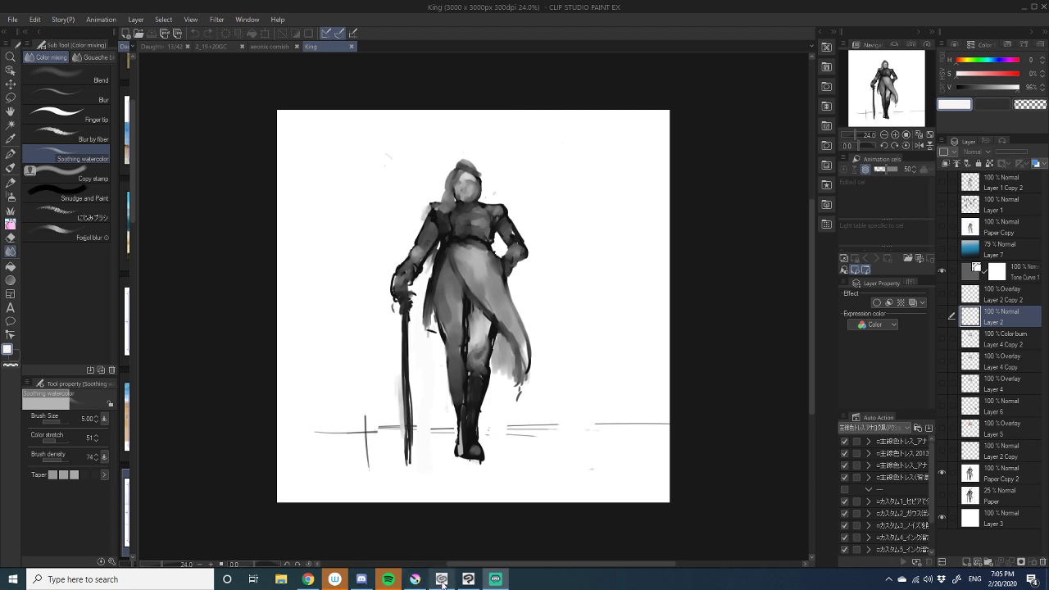
- Choose the Darker pencil with black as the drawing colour and show Layer 2 in the King illustration
mouse_move(442, 583)
left_click(11, 183)
left_click(988, 87)
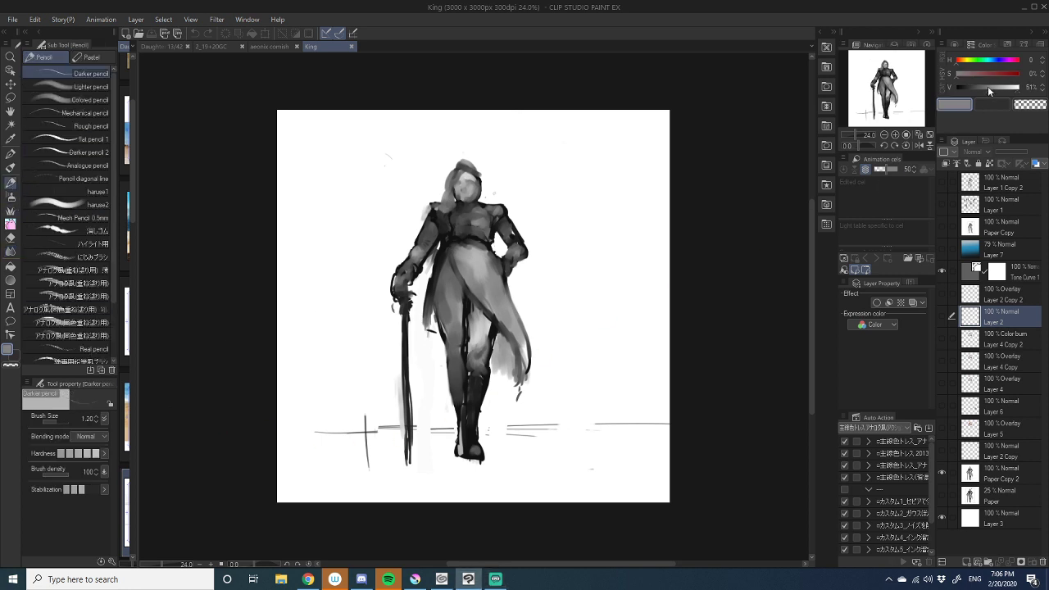
left_click_drag(987, 86, 952, 90)
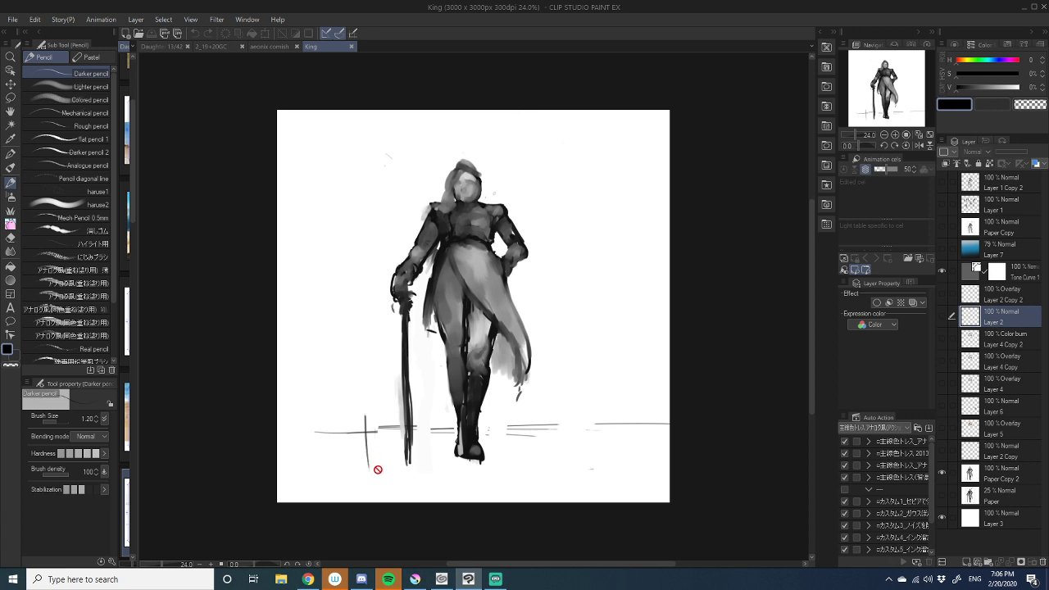
left_click(941, 317)
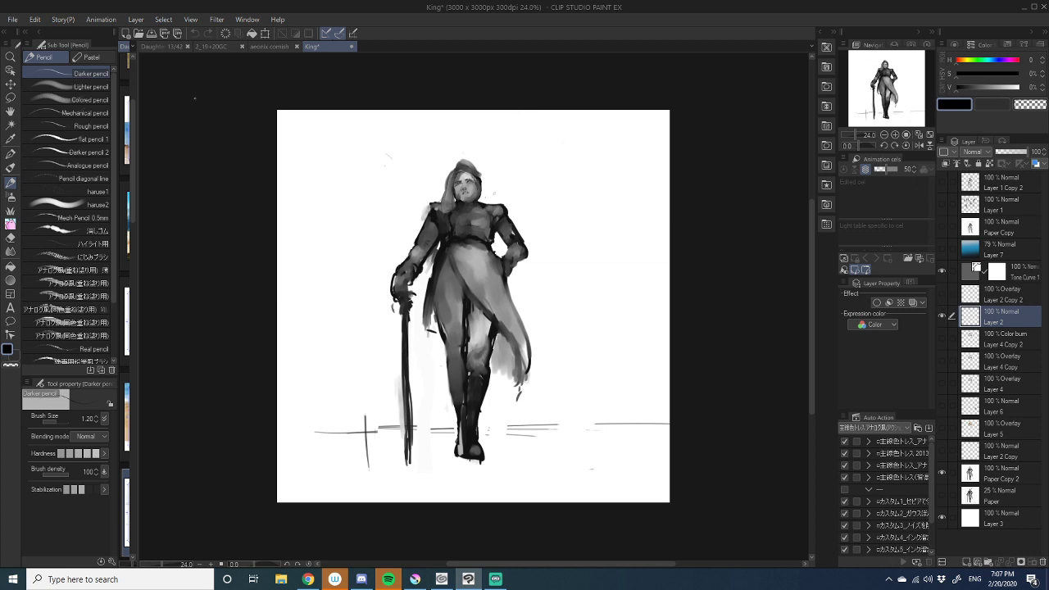
- Dock the King canvas in its own pane beside the aeonix comish sketch, splitting the workspace roughly in half
left_click(277, 46)
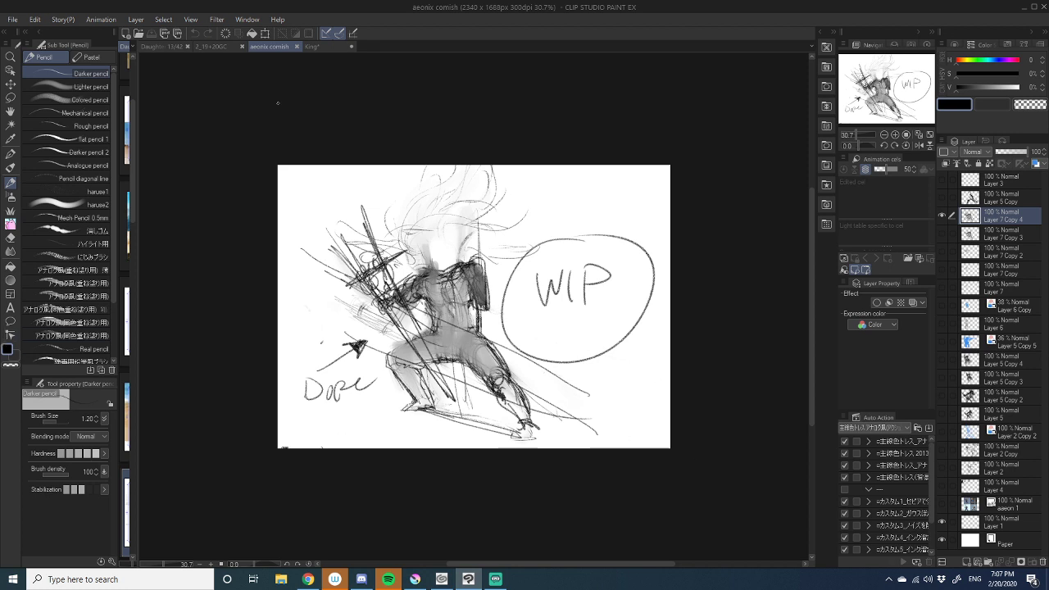
left_click_drag(312, 46, 132, 85)
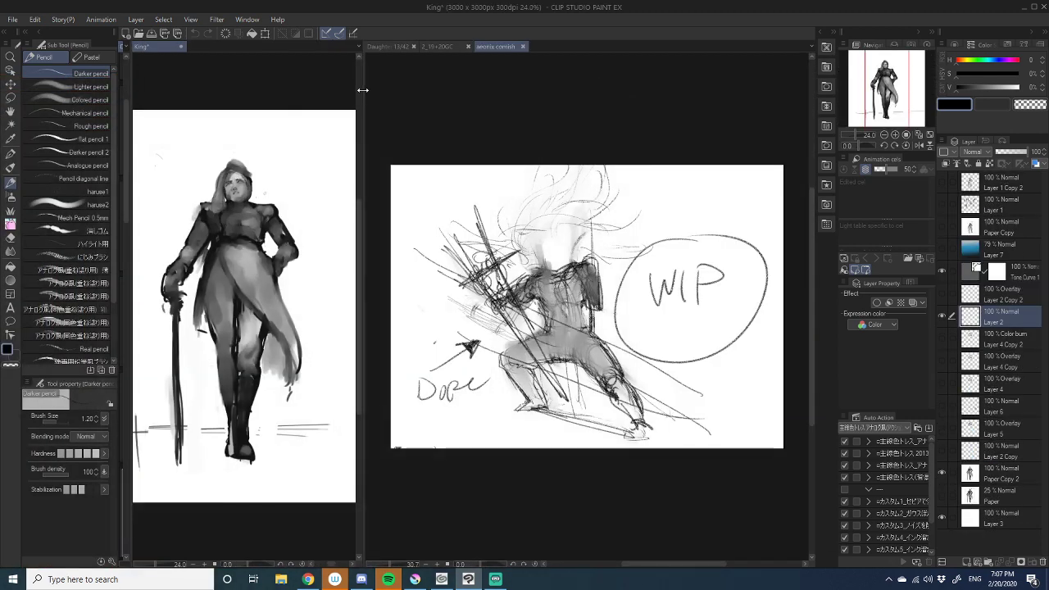
left_click_drag(362, 90, 473, 270)
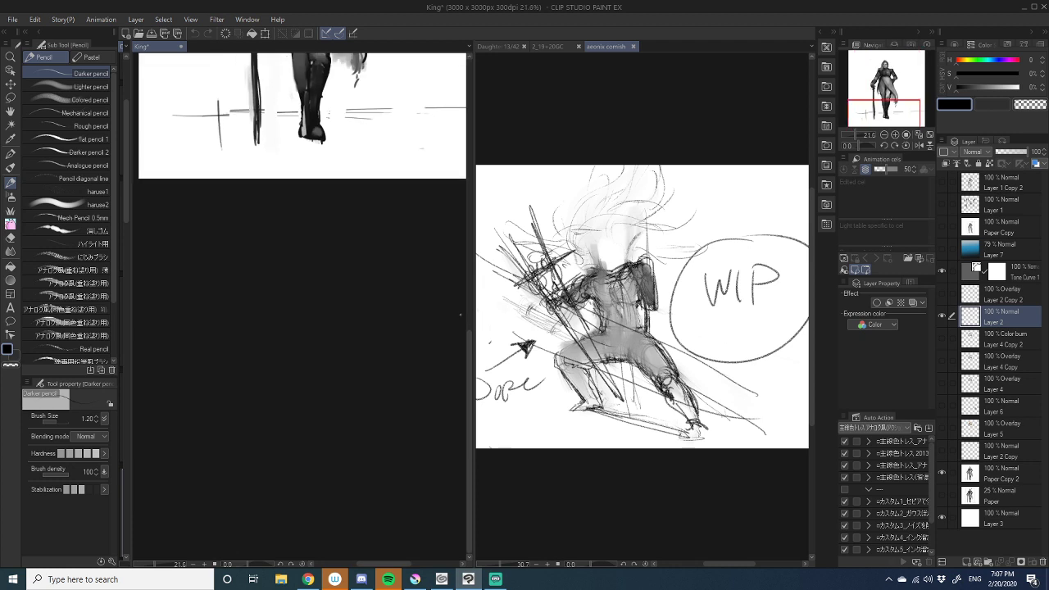
left_click_drag(469, 356, 470, 196)
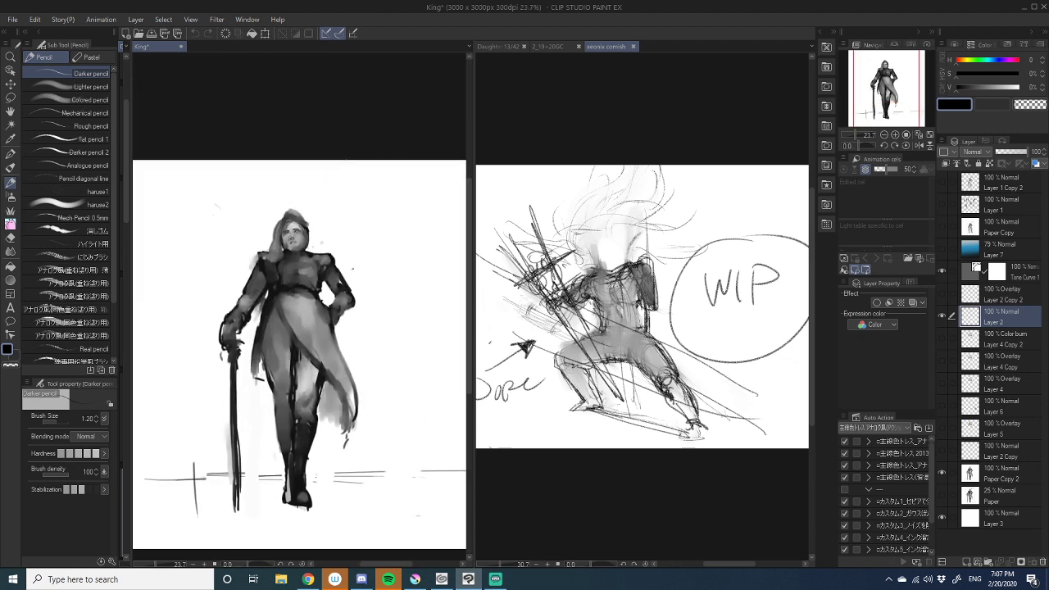
scroll(353, 268, "down", 3)
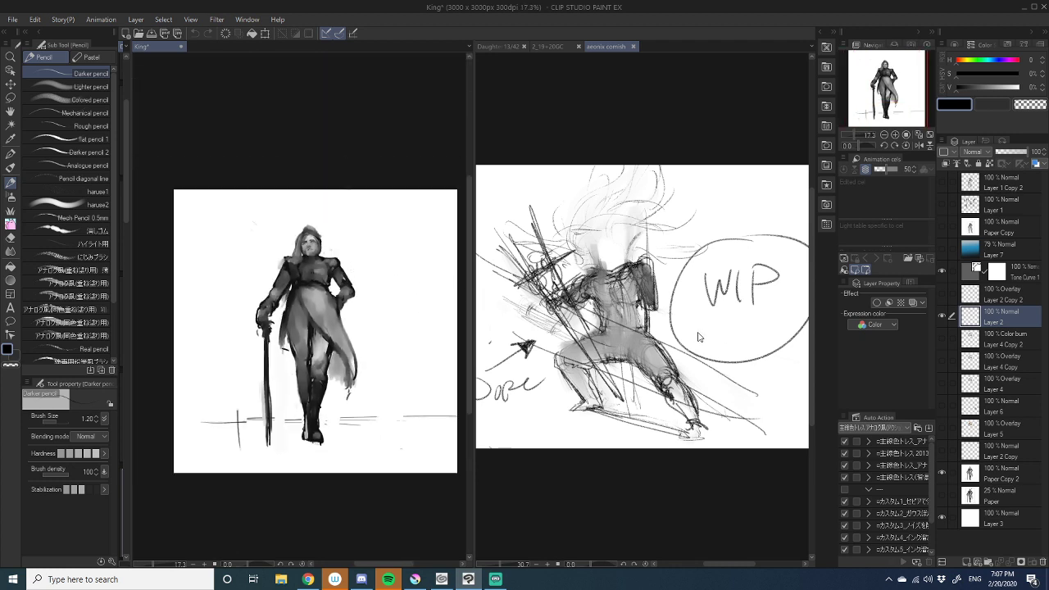
left_click(809, 325)
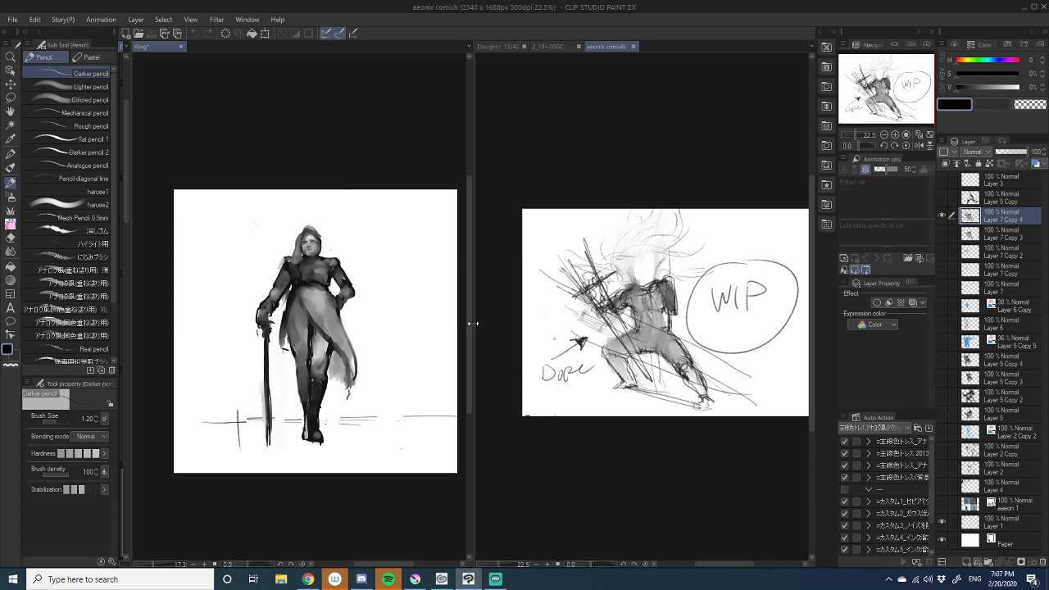
left_click_drag(469, 324, 489, 323)
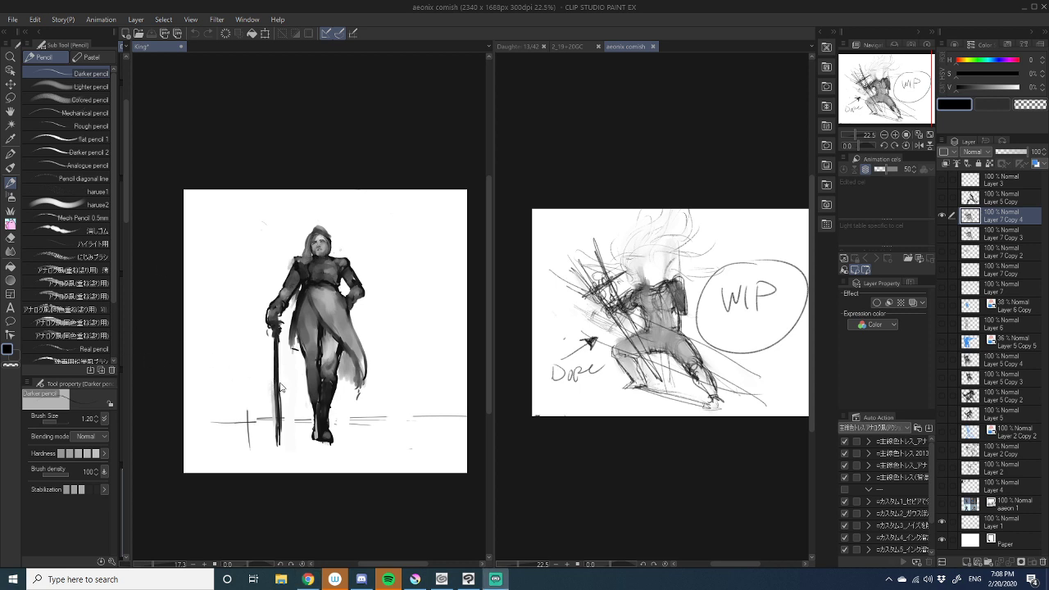
- Sketch rough black ground lines behind the sword tip and the figure's feet on the King canvas
left_click(235, 417)
left_click_drag(235, 417, 270, 421)
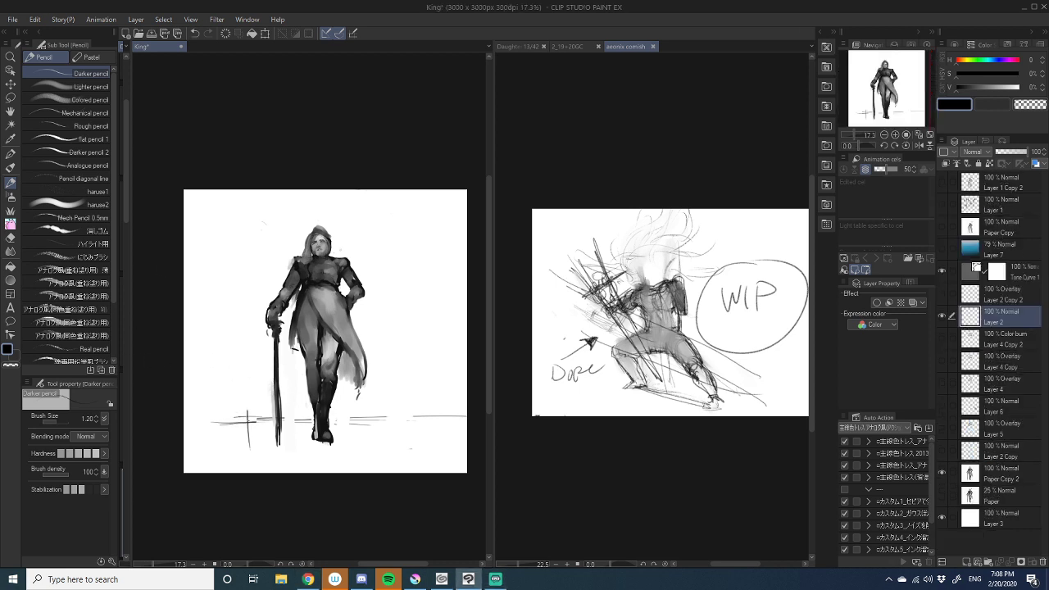
left_click_drag(184, 429, 313, 416)
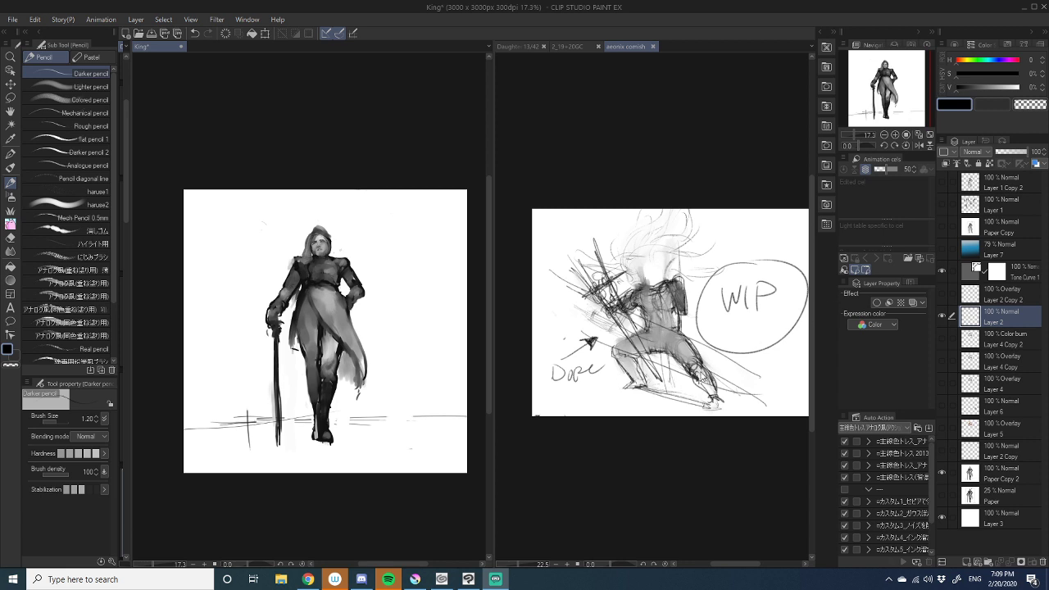
- Hide Layer 7 Copy 4 in the aeonix comish document and give its pane most of the workspace width
left_click(700, 373)
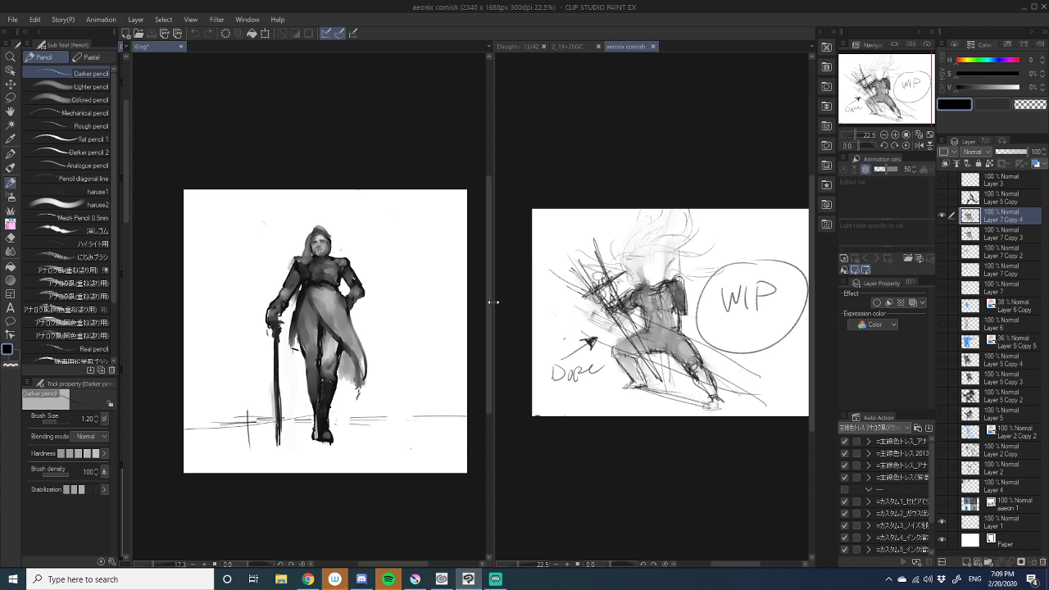
left_click_drag(489, 305, 451, 325)
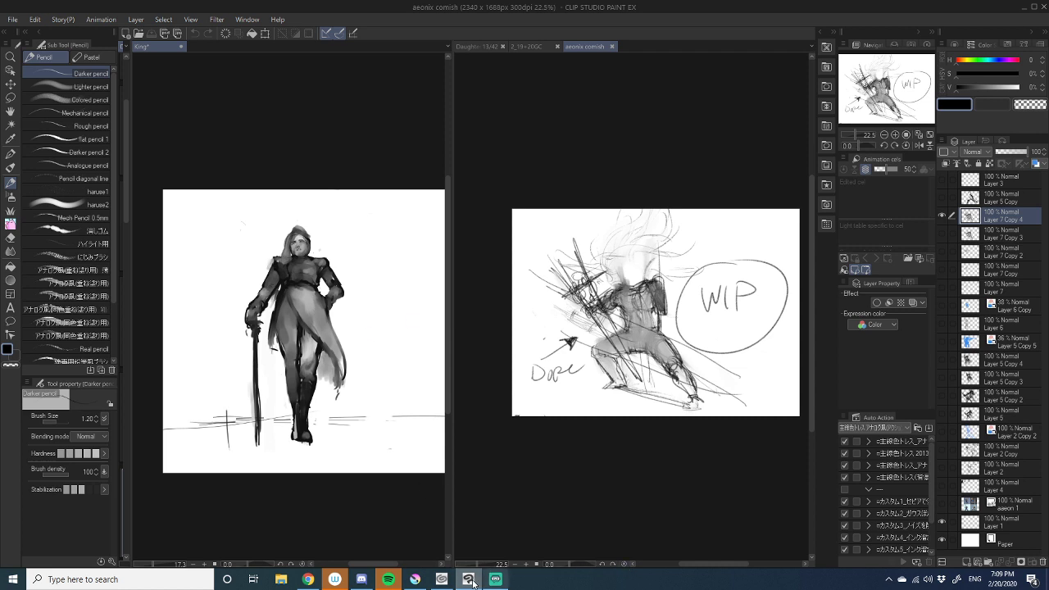
mouse_move(417, 582)
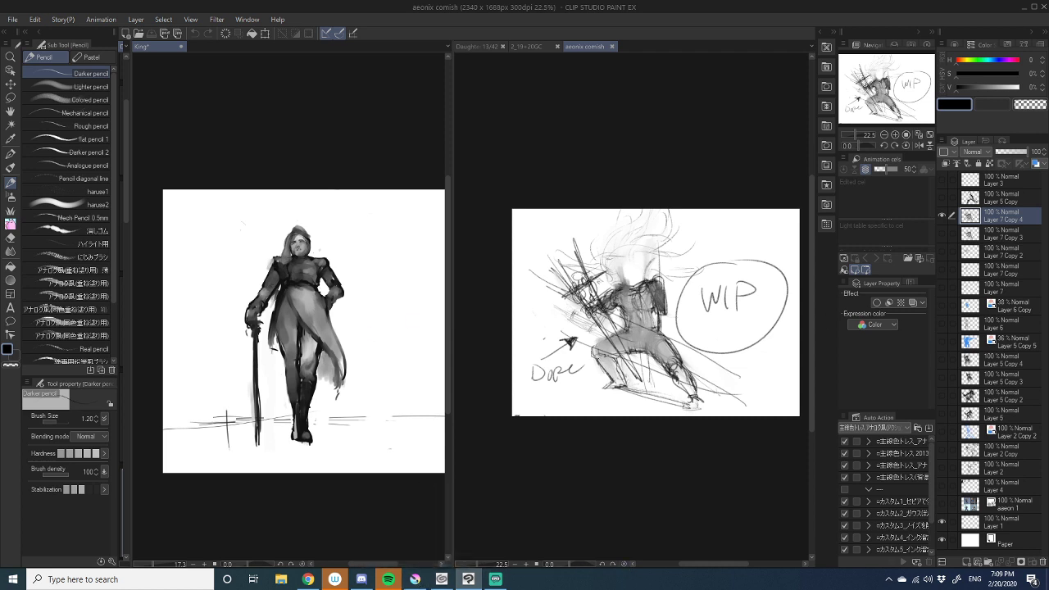
scroll(597, 354, "up", 1)
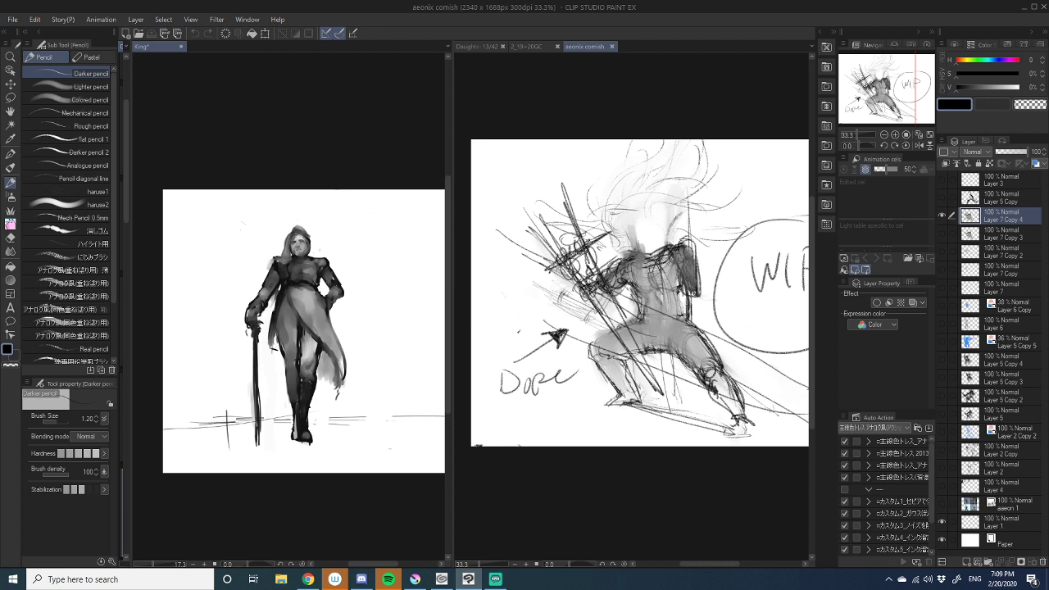
scroll(683, 299, "down", 1)
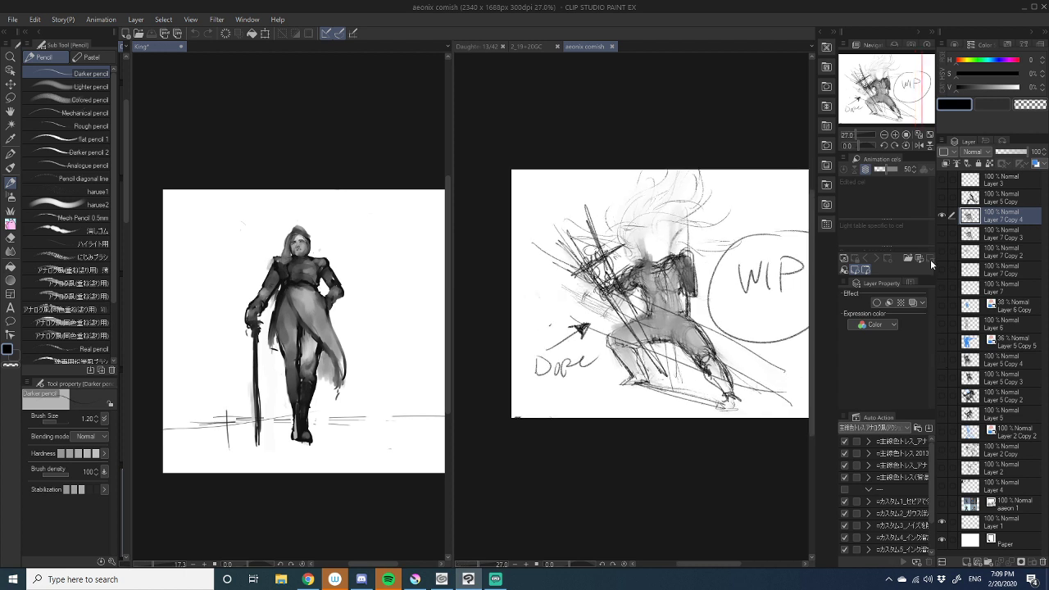
left_click(941, 215)
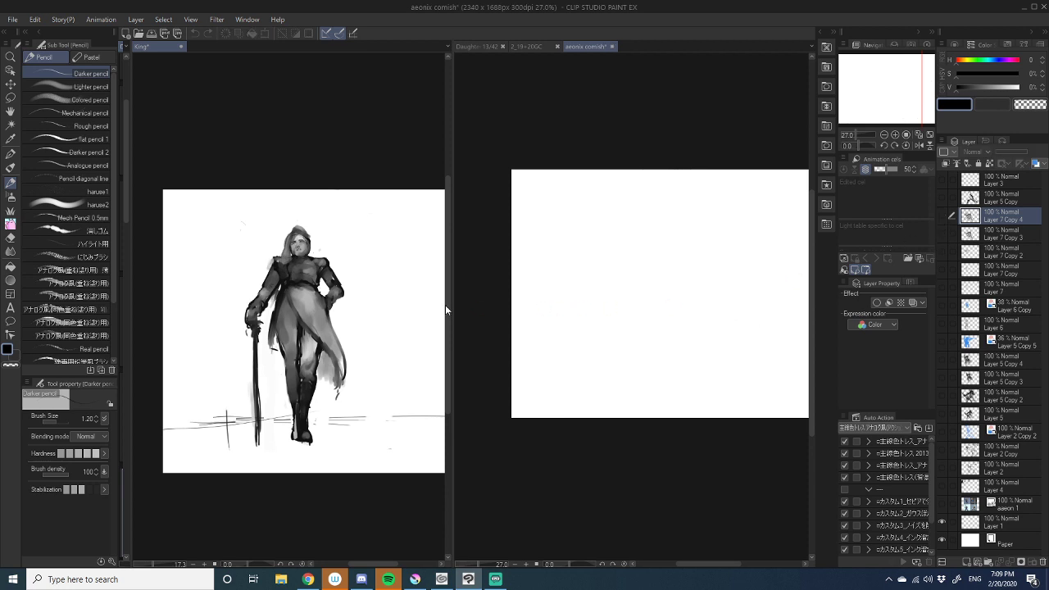
left_click_drag(444, 305, 237, 304)
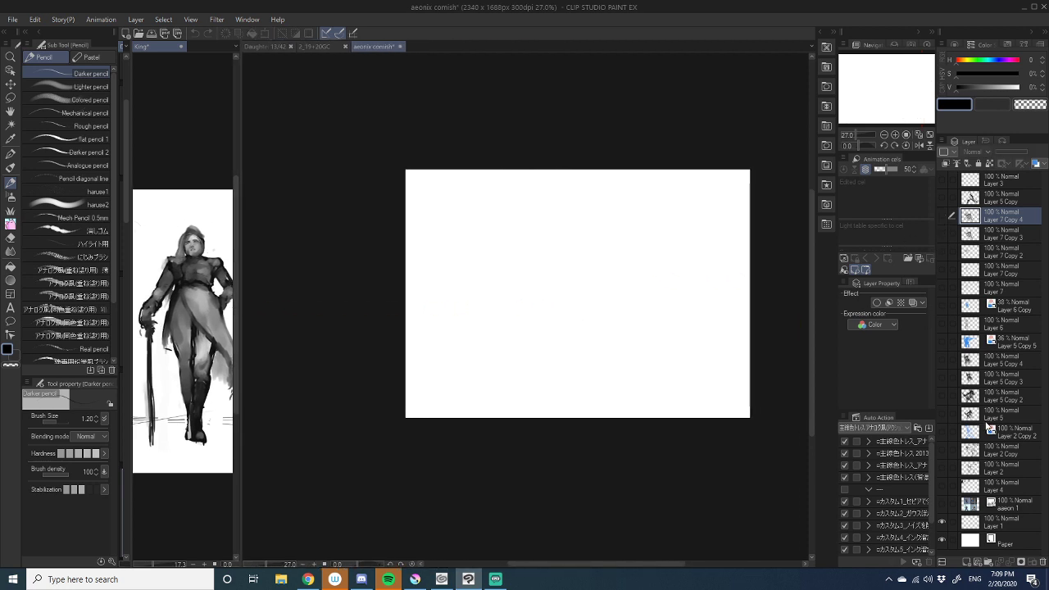
- Show Layer 4 and move its small pose sketches down toward the middle of the canvas
left_click(941, 486)
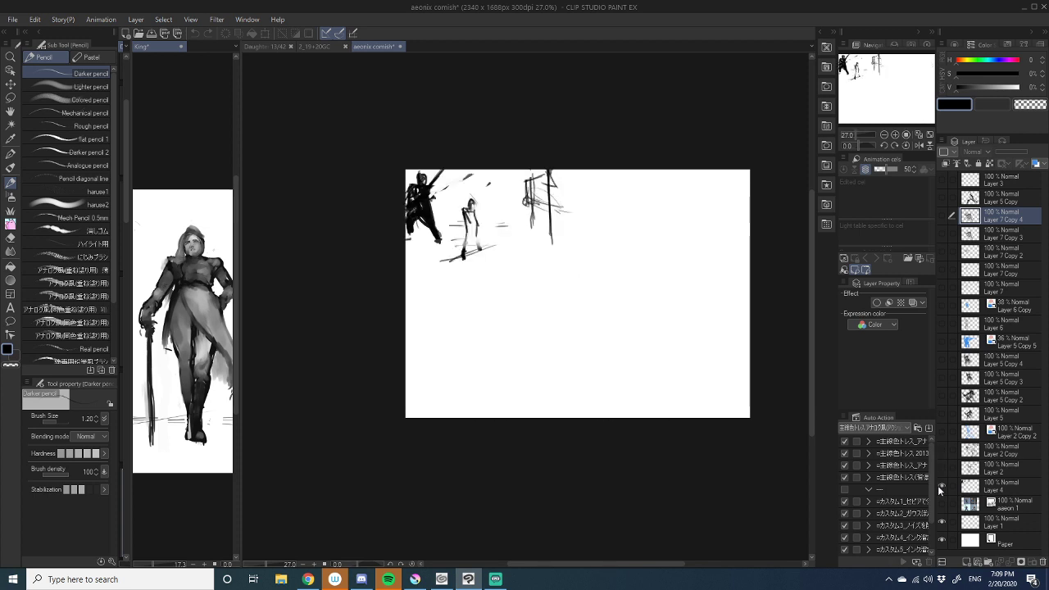
left_click(941, 486)
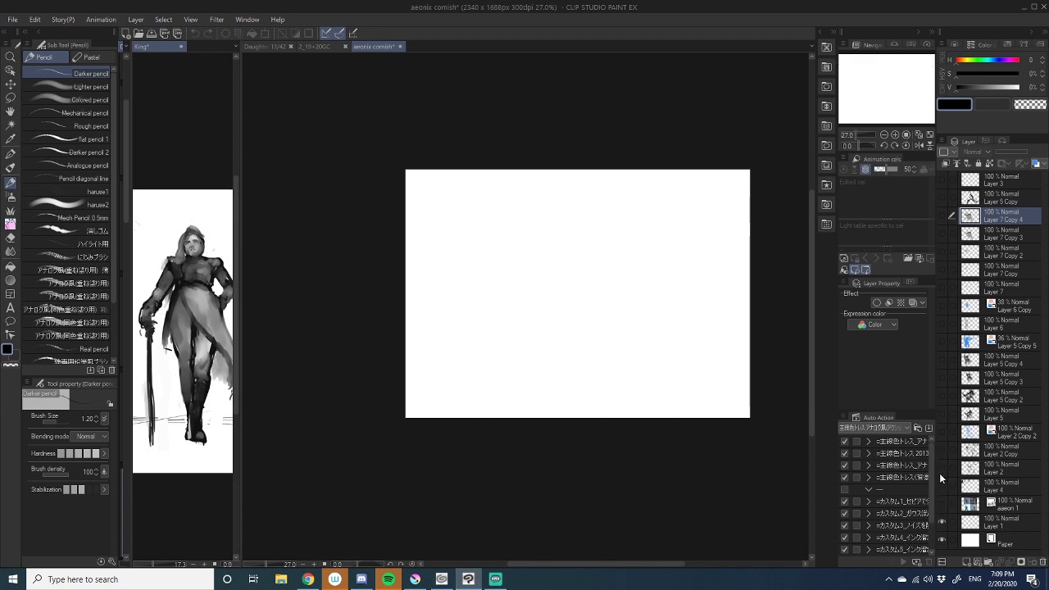
left_click(942, 489)
left_click(995, 486)
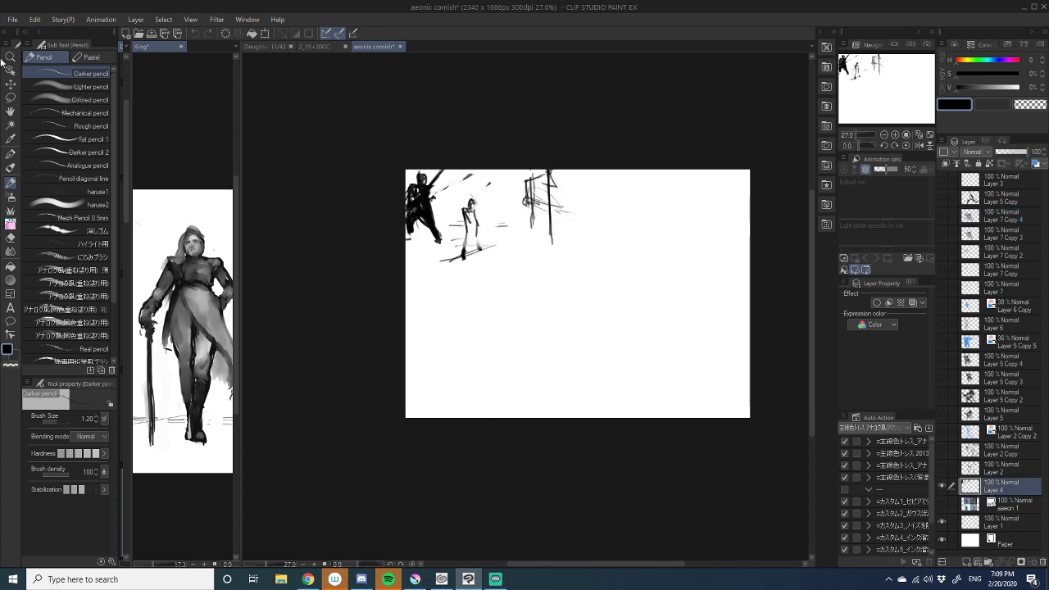
left_click(11, 83)
mouse_move(682, 237)
left_mouse_down()
mouse_move(681, 341)
mouse_move(762, 320)
left_mouse_up()
- Show the numbered pose thumbnails on Layer 2 in place of the Layer 4 sketches
left_click(941, 468)
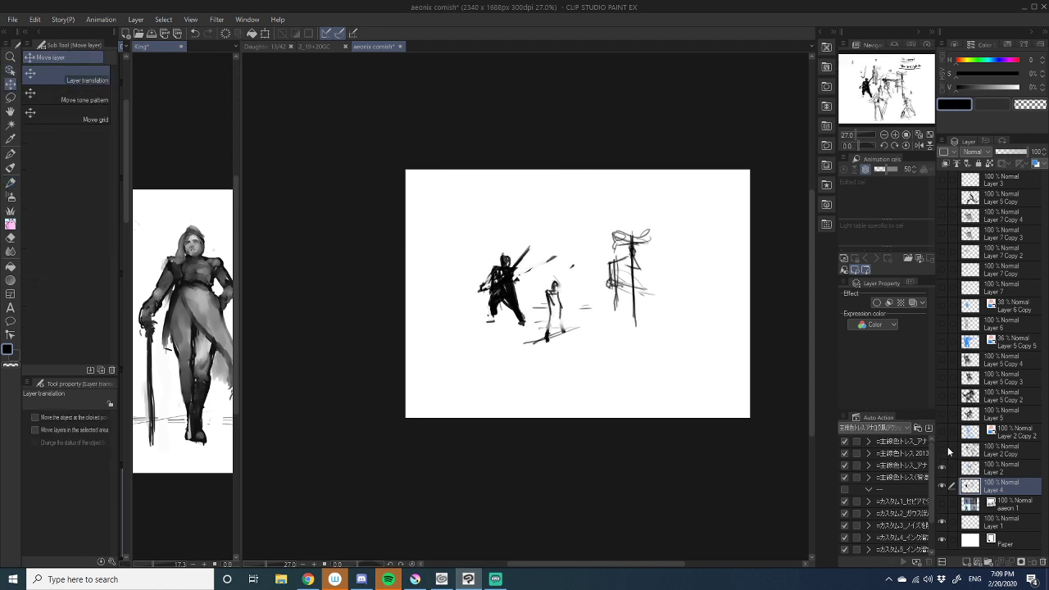
left_click(941, 485)
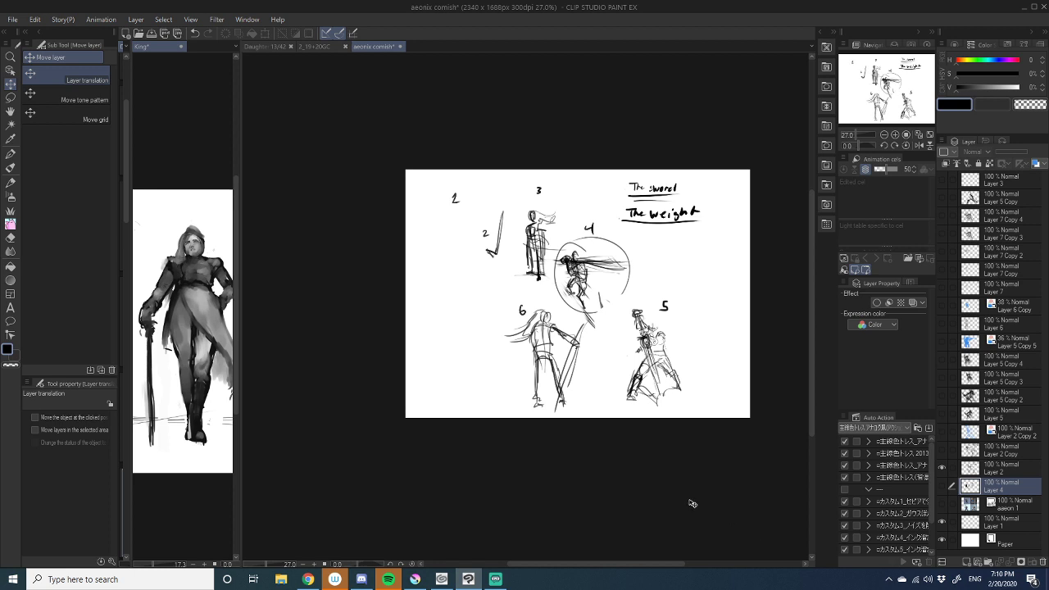
scroll(643, 393, "down", 2)
key("ctrl+z")
scroll(643, 394, "up", 1)
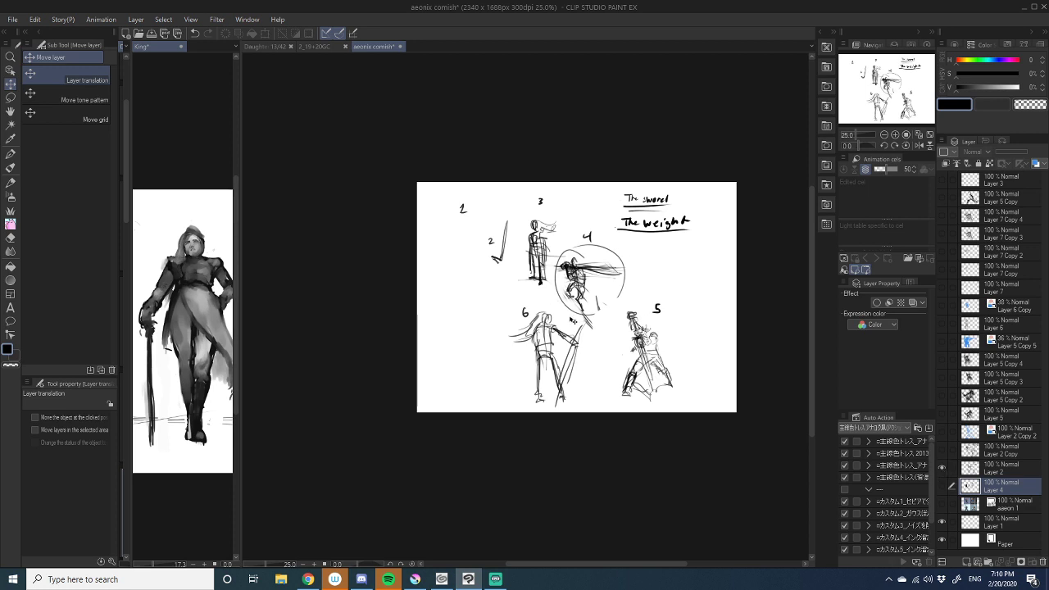
- Examine the Layer 2 Copy and Layer 5 sketches, hiding the Layer 2 thumbnails
left_click(942, 453)
left_click(942, 452)
left_click(942, 414)
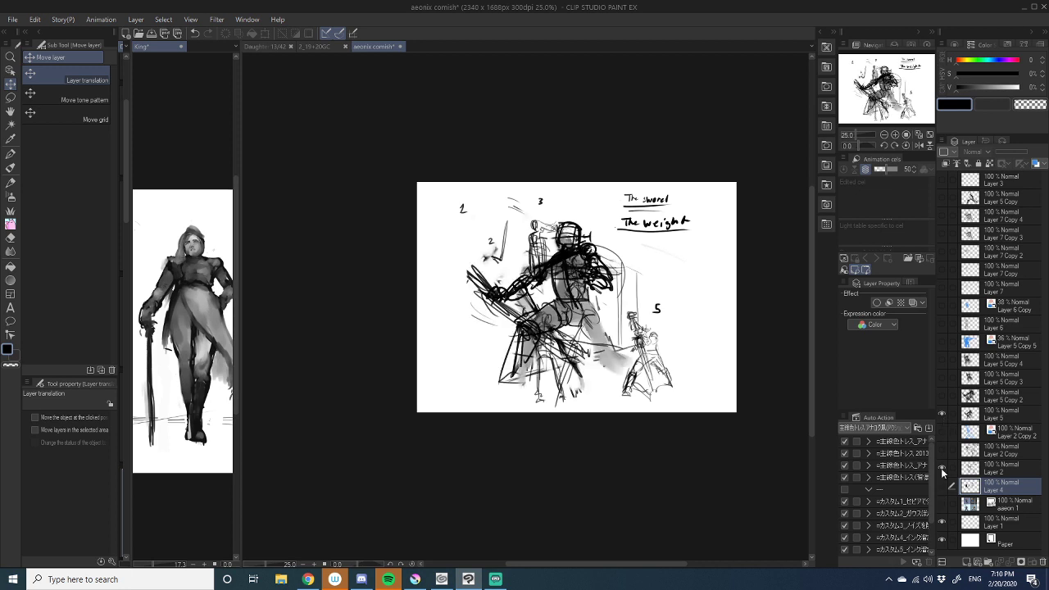
left_click(940, 468)
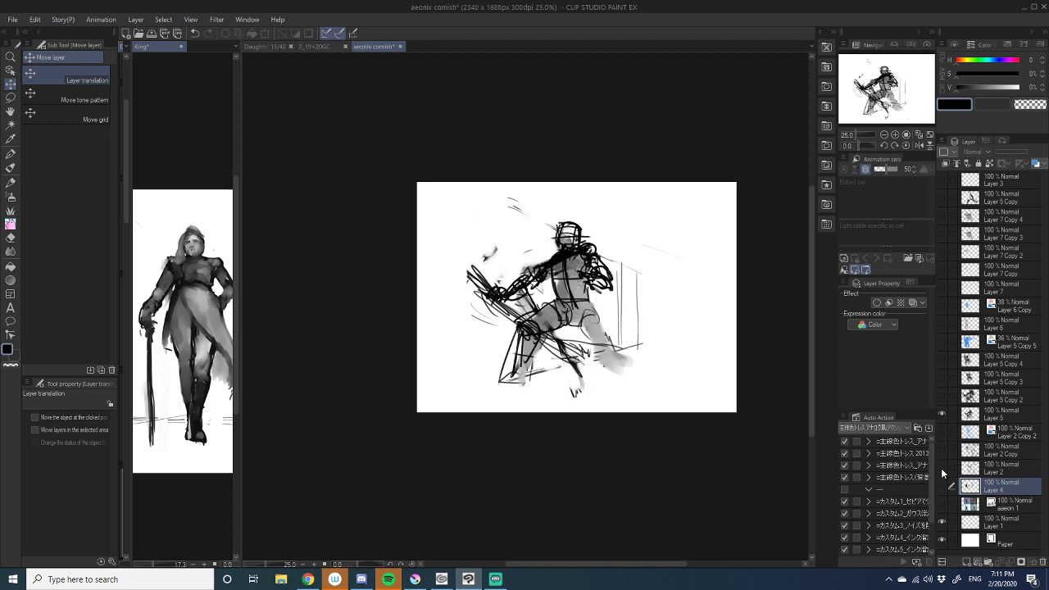
left_click(942, 415)
- Examine the sketches on Layer 5 Copy 2, Copy 3, Copy 4 and Copy 5 one at a time
left_click(941, 394)
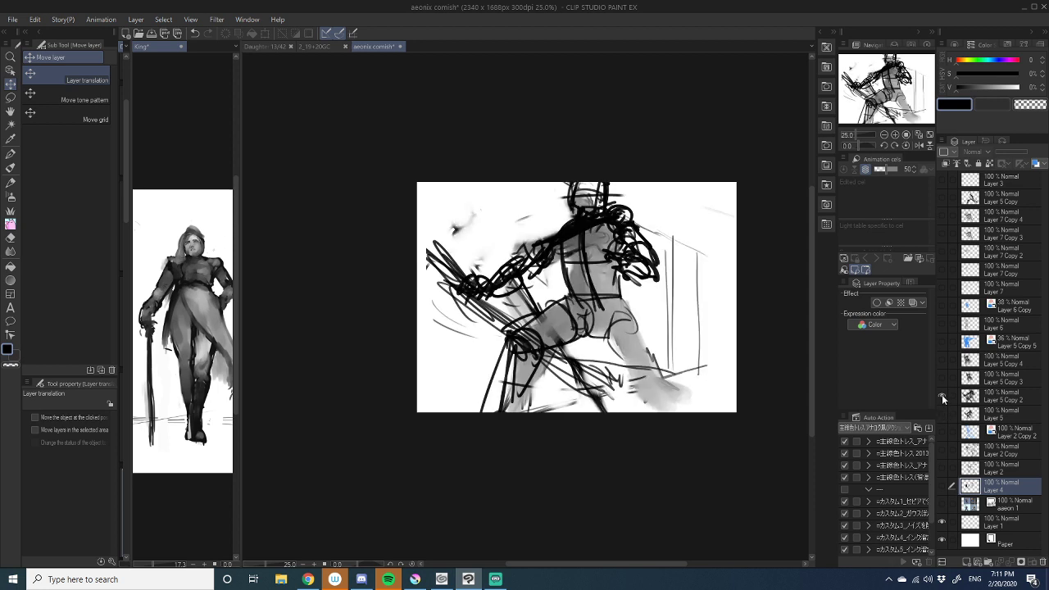
left_click(941, 394)
left_click(941, 379)
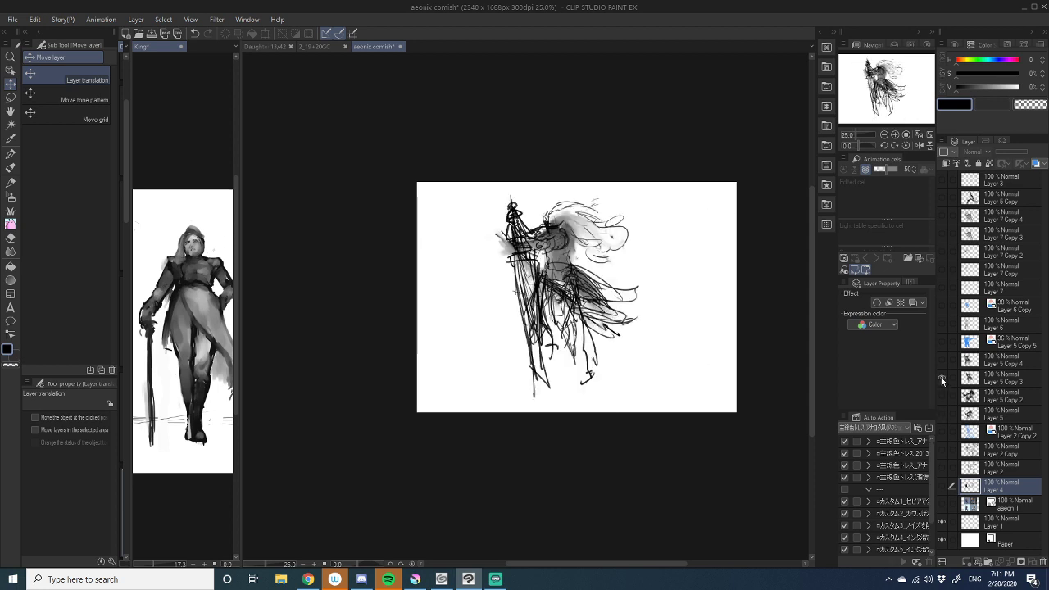
left_click(941, 379)
left_click(941, 359)
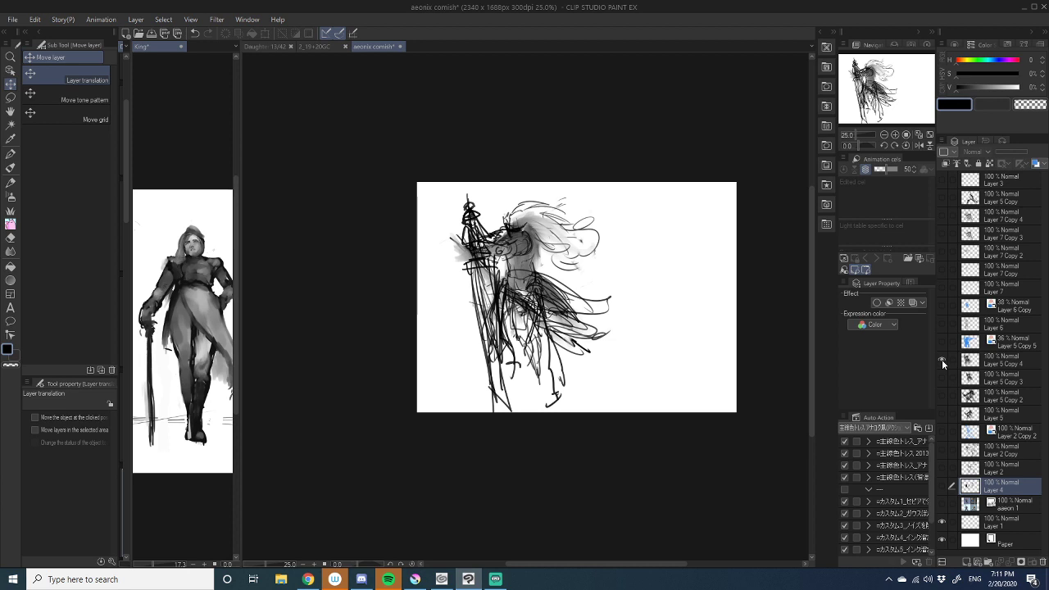
left_click(941, 359)
left_click(942, 339)
left_click(942, 340)
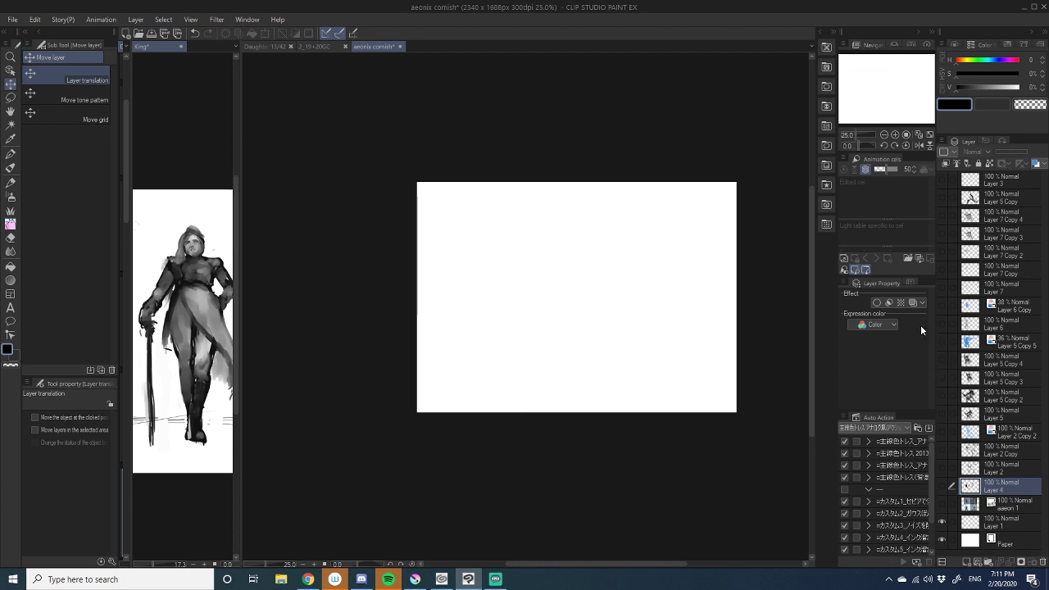
- Examine the sketches on Layer 6, Layer 6 Copy and Layer 7 Copy 3 one at a time
left_click(941, 324)
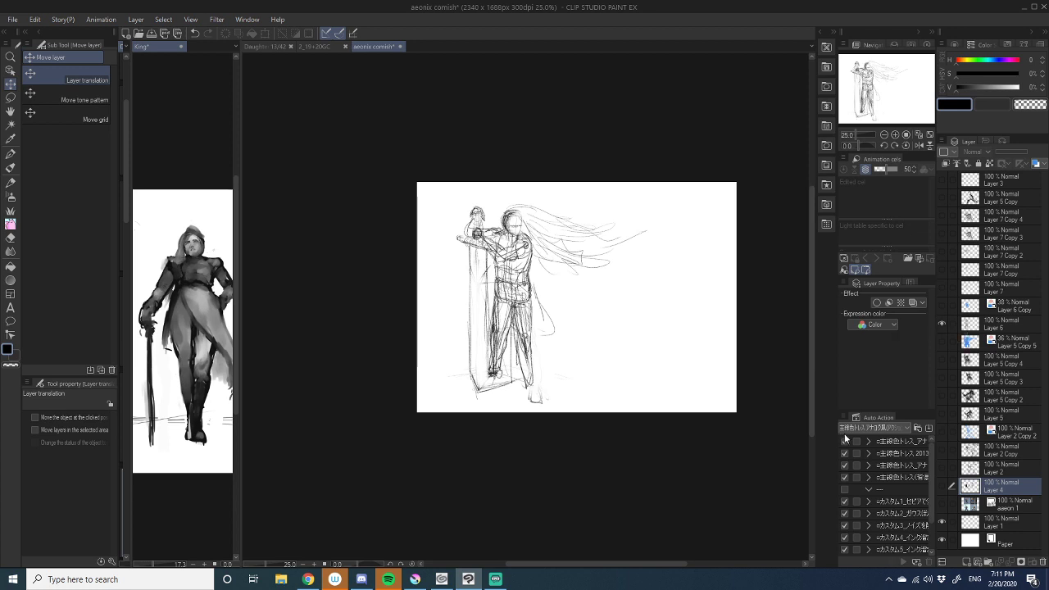
left_click(941, 324)
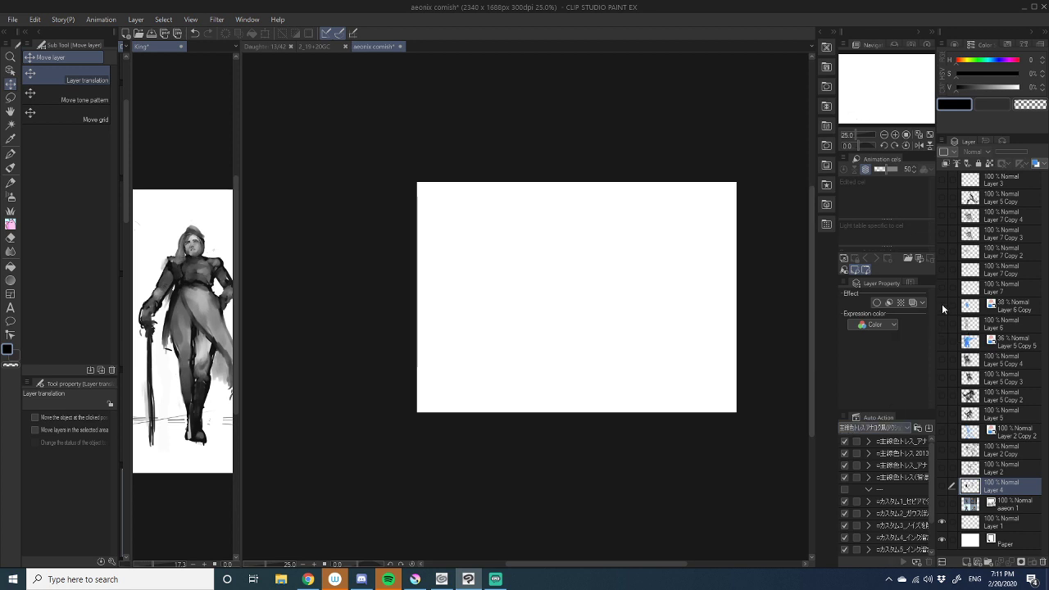
left_click(941, 305)
left_click(942, 305)
left_click(942, 233)
left_click(942, 233)
- Show the sword-arm studies on Layer 7 Copy 2 together with the lunging figure on Layer 7 Copy 3
left_click(942, 250)
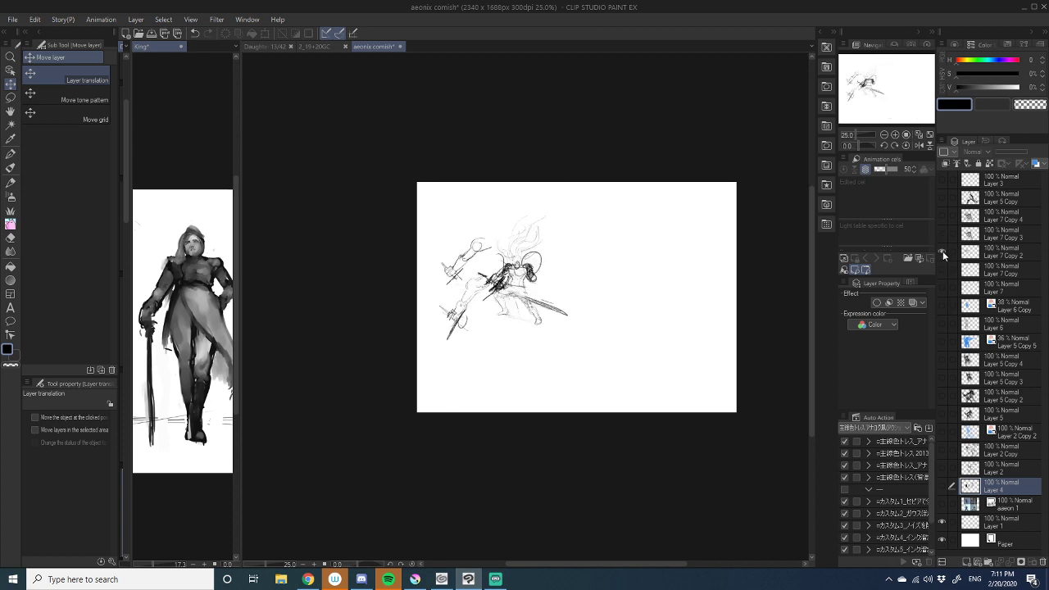
left_click(942, 250)
left_click(942, 251)
left_click(942, 236)
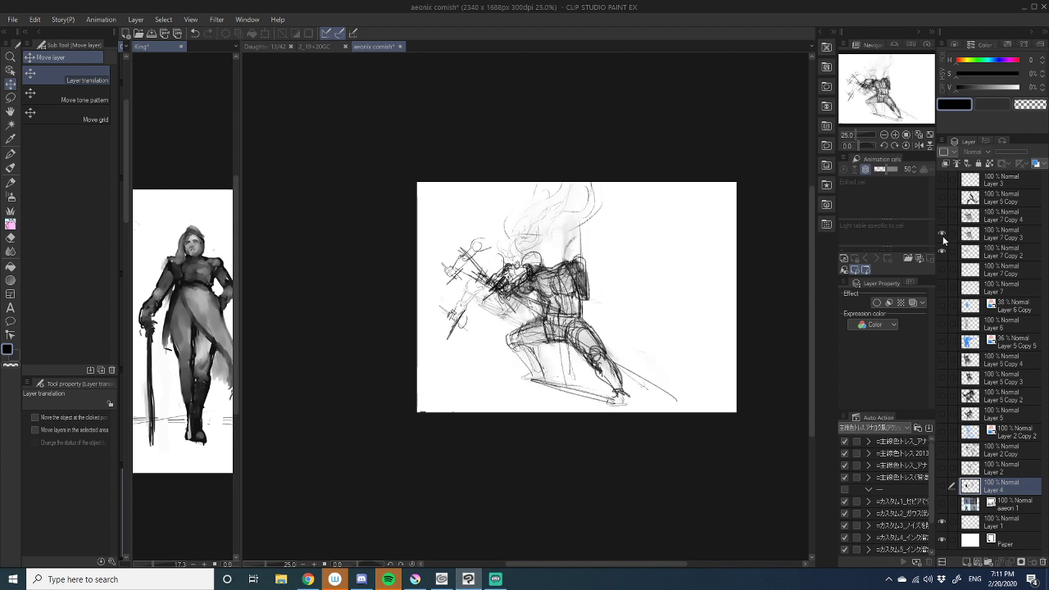
- Examine the shaded "WIP" sketch on Layer 7 Copy 4 with Layer 7 Copy 2 and Copy 3 hidden
left_click(942, 235)
left_click(942, 250)
left_click(942, 216)
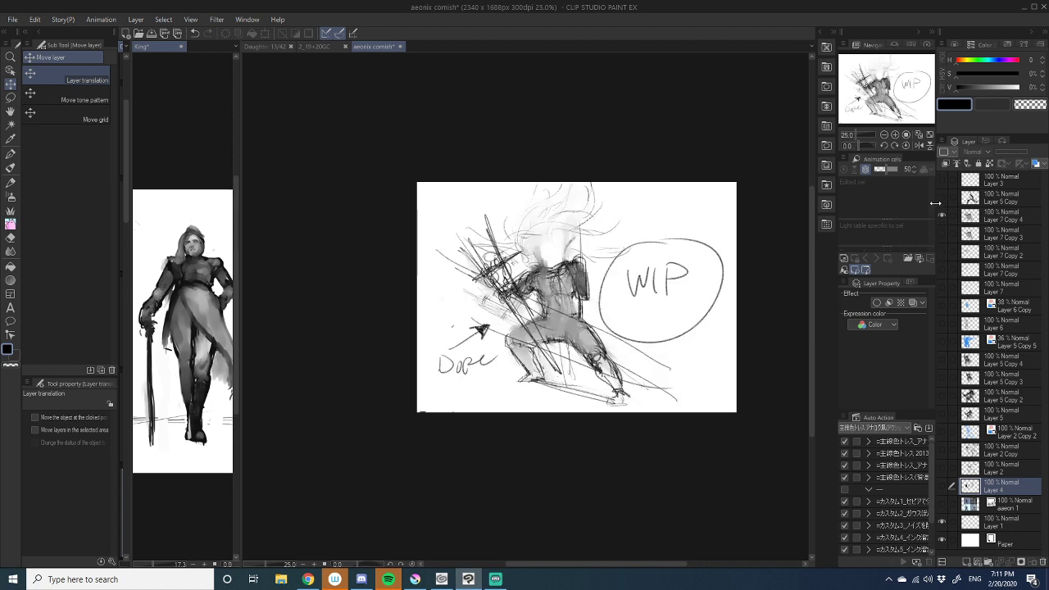
left_click(942, 215)
left_click(942, 216)
left_click(942, 216)
left_click(942, 215)
left_click(942, 216)
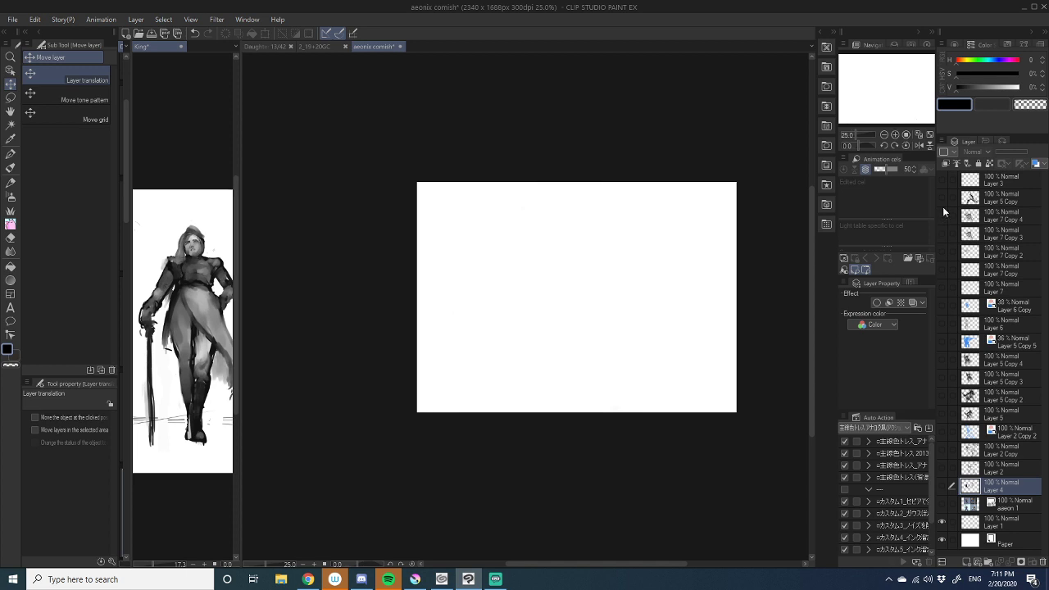
- Compare the Layer 7 Copy 4 sketch with the large figure on Layer 5 Copy and the line version on Layer 7 Copy 3
left_click(941, 198)
left_click(942, 216)
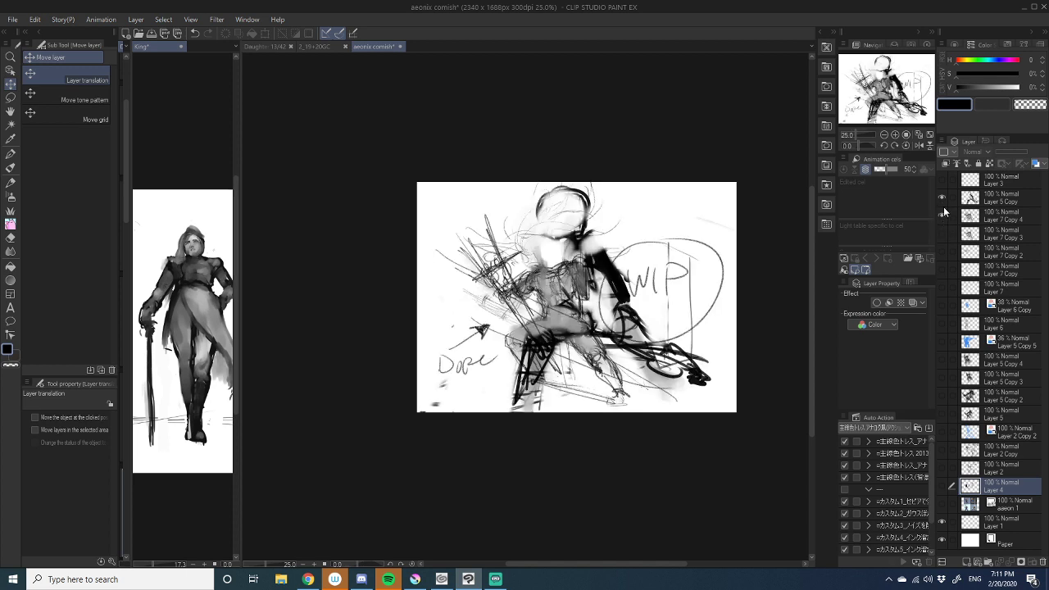
left_click(941, 198)
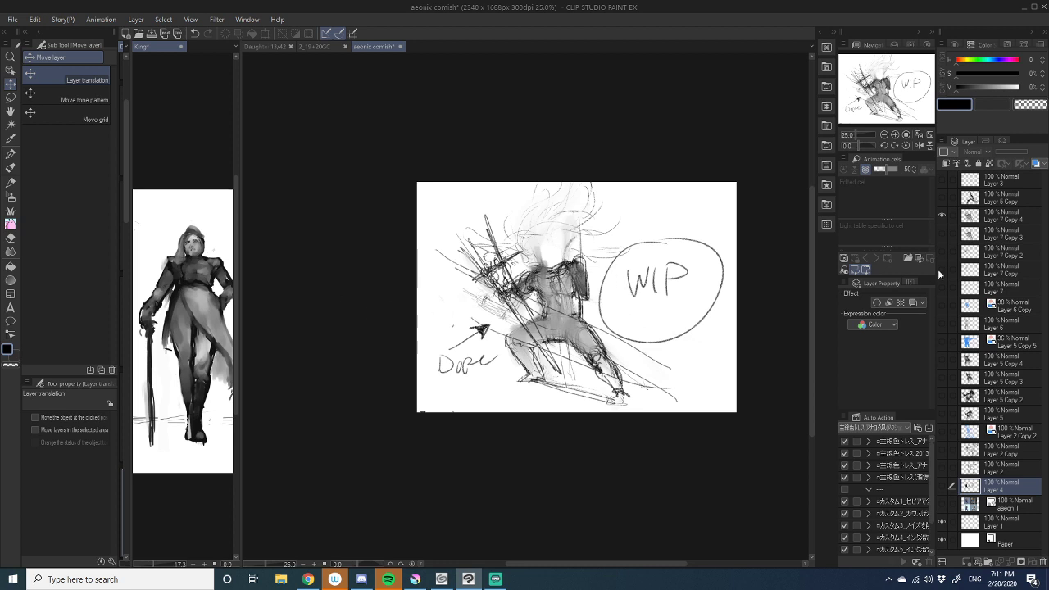
left_click(943, 216)
left_click(941, 233)
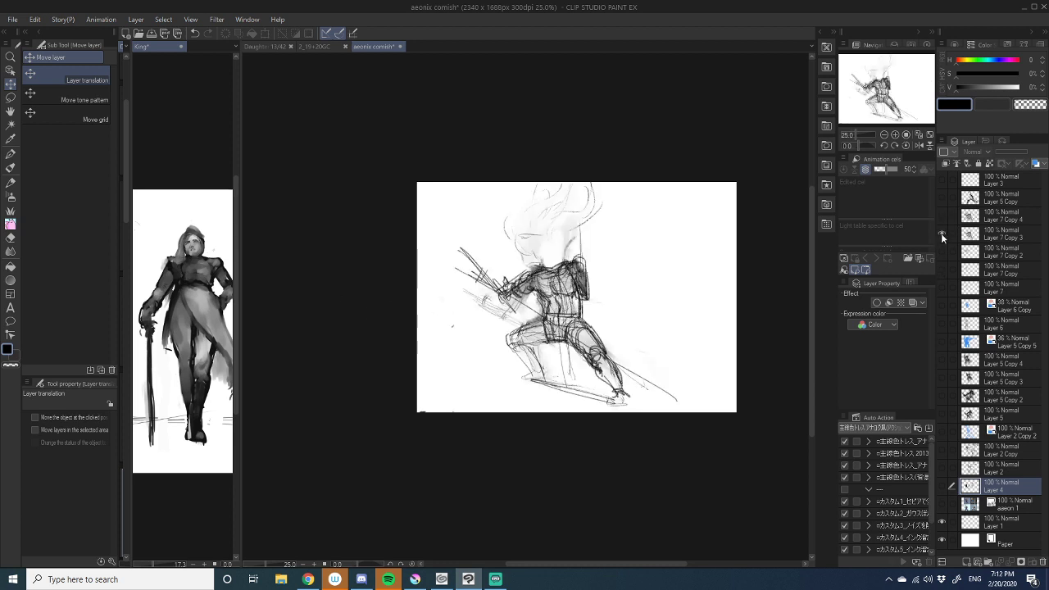
left_click(941, 232)
left_click(944, 217)
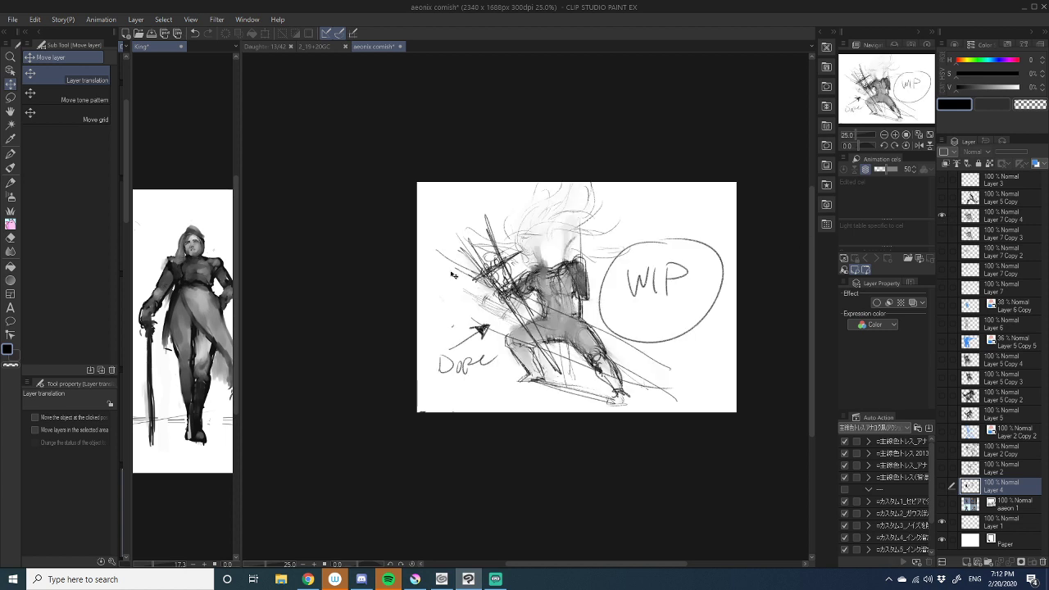
- Widen the view of the King painting and hide its Layer 2 and Tone Curve 1 layers
left_click_drag(242, 295, 737, 291)
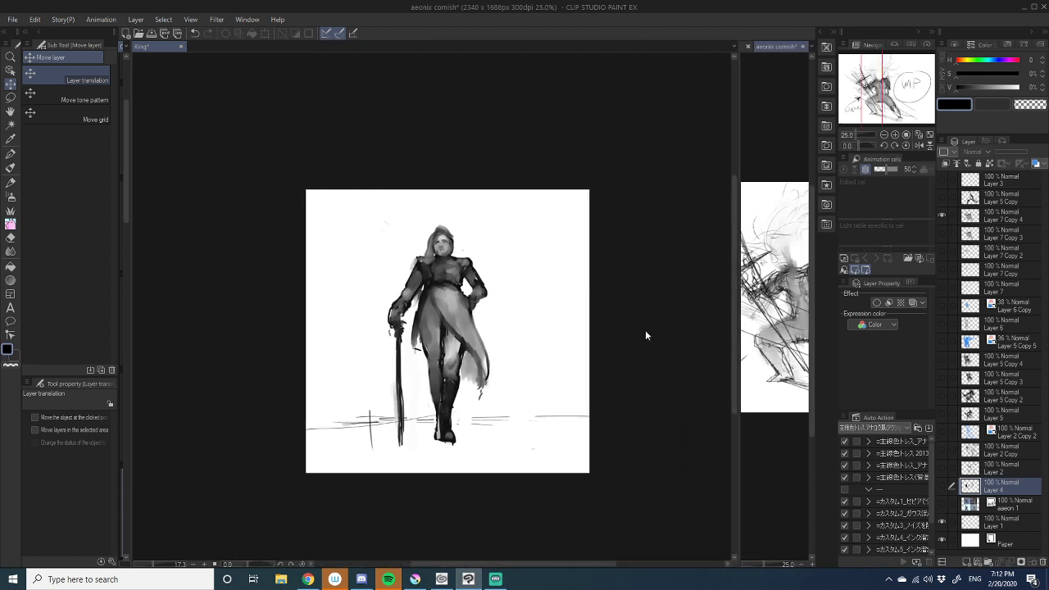
left_click(541, 332)
left_click(942, 315)
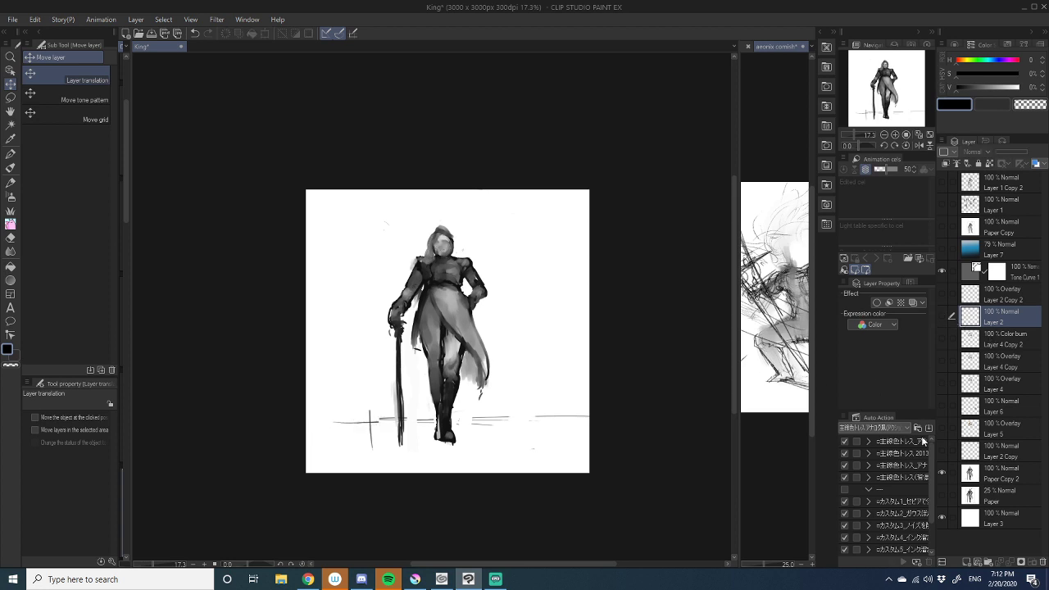
left_click(943, 272)
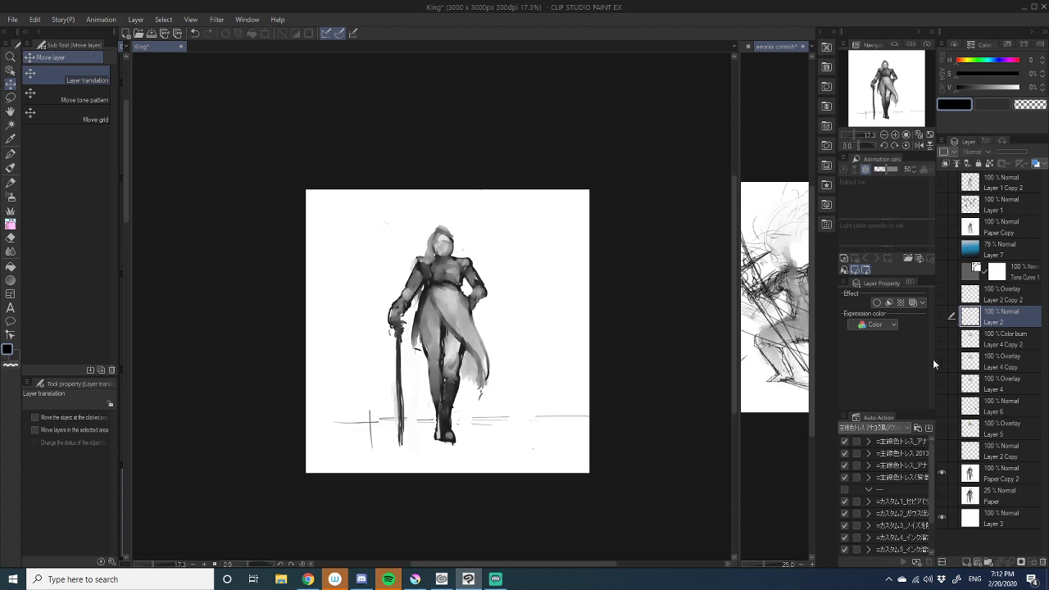
- Hide the Paper Copy 2 painting and examine Layer 2 Copy, Layer 6 and Layer 4 one at a time
left_click(943, 474)
left_click(942, 451)
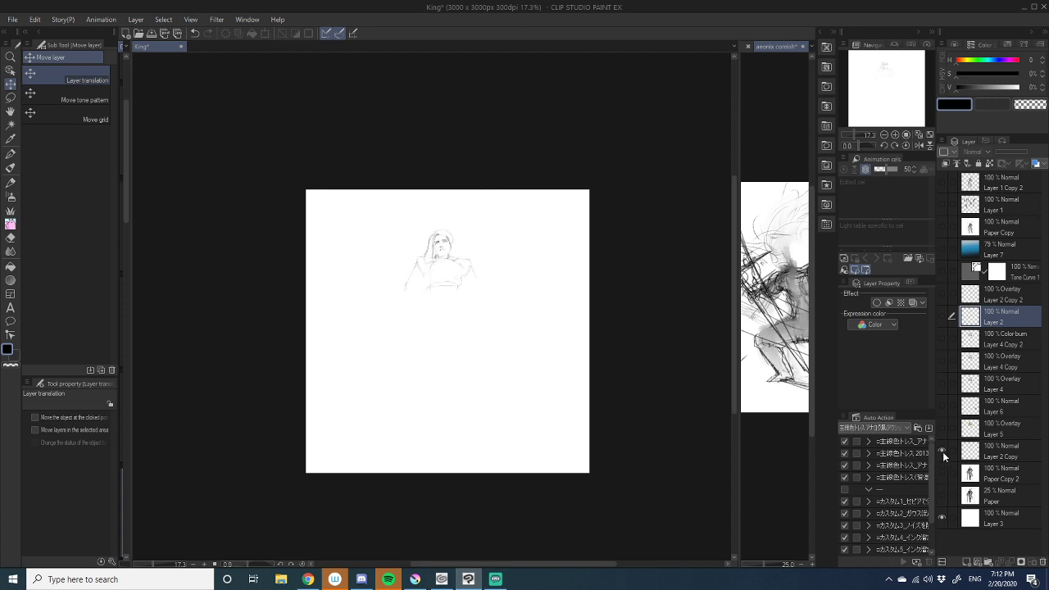
left_click(942, 451)
left_click(943, 409)
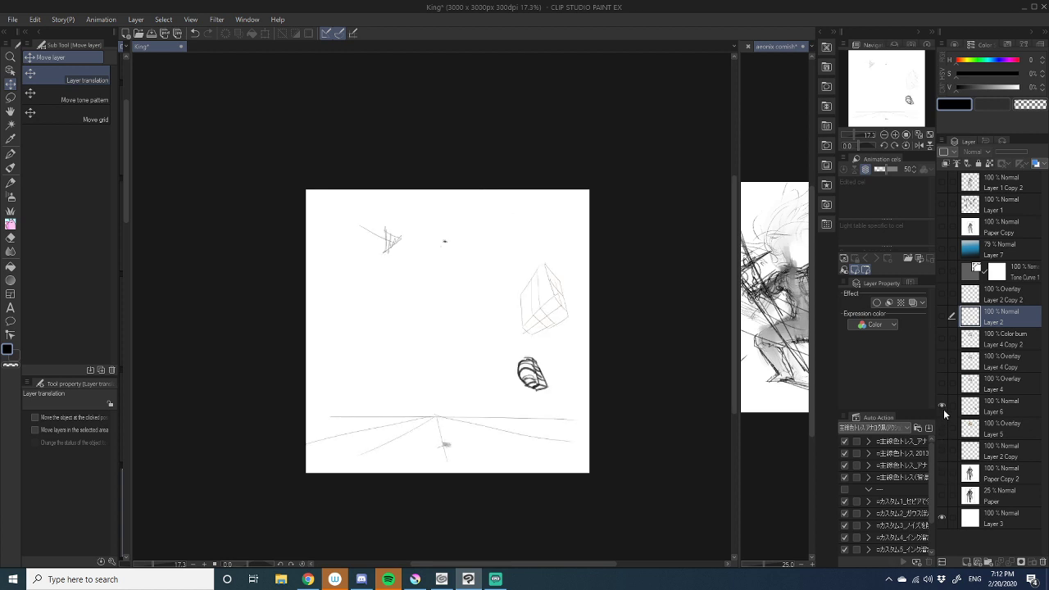
left_click(943, 409)
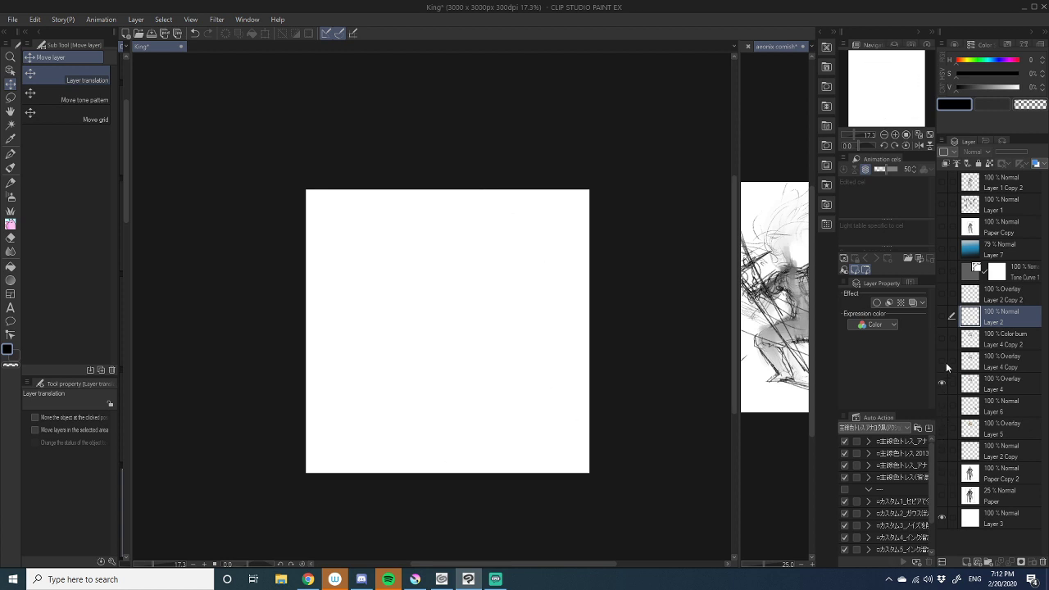
left_click(944, 362)
- Examine the numbered pose thumbnails on Layer 1, alternating them with the Paper Copy sketch
left_click(942, 206)
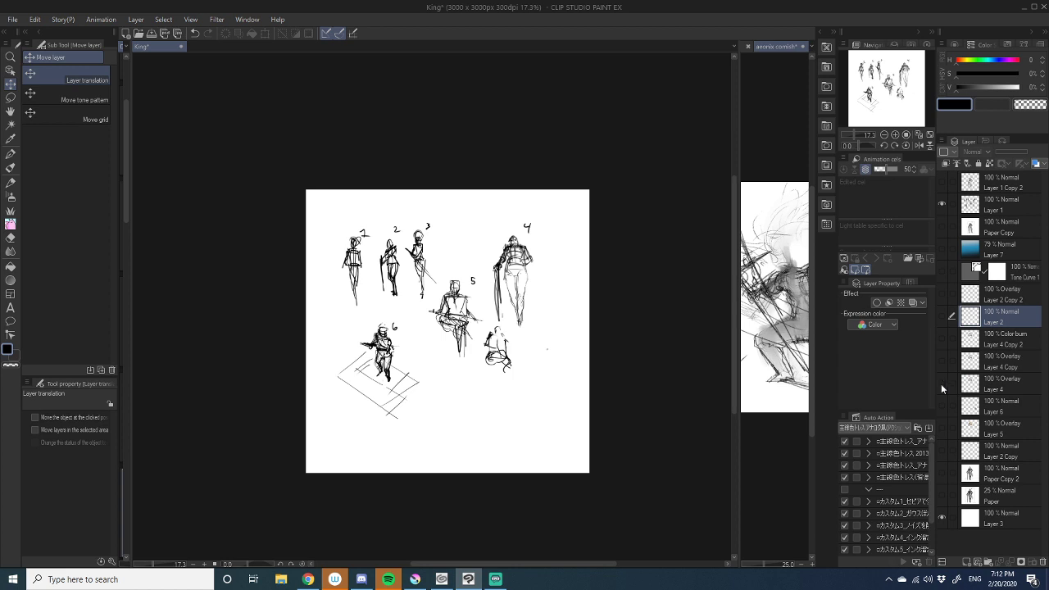
left_click(941, 204)
left_click(941, 205)
left_click(941, 204)
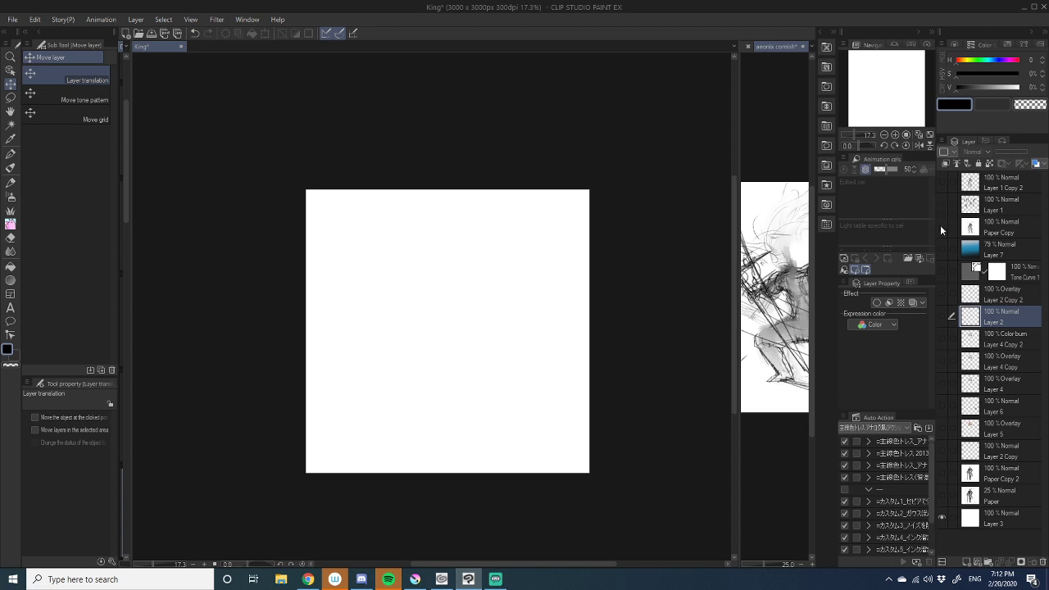
left_click(939, 225)
left_click(939, 224)
left_click(940, 204)
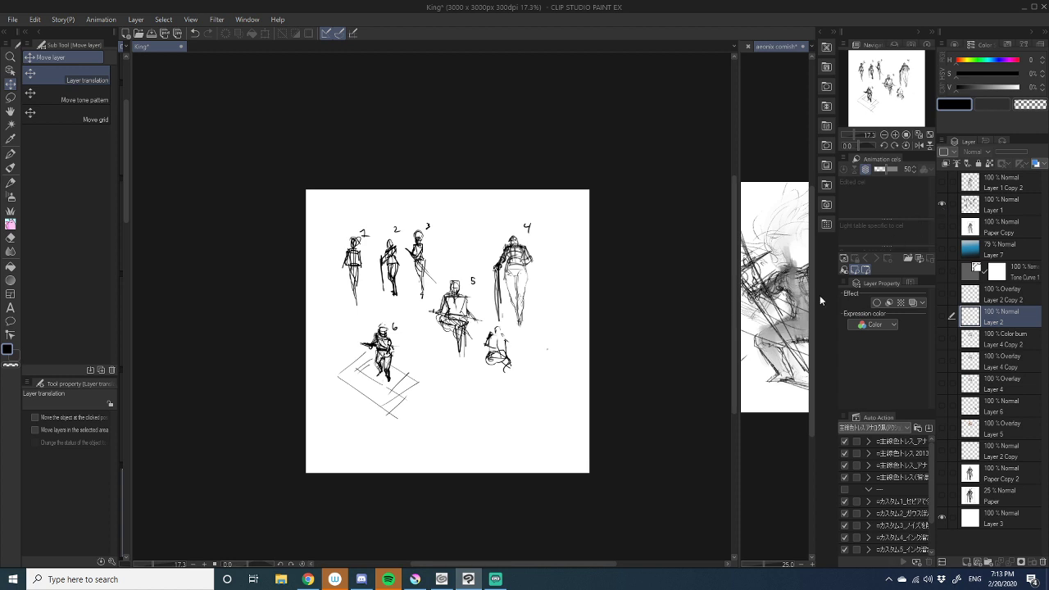
- Hide the Layer 1 thumbnails and examine the framed pose 4 drawing on Paper Copy by itself
left_click(941, 205)
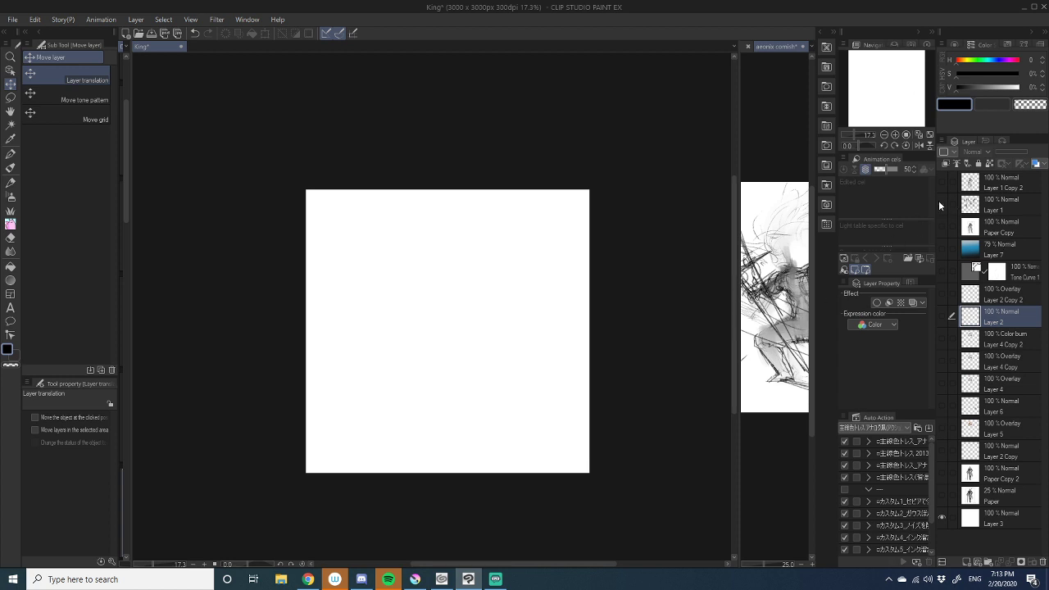
left_click(941, 205)
left_click(940, 206)
left_click(941, 227)
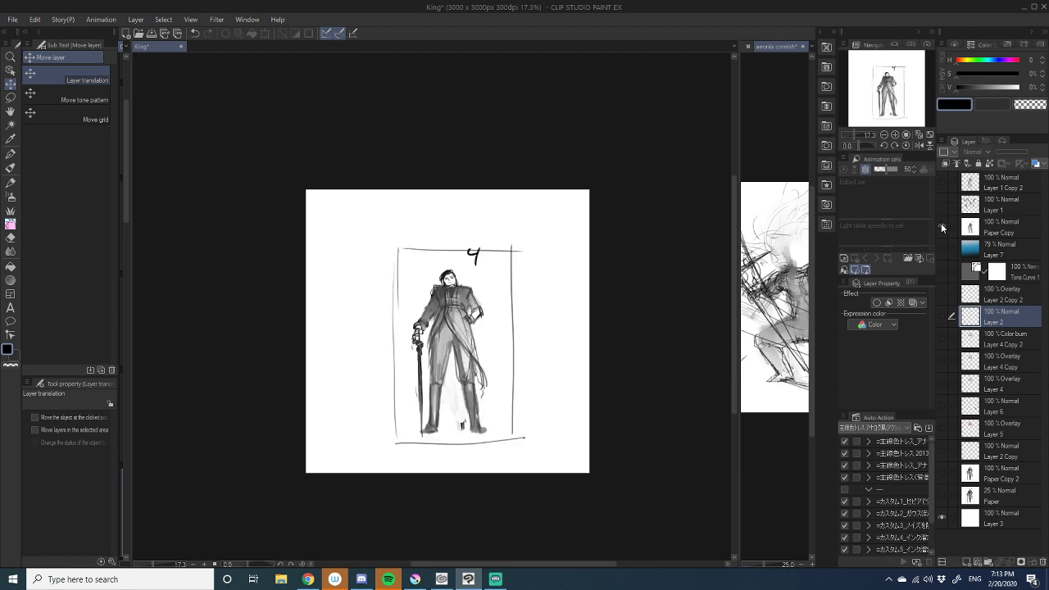
left_click(941, 225)
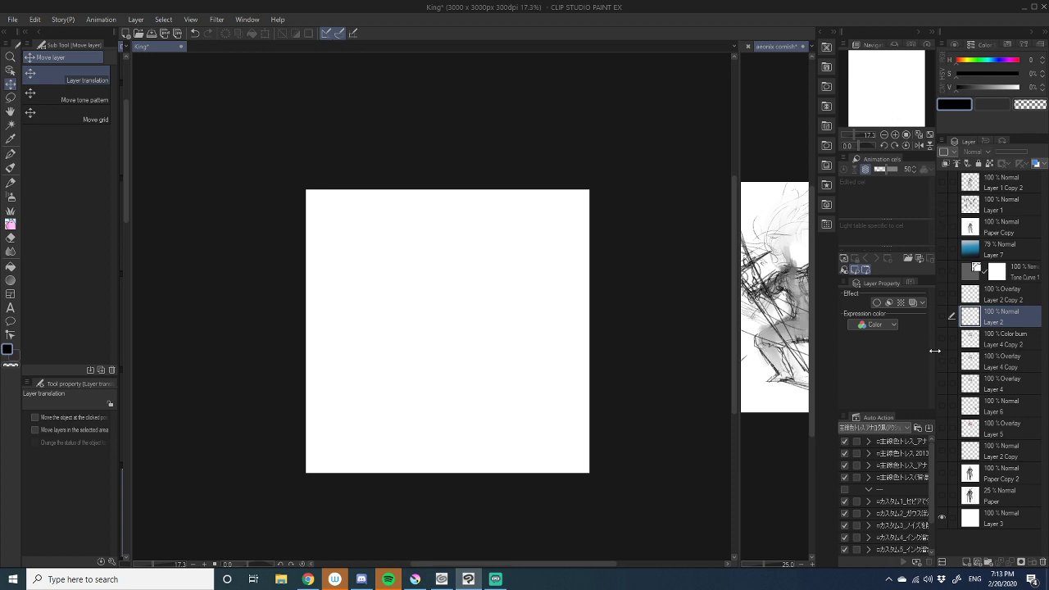
- Compare the shaded painting on Paper Copy 2 with the faint underlying sketch on the Paper layer
left_click(941, 473)
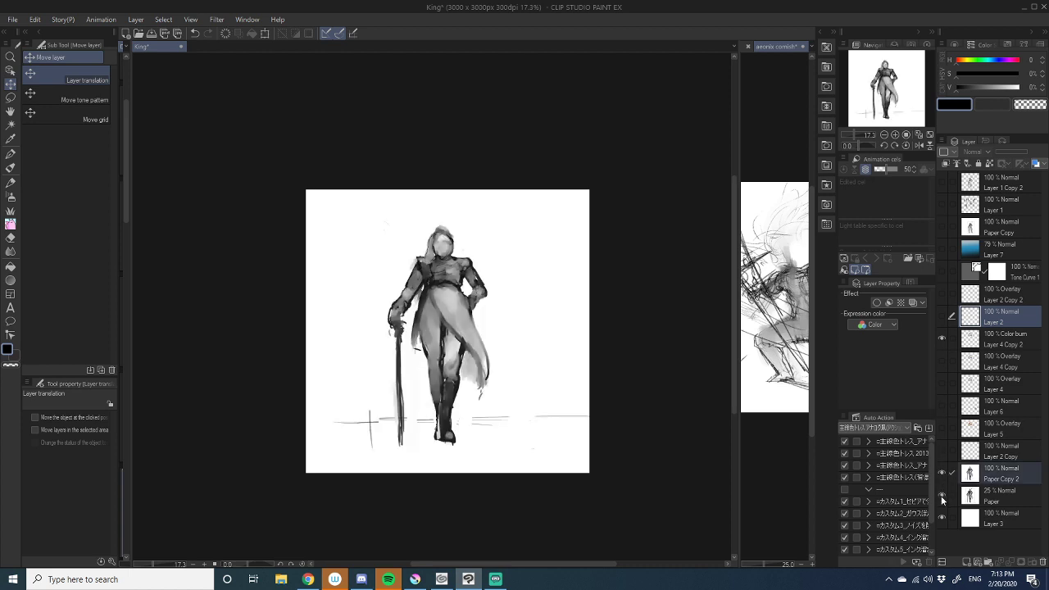
left_click(941, 496)
left_click(941, 472)
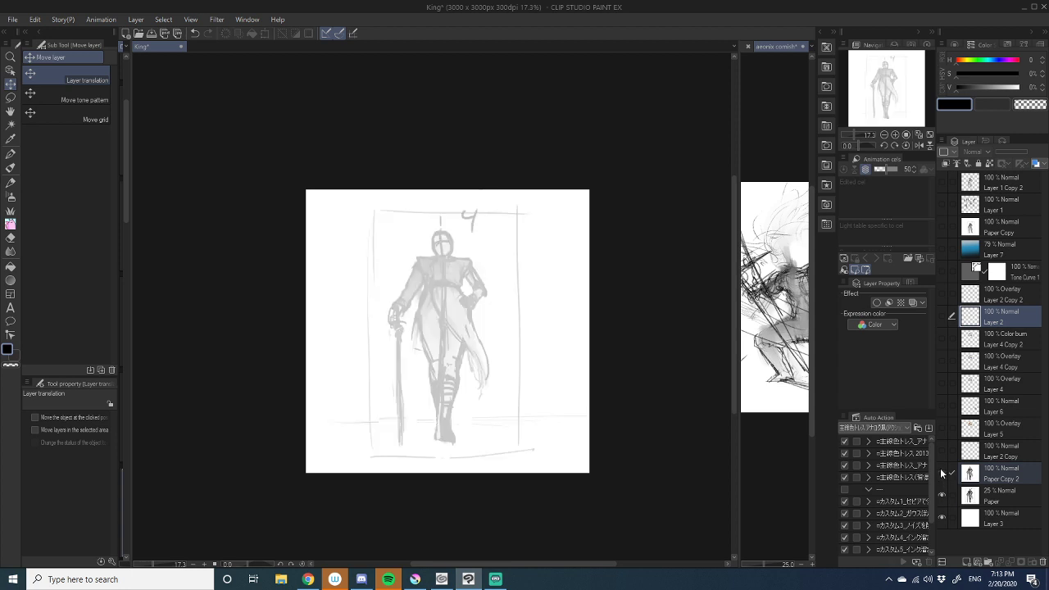
left_click(940, 472)
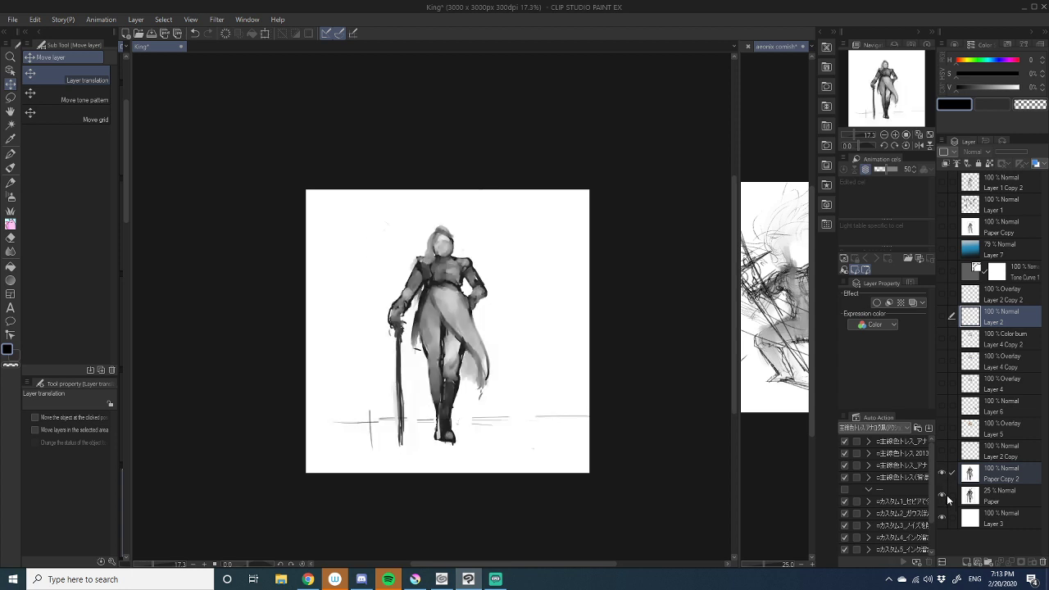
left_click(943, 472)
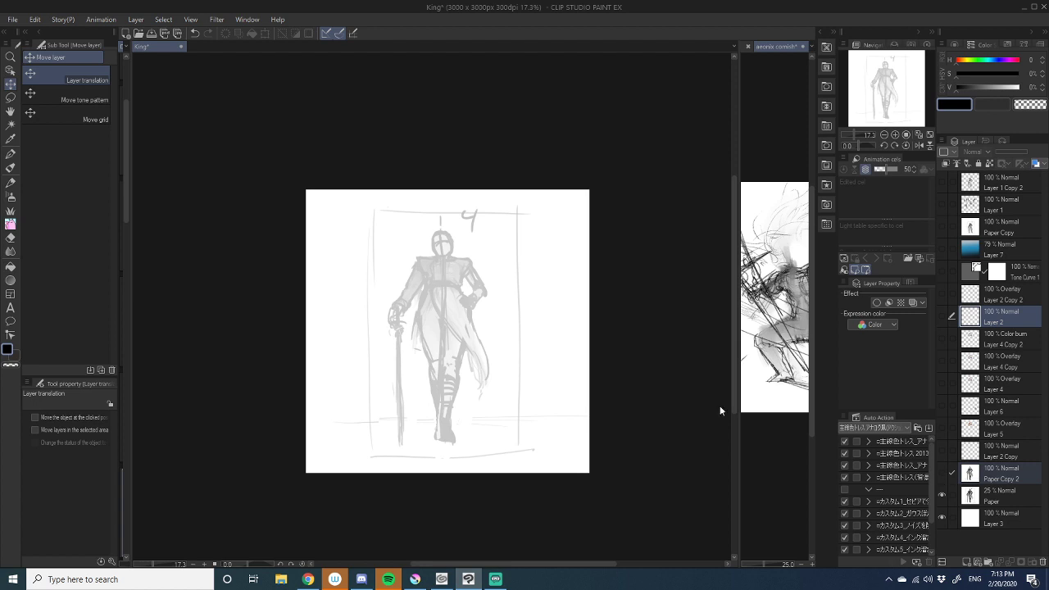
left_click(941, 473)
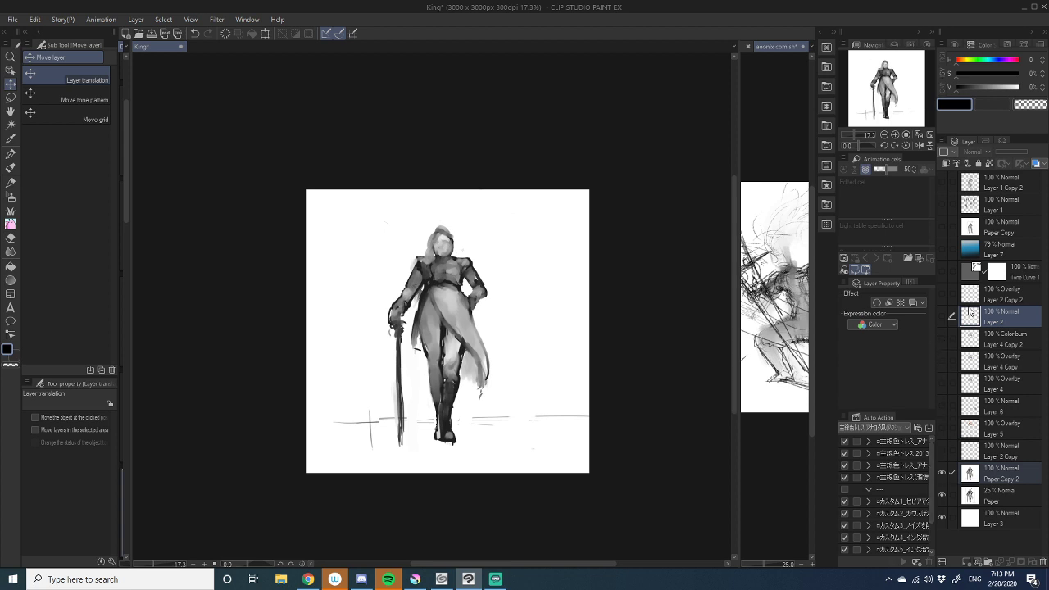
- Show Layer 5, Layer 6, Layer 4 and the Tone Curve 1 correction over the grayscale figure
left_click(941, 272)
left_click(941, 272)
left_click(941, 427)
left_click(942, 404)
left_click(942, 382)
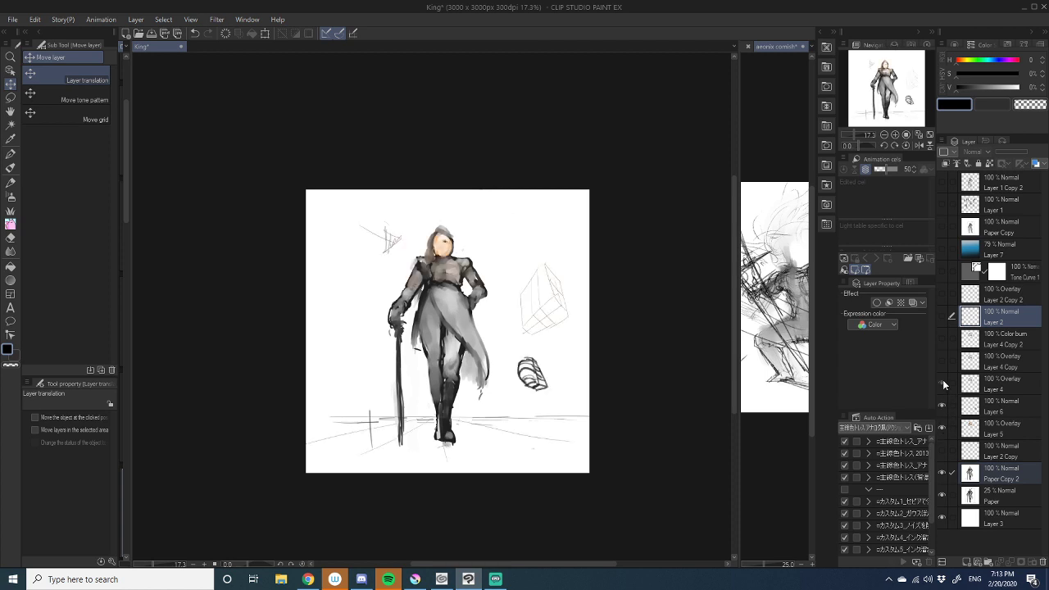
left_click(941, 272)
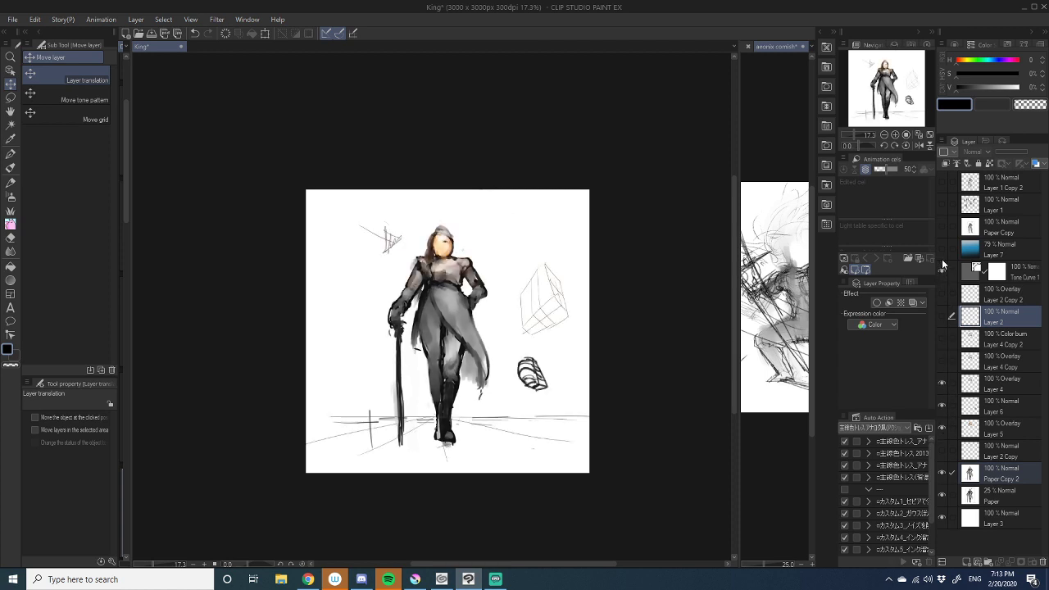
- Preview Layer 4 Copy and Layer 4 Copy 2 over the figure, and inspect the coloring up close with Layer 2 Copy 2 shown
left_click(943, 359)
left_click(942, 339)
left_click(942, 339)
left_click(943, 359)
scroll(434, 294, "up", 2)
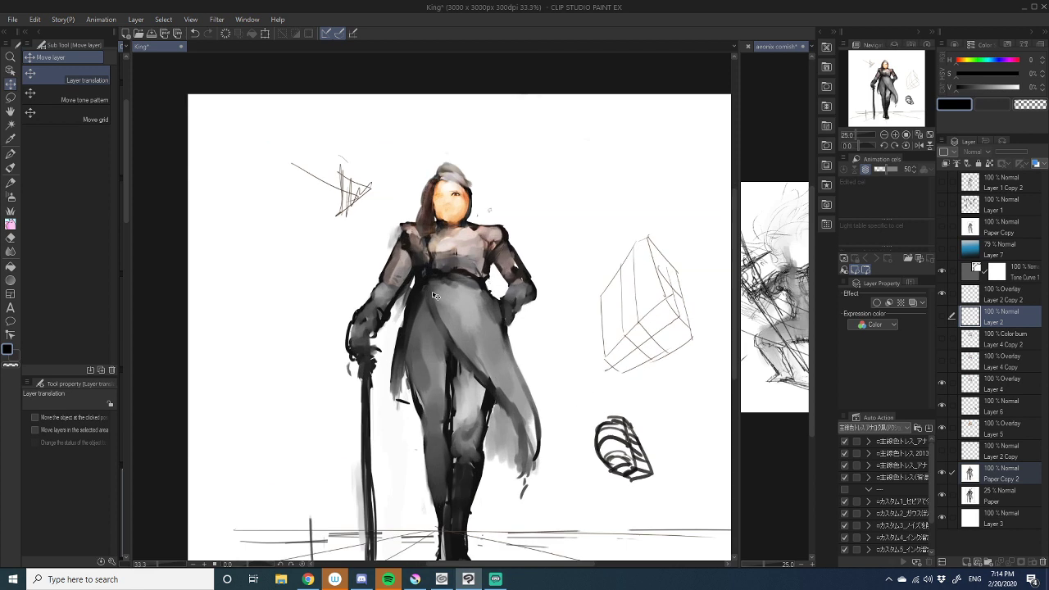
scroll(434, 295, "up", 1)
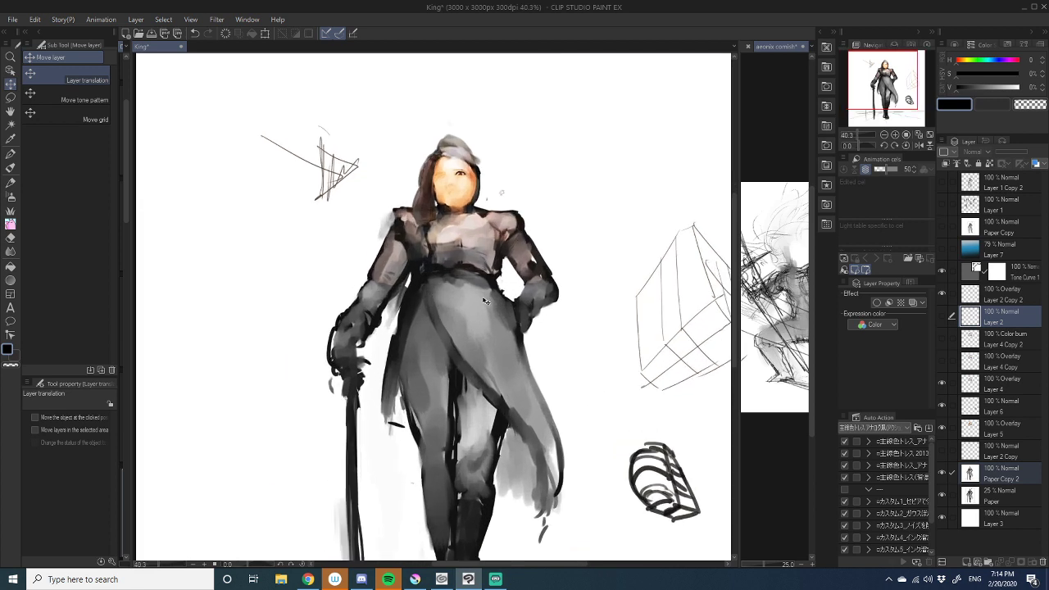
- Show the Layer 2 Copy line work and inspect the face and upper body, checking them against Paper Copy 2
left_click(941, 451)
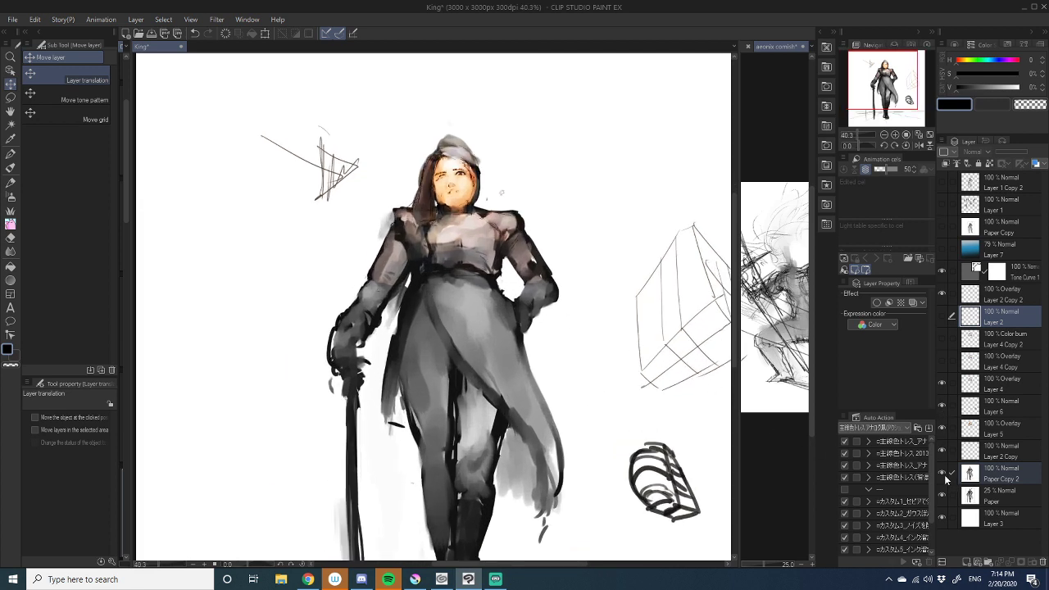
left_click(942, 473)
left_click(941, 473)
scroll(450, 182, "up", 1)
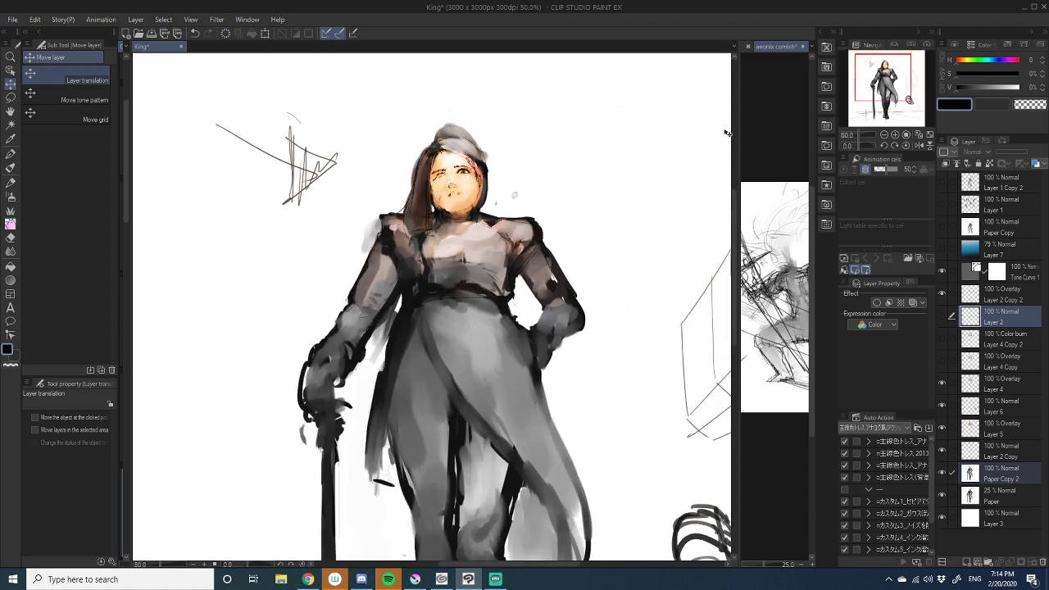
left_click_drag(874, 87, 875, 82)
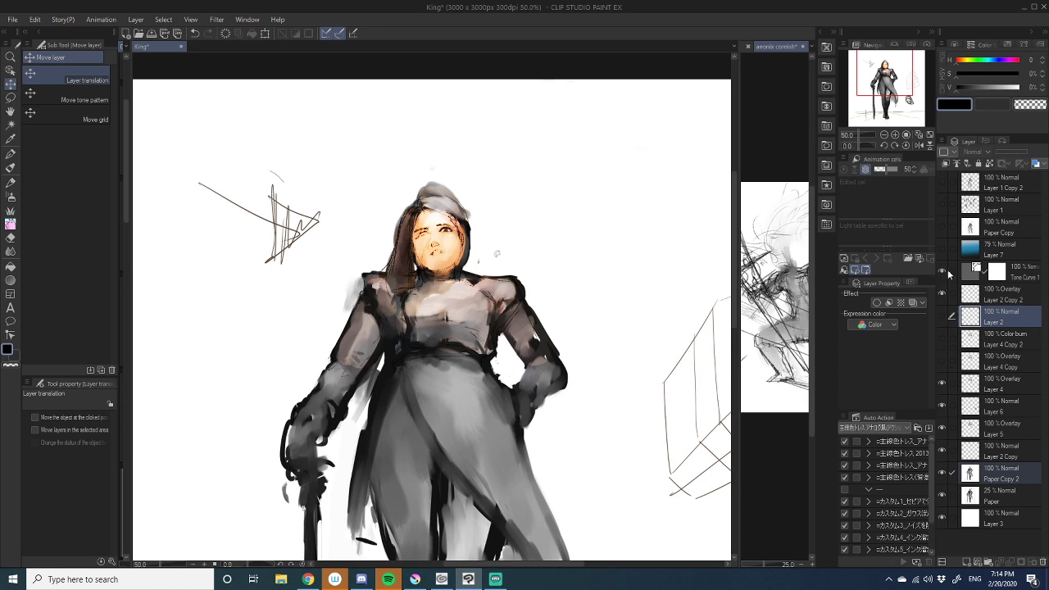
- Replace Tone Curve 1 and Layer 4 with the Layer 4 Copy overlay and the Layer 4 Copy 2 color burn
left_click(941, 272)
left_click(942, 383)
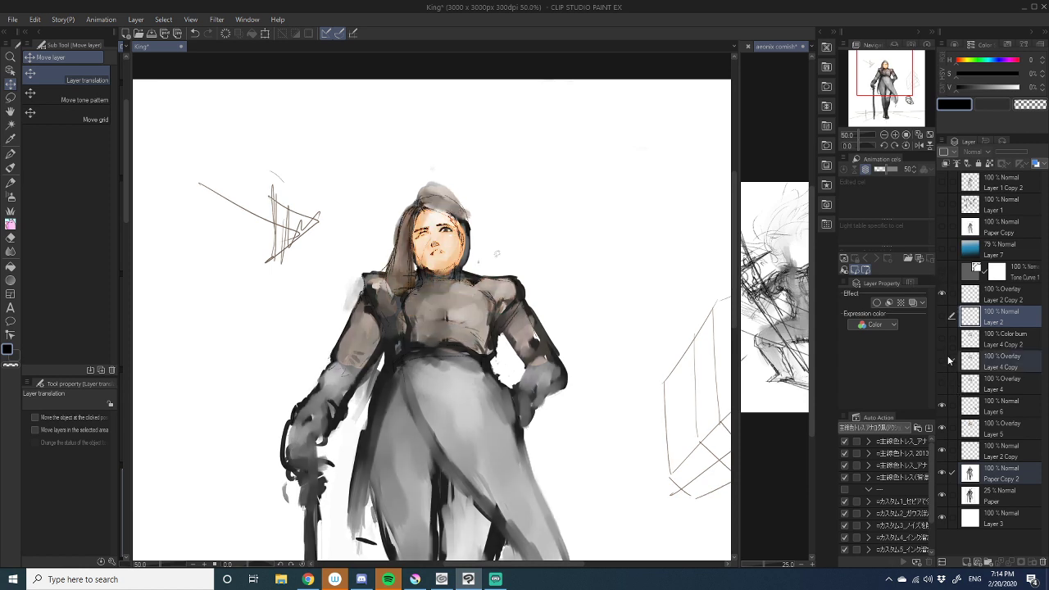
left_click(941, 360)
left_click(942, 338)
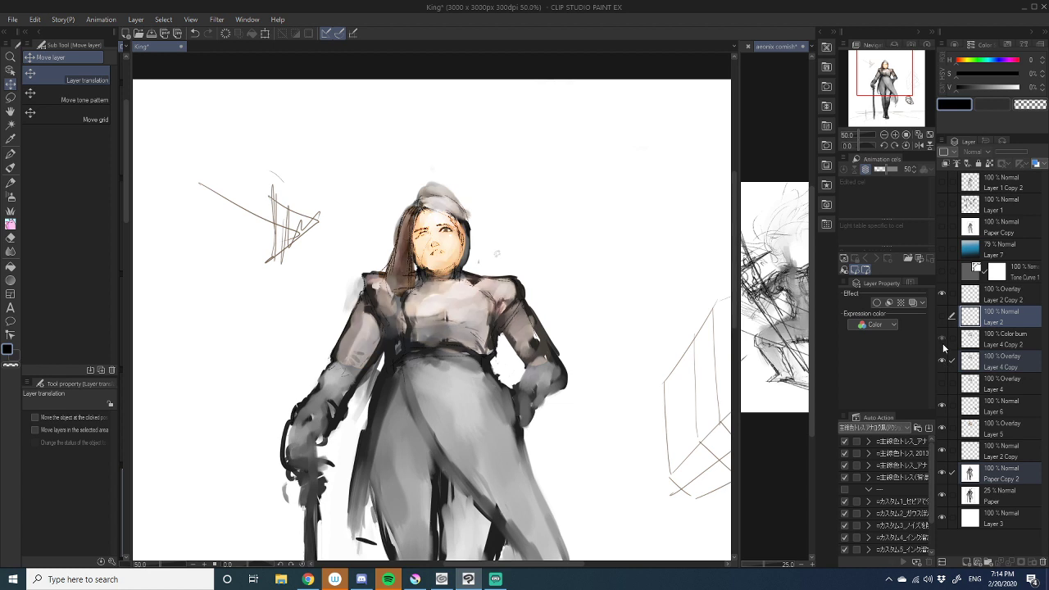
- Check the figure with and without Layer 6, and hide the Layer 5 color overlay
left_click(941, 406)
left_click(941, 406)
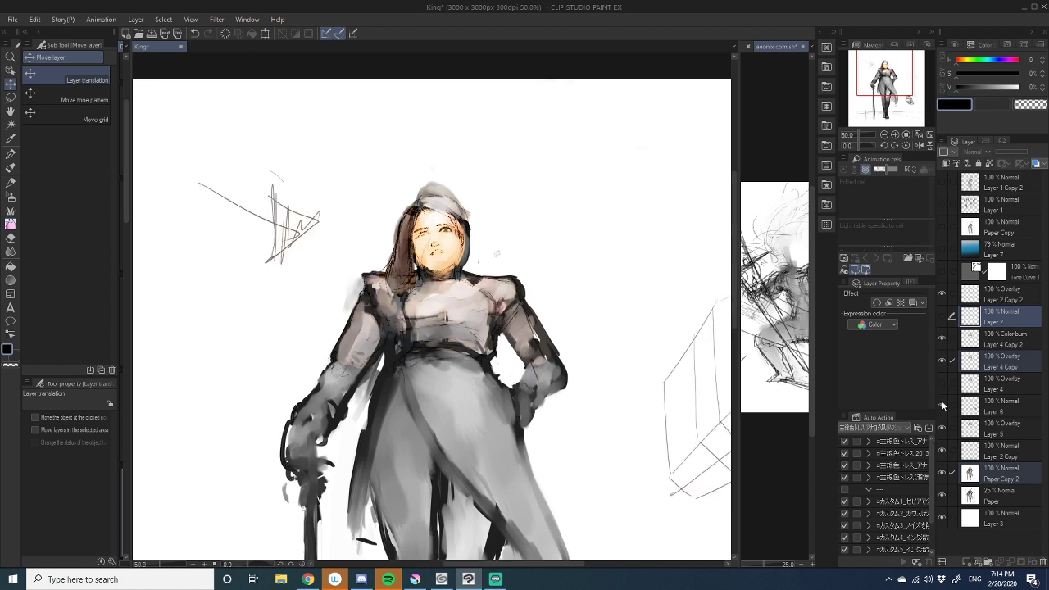
left_click(944, 440)
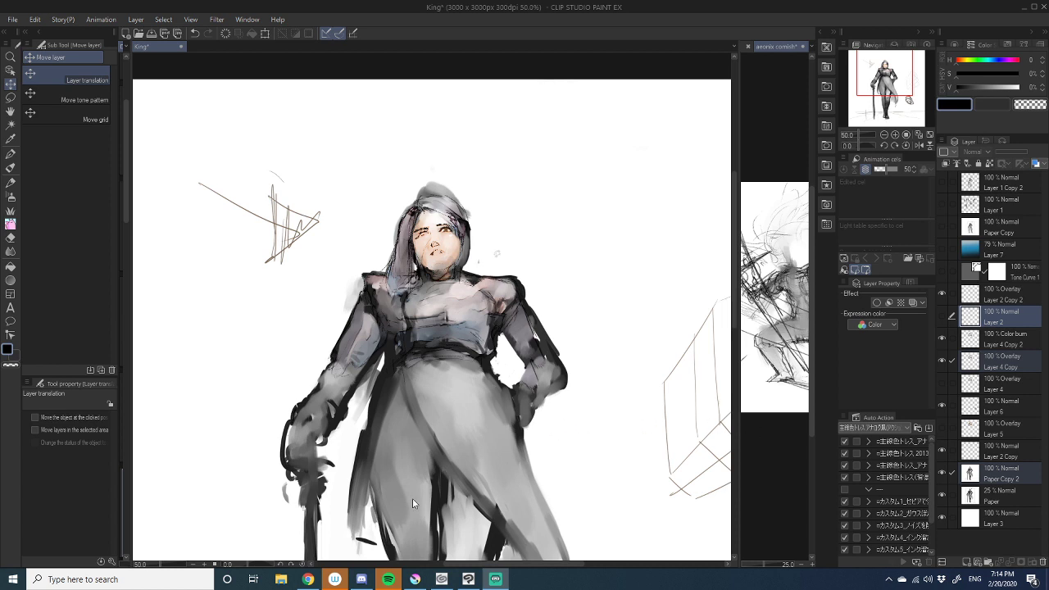
scroll(571, 383, "down", 2)
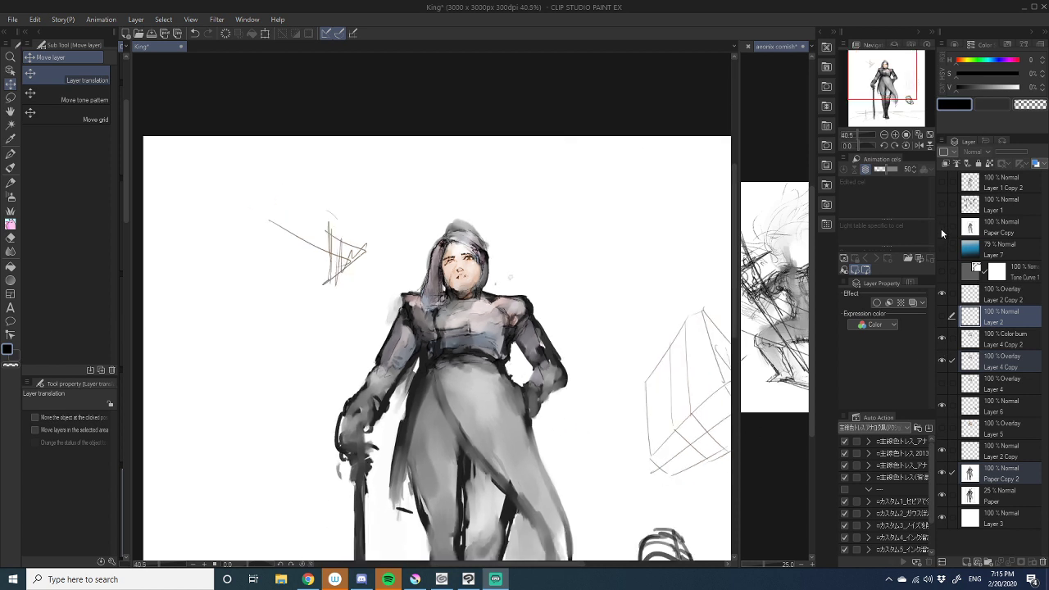
- Split the workspace evenly between the King painting and the WIP pose sketch, fitting each whole canvas in its pane
scroll(413, 375, "down", 3)
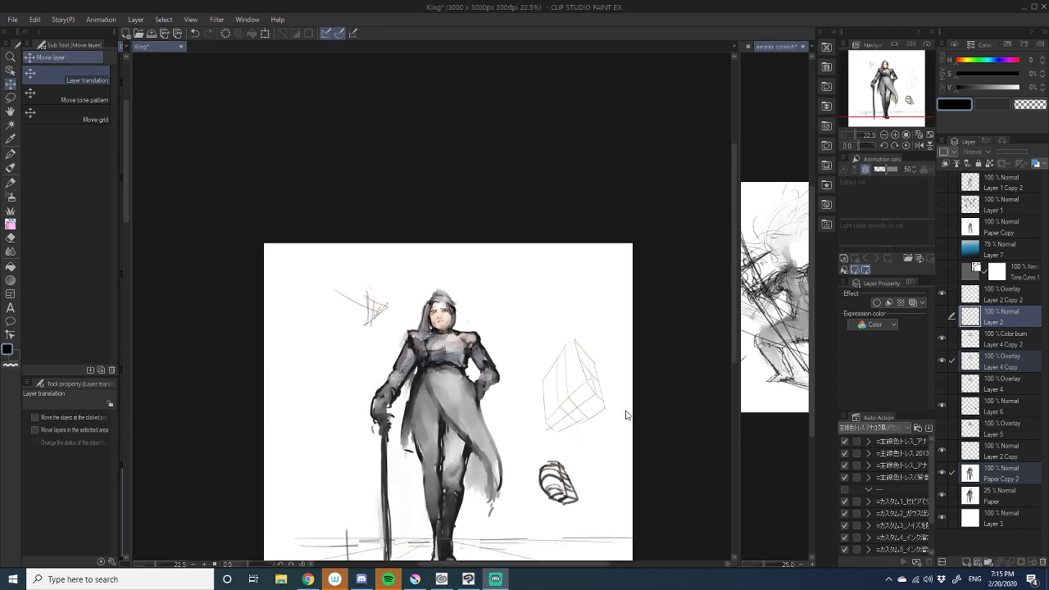
left_click_drag(736, 354, 738, 386)
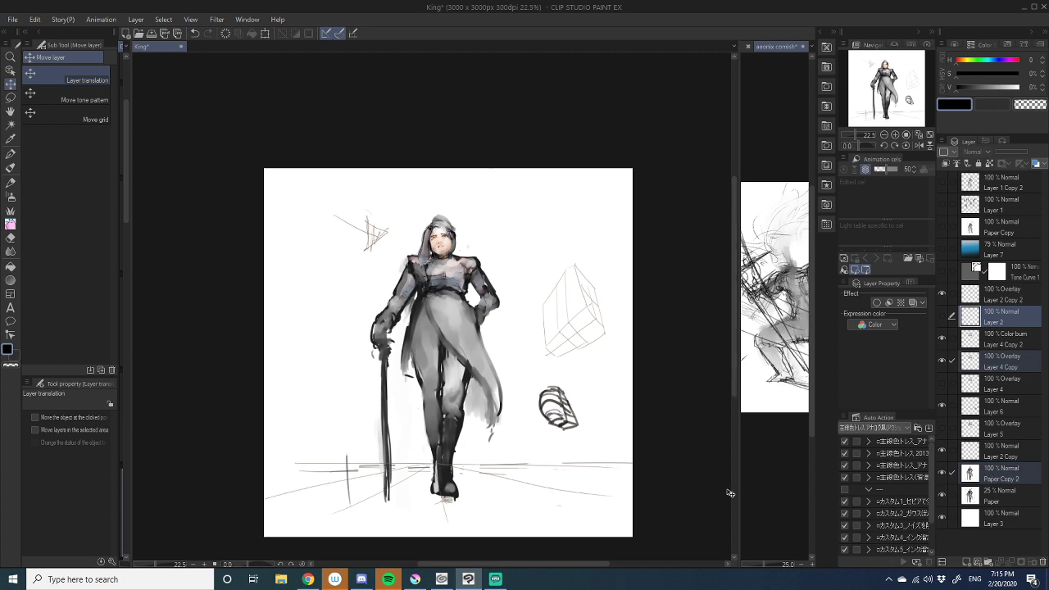
scroll(535, 426, "up", 1)
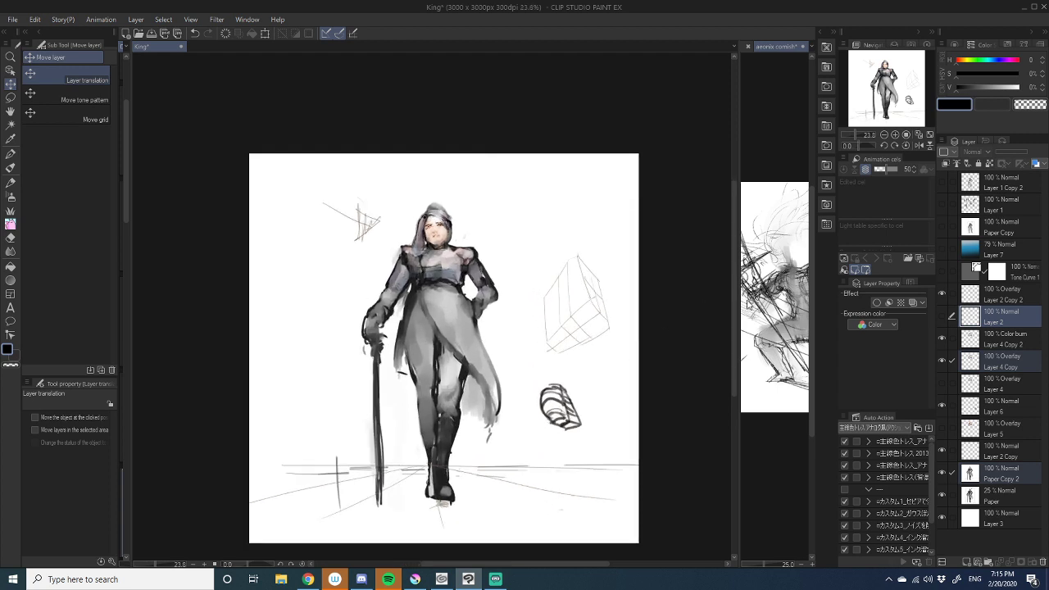
left_click_drag(738, 304, 496, 301)
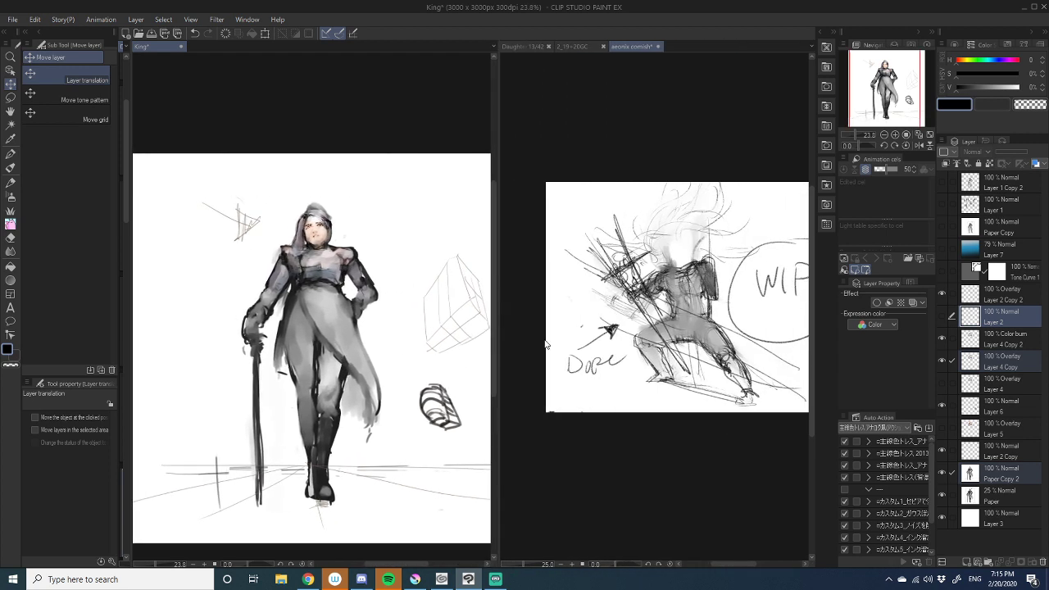
left_click(574, 354)
scroll(568, 447, "up", 1)
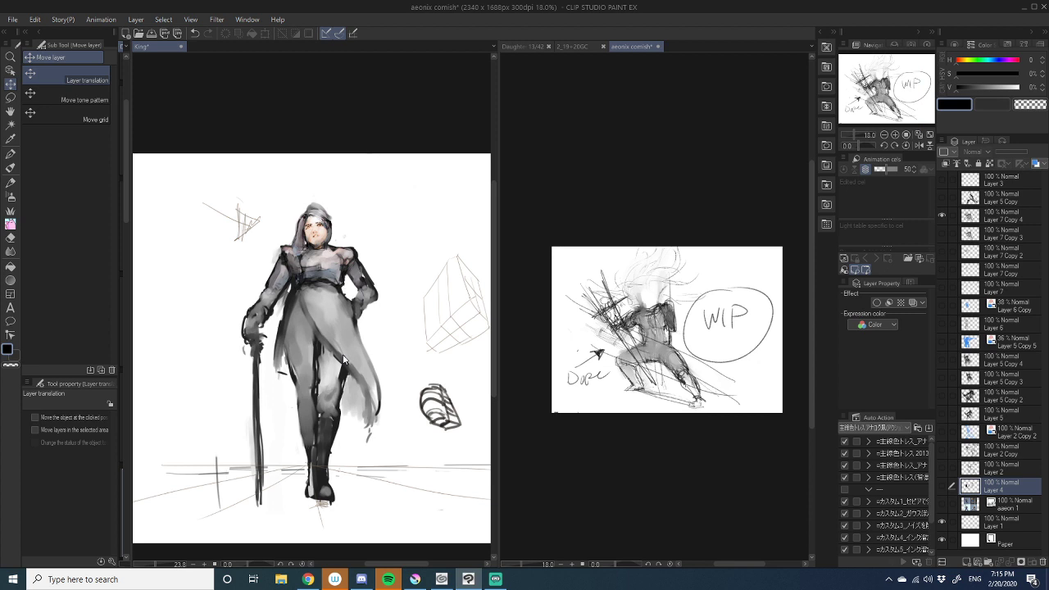
left_click(350, 355)
scroll(350, 355, "down", 3)
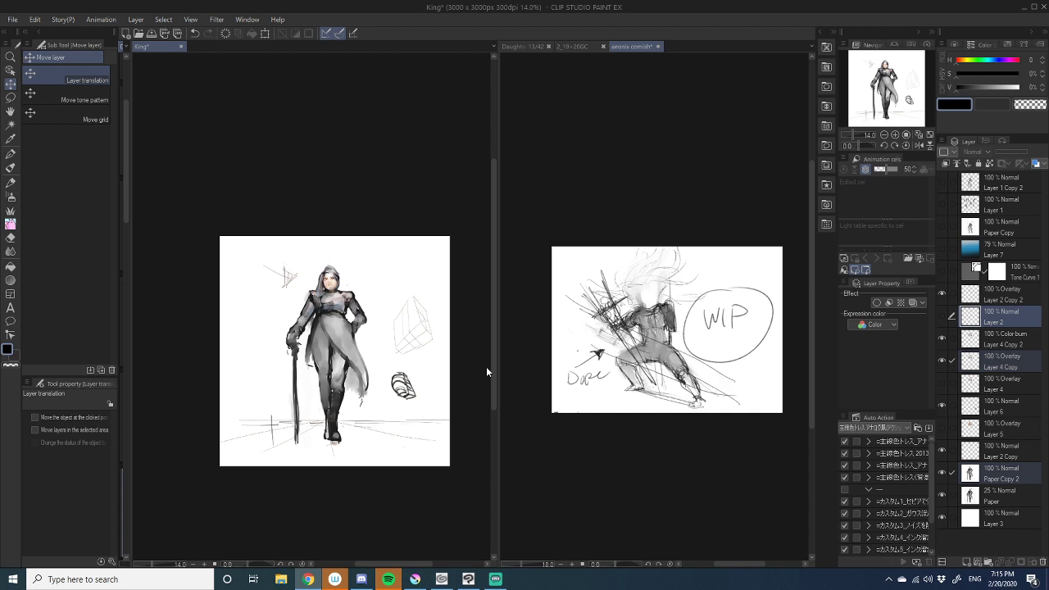
scroll(396, 379, "down", 2)
scroll(393, 379, "up", 3)
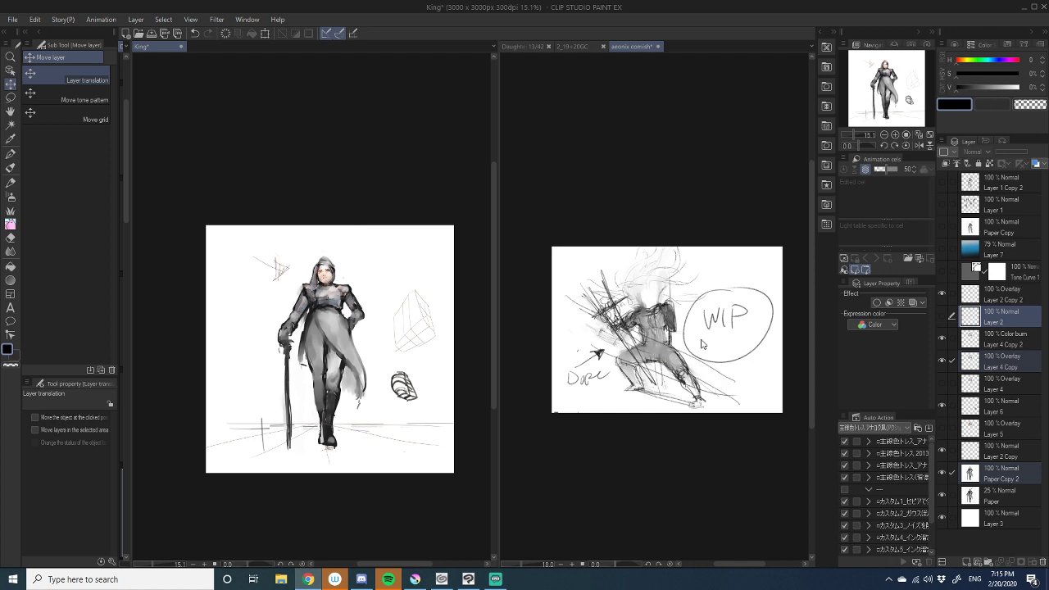
- Widen the WIP sketch's pane further and examine its crouching sword pose beside the standing King figure
left_click(634, 369)
scroll(634, 369, "up", 2)
scroll(635, 369, "down", 2)
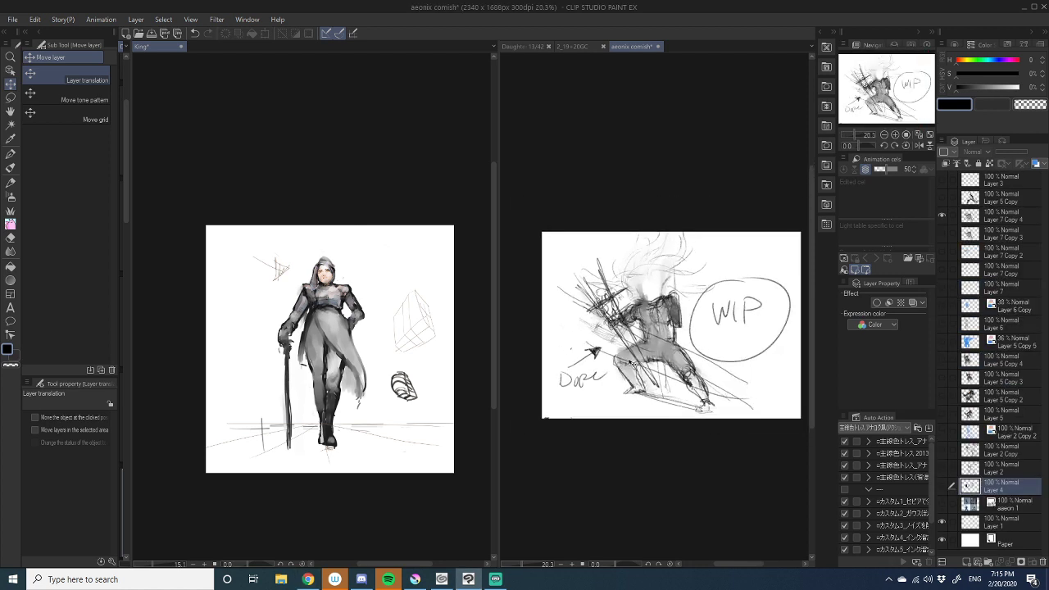
left_click_drag(812, 217, 811, 212)
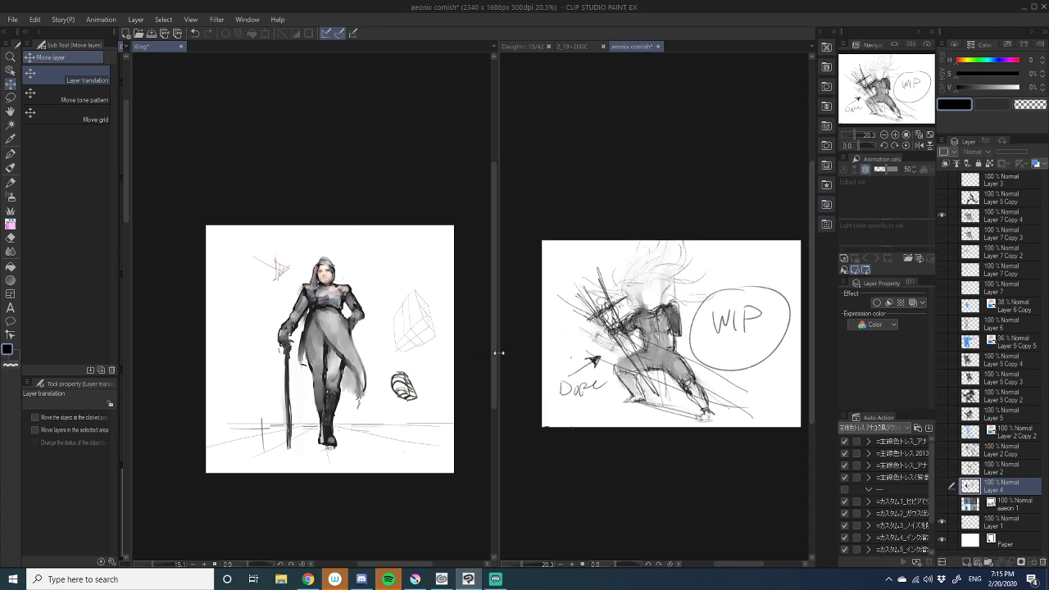
left_click_drag(498, 353, 445, 352)
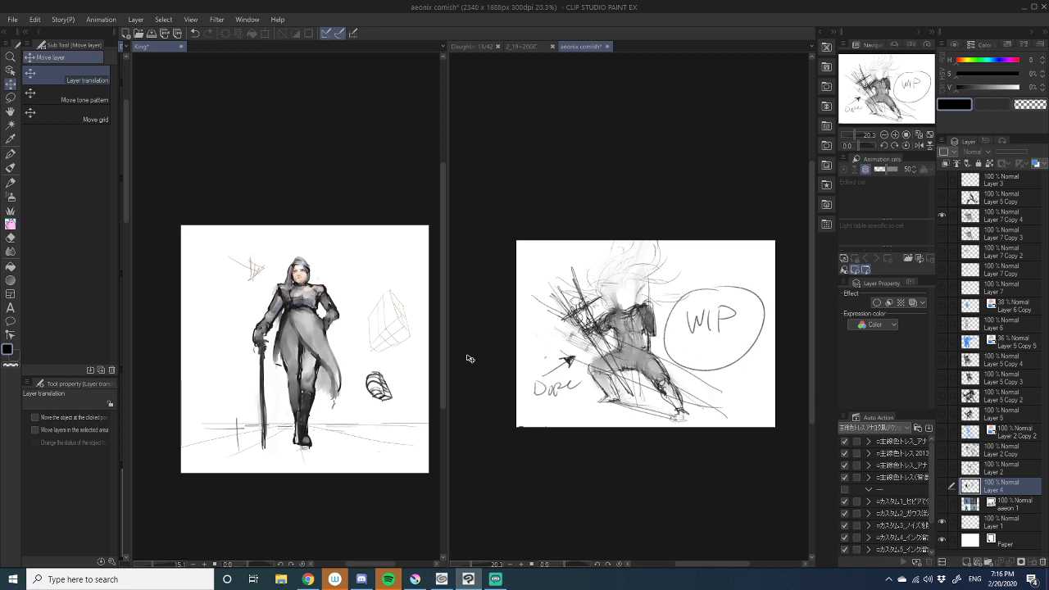
scroll(633, 450, "up", 2)
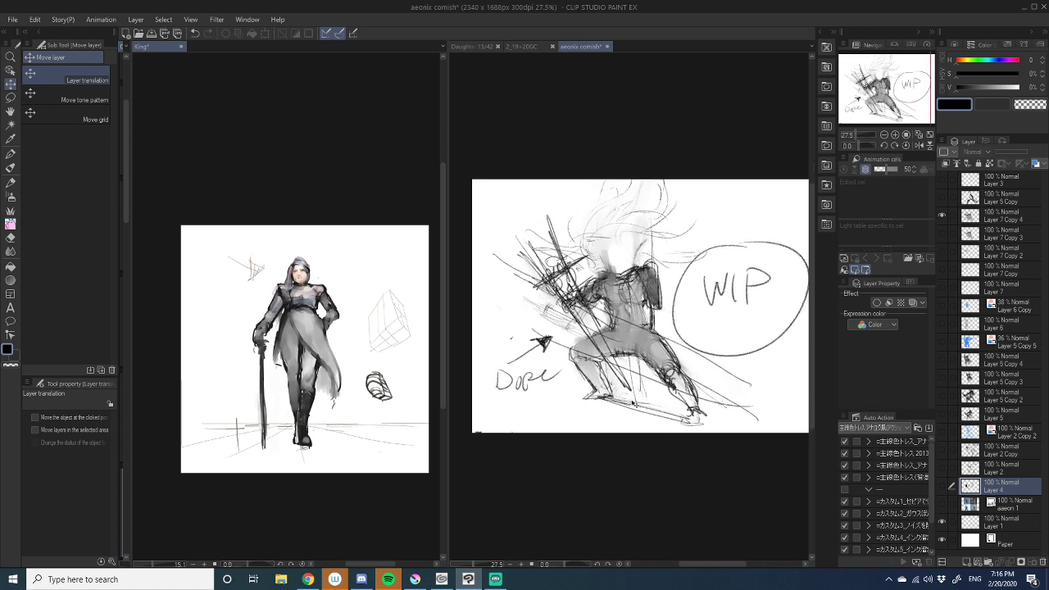
scroll(632, 401, "down", 2)
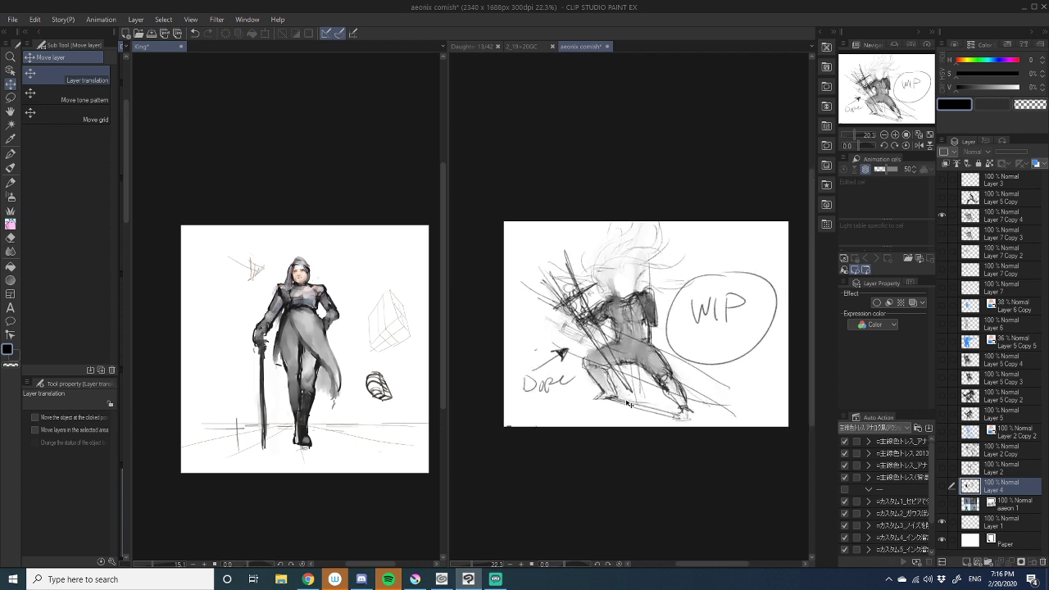
scroll(674, 270, "up", 1)
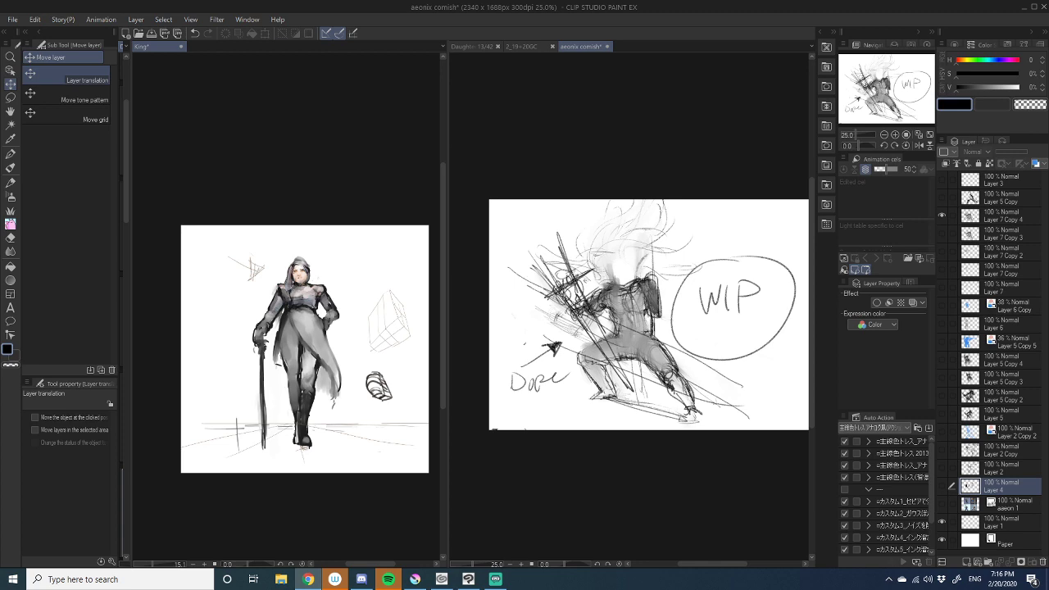
- Switch to Magic Poser Web, show the pose presets, and view the T-pose mannequin from an angle
left_click_drag(0, 87, 543, 88)
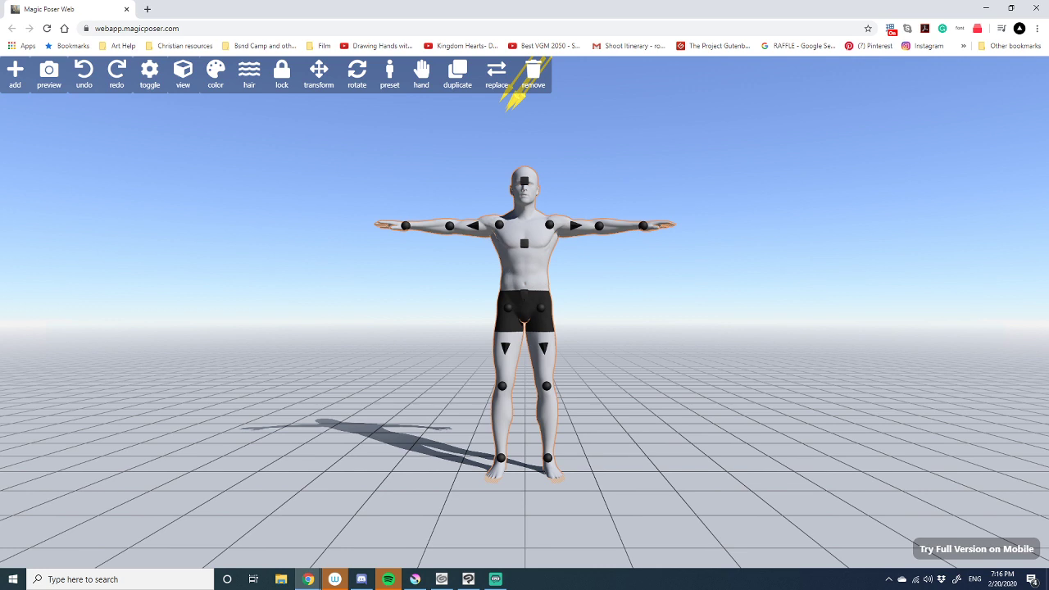
key("alt+Tab")
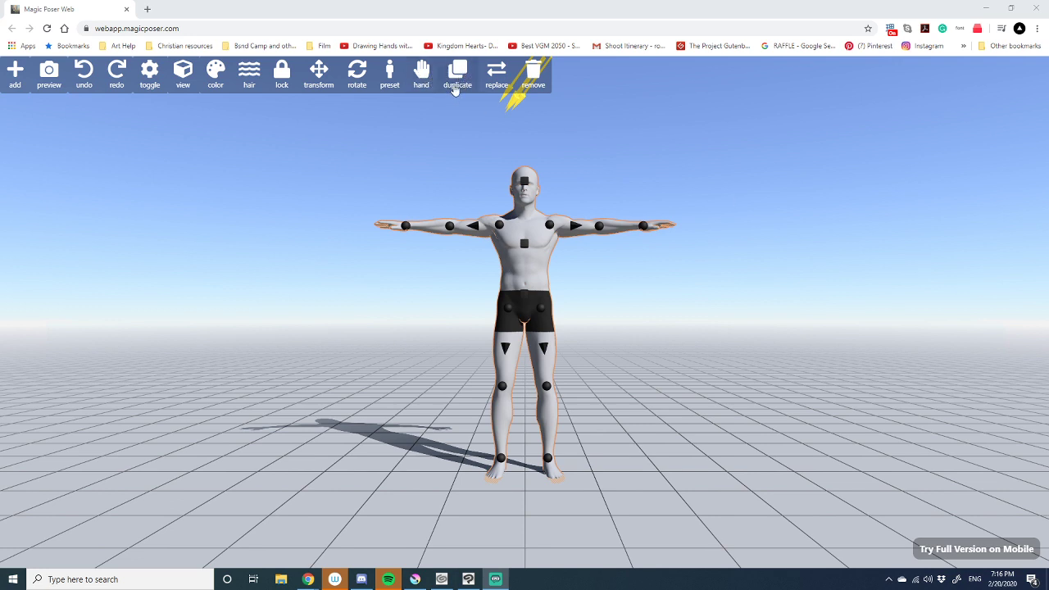
left_click(391, 77)
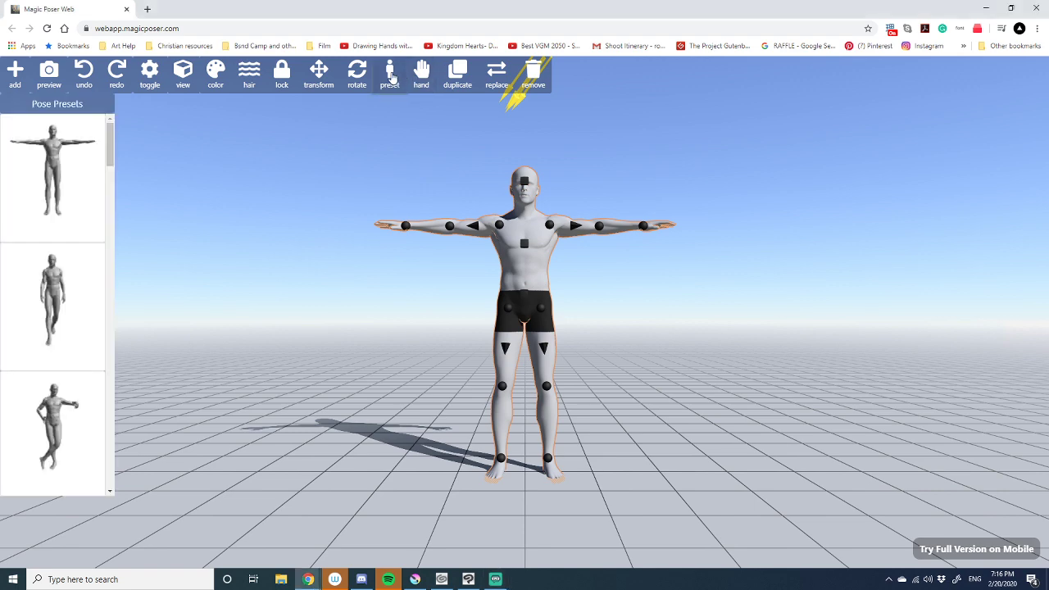
left_click_drag(686, 325, 609, 302)
scroll(622, 304, "up", 3)
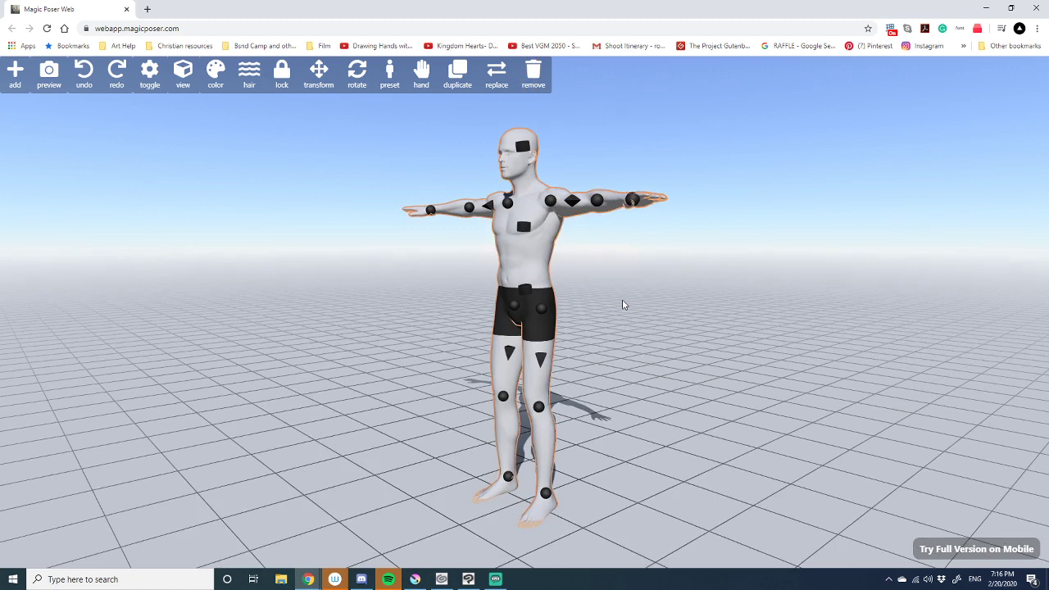
- Lower the mannequin's hips so that its knees bend, and view the pose from the front
left_click_drag(525, 287, 525, 310)
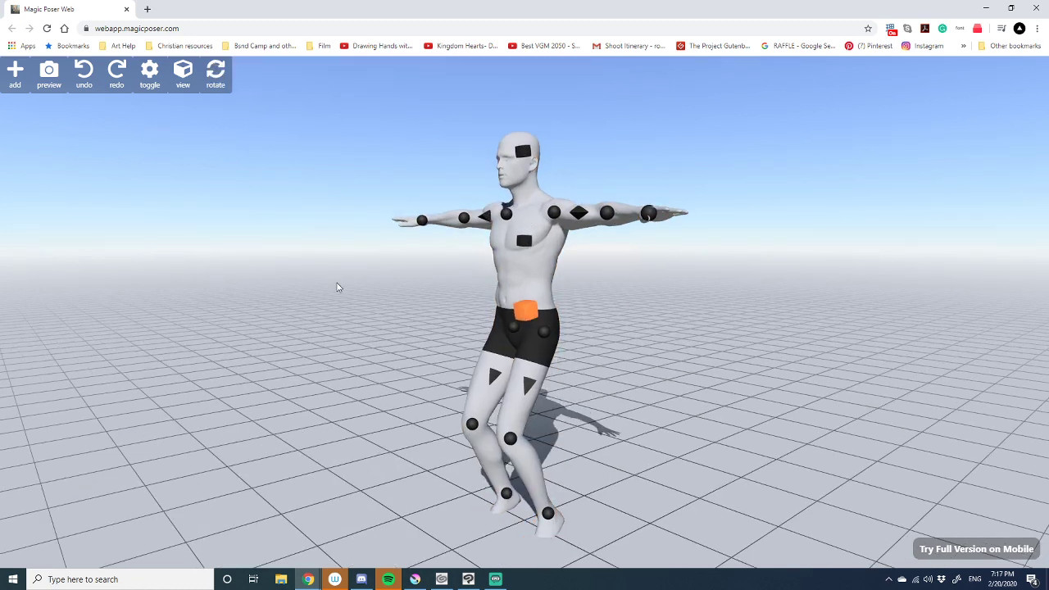
left_click_drag(337, 283, 488, 270)
key("ctrl+z")
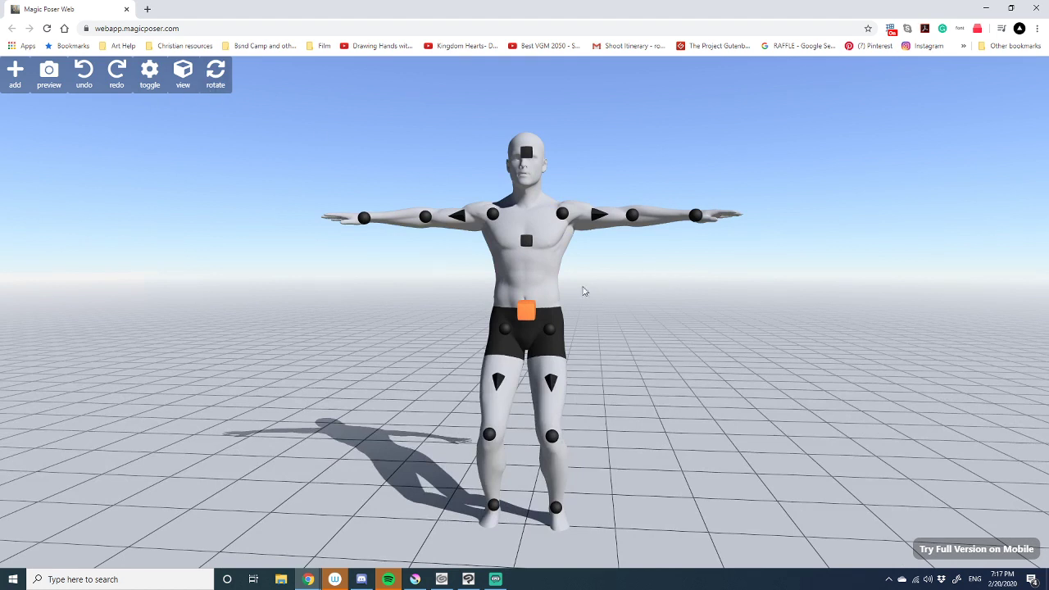
- Select the whole mannequin and browse its pose presets as far as the seated poses
left_click(533, 285)
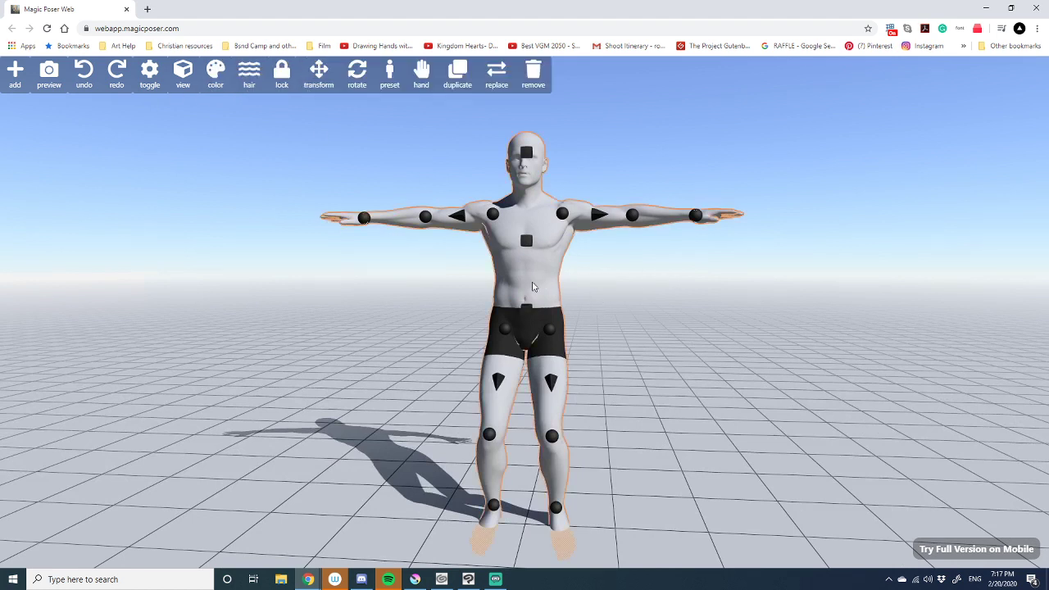
left_click(392, 78)
left_click_drag(110, 156, 118, 232)
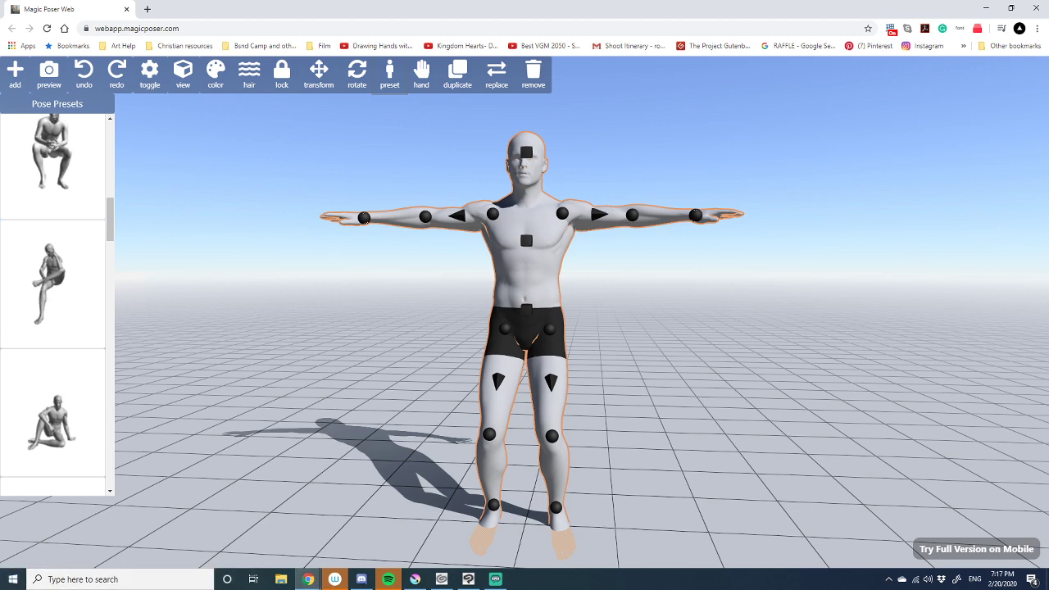
- Switch to the Pinterest results for "siegfried soul calibur" and look over the sword-wielding character poses
key("super+d")
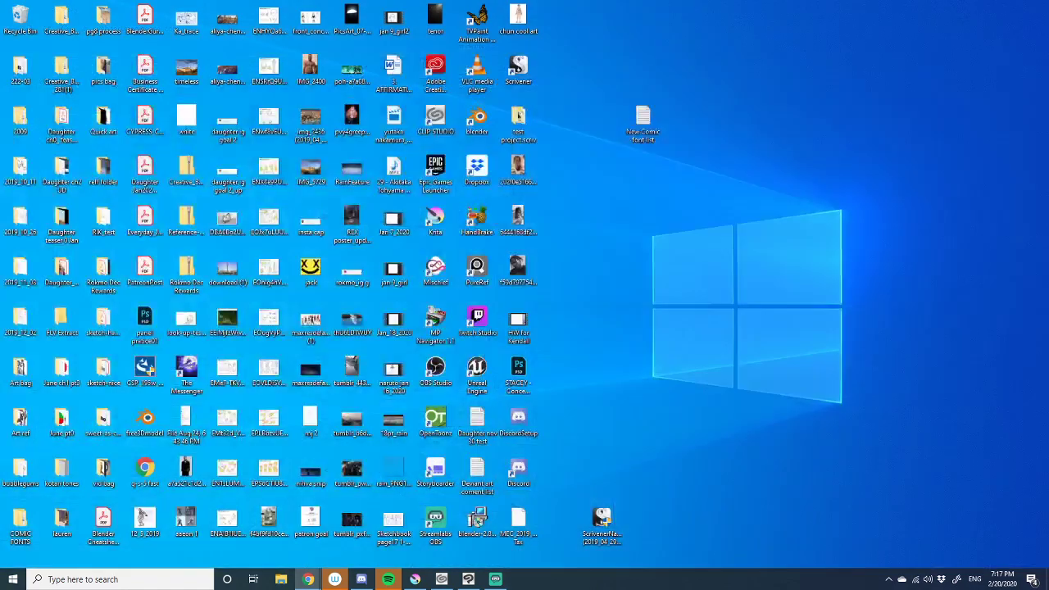
key("super+d")
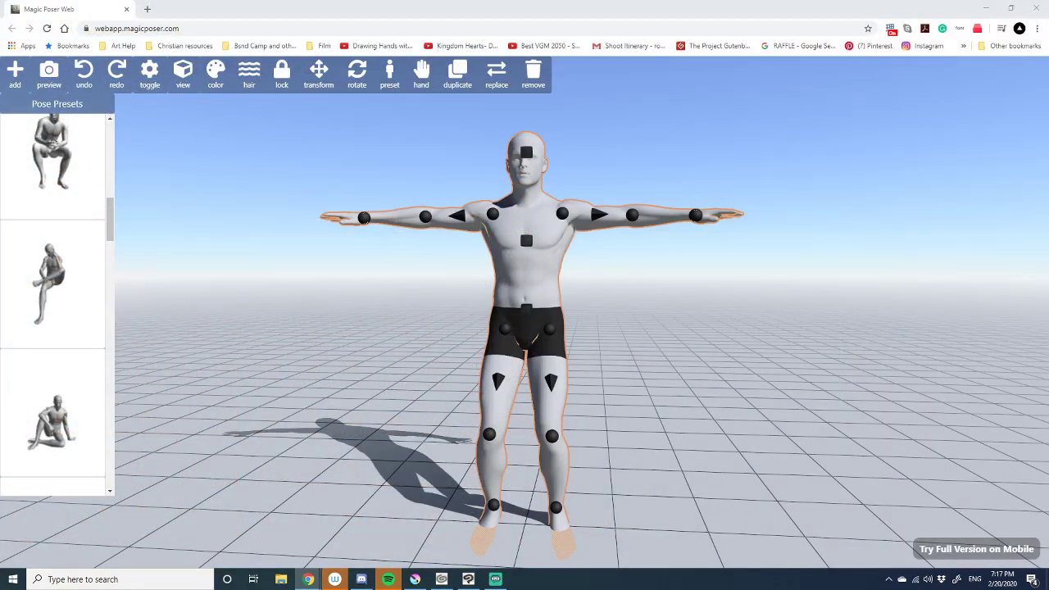
key("alt+Tab")
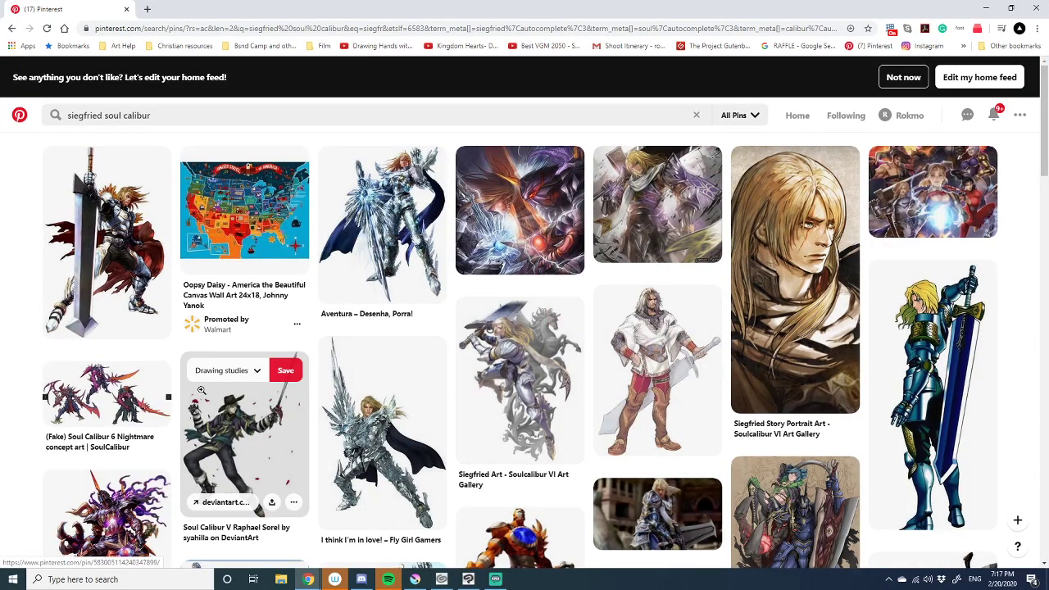
scroll(471, 328, "down", 3)
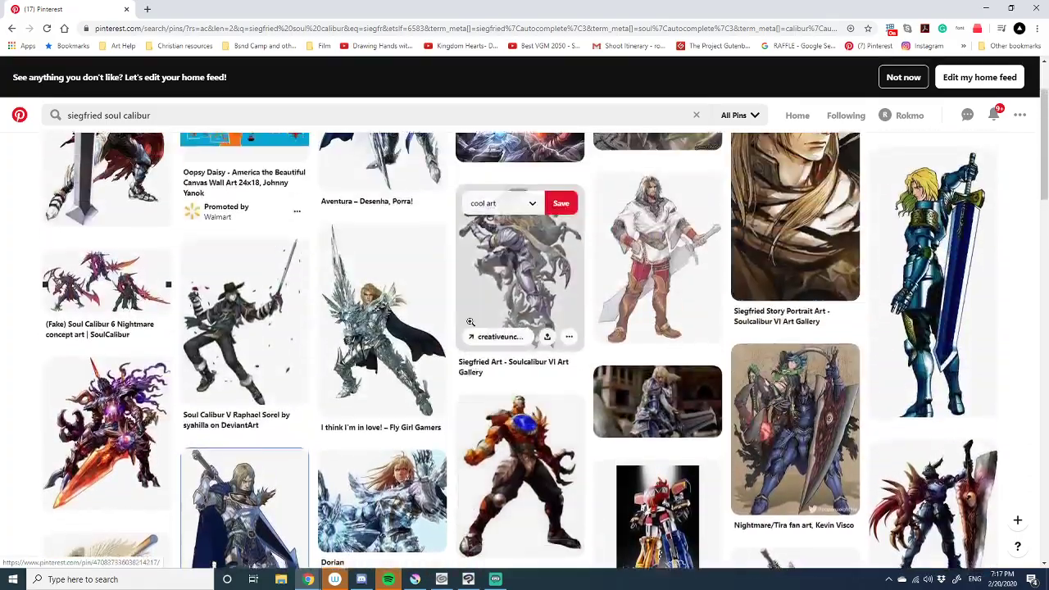
scroll(471, 328, "down", 2)
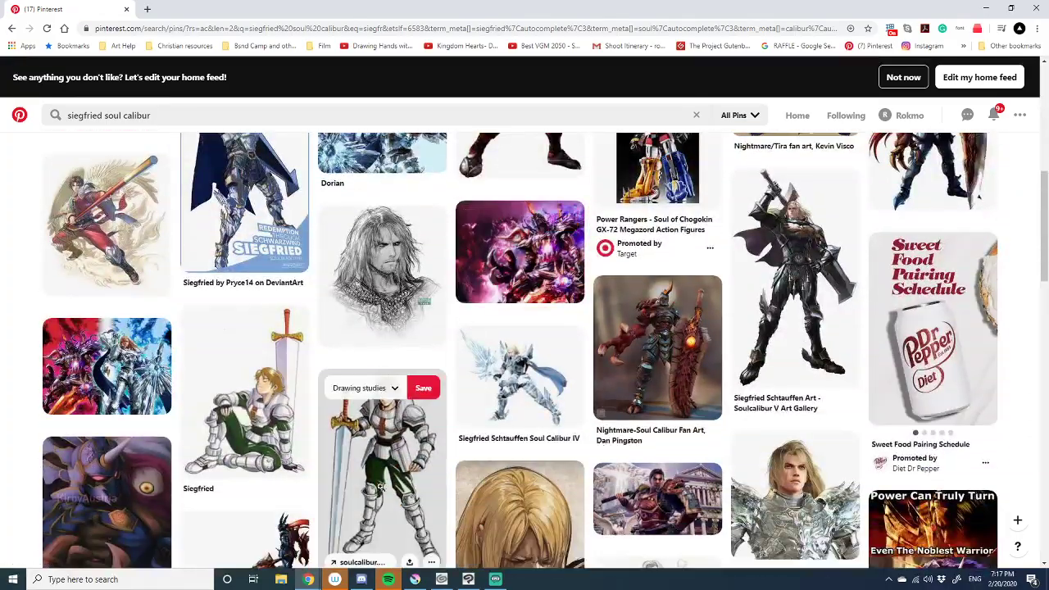
scroll(710, 352, "up", 3)
scroll(711, 352, "up", 3)
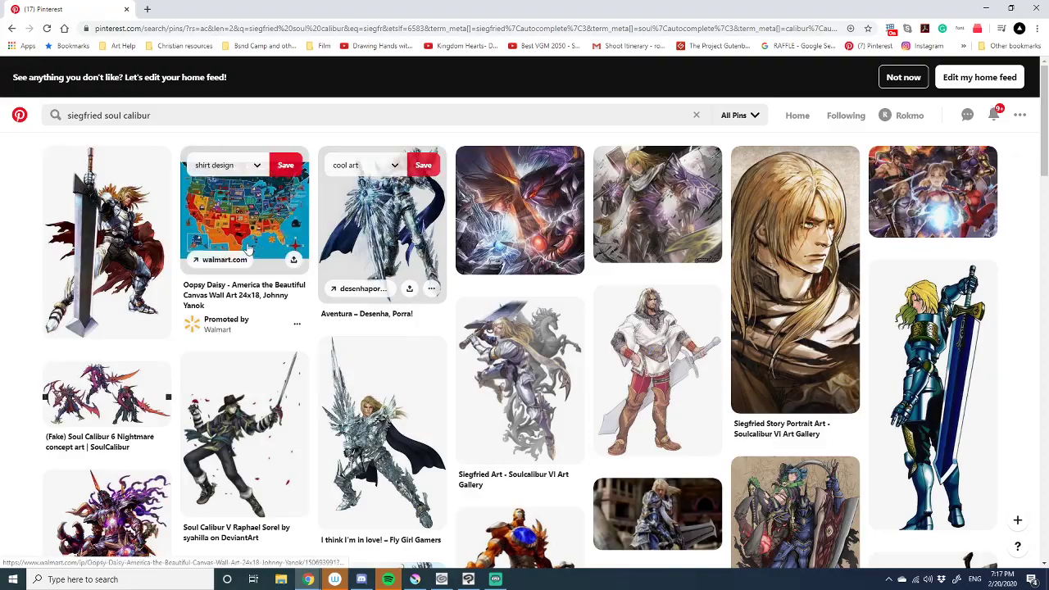
- Examine more Siegfried and Nightmare poses further down the results, and open the cosplayclass.com pin of Siegfried holding an upright greatsword
scroll(117, 247, "down", 1)
scroll(118, 246, "down", 3)
scroll(139, 459, "up", 3)
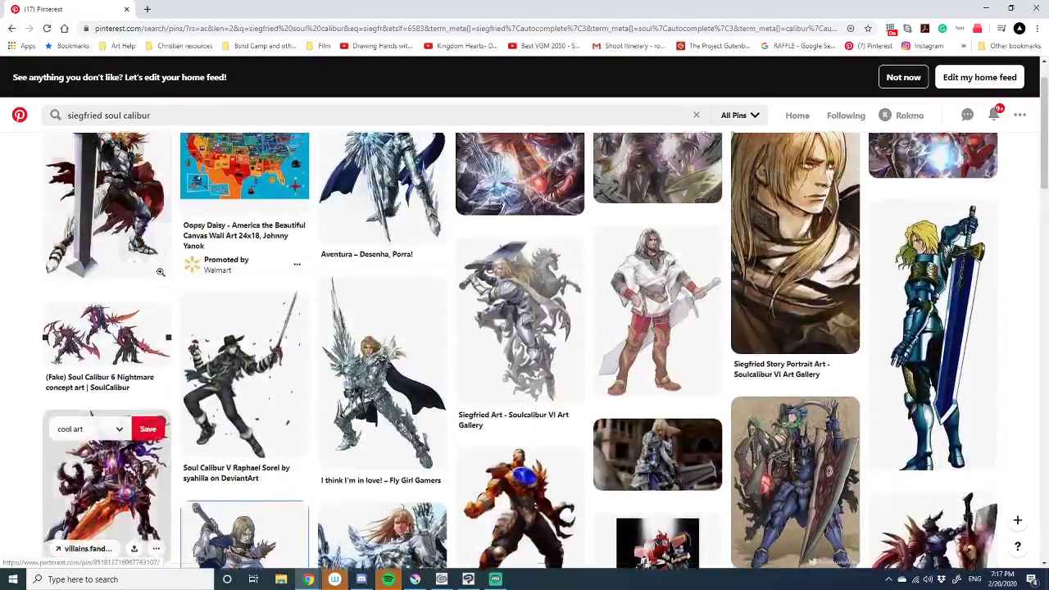
scroll(144, 473, "down", 8)
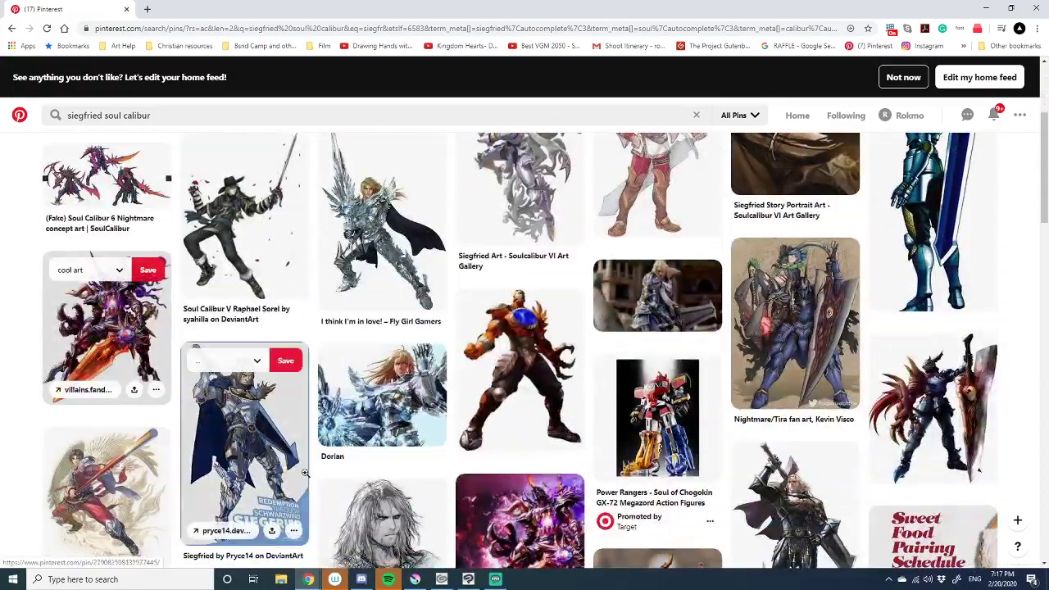
scroll(285, 481, "down", 3)
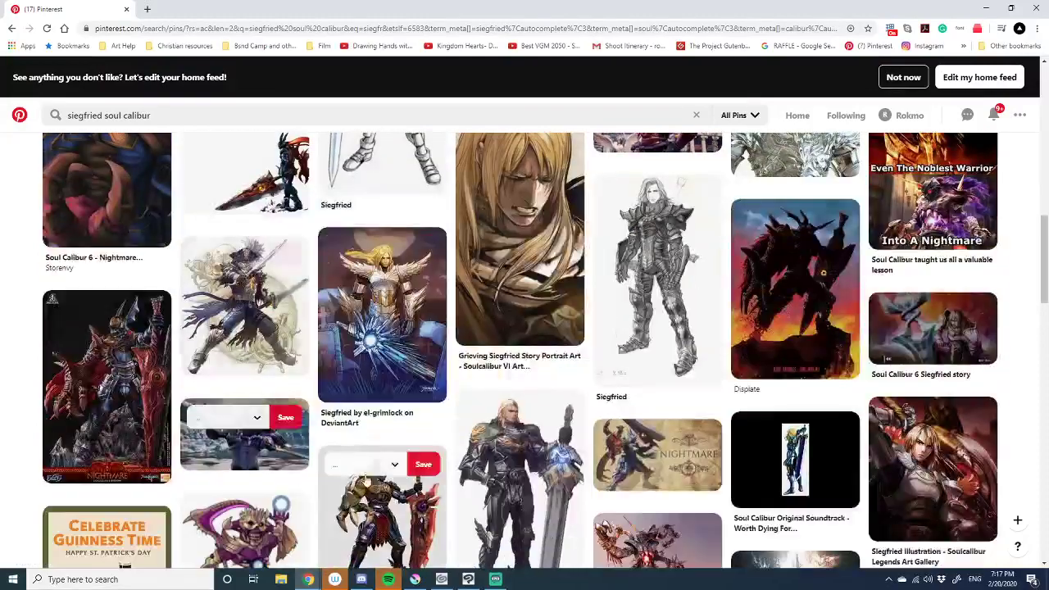
scroll(433, 461, "down", 3)
scroll(437, 480, "down", 1)
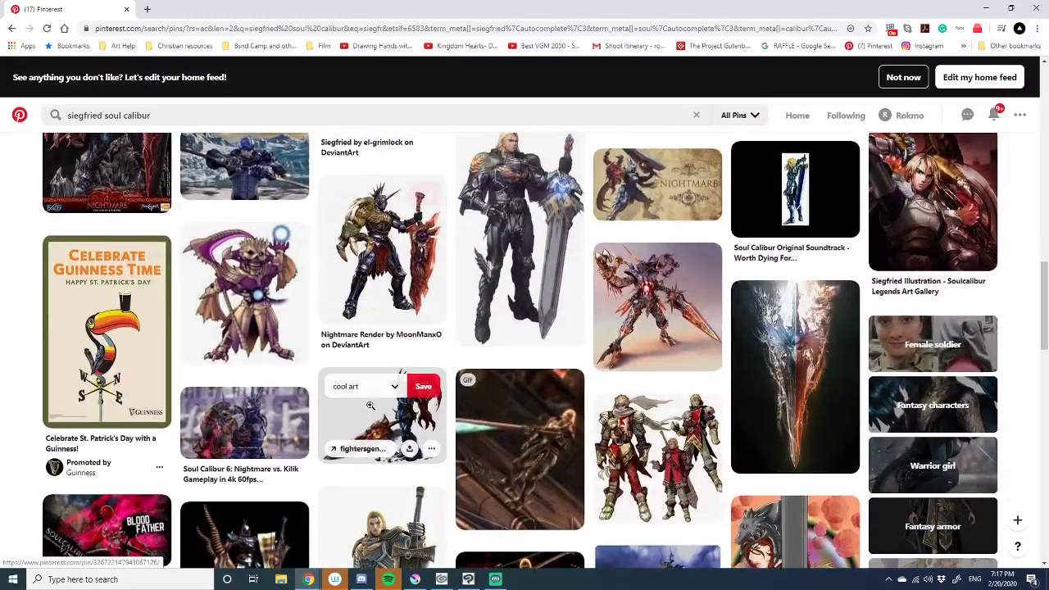
scroll(438, 407, "up", 1)
scroll(438, 406, "up", 1)
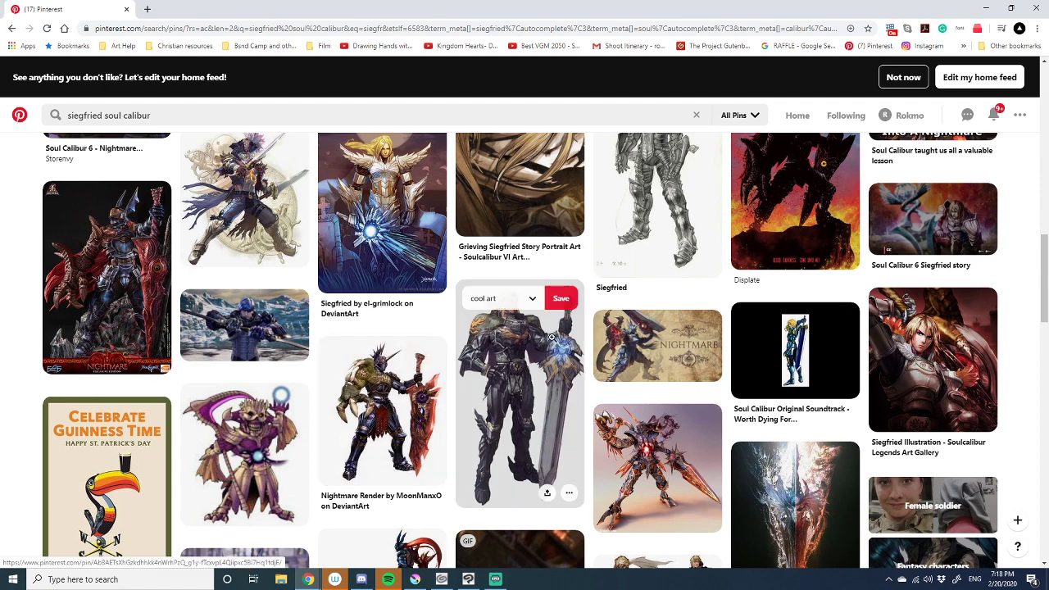
scroll(464, 337, "up", 1)
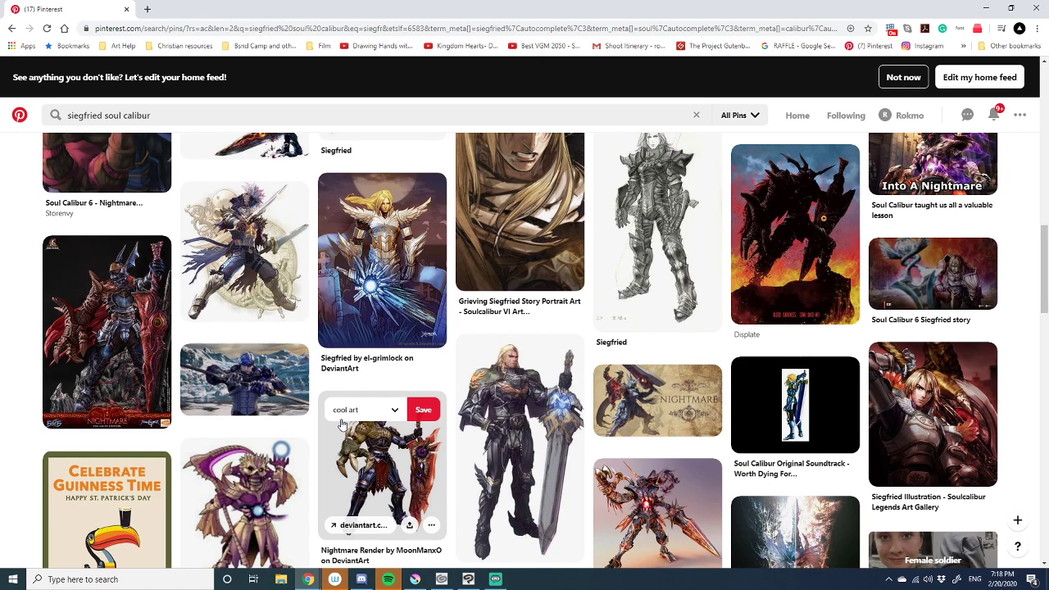
scroll(335, 393, "down", 10)
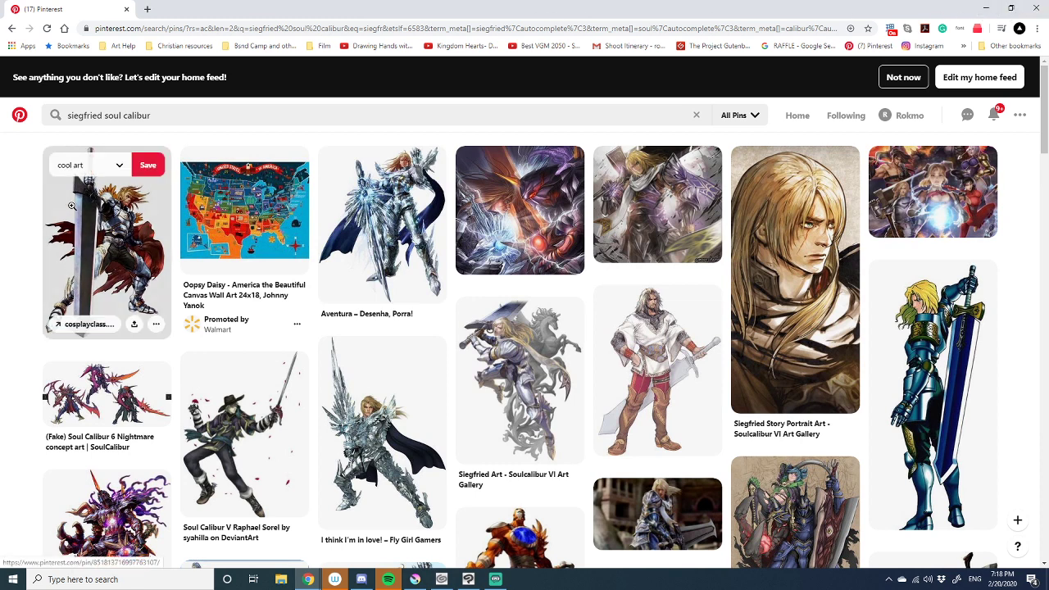
left_click(82, 246)
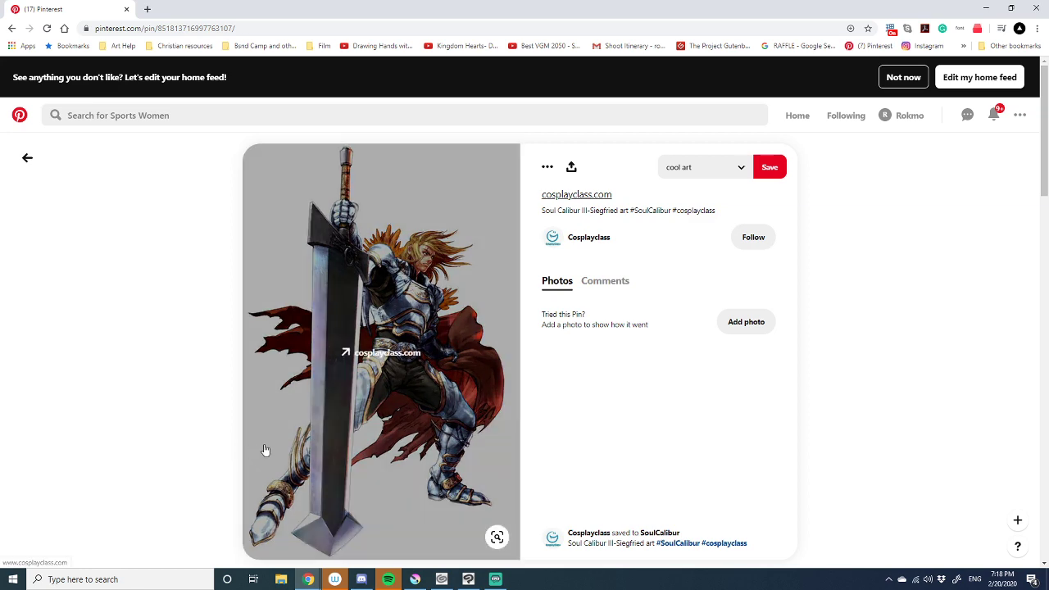
- Examine Siegfried's upright greatsword pose and the similar armoured character poses suggested beneath the pin
scroll(271, 445, "down", 2)
scroll(180, 428, "up", 2)
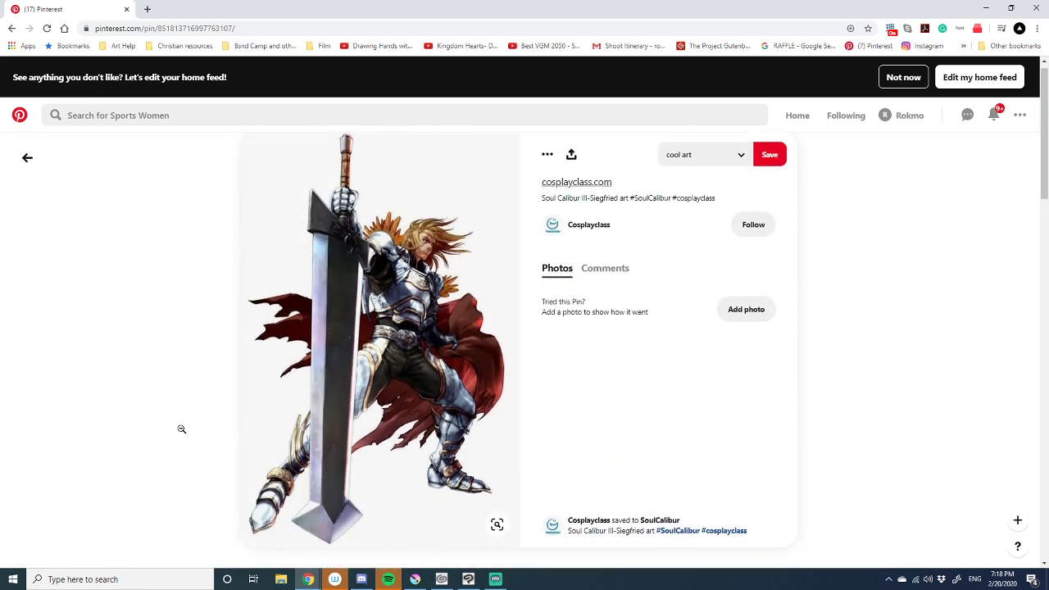
scroll(181, 430, "down", 3)
scroll(192, 397, "up", 1)
scroll(191, 397, "up", 2)
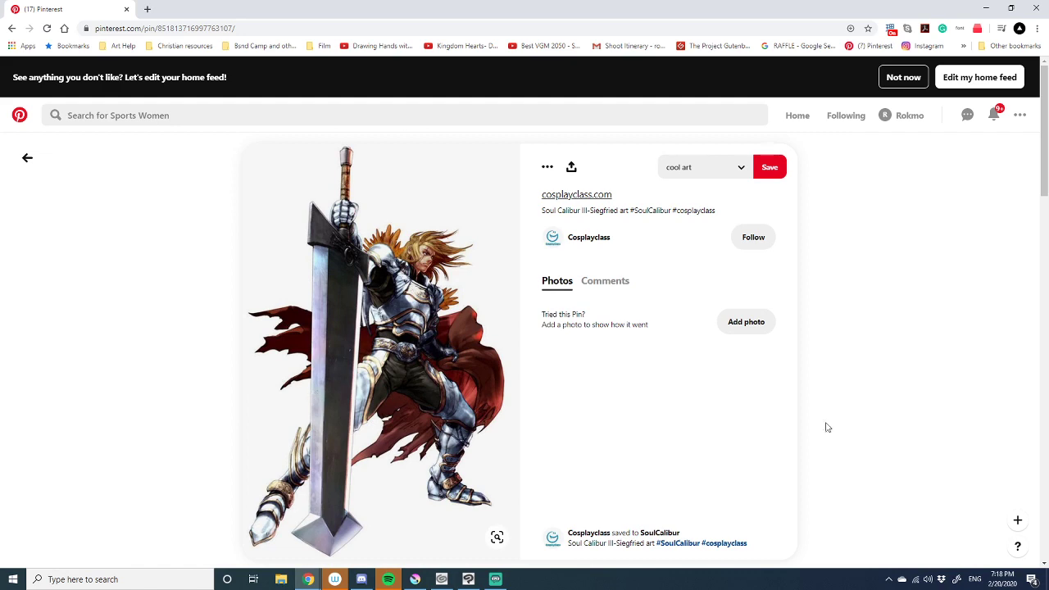
scroll(180, 405, "down", 3)
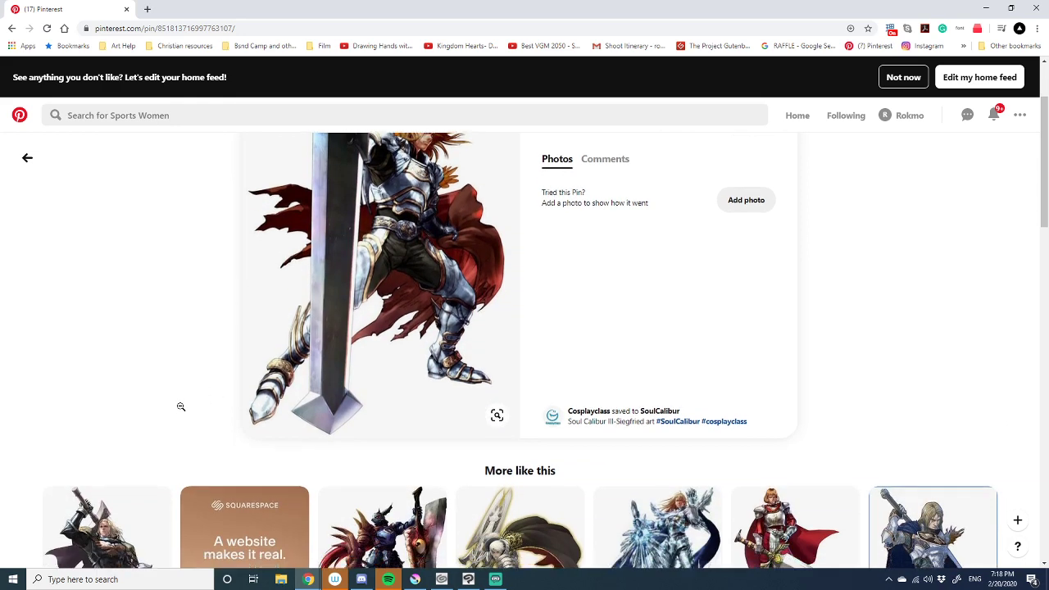
scroll(188, 404, "up", 3)
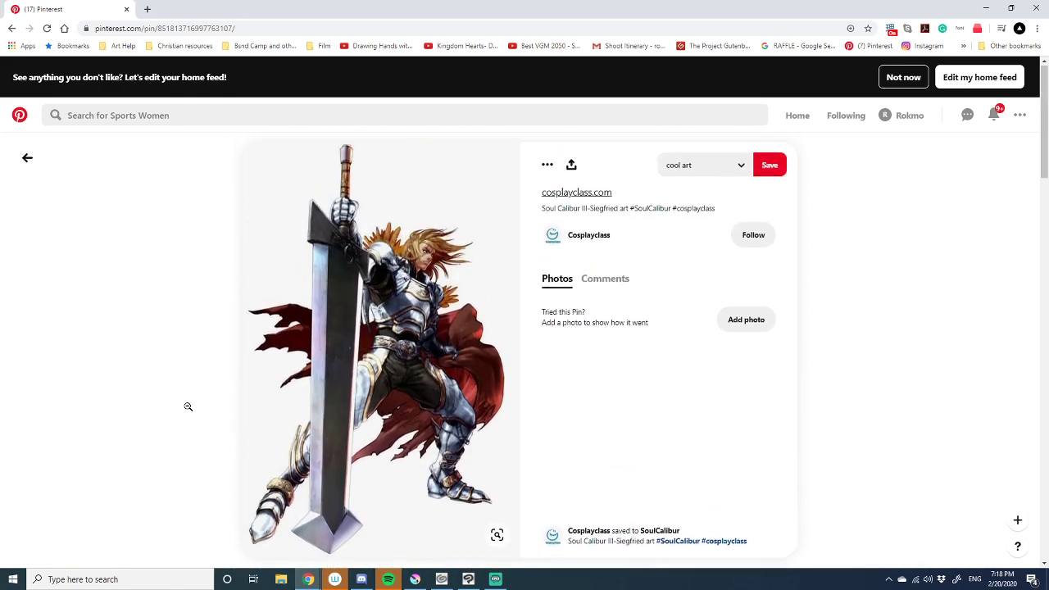
scroll(344, 262, "down", 10)
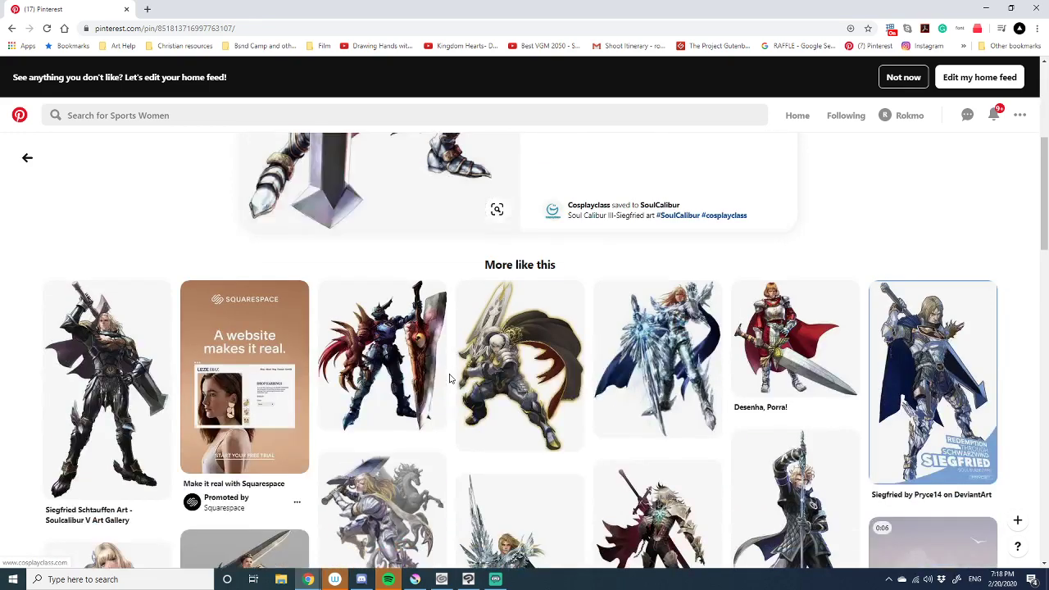
scroll(449, 377, "up", 10)
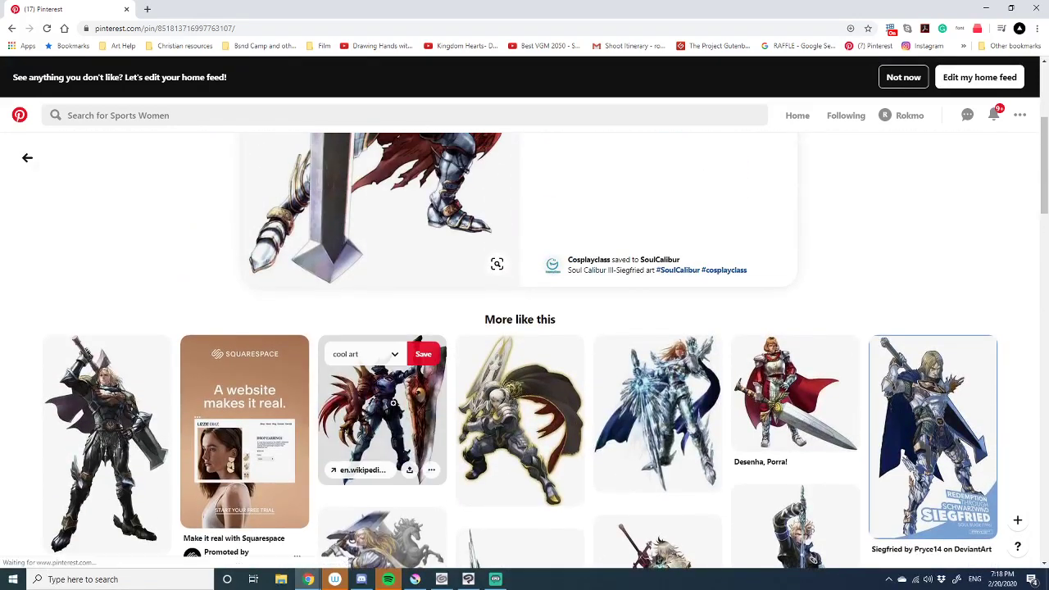
- Open the en.wikipedia.org pin of Nightmare and look over the related Soulcalibur character poses
left_click(438, 434)
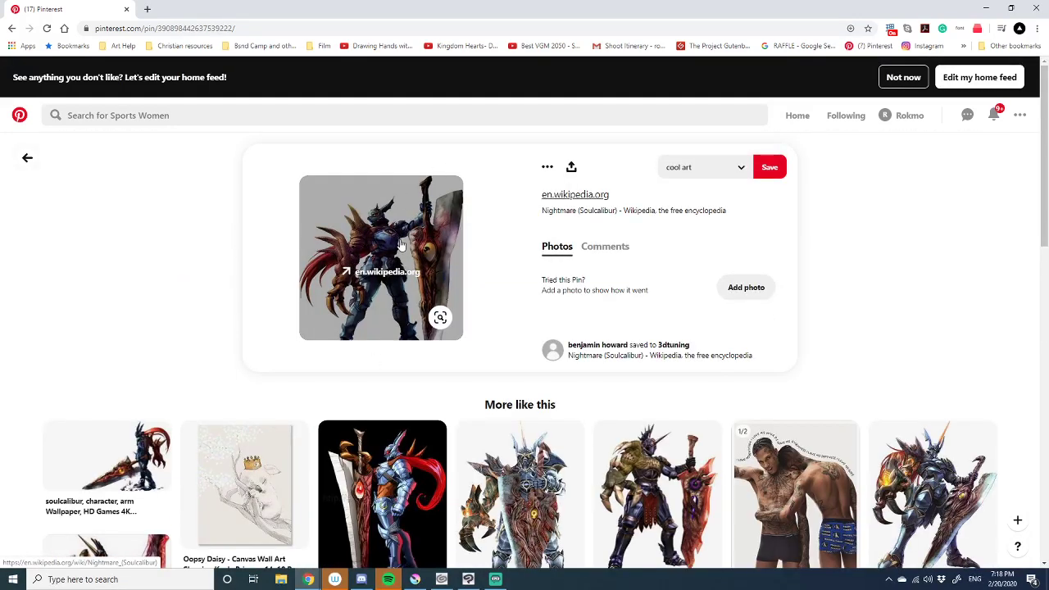
scroll(459, 377, "down", 2)
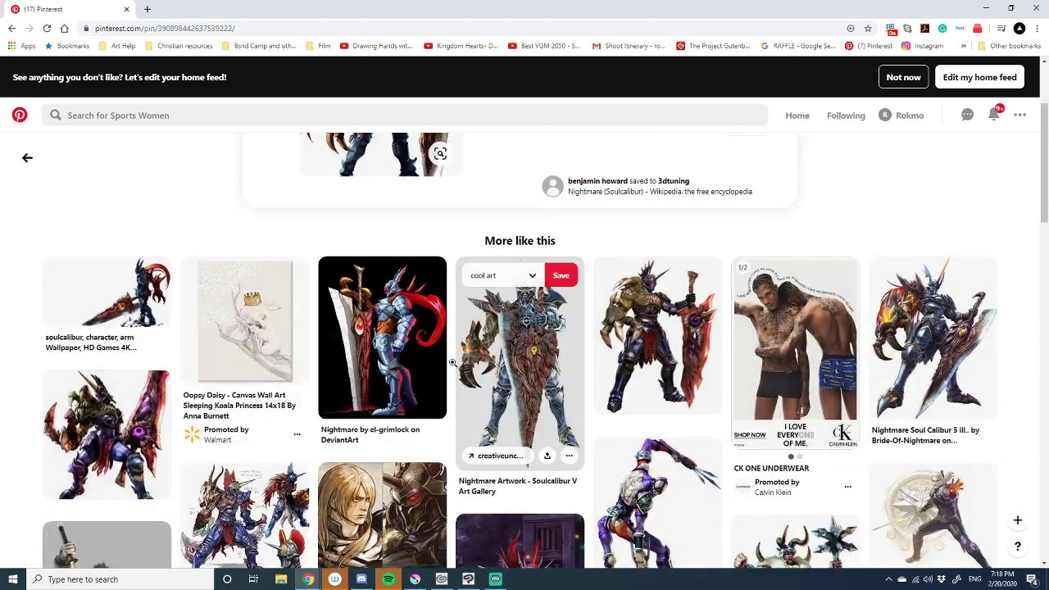
scroll(416, 331, "down", 6)
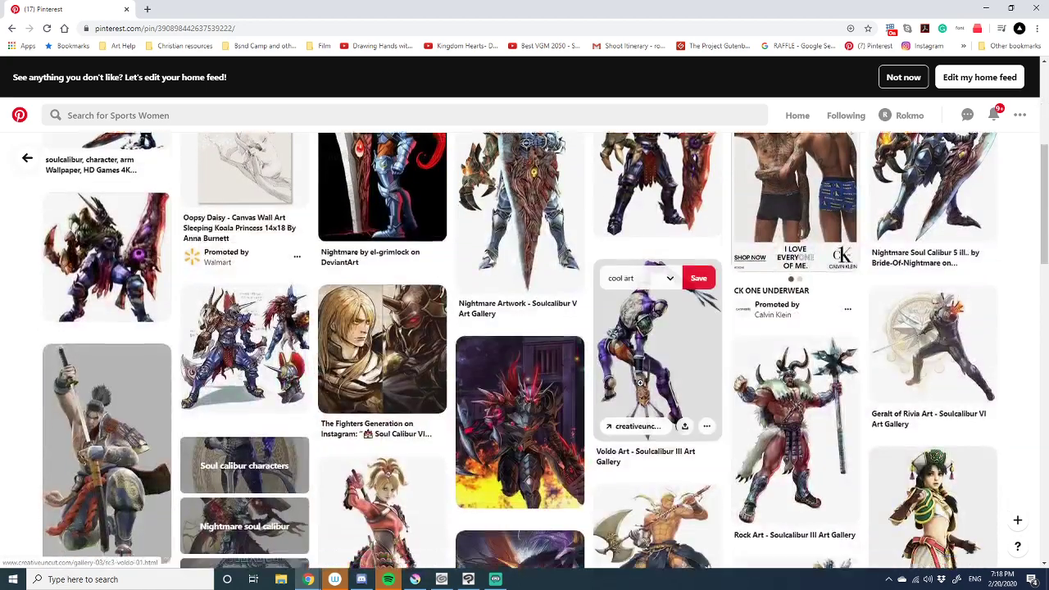
scroll(641, 383, "up", 7)
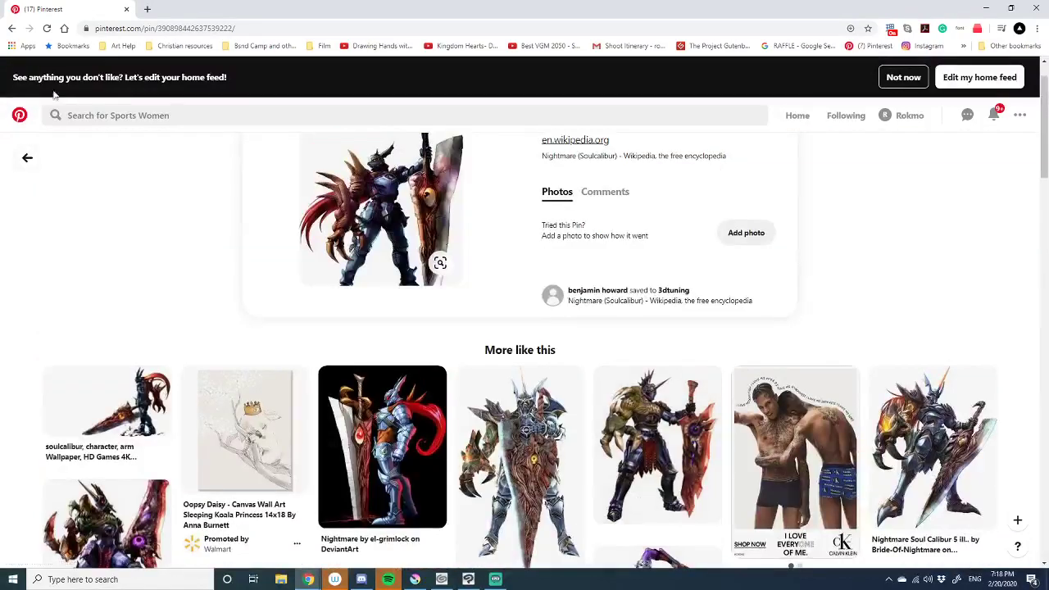
- Return to the cosplayclass.com pin of Siegfried and view the whole greatsword pose
left_click(12, 27)
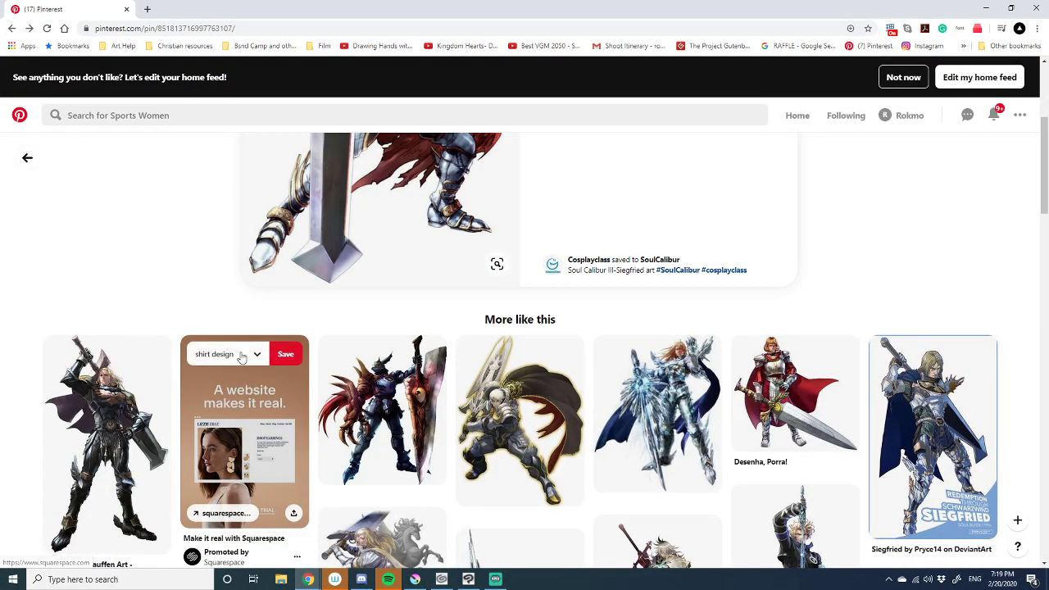
scroll(236, 345, "up", 3)
scroll(221, 328, "up", 1)
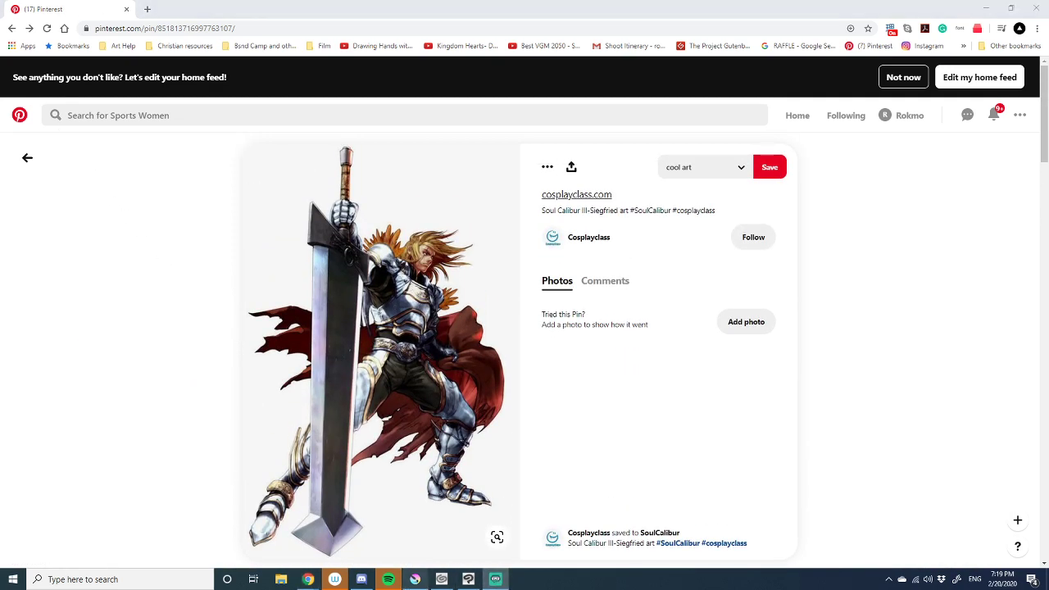
- Switch to Clip Studio Paint and widen the canvas area of the WIP action sketch beside the King painting
left_click(468, 579)
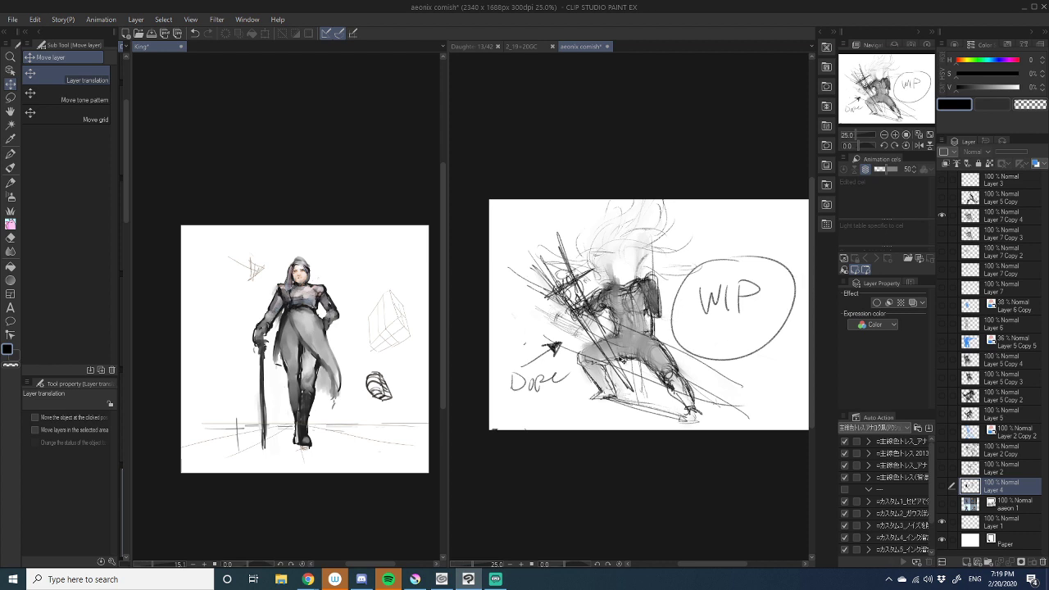
scroll(600, 354, "down", 1)
scroll(601, 354, "up", 3)
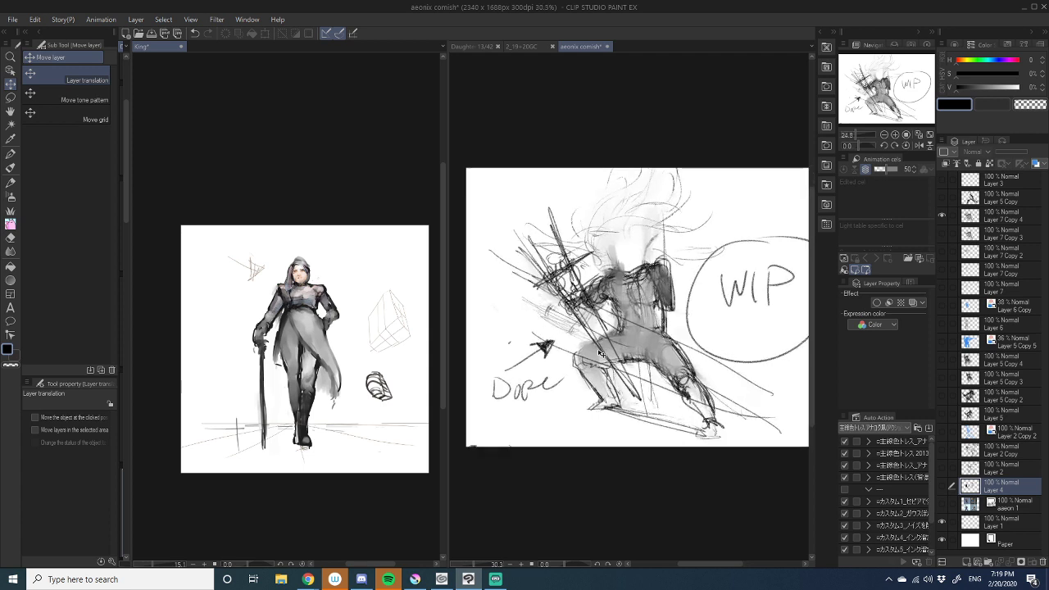
scroll(600, 354, "down", 1)
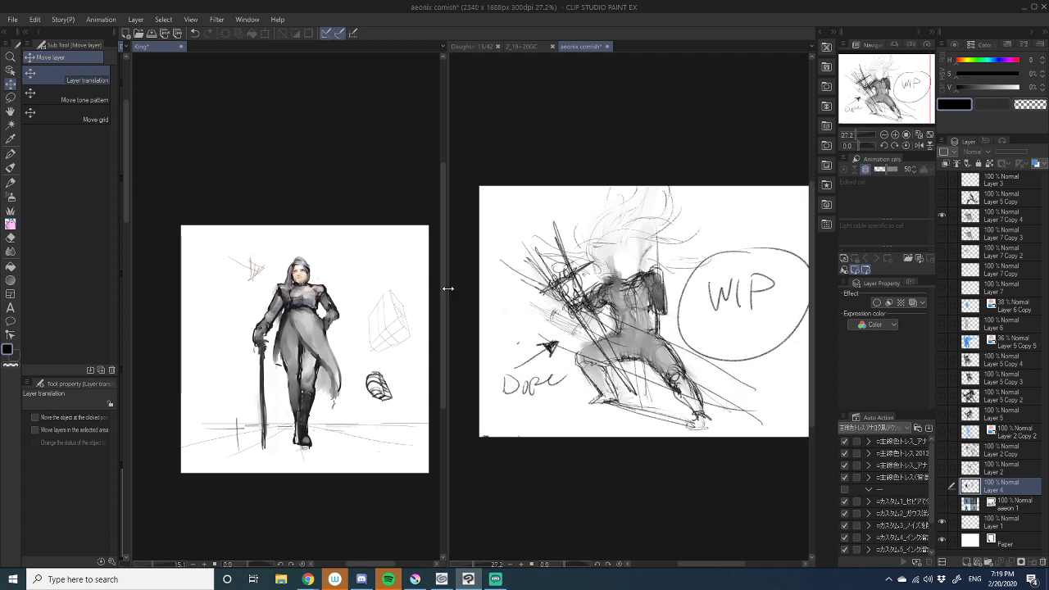
left_click_drag(449, 292, 308, 292)
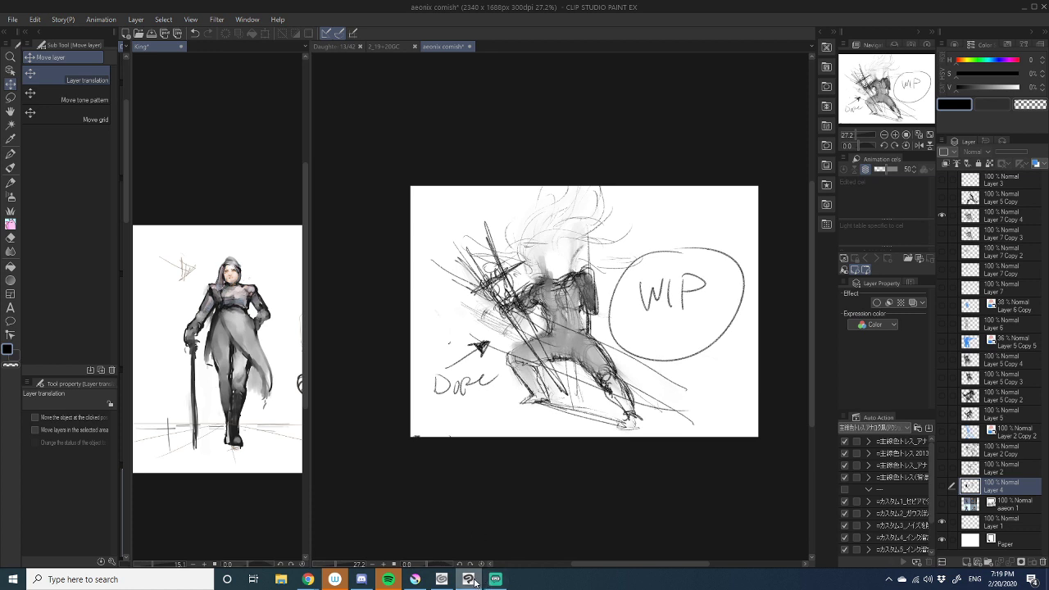
- Compare the Siegfried reference pin with the WIP sketch by switching to the browser and back to Clip Studio Paint
mouse_move(477, 581)
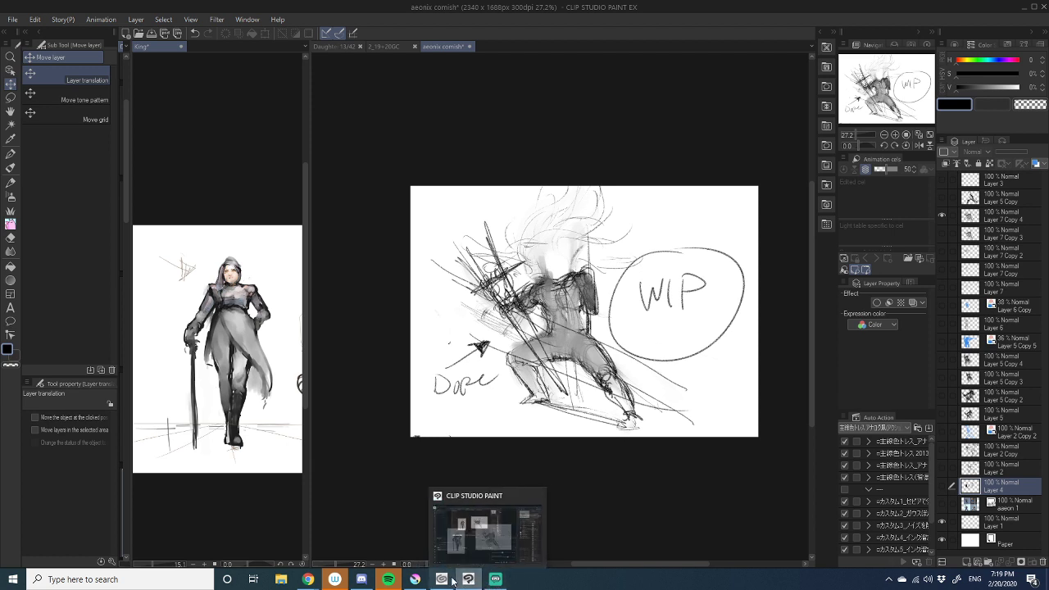
mouse_move(438, 581)
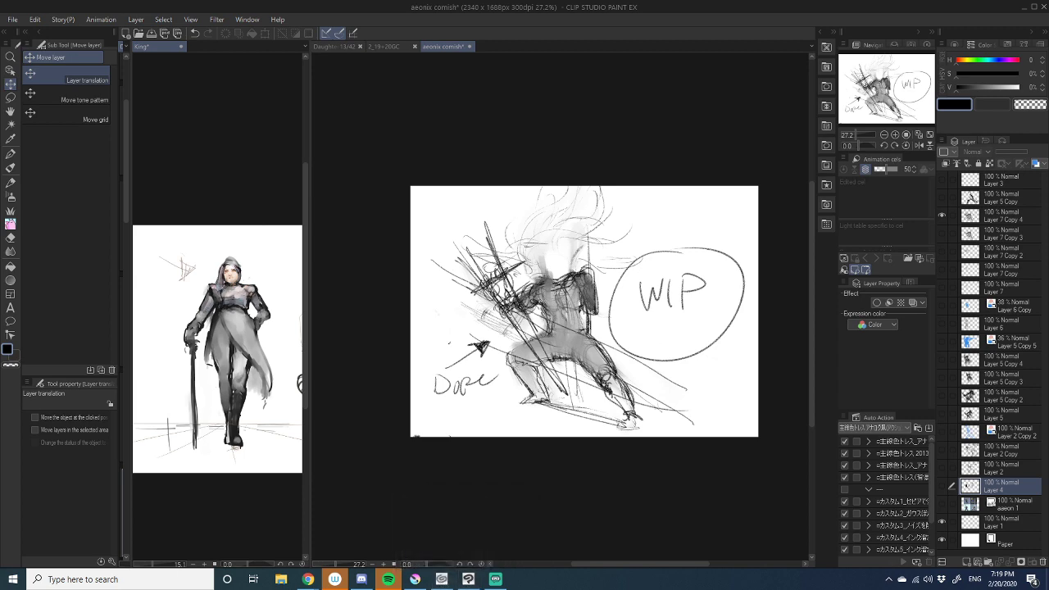
key("alt+Tab")
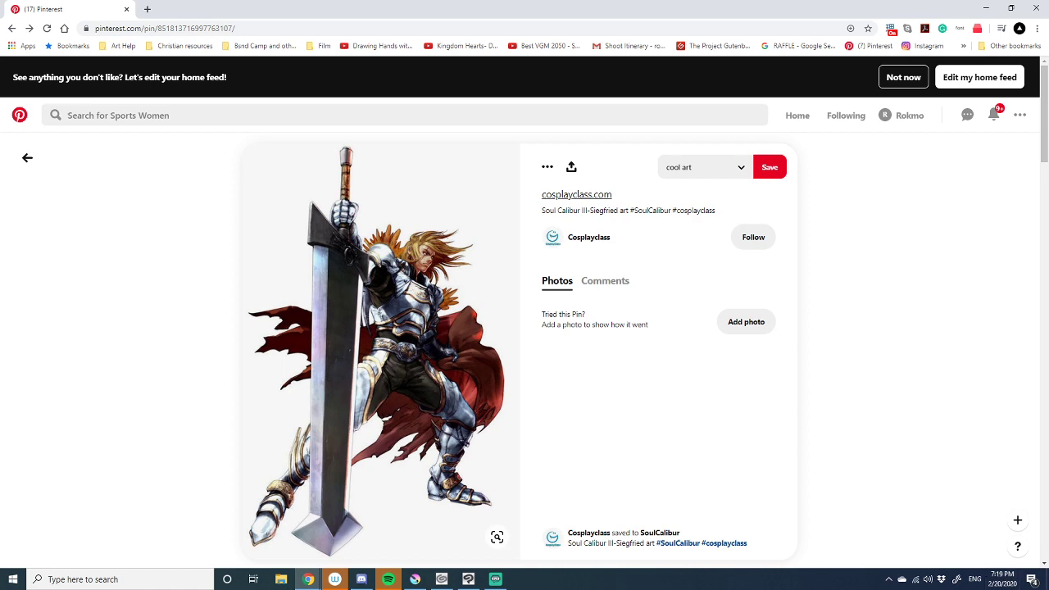
key("alt+Tab")
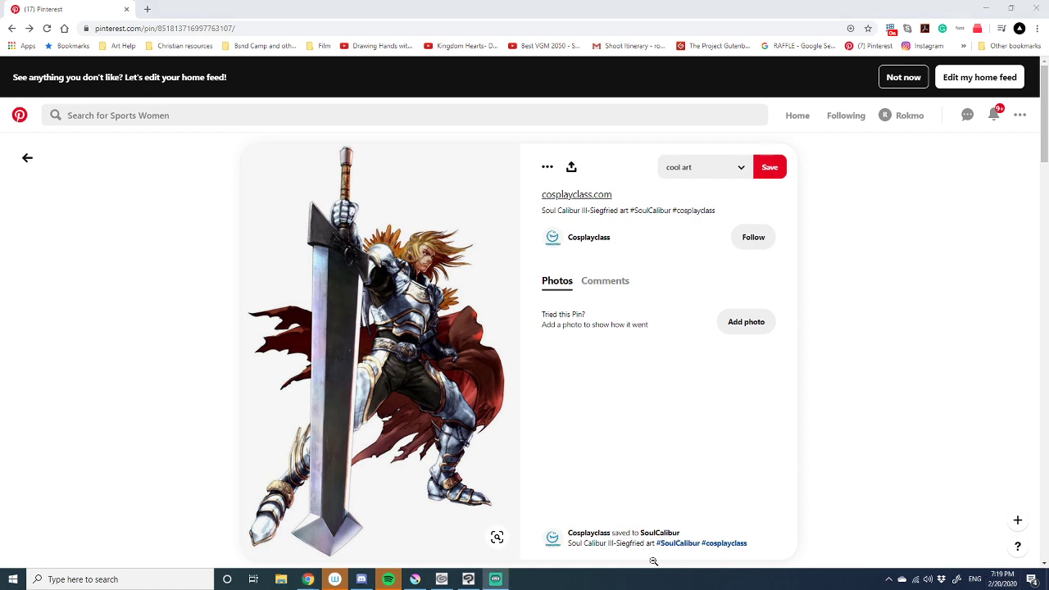
left_click(467, 583)
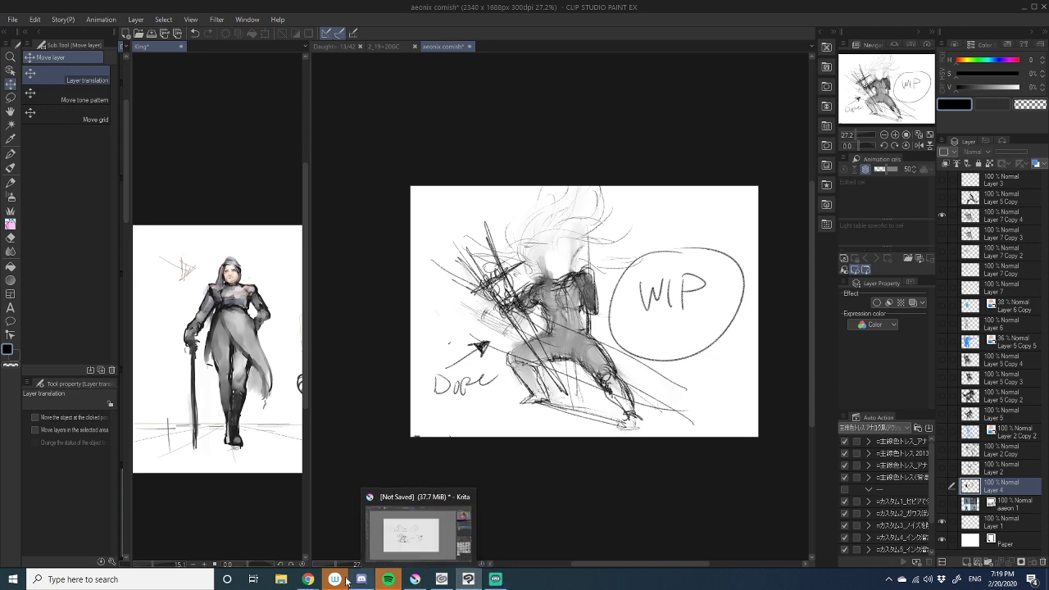
- Switch to Magic Poser Web and apply the forward-leaning seated preset with clasped hands to the mannequin
left_click(365, 519)
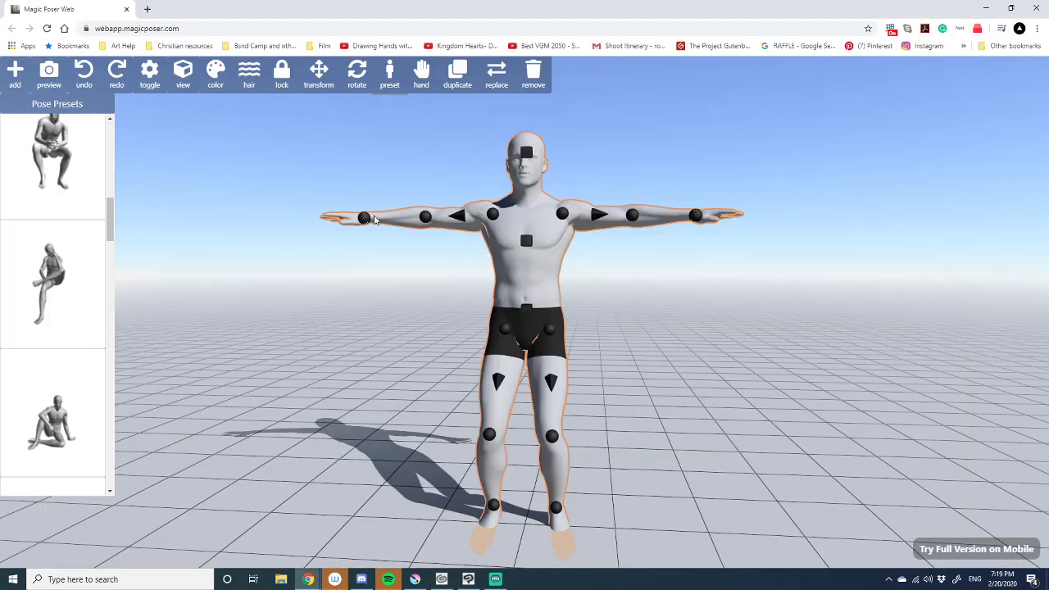
left_click_drag(109, 231, 131, 217)
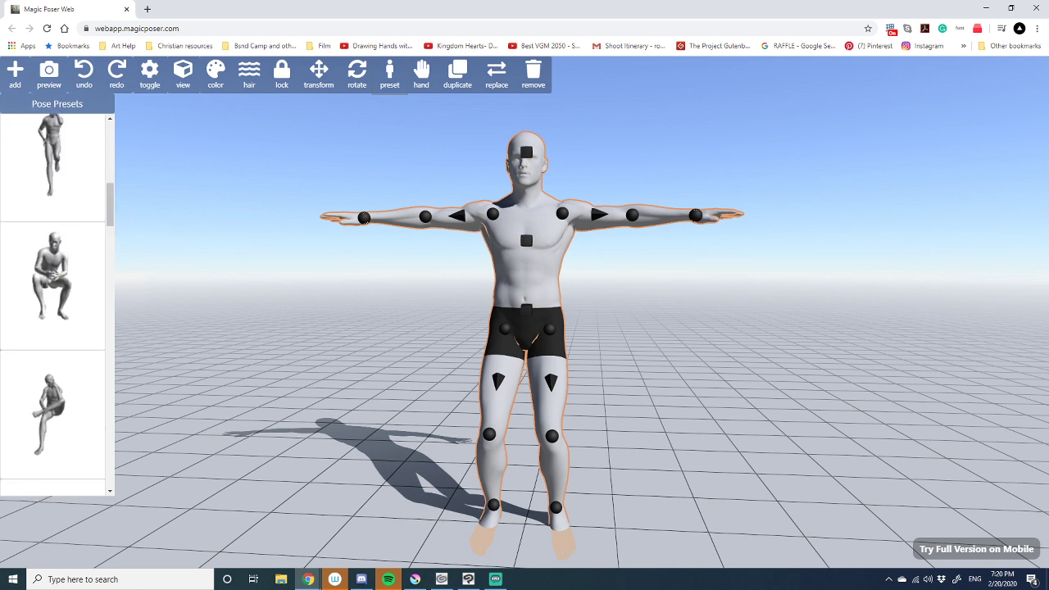
left_click(51, 291)
left_click_drag(673, 319, 582, 384)
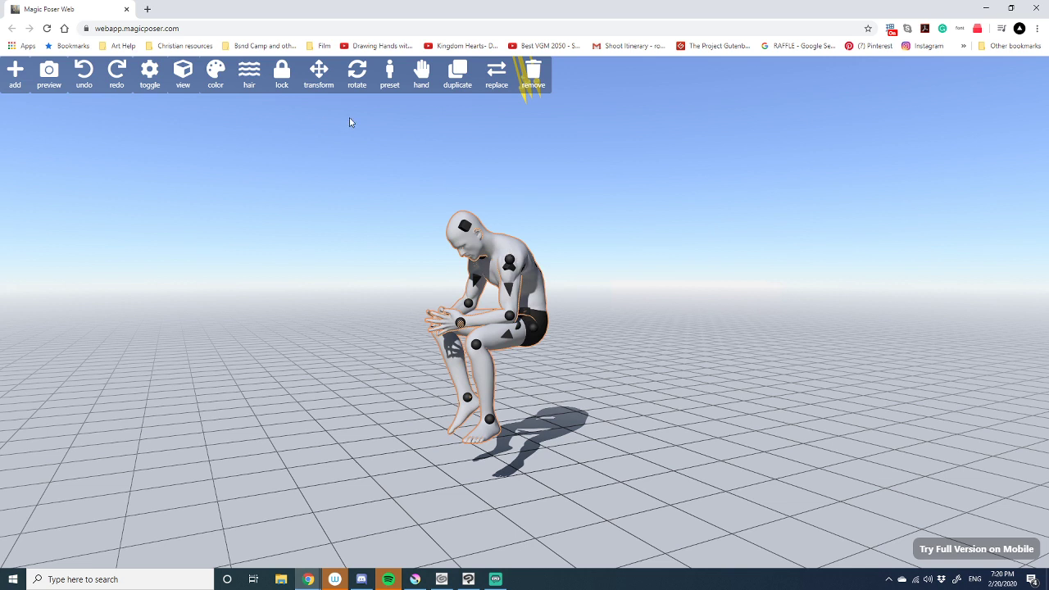
- Shift the seated mannequin's shoulder so that its clasped hands part
left_click(319, 72)
left_click(512, 262)
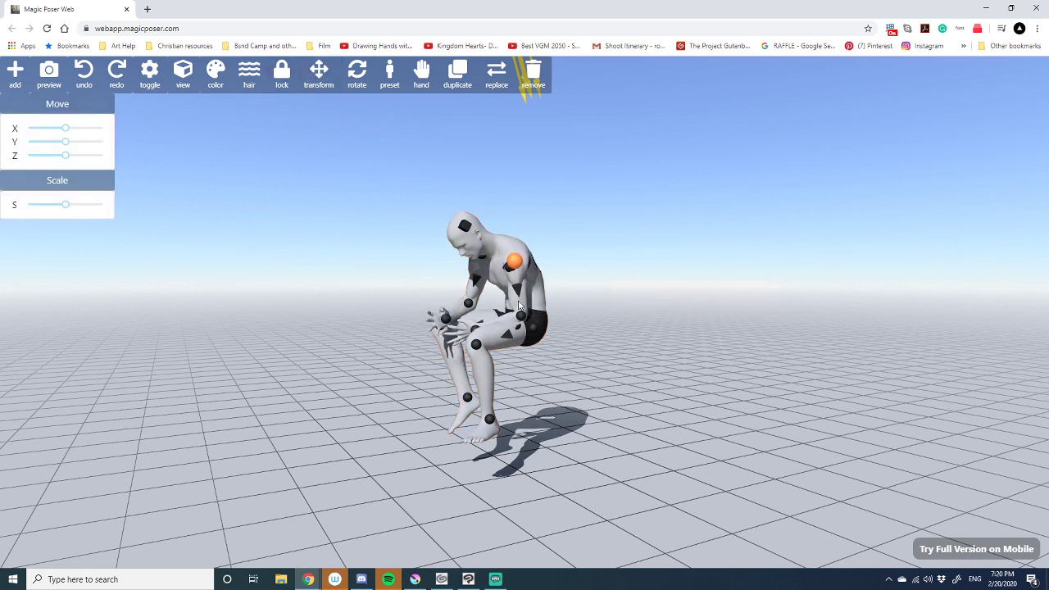
left_click(499, 248)
left_click_drag(499, 247, 503, 301)
left_click_drag(561, 427, 526, 286)
- Raise the mannequin's hips out of the seated position into a forward-leaning crouch with bent knees
left_click(522, 380)
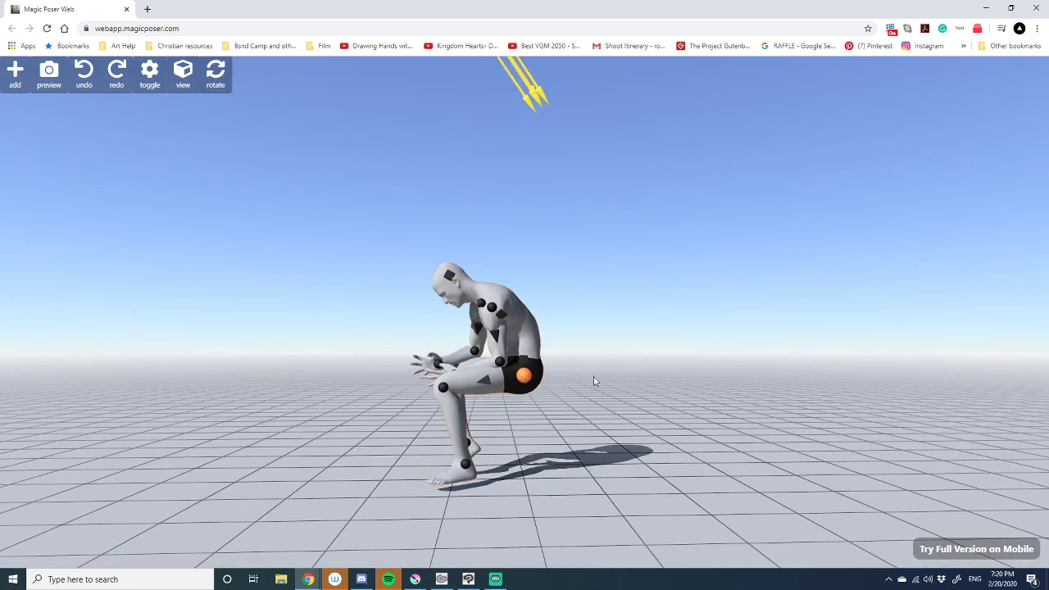
left_click_drag(595, 382, 374, 388)
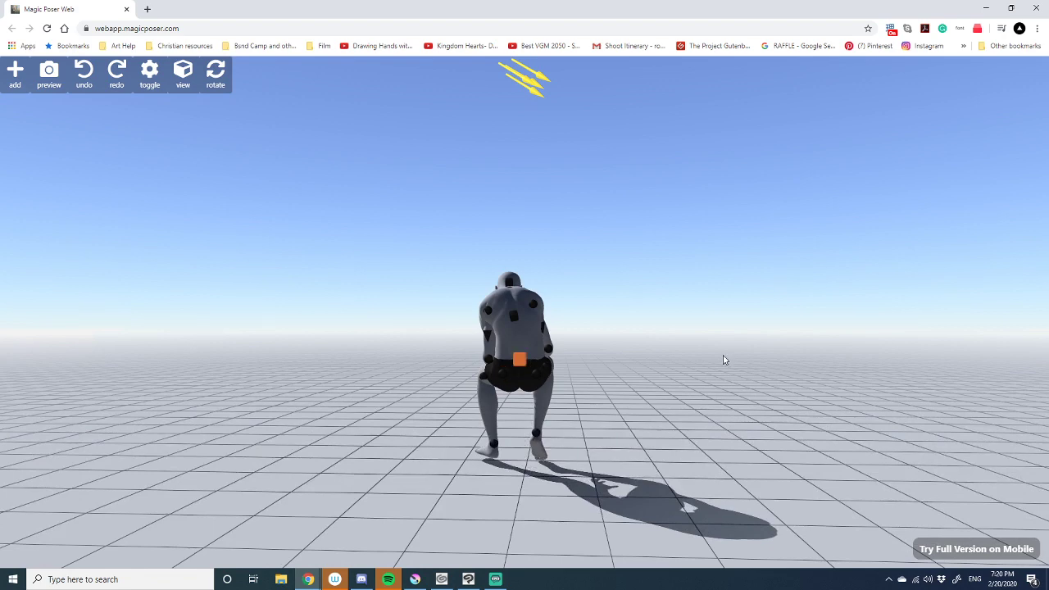
left_click_drag(723, 358, 942, 353)
left_click_drag(525, 365, 488, 316)
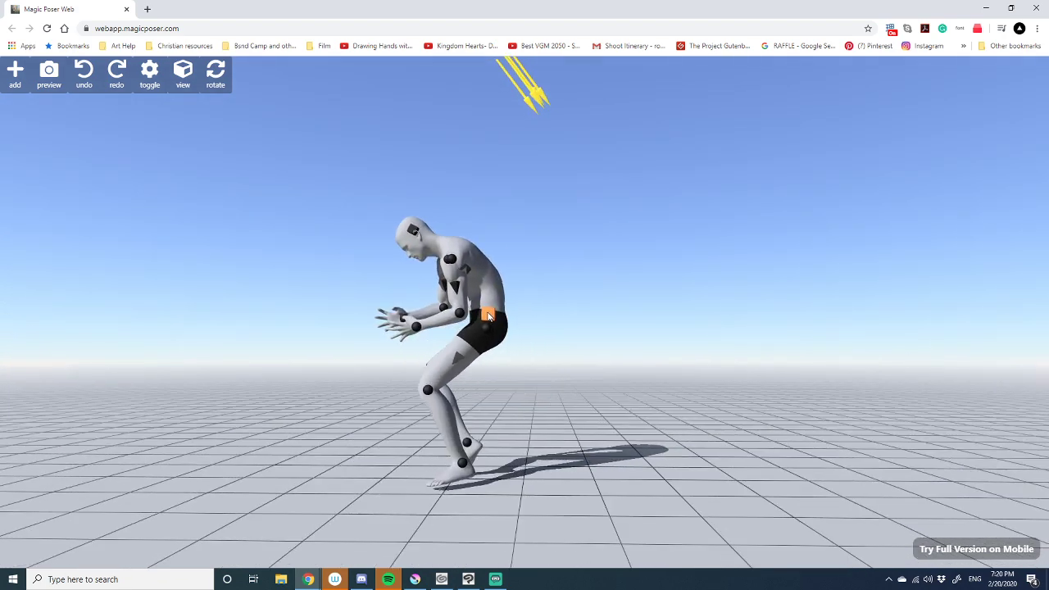
- Move the mannequin's right foot outward to spread the legs into a wider stance
left_click_drag(601, 464, 420, 463)
left_click_drag(629, 402, 523, 400)
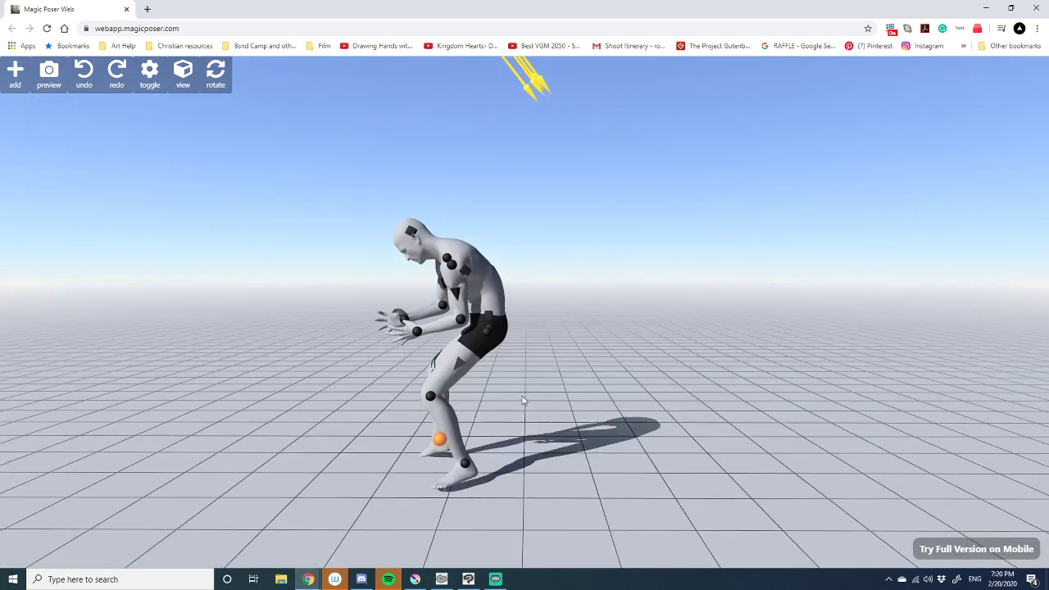
left_click_drag(611, 396, 739, 385)
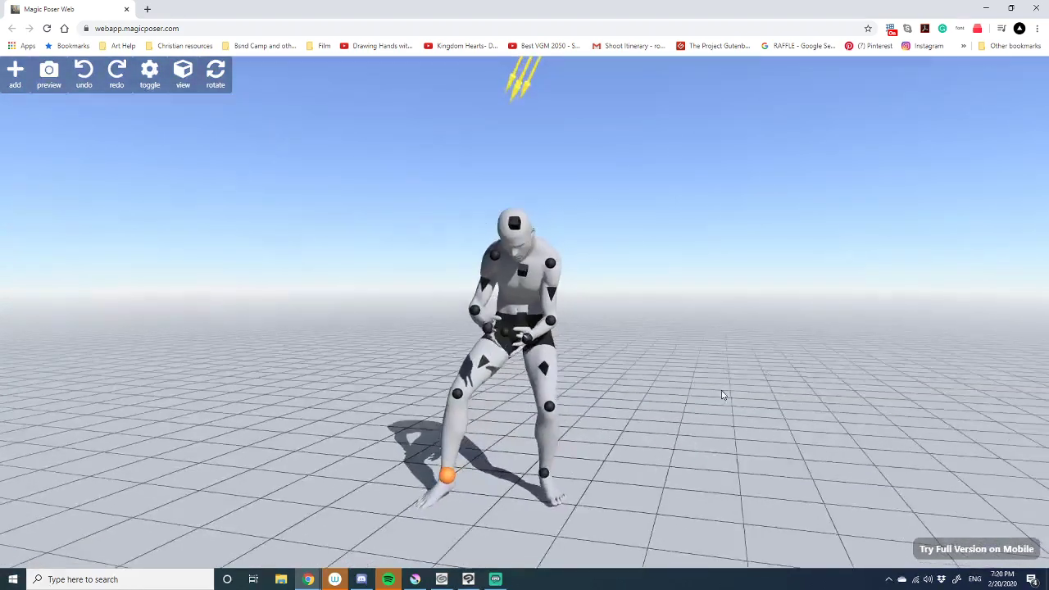
- Pull the mannequin's right shoulder outward and raise its right elbow away from the body
left_click(490, 260)
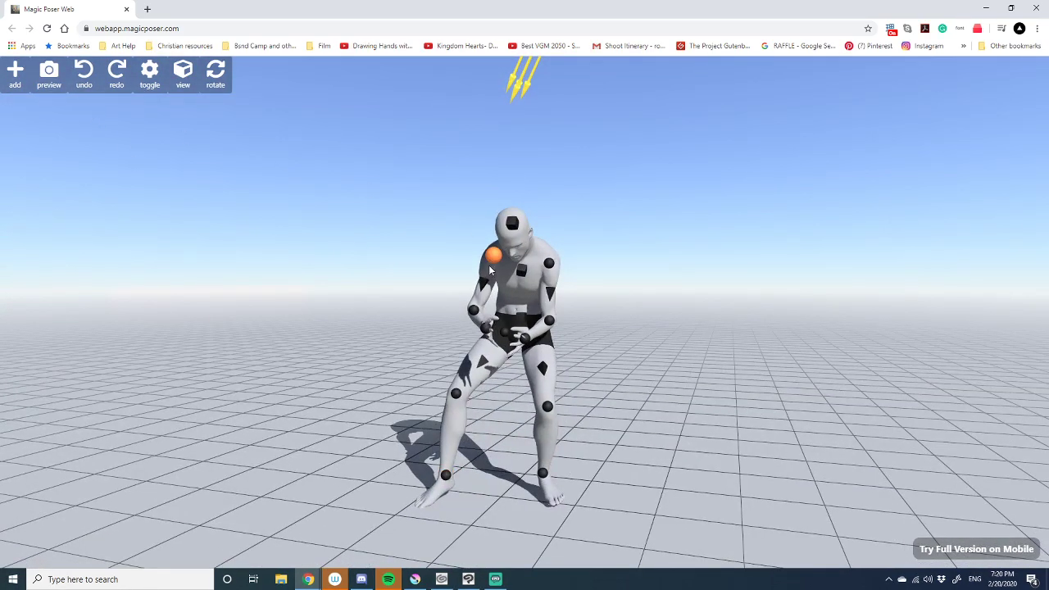
left_click_drag(489, 270, 462, 243)
left_click_drag(374, 250, 431, 261)
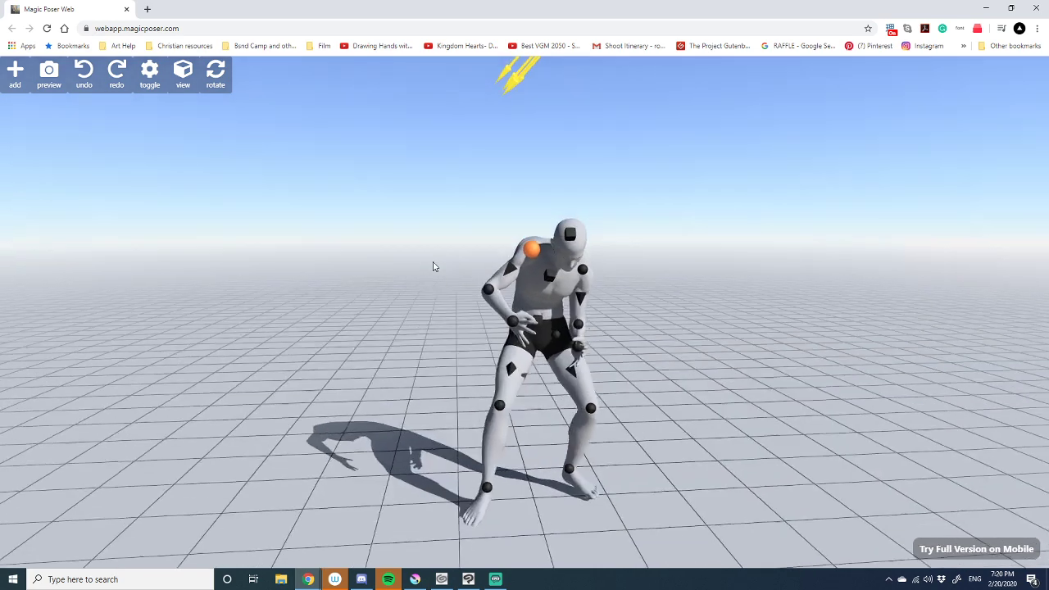
left_click(491, 289)
left_click_drag(491, 289, 454, 281)
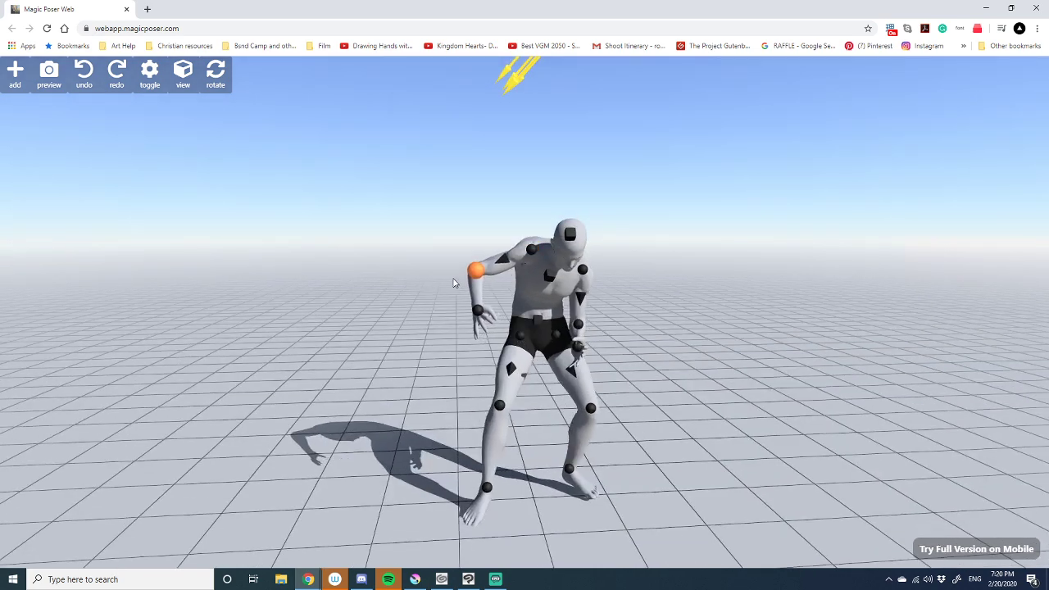
- Straighten the mannequin's hunched torso at the chest and nudge its right knee
left_click_drag(653, 312, 371, 309)
left_click_drag(470, 268, 482, 267)
left_click_drag(604, 307, 755, 447)
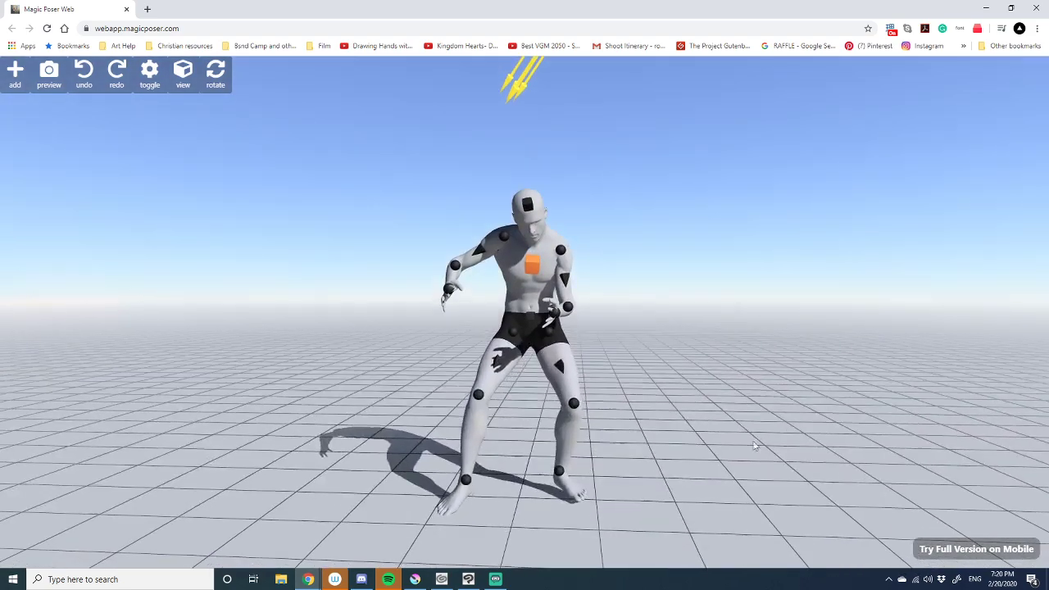
left_click_drag(475, 400, 477, 403)
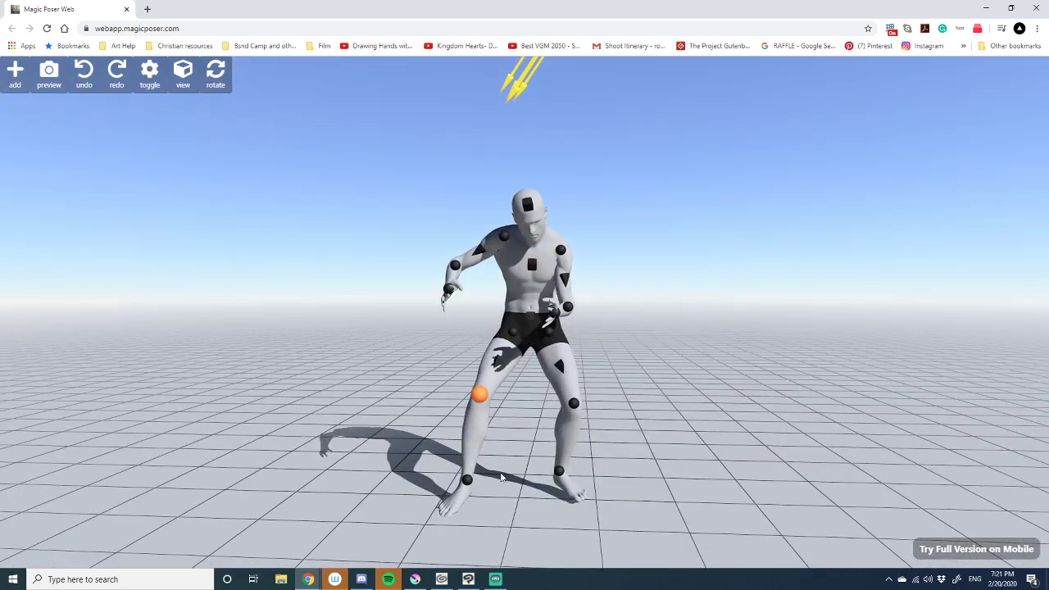
- Move the mannequin's right foot backward behind the left one
left_click_drag(502, 476, 374, 459)
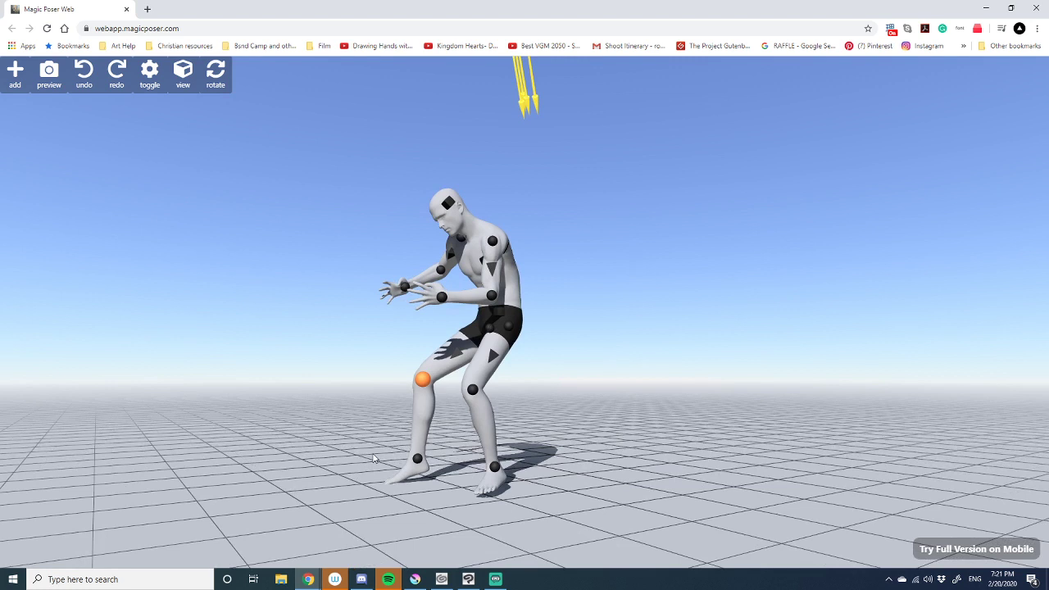
left_click_drag(369, 381, 464, 390)
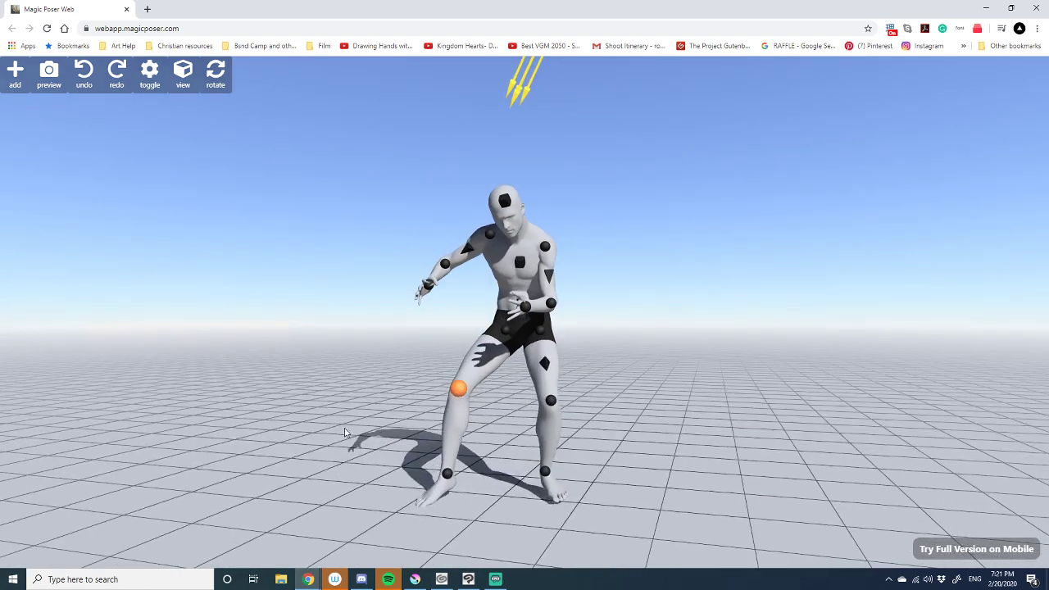
left_click_drag(346, 433, 456, 431)
mouse_move(534, 483)
left_mouse_down()
mouse_move(486, 478)
mouse_move(491, 443)
mouse_move(463, 430)
mouse_move(550, 434)
left_mouse_up()
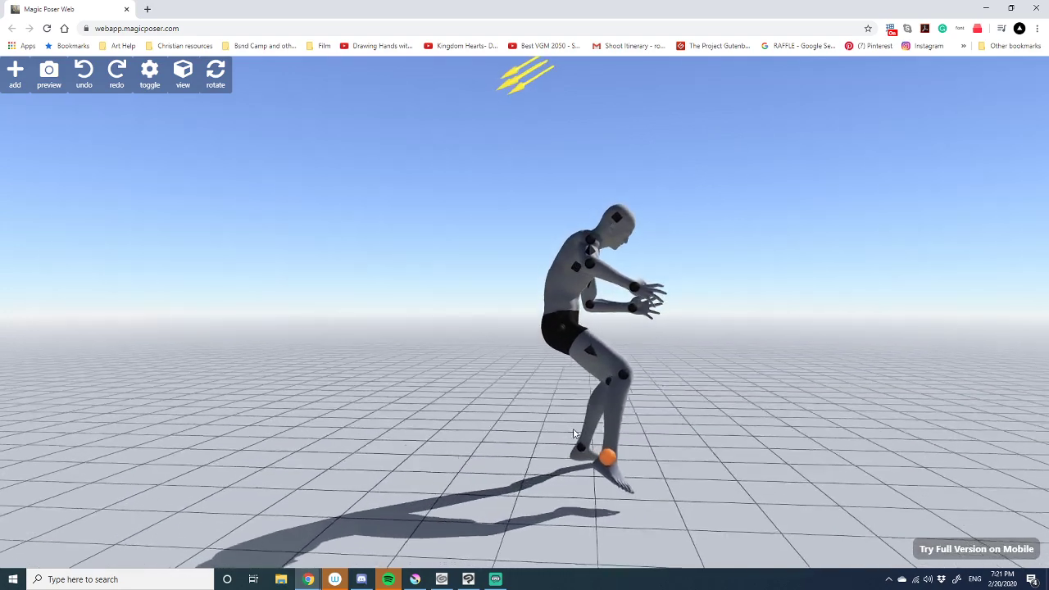
left_click_drag(612, 461, 558, 474)
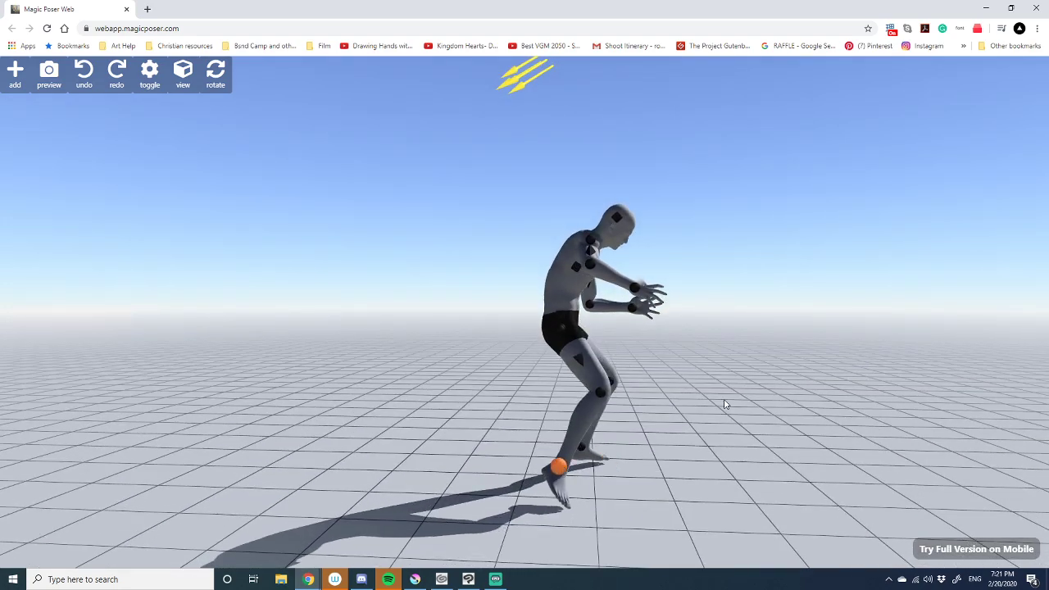
left_click_drag(723, 402, 377, 408)
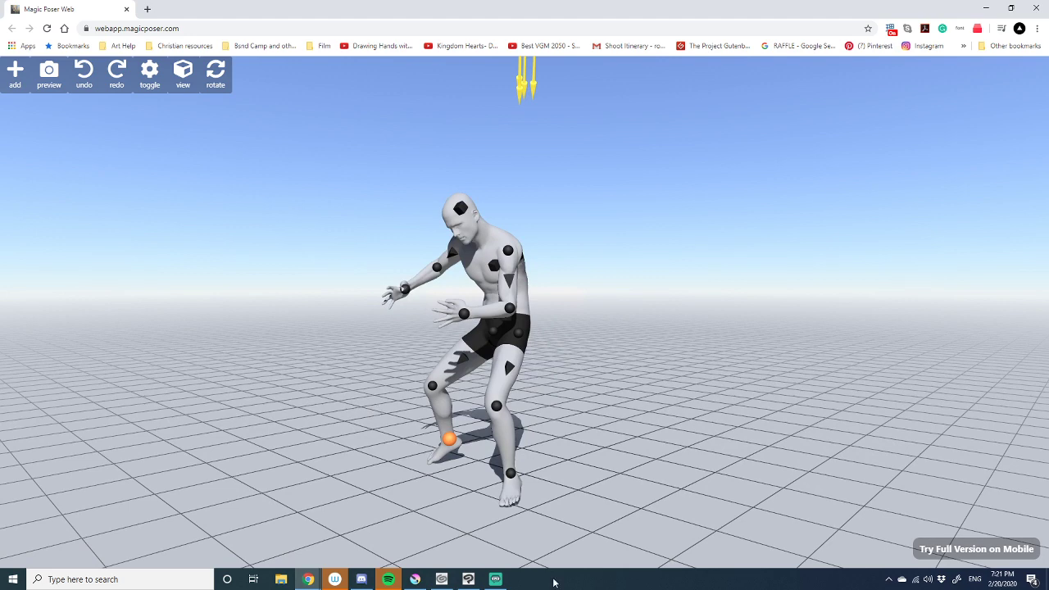
- Shift the mannequin's left foot slightly outward and nudge its right hip
left_click_drag(511, 474, 524, 468)
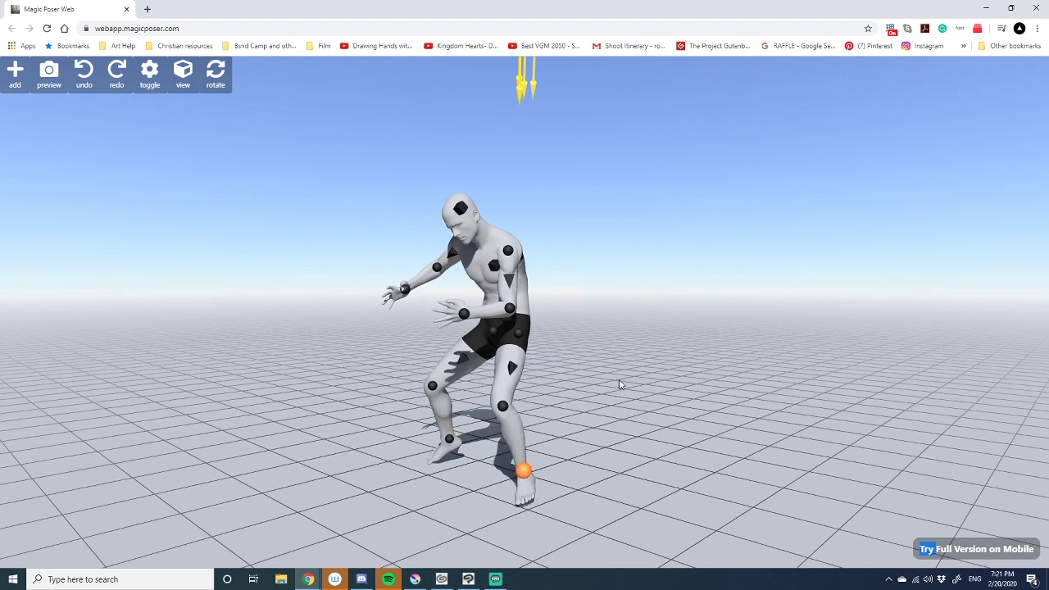
left_click_drag(620, 382, 507, 383)
left_click_drag(572, 308, 646, 331)
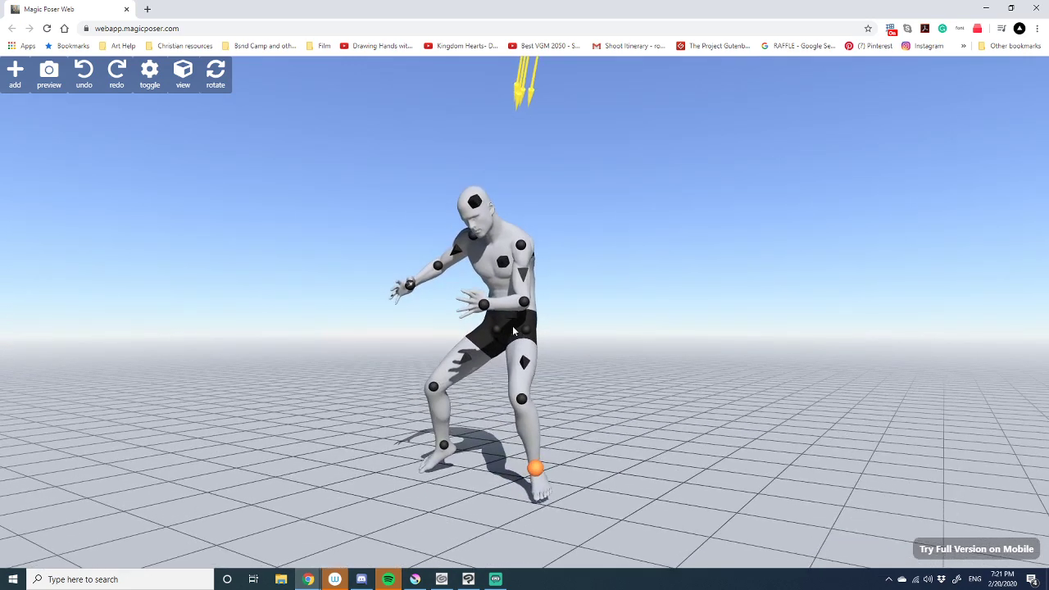
mouse_move(512, 325)
left_mouse_down()
mouse_move(482, 335)
mouse_move(503, 332)
left_mouse_up()
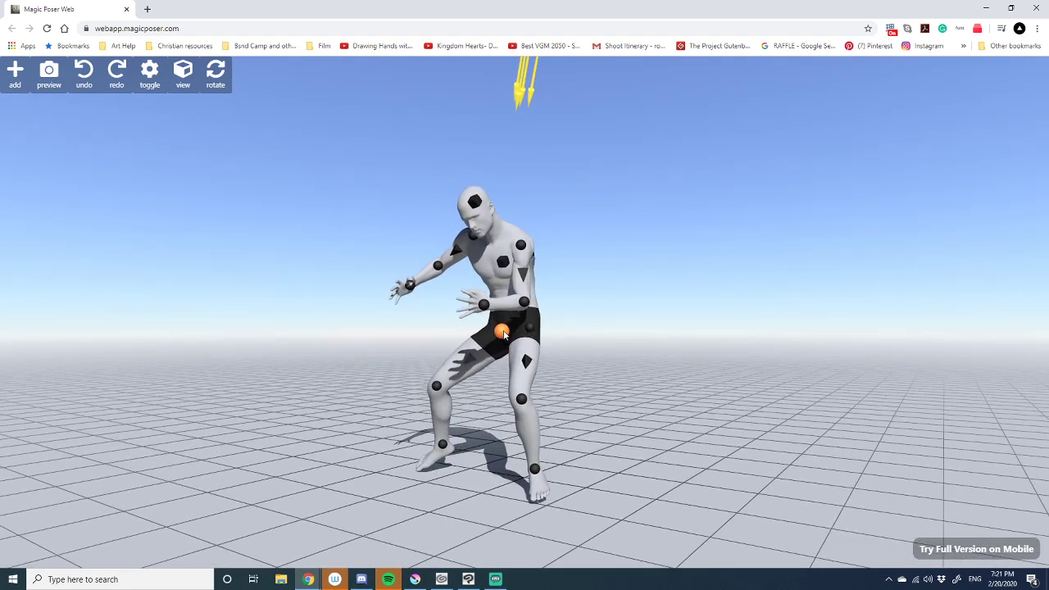
- Adjust the mannequin's left shoulder and swing its left elbow outward, away from the torso
mouse_move(613, 220)
left_mouse_down()
mouse_move(467, 253)
mouse_move(478, 250)
left_mouse_up()
left_click(467, 251)
left_click_drag(572, 277, 676, 282)
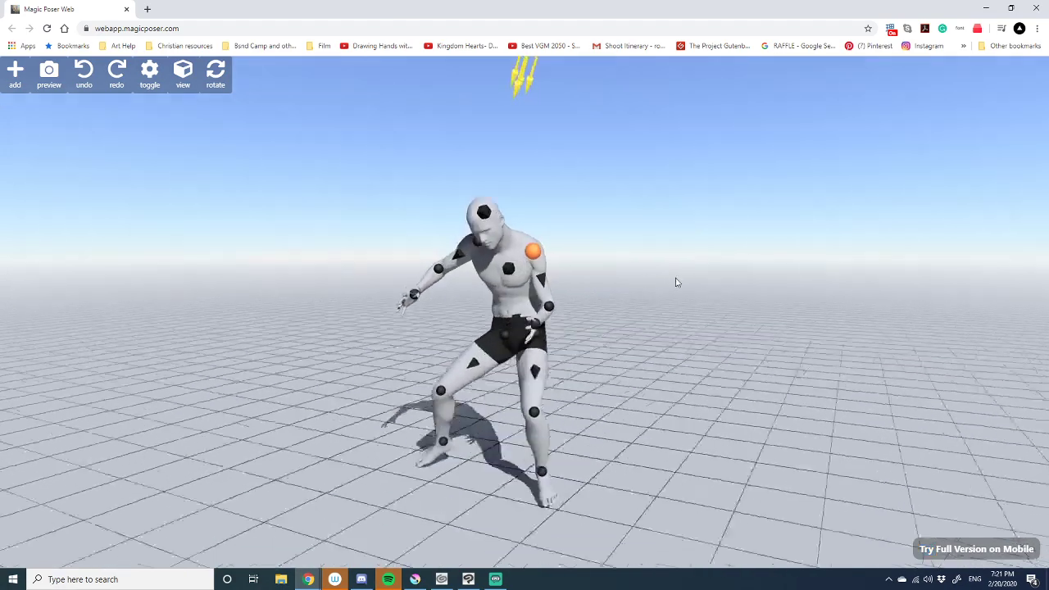
left_click_drag(576, 307, 607, 295)
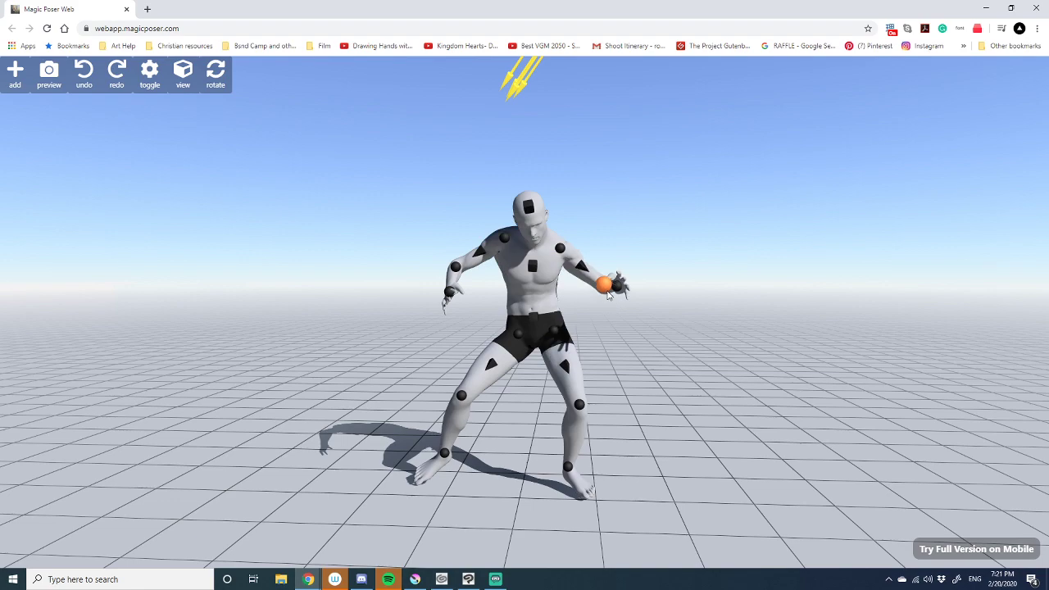
left_click_drag(642, 223, 519, 195)
left_click(528, 208)
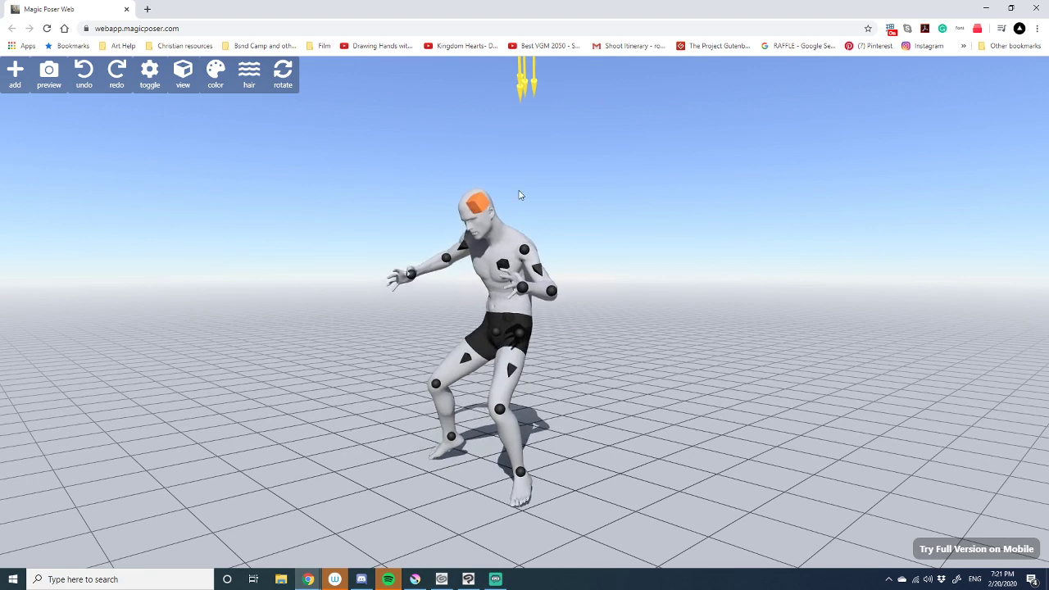
left_click(730, 411)
left_click_drag(626, 446, 706, 440)
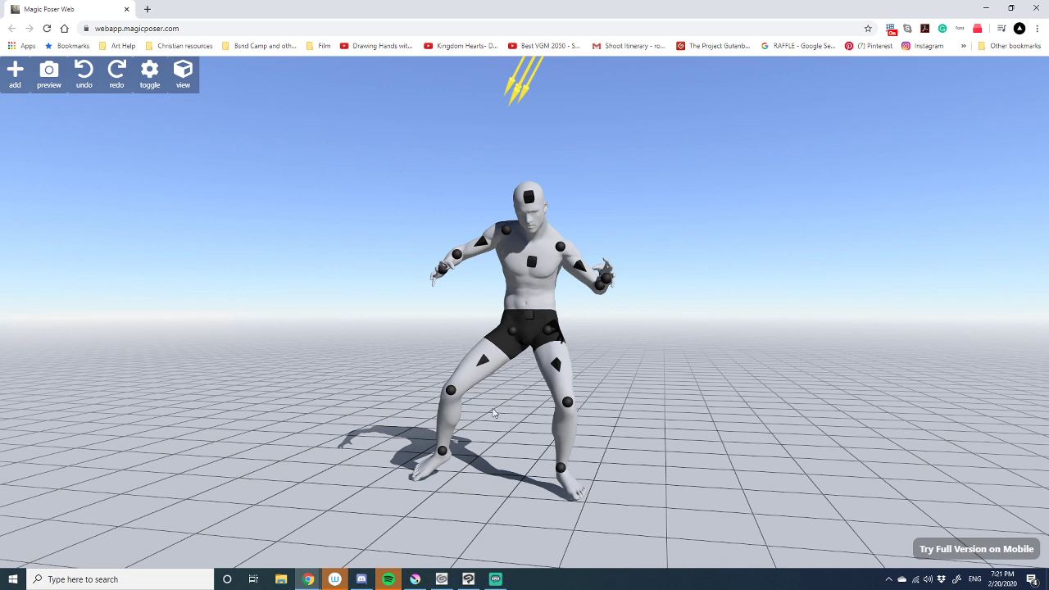
- Switch to Clip Studio Paint to examine the stance in the WIP action sketch, and return to Magic Poser Web
left_click(466, 580)
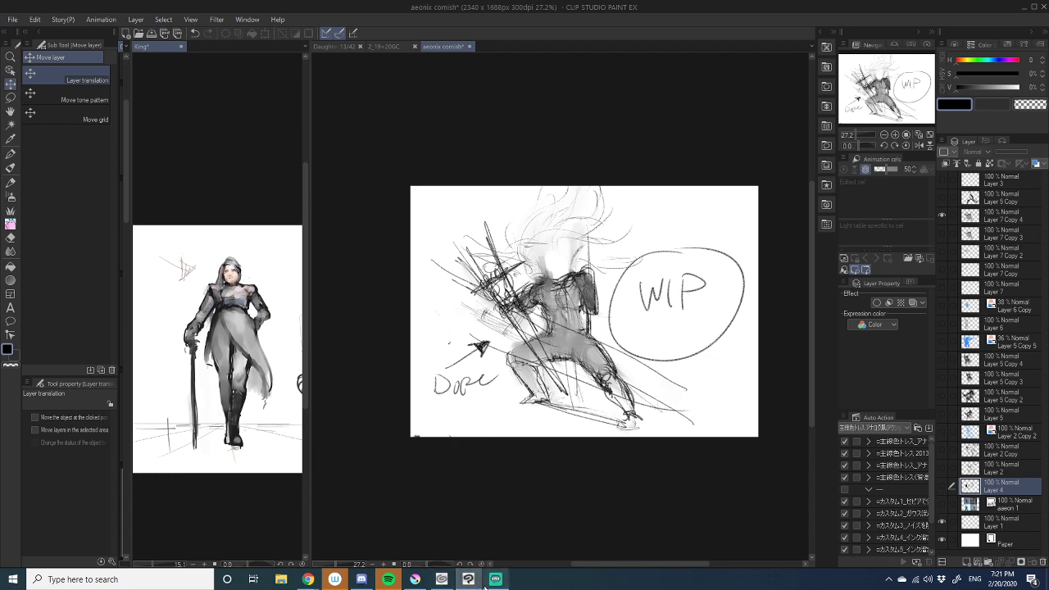
left_click(443, 580)
left_click(442, 581)
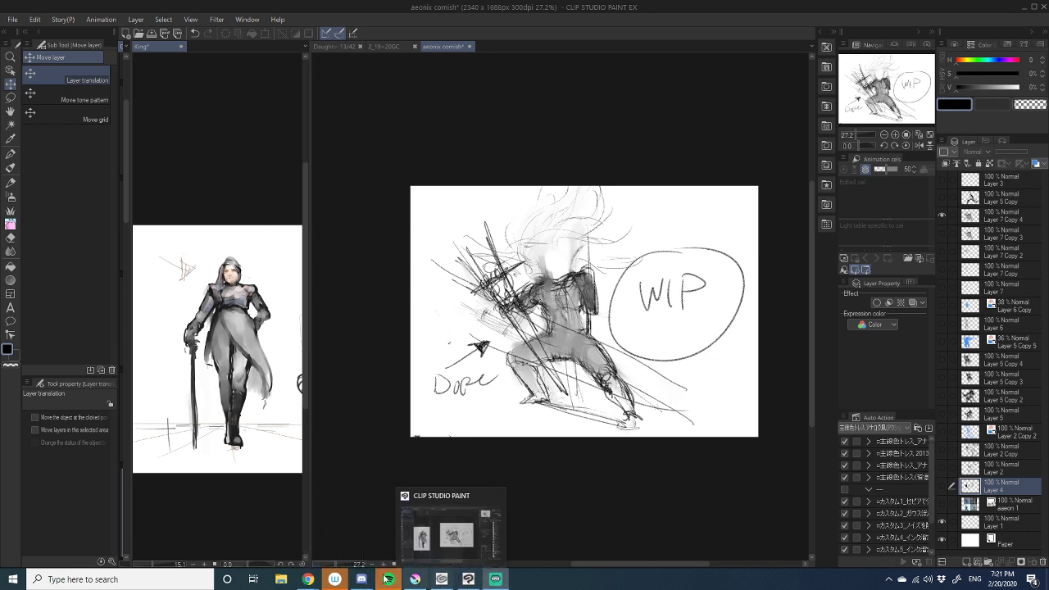
mouse_move(307, 580)
left_click(342, 559)
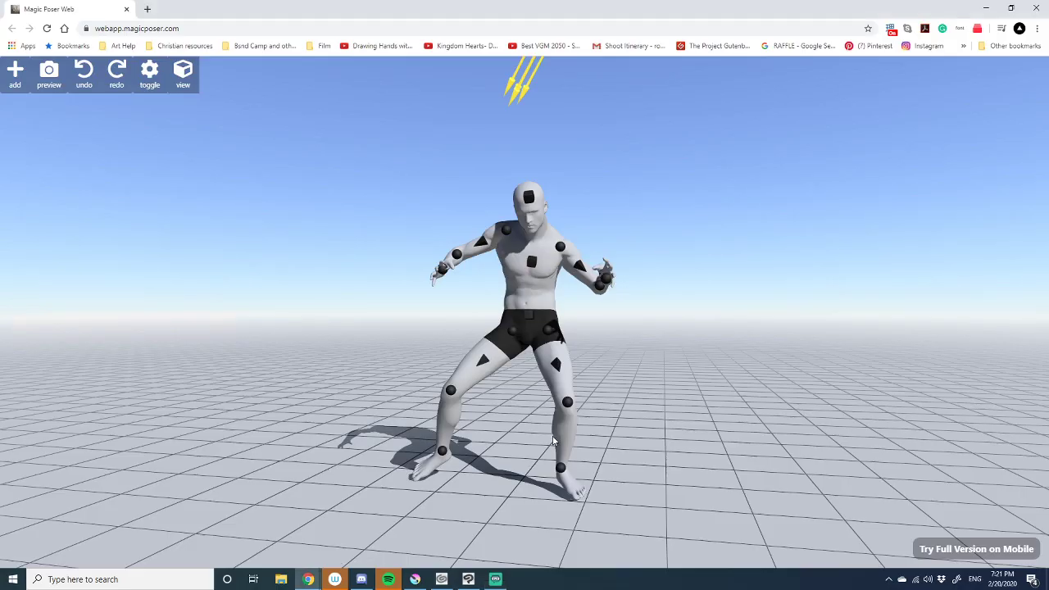
- Move the mannequin's left foot far outward and lower the pelvis toward the right leg into a deep lunge
left_click(570, 406)
left_click(559, 469)
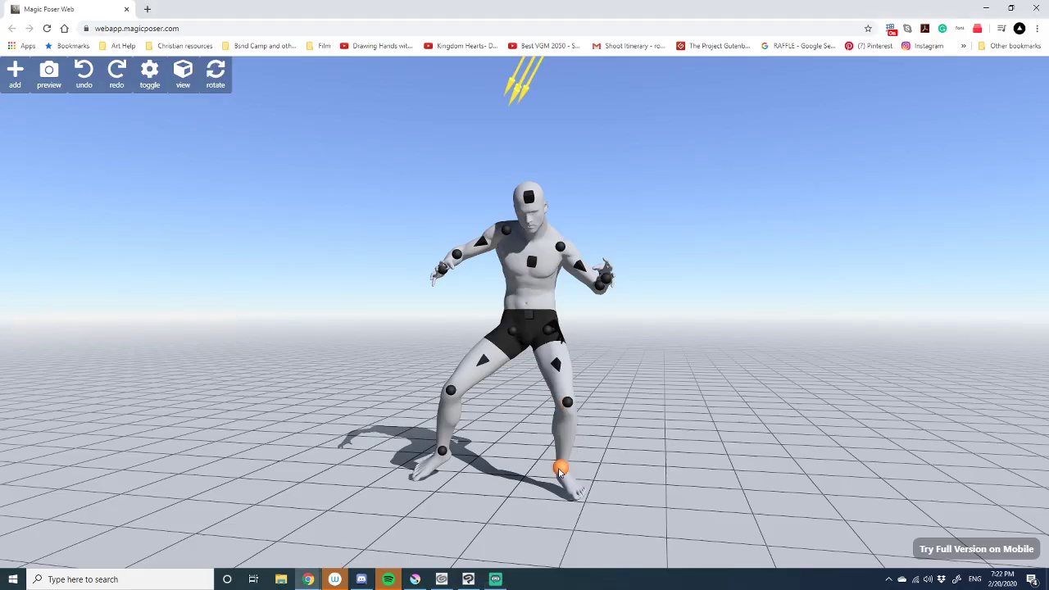
left_click_drag(559, 469, 625, 471)
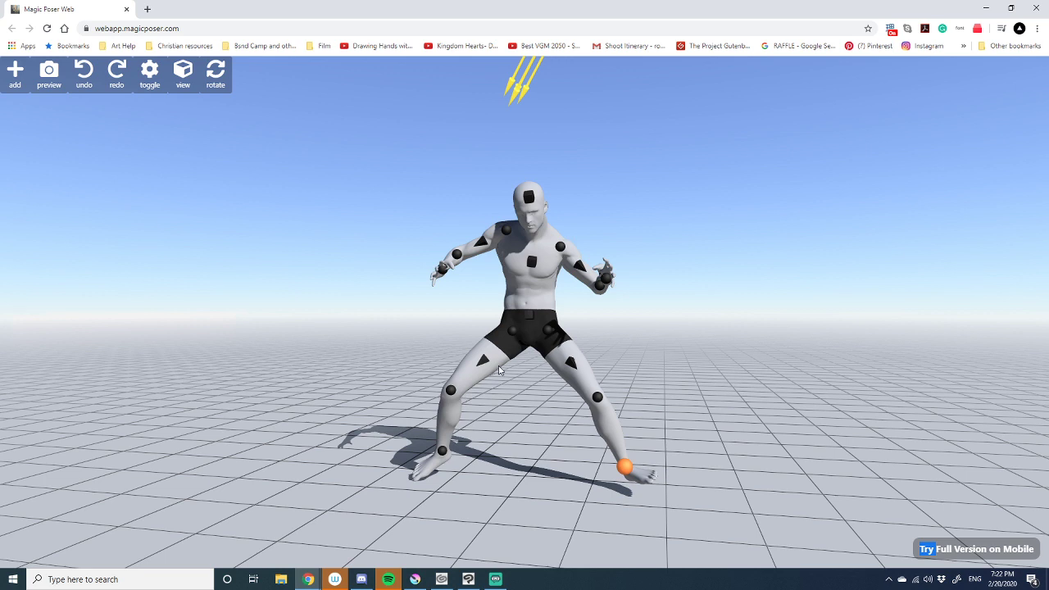
left_click(531, 325)
left_click_drag(530, 324, 497, 365)
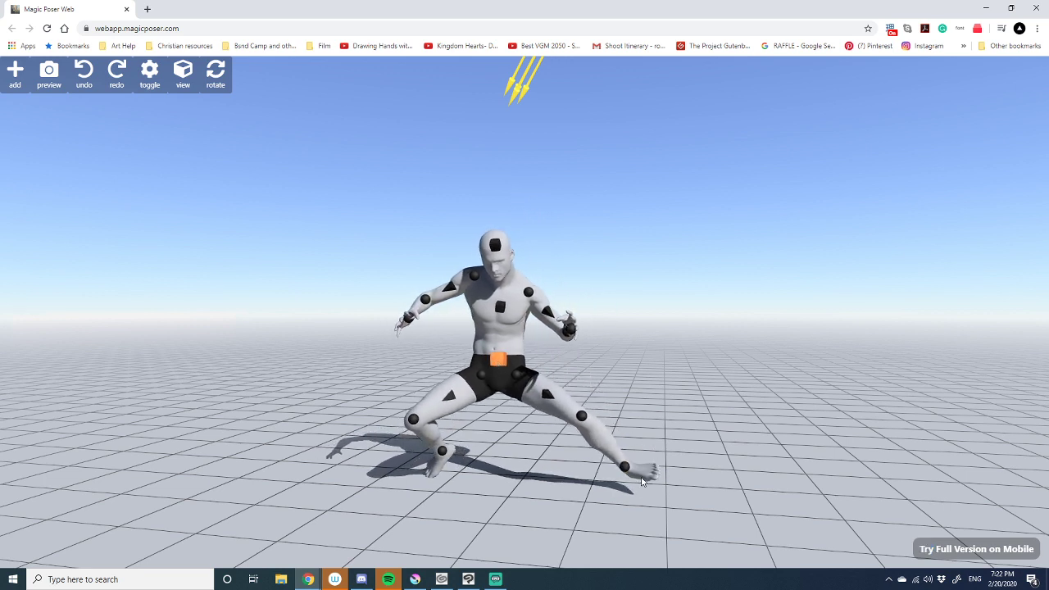
- Bring the mannequin's extended left foot forward and slightly inward
left_click(624, 468)
left_click_drag(626, 471, 602, 486)
left_click_drag(712, 442, 534, 452)
left_click_drag(489, 493, 456, 494)
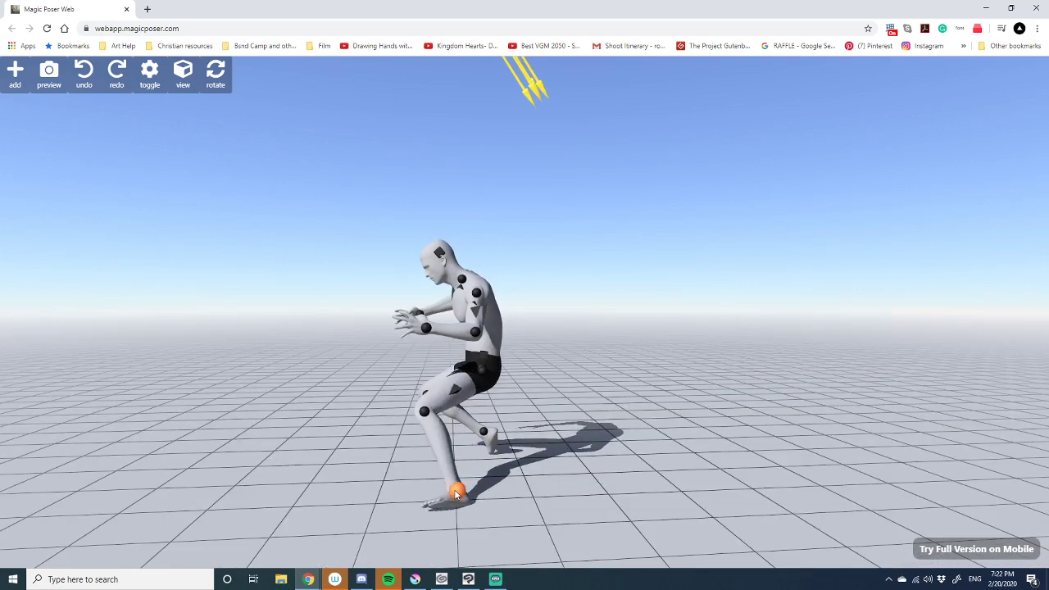
left_click_drag(550, 481, 740, 461)
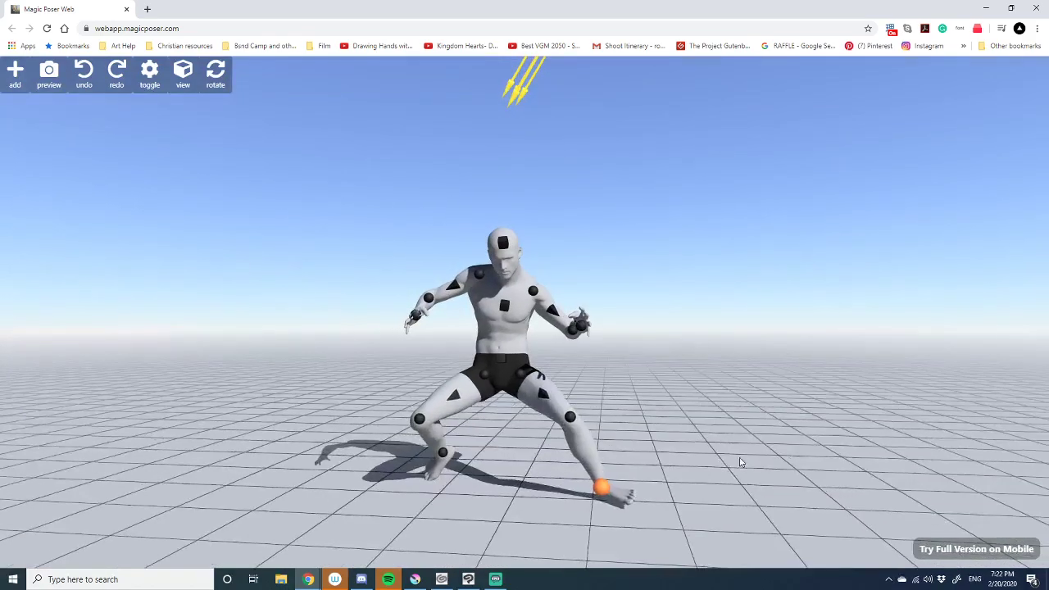
- Lower the pelvis slightly and reposition the right ankle and knee to plant the right foot beneath the raised knee
left_click_drag(502, 361, 502, 369)
left_click_drag(671, 352, 638, 366)
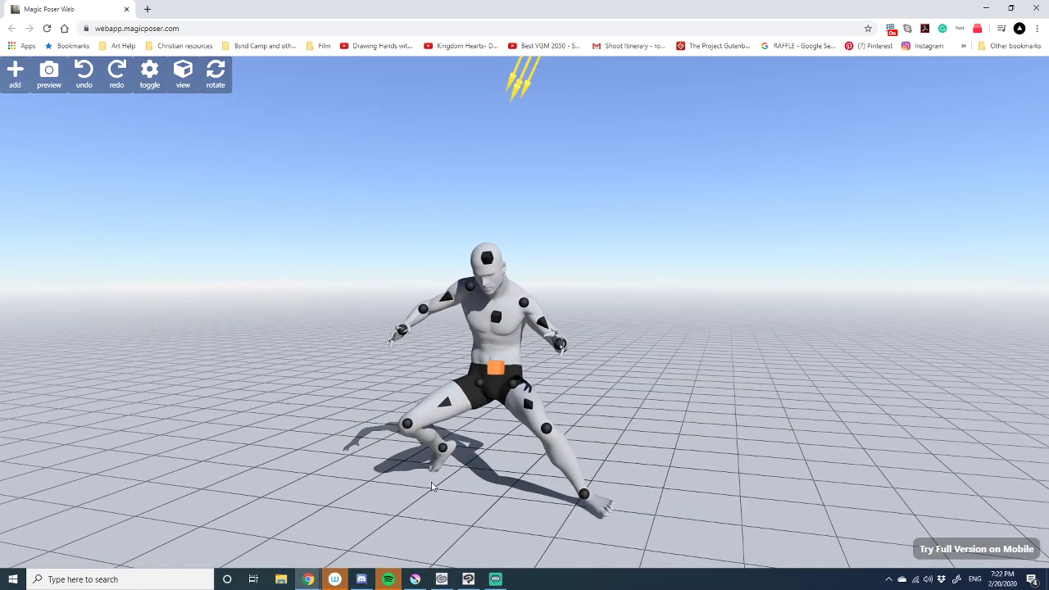
left_click_drag(442, 452, 434, 470)
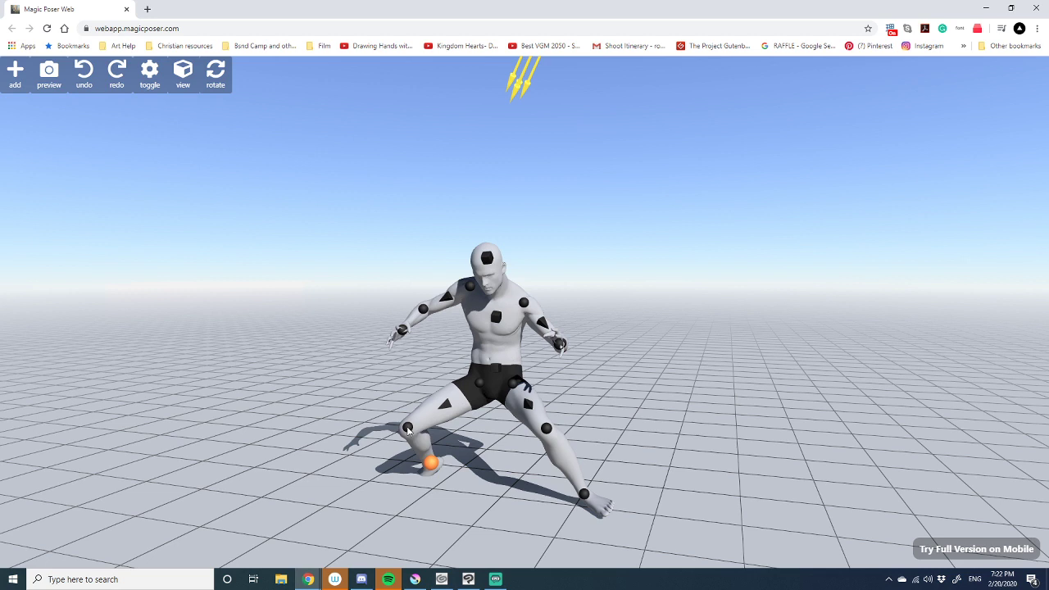
left_click_drag(407, 427, 415, 404)
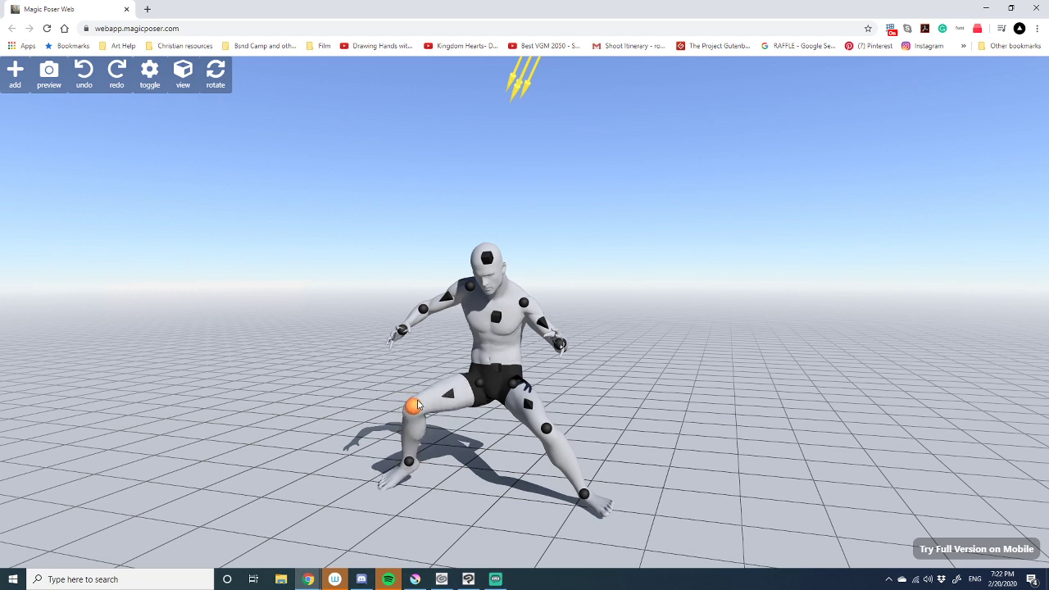
left_click(409, 461)
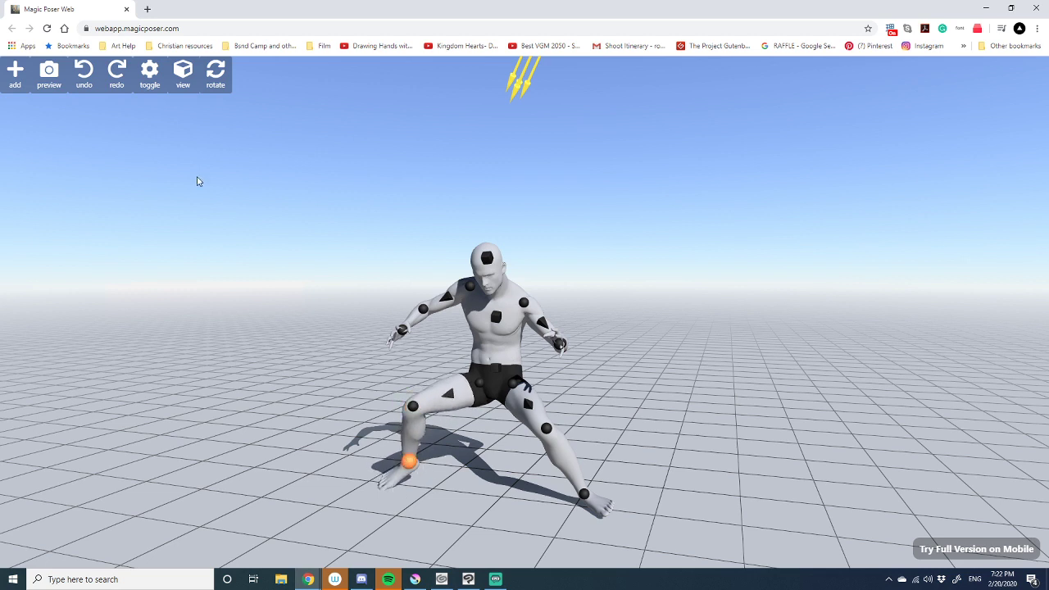
- Turn on rotation for the mannequin's right ankle and rotate the right foot slightly
left_click(215, 74)
left_click_drag(407, 412, 463, 410)
left_click_drag(401, 401, 418, 402)
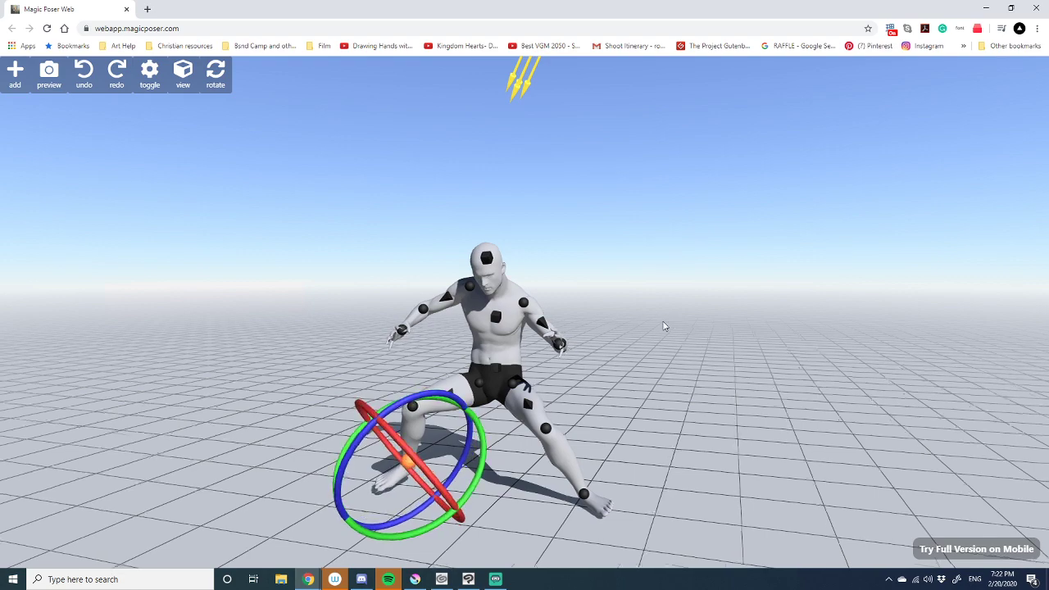
- Shift the mannequin's pelvis toward the bent right leg and adjust its height from the front and back
left_click_drag(666, 326, 647, 417)
left_click(495, 374)
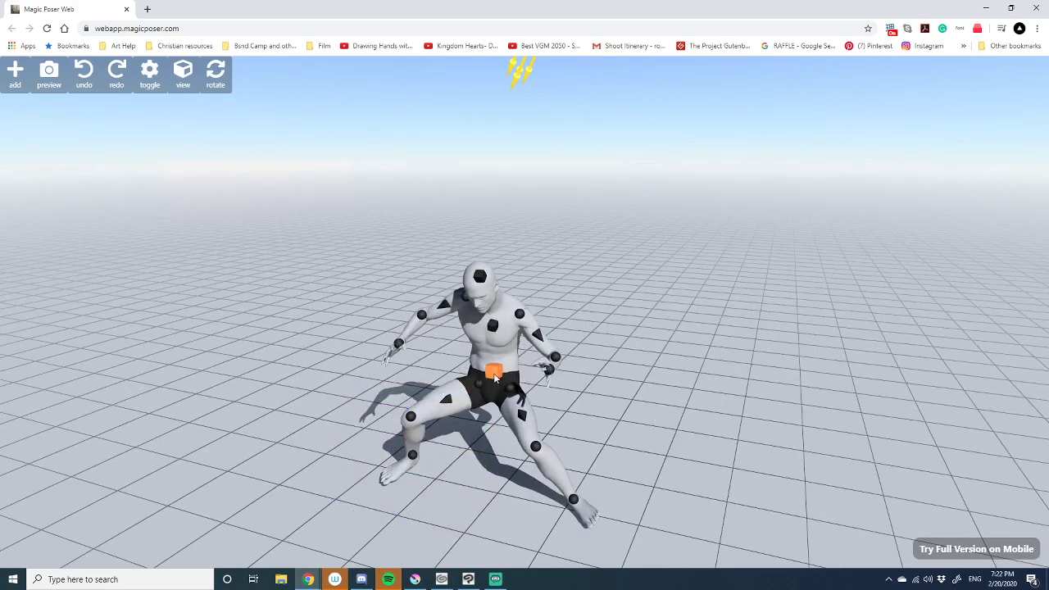
left_click_drag(495, 378, 472, 391)
mouse_move(550, 346)
left_mouse_down()
mouse_move(273, 376)
mouse_move(592, 405)
left_mouse_up()
left_click_drag(526, 370, 520, 344)
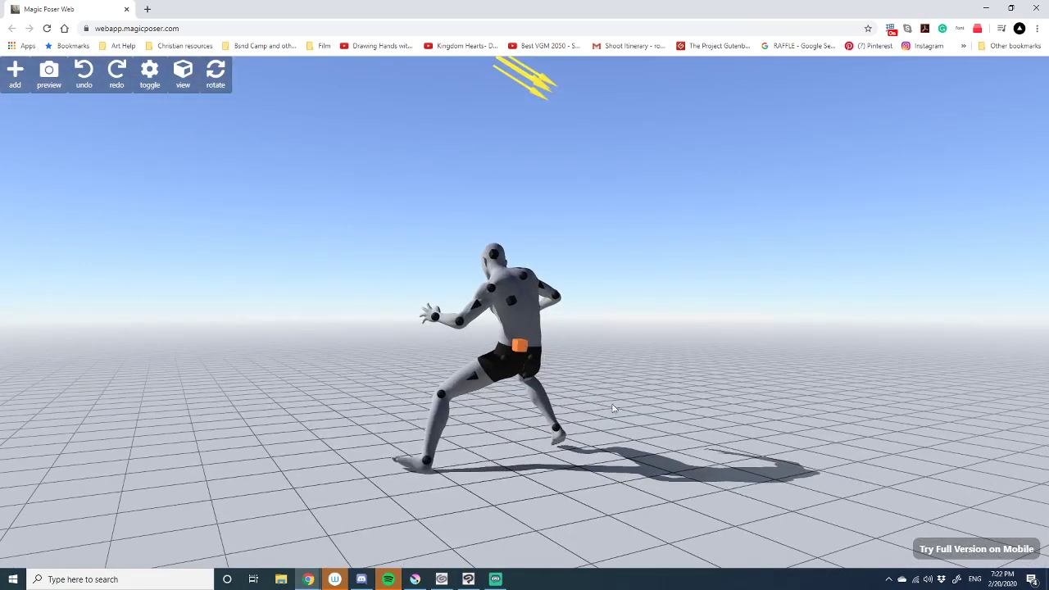
left_click_drag(709, 407, 853, 426)
left_click_drag(637, 430, 807, 438)
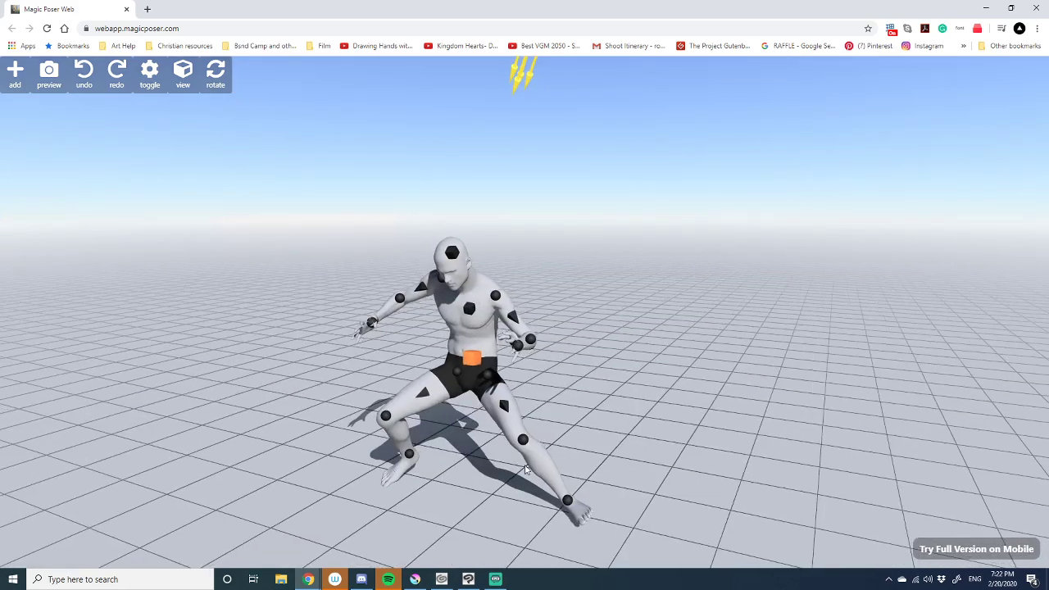
left_click_drag(469, 367, 449, 369)
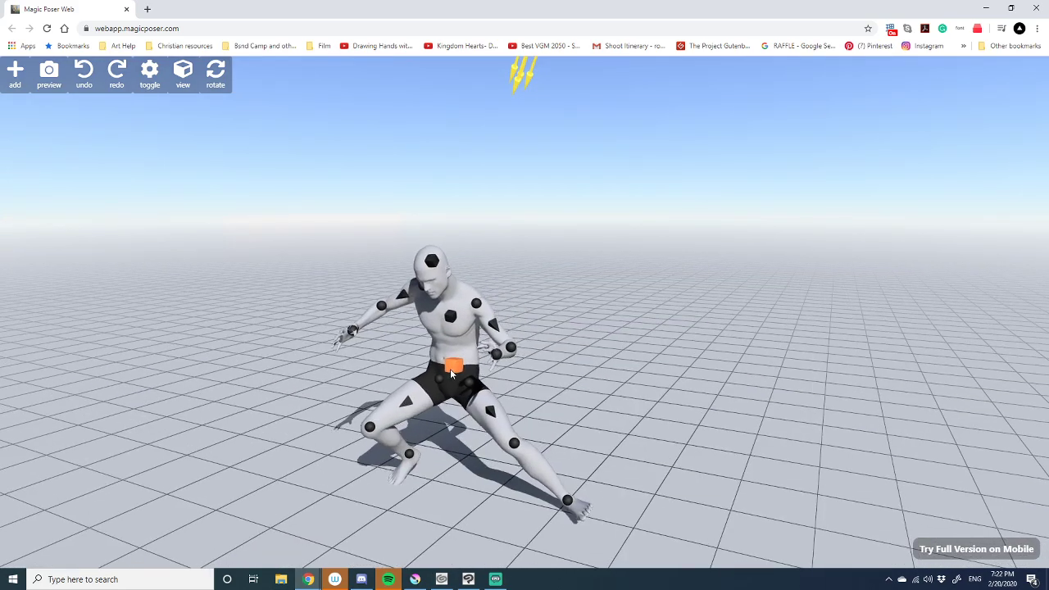
- Pull the mannequin's extended left foot slightly inward at the ankle
left_click_drag(661, 367, 639, 402)
left_click(548, 429)
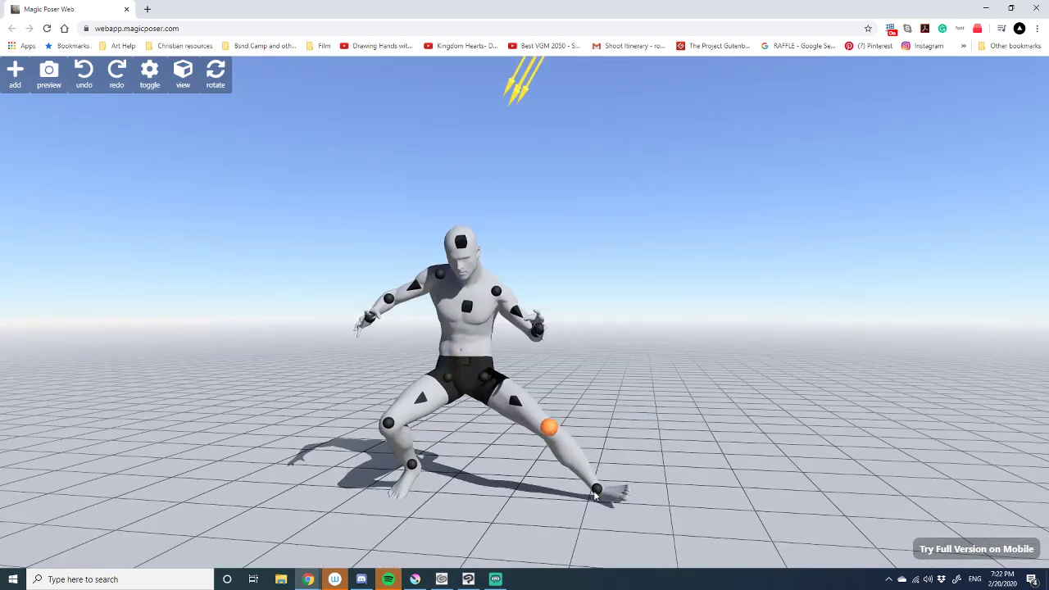
mouse_move(593, 490)
left_mouse_down()
mouse_move(610, 489)
mouse_move(585, 478)
mouse_move(581, 498)
left_mouse_up()
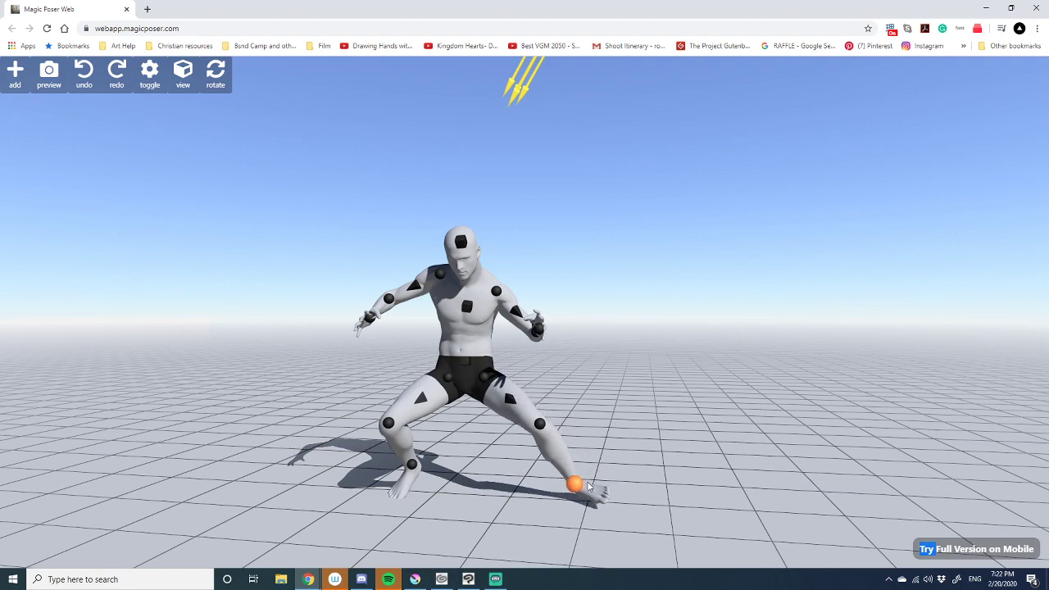
- Raise the mannequin's right arm at the wrist and elbow, extending it outward at about shoulder height
mouse_move(610, 369)
left_mouse_down()
mouse_move(532, 371)
mouse_move(585, 375)
mouse_move(609, 356)
left_mouse_up()
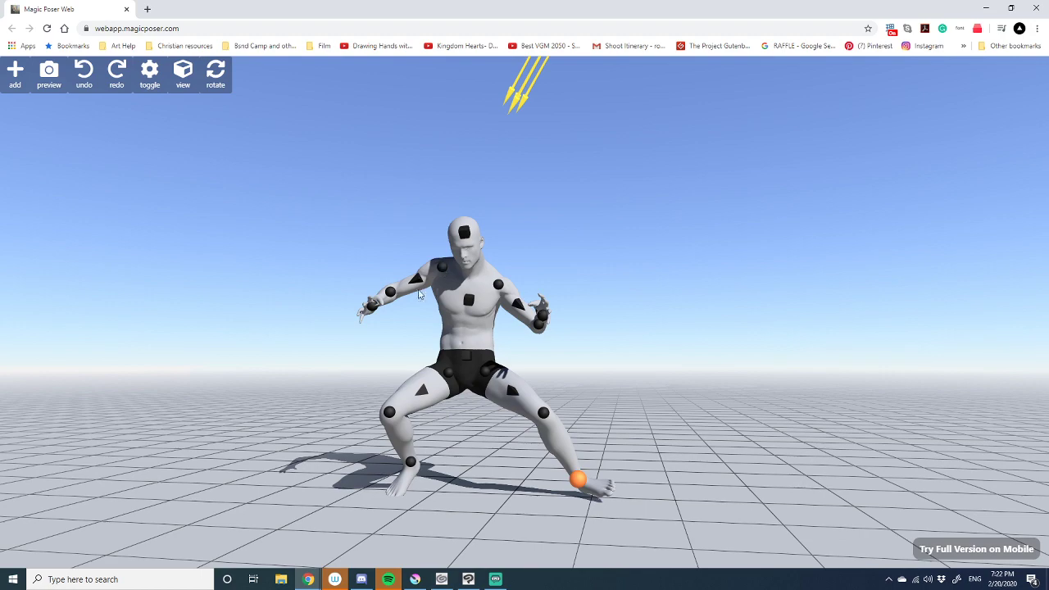
left_click(371, 305)
left_click_drag(384, 332, 640, 299)
left_click_drag(778, 373, 517, 321)
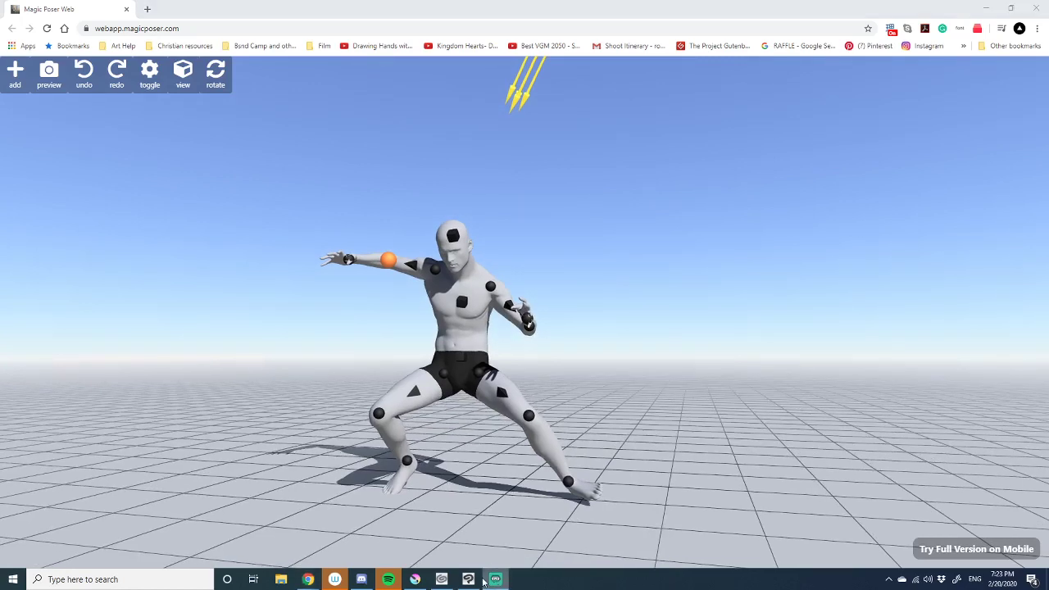
mouse_move(706, 410)
left_mouse_down()
mouse_move(647, 386)
mouse_move(667, 369)
mouse_move(707, 382)
mouse_move(728, 415)
mouse_move(711, 410)
left_mouse_up()
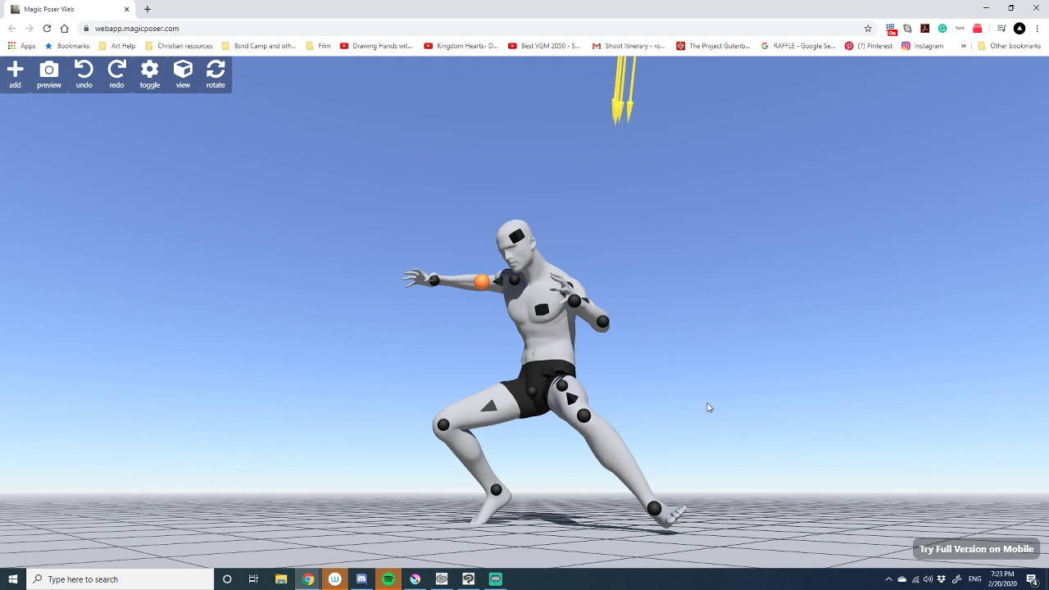
mouse_move(707, 376)
left_mouse_down()
mouse_move(770, 391)
mouse_move(722, 383)
left_mouse_up()
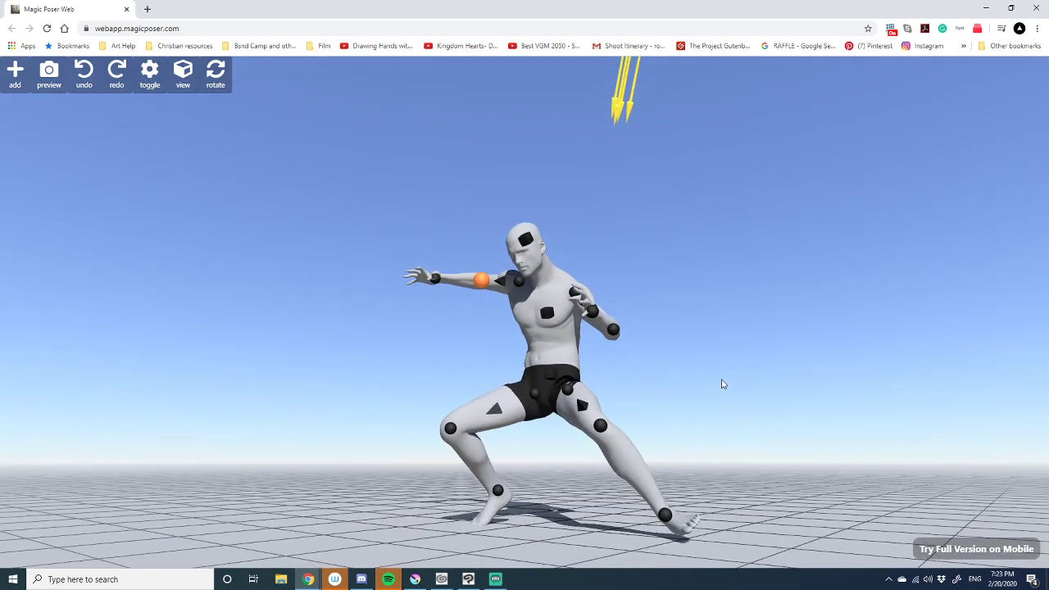
- Raise the mannequin's outstretched right arm slightly at the wrist and shift the extended left foot a little at the ankle
left_click_drag(432, 277, 437, 269)
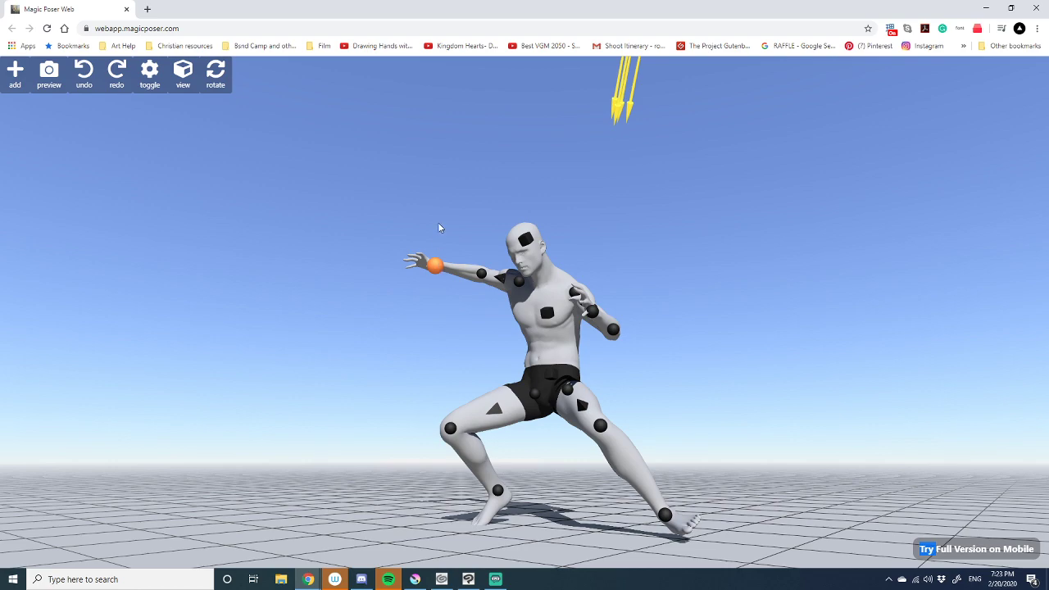
left_click_drag(421, 346, 645, 346)
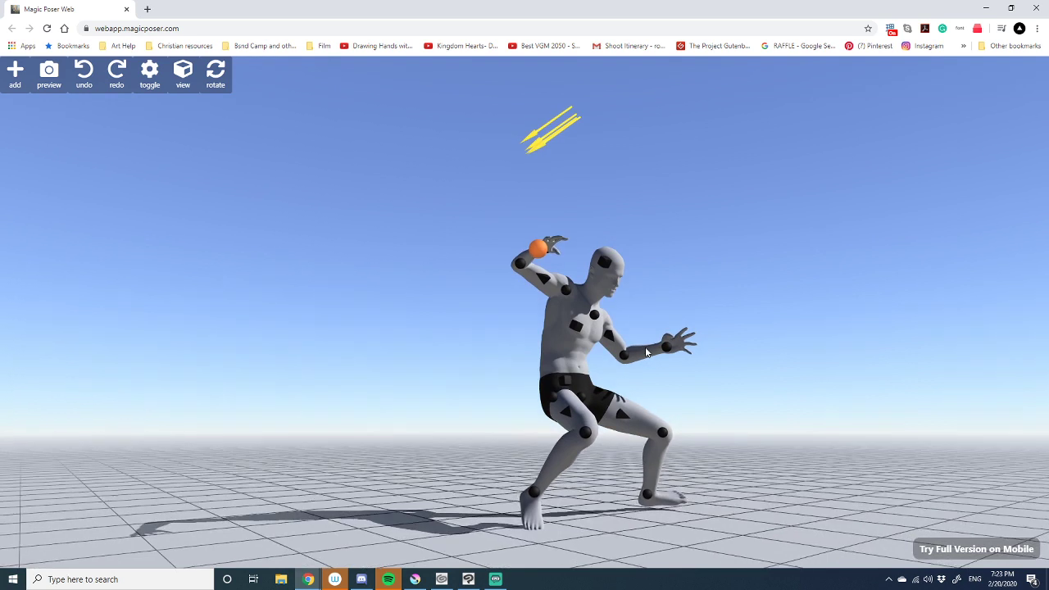
left_click(647, 498)
mouse_move(648, 497)
left_mouse_down()
mouse_move(667, 494)
mouse_move(657, 494)
left_mouse_up()
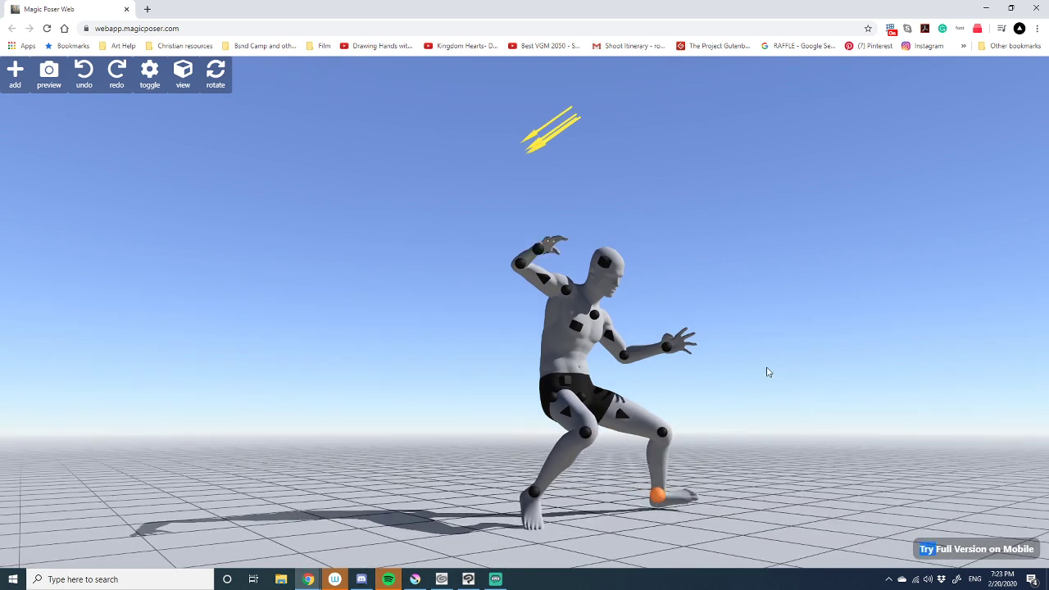
left_click_drag(767, 372, 741, 349)
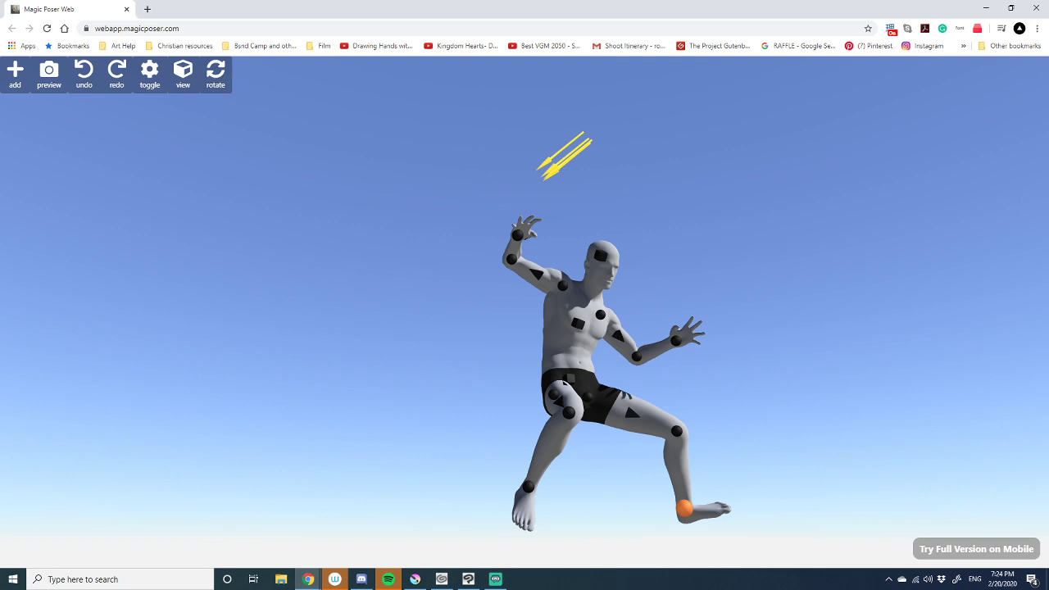
- Check the Soul Calibur III Siegfried artwork on Pinterest for the stance and return to the Magic Poser mannequin
key("alt+Tab")
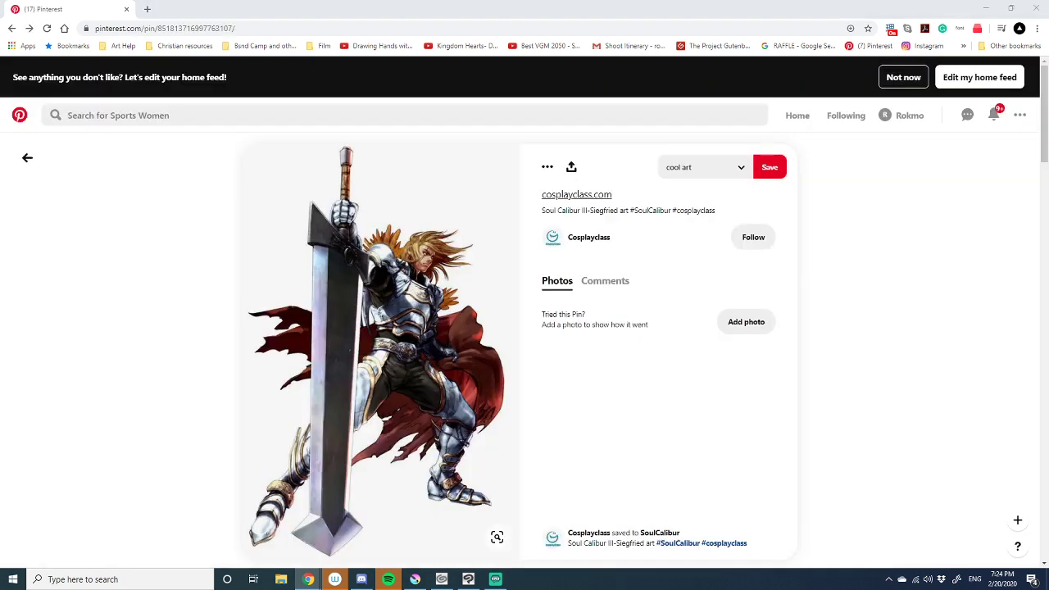
key("alt+Tab")
key("alt+Tab")
key("alt+Tab")
mouse_move(308, 579)
left_click(303, 499)
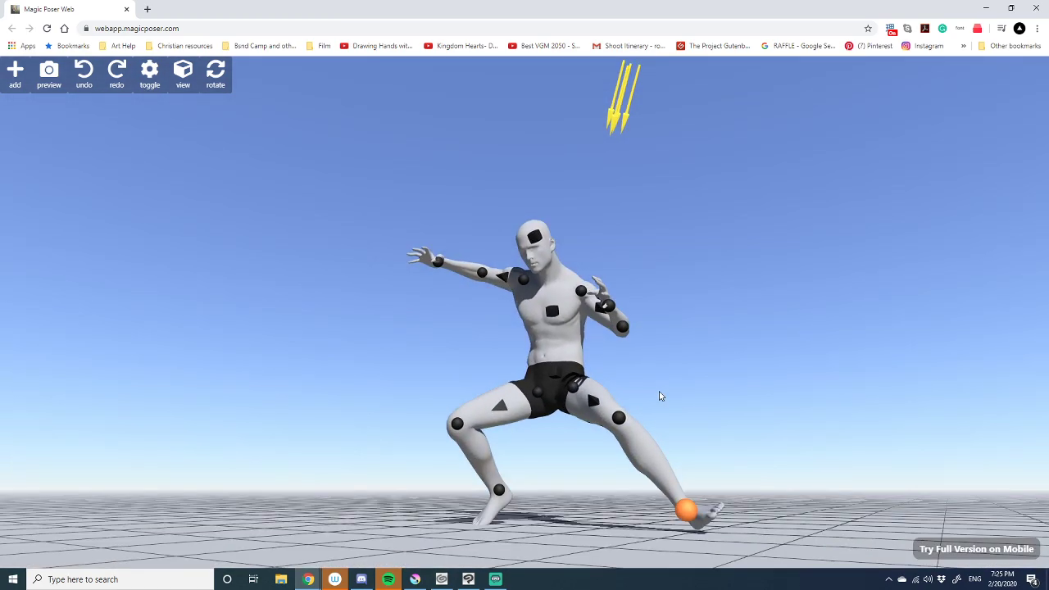
- Turn on rotation for the mannequin's head and turn it up and toward the extended left leg
left_click_drag(659, 391, 672, 396)
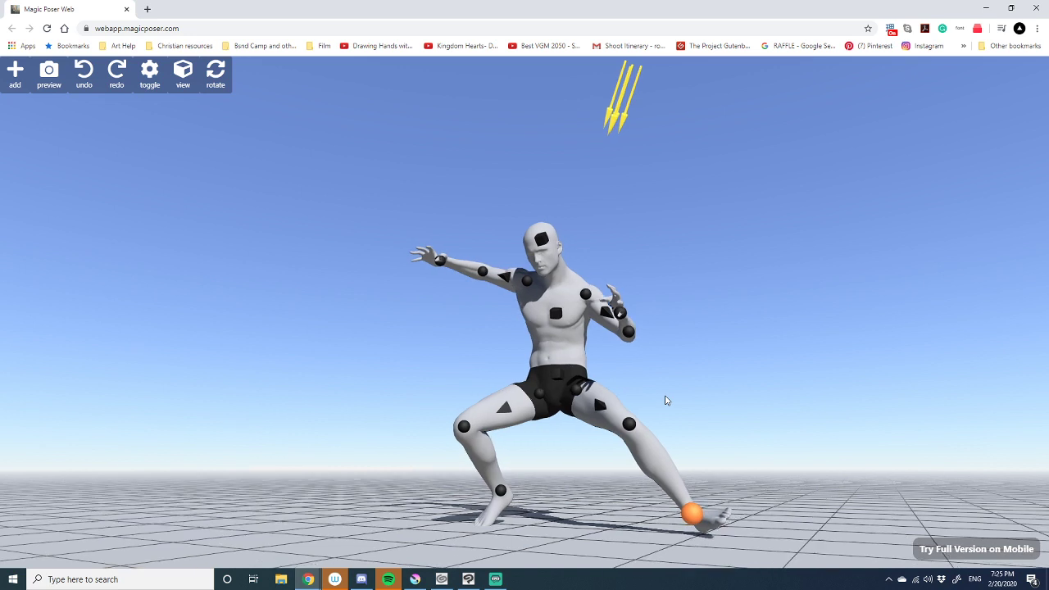
scroll(671, 387, "down", 2)
left_click_drag(544, 245, 548, 241)
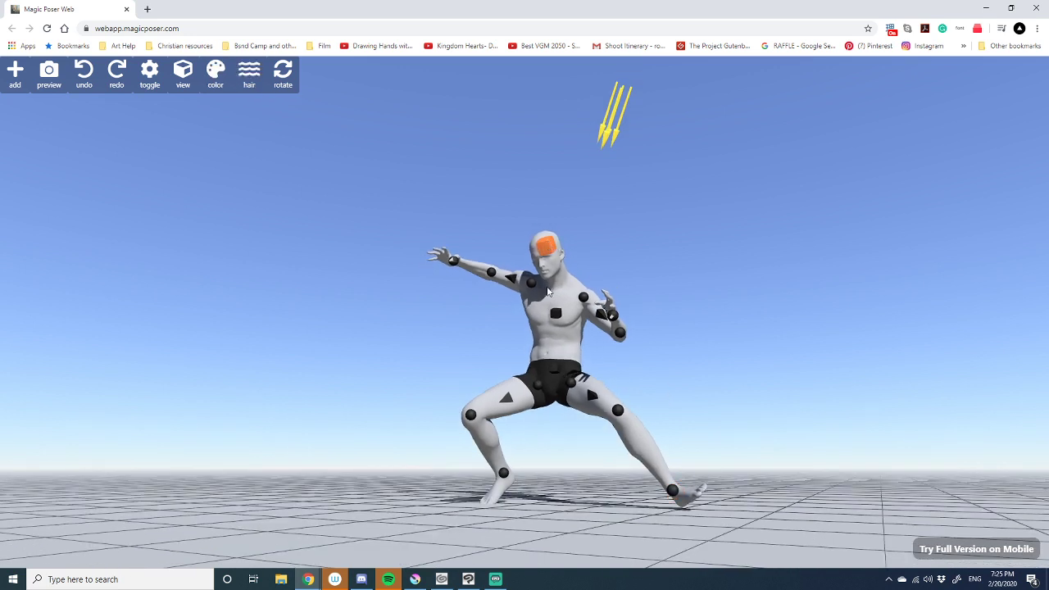
left_click(623, 260)
left_click_drag(623, 260, 460, 291)
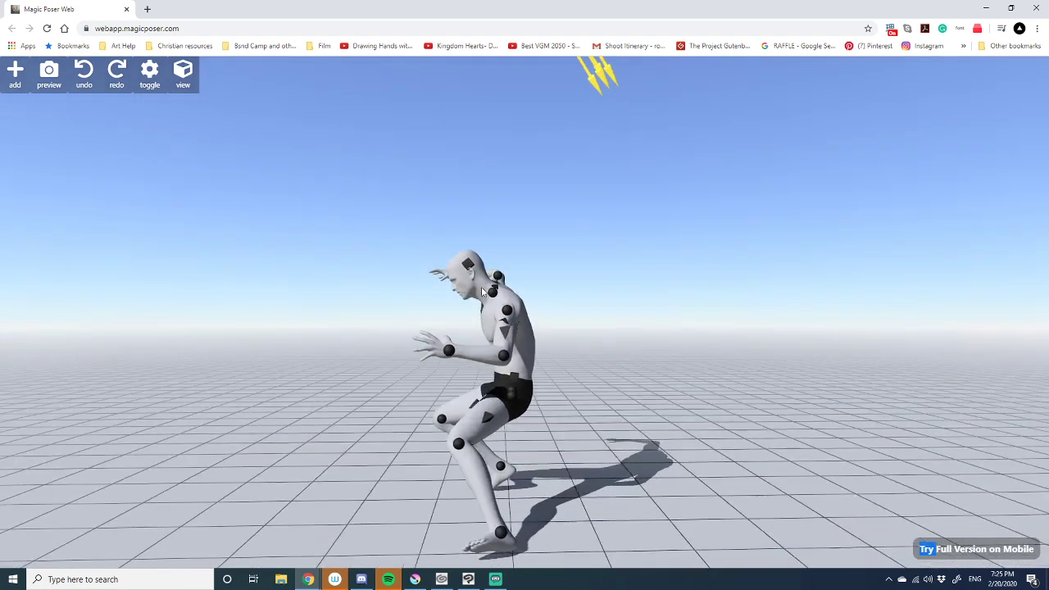
left_click(473, 262)
left_click(282, 74)
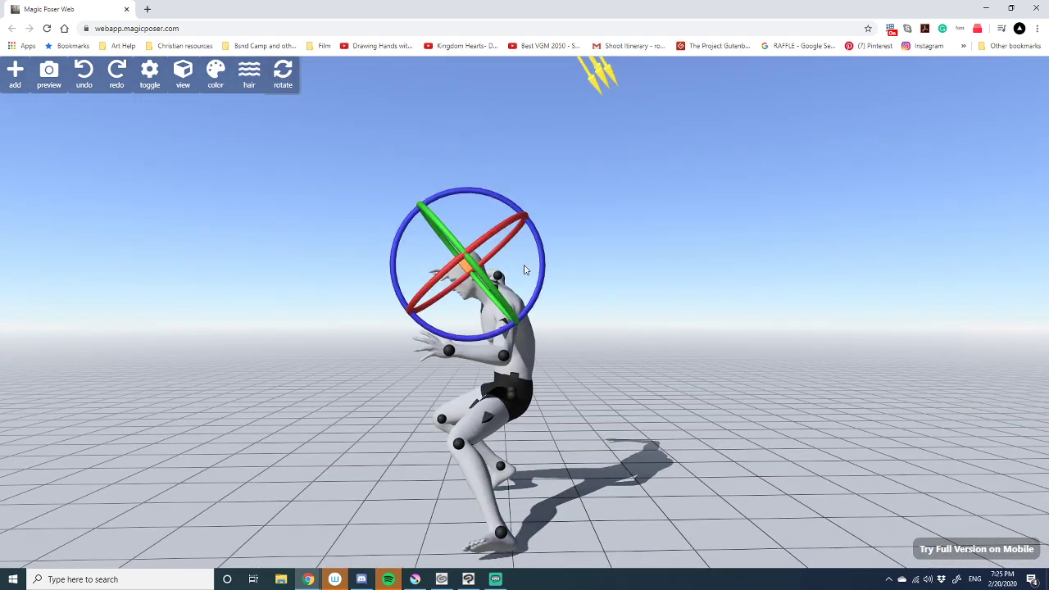
left_click_drag(542, 272, 826, 300)
left_click_drag(633, 274, 775, 237)
left_click_drag(613, 282, 642, 274)
left_click_drag(710, 309, 681, 260)
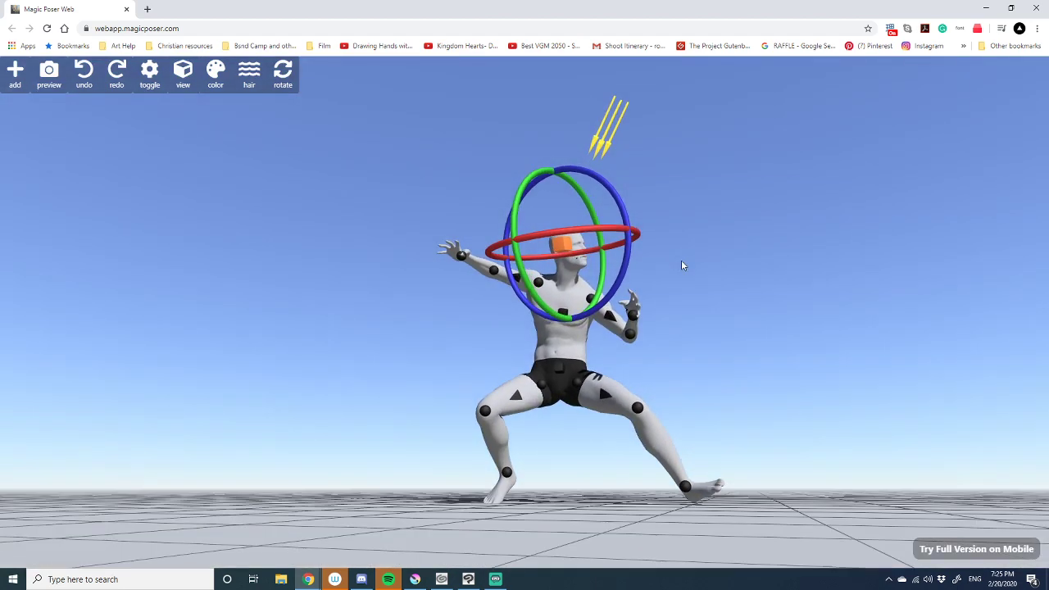
left_click(686, 489)
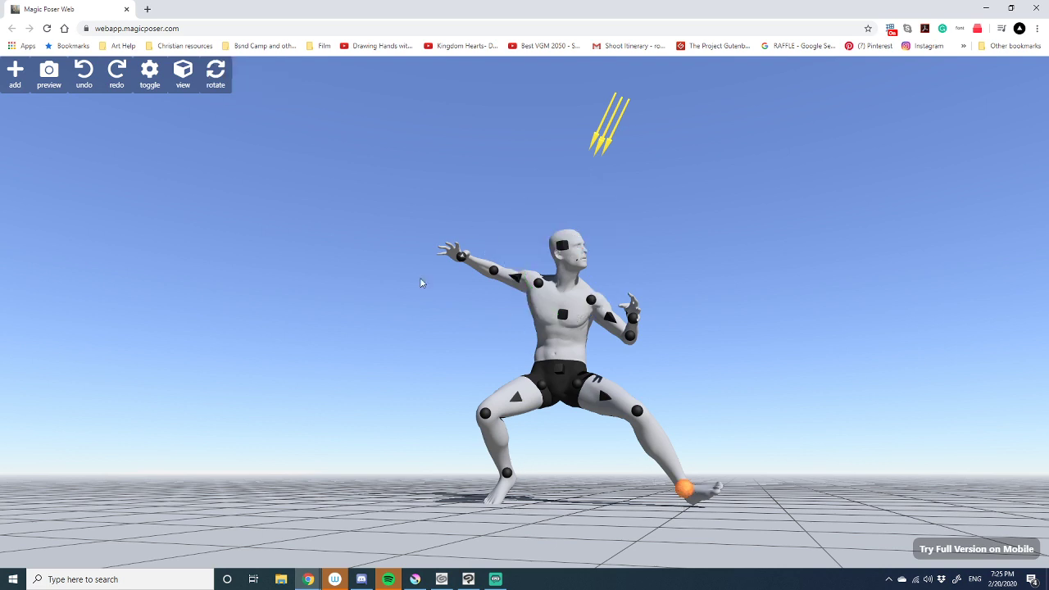
mouse_move(716, 308)
left_mouse_down()
mouse_move(680, 299)
mouse_move(700, 320)
left_mouse_up()
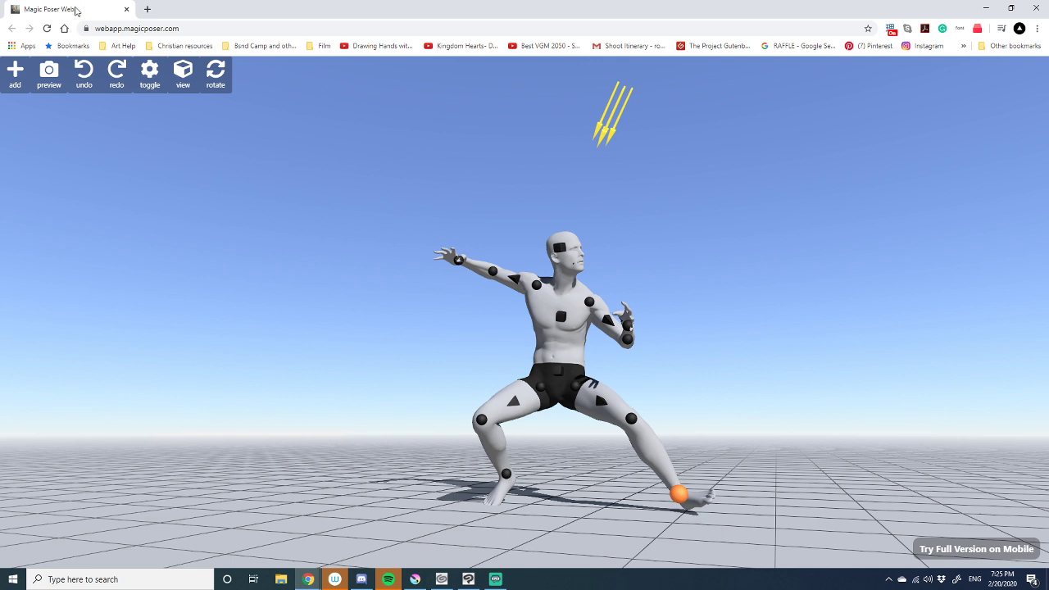
- Move the Magic Poser Web window off this screen and switch to Clip Studio Paint
left_click_drag(75, 8, 1047, 25)
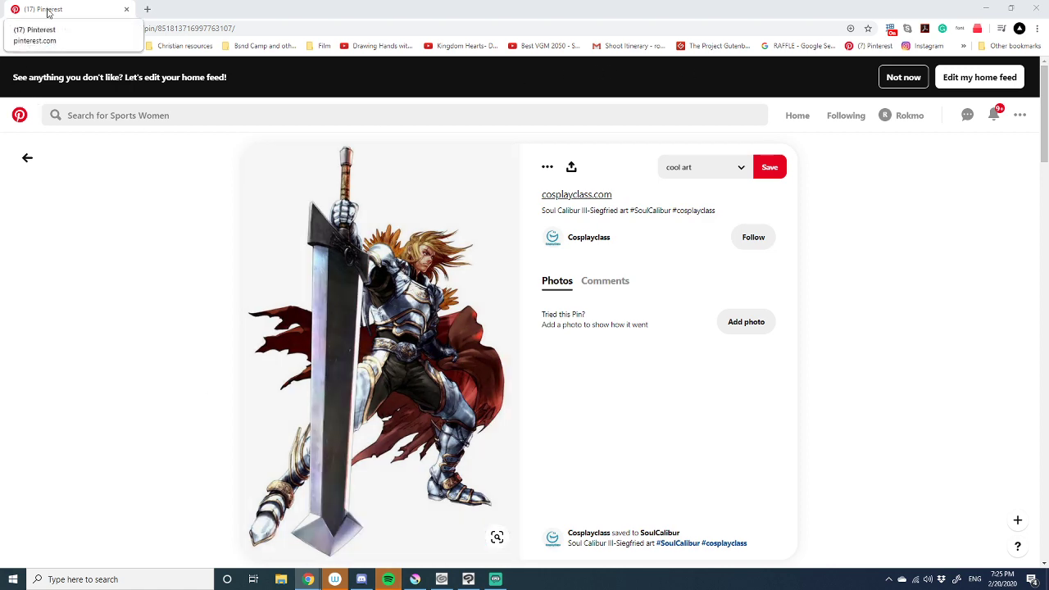
key("alt+Tab")
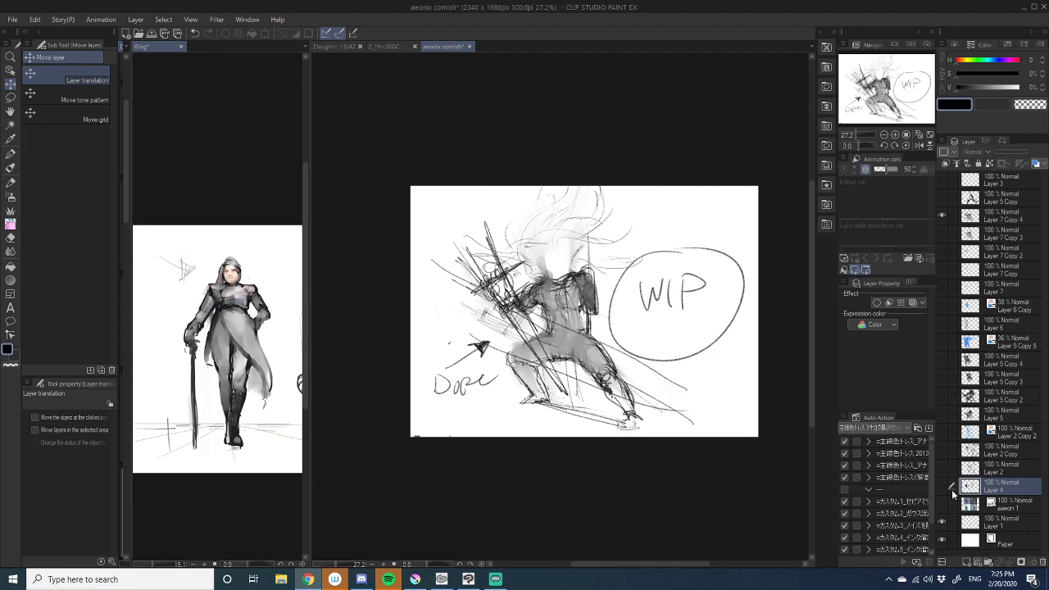
- Add a new layer directly above Layer 7 Copy 4 and hide the WIP sketch on Layer 7 Copy 4
left_click(943, 214)
left_click(943, 214)
left_click(989, 217)
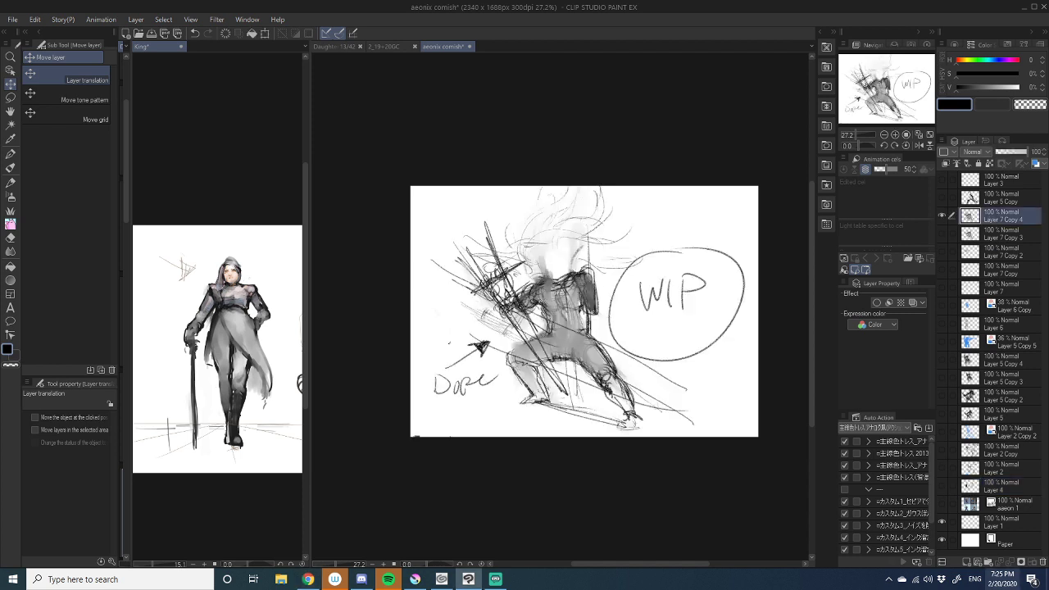
left_click(967, 563)
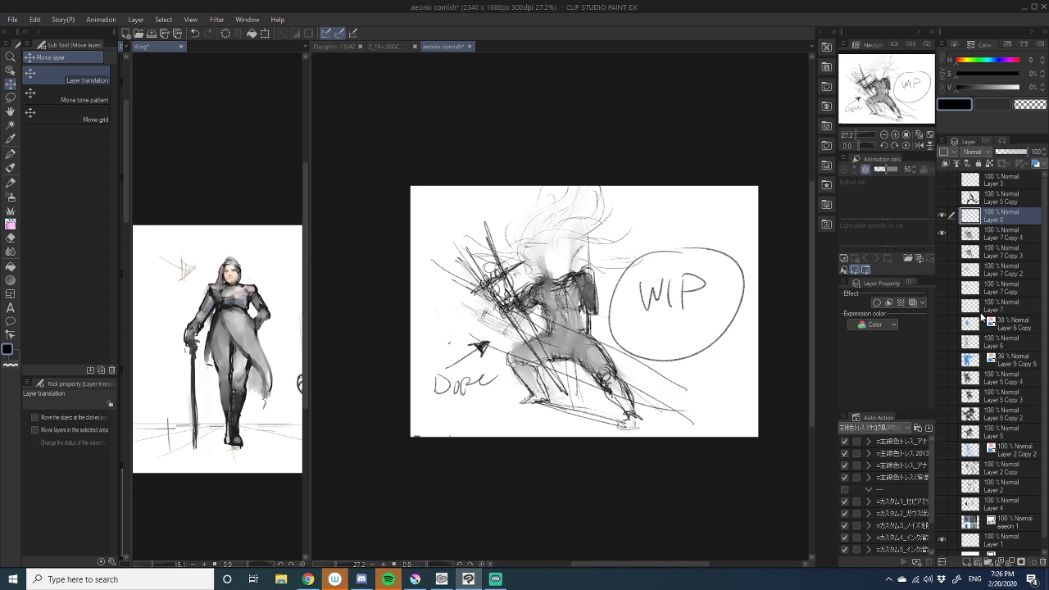
left_click(942, 234)
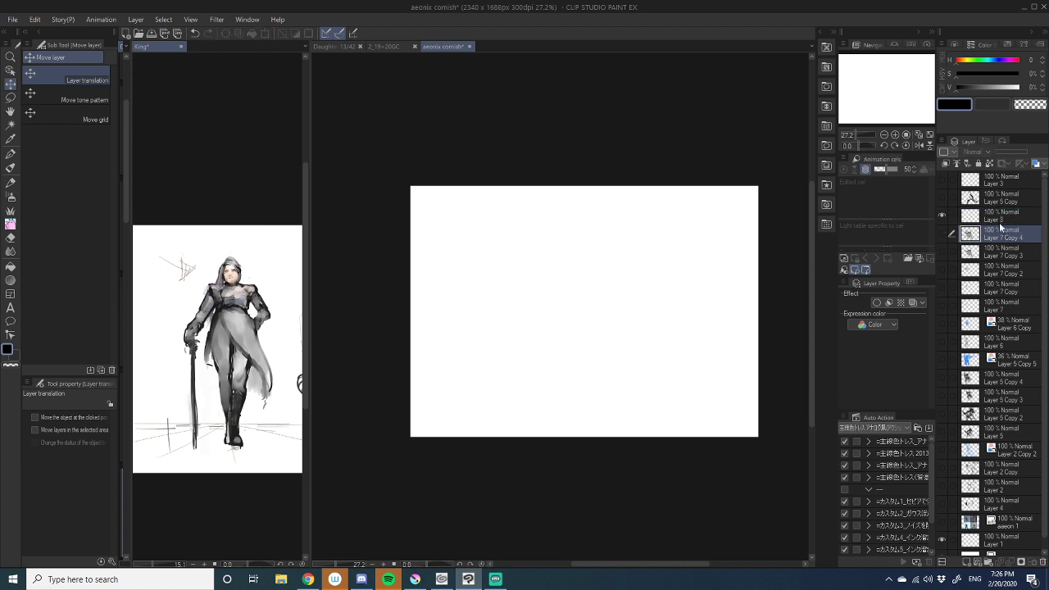
- With the Darker pencil at brush size 4, sketch a stick figure's head, arms and torso holding an upright sword
left_click(11, 182)
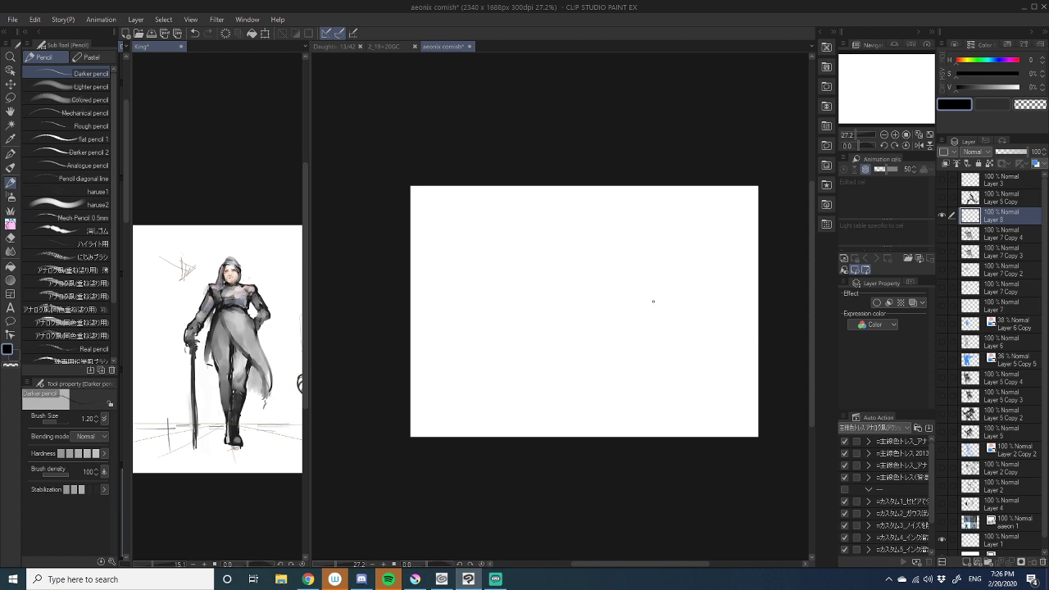
key("bracketright")
key("bracketright")
key("bracketright")
key("bracketright")
key("bracketright")
left_click_drag(521, 259, 526, 318)
mouse_move(516, 257)
left_mouse_down()
mouse_move(550, 266)
mouse_move(577, 262)
mouse_move(557, 258)
mouse_move(575, 261)
mouse_move(577, 226)
mouse_move(580, 236)
mouse_move(568, 230)
mouse_move(580, 262)
mouse_move(621, 291)
left_mouse_up()
left_click_drag(578, 255, 581, 309)
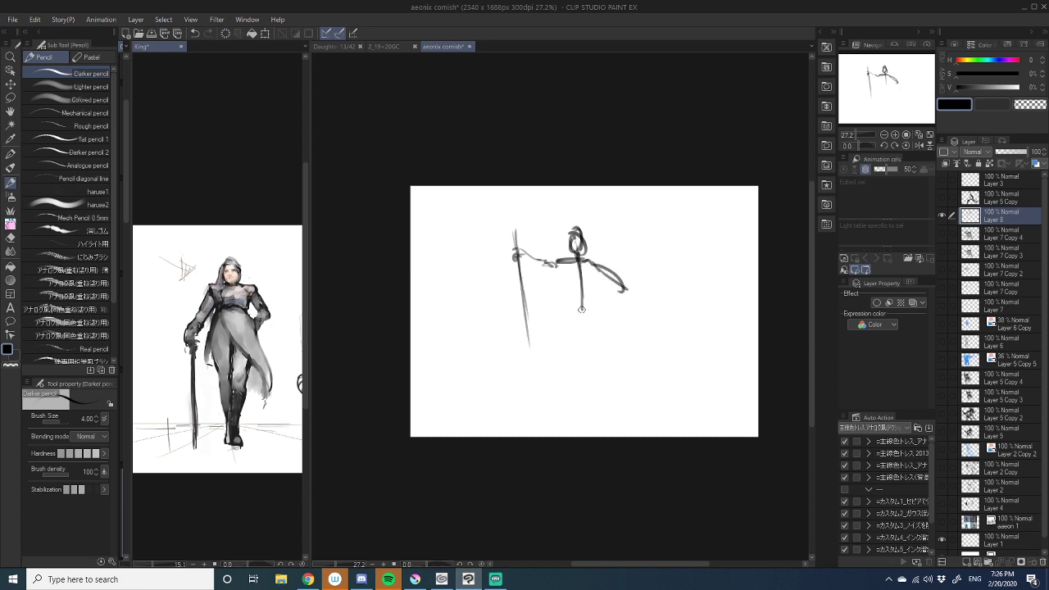
- Sketch the hip line and the boxy bent thigh, and add the crossguard and longer blade lines to the sword
mouse_move(578, 263)
left_mouse_down()
mouse_move(575, 324)
mouse_move(588, 323)
mouse_move(554, 345)
mouse_move(531, 327)
mouse_move(508, 339)
mouse_move(574, 350)
mouse_move(515, 350)
left_mouse_up()
mouse_move(514, 269)
left_mouse_down()
mouse_move(498, 259)
mouse_move(528, 259)
mouse_move(486, 261)
mouse_move(532, 262)
mouse_move(508, 205)
left_mouse_up()
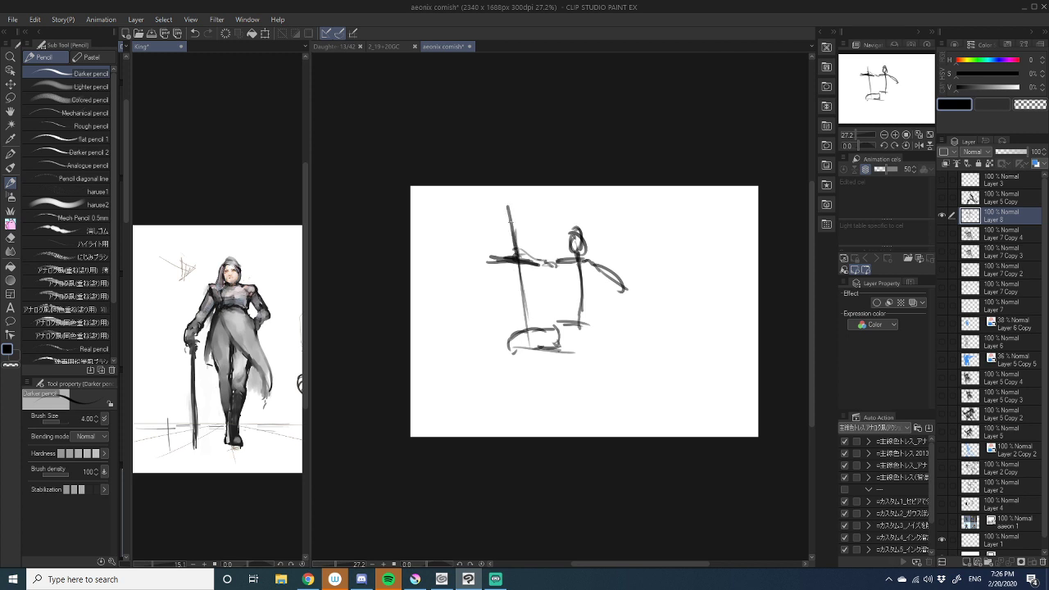
mouse_move(506, 274)
left_mouse_down()
mouse_move(529, 272)
mouse_move(524, 364)
left_mouse_up()
left_click_drag(530, 303, 541, 385)
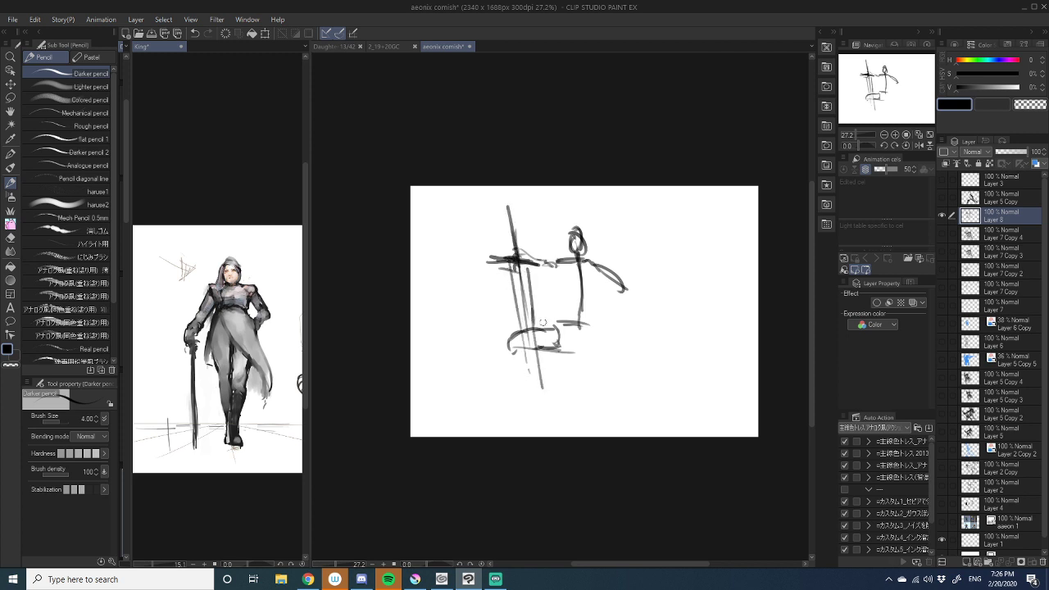
mouse_move(524, 328)
left_mouse_down()
mouse_move(516, 338)
mouse_move(552, 328)
mouse_move(558, 351)
mouse_move(552, 329)
mouse_move(557, 352)
mouse_move(521, 328)
mouse_move(514, 351)
mouse_move(521, 337)
left_mouse_up()
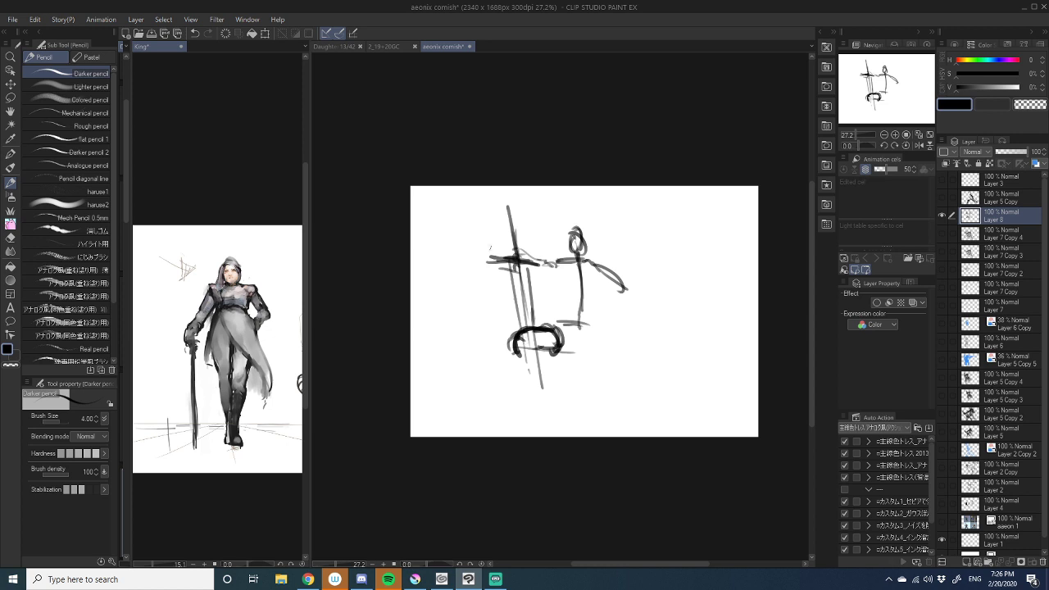
- Try four long perspective guide lines across the figure and undo them
left_click_drag(463, 218, 658, 270)
left_click_drag(449, 363, 623, 335)
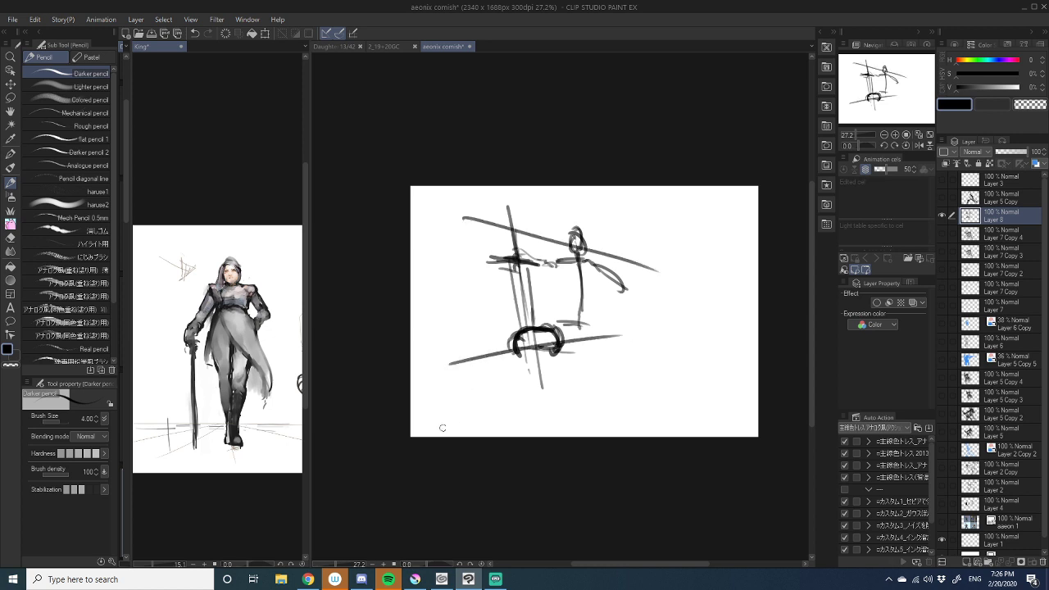
left_click_drag(450, 426, 611, 373)
left_click_drag(441, 366, 755, 358)
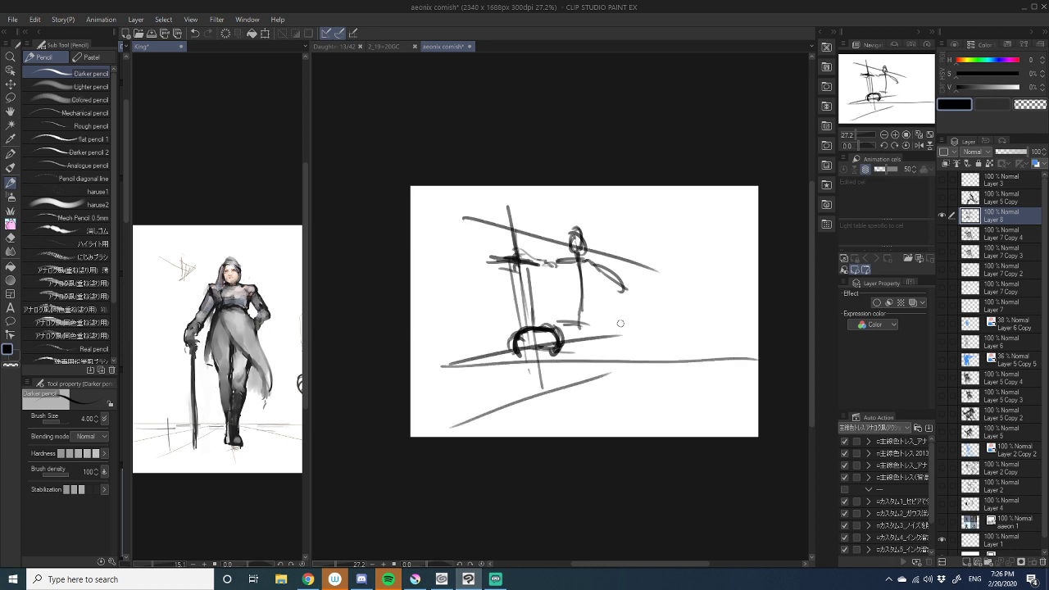
key("ctrl+z")
key("ctrl+z")
key("ctrl+z")
key("ctrl+z")
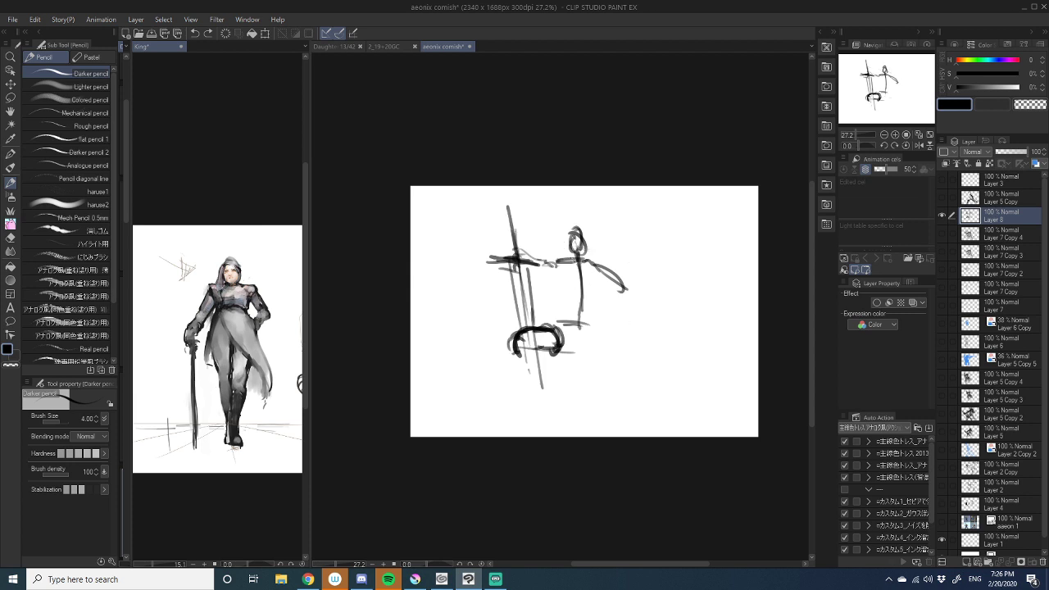
- Darken the figure's shoulder line, lowered arm and top of the head, and rough in the extended leg from the hip
mouse_move(555, 262)
left_mouse_down()
mouse_move(544, 258)
mouse_move(595, 262)
mouse_move(639, 300)
left_mouse_up()
mouse_move(580, 257)
left_mouse_down()
mouse_move(619, 290)
mouse_move(608, 269)
mouse_move(640, 300)
left_mouse_up()
key("c")
key("c")
mouse_move(568, 229)
left_mouse_down()
mouse_move(585, 224)
mouse_move(587, 244)
left_mouse_up()
mouse_move(590, 320)
left_mouse_down()
mouse_move(613, 331)
mouse_move(596, 350)
left_mouse_up()
mouse_move(601, 351)
left_mouse_down()
mouse_move(629, 347)
mouse_move(658, 363)
left_mouse_up()
left_click_drag(648, 352, 663, 362)
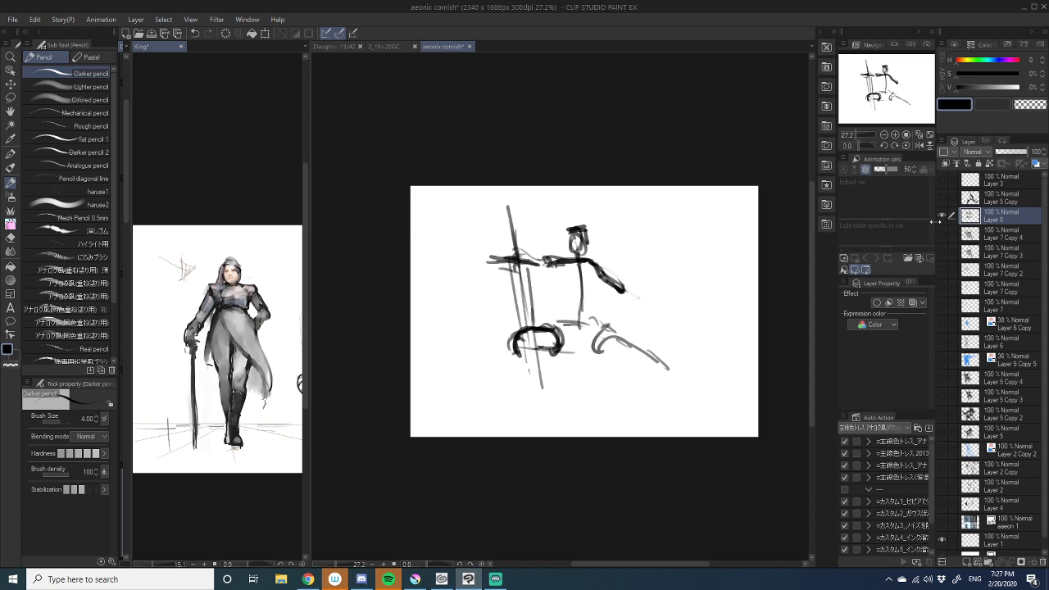
- Compare with the sketch on Layer 7 Copy 4, and draw the bent lower leg, pelvis, torso side and thicker arms on Layer 8
left_click(941, 215)
left_click(941, 235)
left_click(941, 215)
mouse_move(552, 321)
left_mouse_down()
mouse_move(555, 356)
mouse_move(516, 352)
mouse_move(526, 358)
mouse_move(519, 398)
left_mouse_up()
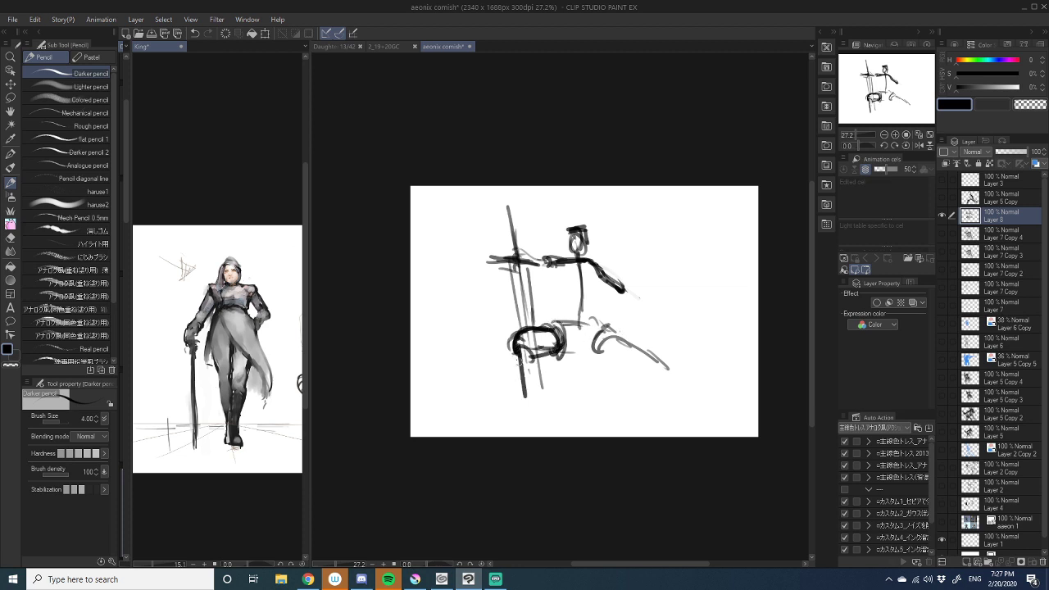
mouse_move(521, 354)
left_mouse_down()
mouse_move(524, 403)
mouse_move(511, 401)
mouse_move(583, 319)
mouse_move(603, 326)
mouse_move(595, 335)
mouse_move(592, 324)
mouse_move(591, 345)
mouse_move(568, 347)
mouse_move(596, 346)
mouse_move(621, 367)
left_mouse_up()
mouse_move(604, 333)
left_mouse_down()
mouse_move(633, 346)
mouse_move(608, 354)
mouse_move(633, 352)
mouse_move(572, 269)
mouse_move(571, 303)
mouse_move(557, 260)
left_mouse_up()
mouse_move(554, 264)
left_mouse_down()
mouse_move(588, 266)
mouse_move(633, 308)
left_mouse_up()
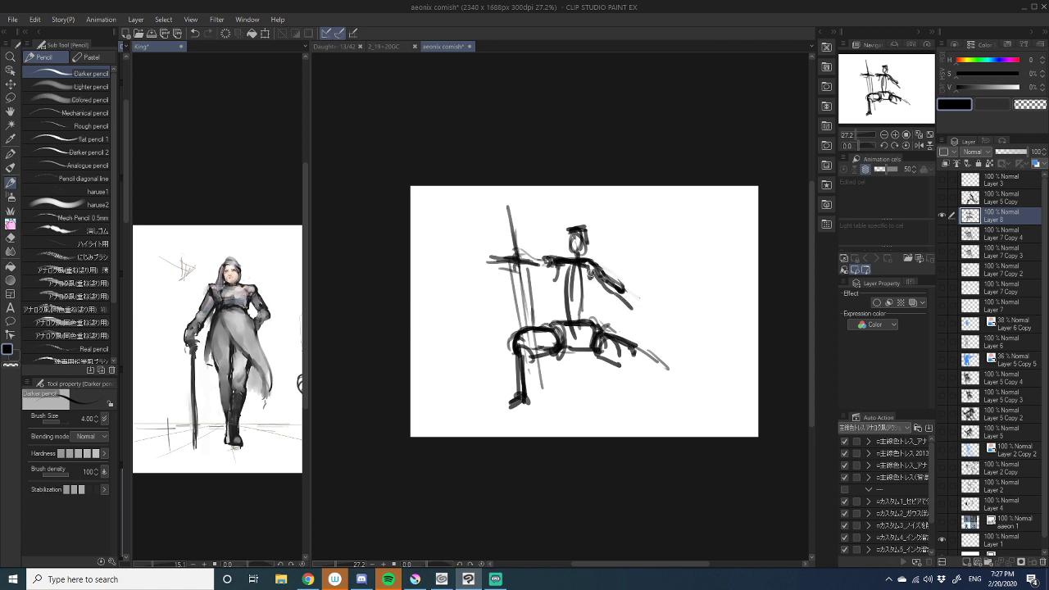
- Fill out the torso sides and the extended leg down to its foot, and draw horizontal ground lines across the canvas
left_click_drag(592, 275, 585, 315)
mouse_move(573, 257)
left_mouse_down()
mouse_move(554, 322)
mouse_move(590, 326)
mouse_move(653, 372)
left_mouse_up()
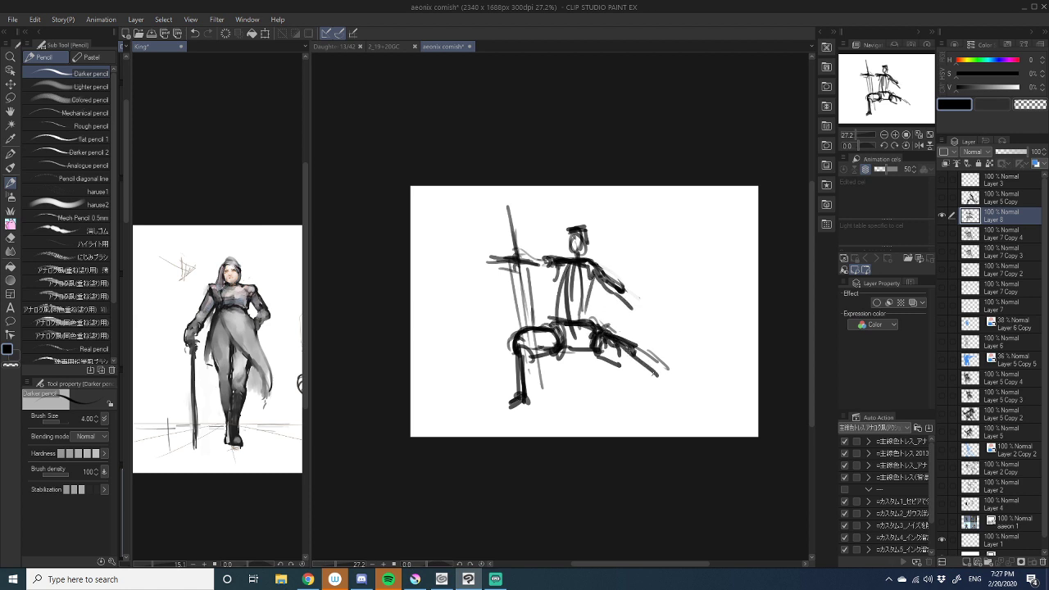
left_click_drag(602, 339, 693, 395)
mouse_move(624, 353)
left_mouse_down()
mouse_move(673, 399)
mouse_move(668, 386)
mouse_move(694, 399)
left_mouse_up()
mouse_move(693, 398)
left_mouse_down()
mouse_move(669, 394)
mouse_move(685, 402)
left_mouse_up()
mouse_move(551, 333)
left_mouse_down()
mouse_move(519, 330)
mouse_move(531, 398)
left_mouse_up()
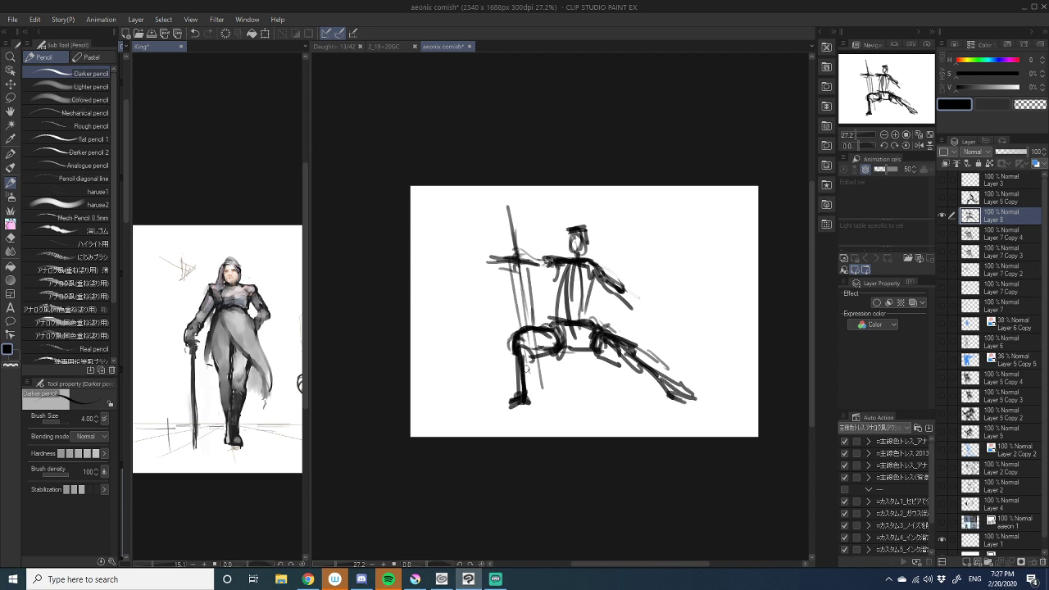
mouse_move(430, 369)
left_mouse_down()
mouse_move(741, 374)
mouse_move(656, 373)
mouse_move(750, 383)
left_mouse_up()
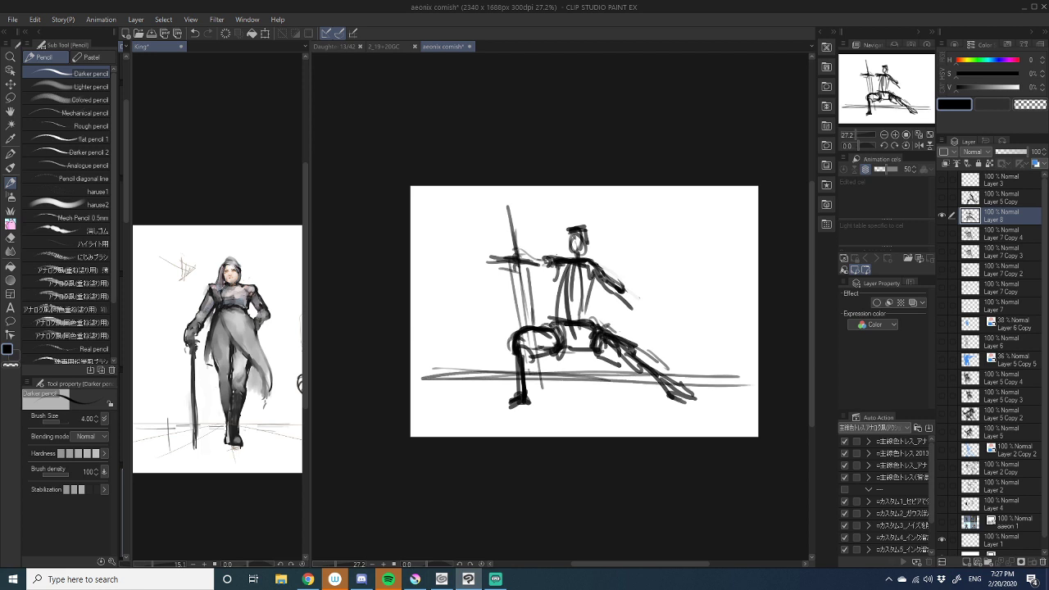
- Clean up stray strokes around the lowered arm and extended leg with the Softer eraser, and return to the Darker pencil
left_click(10, 238)
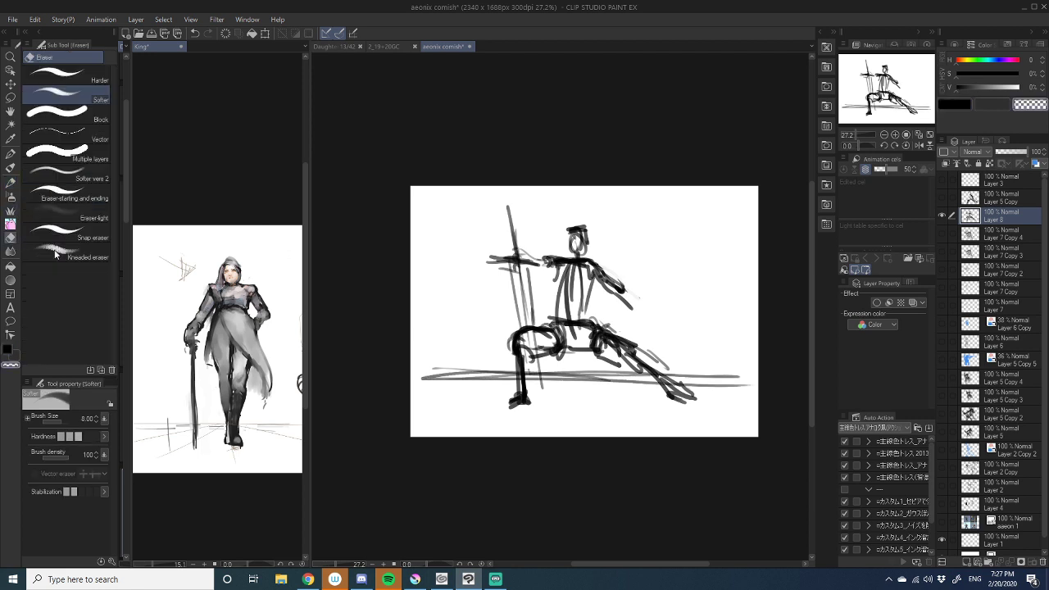
mouse_move(618, 314)
left_mouse_down()
mouse_move(658, 351)
mouse_move(641, 350)
mouse_move(670, 370)
mouse_move(693, 411)
mouse_move(612, 352)
mouse_move(629, 300)
left_mouse_up()
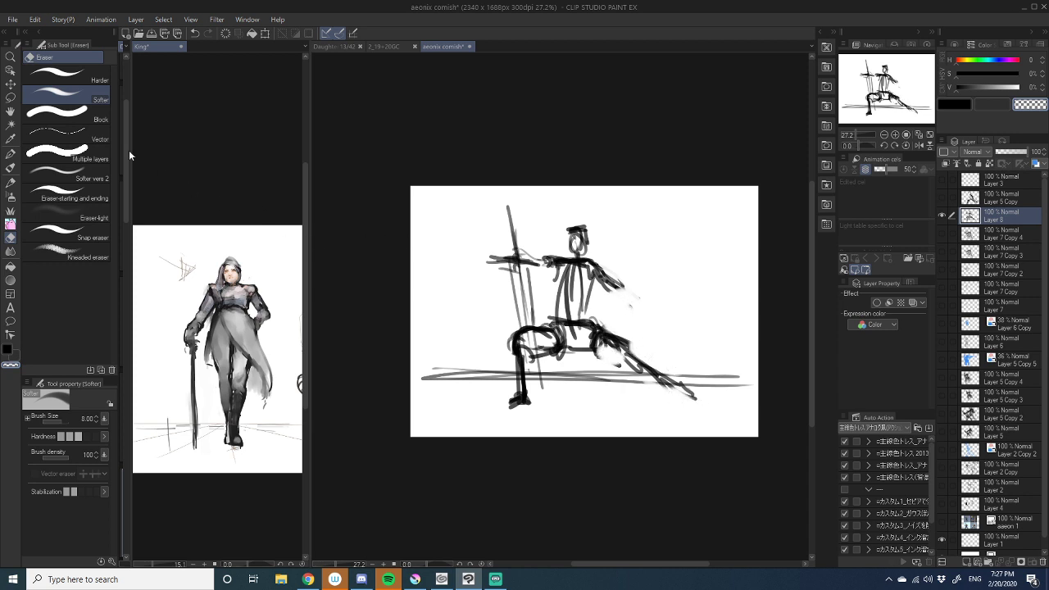
left_click(11, 181)
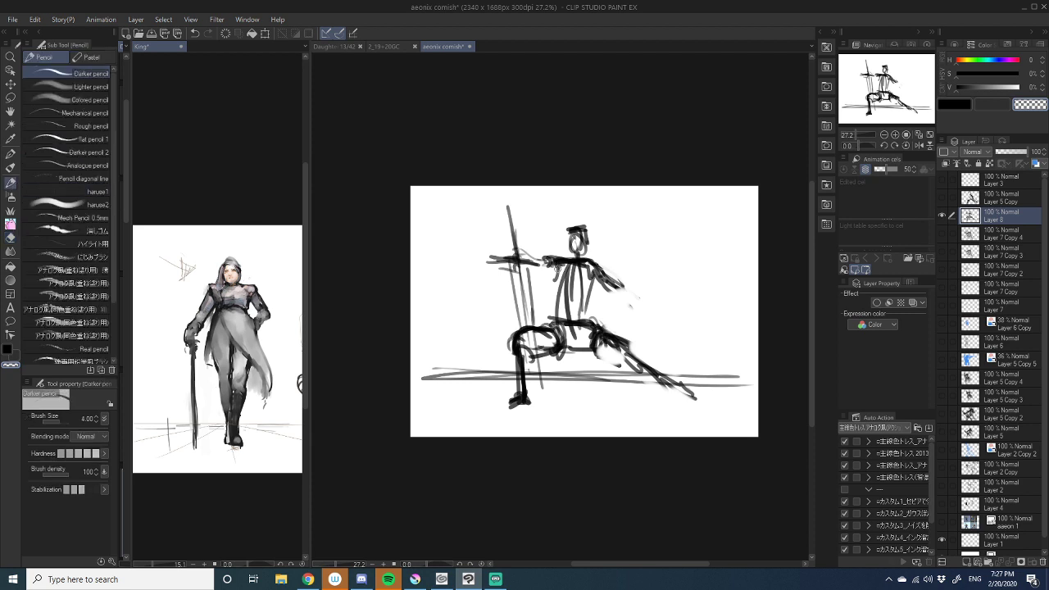
- Draw the torso sides, chest lines and shoulders, and outline the head and the raised arm's fist
key("c")
left_click_drag(558, 266, 556, 305)
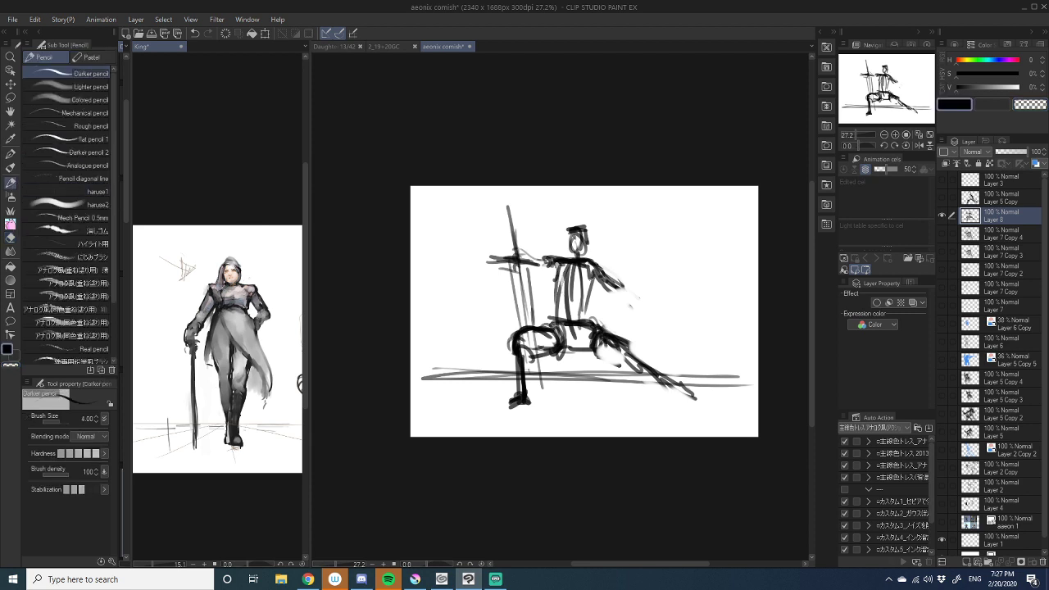
left_click_drag(594, 271, 595, 322)
mouse_move(562, 292)
left_mouse_down()
mouse_move(594, 300)
mouse_move(579, 311)
left_mouse_up()
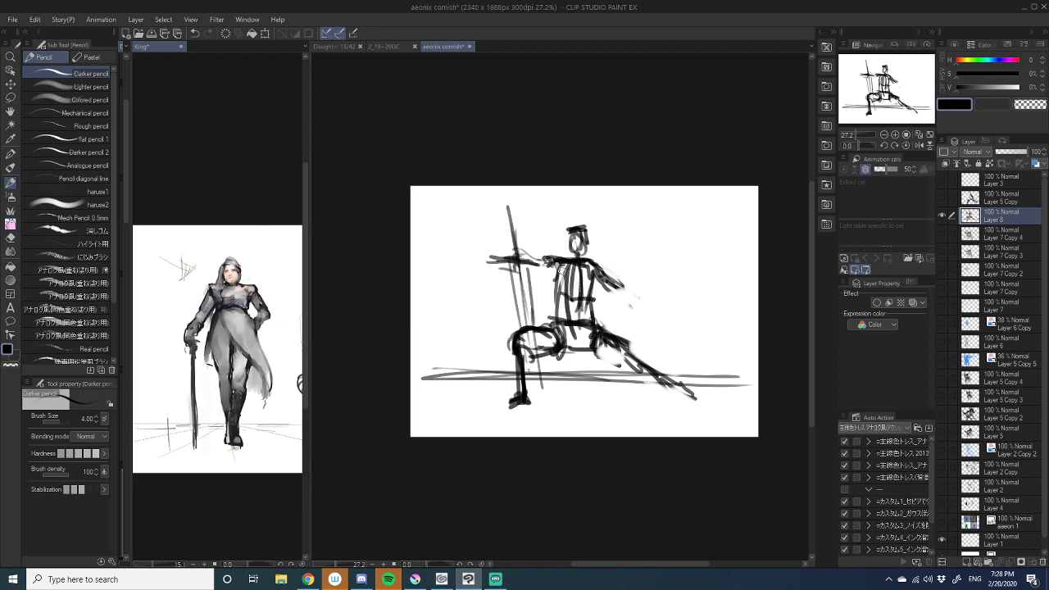
mouse_move(552, 268)
left_mouse_down()
mouse_move(592, 298)
mouse_move(586, 281)
mouse_move(602, 286)
mouse_move(618, 287)
left_mouse_up()
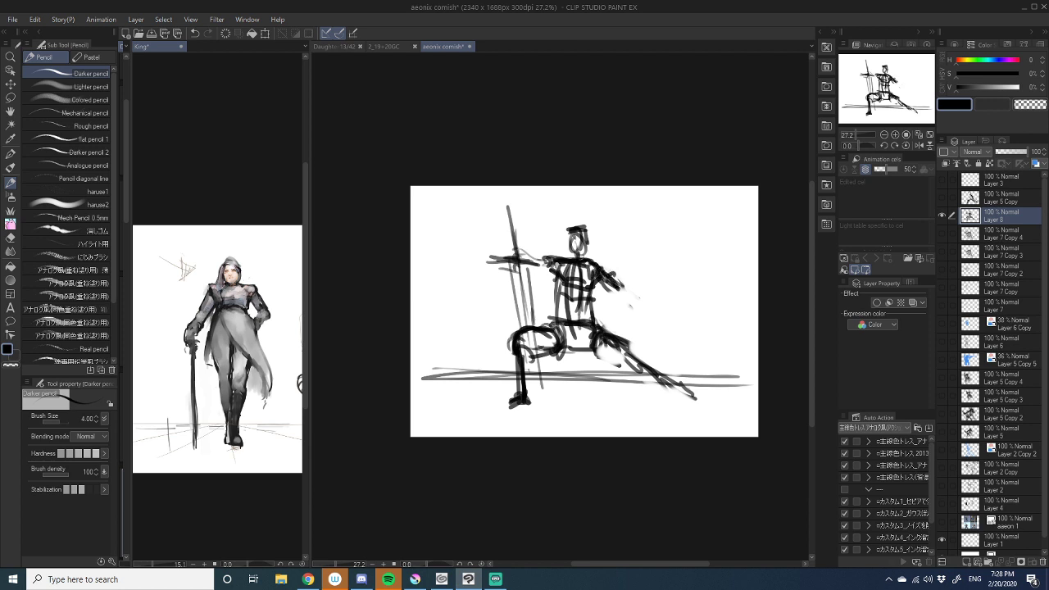
mouse_move(573, 248)
left_mouse_down()
mouse_move(570, 227)
mouse_move(591, 225)
mouse_move(590, 254)
mouse_move(608, 285)
left_mouse_up()
mouse_move(547, 261)
left_mouse_down()
mouse_move(554, 267)
mouse_move(532, 246)
mouse_move(526, 261)
left_mouse_up()
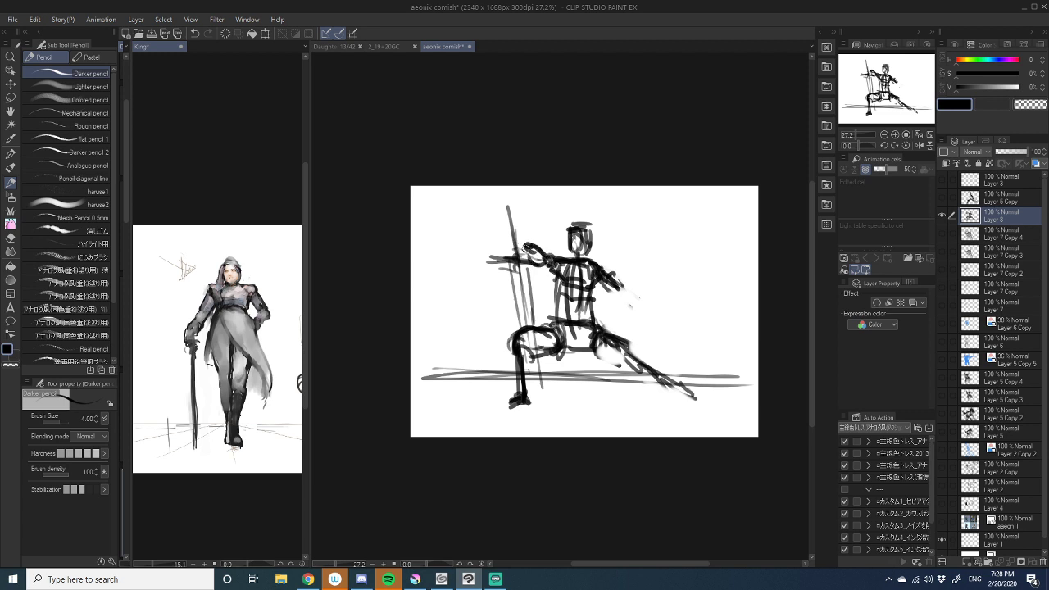
- Draw a thick sword line from above the raised fist down past the bent knee to the foot
mouse_move(529, 262)
left_mouse_down()
mouse_move(561, 264)
mouse_move(521, 247)
mouse_move(522, 259)
left_mouse_up()
left_click_drag(515, 221, 521, 240)
left_click_drag(510, 197, 547, 395)
left_click_drag(516, 218, 549, 398)
left_click_drag(524, 274, 551, 406)
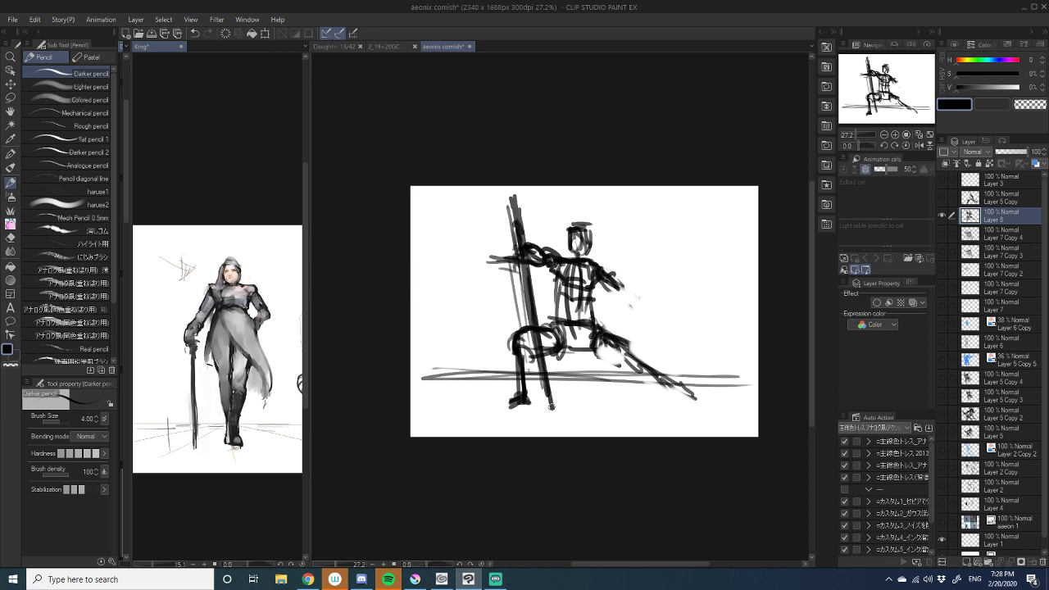
left_click_drag(514, 195, 549, 416)
left_click_drag(528, 307, 537, 365)
mouse_move(506, 252)
left_mouse_down()
mouse_move(539, 251)
mouse_move(530, 229)
mouse_move(518, 249)
left_mouse_up()
- Thicken the raised arm, torso, pelvis and both legs, and add the bent leg's foot
mouse_move(524, 229)
left_mouse_down()
mouse_move(539, 256)
mouse_move(595, 258)
mouse_move(554, 282)
mouse_move(591, 300)
mouse_move(588, 328)
left_mouse_up()
mouse_move(555, 295)
left_mouse_down()
mouse_move(598, 351)
mouse_move(598, 340)
mouse_move(641, 345)
mouse_move(605, 346)
mouse_move(637, 357)
mouse_move(648, 345)
mouse_move(667, 351)
mouse_move(701, 399)
left_mouse_up()
mouse_move(519, 342)
left_mouse_down()
mouse_move(533, 383)
mouse_move(519, 378)
mouse_move(537, 404)
mouse_move(508, 412)
left_mouse_up()
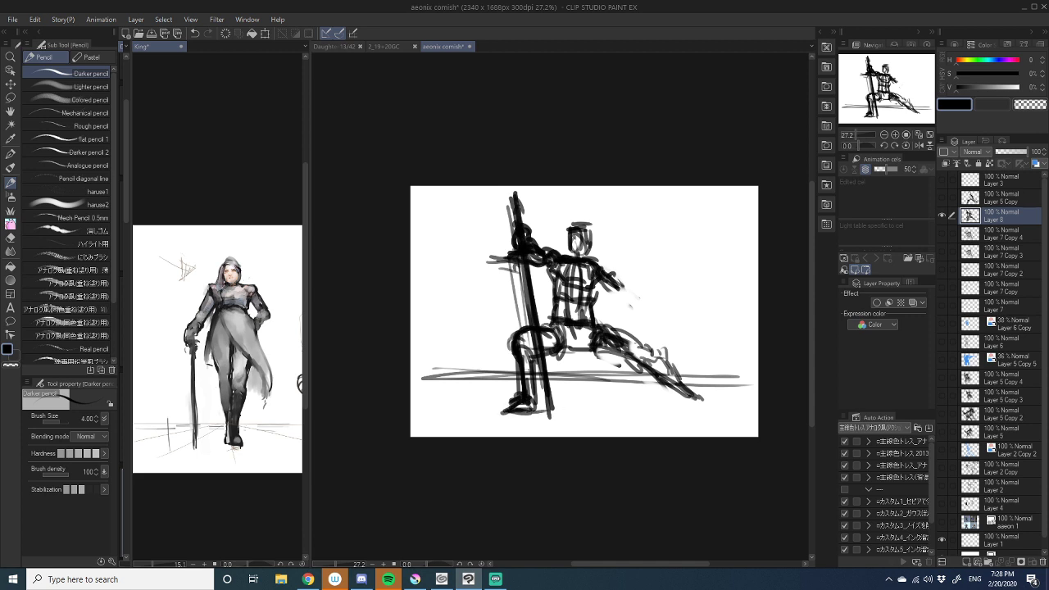
left_click_drag(546, 357, 600, 352)
mouse_move(588, 325)
left_mouse_down()
mouse_move(555, 312)
mouse_move(594, 321)
mouse_move(611, 313)
mouse_move(635, 357)
left_mouse_up()
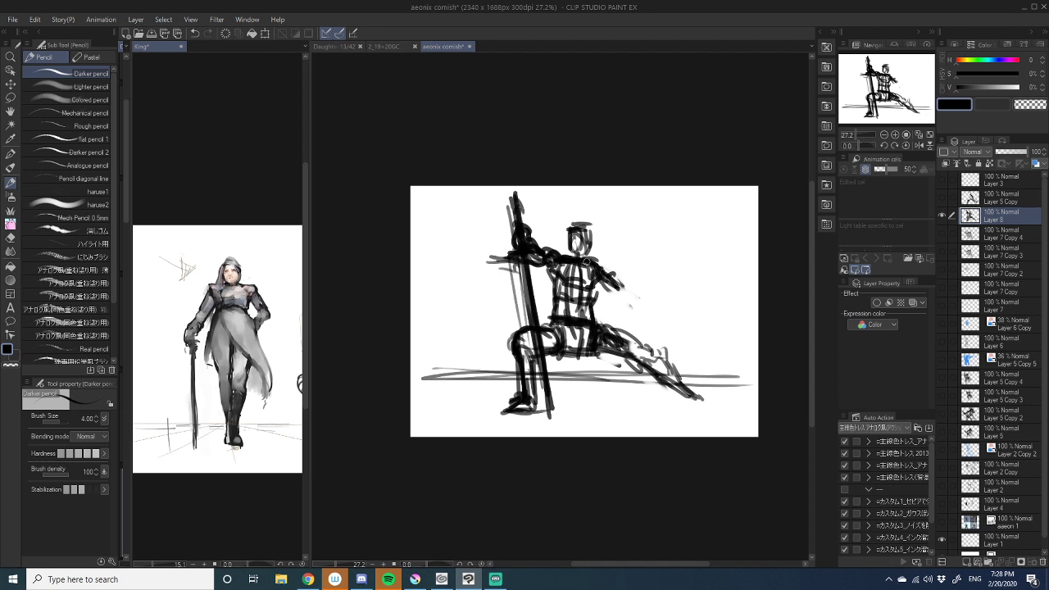
- Erase the lines inside the chest with transparent color, then redraw the torso contours and the lowered forearm and hand
key("c")
mouse_move(589, 266)
left_mouse_down()
mouse_move(587, 280)
mouse_move(570, 275)
mouse_move(595, 298)
left_mouse_up()
key("c")
left_click_drag(590, 262, 596, 300)
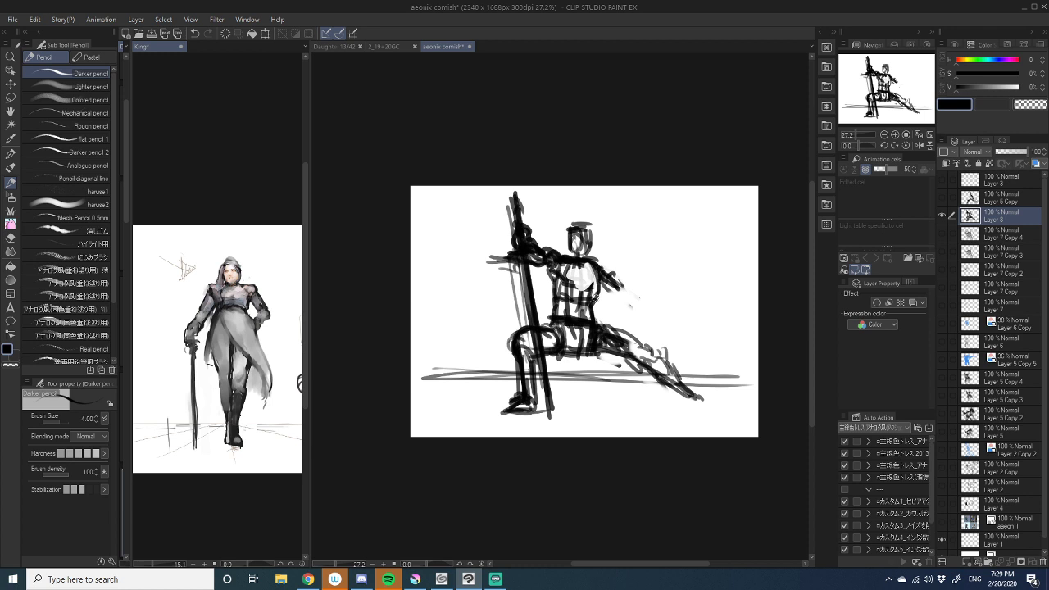
mouse_move(576, 263)
left_mouse_down()
mouse_move(587, 293)
mouse_move(565, 324)
left_mouse_up()
mouse_move(562, 288)
left_mouse_down()
mouse_move(592, 317)
mouse_move(596, 300)
mouse_move(588, 334)
left_mouse_up()
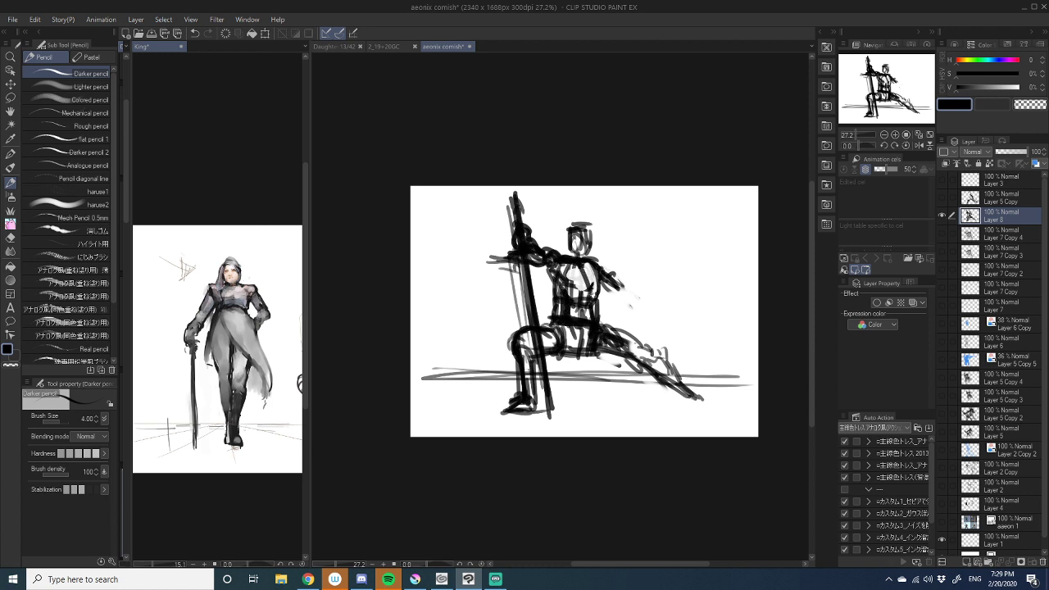
left_click_drag(590, 278, 583, 334)
left_click_drag(603, 281, 623, 323)
key("h")
key("c")
key("h")
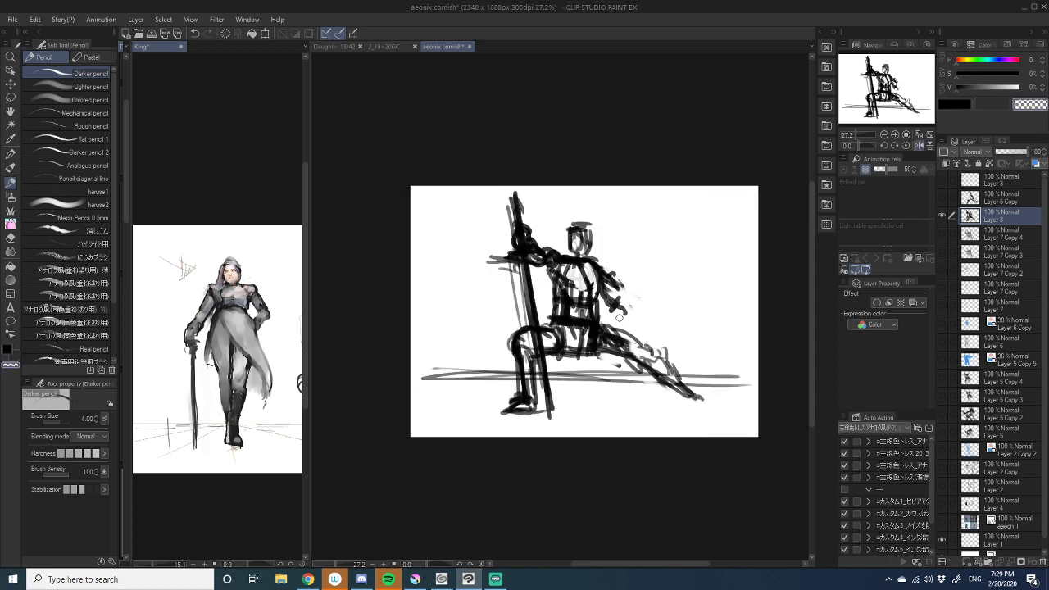
- Scale the whole figure sketch on Layer 8 down to 60%
key("ctrl+t")
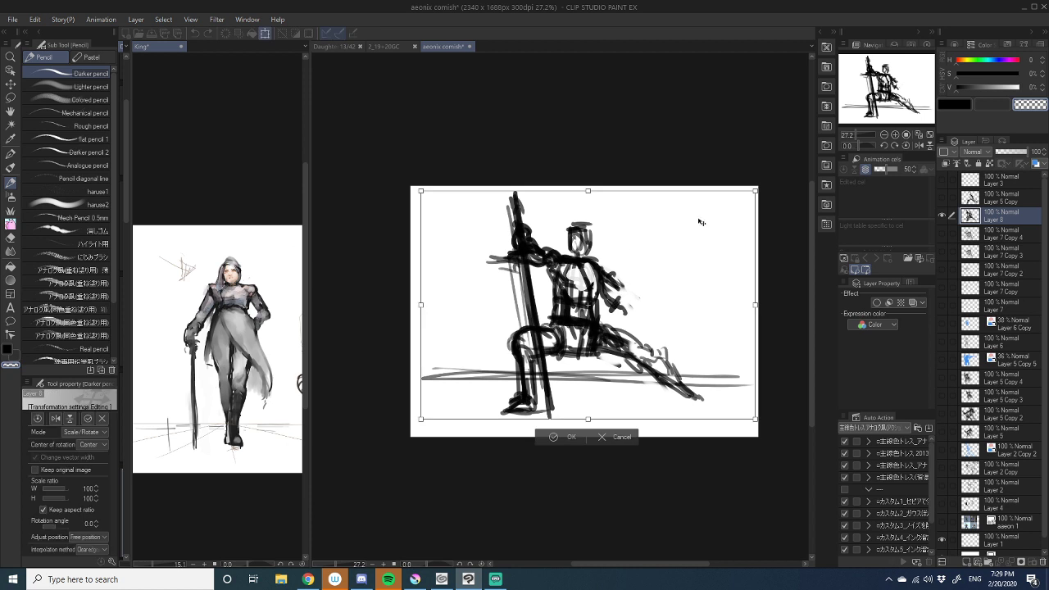
mouse_move(755, 191)
left_mouse_down()
mouse_move(704, 271)
mouse_move(647, 260)
mouse_move(679, 234)
mouse_move(657, 241)
left_mouse_up()
left_click_drag(621, 290, 641, 276)
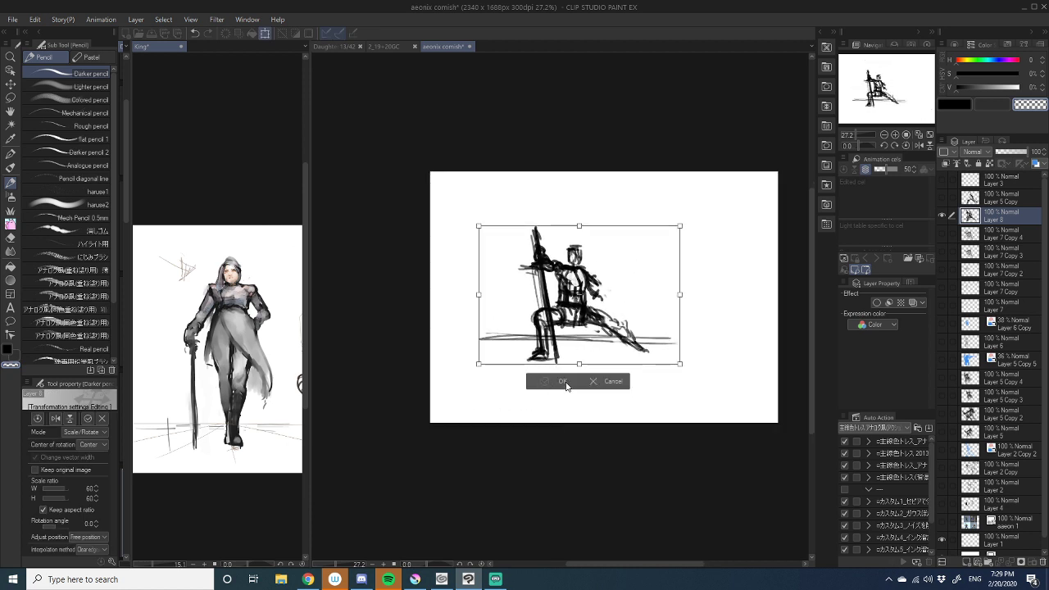
left_click(567, 382)
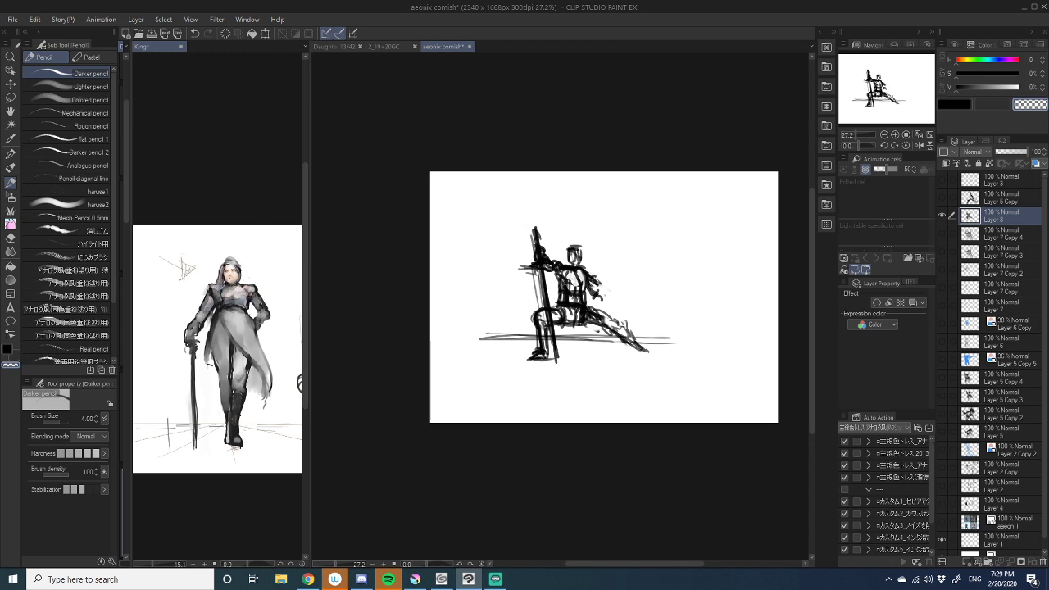
- Erase the extended leg's lower part, and redraw it with a bent knee and a planted foot
key("alt+Tab")
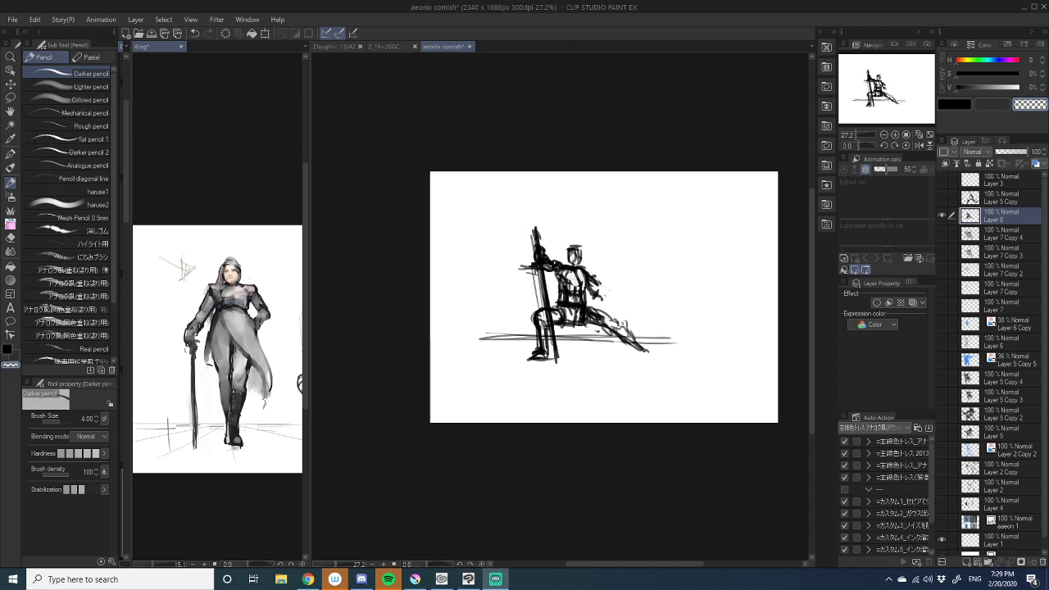
left_click(894, 135)
left_click_drag(645, 358, 573, 333)
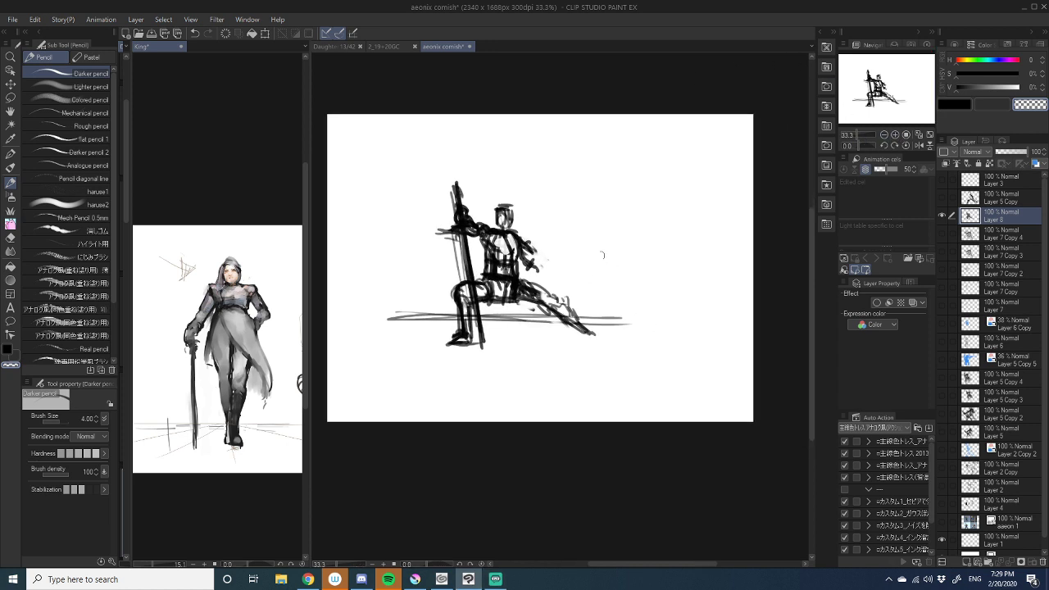
left_click_drag(529, 281, 576, 325)
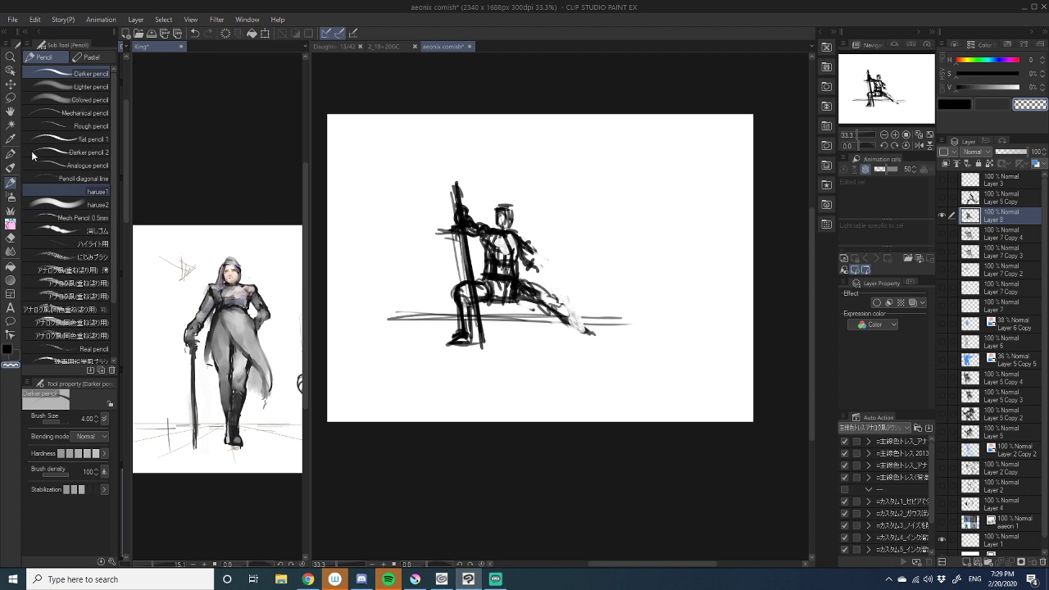
key("c")
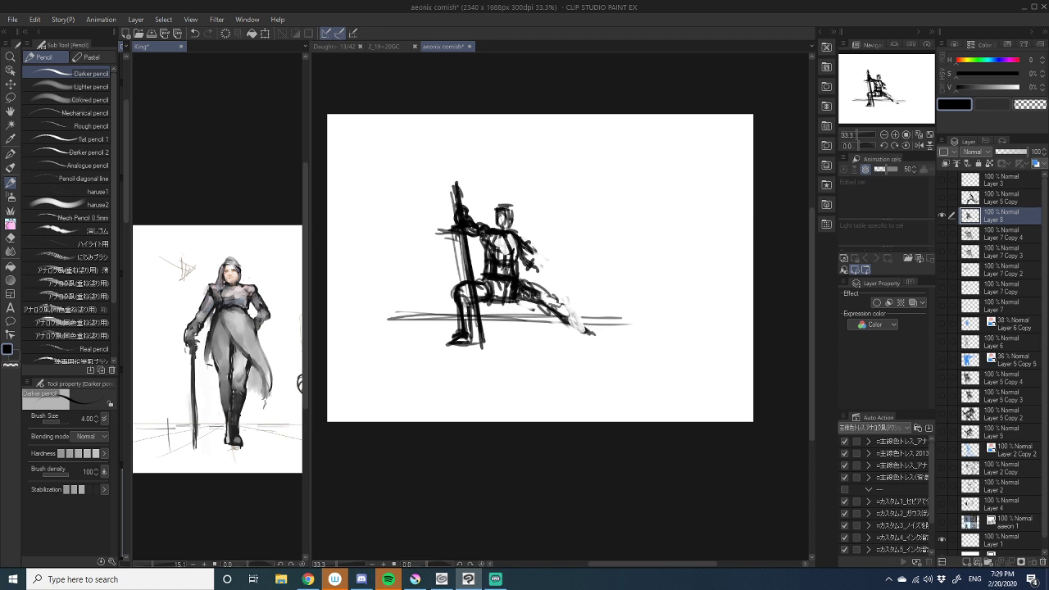
mouse_move(515, 301)
left_mouse_down()
mouse_move(542, 307)
mouse_move(553, 326)
mouse_move(562, 304)
mouse_move(569, 333)
mouse_move(557, 341)
mouse_move(569, 331)
mouse_move(581, 339)
left_mouse_up()
mouse_move(540, 306)
left_mouse_down()
mouse_move(471, 304)
mouse_move(479, 278)
mouse_move(452, 285)
mouse_move(461, 331)
left_mouse_up()
mouse_move(529, 247)
left_mouse_down()
mouse_move(517, 261)
mouse_move(529, 267)
mouse_move(533, 253)
left_mouse_up()
- Erase the leftover old leg strokes beyond the new shin, and darken the extended thigh and pelvis
key("c")
key("c")
key("c")
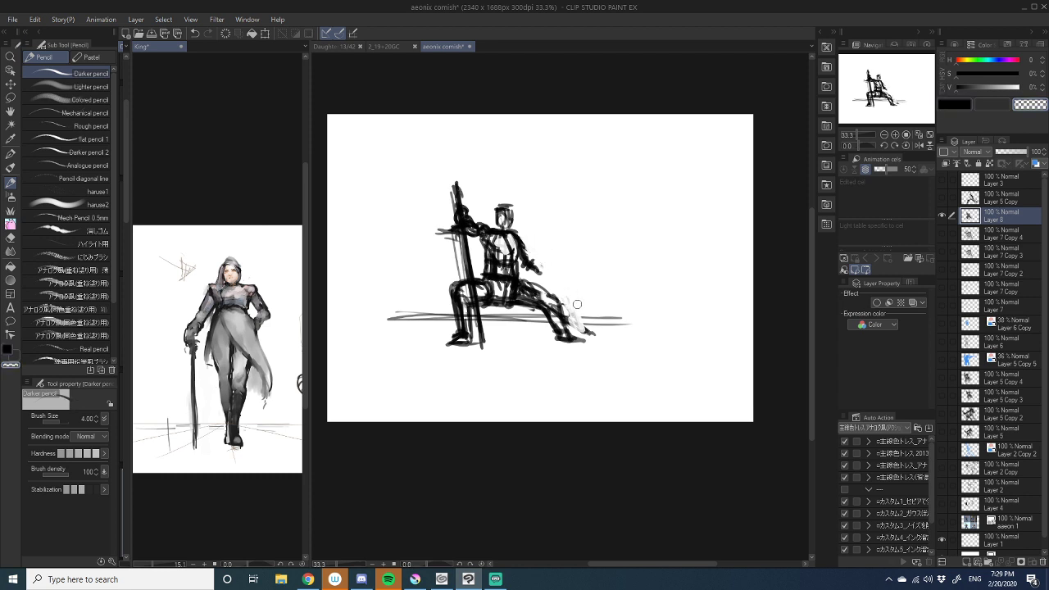
mouse_move(576, 304)
left_mouse_down()
mouse_move(582, 329)
mouse_move(584, 316)
left_mouse_up()
key("c")
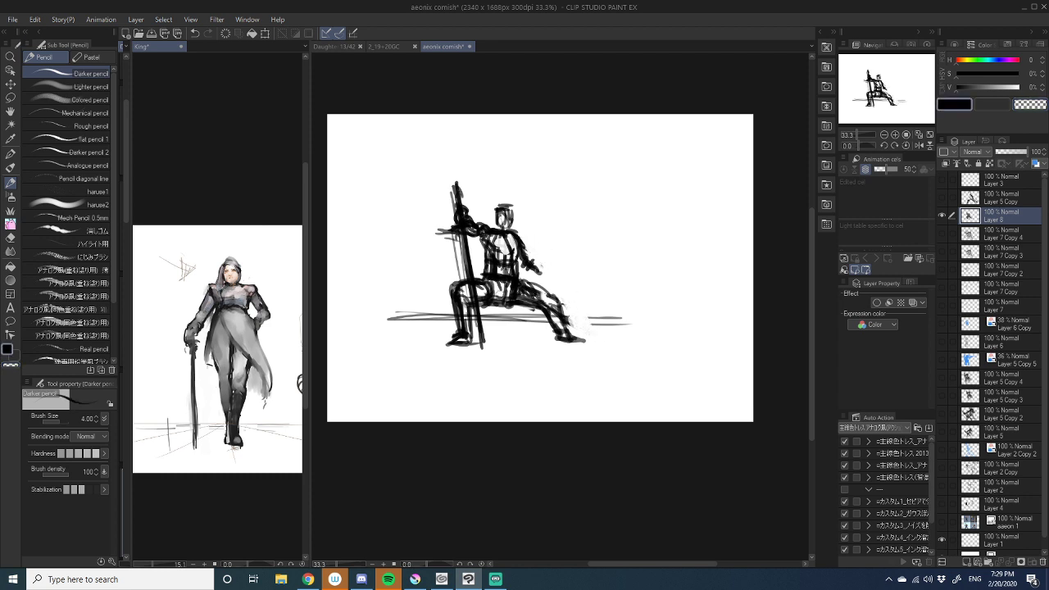
key("c")
key("c")
mouse_move(510, 285)
left_mouse_down()
mouse_move(510, 300)
mouse_move(555, 308)
left_mouse_up()
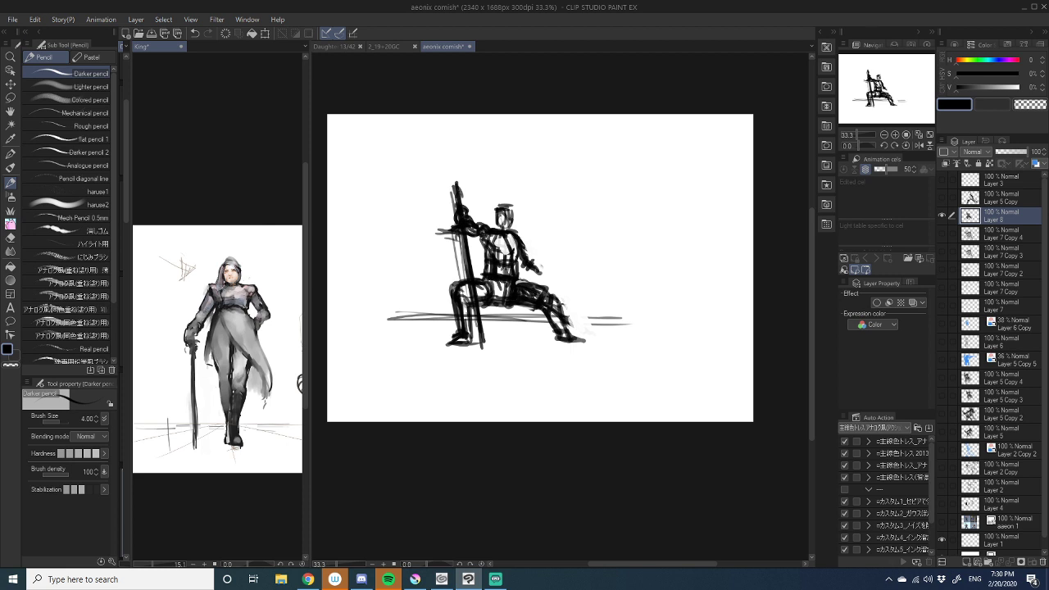
left_click_drag(473, 284, 512, 282)
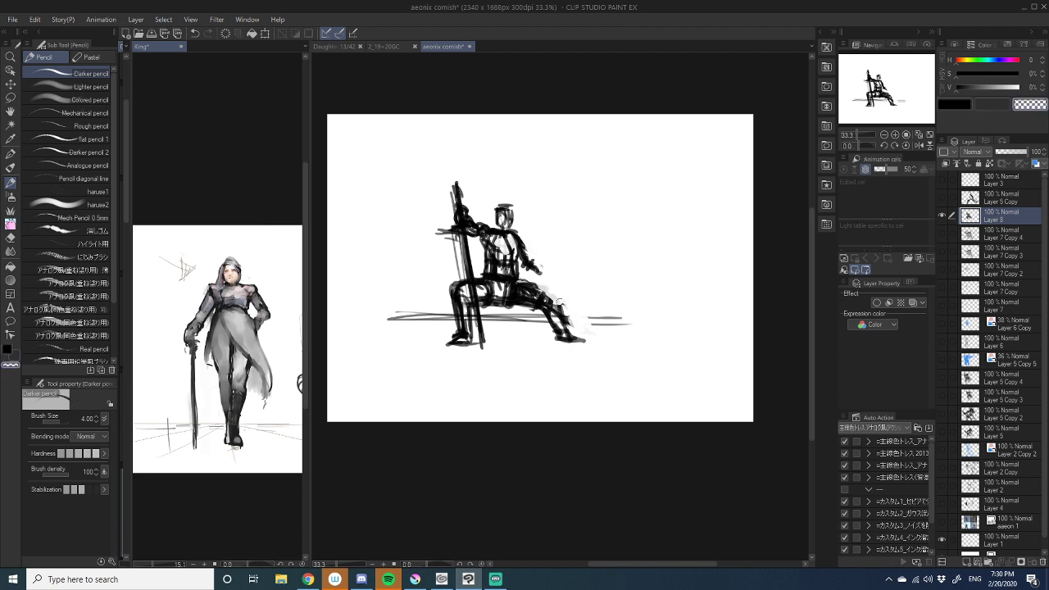
- Check the pose in a mirrored view, and thicken the extended leg's knee, shin and foot
key("h")
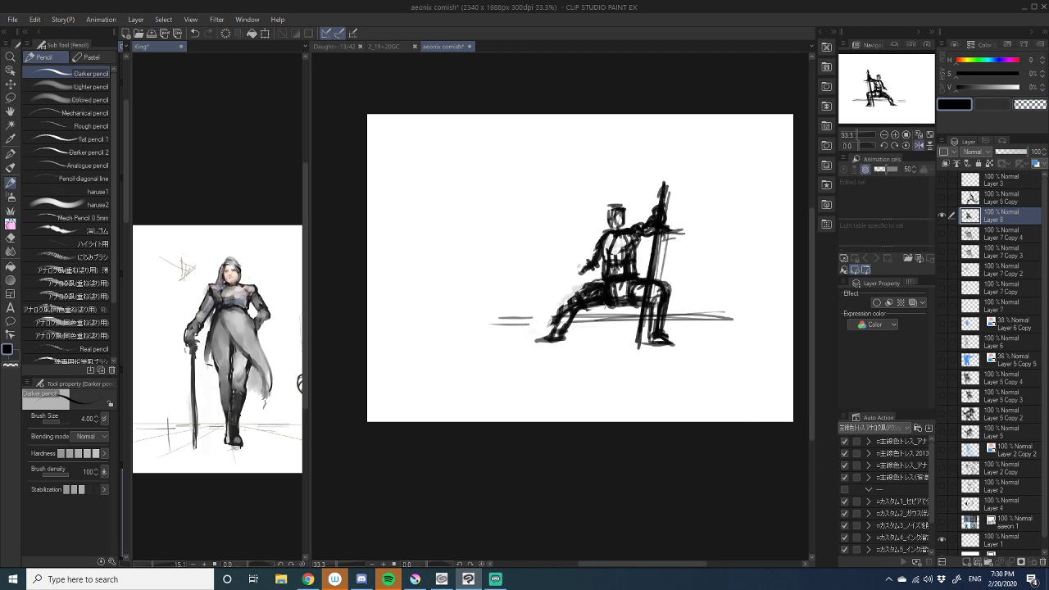
left_click_drag(593, 292, 562, 308)
mouse_move(578, 313)
left_mouse_down()
mouse_move(587, 326)
mouse_move(574, 318)
mouse_move(583, 309)
left_mouse_up()
key("c")
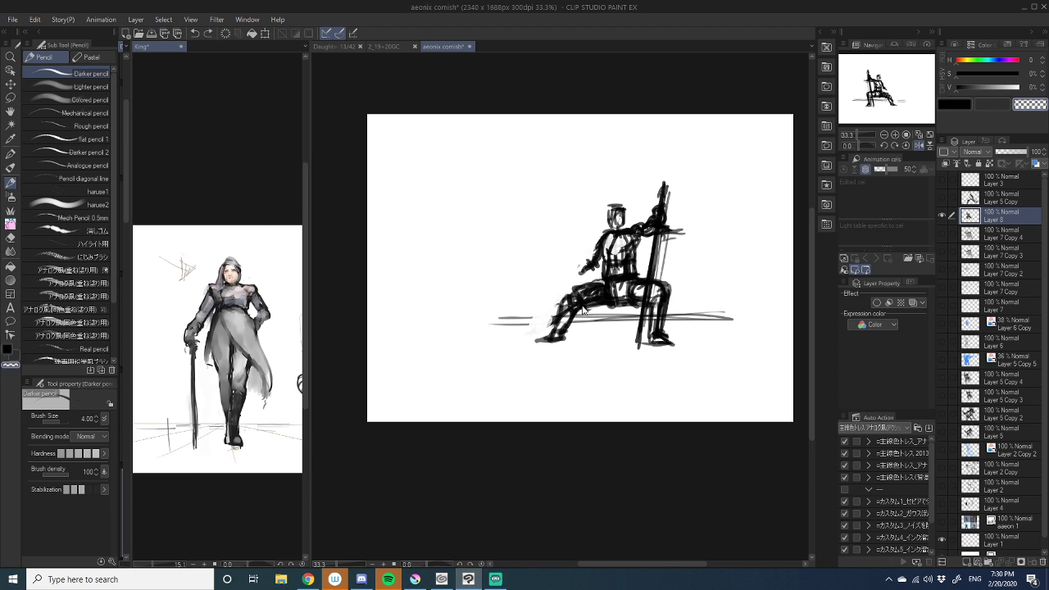
key("h")
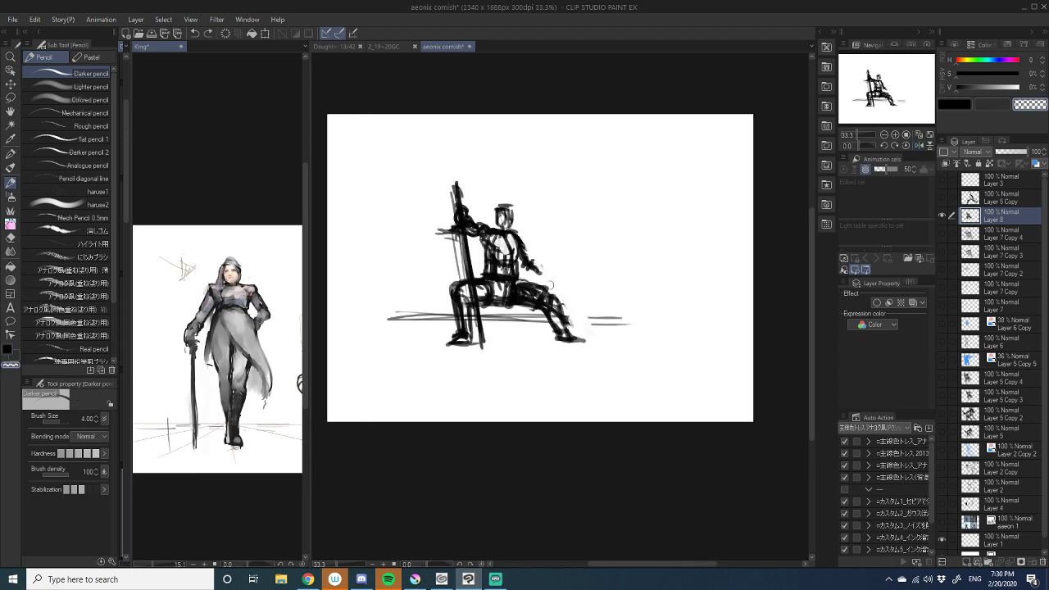
key("c")
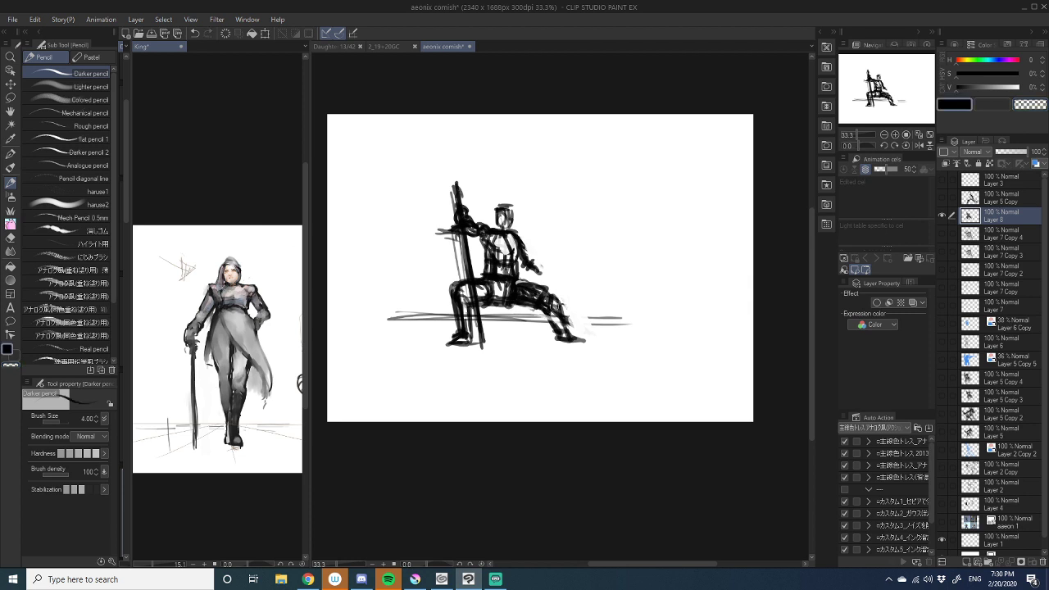
mouse_move(554, 309)
left_mouse_down()
mouse_move(559, 300)
mouse_move(569, 330)
mouse_move(593, 346)
left_mouse_up()
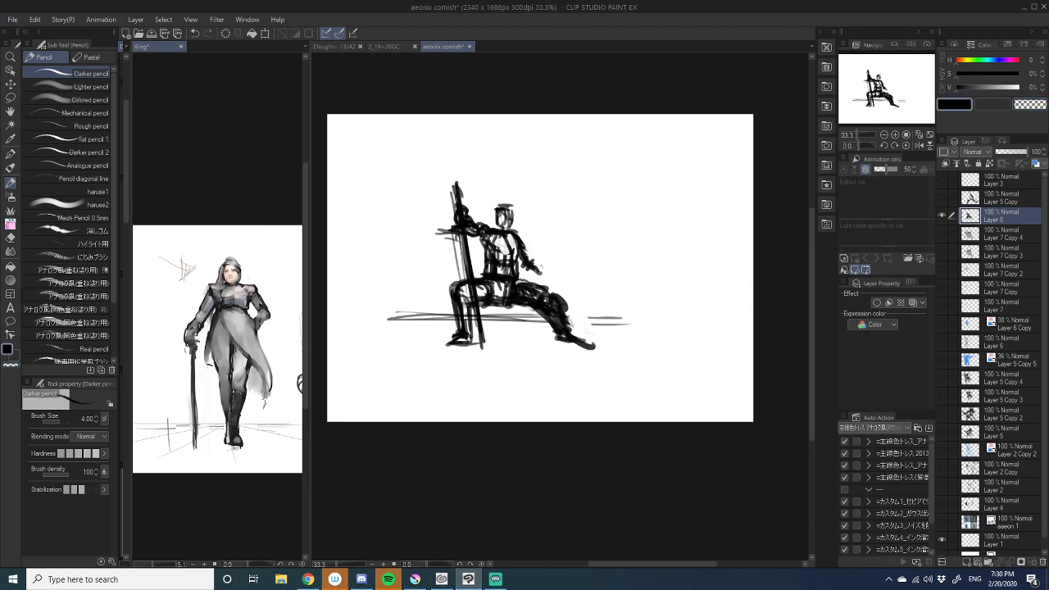
- Lasso the upper body and hips, move them slightly upward, and deselect
left_click(10, 97)
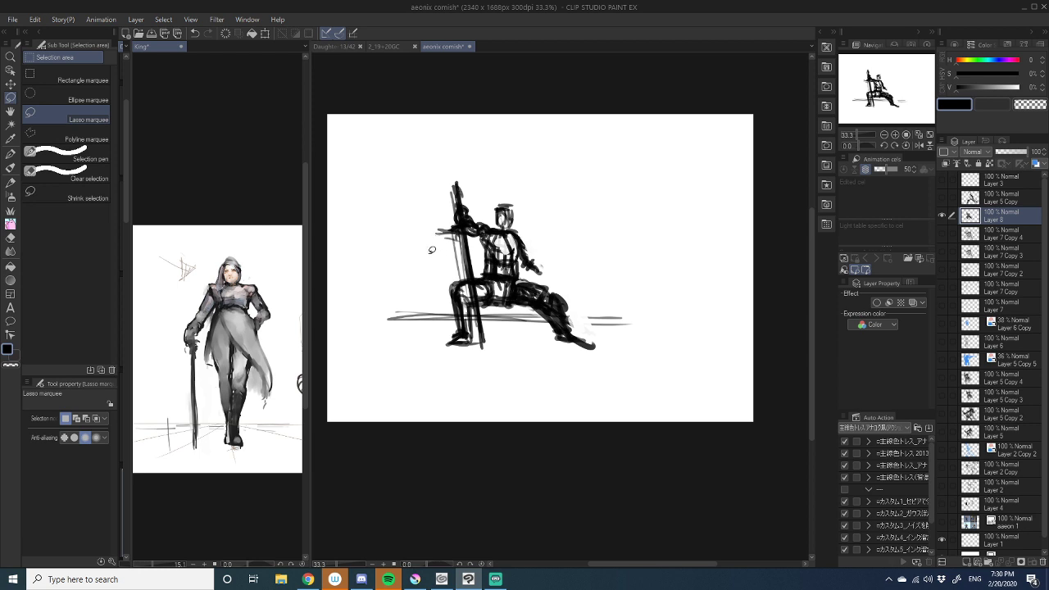
mouse_move(431, 254)
left_mouse_down()
mouse_move(573, 258)
mouse_move(528, 305)
mouse_move(498, 308)
mouse_move(484, 274)
mouse_move(432, 250)
left_mouse_up()
key("ctrl+t")
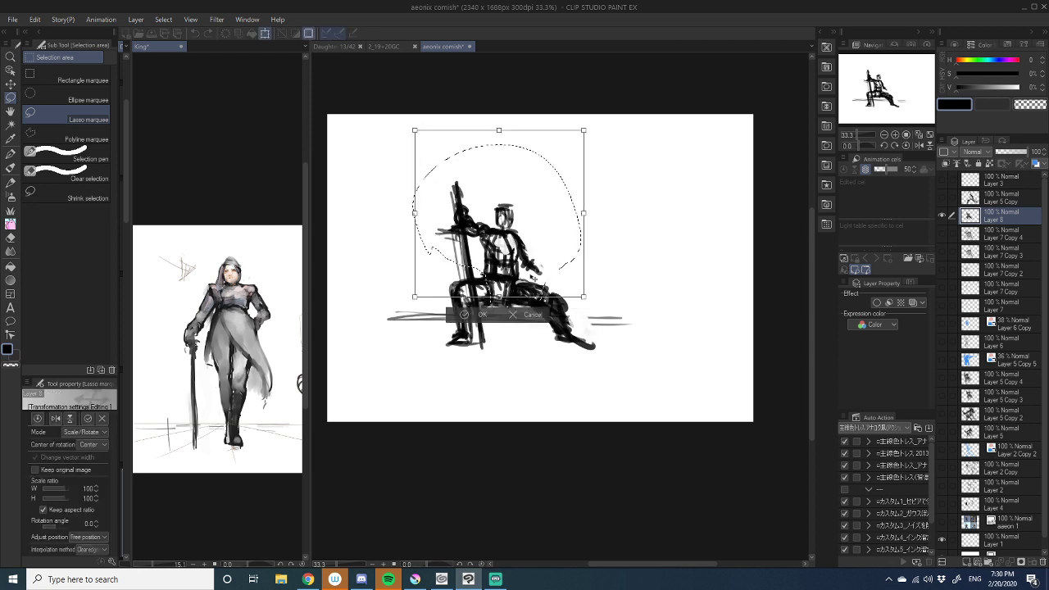
left_click_drag(530, 295, 532, 270)
left_click(487, 313)
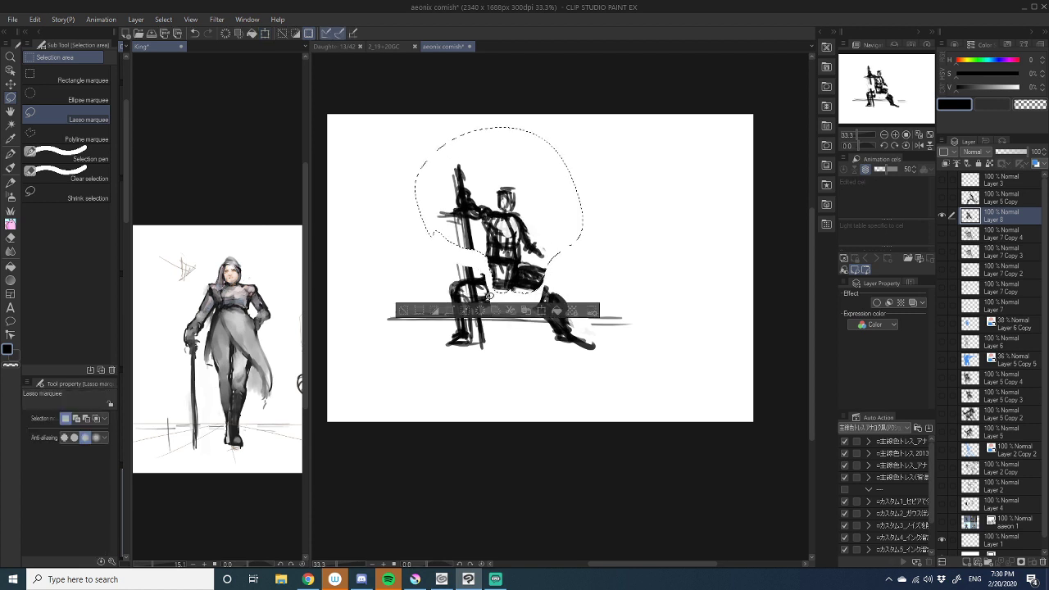
key("ctrl+d")
- Reconnect the raised hips to both legs with new thigh strokes, erasing the old thigh lines with transparent color
left_click(10, 181)
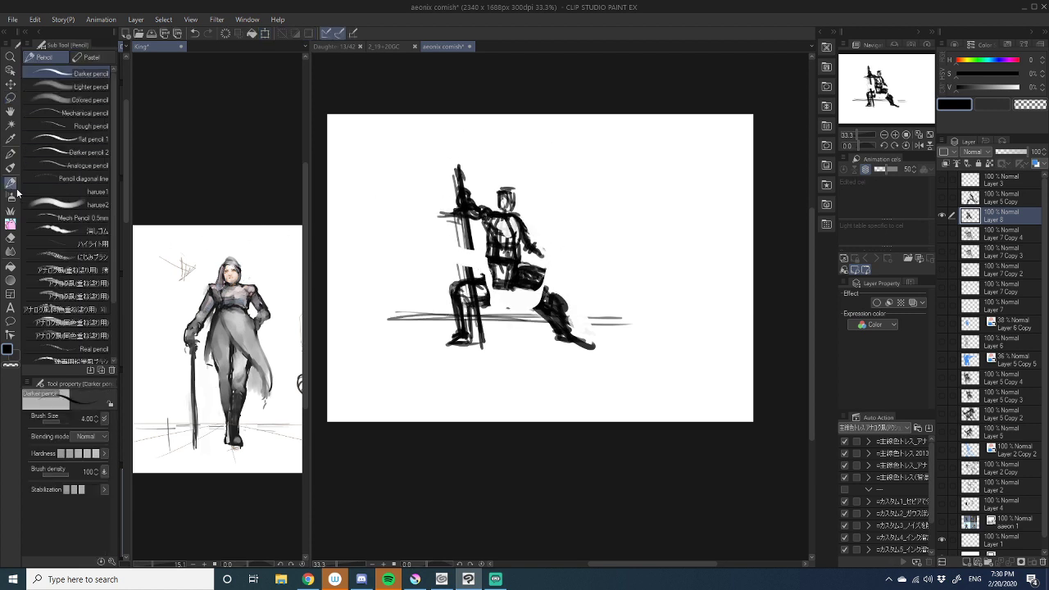
mouse_move(461, 283)
left_mouse_down()
mouse_move(484, 265)
mouse_move(494, 281)
mouse_move(455, 293)
mouse_move(506, 291)
left_mouse_up()
left_click_drag(527, 286, 564, 301)
key("c")
mouse_move(534, 265)
left_mouse_down()
mouse_move(529, 302)
mouse_move(547, 292)
mouse_move(564, 336)
left_mouse_up()
key("c")
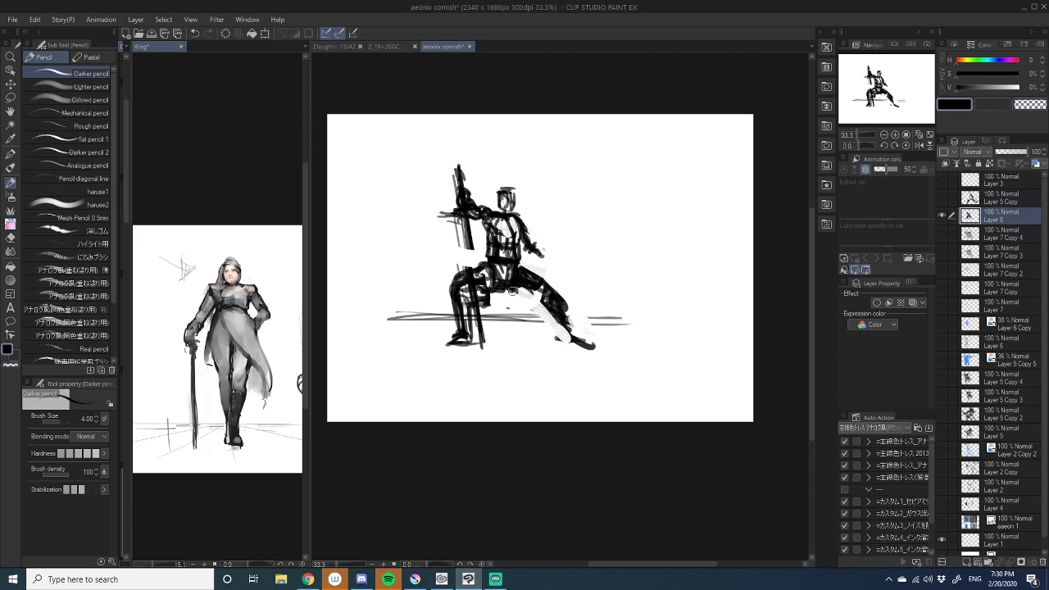
mouse_move(510, 287)
left_mouse_down()
mouse_move(541, 308)
mouse_move(553, 287)
mouse_move(554, 312)
mouse_move(549, 300)
mouse_move(570, 321)
left_mouse_up()
- Draw a hood around the head, darken the torso, and add a calf contour to the extended leg
key("c")
key("c")
mouse_move(504, 193)
left_mouse_down()
mouse_move(519, 202)
mouse_move(496, 200)
mouse_move(498, 184)
left_mouse_up()
left_click_drag(502, 185, 517, 190)
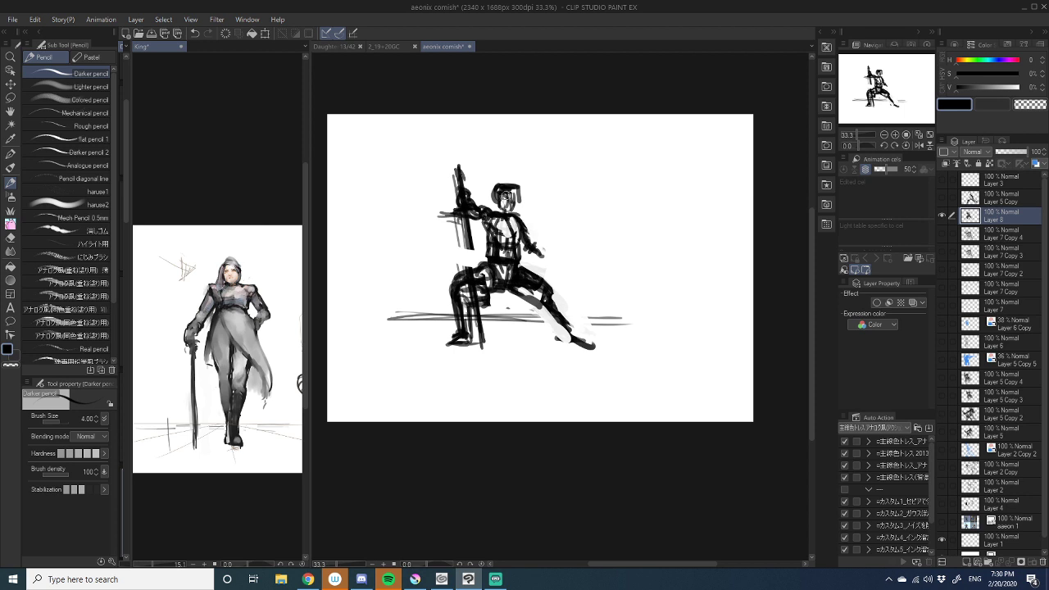
mouse_move(522, 190)
left_mouse_down()
mouse_move(519, 208)
mouse_move(503, 206)
mouse_move(516, 226)
mouse_move(483, 225)
mouse_move(498, 221)
mouse_move(492, 240)
mouse_move(521, 248)
mouse_move(519, 262)
mouse_move(487, 259)
mouse_move(517, 264)
left_mouse_up()
mouse_move(518, 294)
left_mouse_down()
mouse_move(562, 301)
mouse_move(575, 339)
left_mouse_up()
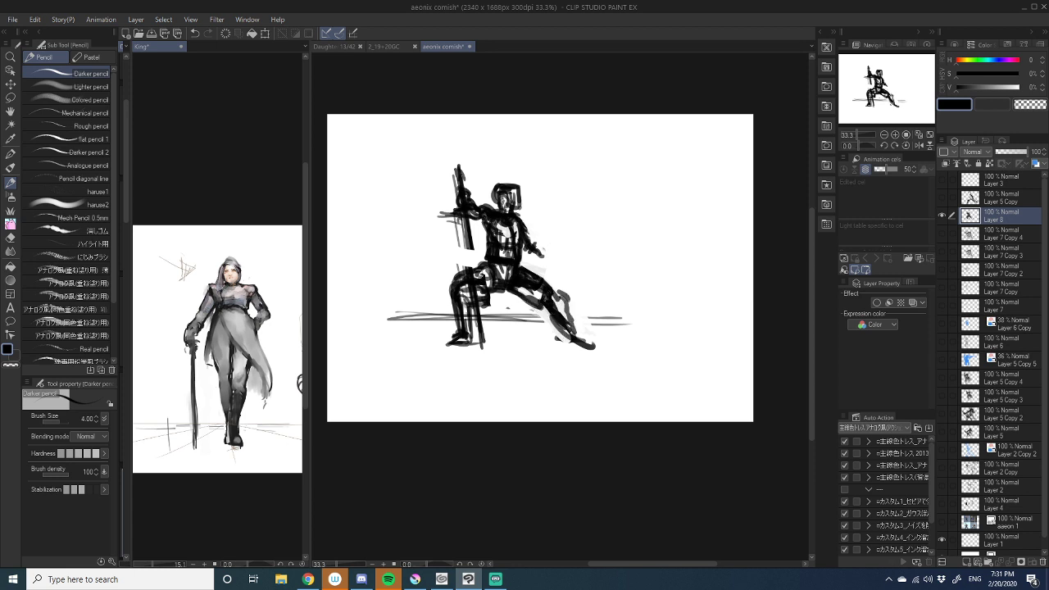
- Fill in the bent leg, erase stray strokes around the legs, and tidy the lowered arm
mouse_move(469, 275)
left_mouse_down()
mouse_move(491, 262)
mouse_move(495, 286)
mouse_move(477, 289)
mouse_move(445, 271)
mouse_move(470, 340)
left_mouse_up()
key("c")
mouse_move(480, 303)
left_mouse_down()
mouse_move(506, 297)
mouse_move(535, 308)
mouse_move(575, 342)
left_mouse_up()
left_click_drag(564, 301, 566, 295)
mouse_move(531, 235)
left_mouse_down()
mouse_move(528, 247)
mouse_move(542, 254)
mouse_move(504, 240)
mouse_move(526, 238)
mouse_move(543, 262)
left_mouse_up()
- Draw the sword's grip and horizontal crossguard above the raised arm
key("c")
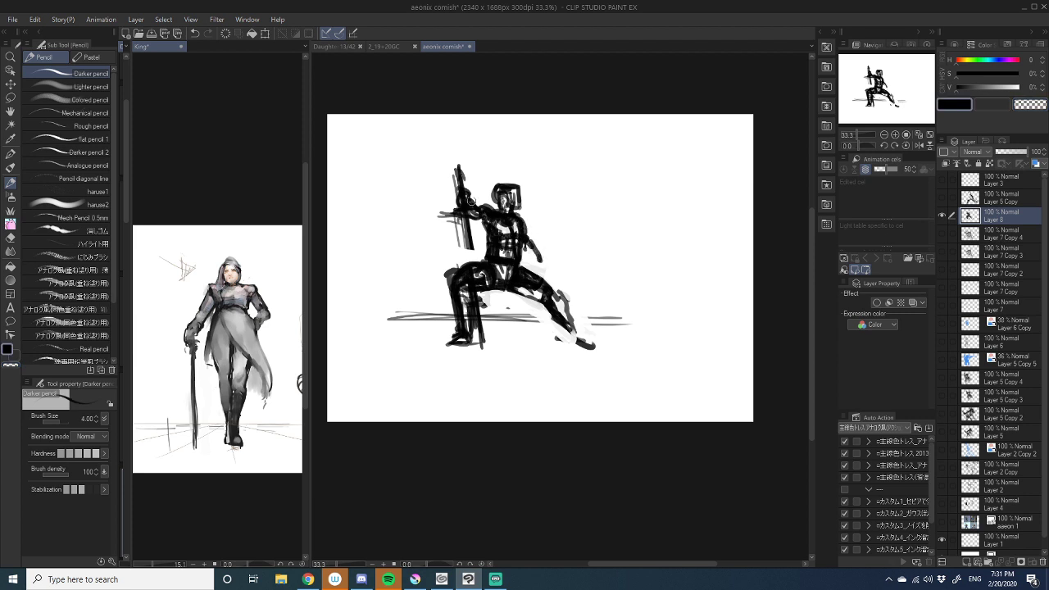
mouse_move(459, 182)
left_mouse_down()
mouse_move(456, 136)
mouse_move(459, 181)
mouse_move(464, 173)
mouse_move(452, 188)
mouse_move(438, 181)
mouse_move(493, 176)
left_mouse_up()
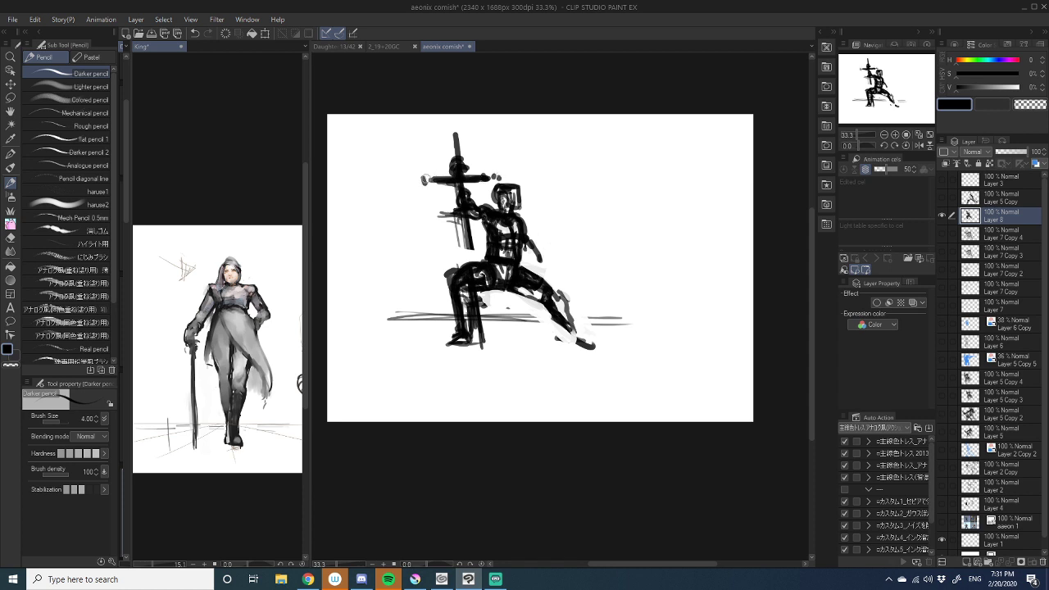
- Draw the sword's long vertical blade lines below the crossguard, extending down past the bent leg
mouse_move(426, 179)
left_mouse_down()
mouse_move(485, 189)
mouse_move(481, 208)
mouse_move(457, 192)
mouse_move(464, 259)
left_mouse_up()
left_click_drag(446, 193, 458, 267)
left_click_drag(479, 213, 495, 342)
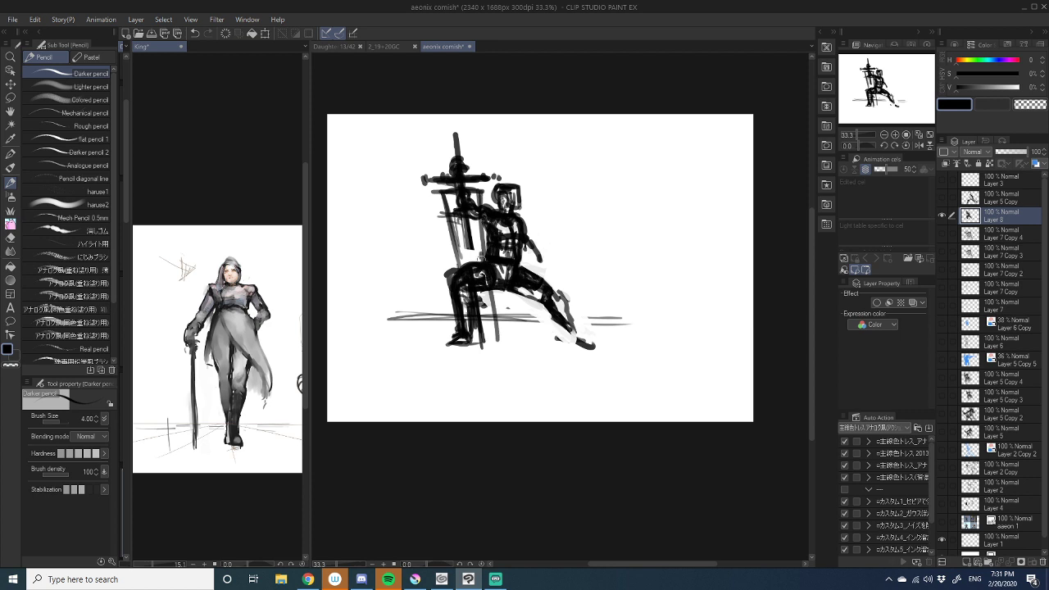
left_click_drag(482, 271, 493, 357)
left_click_drag(466, 288, 478, 338)
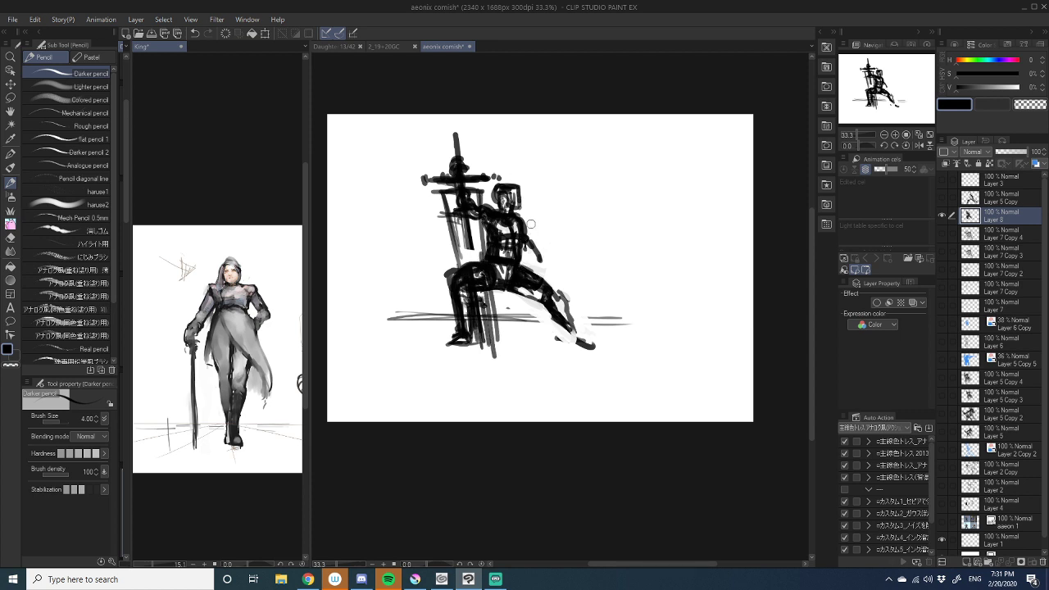
- Extend the lowered arm's hand outward, draw a ground line under the legs, and trim stray strokes with transparent color
mouse_move(530, 223)
left_mouse_down()
mouse_move(522, 228)
mouse_move(557, 241)
left_mouse_up()
left_click_drag(454, 336, 580, 327)
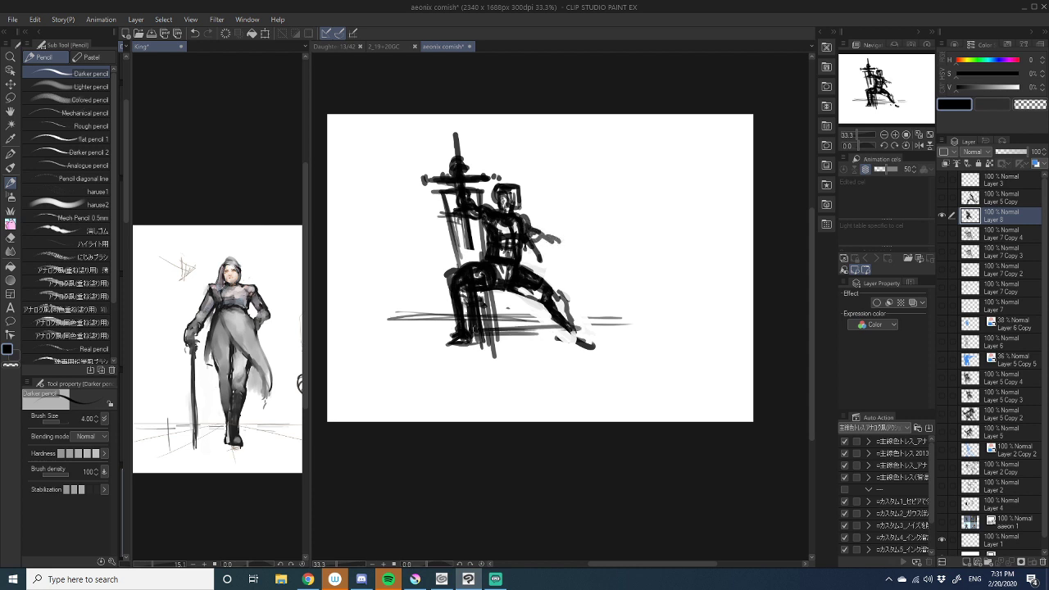
key("c")
mouse_move(485, 330)
left_mouse_down()
mouse_move(606, 326)
mouse_move(559, 326)
left_mouse_up()
mouse_move(530, 283)
left_mouse_down()
mouse_move(501, 290)
mouse_move(545, 296)
left_mouse_up()
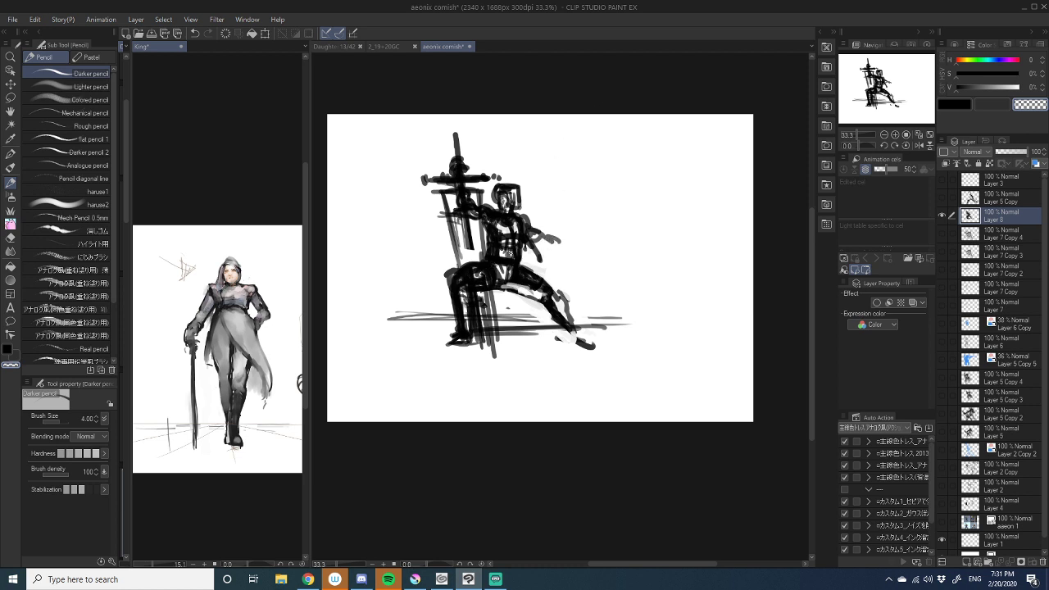
- Blend the torso and leg strokes into soft grey tones using the Soothing watercolor brush at size 12
left_click(10, 251)
key("]")
key("]")
key("]")
key("]")
key("]")
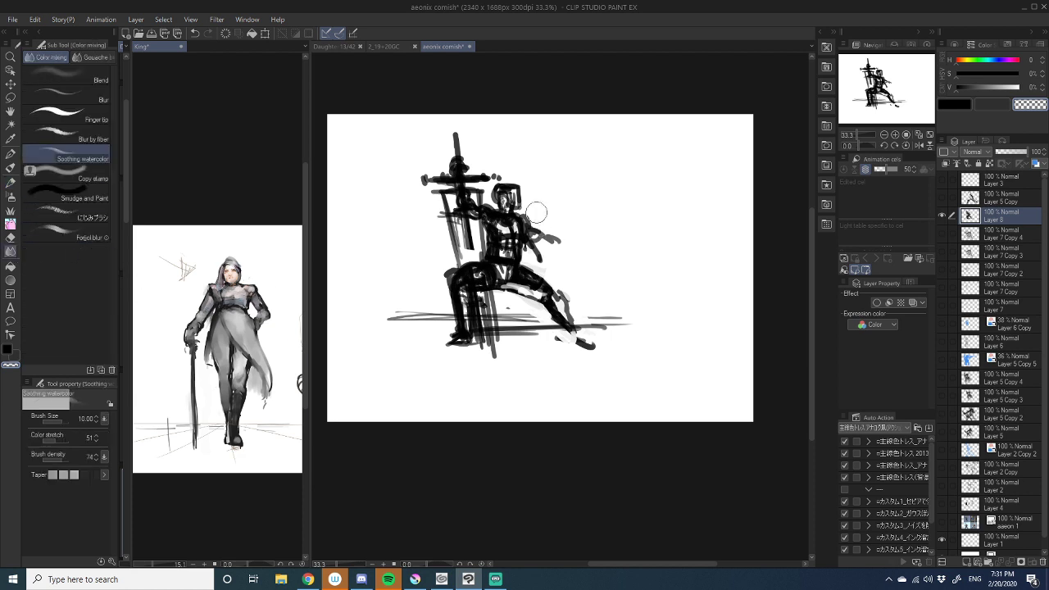
mouse_move(499, 225)
left_mouse_down()
mouse_move(495, 217)
mouse_move(501, 238)
mouse_move(507, 192)
mouse_move(506, 270)
mouse_move(496, 250)
mouse_move(541, 288)
mouse_move(449, 272)
left_mouse_up()
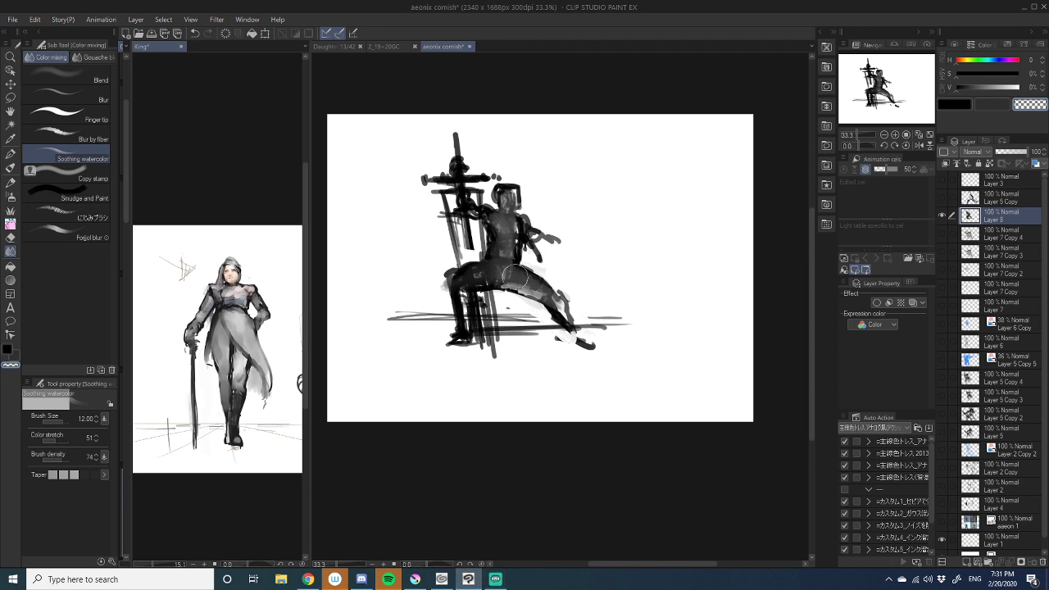
mouse_move(518, 281)
left_mouse_down()
mouse_move(548, 297)
mouse_move(550, 312)
mouse_move(501, 274)
mouse_move(515, 277)
mouse_move(495, 273)
mouse_move(457, 275)
mouse_move(448, 285)
mouse_move(463, 315)
left_mouse_up()
- Erase the raised arm, its sword, and the extended foot with the Softer eraser
left_click(10, 237)
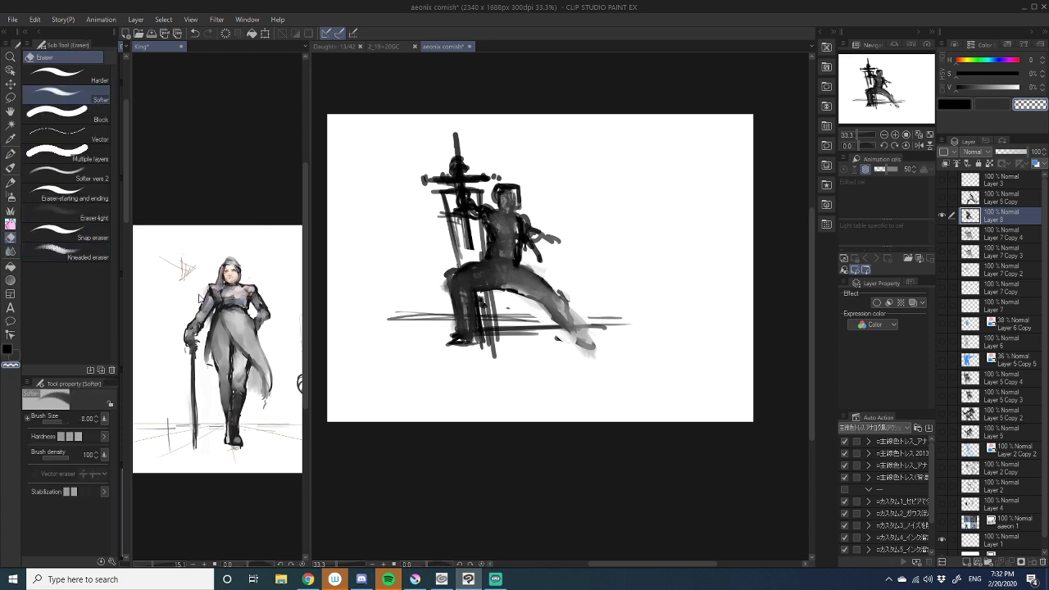
mouse_move(526, 338)
left_mouse_down()
mouse_move(586, 343)
mouse_move(554, 338)
left_mouse_up()
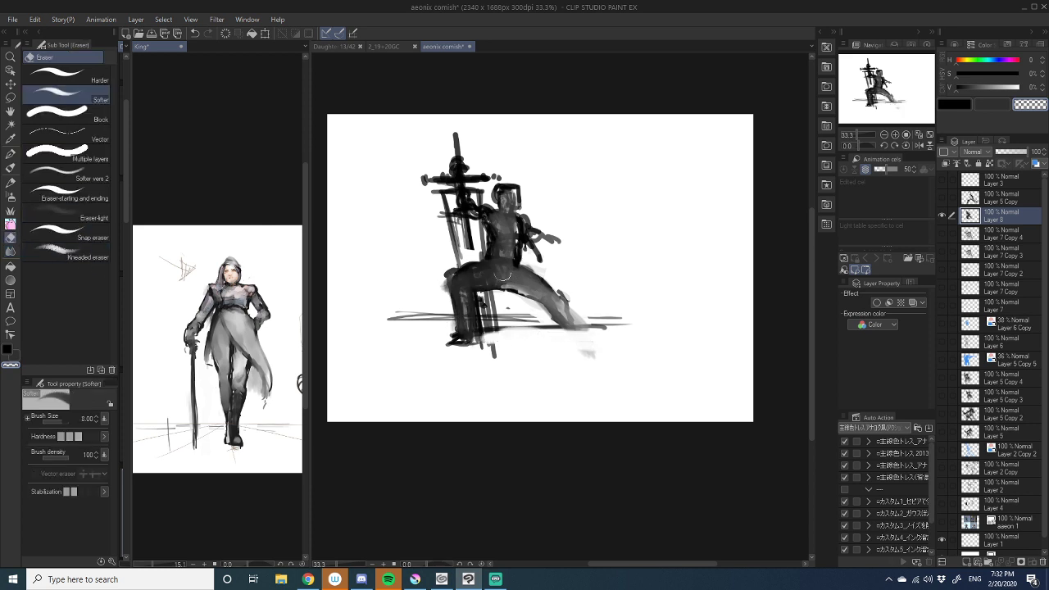
mouse_move(429, 210)
left_mouse_down()
mouse_move(443, 207)
mouse_move(459, 243)
left_mouse_up()
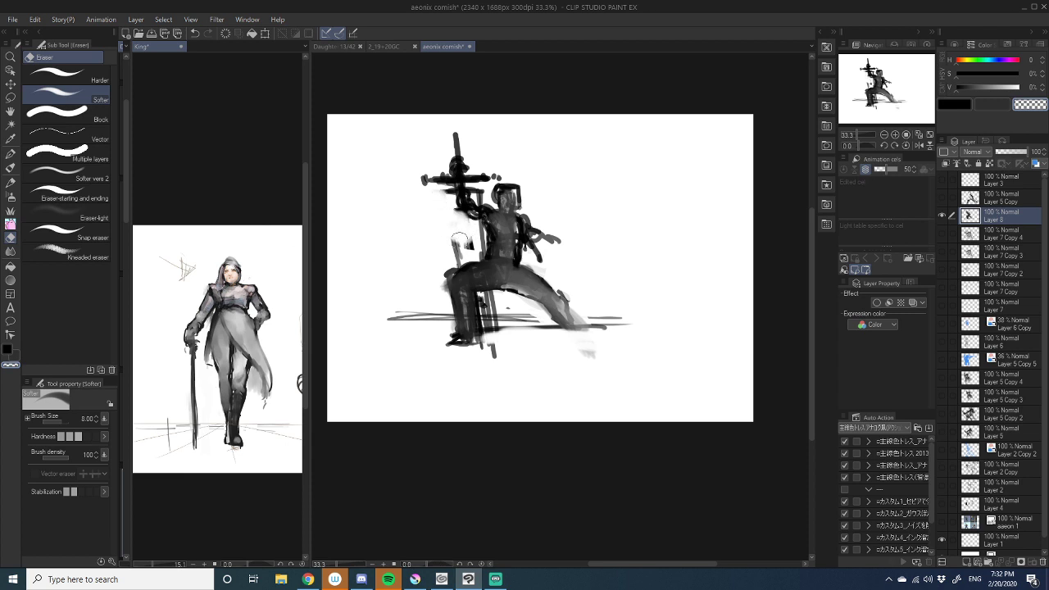
mouse_move(415, 173)
left_mouse_down()
mouse_move(462, 171)
mouse_move(473, 156)
mouse_move(479, 182)
mouse_move(471, 145)
mouse_move(423, 174)
left_mouse_up()
- Draw a lowered arm holding a huge sword diagonally across the legs with the black Darker pencil, adding crossguard strokes and thickening the blade
left_click(11, 182)
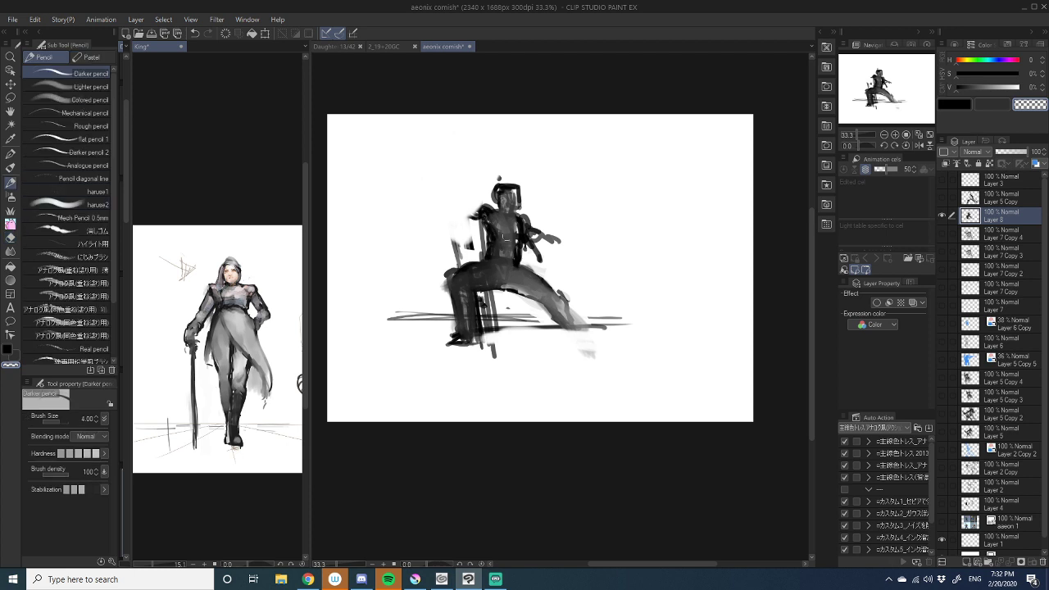
key("c")
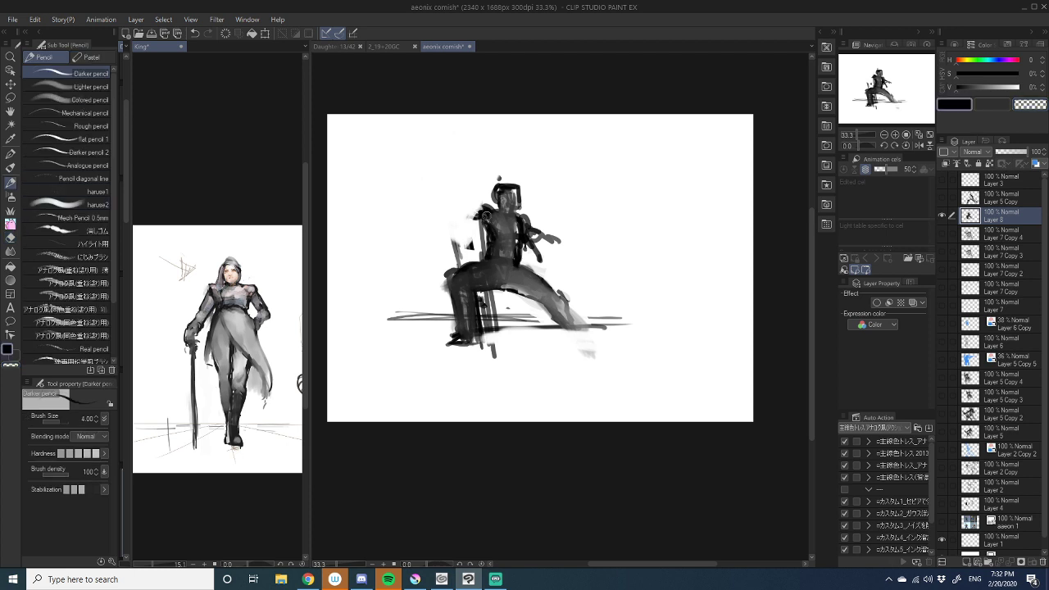
mouse_move(486, 215)
left_mouse_down()
mouse_move(430, 260)
mouse_move(441, 251)
mouse_move(414, 238)
mouse_move(408, 262)
mouse_move(382, 229)
mouse_move(446, 255)
left_mouse_up()
mouse_move(343, 240)
left_mouse_down()
mouse_move(627, 323)
mouse_move(393, 252)
mouse_move(401, 245)
mouse_move(410, 279)
mouse_move(443, 240)
mouse_move(430, 231)
mouse_move(434, 210)
mouse_move(421, 287)
mouse_move(419, 252)
mouse_move(364, 245)
mouse_move(515, 287)
mouse_move(454, 273)
left_mouse_up()
left_click_drag(477, 281, 617, 309)
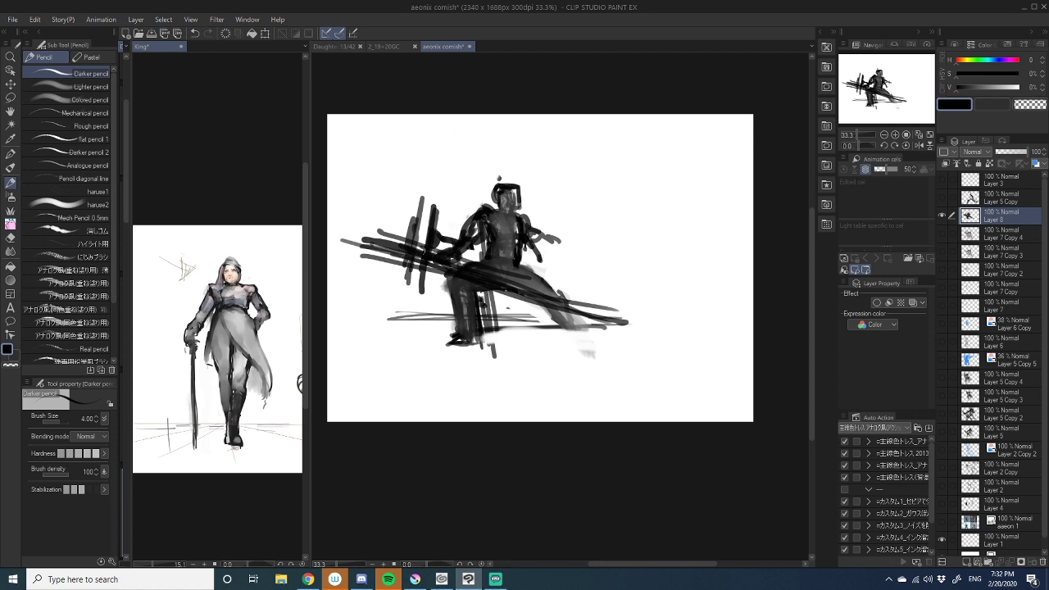
left_click_drag(382, 233, 549, 275)
left_click_drag(405, 254, 590, 313)
left_click_drag(503, 288, 610, 316)
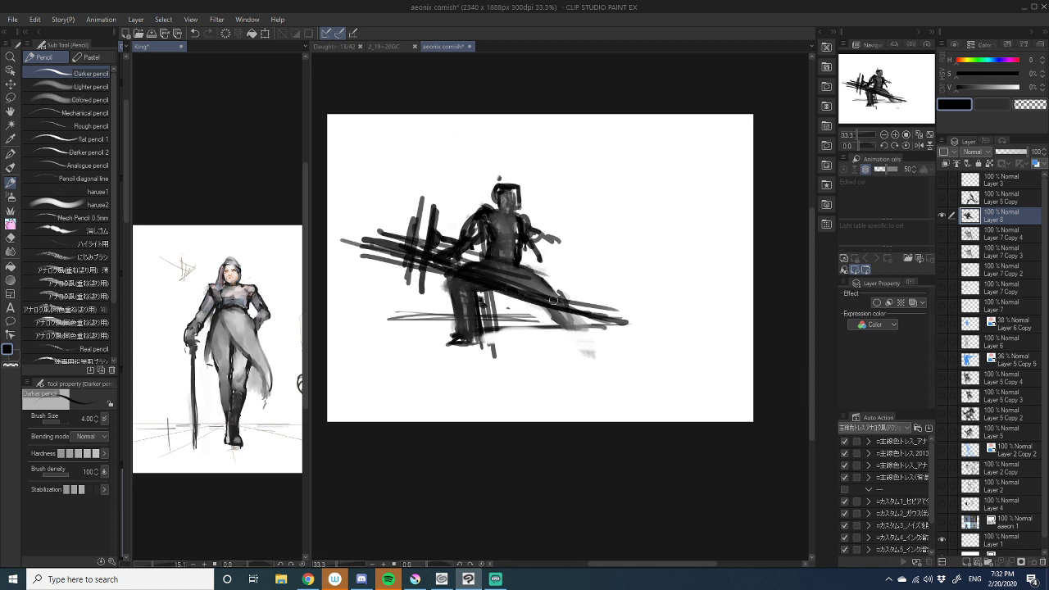
left_click_drag(551, 298, 617, 319)
- Redraw the extended leg and its foot over the blade, and darken the bent leg's outer contour
mouse_move(525, 271)
left_mouse_down()
mouse_move(515, 284)
mouse_move(532, 270)
mouse_move(544, 279)
mouse_move(536, 294)
mouse_move(555, 282)
mouse_move(579, 341)
left_mouse_up()
mouse_move(537, 300)
left_mouse_down()
mouse_move(571, 337)
mouse_move(589, 338)
left_mouse_up()
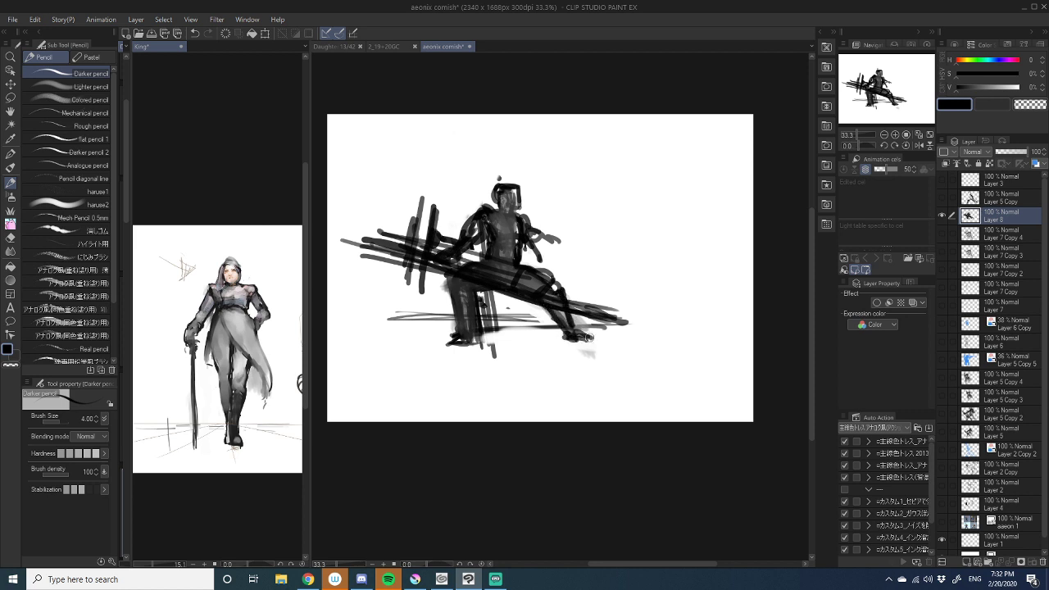
mouse_move(450, 271)
left_mouse_down()
mouse_move(442, 285)
mouse_move(470, 288)
mouse_move(451, 323)
left_mouse_up()
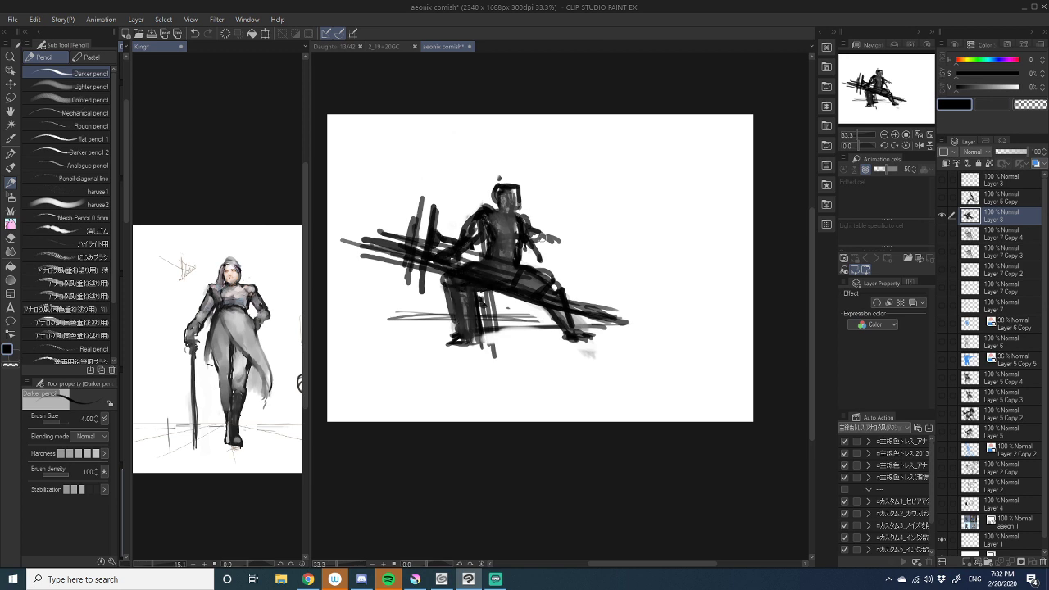
- Erase the outstretched hand with transparent color, redraw it hanging lower, and outline the torso in black
key("c")
mouse_move(543, 239)
left_mouse_down()
mouse_move(531, 239)
mouse_move(548, 256)
left_mouse_up()
key("c")
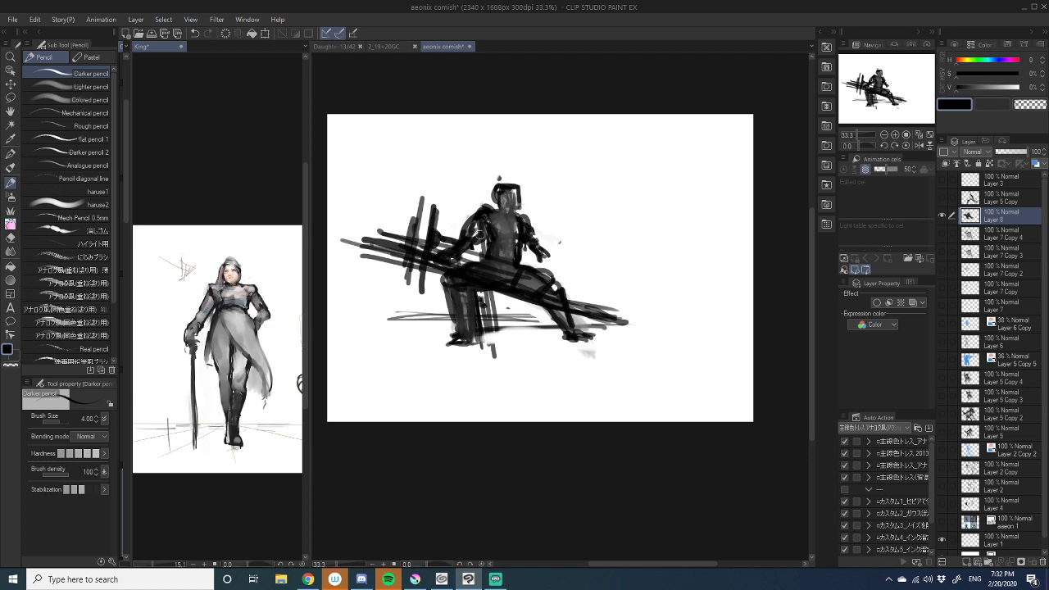
mouse_move(477, 218)
left_mouse_down()
mouse_move(514, 217)
mouse_move(521, 239)
mouse_move(490, 238)
mouse_move(510, 247)
mouse_move(508, 266)
mouse_move(514, 261)
left_mouse_up()
- Redraw the forearm reaching to the sword grip and erase the old outer arm line with transparent color
mouse_move(572, 280)
left_mouse_down()
mouse_move(643, 219)
mouse_move(616, 279)
left_mouse_up()
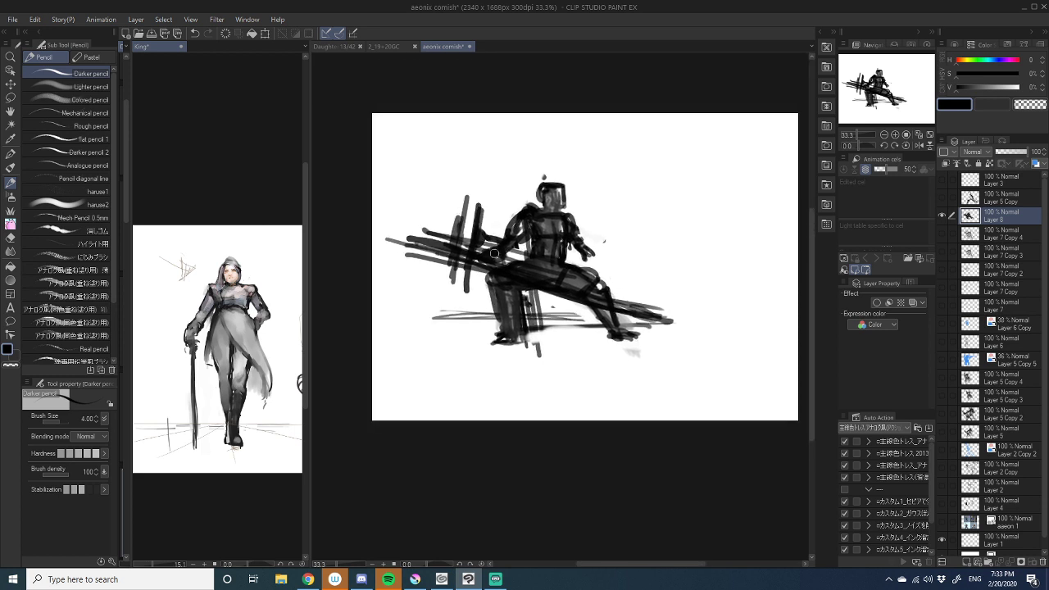
mouse_move(494, 254)
left_mouse_down()
mouse_move(490, 242)
mouse_move(515, 223)
left_mouse_up()
key("c")
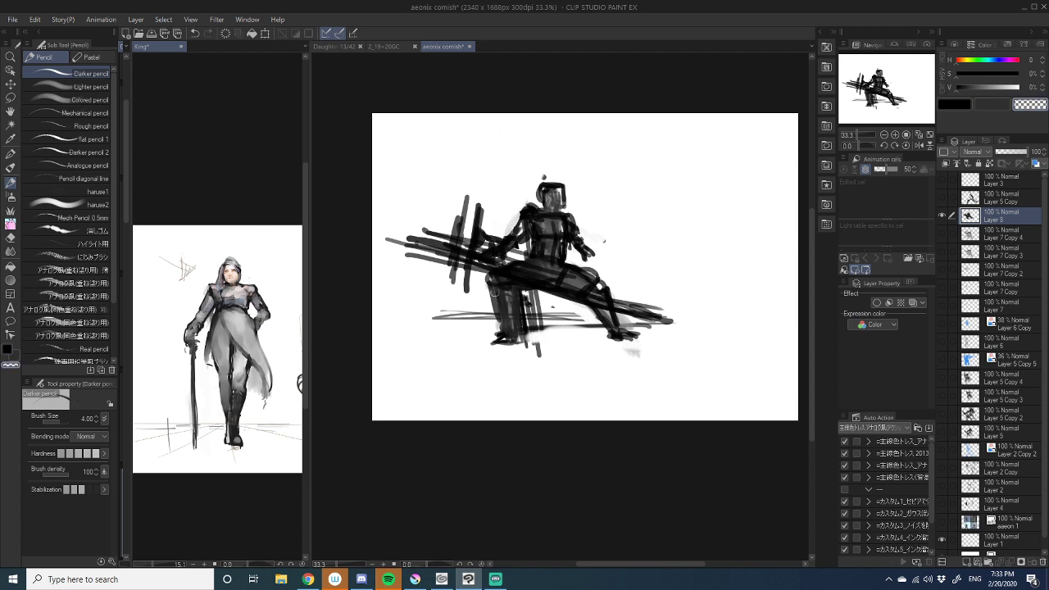
key("c")
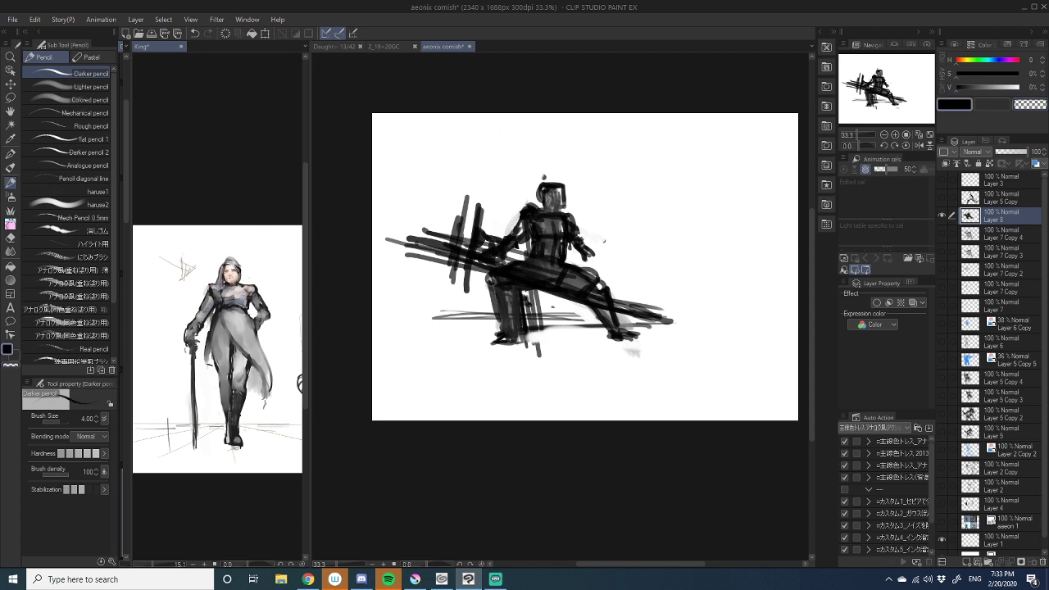
- Rework the bent leg with a rounded forward knee and a slanted shin, clearing the old leg with transparent color
key("c")
mouse_move(525, 261)
left_mouse_down()
mouse_move(532, 289)
mouse_move(541, 272)
mouse_move(529, 280)
mouse_move(512, 271)
mouse_move(524, 282)
mouse_move(488, 292)
mouse_move(500, 307)
mouse_move(493, 328)
mouse_move(505, 303)
mouse_move(517, 320)
mouse_move(496, 328)
mouse_move(500, 344)
left_mouse_up()
key("c")
key("c")
key("c")
left_click_drag(511, 305, 490, 352)
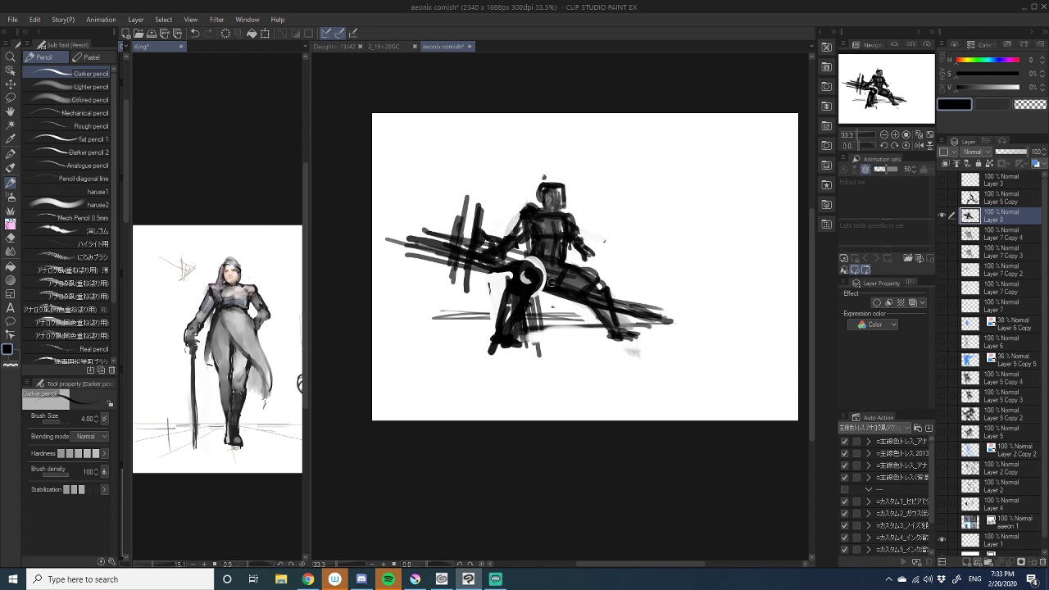
mouse_move(583, 273)
left_mouse_down()
mouse_move(603, 291)
mouse_move(567, 300)
left_mouse_up()
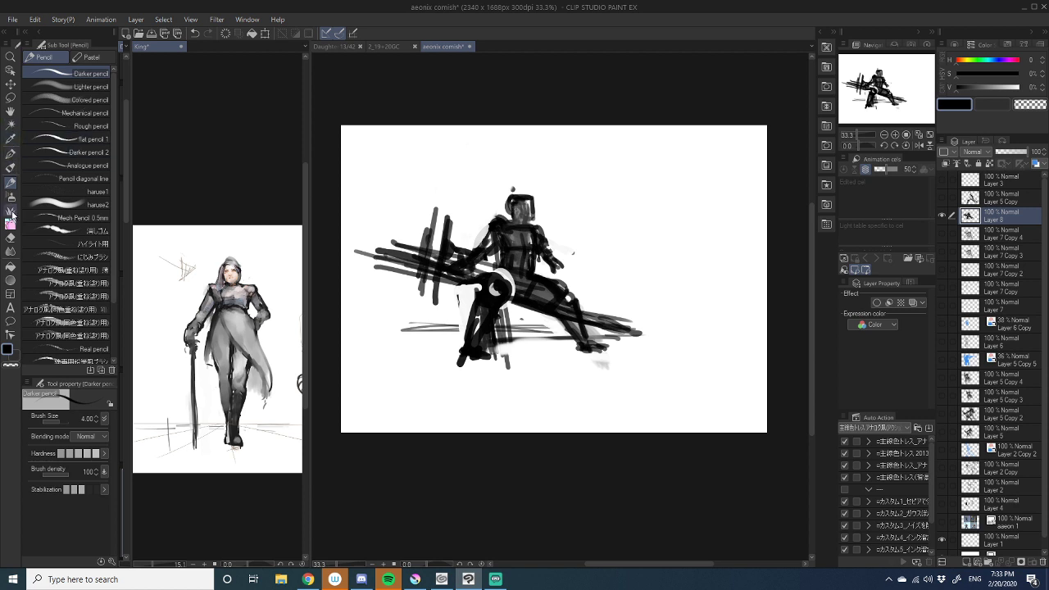
- Erase the crowded strokes around the sword's hilt with the Softer eraser and redraw the hilt lines with the Darker pencil
left_click(11, 237)
mouse_move(387, 246)
left_mouse_down()
mouse_move(427, 295)
mouse_move(400, 264)
mouse_move(399, 282)
left_mouse_up()
mouse_move(449, 246)
left_mouse_down()
mouse_move(449, 271)
mouse_move(433, 288)
left_mouse_up()
left_click(11, 183)
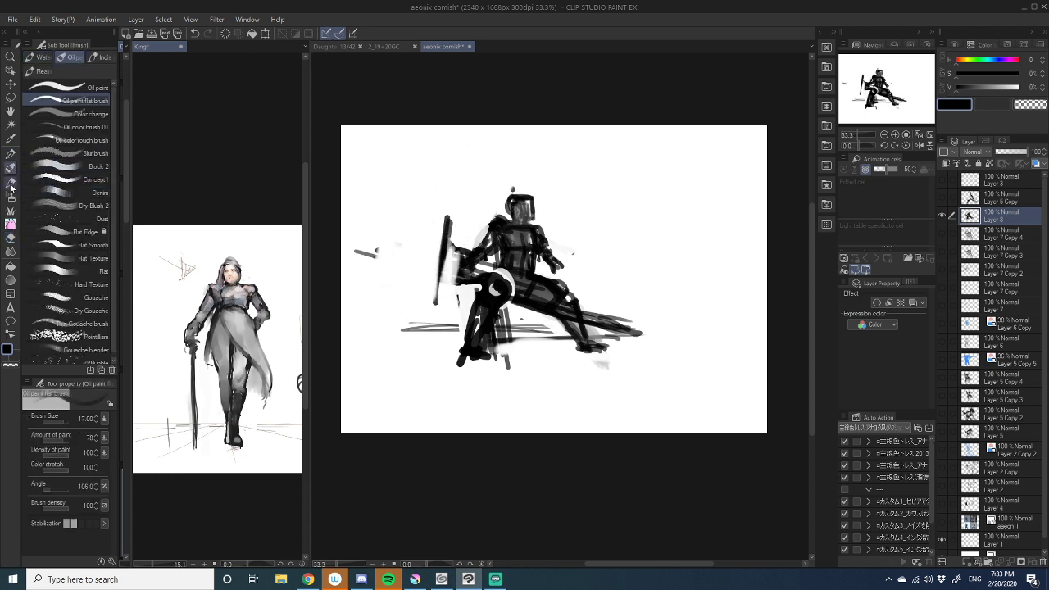
left_click(10, 185)
mouse_move(477, 247)
left_mouse_down()
mouse_move(455, 246)
mouse_move(468, 252)
mouse_move(452, 250)
mouse_move(444, 288)
mouse_move(417, 251)
mouse_move(483, 274)
mouse_move(413, 275)
left_mouse_up()
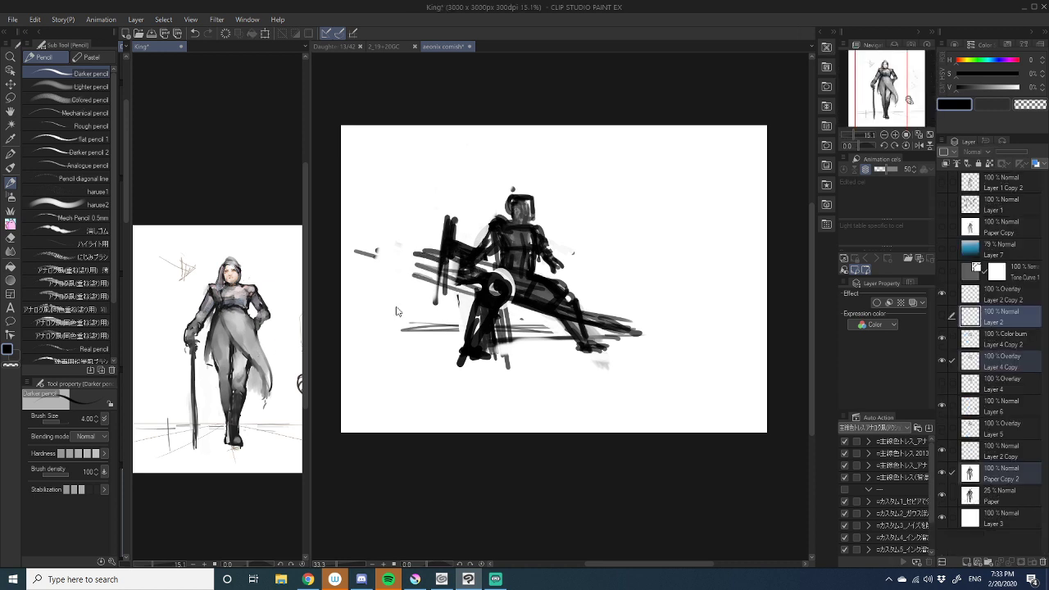
- Widen the King reference view and reinforce the diagonal blade and crossguard strokes of the sword sketch
left_click(296, 345)
left_click_drag(312, 298, 401, 297)
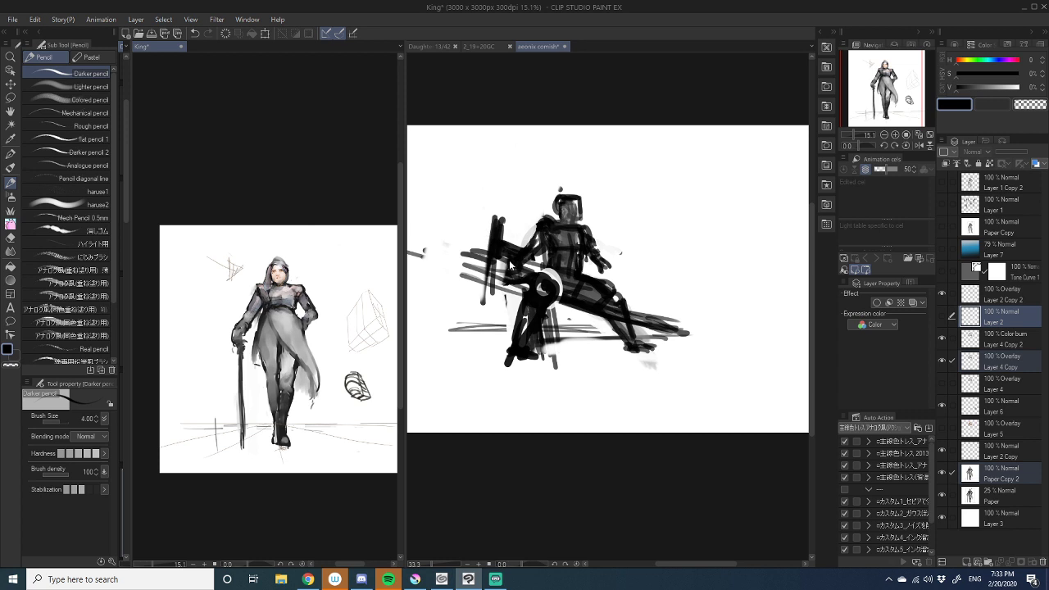
left_click(510, 266)
mouse_move(501, 260)
left_mouse_down()
mouse_move(503, 275)
mouse_move(613, 285)
mouse_move(646, 311)
left_mouse_up()
left_click_drag(543, 267, 664, 309)
mouse_move(628, 293)
left_mouse_down()
mouse_move(676, 326)
mouse_move(674, 351)
left_mouse_up()
left_click_drag(559, 290, 550, 322)
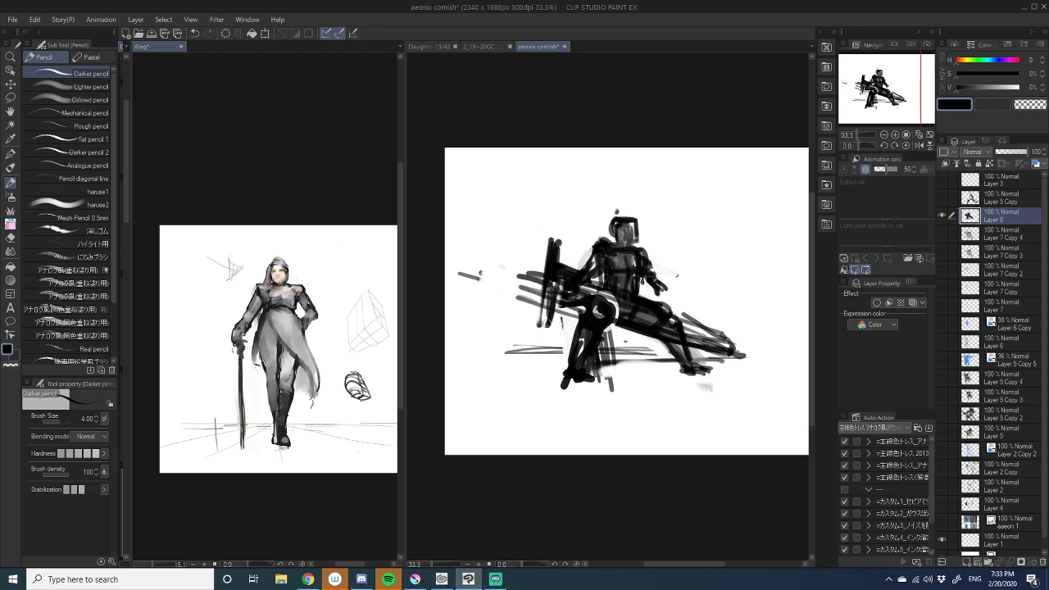
left_click_drag(562, 273, 562, 275)
mouse_move(566, 237)
left_mouse_down()
mouse_move(550, 343)
mouse_move(489, 269)
left_mouse_up()
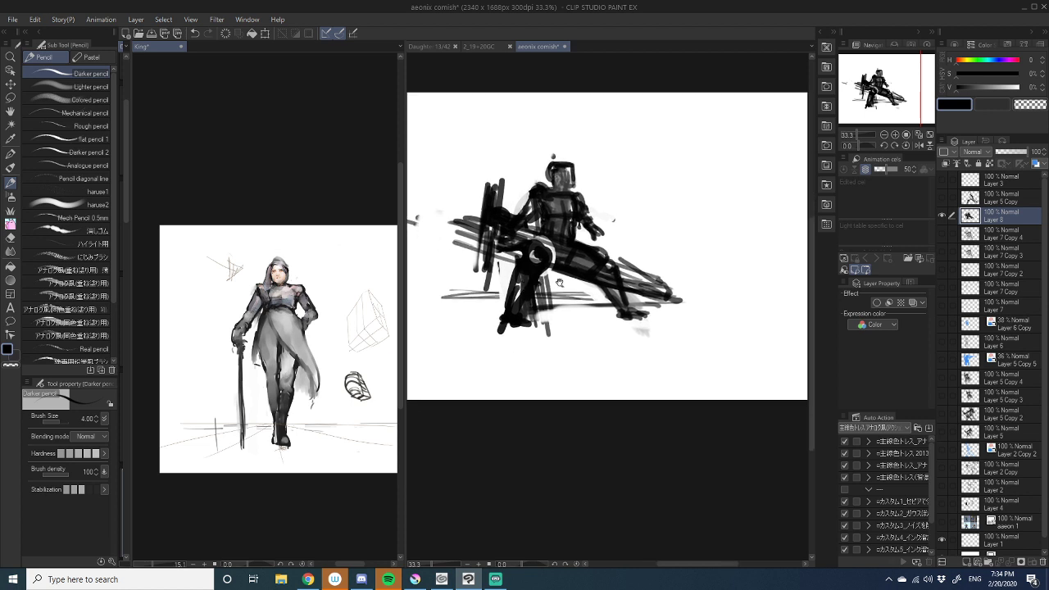
- Draw a bent shin beneath the far thigh and erase the old outstretched lower leg with transparent color
mouse_move(558, 271)
left_mouse_down()
mouse_move(665, 311)
mouse_move(615, 280)
mouse_move(677, 309)
mouse_move(598, 293)
mouse_move(574, 249)
mouse_move(607, 264)
mouse_move(561, 317)
left_mouse_up()
key("c")
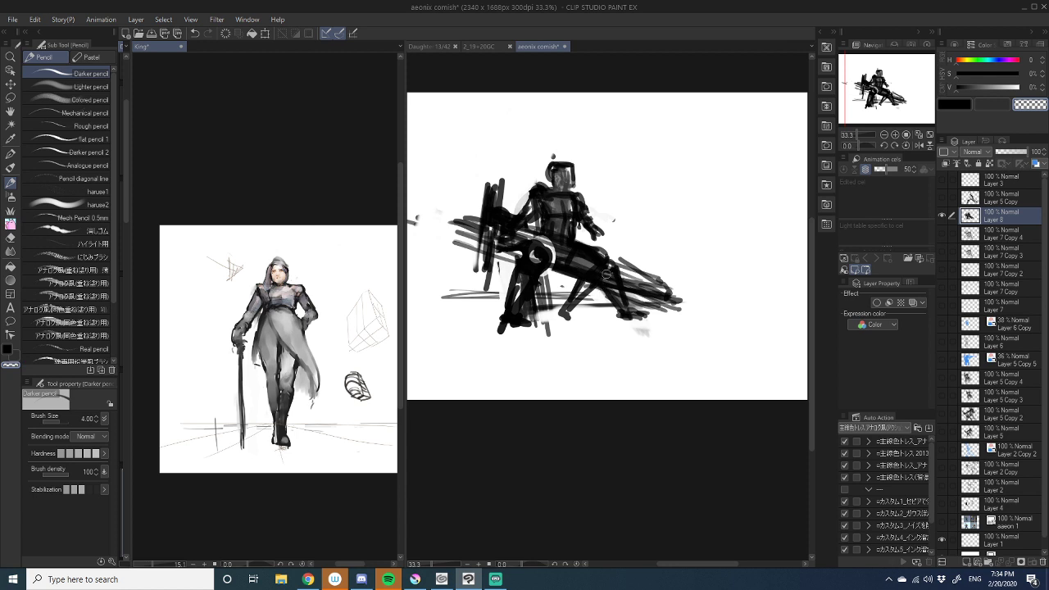
key("c")
mouse_move(613, 267)
left_mouse_down()
mouse_move(600, 286)
mouse_move(629, 312)
left_mouse_up()
key("c")
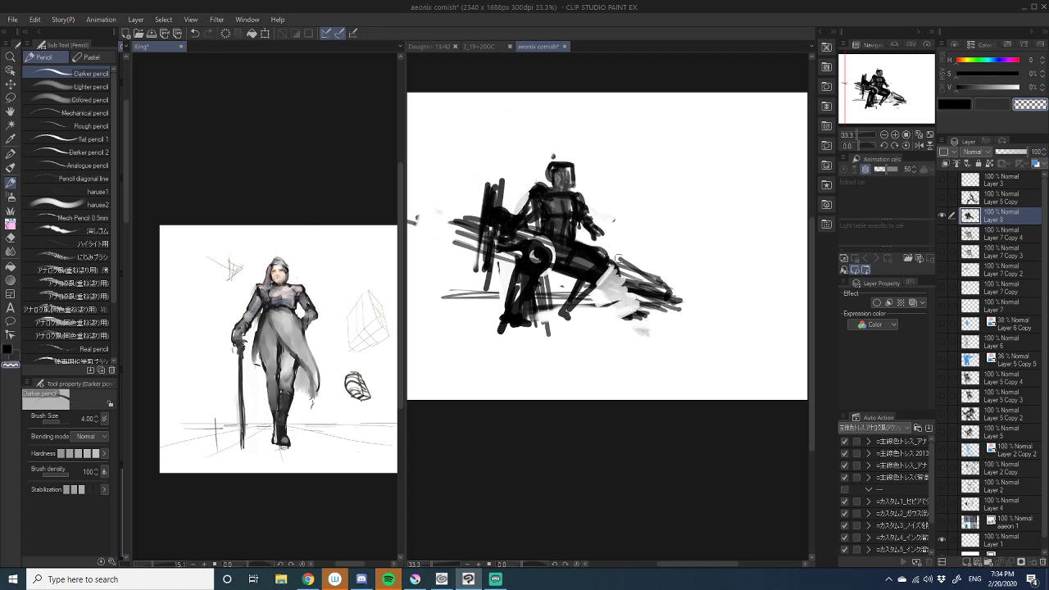
- Erase the old sword's blade beyond the legs and its hilt and crossguard strokes beside the hand
mouse_move(617, 259)
left_mouse_down()
mouse_move(614, 283)
mouse_move(651, 287)
mouse_move(675, 310)
mouse_move(675, 292)
left_mouse_up()
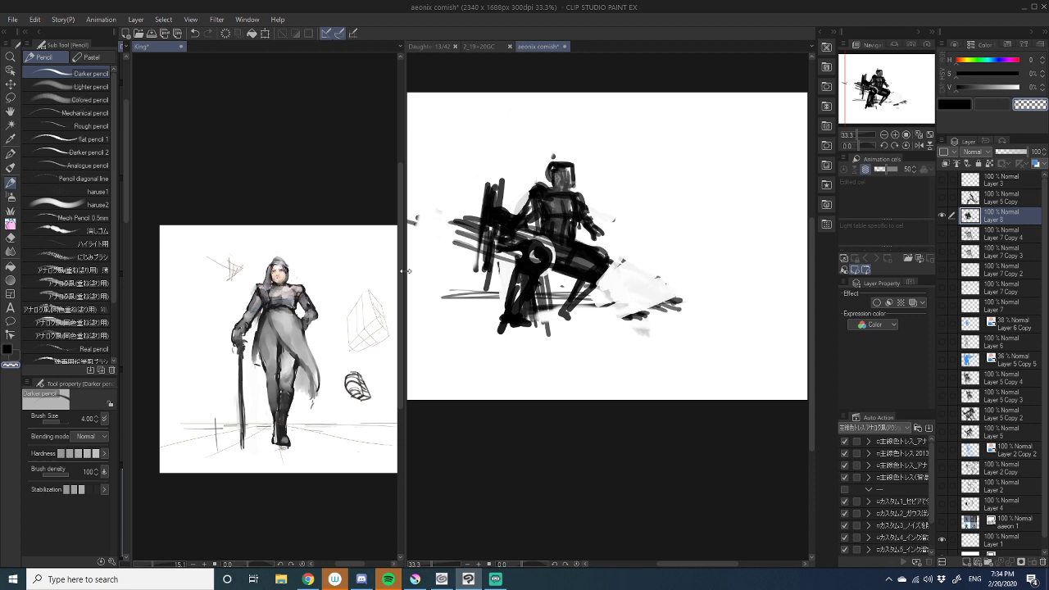
mouse_move(501, 181)
left_mouse_down()
mouse_move(465, 234)
mouse_move(482, 266)
mouse_move(503, 244)
mouse_move(487, 267)
left_mouse_up()
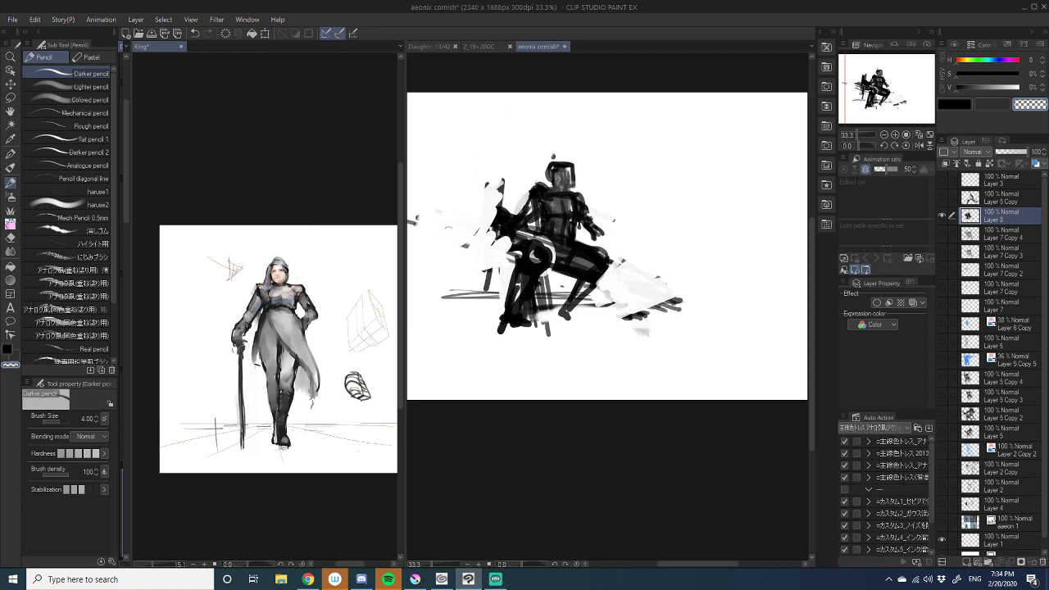
mouse_move(500, 174)
left_mouse_down()
mouse_move(491, 212)
mouse_move(477, 215)
mouse_move(461, 197)
mouse_move(495, 220)
mouse_move(487, 206)
mouse_move(491, 255)
left_mouse_up()
- Draw a new long sword in black, rising diagonally from the gripping hand to the canvas's upper-left edge
key("c")
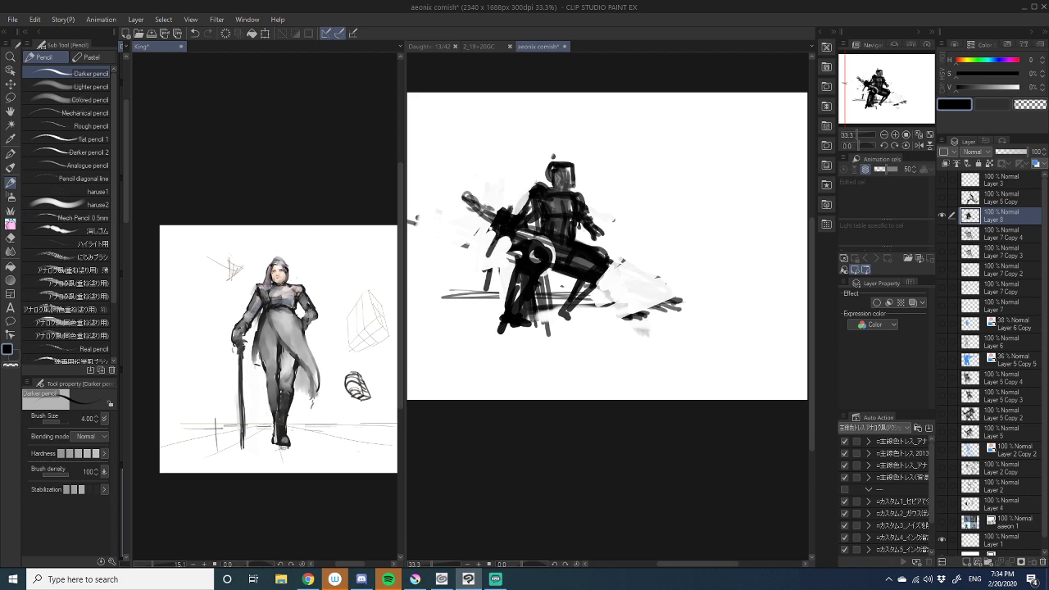
mouse_move(494, 204)
left_mouse_down()
mouse_move(550, 245)
mouse_move(482, 188)
mouse_move(540, 243)
left_mouse_up()
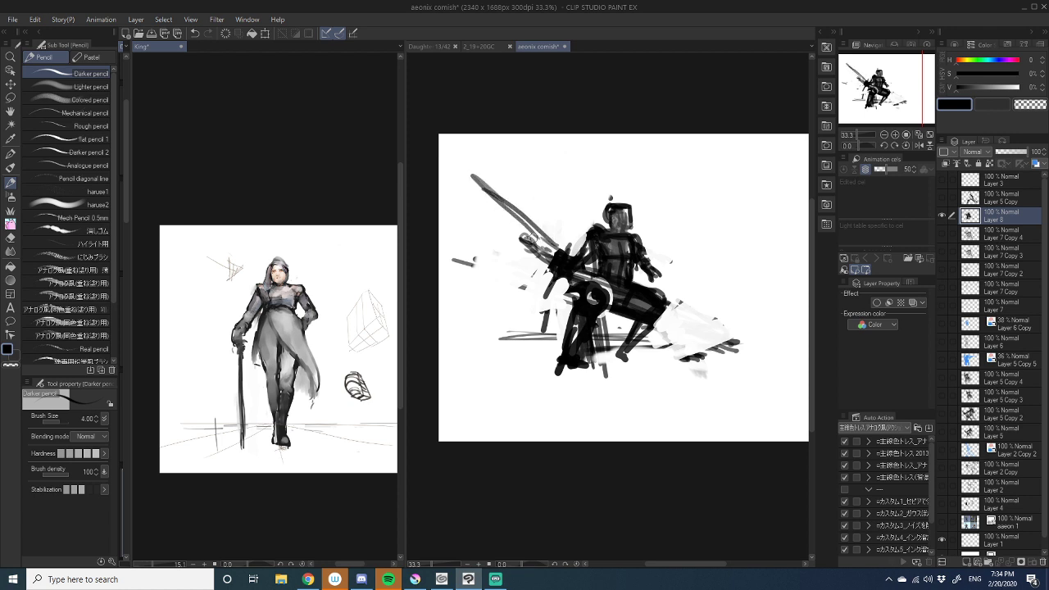
mouse_move(482, 191)
left_mouse_down()
mouse_move(447, 166)
mouse_move(545, 257)
left_mouse_up()
mouse_move(440, 181)
left_mouse_down()
mouse_move(548, 268)
mouse_move(539, 284)
mouse_move(558, 241)
mouse_move(436, 172)
left_mouse_up()
left_click_drag(436, 171, 547, 262)
mouse_move(442, 196)
left_mouse_down()
mouse_move(548, 267)
mouse_move(534, 273)
left_mouse_up()
left_click_drag(550, 272, 534, 287)
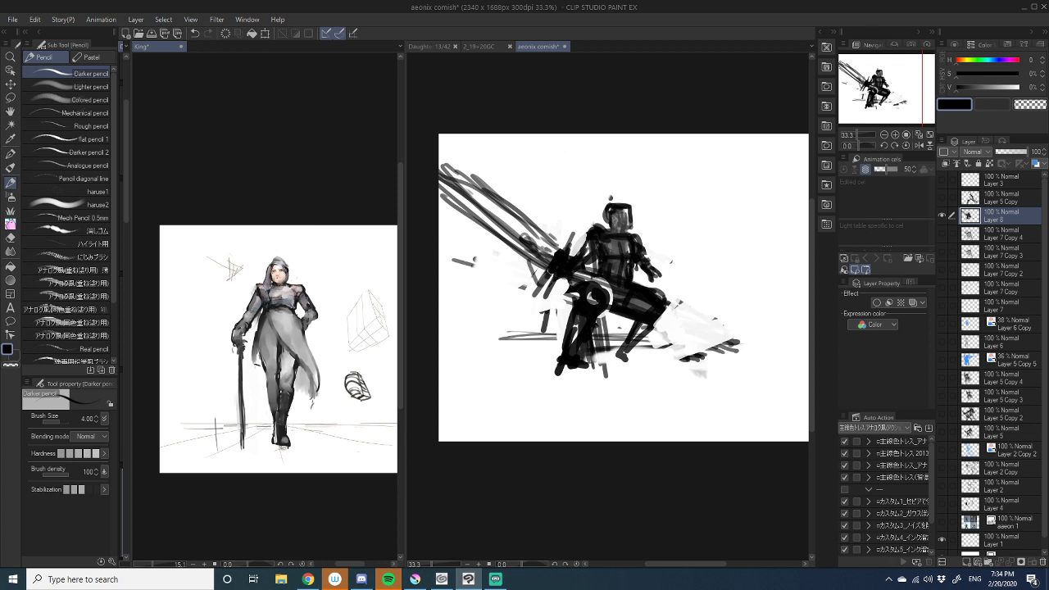
- Add the far leg's foot, thicken the near leg's shin, and redraw the hanging arm bent up toward the chest
mouse_move(653, 316)
left_mouse_down()
mouse_move(631, 347)
mouse_move(644, 360)
mouse_move(619, 360)
left_mouse_up()
left_click_drag(575, 283, 547, 373)
mouse_move(629, 239)
left_mouse_down()
mouse_move(649, 232)
mouse_move(634, 236)
mouse_move(652, 247)
mouse_move(635, 253)
mouse_move(659, 255)
mouse_move(641, 254)
mouse_move(641, 265)
mouse_move(661, 277)
left_mouse_up()
- Clean up the old hand, the bent arm's edges, and the area around the sword hand with transparent color
key("c")
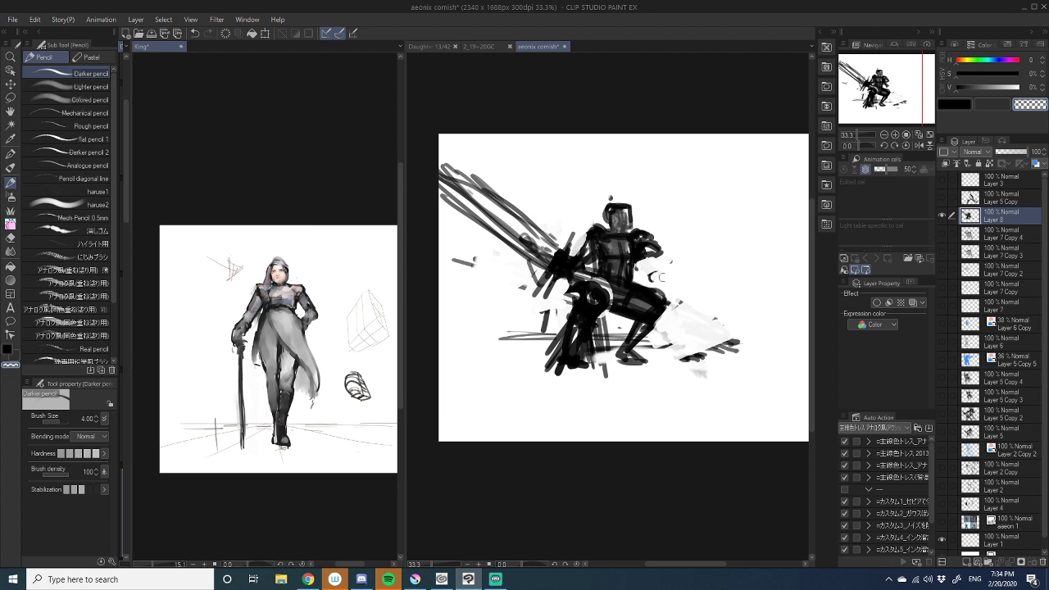
left_click_drag(716, 299, 662, 292)
mouse_move(580, 234)
left_mouse_down()
mouse_move(601, 244)
mouse_move(516, 253)
mouse_move(524, 262)
left_mouse_up()
key("c")
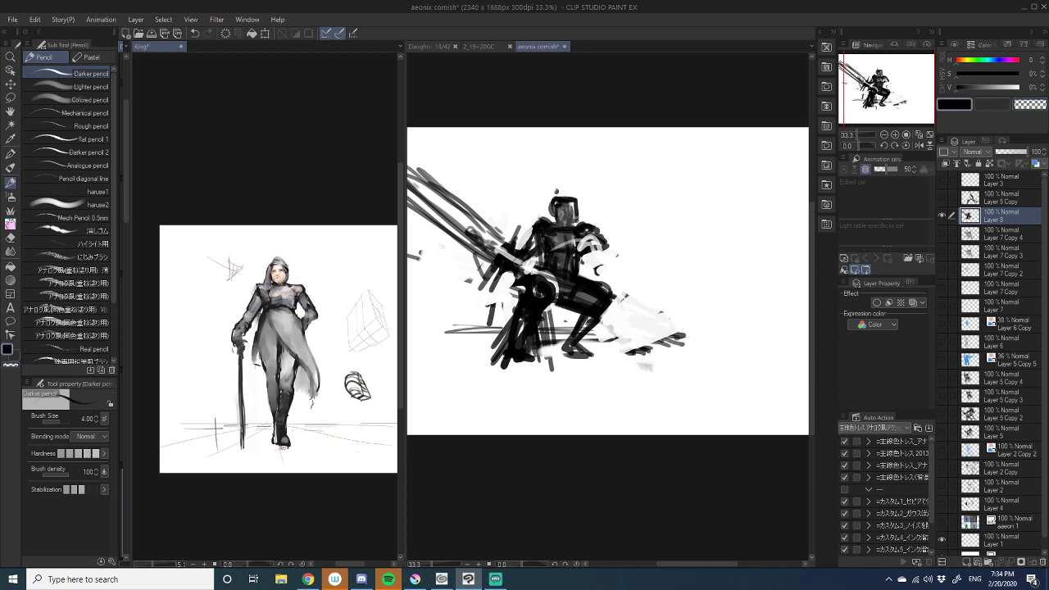
- Move the whole figure sketch on Layer 8 to the right to free space around the sword
left_click_drag(507, 258, 553, 293)
key("k")
mouse_move(617, 271)
left_mouse_down()
mouse_move(720, 290)
mouse_move(598, 267)
mouse_move(639, 287)
mouse_move(653, 277)
mouse_move(637, 278)
left_mouse_up()
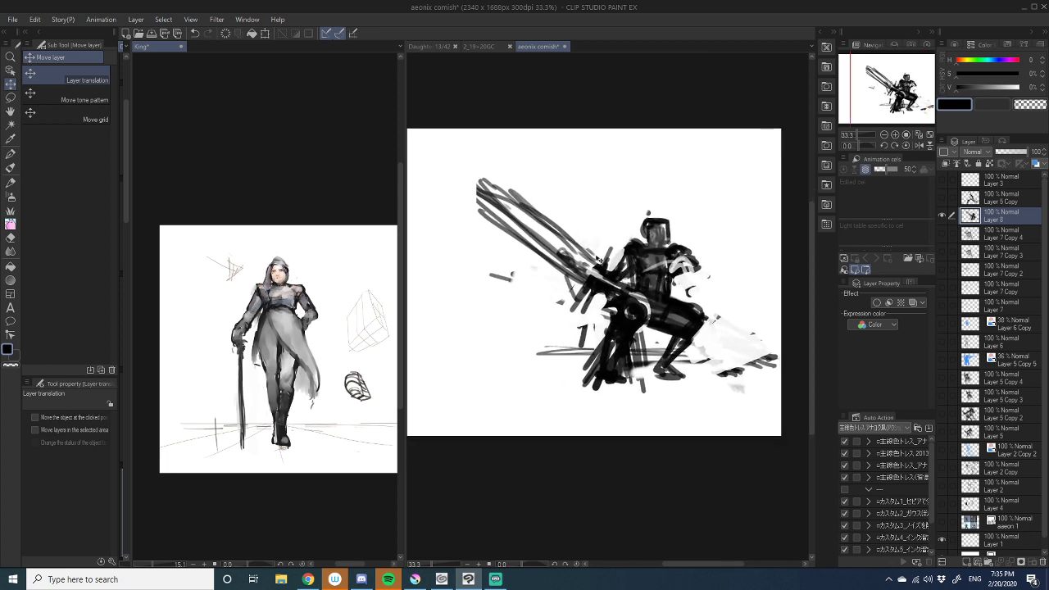
- Sketch a longer sword at a flatter angle below the old blade, extending from the gripping hand toward the canvas's left edge
left_click(12, 182)
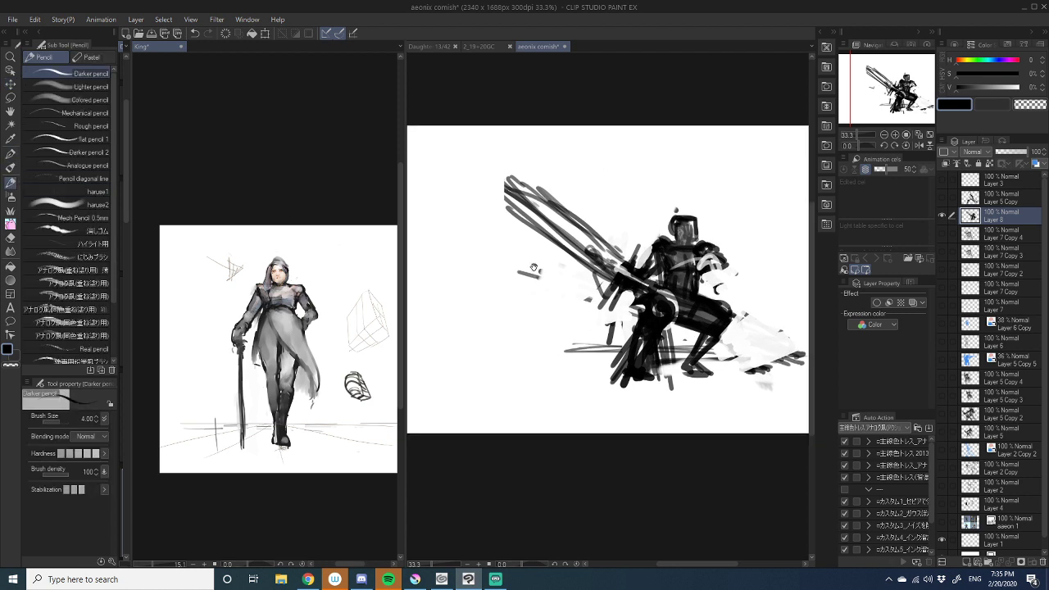
mouse_move(620, 254)
left_mouse_down()
mouse_move(491, 210)
mouse_move(554, 213)
mouse_move(449, 177)
mouse_move(436, 194)
mouse_move(563, 257)
left_mouse_up()
left_click_drag(419, 207, 608, 277)
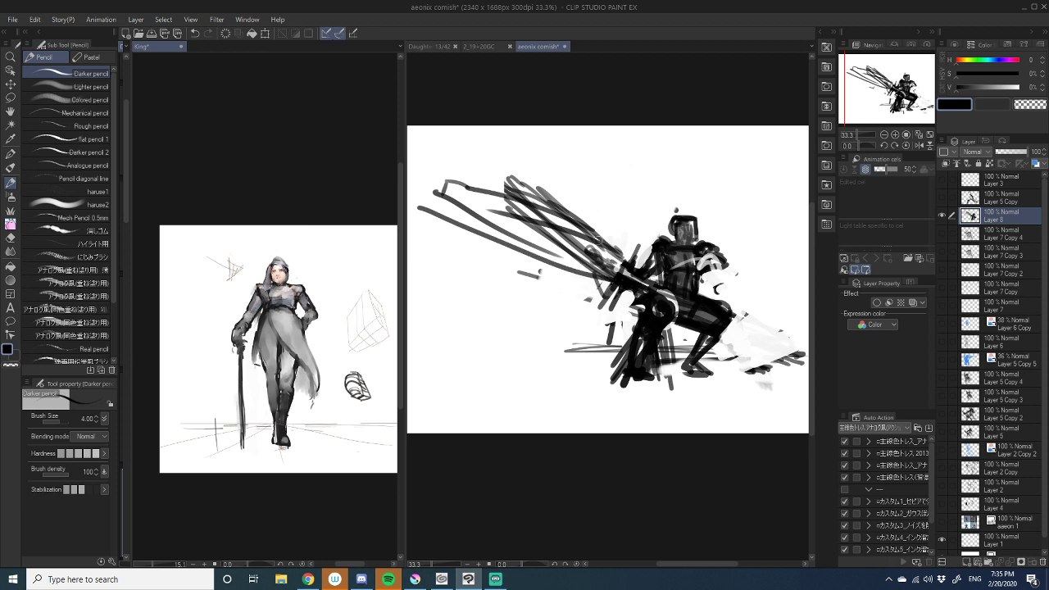
left_click_drag(584, 236, 625, 258)
left_click_drag(578, 293, 575, 282)
mouse_move(510, 192)
left_mouse_down()
mouse_move(634, 236)
mouse_move(624, 251)
left_mouse_up()
mouse_move(584, 272)
left_mouse_down()
mouse_move(589, 296)
mouse_move(619, 266)
mouse_move(610, 282)
left_mouse_up()
- Draw two near-vertical guide lines splitting the canvas into rough thirds and add strokes at the new sword's tip
left_click(883, 134)
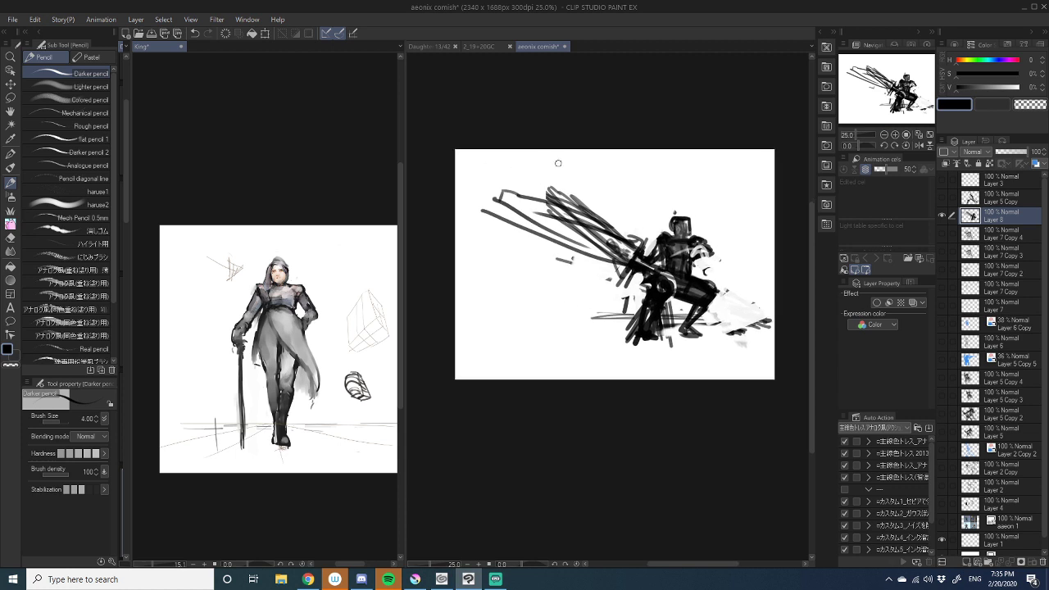
left_click_drag(559, 150, 580, 379)
left_click_drag(687, 149, 685, 380)
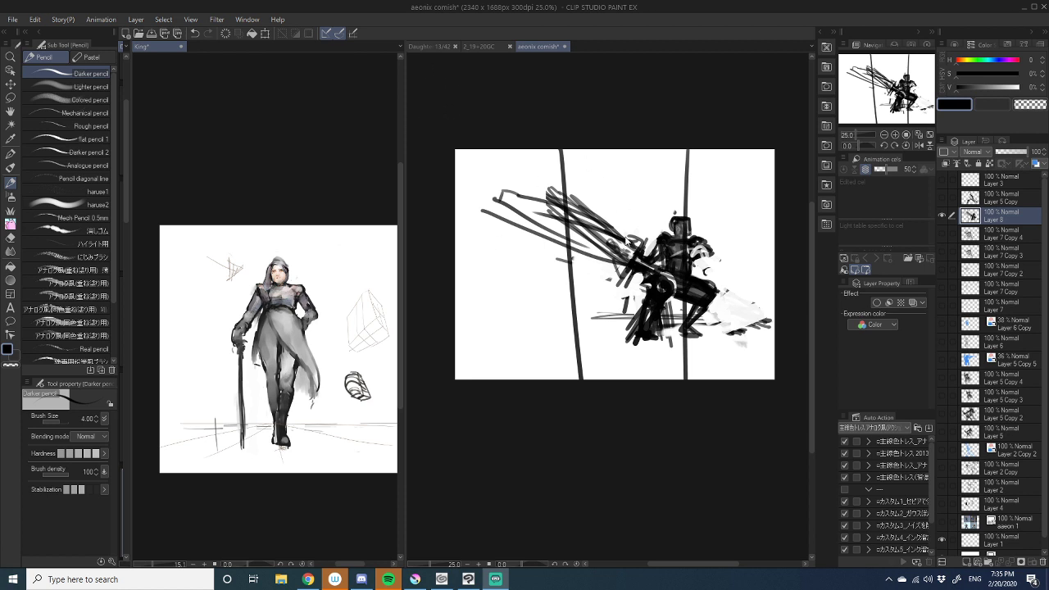
left_click(611, 236)
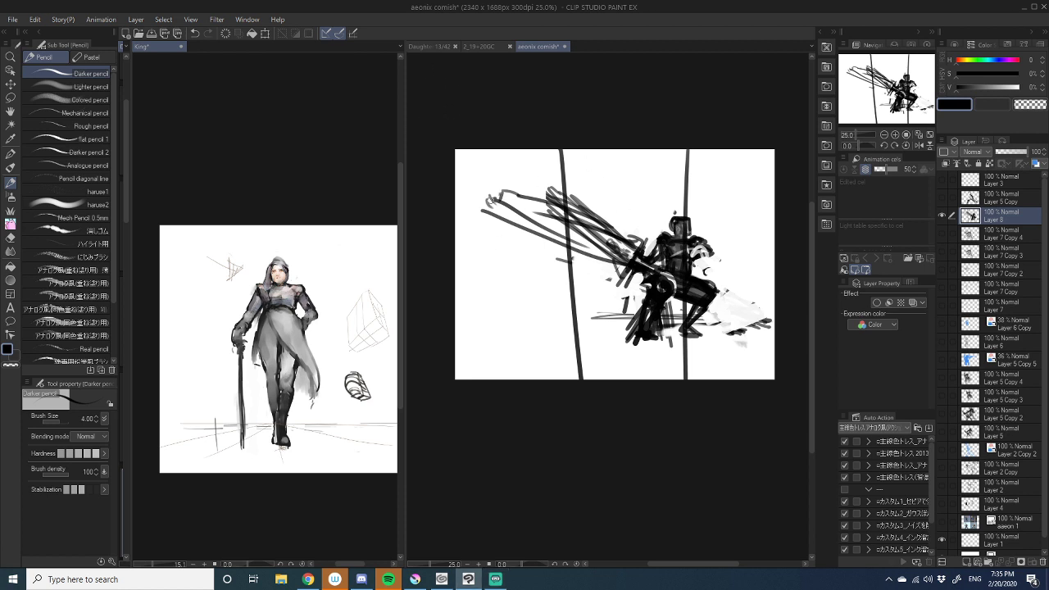
left_click_drag(656, 273, 588, 277)
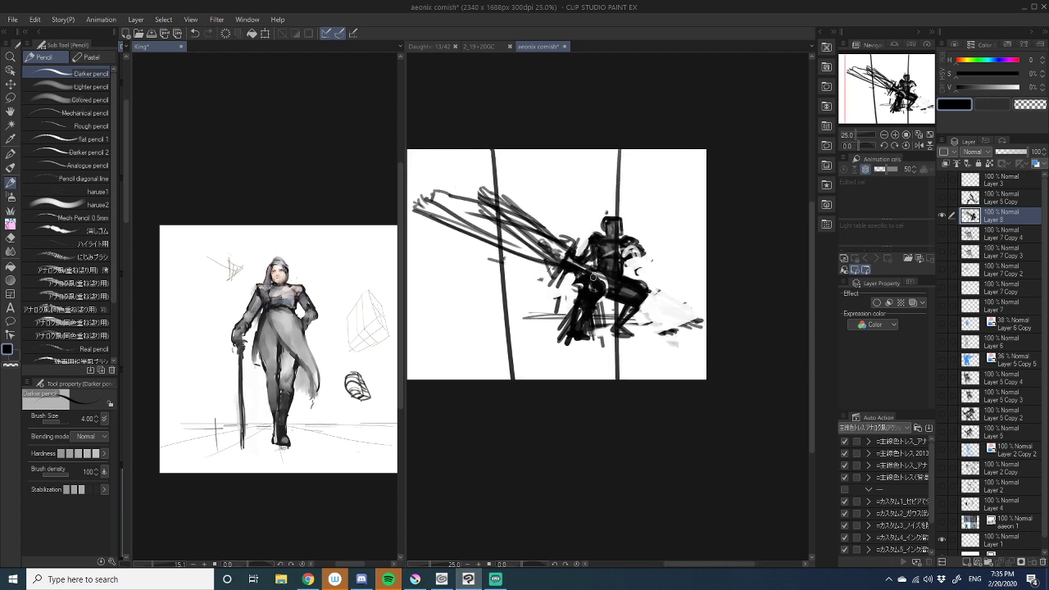
- Try duplicating Layer 8, undo it, and reshape the near leg into a backward stretch with pencil strokes and the Softer eraser
mouse_move(995, 220)
left_mouse_down()
mouse_move(991, 368)
mouse_move(965, 564)
left_mouse_up()
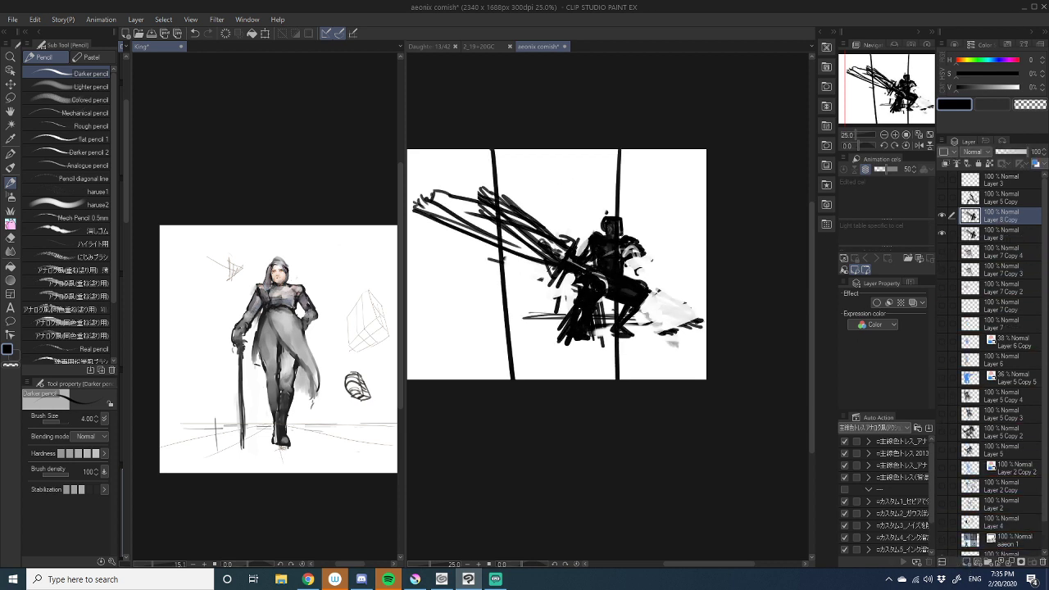
key("ctrl+z")
mouse_move(587, 284)
left_mouse_down()
mouse_move(593, 276)
mouse_move(531, 328)
left_mouse_up()
mouse_move(580, 290)
left_mouse_down()
mouse_move(553, 317)
mouse_move(559, 332)
mouse_move(563, 320)
mouse_move(581, 328)
mouse_move(583, 340)
mouse_move(565, 338)
mouse_move(554, 307)
mouse_move(538, 320)
left_mouse_up()
left_click(10, 237)
mouse_move(602, 281)
left_mouse_down()
mouse_move(580, 296)
mouse_move(595, 282)
mouse_move(583, 298)
mouse_move(639, 291)
mouse_move(577, 294)
mouse_move(541, 333)
left_mouse_up()
left_click_drag(603, 204, 626, 198)
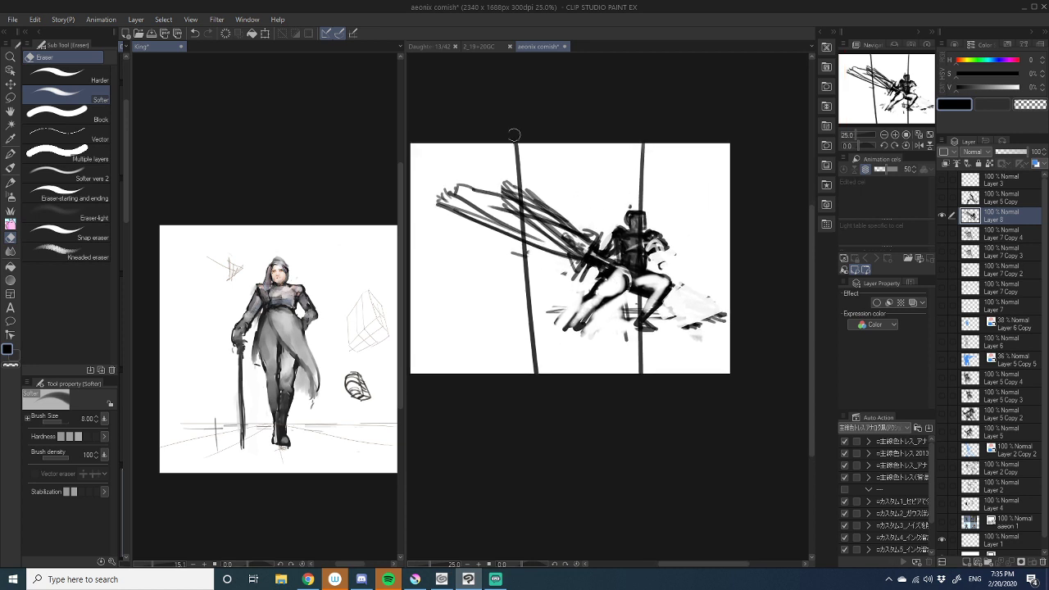
- Erase the guide lines outside the figure, the stray ground marks beside the feet, and the old sword strokes inside the blade
left_click_drag(516, 144, 521, 190)
mouse_move(636, 154)
left_mouse_down()
mouse_move(640, 194)
mouse_move(643, 149)
left_mouse_up()
left_click_drag(536, 284, 534, 374)
mouse_move(641, 374)
left_mouse_down()
mouse_move(678, 336)
mouse_move(711, 326)
left_mouse_up()
mouse_move(715, 290)
left_mouse_down()
mouse_move(681, 286)
mouse_move(719, 304)
left_mouse_up()
left_click_drag(691, 272, 679, 305)
mouse_move(513, 217)
left_mouse_down()
mouse_move(540, 244)
mouse_move(507, 262)
mouse_move(539, 268)
mouse_move(496, 258)
mouse_move(568, 279)
mouse_move(483, 252)
left_mouse_up()
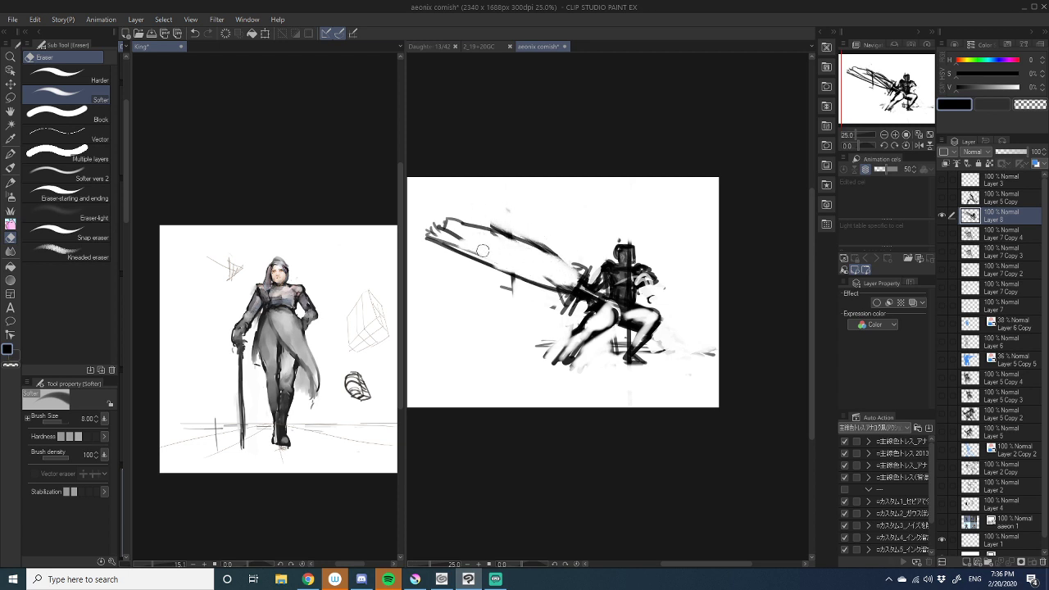
left_click_drag(565, 294, 595, 296)
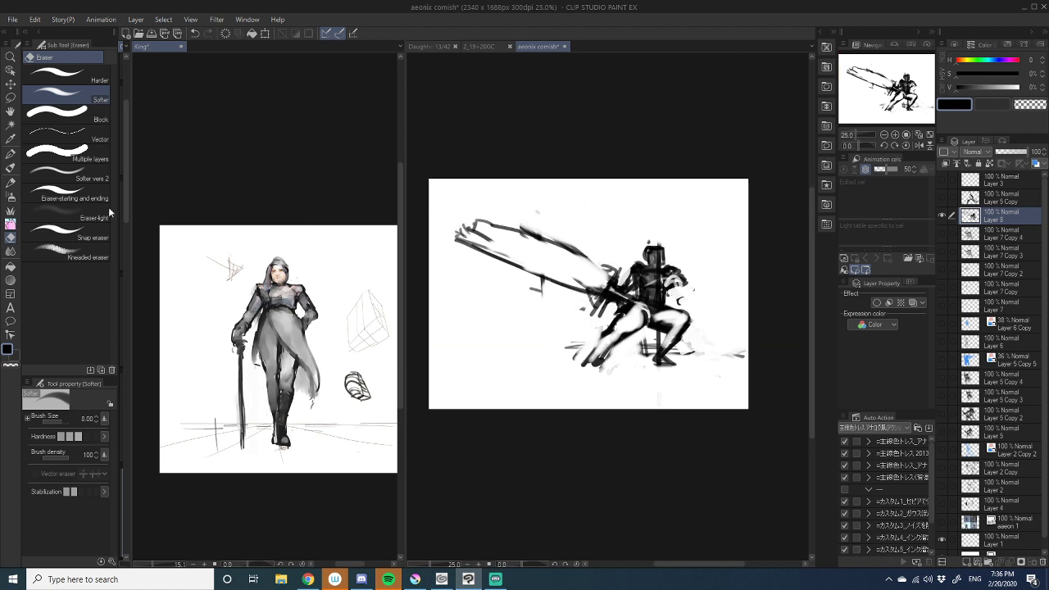
- Redraw the sword's blade in black with the Darker pencil as a narrower, longer shape ending in a point
left_click(11, 182)
mouse_move(444, 236)
left_mouse_down()
mouse_move(460, 245)
mouse_move(452, 225)
mouse_move(516, 249)
mouse_move(477, 243)
left_mouse_up()
left_click_drag(515, 247, 567, 268)
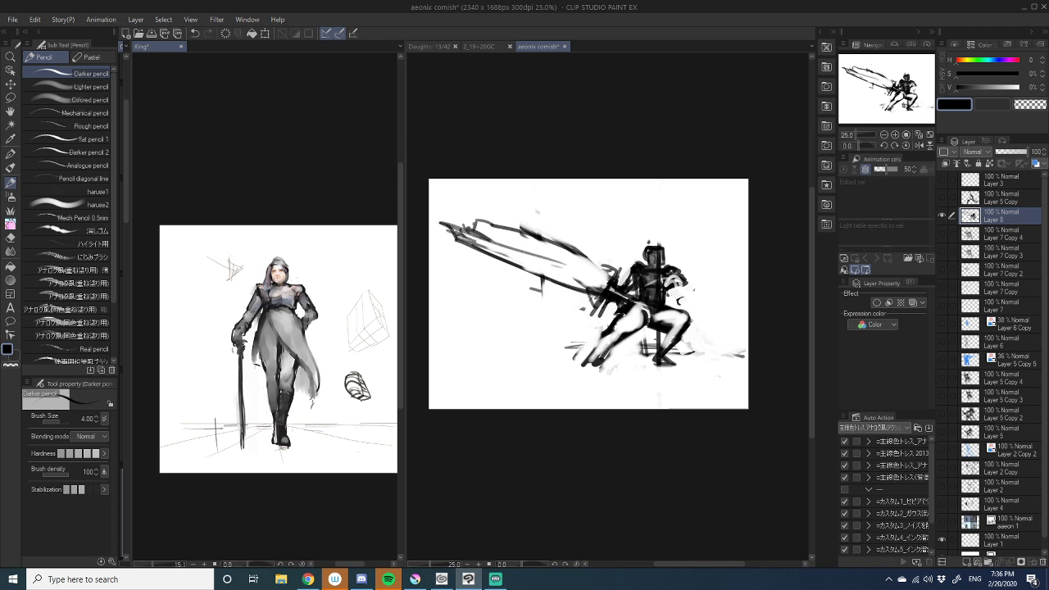
left_click_drag(475, 241, 601, 296)
left_click_drag(513, 256, 612, 297)
mouse_move(445, 226)
left_mouse_down()
mouse_move(603, 284)
mouse_move(473, 230)
mouse_move(578, 274)
left_mouse_up()
left_click_drag(466, 230, 615, 286)
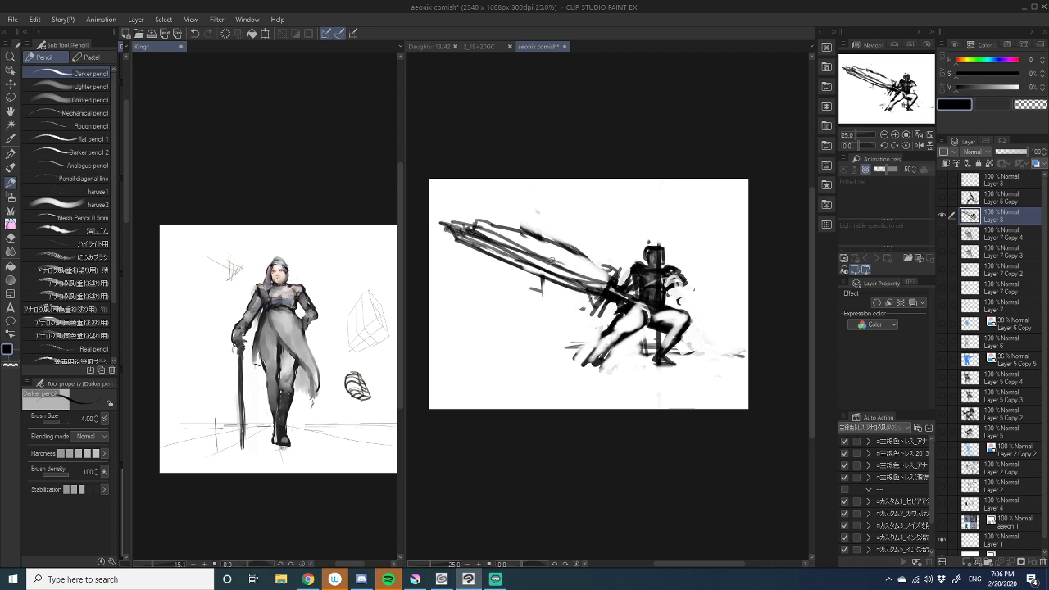
left_click_drag(550, 259, 604, 290)
left_click_drag(521, 249, 572, 271)
- Remove the old blade's leftover upper edge with transparent color
key("c")
left_click_drag(521, 225, 580, 253)
mouse_move(524, 227)
left_mouse_down()
mouse_move(607, 267)
mouse_move(531, 250)
mouse_move(578, 252)
left_mouse_up()
key("c")
- Redraw the legs in a deep lunge, extending the near leg back to a black foot and outlining the bent front knee
mouse_move(596, 238)
left_mouse_down()
mouse_move(598, 257)
mouse_move(622, 274)
mouse_move(607, 280)
mouse_move(632, 263)
mouse_move(652, 293)
mouse_move(649, 274)
mouse_move(624, 302)
mouse_move(572, 296)
mouse_move(519, 323)
left_mouse_up()
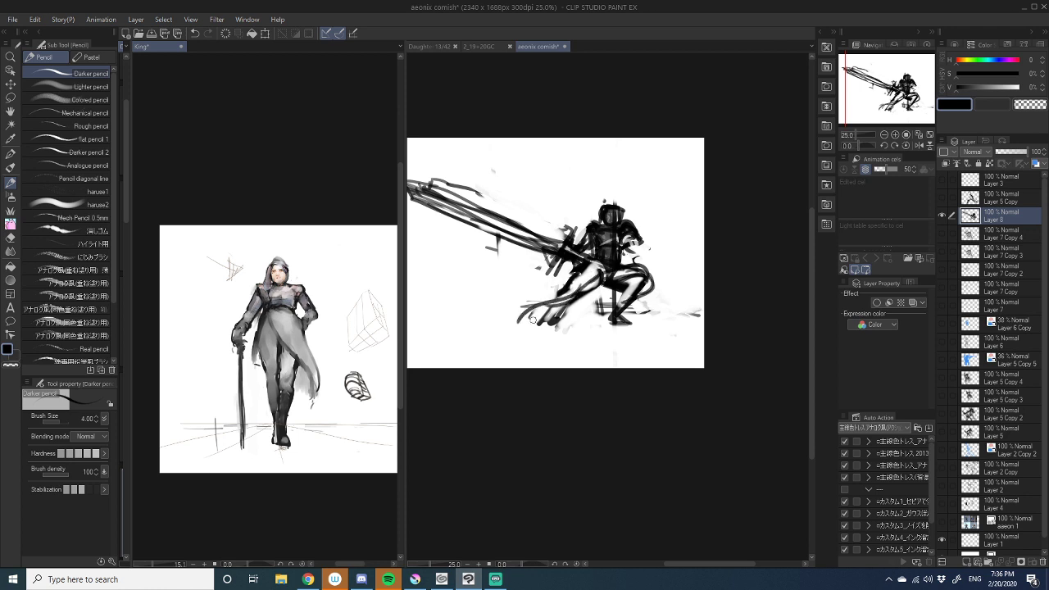
left_click_drag(559, 291, 531, 322)
left_click_drag(603, 278, 642, 273)
left_click_drag(560, 299, 523, 320)
left_click_drag(583, 274, 513, 324)
mouse_move(578, 298)
left_mouse_down()
mouse_move(520, 320)
mouse_move(534, 321)
mouse_move(510, 323)
mouse_move(513, 315)
left_mouse_up()
left_click_drag(526, 310, 516, 322)
mouse_move(567, 299)
left_mouse_down()
mouse_move(598, 283)
mouse_move(687, 298)
mouse_move(659, 276)
left_mouse_up()
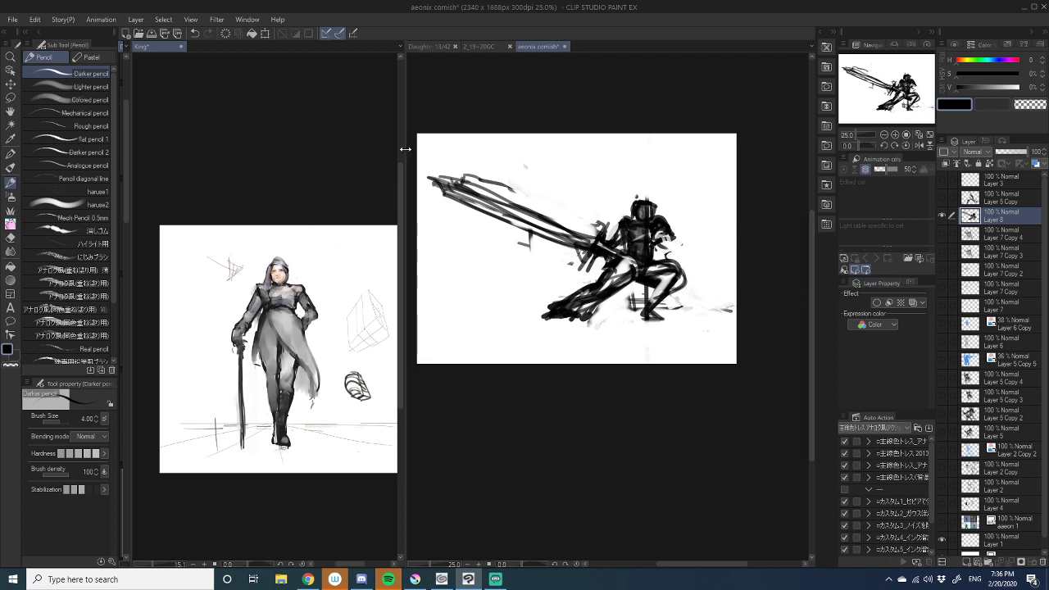
- Widen the canvas view beside the reference picture and draw a ground line beneath the figure's feet
left_click_drag(405, 149, 218, 156)
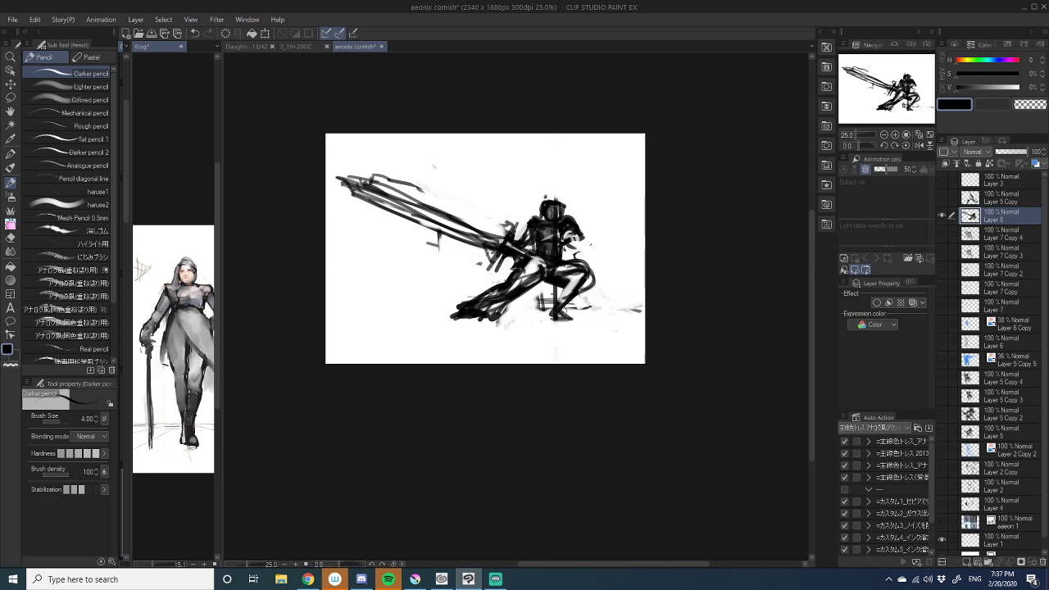
mouse_move(485, 317)
left_mouse_down()
mouse_move(612, 312)
mouse_move(419, 319)
mouse_move(512, 320)
left_mouse_up()
left_click_drag(427, 324, 524, 324)
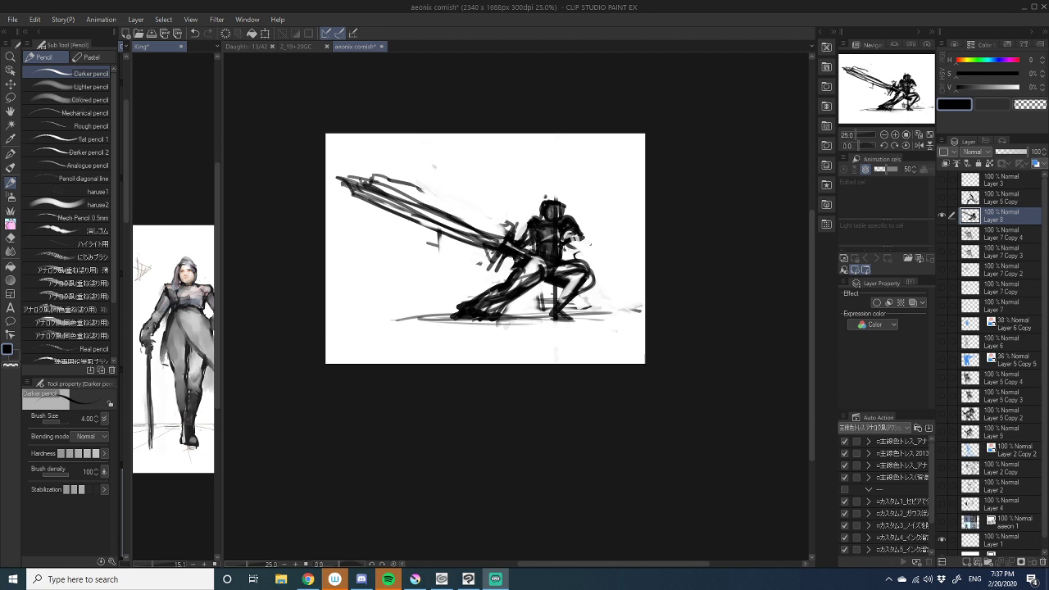
key("alt+Tab")
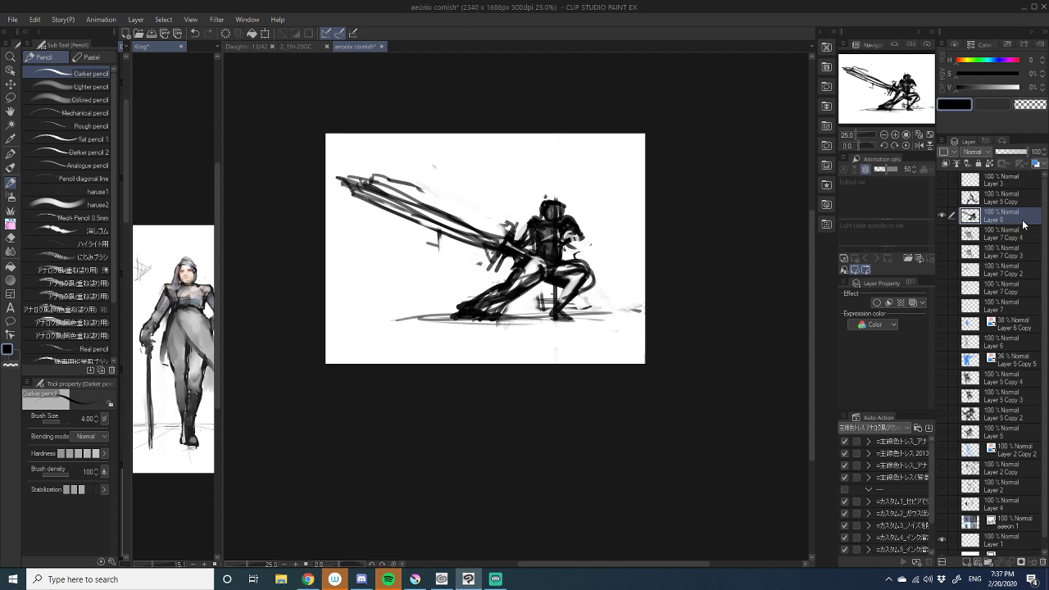
left_click(894, 146)
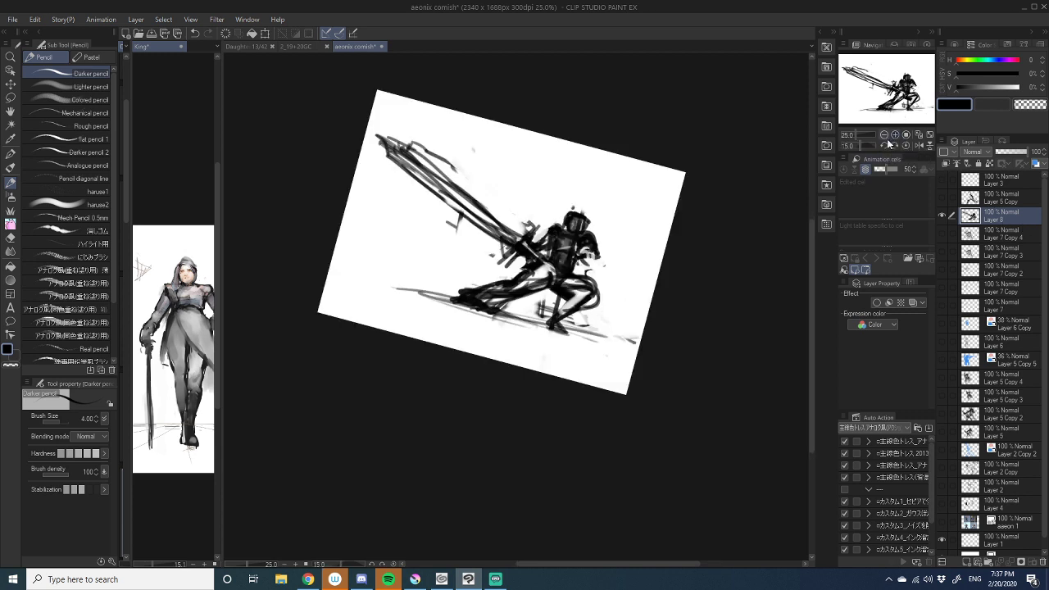
left_click(884, 135)
left_click(884, 145)
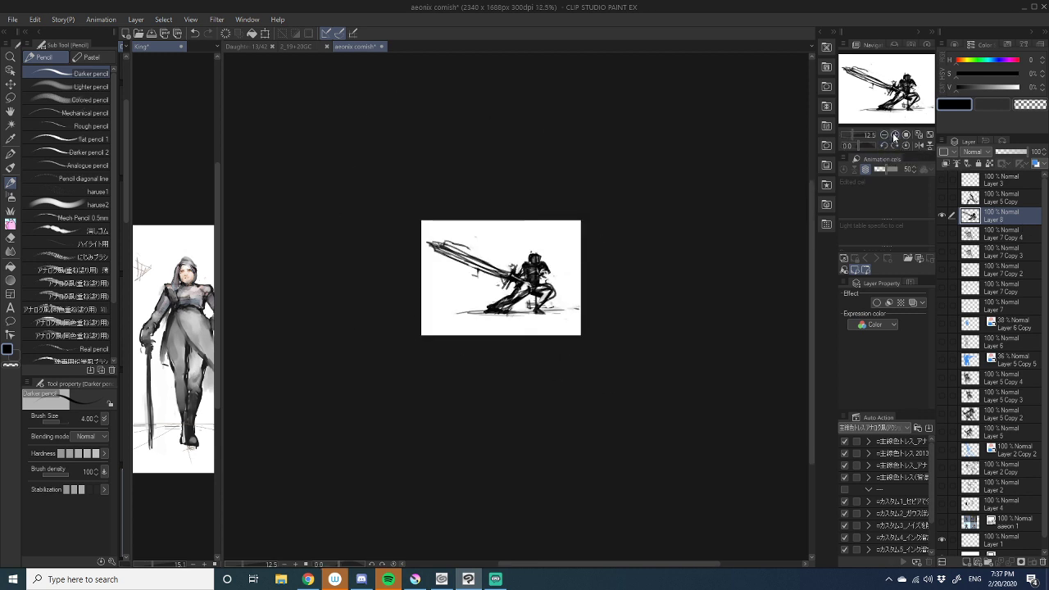
left_click(893, 134)
left_click(894, 135)
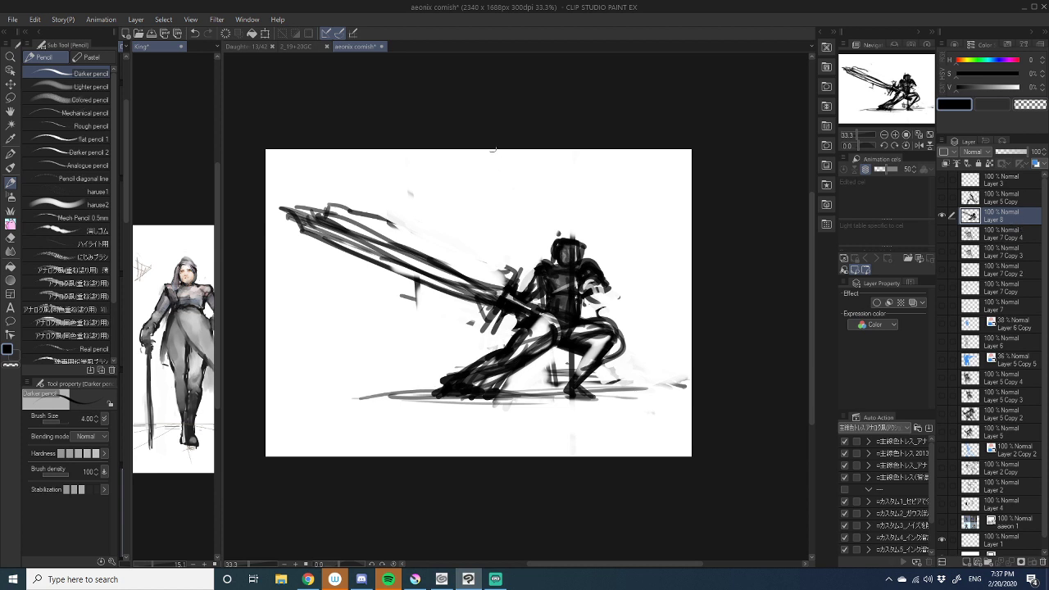
- Lighten the face and shoulder with white, and sketch long gray hair flowing back from the head
key("x")
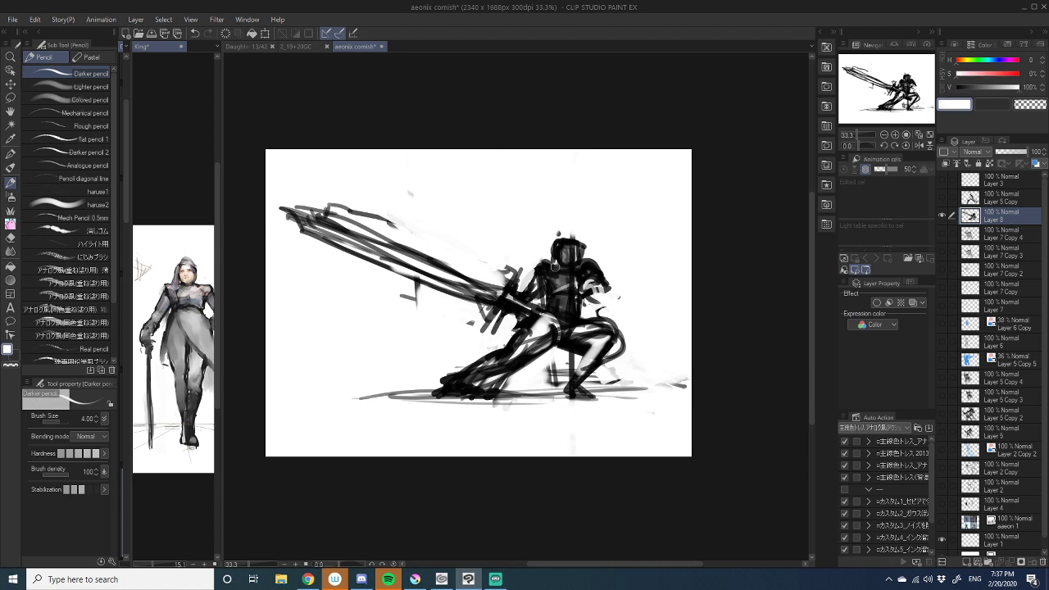
mouse_move(541, 269)
left_mouse_down()
mouse_move(562, 275)
mouse_move(560, 248)
left_mouse_up()
mouse_move(562, 252)
left_mouse_down()
mouse_move(574, 243)
mouse_move(559, 233)
mouse_move(568, 234)
mouse_move(533, 223)
mouse_move(542, 236)
mouse_move(485, 240)
mouse_move(470, 227)
mouse_move(485, 230)
left_mouse_up()
left_click(572, 244, "alt")
mouse_move(524, 226)
left_mouse_down()
mouse_move(459, 216)
mouse_move(435, 225)
mouse_move(467, 257)
left_mouse_up()
mouse_move(521, 269)
left_mouse_down()
mouse_move(481, 262)
mouse_move(514, 268)
mouse_move(500, 270)
left_mouse_up()
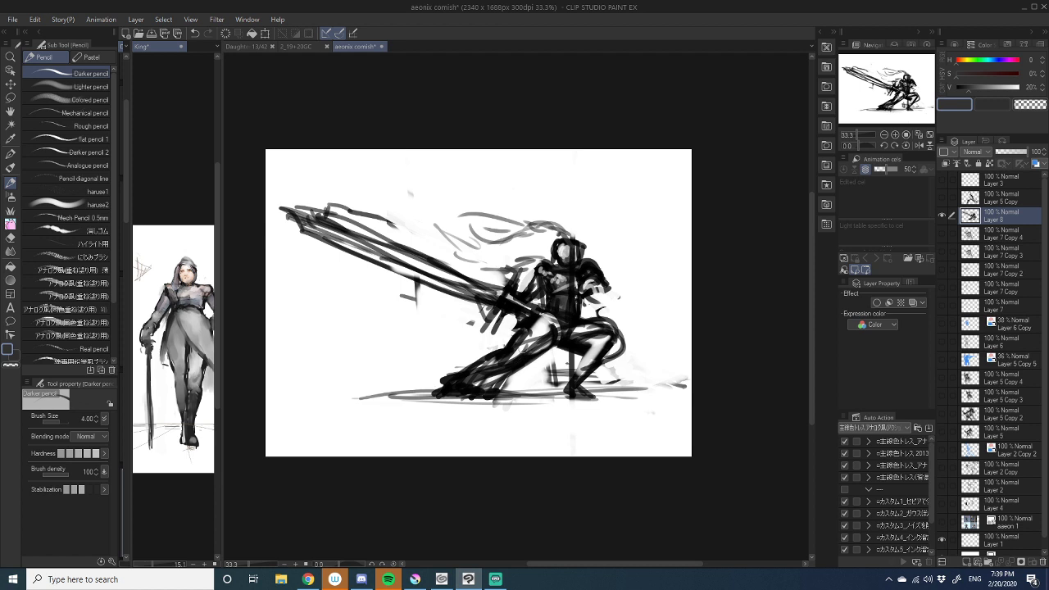
- Redraw the sword's crossguard as a straight gray bar across the blade's base, cleaning its edges with white
left_click_drag(524, 319, 548, 322)
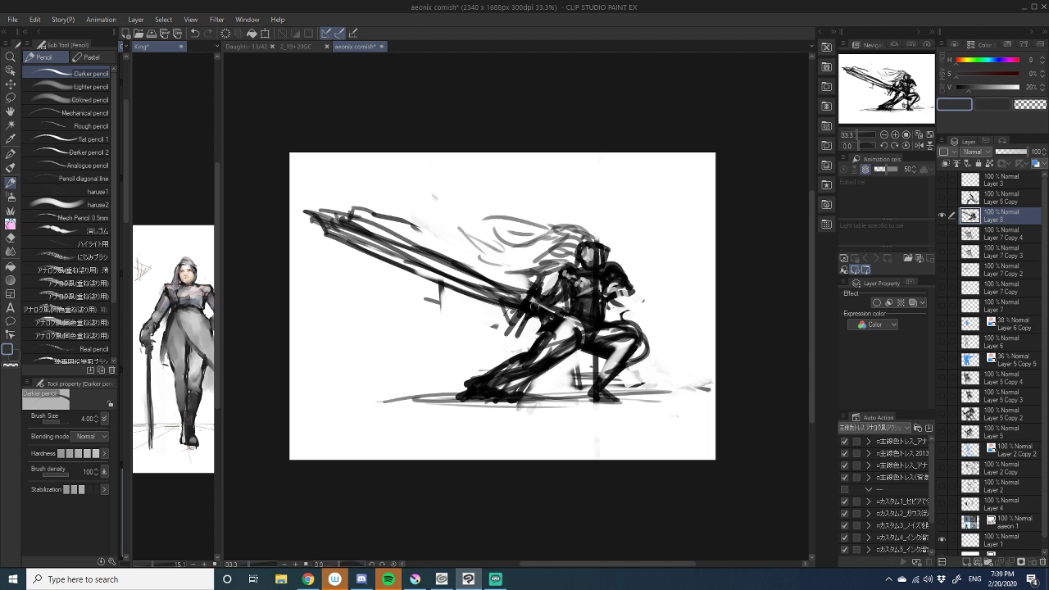
left_click_drag(523, 303, 508, 329)
left_click(490, 348, "alt")
left_click_drag(523, 306, 506, 330)
left_click_drag(542, 268, 529, 290)
left_click_drag(532, 326, 532, 323)
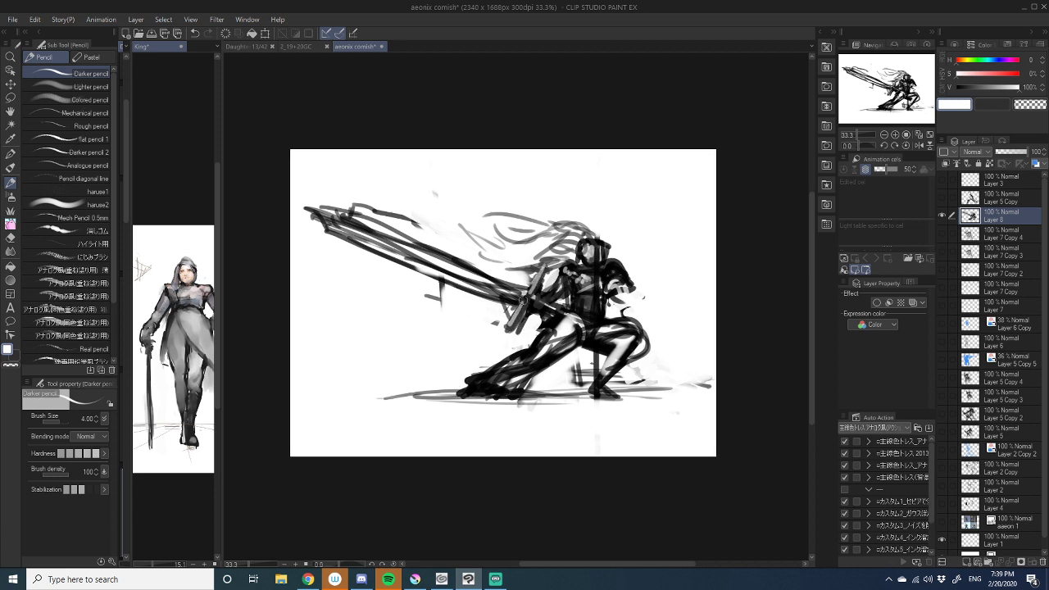
left_click(525, 289, "alt")
left_click_drag(511, 286, 541, 327)
- Sharpen the sword's tip by painting out the rough upper edge with white and shading the blade's end in sampled gray
left_click(467, 281, "alt")
key("c")
key("c")
mouse_move(451, 267)
left_mouse_down()
mouse_move(383, 243)
mouse_move(451, 290)
left_mouse_up()
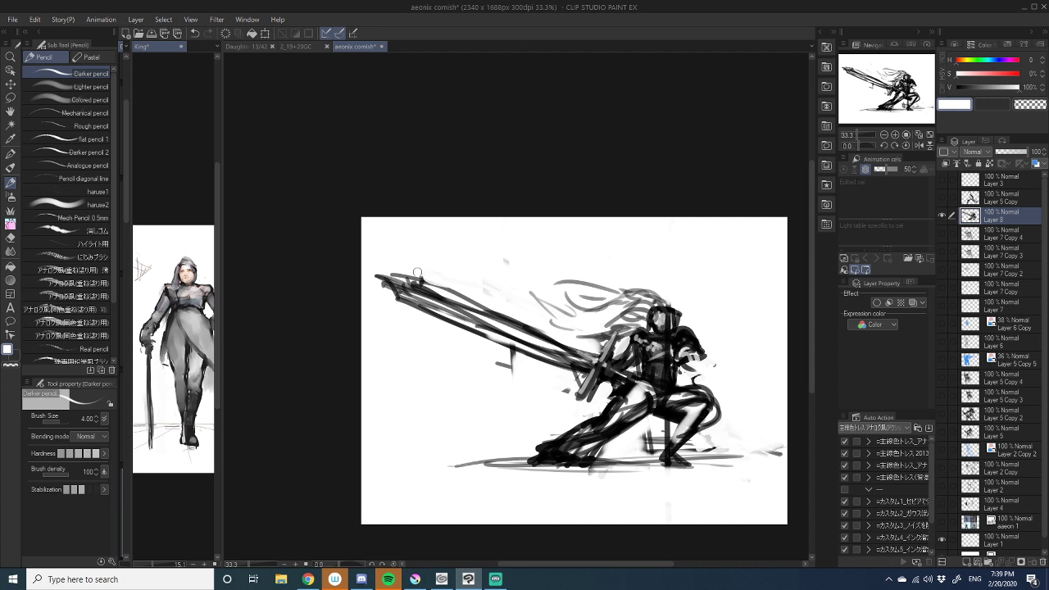
mouse_move(432, 274)
left_mouse_down()
mouse_move(377, 276)
mouse_move(438, 285)
mouse_move(496, 315)
left_mouse_up()
left_click(415, 287, "alt")
mouse_move(385, 285)
left_mouse_down()
mouse_move(458, 302)
mouse_move(492, 336)
mouse_move(398, 301)
mouse_move(440, 327)
mouse_move(414, 300)
left_mouse_up()
left_click(384, 303, "alt")
left_click(407, 283, "alt")
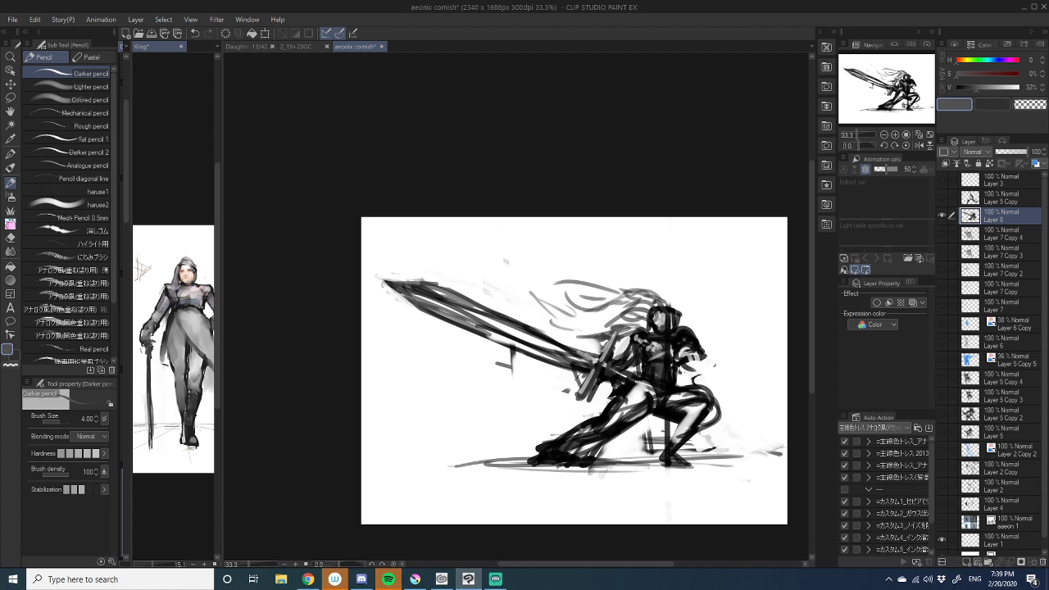
- Add more gray hair strands trailing behind the head above the sword
left_click_drag(652, 369, 623, 327)
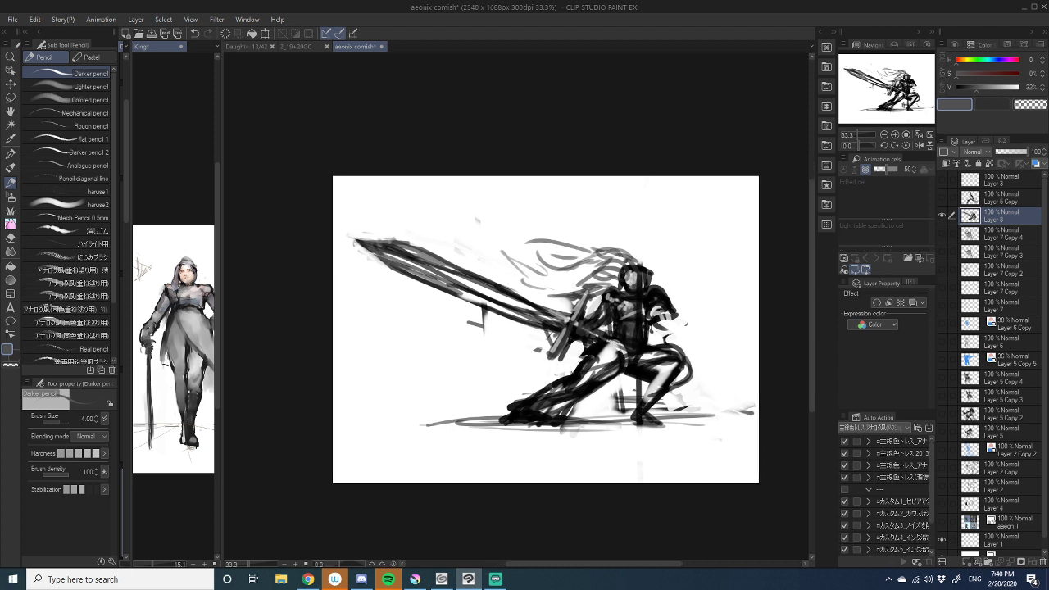
left_click_drag(539, 289, 495, 274)
left_click_drag(596, 356, 581, 386)
left_click(11, 251)
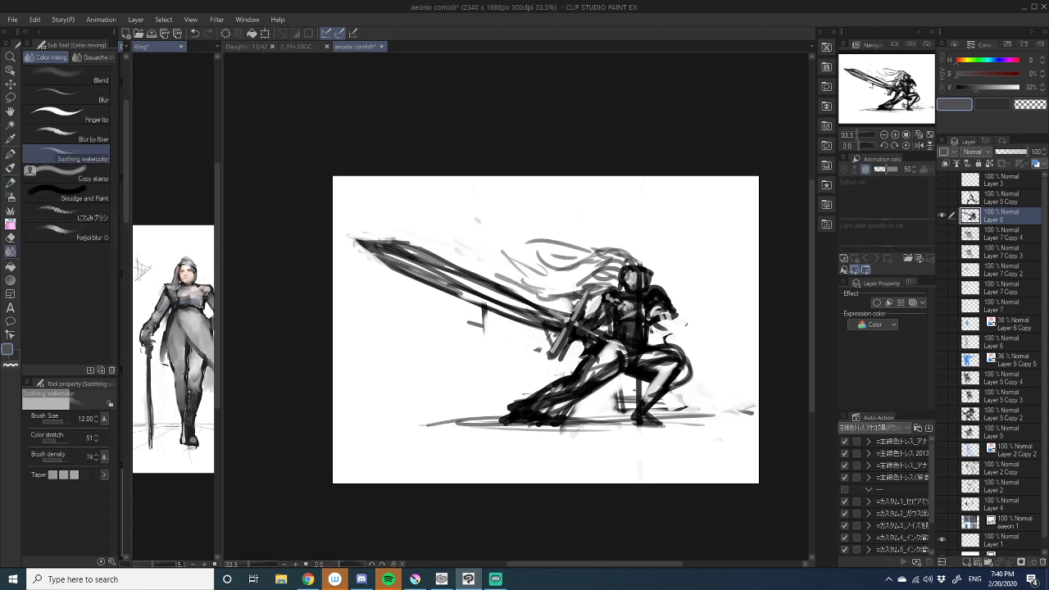
left_click(10, 182)
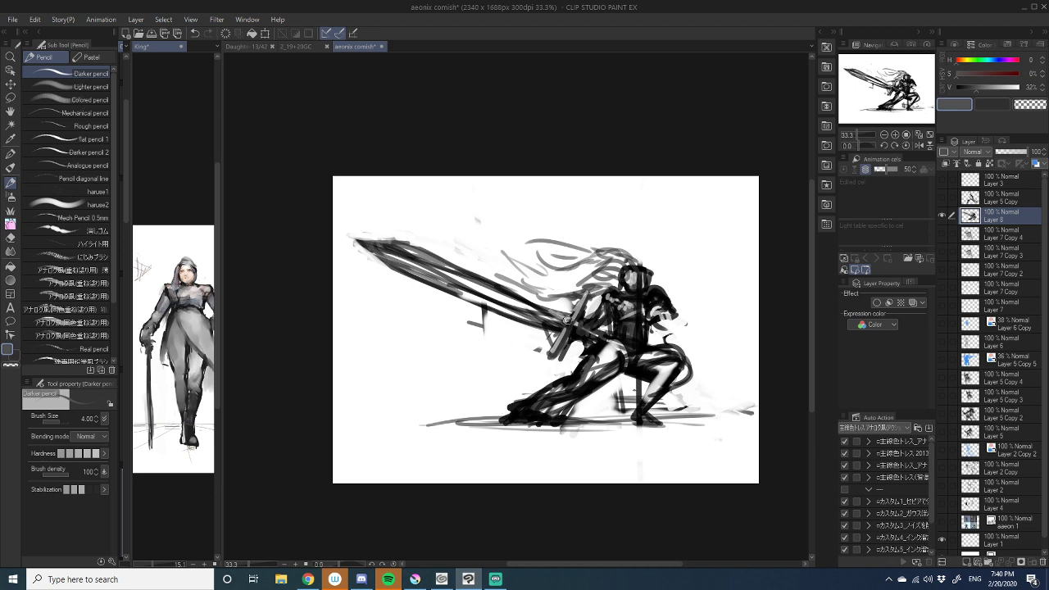
- Paint light gray highlights on the crossguard's center and around the shoulder using a color sampled from the sword
left_click(571, 321, "alt")
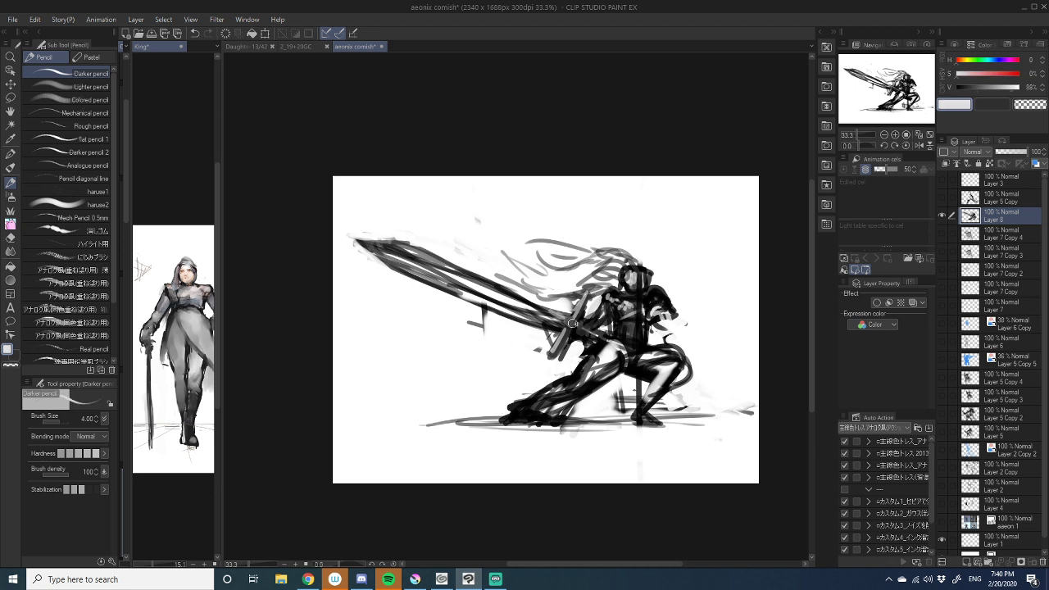
left_click_drag(572, 322, 610, 302)
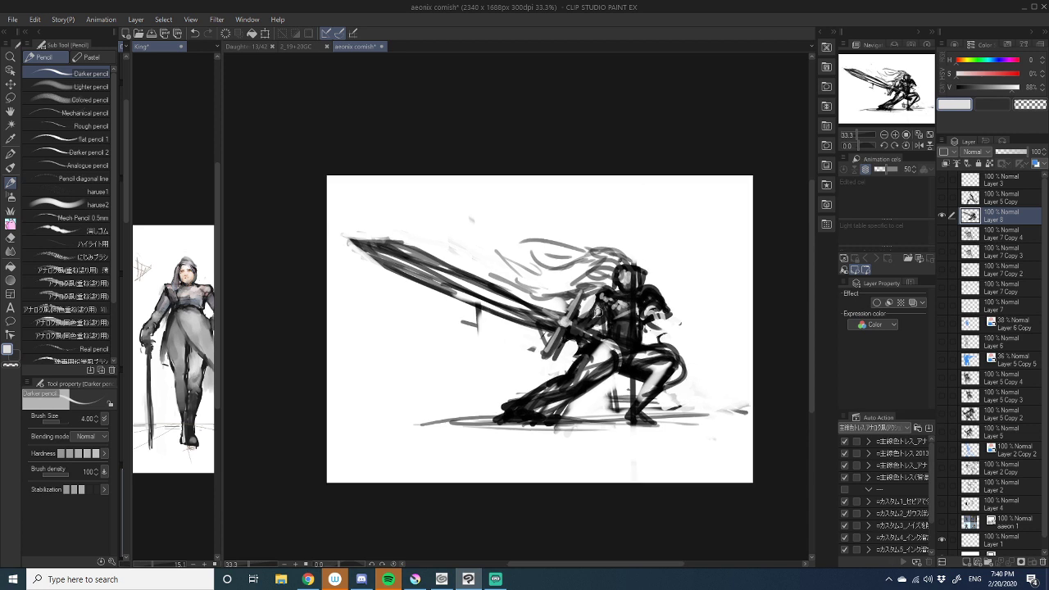
left_click_drag(602, 299, 533, 289)
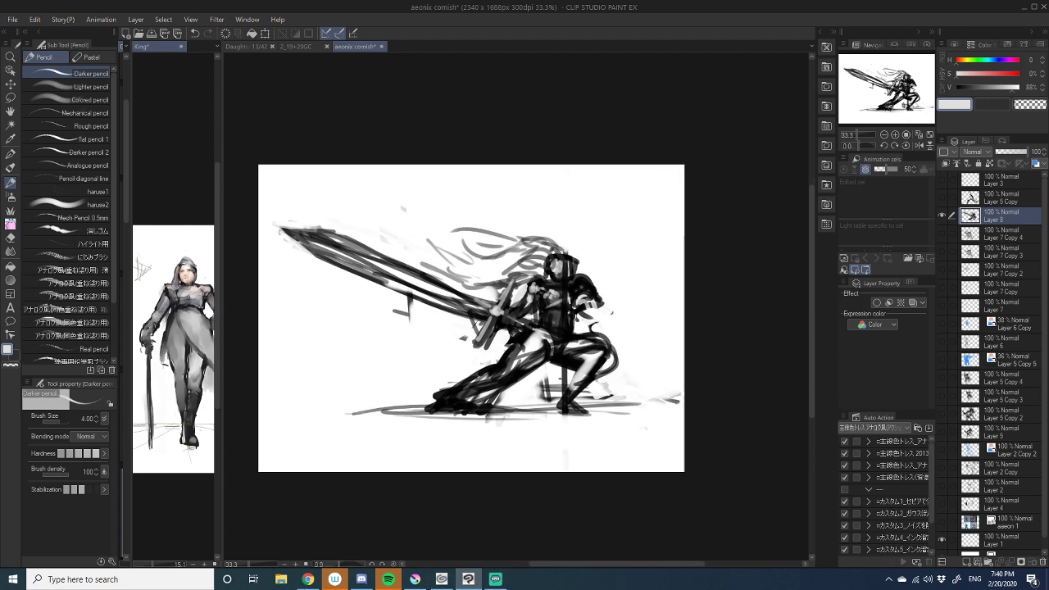
- Paint light gray highlights on the near shoulder, upper arm and the side of the face
left_click(895, 134)
left_click(895, 134)
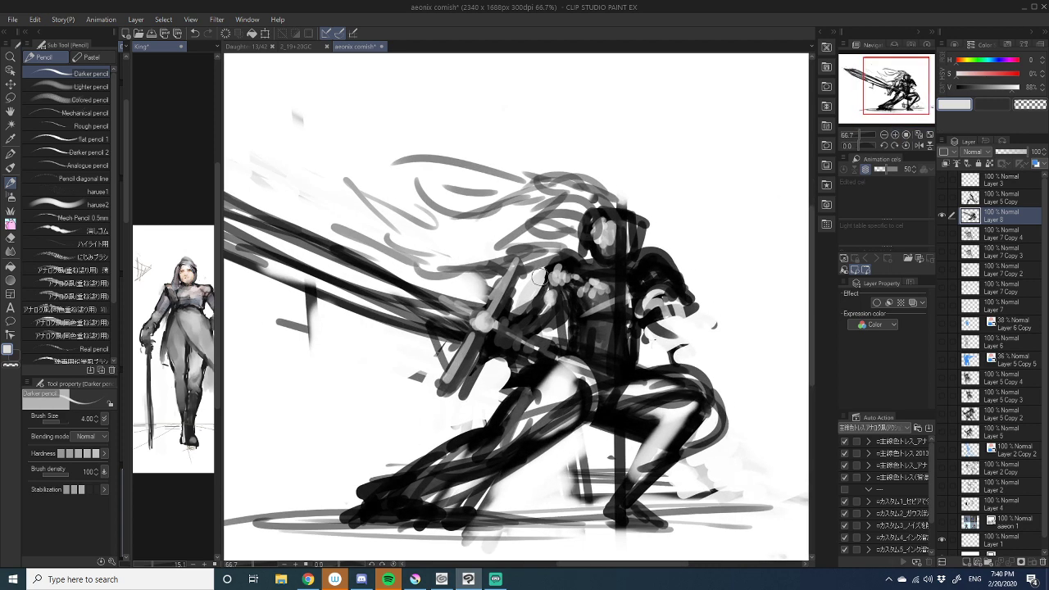
left_click_drag(557, 270, 560, 276)
left_click_drag(547, 311, 552, 303)
mouse_move(597, 240)
left_mouse_down()
mouse_move(564, 239)
mouse_move(563, 205)
mouse_move(587, 203)
mouse_move(601, 246)
left_mouse_up()
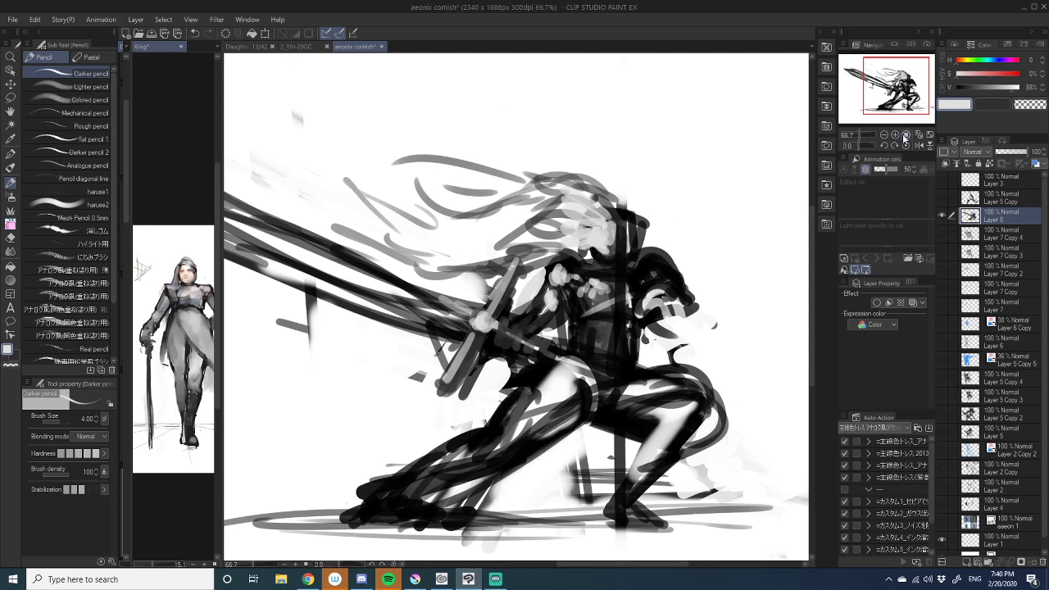
- Draw thin dark lines down the face and along the jaw with a 0.80 brush in a sampled near-black
left_click(896, 135)
left_click(896, 135)
left_click_drag(719, 202, 576, 315)
left_click(596, 290, "alt")
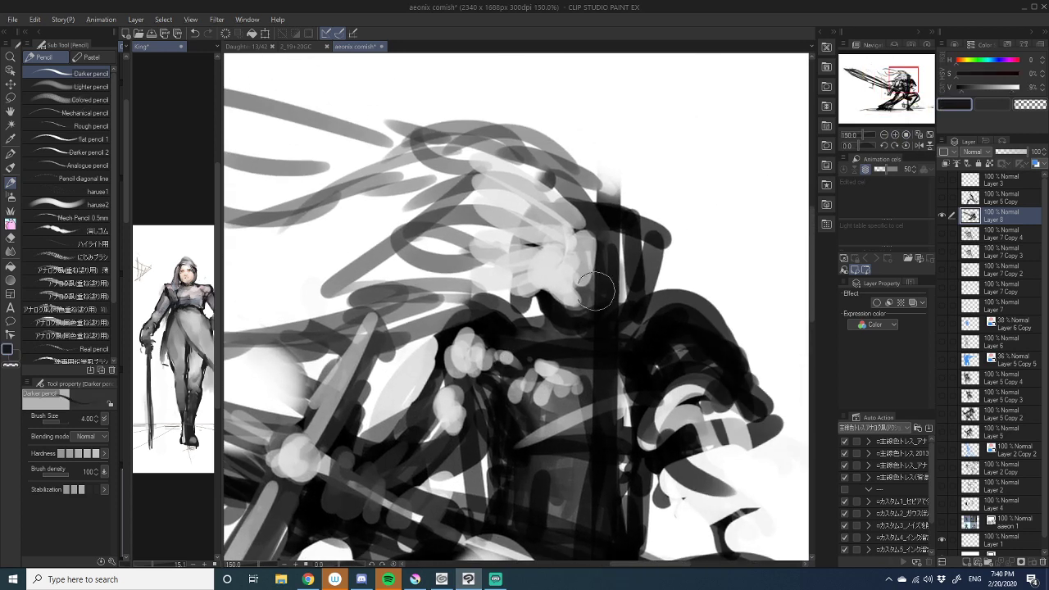
key("bracketleft")
key("bracketleft")
key("bracketleft")
key("bracketleft")
key("bracketleft")
key("bracketleft")
key("bracketleft")
key("bracketleft")
left_click_drag(566, 302, 565, 244)
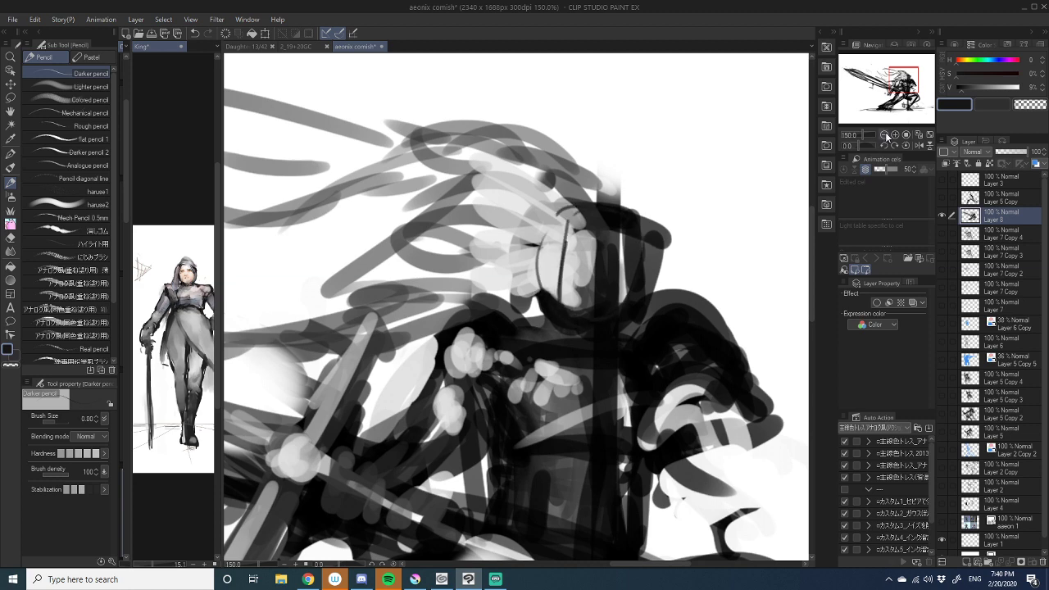
- Paint the face over with light gray sampled from the head, using a 3.00 brush
left_click(883, 135)
left_click(884, 134)
key("x")
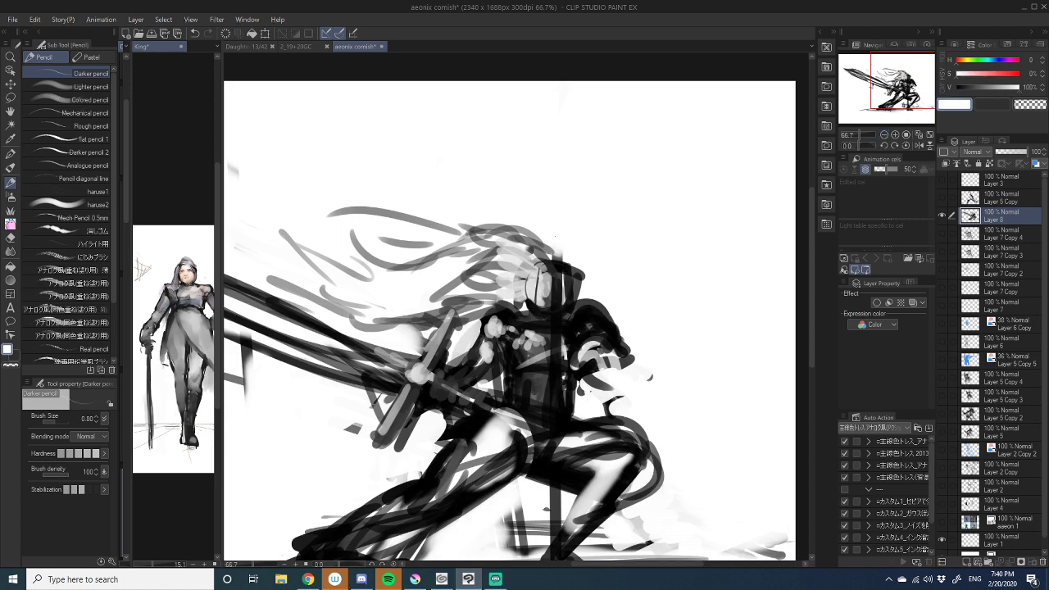
key("bracketright")
key("bracketright")
key("bracketright")
key("bracketright")
key("bracketright")
left_click(522, 282, "alt")
mouse_move(538, 276)
left_mouse_down()
mouse_move(538, 297)
mouse_move(546, 292)
left_mouse_up()
- Paint light gray highlights on the far shoulder and across the chest and torso
mouse_move(469, 357)
left_mouse_down()
mouse_move(515, 302)
mouse_move(573, 299)
mouse_move(553, 298)
left_mouse_up()
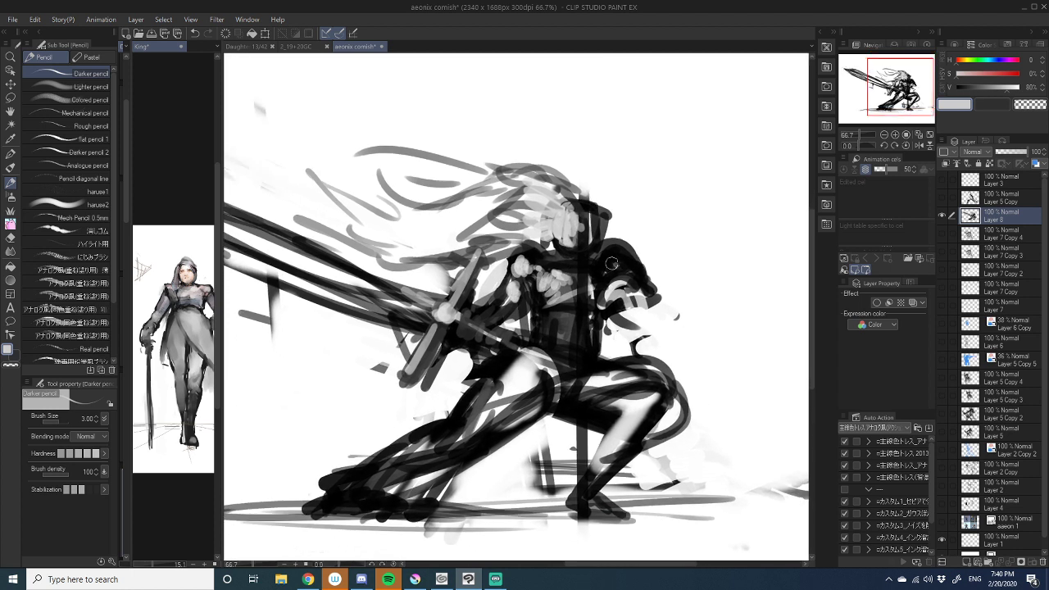
mouse_move(611, 263)
left_mouse_down()
mouse_move(607, 231)
mouse_move(613, 280)
left_mouse_up()
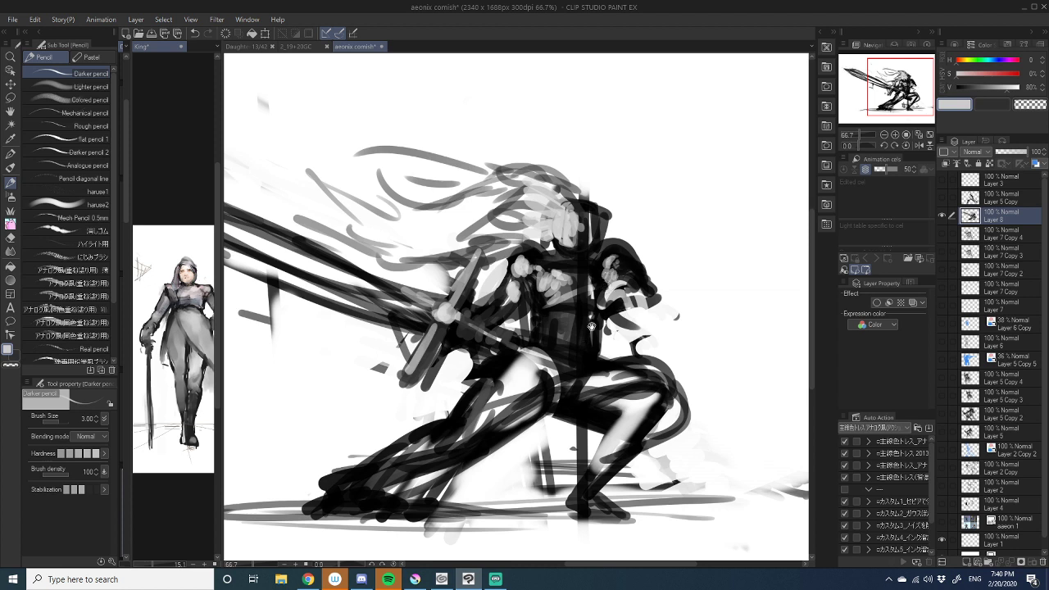
left_click_drag(547, 321, 598, 272)
mouse_move(599, 277)
left_mouse_down()
mouse_move(585, 281)
mouse_move(598, 283)
left_mouse_up()
mouse_move(526, 354)
left_mouse_down()
mouse_move(569, 311)
mouse_move(554, 323)
mouse_move(573, 353)
left_mouse_up()
- Darken the rear leg with sampled black and trim its upper edge with white sampled from the background
left_click(580, 285, "alt")
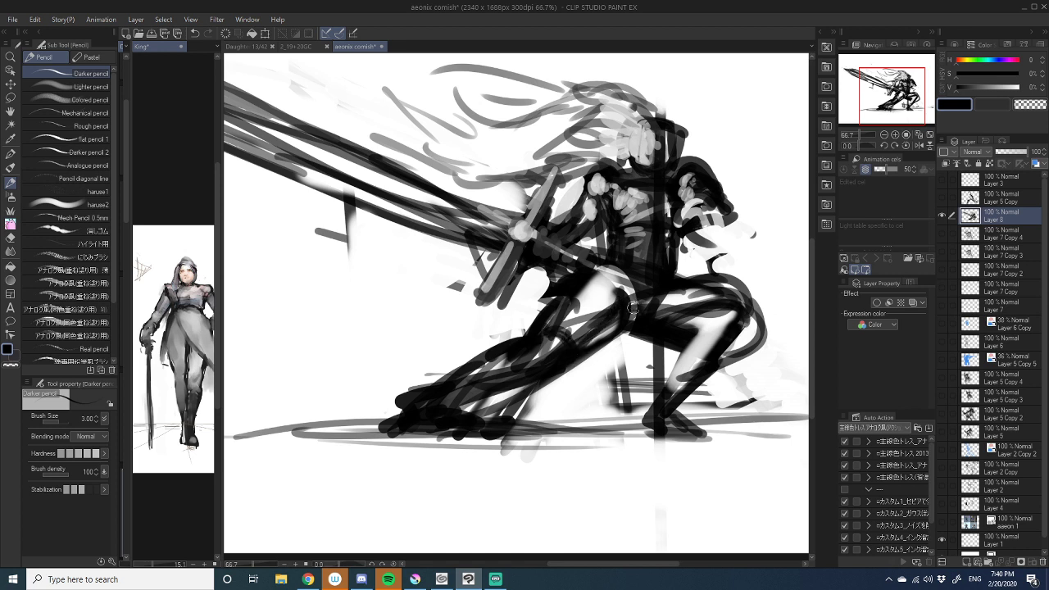
mouse_move(631, 307)
left_mouse_down()
mouse_move(645, 304)
mouse_move(568, 369)
mouse_move(483, 381)
mouse_move(435, 418)
left_mouse_up()
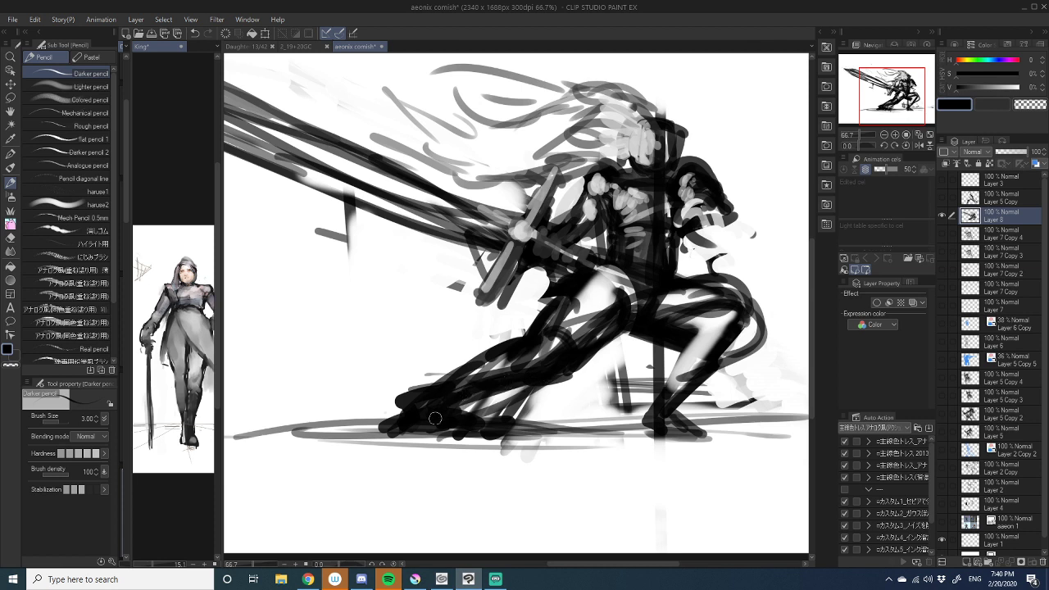
left_click(450, 363, "alt")
left_click_drag(465, 365, 398, 405)
left_click_drag(608, 313, 549, 345)
- Add a new layer beneath Layer 8, fill it with white, and make Layer 8 active again
key("ctrl+shift+n")
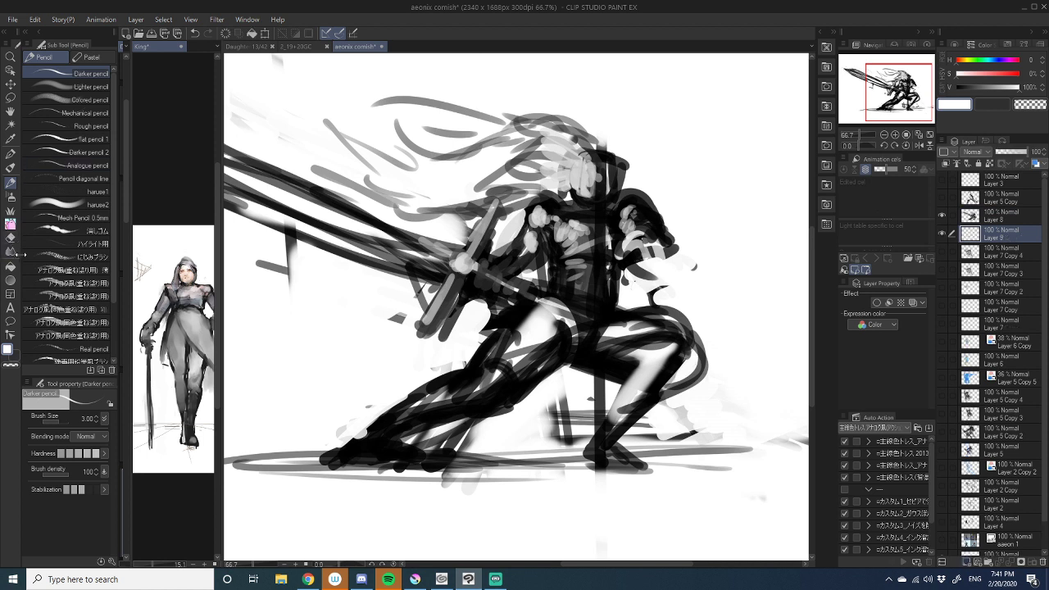
left_click(11, 267)
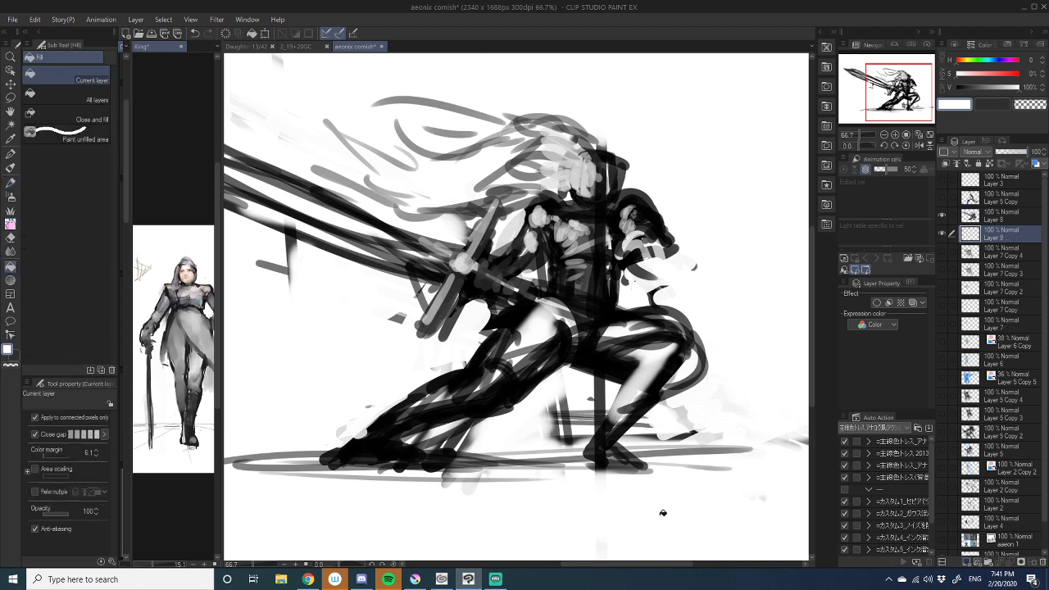
left_click(663, 512)
left_click(1003, 216)
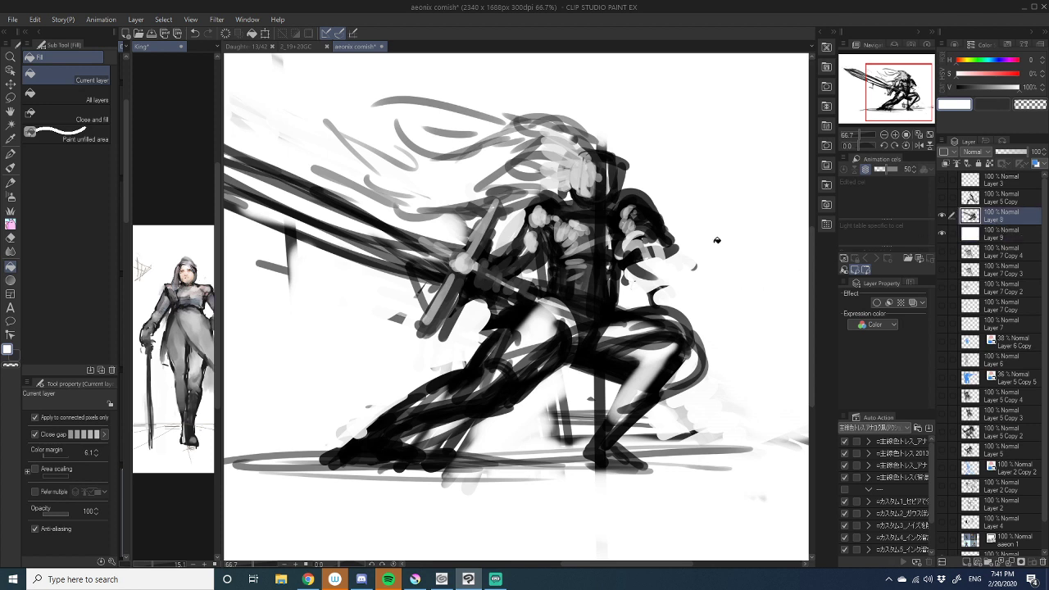
key("ctrl+t")
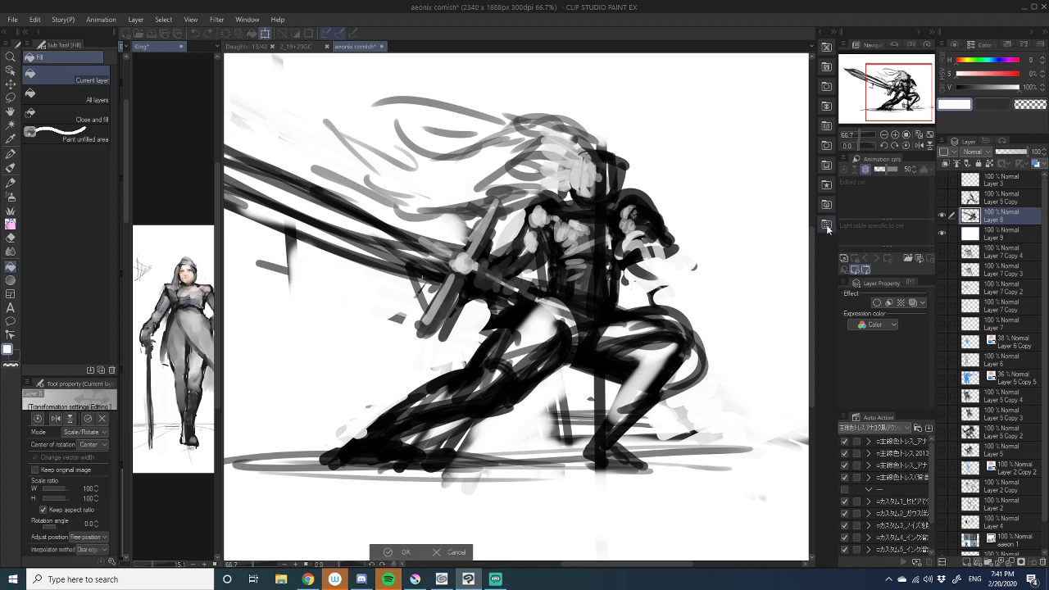
left_click(944, 235)
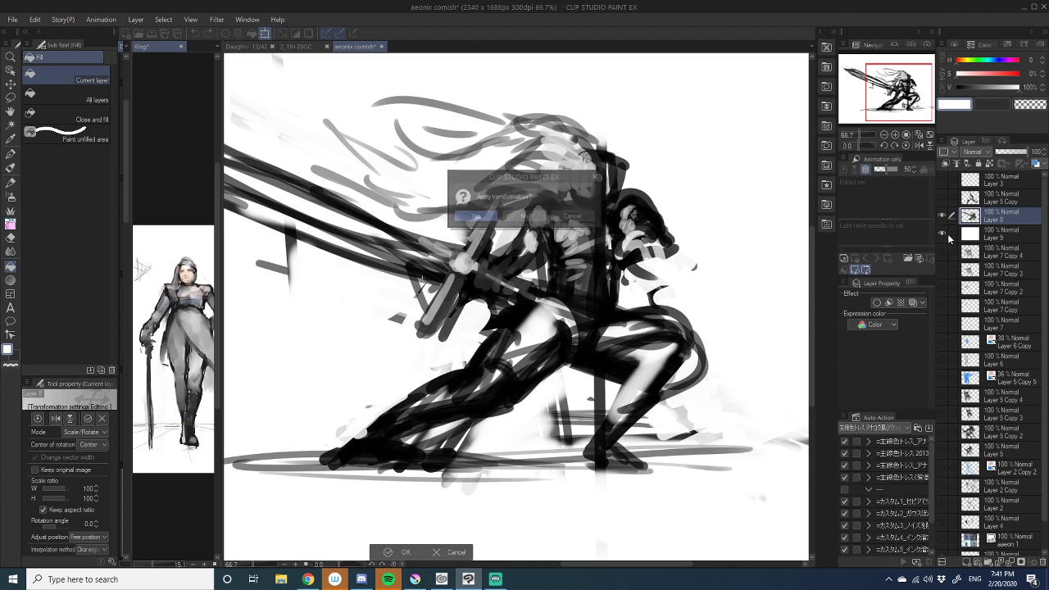
left_click(525, 218)
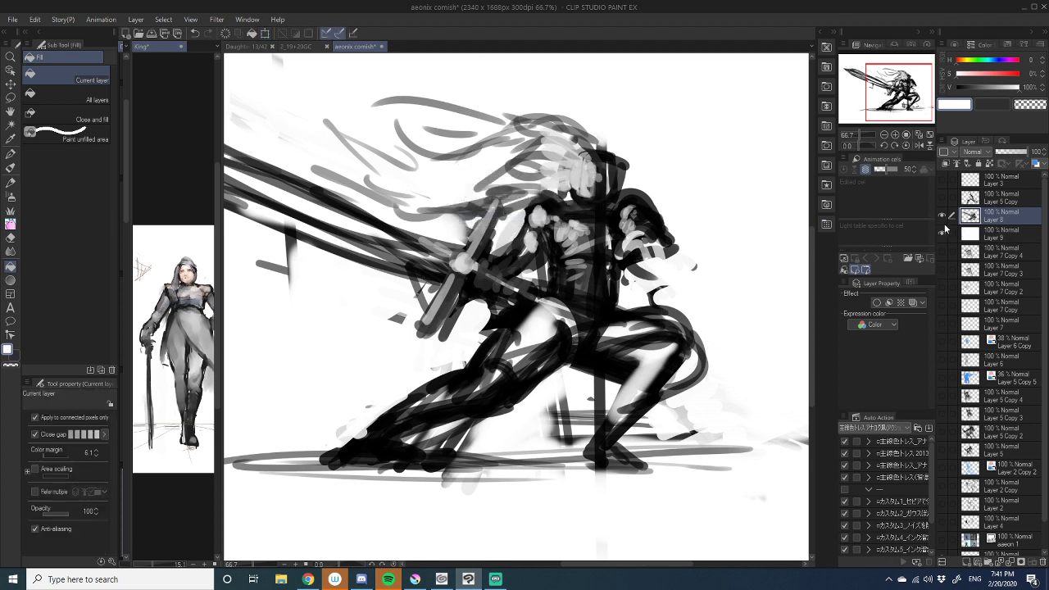
- Merge Layer 8 down into the white-filled layer
key("ctrl+e")
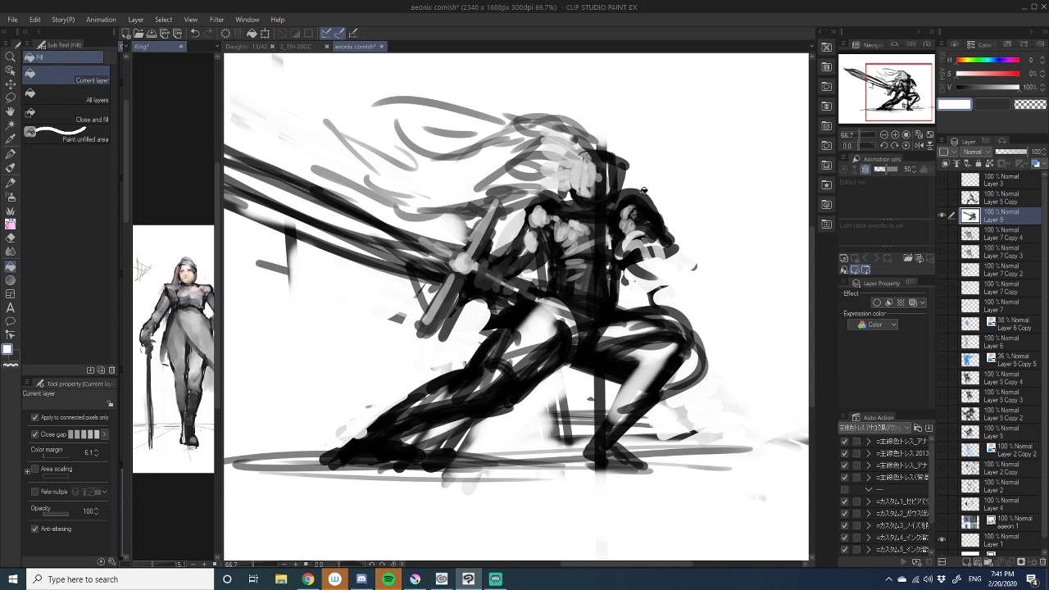
left_click(495, 579)
- Paint gray highlights on the near upper arm, forearm and hand with the Darker pencil, using grays sampled from the figure
left_click(10, 182)
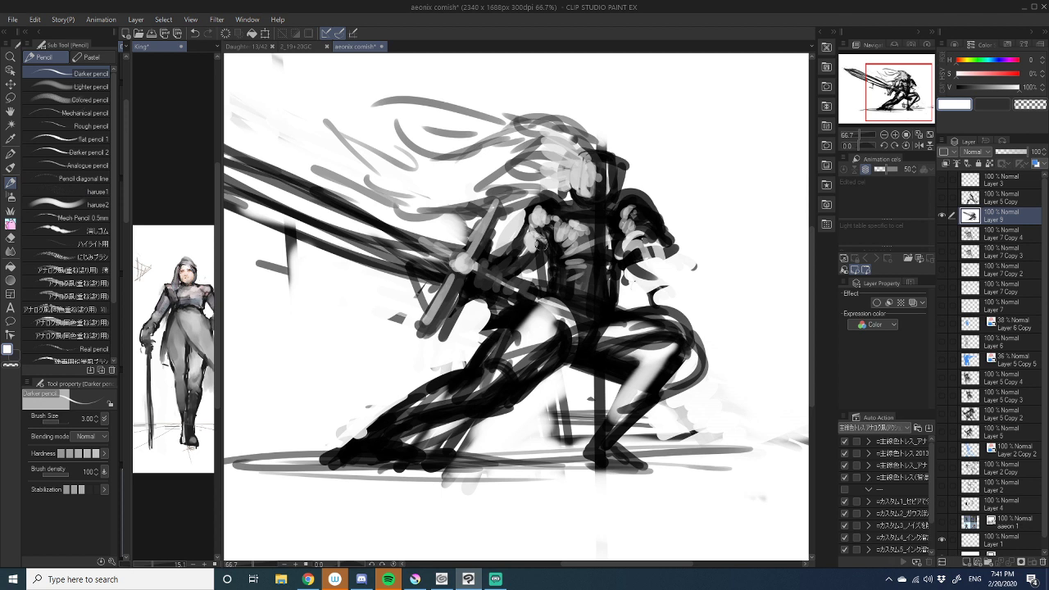
left_click(539, 239, "alt")
mouse_move(523, 252)
left_mouse_down()
mouse_move(526, 244)
mouse_move(482, 278)
mouse_move(496, 288)
mouse_move(453, 336)
left_mouse_up()
left_click(528, 245, "alt")
left_click(514, 258, "alt")
left_click(491, 306, "alt")
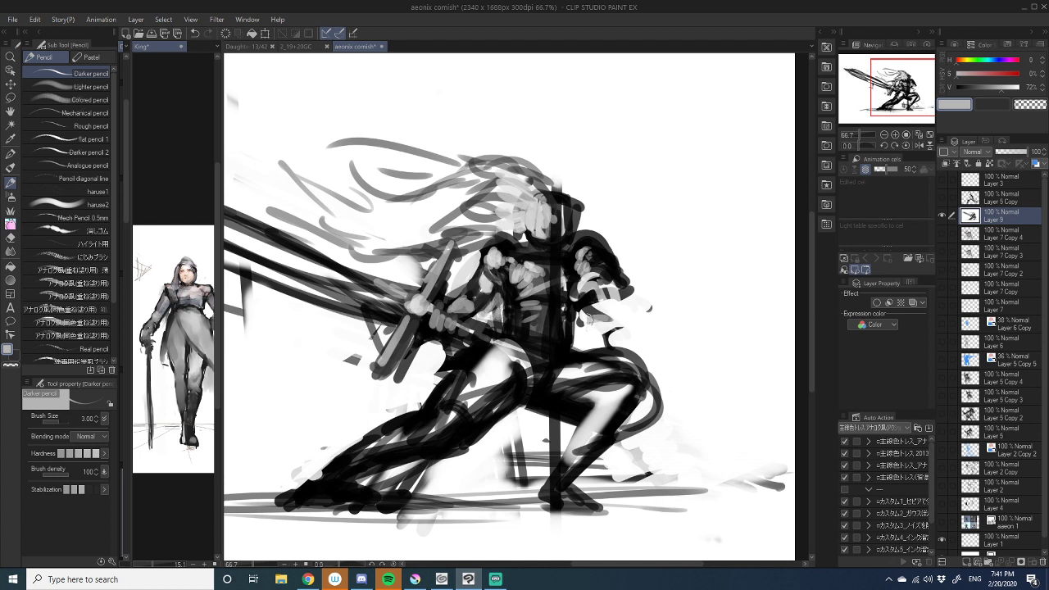
- Try gray highlight strokes along the rear leg, then undo them
left_click(884, 135)
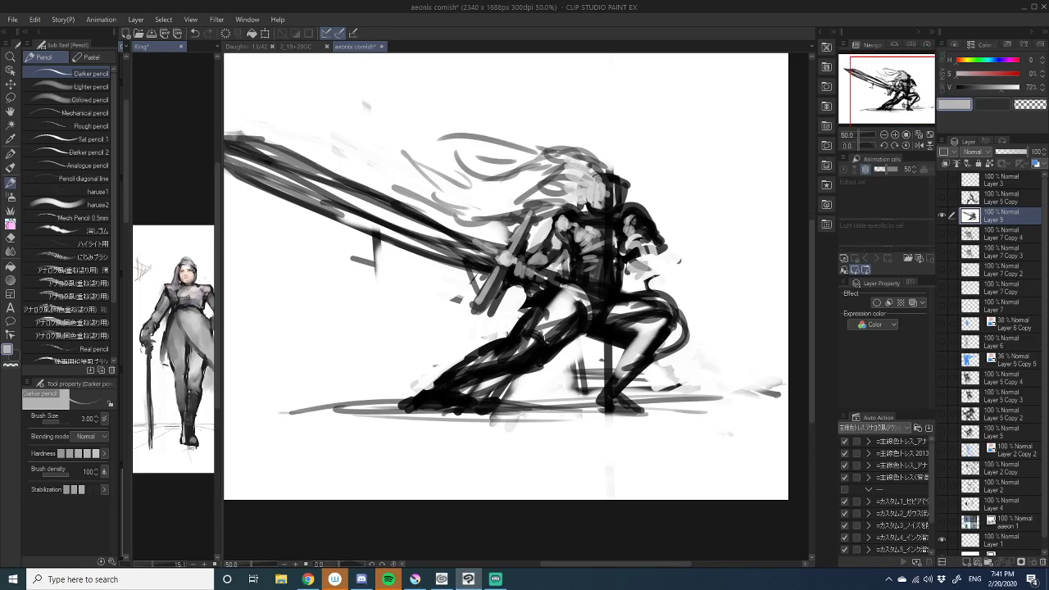
mouse_move(582, 311)
left_mouse_down()
mouse_move(672, 304)
mouse_move(510, 379)
mouse_move(431, 384)
left_mouse_up()
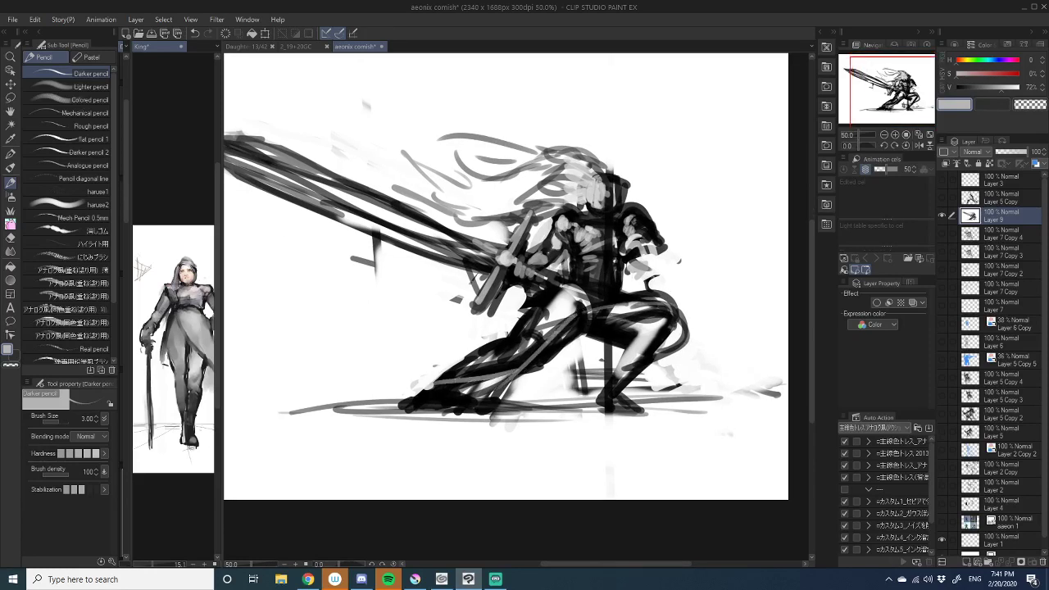
left_click_drag(578, 353, 496, 388)
key("ctrl+z")
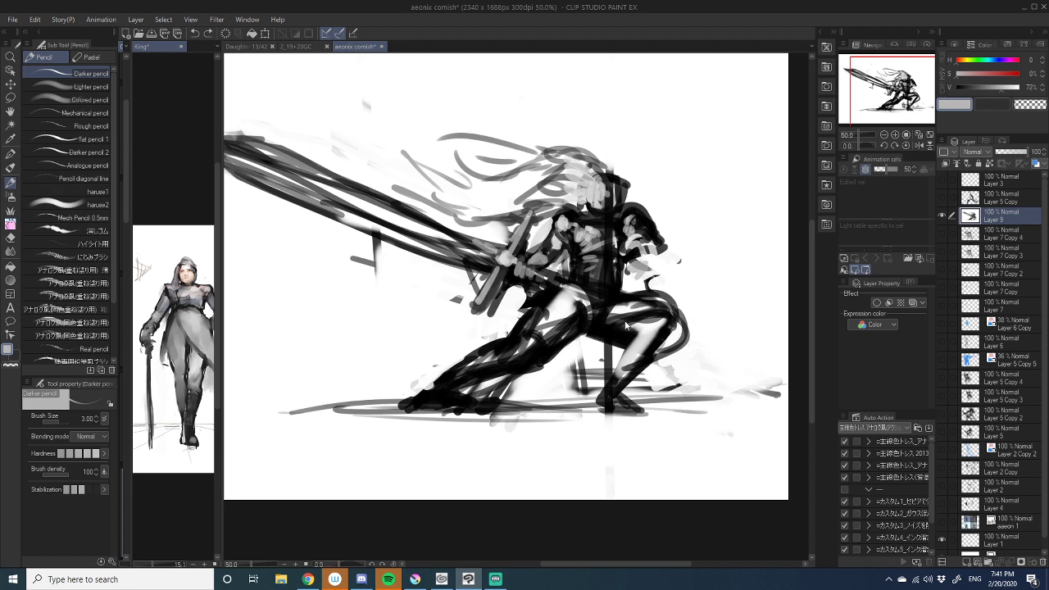
- Paint out the stray strokes around the front knee and shin with sampled background white
left_click(595, 352, "alt")
mouse_move(603, 342)
left_mouse_down()
mouse_move(621, 348)
mouse_move(607, 372)
mouse_move(580, 367)
mouse_move(573, 385)
mouse_move(589, 397)
left_mouse_up()
mouse_move(679, 344)
left_mouse_down()
mouse_move(680, 326)
mouse_move(627, 386)
left_mouse_up()
- Darken the front leg and the lower half of the crossguard with sampled near-black
left_click(677, 317, "alt")
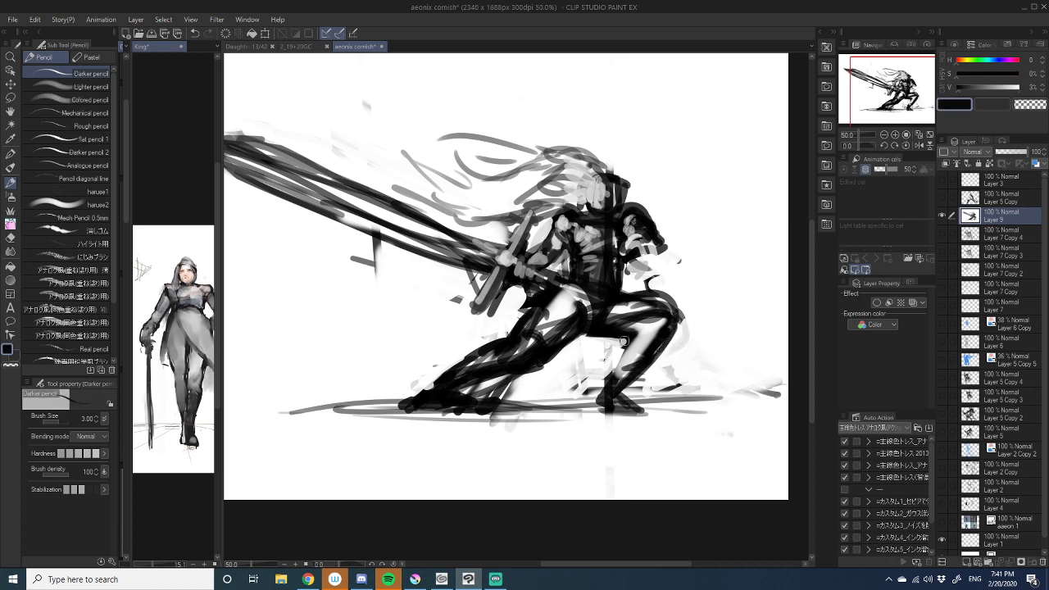
left_click_drag(624, 335, 609, 378)
mouse_move(494, 272)
left_mouse_down()
mouse_move(566, 345)
mouse_move(542, 383)
mouse_move(562, 349)
left_mouse_up()
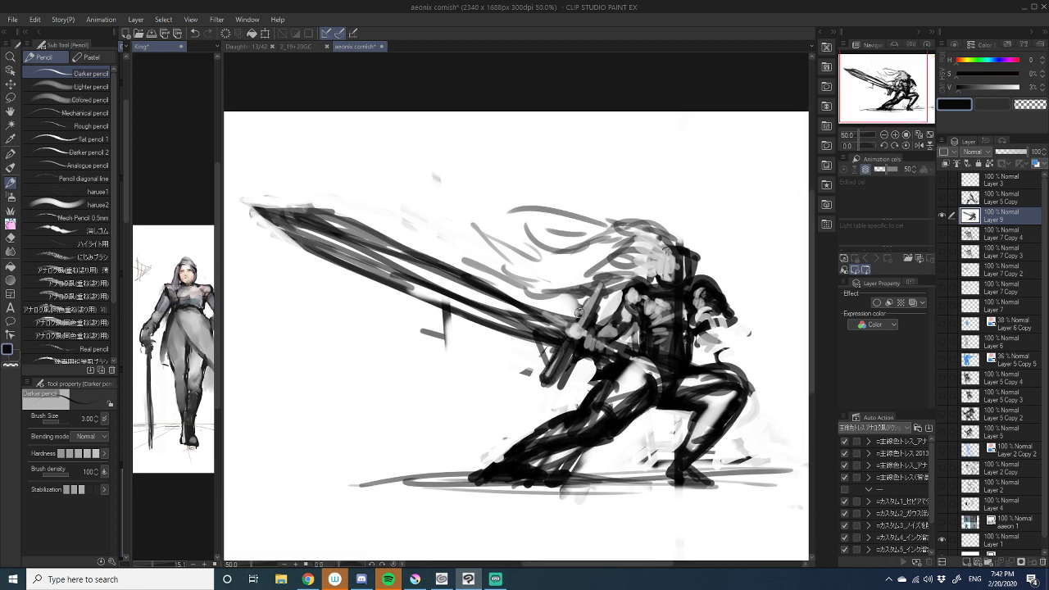
- Strengthen the crossguard and lower blade of the sword with short black pencil strokes
mouse_move(579, 312)
left_mouse_down()
mouse_move(594, 292)
mouse_move(581, 333)
left_mouse_up()
left_click_drag(539, 306, 525, 296)
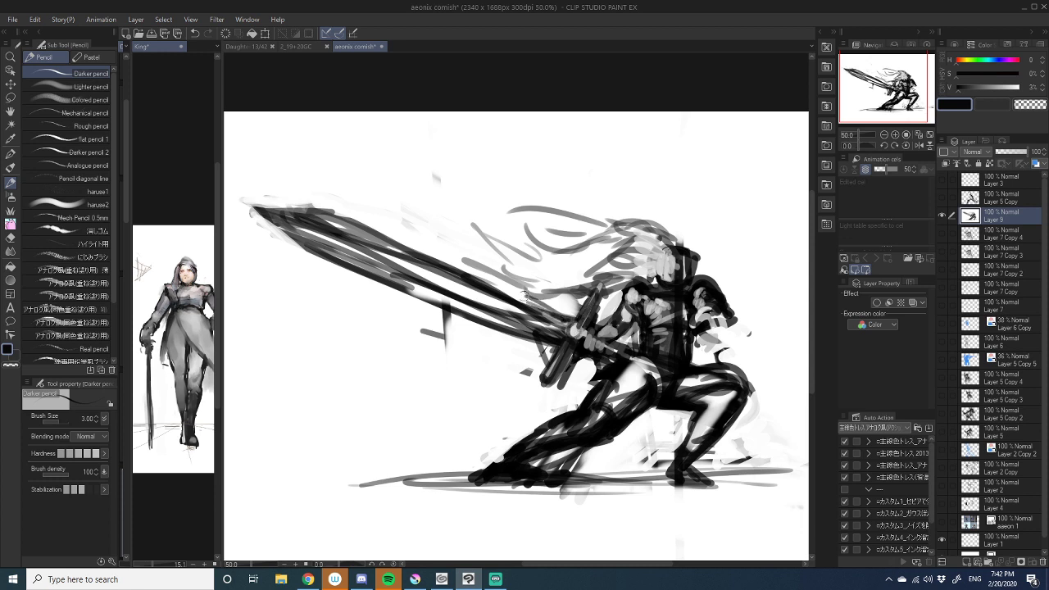
left_click_drag(565, 342, 558, 341)
- Rotate the canvas 60° and paint out the stray marks beside the sword blade in white with the pencil at size 12
left_click(895, 146)
left_click(894, 146)
left_click(895, 146)
left_click(894, 146)
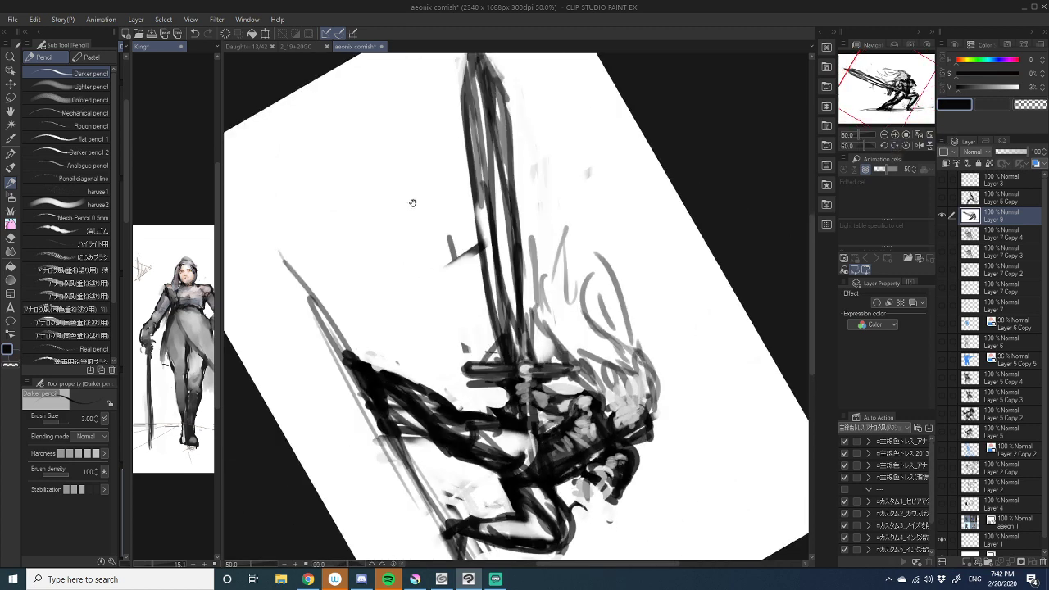
left_click_drag(412, 202, 445, 248)
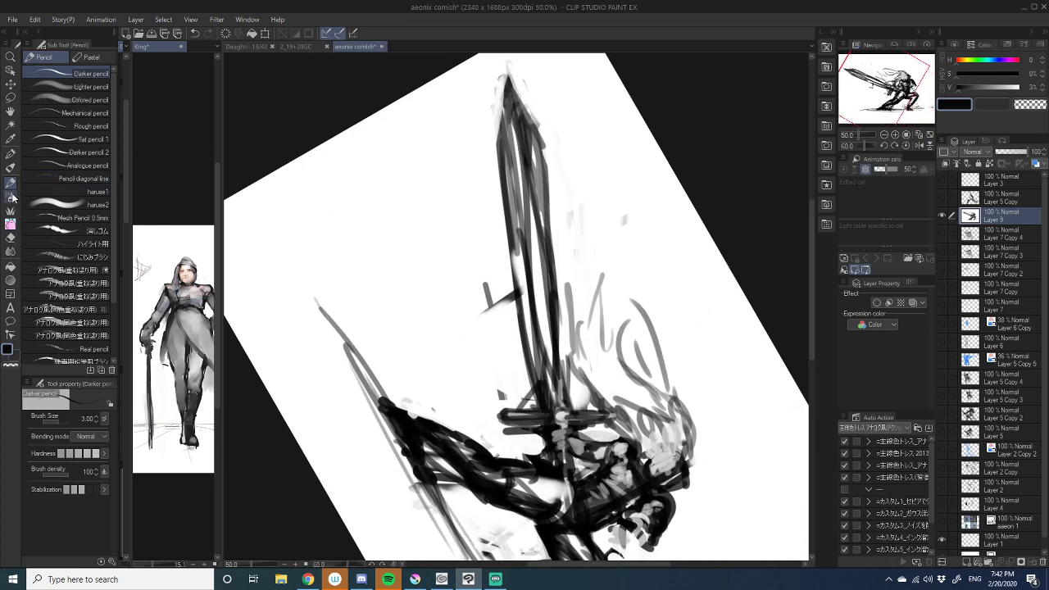
left_click(435, 216, "alt")
key("bracketright")
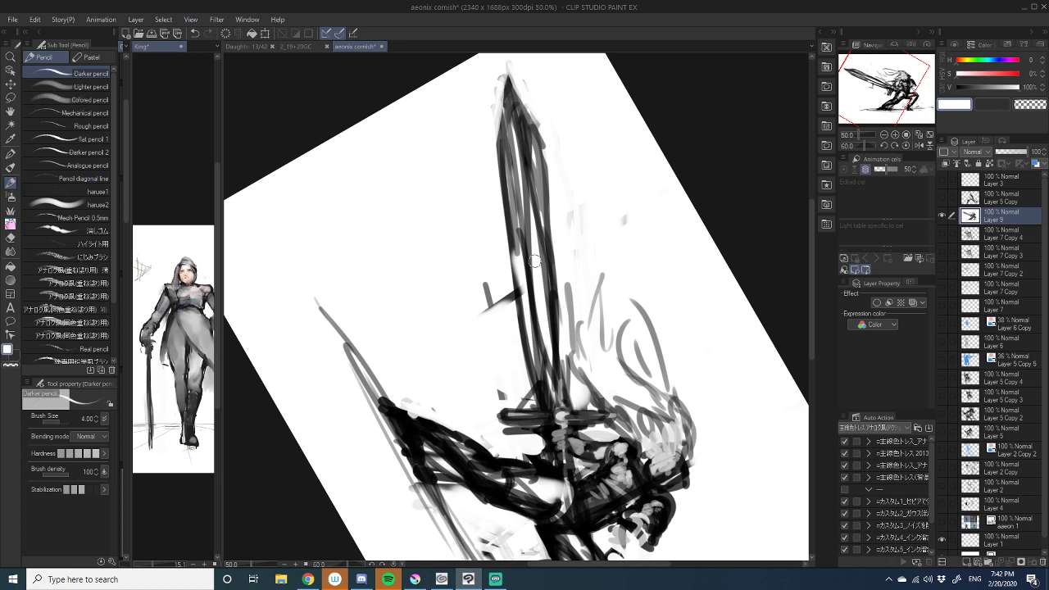
key("bracketright")
key("bracketright")
key("bracketright")
key("bracketright")
key("bracketright")
key("bracketright")
left_click_drag(489, 156, 500, 285)
left_click_drag(489, 199, 507, 335)
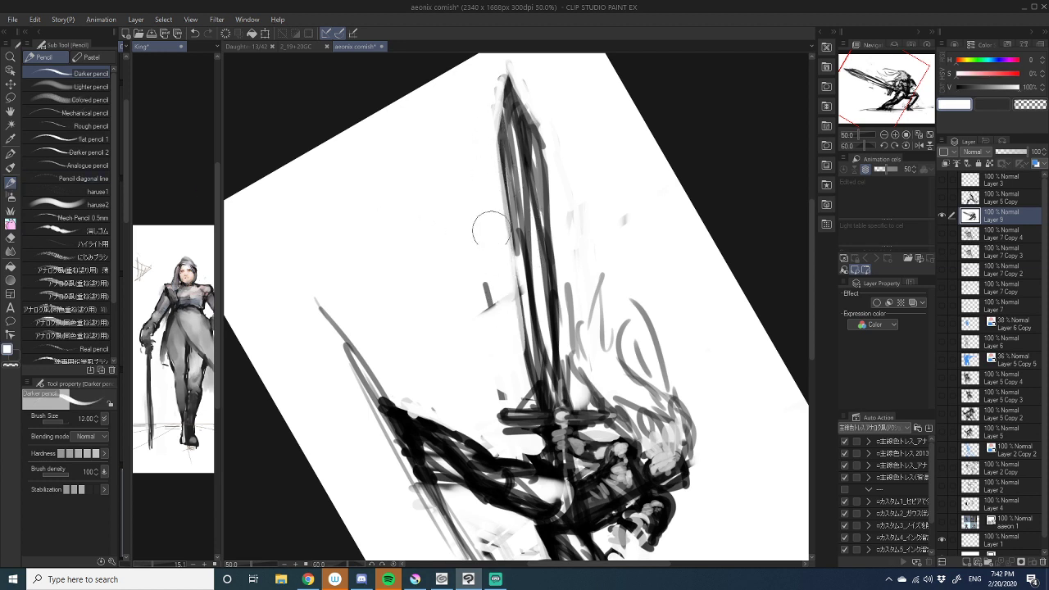
left_click_drag(490, 285, 492, 315)
- Slim the sword blade with white strokes and block in dark gray hair strands behind the shoulder
key("alt+Tab")
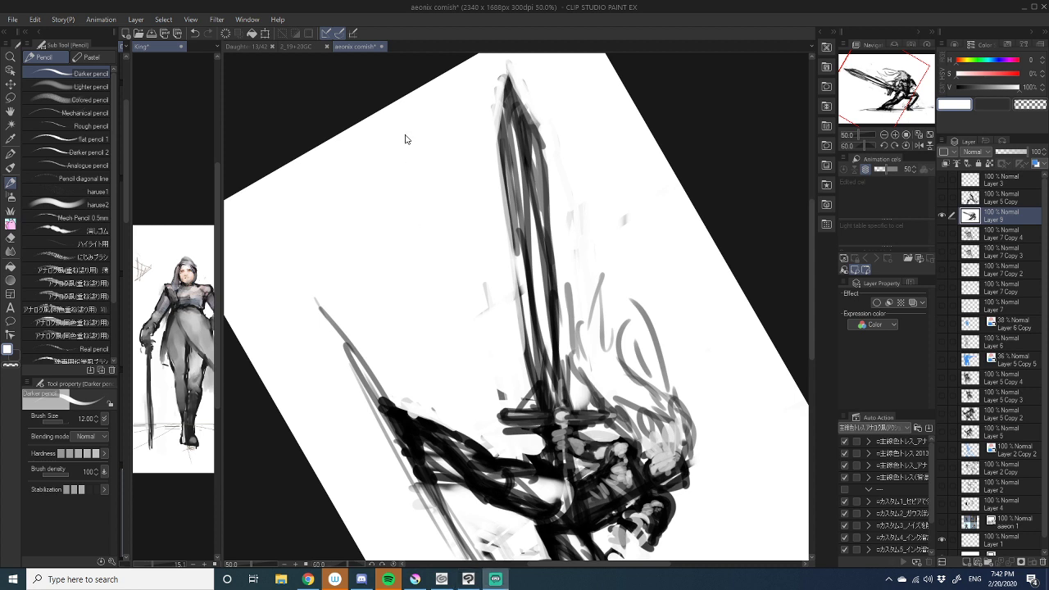
mouse_move(519, 115)
left_mouse_down()
mouse_move(535, 91)
mouse_move(575, 334)
mouse_move(560, 256)
mouse_move(568, 378)
mouse_move(560, 389)
mouse_move(507, 303)
mouse_move(525, 391)
mouse_move(491, 125)
mouse_move(550, 262)
mouse_move(522, 148)
mouse_move(548, 390)
left_mouse_up()
left_click(531, 142, "alt")
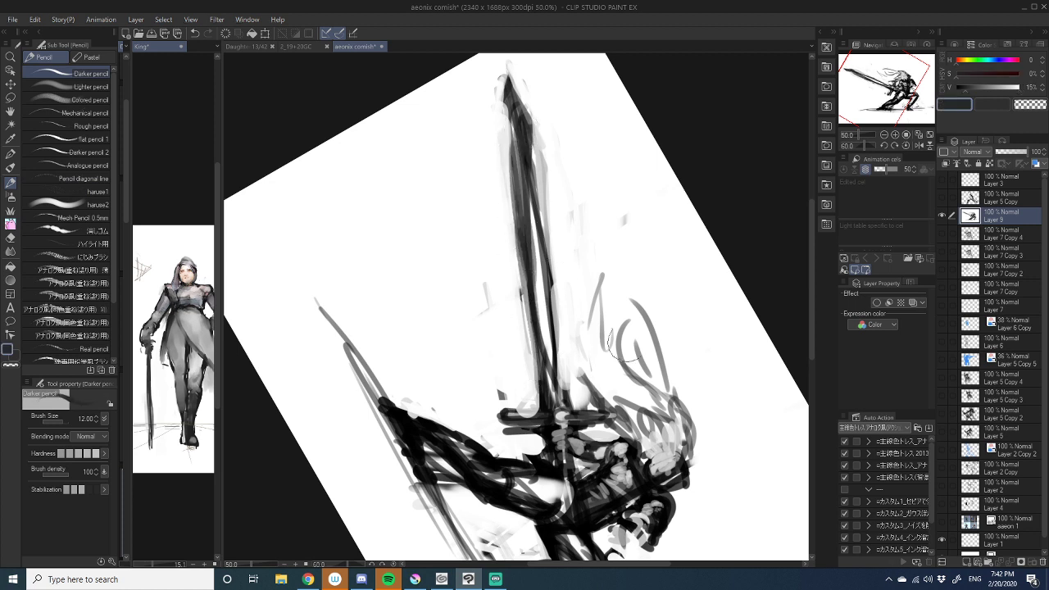
mouse_move(583, 344)
left_mouse_down()
mouse_move(612, 382)
mouse_move(589, 385)
mouse_move(615, 426)
left_mouse_up()
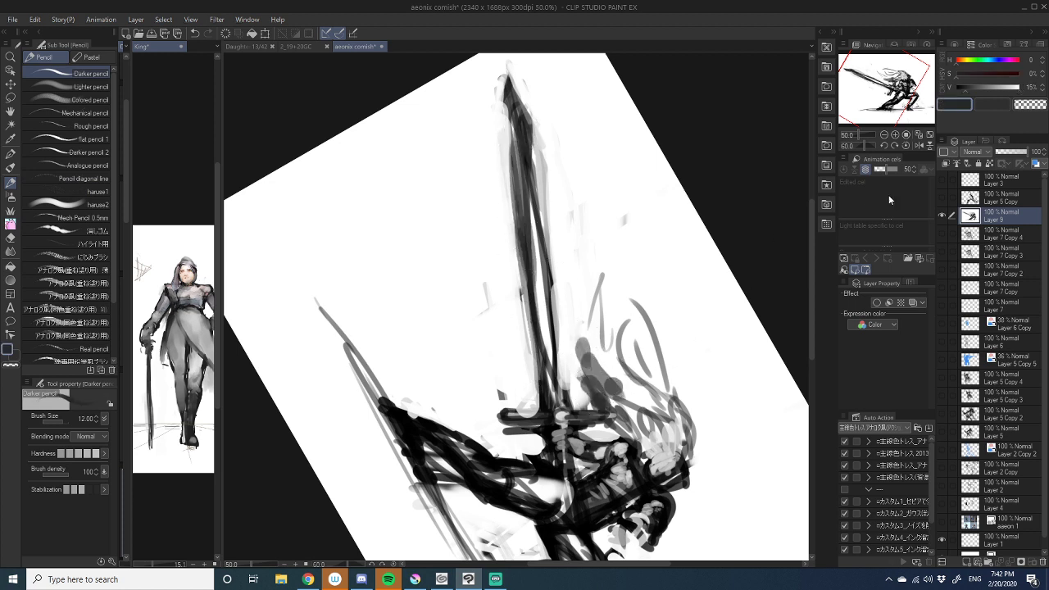
left_click(882, 146)
left_click(883, 146)
left_click(884, 146)
left_click(884, 145)
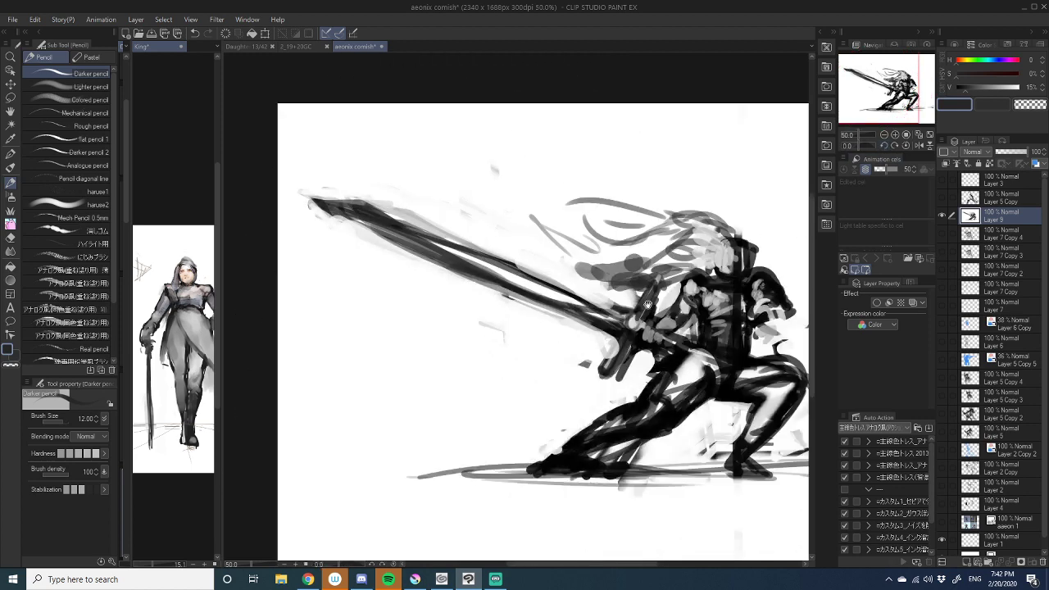
left_click_drag(647, 305, 584, 312)
mouse_move(577, 264)
left_mouse_down()
mouse_move(593, 251)
mouse_move(583, 266)
mouse_move(644, 258)
mouse_move(584, 275)
mouse_move(540, 270)
left_mouse_up()
- Sample white and clean up the figure's silhouette with the pencil at size 7
left_click(546, 262, "alt")
key("bracketleft")
key("bracketleft")
key("bracketleft")
key("bracketleft")
key("bracketleft")
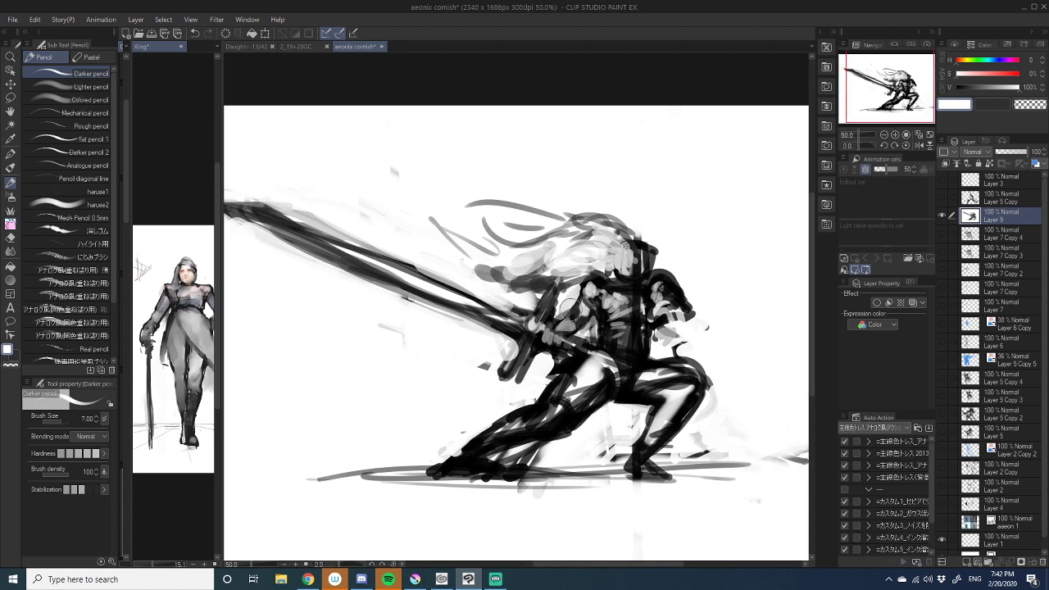
mouse_move(673, 329)
left_mouse_down()
mouse_move(656, 303)
mouse_move(670, 315)
mouse_move(654, 280)
mouse_move(665, 270)
mouse_move(604, 282)
mouse_move(610, 289)
mouse_move(634, 247)
mouse_move(650, 270)
mouse_move(639, 275)
mouse_move(647, 255)
mouse_move(640, 281)
mouse_move(604, 297)
mouse_move(580, 259)
mouse_move(594, 208)
left_mouse_up()
- Refine the head, shoulders and front arm with sampled black and light tones using the pencil at size 5
left_click(679, 296, "alt")
left_click(660, 296, "alt")
left_click(685, 294, "alt")
key("x")
left_click(625, 251, "alt")
left_click(637, 277, "alt")
left_click(635, 280, "alt")
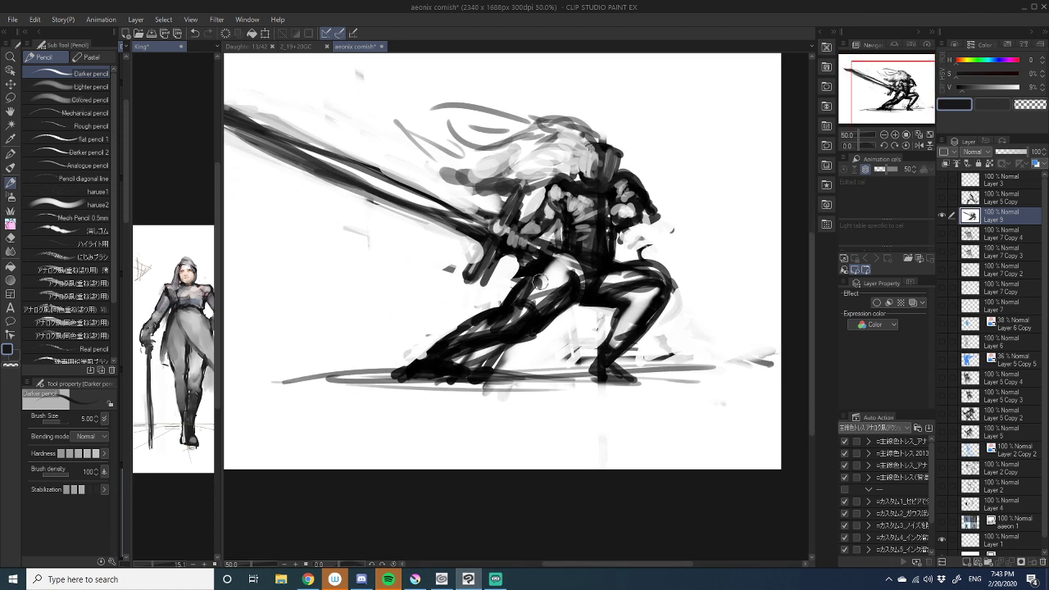
mouse_move(539, 280)
left_mouse_down()
mouse_move(562, 250)
mouse_move(586, 292)
mouse_move(572, 313)
left_mouse_up()
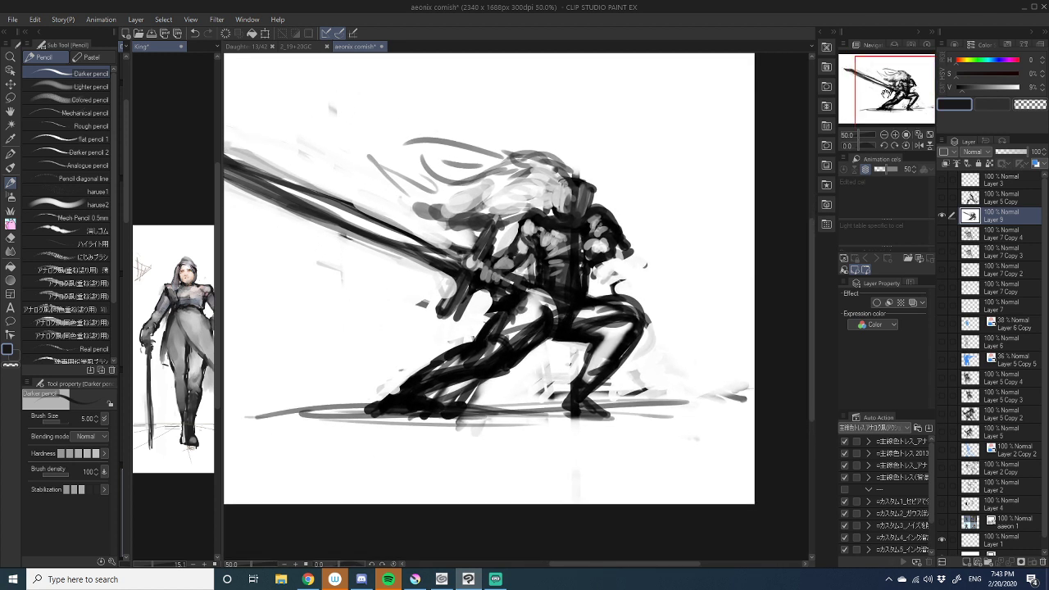
- Sample near-white, clean up the edge of the rear leg and trim away the rear foot's shape
left_click(883, 135)
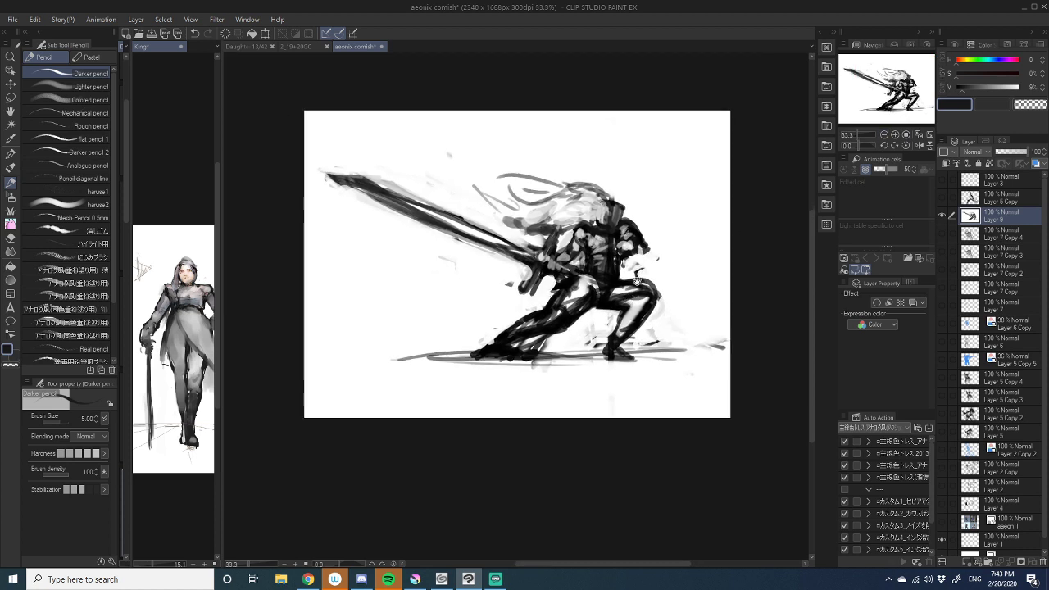
left_click(557, 337, "alt")
mouse_move(554, 337)
left_mouse_down()
mouse_move(526, 348)
mouse_move(534, 338)
mouse_move(529, 350)
mouse_move(544, 347)
left_mouse_up()
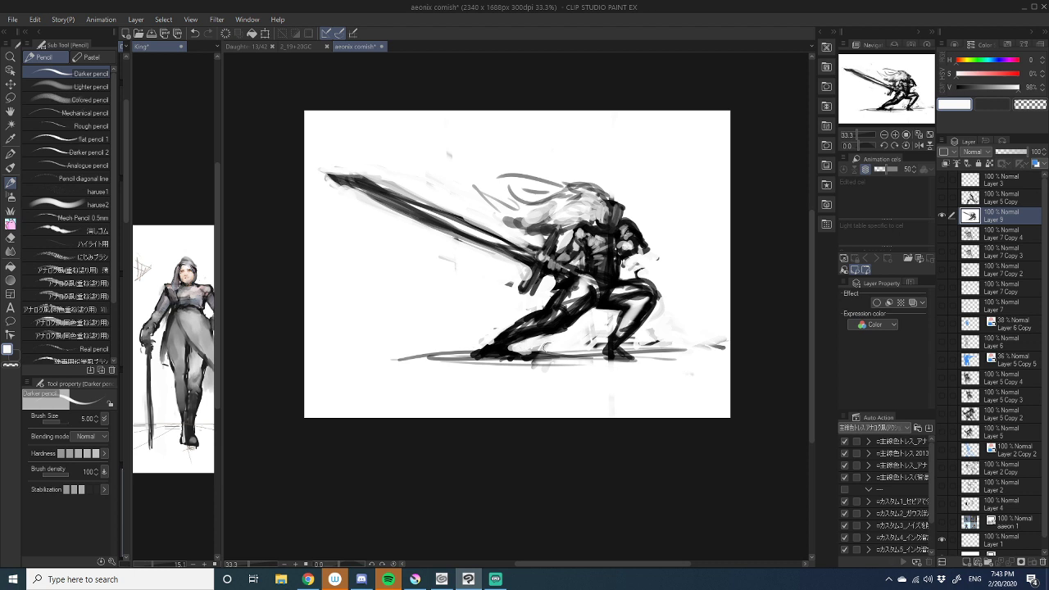
left_click_drag(469, 355, 531, 362)
- Redraw the rear foot as a compact black shape, alternating sampled black and white to clean its edges and the ground
left_click(497, 345, "alt")
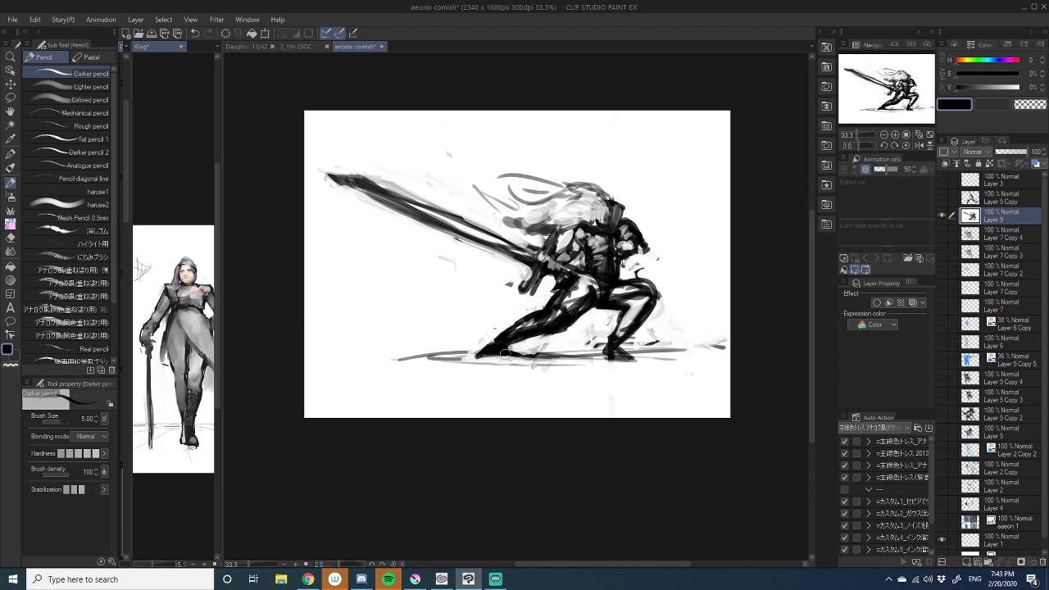
left_click(492, 363, "alt")
left_click(497, 345, "alt")
left_click(514, 351, "alt")
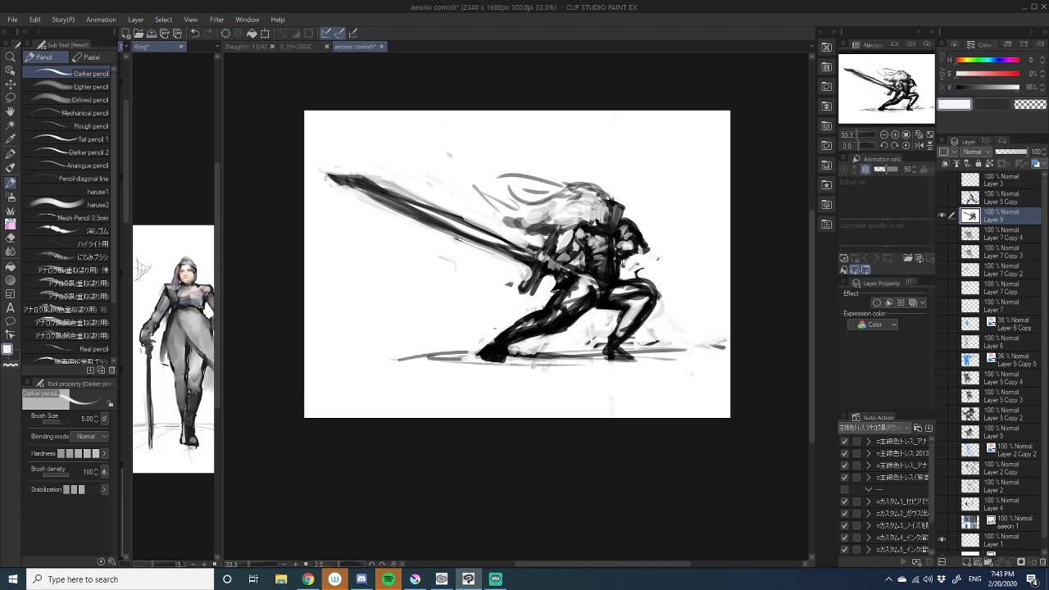
mouse_move(572, 359)
left_mouse_down()
mouse_move(542, 349)
mouse_move(507, 382)
mouse_move(502, 360)
mouse_move(559, 371)
mouse_move(609, 357)
mouse_move(538, 360)
mouse_move(559, 348)
left_mouse_up()
left_click(567, 327, "alt")
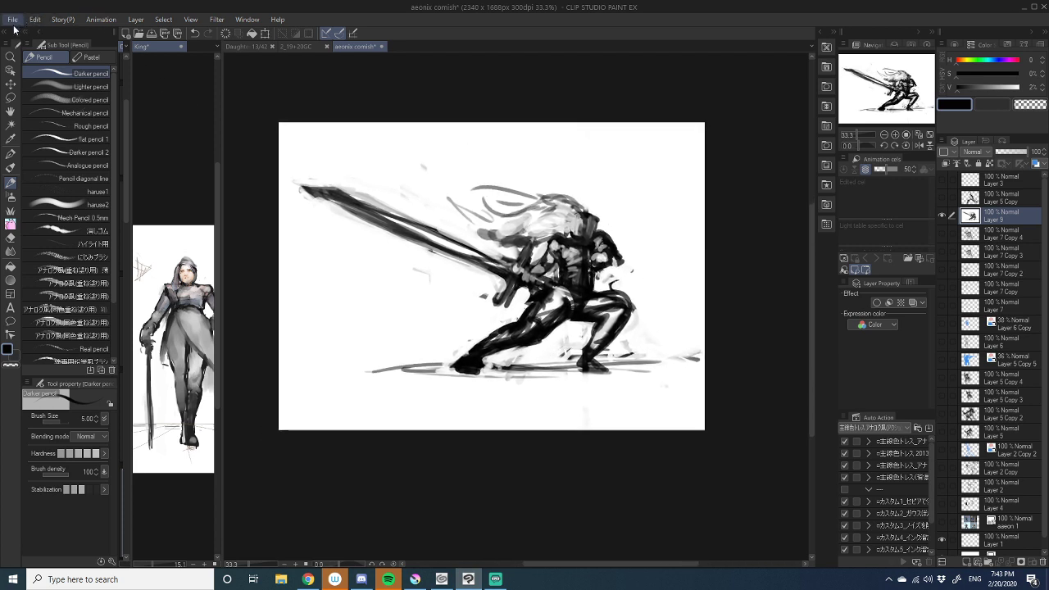
- Crop the canvas to a full-width rectangular selection around the figure, about 2340 × 1353 px, and clear the selection
left_click(10, 96)
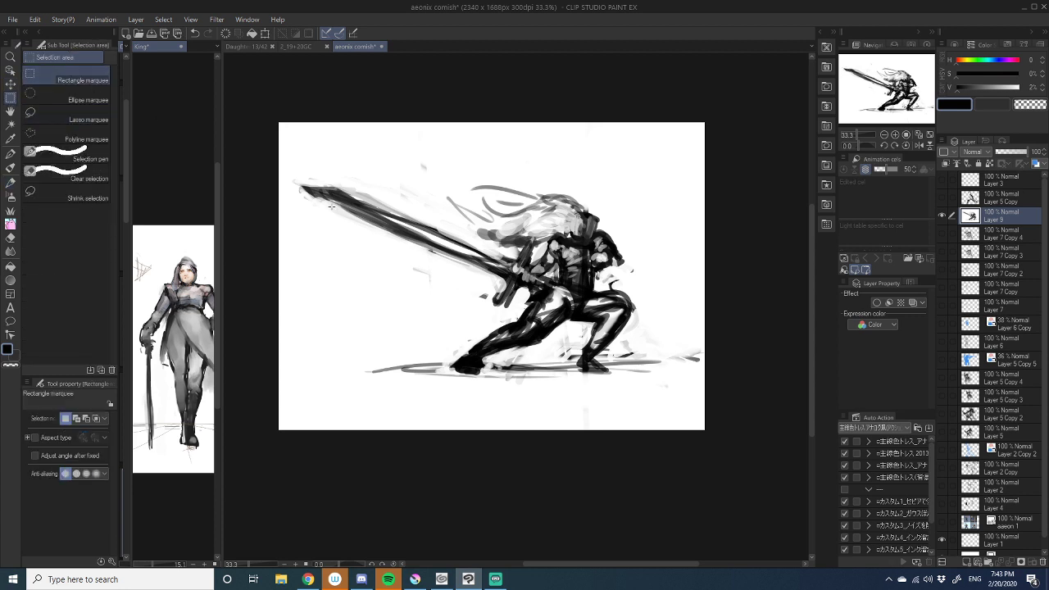
mouse_move(274, 144)
left_mouse_down()
mouse_move(466, 187)
mouse_move(687, 380)
mouse_move(710, 415)
mouse_move(709, 389)
left_mouse_up()
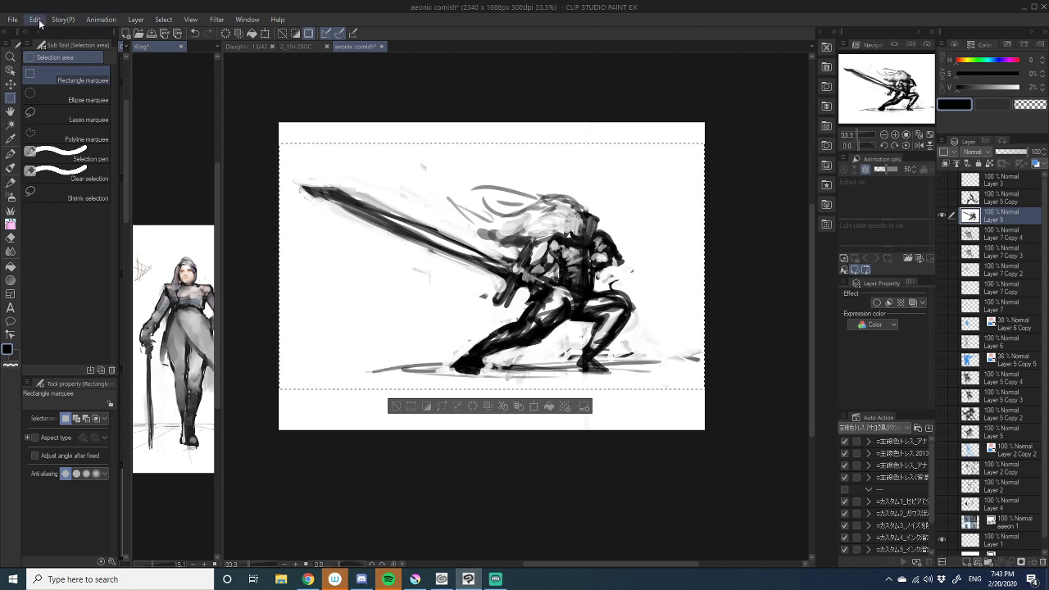
key("ctrl+shift+x")
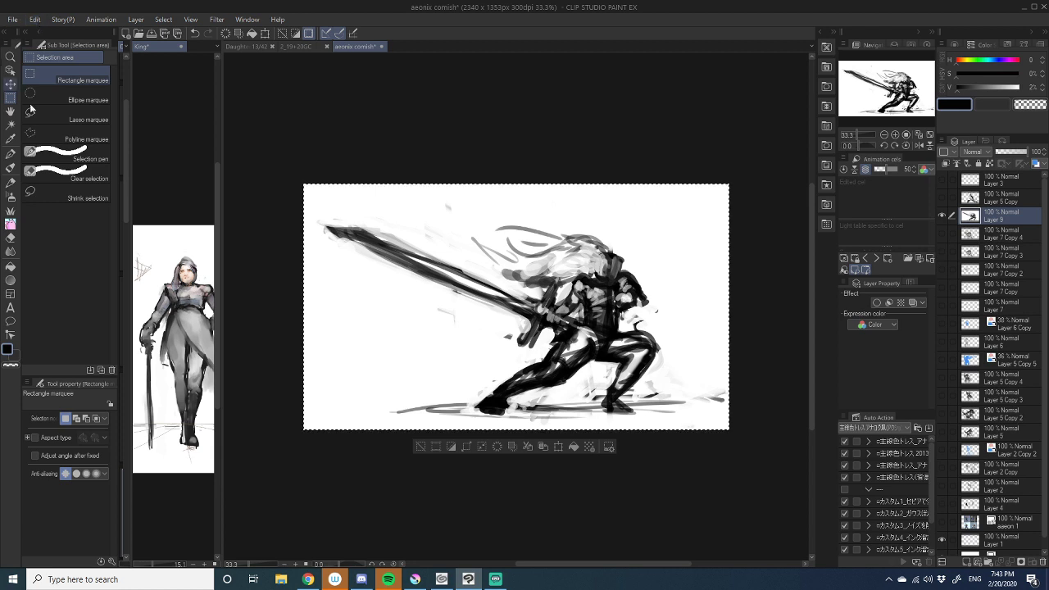
key("ctrl+d")
scroll(598, 324, "down", 2)
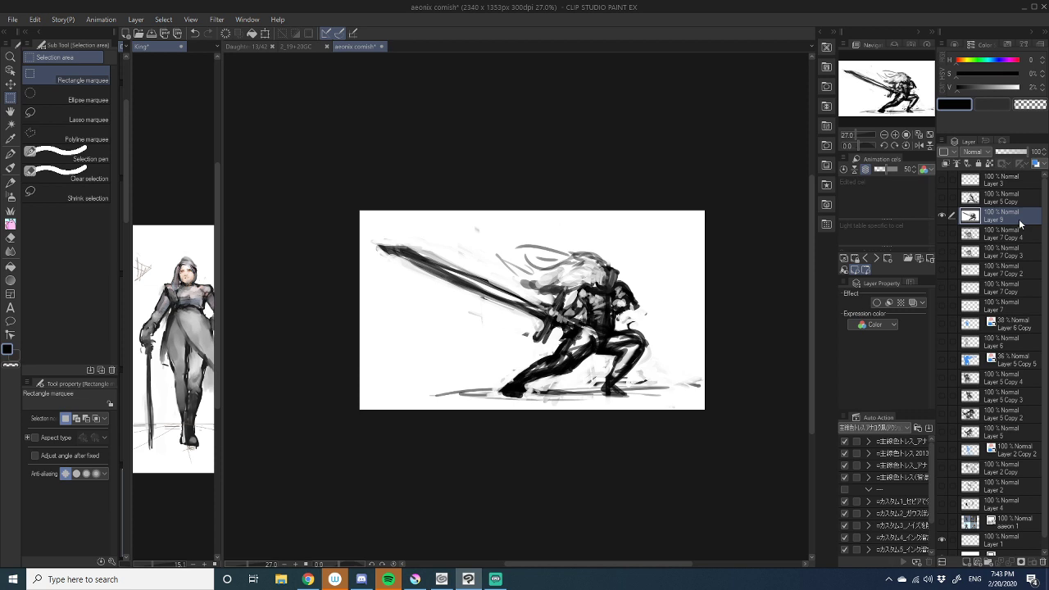
- Strengthen the ground line beneath and behind the figure in black with the Darker pencil at size 5
left_click(10, 182)
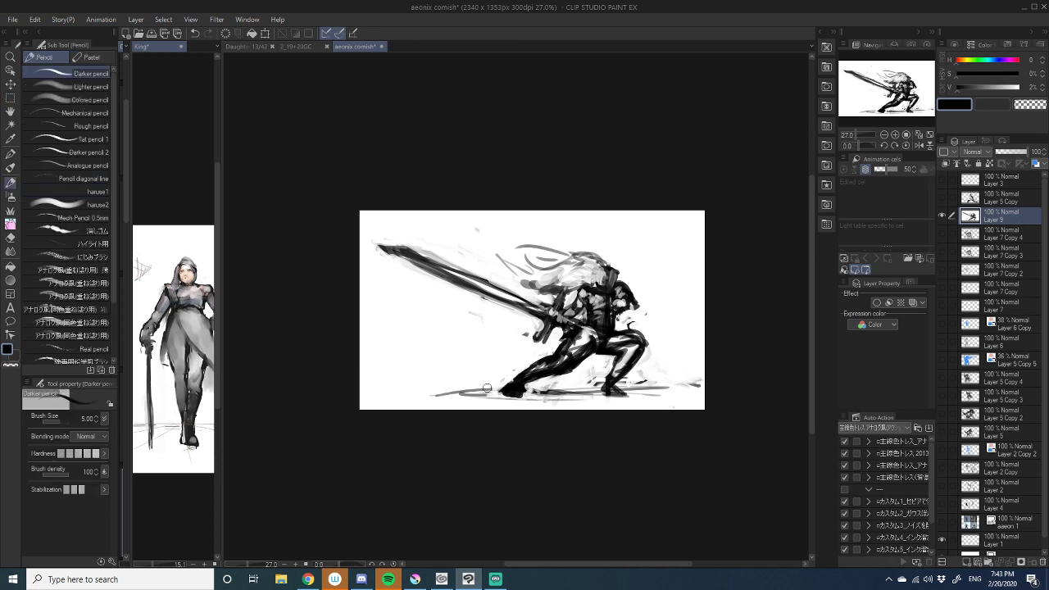
mouse_move(490, 391)
left_mouse_down()
mouse_move(391, 392)
mouse_move(669, 394)
mouse_move(620, 378)
left_mouse_up()
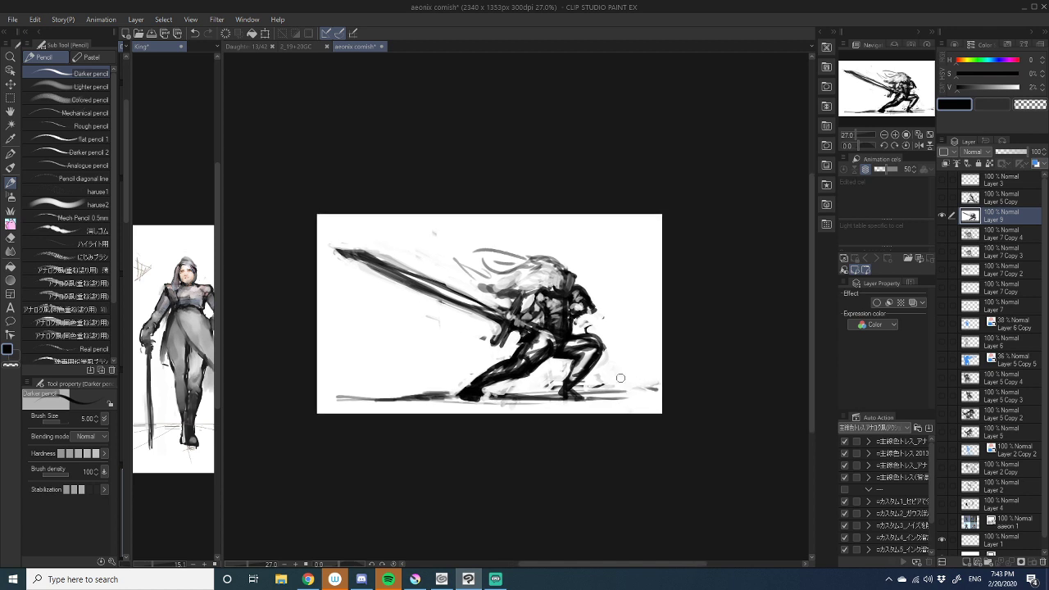
left_click(894, 134)
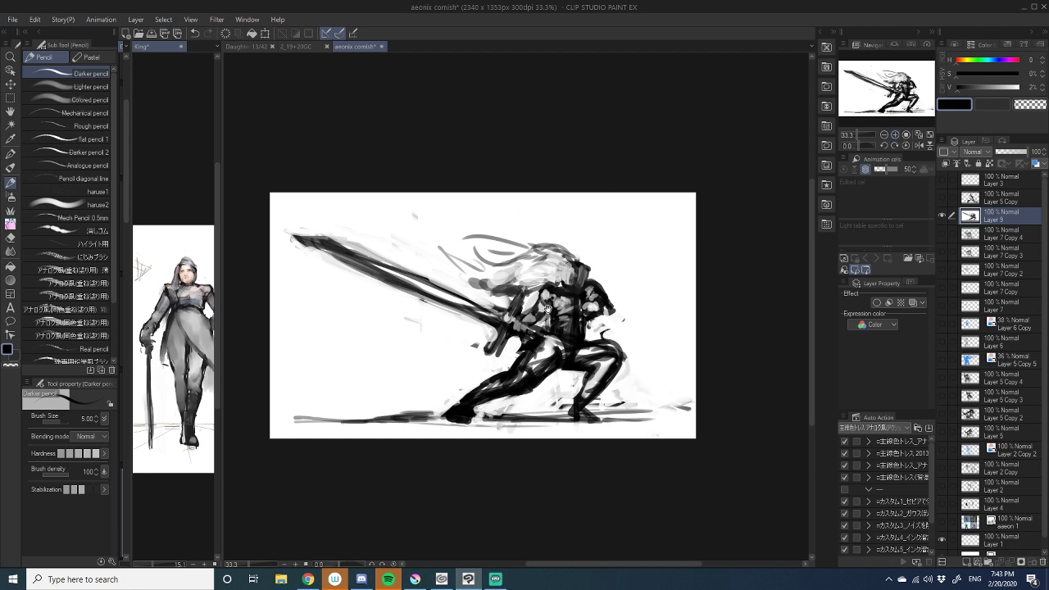
left_click_drag(548, 310, 574, 282)
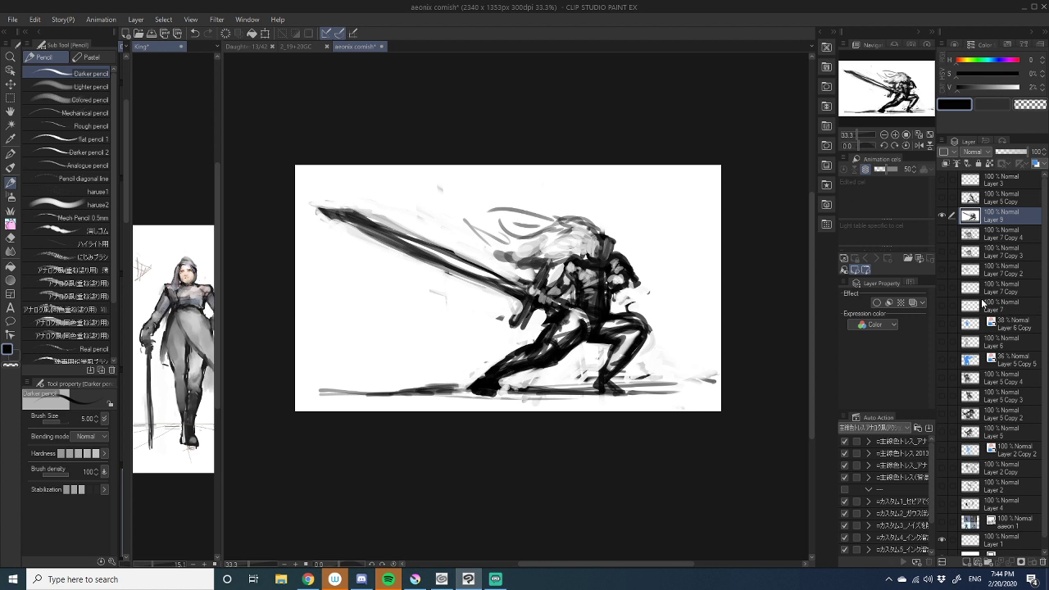
- Apply the blue layer color effect to the figure's sketch layer and lower its opacity to 56%
left_click(911, 302)
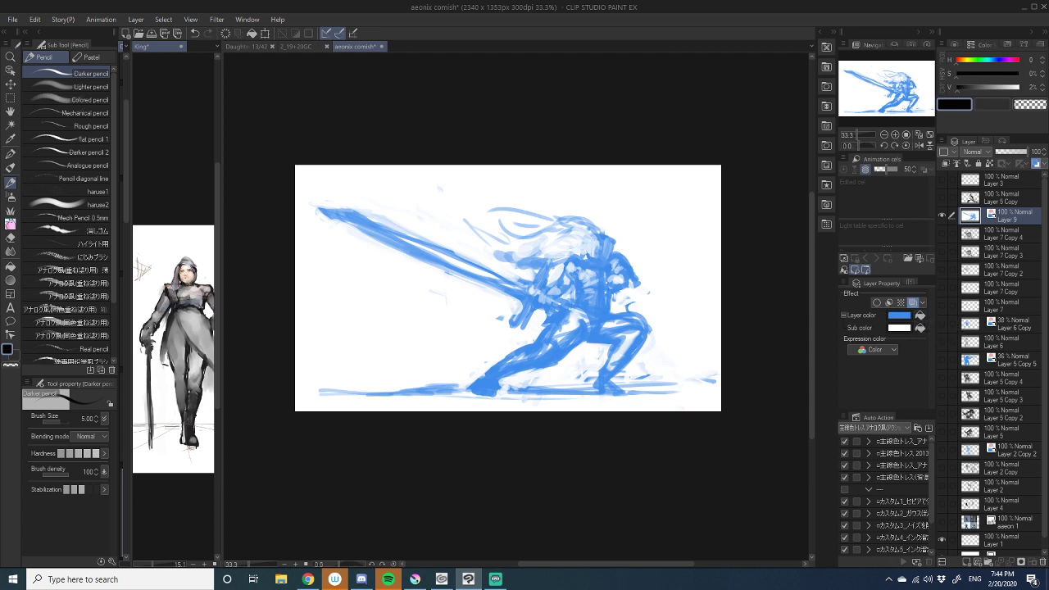
key("alt+Tab")
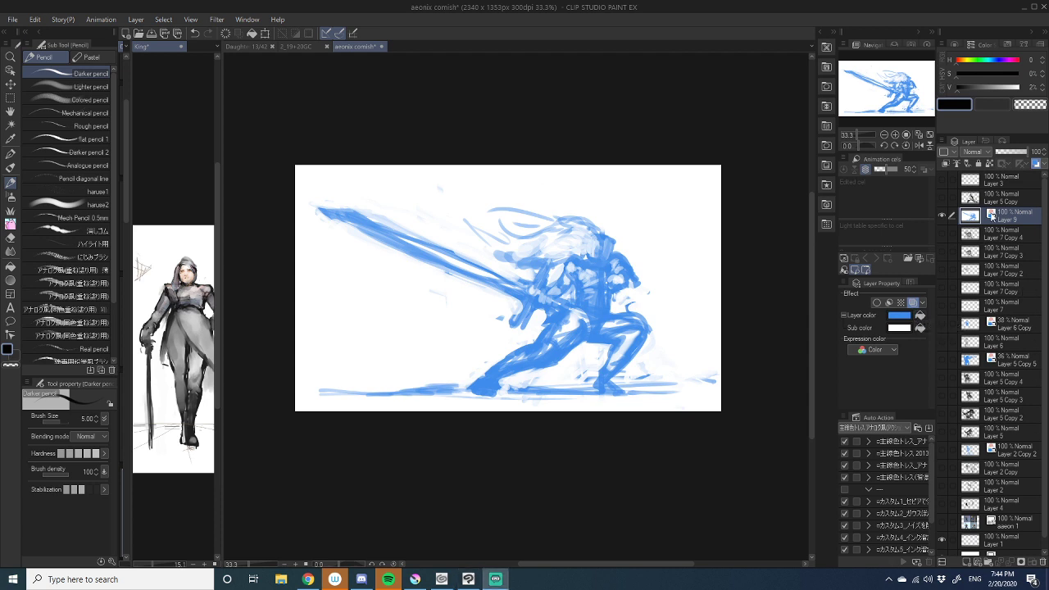
left_click(894, 135)
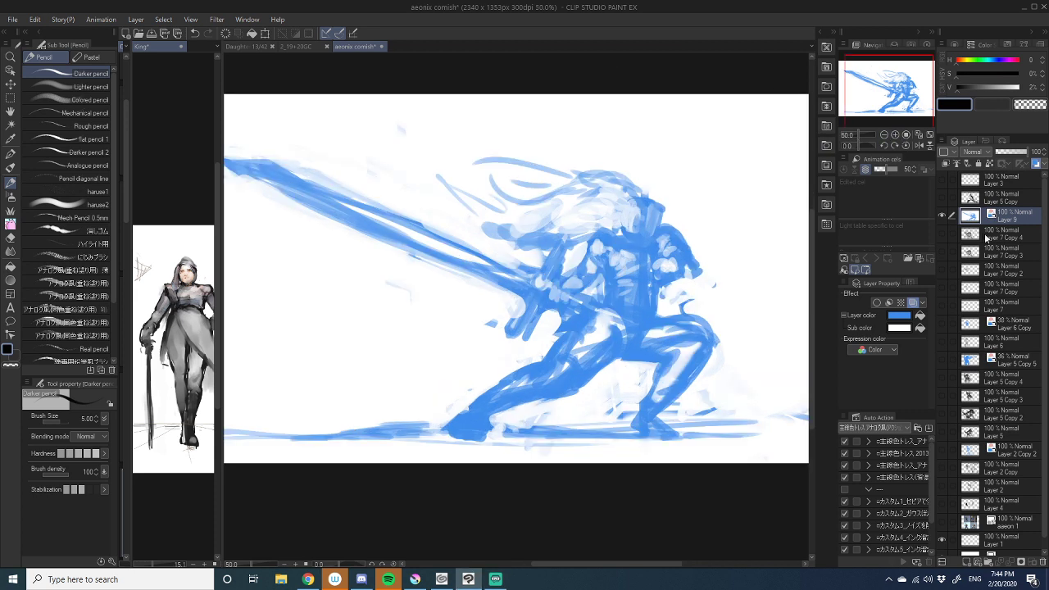
left_click(1015, 152)
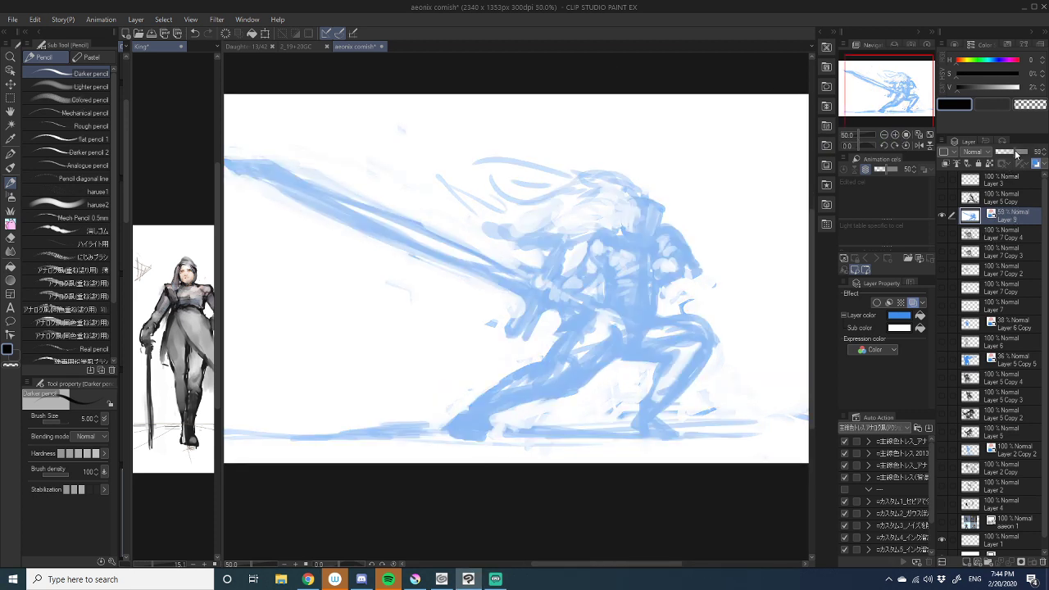
- Add a new empty raster layer directly above the blue sketch layer
left_click(1004, 196)
left_click(1011, 220)
left_click(964, 560)
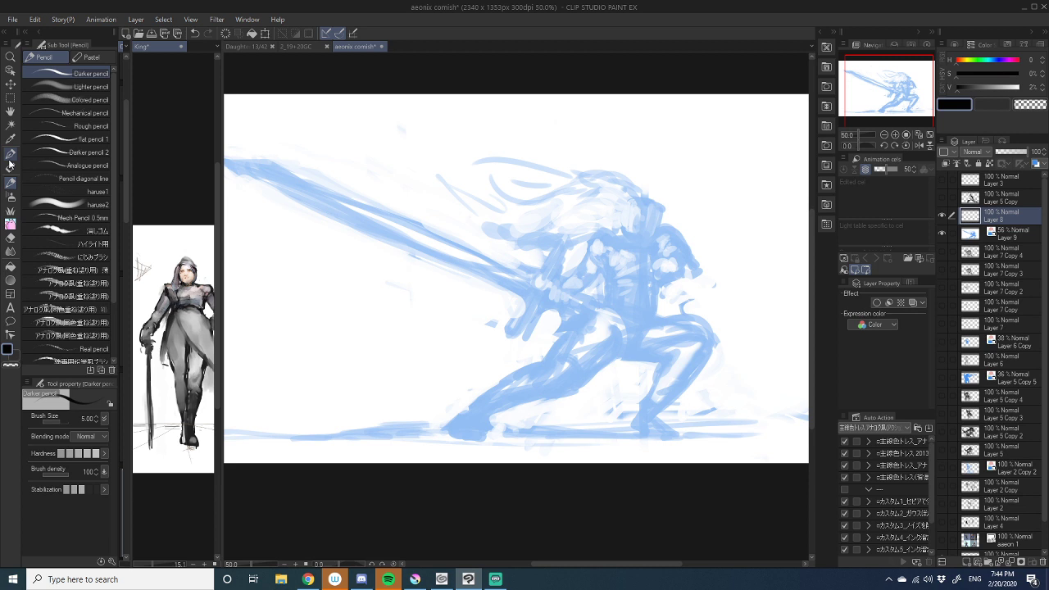
- Find the character reference image aaeon 1.JPG on the desktop, check it in Photos, and open it in Clip Studio Paint
left_click(968, 7)
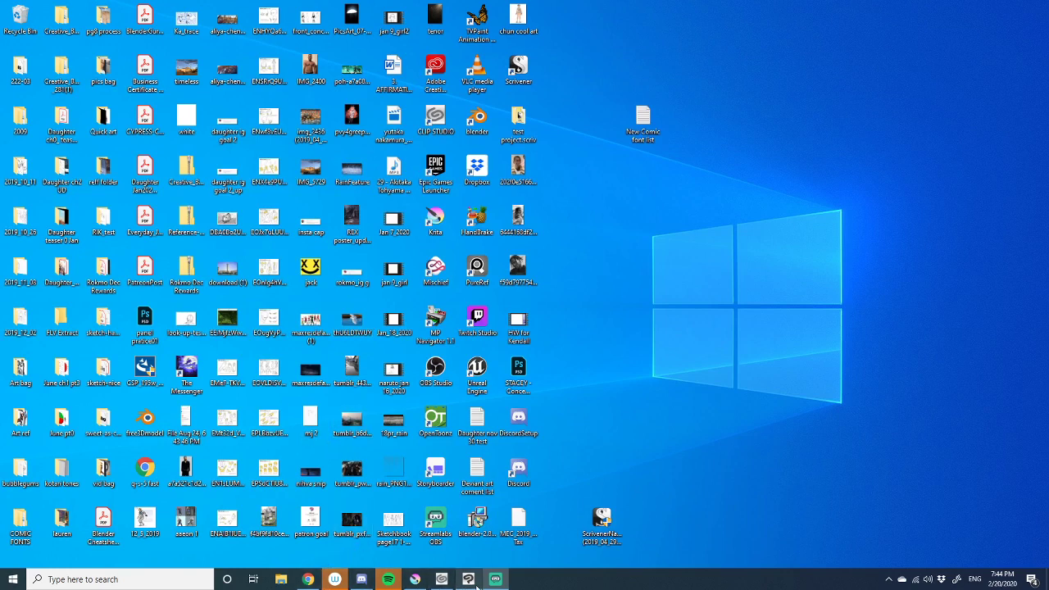
mouse_move(489, 583)
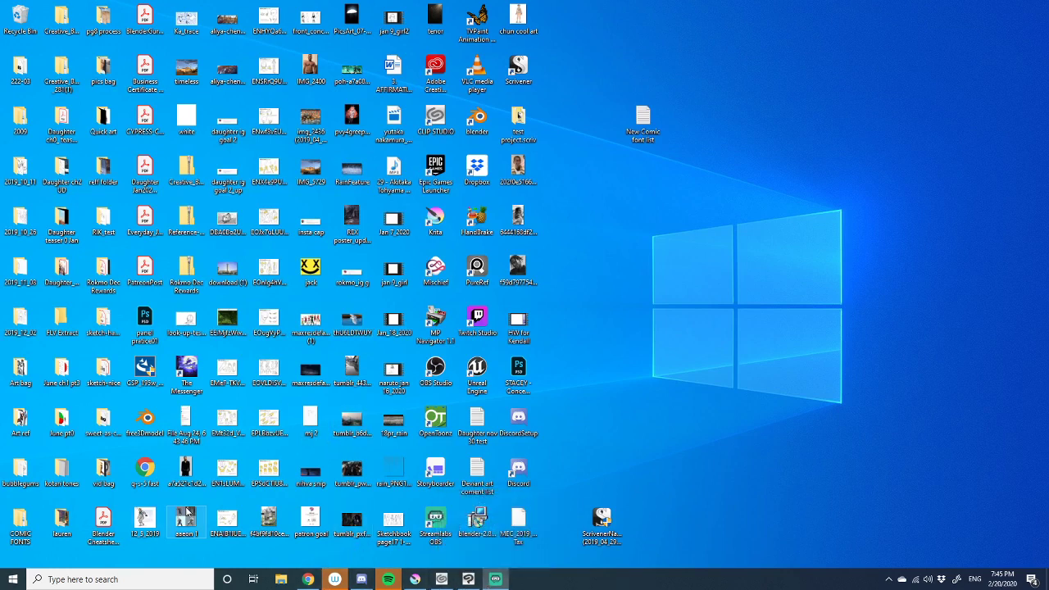
double_click(187, 515)
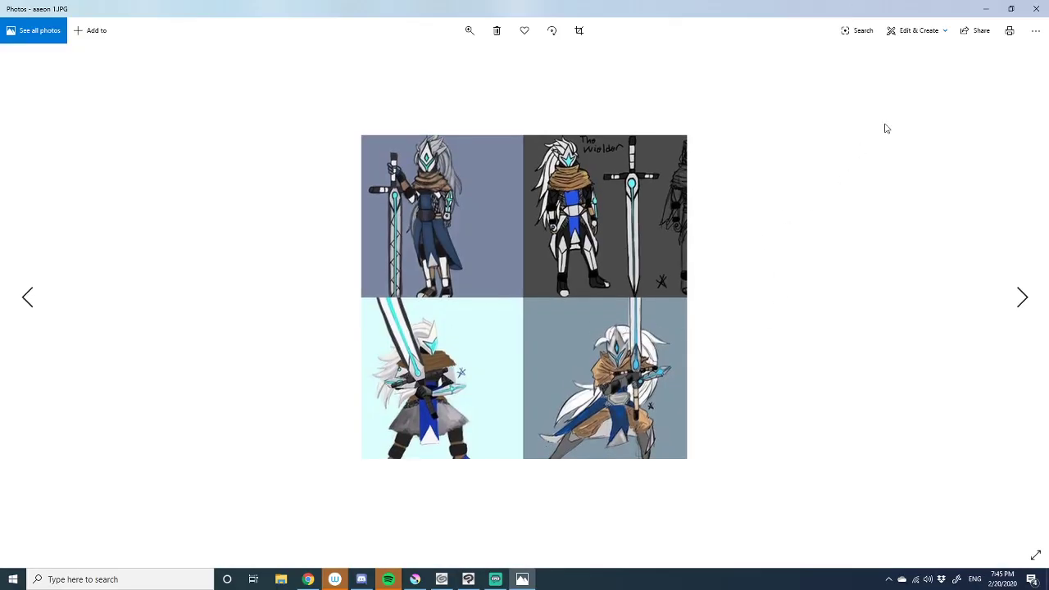
left_click(1036, 9)
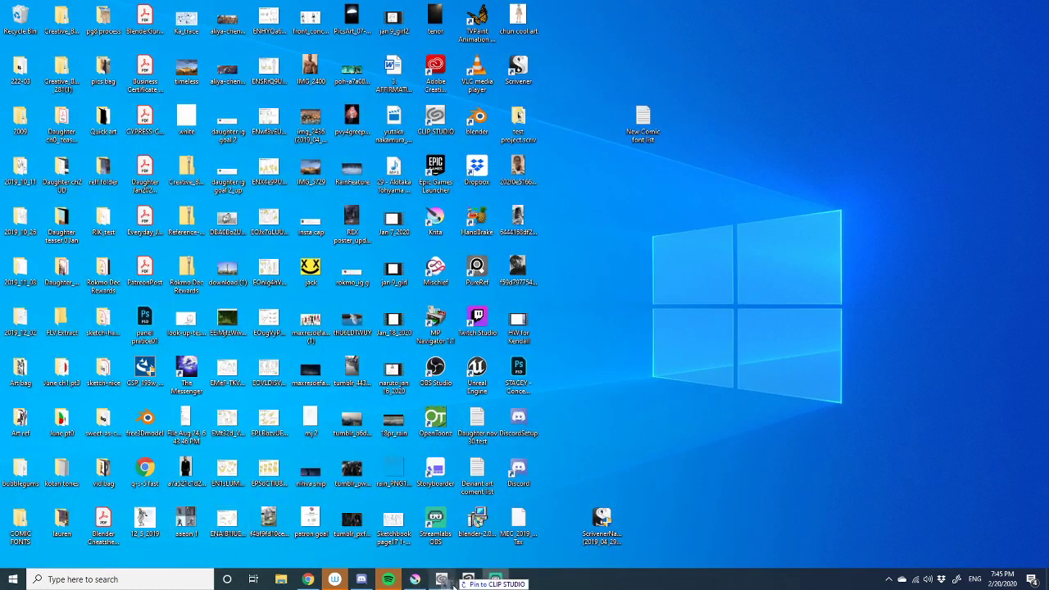
mouse_move(468, 581)
left_mouse_down()
mouse_move(474, 482)
mouse_move(455, 397)
left_mouse_up()
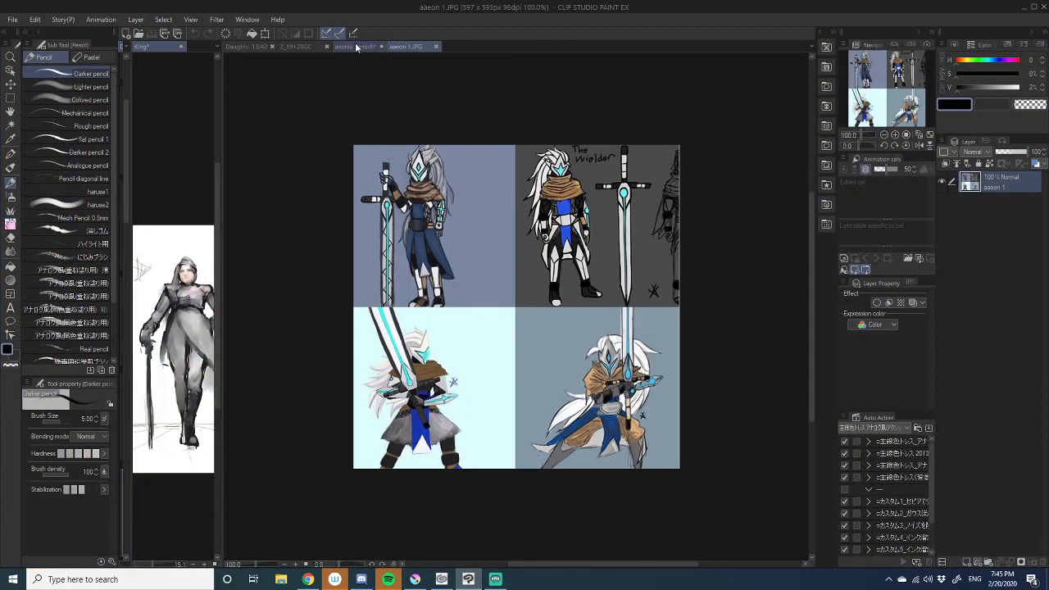
- Copy the entire aaeon 1 reference image and paste it into the aeonix comish canvas as a new layer
left_click(10, 97)
left_click_drag(293, 129, 750, 520)
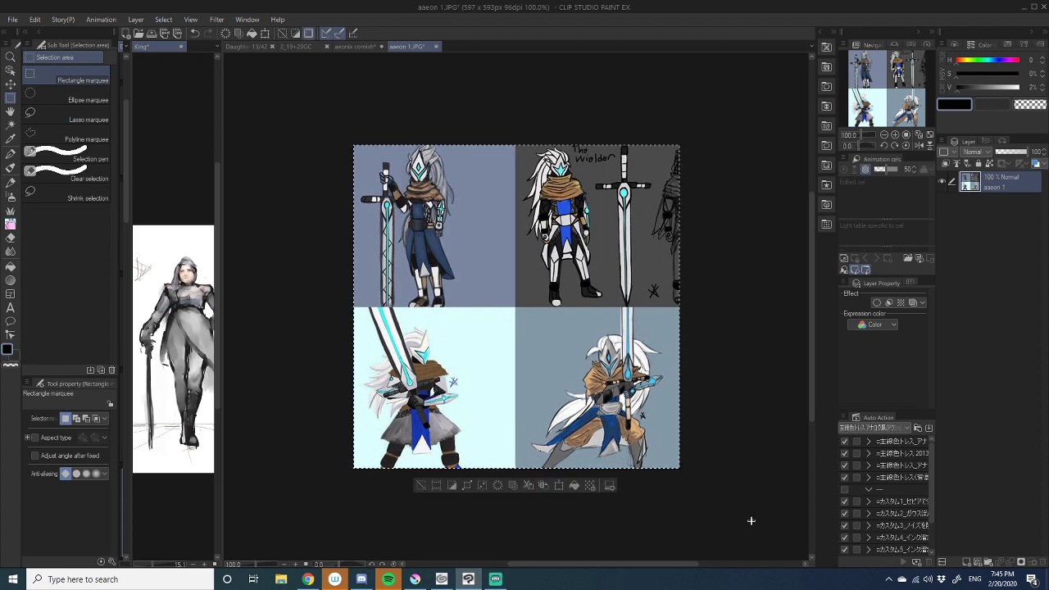
left_click(362, 46)
key("ctrl+v")
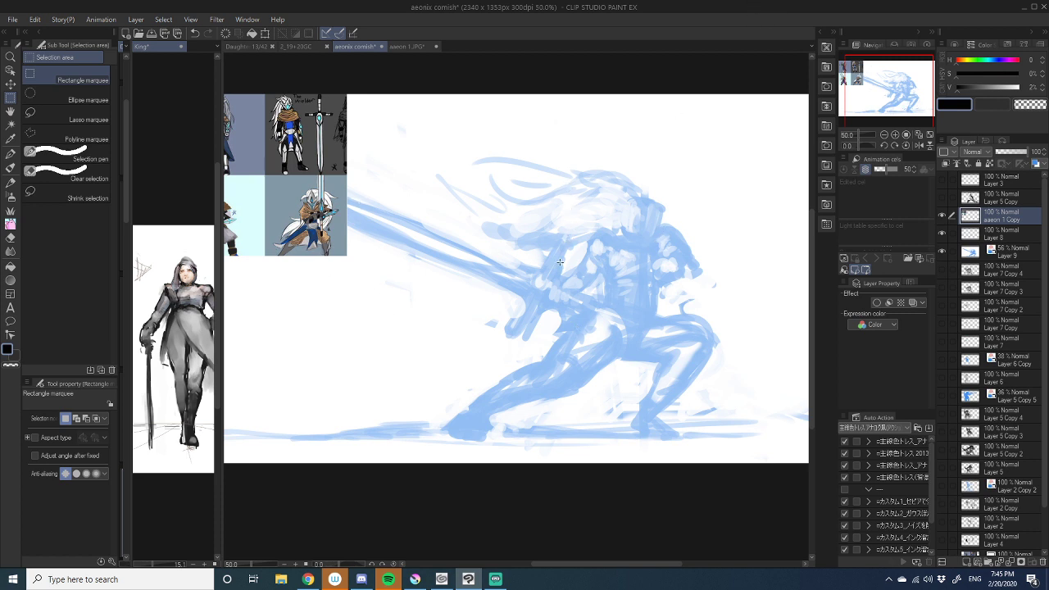
- Make the empty layer between the reference and the blue sketch active, keep it visible, and set the Darker pencil to size 1.20
left_click(1008, 238)
left_click(942, 233)
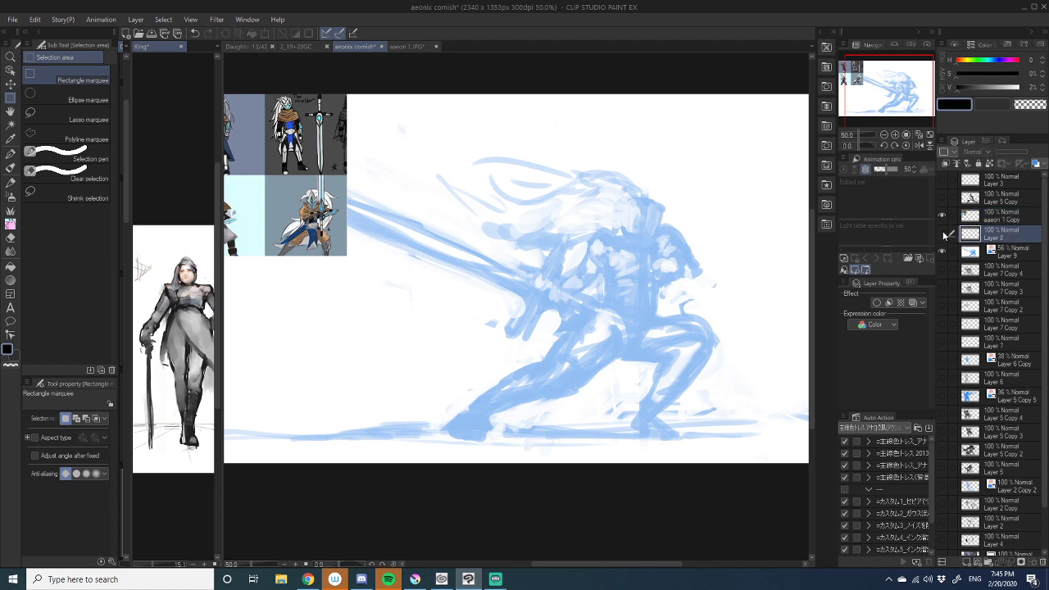
left_click(942, 235)
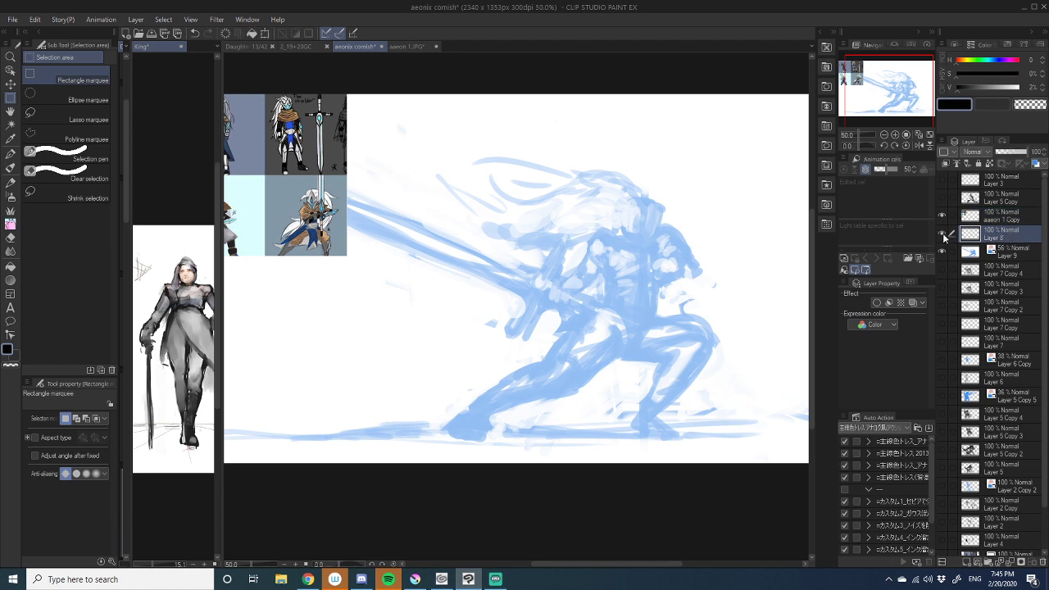
left_click(11, 187)
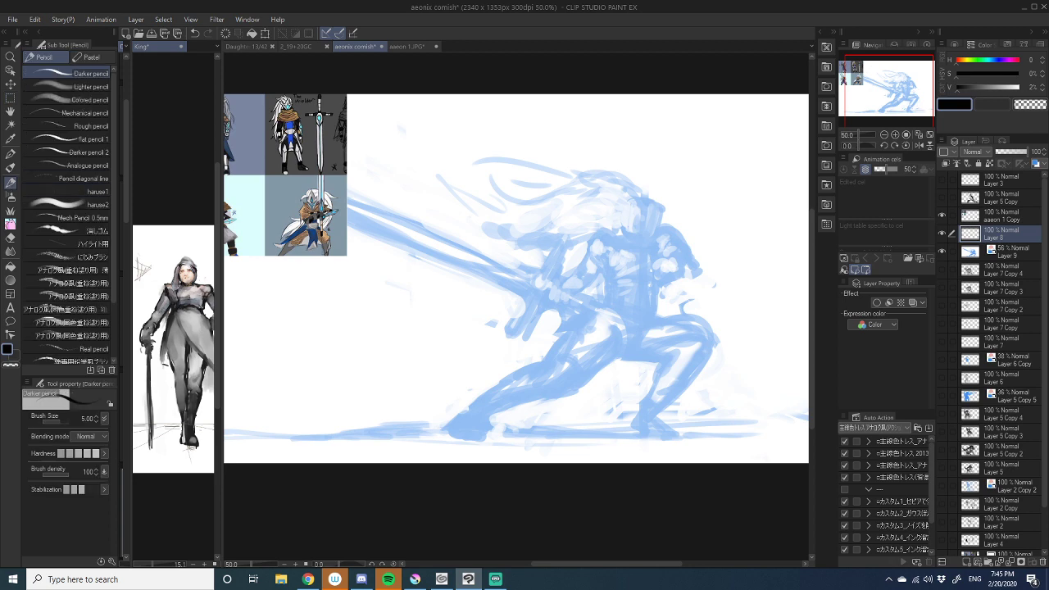
left_click(895, 135)
left_click_drag(716, 227, 528, 278)
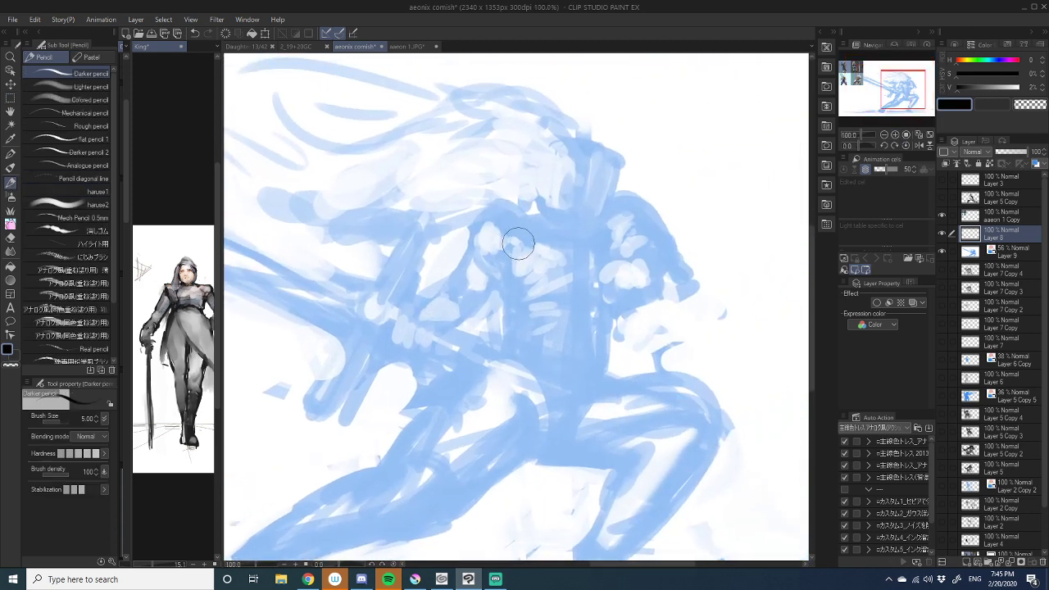
key("bracketleft")
key("bracketleft")
key("bracketleft")
key("bracketleft")
key("bracketleft")
key("bracketleft")
key("bracketleft")
- Examine the costume, scarf and sword details in the pasted character reference beside the blue sketch
left_click_drag(398, 229, 676, 391)
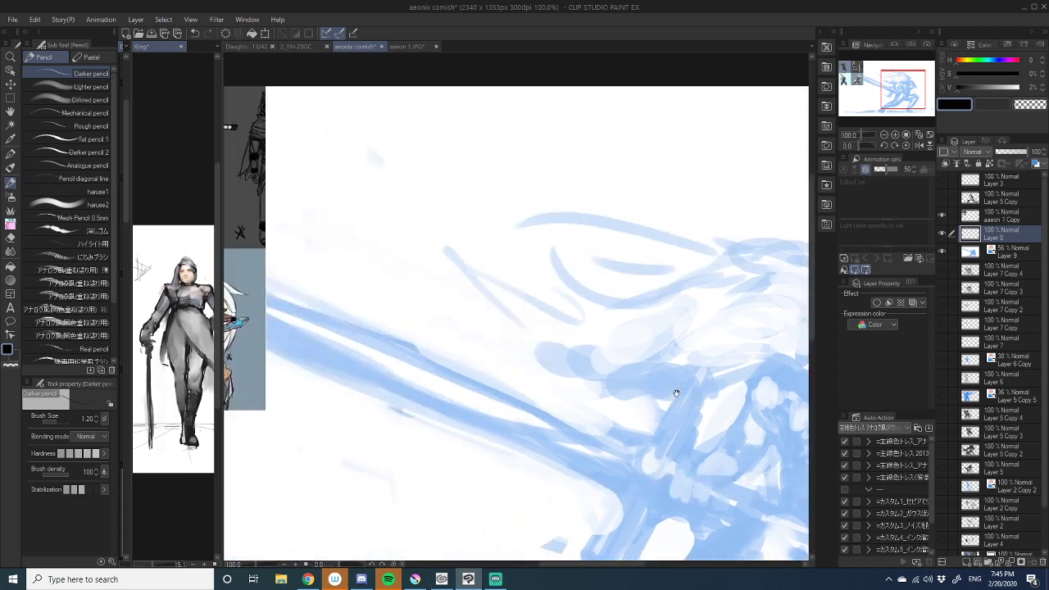
left_click_drag(317, 232, 630, 302)
left_click_drag(472, 354, 536, 327)
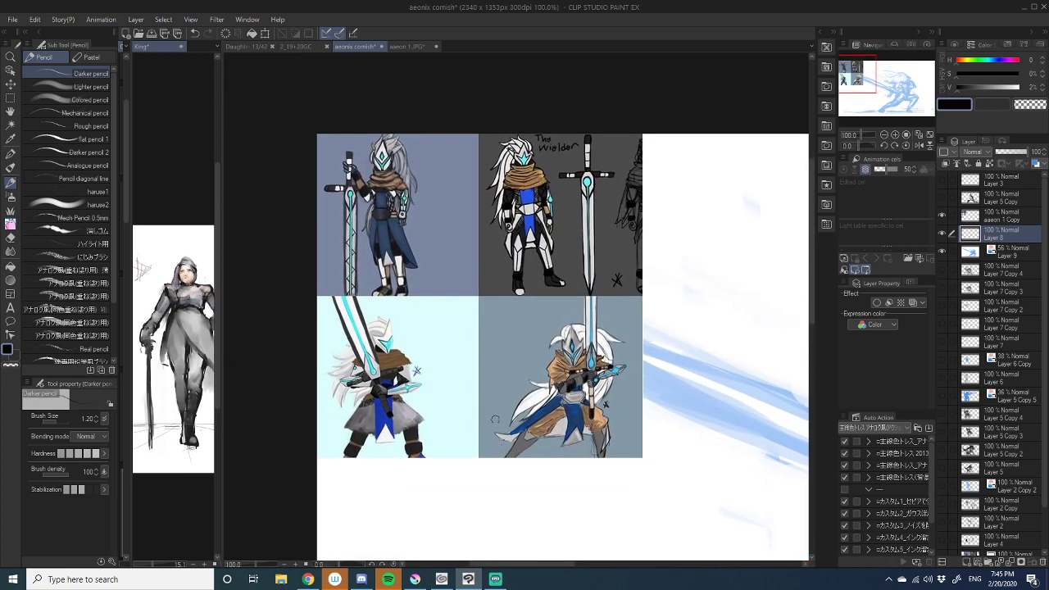
left_click_drag(512, 418, 517, 383)
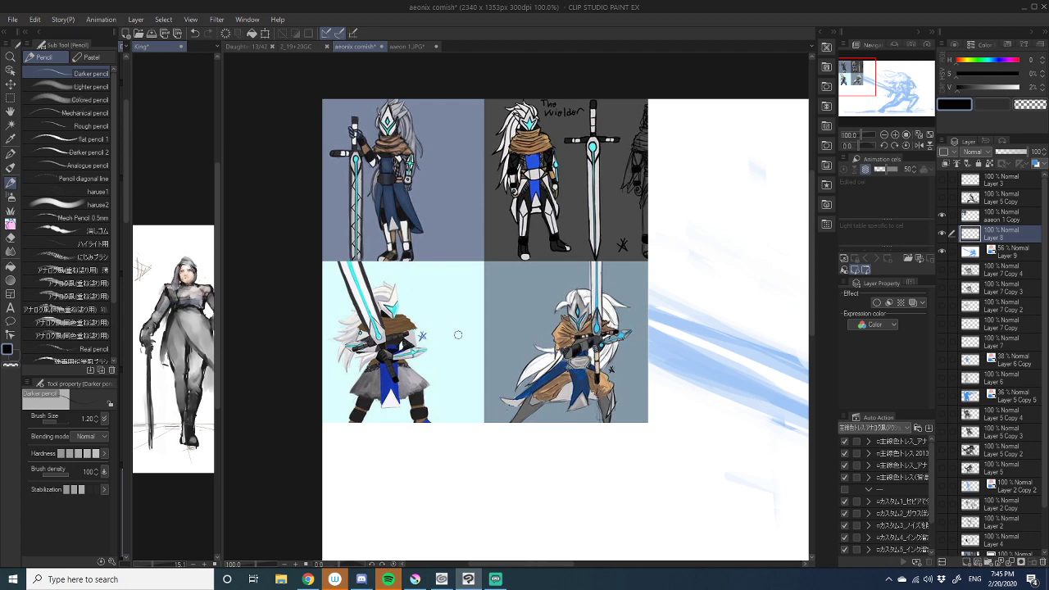
left_click_drag(598, 367, 354, 288)
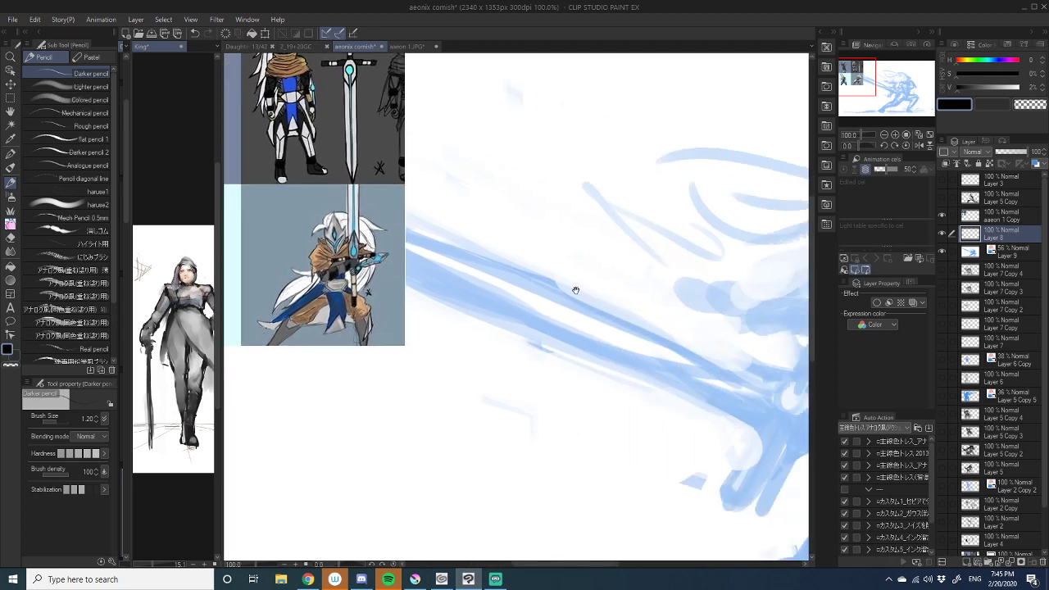
left_click_drag(576, 288, 287, 197)
left_click_drag(517, 251, 440, 260)
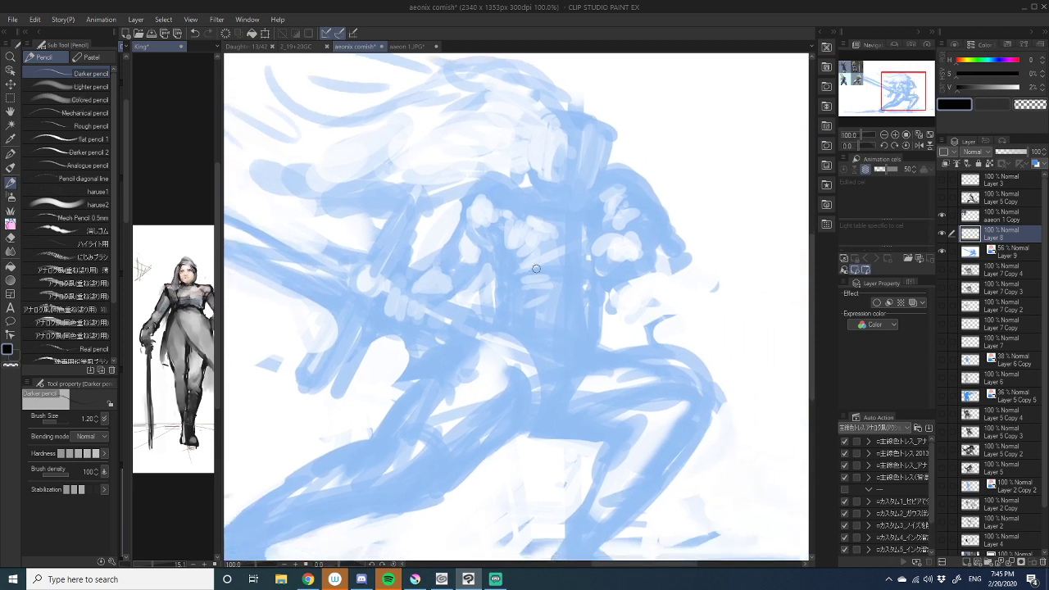
- Sketch the swordsman's collar folds, shoulder contours and chest lines in black with the Darker pencil at size 0.70
key("bracketleft")
key("bracketleft")
key("bracketleft")
mouse_move(507, 237)
left_mouse_down()
mouse_move(528, 255)
mouse_move(518, 270)
mouse_move(581, 268)
left_mouse_up()
mouse_move(495, 231)
left_mouse_down()
mouse_move(505, 228)
mouse_move(467, 237)
mouse_move(500, 281)
mouse_move(493, 244)
mouse_move(524, 244)
mouse_move(489, 236)
mouse_move(583, 238)
mouse_move(584, 254)
mouse_move(616, 248)
left_mouse_up()
mouse_move(542, 240)
left_mouse_down()
mouse_move(611, 262)
mouse_move(524, 216)
mouse_move(533, 234)
mouse_move(616, 248)
left_mouse_up()
left_click_drag(336, 258, 688, 287)
mouse_move(430, 292)
left_mouse_down()
mouse_move(559, 352)
mouse_move(586, 353)
mouse_move(318, 210)
left_mouse_up()
left_click_drag(651, 290, 388, 170)
mouse_move(552, 253)
left_mouse_down()
mouse_move(528, 253)
mouse_move(402, 370)
left_mouse_up()
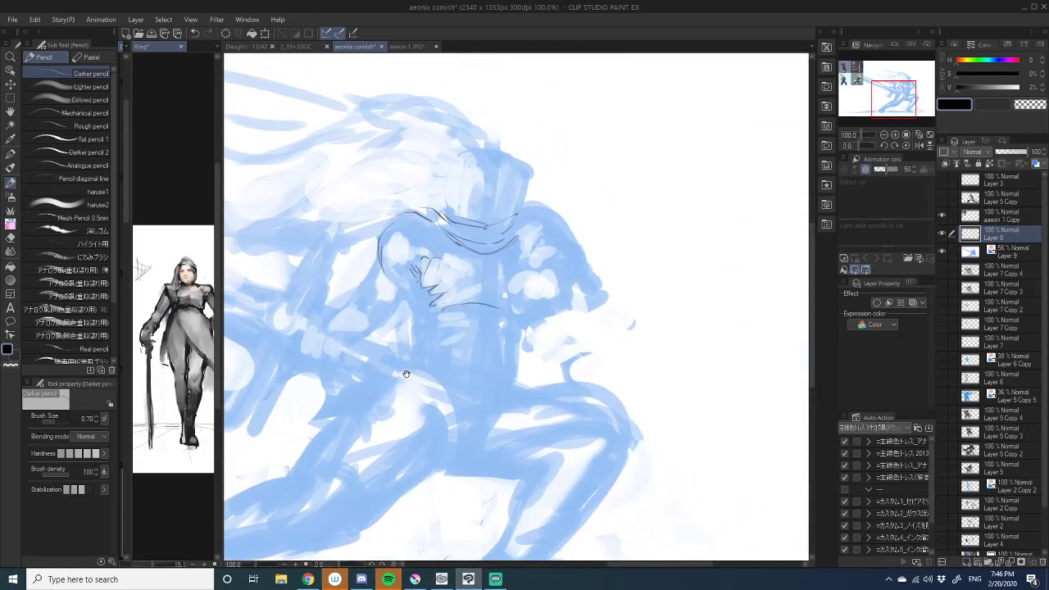
mouse_move(447, 206)
left_mouse_down()
mouse_move(442, 214)
mouse_move(519, 223)
mouse_move(551, 215)
mouse_move(557, 229)
mouse_move(508, 238)
left_mouse_up()
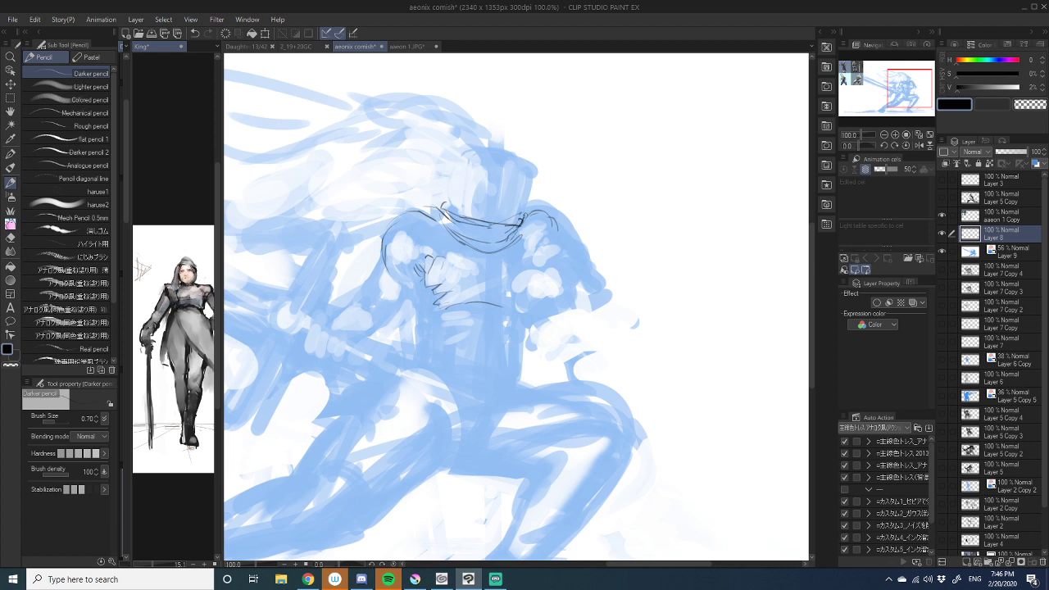
- Undo the collar and shoulder strokes, keeping the first jagged lines on the chest
key("ctrl+z")
key("ctrl+z")
key("ctrl+z")
key("ctrl+z")
key("ctrl+z")
key("ctrl+z")
key("ctrl+z")
key("ctrl+z")
key("ctrl+z")
key("ctrl+z")
key("ctrl+z")
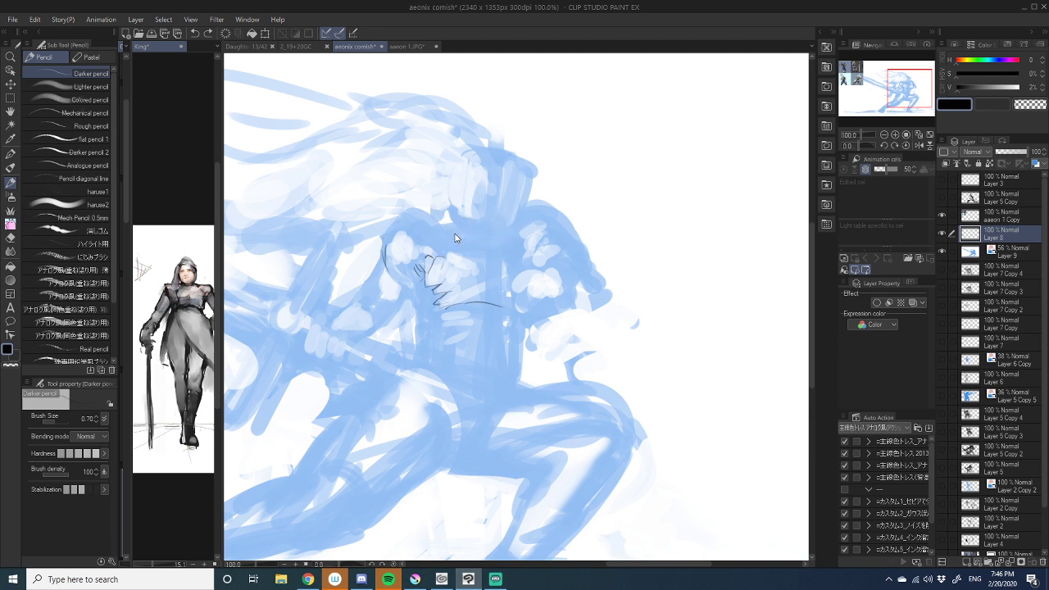
- Switch to the Real pencil and set its brush size to 0.80
left_click(49, 349)
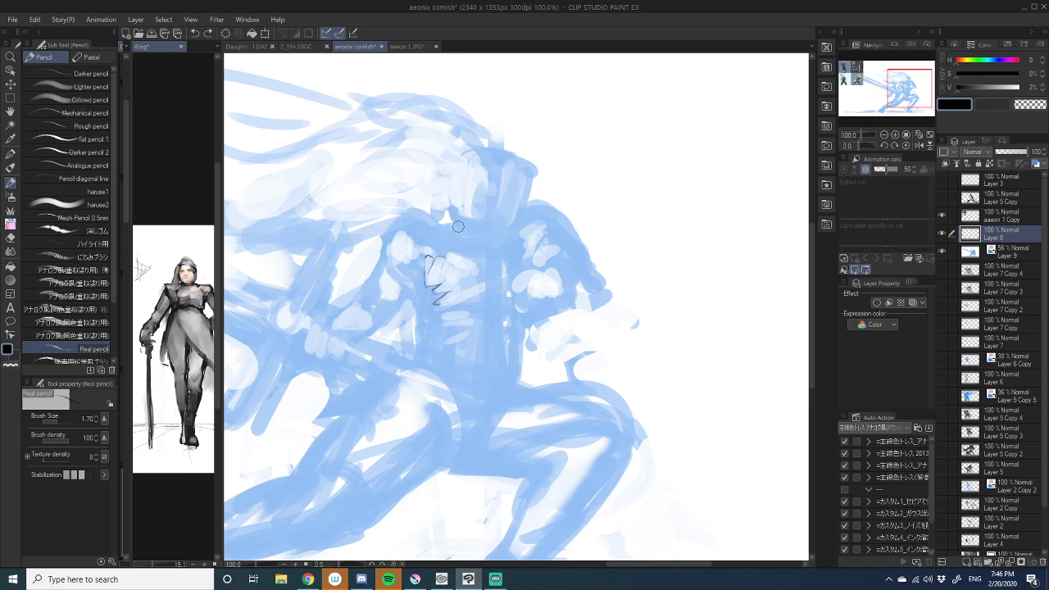
key("bracketleft")
left_click_drag(464, 228, 465, 221)
left_click(883, 136)
left_click(883, 136)
left_click(883, 136)
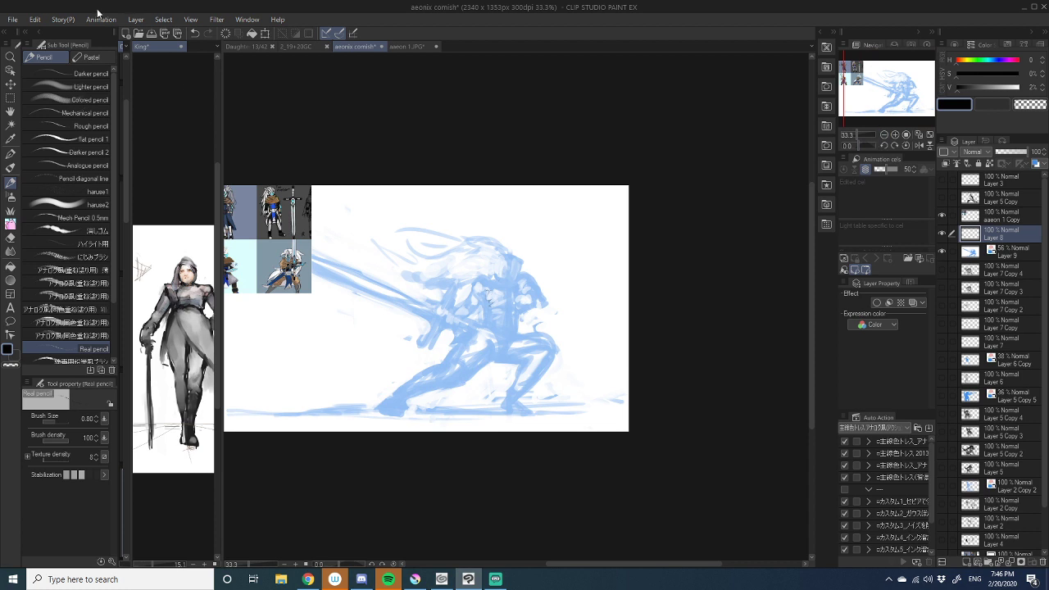
left_click(34, 18)
left_click(79, 300)
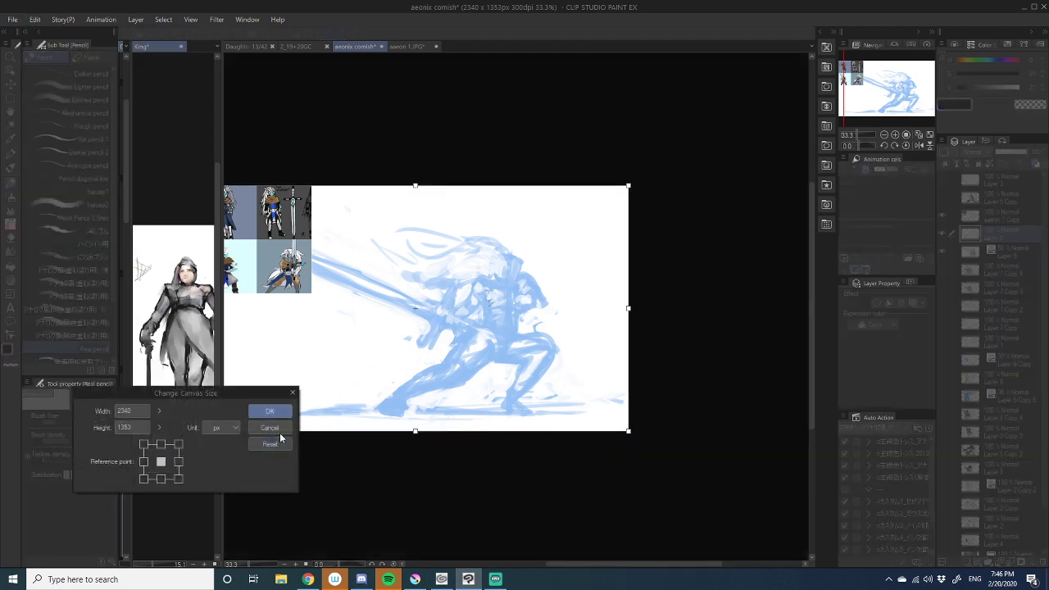
left_click(269, 427)
- Change the image resolution to 450 dpi with the pixel dimensions fixed
left_click(35, 19)
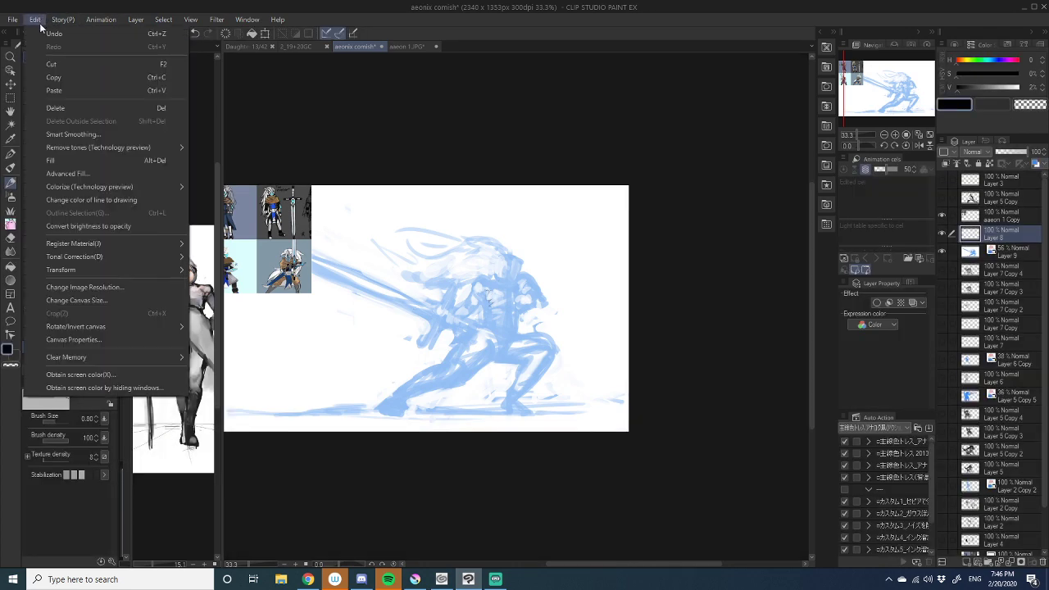
left_click(114, 288)
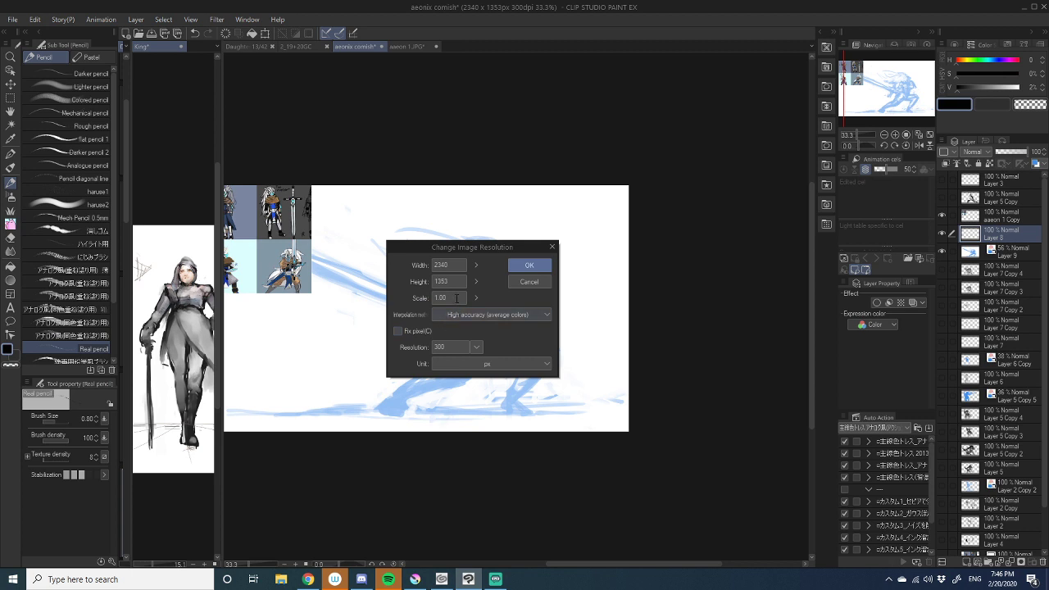
left_click(398, 330)
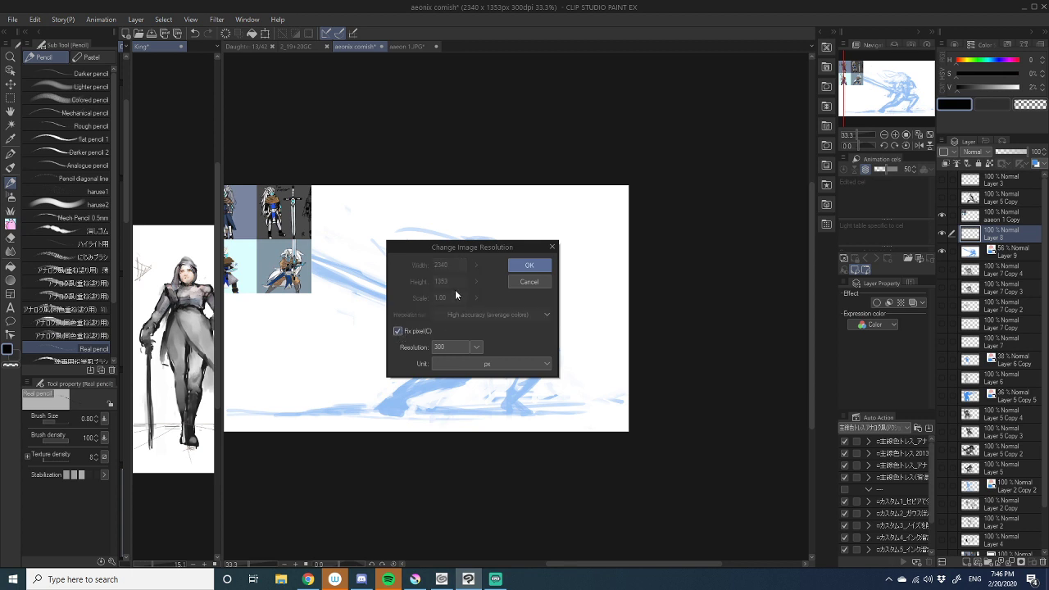
double_click(455, 346)
type("450")
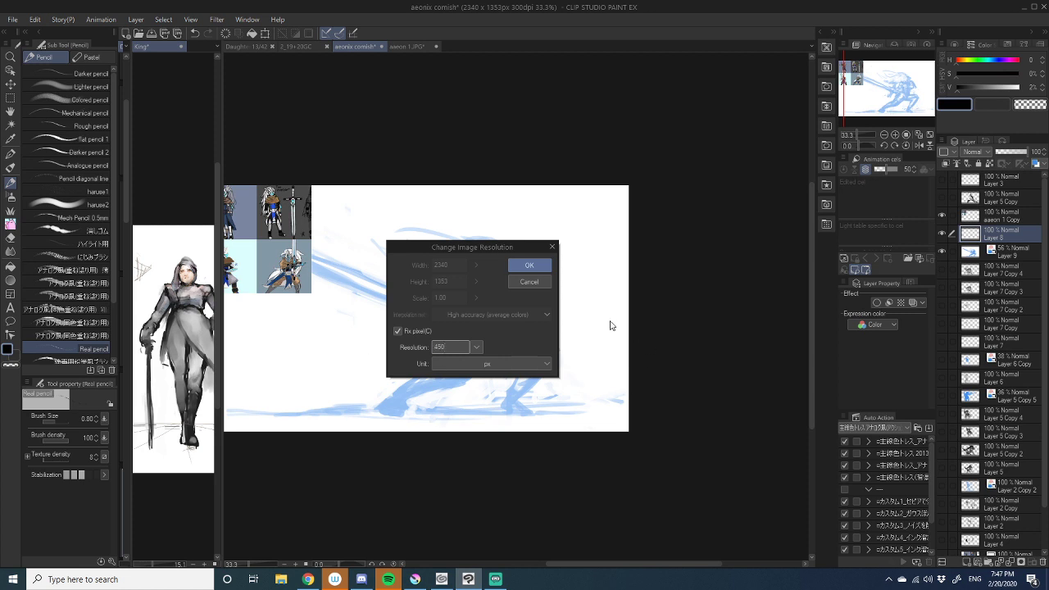
left_click(529, 264)
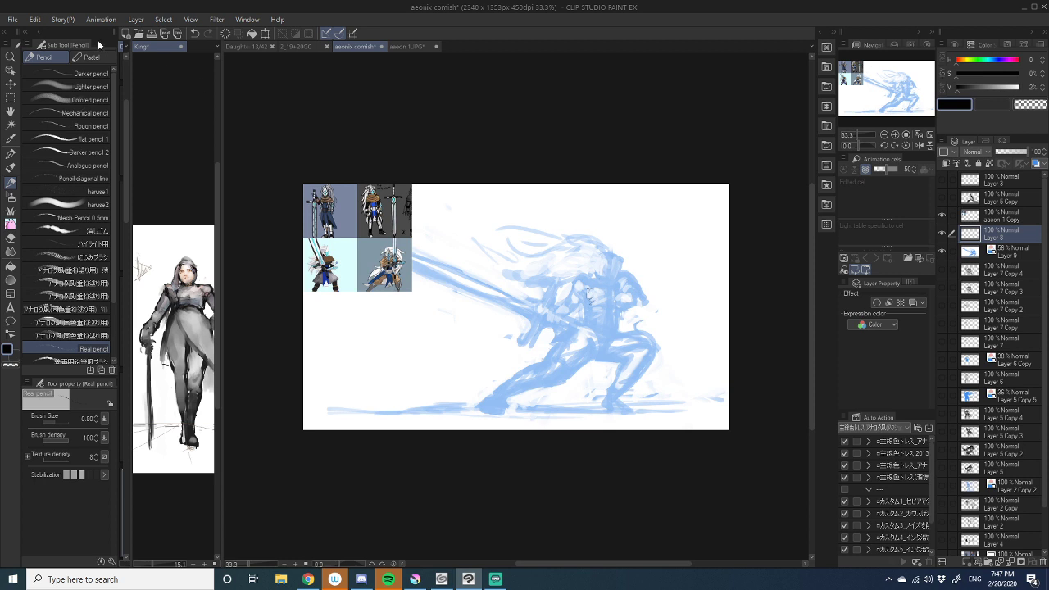
left_click(35, 19)
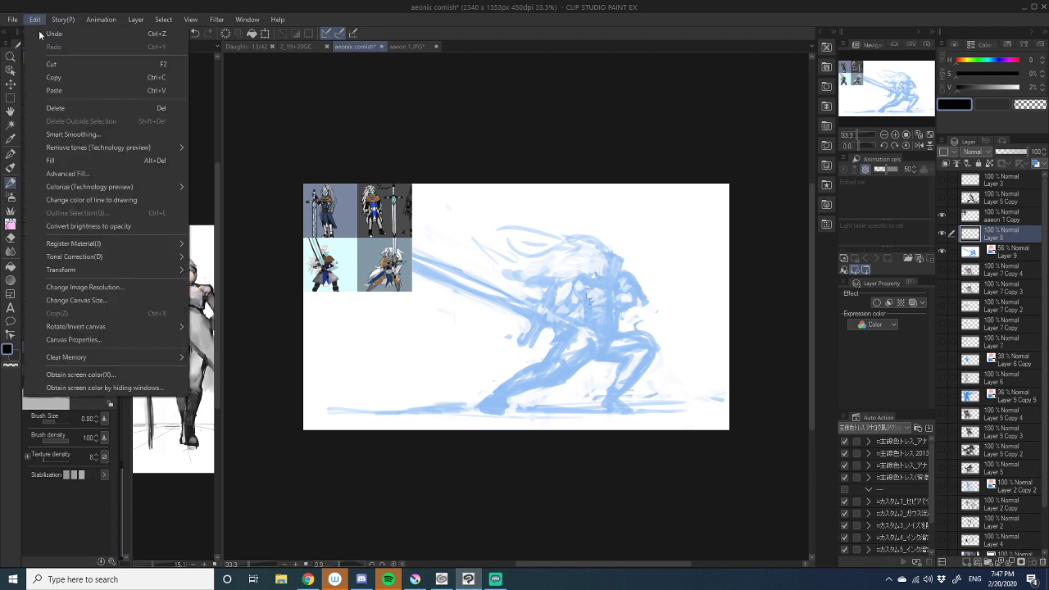
left_click(79, 301)
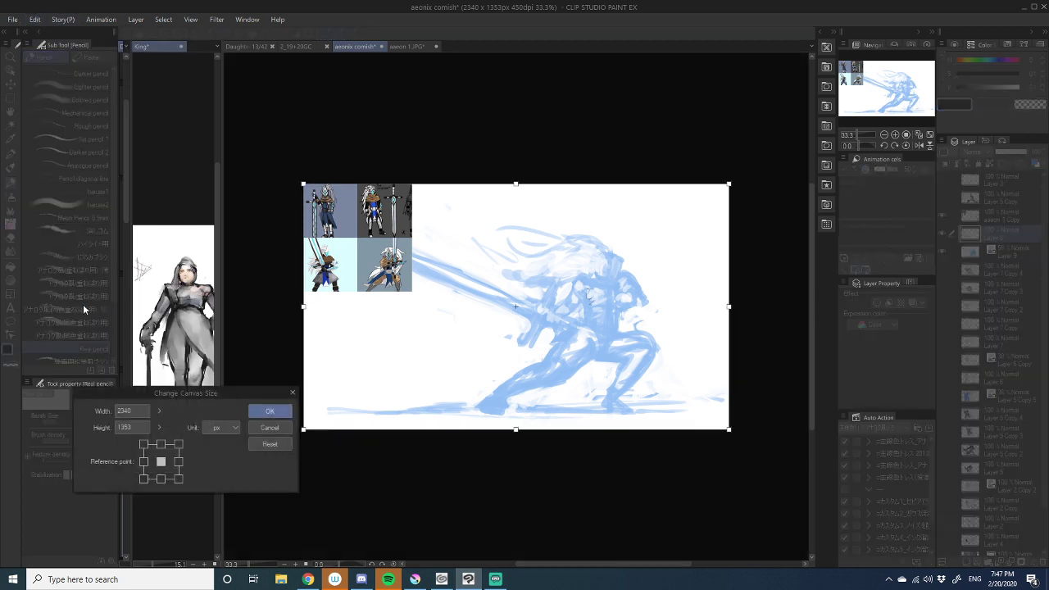
left_click(255, 429)
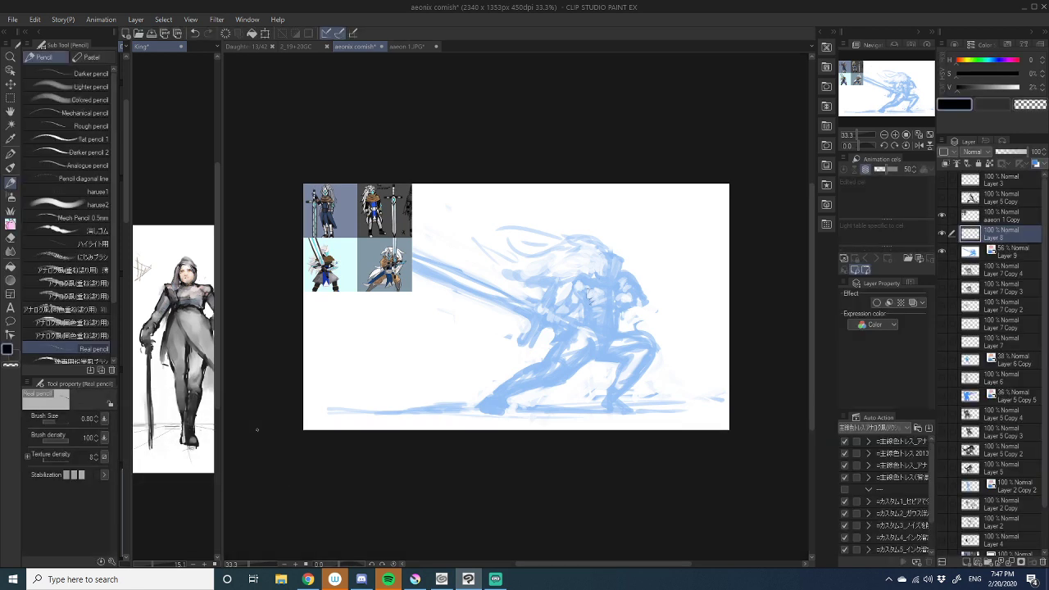
- Enlarge the image to a width of 4000 px by changing the image resolution, without fixing the pixel dimensions
left_click(63, 19)
mouse_move(34, 18)
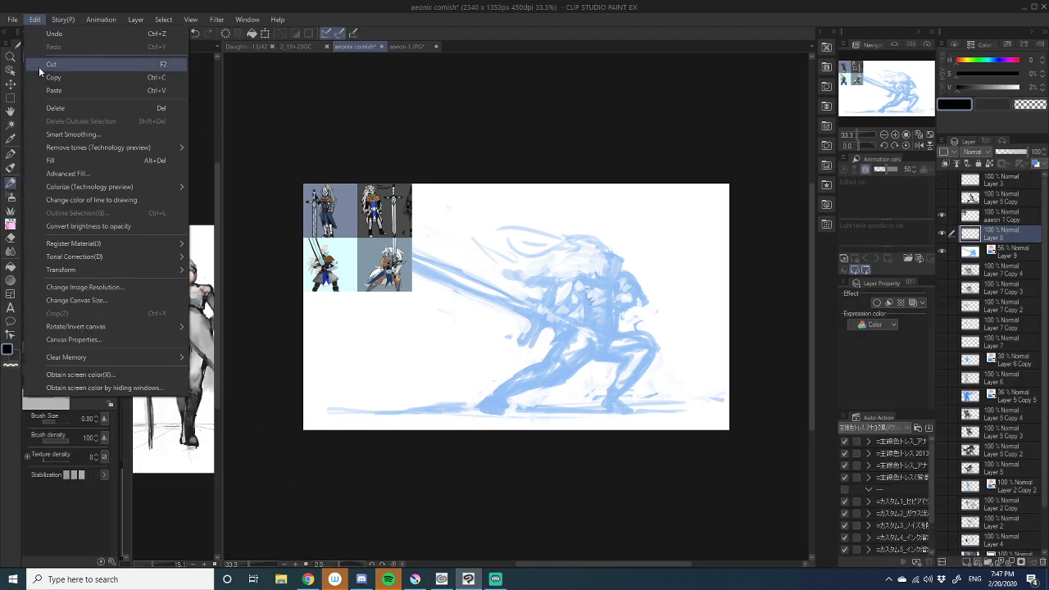
left_click(116, 288)
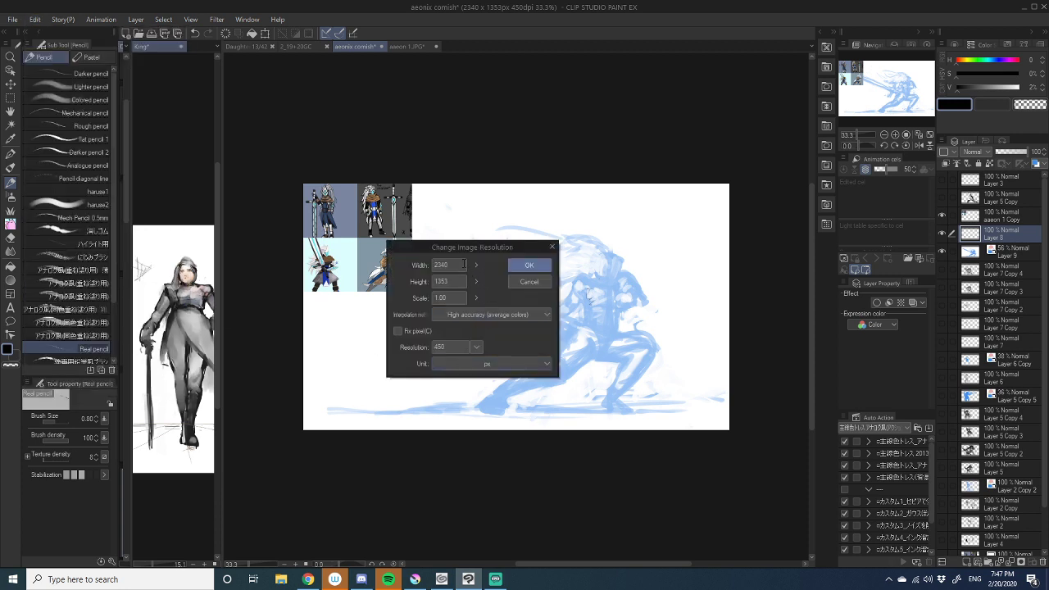
left_click_drag(463, 263, 432, 261)
type("40")
left_click(529, 264)
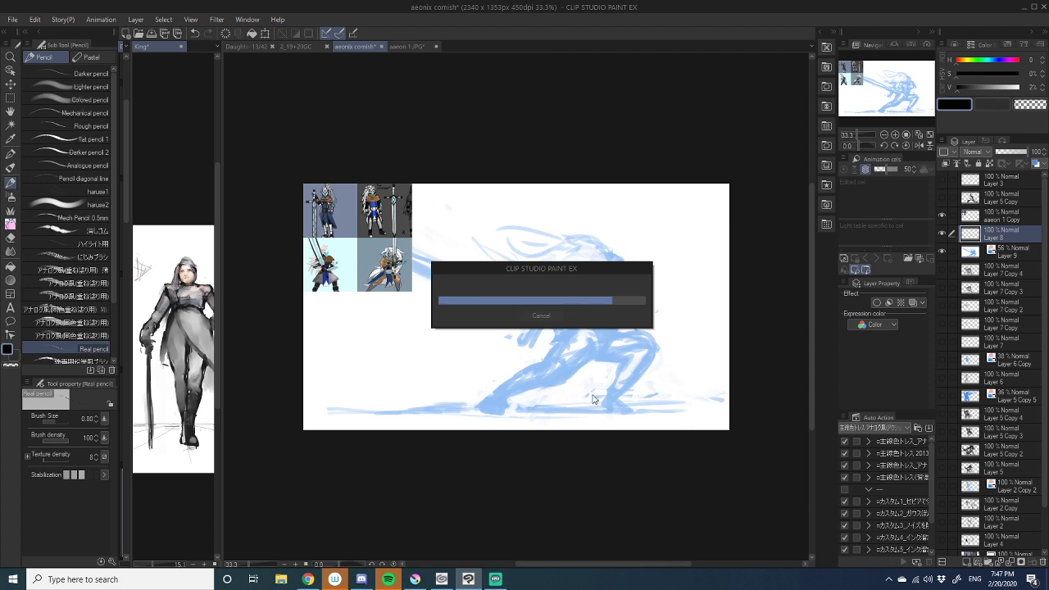
- Outline the swordsman's neckline, chest, sides and waist over the blue sketch with the Real pencil at size 0.80
scroll(661, 362, "up", 2)
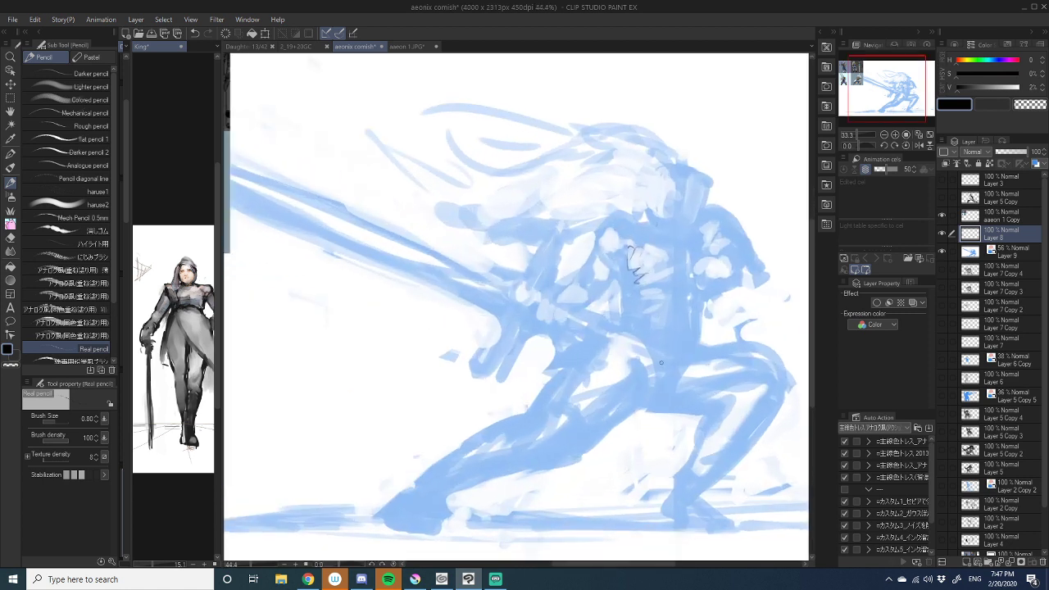
scroll(661, 362, "down", 1)
left_click_drag(699, 349, 588, 317)
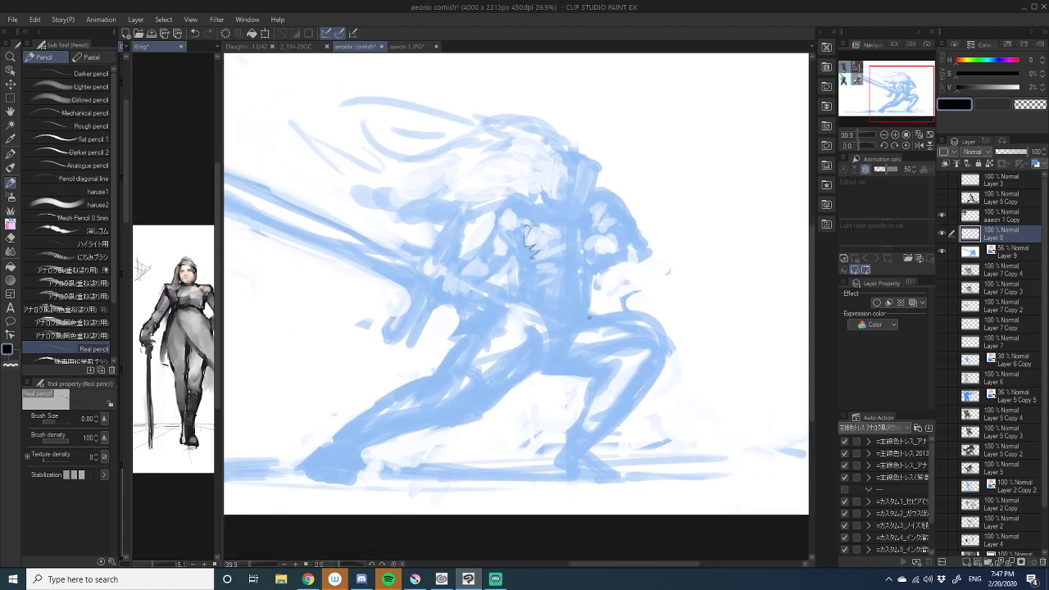
scroll(589, 317, "down", 2)
scroll(589, 317, "up", 2)
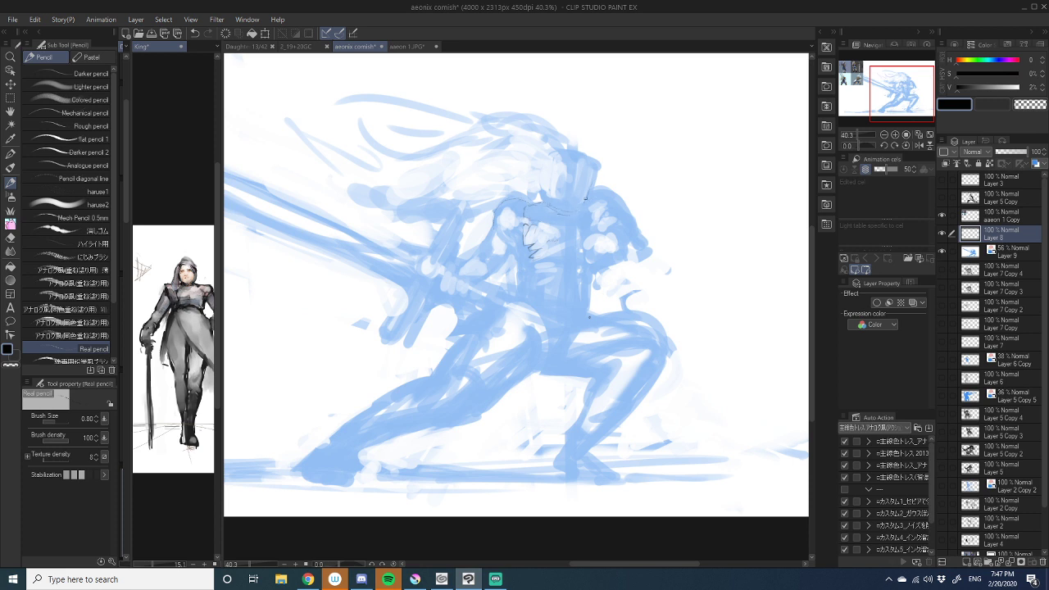
left_click_drag(585, 197, 601, 194)
left_click_drag(571, 227, 568, 254)
mouse_move(529, 224)
left_mouse_down()
mouse_move(519, 223)
mouse_move(528, 268)
mouse_move(544, 264)
left_mouse_up()
left_click_drag(555, 262, 581, 258)
mouse_move(586, 262)
left_mouse_down()
mouse_move(520, 264)
mouse_move(515, 291)
mouse_move(565, 273)
mouse_move(556, 309)
left_mouse_up()
mouse_move(517, 259)
left_mouse_down()
mouse_move(503, 312)
mouse_move(540, 315)
left_mouse_up()
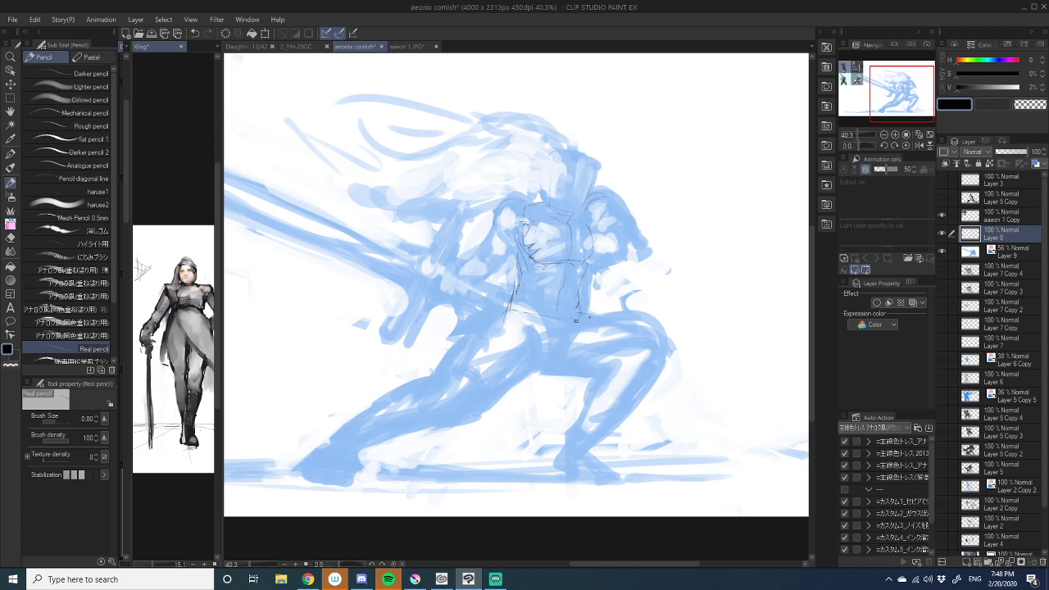
- Draw the hip line and the upper contour of the bent front thigh with the Real pencil
left_click_drag(576, 321, 566, 277)
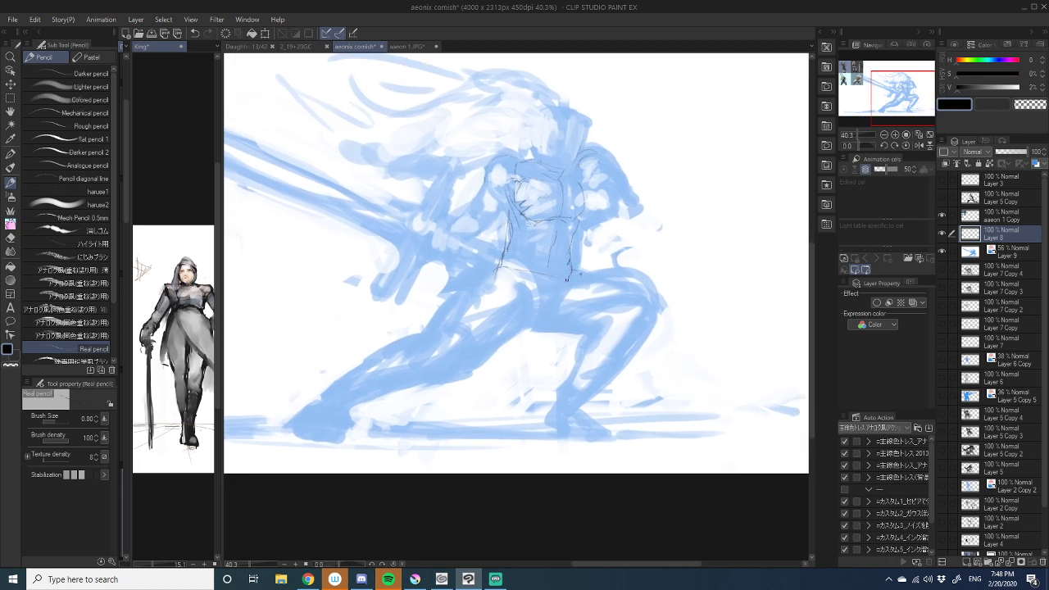
mouse_move(573, 277)
left_mouse_down()
mouse_move(562, 321)
mouse_move(567, 284)
mouse_move(627, 263)
left_mouse_up()
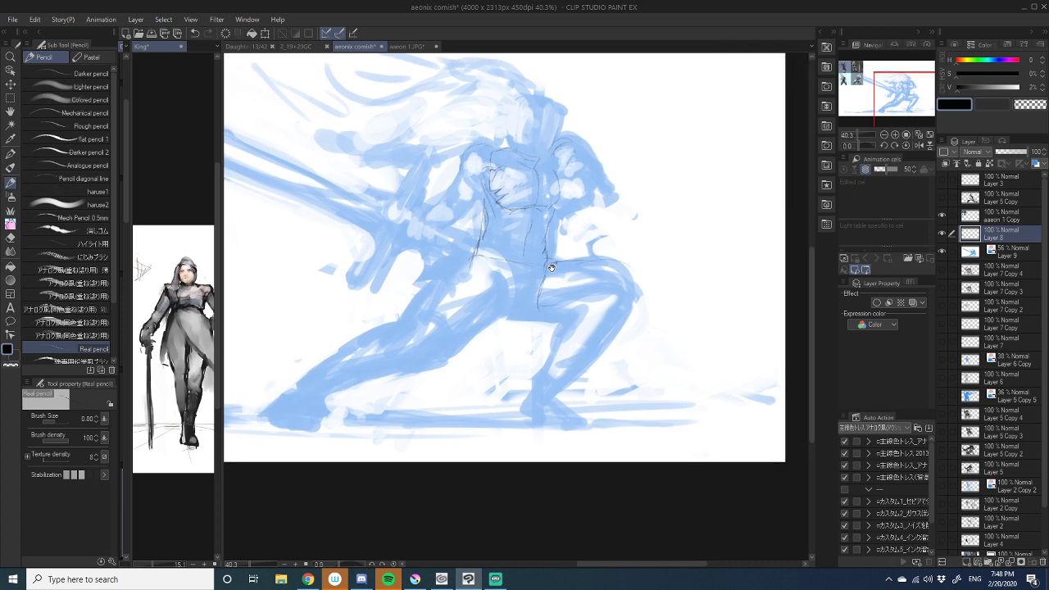
left_click_drag(527, 234, 554, 314)
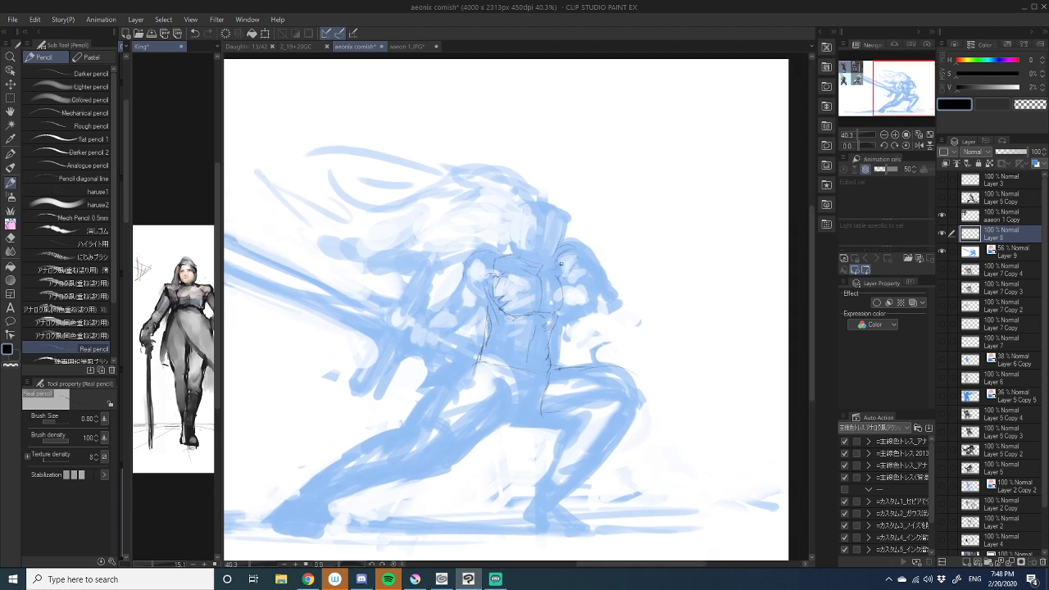
- Outline the swordsman's shoulders and raised bent arm over the blue sketch with the Real pencil
mouse_move(556, 262)
left_mouse_down()
mouse_move(572, 258)
mouse_move(558, 258)
mouse_move(596, 286)
left_mouse_up()
mouse_move(576, 249)
left_mouse_down()
mouse_move(611, 296)
mouse_move(606, 308)
mouse_move(583, 309)
mouse_move(562, 289)
mouse_move(552, 324)
left_mouse_up()
mouse_move(484, 308)
left_mouse_down()
mouse_move(509, 334)
mouse_move(493, 319)
mouse_move(492, 283)
left_mouse_up()
mouse_move(493, 288)
left_mouse_down()
mouse_move(515, 273)
mouse_move(562, 306)
mouse_move(586, 292)
mouse_move(588, 301)
left_mouse_up()
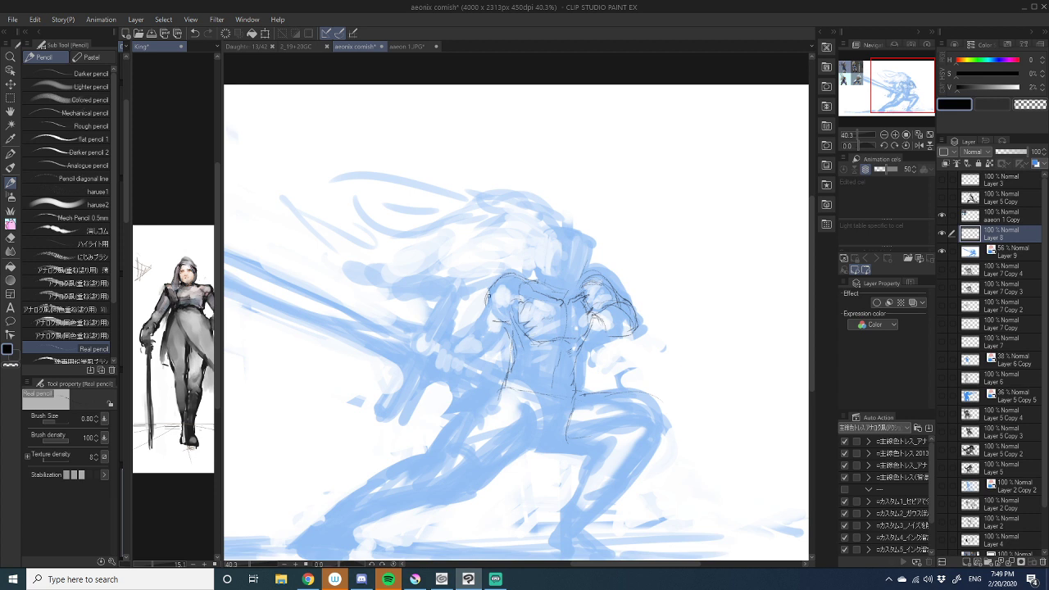
- Draw the lowered arm, its gripping hand and the sword handle over the blue sketch
left_click_drag(483, 309, 474, 357)
left_click_drag(458, 363, 463, 365)
mouse_move(483, 386)
left_mouse_down()
mouse_move(502, 355)
mouse_move(520, 353)
mouse_move(493, 358)
left_mouse_up()
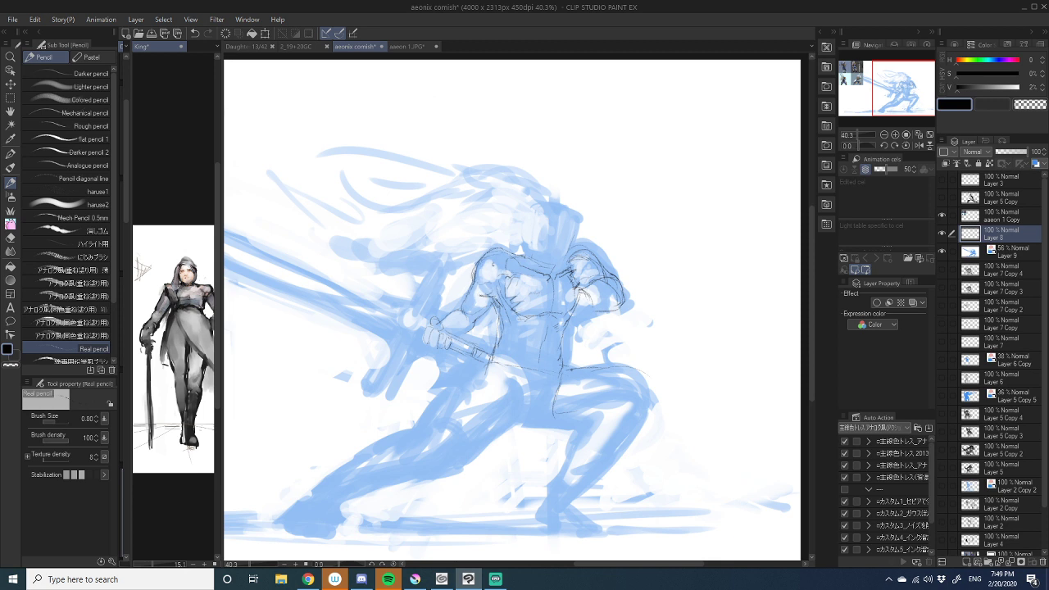
- Sketch the neck, the rounded head outline and the front plane of the face
mouse_move(518, 259)
left_mouse_down()
mouse_move(509, 265)
mouse_move(548, 289)
left_mouse_up()
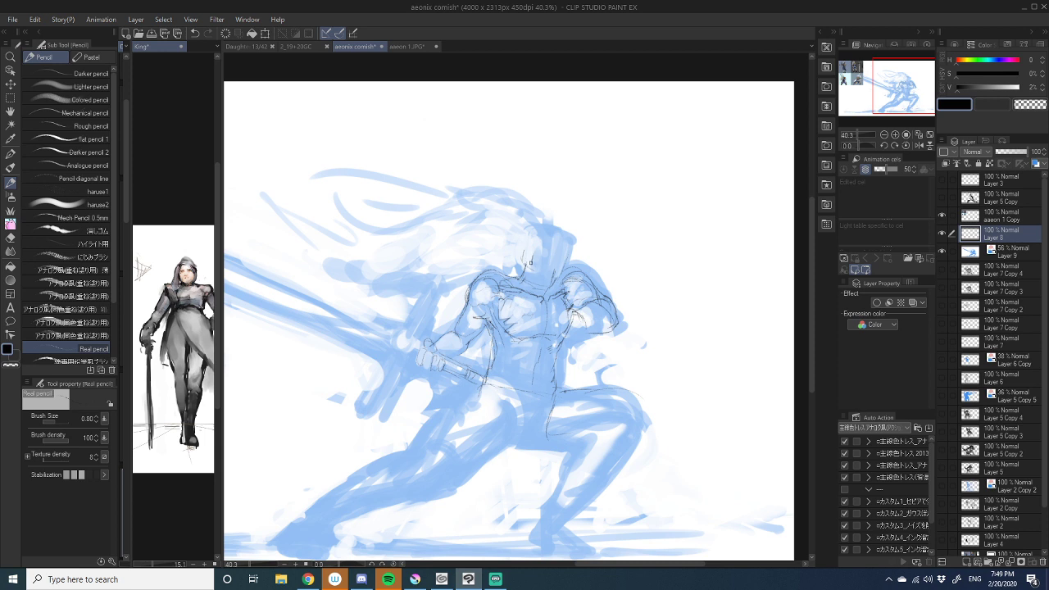
mouse_move(531, 262)
left_mouse_down()
mouse_move(536, 227)
mouse_move(559, 223)
mouse_move(543, 214)
mouse_move(566, 215)
mouse_move(572, 269)
mouse_move(539, 267)
left_mouse_up()
mouse_move(535, 219)
left_mouse_down()
mouse_move(520, 221)
mouse_move(509, 251)
mouse_move(516, 237)
left_mouse_up()
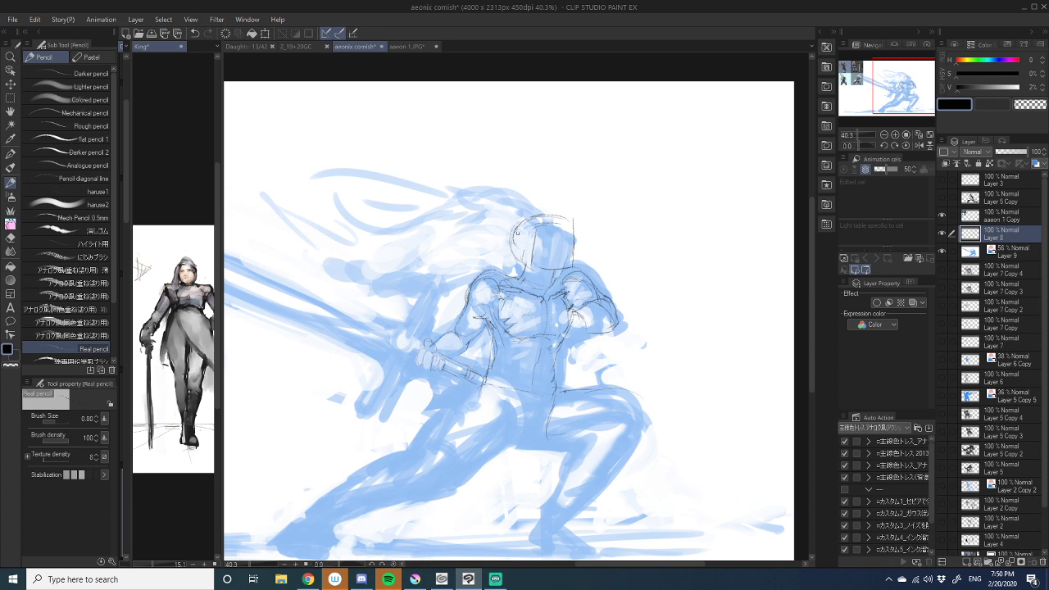
mouse_move(534, 260)
left_mouse_down()
mouse_move(569, 263)
mouse_move(573, 250)
mouse_move(569, 263)
left_mouse_up()
mouse_move(573, 226)
left_mouse_down()
mouse_move(571, 244)
mouse_move(533, 253)
mouse_move(569, 234)
left_mouse_up()
- Mirror the canvas view horizontally and refine the head contour, neck, collar lines and facial guides
key("h")
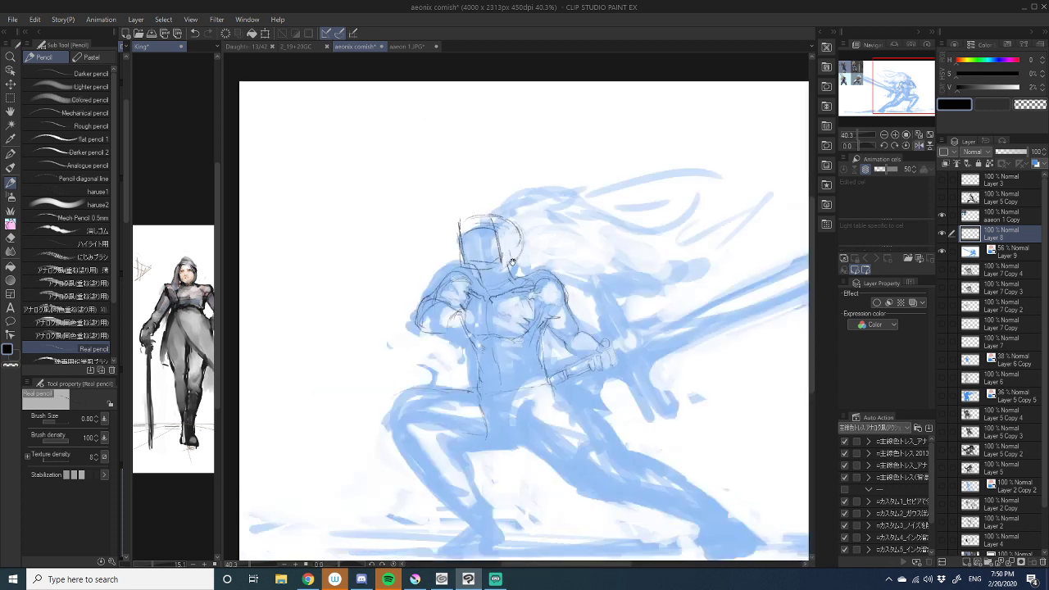
left_click_drag(511, 261, 555, 254)
mouse_move(502, 234)
left_mouse_down()
mouse_move(519, 222)
mouse_move(547, 232)
mouse_move(540, 238)
left_mouse_up()
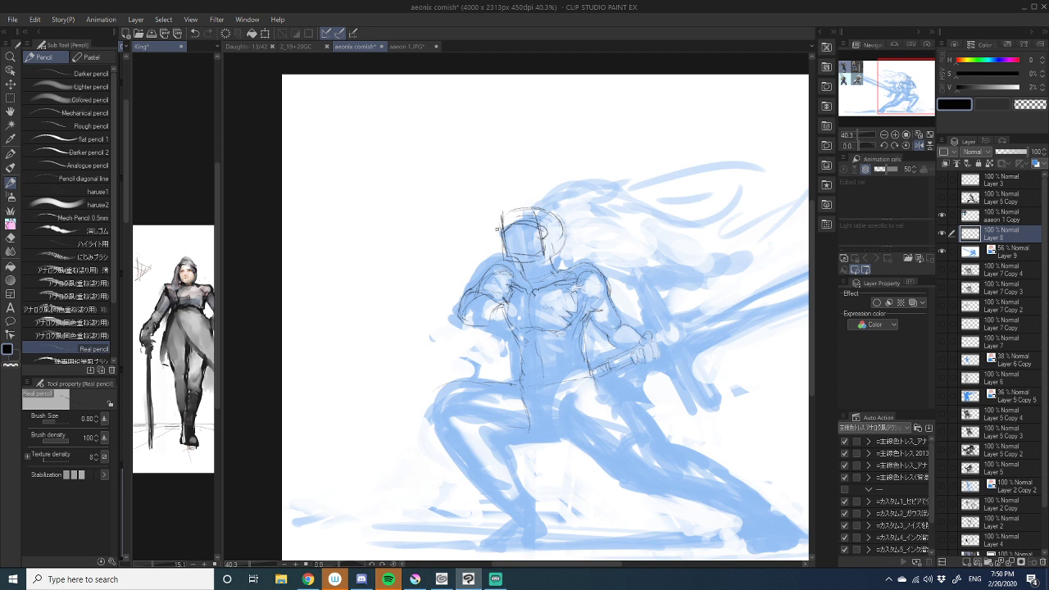
mouse_move(504, 247)
left_mouse_down()
mouse_move(507, 212)
mouse_move(552, 211)
mouse_move(564, 236)
mouse_move(552, 257)
mouse_move(561, 265)
mouse_move(549, 256)
mouse_move(562, 268)
mouse_move(537, 265)
mouse_move(538, 278)
left_mouse_up()
left_click_drag(546, 276, 575, 268)
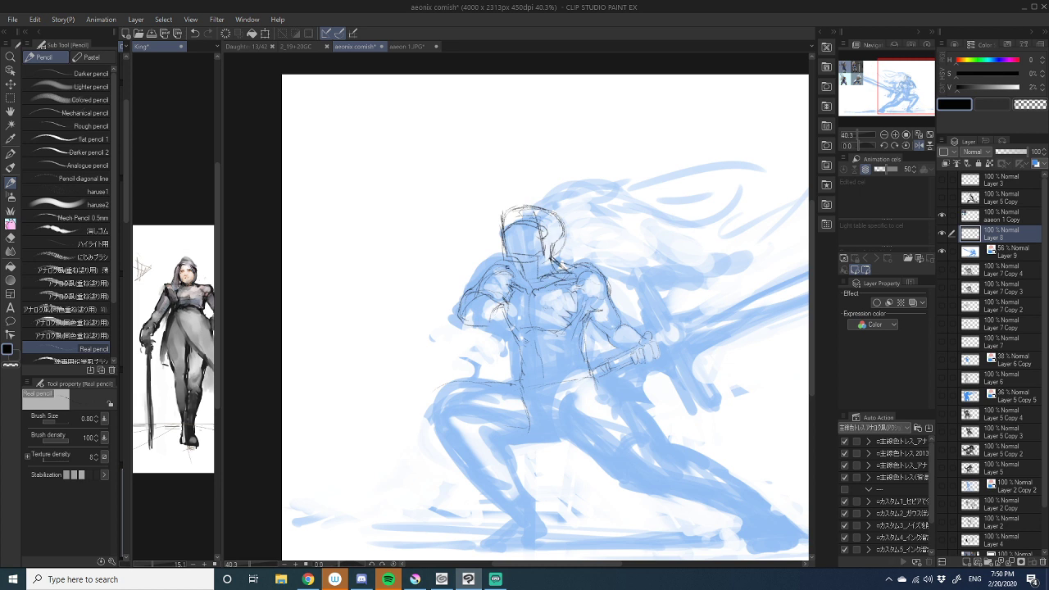
mouse_move(490, 266)
left_mouse_down()
mouse_move(569, 260)
mouse_move(579, 271)
left_mouse_up()
mouse_move(556, 266)
left_mouse_down()
mouse_move(538, 281)
mouse_move(578, 264)
mouse_move(601, 271)
mouse_move(579, 271)
left_mouse_up()
left_click_drag(529, 244, 535, 245)
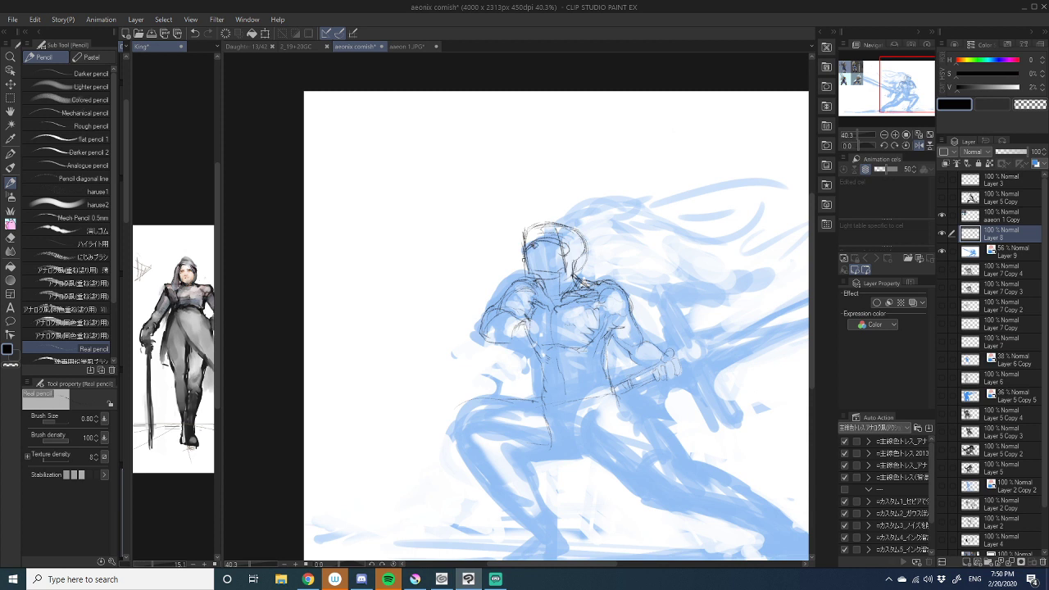
- Sketch the hand of the raised arm and outline the knee of the bent front leg
scroll(536, 262, "up", 1)
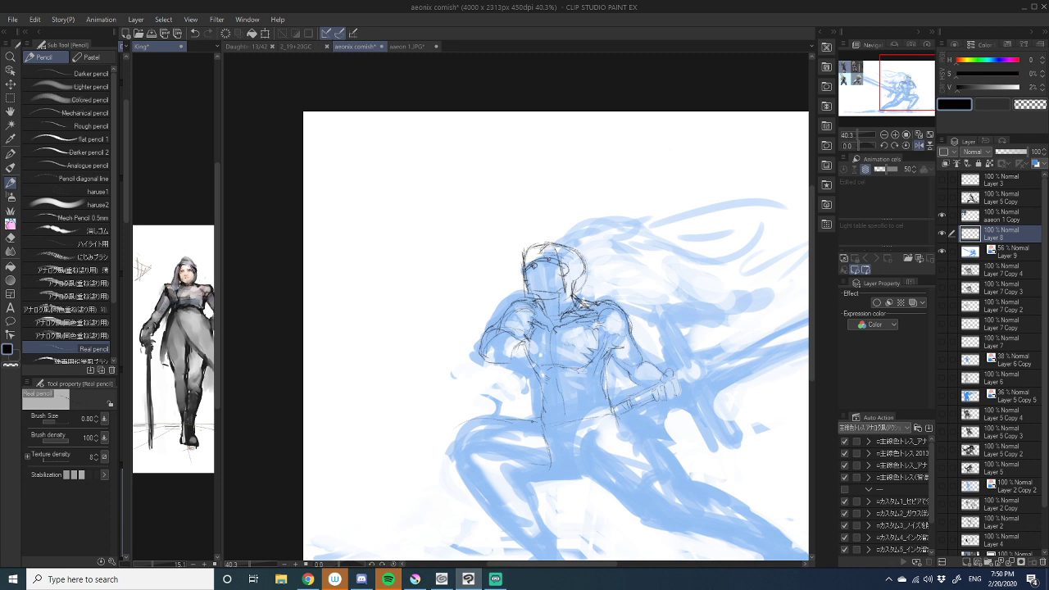
mouse_move(534, 249)
left_mouse_down()
mouse_move(562, 245)
mouse_move(579, 270)
mouse_move(573, 299)
mouse_move(559, 211)
mouse_move(502, 272)
left_mouse_up()
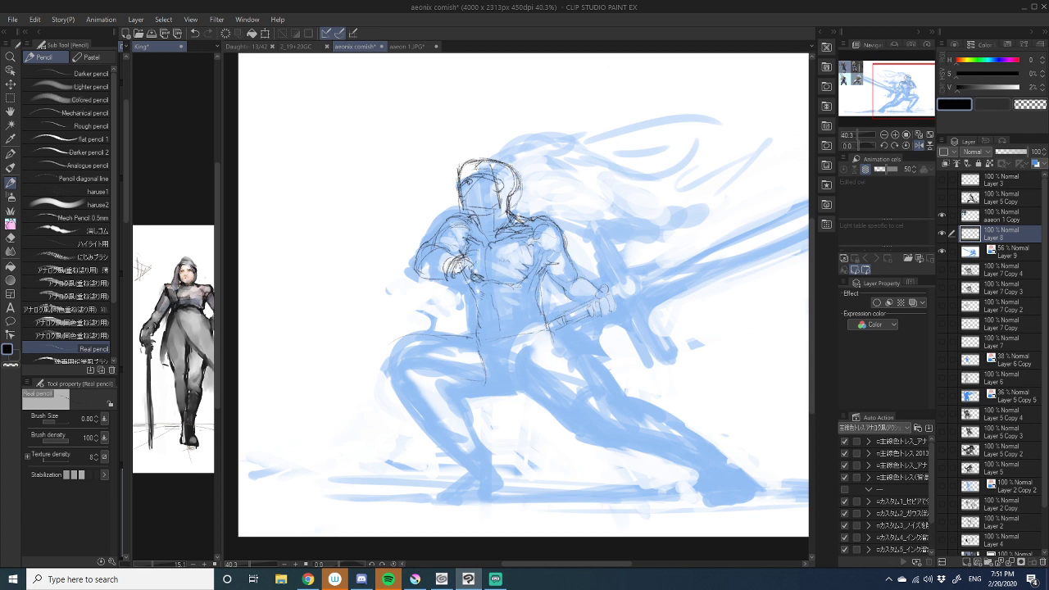
mouse_move(473, 287)
left_mouse_down()
mouse_move(459, 259)
mouse_move(470, 276)
mouse_move(462, 314)
mouse_move(473, 287)
mouse_move(494, 295)
mouse_move(524, 264)
mouse_move(429, 262)
mouse_move(419, 291)
mouse_move(436, 255)
mouse_move(489, 247)
mouse_move(420, 268)
left_mouse_up()
left_click_drag(421, 266, 417, 280)
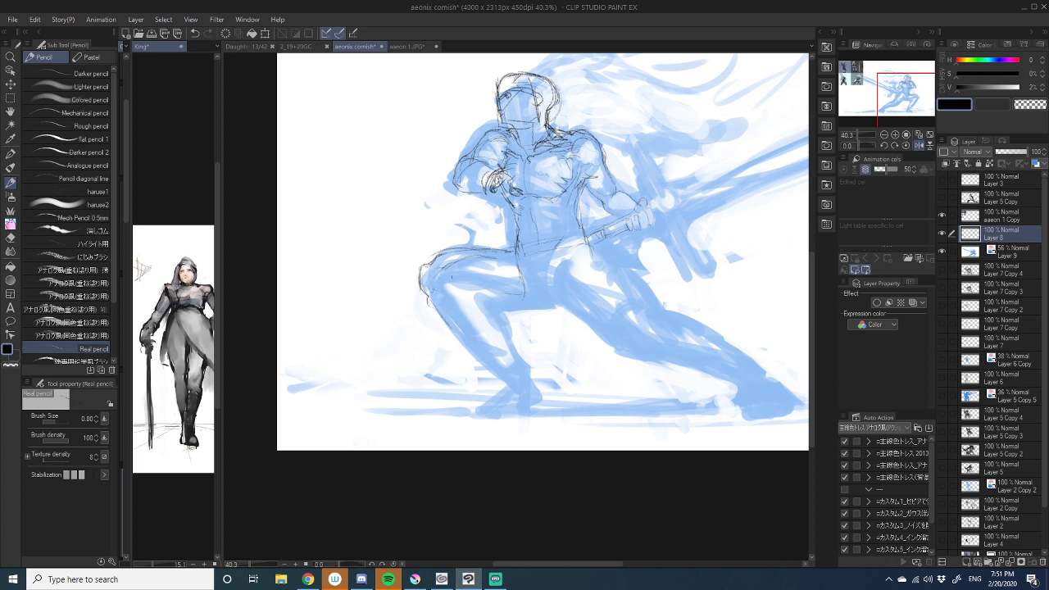
- Draw the underside of the front thigh and both contours of the lower front leg
mouse_move(447, 280)
left_mouse_down()
mouse_move(551, 298)
mouse_move(528, 306)
left_mouse_up()
left_click_drag(470, 291, 493, 345)
left_click_drag(427, 294, 494, 381)
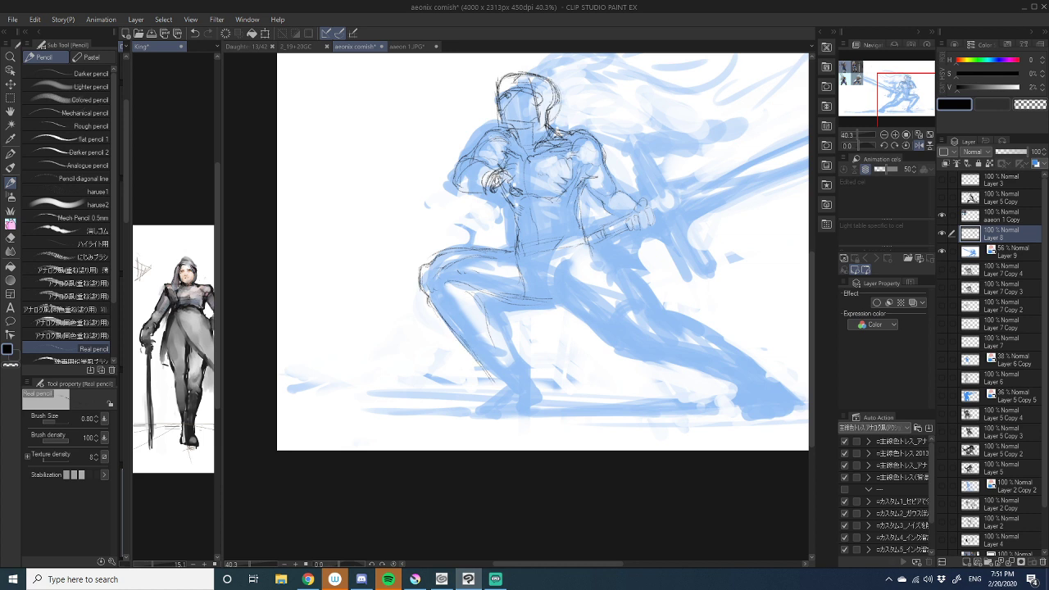
mouse_move(481, 295)
left_mouse_down()
mouse_move(514, 370)
mouse_move(485, 367)
mouse_move(484, 402)
mouse_move(511, 328)
mouse_move(423, 387)
left_mouse_up()
mouse_move(352, 276)
left_mouse_down()
mouse_move(434, 308)
mouse_move(466, 304)
mouse_move(450, 287)
mouse_move(485, 328)
left_mouse_up()
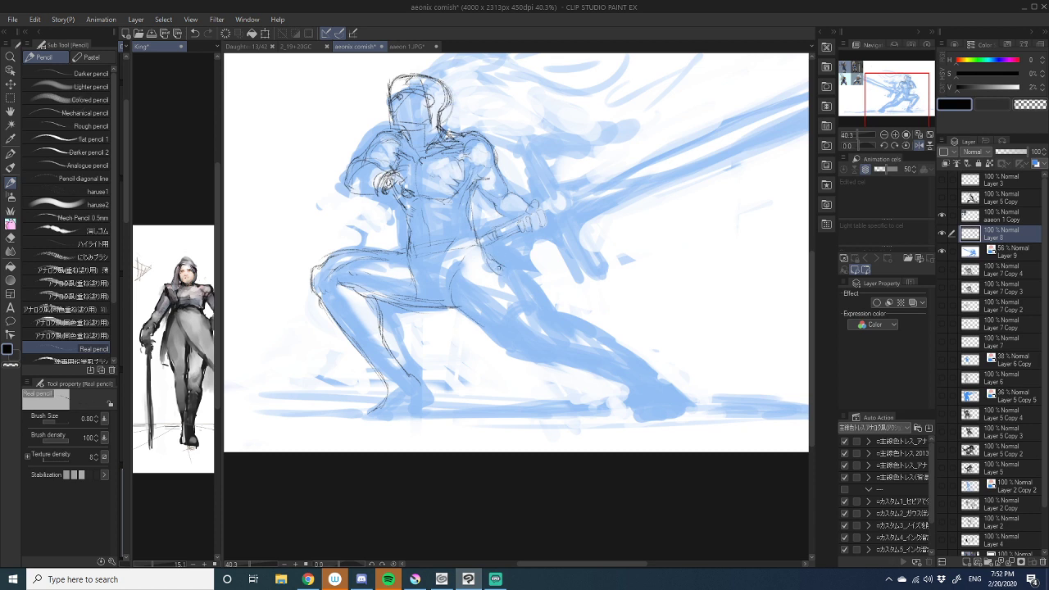
- Outline the extended rear leg from hip to ankle and sketch its foot
left_click_drag(498, 267, 543, 309)
mouse_move(453, 298)
left_mouse_down()
mouse_move(512, 348)
mouse_move(563, 362)
left_mouse_up()
mouse_move(528, 295)
left_mouse_down()
mouse_move(460, 287)
mouse_move(483, 316)
mouse_move(528, 326)
mouse_move(578, 380)
left_mouse_up()
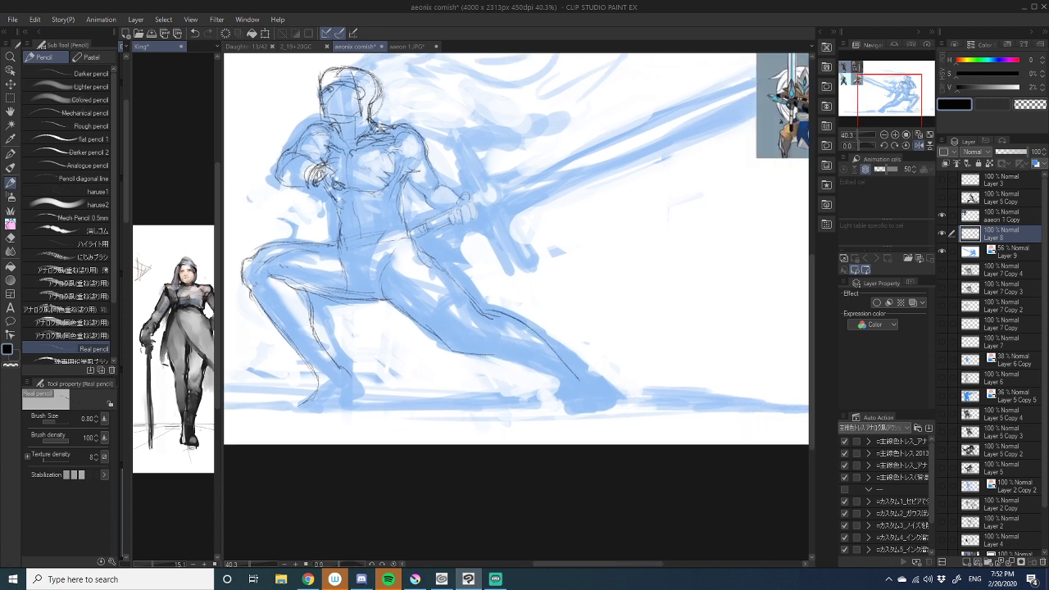
left_click_drag(472, 350, 566, 385)
mouse_move(452, 349)
left_mouse_down()
mouse_move(506, 349)
mouse_move(524, 369)
mouse_move(585, 373)
mouse_move(596, 385)
left_mouse_up()
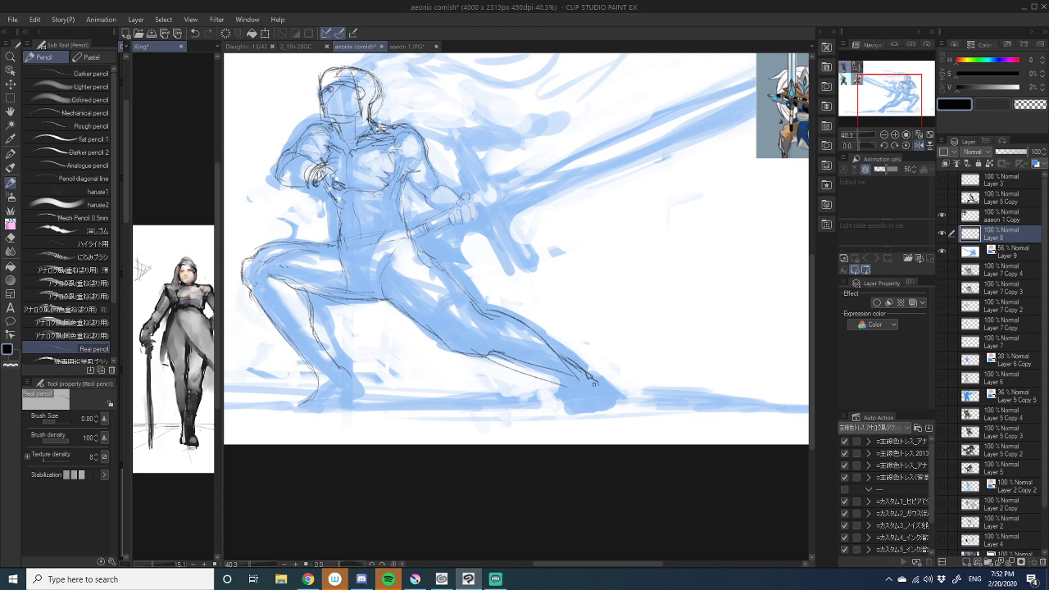
mouse_move(540, 364)
left_mouse_down()
mouse_move(566, 402)
mouse_move(608, 398)
left_mouse_up()
mouse_move(460, 347)
left_mouse_down()
mouse_move(589, 386)
mouse_move(627, 410)
left_mouse_up()
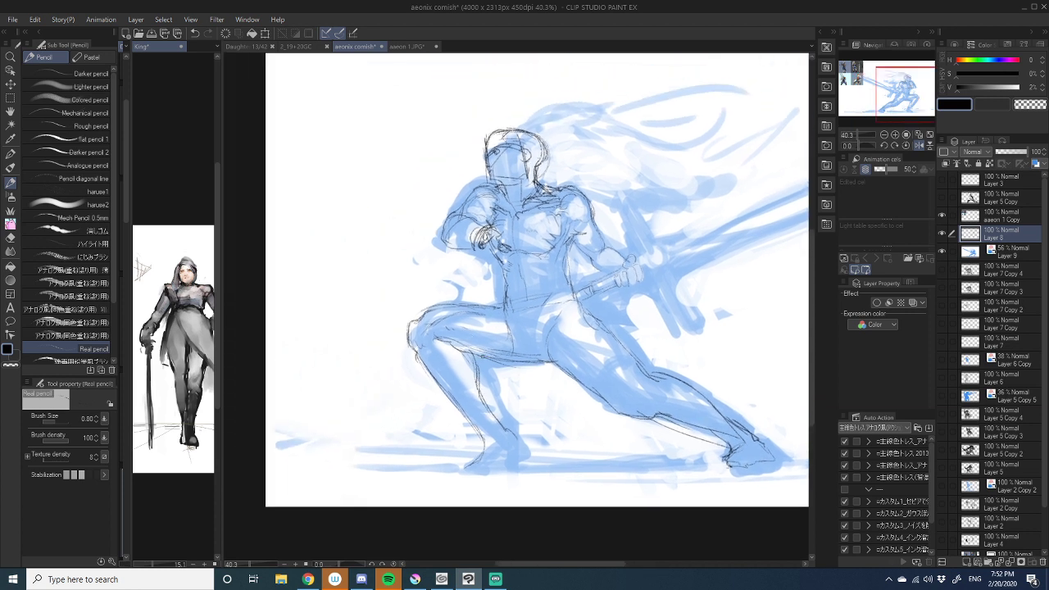
- Complete the front leg's calf contour and outline its foot over the blue sketch
left_click_drag(456, 345, 484, 358)
mouse_move(456, 343)
left_mouse_down()
mouse_move(510, 359)
mouse_move(519, 332)
left_mouse_up()
mouse_move(472, 416)
left_mouse_down()
mouse_move(480, 429)
mouse_move(467, 443)
mouse_move(431, 451)
left_mouse_up()
mouse_move(459, 393)
left_mouse_down()
mouse_move(434, 439)
mouse_move(481, 404)
left_mouse_up()
- Hide the blue rough sketch on Layer 9, lasso the front leg, shift it slightly outward from the body, and deselect
left_click(941, 253)
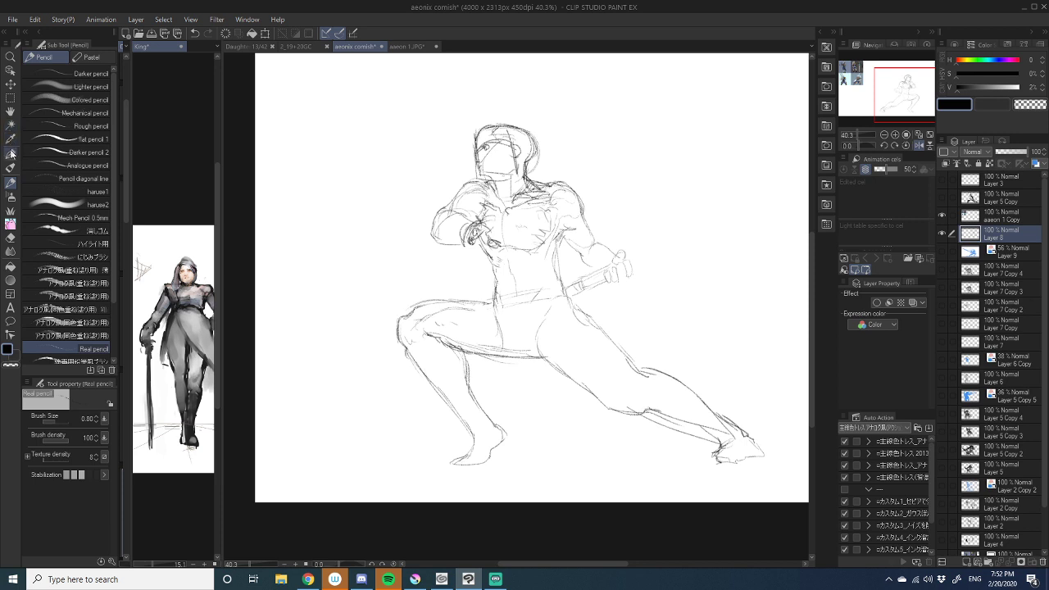
left_click(10, 97)
mouse_move(365, 356)
left_mouse_down()
mouse_move(388, 277)
mouse_move(454, 278)
mouse_move(537, 399)
mouse_move(542, 441)
mouse_move(482, 475)
mouse_move(382, 429)
mouse_move(339, 333)
left_mouse_up()
left_click(482, 495)
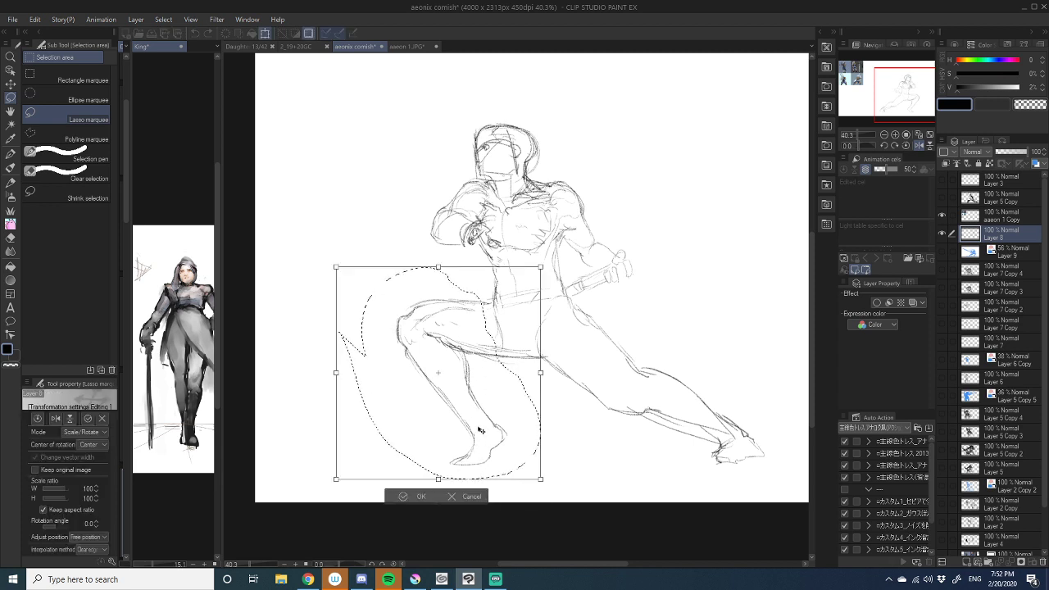
left_click_drag(481, 432, 469, 430)
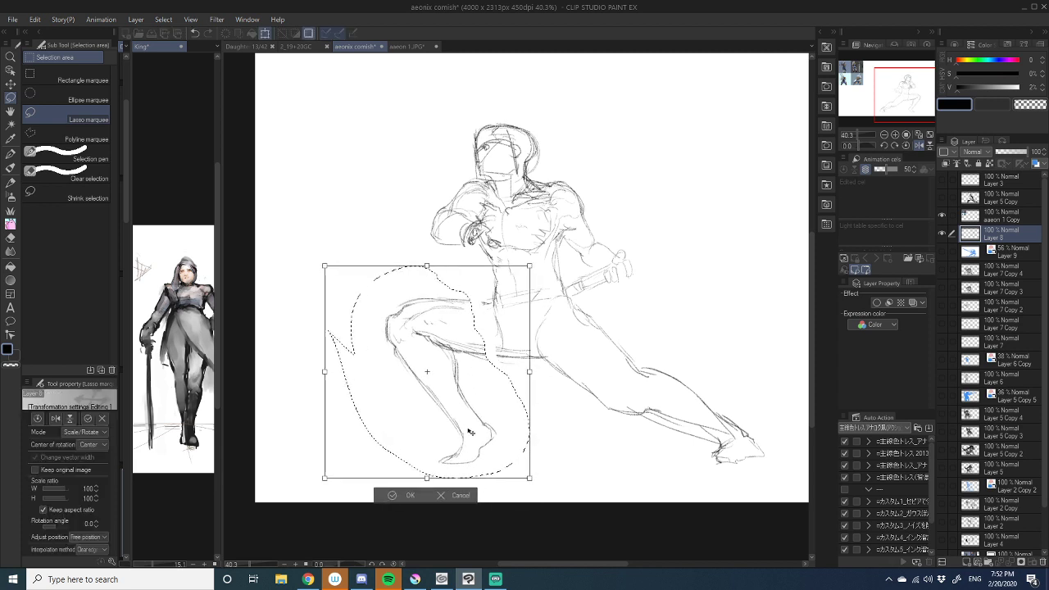
left_click(409, 496)
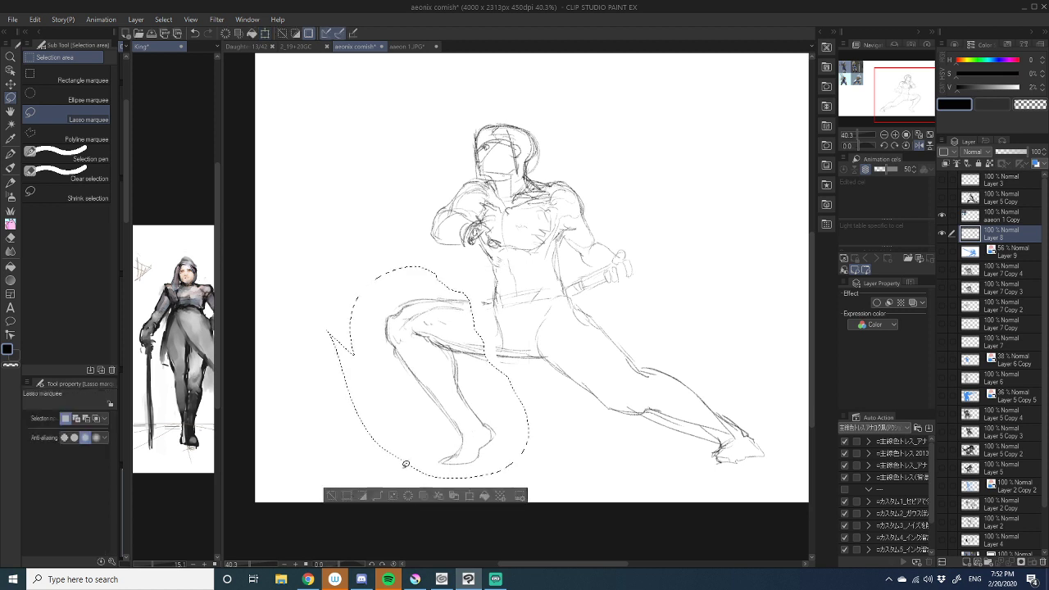
key("ctrl+d")
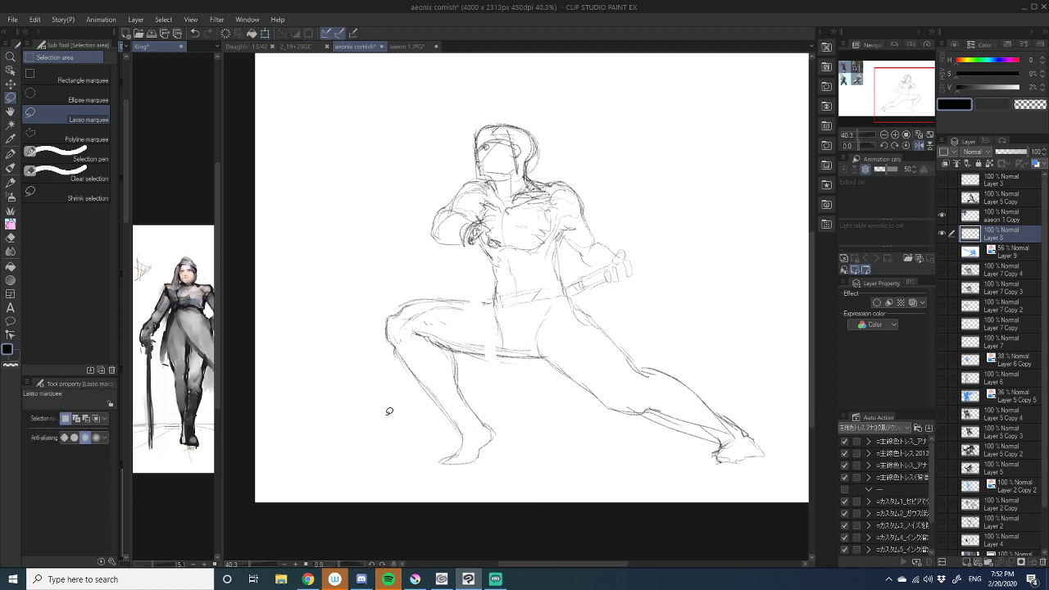
- Reconnect the moved front thigh to the hips with Real pencil lines along its upper and lower contours
left_click(11, 182)
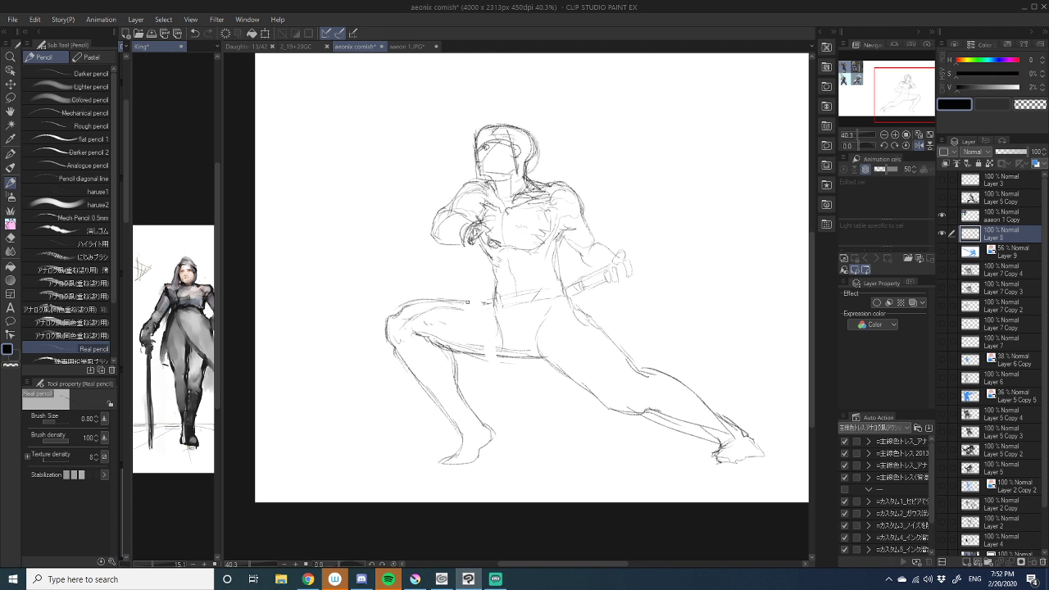
left_click_drag(487, 303, 462, 300)
left_click_drag(463, 353, 503, 353)
mouse_move(496, 310)
left_mouse_down()
mouse_move(498, 327)
mouse_move(539, 336)
left_mouse_up()
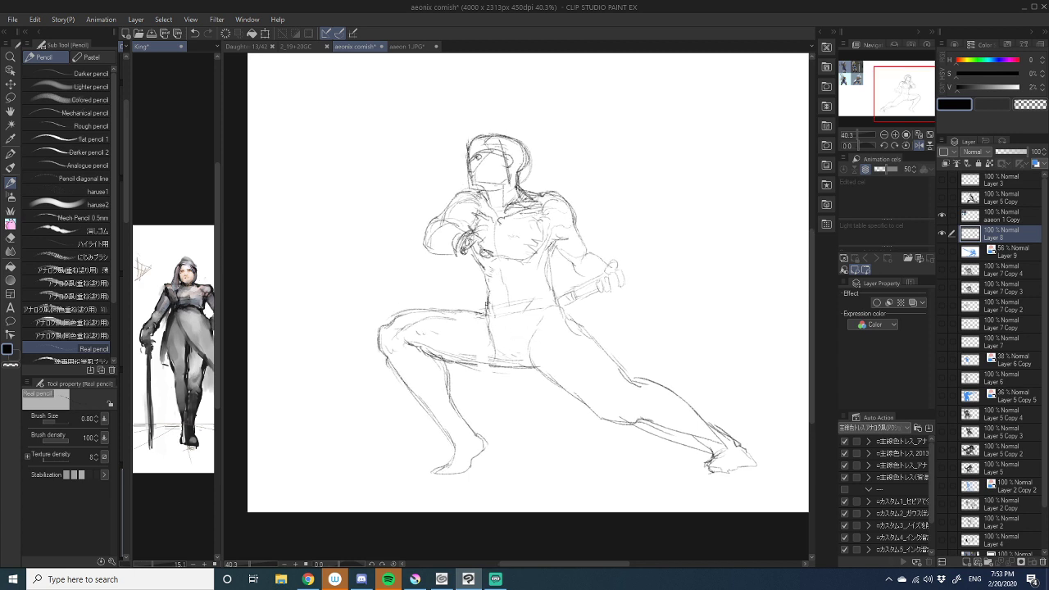
mouse_move(487, 302)
left_mouse_down()
mouse_move(487, 311)
mouse_move(559, 304)
mouse_move(542, 354)
left_mouse_up()
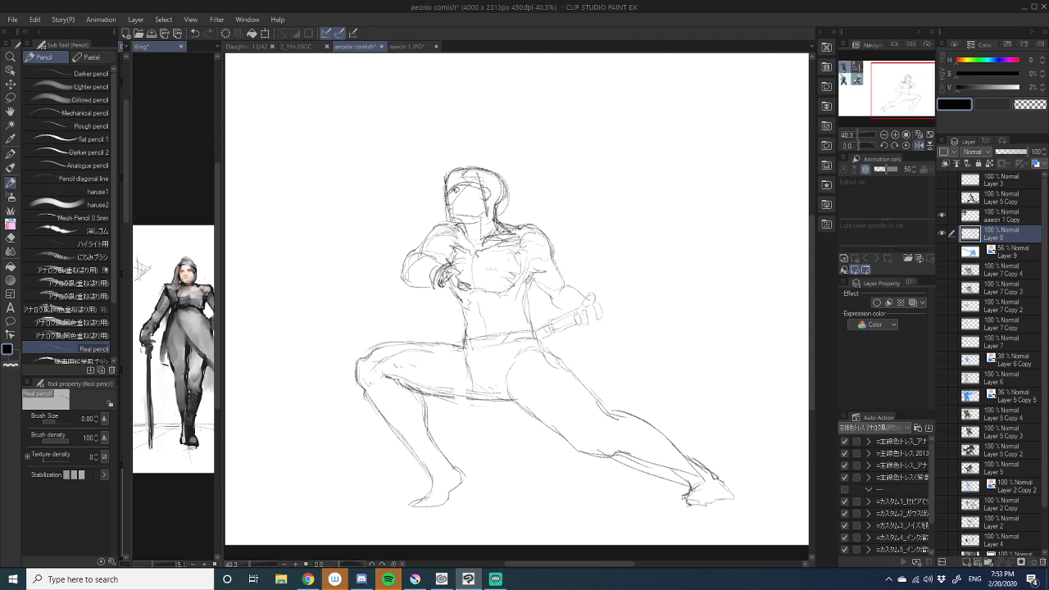
- Add Real pencil detail to the face, raised arm and torso
mouse_move(456, 207)
left_mouse_down()
mouse_move(481, 214)
mouse_move(488, 189)
mouse_move(463, 189)
left_mouse_up()
left_click_drag(333, 298, 434, 279)
left_click_drag(604, 302, 477, 315)
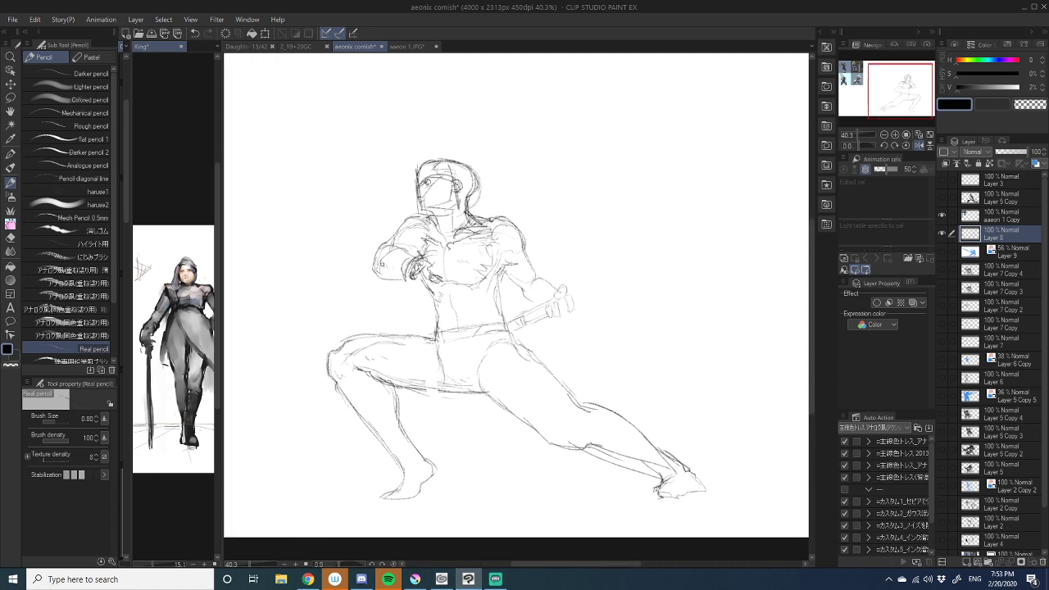
left_click_drag(375, 267, 379, 279)
left_click_drag(473, 279, 464, 281)
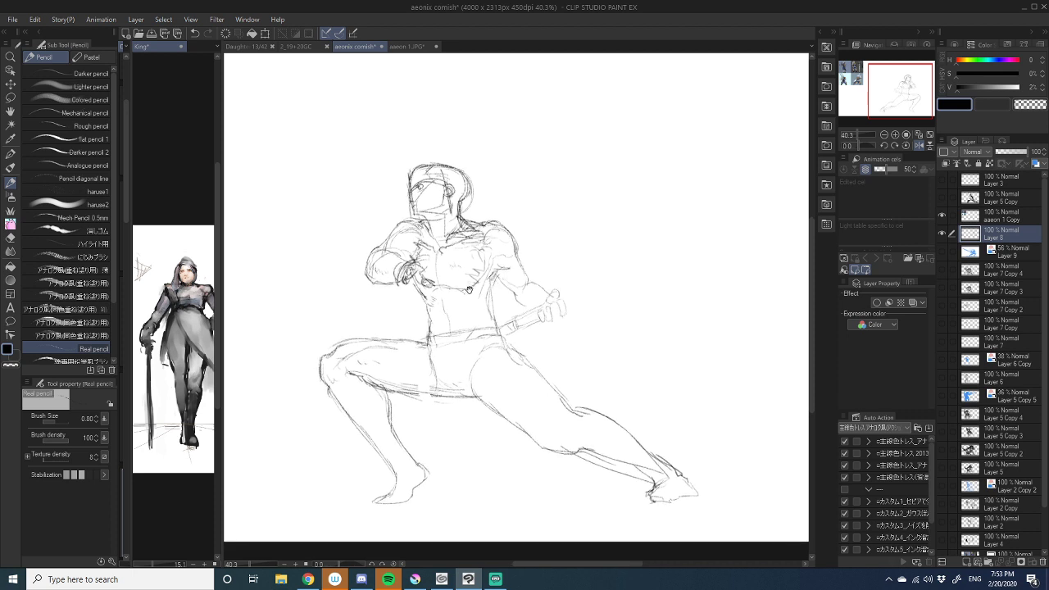
left_click_drag(497, 315, 512, 262)
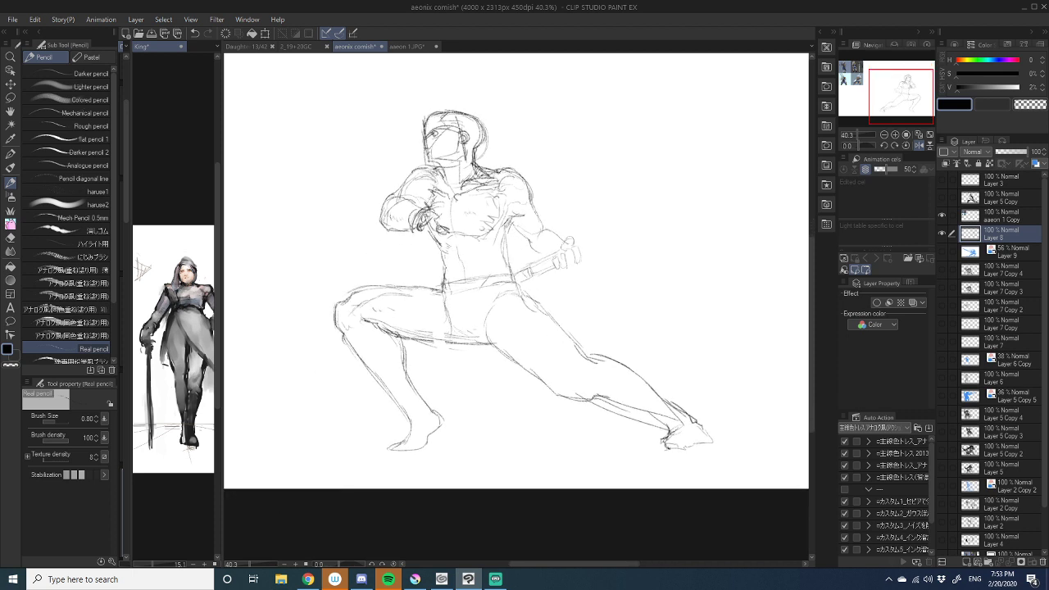
- Widen the reference image view slightly and refine the front leg's calf, ankle and foot
mouse_move(390, 335)
left_mouse_down()
mouse_move(435, 410)
mouse_move(417, 408)
left_mouse_up()
left_click_drag(425, 402, 440, 423)
left_click_drag(219, 326, 488, 326)
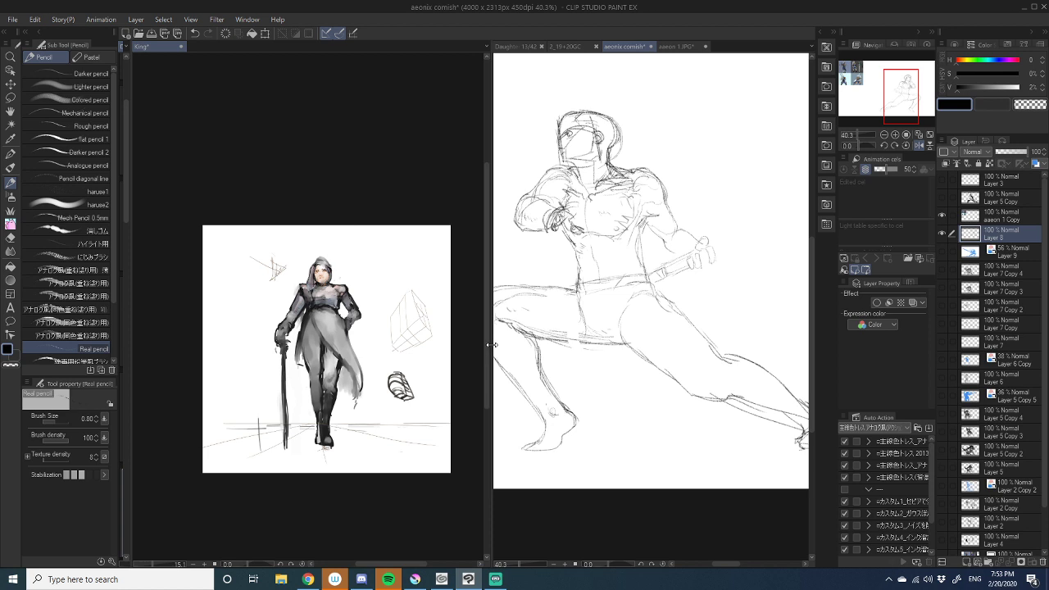
left_click_drag(489, 346, 264, 360)
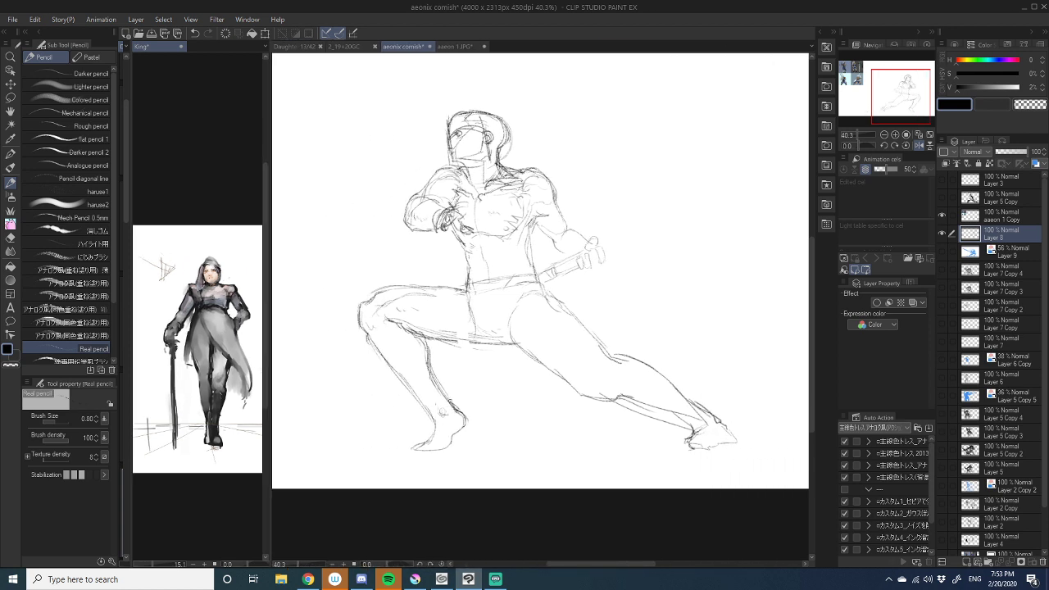
mouse_move(452, 403)
left_mouse_down()
mouse_move(465, 421)
mouse_move(415, 448)
mouse_move(427, 443)
left_mouse_up()
left_click_drag(436, 425, 439, 438)
left_click_drag(581, 275, 527, 304)
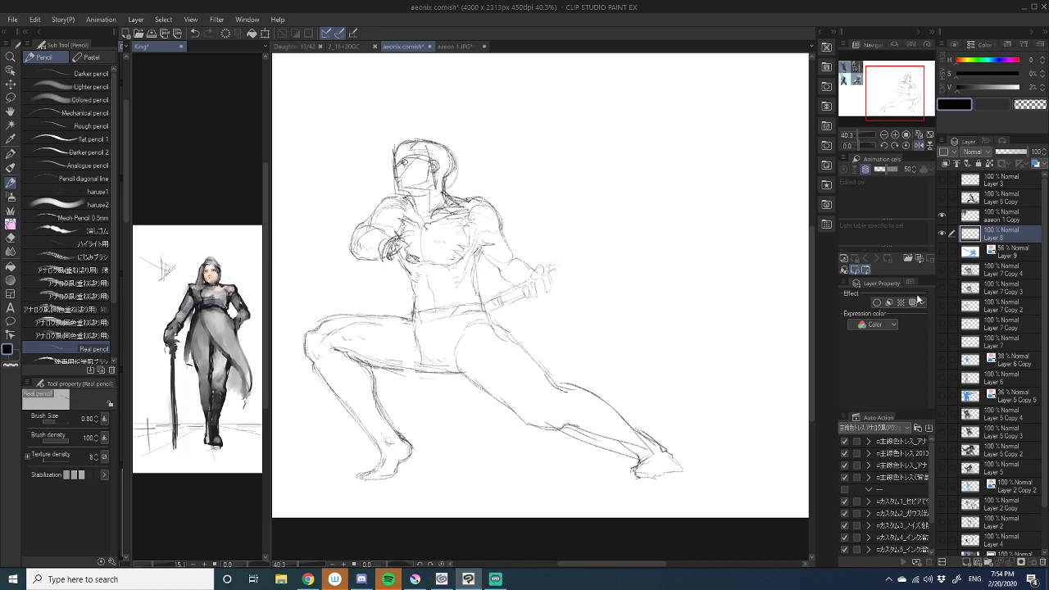
- Show the blue rough sketch on Layer 9 again and draw the sword's round guard centre and long crossguard
left_click(941, 251)
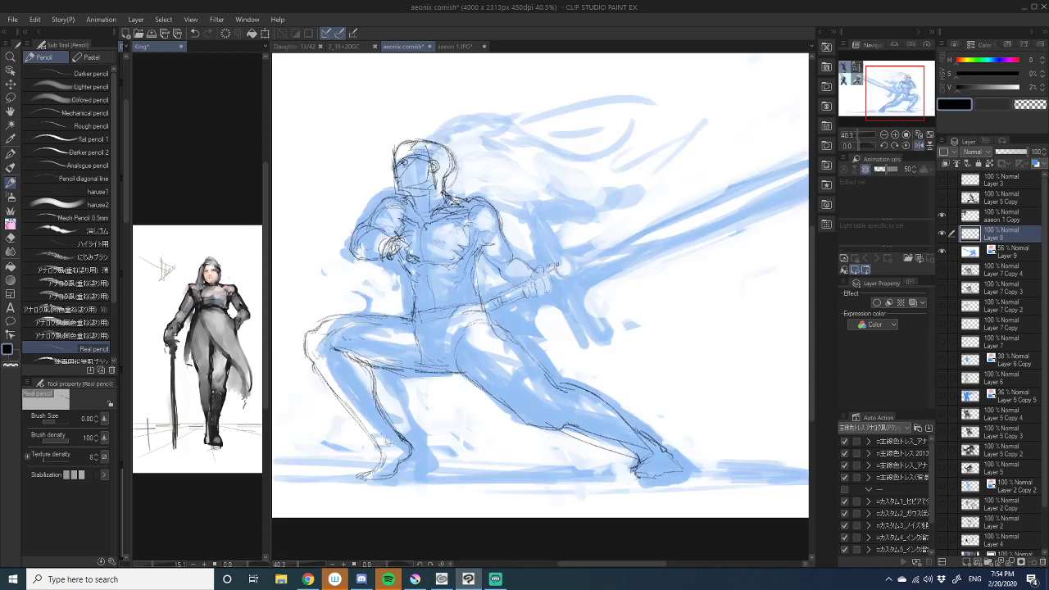
mouse_move(555, 264)
left_mouse_down()
mouse_move(552, 287)
mouse_move(508, 314)
left_mouse_up()
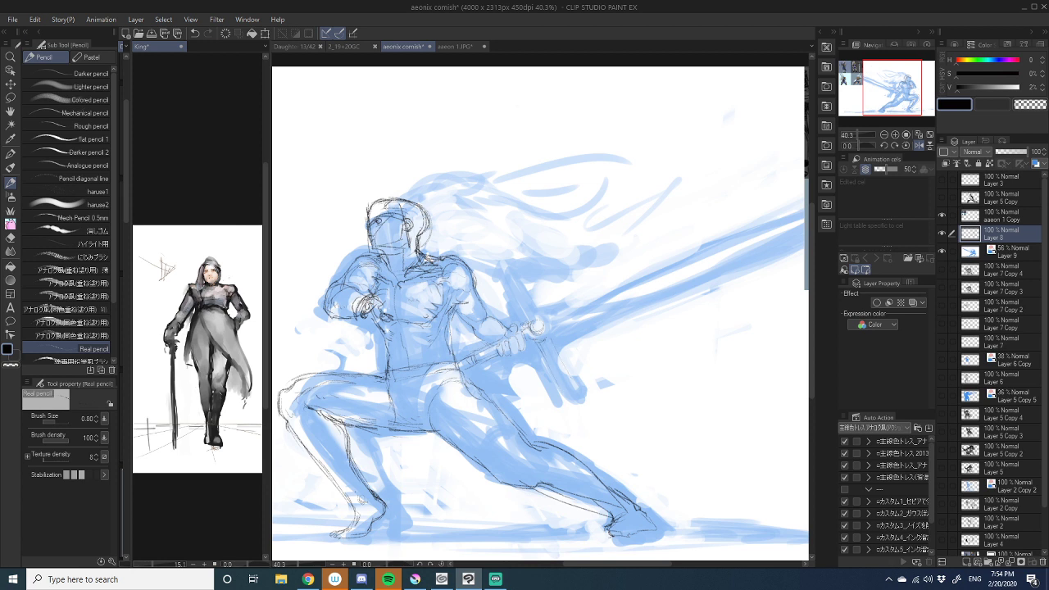
left_click_drag(547, 364, 571, 404)
left_click_drag(510, 288, 518, 303)
left_click_drag(521, 295, 517, 277)
left_click_drag(537, 312, 542, 358)
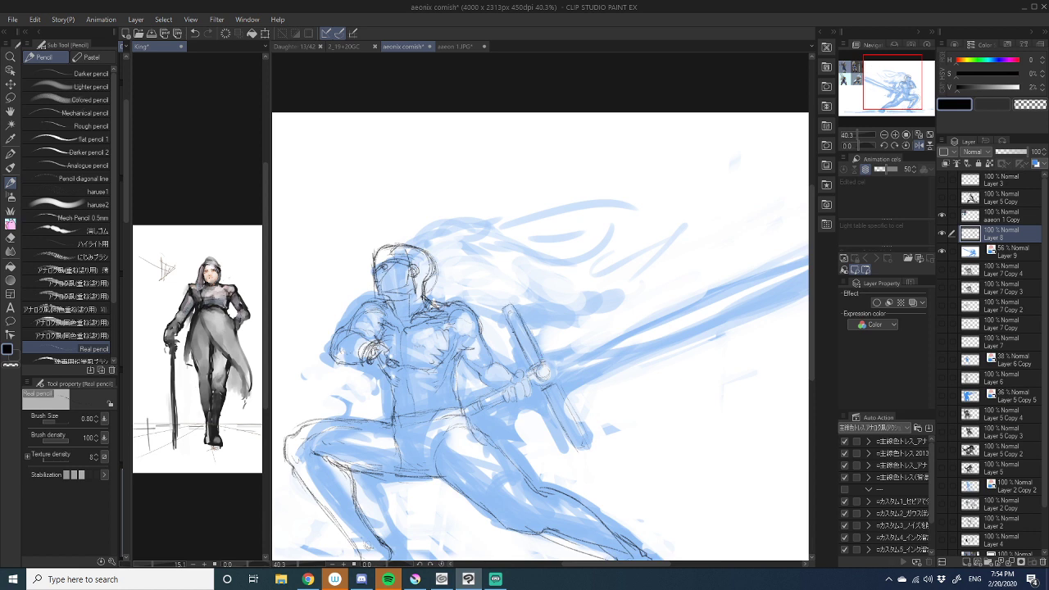
mouse_move(504, 310)
left_mouse_down()
mouse_move(513, 330)
mouse_move(510, 304)
left_mouse_up()
left_click_drag(544, 393, 579, 437)
left_click_drag(543, 392, 550, 403)
- Draw the swordsman's long blade edges outward from the crossguard with the Real pencil, following the blue rough
mouse_move(552, 350)
left_mouse_down()
mouse_move(583, 336)
mouse_move(612, 349)
mouse_move(644, 337)
left_mouse_up()
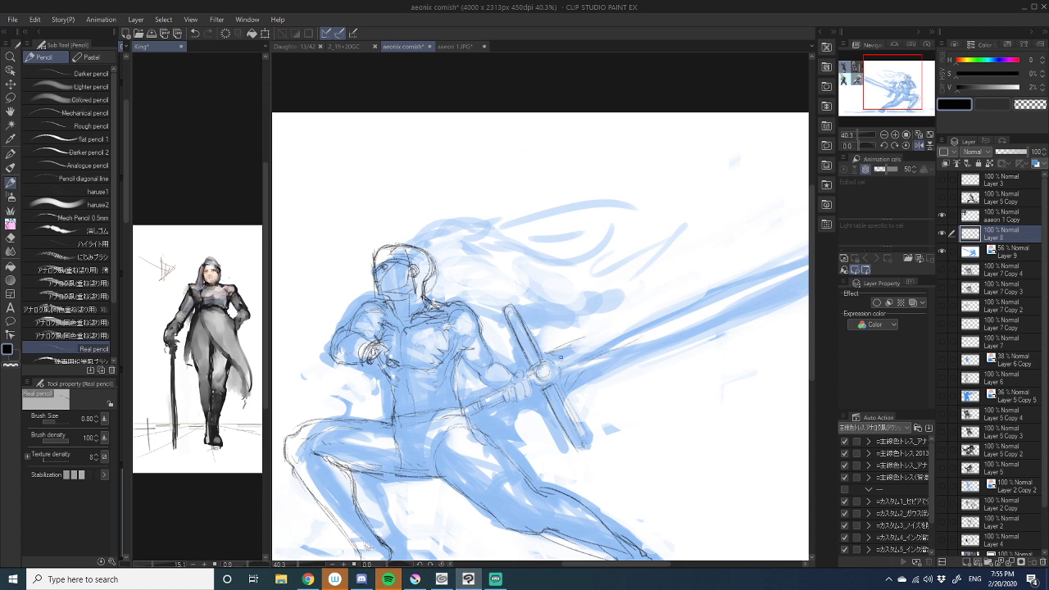
left_click_drag(574, 354, 595, 344)
left_click_drag(679, 320, 582, 348)
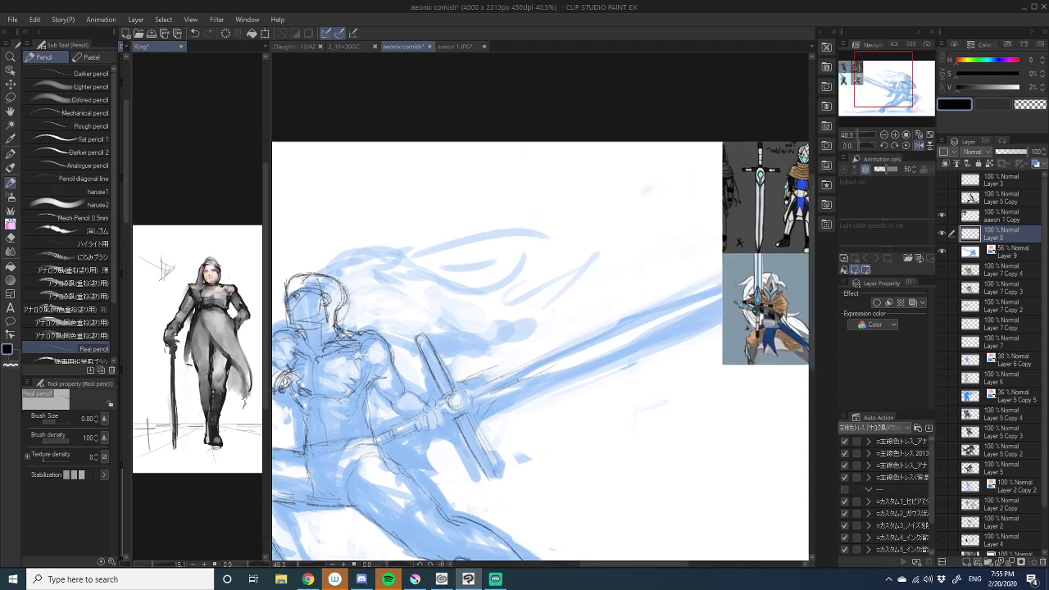
left_click_drag(525, 375, 677, 295)
left_click_drag(577, 353, 632, 324)
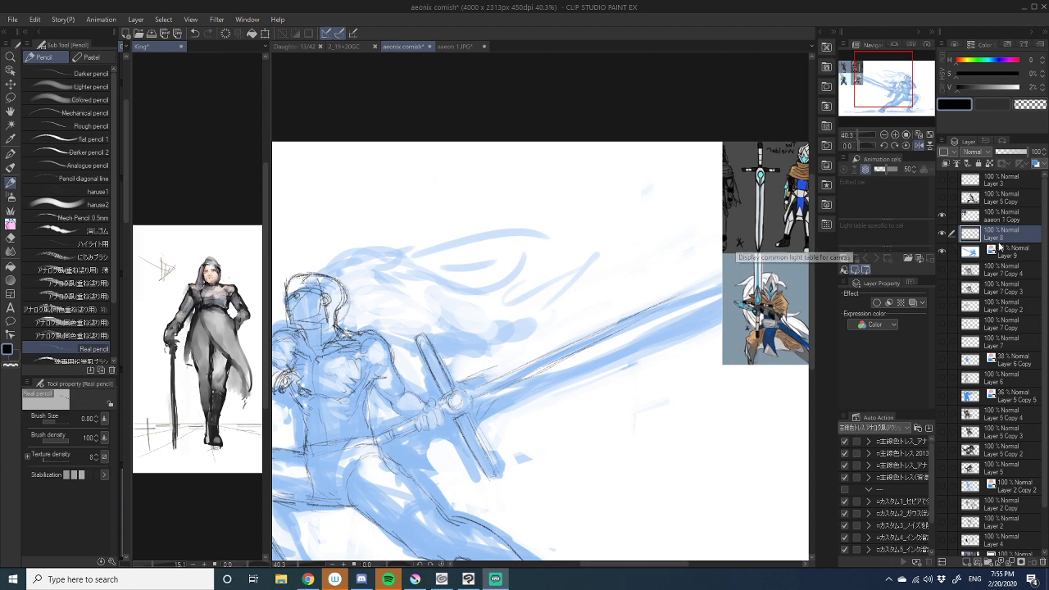
- Mirror the canvas view, hide the blue rough on Layer 9 and zoom out to check the whole pencil figure
key("h")
mouse_move(670, 397)
left_mouse_down()
mouse_move(668, 284)
mouse_move(667, 342)
mouse_move(677, 341)
left_mouse_up()
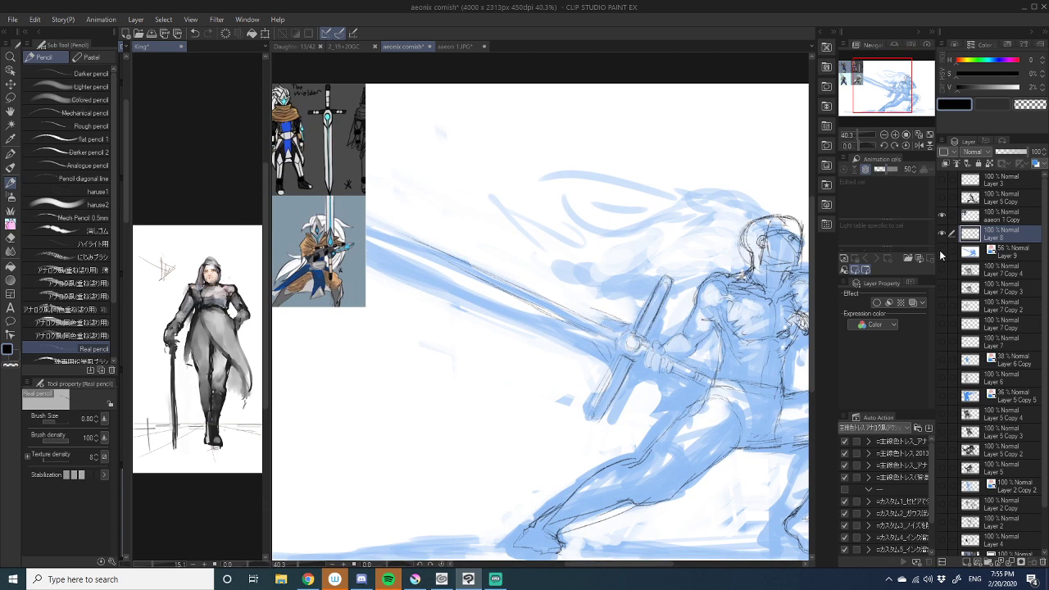
left_click(941, 250)
left_click(883, 134)
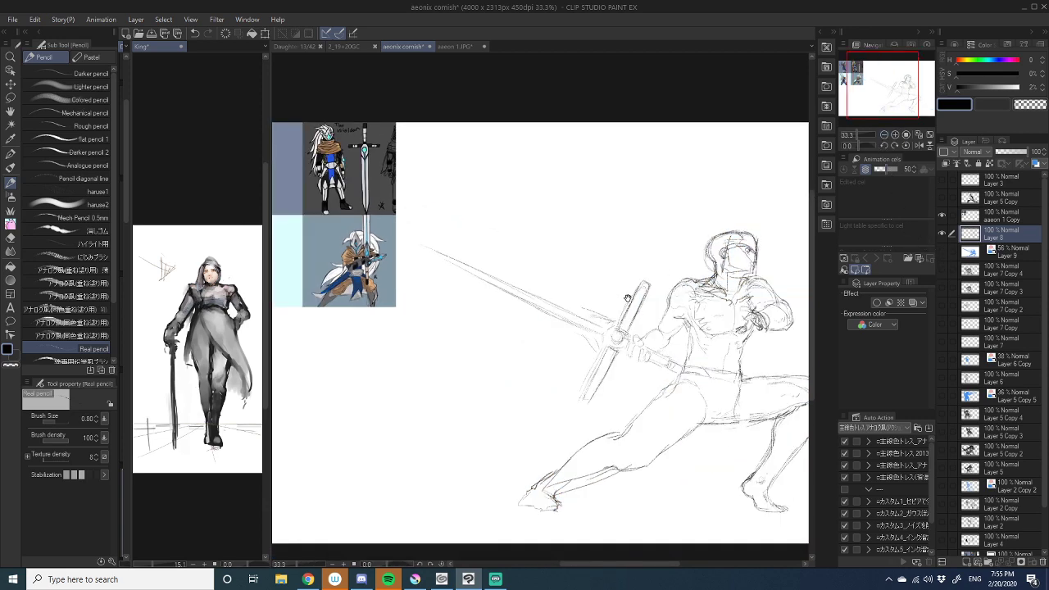
left_click_drag(691, 402, 588, 364)
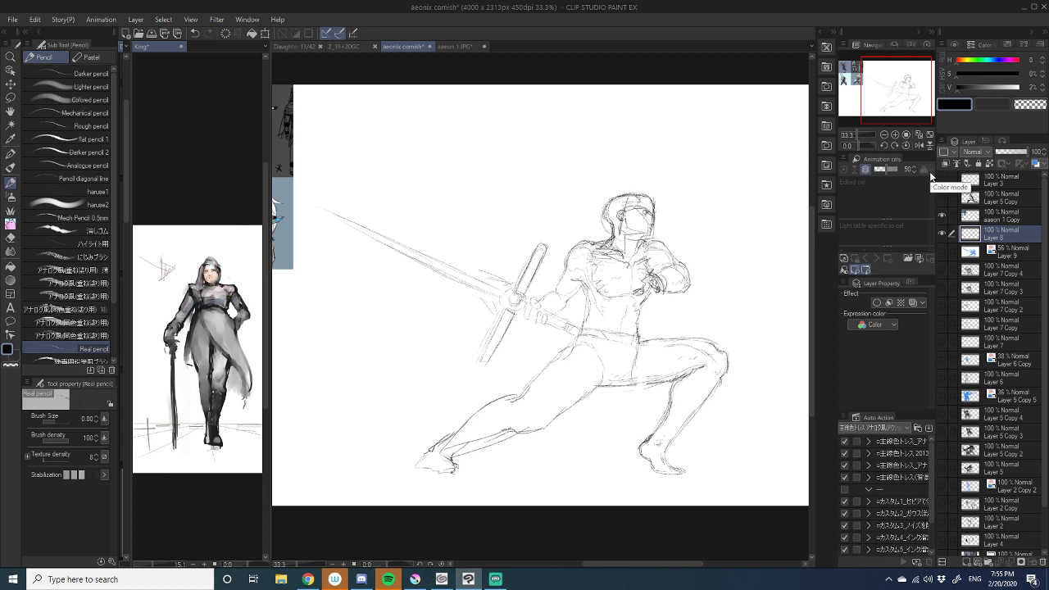
- Enlarge the King document's view and apply a blue layer colour to its Paper Copy 2 layer
left_click_drag(270, 326, 714, 321)
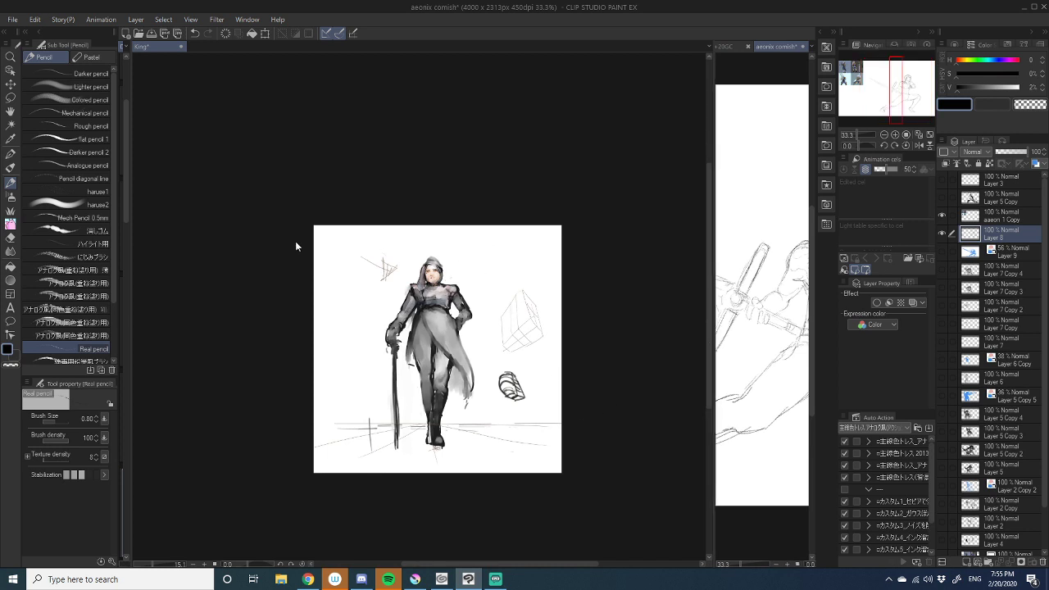
left_click(10, 84)
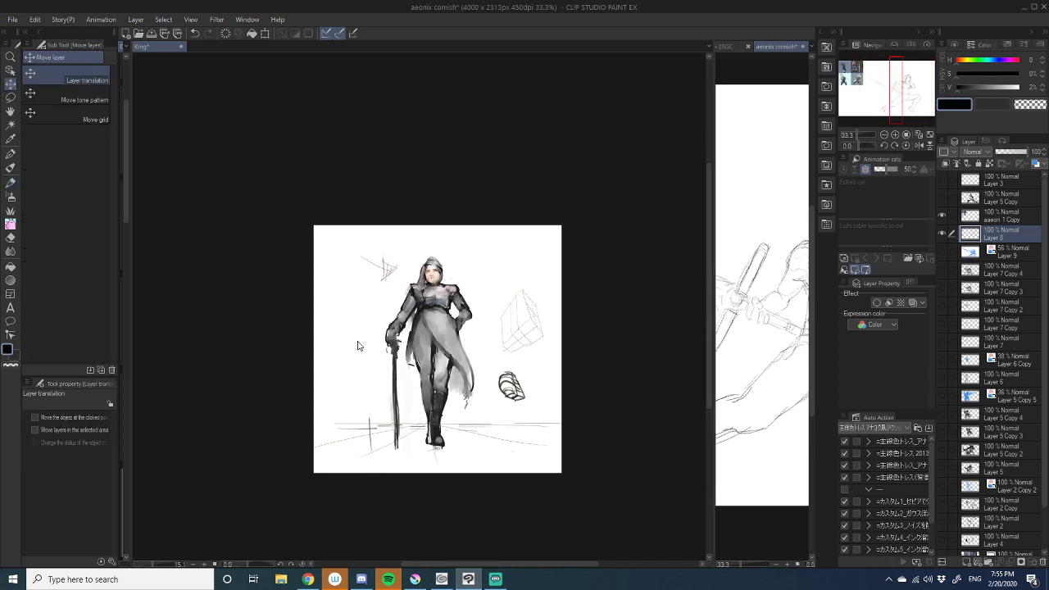
left_click(442, 336)
scroll(442, 336, "up", 2)
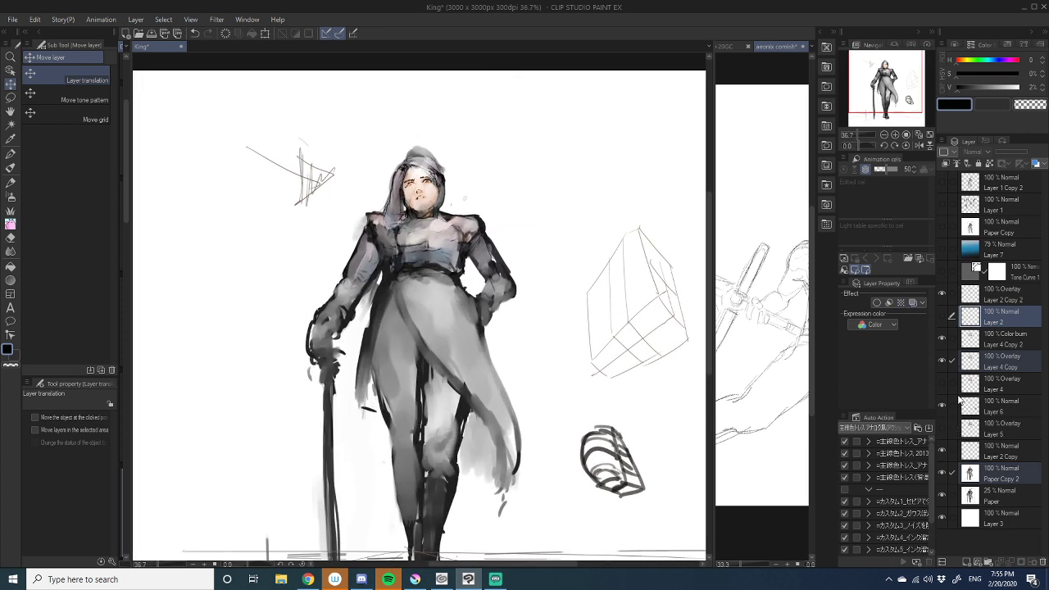
left_click(1004, 474)
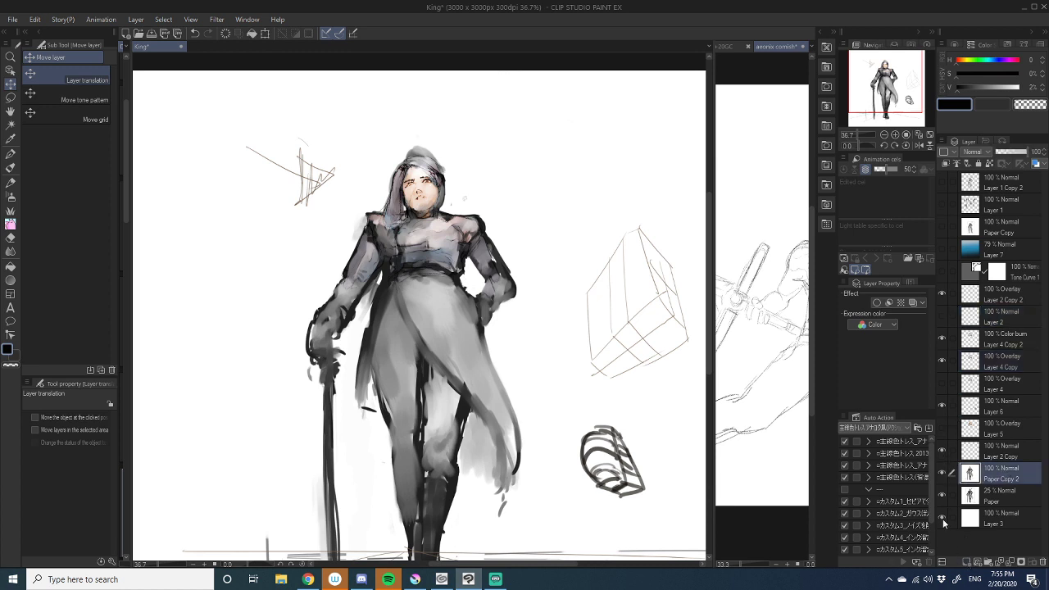
left_click(916, 304)
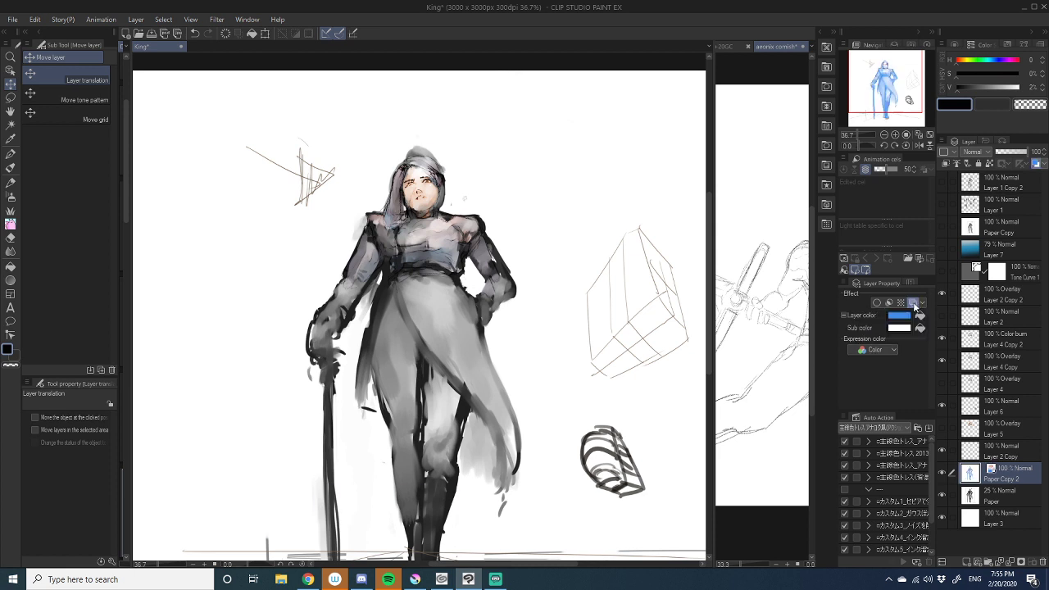
- Hide Layer 4 Copy 2, Layer 4 Copy and Layer 6, toggling Layer 2 Copy 2 to check its contents
left_click(941, 340)
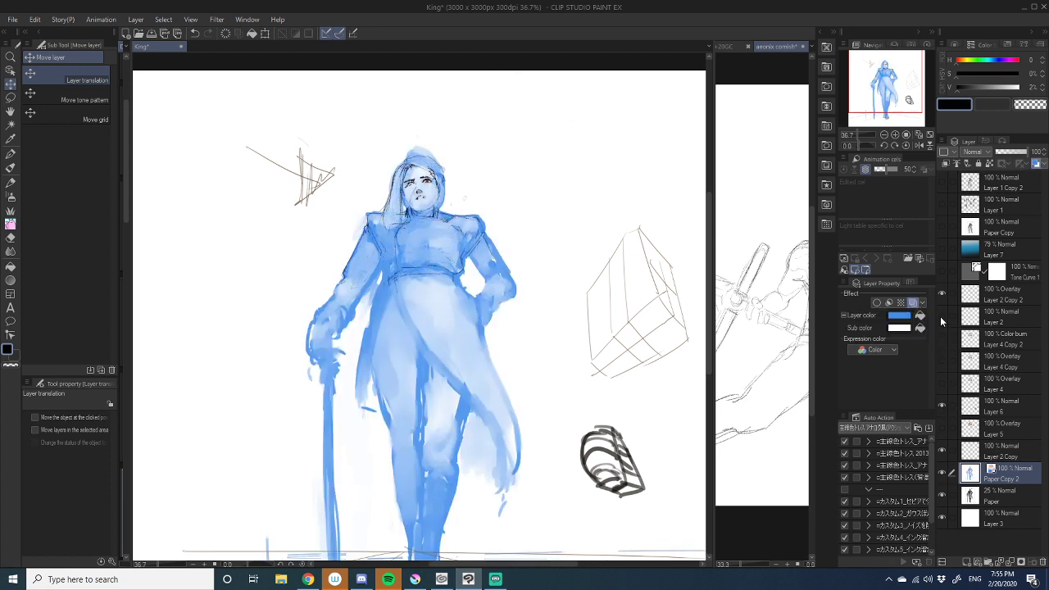
left_click(941, 294)
left_click(941, 294)
left_click(944, 403)
left_click(945, 403)
left_click(944, 403)
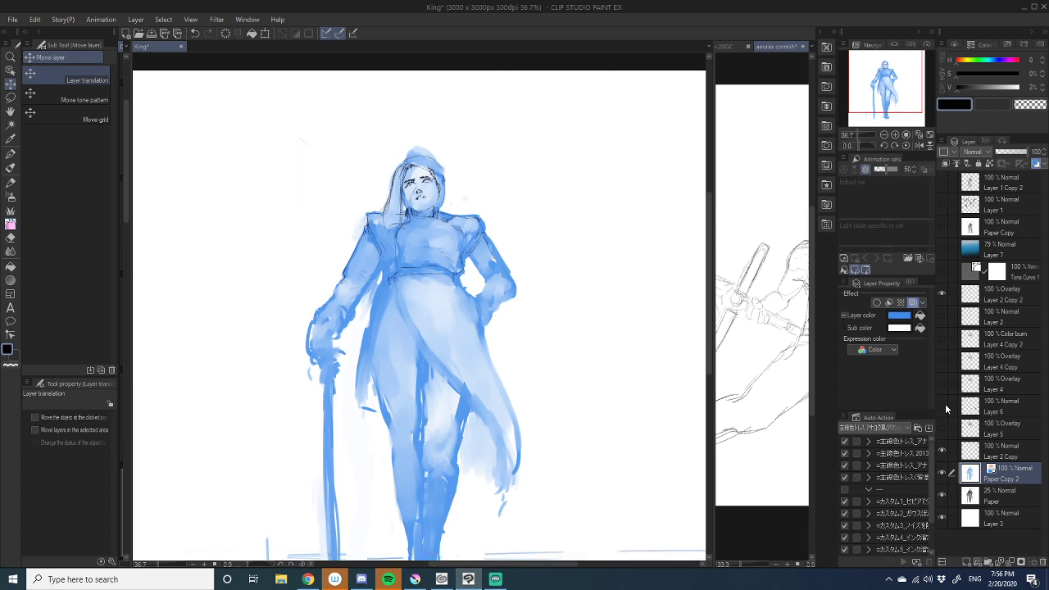
left_click(941, 294)
left_click(941, 294)
left_click_drag(1014, 455, 1040, 562)
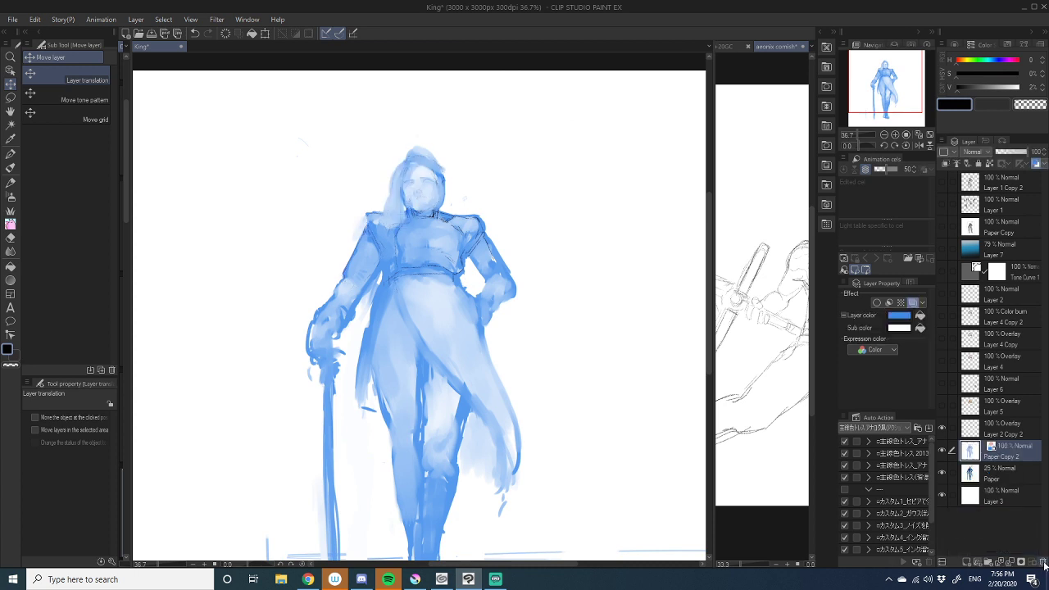
left_click(943, 407)
left_click(943, 408)
key("ctrl+z")
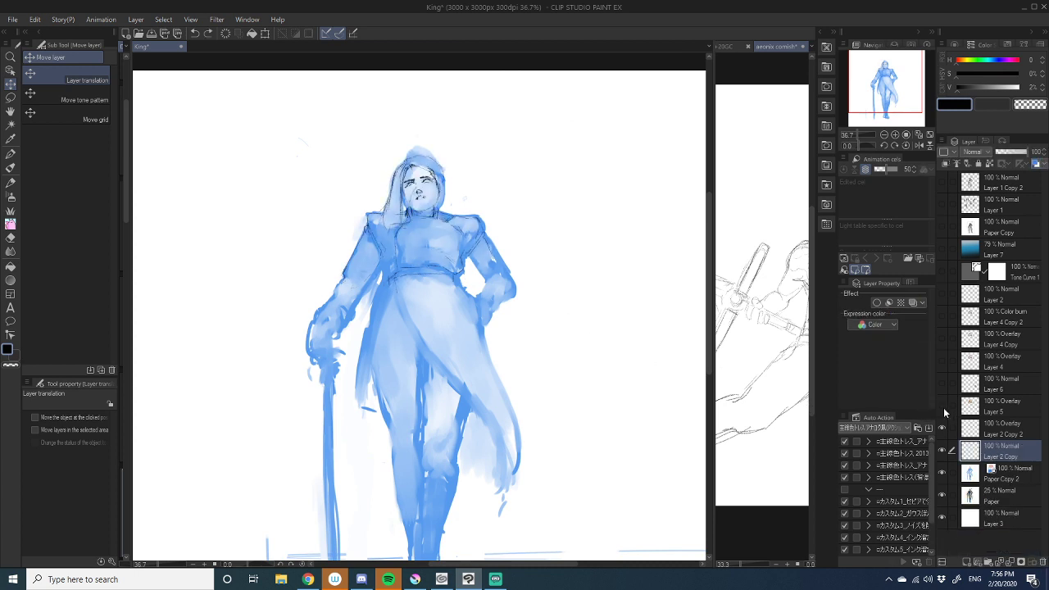
- Delete the Layer 2 Copy 2 overlay layer
left_click(993, 432)
left_click_drag(993, 431, 1042, 562)
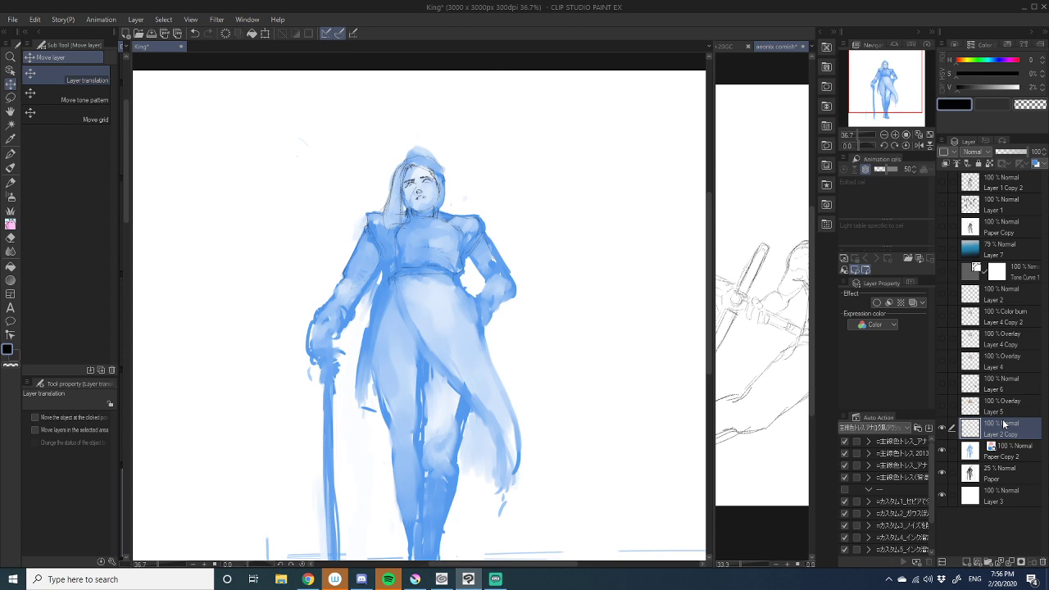
- Hide the Paper layer and lower the opacity of Paper Copy 2 to 31% for tracing with the Real pencil
scroll(513, 273, "up", 3)
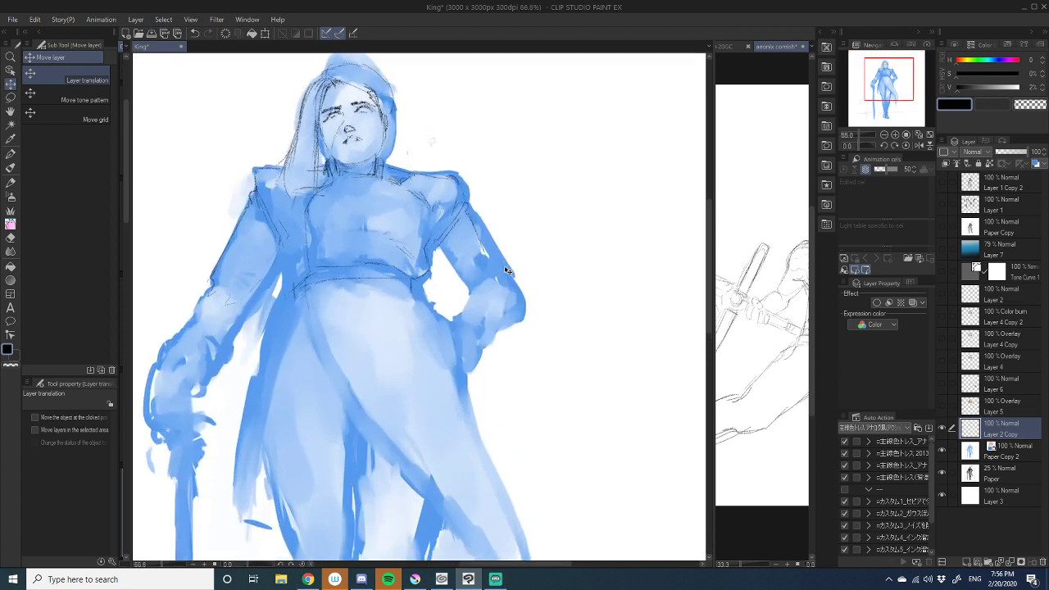
left_click_drag(473, 245, 608, 246)
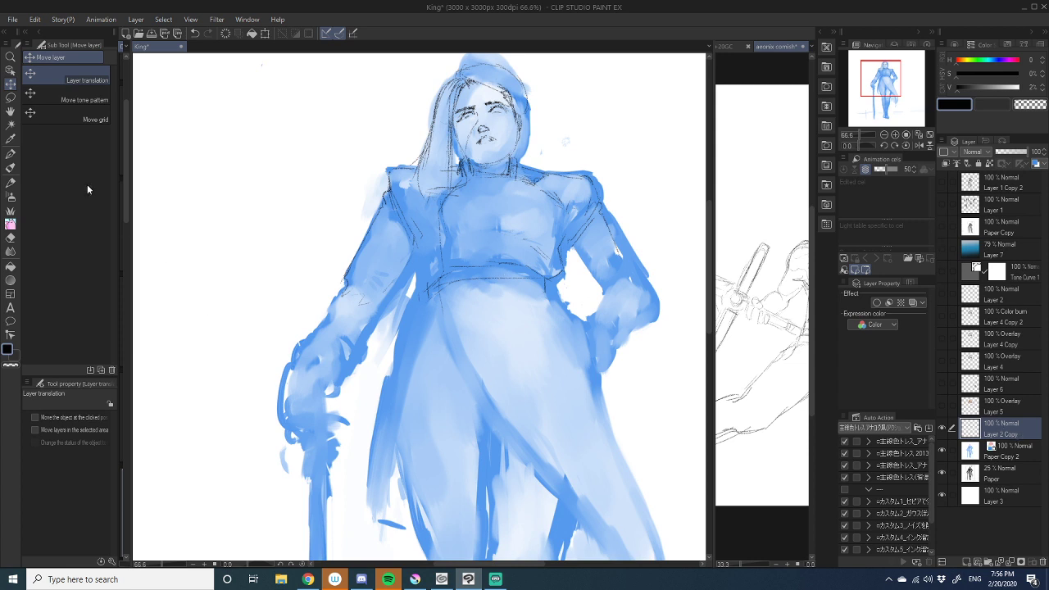
left_click(11, 182)
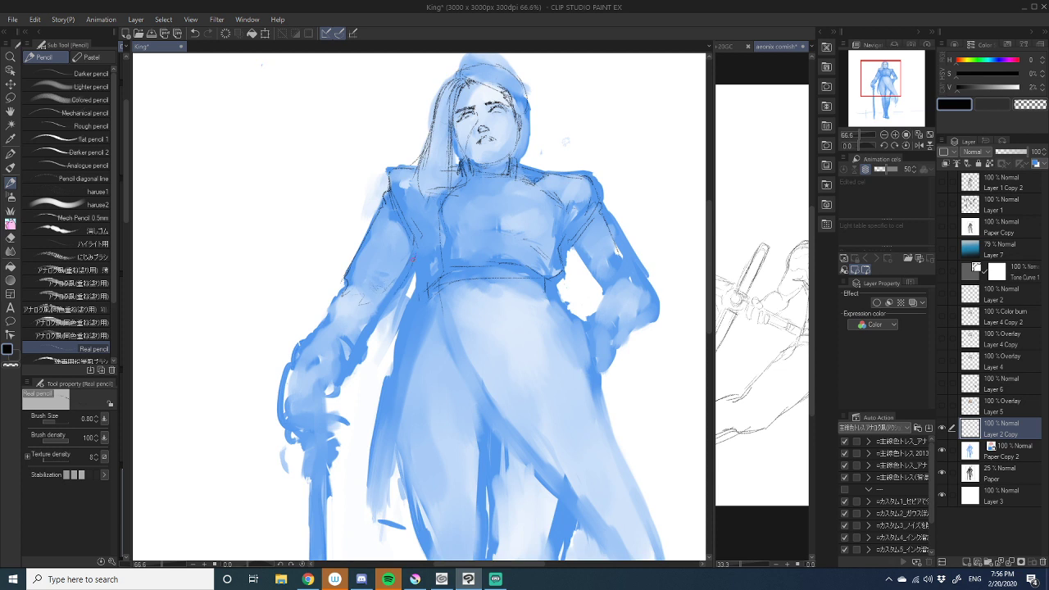
left_click(1003, 455)
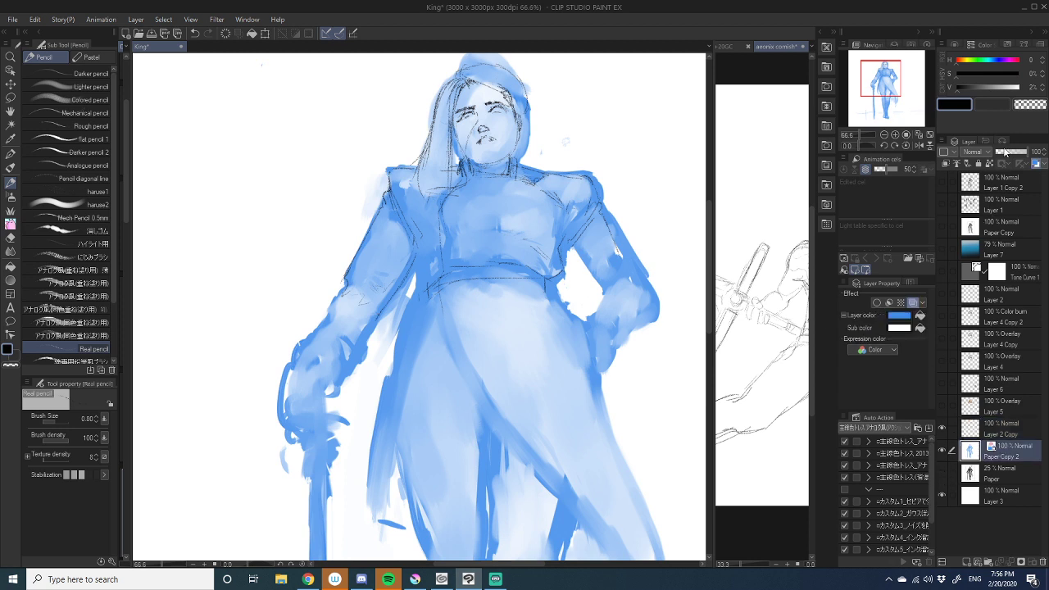
left_click_drag(1004, 151, 993, 152)
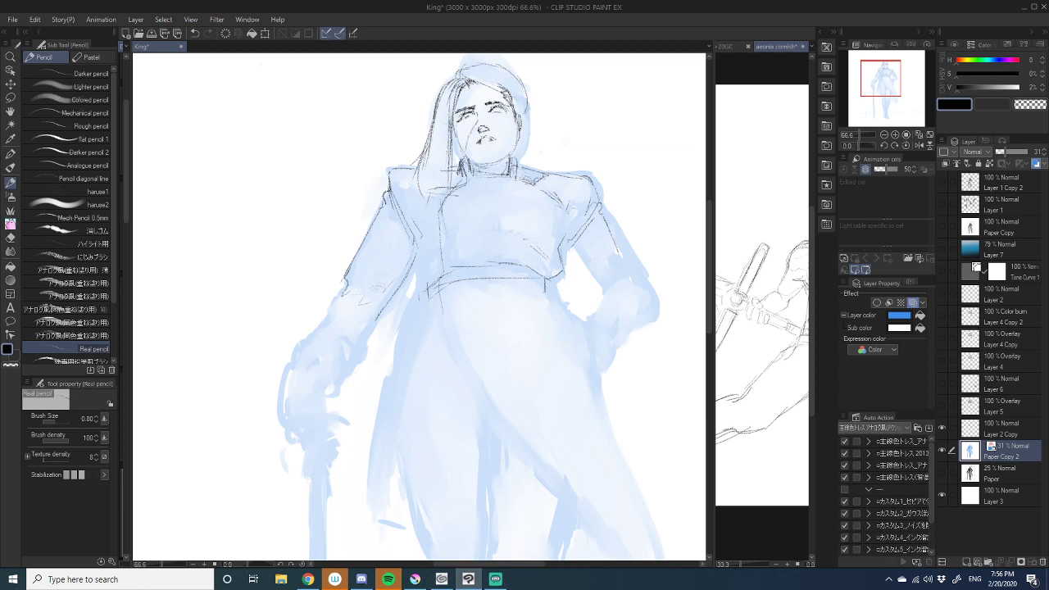
left_click_drag(344, 292, 333, 296)
key("c")
key("c")
key("ctrl+z")
- Draw the standing figure's forearm and sleeve down to the wrist of the sword arm on Layer 2 Copy
left_click(1008, 428)
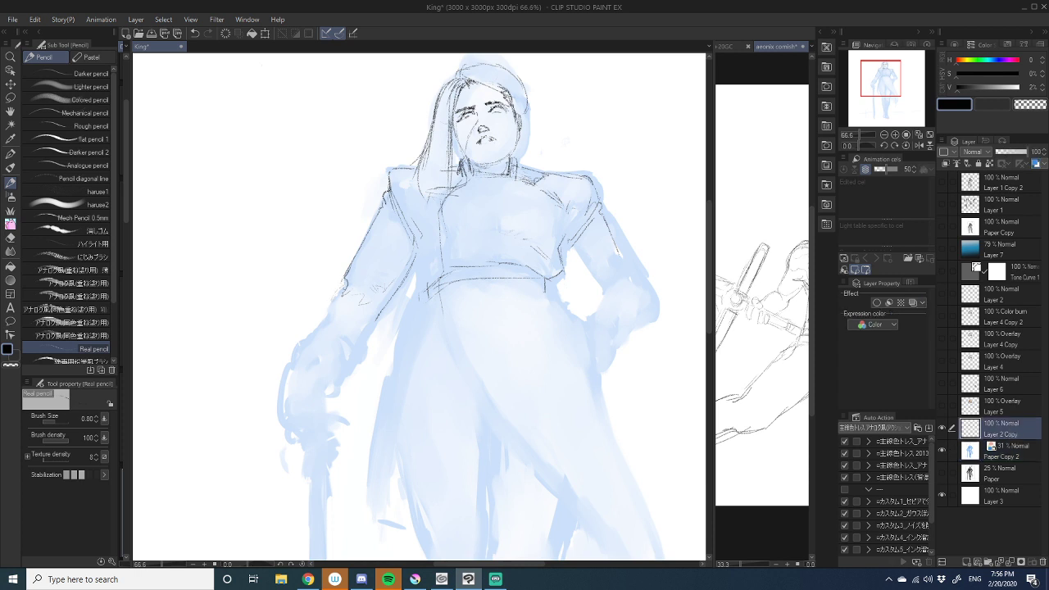
mouse_move(338, 294)
left_mouse_down()
mouse_move(306, 340)
mouse_move(330, 320)
mouse_move(303, 339)
left_mouse_up()
left_click_drag(365, 326, 352, 356)
mouse_move(355, 352)
left_mouse_down()
mouse_move(348, 380)
mouse_move(358, 313)
mouse_move(377, 296)
mouse_move(359, 308)
left_mouse_up()
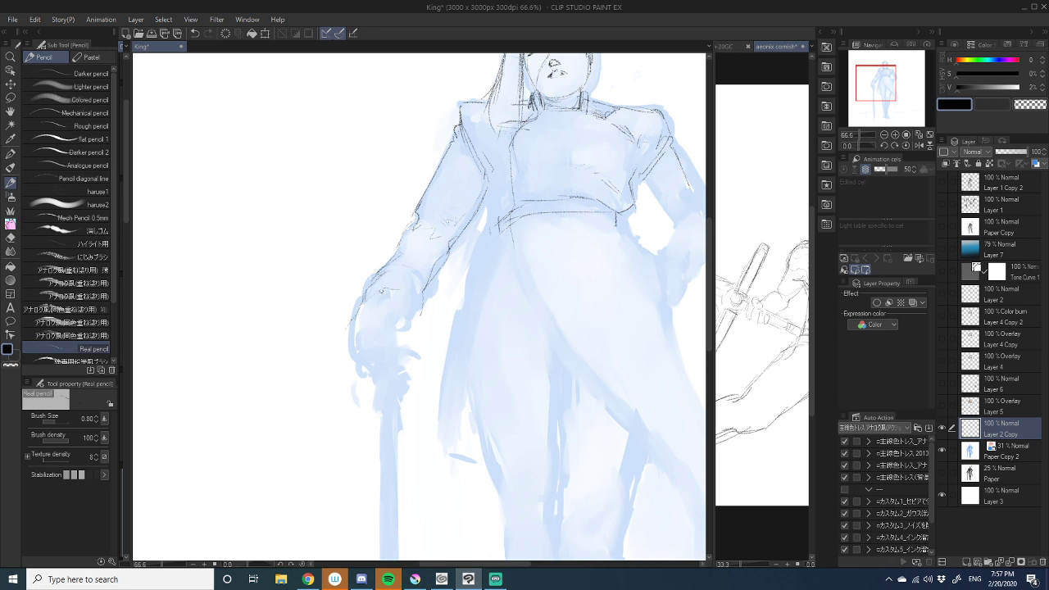
- Sketch the back of the sword hand with its thumb and outstretched fingers over the pale blue rough
left_click(385, 291)
mouse_move(404, 288)
left_mouse_down()
mouse_move(412, 314)
mouse_move(369, 299)
mouse_move(337, 331)
left_mouse_up()
left_click_drag(374, 299, 337, 331)
mouse_move(390, 298)
left_mouse_down()
mouse_move(405, 277)
mouse_move(406, 316)
left_mouse_up()
mouse_move(366, 288)
left_mouse_down()
mouse_move(331, 327)
mouse_move(365, 289)
mouse_move(339, 316)
left_mouse_up()
key("ctrl+z")
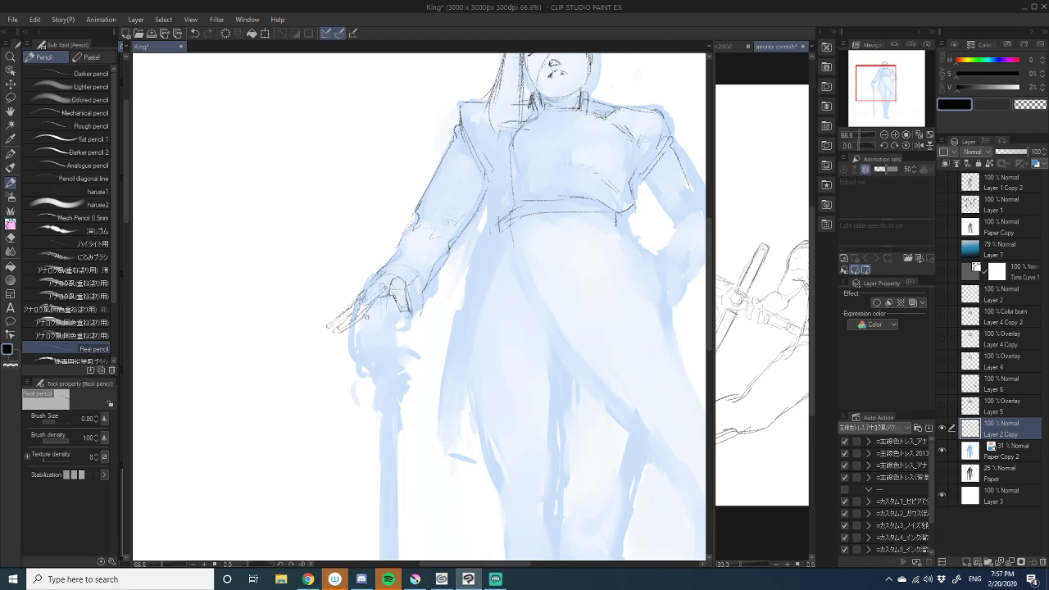
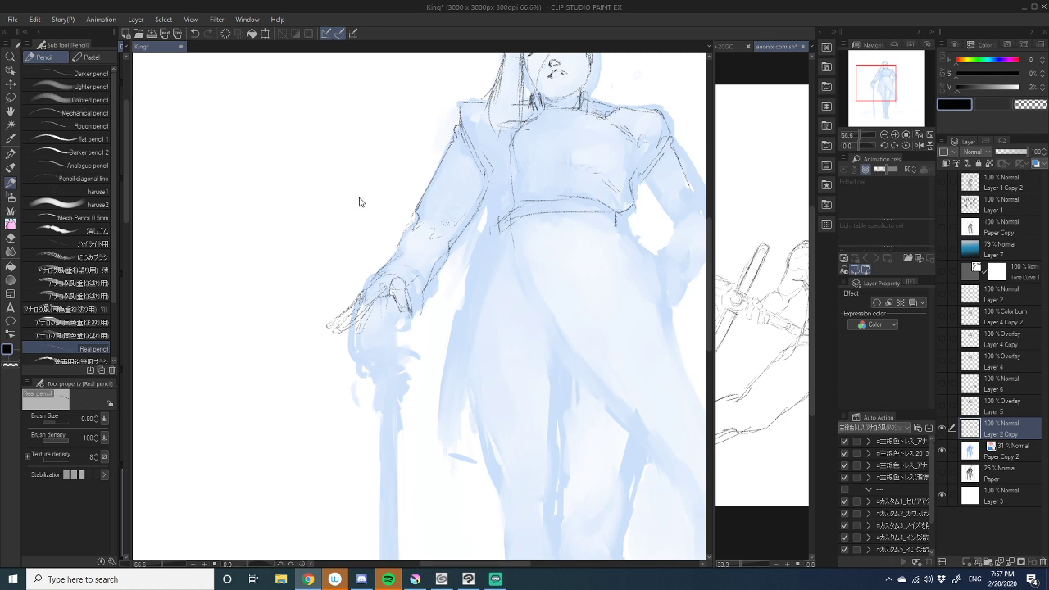
left_click(407, 281)
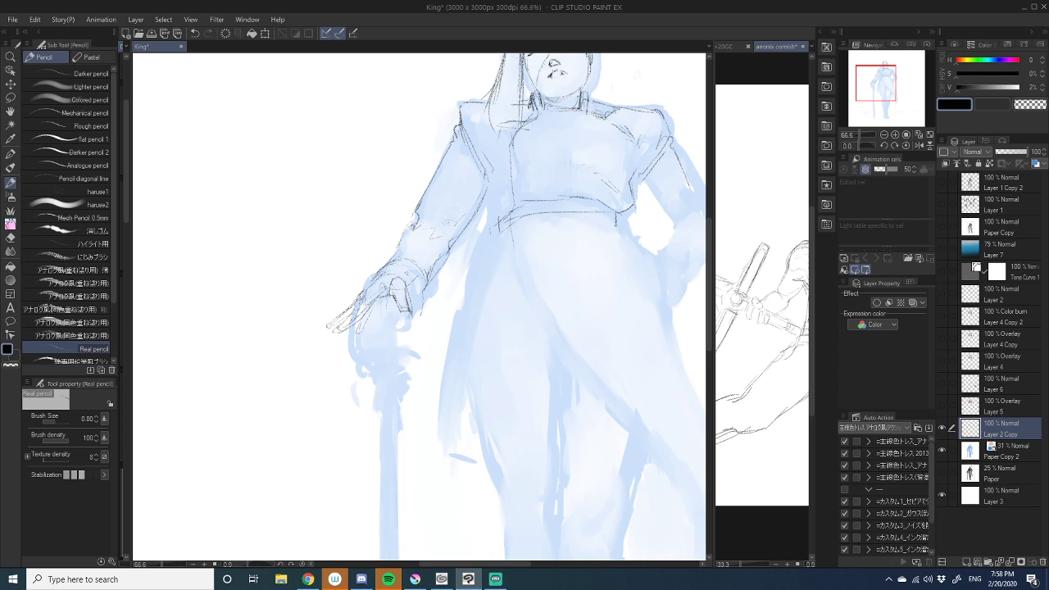
- Refine the forearm edge and draw the sword's grip beneath the palm with a curved hand guard around it
left_click_drag(414, 224, 385, 266)
left_click_drag(391, 299, 392, 366)
mouse_move(379, 307)
left_mouse_down()
mouse_move(359, 335)
mouse_move(409, 374)
left_mouse_up()
mouse_move(358, 331)
left_mouse_down()
mouse_move(357, 350)
mouse_move(411, 377)
left_mouse_up()
left_click_drag(357, 351, 381, 378)
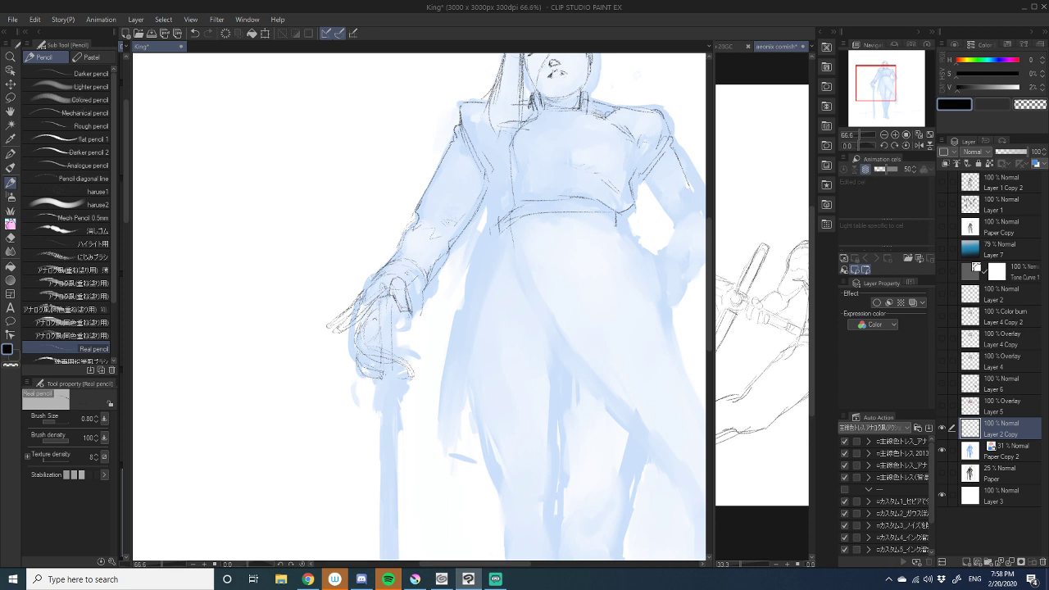
mouse_move(368, 316)
left_mouse_down()
mouse_move(378, 329)
mouse_move(354, 373)
left_mouse_up()
- Draw the start of the blade below the hand guard and a thin horizontal crossguard across the hilt
left_click_drag(376, 385, 383, 384)
left_click_drag(382, 391, 380, 420)
left_click_drag(390, 397, 423, 282)
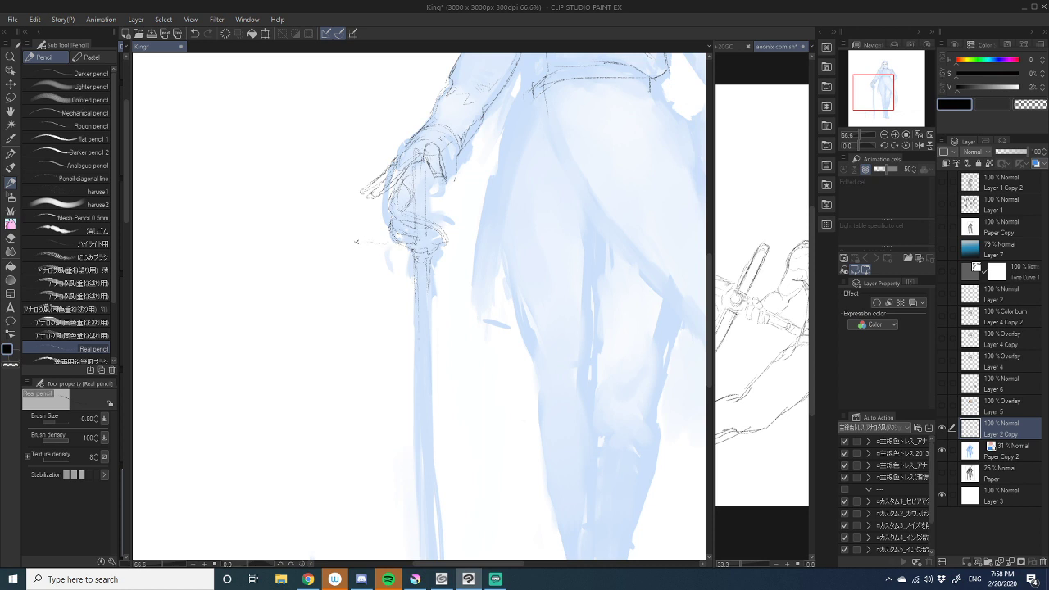
left_click_drag(356, 242, 489, 247)
mouse_move(385, 248)
left_mouse_down()
mouse_move(350, 246)
mouse_move(486, 248)
left_mouse_up()
mouse_move(442, 274)
left_mouse_down()
mouse_move(504, 241)
mouse_move(485, 217)
left_mouse_up()
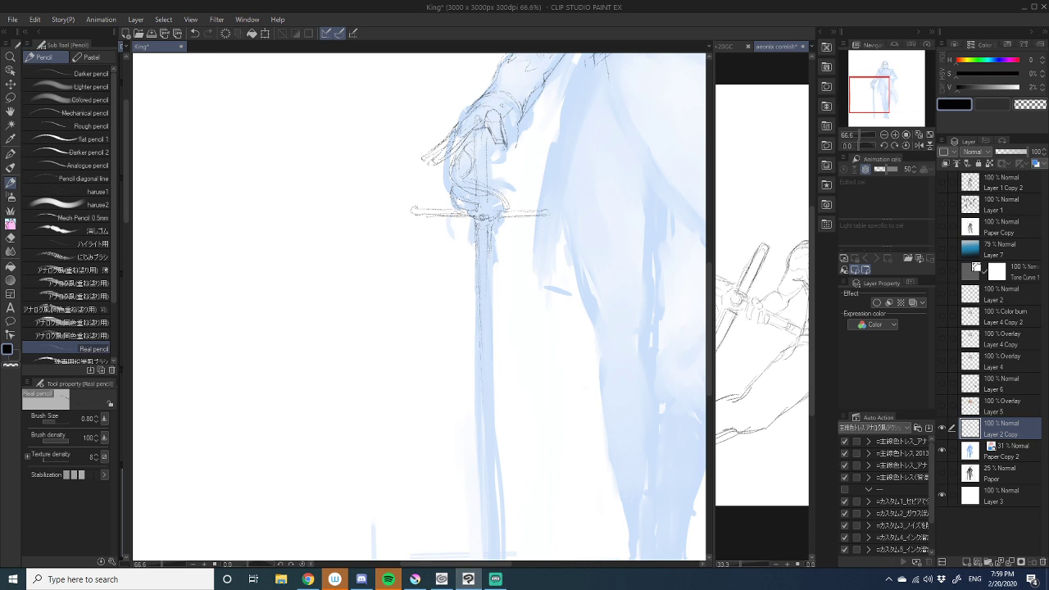
- Extend the standing figure's sword blade downward with long parallel pencil lines along the blue rough
left_click_drag(487, 257, 487, 278)
left_click_drag(484, 416, 487, 317)
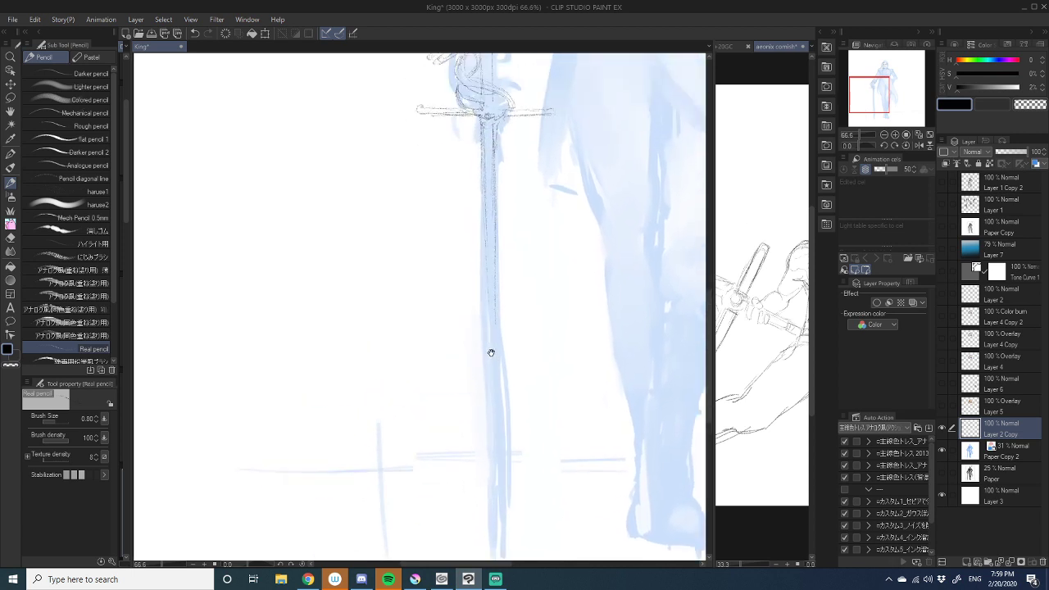
left_click_drag(489, 353, 478, 493)
left_click_drag(507, 367, 469, 358)
left_click_drag(437, 301, 437, 413)
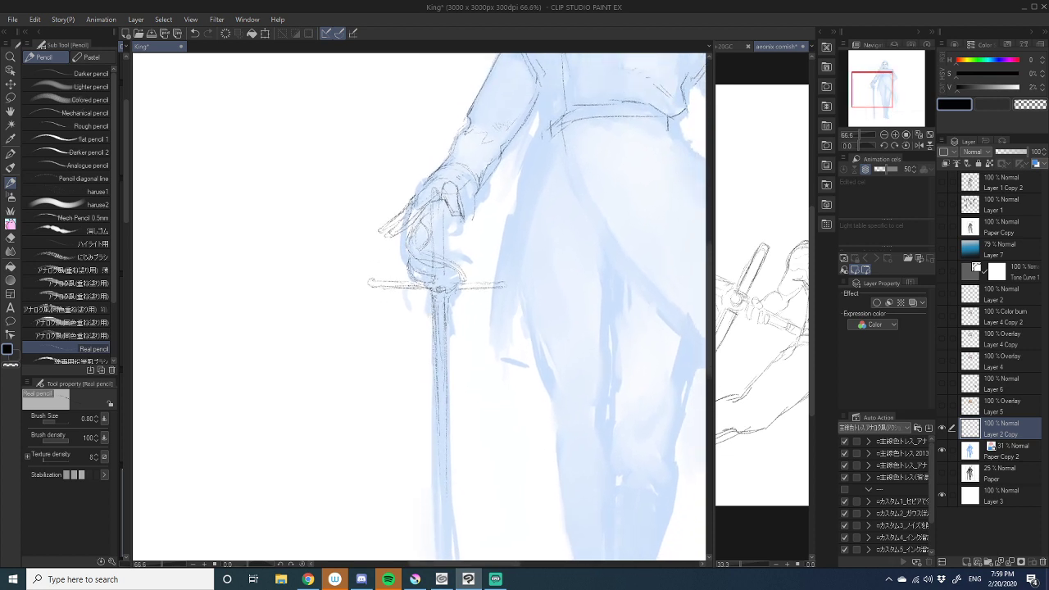
left_click_drag(437, 458, 439, 509)
left_click(884, 135)
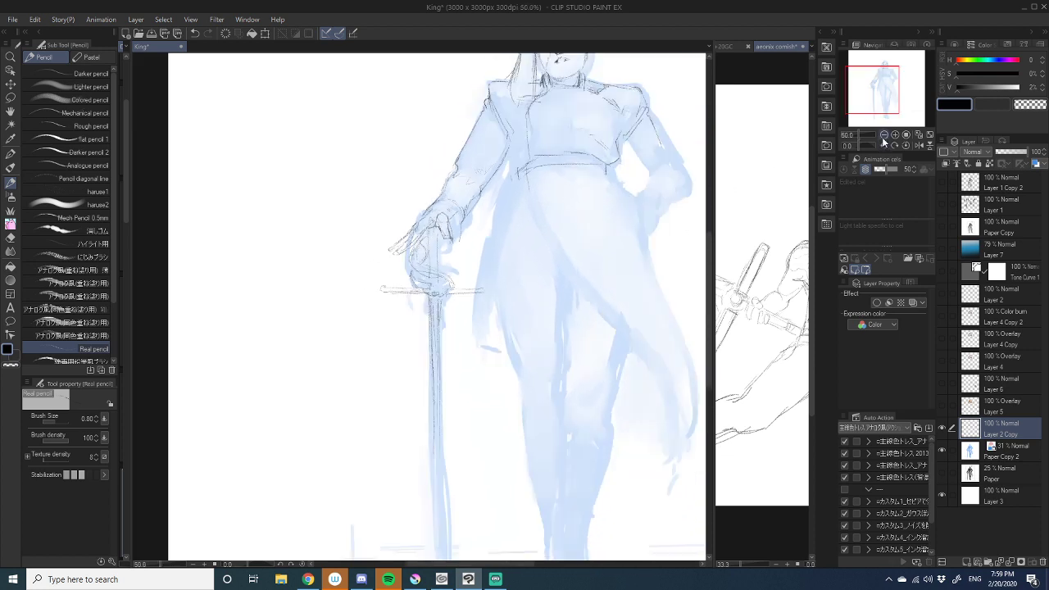
left_click_drag(600, 269, 611, 197)
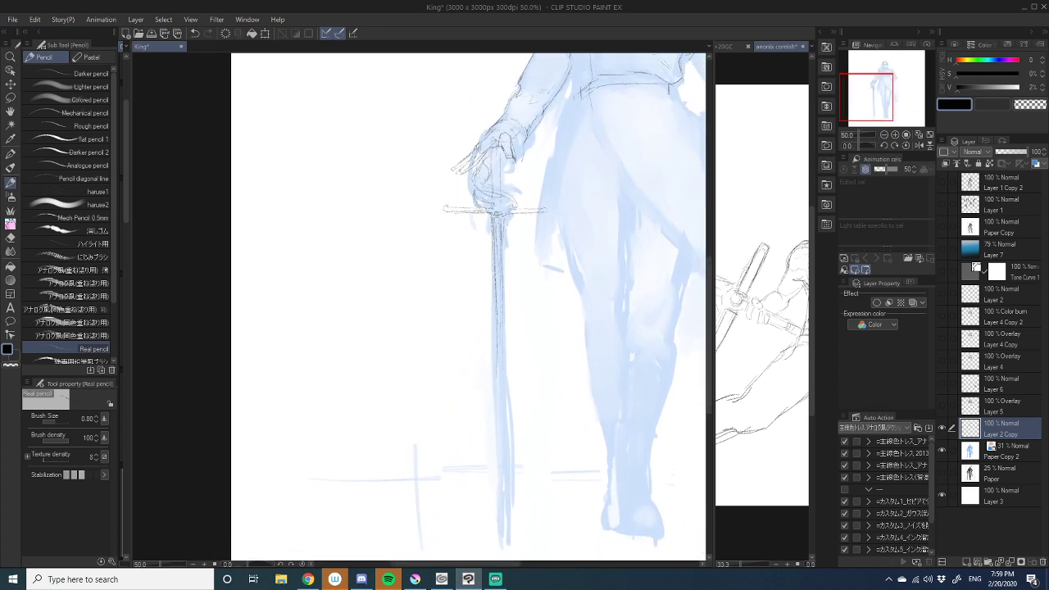
left_click_drag(502, 354, 502, 382)
mouse_move(521, 262)
left_mouse_down()
mouse_move(474, 440)
mouse_move(406, 518)
left_mouse_up()
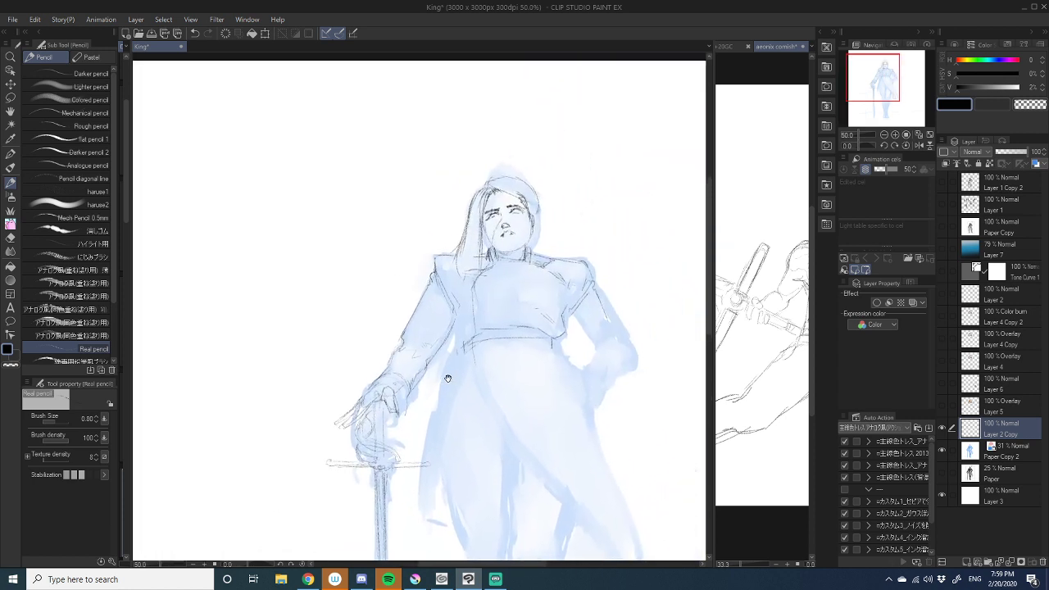
left_click_drag(440, 294, 428, 282)
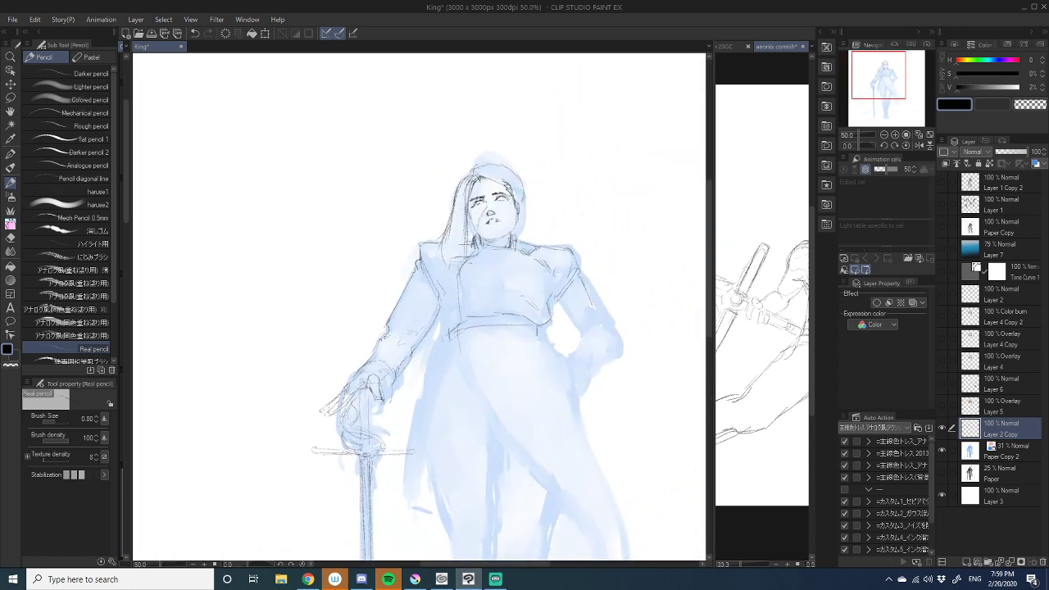
- Pencil the outer and inner sleeve edges of the sword arm from the shoulder down to the wrist
left_click_drag(389, 324, 419, 264)
left_click_drag(440, 300, 422, 329)
mouse_move(414, 336)
left_mouse_down()
mouse_move(435, 308)
mouse_move(436, 336)
mouse_move(440, 311)
left_mouse_up()
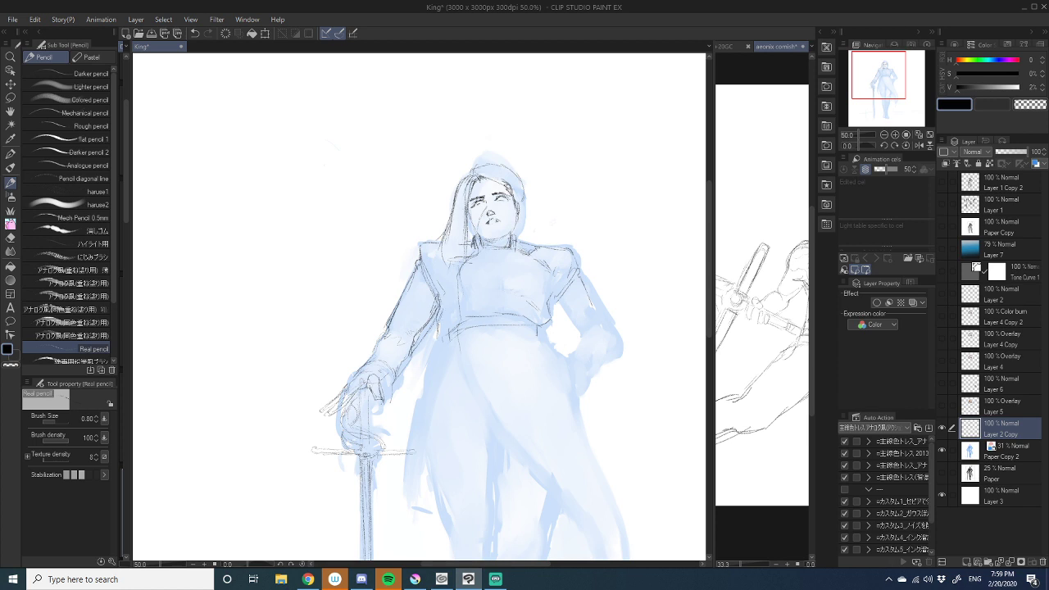
- Erase the rough inner forearm line of the sword arm and touch up the sleeve edge near the elbow
left_click(11, 237)
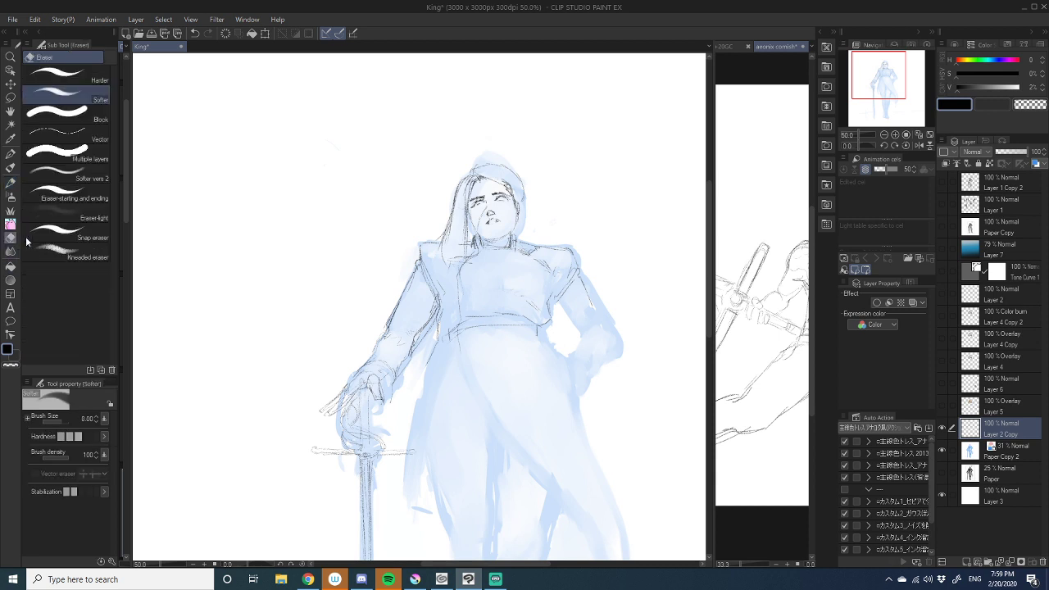
mouse_move(425, 334)
left_mouse_down()
mouse_move(437, 316)
mouse_move(405, 373)
left_mouse_up()
left_click(11, 182)
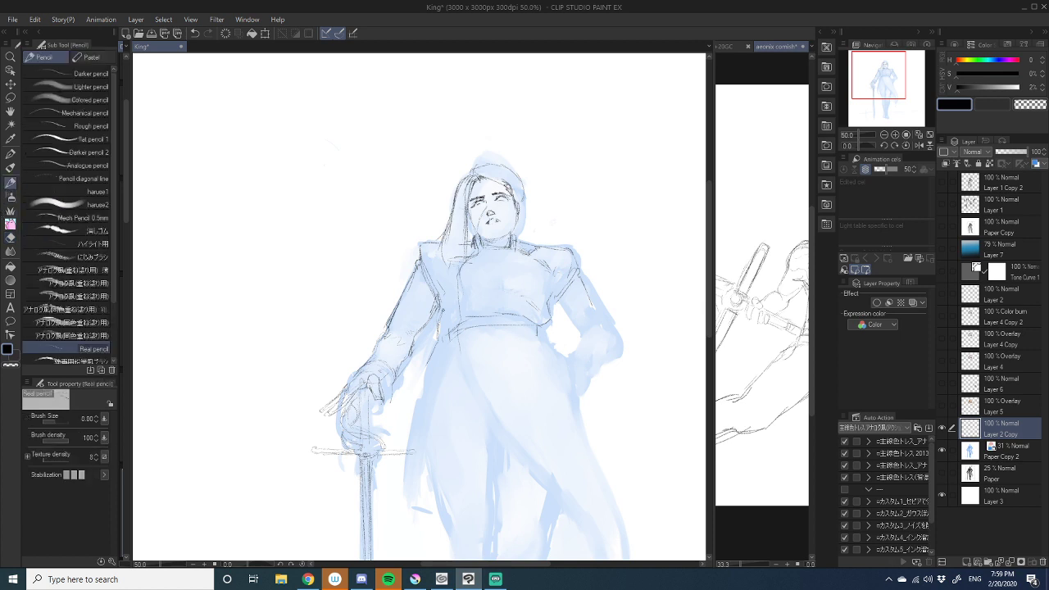
left_click_drag(443, 308, 439, 320)
left_click_drag(460, 297, 449, 300)
- Flip the canvas view horizontally and draw the edges of the waist sash across the figure's middle
key("h")
left_click_drag(399, 328, 525, 268)
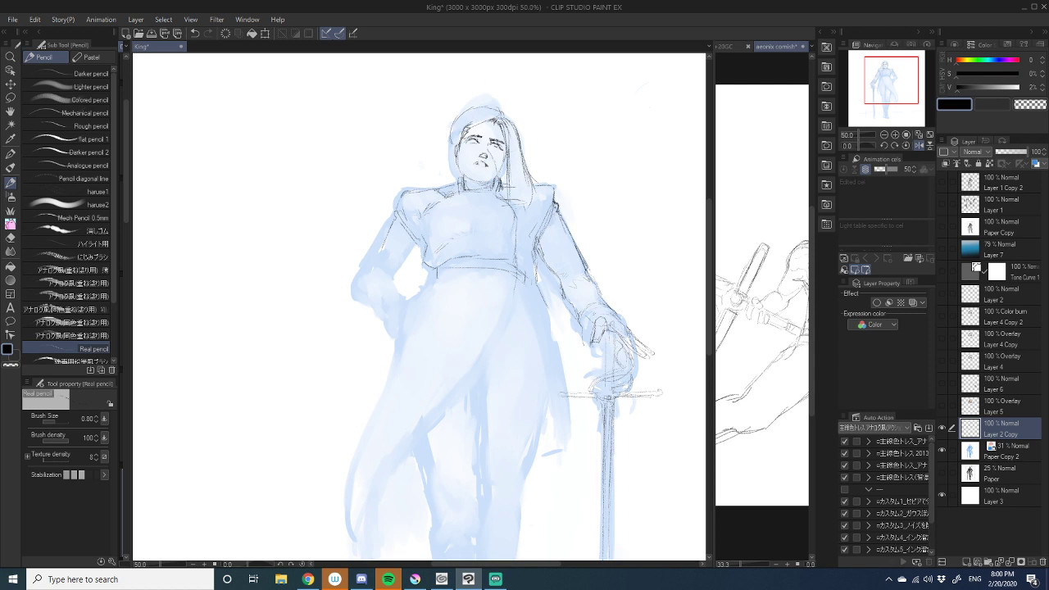
left_click_drag(486, 292, 532, 272)
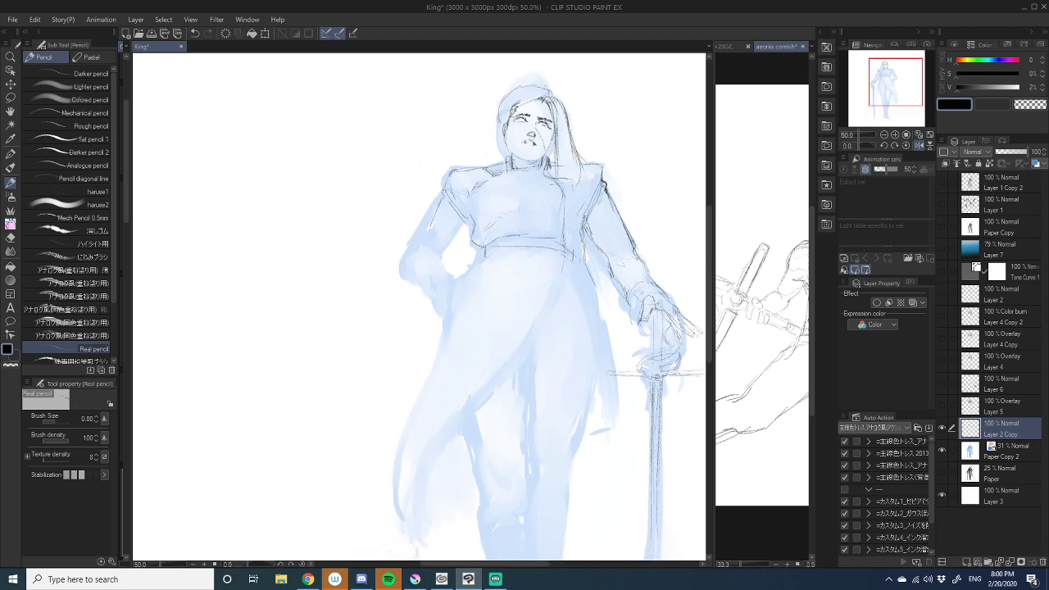
left_click(495, 579)
mouse_move(484, 247)
left_mouse_down()
mouse_move(480, 264)
mouse_move(527, 251)
left_mouse_up()
left_click_drag(499, 257, 505, 253)
- Draw the sash knot and the first hip and coat overlap lines below it, cleaning the sash with transparent color
key("c")
key("c")
left_click_drag(470, 271, 452, 299)
left_click_drag(495, 251, 489, 258)
mouse_move(572, 244)
left_mouse_down()
mouse_move(562, 252)
mouse_move(556, 234)
mouse_move(577, 245)
left_mouse_up()
left_click_drag(565, 258, 545, 326)
mouse_move(568, 267)
left_mouse_down()
mouse_move(591, 286)
mouse_move(574, 269)
left_mouse_up()
key("c")
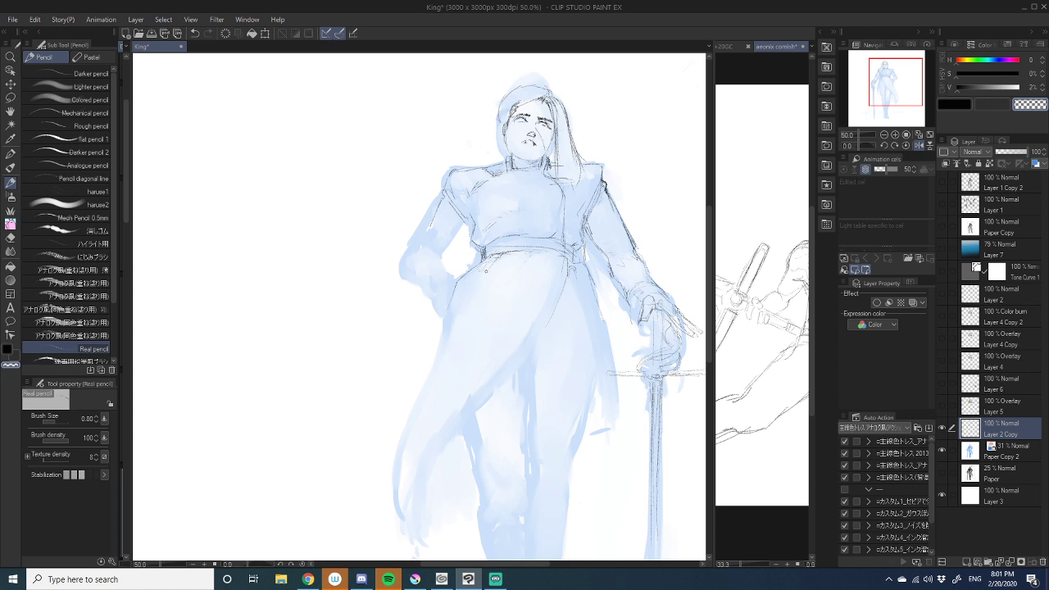
left_click_drag(494, 255, 507, 256)
key("c")
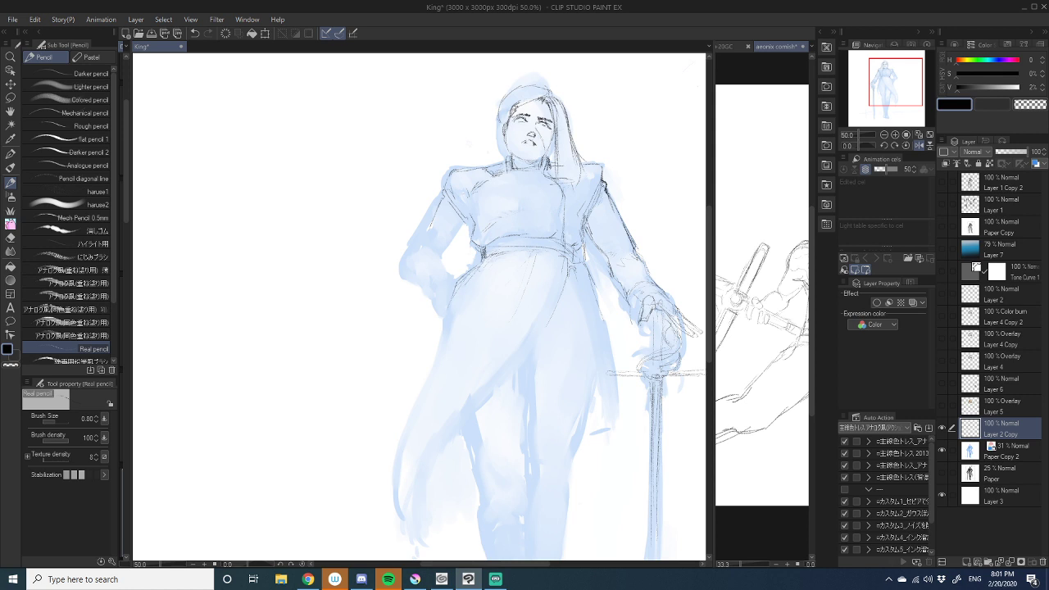
mouse_move(374, 312)
left_mouse_down()
mouse_move(348, 313)
mouse_move(338, 361)
left_mouse_up()
mouse_move(363, 317)
left_mouse_down()
mouse_move(382, 285)
mouse_move(383, 317)
mouse_move(339, 313)
mouse_move(353, 382)
left_mouse_up()
key("ctrl+z")
key("ctrl+z")
key("ctrl+z")
key("ctrl+z")
key("ctrl+z")
- Draw the coat skirt's outer edge from hip to pointed hem and its curved front overlap edge across the thighs
mouse_move(439, 356)
left_mouse_down()
mouse_move(398, 447)
mouse_move(394, 498)
mouse_move(377, 401)
left_mouse_up()
mouse_move(386, 329)
left_mouse_down()
mouse_move(373, 410)
mouse_move(388, 427)
left_mouse_up()
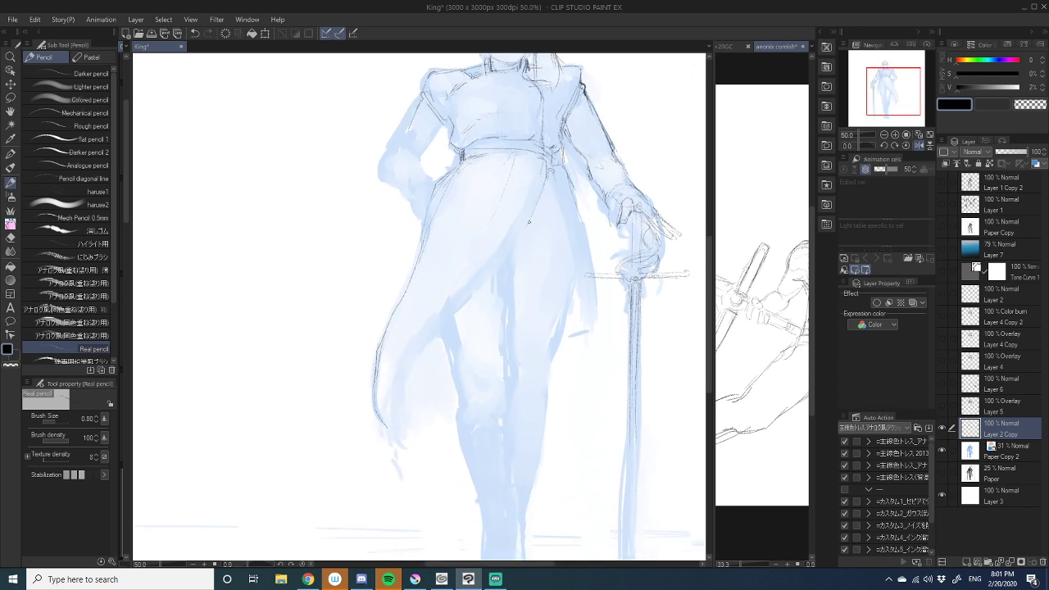
mouse_move(501, 265)
left_mouse_down()
mouse_move(435, 368)
mouse_move(426, 404)
left_mouse_up()
key("super")
left_click(482, 236)
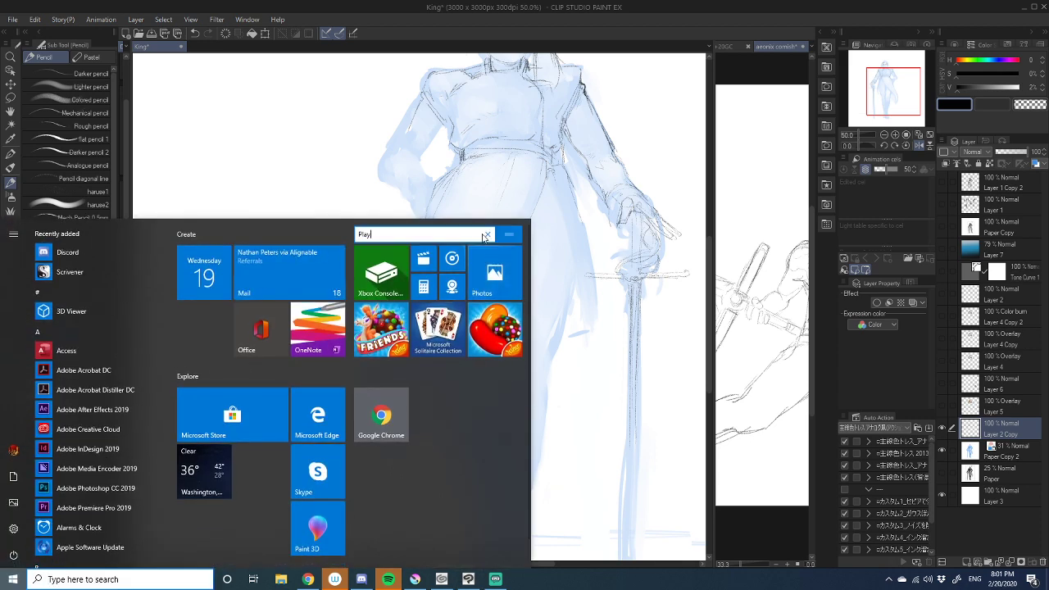
left_click(589, 214)
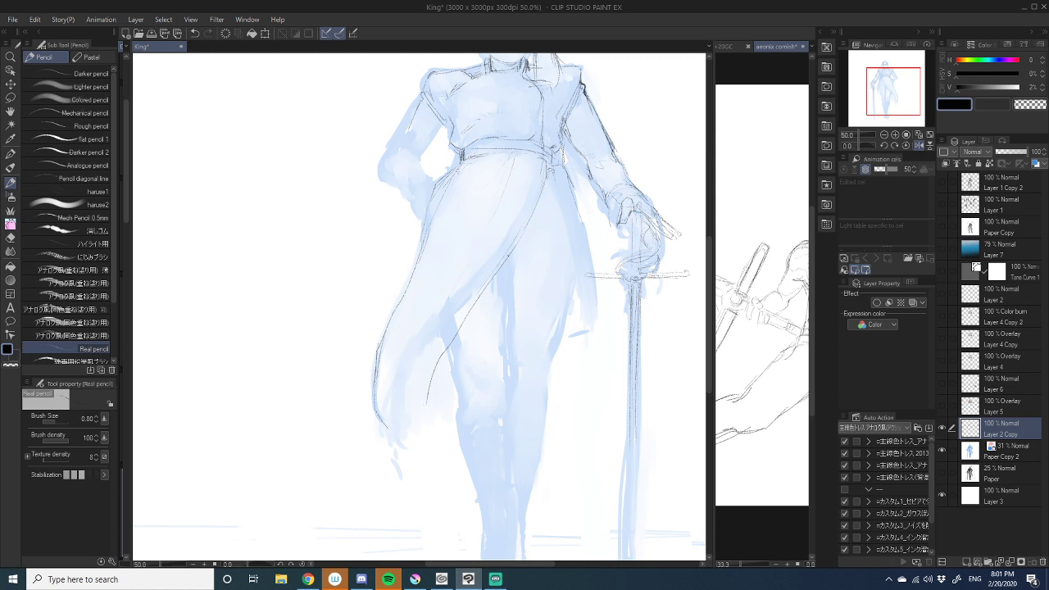
- Add a second line along the coat's front overlap down to the hem and sketch the knee and boot top
mouse_move(494, 273)
left_mouse_down()
mouse_move(404, 383)
mouse_move(397, 450)
left_mouse_up()
mouse_move(459, 380)
left_mouse_down()
mouse_move(462, 430)
mouse_move(486, 437)
mouse_move(479, 367)
left_mouse_up()
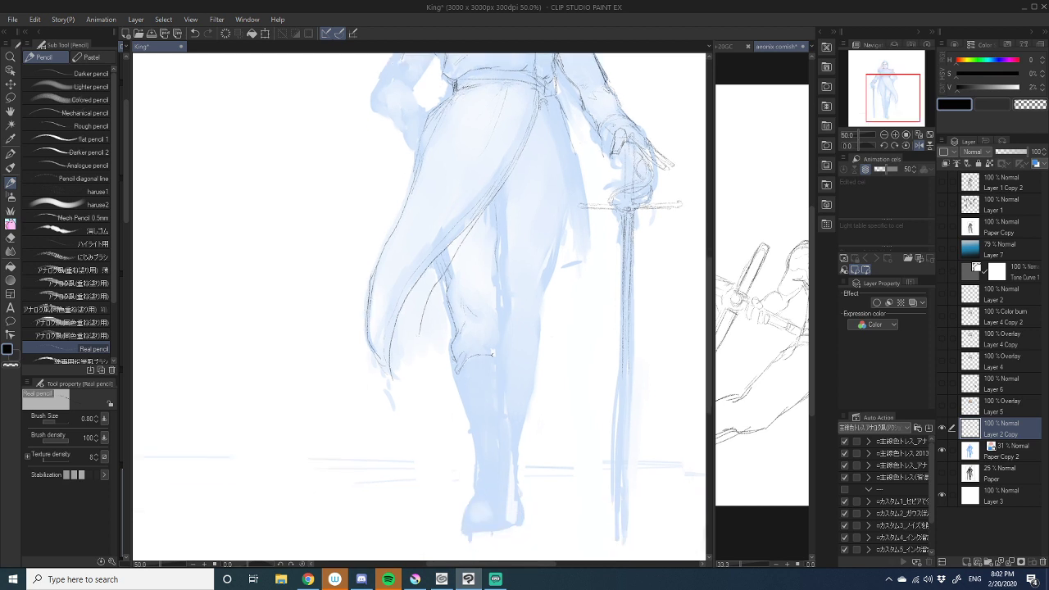
scroll(503, 363, "up", 2)
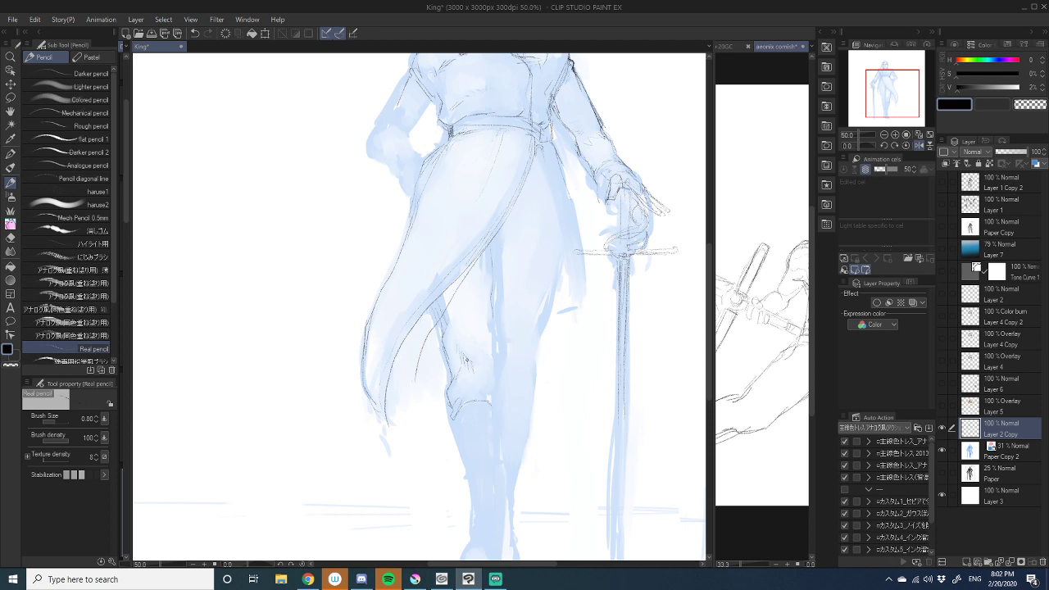
- Outline both legs below the coat, then add the straight boot cuff and the outer edge of the boot under it
key("c")
key("c")
left_click_drag(496, 283, 494, 388)
left_click_drag(434, 308, 450, 386)
mouse_move(560, 265)
left_mouse_down()
mouse_move(529, 380)
mouse_move(521, 461)
left_mouse_up()
left_click_drag(519, 459, 503, 377)
mouse_move(479, 328)
left_mouse_down()
mouse_move(516, 329)
mouse_move(509, 393)
left_mouse_up()
left_click_drag(513, 344, 499, 424)
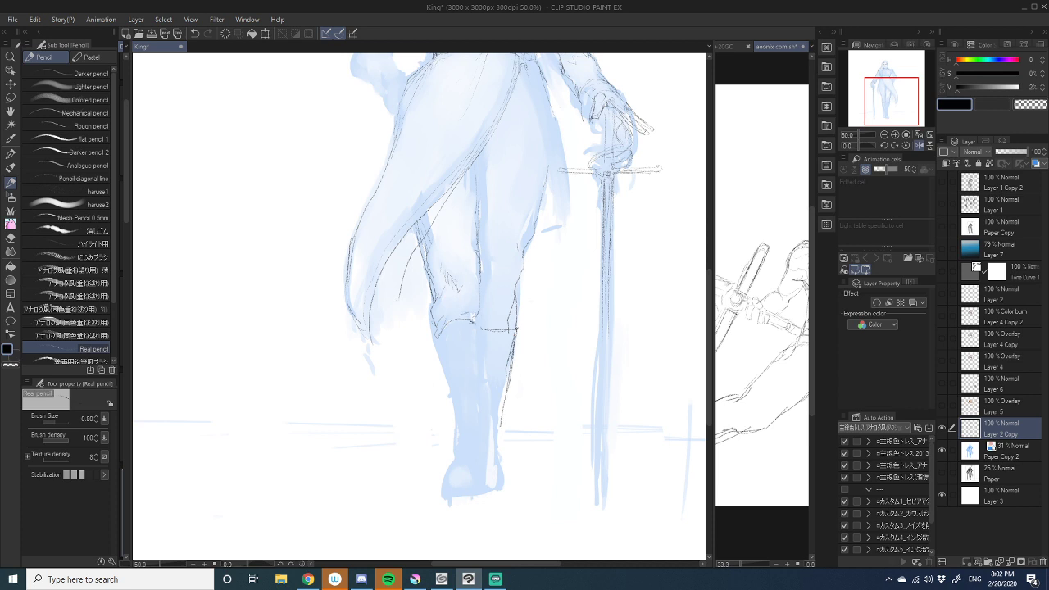
- Draw the front boot's shaft, ankle crease, rounded toe and sole over the blue rough
mouse_move(469, 322)
left_mouse_down()
mouse_move(482, 328)
mouse_move(485, 411)
left_mouse_up()
left_click_drag(435, 341, 457, 437)
mouse_move(456, 434)
left_mouse_down()
mouse_move(458, 452)
mouse_move(489, 464)
mouse_move(483, 493)
mouse_move(496, 424)
left_mouse_up()
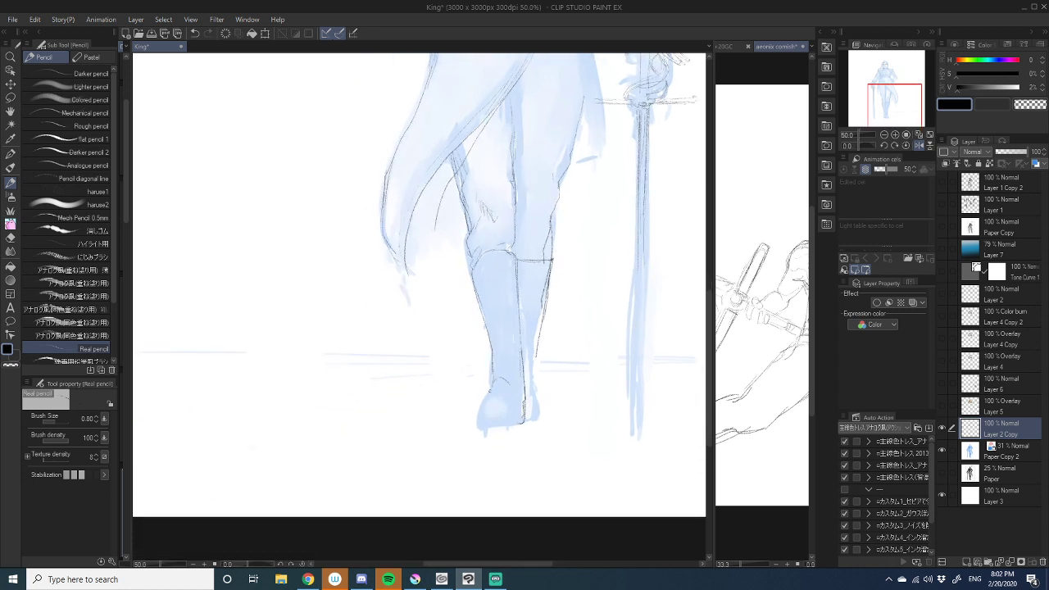
mouse_move(493, 385)
left_mouse_down()
mouse_move(483, 402)
mouse_move(518, 407)
mouse_move(487, 398)
mouse_move(474, 426)
mouse_move(516, 426)
mouse_move(486, 439)
left_mouse_up()
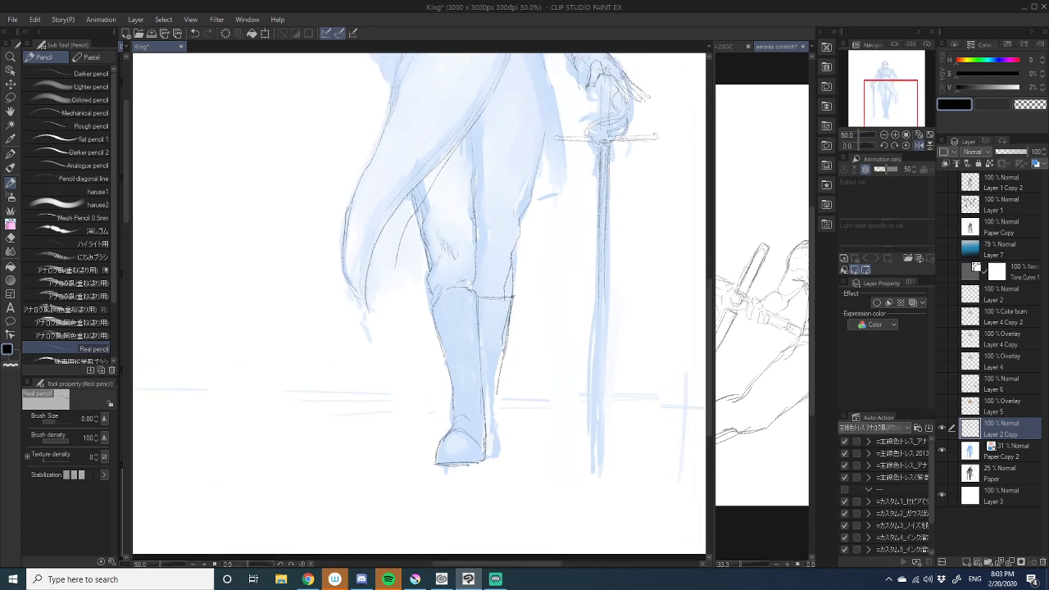
- Draw the rear boot's foot behind the front one and reinforce the outer edge of its shaft
left_click_drag(504, 349, 500, 449)
mouse_move(500, 399)
left_mouse_down()
mouse_move(492, 454)
mouse_move(497, 381)
left_mouse_up()
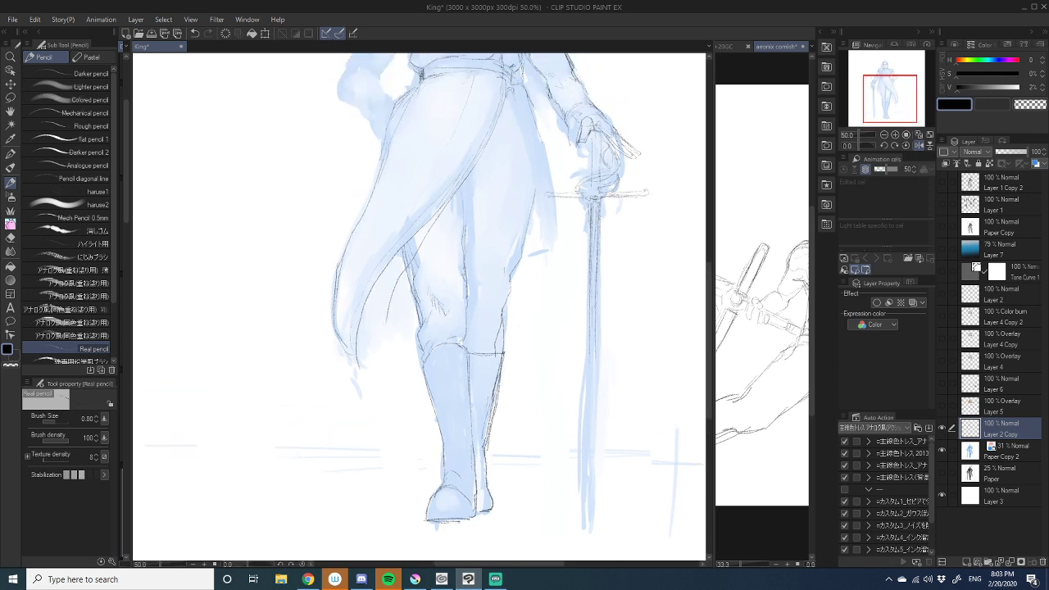
left_click_drag(485, 429, 478, 392)
left_click_drag(461, 345, 474, 413)
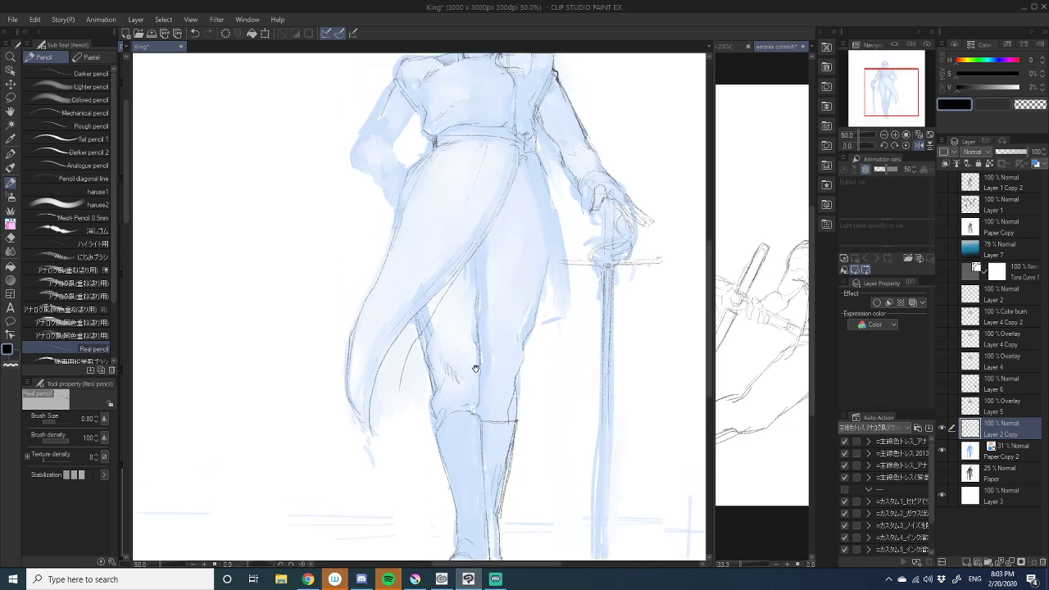
- Soften the crossing lines at the upper thigh beneath the coat overlap with the Softer eraser
left_click_drag(475, 369, 496, 366)
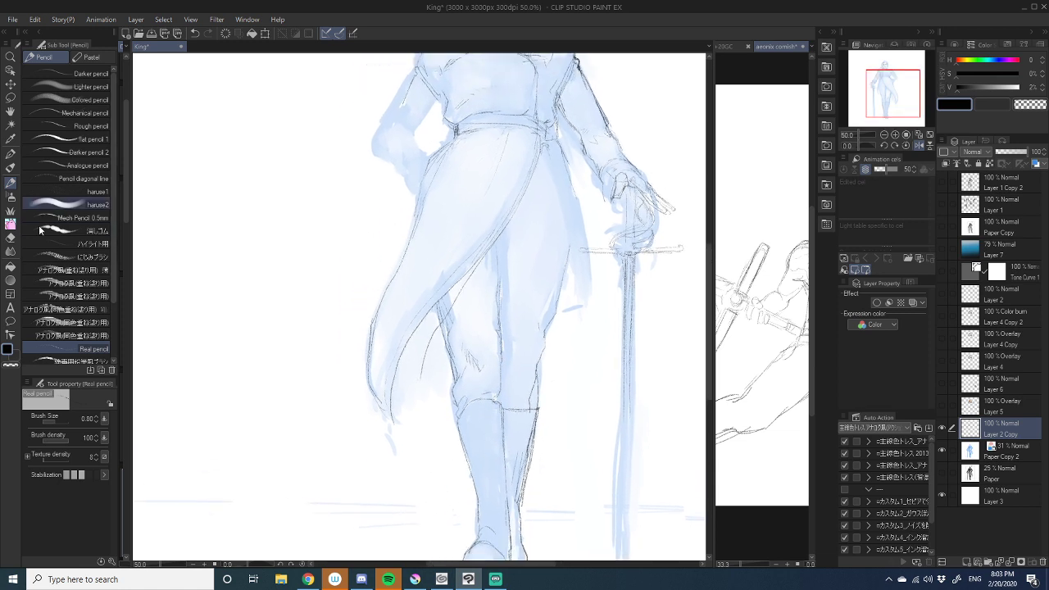
key("e")
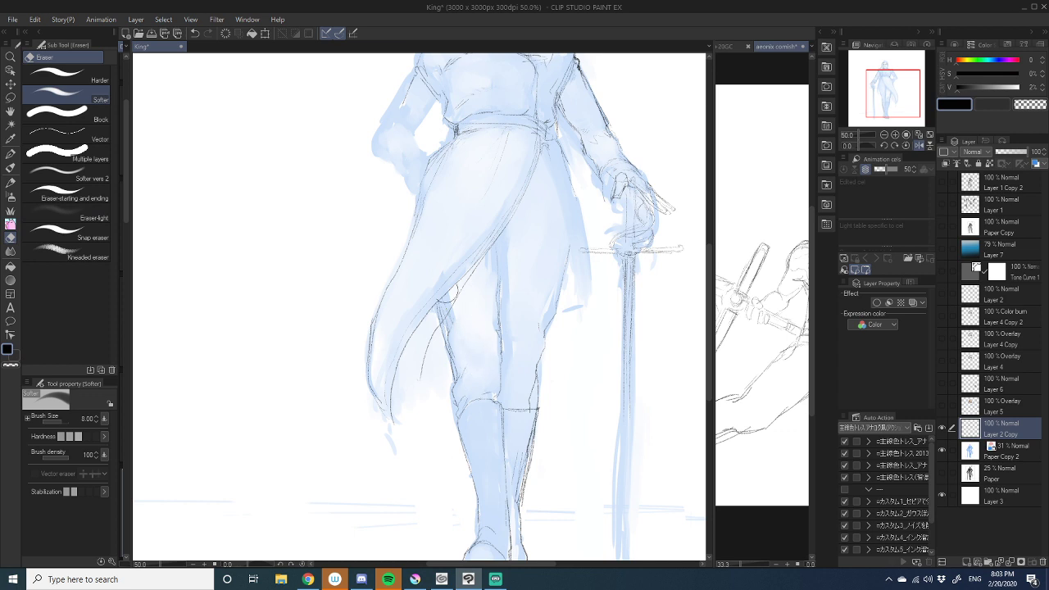
left_click(11, 182)
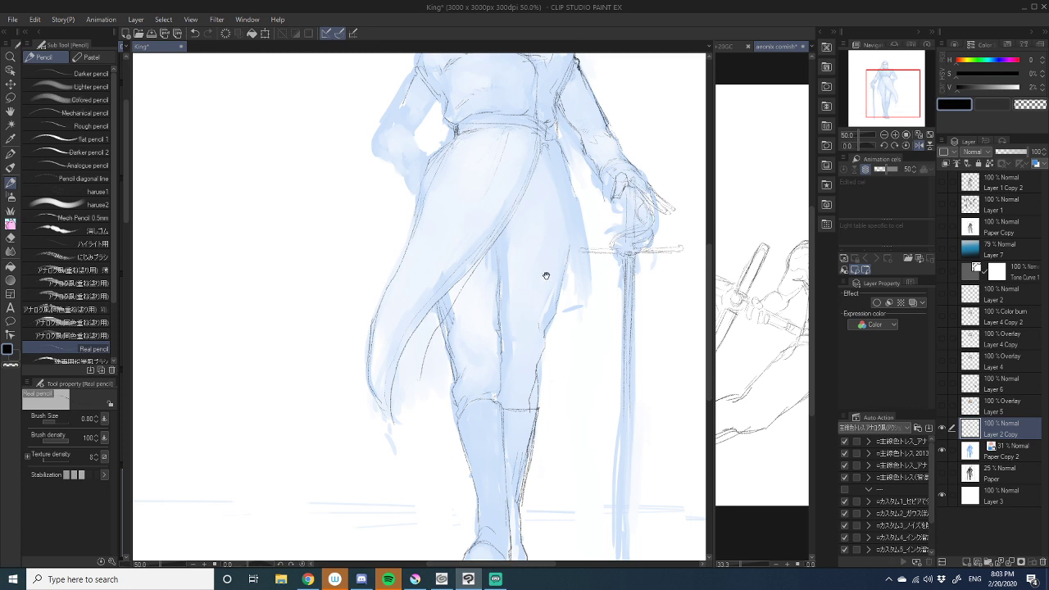
- Draw the coat's narrow side panel beside the sword, from the sash down to its slanted hem
left_click_drag(546, 276, 515, 356)
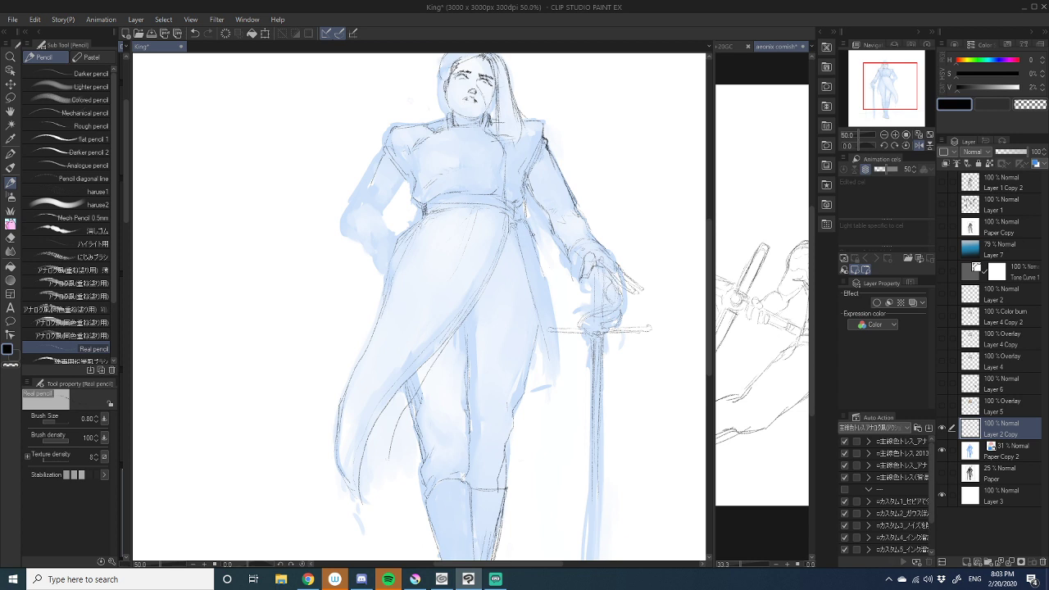
left_click_drag(544, 279, 552, 318)
left_click_drag(557, 354, 558, 366)
mouse_move(514, 224)
left_mouse_down()
mouse_move(523, 220)
mouse_move(546, 375)
left_mouse_up()
left_click_drag(538, 329, 550, 379)
left_click_drag(530, 279, 545, 359)
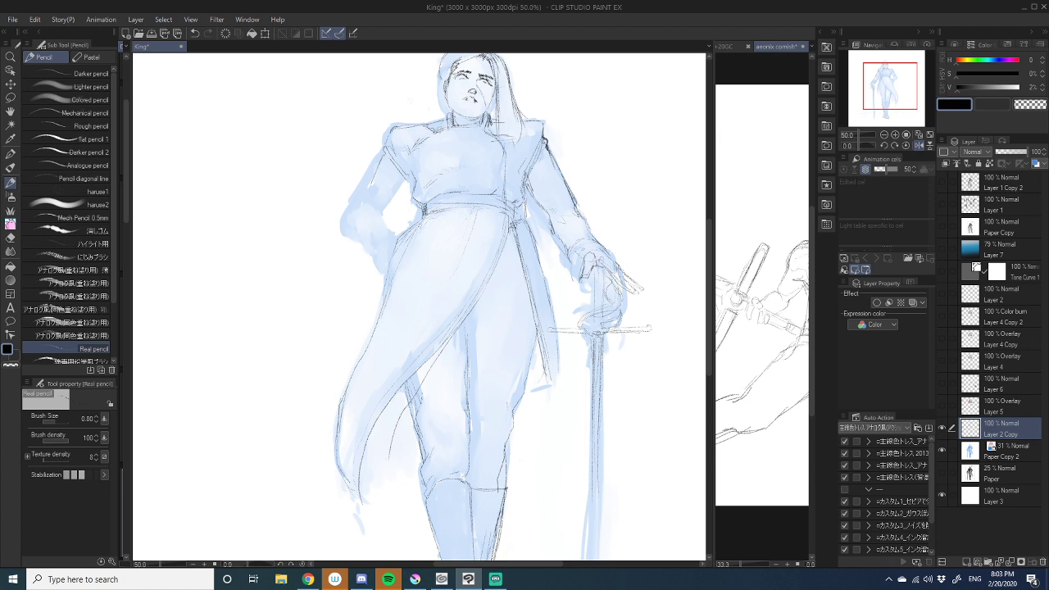
mouse_move(517, 237)
left_mouse_down()
mouse_move(550, 384)
mouse_move(571, 382)
mouse_move(531, 385)
left_mouse_up()
mouse_move(517, 239)
left_mouse_down()
mouse_move(569, 385)
mouse_move(527, 390)
left_mouse_up()
- Clean the side panel's hem and upper folds with transparent color and redraw its edges with darker pencil lines
key("c")
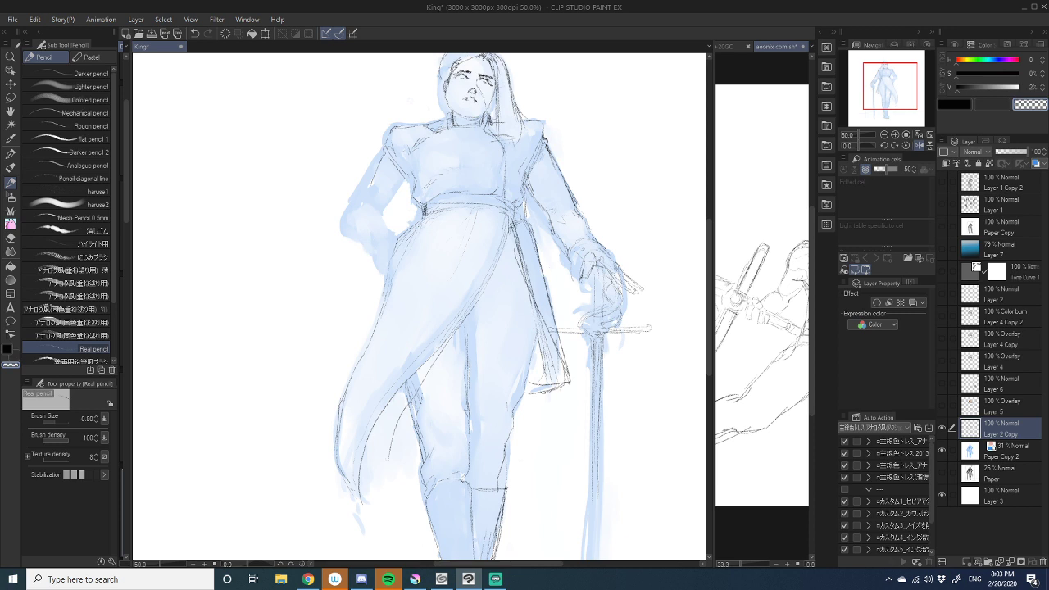
left_click_drag(546, 349, 540, 373)
mouse_move(514, 237)
left_mouse_down()
mouse_move(523, 263)
mouse_move(520, 248)
left_mouse_up()
key("c")
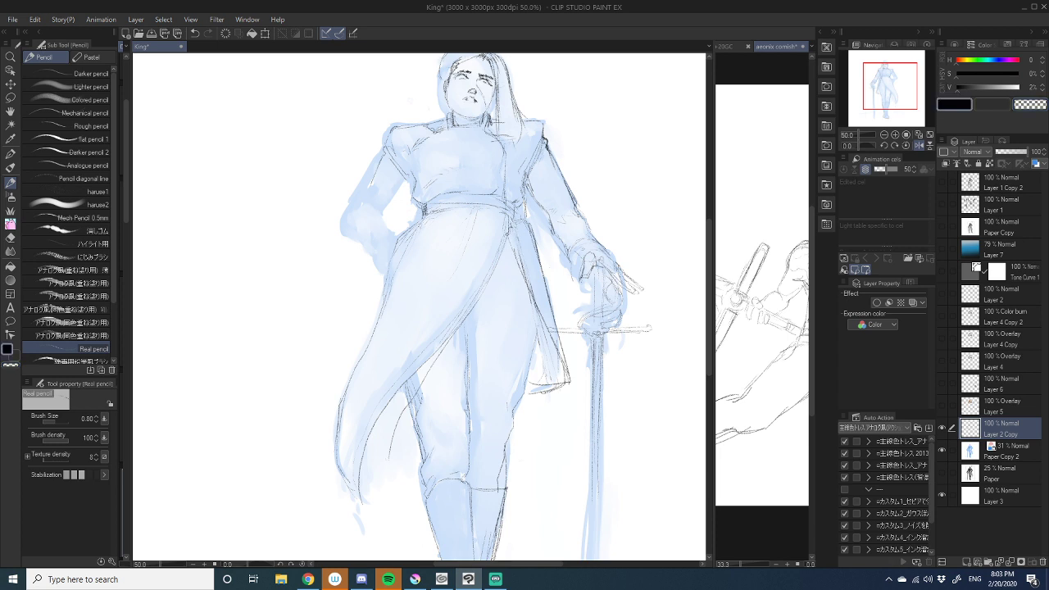
mouse_move(514, 243)
left_mouse_down()
mouse_move(513, 283)
mouse_move(506, 264)
left_mouse_up()
left_click_drag(521, 276, 556, 349)
mouse_move(542, 329)
left_mouse_down()
mouse_move(568, 375)
mouse_move(530, 395)
left_mouse_up()
key("c")
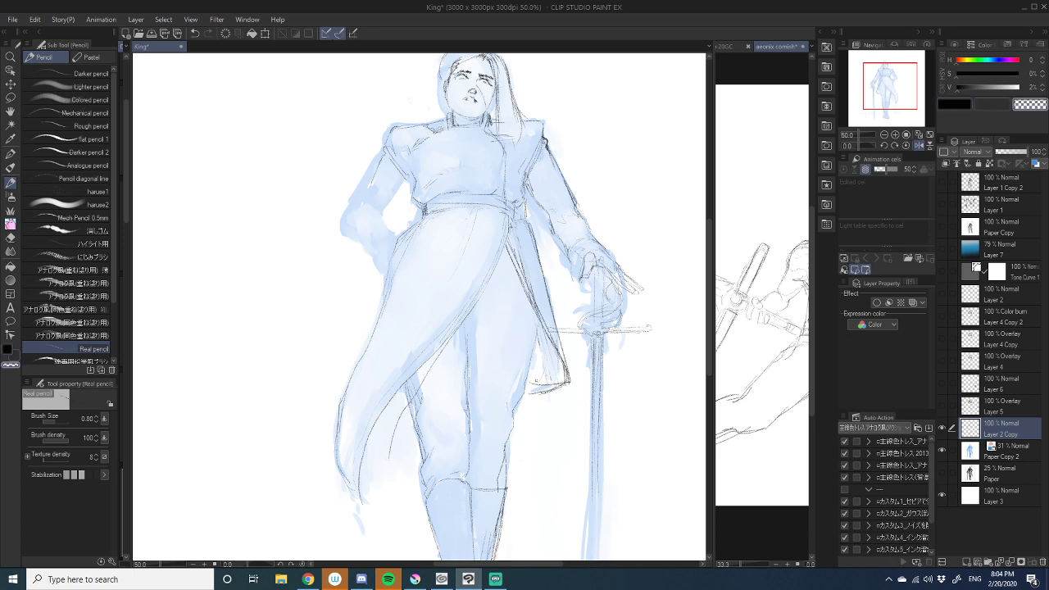
key("c")
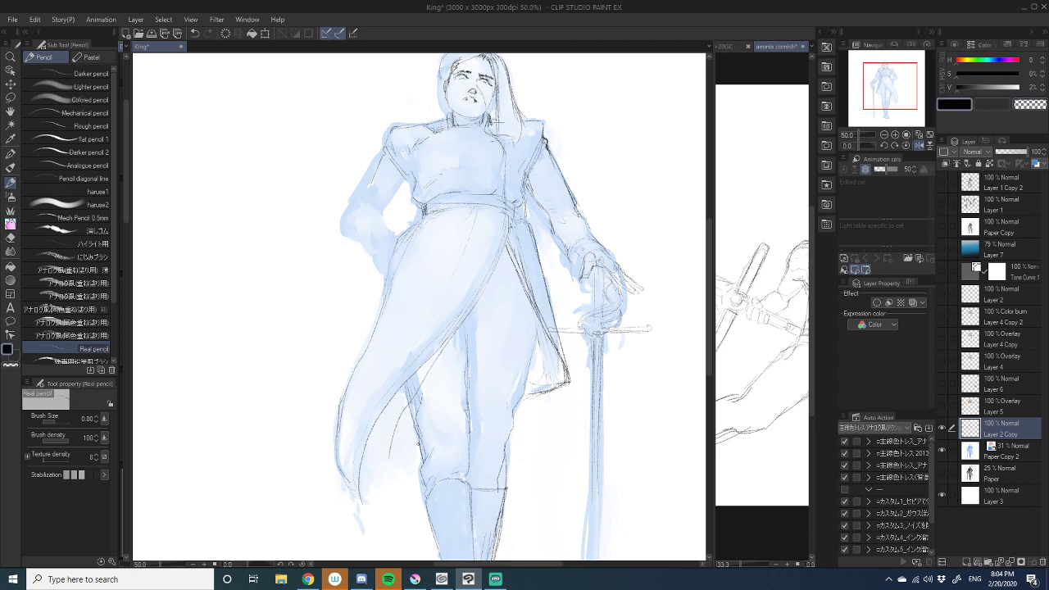
- Sketch the coat's back hem and folds behind the front leg, cleaning up the excess lines
left_click_drag(423, 441, 362, 493)
left_click_drag(415, 441, 361, 480)
mouse_move(398, 447)
left_mouse_down()
mouse_move(358, 467)
mouse_move(359, 494)
mouse_move(374, 502)
left_mouse_up()
key("c")
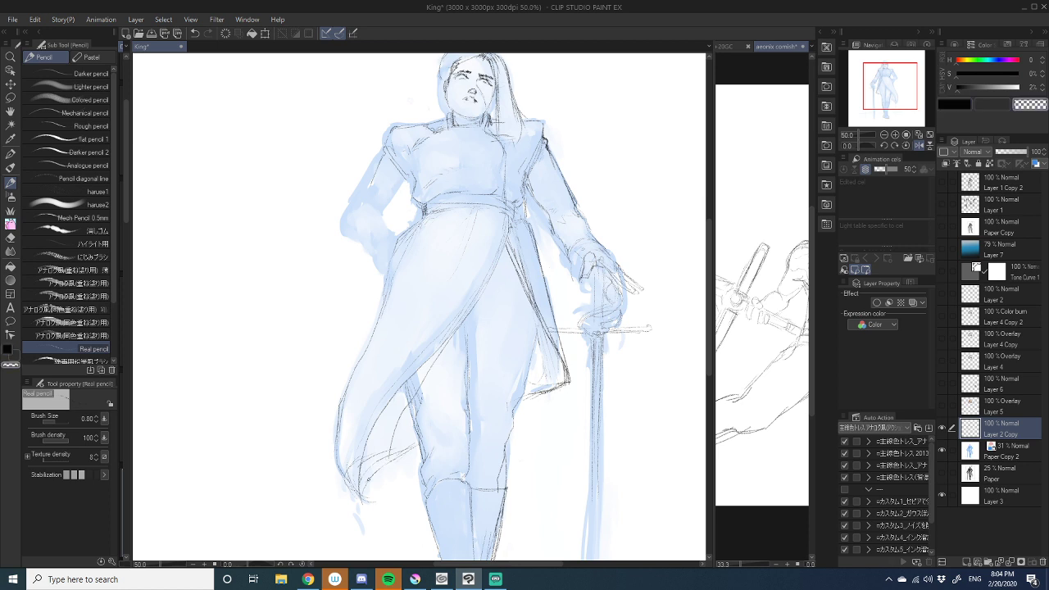
left_click(11, 238)
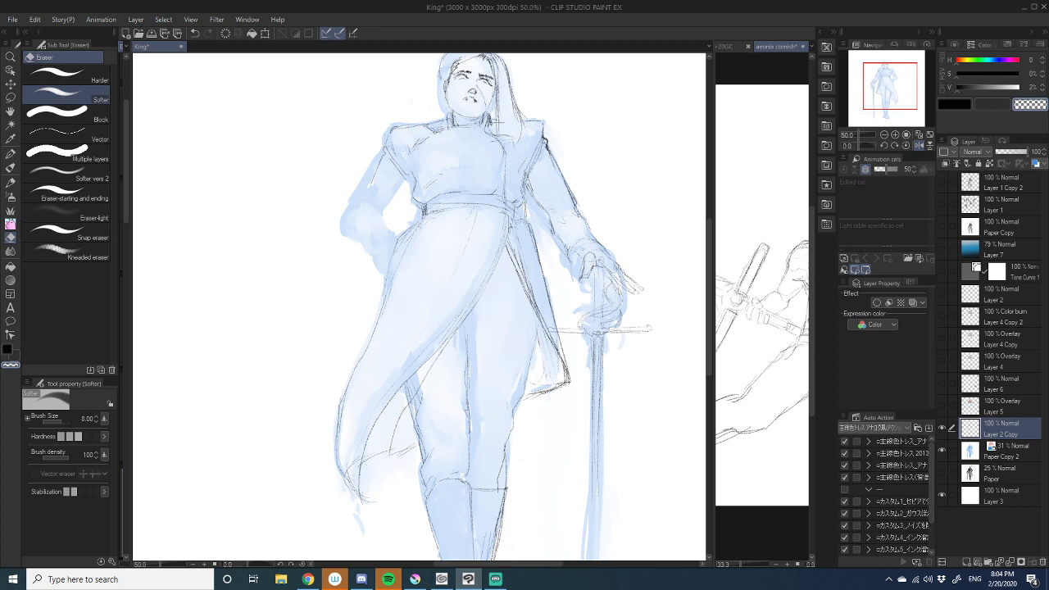
- Erase the standing figure's mouth below the nose
key("alt+Tab")
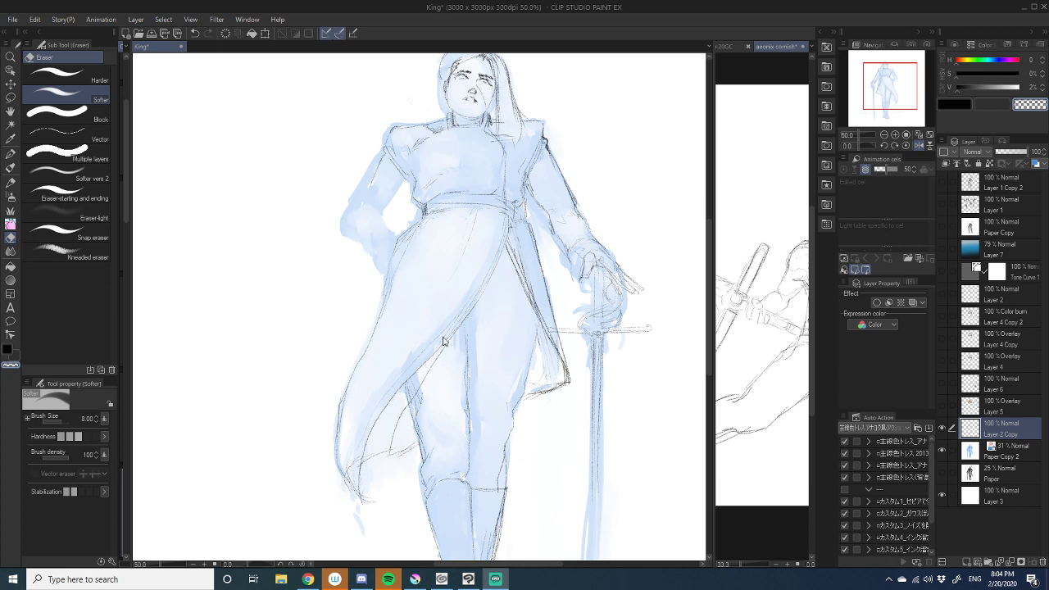
mouse_move(478, 390)
left_mouse_down()
mouse_move(538, 272)
mouse_move(538, 421)
left_mouse_up()
mouse_move(537, 303)
left_mouse_down()
mouse_move(535, 419)
mouse_move(531, 388)
left_mouse_up()
mouse_move(501, 212)
left_mouse_down()
mouse_move(514, 226)
mouse_move(532, 221)
mouse_move(528, 230)
mouse_move(500, 217)
left_mouse_up()
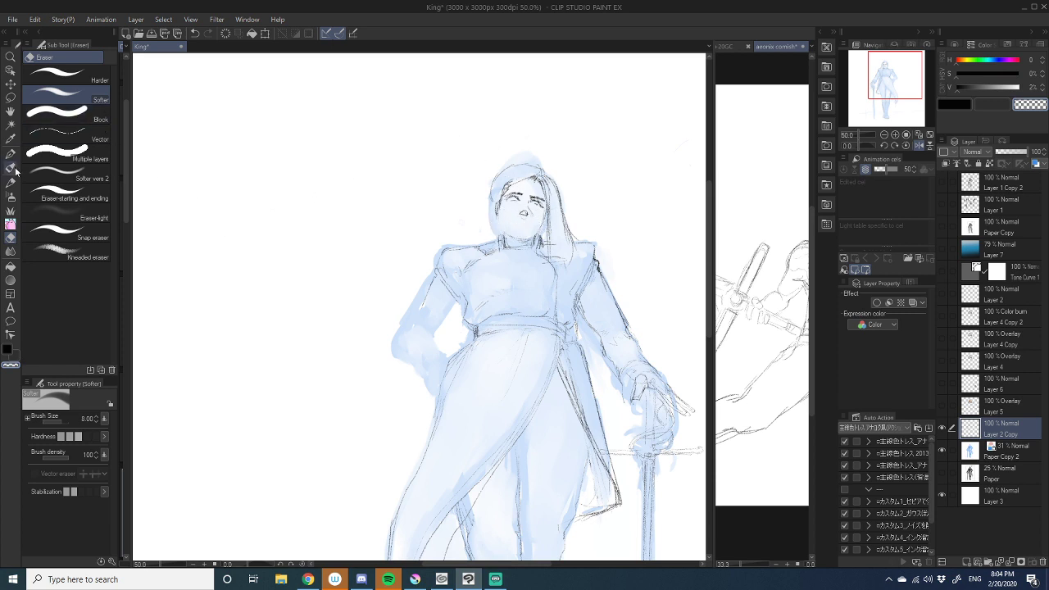
- Enlarge the view of the head to 100% and pencil a new frowning mouth below the nose
left_click(10, 182)
left_click(894, 135)
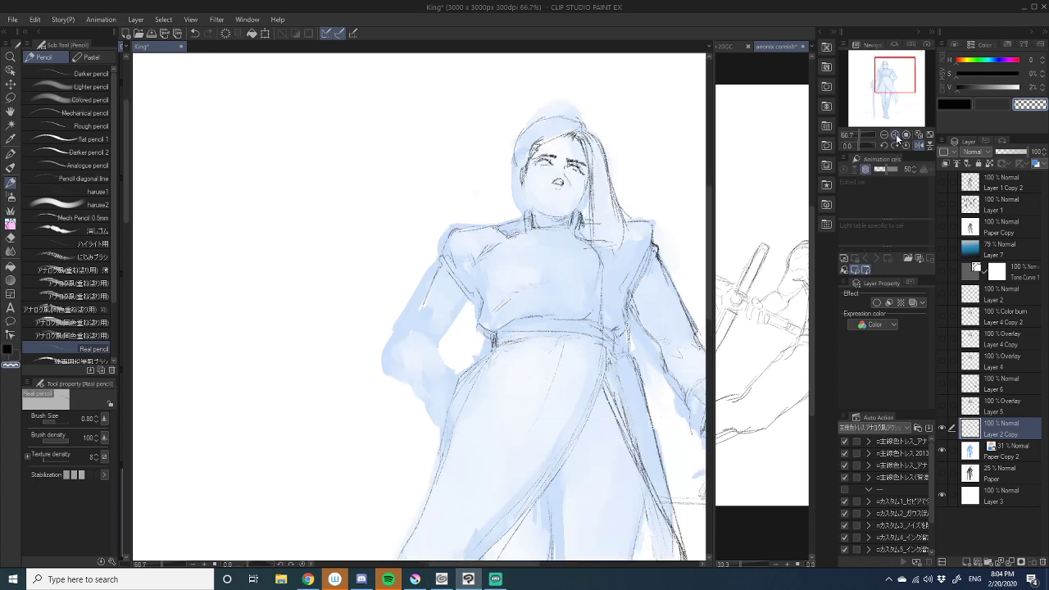
left_click(895, 134)
left_click(894, 135)
mouse_move(598, 197)
left_mouse_down()
mouse_move(582, 197)
mouse_move(600, 202)
mouse_move(602, 237)
mouse_move(625, 249)
mouse_move(593, 243)
mouse_move(621, 247)
left_mouse_up()
key("c")
key("c")
key("c")
key("c")
key("c")
- Redraw the jawline and chin with firmer pencil strokes down both sides of the face
left_click_drag(558, 218, 576, 277)
left_click_drag(559, 237, 568, 260)
mouse_move(557, 238)
left_mouse_down()
mouse_move(566, 264)
mouse_move(562, 254)
mouse_move(617, 284)
left_mouse_up()
mouse_move(647, 231)
left_mouse_down()
mouse_move(651, 256)
mouse_move(619, 280)
left_mouse_up()
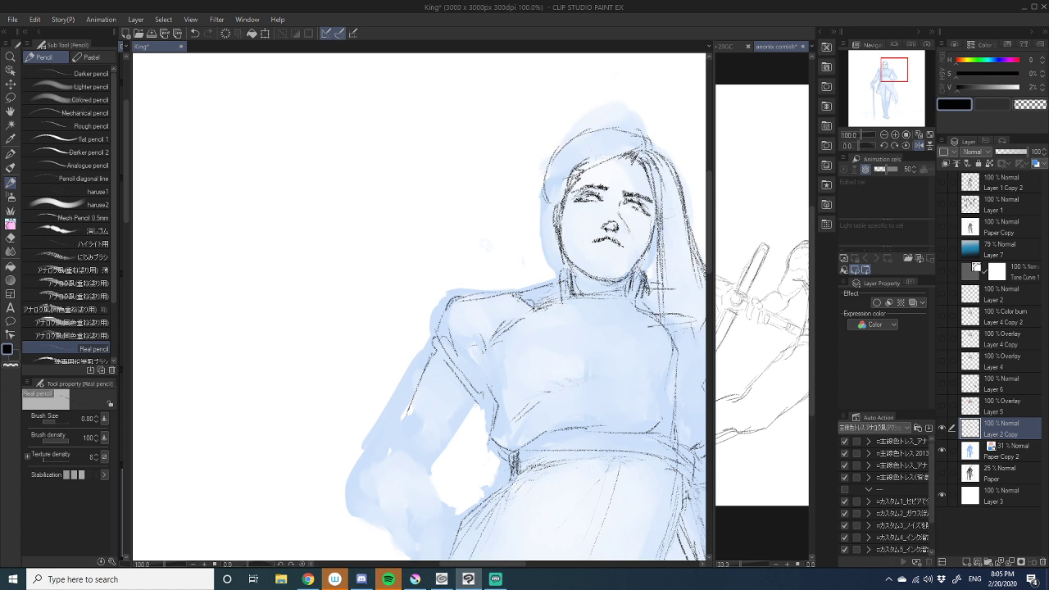
left_click_drag(557, 230, 576, 301)
left_click_drag(565, 257, 615, 277)
- Hide the palettes, flip the canvas view back, and refine the mouth, eyebrows and eyes with darker strokes
key("Tab")
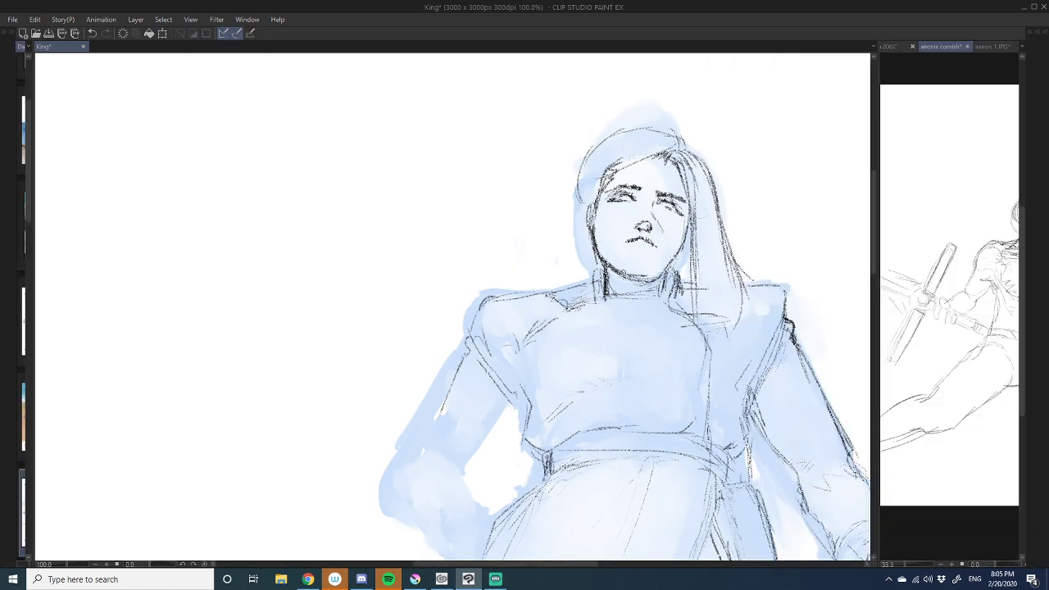
key("Tab")
key("Tab")
key("h")
left_click_drag(467, 275, 794, 259)
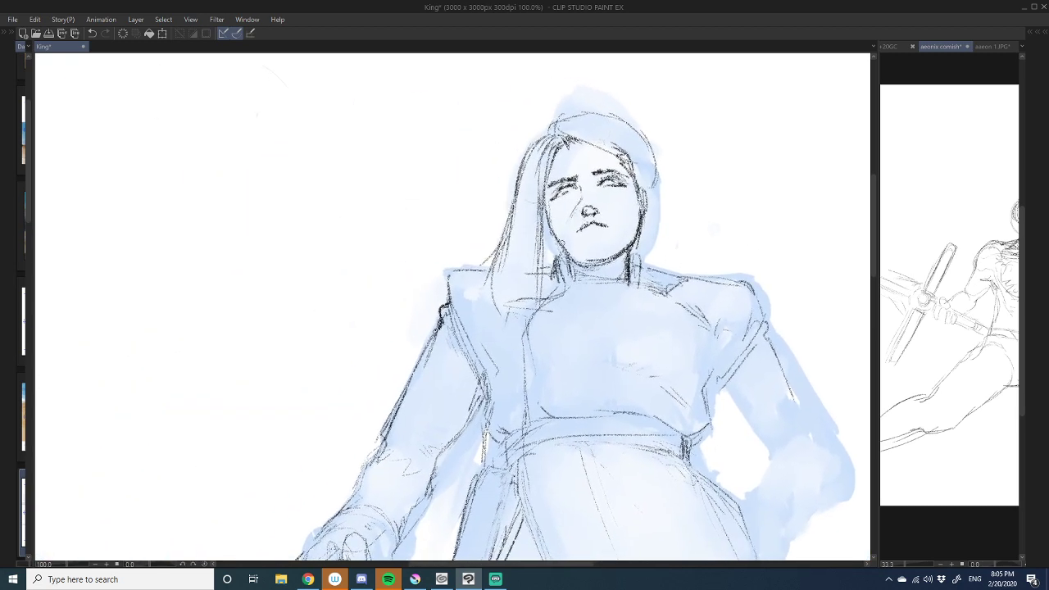
mouse_move(559, 241)
left_mouse_down()
mouse_move(601, 264)
mouse_move(571, 281)
mouse_move(625, 281)
mouse_move(614, 289)
mouse_move(630, 286)
mouse_move(632, 270)
mouse_move(640, 279)
mouse_move(605, 277)
mouse_move(603, 244)
mouse_move(589, 249)
mouse_move(617, 248)
mouse_move(594, 247)
left_mouse_up()
left_click_drag(612, 193, 631, 187)
mouse_move(583, 204)
left_mouse_down()
mouse_move(588, 195)
mouse_move(559, 205)
mouse_move(635, 195)
mouse_move(626, 176)
left_mouse_up()
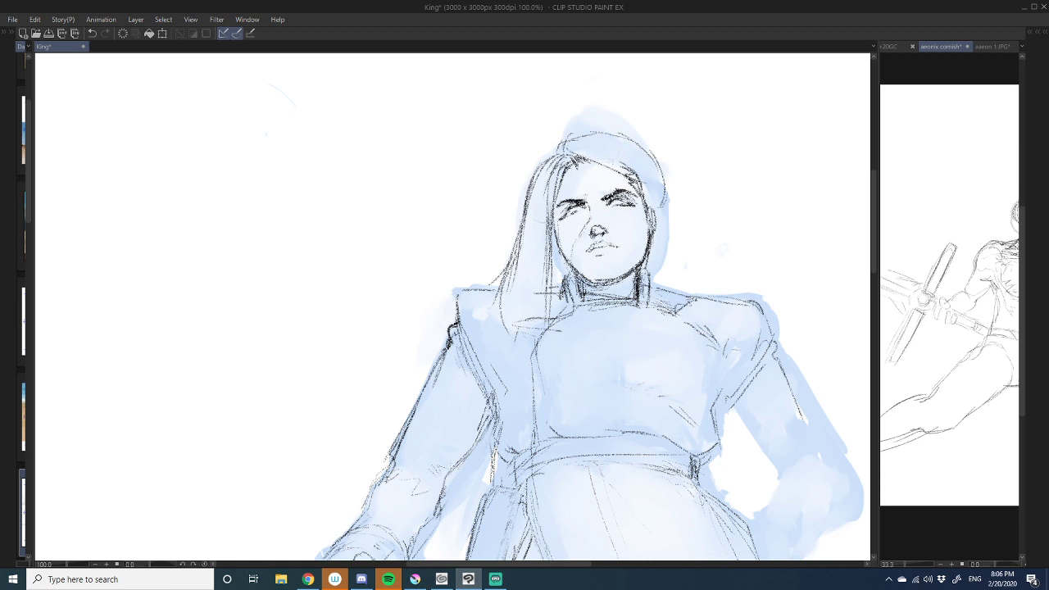
- Define the nose with darker pencil strokes and strengthen the hair lines on both sides of the face, checking the flipped view
left_click_drag(596, 233, 604, 231)
mouse_move(553, 245)
left_mouse_down()
mouse_move(554, 283)
mouse_move(566, 285)
left_mouse_up()
left_click_drag(552, 258, 559, 288)
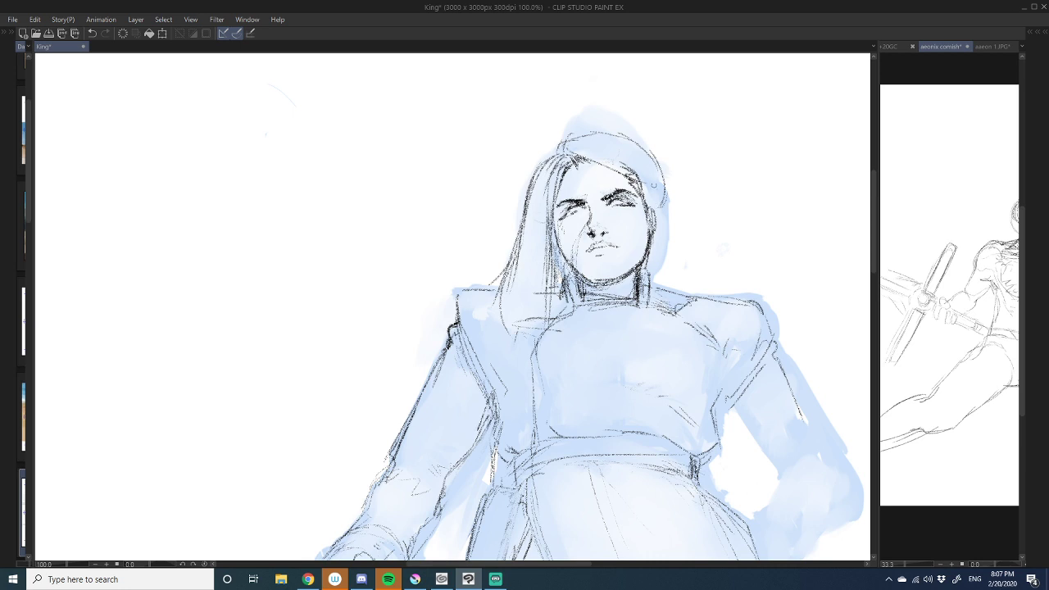
left_click_drag(657, 187, 664, 207)
mouse_move(654, 316)
left_mouse_down()
mouse_move(672, 181)
mouse_move(680, 244)
left_mouse_up()
left_click_drag(658, 205, 657, 218)
left_click_drag(671, 193, 676, 228)
left_click_drag(679, 208, 674, 231)
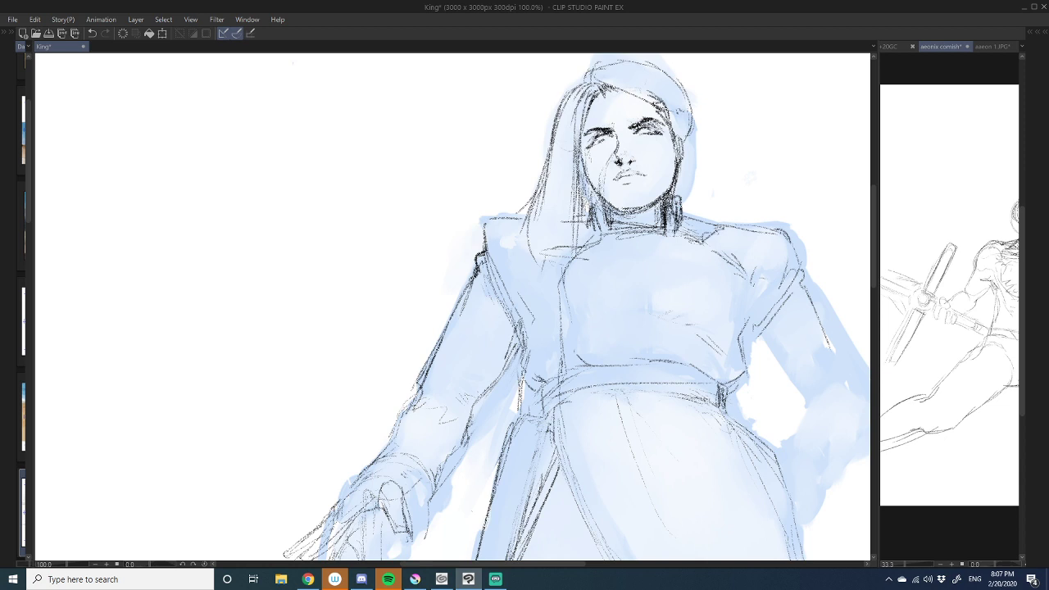
mouse_move(590, 194)
left_mouse_down()
mouse_move(596, 227)
mouse_move(578, 244)
left_mouse_up()
key("h")
key("h")
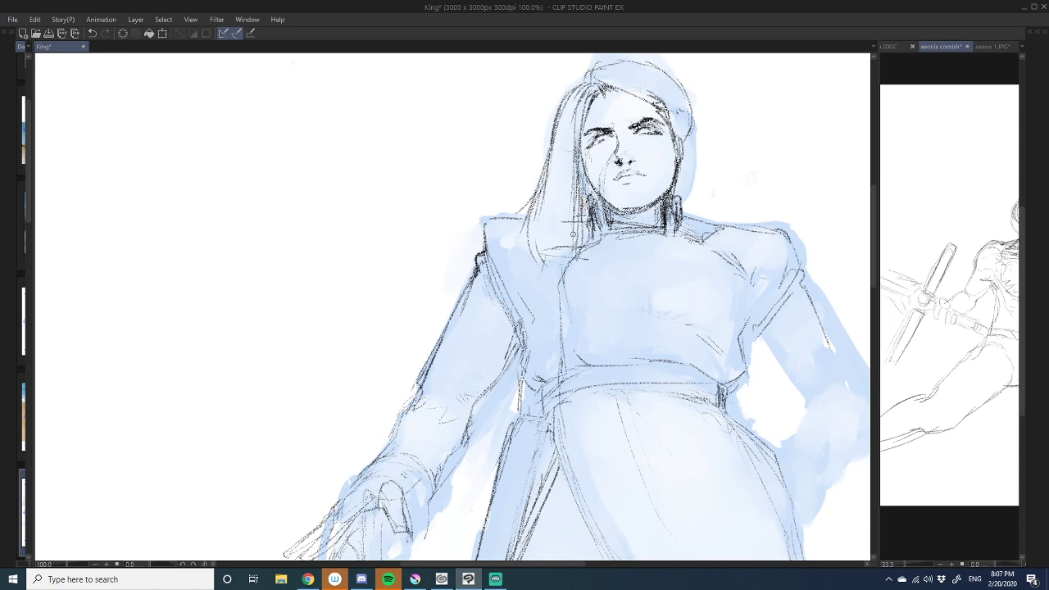
- Show the palettes again and pencil a curved fold line across the chest
key("Tab")
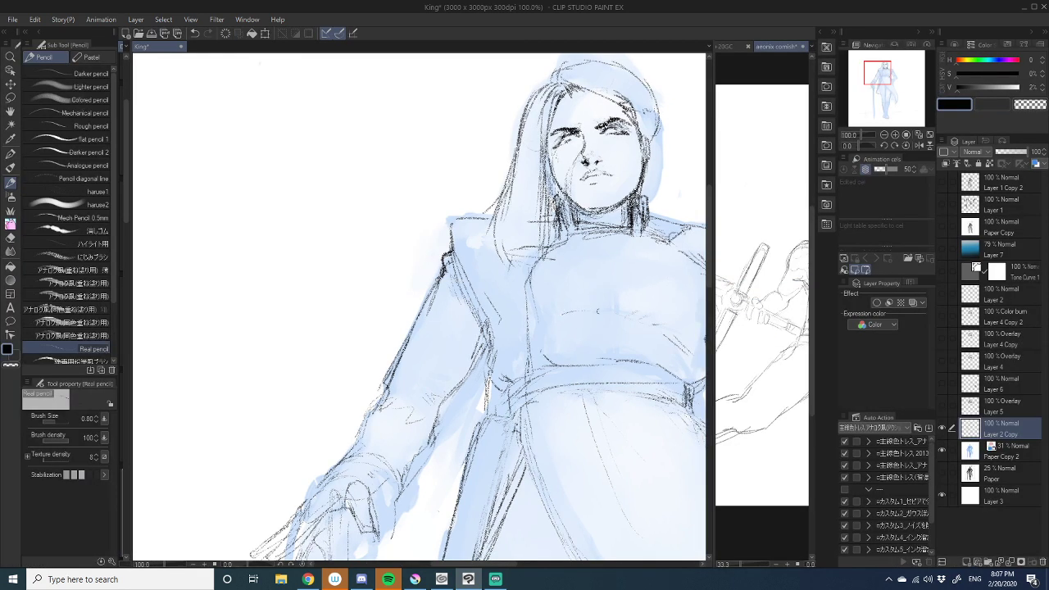
left_click_drag(635, 320, 560, 300)
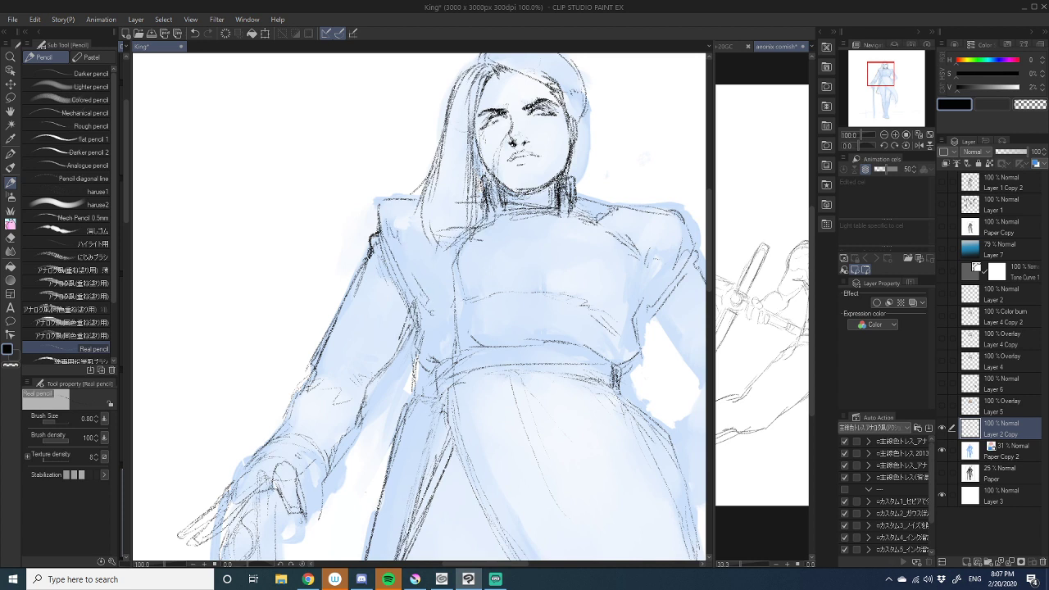
mouse_move(486, 326)
left_mouse_down()
mouse_move(426, 288)
mouse_move(456, 292)
mouse_move(442, 278)
left_mouse_up()
- Outline the bent arm from the shoulder around the elbow and down the forearm to the wrist at the hip
mouse_move(575, 198)
left_mouse_down()
mouse_move(538, 253)
mouse_move(604, 311)
left_mouse_up()
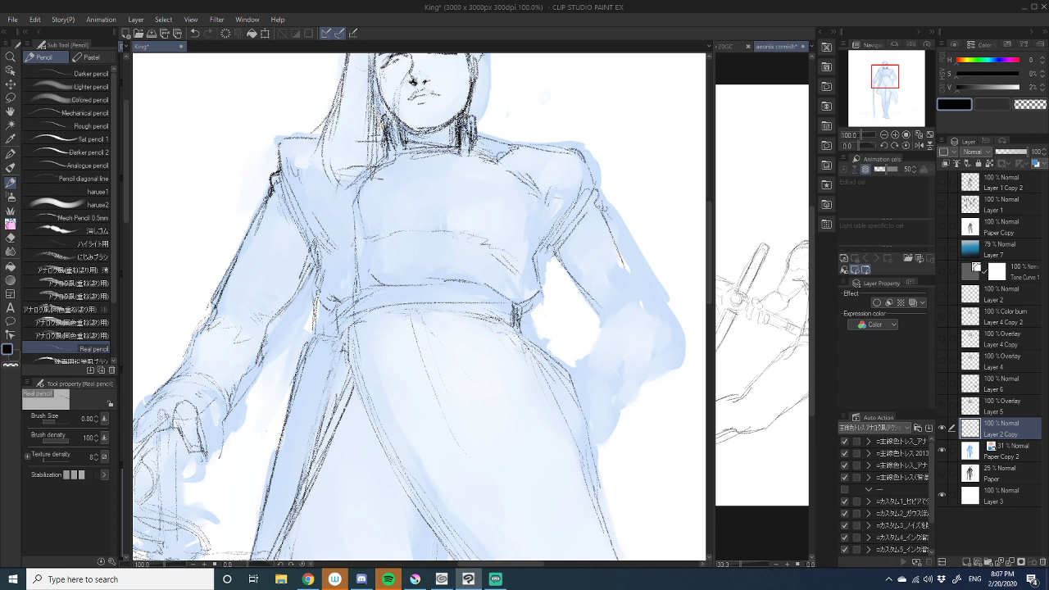
left_click_drag(604, 212, 665, 334)
mouse_move(610, 313)
left_mouse_down()
mouse_move(589, 348)
mouse_move(614, 404)
left_mouse_up()
scroll(615, 404, "down", 3)
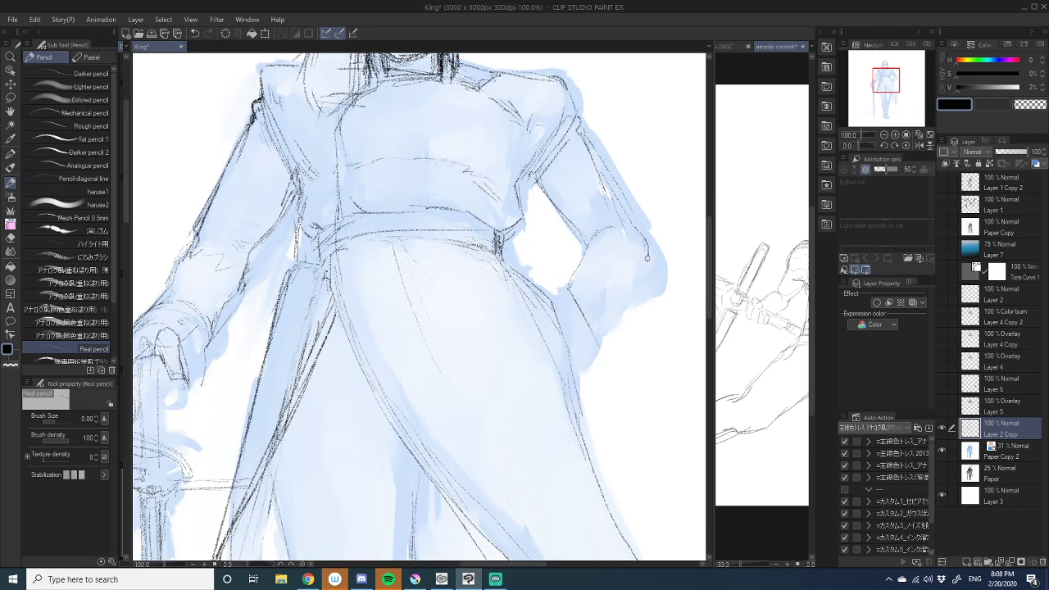
mouse_move(631, 298)
left_mouse_down()
mouse_move(607, 370)
mouse_move(596, 344)
left_mouse_up()
mouse_move(558, 302)
left_mouse_down()
mouse_move(576, 301)
mouse_move(586, 405)
mouse_move(565, 334)
mouse_move(564, 357)
mouse_move(583, 339)
left_mouse_up()
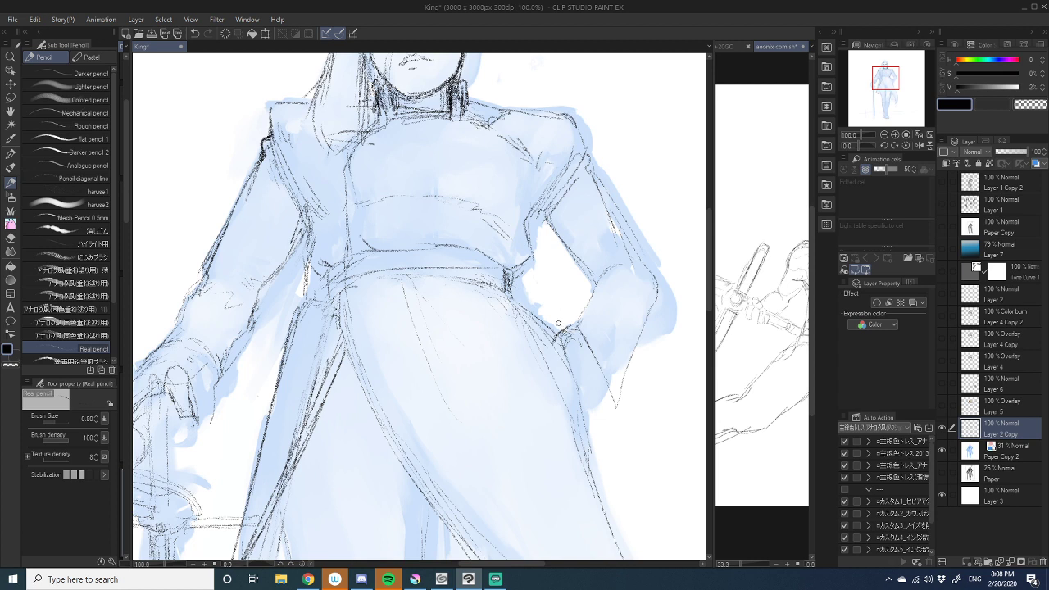
mouse_move(557, 323)
left_mouse_down()
mouse_move(568, 332)
mouse_move(557, 380)
mouse_move(557, 360)
mouse_move(590, 373)
mouse_move(605, 398)
left_mouse_up()
mouse_move(562, 357)
left_mouse_down()
mouse_move(605, 381)
mouse_move(601, 399)
mouse_move(591, 317)
left_mouse_up()
left_click_drag(566, 255, 576, 263)
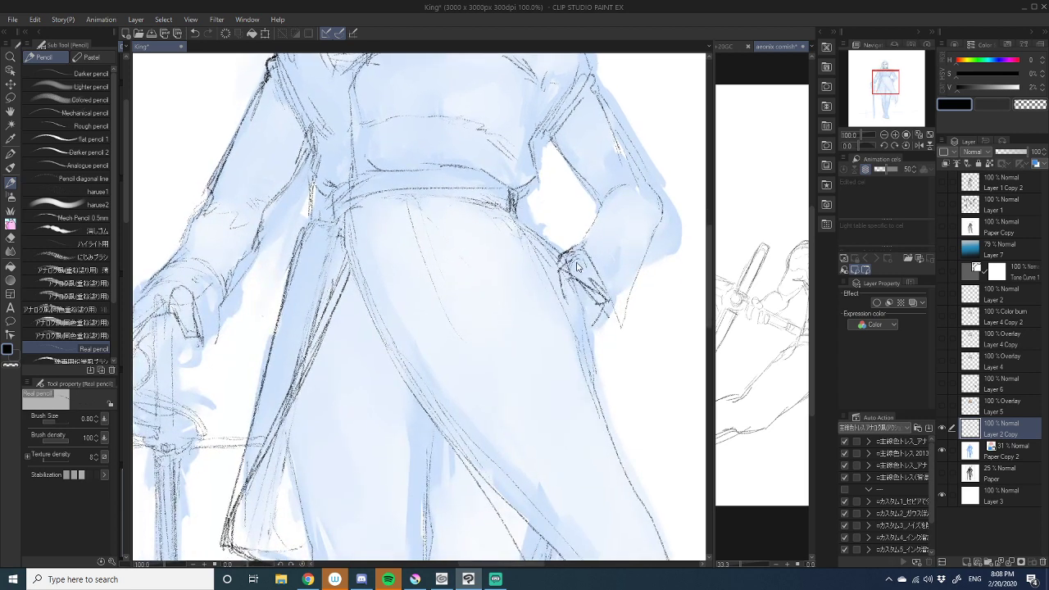
key("ctrl+z")
key("ctrl+z")
key("ctrl+z")
key("ctrl+z")
key("ctrl+z")
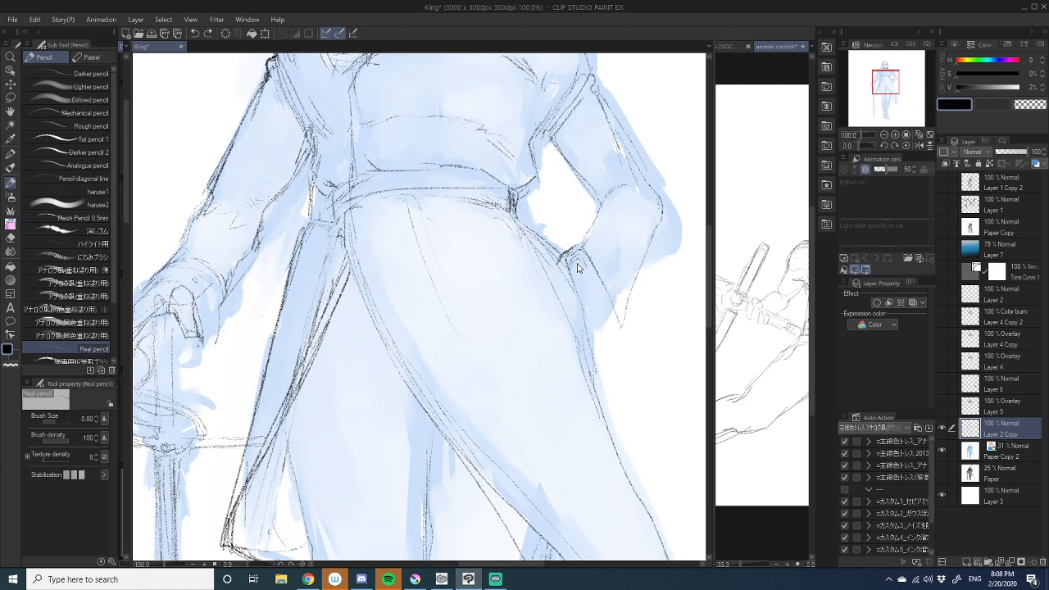
key("ctrl+z")
key("ctrl+z")
key("ctrl+z")
- Block in the hand on the hip as a boxy shape between the forearm and the coat's edge
mouse_move(613, 262)
left_mouse_down()
mouse_move(606, 336)
mouse_move(593, 377)
mouse_move(575, 391)
left_mouse_up()
left_click_drag(598, 347, 562, 381)
mouse_move(548, 321)
left_mouse_down()
mouse_move(567, 311)
mouse_move(564, 375)
mouse_move(590, 376)
mouse_move(544, 336)
mouse_move(524, 418)
left_mouse_up()
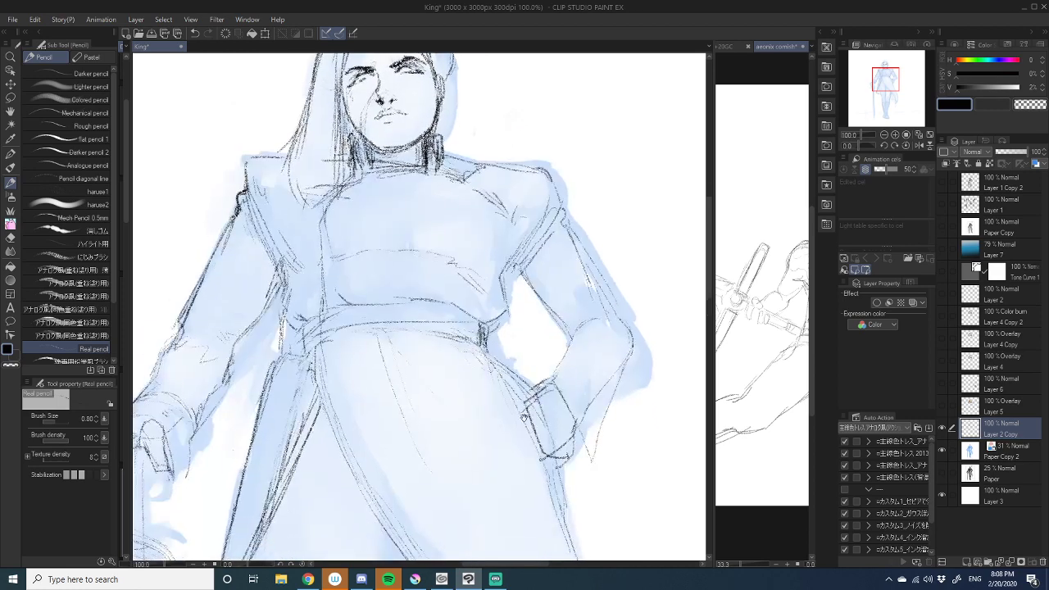
mouse_move(551, 384)
left_mouse_down()
mouse_move(525, 416)
mouse_move(540, 426)
mouse_move(623, 325)
mouse_move(577, 410)
left_mouse_up()
mouse_move(578, 355)
left_mouse_down()
mouse_move(571, 362)
mouse_move(585, 383)
left_mouse_up()
mouse_move(610, 312)
left_mouse_down()
mouse_move(572, 360)
mouse_move(577, 386)
mouse_move(614, 400)
mouse_move(584, 416)
left_mouse_up()
left_click_drag(624, 362, 583, 416)
left_click_drag(560, 370, 577, 408)
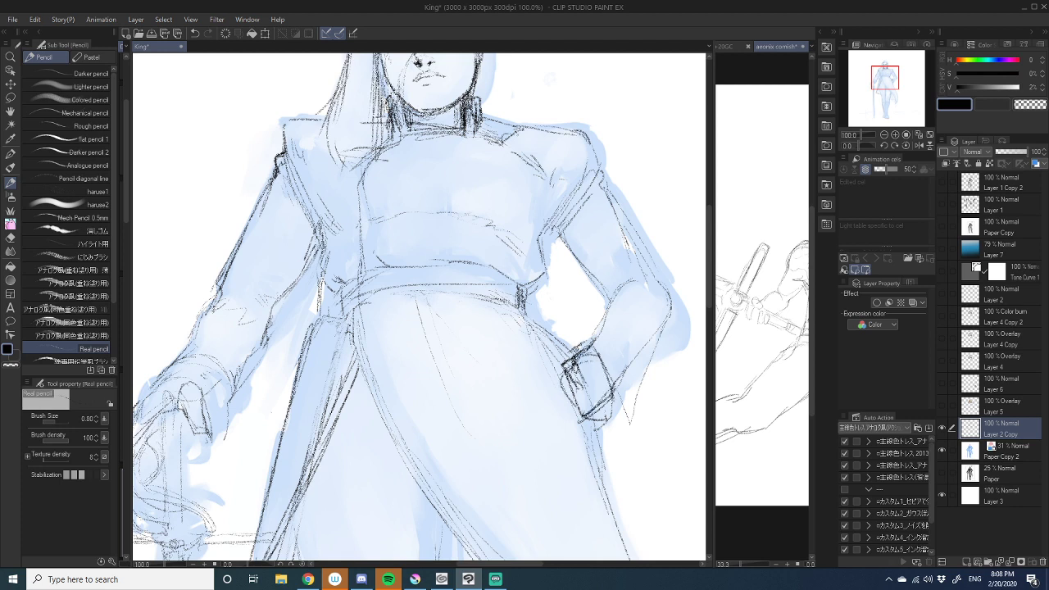
- Build up the fingers and knuckles of the hip hand with dark overlapping pencil strokes
left_click_drag(581, 344, 562, 357)
mouse_move(568, 370)
left_mouse_down()
mouse_move(577, 380)
mouse_move(562, 336)
mouse_move(550, 338)
left_mouse_up()
left_click_drag(553, 335, 556, 368)
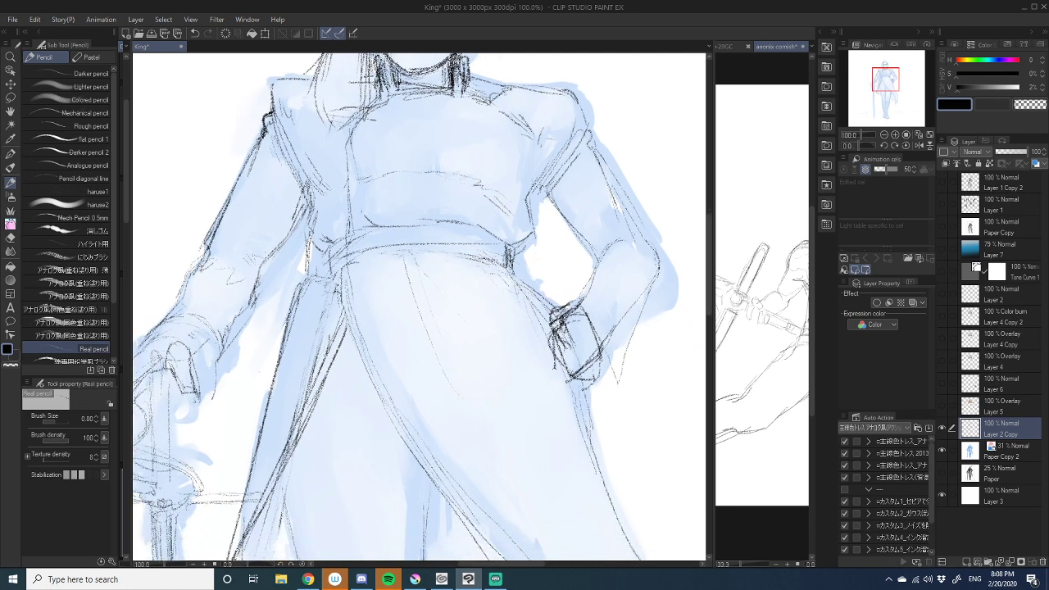
mouse_move(581, 308)
left_mouse_down()
mouse_move(551, 327)
mouse_move(554, 382)
left_mouse_up()
mouse_move(579, 328)
left_mouse_down()
mouse_move(564, 343)
mouse_move(570, 391)
mouse_move(548, 333)
mouse_move(582, 353)
left_mouse_up()
left_click_drag(561, 329, 588, 353)
mouse_move(570, 304)
left_mouse_down()
mouse_move(604, 336)
mouse_move(583, 385)
left_mouse_up()
mouse_move(599, 357)
left_mouse_down()
mouse_move(587, 385)
mouse_move(565, 385)
left_mouse_up()
left_click_drag(550, 325, 537, 352)
mouse_move(537, 352)
left_mouse_down()
mouse_move(554, 342)
mouse_move(547, 381)
left_mouse_up()
left_click_drag(590, 316, 560, 390)
left_click_drag(582, 354, 572, 394)
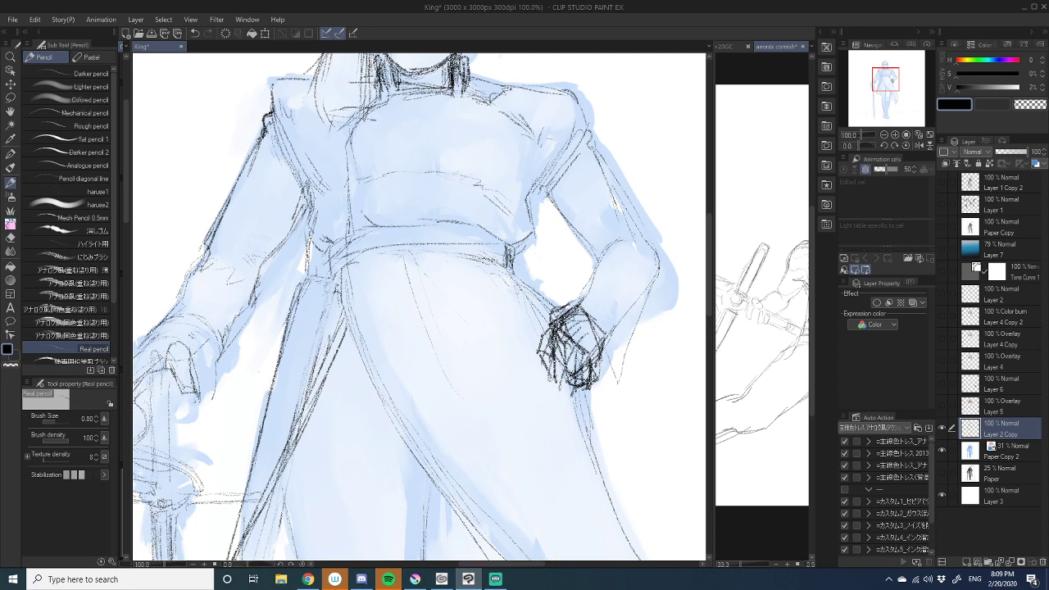
- Erase the hand sketch at the hip with the Softer eraser
left_click_drag(593, 295, 616, 289)
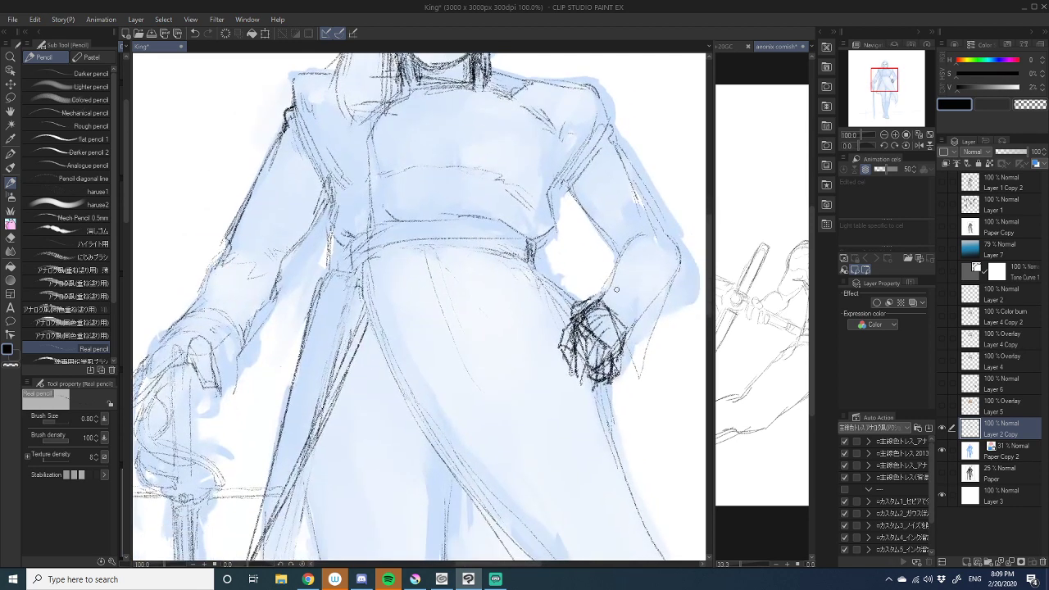
left_click(10, 237)
mouse_move(606, 309)
left_mouse_down()
mouse_move(606, 349)
mouse_move(595, 366)
mouse_move(569, 360)
mouse_move(581, 306)
mouse_move(600, 345)
mouse_move(604, 369)
left_mouse_up()
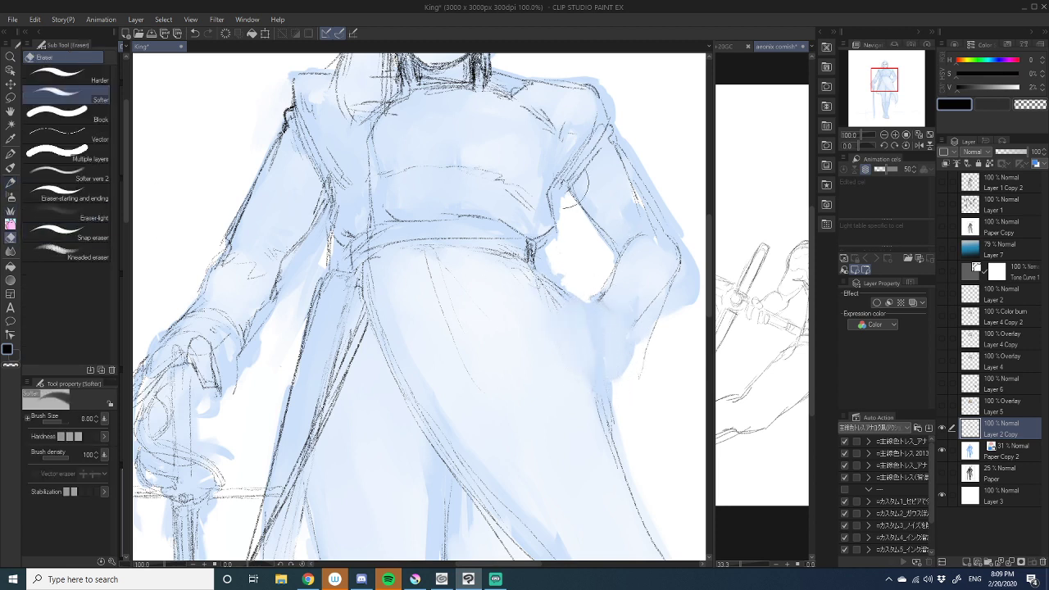
- Try another pencil sketch of the hip hand at 66.7% zoom, and erase it with the Softer eraser
left_click(11, 181)
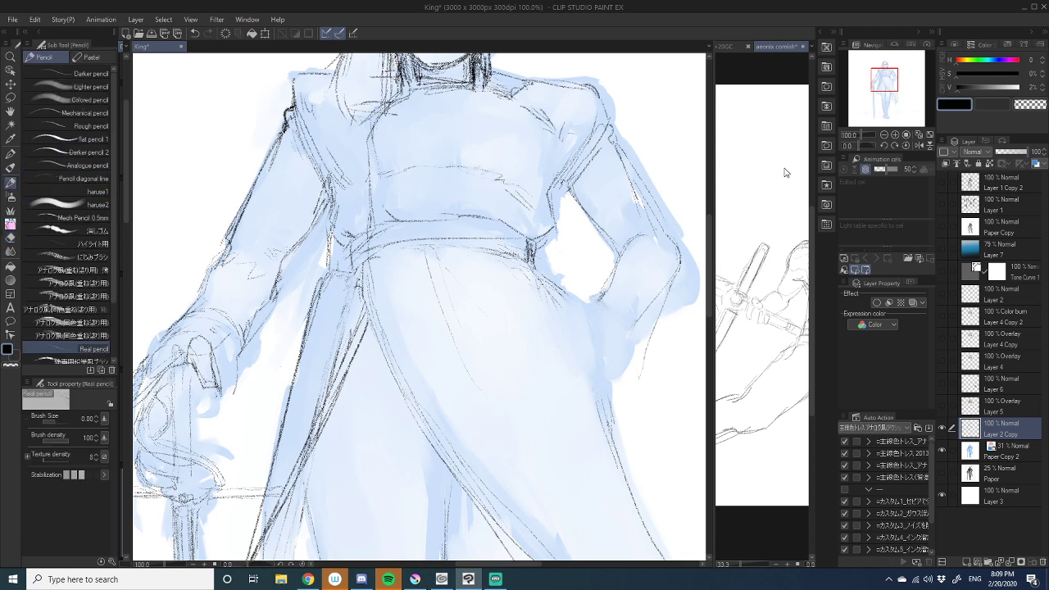
key("ctrl+minus")
left_click_drag(556, 356, 569, 397)
mouse_move(549, 335)
left_mouse_down()
mouse_move(572, 357)
mouse_move(594, 339)
left_mouse_up()
left_click_drag(571, 350, 586, 423)
left_click_drag(584, 330, 577, 401)
left_click_drag(566, 348, 574, 405)
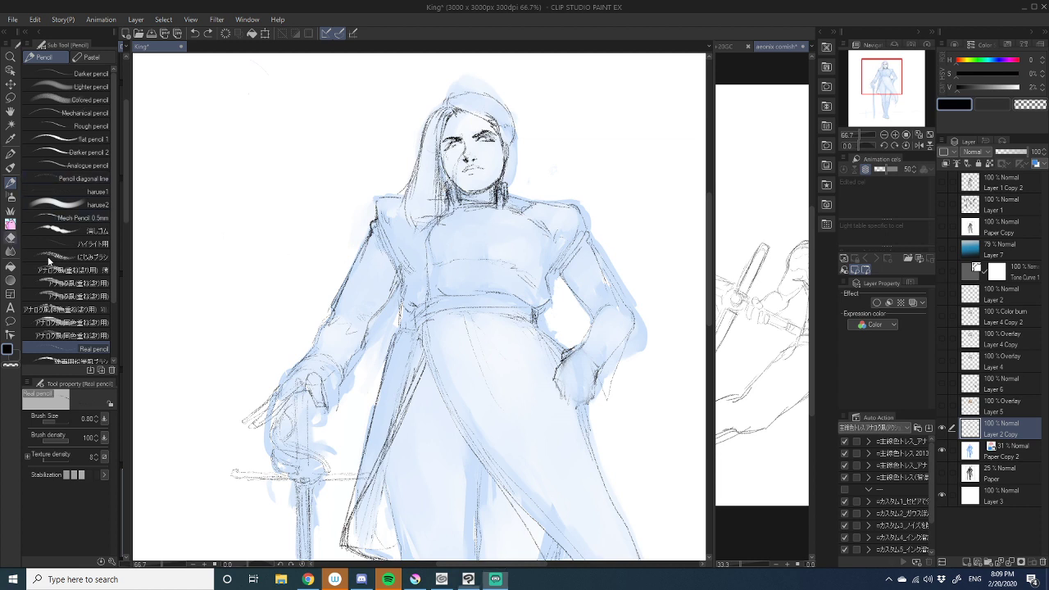
left_click(10, 237)
mouse_move(556, 357)
left_mouse_down()
mouse_move(568, 374)
mouse_move(598, 378)
left_mouse_up()
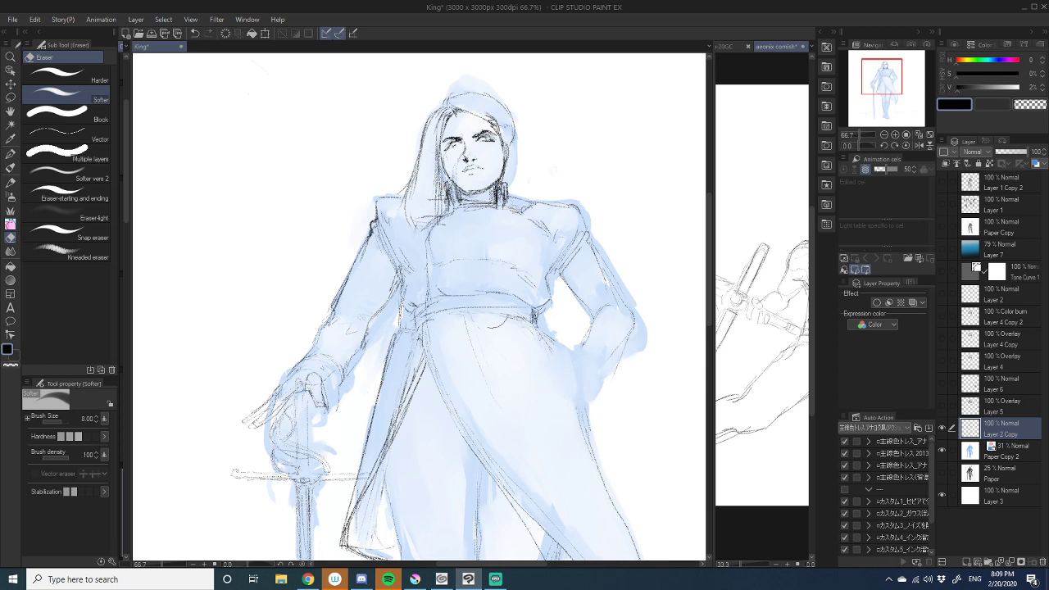
- Pencil a smaller hand on the hip with the Real pencil, starting at the thumb, and undo the stray line beyond the fingers
key("p")
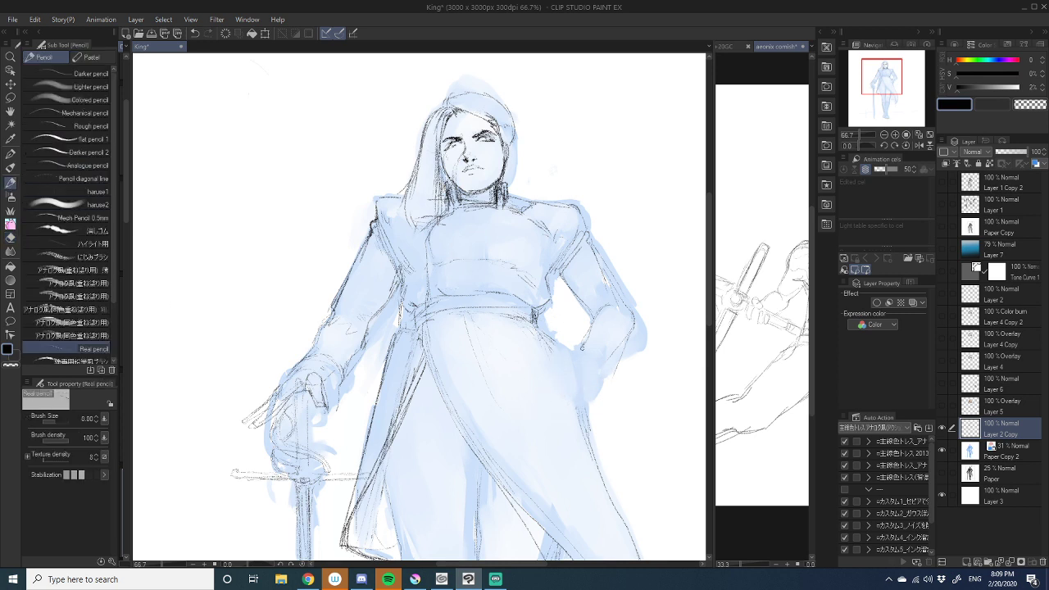
left_click_drag(583, 342, 577, 348)
mouse_move(536, 309)
left_mouse_down()
mouse_move(541, 331)
mouse_move(538, 307)
left_mouse_up()
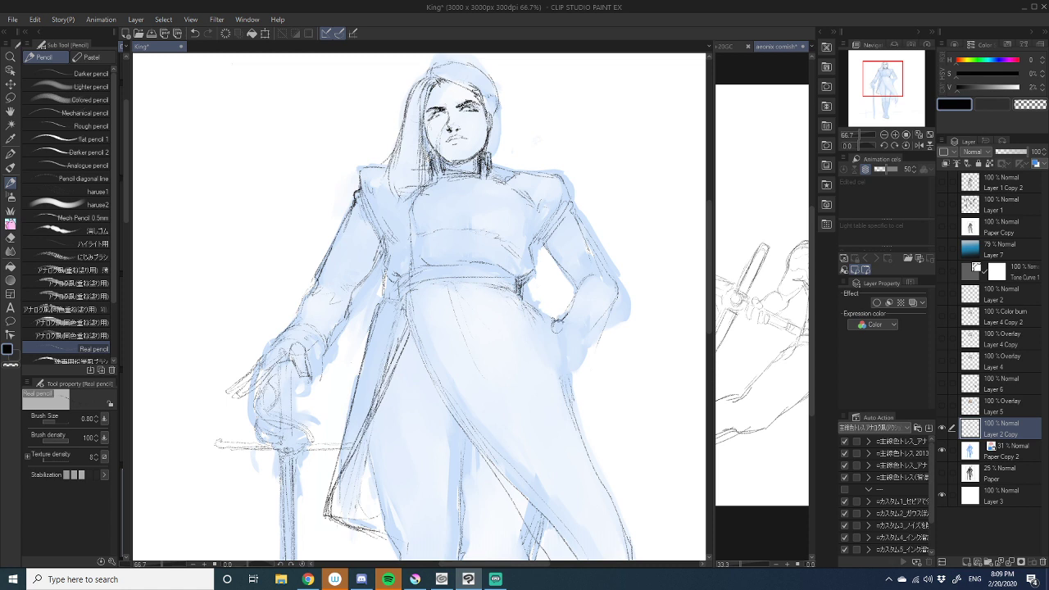
mouse_move(554, 325)
left_mouse_down()
mouse_move(553, 344)
mouse_move(562, 328)
left_mouse_up()
left_click_drag(559, 329, 565, 363)
mouse_move(587, 338)
left_mouse_down()
mouse_move(581, 364)
mouse_move(575, 371)
mouse_move(566, 358)
mouse_move(565, 372)
left_mouse_up()
left_click_drag(560, 335, 570, 338)
mouse_move(574, 369)
left_mouse_down()
mouse_move(569, 392)
mouse_move(599, 351)
left_mouse_up()
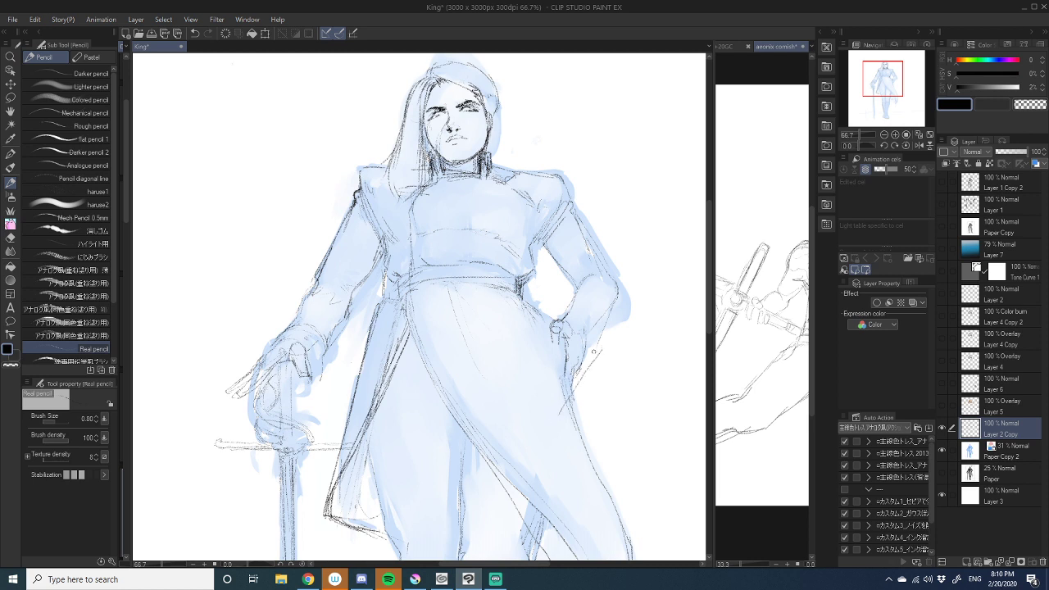
key("ctrl+z")
- Pencil a long contour line down the coat below the hip hand and refine the belt and coat edge on the sword side
mouse_move(599, 389)
left_mouse_down()
mouse_move(607, 273)
mouse_move(581, 257)
mouse_move(599, 307)
mouse_move(581, 306)
left_mouse_up()
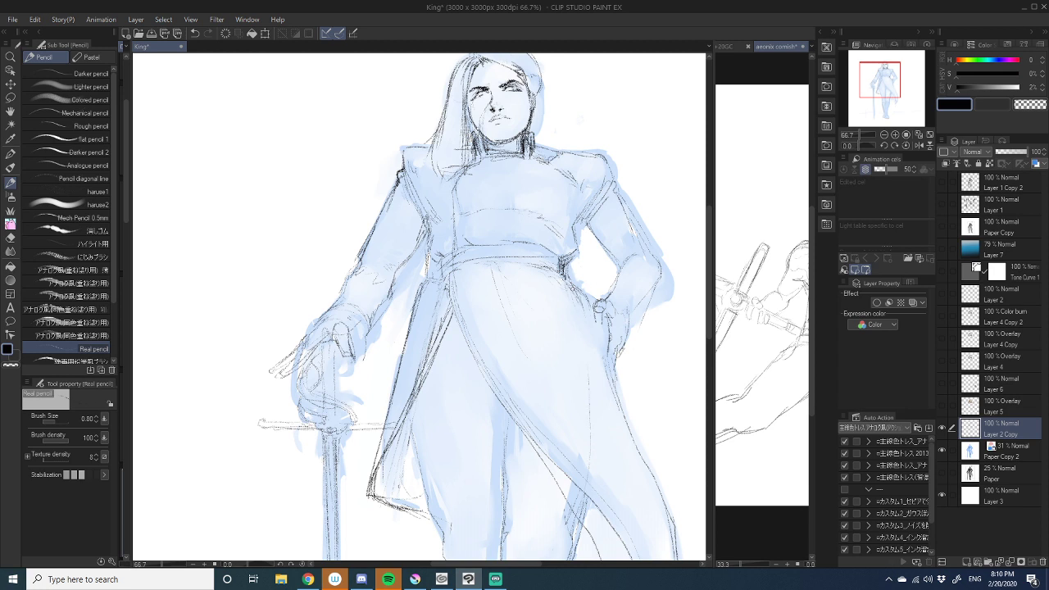
mouse_move(580, 287)
left_mouse_down()
mouse_move(572, 305)
mouse_move(567, 291)
mouse_move(588, 307)
left_mouse_up()
left_click_drag(421, 293, 410, 310)
left_click_drag(405, 332, 387, 389)
key("c")
left_click_drag(413, 306, 421, 283)
key("c")
left_click_drag(428, 284, 439, 277)
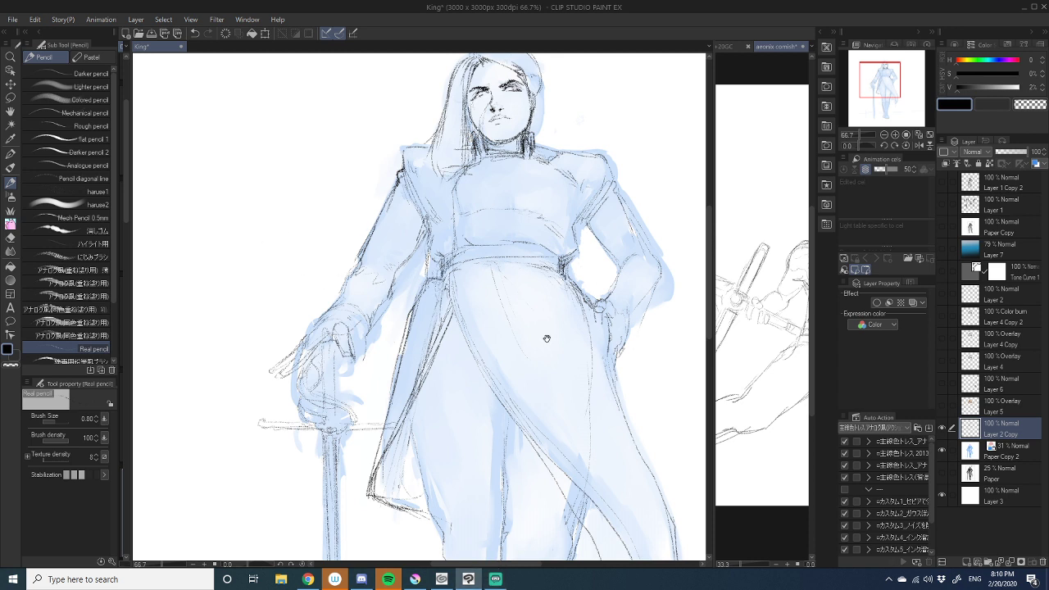
- Refine the hip hand's fingers and pencil a long narrow strap hanging beside it, undoing the stray stroke at the wrist
left_click_drag(546, 338, 451, 292)
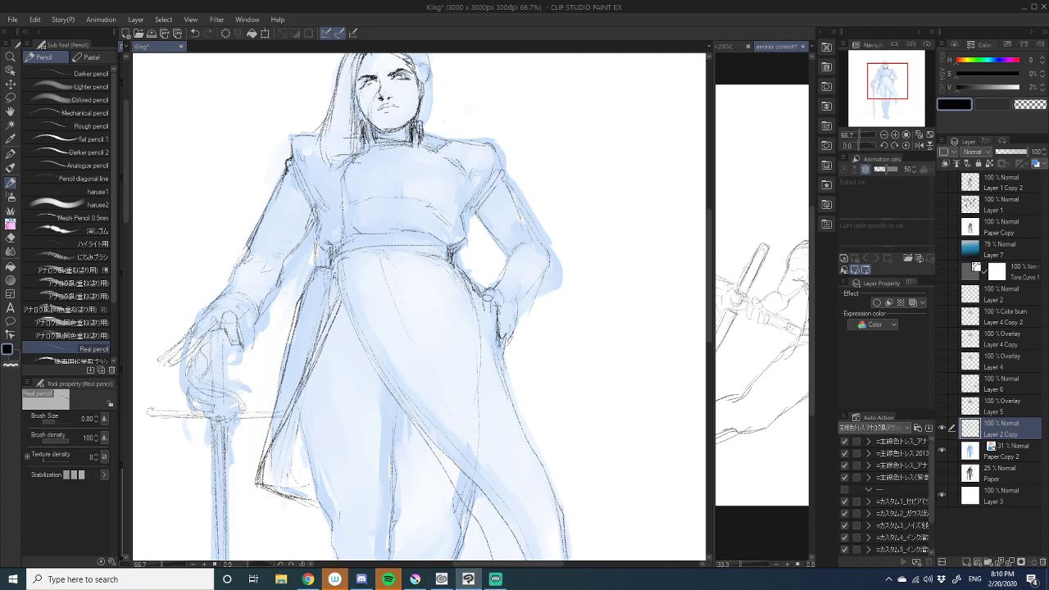
mouse_move(500, 344)
left_mouse_down()
mouse_move(518, 333)
mouse_move(512, 343)
left_mouse_up()
left_click_drag(470, 286, 490, 344)
mouse_move(492, 301)
left_mouse_down()
mouse_move(483, 365)
mouse_move(498, 350)
mouse_move(491, 323)
mouse_move(514, 380)
mouse_move(508, 362)
left_mouse_up()
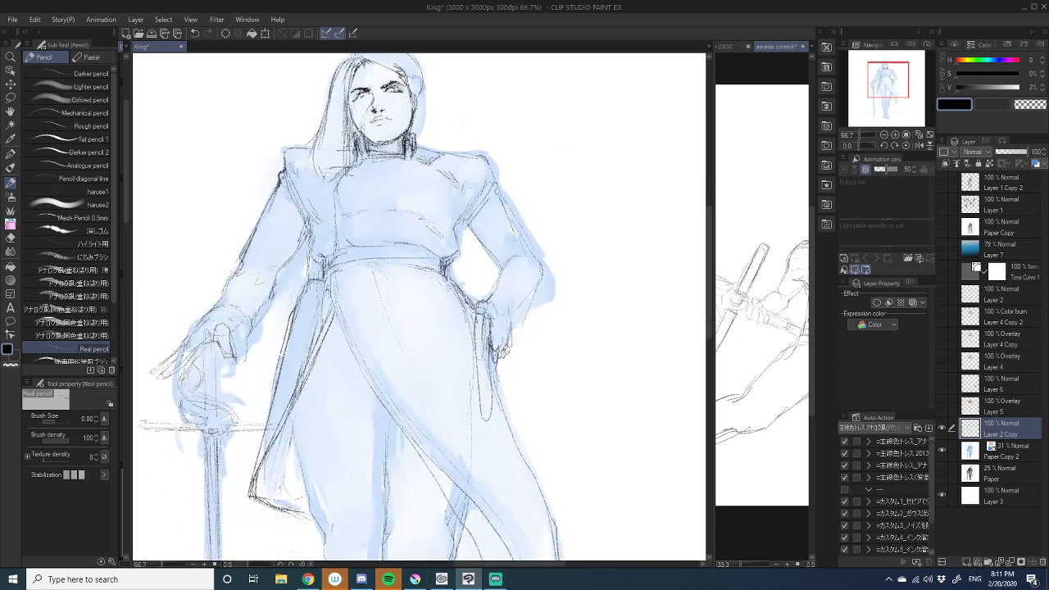
key("alt+Tab")
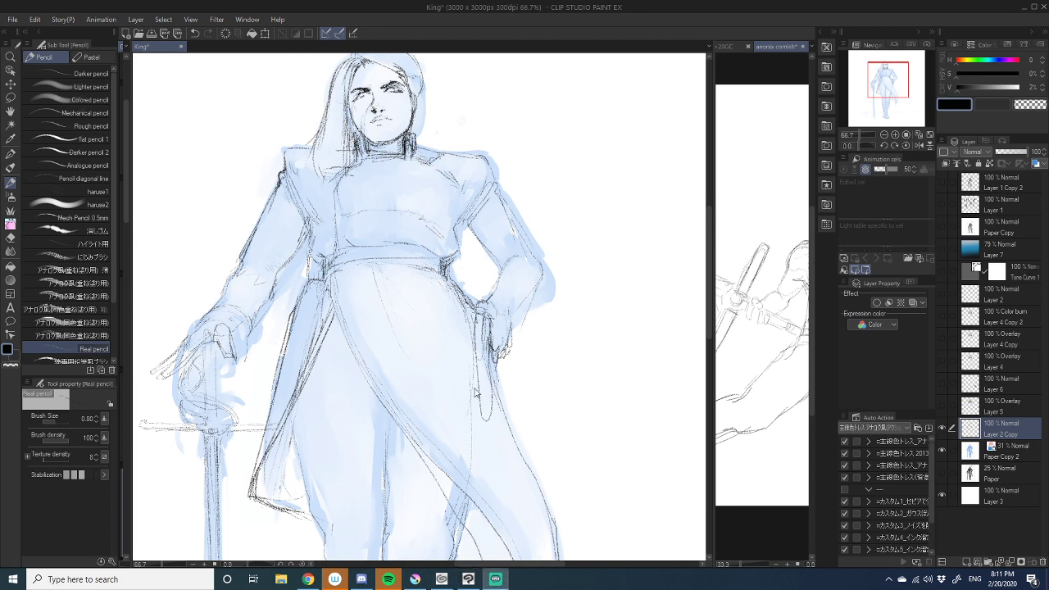
left_click_drag(521, 321, 536, 314)
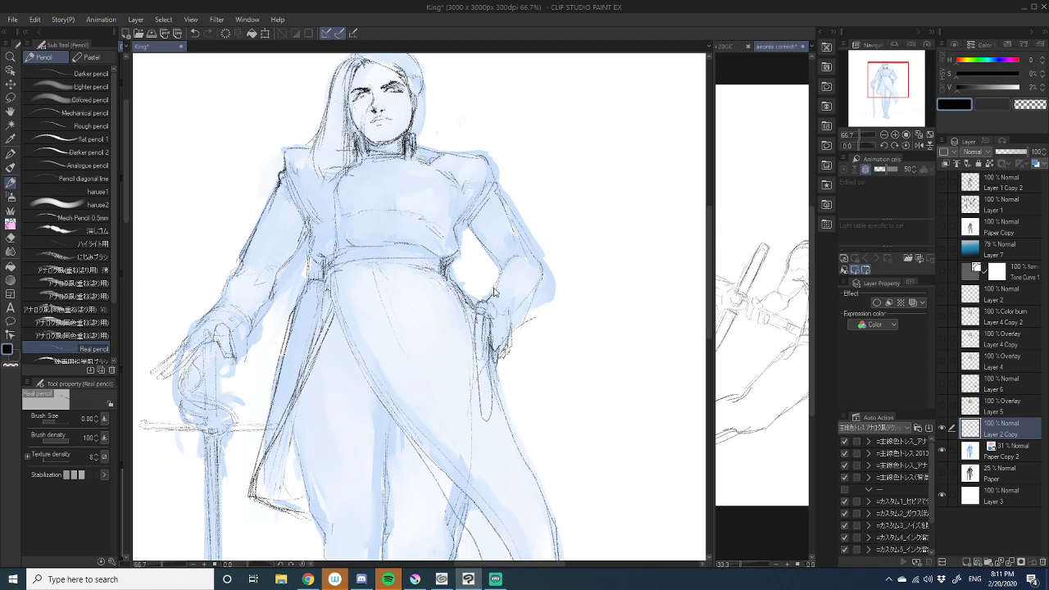
key("ctrl+z")
- Hide the blue Paper Copy 2 rough layer and review the pencil figure down to the boots at 50% zoom
mouse_move(493, 381)
left_mouse_down()
mouse_move(597, 232)
mouse_move(615, 91)
left_mouse_up()
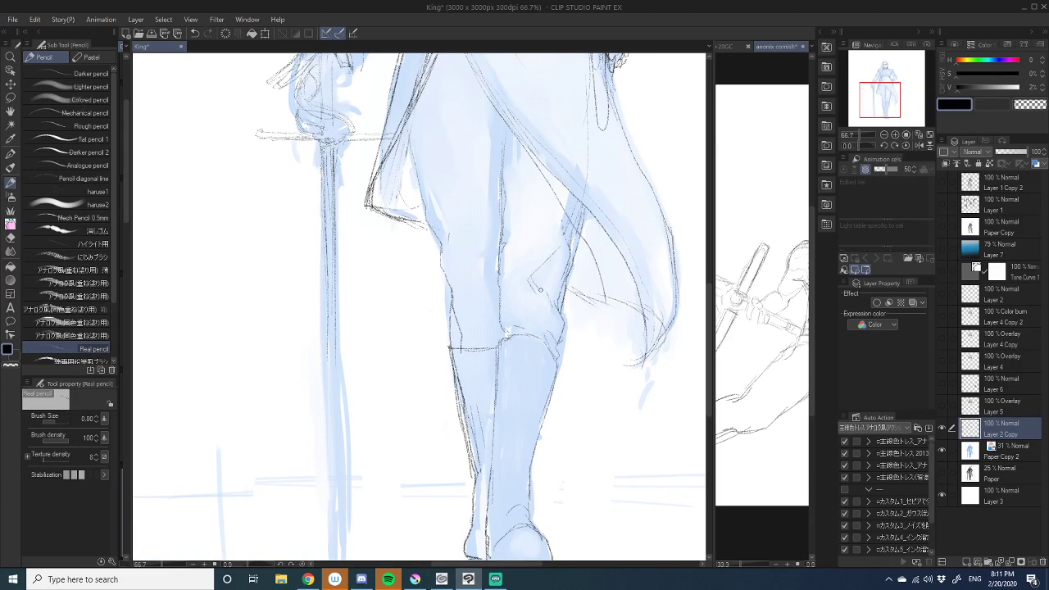
left_click(883, 134)
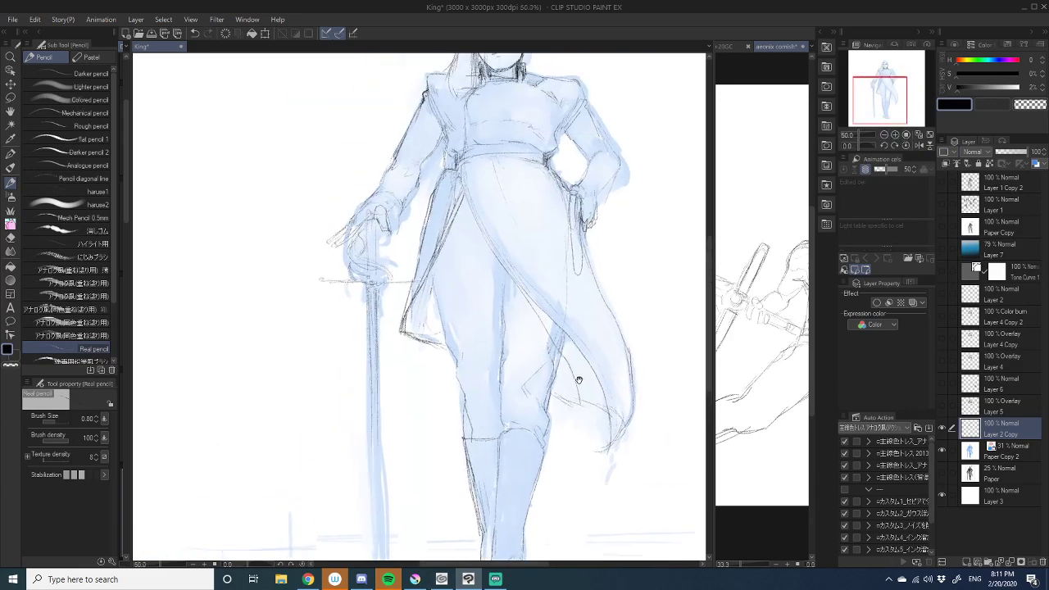
left_click_drag(554, 271, 596, 344)
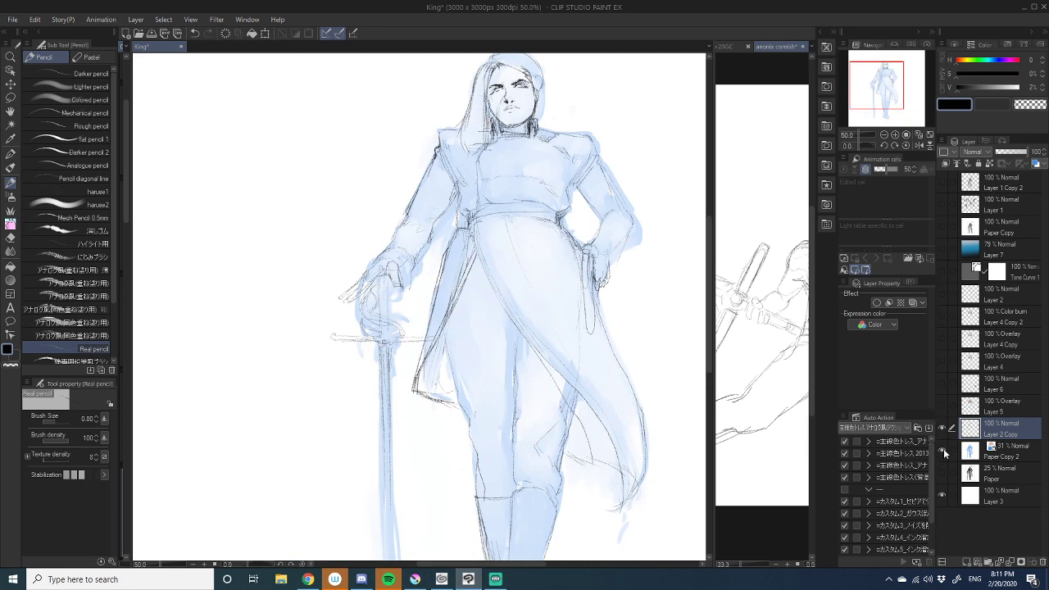
left_click(942, 452)
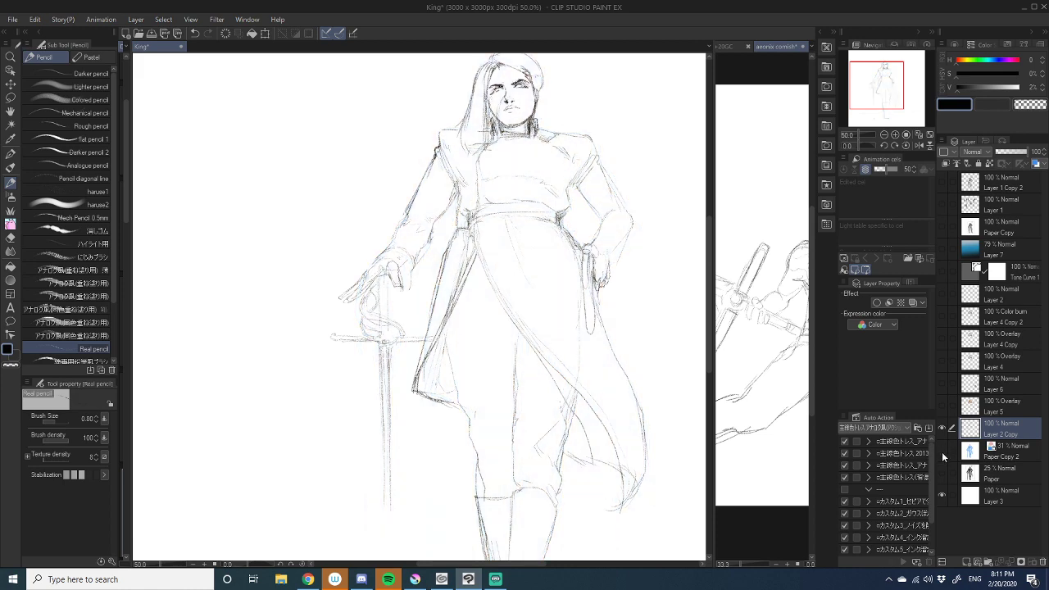
mouse_move(626, 407)
left_mouse_down()
mouse_move(632, 260)
mouse_move(611, 412)
mouse_move(604, 398)
left_mouse_up()
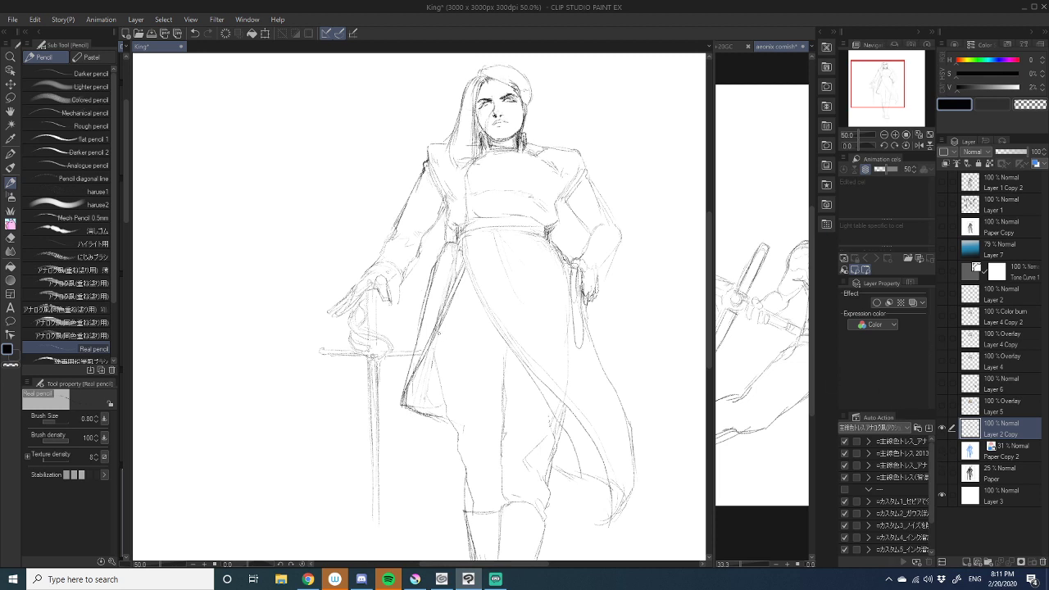
left_click_drag(480, 329, 505, 144)
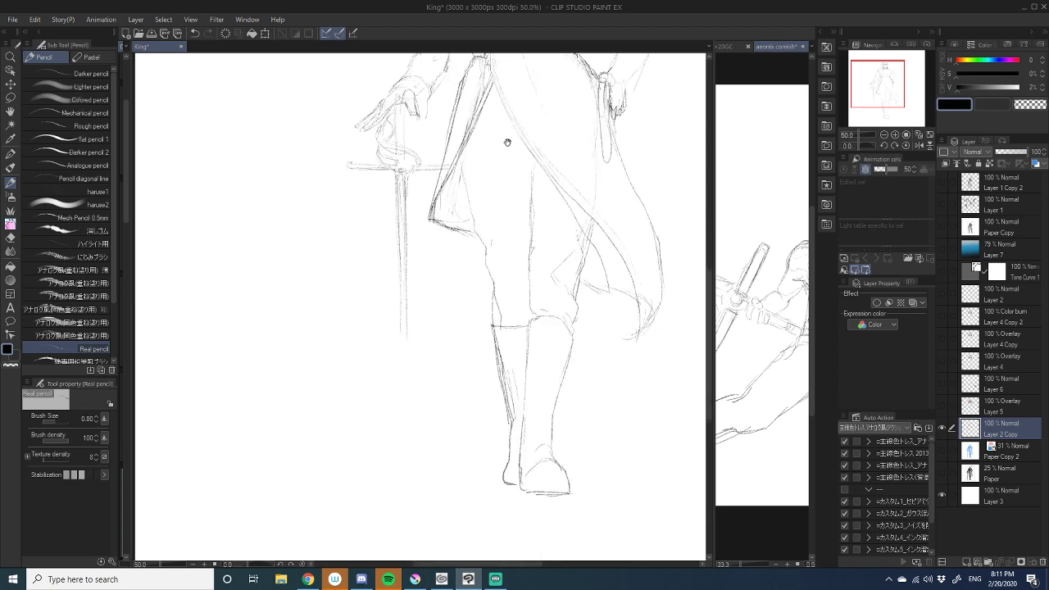
mouse_move(517, 343)
left_mouse_down()
mouse_move(501, 285)
mouse_move(494, 345)
mouse_move(505, 404)
left_mouse_up()
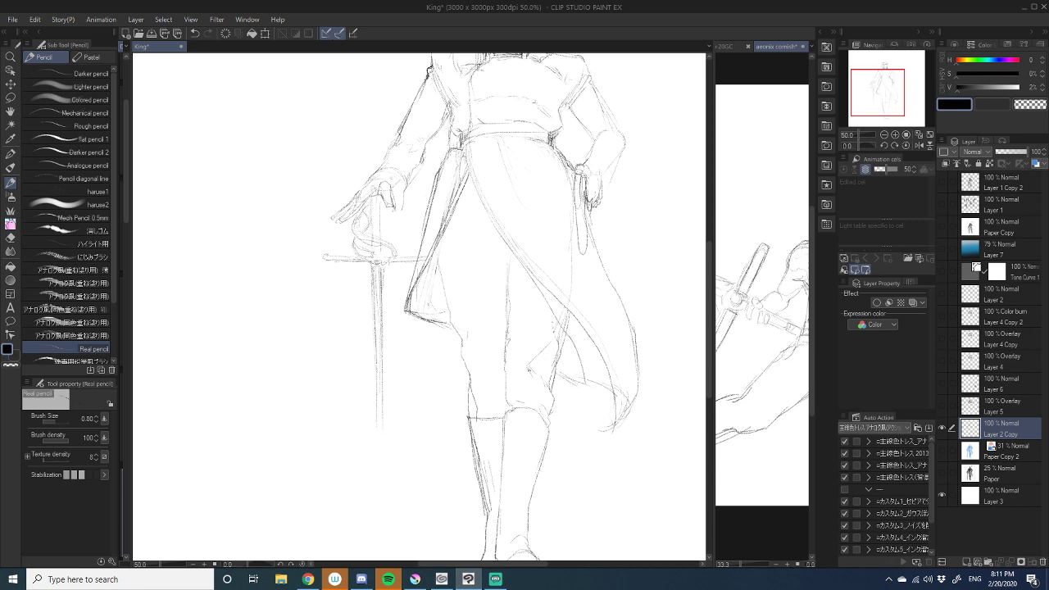
- Retouch the hand resting on the sword hilt and undo the stray stroke at the bent arm's elbow
mouse_move(561, 333)
left_mouse_down()
mouse_move(541, 378)
mouse_move(557, 458)
mouse_move(545, 436)
mouse_move(542, 449)
mouse_move(527, 436)
left_mouse_up()
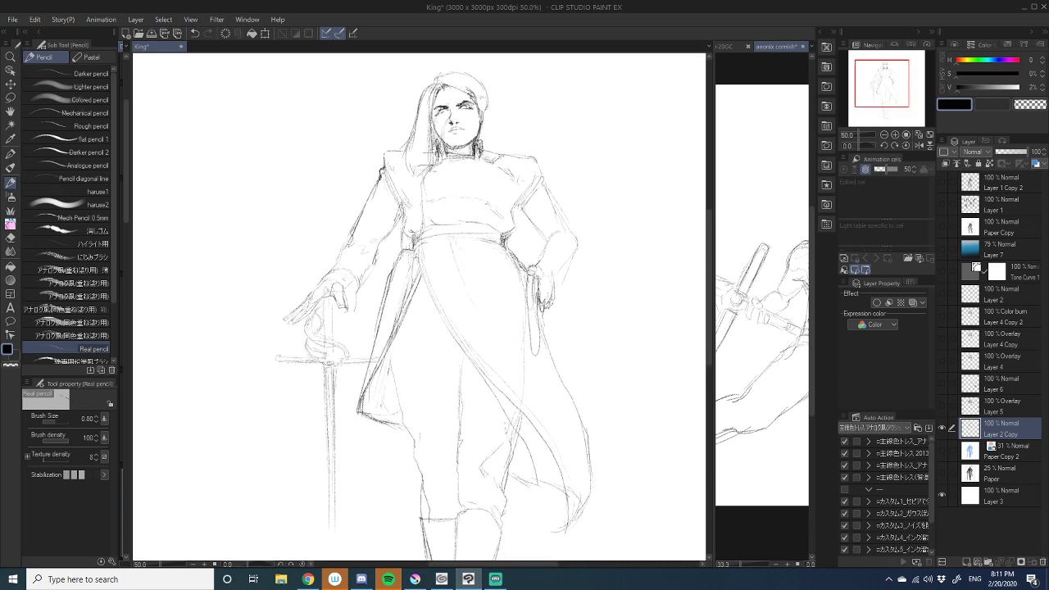
mouse_move(550, 242)
left_mouse_down()
mouse_move(508, 297)
mouse_move(578, 262)
left_mouse_up()
key("ctrl+z")
left_click_drag(384, 403, 459, 378)
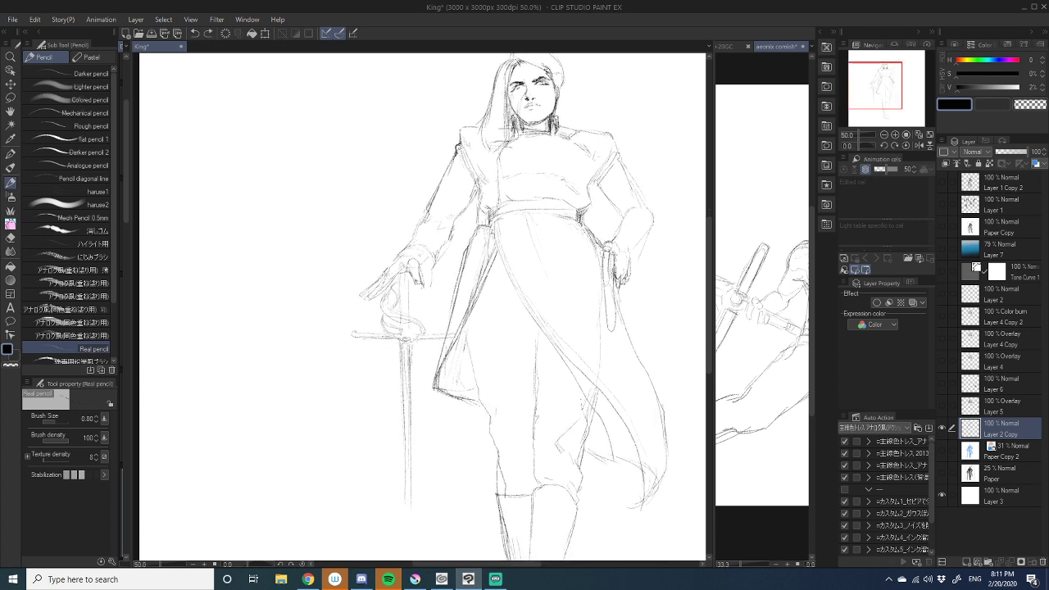
mouse_move(414, 279)
left_mouse_down()
mouse_move(425, 286)
mouse_move(404, 270)
mouse_move(389, 281)
mouse_move(394, 269)
left_mouse_up()
left_click_drag(555, 163, 459, 237)
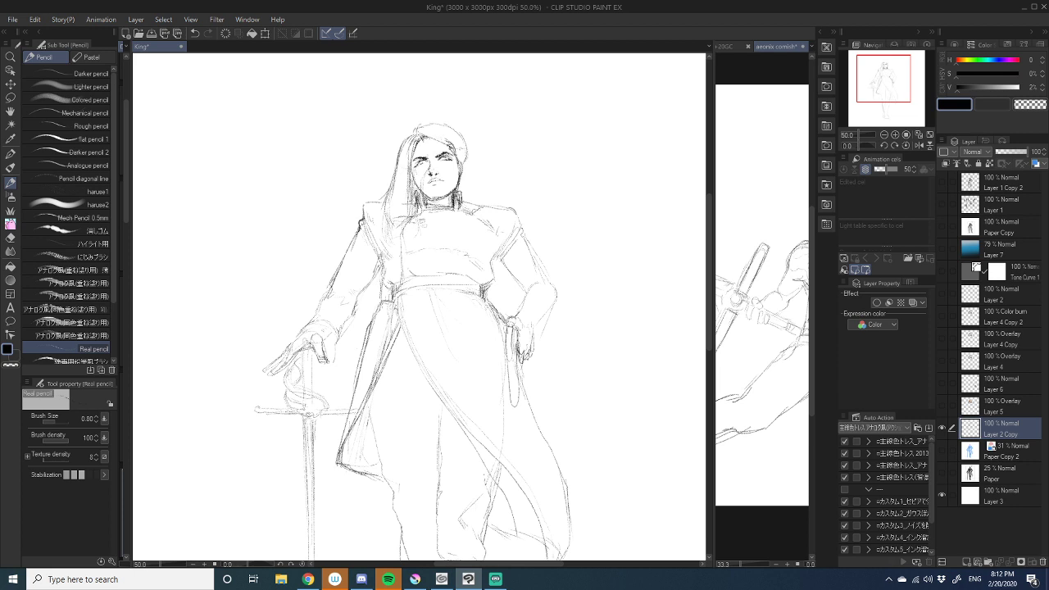
- Pencil more strands into the long hair over the shoulder and add small marks on the upper chest, erasing overshoots with transparent color
left_click_drag(411, 178, 405, 211)
key("c")
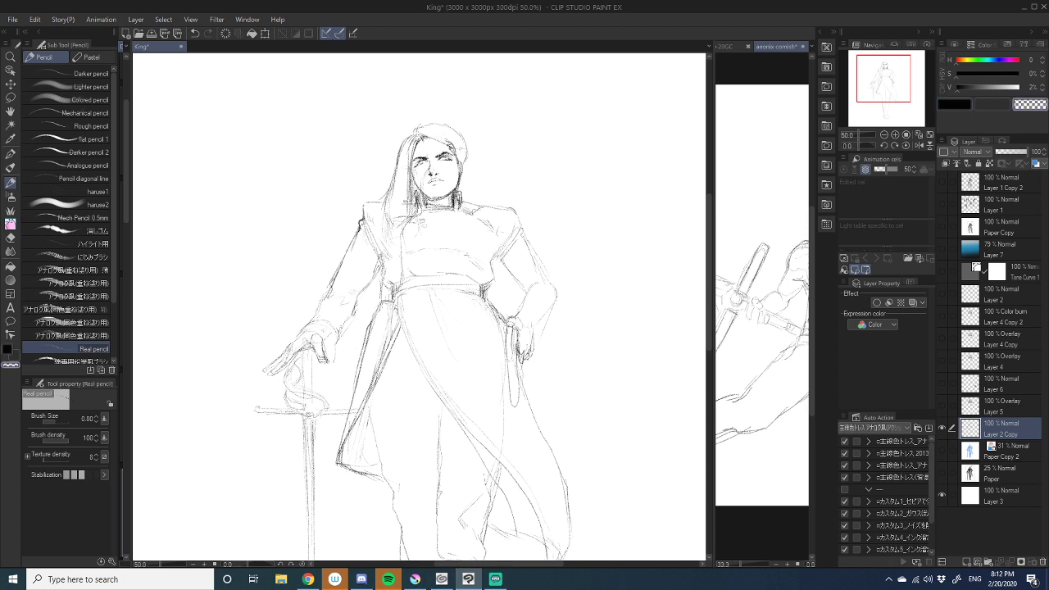
key("c")
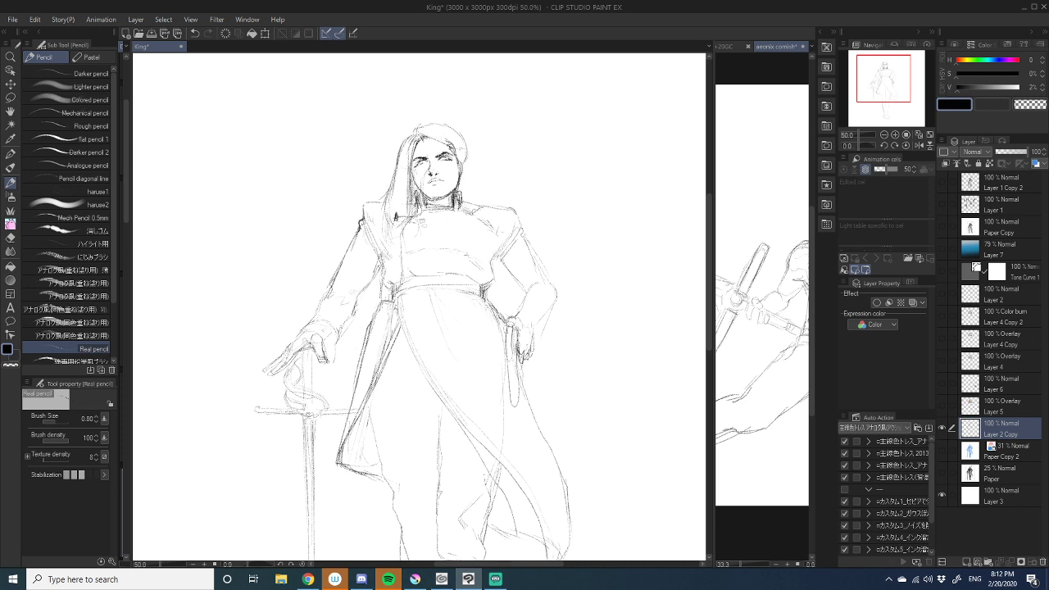
key("c")
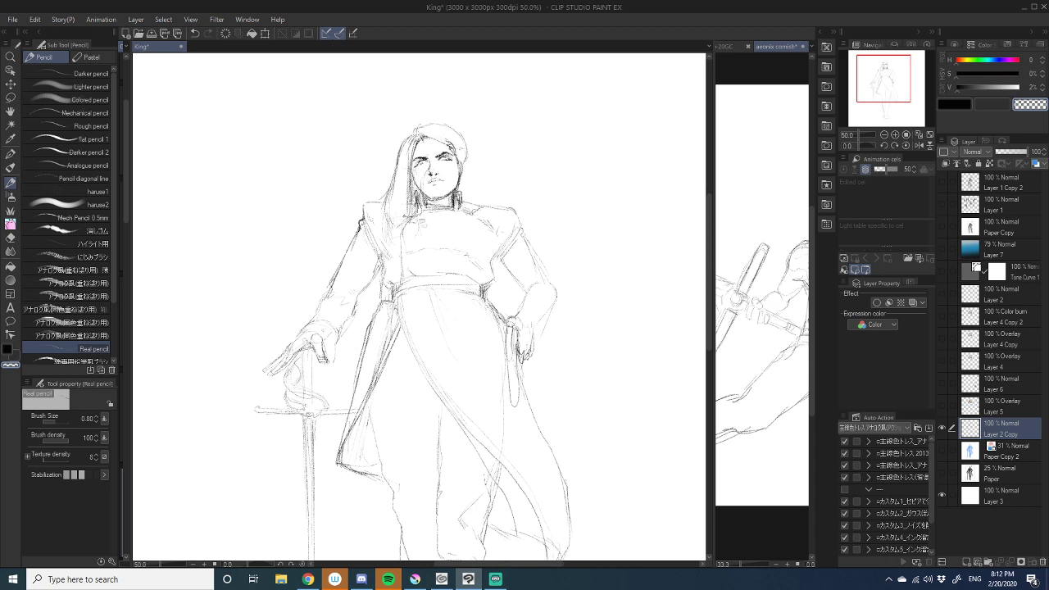
key("c")
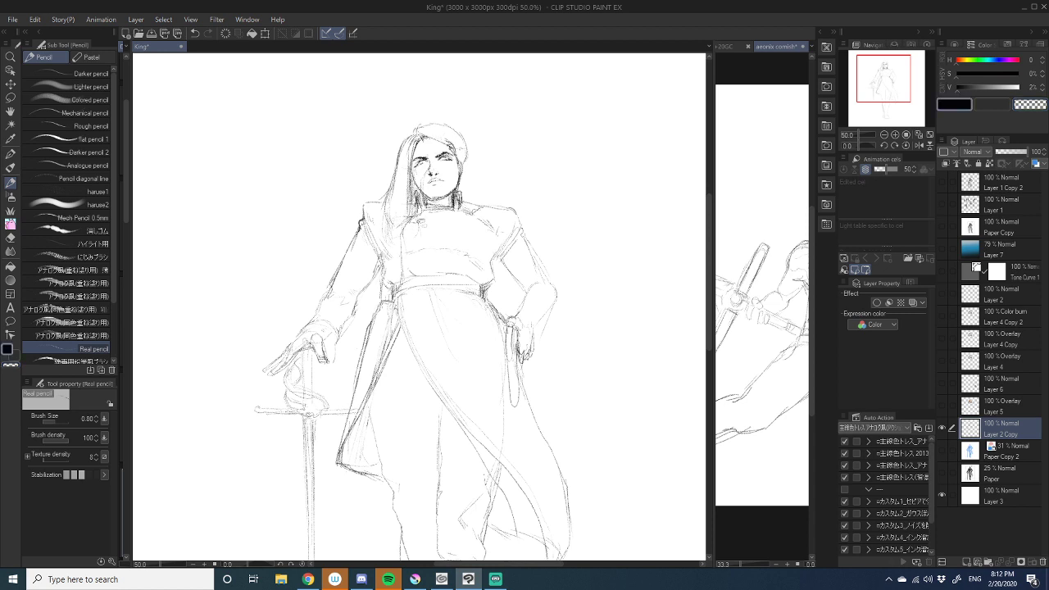
left_click_drag(417, 227, 425, 224)
left_click_drag(407, 140, 401, 152)
- Pencil short vertical lines across the front of the belt for the buckle
mouse_move(465, 271)
left_mouse_down()
mouse_move(457, 148)
mouse_move(462, 188)
mouse_move(492, 221)
left_mouse_up()
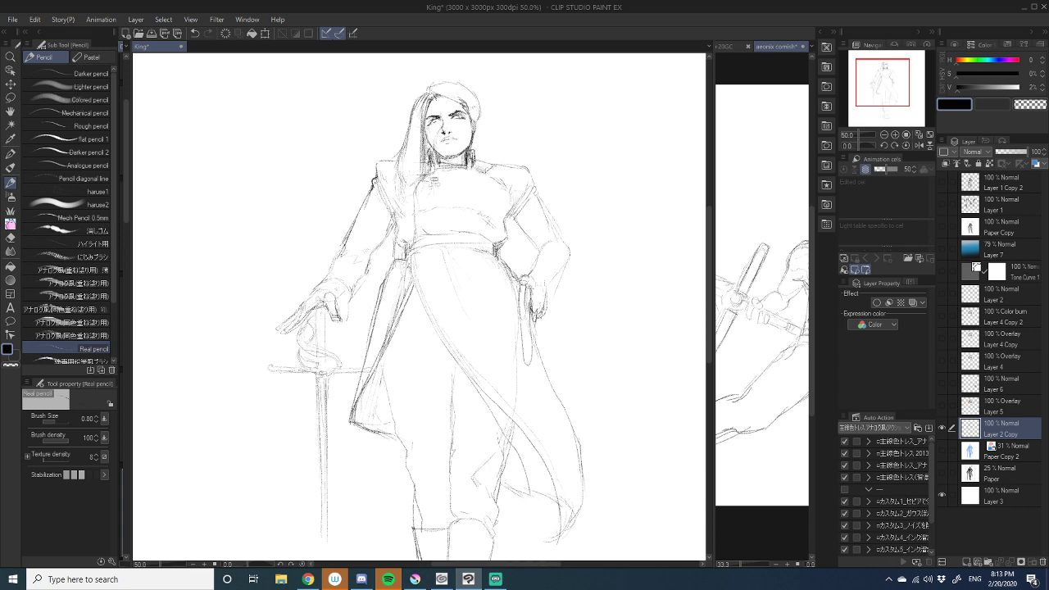
left_click_drag(469, 223, 493, 245)
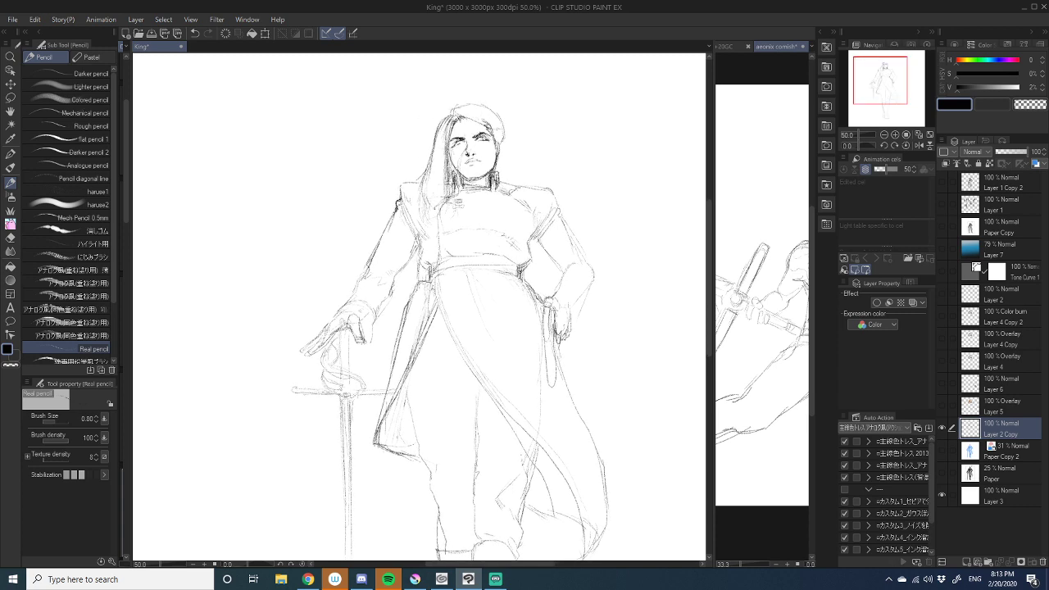
left_click_drag(459, 275, 457, 197)
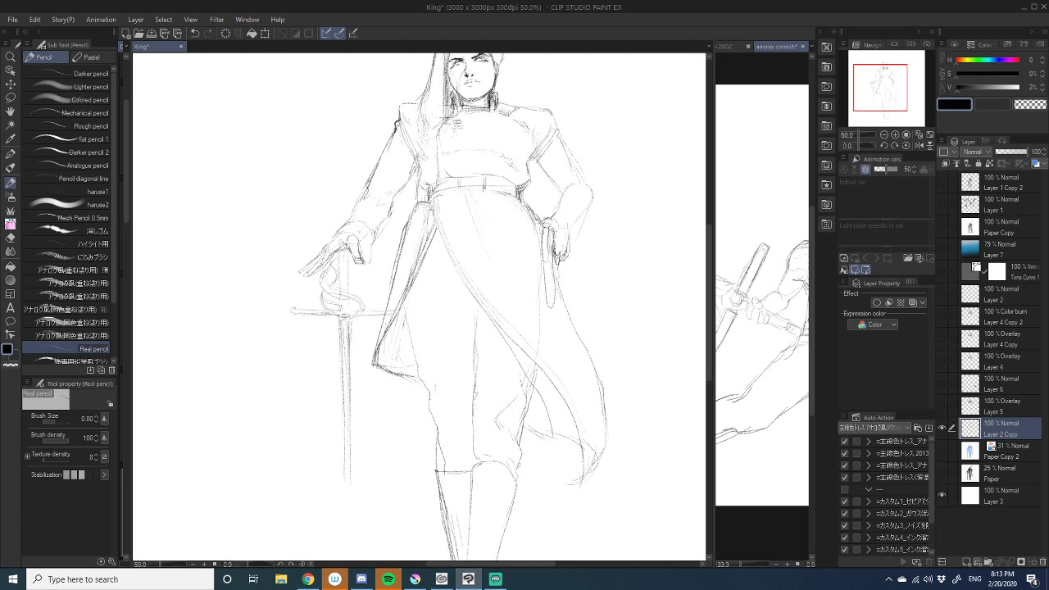
left_click_drag(494, 183, 477, 272)
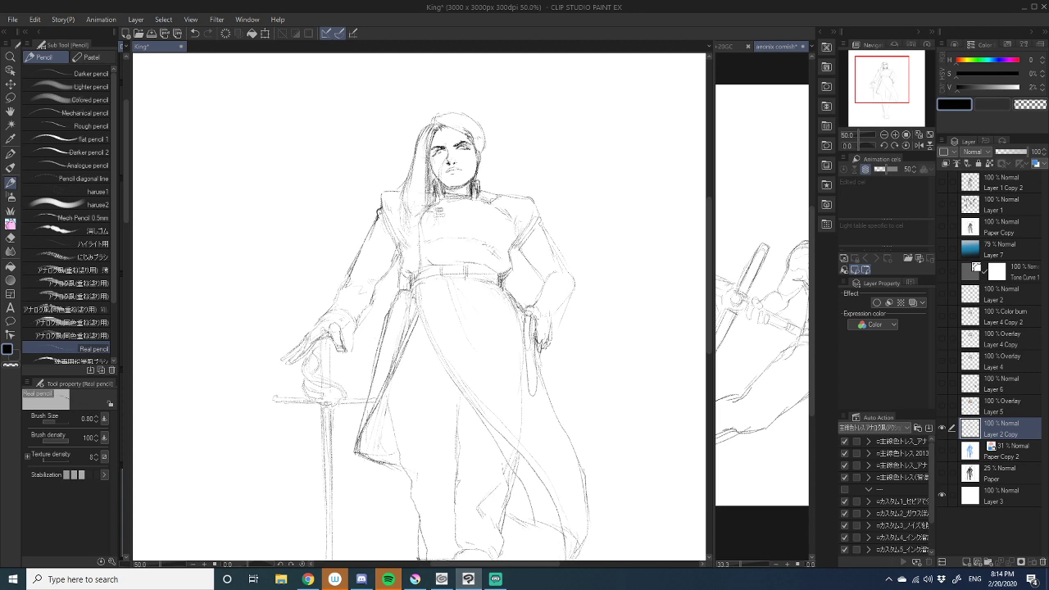
left_click_drag(471, 375, 466, 161)
left_click_drag(464, 281, 466, 276)
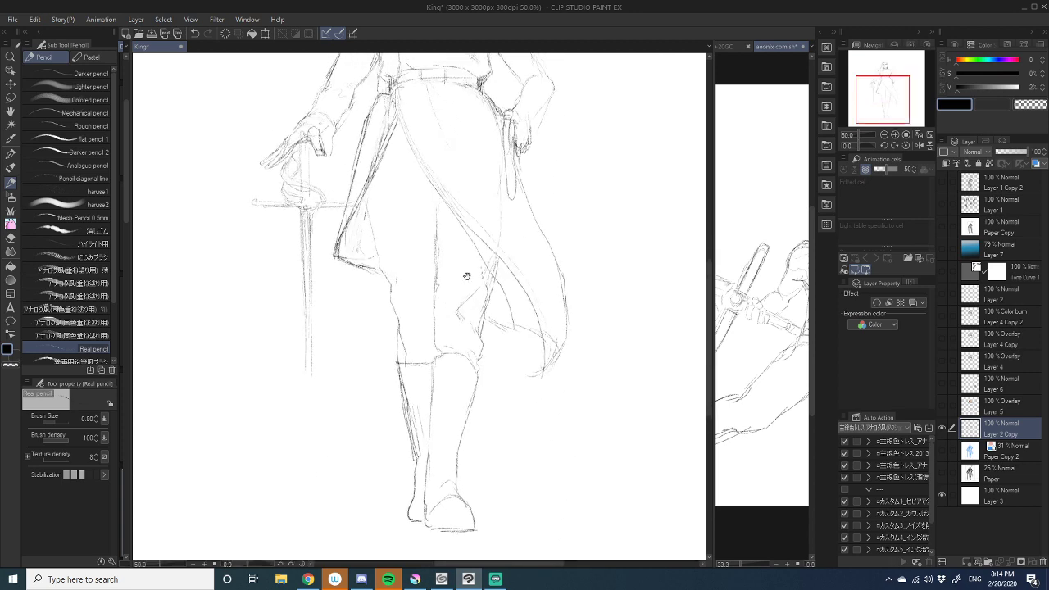
- View the whole figure at 33.3% zoom and refine the long hair beside the face with the Real pencil
left_click(883, 136)
left_click_drag(539, 206, 552, 308)
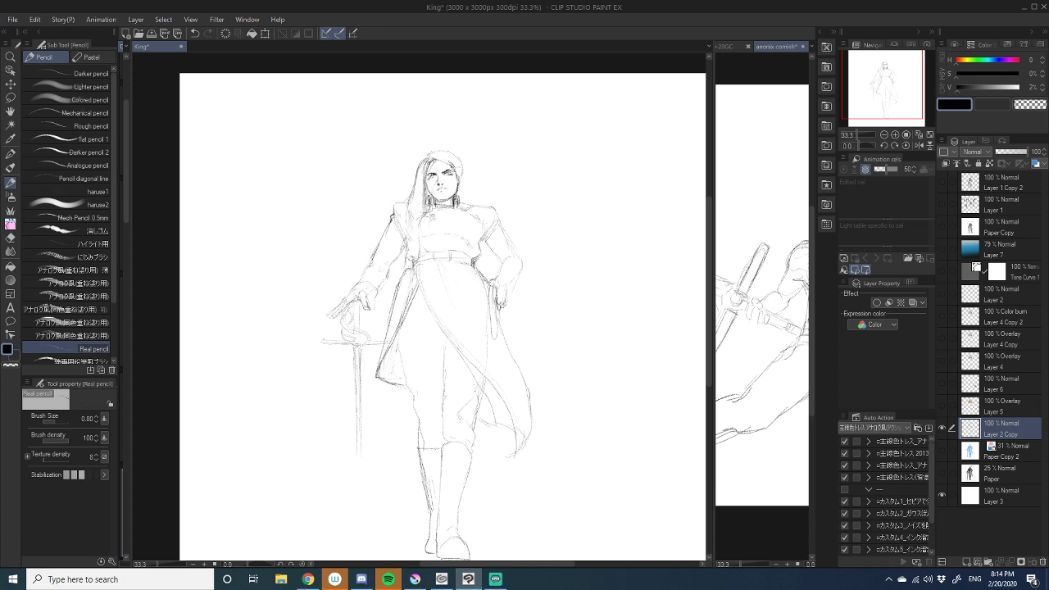
key("c")
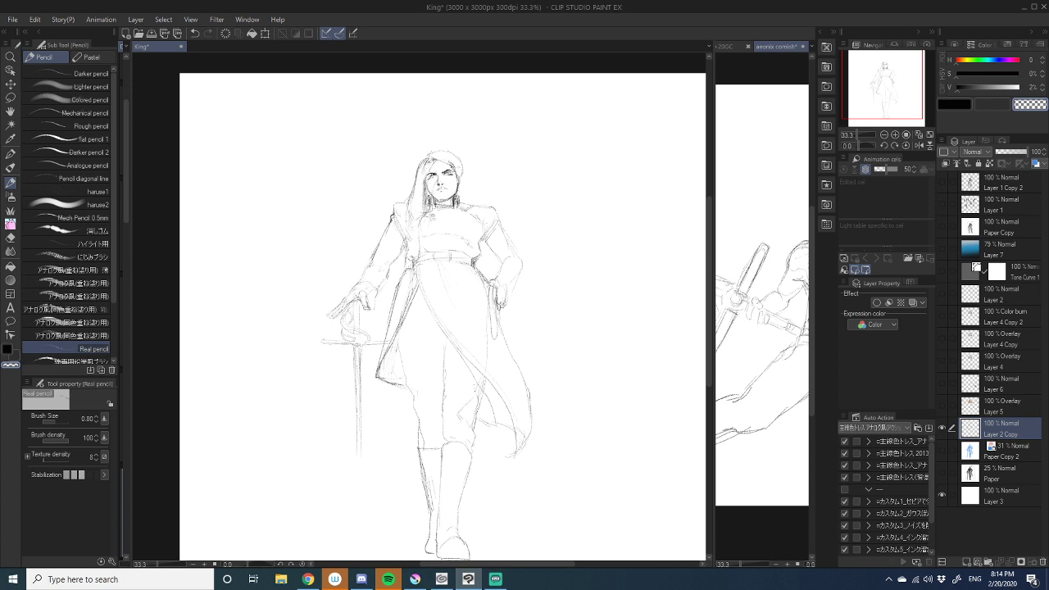
key("c")
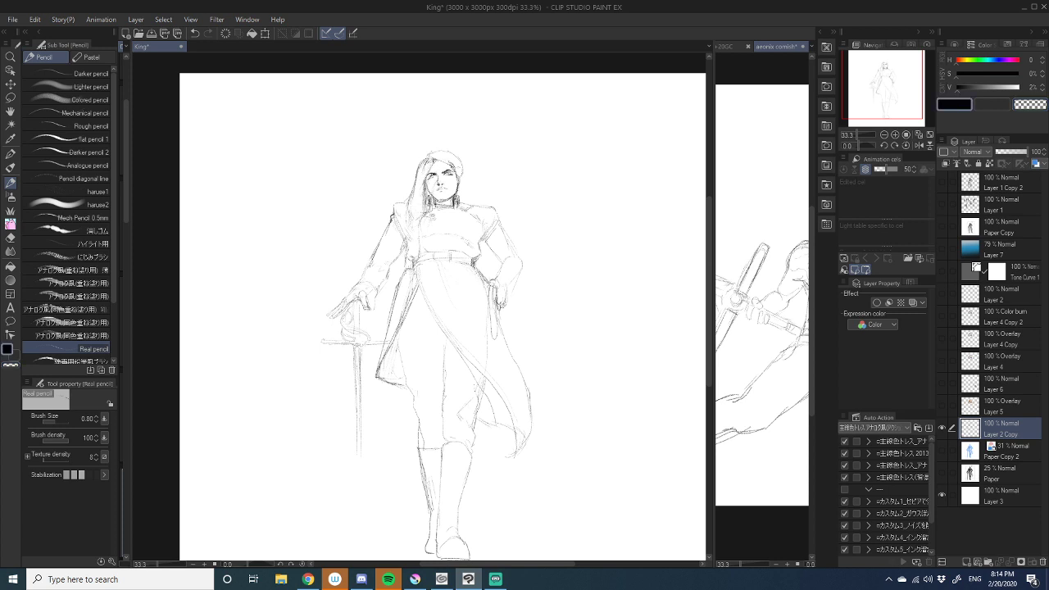
left_click_drag(434, 163, 425, 207)
key("ctrl+y")
left_click_drag(480, 268, 475, 231)
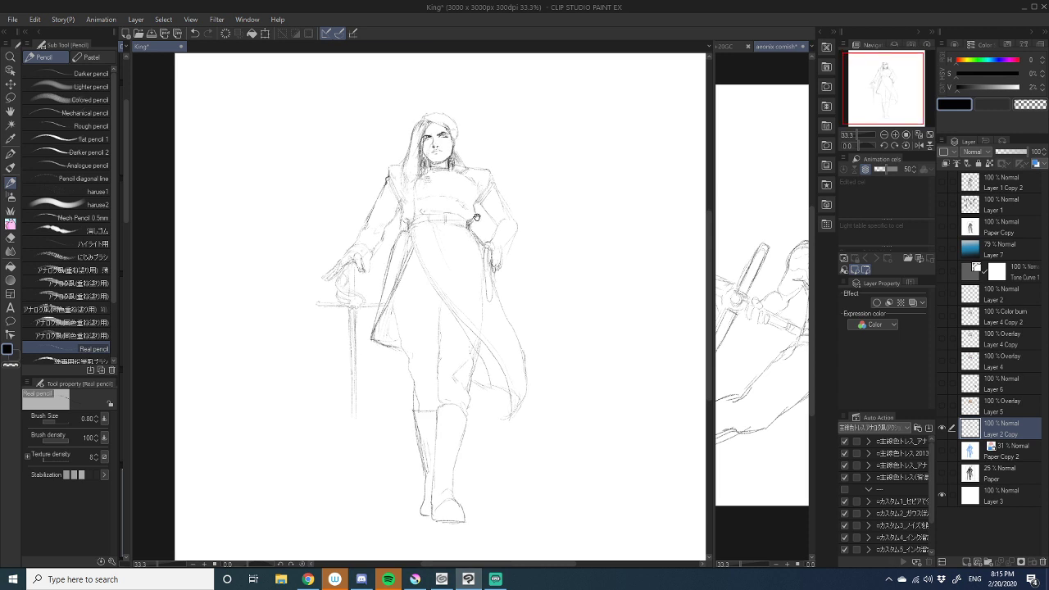
- Try an oval outline on the chest at the ends of the long hair and undo it
left_click_drag(476, 216, 462, 225)
left_click_drag(443, 277, 471, 220)
left_click_drag(553, 373, 580, 443)
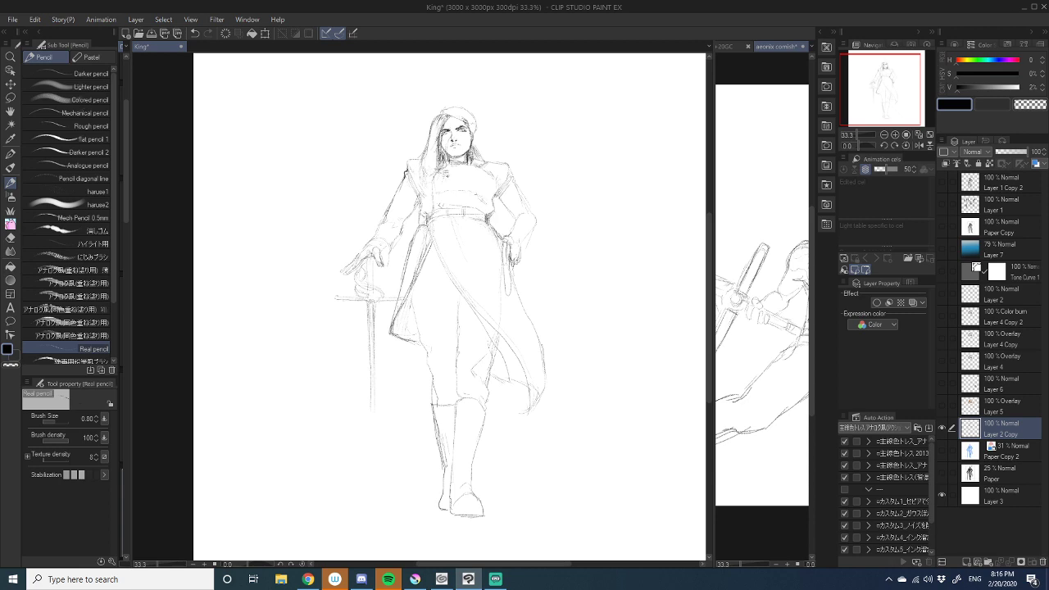
double_click(895, 134)
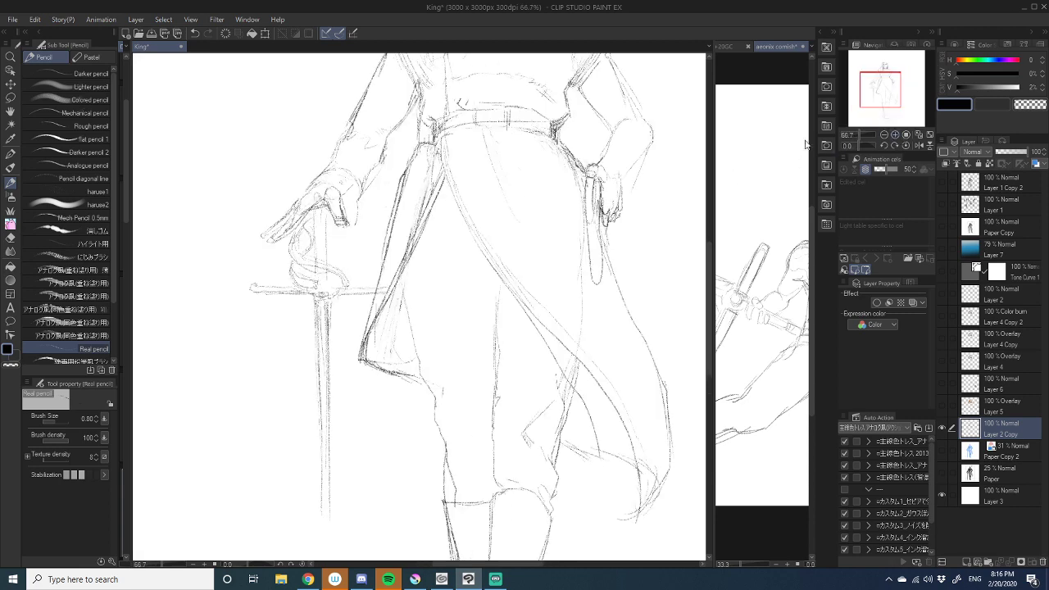
left_click_drag(443, 155, 420, 419)
left_click_drag(447, 285, 450, 305)
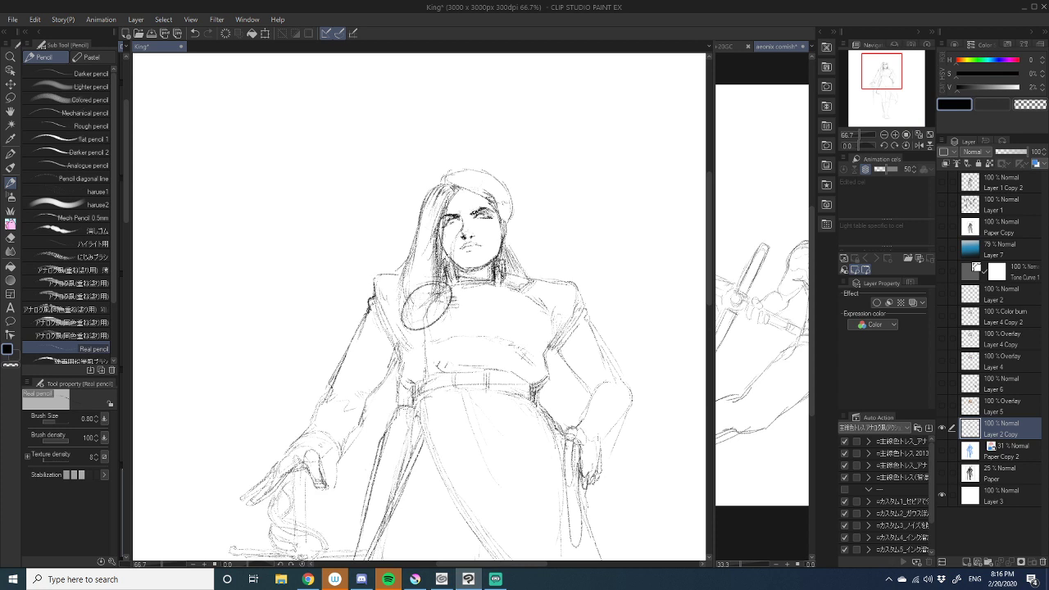
key("ctrl+z")
- Duplicate Layer 2 Copy, hide the original, and softly erase the hair ends over the shoulder and chest on the duplicate
left_click_drag(494, 322, 490, 277)
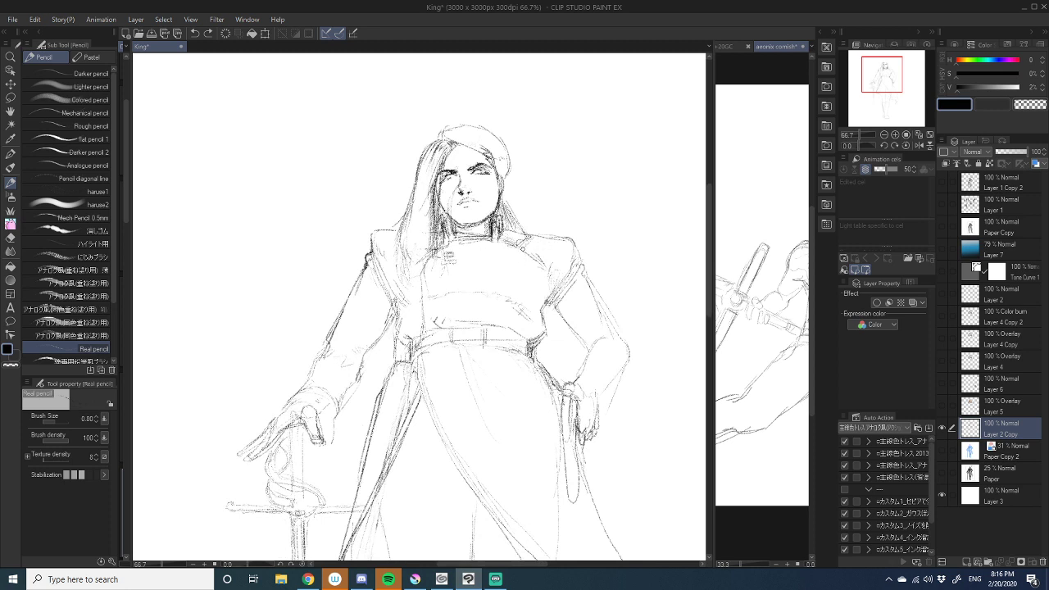
scroll(450, 267, "right", 2)
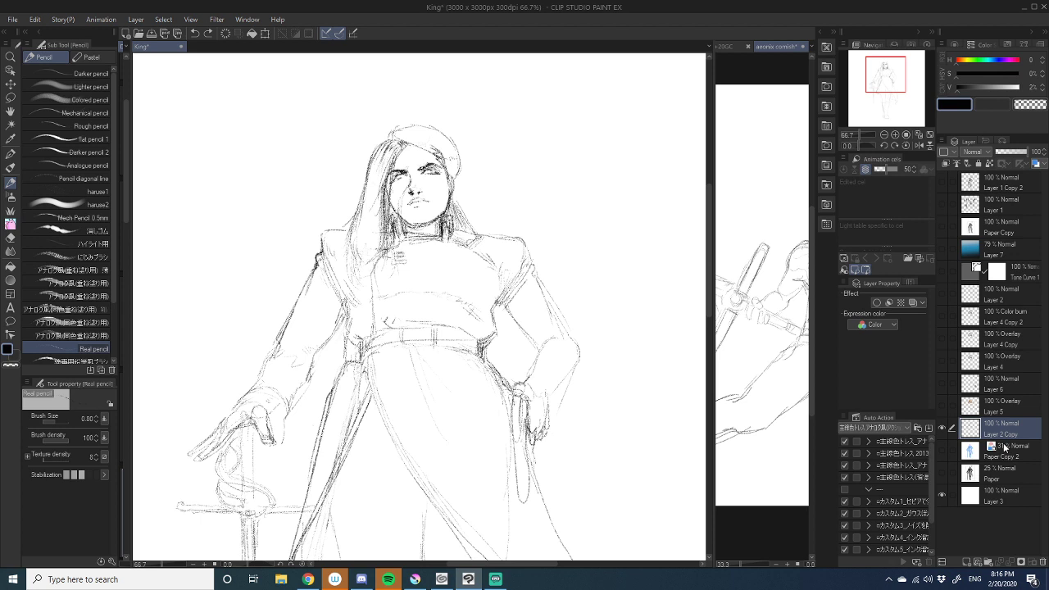
left_click_drag(1009, 432, 968, 563)
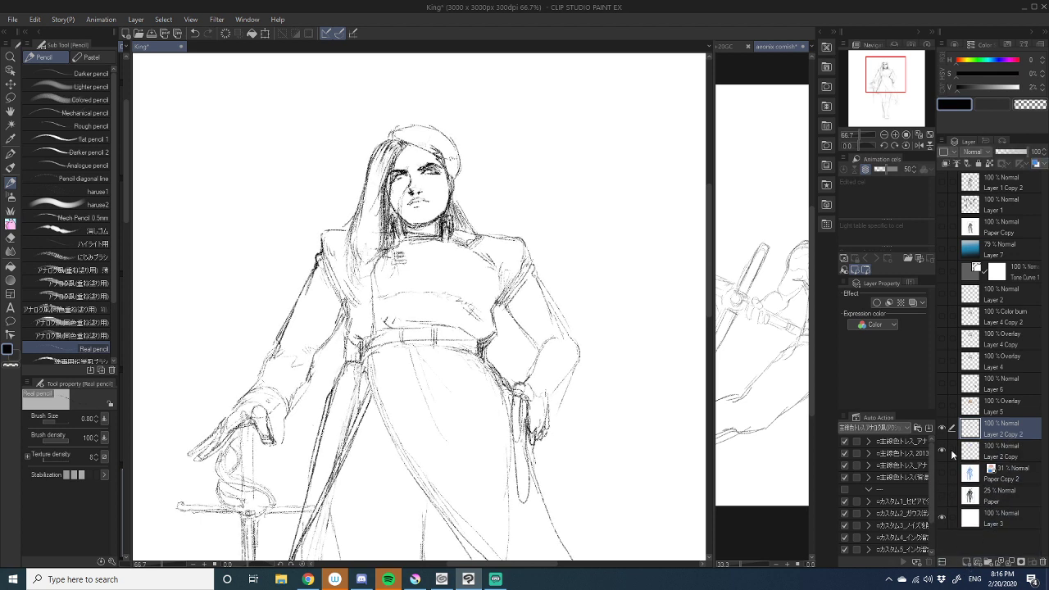
left_click(11, 237)
mouse_move(354, 254)
left_mouse_down()
mouse_move(378, 239)
mouse_move(340, 219)
mouse_move(380, 214)
mouse_move(368, 213)
mouse_move(349, 246)
mouse_move(365, 256)
mouse_move(375, 245)
mouse_move(351, 270)
left_mouse_up()
- Redraw the long hair over the shoulder with the Real pencil and add a small clasp with a line hanging down the chest
left_click(11, 181)
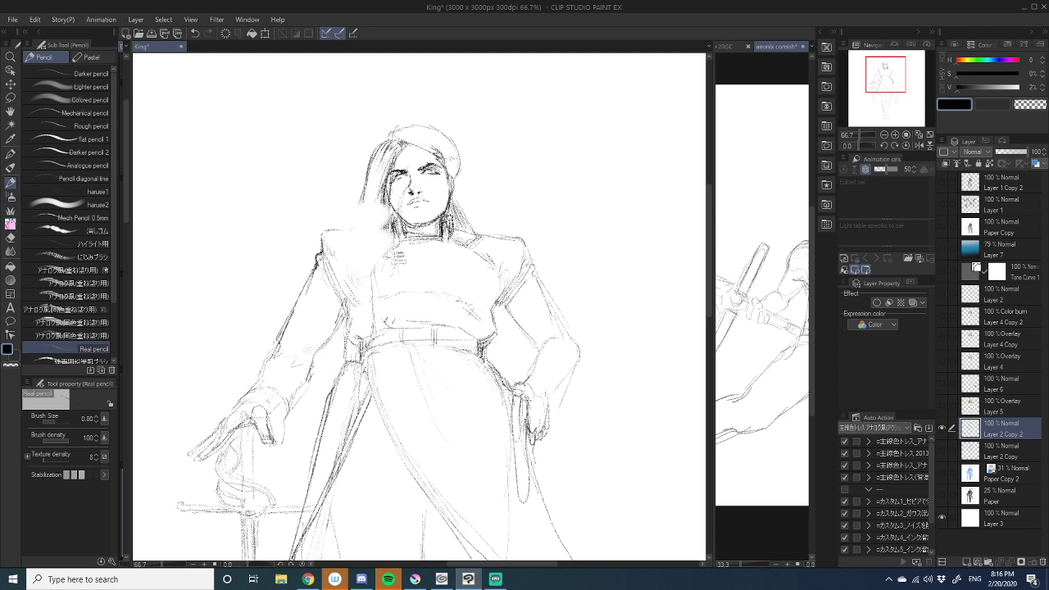
mouse_move(365, 191)
left_mouse_down()
mouse_move(357, 230)
mouse_move(388, 227)
left_mouse_up()
left_click_drag(363, 188, 337, 284)
mouse_move(369, 250)
left_mouse_down()
mouse_move(387, 248)
mouse_move(376, 263)
mouse_move(388, 250)
mouse_move(363, 264)
mouse_move(388, 246)
mouse_move(386, 256)
left_mouse_up()
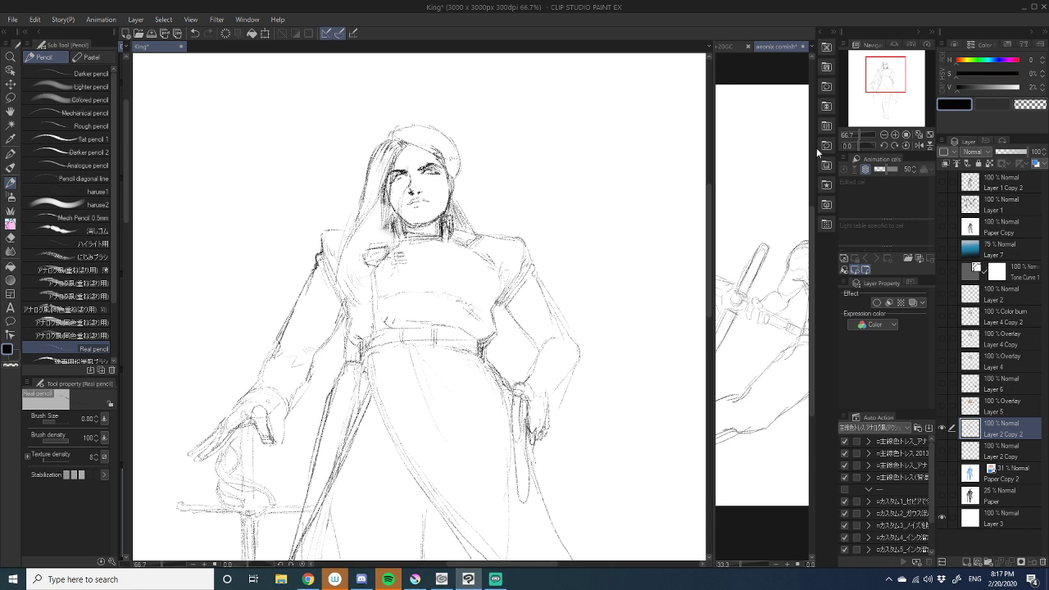
left_click(883, 135)
left_click(884, 134)
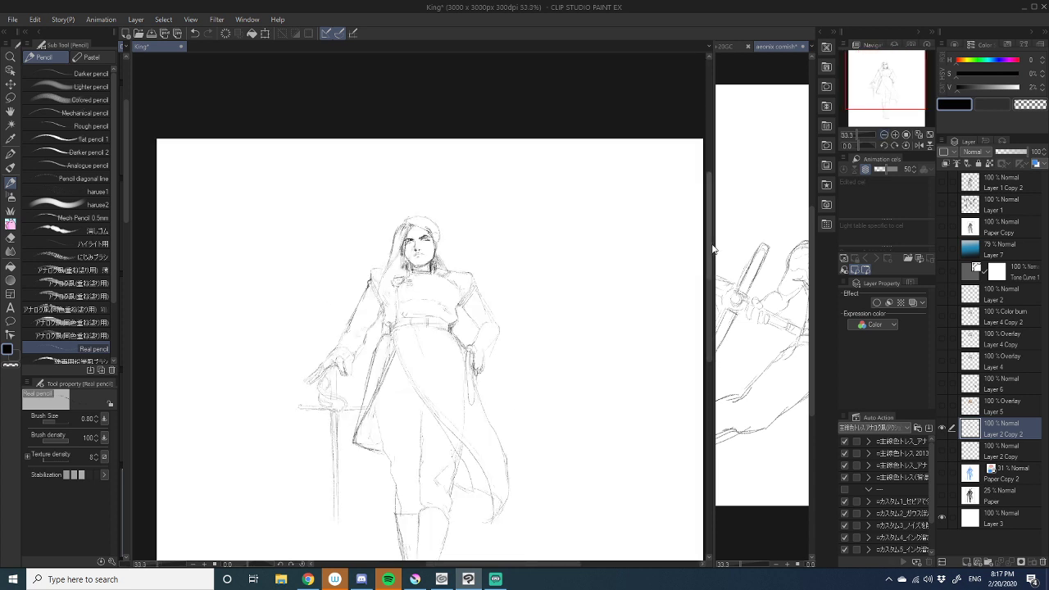
- Switch to a widened view of the aeonix comish drawing, show the blue rough on Layer 9 and hide the aaeon 1 Copy reference layer
left_click_drag(713, 243, 342, 243)
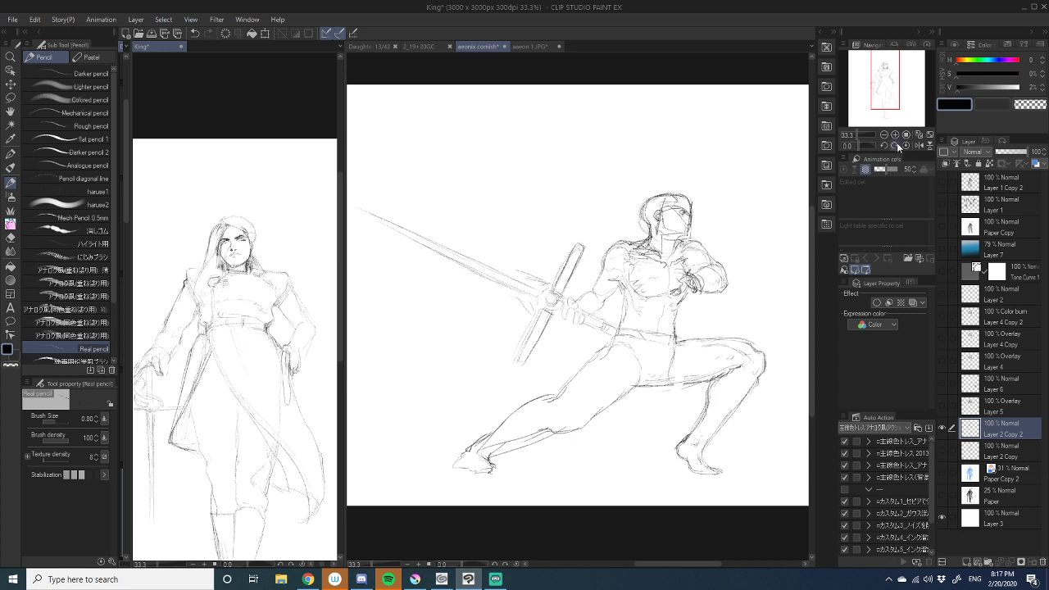
left_click(787, 279)
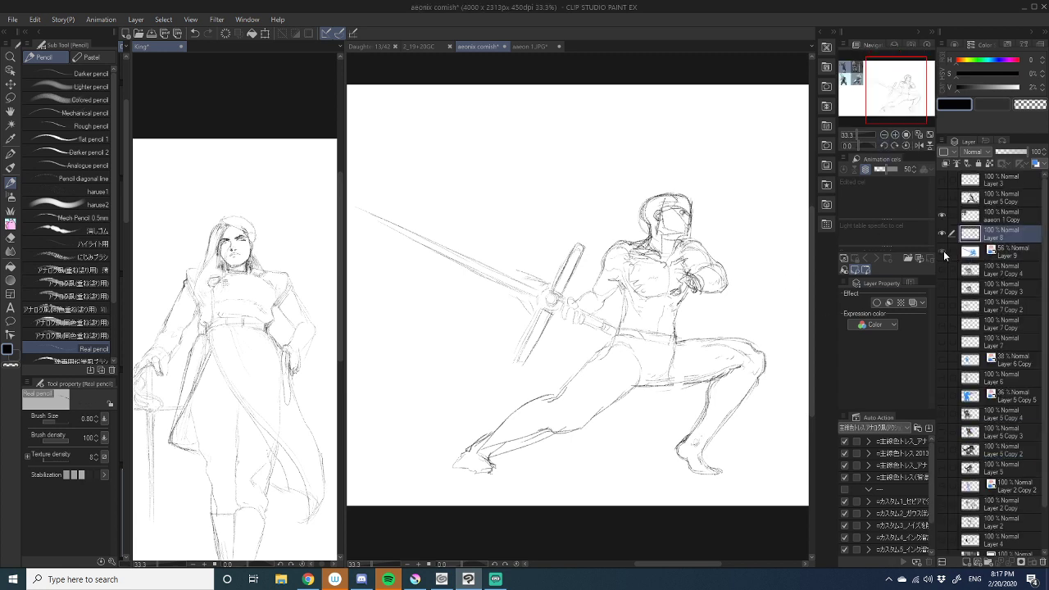
left_click(942, 250)
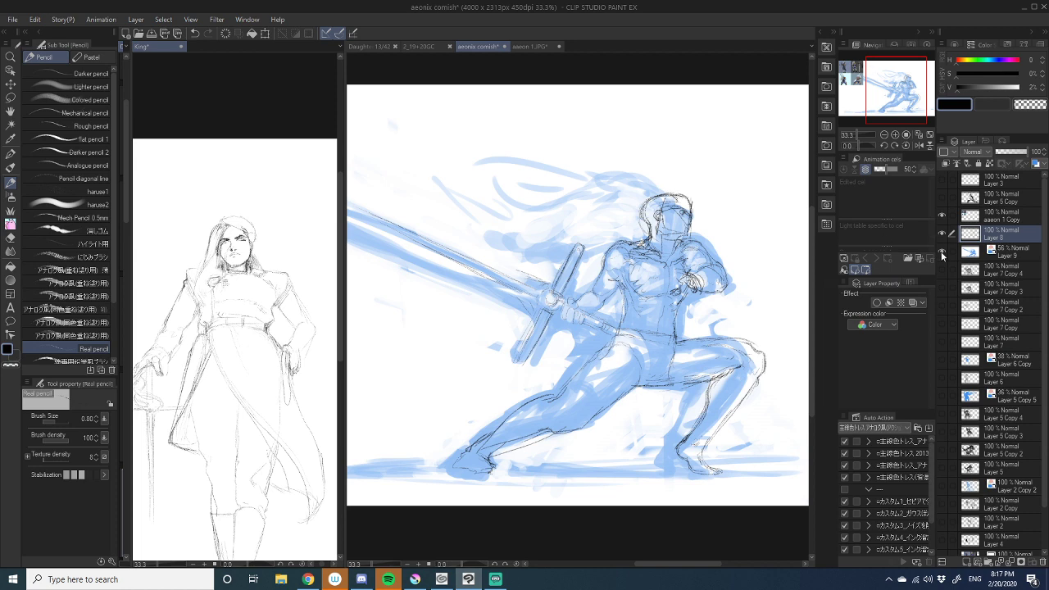
left_click(940, 251)
left_click(941, 251)
mouse_move(876, 102)
left_mouse_down()
mouse_move(842, 103)
mouse_move(878, 107)
left_mouse_up()
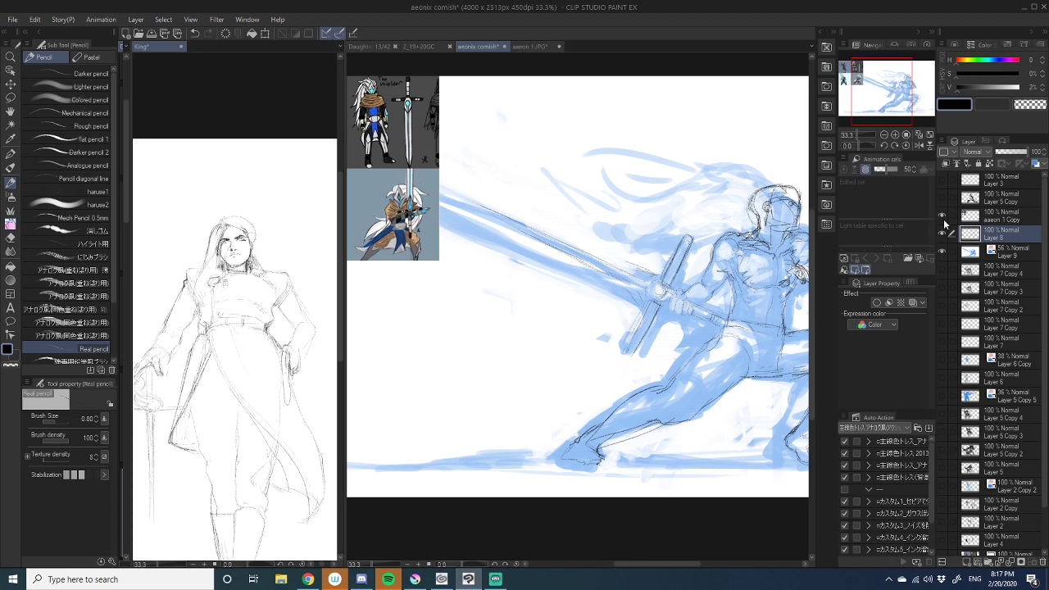
left_click(941, 216)
mouse_move(681, 255)
left_mouse_down()
mouse_move(807, 289)
mouse_move(668, 261)
left_mouse_up()
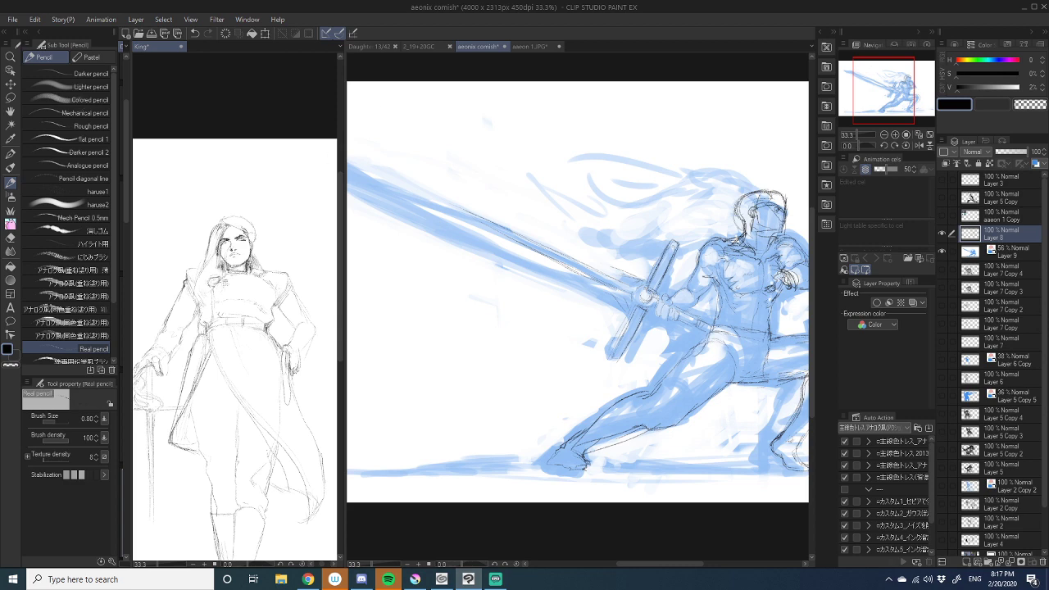
- Pencil two long straight edges of the sword blade on Layer 8, from the guard to the tip of the blue rough
left_click(895, 135)
left_click(884, 134)
left_click(884, 134)
left_click(884, 135)
left_click_drag(573, 236, 443, 286)
left_click(895, 134)
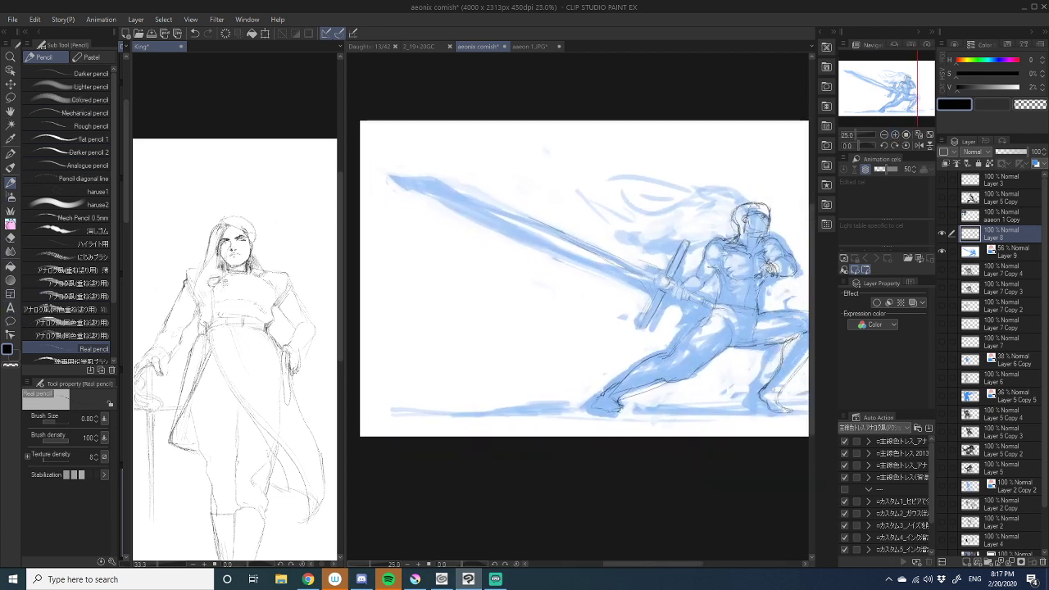
left_click(649, 293)
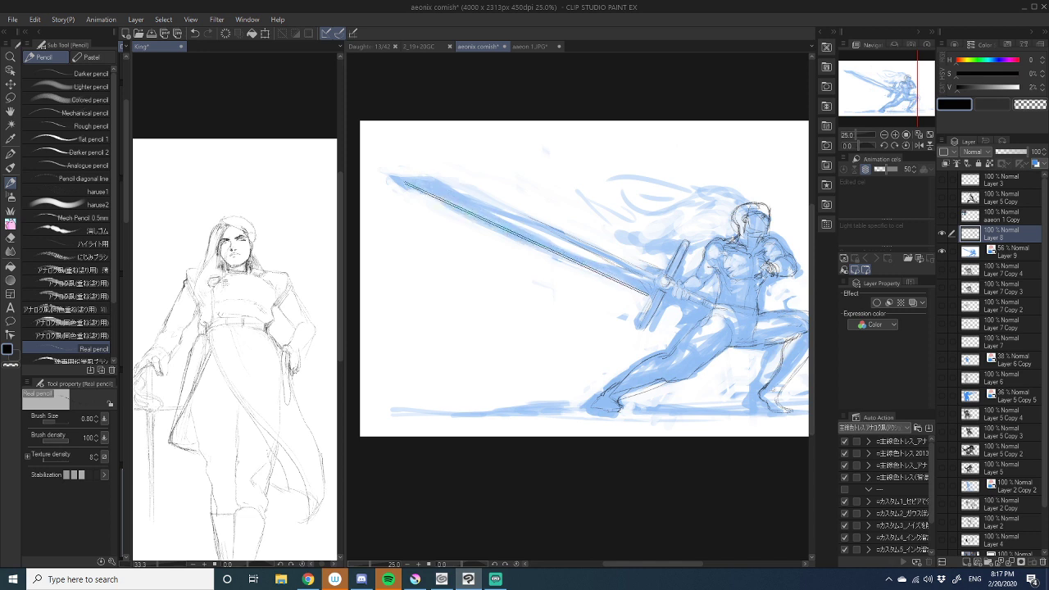
left_click(400, 189, "shift")
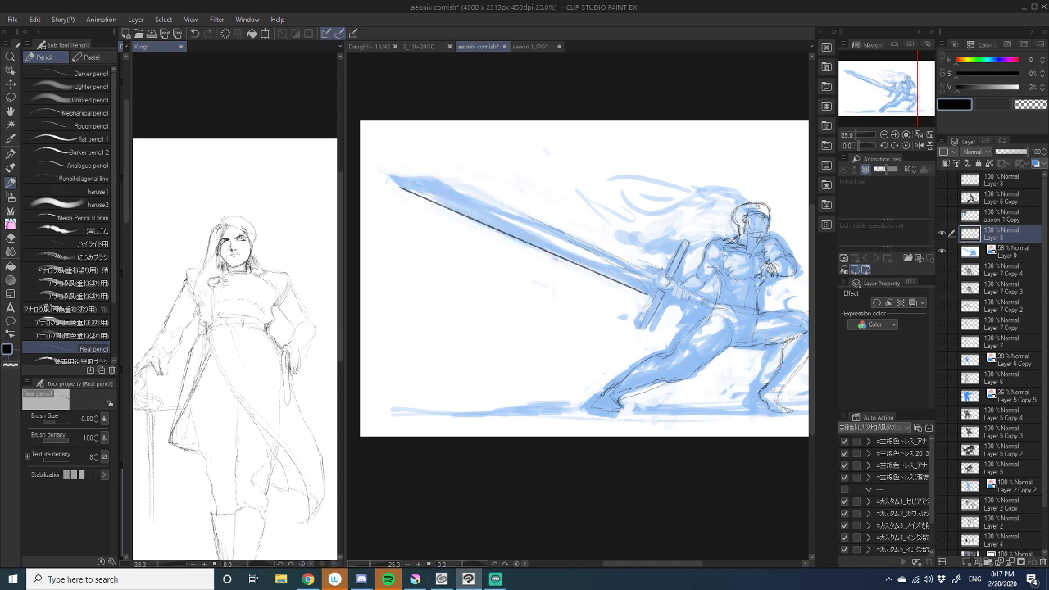
left_click(664, 269)
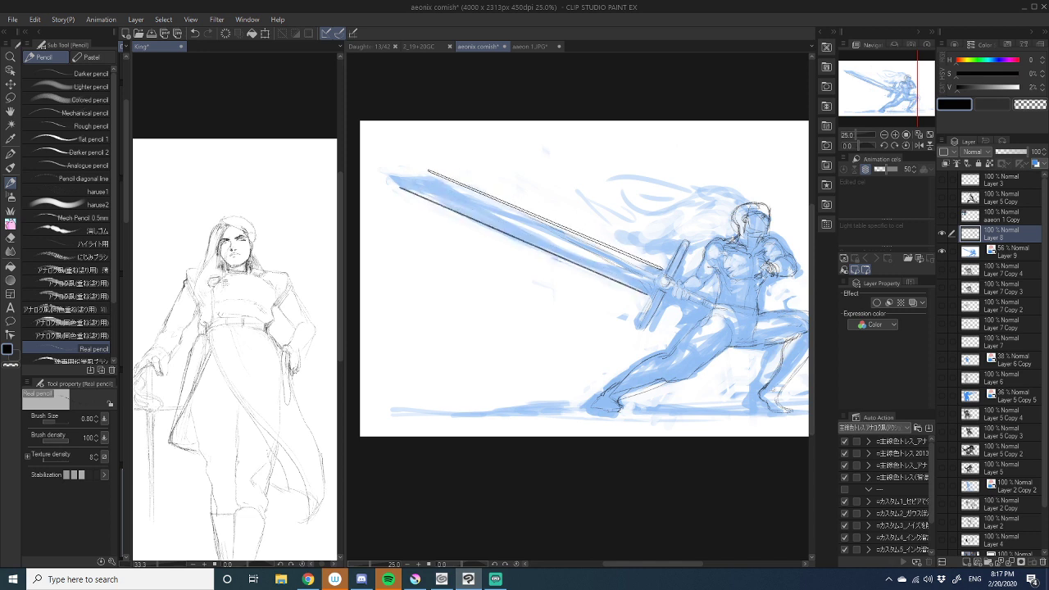
left_click(422, 167, "shift")
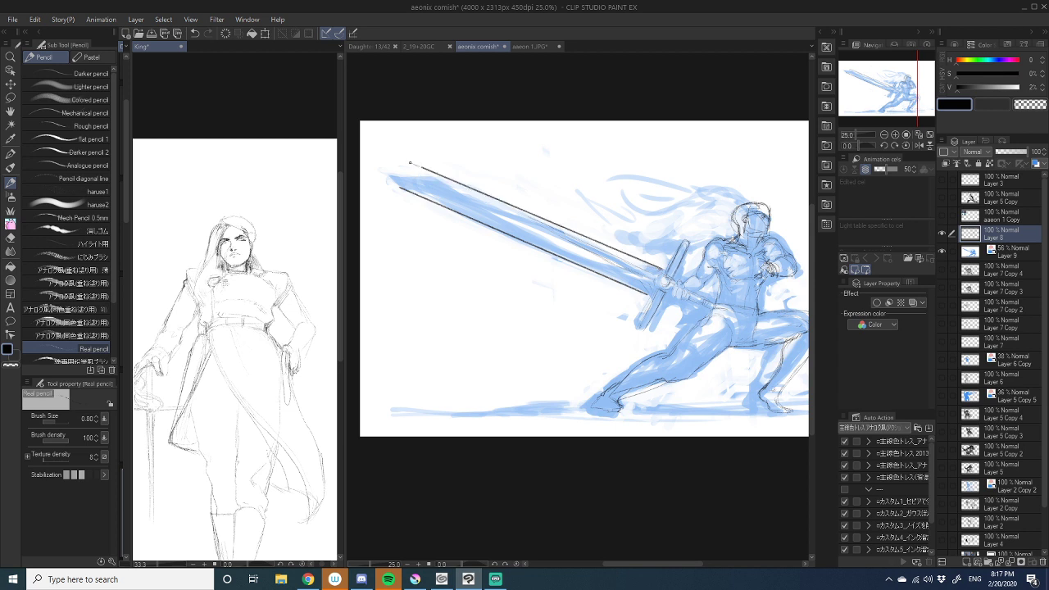
- Pencil the pointed tip of the sword blade, joining the two long straight edges
mouse_move(382, 169)
left_mouse_down()
mouse_move(403, 193)
mouse_move(393, 182)
mouse_move(416, 169)
mouse_move(409, 160)
mouse_move(369, 161)
mouse_move(443, 213)
left_mouse_up()
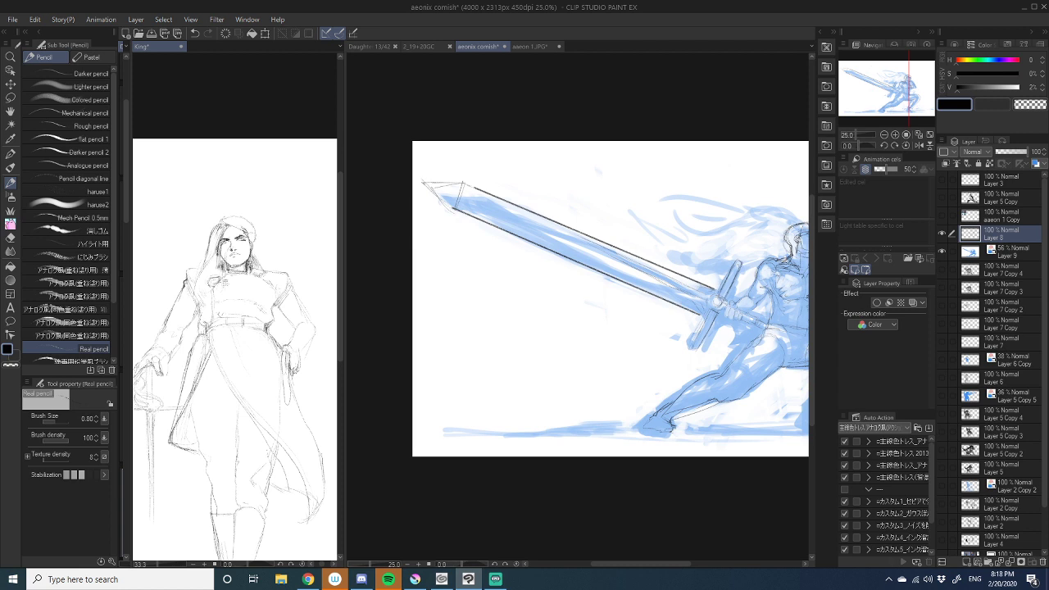
left_click_drag(537, 249, 388, 210)
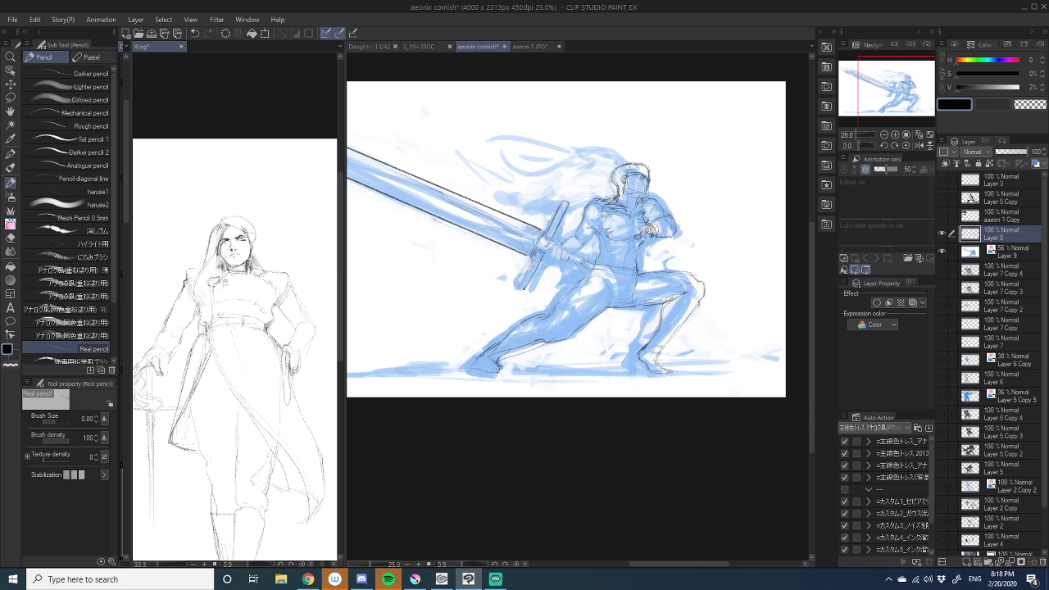
left_click_drag(595, 260, 553, 269)
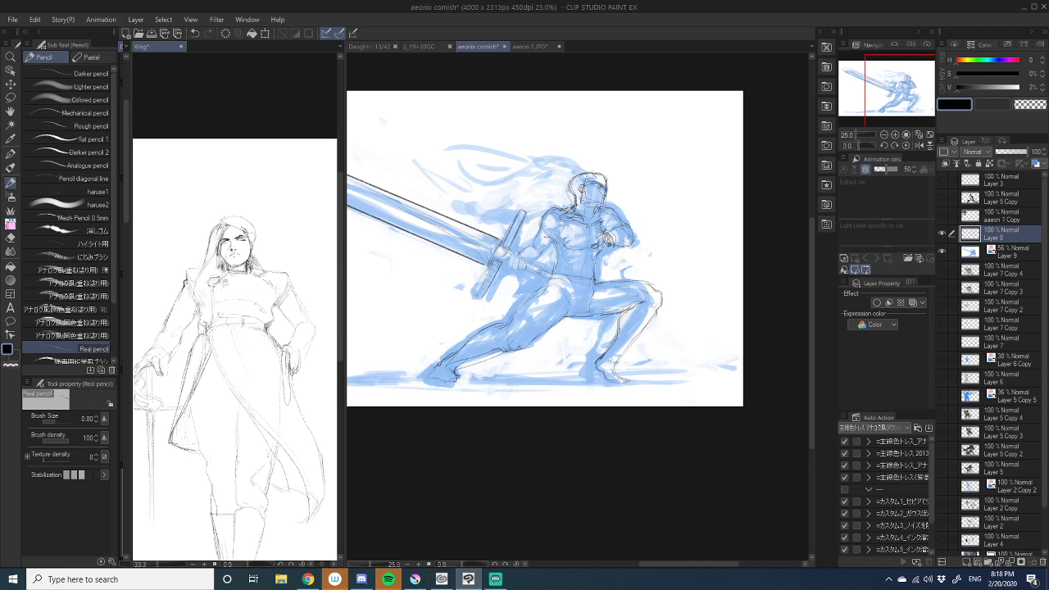
left_click_drag(562, 326, 536, 339)
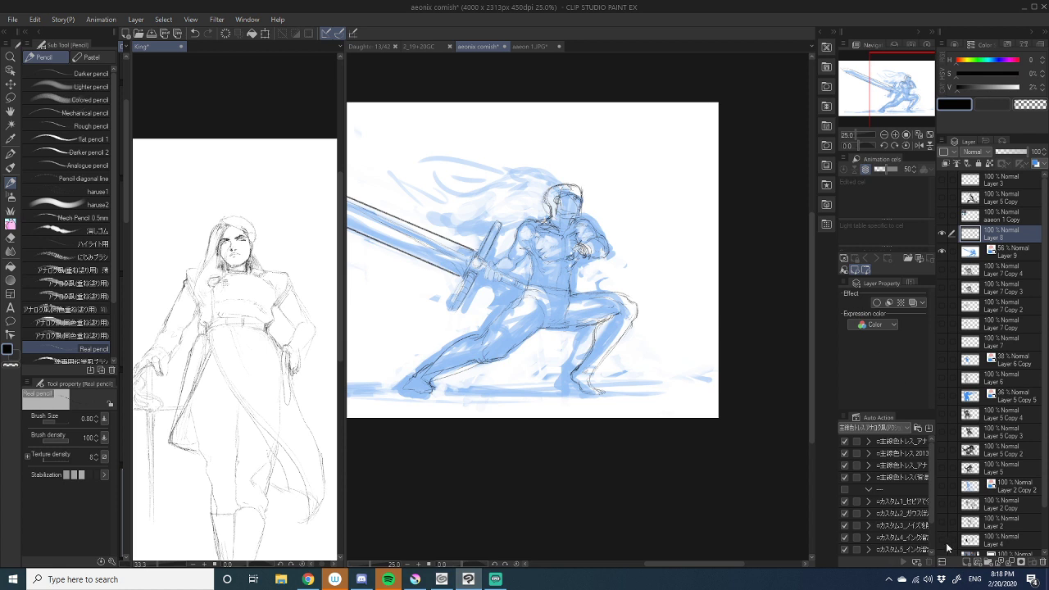
- Add a new layer above Layer 8, hide the blue rough on Layer 9, and lower Layer 8's opacity to 29%
left_click(966, 563)
left_click(942, 270)
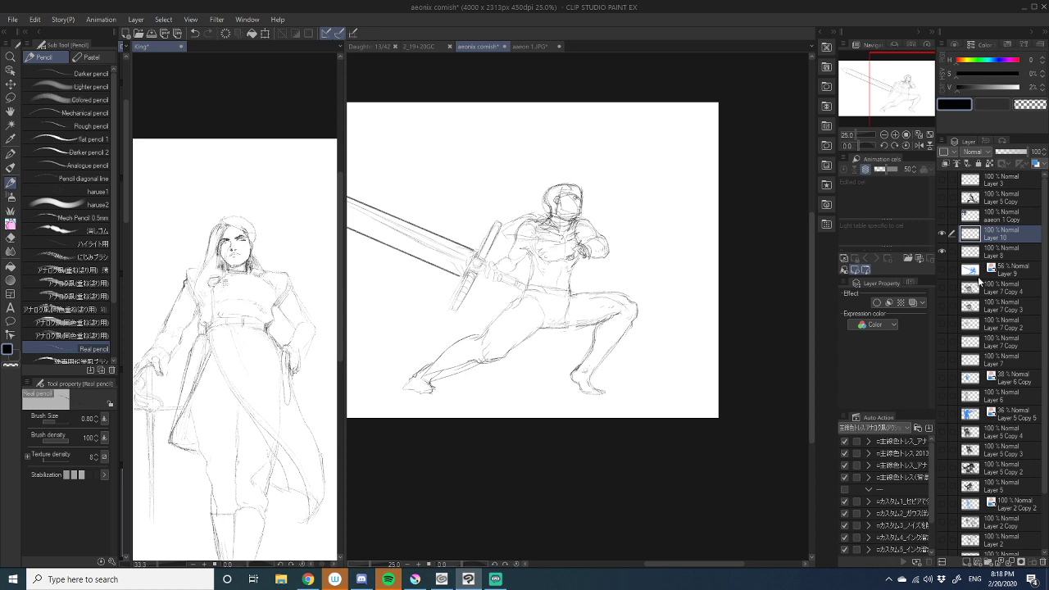
left_click(999, 251)
left_click_drag(1016, 153, 1004, 152)
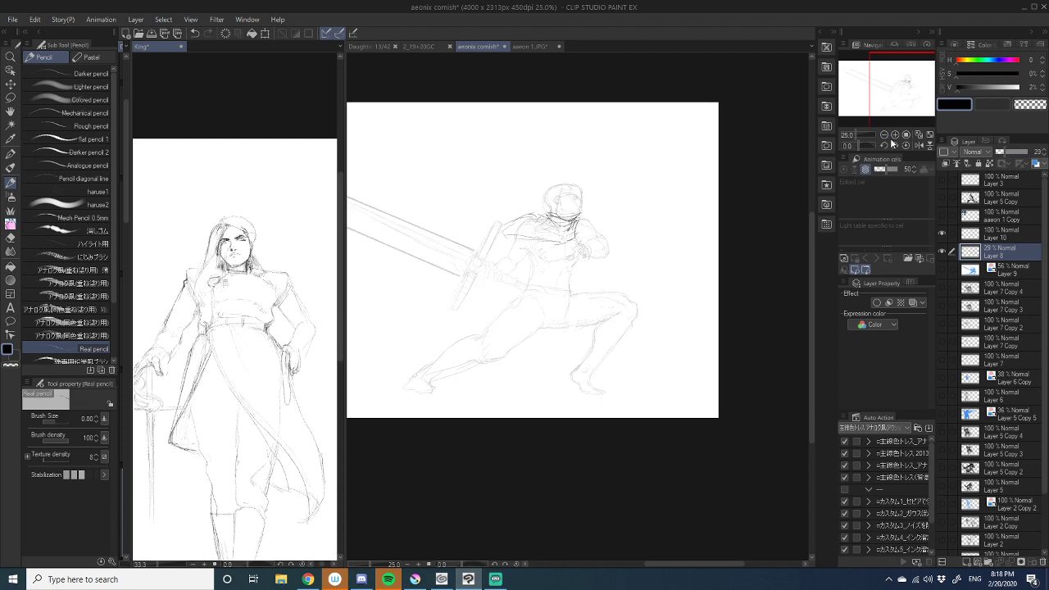
left_click(893, 134)
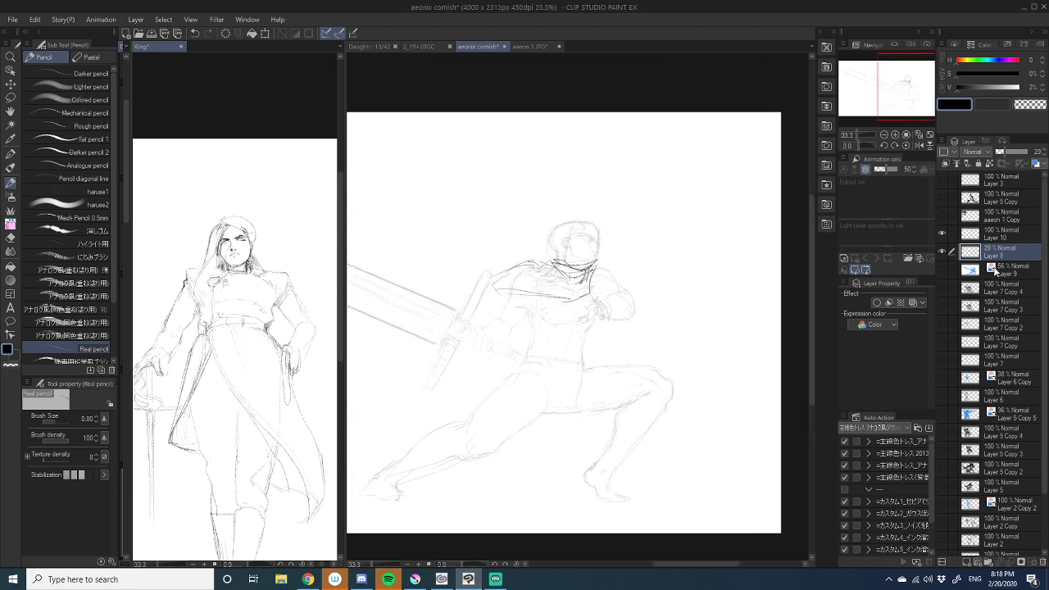
left_click(995, 234)
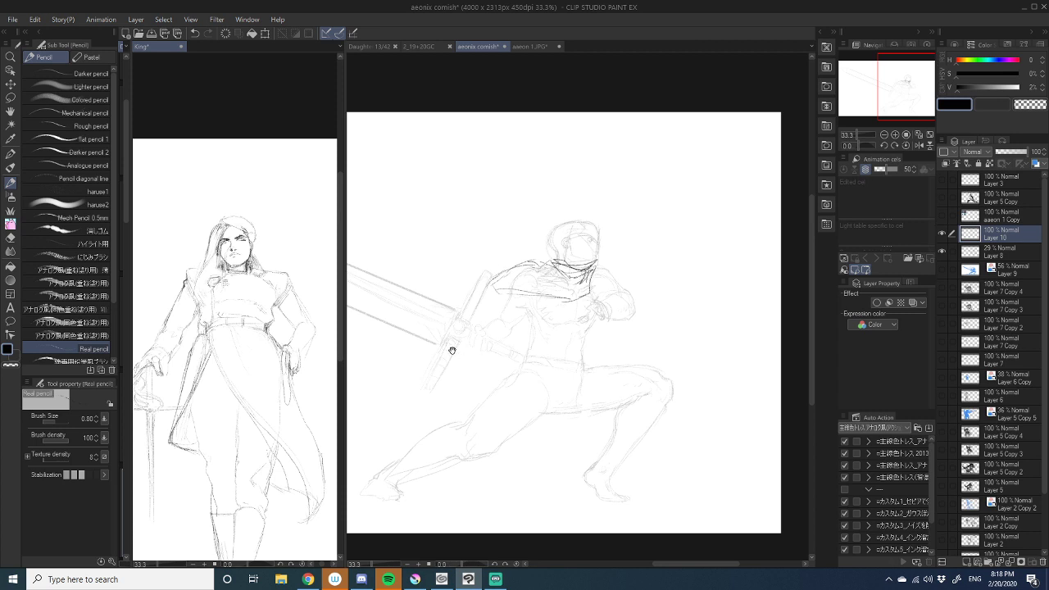
- Show the aaeon 1 Copy reference layer and pencil the scarf folds and the sword arm's sleeve on Layer 10
left_click_drag(429, 339, 527, 316)
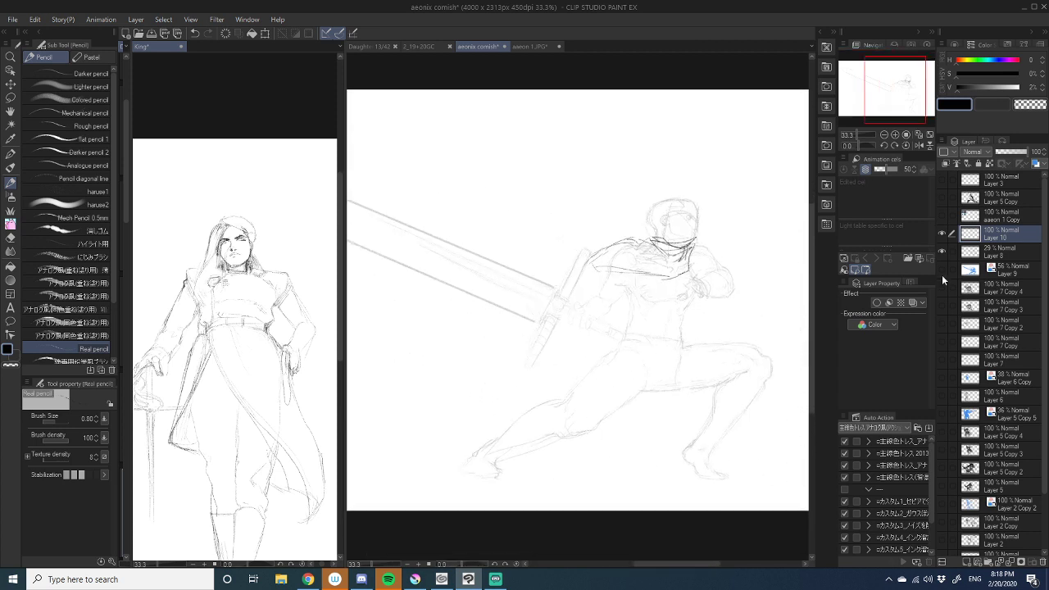
left_click(940, 216)
mouse_move(435, 272)
left_mouse_down()
mouse_move(749, 374)
mouse_move(737, 382)
mouse_move(560, 262)
mouse_move(527, 276)
mouse_move(768, 393)
mouse_move(523, 276)
left_mouse_up()
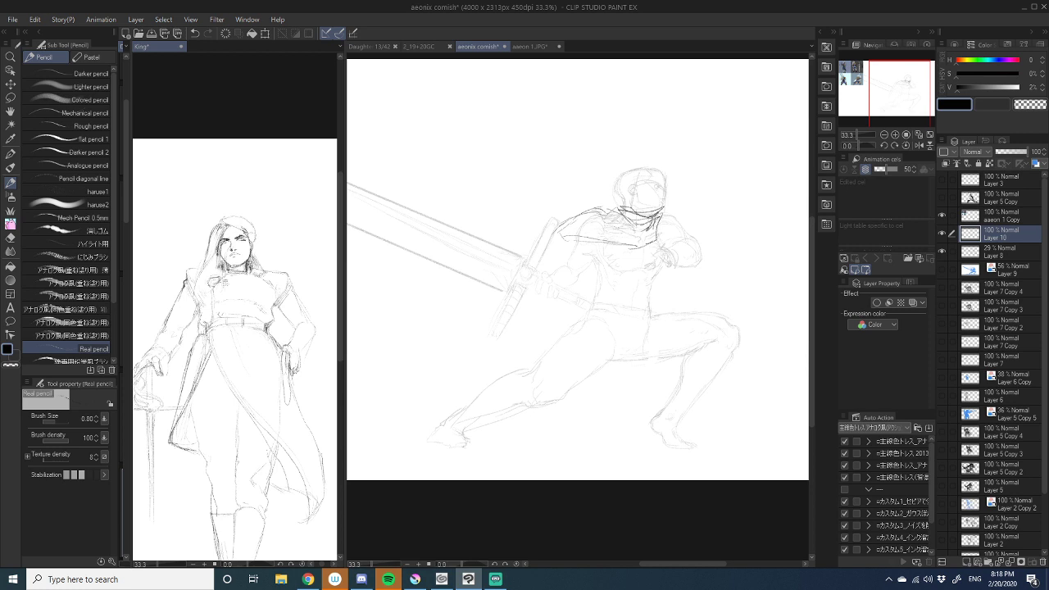
left_click_drag(610, 218, 587, 209)
left_click_drag(583, 210, 560, 226)
left_click_drag(567, 240, 586, 243)
mouse_move(572, 263)
left_mouse_down()
mouse_move(590, 239)
mouse_move(686, 295)
mouse_move(695, 322)
mouse_move(622, 313)
mouse_move(495, 255)
left_mouse_up()
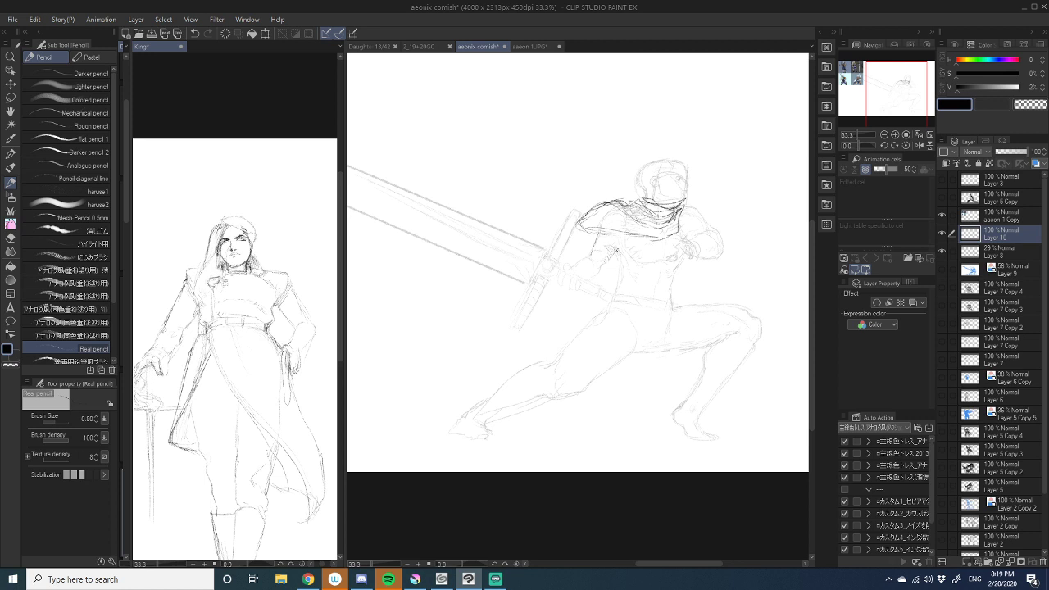
mouse_move(617, 251)
left_mouse_down()
mouse_move(603, 252)
mouse_move(647, 246)
mouse_move(620, 239)
left_mouse_up()
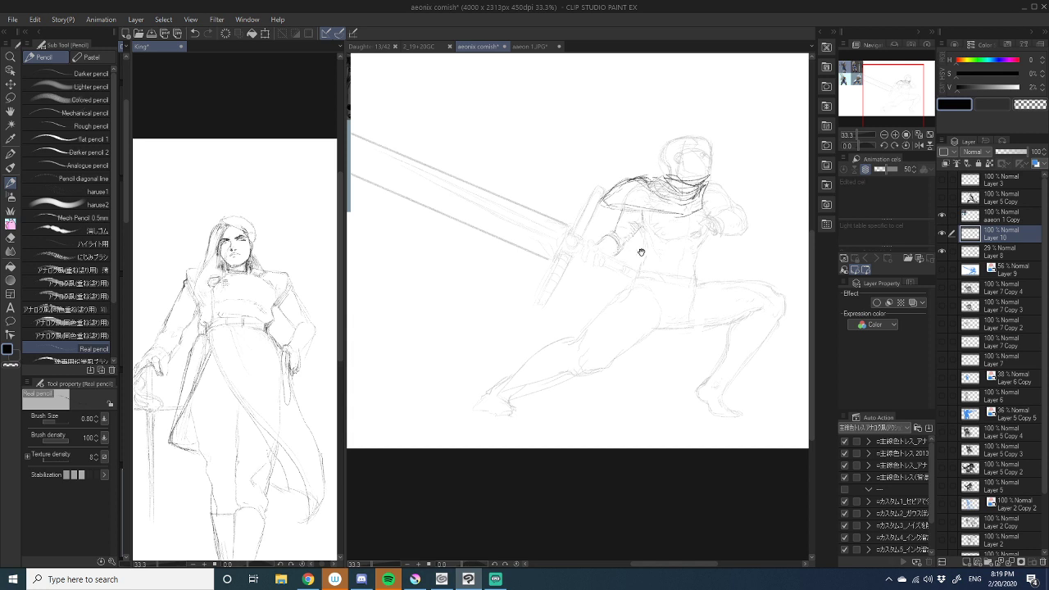
- Examine the character reference images close up for the costume and sword details
left_click_drag(641, 252, 568, 283)
left_click_drag(361, 254, 630, 334)
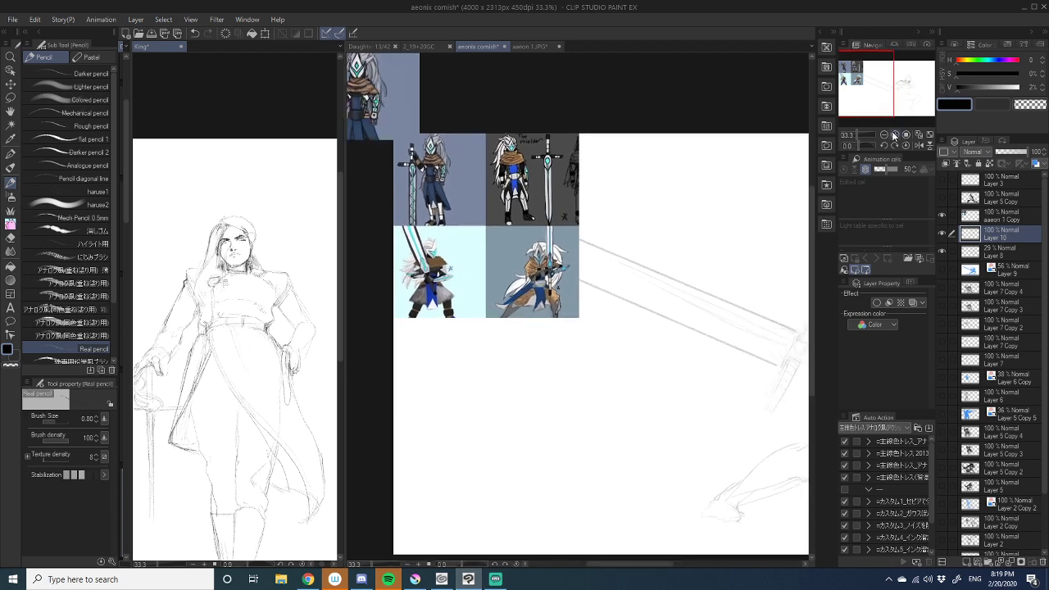
left_click(895, 135)
left_click(895, 135)
left_click(895, 136)
left_click_drag(452, 227, 624, 335)
left_click_drag(624, 279, 635, 438)
left_click_drag(622, 361, 491, 209)
mouse_move(684, 287)
left_mouse_down()
mouse_move(564, 232)
mouse_move(470, 209)
left_mouse_up()
left_click_drag(635, 278, 466, 202)
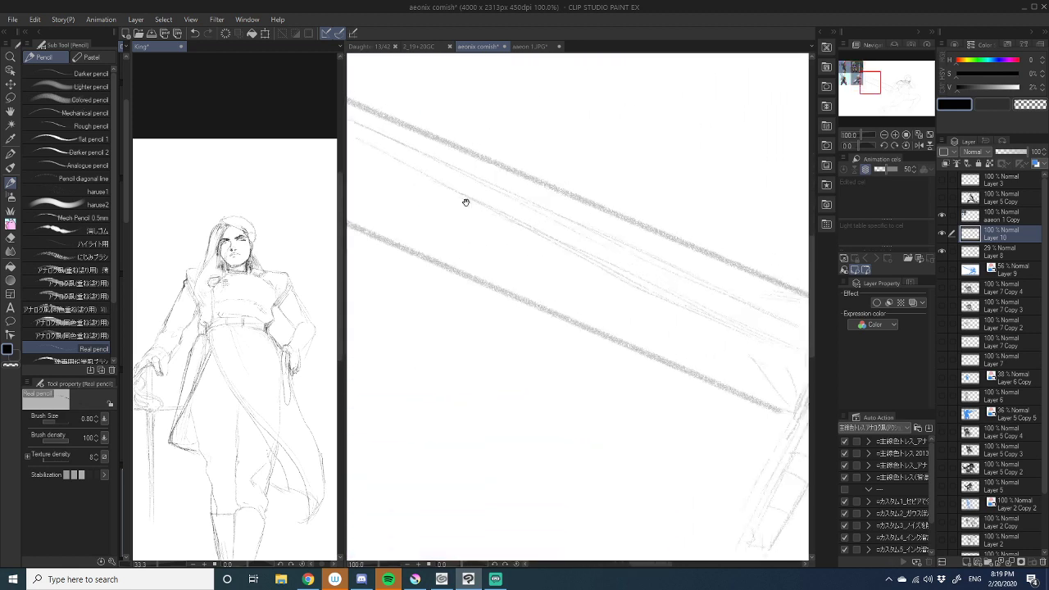
left_click_drag(741, 311, 473, 218)
left_click_drag(668, 334, 489, 262)
- Pencil the thumb and curled fingers of the hand gripping the sword handle
left_click_drag(520, 190, 532, 307)
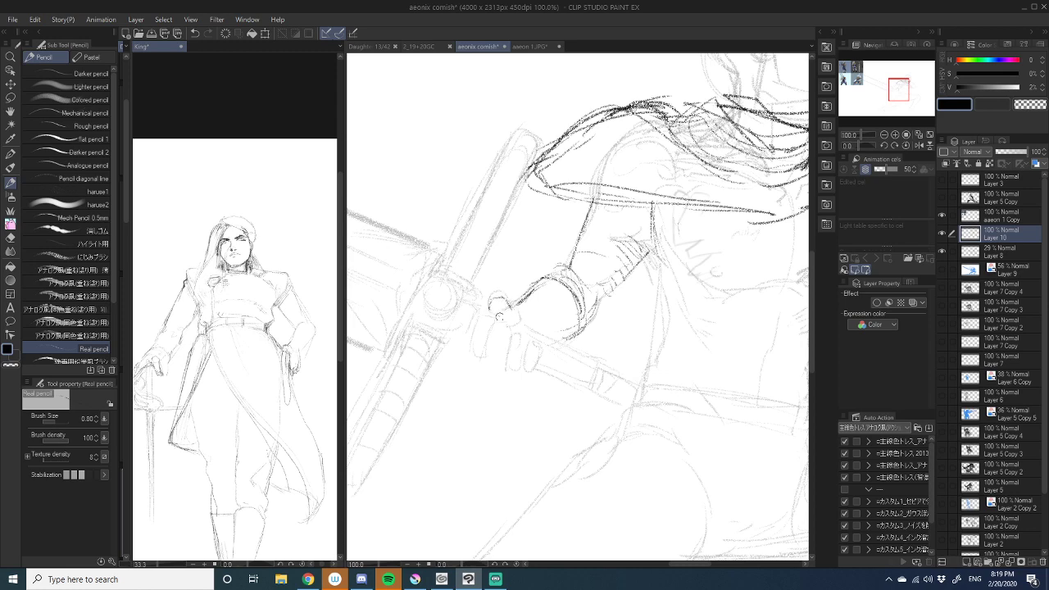
left_click_drag(513, 310, 510, 325)
mouse_move(517, 350)
left_mouse_down()
mouse_move(484, 347)
mouse_move(519, 349)
left_mouse_up()
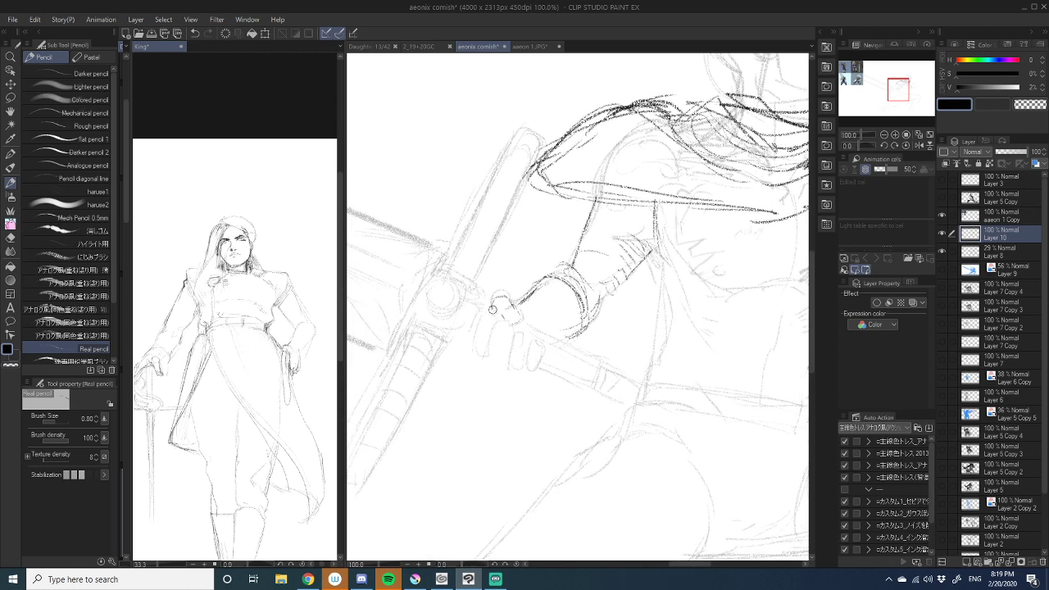
mouse_move(493, 309)
left_mouse_down()
mouse_move(476, 321)
mouse_move(480, 357)
mouse_move(498, 331)
mouse_move(486, 349)
mouse_move(501, 365)
mouse_move(516, 328)
mouse_move(528, 330)
mouse_move(516, 328)
mouse_move(544, 336)
mouse_move(528, 339)
mouse_move(532, 368)
mouse_move(545, 337)
mouse_move(535, 343)
mouse_move(526, 332)
mouse_move(524, 361)
mouse_move(491, 389)
left_mouse_up()
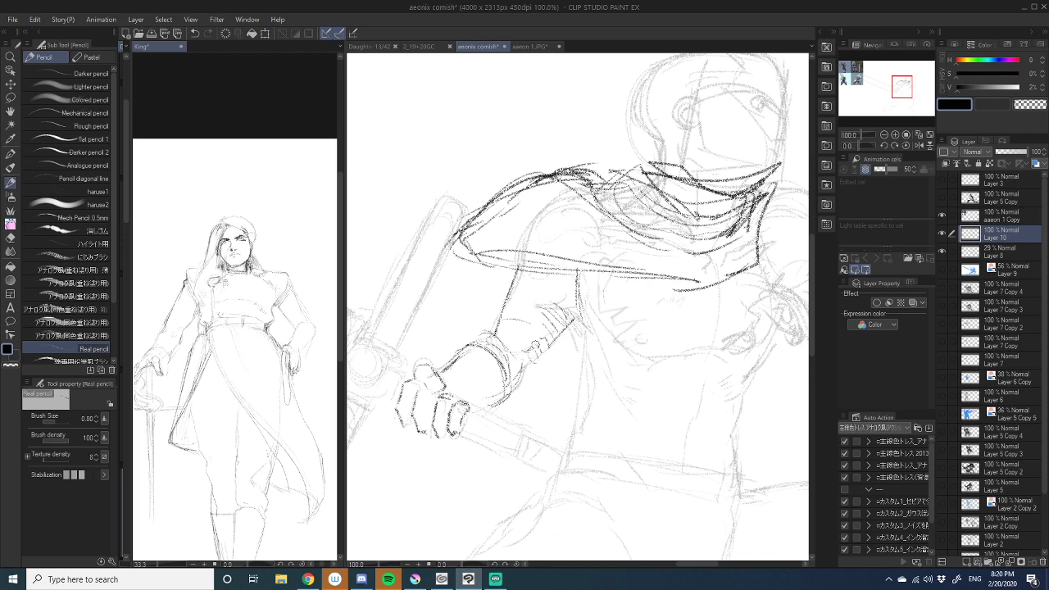
- Pencil the front edge of the cape, the raised forearm's outline and the thumb of the raised hand
mouse_move(538, 306)
left_mouse_down()
mouse_move(570, 303)
mouse_move(541, 266)
mouse_move(487, 284)
mouse_move(508, 304)
left_mouse_up()
mouse_move(550, 361)
left_mouse_down()
mouse_move(519, 354)
mouse_move(497, 429)
left_mouse_up()
mouse_move(613, 357)
left_mouse_down()
mouse_move(531, 343)
mouse_move(578, 311)
mouse_move(613, 308)
mouse_move(647, 364)
mouse_move(617, 384)
mouse_move(579, 386)
left_mouse_up()
mouse_move(562, 336)
left_mouse_down()
mouse_move(562, 349)
mouse_move(553, 345)
left_mouse_up()
mouse_move(532, 352)
left_mouse_down()
mouse_move(568, 343)
mouse_move(541, 376)
mouse_move(554, 365)
mouse_move(557, 375)
mouse_move(526, 386)
mouse_move(526, 399)
mouse_move(524, 383)
mouse_move(559, 383)
mouse_move(532, 398)
mouse_move(579, 377)
mouse_move(568, 377)
left_mouse_up()
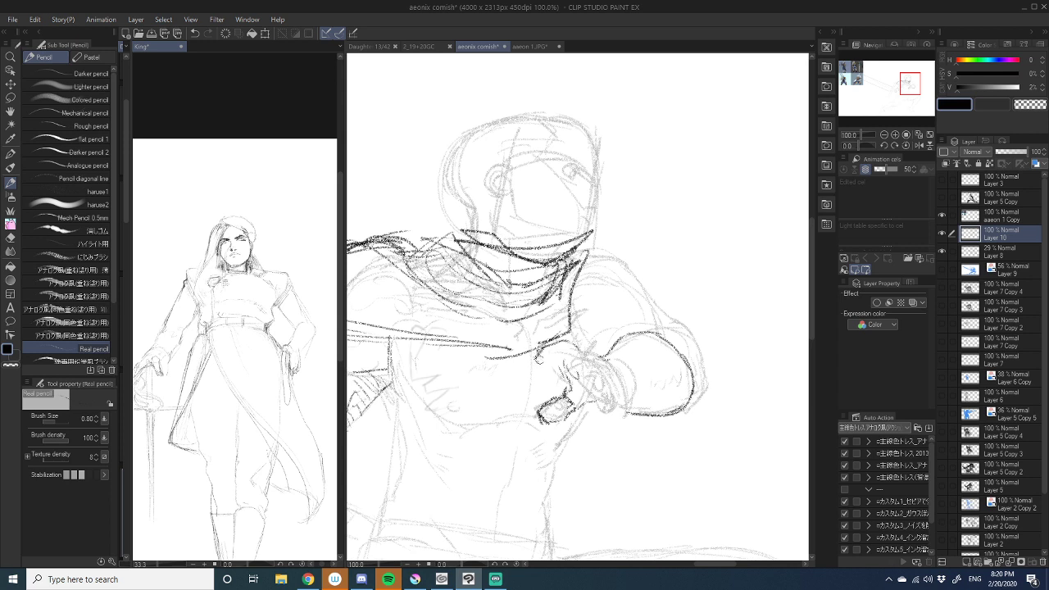
- Erase and redraw the top finger of the raised hand, and pencil its palm and knuckles
mouse_move(537, 358)
left_mouse_down()
mouse_move(568, 341)
mouse_move(576, 350)
mouse_move(549, 345)
left_mouse_up()
key("c")
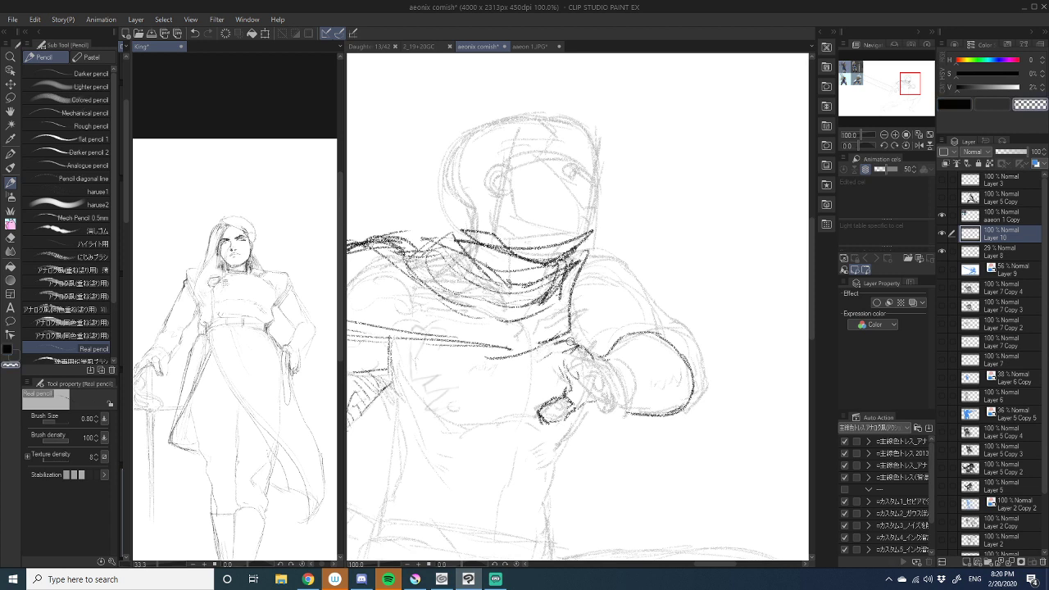
key("c")
mouse_move(564, 341)
left_mouse_down()
mouse_move(543, 358)
mouse_move(562, 350)
mouse_move(511, 311)
left_mouse_up()
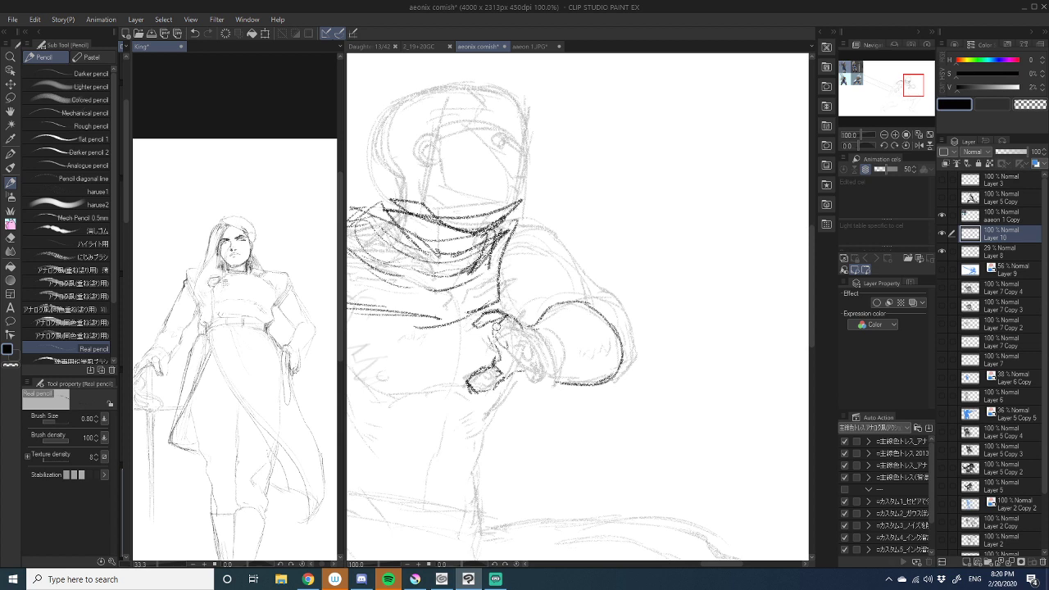
left_click_drag(500, 335, 514, 329)
mouse_move(531, 336)
left_mouse_down()
mouse_move(538, 354)
mouse_move(526, 339)
mouse_move(521, 347)
mouse_move(539, 365)
mouse_move(529, 375)
mouse_move(542, 375)
mouse_move(531, 380)
mouse_move(513, 354)
mouse_move(524, 363)
left_mouse_up()
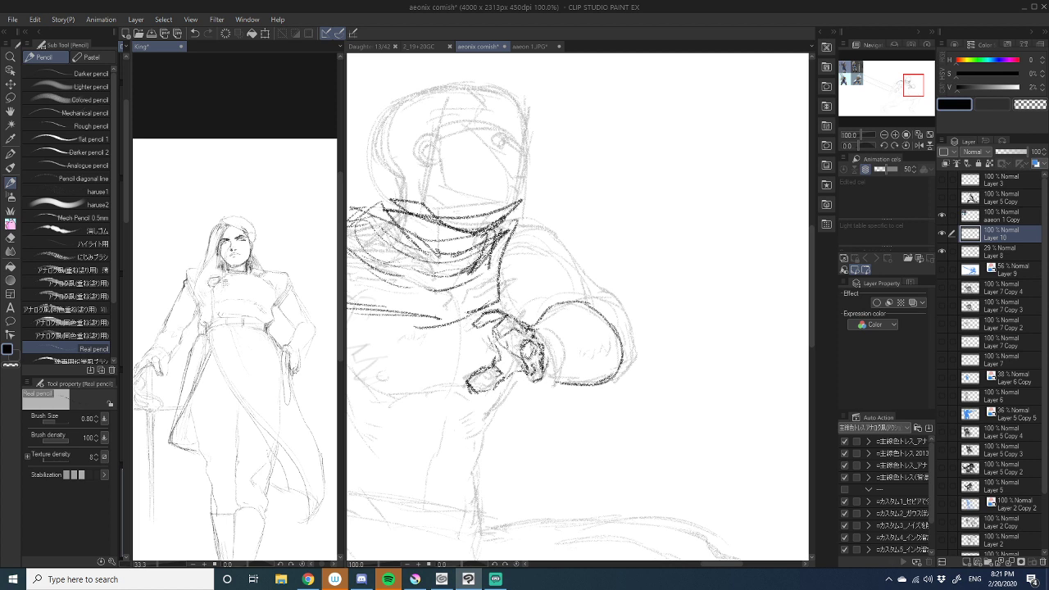
mouse_move(534, 369)
left_mouse_down()
mouse_move(525, 379)
mouse_move(556, 370)
left_mouse_up()
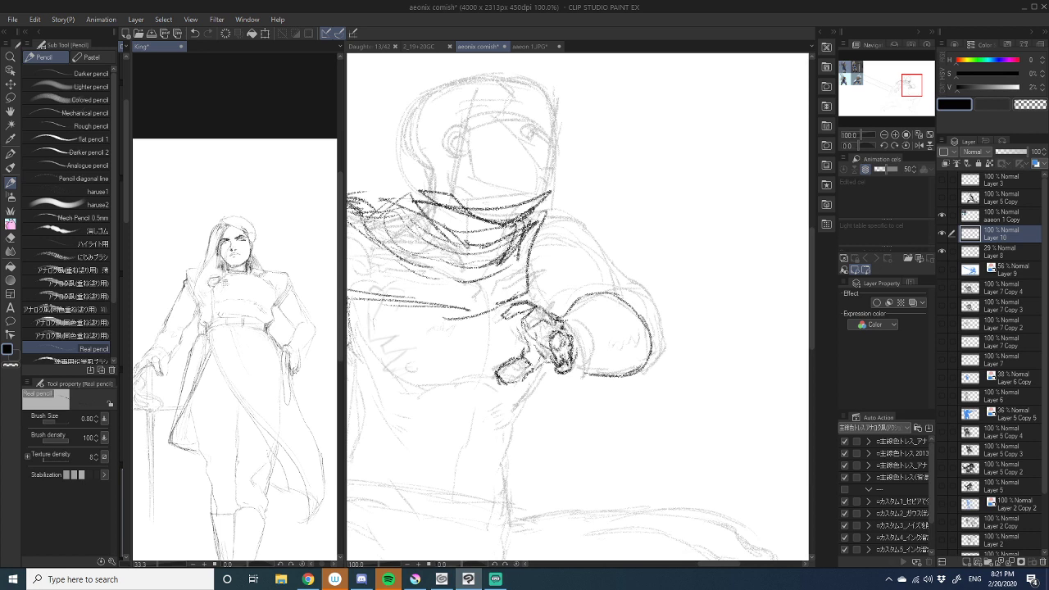
- Refine the fingers and knuckles of the raised hand with darker pencil lines
mouse_move(532, 345)
left_mouse_down()
mouse_move(536, 366)
mouse_move(509, 339)
mouse_move(529, 335)
left_mouse_up()
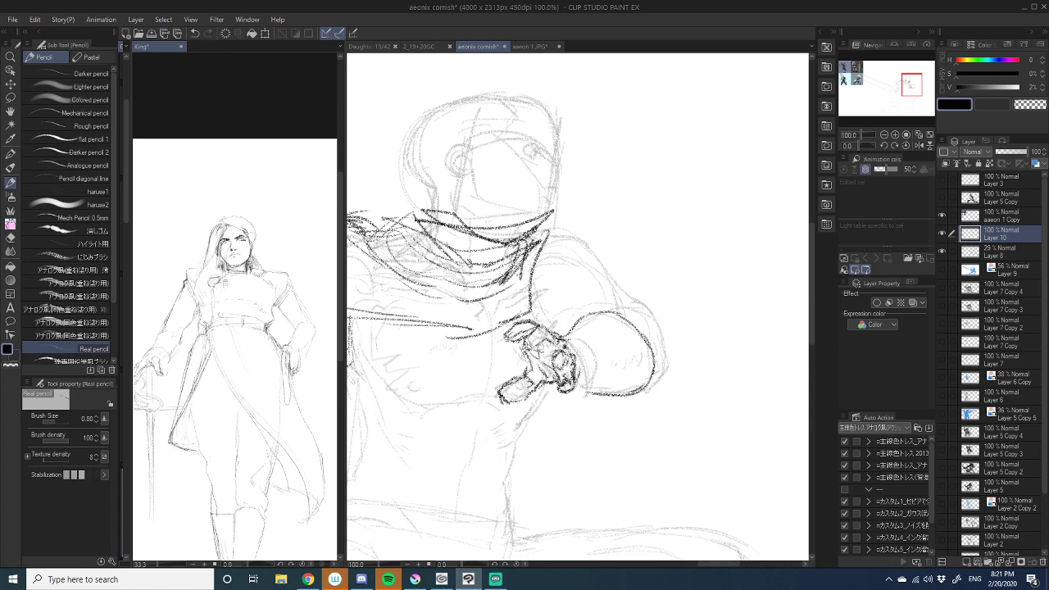
left_click_drag(544, 346, 555, 372)
mouse_move(530, 403)
left_mouse_down()
mouse_move(550, 388)
mouse_move(509, 330)
mouse_move(585, 361)
mouse_move(559, 345)
mouse_move(593, 314)
mouse_move(563, 332)
mouse_move(563, 312)
mouse_move(502, 362)
mouse_move(500, 347)
mouse_move(521, 343)
mouse_move(498, 359)
mouse_move(508, 356)
left_mouse_up()
left_click_drag(543, 357, 504, 388)
- Pencil the rounded shoulder and upper sleeve of the raised arm with inner fold lines
mouse_move(436, 247)
left_mouse_down()
mouse_move(545, 296)
mouse_move(527, 293)
mouse_move(539, 272)
mouse_move(559, 289)
mouse_move(570, 333)
left_mouse_up()
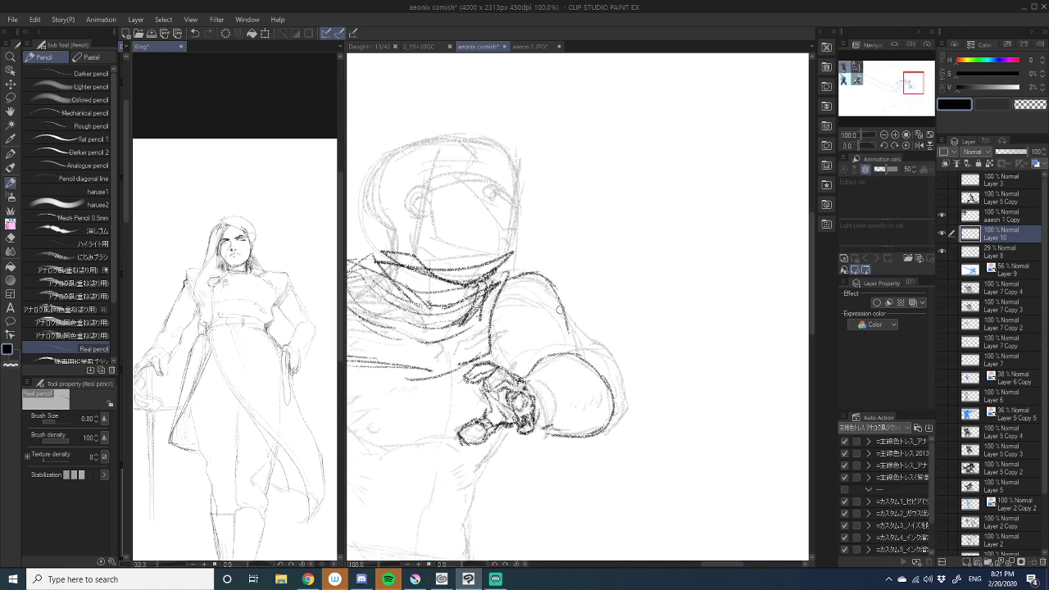
left_click_drag(529, 272, 567, 303)
left_click_drag(500, 285, 536, 274)
mouse_move(491, 312)
left_mouse_down()
mouse_move(528, 279)
mouse_move(584, 331)
left_mouse_up()
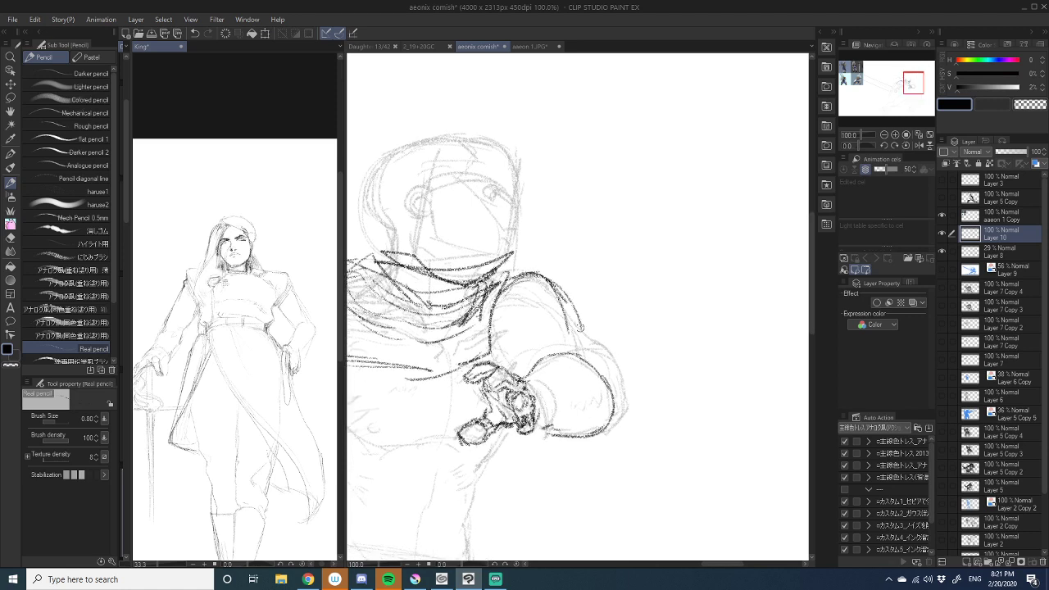
mouse_move(510, 280)
left_mouse_down()
mouse_move(551, 277)
mouse_move(566, 318)
left_mouse_up()
left_click_drag(492, 310, 489, 340)
mouse_move(503, 295)
left_mouse_down()
mouse_move(544, 304)
mouse_move(563, 333)
mouse_move(580, 332)
mouse_move(560, 324)
mouse_move(598, 349)
mouse_move(562, 335)
left_mouse_up()
mouse_move(493, 350)
left_mouse_down()
mouse_move(515, 330)
mouse_move(515, 374)
left_mouse_up()
mouse_move(572, 318)
left_mouse_down()
mouse_move(504, 334)
mouse_move(519, 337)
left_mouse_up()
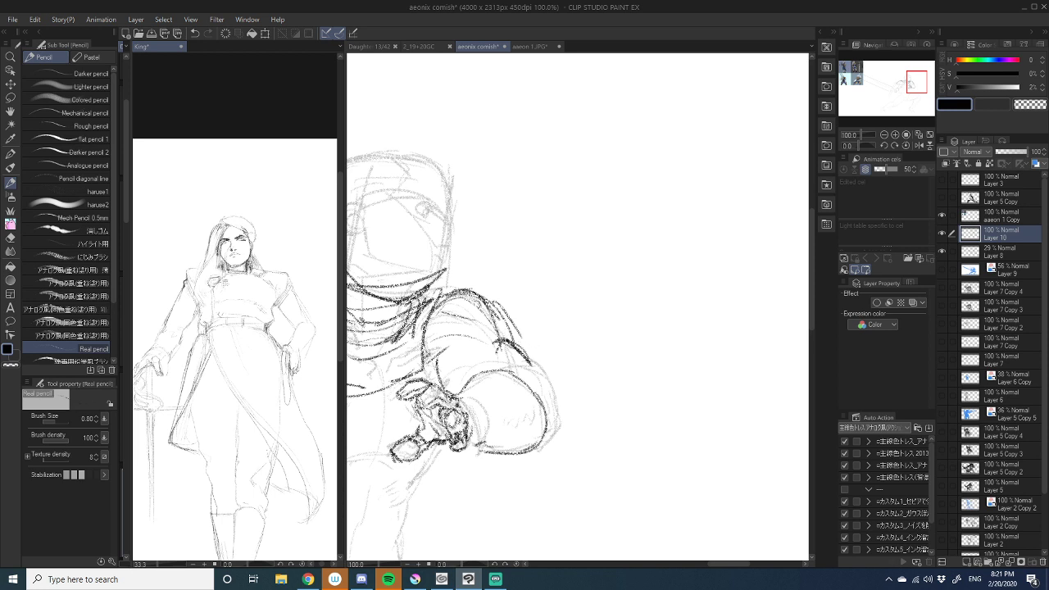
- Pencil the layered sleeve folds around the elbow of the raised arm
mouse_move(443, 295)
left_mouse_down()
mouse_move(472, 288)
mouse_move(514, 337)
mouse_move(528, 276)
mouse_move(542, 282)
mouse_move(561, 331)
mouse_move(544, 345)
mouse_move(643, 288)
mouse_move(548, 351)
left_mouse_up()
mouse_move(553, 290)
left_mouse_down()
mouse_move(570, 296)
mouse_move(577, 324)
mouse_move(562, 326)
mouse_move(570, 320)
left_mouse_up()
left_click_drag(547, 271, 556, 277)
mouse_move(491, 274)
left_mouse_down()
mouse_move(547, 283)
mouse_move(513, 278)
mouse_move(560, 263)
left_mouse_up()
mouse_move(516, 279)
left_mouse_down()
mouse_move(533, 268)
mouse_move(514, 292)
mouse_move(621, 288)
mouse_move(634, 314)
left_mouse_up()
key("ctrl+z")
mouse_move(620, 205)
left_mouse_down()
mouse_move(644, 190)
mouse_move(613, 250)
left_mouse_up()
left_click_drag(618, 233, 607, 274)
mouse_move(612, 159)
left_mouse_down()
mouse_move(590, 271)
mouse_move(605, 255)
left_mouse_up()
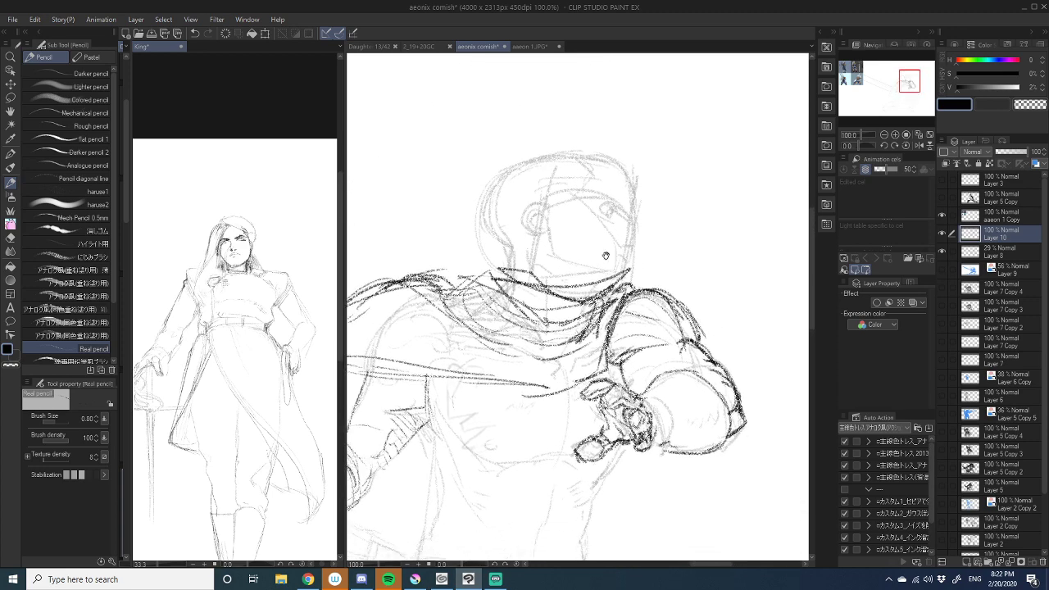
left_click_drag(535, 232, 562, 210)
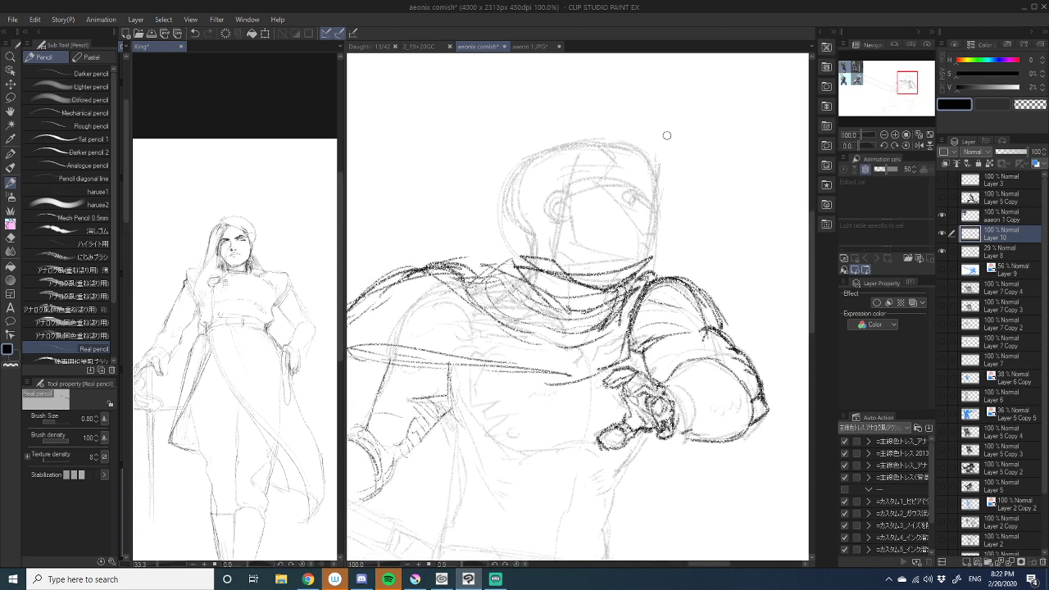
scroll(666, 135, "up", 1)
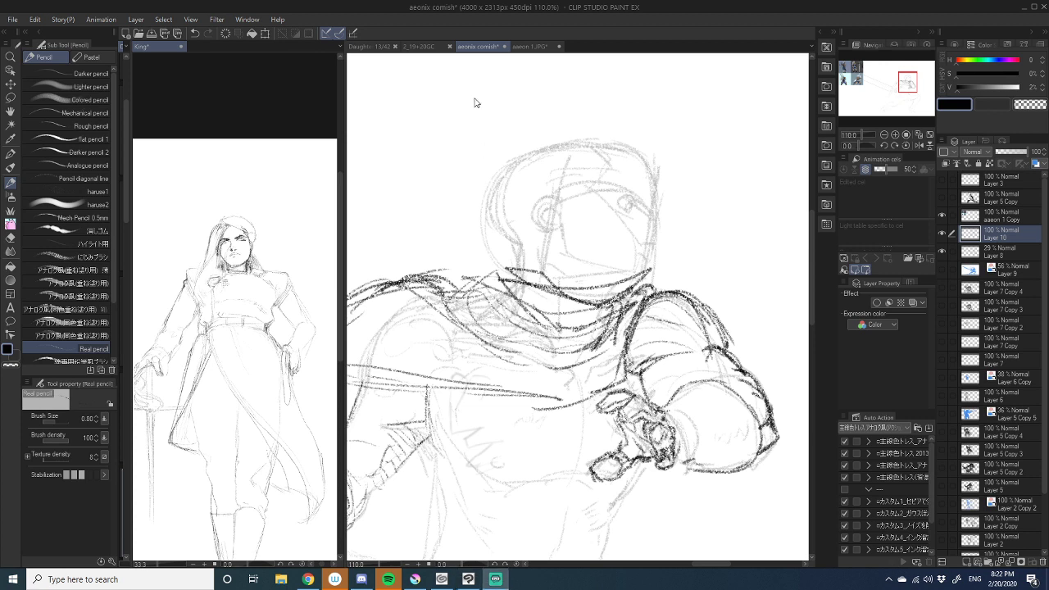
left_click_drag(604, 299, 578, 424)
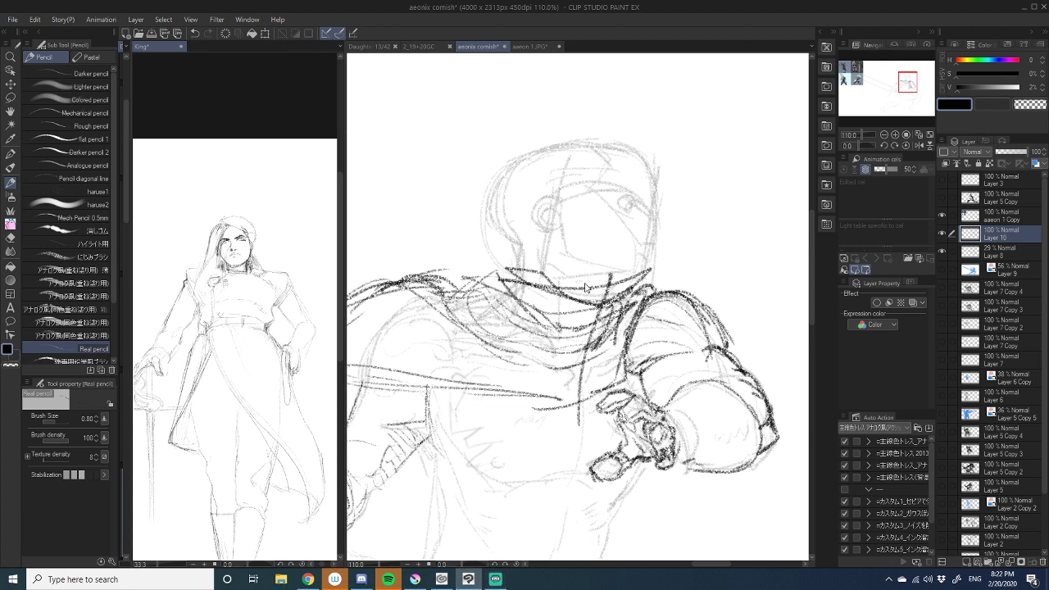
key("ctrl+z")
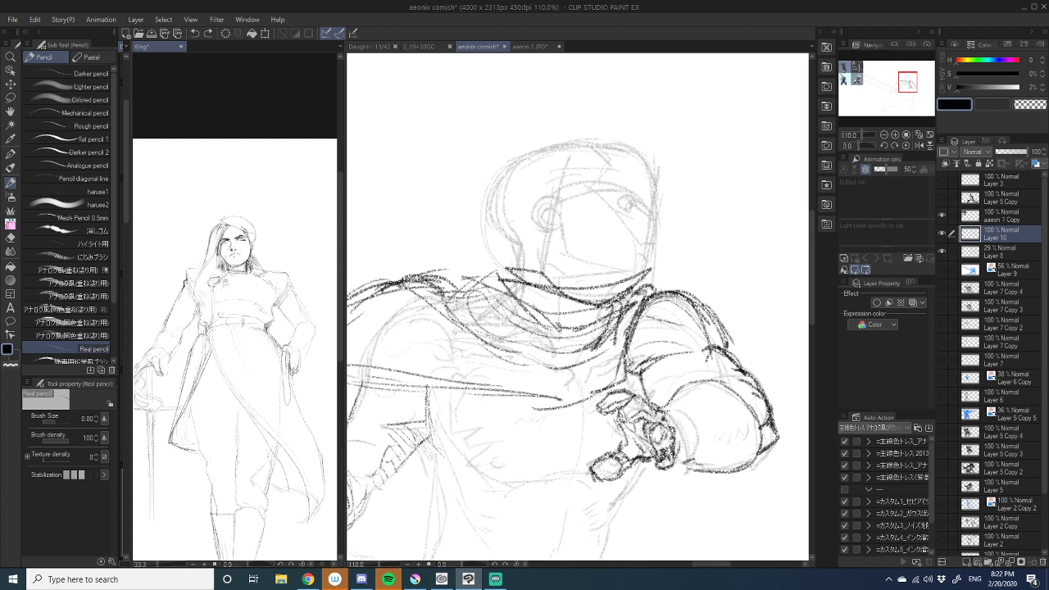
mouse_move(565, 454)
left_mouse_down()
mouse_move(519, 394)
mouse_move(489, 312)
mouse_move(632, 331)
mouse_move(481, 277)
left_mouse_up()
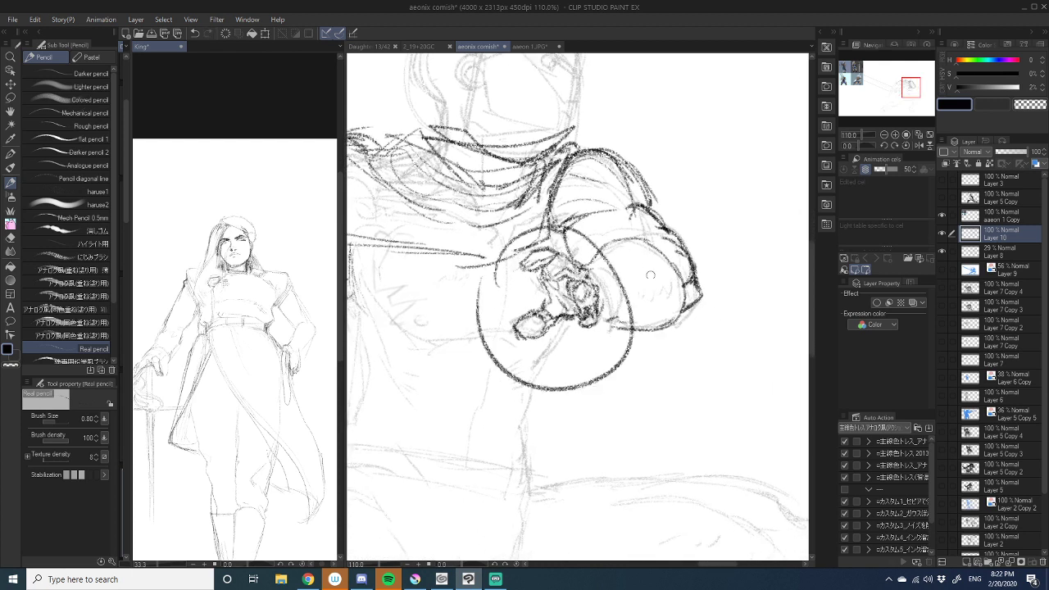
key("ctrl+z")
- Lasso the raised hand, scale it up to 120% with the aspect ratio kept, and clear the selection
mouse_move(501, 330)
left_mouse_down()
mouse_move(577, 351)
mouse_move(592, 327)
mouse_move(580, 346)
mouse_move(630, 330)
mouse_move(662, 353)
mouse_move(680, 405)
mouse_move(654, 435)
mouse_move(601, 440)
mouse_move(562, 426)
mouse_move(589, 335)
mouse_move(522, 306)
left_mouse_up()
key("m")
left_click(653, 463)
left_click_drag(637, 369, 638, 371)
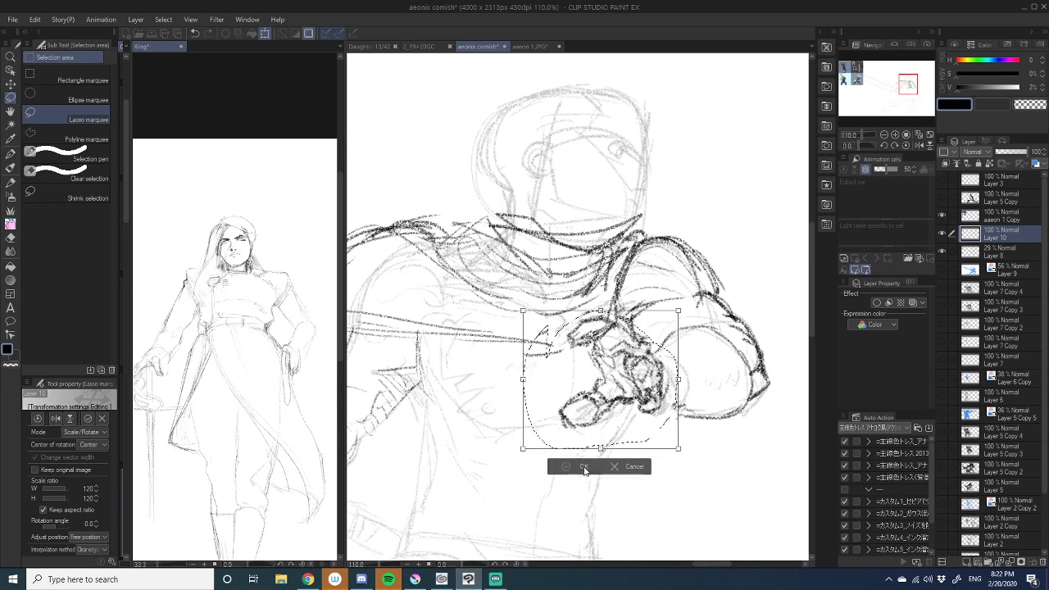
left_click(583, 466)
left_click(583, 449)
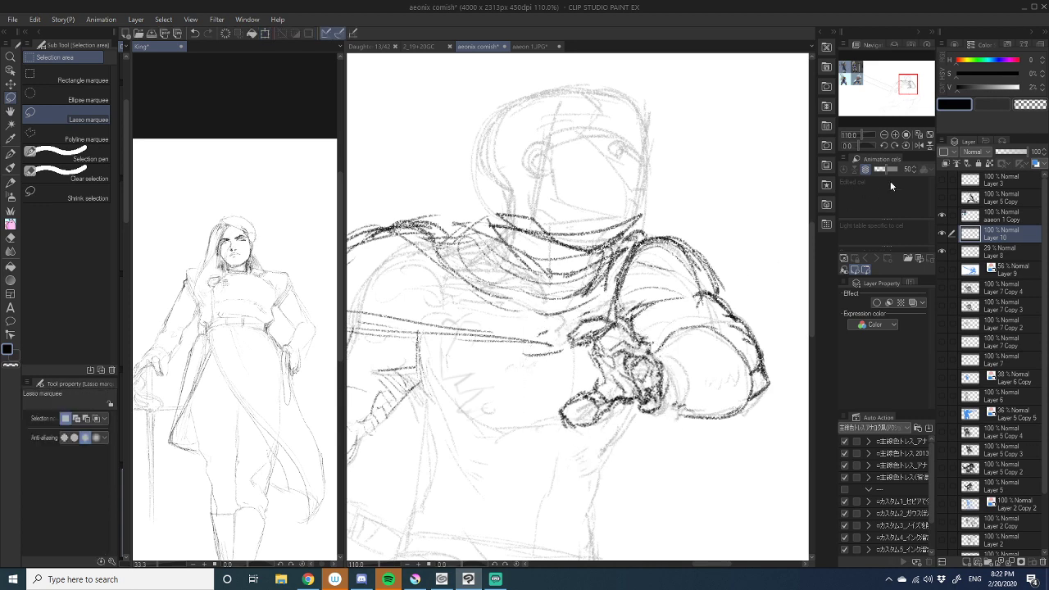
left_click(885, 134)
left_click(884, 135)
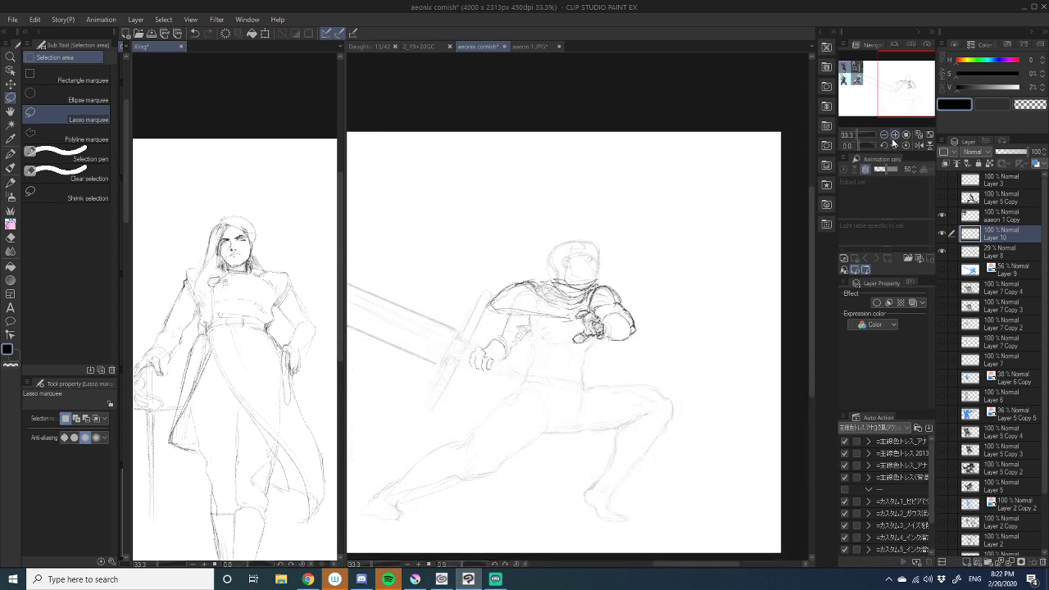
- Lasso the lower fingertip of the raised hand, scale it down to 90% with the aspect ratio kept, and clear the selection
left_click(894, 135)
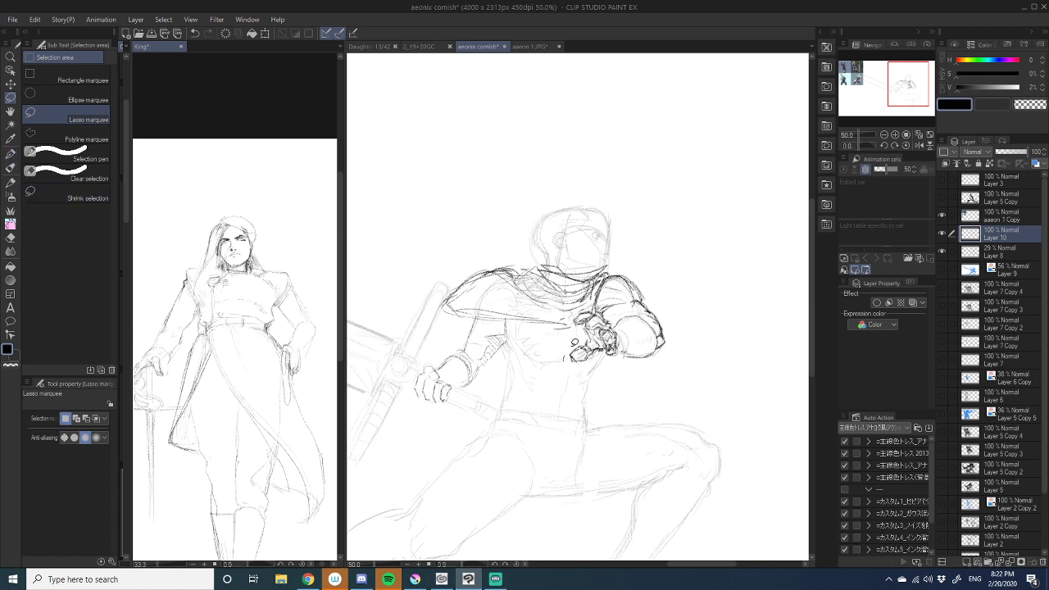
left_click_drag(564, 355, 564, 346)
left_click(620, 388)
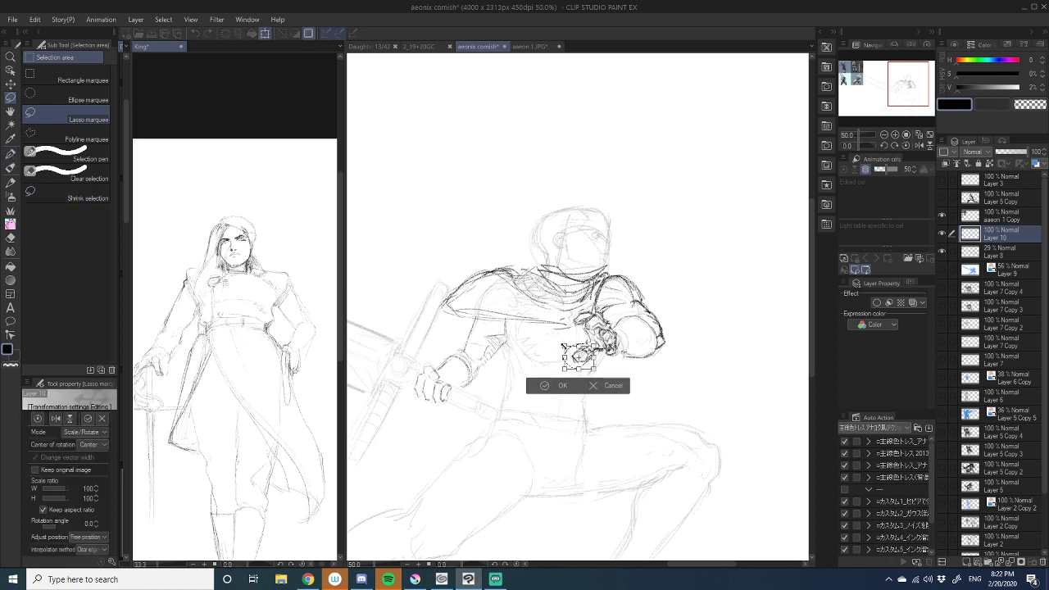
left_click(896, 134)
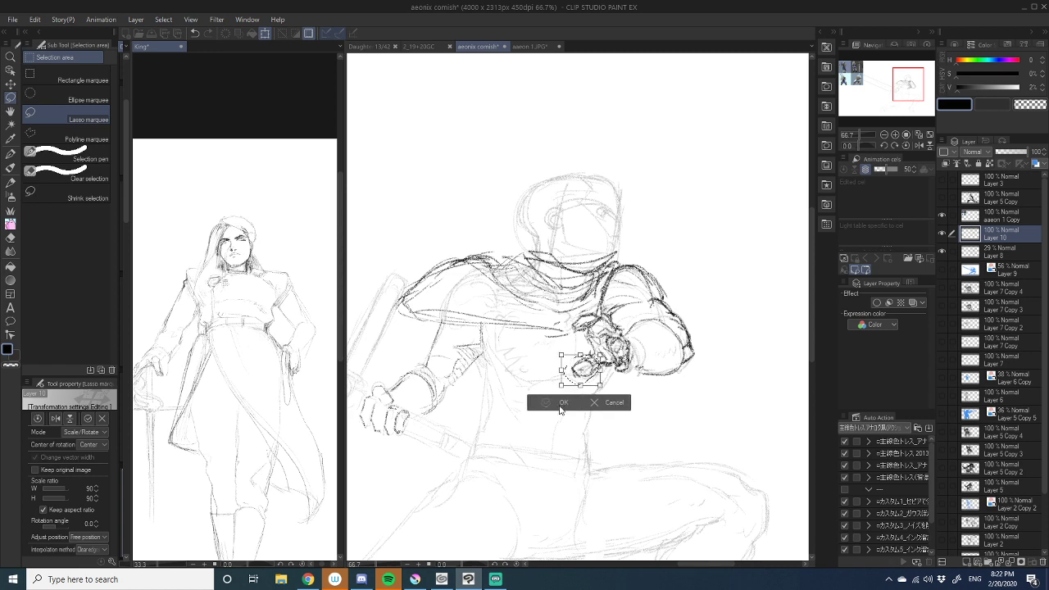
left_click(562, 406)
key("ctrl+d")
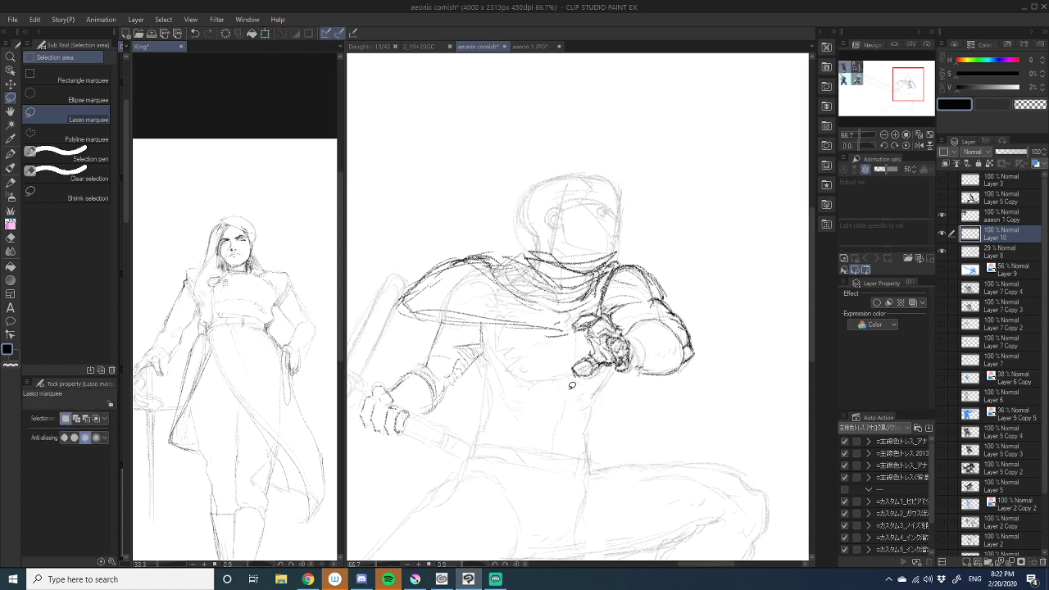
- Pencil the wide belt around the swordsman's waist with the Real pencil, including its upper and lower edges and side ends
left_click_drag(652, 407, 620, 387)
mouse_move(525, 403)
left_mouse_down()
mouse_move(604, 369)
mouse_move(630, 337)
mouse_move(575, 336)
mouse_move(525, 368)
mouse_move(593, 335)
mouse_move(587, 255)
mouse_move(571, 243)
mouse_move(525, 268)
mouse_move(617, 230)
mouse_move(588, 297)
mouse_move(766, 374)
mouse_move(730, 356)
mouse_move(716, 374)
mouse_move(718, 428)
mouse_move(686, 293)
mouse_move(492, 256)
mouse_move(461, 271)
left_mouse_up()
key("p")
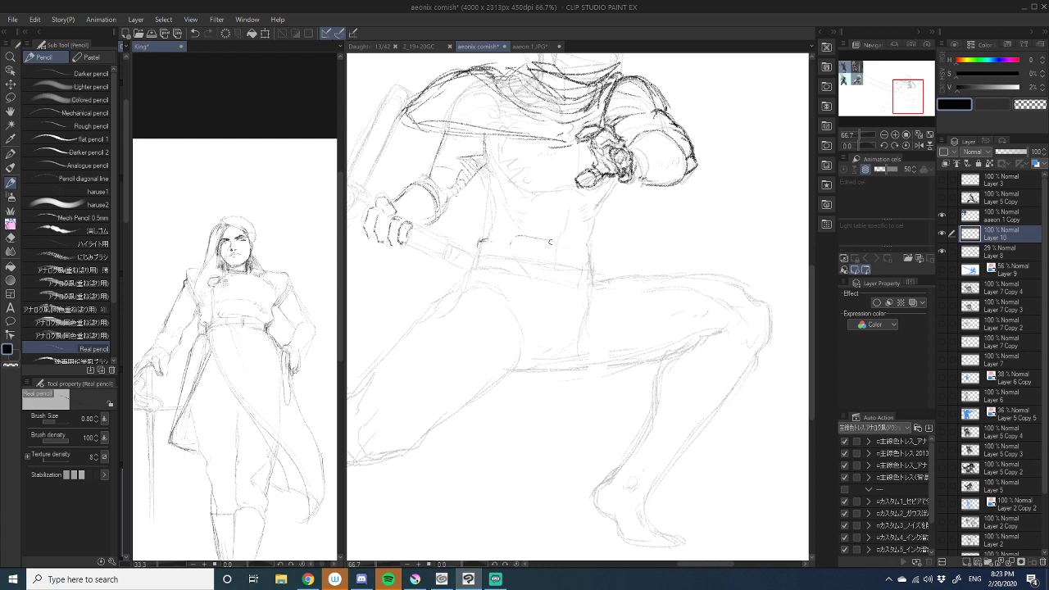
left_click_drag(550, 242, 580, 247)
left_click_drag(540, 277, 590, 279)
left_click_drag(473, 261, 509, 268)
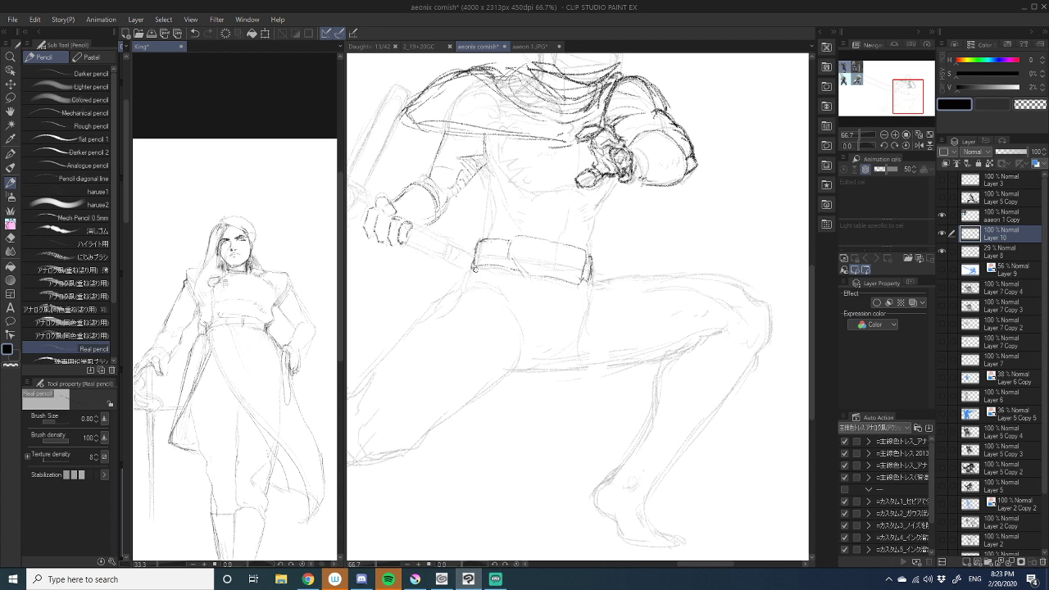
mouse_move(474, 267)
left_mouse_down()
mouse_move(511, 261)
mouse_move(513, 274)
left_mouse_up()
mouse_move(494, 286)
left_mouse_down()
mouse_move(560, 307)
mouse_move(569, 387)
mouse_move(519, 284)
mouse_move(582, 293)
mouse_move(572, 281)
left_mouse_up()
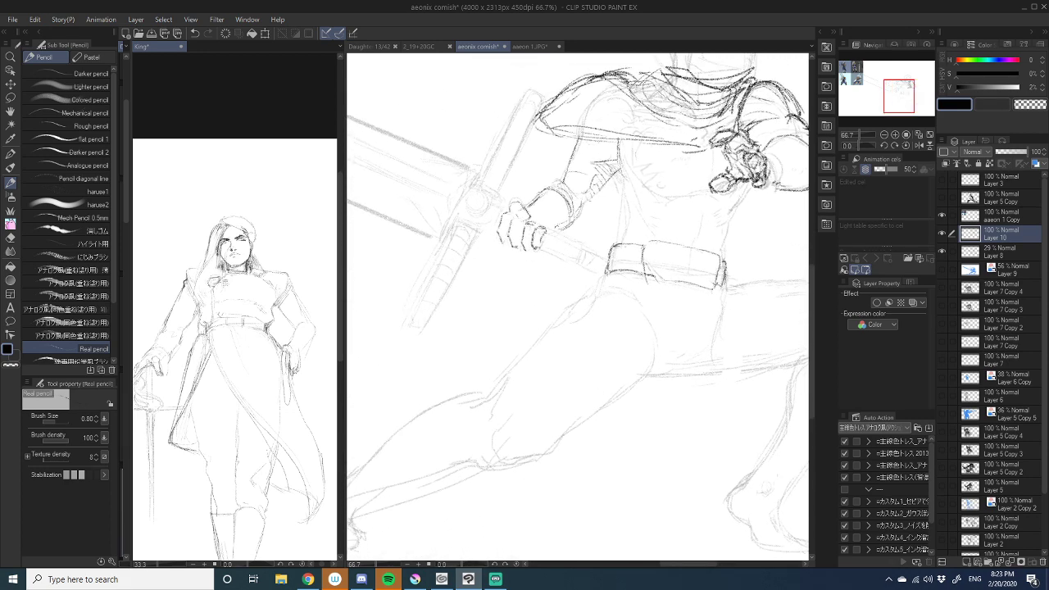
- Pencil the sword grip extending from the lowered hand to the belt, with dark edges and a blunt pommel end
left_click_drag(553, 237, 589, 254)
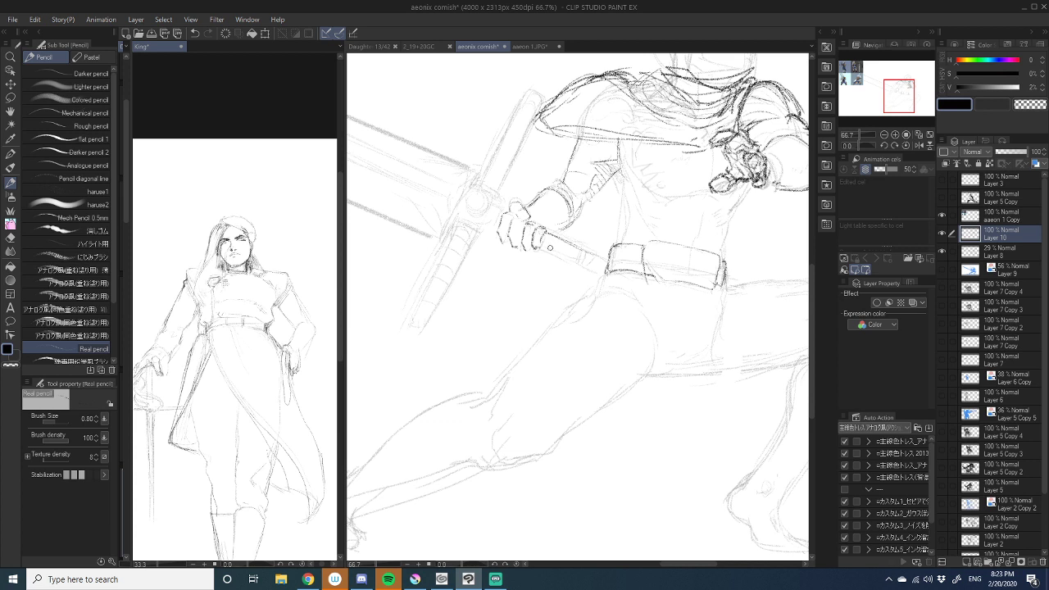
mouse_move(541, 248)
left_mouse_down()
mouse_move(597, 269)
mouse_move(625, 300)
left_mouse_up()
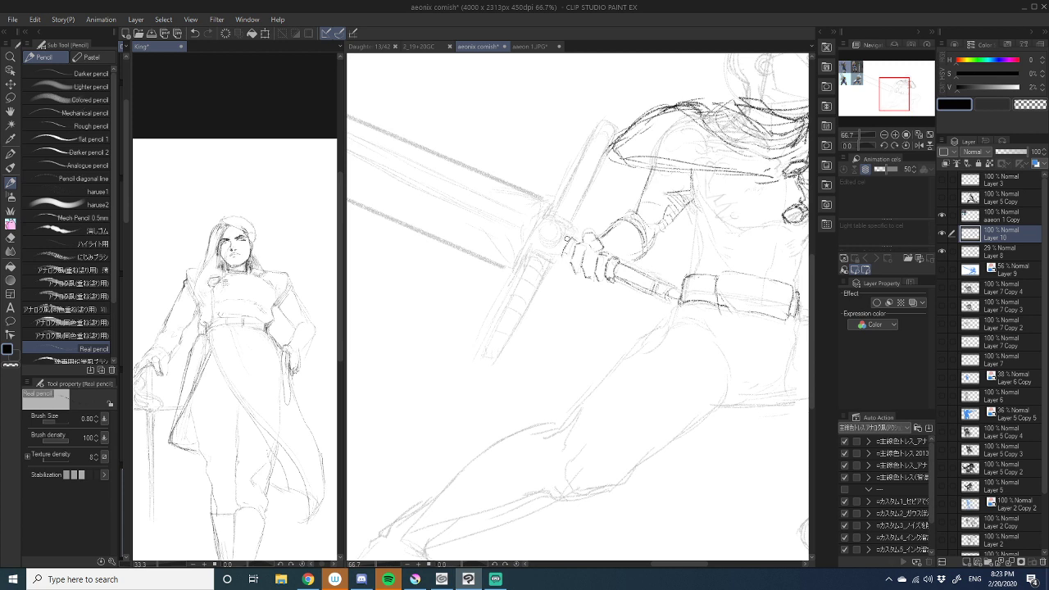
left_click_drag(619, 263, 654, 278)
mouse_move(666, 281)
left_mouse_down()
mouse_move(684, 289)
mouse_move(662, 297)
mouse_move(611, 272)
left_mouse_up()
mouse_move(611, 272)
left_mouse_down()
mouse_move(679, 300)
mouse_move(693, 295)
mouse_move(680, 284)
mouse_move(691, 294)
mouse_move(681, 306)
left_mouse_up()
key("c")
key("c")
key("c")
key("c")
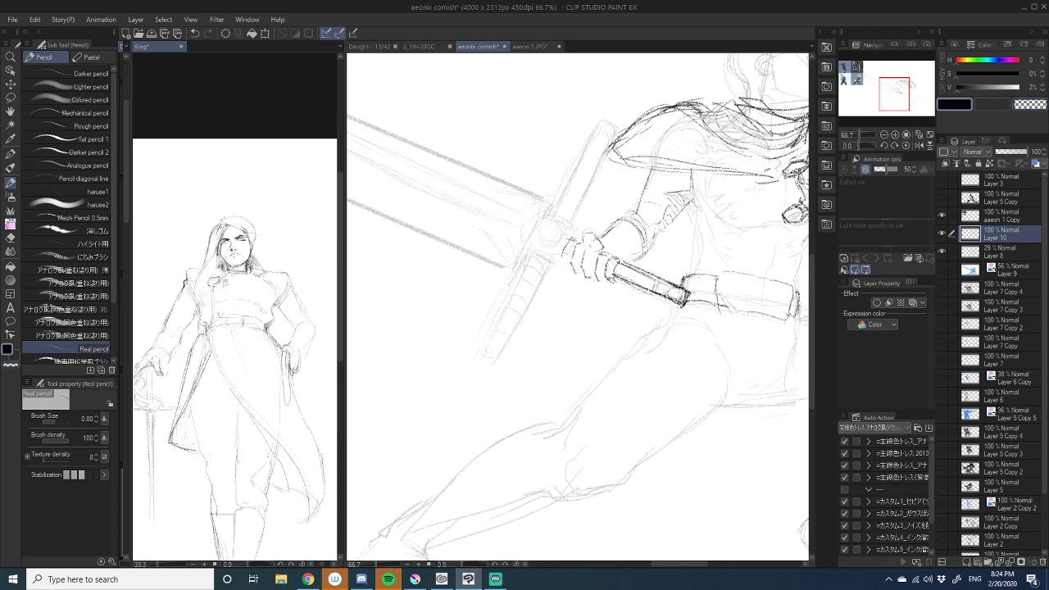
mouse_move(612, 274)
left_mouse_down()
mouse_move(662, 298)
mouse_move(523, 282)
left_mouse_up()
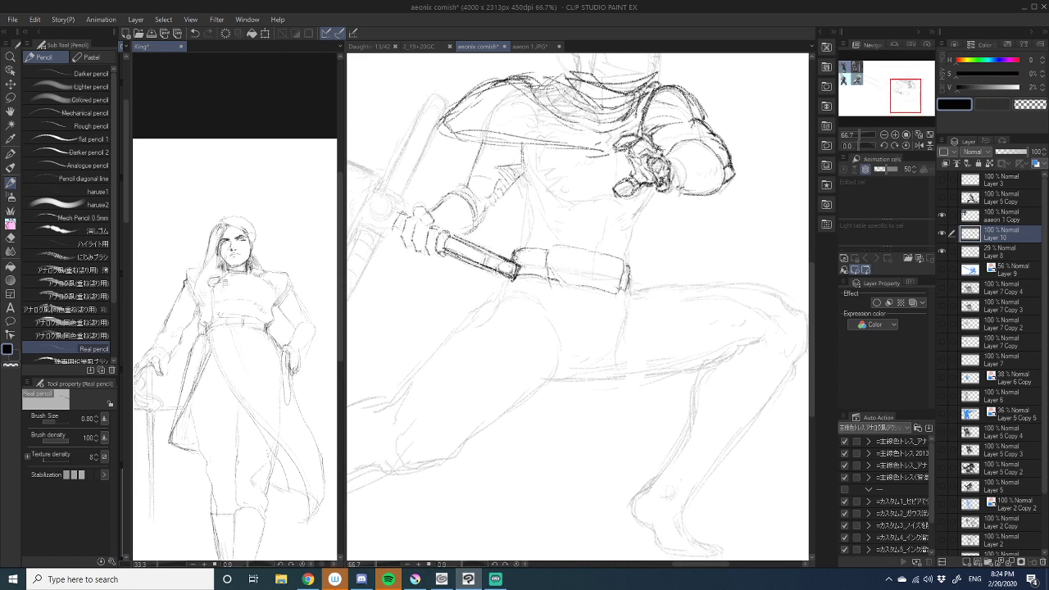
- Examine the character reference images for the outfit below the belt and compare them with the sketch
mouse_move(520, 314)
left_mouse_down()
mouse_move(561, 288)
mouse_move(530, 267)
mouse_move(560, 368)
mouse_move(571, 299)
mouse_move(566, 311)
left_mouse_up()
left_click(884, 134)
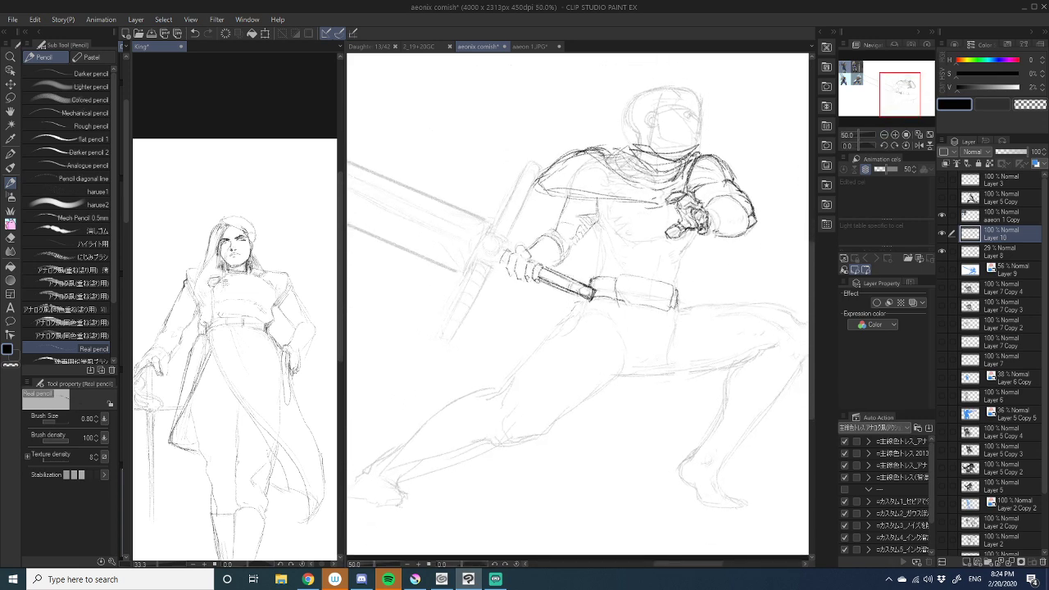
scroll(536, 258, "down", 3)
left_click_drag(515, 228, 653, 255)
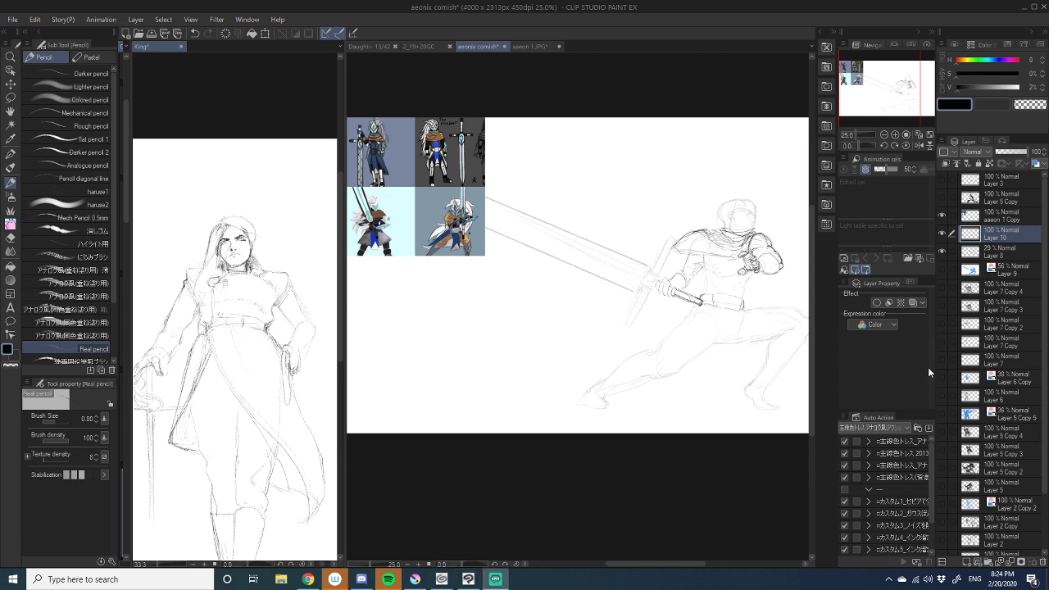
scroll(570, 253, "up", 1)
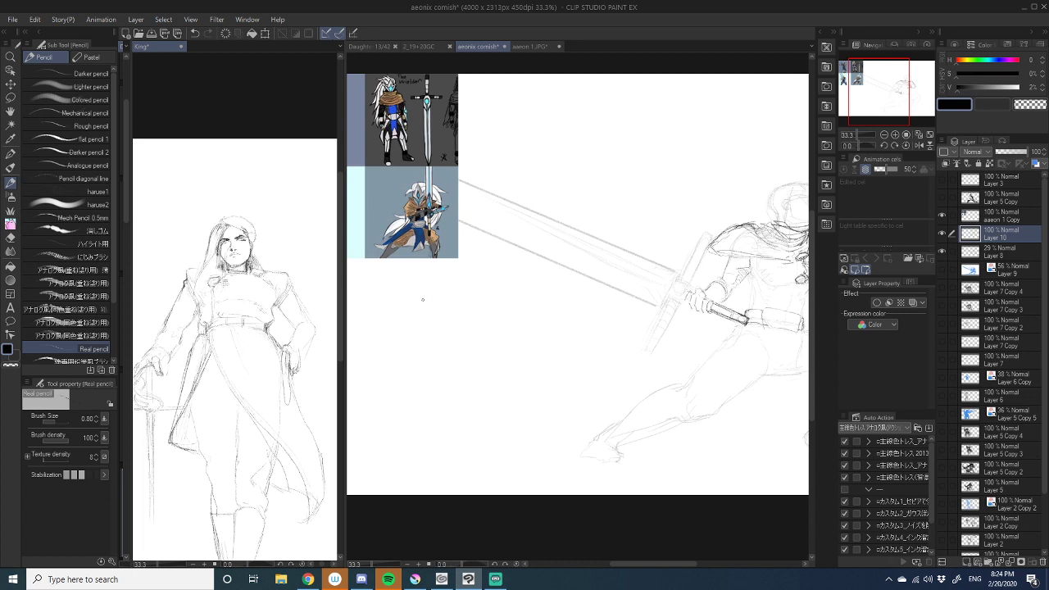
left_click_drag(422, 300, 505, 353)
scroll(566, 347, "up", 2)
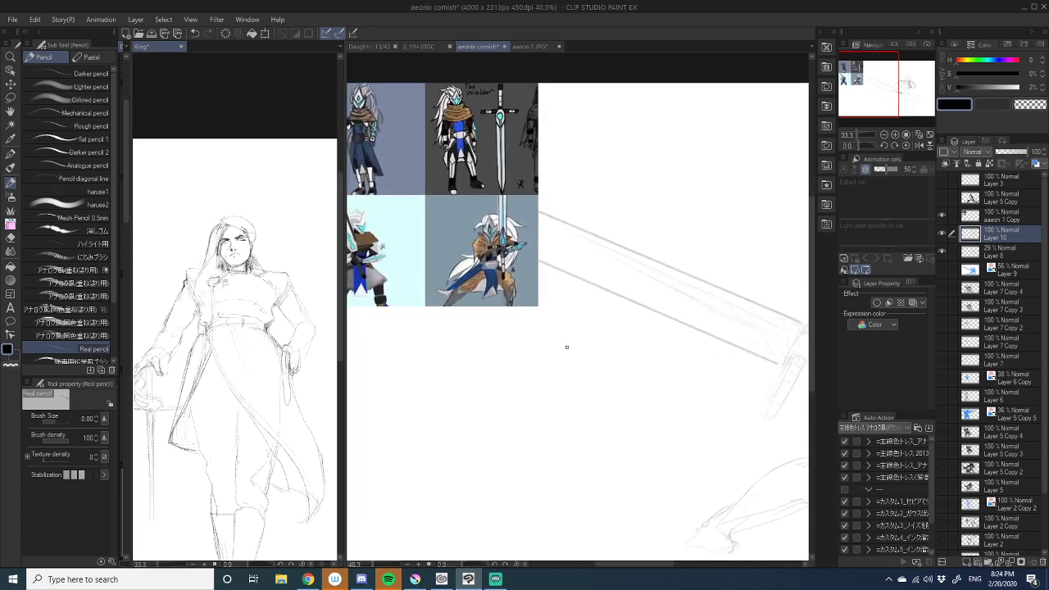
scroll(566, 347, "down", 2)
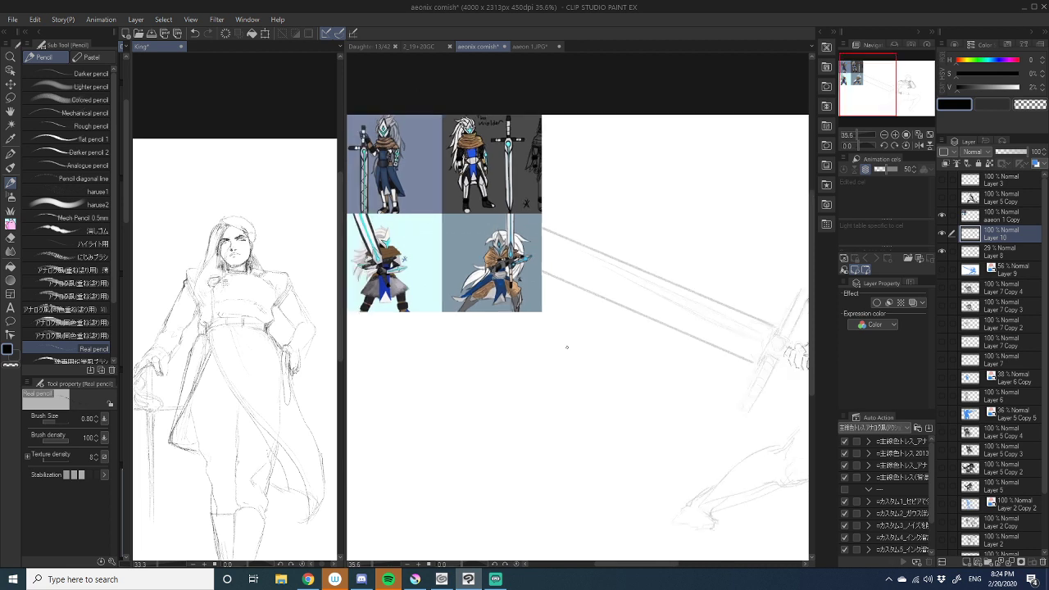
scroll(566, 347, "up", 1)
left_click_drag(606, 353, 284, 180)
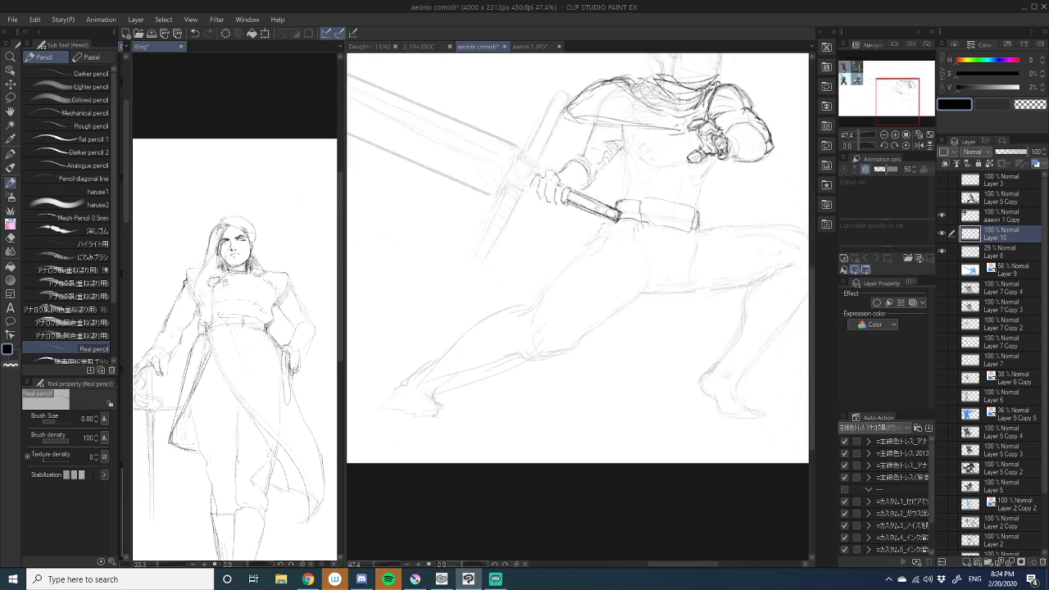
- Pencil long curved drape lines of the skirt hanging from the front of the belt across the bent thigh
mouse_move(689, 234)
left_mouse_down()
mouse_move(677, 326)
mouse_move(651, 320)
left_mouse_up()
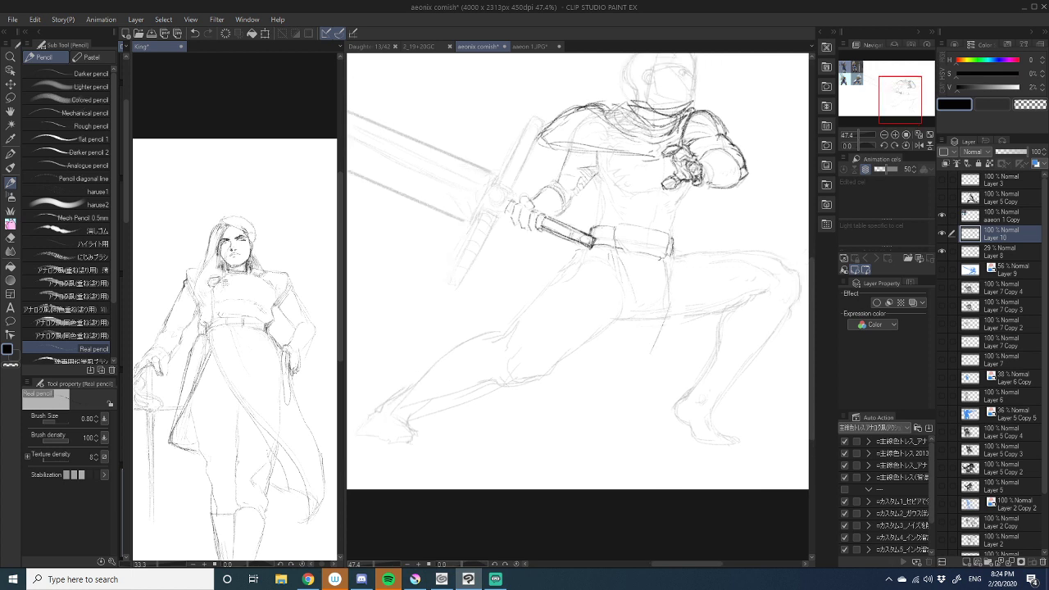
mouse_move(663, 258)
left_mouse_down()
mouse_move(675, 286)
mouse_move(653, 371)
mouse_move(630, 311)
left_mouse_up()
mouse_move(629, 354)
left_mouse_down()
mouse_move(591, 386)
mouse_move(645, 379)
left_mouse_up()
left_click_drag(603, 338, 669, 362)
left_click_drag(672, 280, 687, 285)
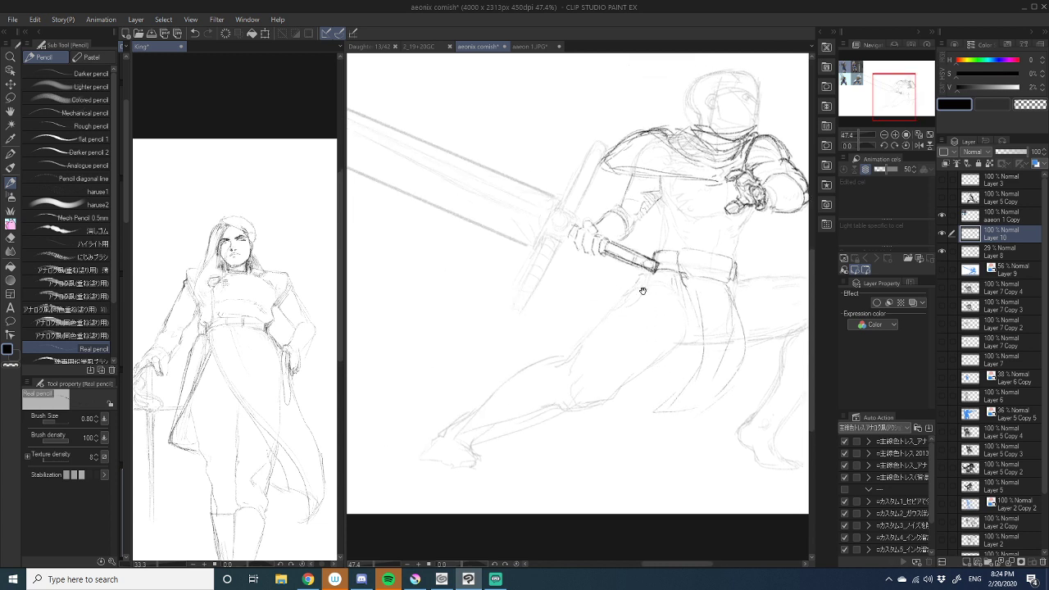
- Check the reference images and pencil the gathered hip folds and light lower hem of the skirt over the rear leg
left_click_drag(588, 281, 733, 291)
left_click_drag(395, 288, 673, 338)
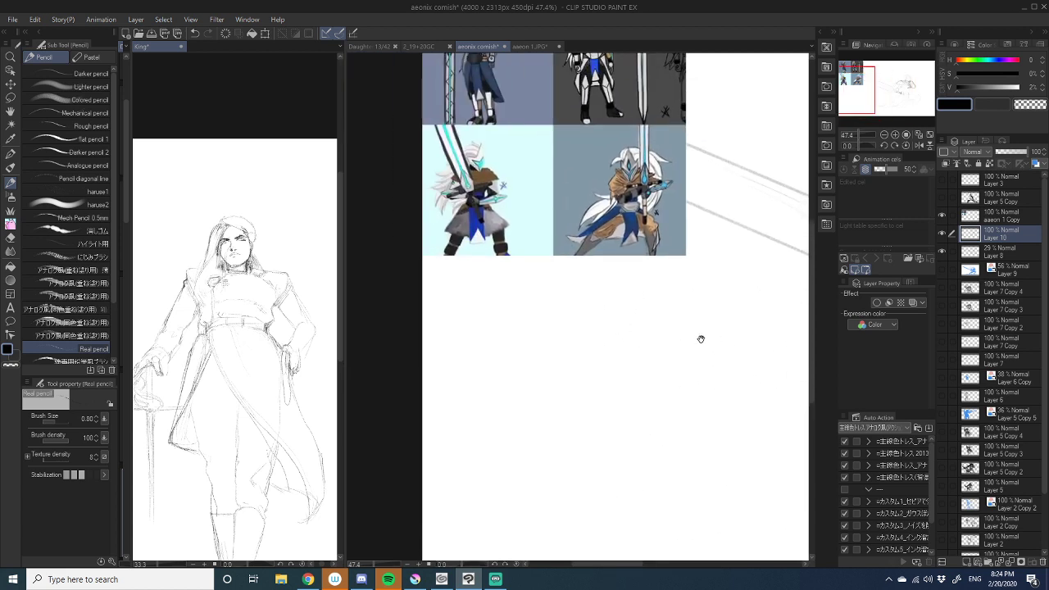
mouse_move(721, 311)
left_mouse_down()
mouse_move(529, 251)
mouse_move(623, 306)
mouse_move(606, 386)
mouse_move(586, 387)
left_mouse_up()
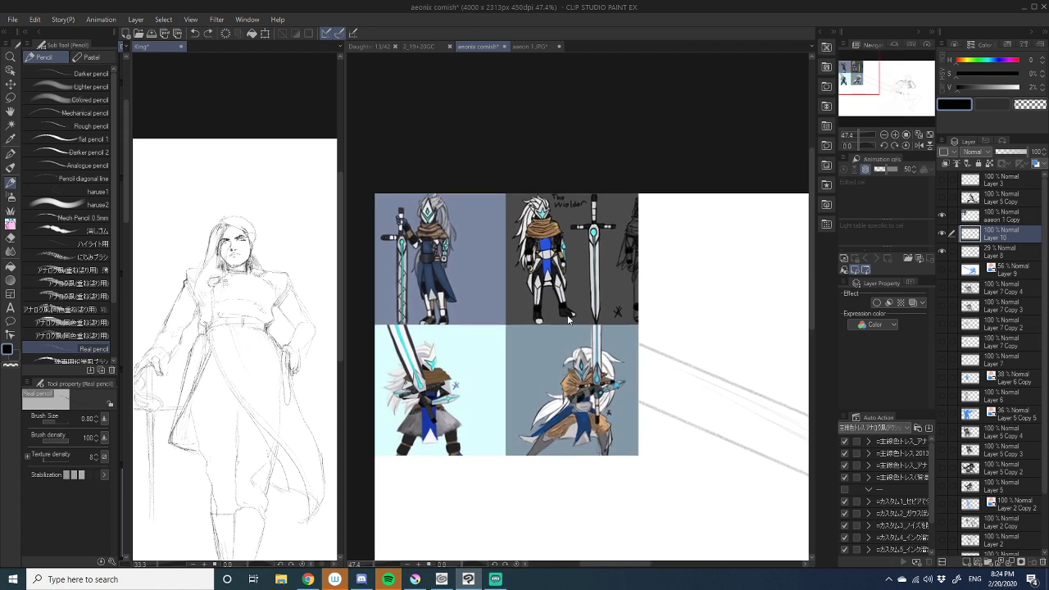
left_click_drag(774, 449, 568, 298)
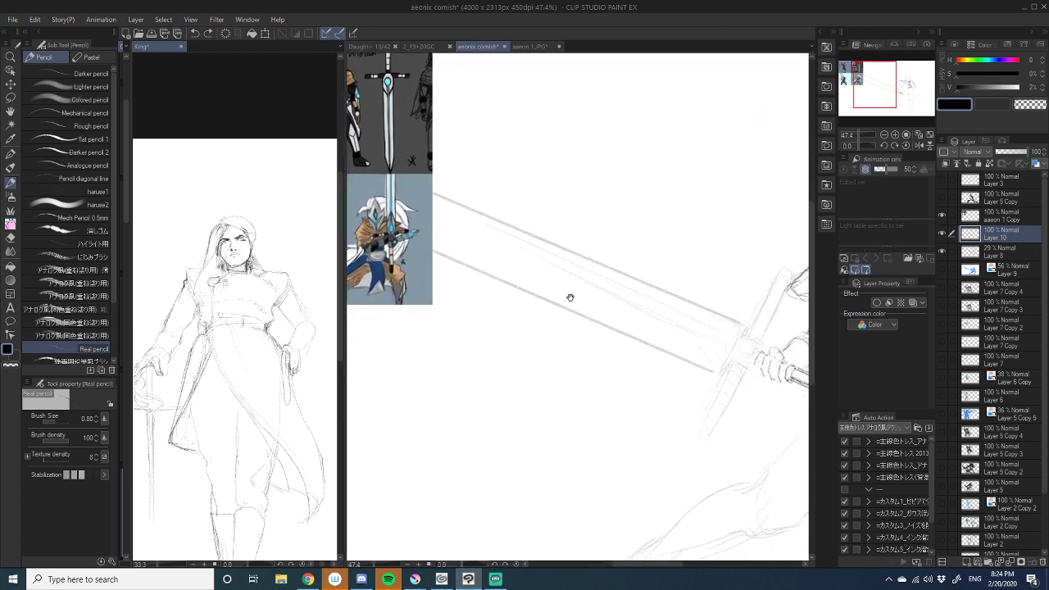
left_click_drag(779, 422, 458, 228)
mouse_move(556, 209)
left_mouse_down()
mouse_move(554, 234)
mouse_move(519, 245)
left_mouse_up()
left_click_drag(526, 202, 457, 230)
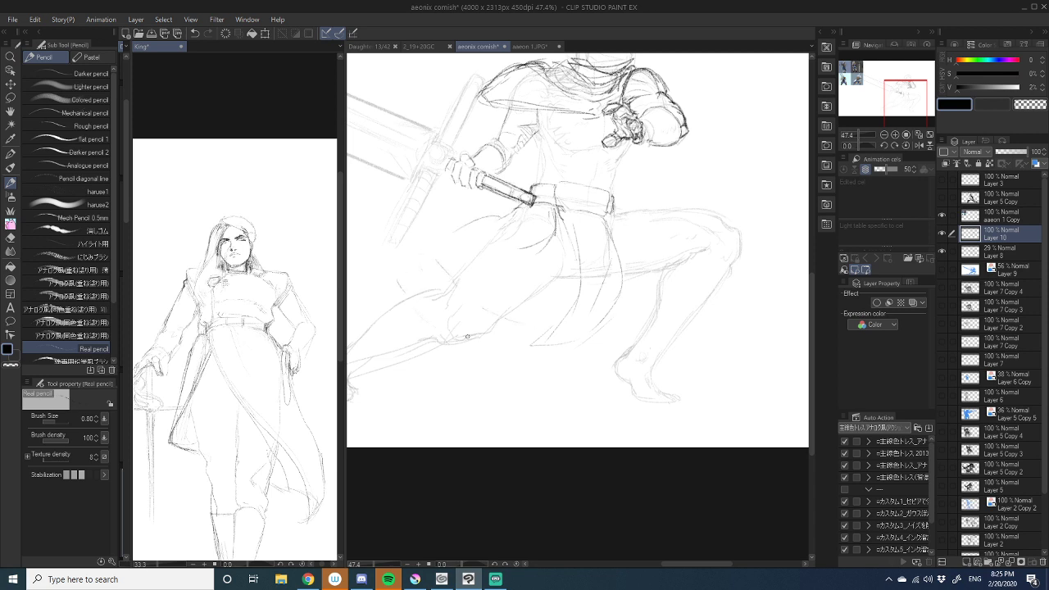
left_click_drag(467, 338, 555, 333)
left_click_drag(613, 213, 622, 210)
- Pencil the windblown cloth tail flaring out behind the rear hip beneath the sword
mouse_move(485, 217)
left_mouse_down()
mouse_move(589, 232)
mouse_move(408, 221)
left_mouse_up()
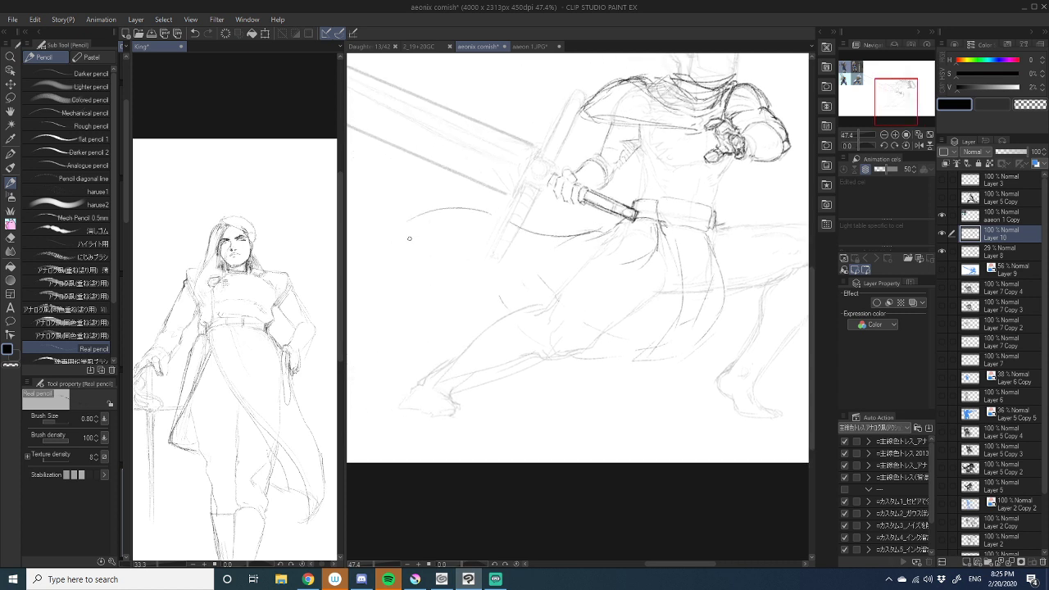
mouse_move(619, 230)
left_mouse_down()
mouse_move(462, 206)
mouse_move(440, 218)
left_mouse_up()
left_click_drag(454, 212, 433, 246)
mouse_move(491, 207)
left_mouse_down()
mouse_move(429, 237)
mouse_move(554, 261)
mouse_move(600, 238)
left_mouse_up()
left_click_drag(548, 168, 467, 283)
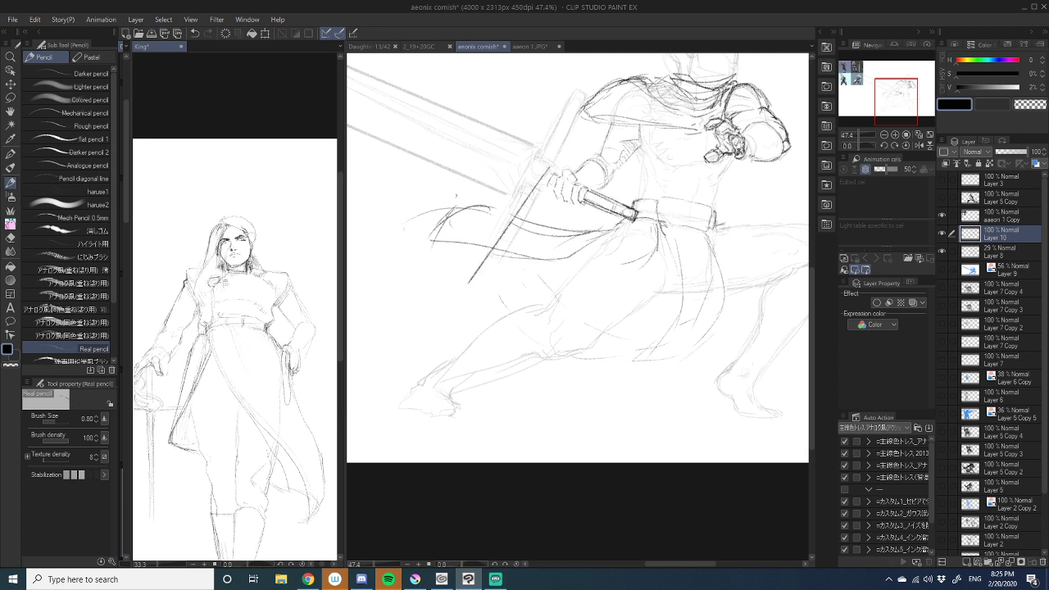
left_click_drag(457, 195, 581, 266)
key("ctrl+z")
key("ctrl+z")
key("ctrl+z")
- Pencil curved skirt edges behind the rear thigh and small layered cloth folds at the front hip beside the belt
mouse_move(541, 262)
left_mouse_down()
mouse_move(555, 266)
mouse_move(533, 288)
left_mouse_up()
left_click_drag(506, 263, 534, 308)
mouse_move(633, 326)
left_mouse_down()
mouse_move(574, 353)
mouse_move(583, 349)
left_mouse_up()
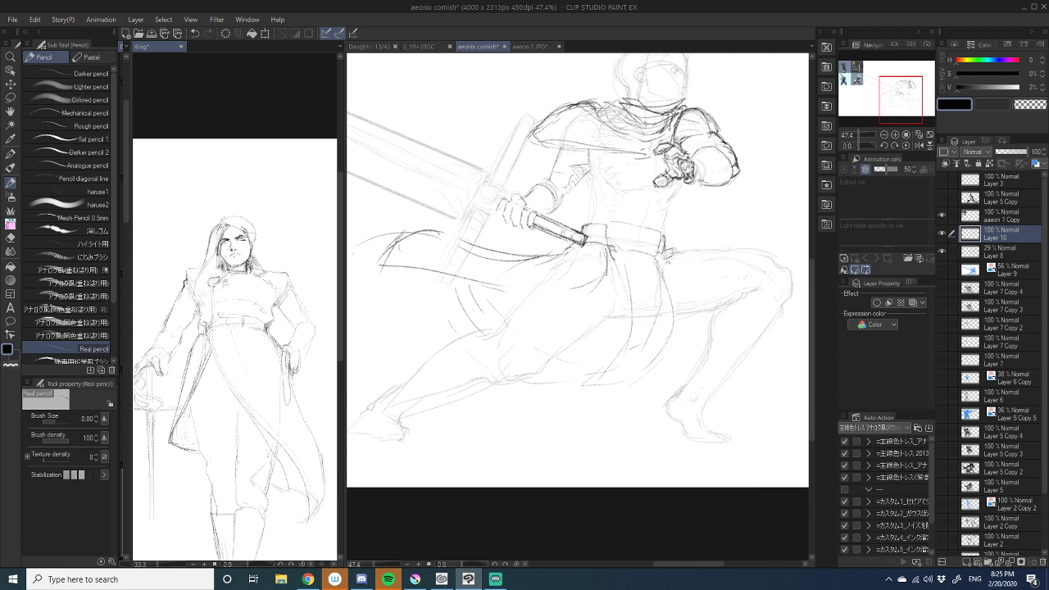
mouse_move(660, 262)
left_mouse_down()
mouse_move(703, 249)
mouse_move(677, 241)
mouse_move(707, 232)
mouse_move(706, 250)
mouse_move(718, 237)
mouse_move(695, 236)
left_mouse_up()
left_click_drag(683, 238, 726, 233)
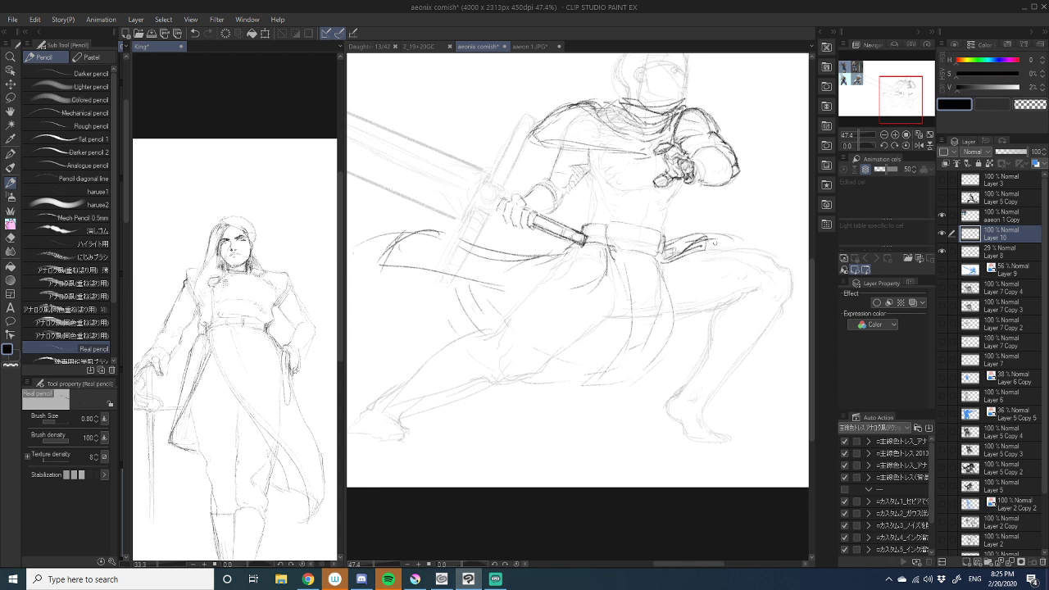
- Pencil the skirt's broad rounded hem sweeping from the rear hip under both thighs to the front
mouse_move(703, 314)
left_mouse_down()
mouse_move(660, 355)
mouse_move(522, 370)
left_mouse_up()
mouse_move(463, 256)
left_mouse_down()
mouse_move(468, 300)
mouse_move(688, 316)
left_mouse_up()
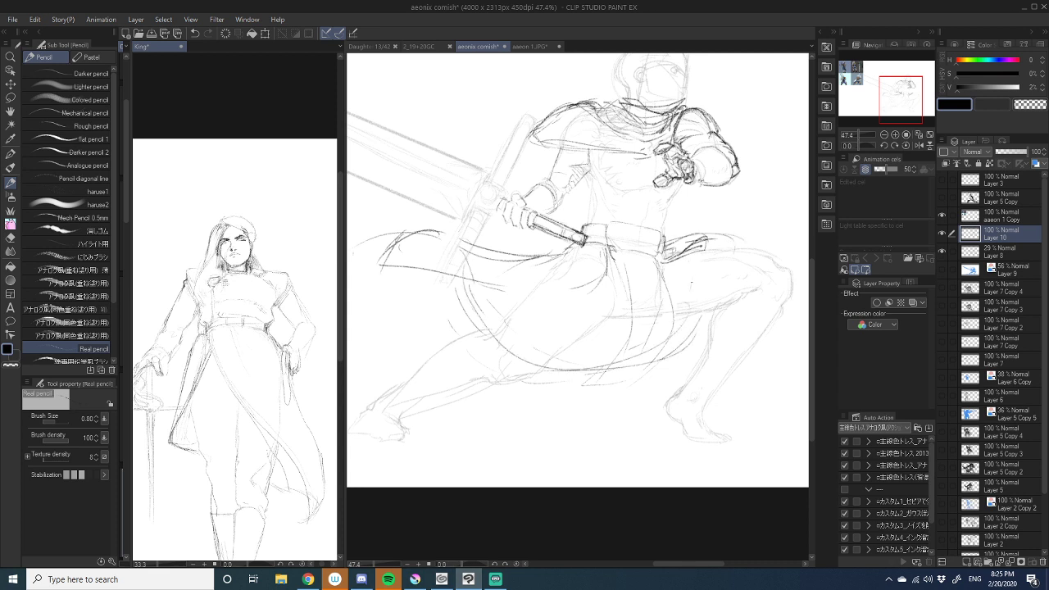
mouse_move(698, 249)
left_mouse_down()
mouse_move(672, 331)
mouse_move(503, 344)
left_mouse_up()
mouse_move(608, 309)
left_mouse_down()
mouse_move(541, 410)
mouse_move(628, 239)
mouse_move(656, 270)
left_mouse_up()
- Try to pencil dark-edged pointed cloth panels hanging from the belt over the skirt
left_click_drag(622, 231, 607, 274)
mouse_move(614, 233)
left_mouse_down()
mouse_move(610, 256)
mouse_move(563, 289)
mouse_move(512, 303)
left_mouse_up()
mouse_move(655, 237)
left_mouse_down()
mouse_move(651, 280)
mouse_move(556, 331)
left_mouse_up()
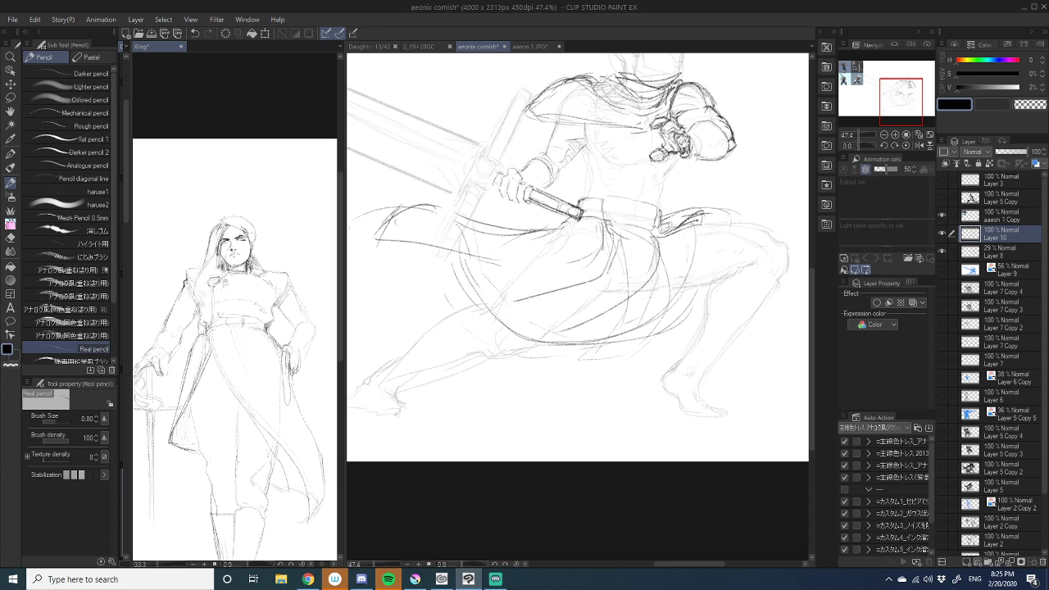
mouse_move(608, 238)
left_mouse_down()
mouse_move(515, 300)
mouse_move(556, 364)
left_mouse_up()
left_click_drag(557, 364, 663, 264)
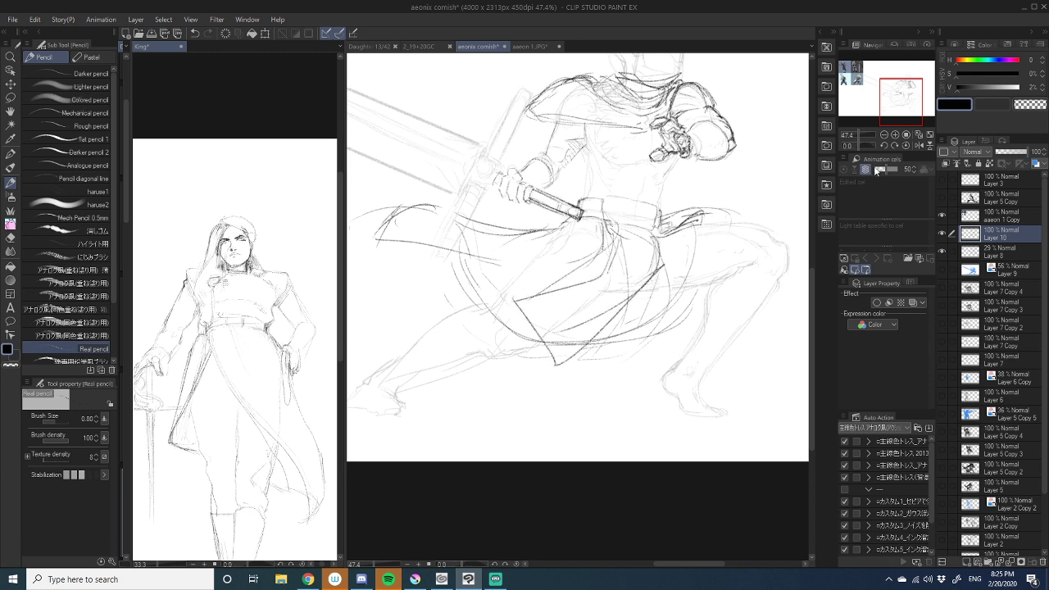
- Review the whole figure's skirt shape against the character reference images, from a distance and up close
left_click(884, 137)
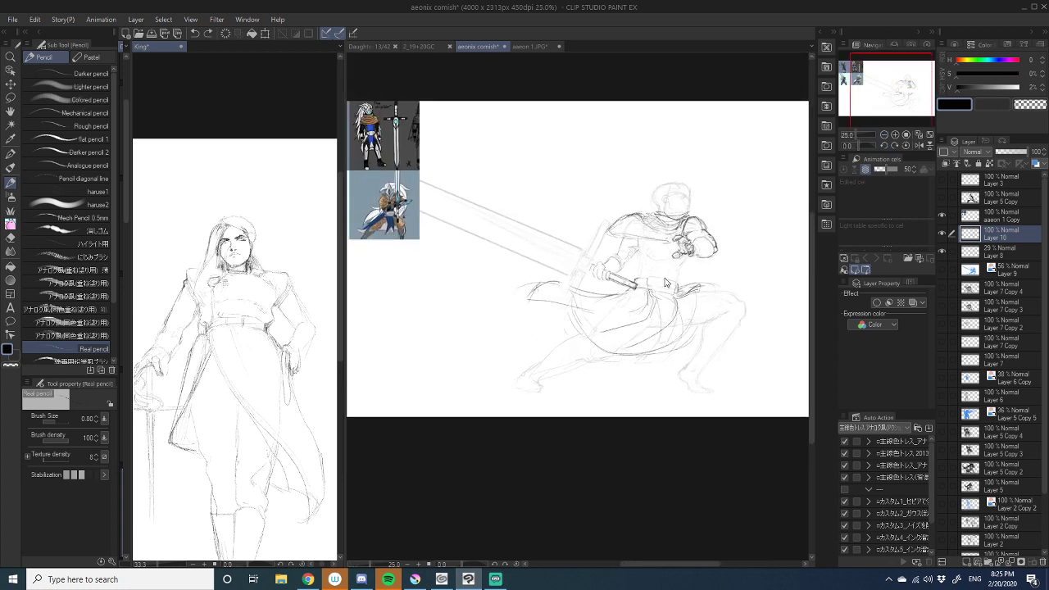
left_click_drag(656, 366, 643, 331)
left_click_drag(658, 269, 643, 309)
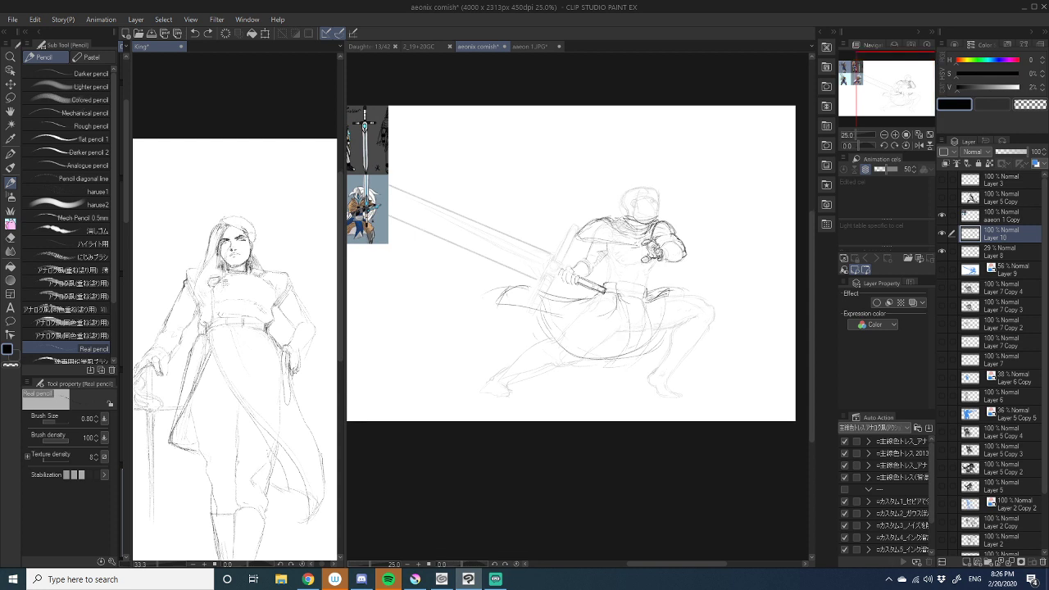
left_click_drag(577, 356, 604, 313)
left_click_drag(532, 341, 688, 358)
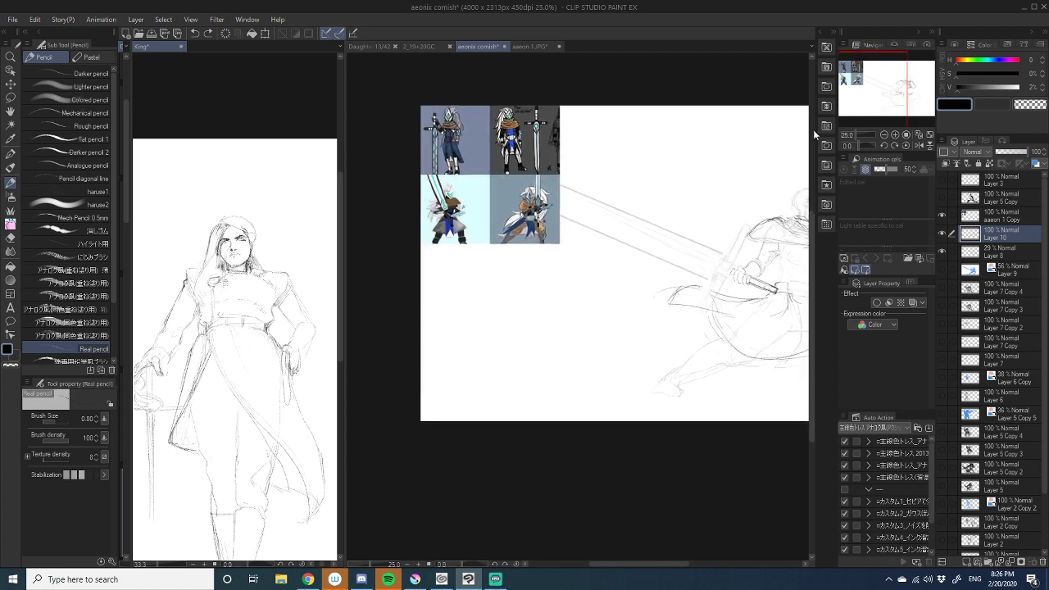
left_click(895, 136)
left_click_drag(573, 247, 499, 221)
left_click_drag(704, 289, 491, 204)
left_click_drag(611, 247, 458, 264)
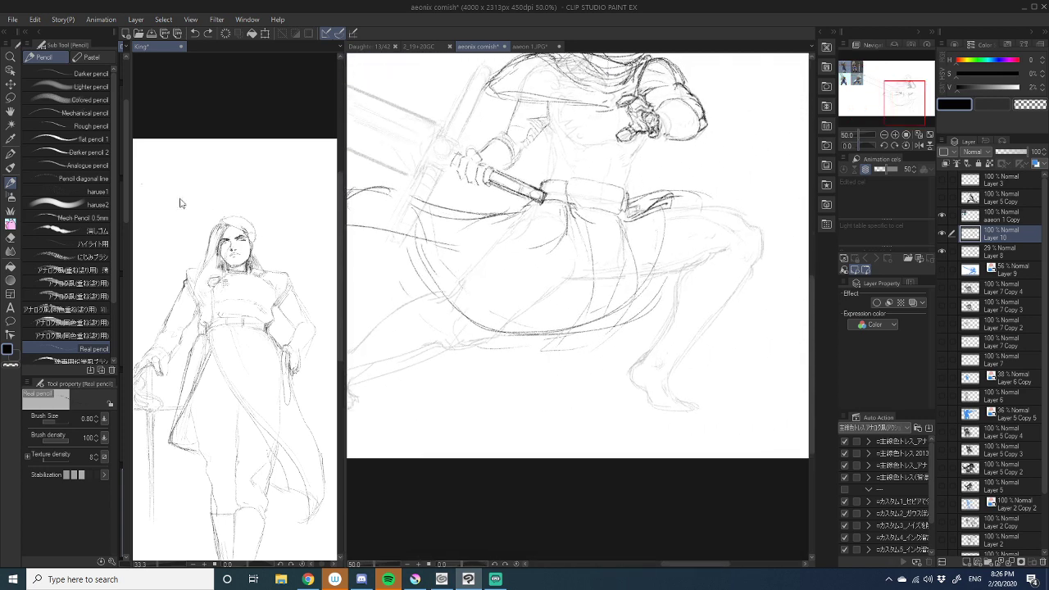
- Erase the rounded skirt hem, hanging cloth folds and curved edges over both thighs with the Softer eraser
left_click(11, 237)
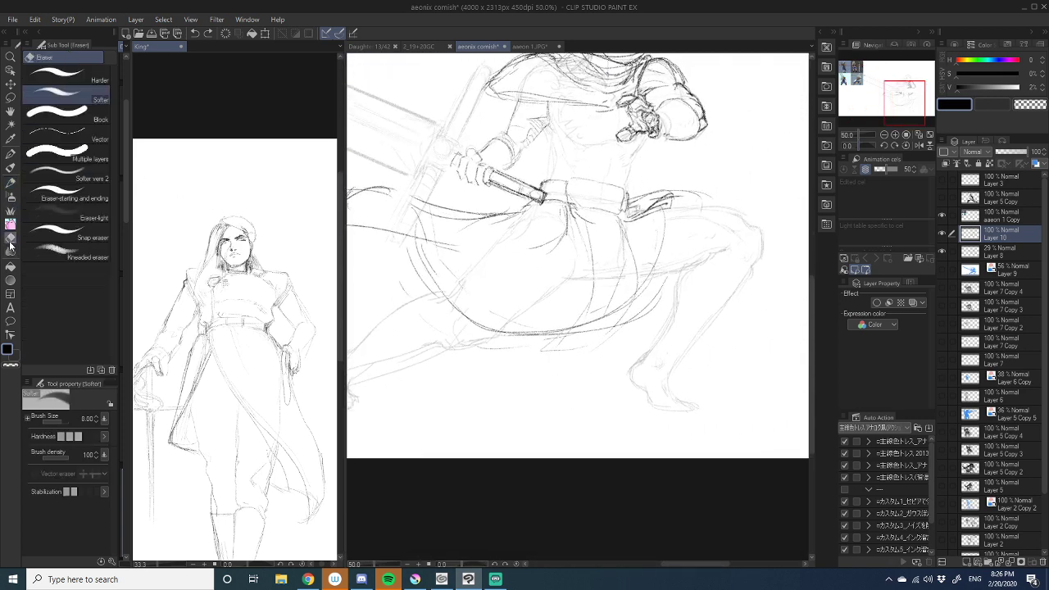
mouse_move(521, 311)
left_mouse_down()
mouse_move(427, 270)
mouse_move(492, 321)
mouse_move(655, 295)
mouse_move(638, 259)
mouse_move(597, 286)
mouse_move(556, 231)
left_mouse_up()
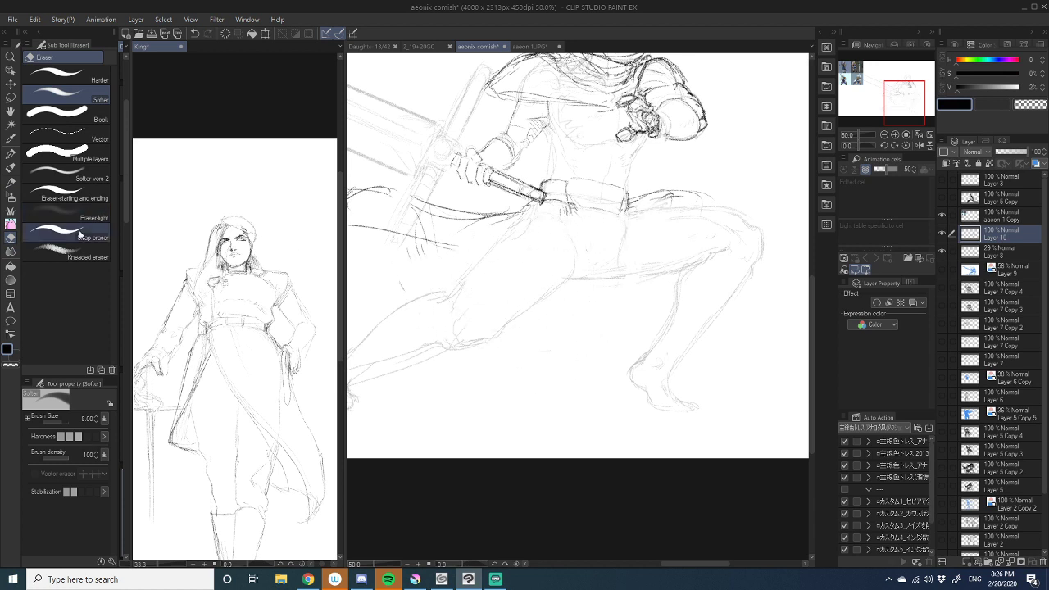
- Pencil the skirt's waistline below the belt and short cloth edges at the front hip with the Real pencil
left_click(10, 183)
left_click_drag(531, 312, 592, 351)
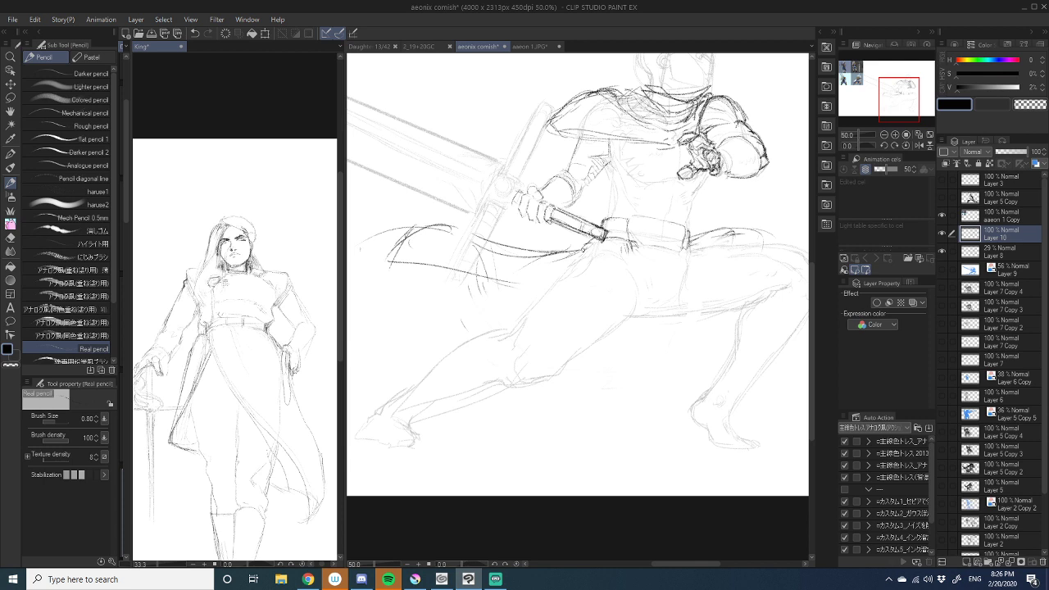
left_click_drag(571, 249, 683, 262)
left_click_drag(685, 256, 684, 279)
left_click_drag(665, 299, 643, 314)
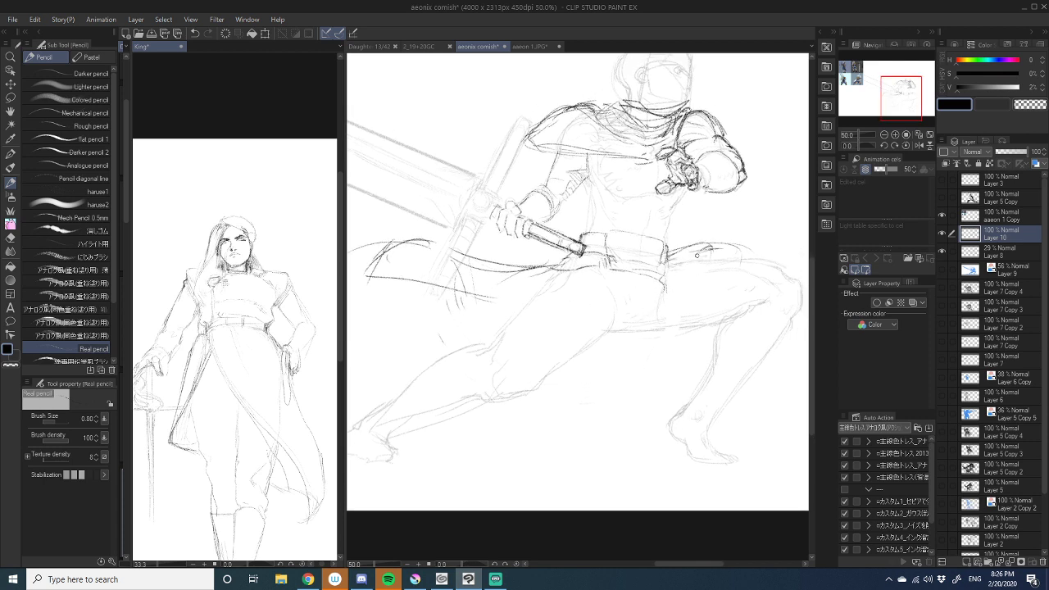
- Pencil the rear skirt panel blowing back from the hip, with long swept edges and a curved end above the rear leg
left_click_drag(570, 254, 493, 265)
left_click_drag(609, 276, 501, 332)
left_click_drag(412, 244, 388, 270)
mouse_move(375, 277)
left_mouse_down()
mouse_move(368, 304)
mouse_move(413, 336)
left_mouse_up()
mouse_move(390, 256)
left_mouse_down()
mouse_move(431, 369)
mouse_move(613, 300)
mouse_move(613, 272)
left_mouse_up()
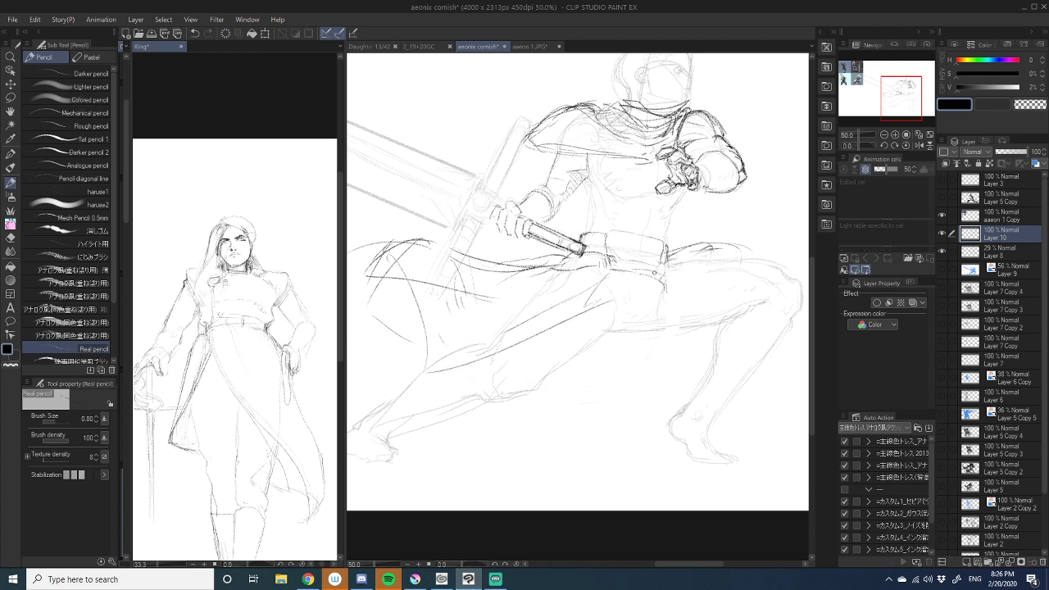
- Pencil a pointed front skirt panel draping over the front thigh and hanging down between the legs
mouse_move(653, 271)
left_mouse_down()
mouse_move(578, 284)
mouse_move(625, 287)
mouse_move(700, 251)
mouse_move(654, 318)
left_mouse_up()
left_click_drag(700, 276, 637, 334)
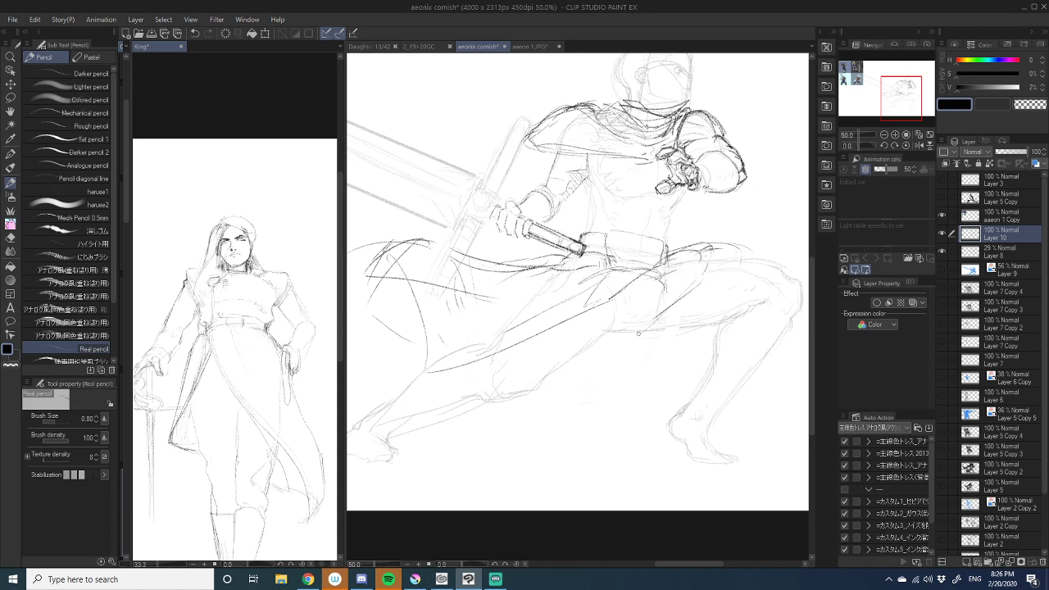
mouse_move(663, 264)
left_mouse_down()
mouse_move(651, 295)
mouse_move(515, 305)
mouse_move(589, 336)
left_mouse_up()
mouse_move(680, 301)
left_mouse_down()
mouse_move(668, 319)
mouse_move(577, 349)
mouse_move(551, 331)
left_mouse_up()
- Add an inner layered panel and fold lines to the rear skirt flaring out behind the sword grip
mouse_move(604, 276)
left_mouse_down()
mouse_move(468, 259)
mouse_move(456, 247)
mouse_move(393, 257)
mouse_move(377, 286)
mouse_move(428, 297)
mouse_move(395, 314)
left_mouse_up()
left_click_drag(401, 319, 542, 298)
left_click_drag(459, 349, 523, 288)
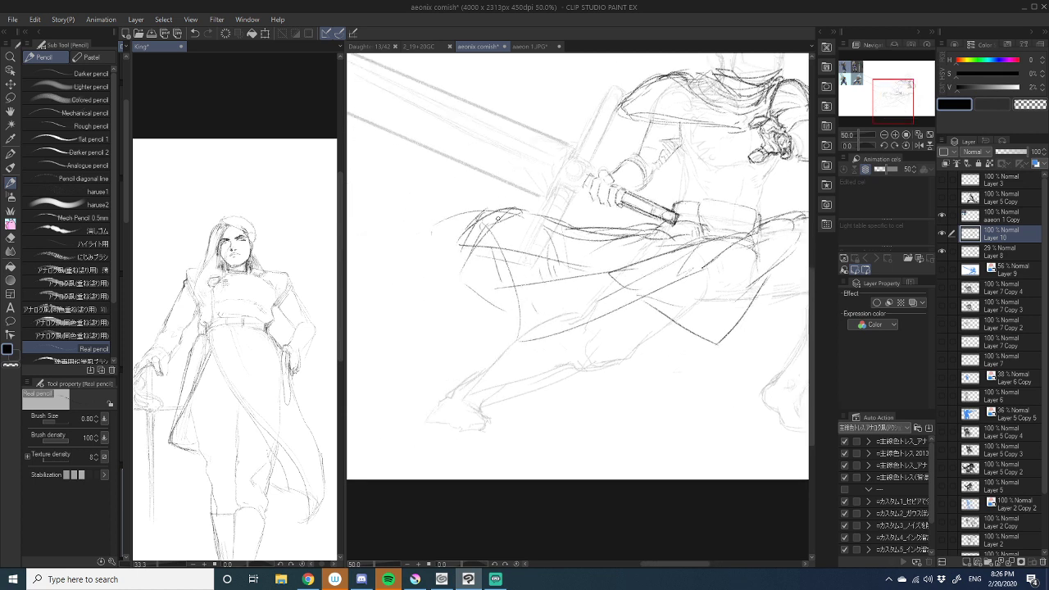
left_click_drag(497, 218, 491, 292)
left_click_drag(491, 291, 632, 270)
left_click_drag(665, 351, 587, 341)
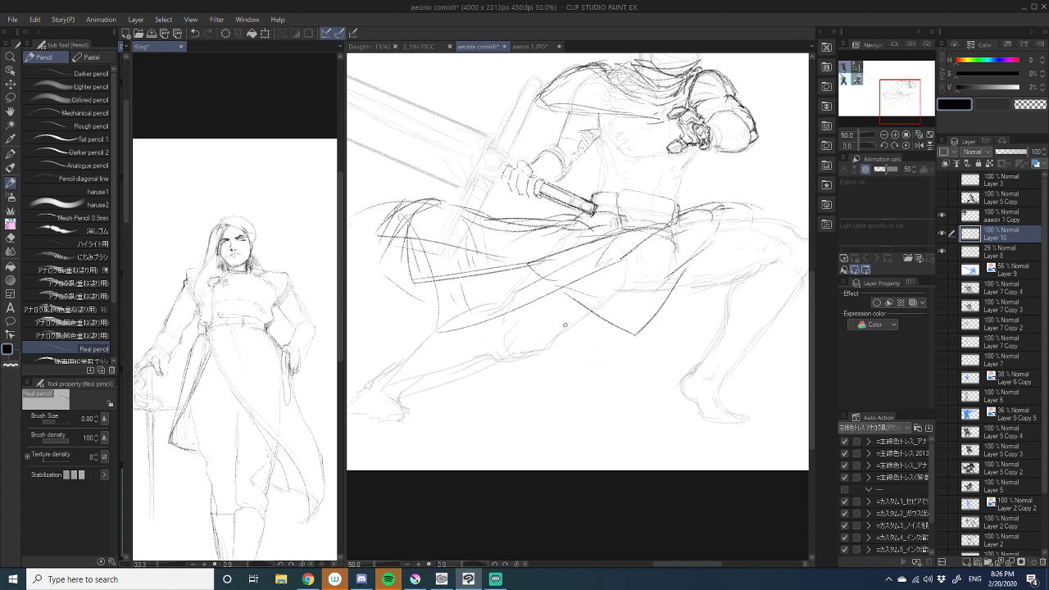
- Pencil the front thigh's contour and trouser creases from the skirt panel toward the bent knee
scroll(575, 321, "down", 2)
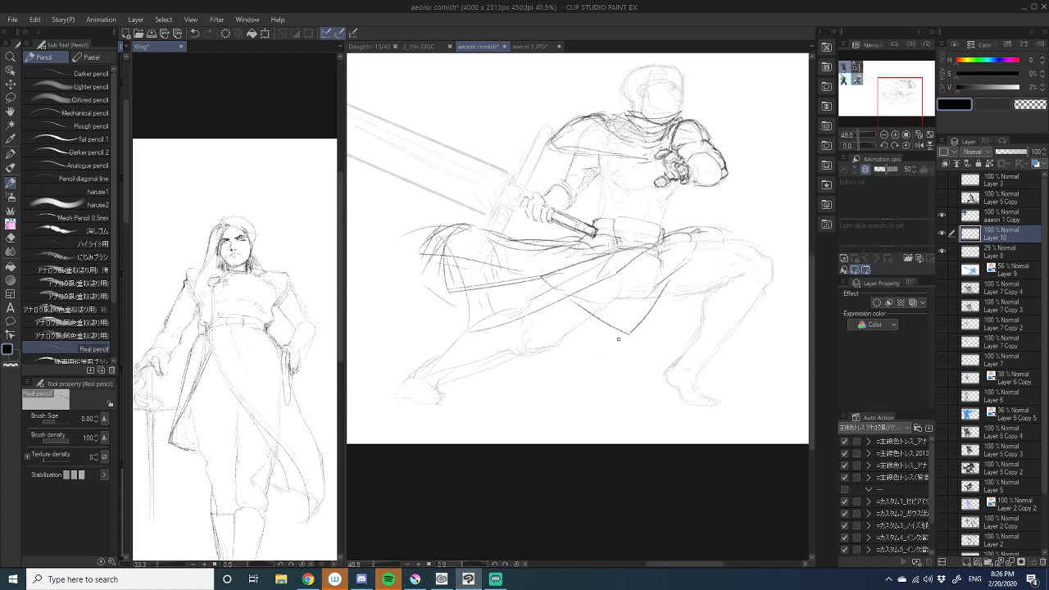
left_click_drag(636, 310, 593, 363)
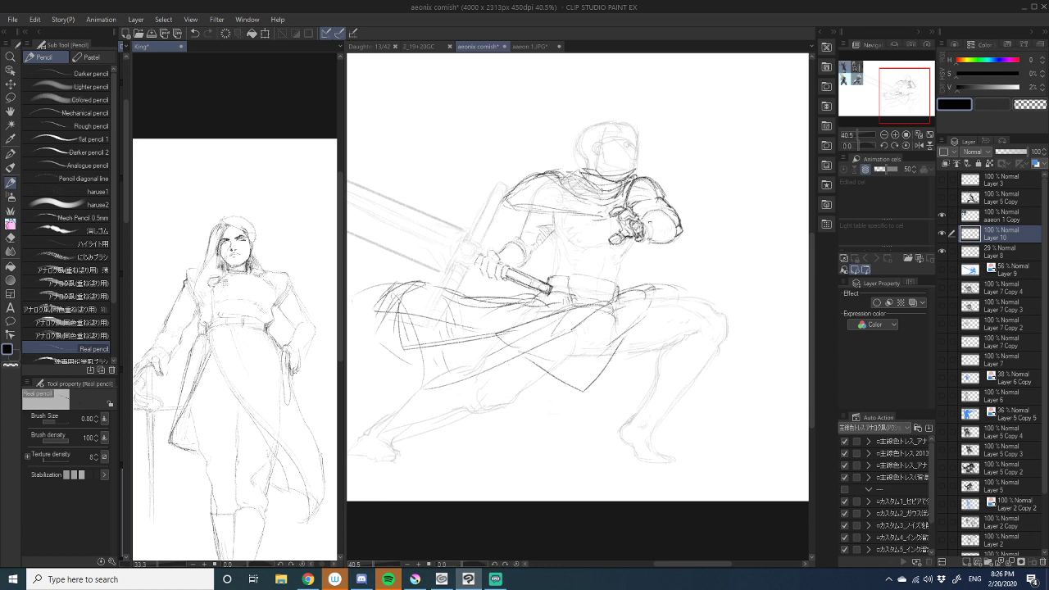
left_click_drag(521, 379, 533, 306)
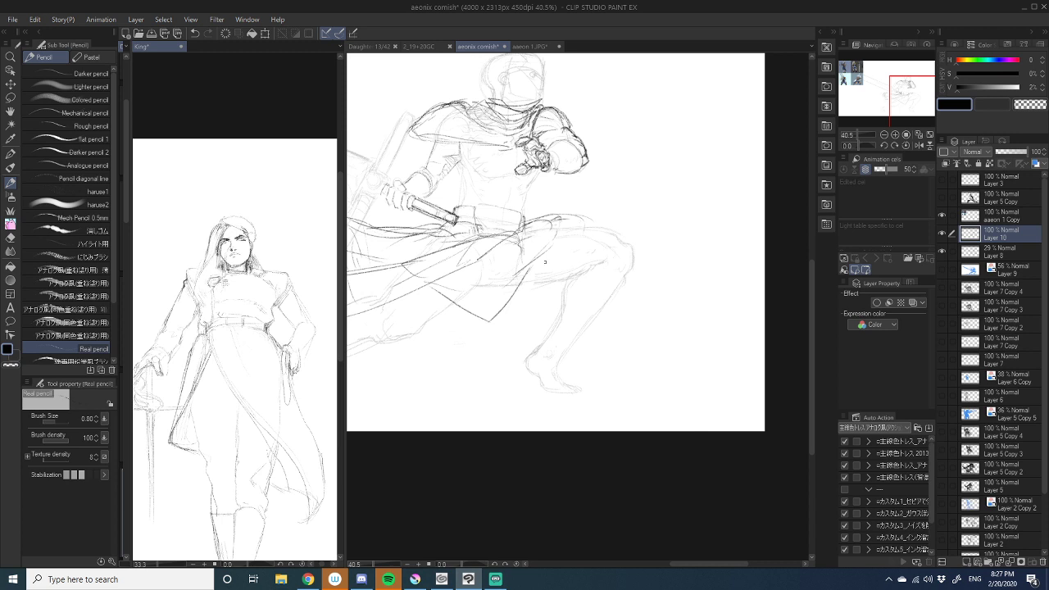
left_click_drag(545, 265, 600, 249)
mouse_move(538, 313)
left_mouse_down()
mouse_move(568, 339)
mouse_move(680, 385)
mouse_move(697, 377)
left_mouse_up()
mouse_move(690, 387)
left_mouse_down()
mouse_move(581, 419)
mouse_move(557, 374)
mouse_move(426, 307)
left_mouse_up()
left_click_drag(670, 314, 515, 281)
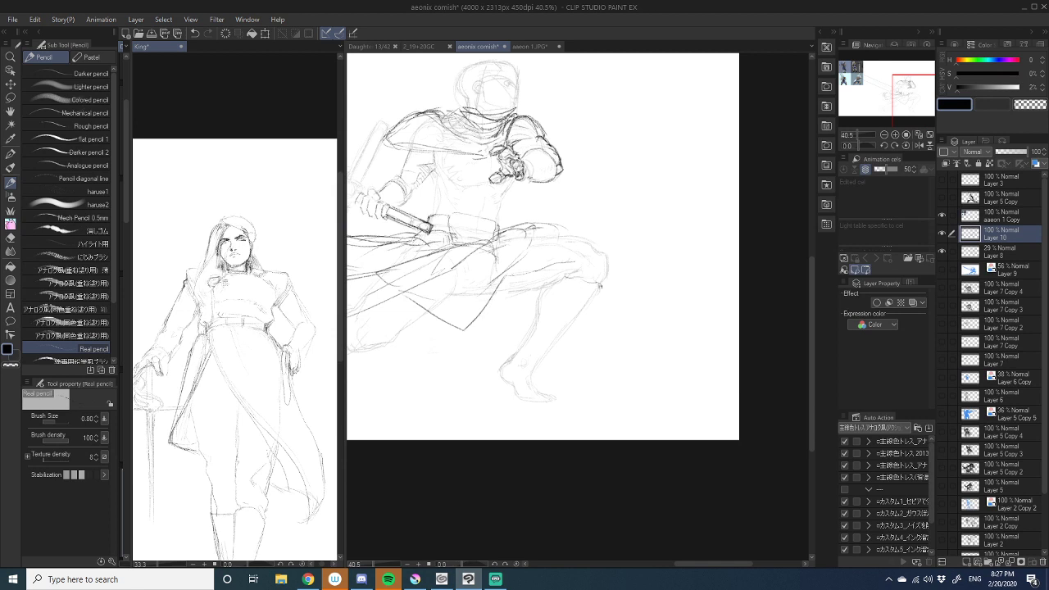
- Pencil the front leg's bent knee with its folds and both contours of the shin and calf
left_click_drag(598, 286, 562, 337)
left_click_drag(578, 316, 536, 364)
left_click_drag(587, 278, 583, 289)
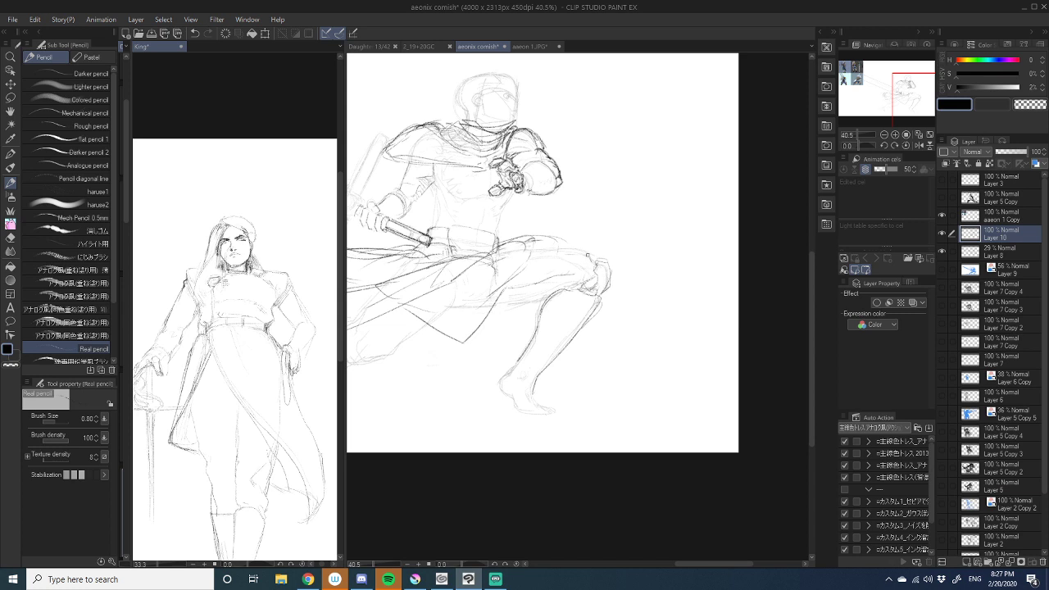
left_click_drag(564, 263, 589, 254)
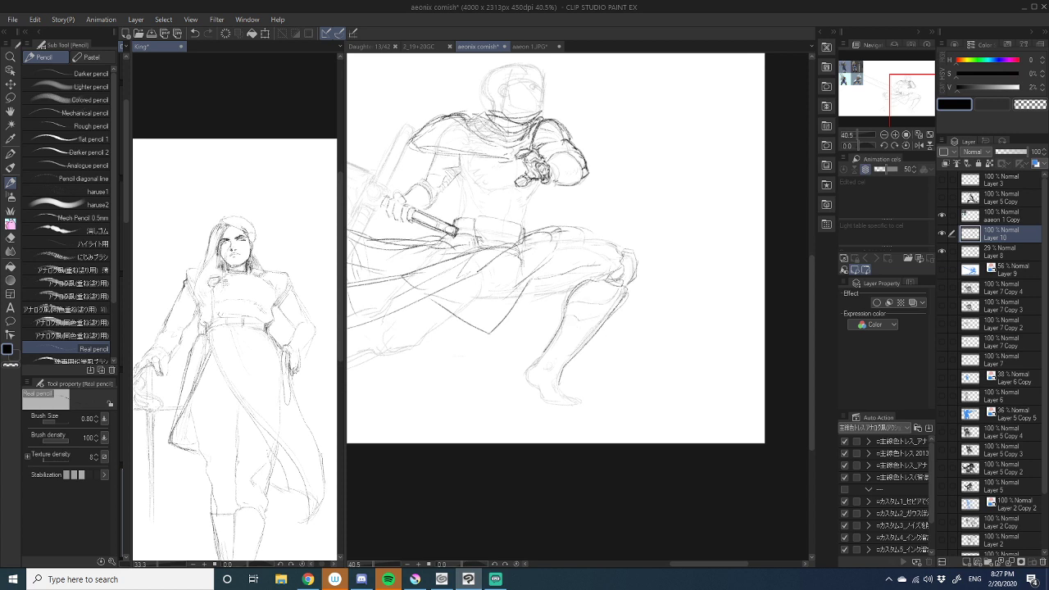
left_click_drag(591, 291, 571, 307)
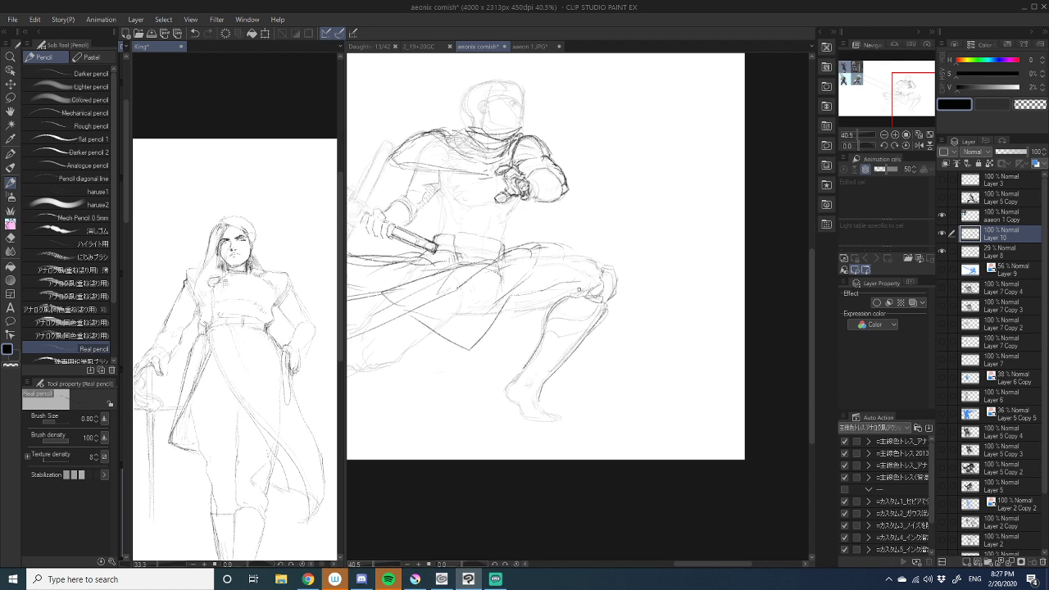
- Pencil the front leg's ankle bands, heel and foot over the faded sketch
scroll(544, 359, "down", 2)
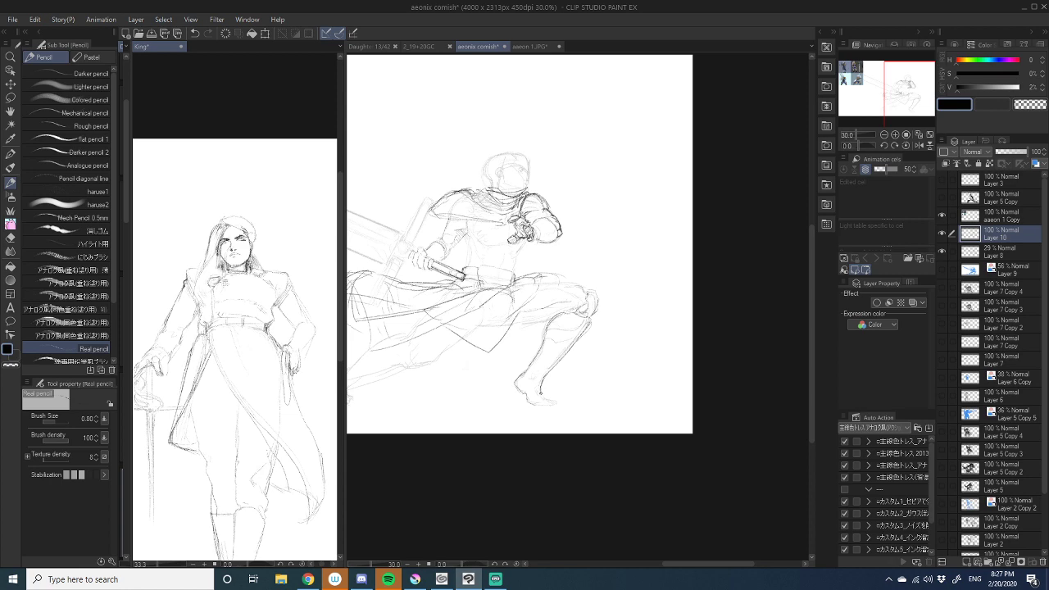
left_click_drag(521, 384, 630, 410)
left_click_drag(381, 342, 549, 325)
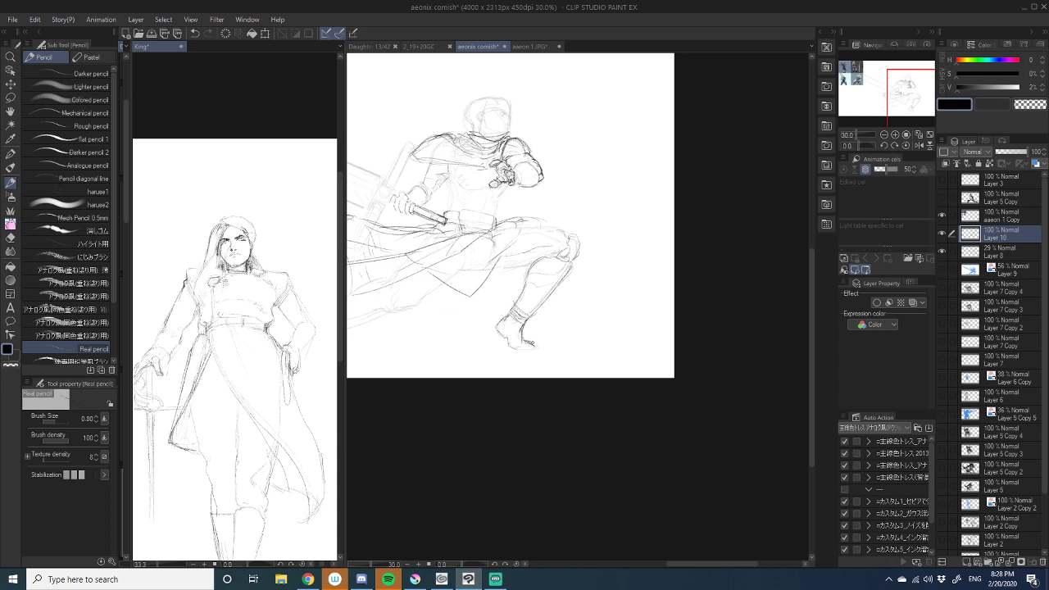
- Pencil the rear leg's knee, lower leg contours, ankle and foot, and firm up the front foot's outline
left_click_drag(498, 338, 585, 358)
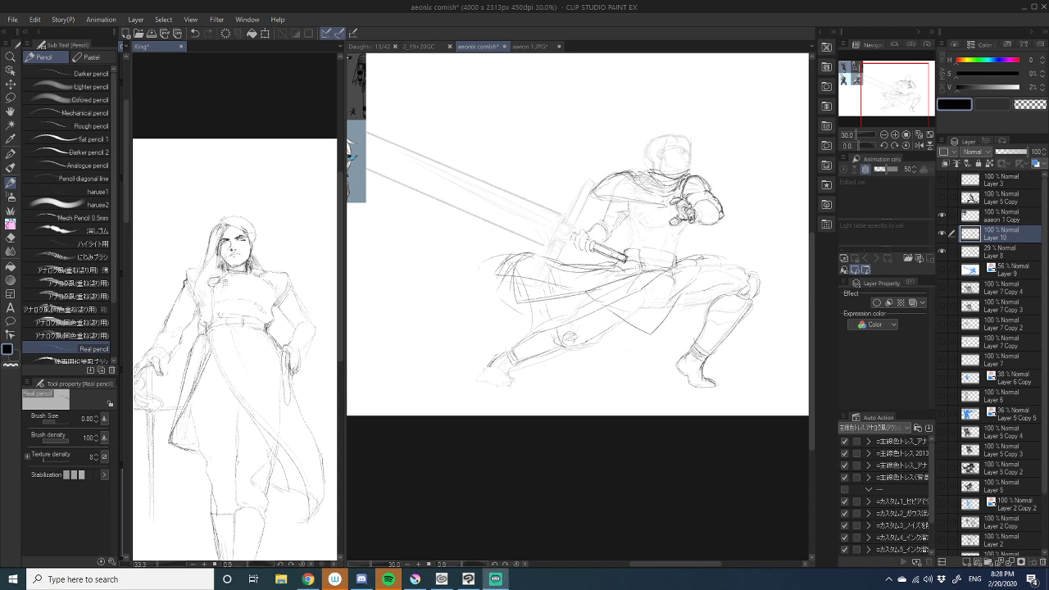
left_click(480, 409)
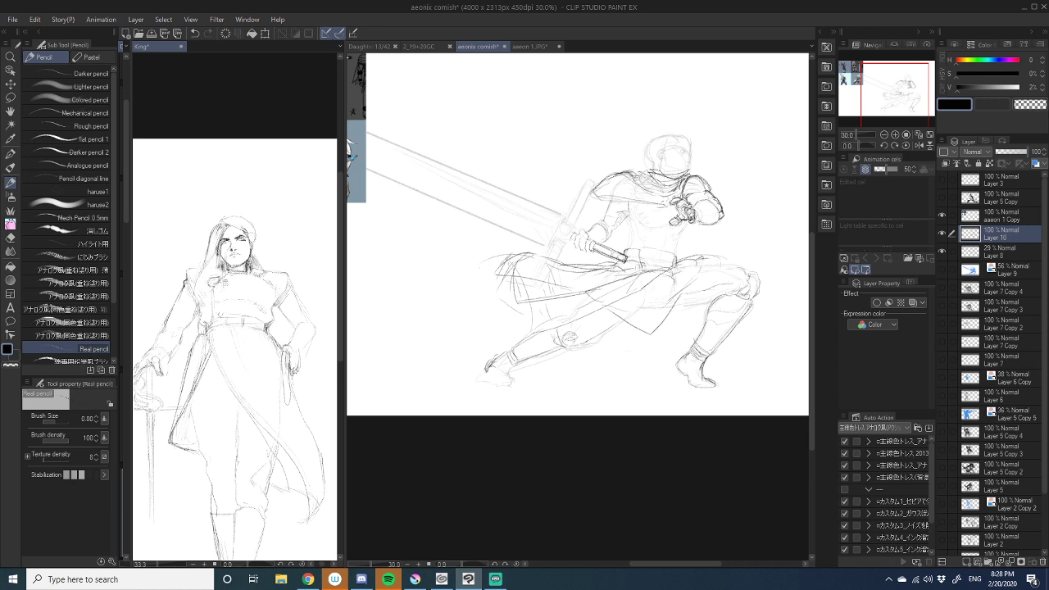
left_click_drag(580, 321, 515, 403)
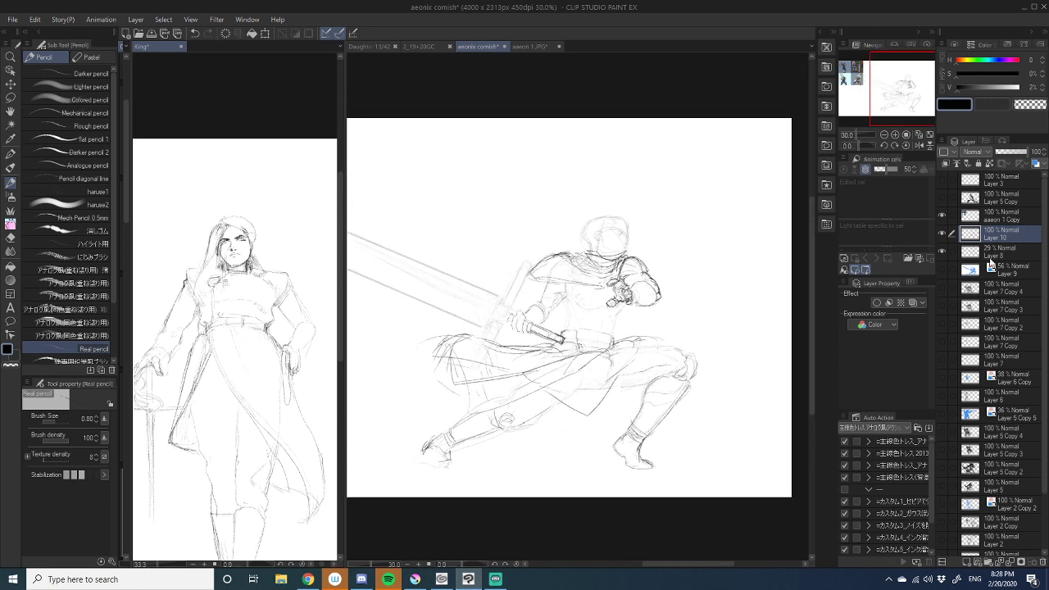
- Show the rough figure painting on Layer 9 and turn off its blue layer color effect
left_click(942, 270)
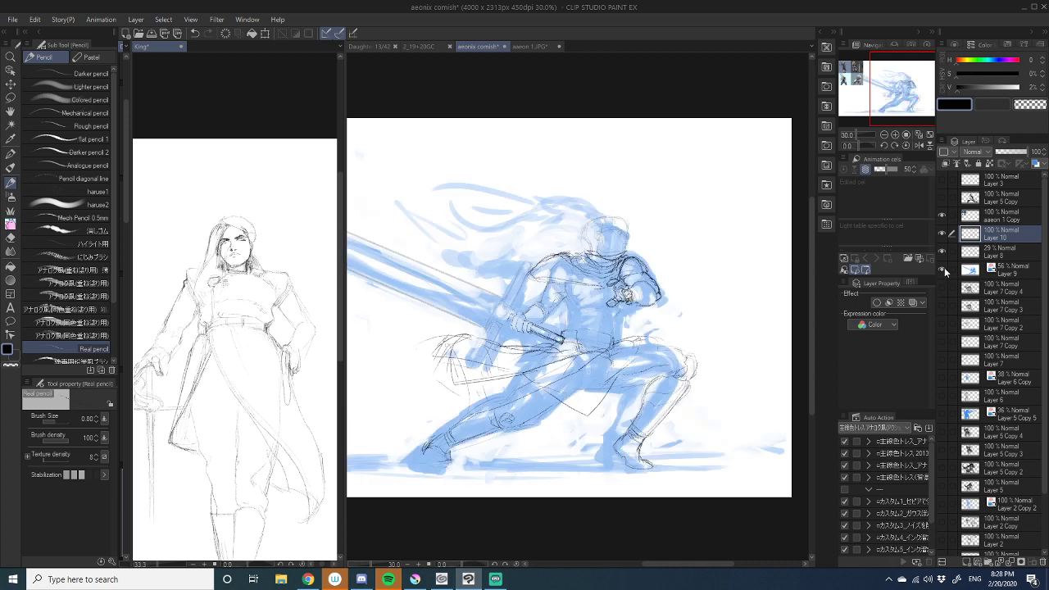
left_click(1016, 272)
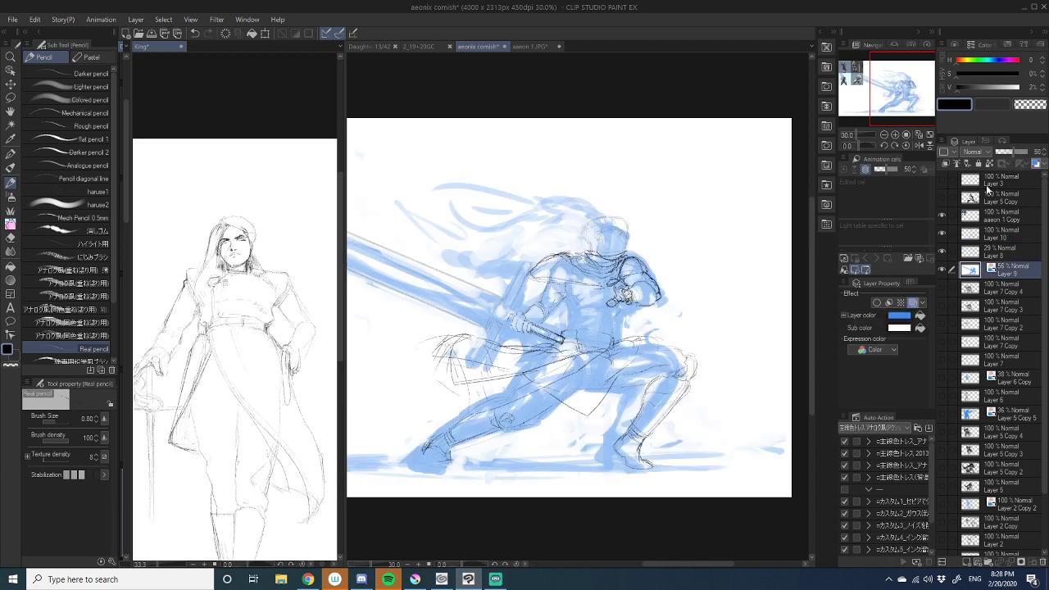
left_click(913, 303)
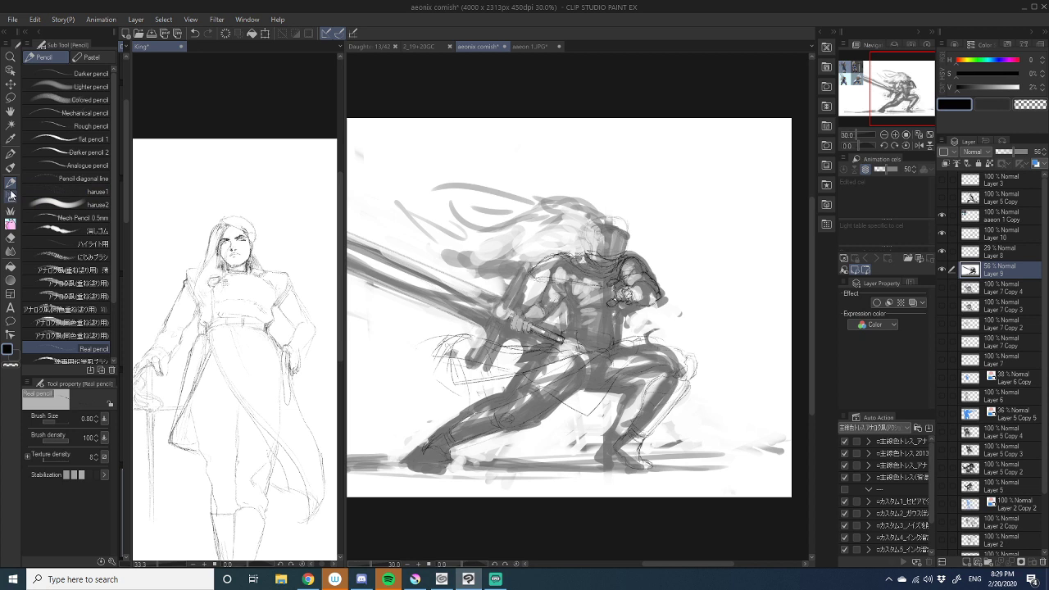
- Choose the Lasso marquee for selecting part of the rough figure on Layer 9
left_click(10, 97)
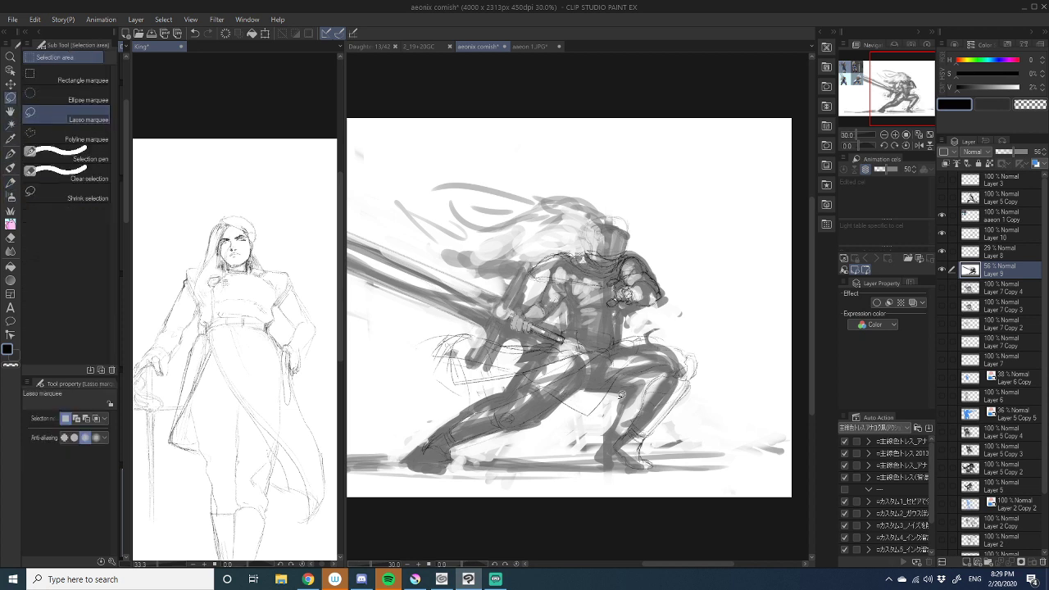
- Paint sampled grey shading over the front leg and skirt on Layer 9 with the Oil paint flat brush
left_click(10, 168)
left_click(596, 433, "alt")
mouse_move(629, 383)
left_mouse_down()
mouse_move(602, 417)
mouse_move(604, 439)
left_mouse_up()
left_click_drag(635, 408, 597, 453)
left_click(665, 394, "alt")
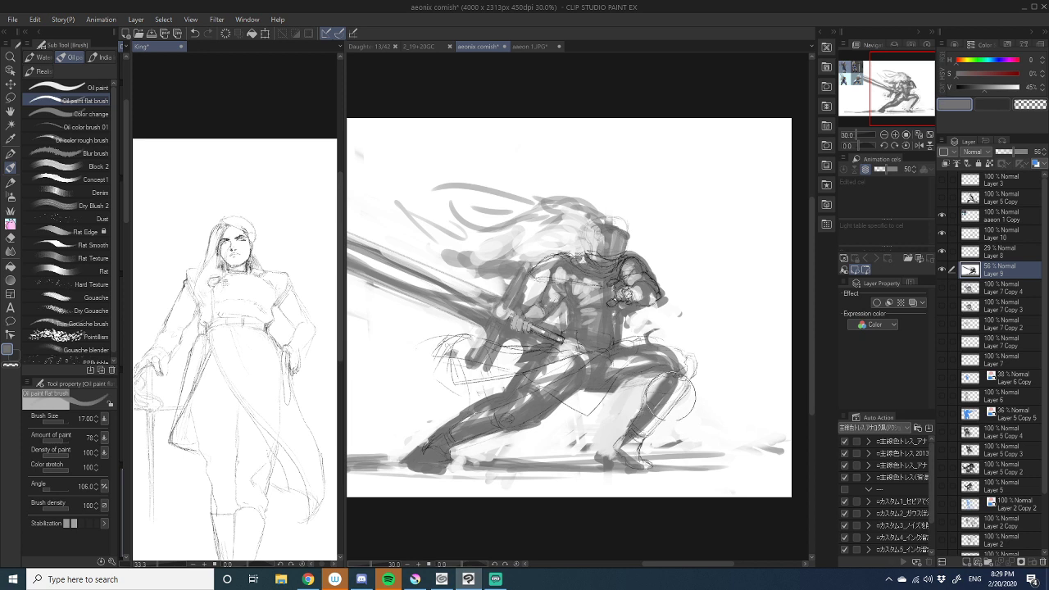
mouse_move(671, 395)
left_mouse_down()
mouse_move(631, 433)
mouse_move(635, 455)
mouse_move(679, 386)
mouse_move(678, 362)
mouse_move(582, 369)
mouse_move(566, 351)
mouse_move(476, 347)
mouse_move(598, 378)
mouse_move(590, 368)
mouse_move(572, 396)
mouse_move(580, 392)
mouse_move(581, 409)
mouse_move(599, 383)
mouse_move(576, 388)
mouse_move(598, 348)
mouse_move(562, 374)
mouse_move(477, 354)
mouse_move(494, 329)
left_mouse_up()
- Blend the grey shading of the hair, arm, skirt and front leg with the Soothing watercolor brush
left_click(10, 249)
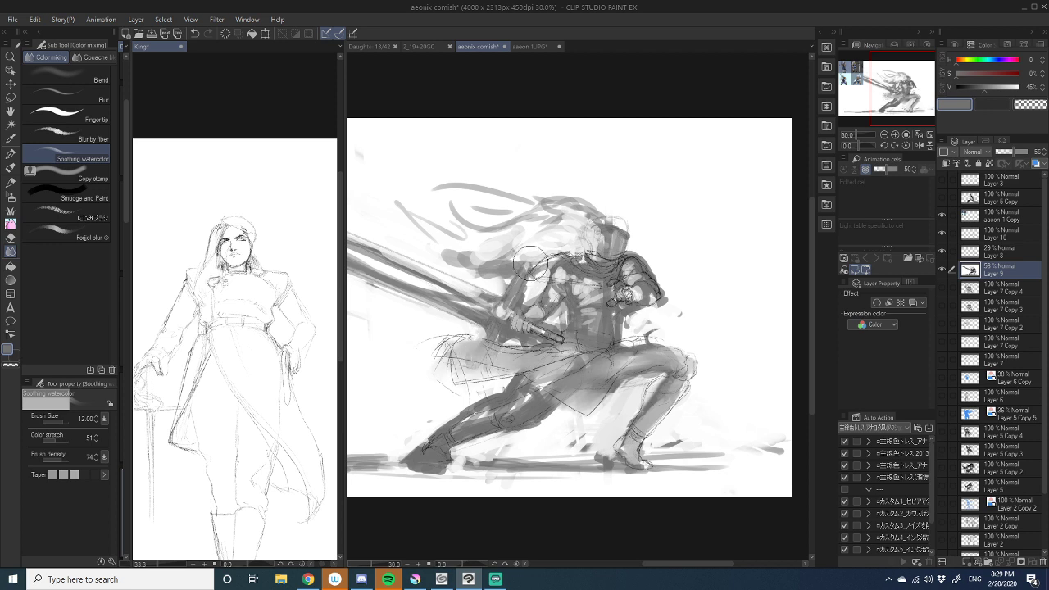
mouse_move(569, 270)
left_mouse_down()
mouse_move(519, 291)
mouse_move(601, 315)
mouse_move(609, 291)
mouse_move(581, 278)
mouse_move(569, 287)
mouse_move(567, 274)
mouse_move(568, 298)
mouse_move(519, 319)
mouse_move(569, 299)
mouse_move(546, 273)
mouse_move(537, 277)
mouse_move(531, 246)
mouse_move(513, 233)
mouse_move(474, 242)
mouse_move(480, 222)
mouse_move(544, 221)
mouse_move(585, 246)
mouse_move(550, 248)
mouse_move(575, 237)
mouse_move(589, 246)
mouse_move(550, 237)
left_mouse_up()
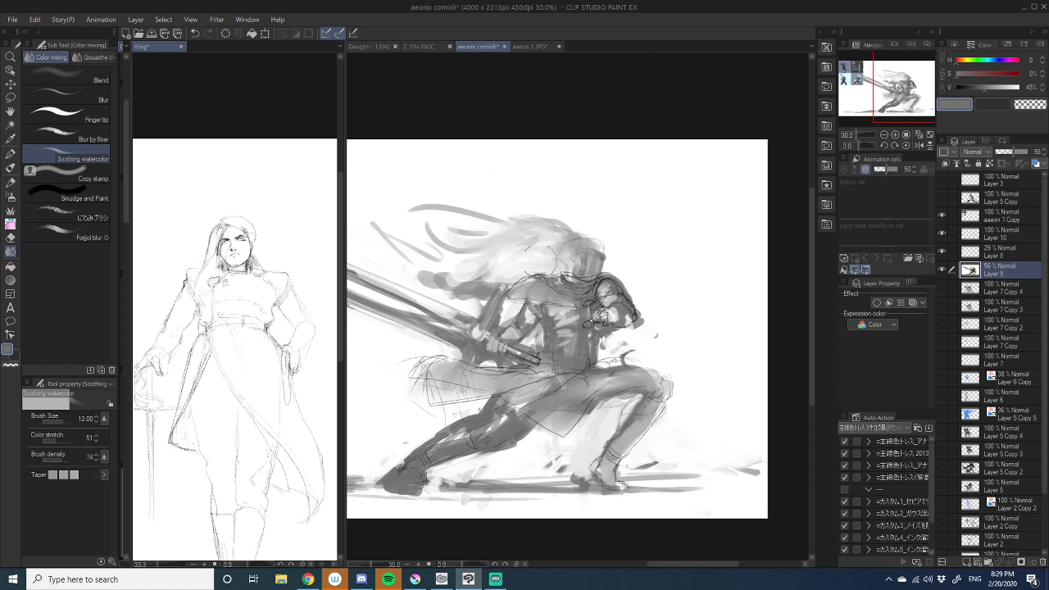
mouse_move(488, 266)
left_mouse_down()
mouse_move(447, 272)
mouse_move(489, 289)
left_mouse_up()
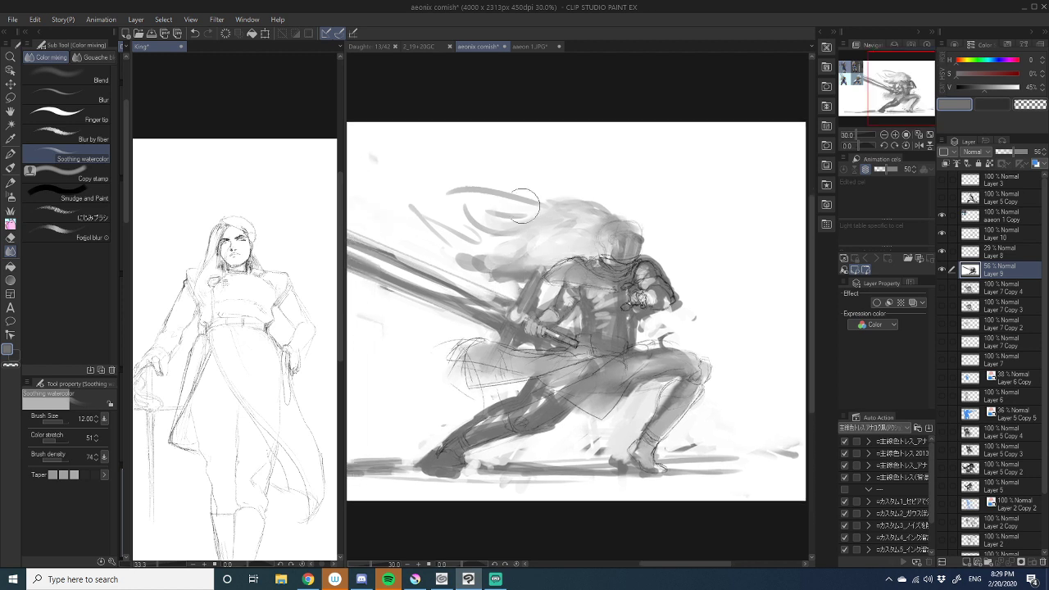
mouse_move(444, 256)
left_mouse_down()
mouse_move(547, 289)
mouse_move(632, 263)
mouse_move(625, 247)
mouse_move(546, 246)
mouse_move(659, 246)
left_mouse_up()
mouse_move(679, 310)
left_mouse_down()
mouse_move(586, 267)
mouse_move(634, 295)
mouse_move(673, 288)
mouse_move(656, 282)
mouse_move(670, 280)
mouse_move(663, 257)
left_mouse_up()
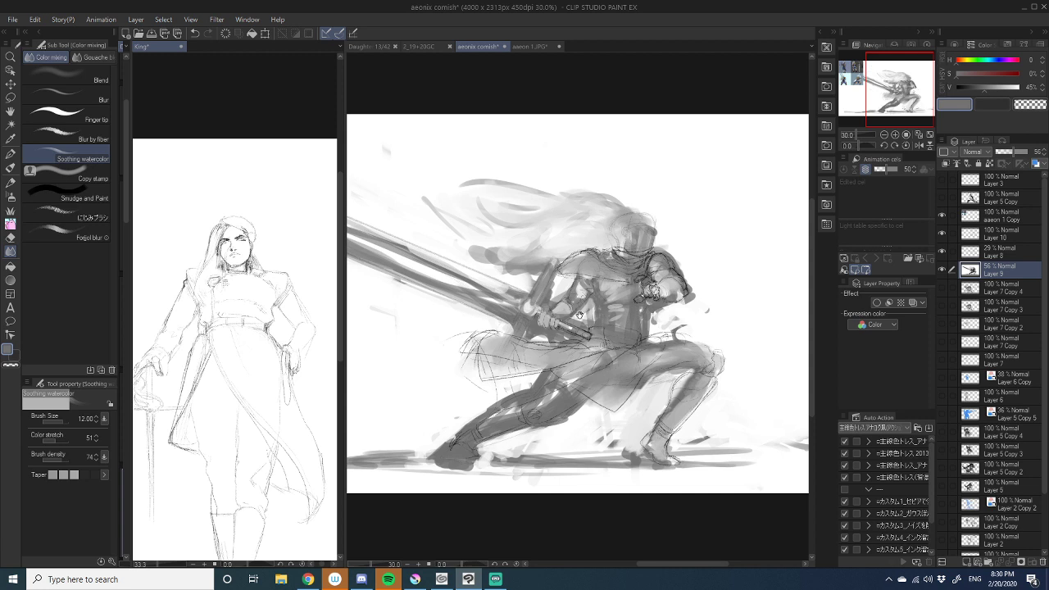
left_click_drag(524, 359, 582, 310)
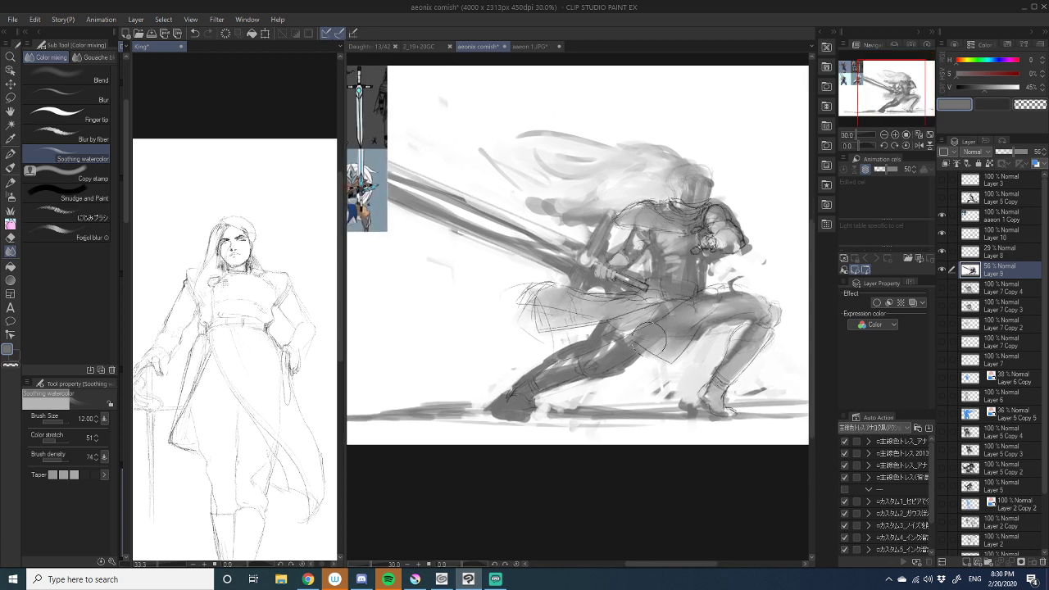
mouse_move(708, 301)
left_mouse_down()
mouse_move(684, 311)
mouse_move(699, 336)
mouse_move(715, 323)
left_mouse_up()
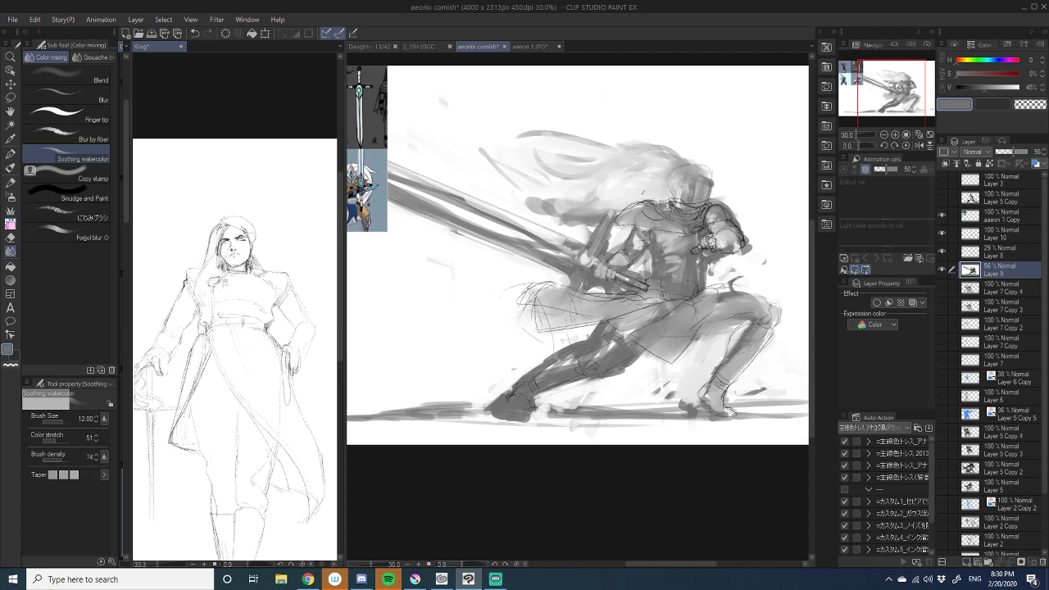
- Erase the excess shading around the bent front leg with the Softer eraser
left_click(10, 236)
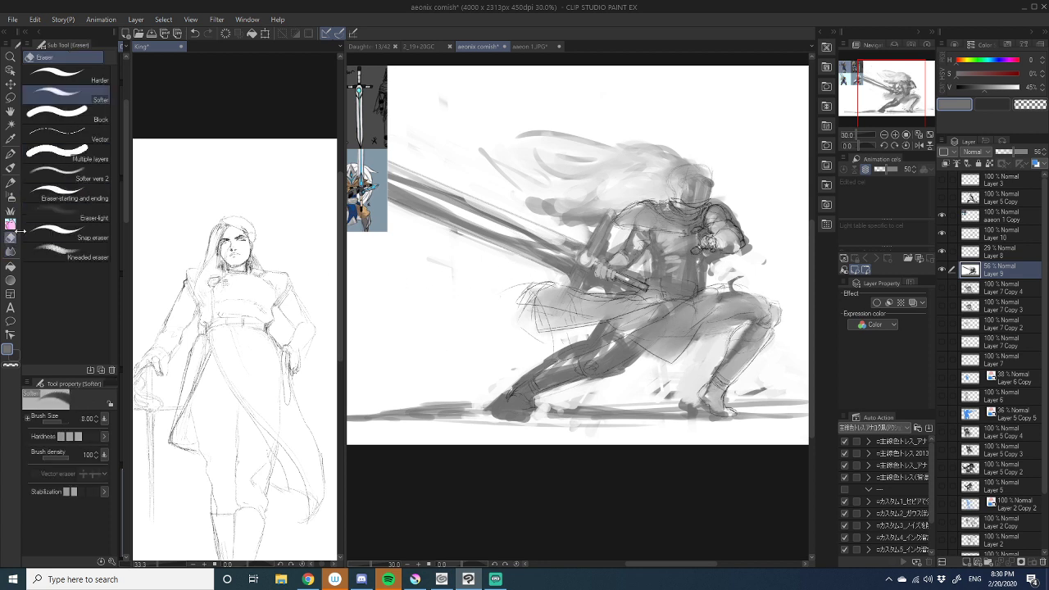
mouse_move(707, 336)
left_mouse_down()
mouse_move(709, 356)
mouse_move(674, 382)
mouse_move(685, 379)
mouse_move(690, 401)
left_mouse_up()
mouse_move(756, 387)
left_mouse_down()
mouse_move(746, 395)
mouse_move(693, 375)
left_mouse_up()
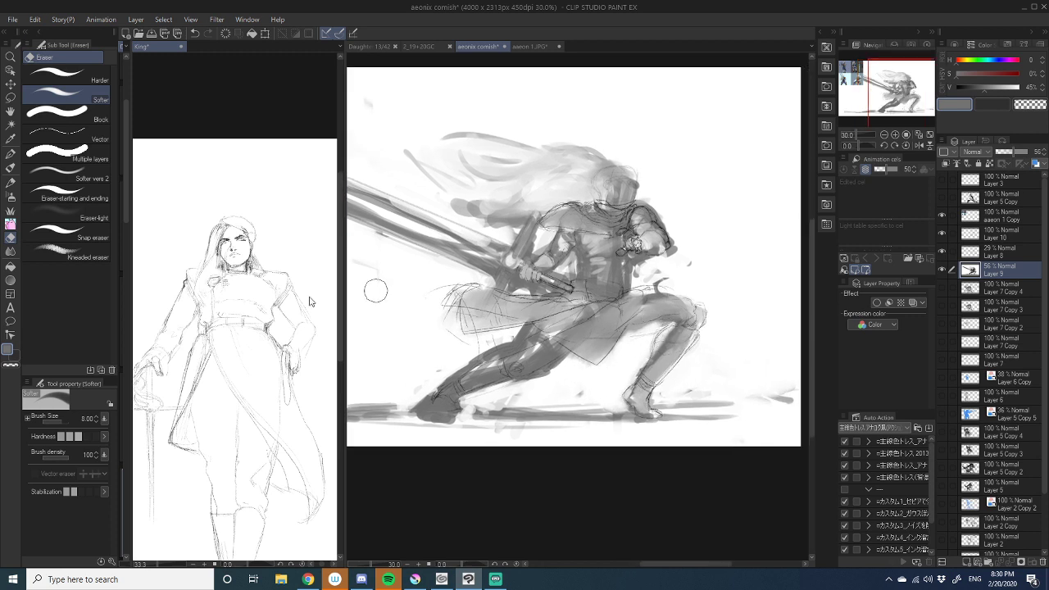
- Shade the area just below the front knee in light grey with the Round brush watercolor
left_click(10, 168)
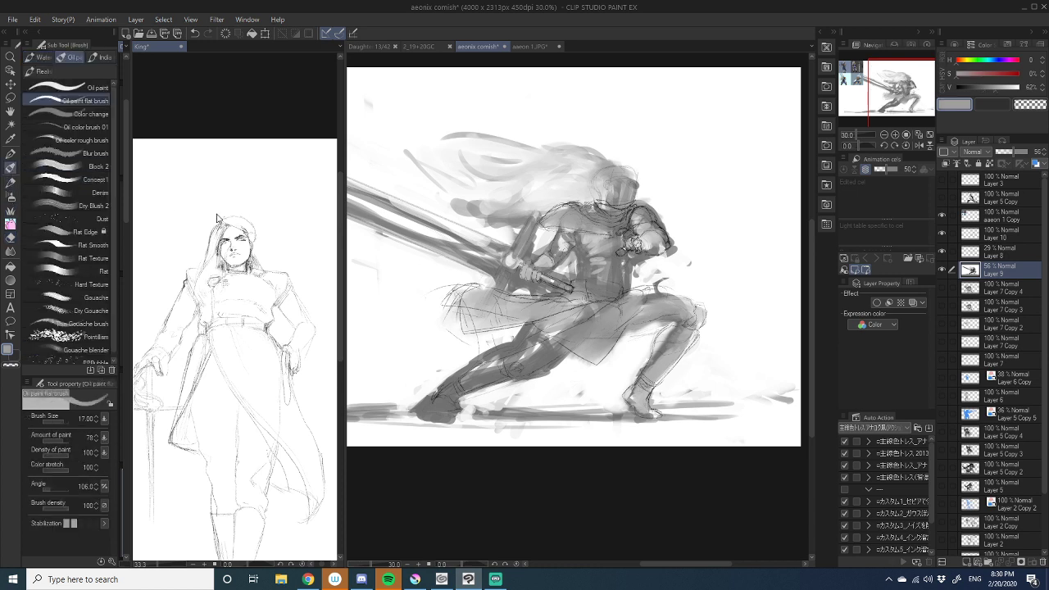
left_click(38, 58)
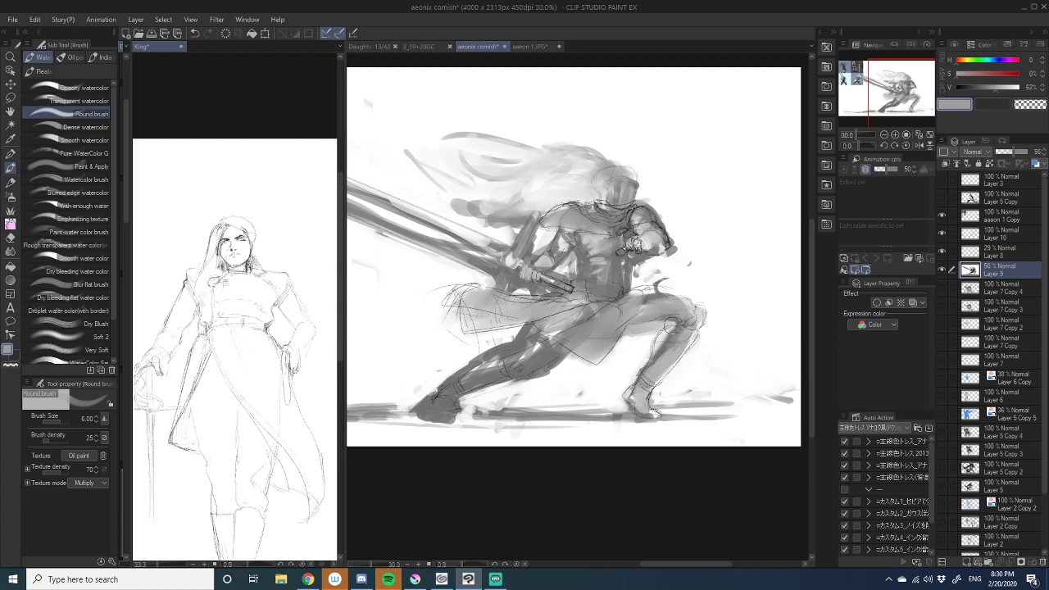
mouse_move(671, 326)
left_mouse_down()
mouse_move(655, 343)
mouse_move(666, 339)
left_mouse_up()
- Draw near-black accent strokes behind the front knee with the G-pen, with the colour's brightness set to 5%
left_click(10, 155)
left_click(683, 317, "alt")
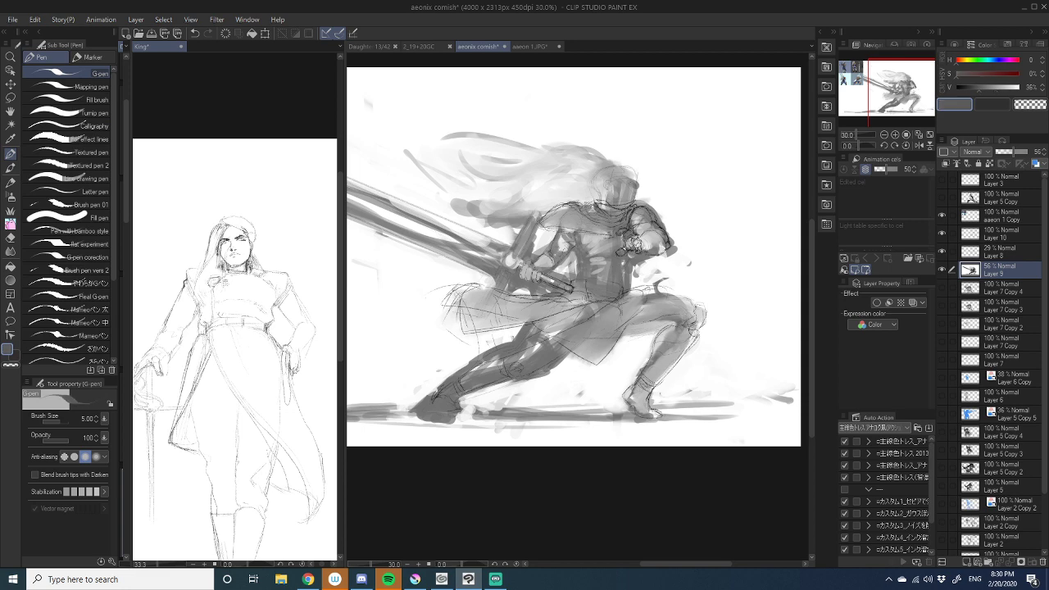
left_click(894, 136)
left_click(894, 136)
left_click(895, 136)
left_click(894, 136)
left_click_drag(696, 315, 575, 269)
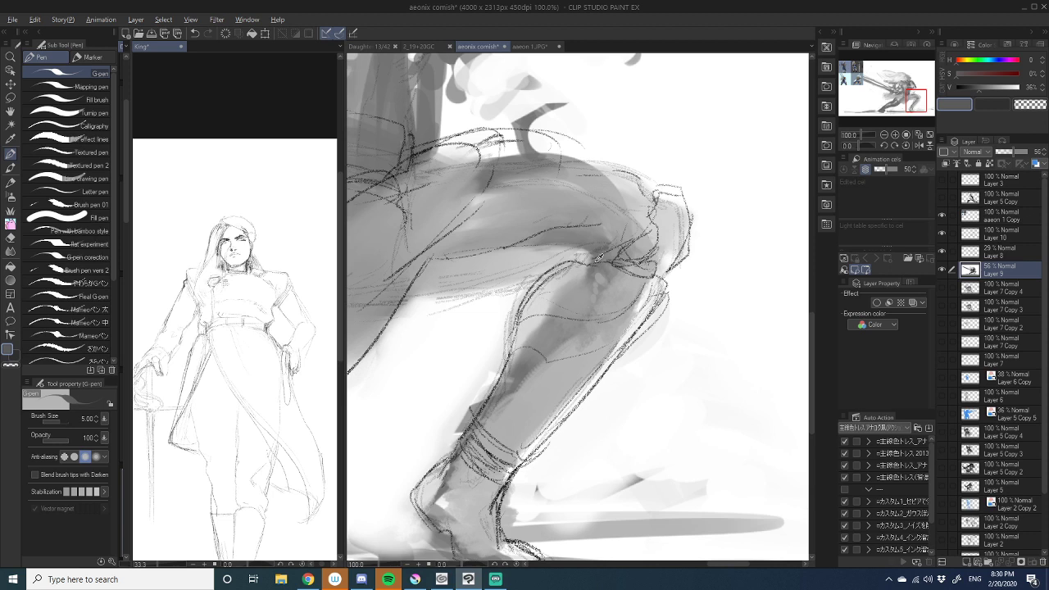
key("alt")
left_click(968, 88)
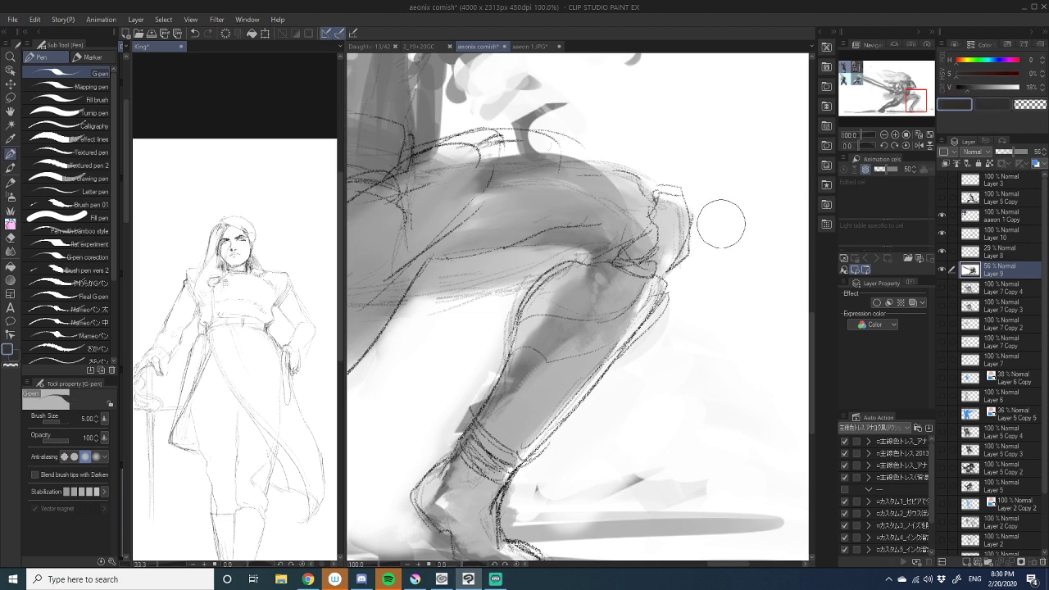
left_click_drag(596, 274, 601, 269)
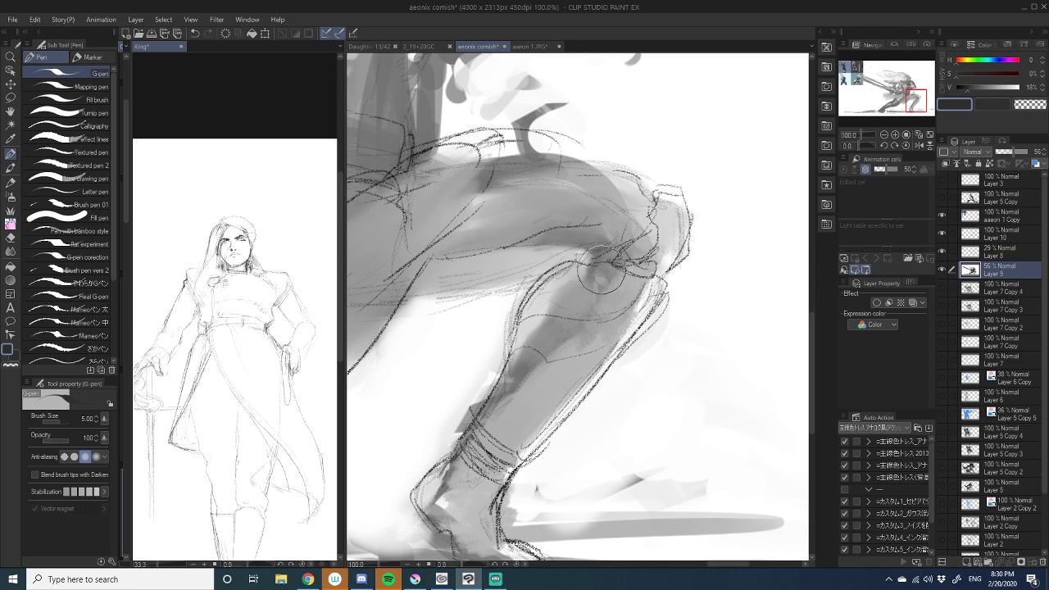
left_click(960, 87)
left_click_drag(598, 273, 596, 283)
- Set the opacity of Layer 9 to 64%
left_click_drag(1007, 152, 1032, 152)
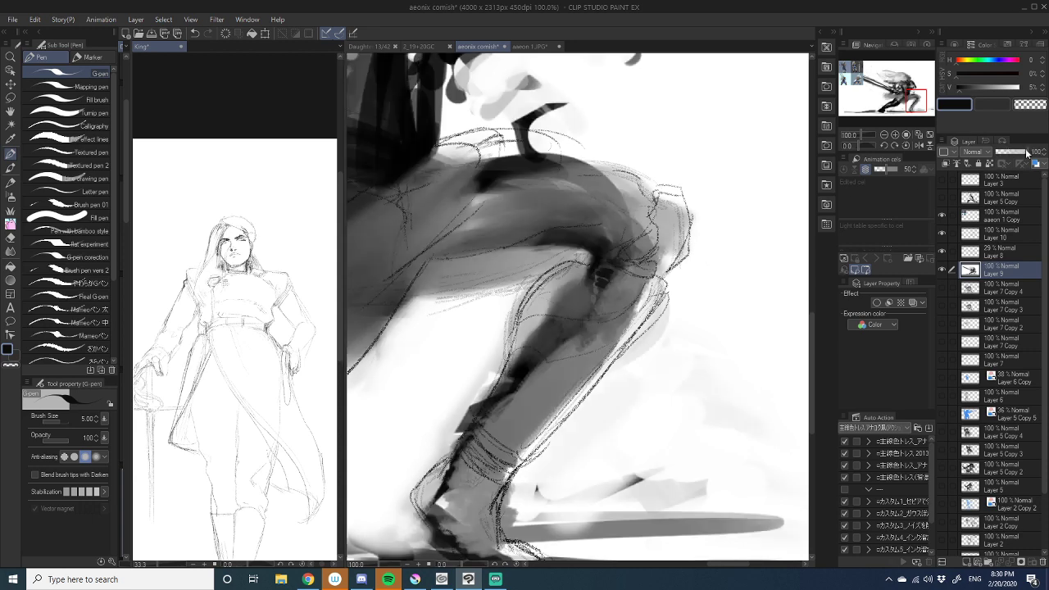
left_click(883, 135)
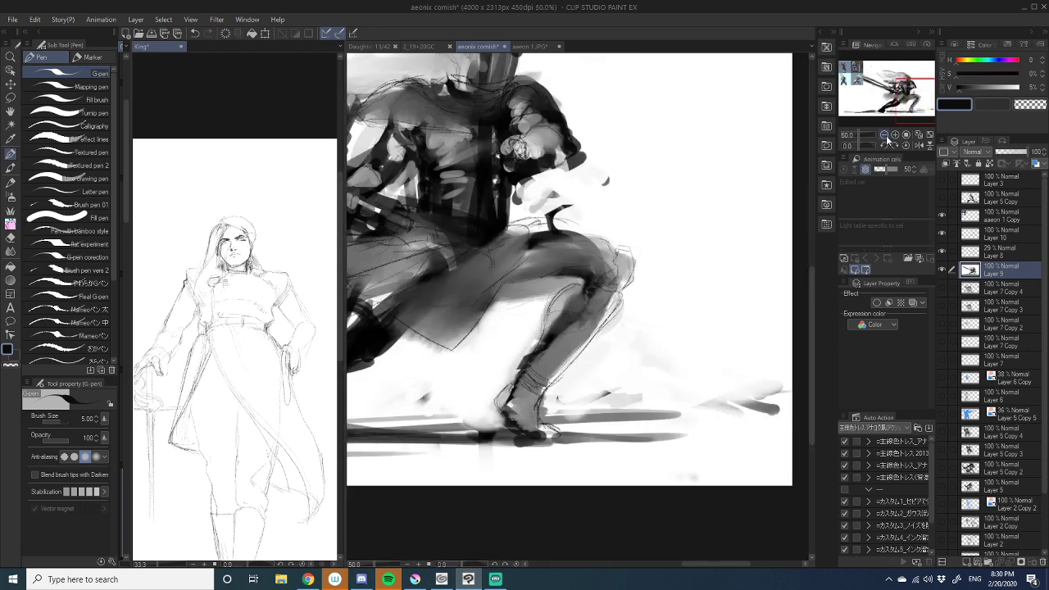
left_click(884, 135)
left_click(1013, 152)
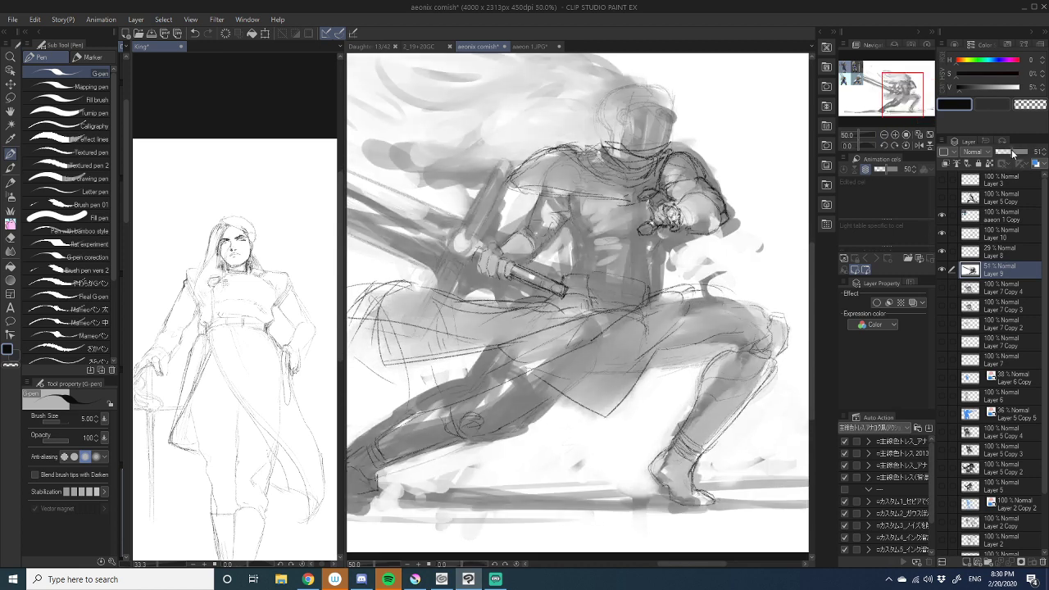
left_click_drag(1011, 154, 1016, 152)
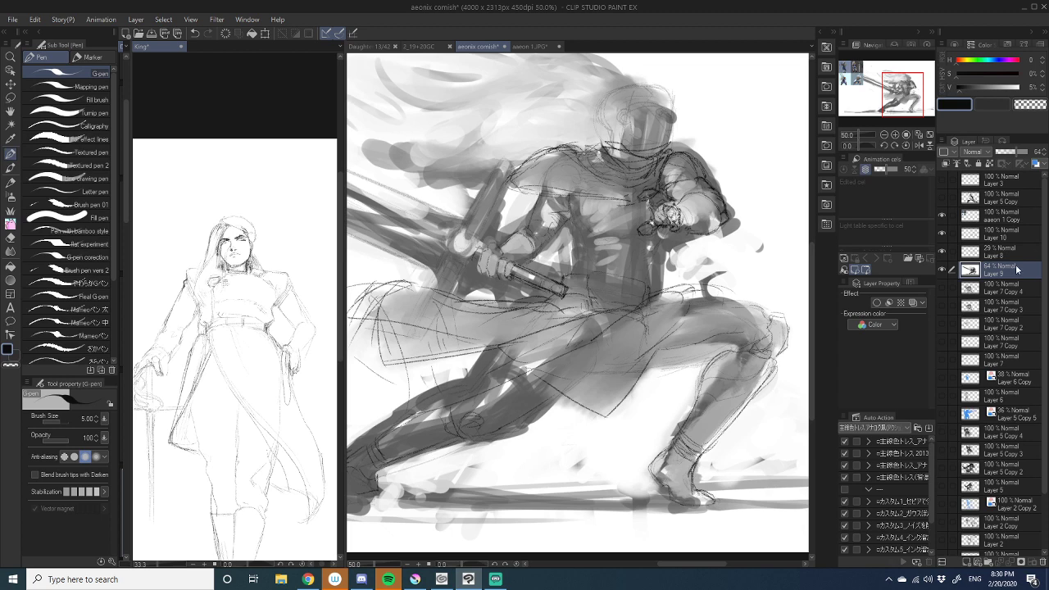
- Add a Tone Curve correction layer directly above Layer 9
scroll(637, 274, "down", 1)
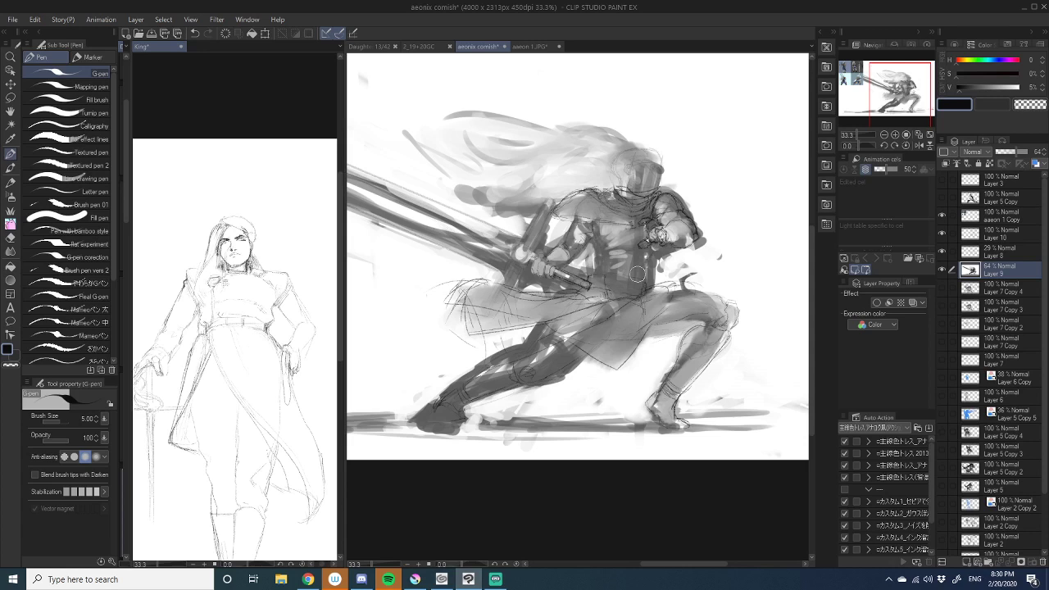
scroll(637, 274, "down", 2)
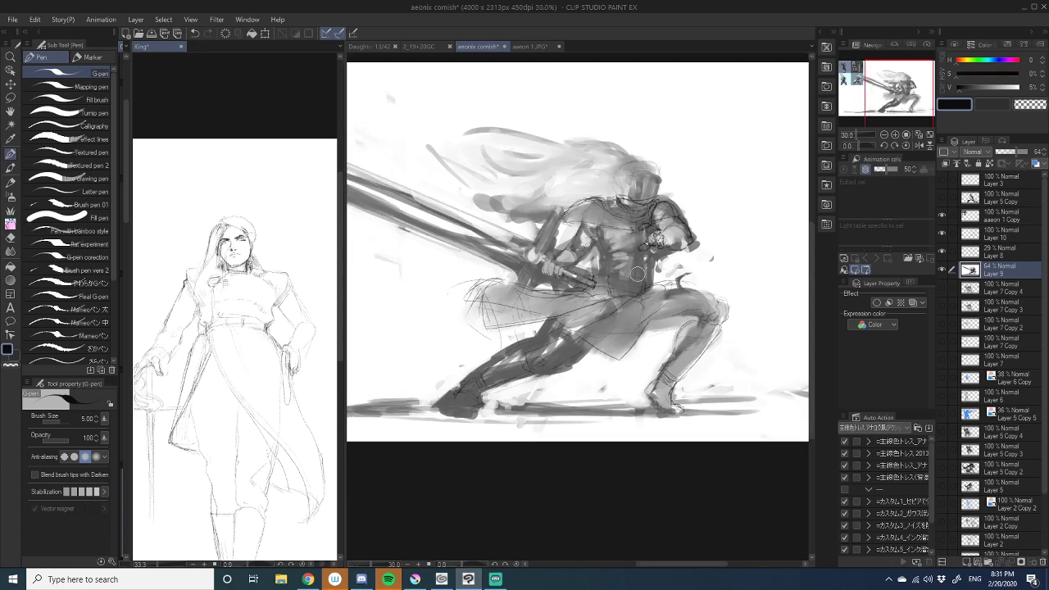
scroll(636, 274, "down", 1)
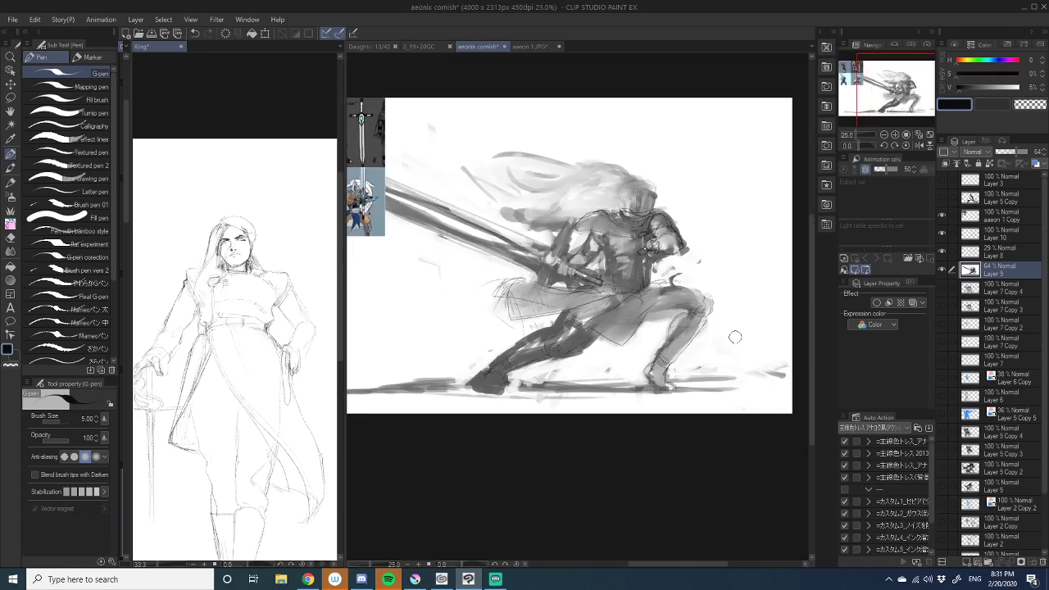
right_click(1023, 274)
mouse_move(991, 301)
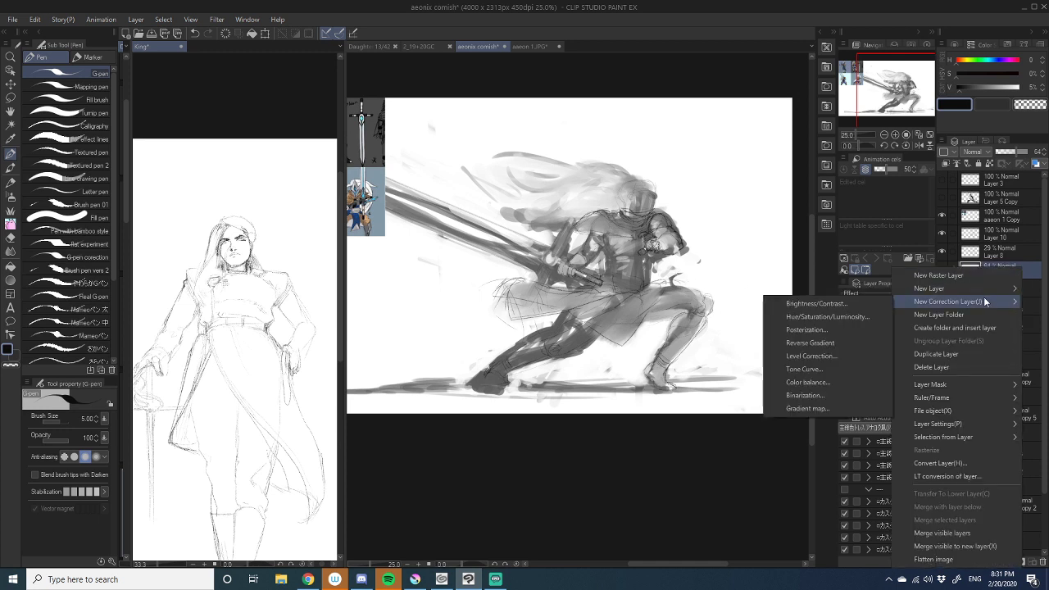
left_click(832, 370)
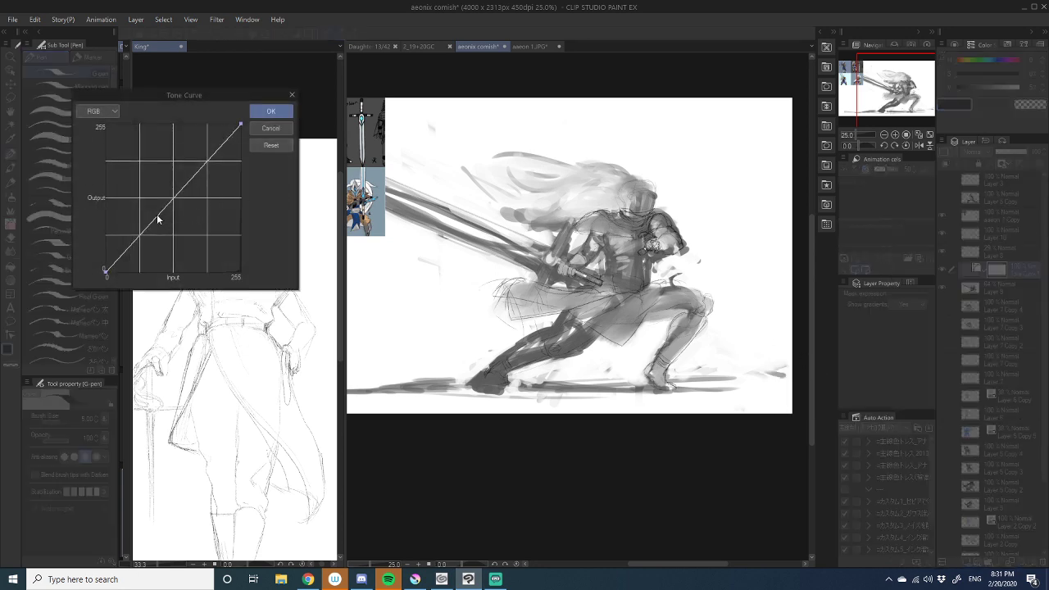
- Shape the RGB tone curve into a mild S-curve with two control points, apply it and merge the correction into Layer 9
left_click_drag(159, 220, 167, 229)
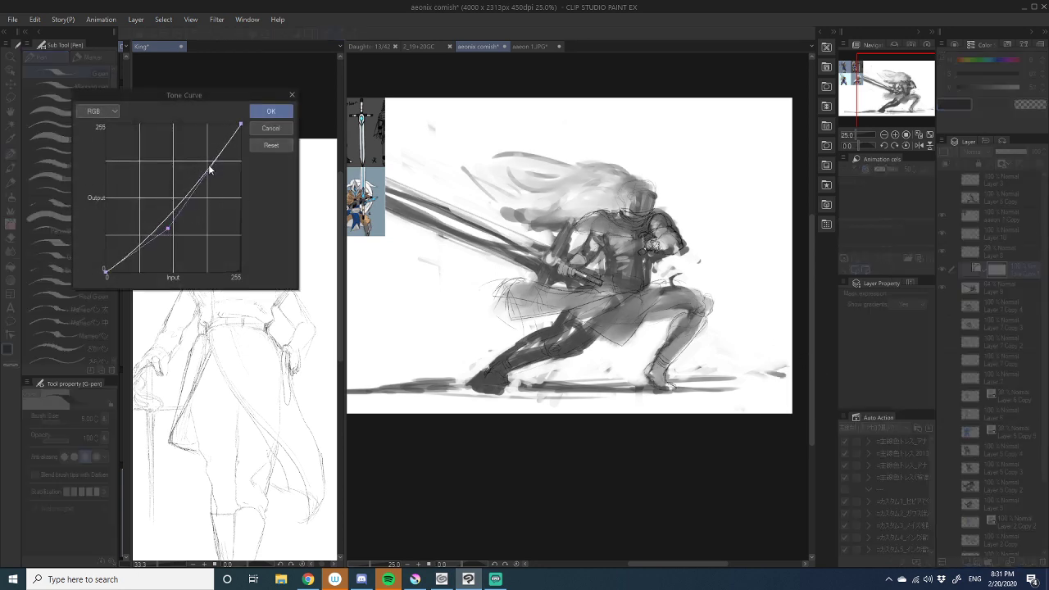
left_click_drag(209, 166, 187, 157)
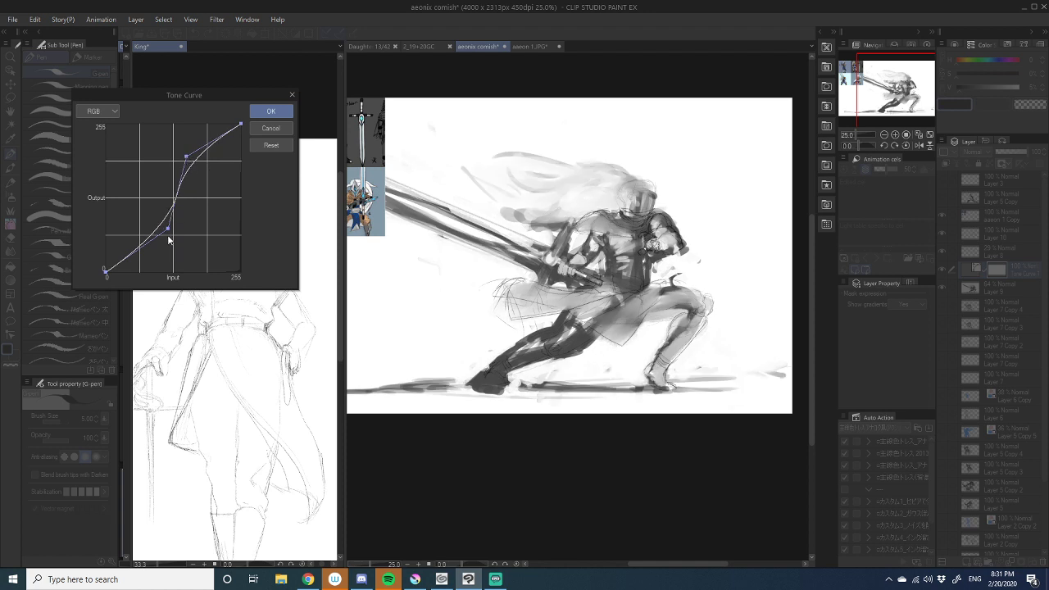
left_click_drag(168, 239, 136, 206)
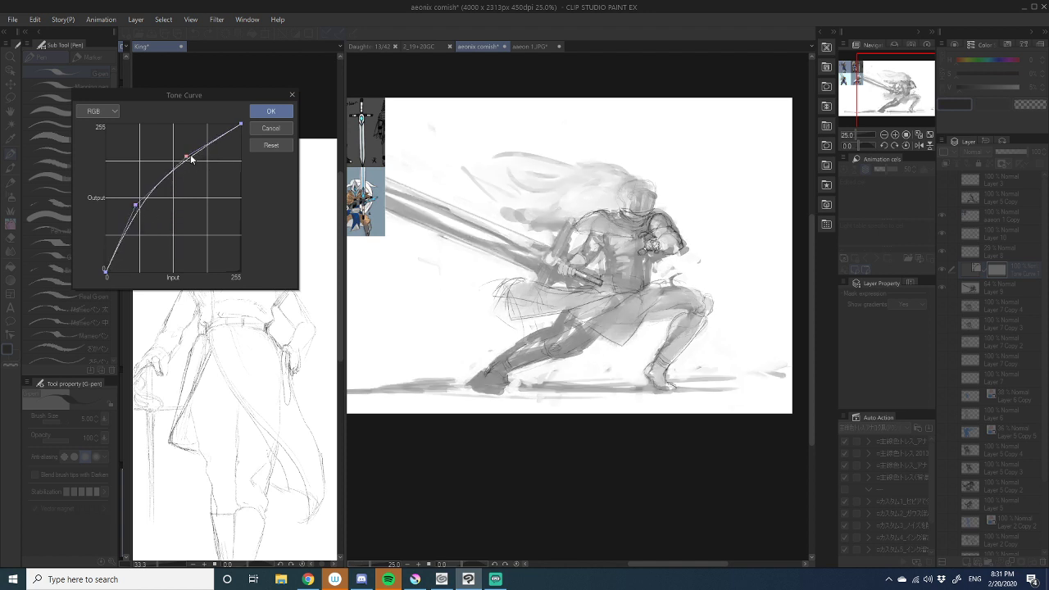
left_click_drag(191, 159, 219, 168)
left_click_drag(135, 205, 127, 197)
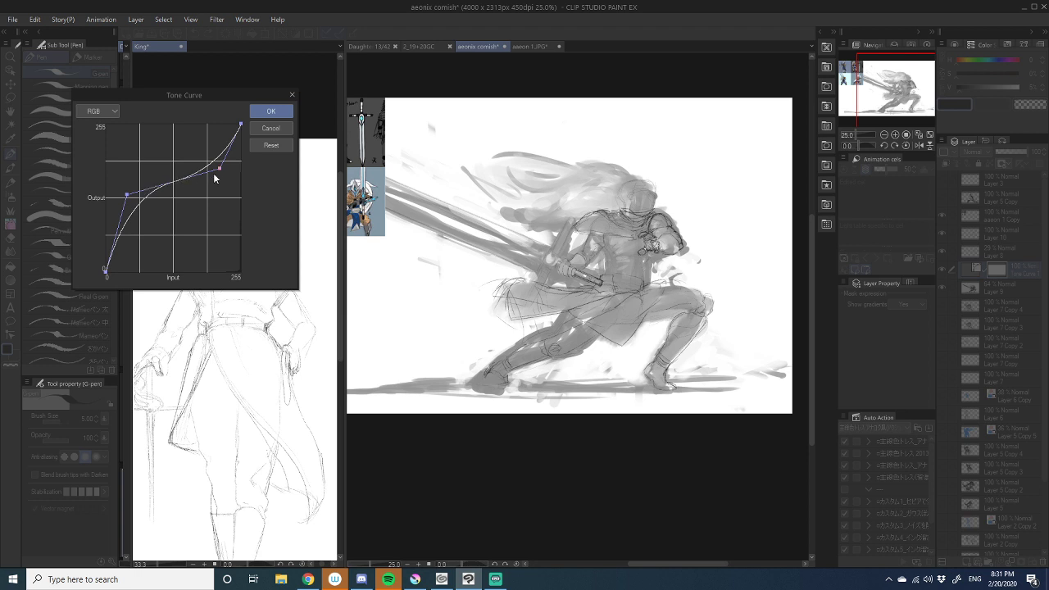
mouse_move(217, 168)
left_mouse_down()
mouse_move(204, 163)
mouse_move(213, 152)
left_mouse_up()
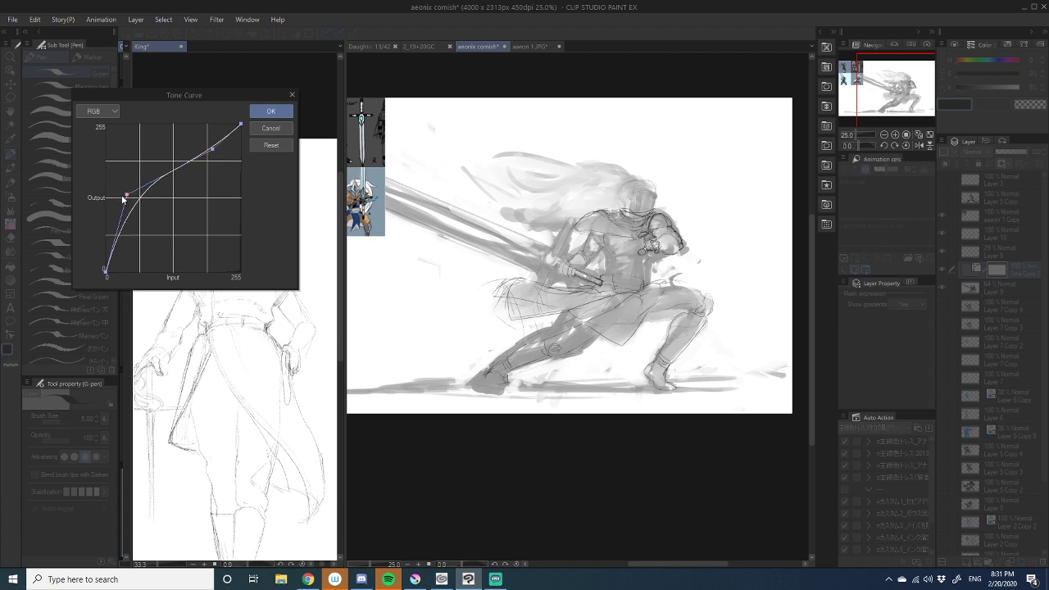
mouse_move(126, 198)
left_mouse_down()
mouse_move(117, 207)
mouse_move(164, 208)
mouse_move(137, 193)
left_mouse_up()
left_click_drag(210, 152, 222, 158)
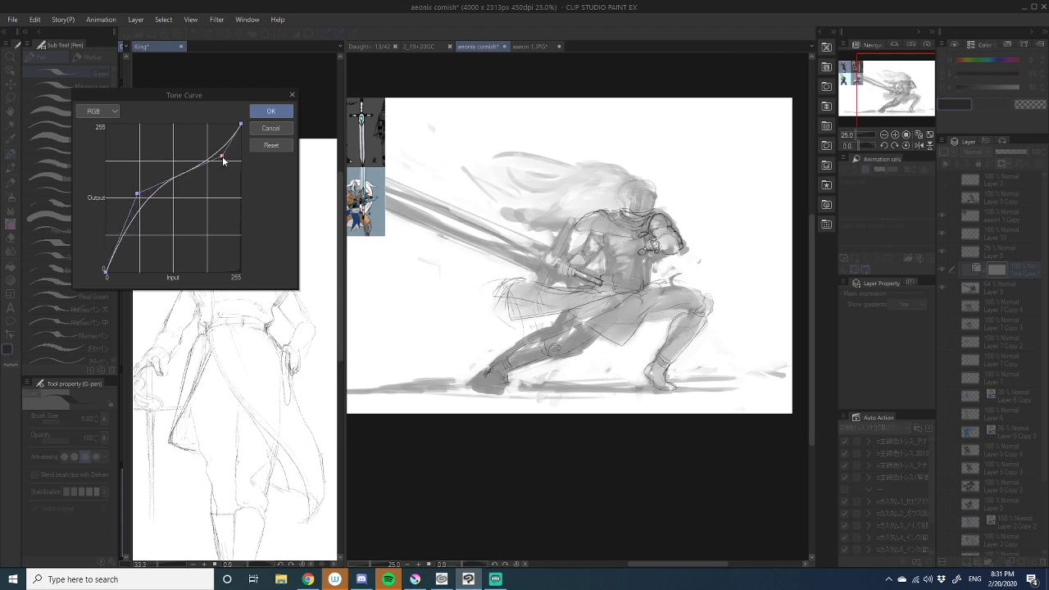
left_click_drag(138, 194, 161, 205)
left_click_drag(208, 156, 198, 151)
left_click_drag(164, 207, 167, 218)
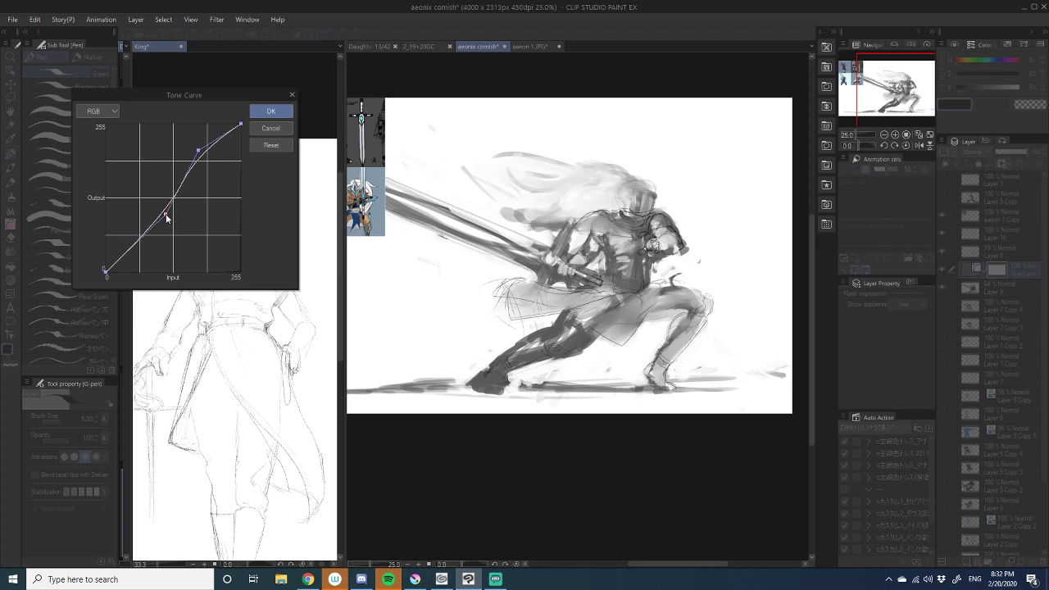
left_click_drag(198, 151, 209, 151)
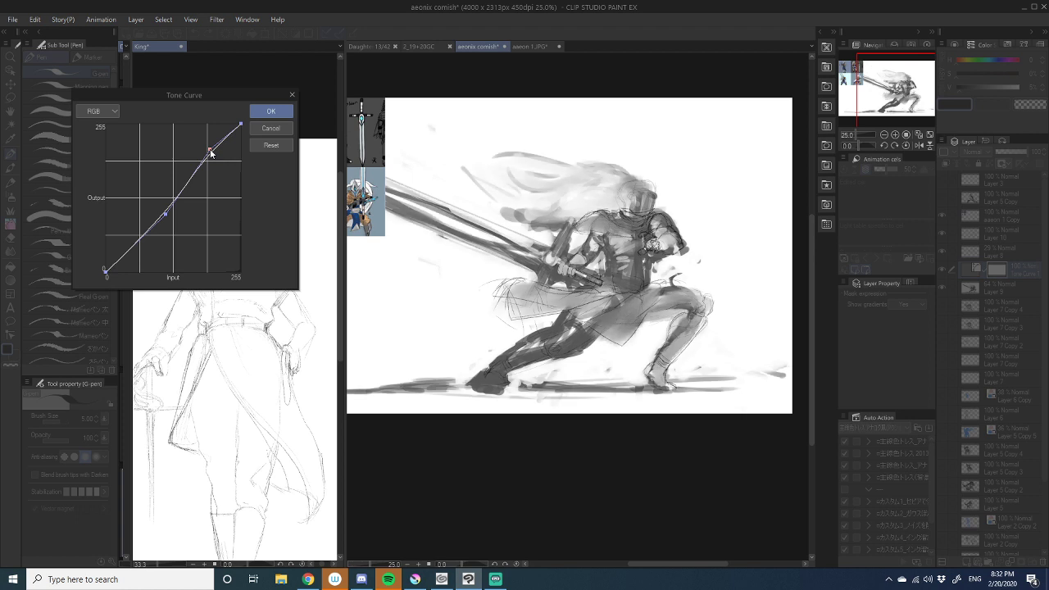
left_click(276, 111)
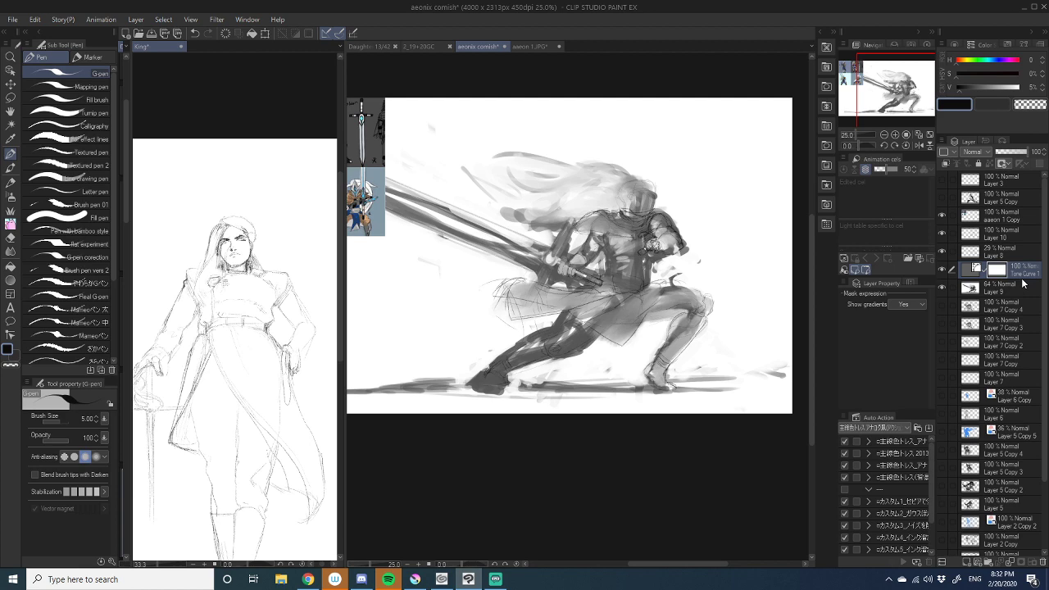
key("ctrl+e")
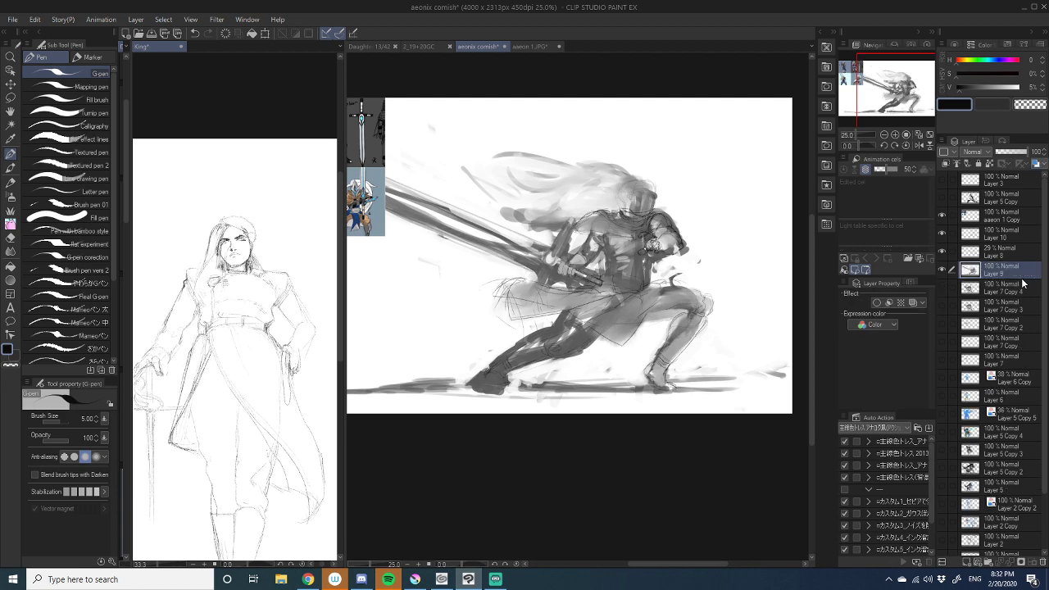
- Darken the front leg's calf just below the knee with the Round brush at size 5.00, using greys sampled from the leg
scroll(655, 318, "up", 3)
left_click_drag(672, 314, 689, 331)
left_click(12, 169)
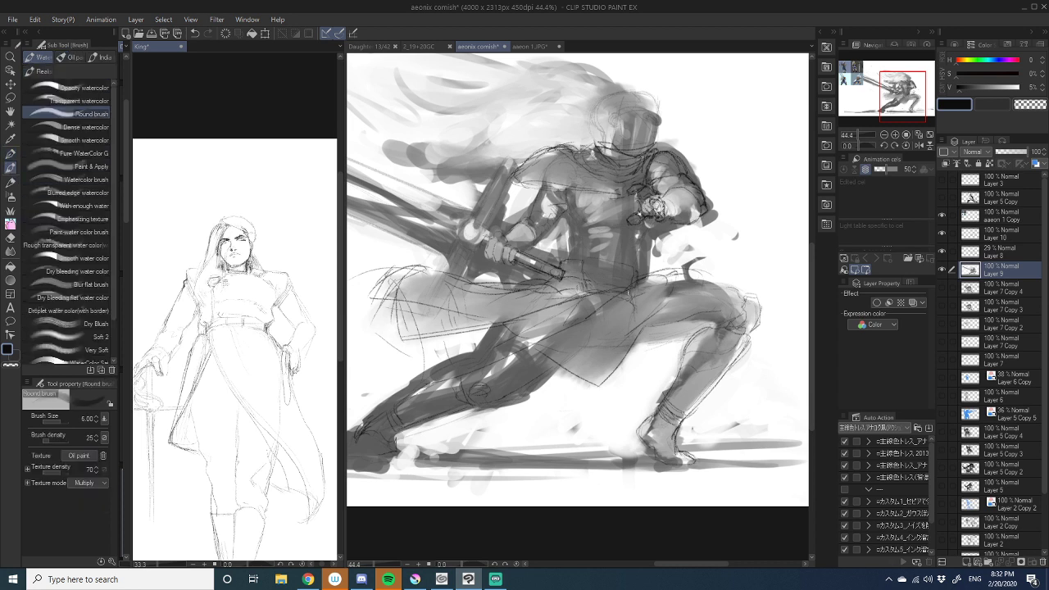
left_click_drag(766, 366, 693, 302)
left_click(895, 136)
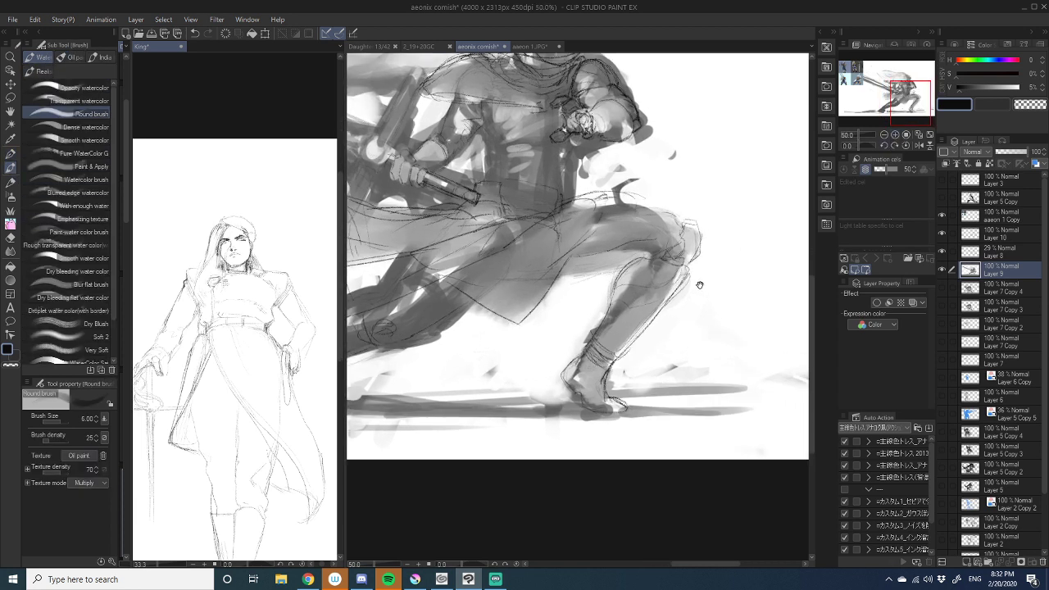
left_click_drag(625, 264, 575, 342)
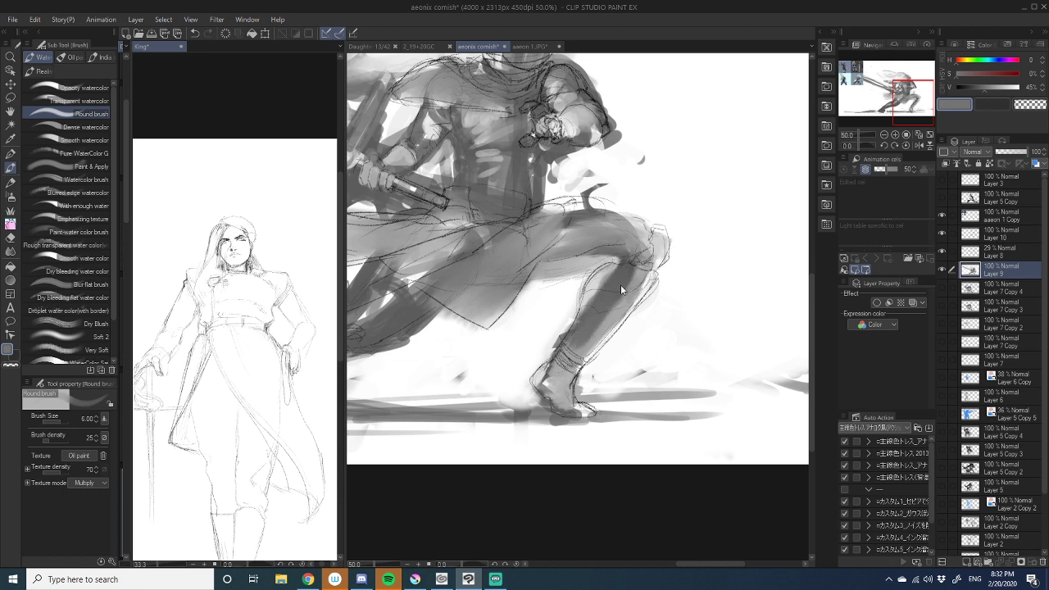
key("ctrl+z")
left_click(603, 279, "alt")
left_click_drag(605, 274, 584, 296)
left_click(627, 269, "alt")
left_click_drag(627, 270, 618, 282)
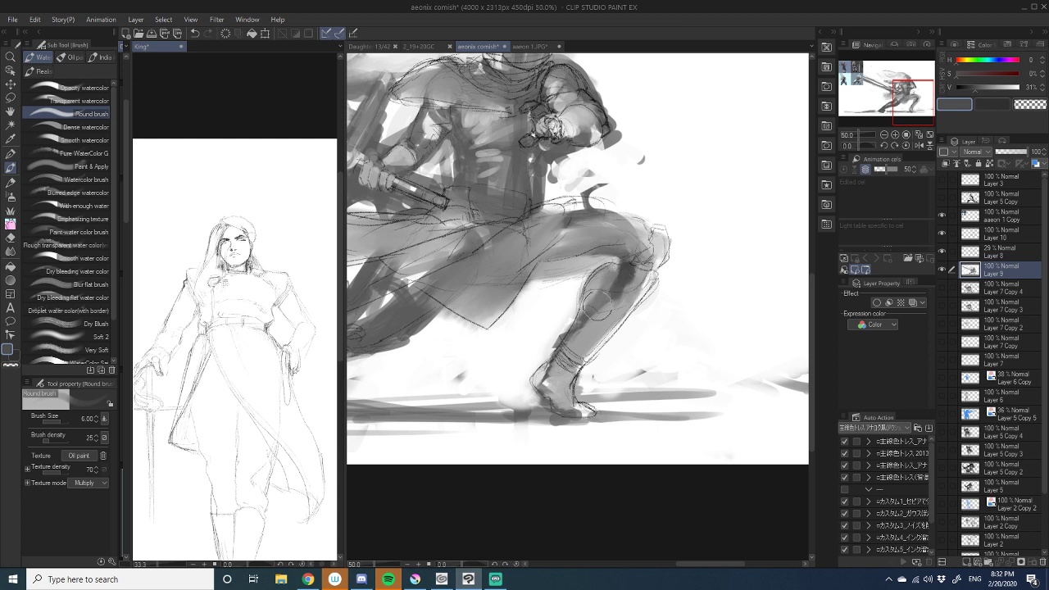
- Reduce the Round brush to size 1.70 and paint narrow dark and light grey strokes down the front shin
key("bracketleft")
key("bracketleft")
key("bracketleft")
key("bracketleft")
key("bracketleft")
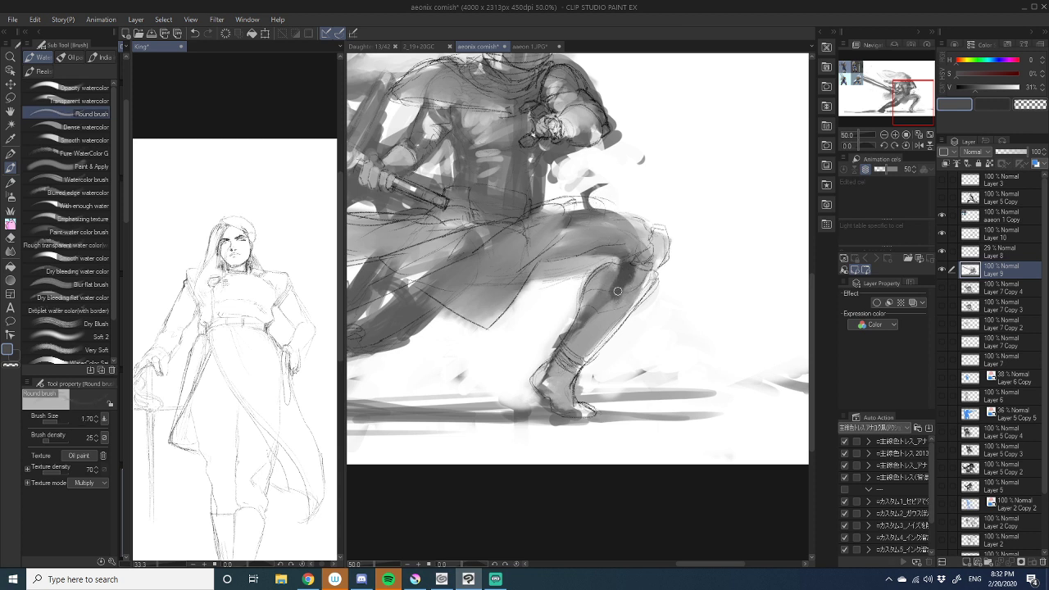
left_click_drag(616, 298, 567, 354)
left_click(607, 316, "alt")
left_click_drag(616, 301, 566, 359)
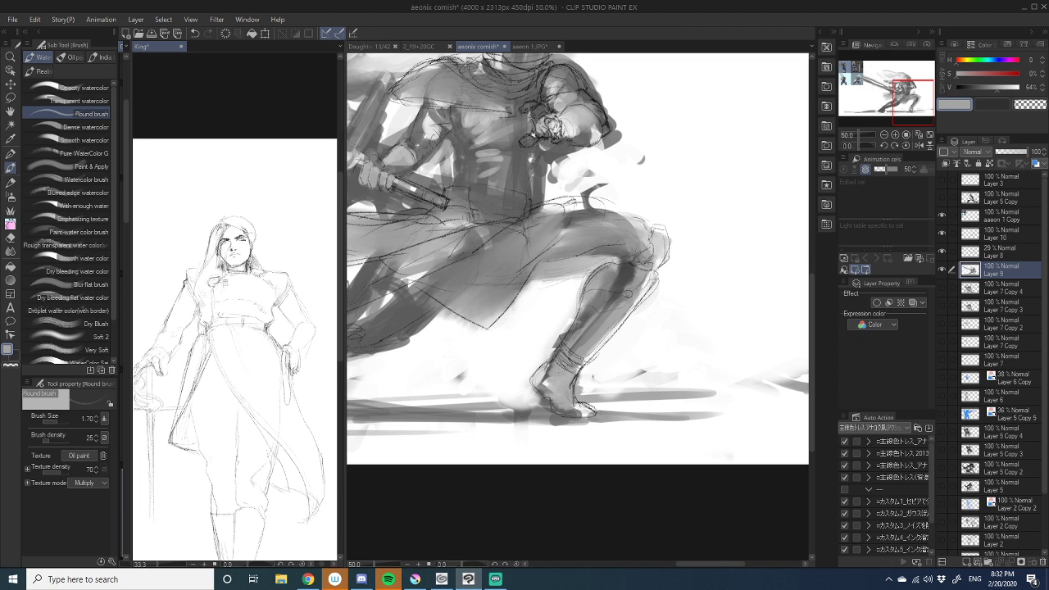
- Paint a dark shadow streak from below the front knee to the ankle, using the dark grey sampled there
left_click_drag(675, 272, 681, 289)
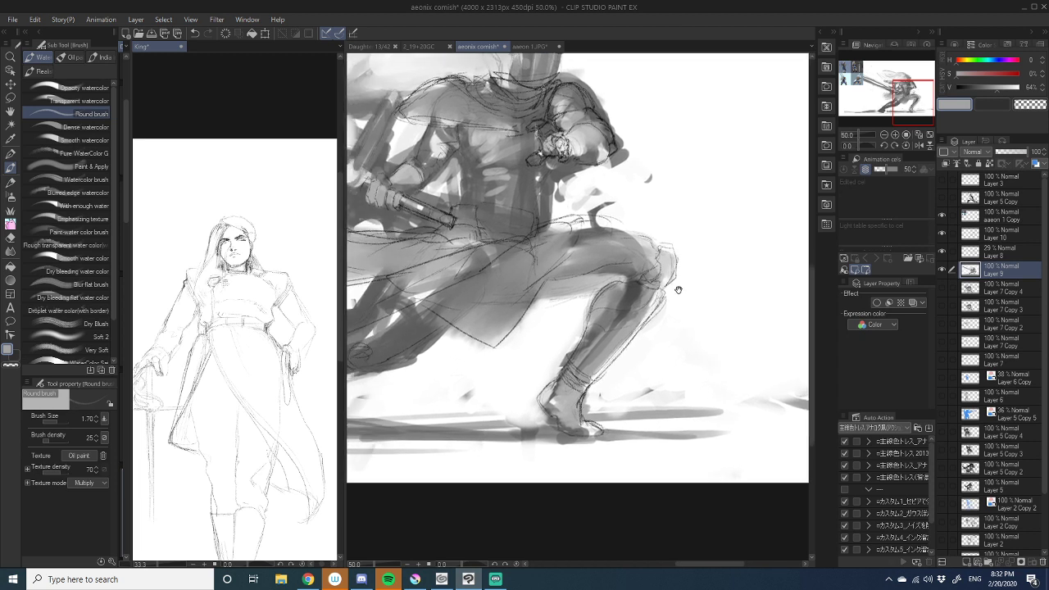
left_click(680, 289, "alt")
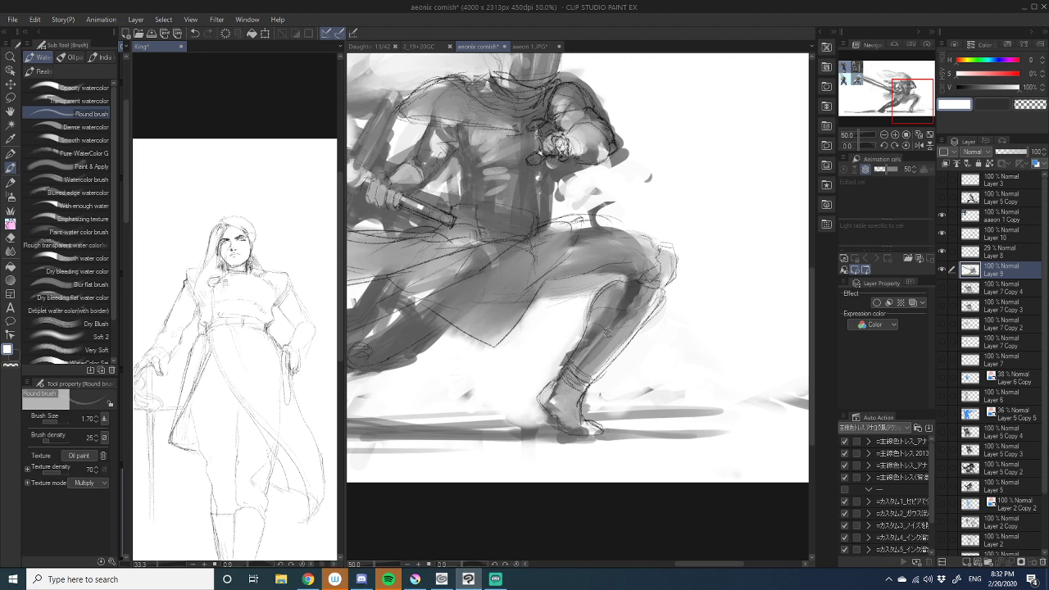
left_click(895, 134)
left_click(895, 135)
left_click_drag(659, 317, 609, 303)
left_click(621, 255, "alt")
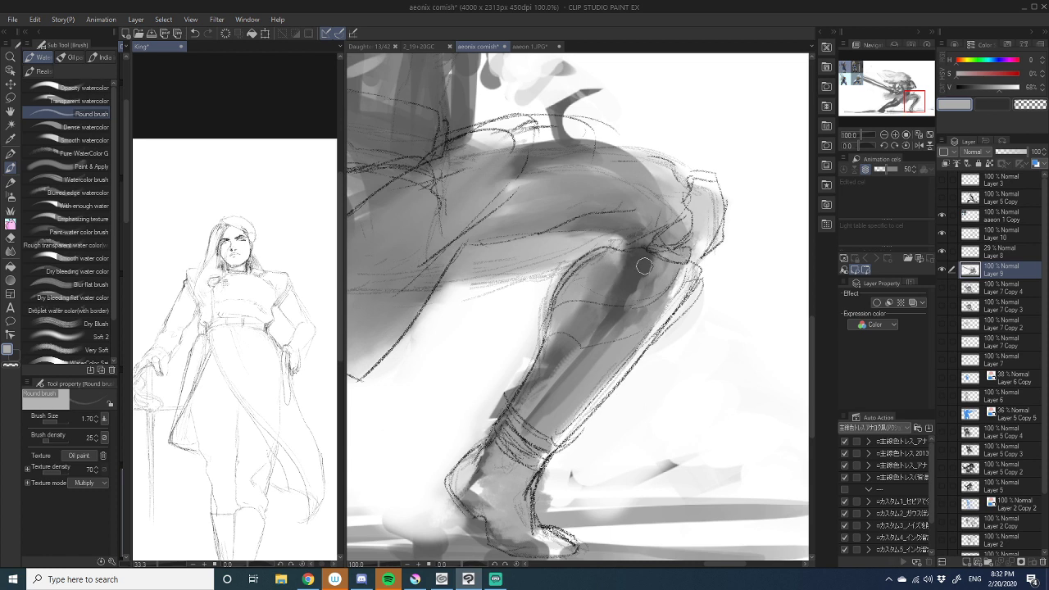
left_click(637, 265, "alt")
mouse_move(637, 264)
left_mouse_down()
mouse_move(613, 312)
mouse_move(619, 306)
mouse_move(531, 412)
left_mouse_up()
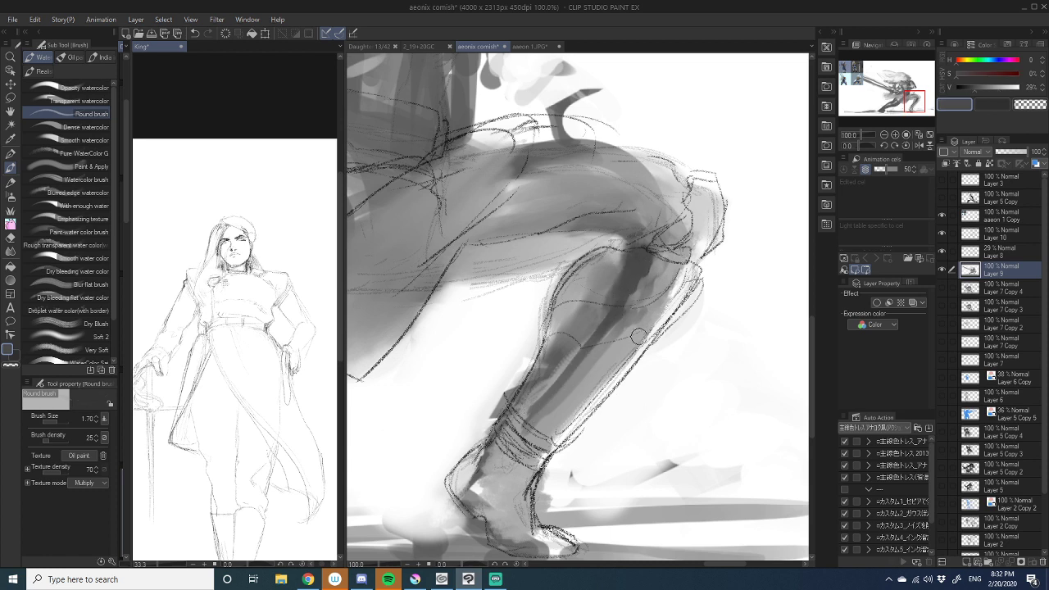
- Refine the shin's front edge with sampled light grey and white, and reinforce the dark streak running down to the ankle
left_click(619, 354, "alt")
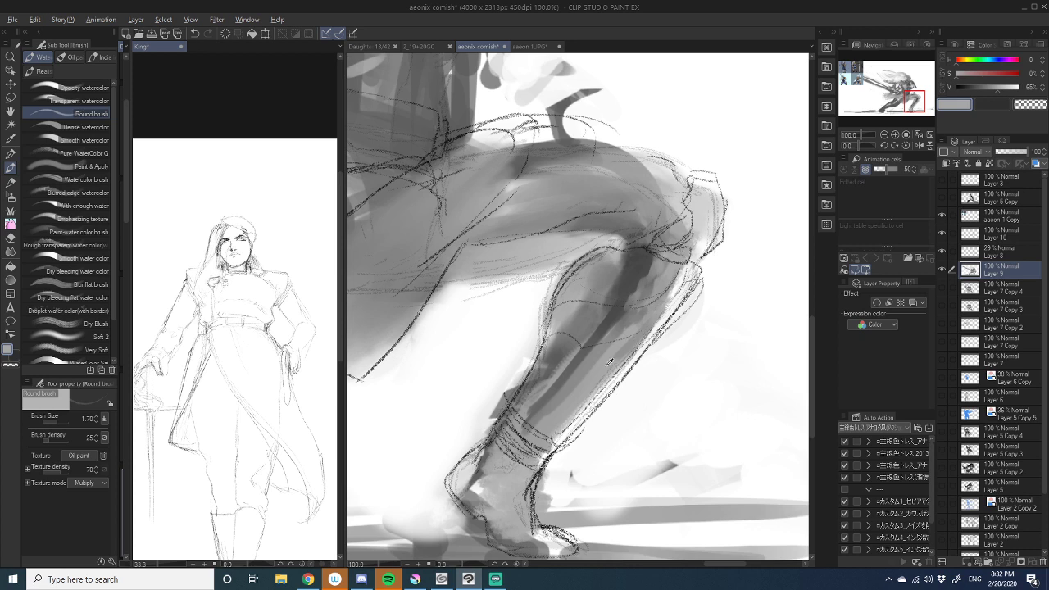
left_click(735, 291, "alt")
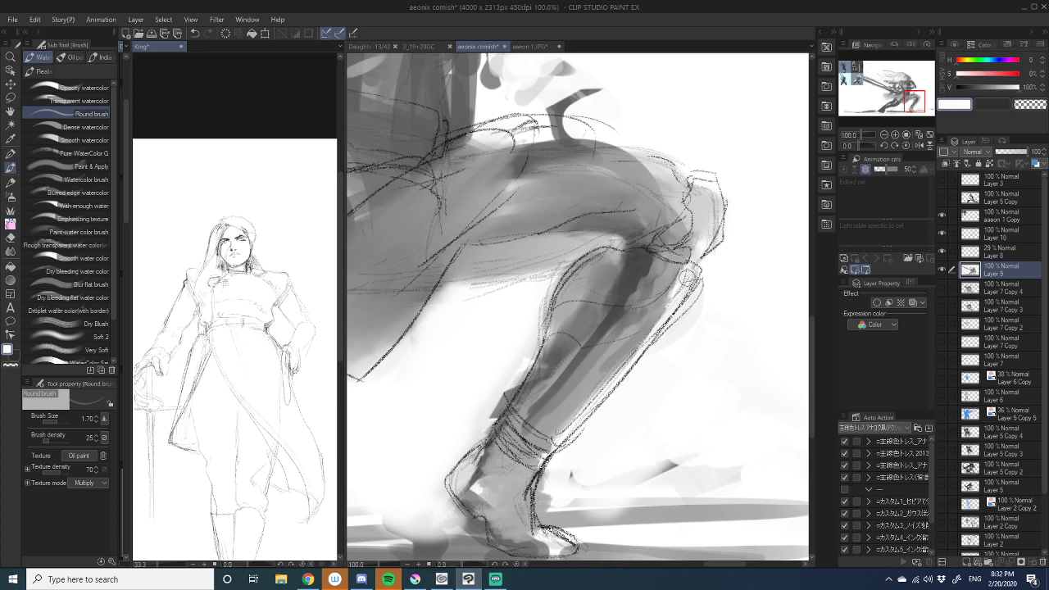
mouse_move(693, 267)
left_mouse_down()
mouse_move(649, 322)
mouse_move(556, 358)
mouse_move(610, 324)
mouse_move(622, 254)
mouse_move(604, 253)
mouse_move(634, 234)
mouse_move(564, 267)
left_mouse_up()
left_click(621, 295, "alt")
mouse_move(636, 263)
left_mouse_down()
mouse_move(546, 395)
mouse_move(601, 331)
mouse_move(529, 416)
left_mouse_up()
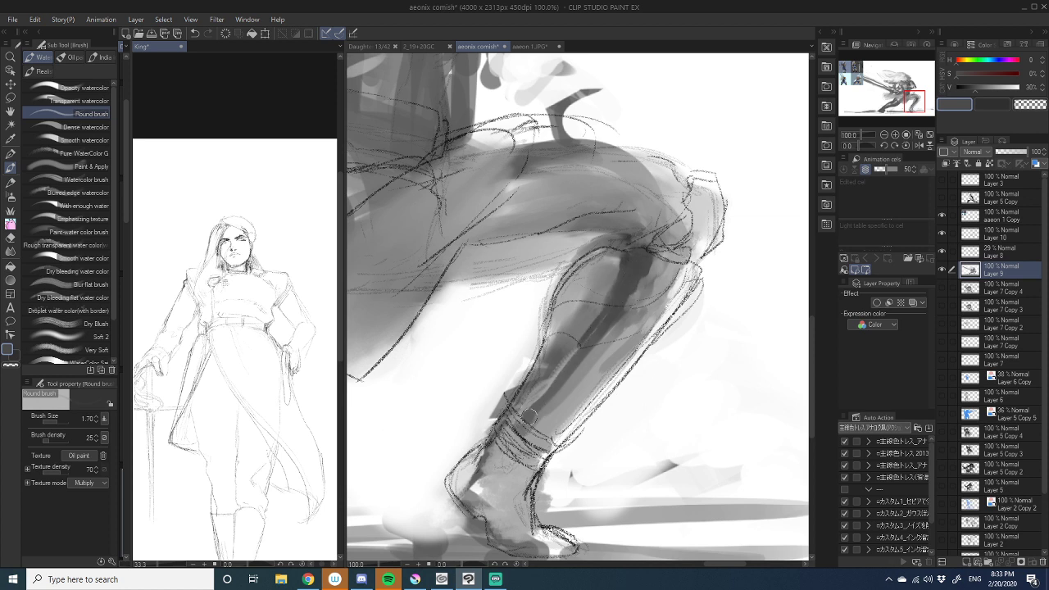
- Blend the middle and back edge of the calf with mid, light and dark greys sampled from the leg
left_click(555, 376, "alt")
left_click_drag(554, 376, 571, 350)
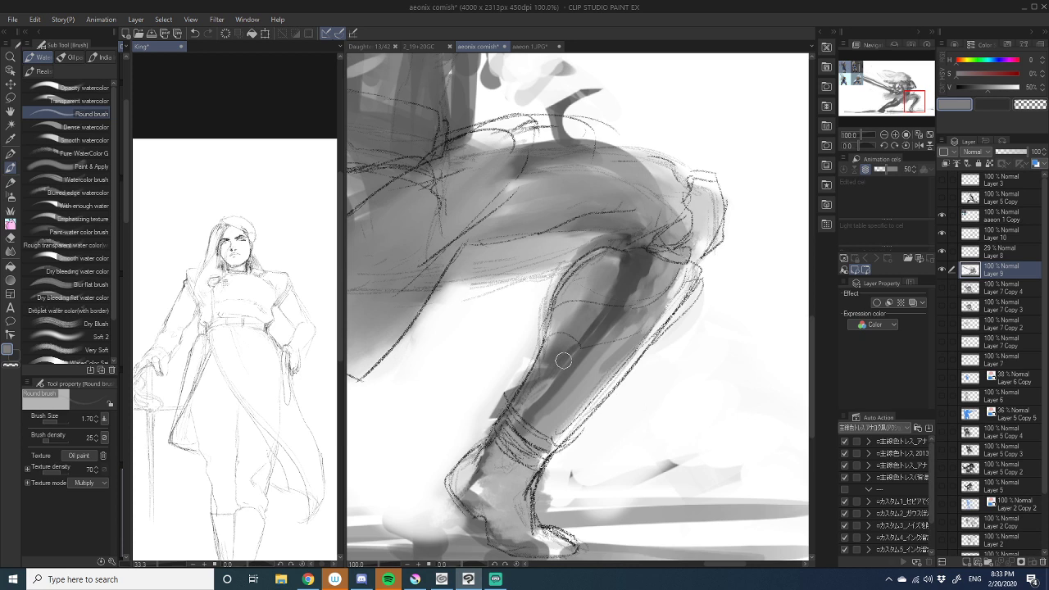
left_click(570, 301, "alt")
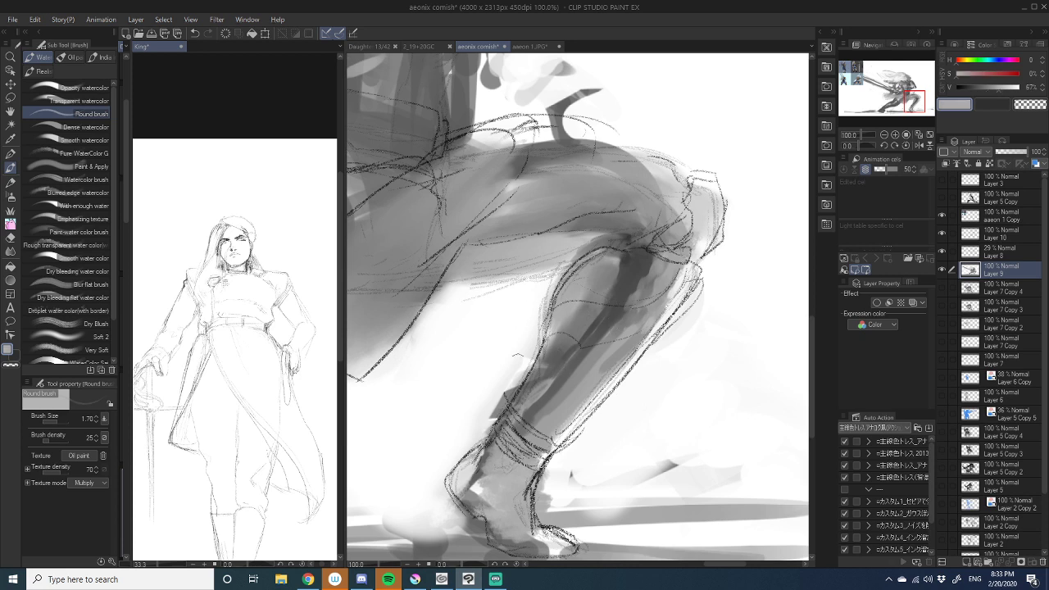
left_click(547, 380, "alt")
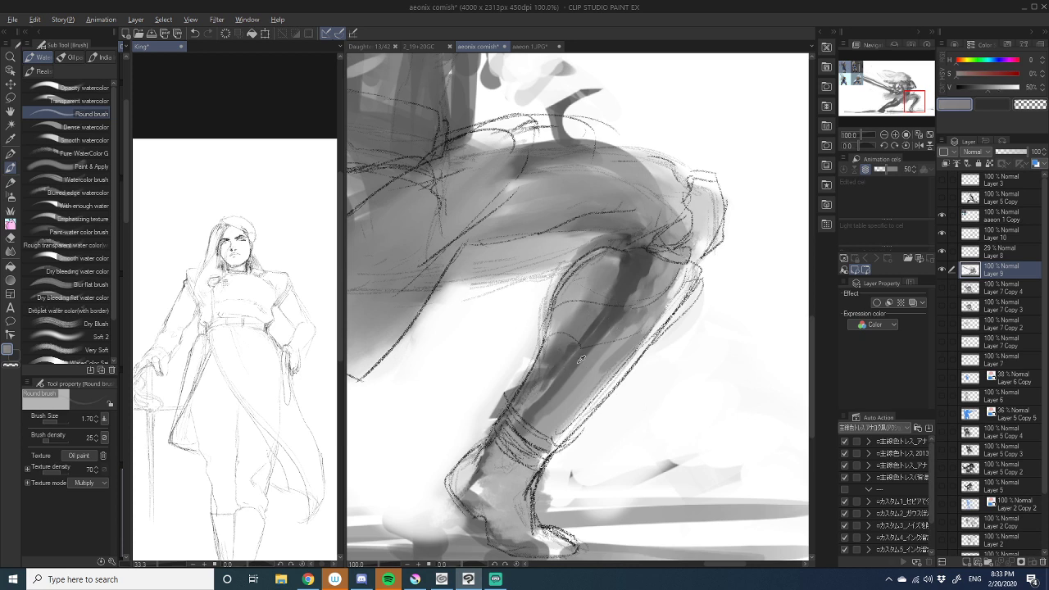
left_click(581, 359, "alt")
- Check Layer 9 by hiding and reshowing it, and paint a dark grey curved shadow across the shin below the knee
left_click_drag(572, 371, 629, 335)
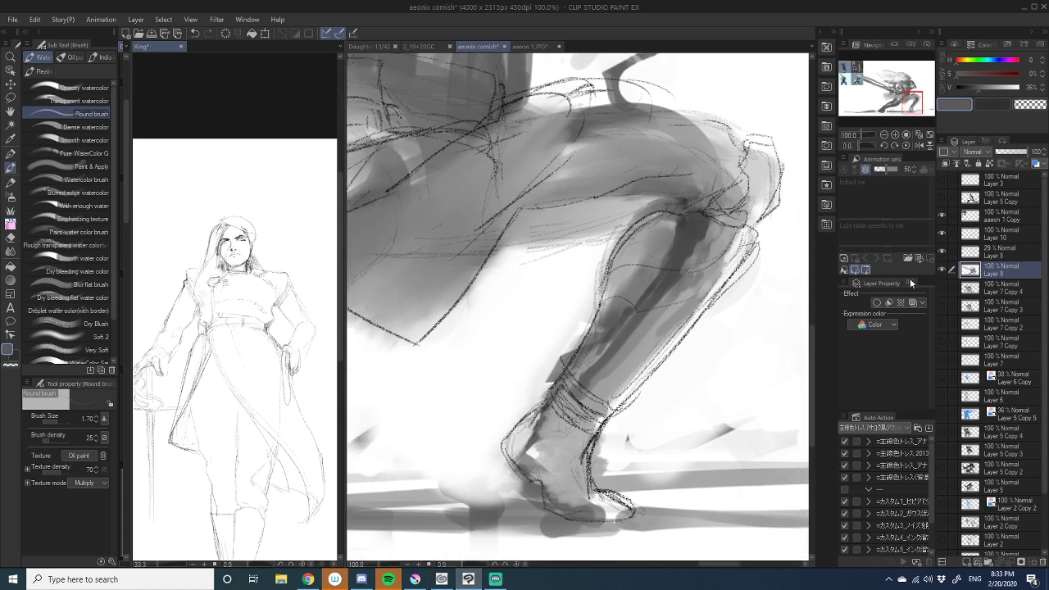
left_click(941, 269)
left_click(941, 268)
left_click_drag(644, 350, 574, 360)
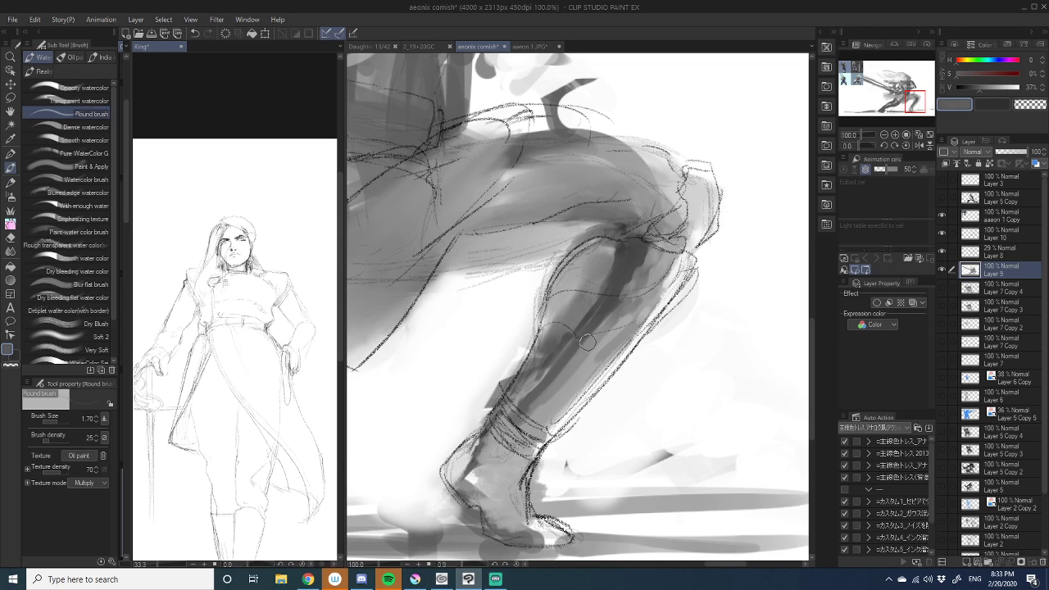
left_click(608, 306, "alt")
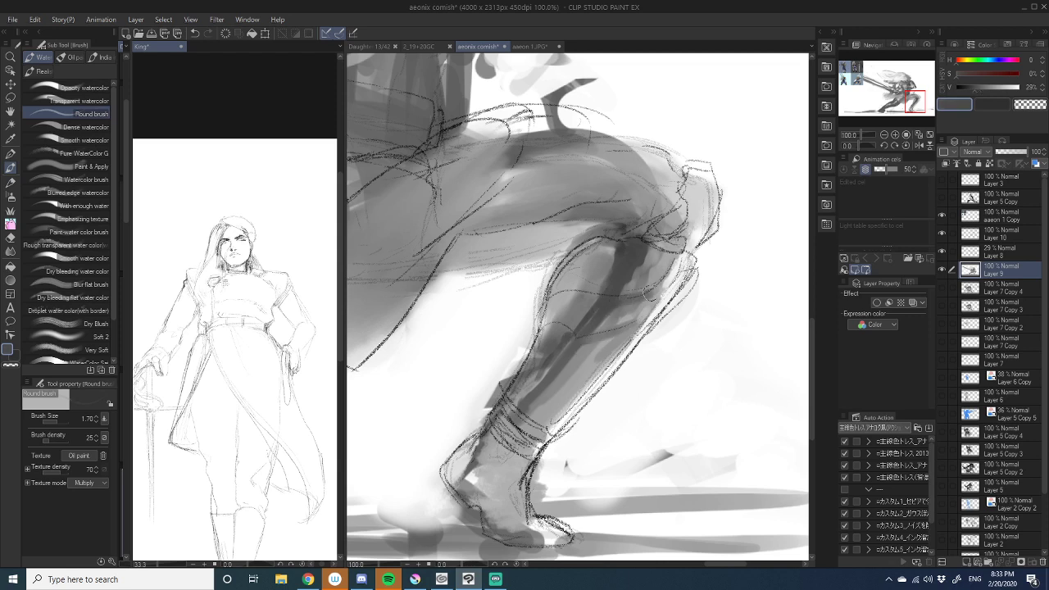
mouse_move(608, 302)
left_mouse_down()
mouse_move(659, 274)
mouse_move(652, 248)
mouse_move(660, 251)
left_mouse_up()
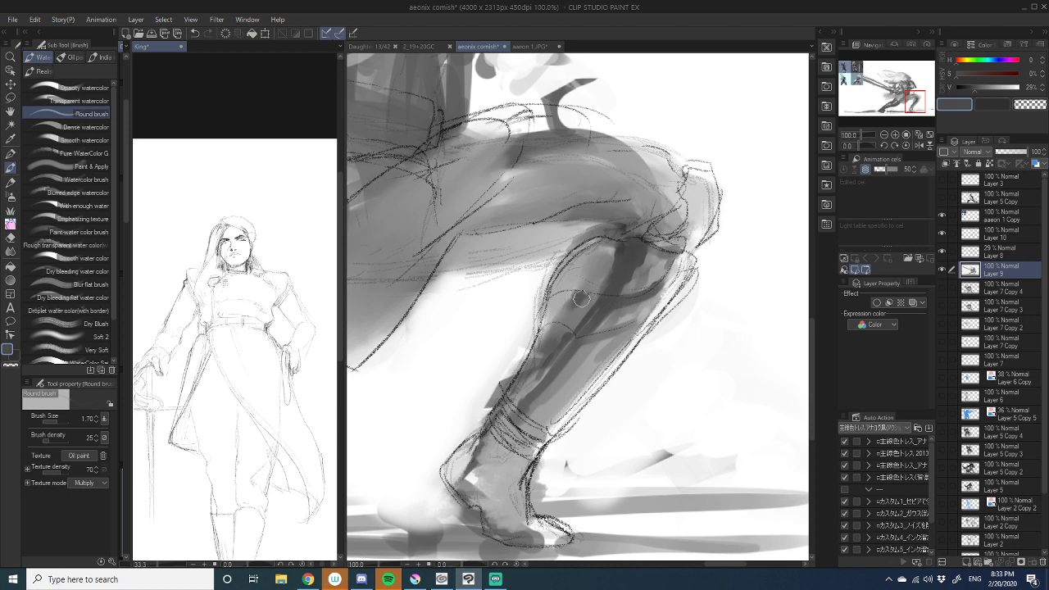
- Paint a lighter grey curved band across the upper shin beneath the knee with a tone sampled from the calf's edge
left_click(560, 302, "alt")
mouse_move(561, 301)
left_mouse_down()
mouse_move(611, 307)
mouse_move(593, 287)
mouse_move(650, 283)
mouse_move(602, 291)
mouse_move(671, 253)
left_mouse_up()
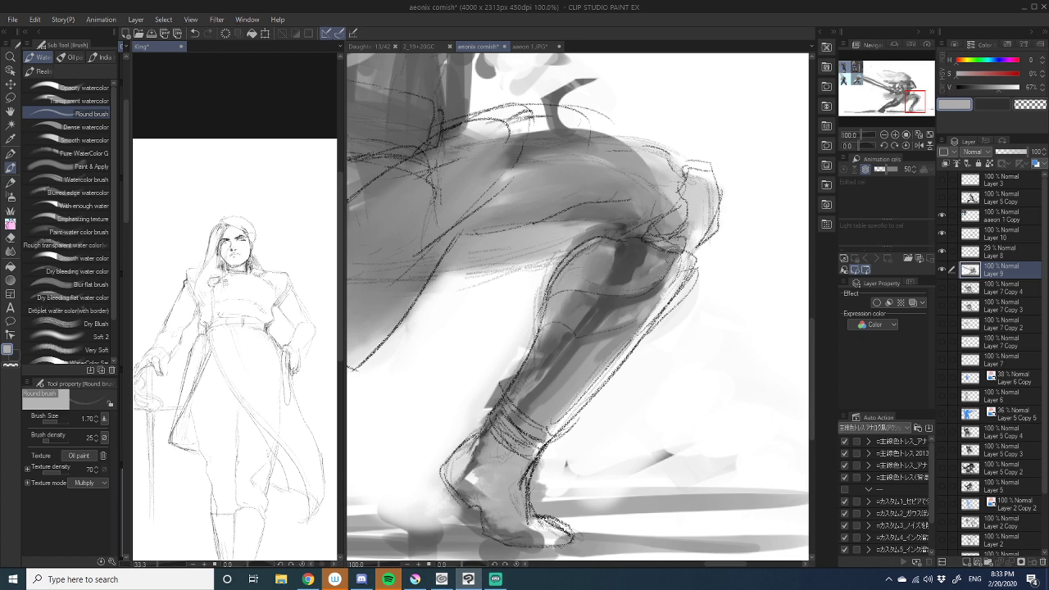
left_click(571, 317, "alt")
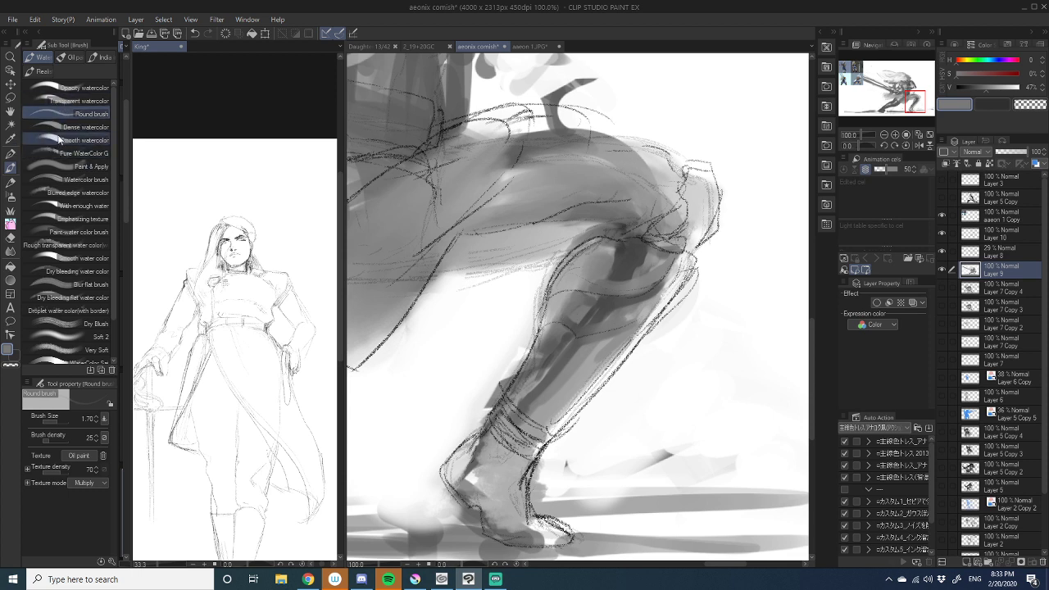
left_click(82, 127)
left_click_drag(589, 356, 586, 341)
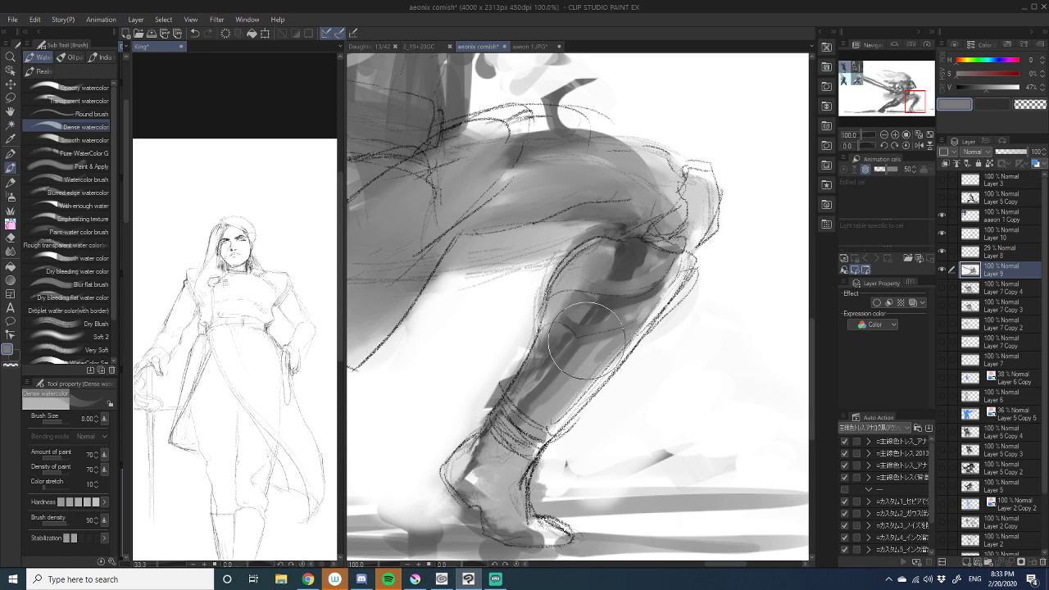
key("bracketleft")
key("bracketleft")
key("bracketleft")
key("bracketleft")
key("bracketleft")
key("bracketleft")
key("bracketleft")
key("bracketleft")
key("bracketleft")
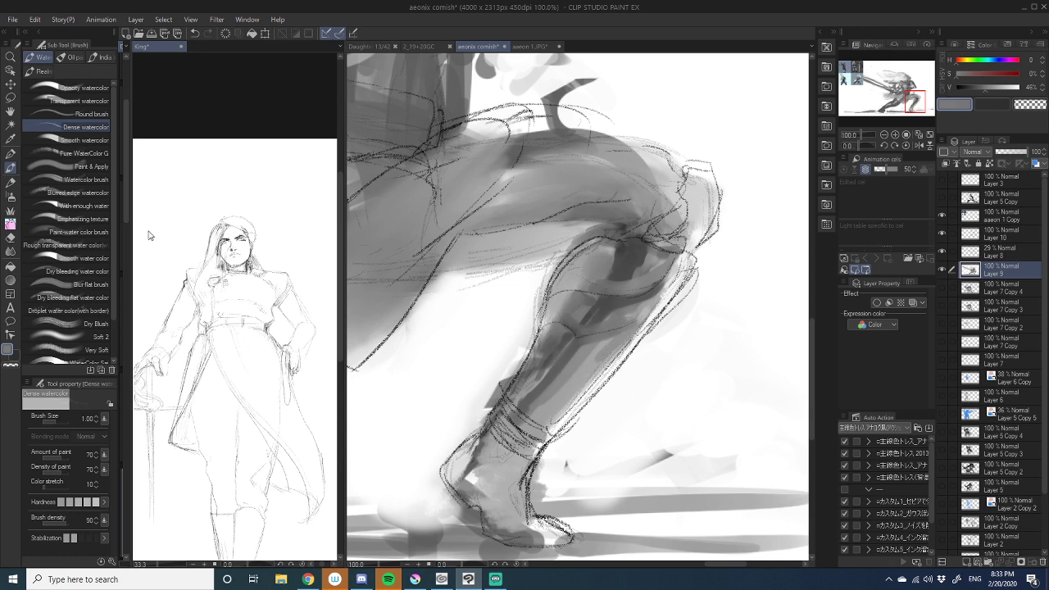
- Draw thin white highlight lines along the two curved trims of the shin guard with the Oil paint flat brush at size 0.60
left_click(72, 58)
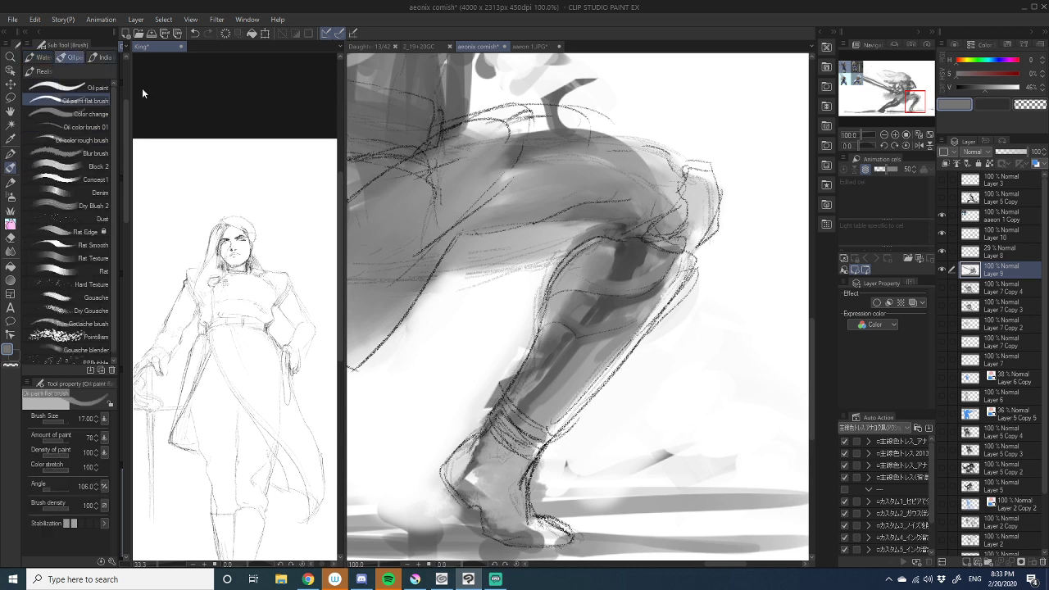
left_click(686, 347, "alt")
key("bracketleft")
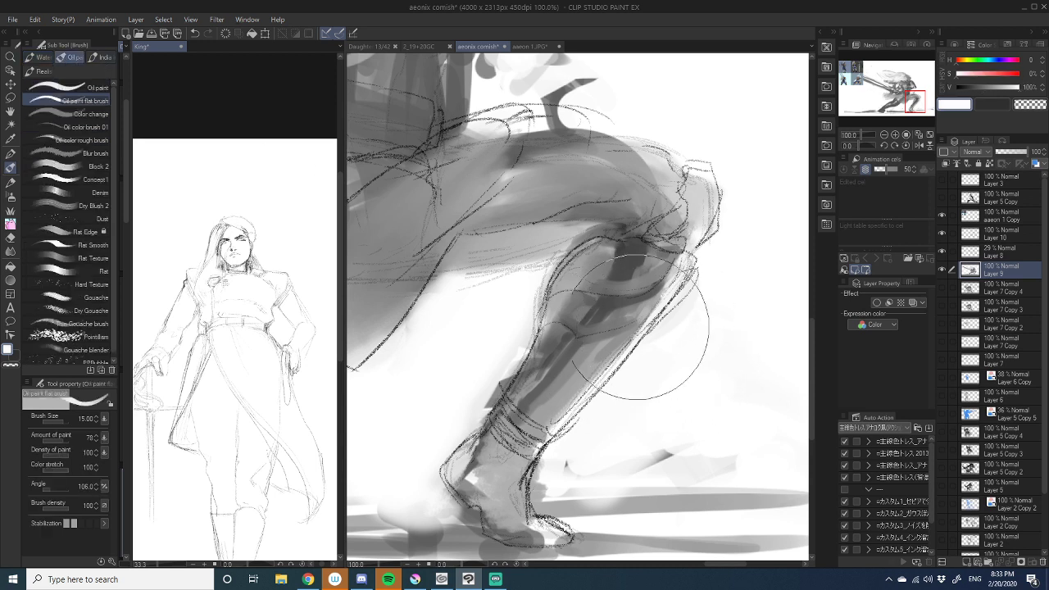
key("bracketleft")
key("bracketleft")
key("bracketleft")
key("bracketleft")
key("bracketleft")
key("bracketleft")
key("bracketleft")
key("bracketleft")
key("bracketleft")
key("bracketleft")
key("bracketleft")
key("bracketleft")
key("bracketleft")
key("bracketleft")
key("bracketleft")
key("bracketleft")
key("bracketleft")
mouse_move(565, 323)
left_mouse_down()
mouse_move(580, 336)
mouse_move(629, 319)
left_mouse_up()
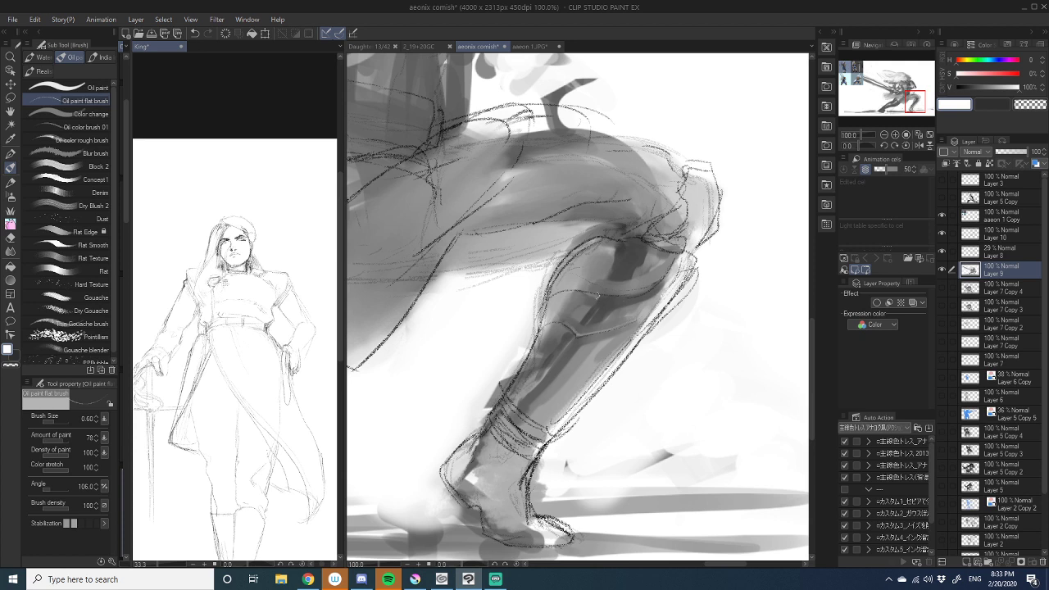
mouse_move(565, 289)
left_mouse_down()
mouse_move(621, 293)
mouse_move(660, 276)
left_mouse_up()
- Add a fine dark grey accent above the upper trim of the shin guard and a white highlight at its front end
left_click(616, 315, "alt")
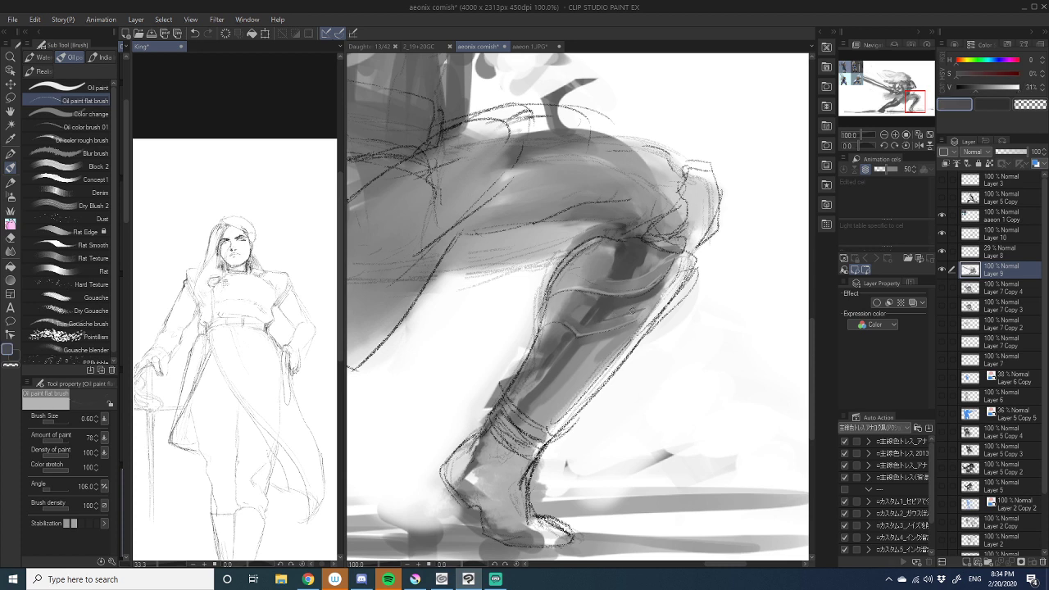
mouse_move(616, 283)
left_mouse_down()
mouse_move(676, 253)
mouse_move(661, 259)
left_mouse_up()
left_click(724, 273, "alt")
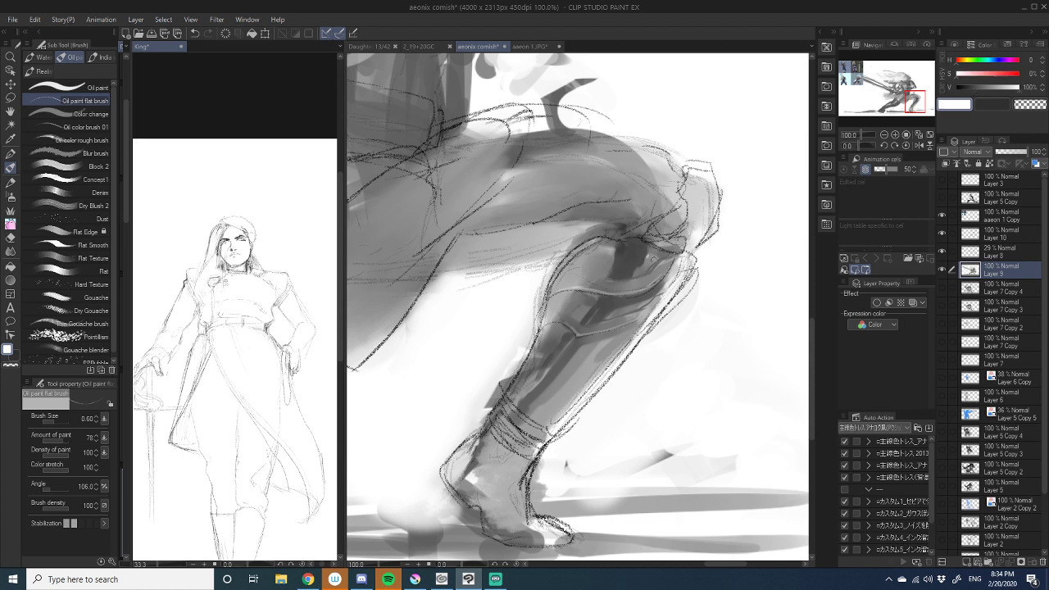
left_click_drag(665, 263, 651, 275)
left_click_drag(641, 311, 589, 320)
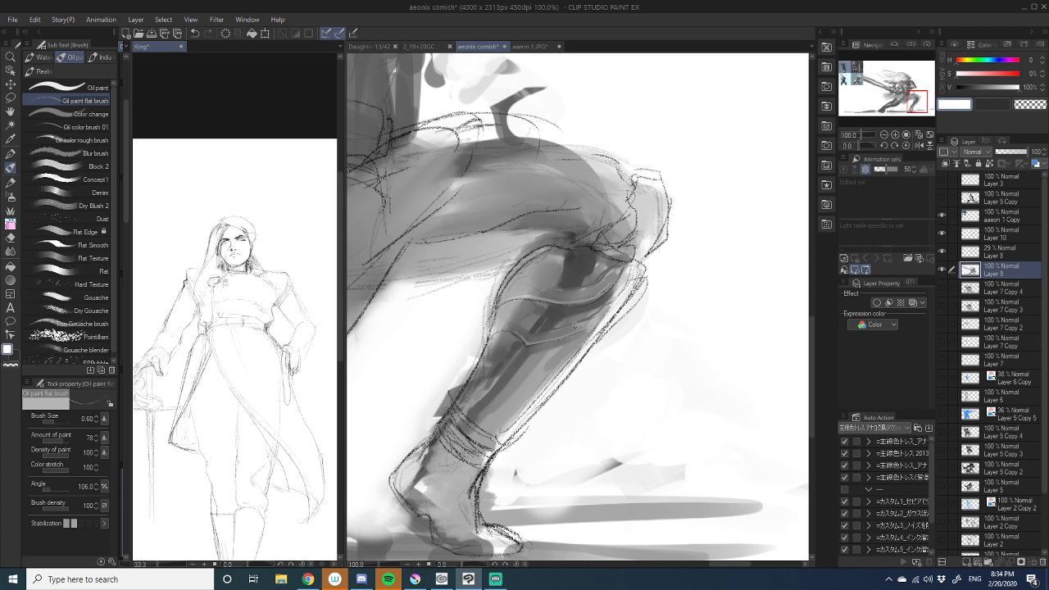
- Refine the lower shin guard with fine light and dark grey streaks, using tones sampled from the surrounding leg shading
left_click_drag(554, 353, 587, 311)
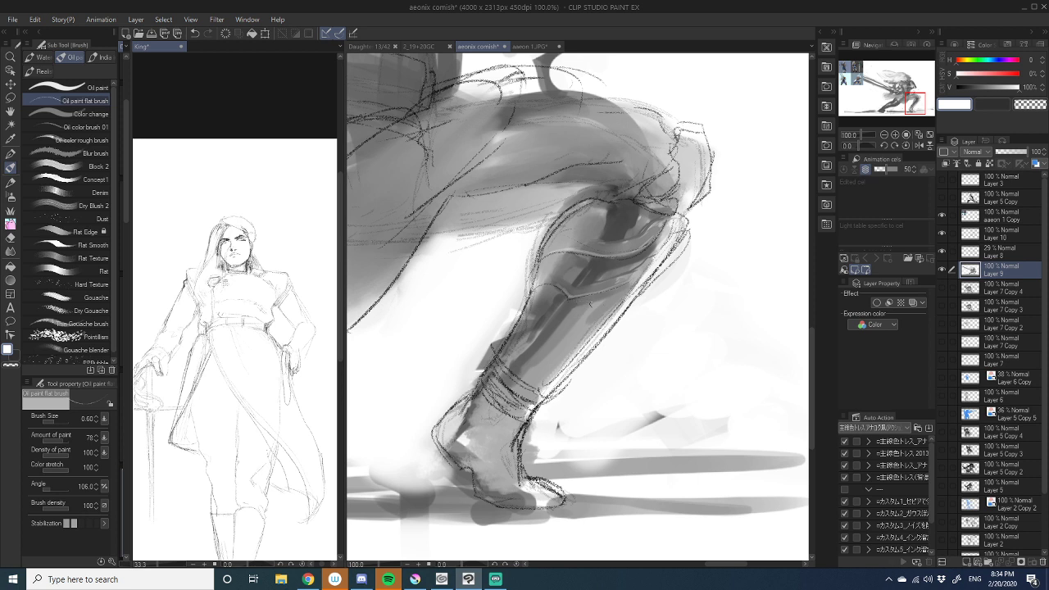
left_click(557, 351, "alt")
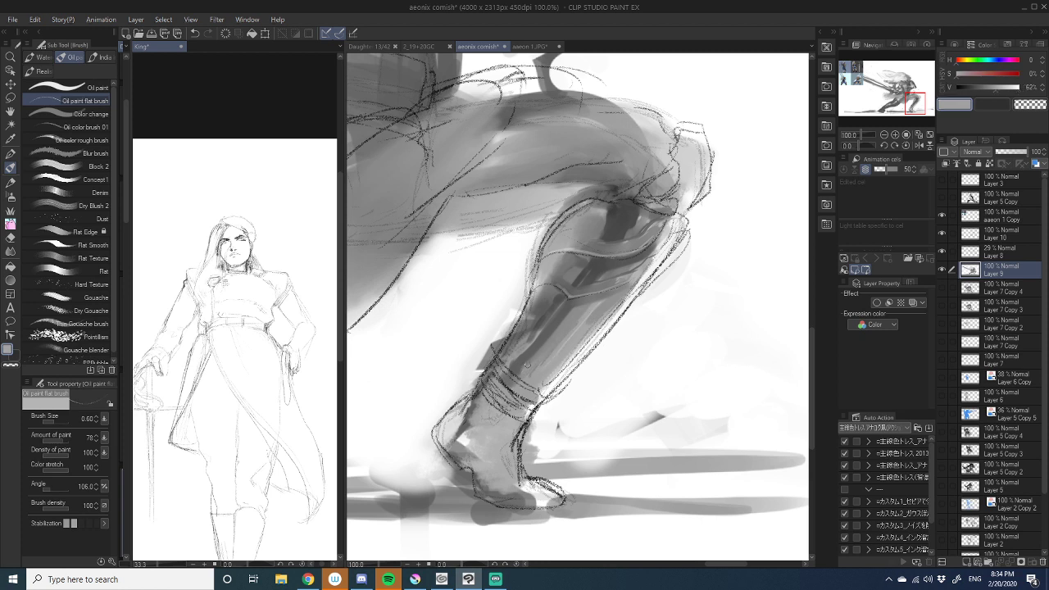
left_click(516, 371, "alt")
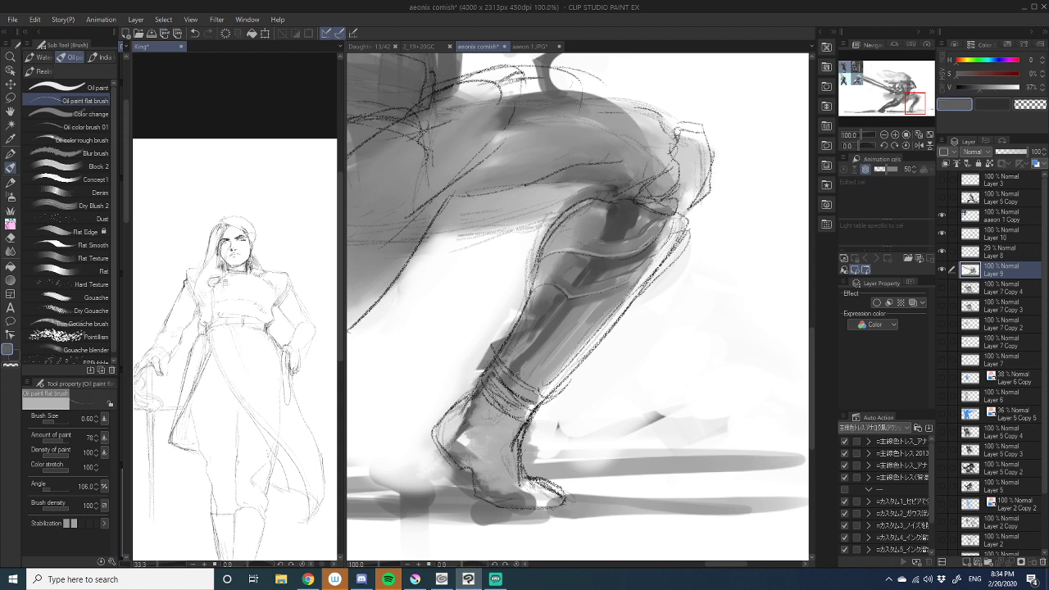
left_click(543, 369, "alt")
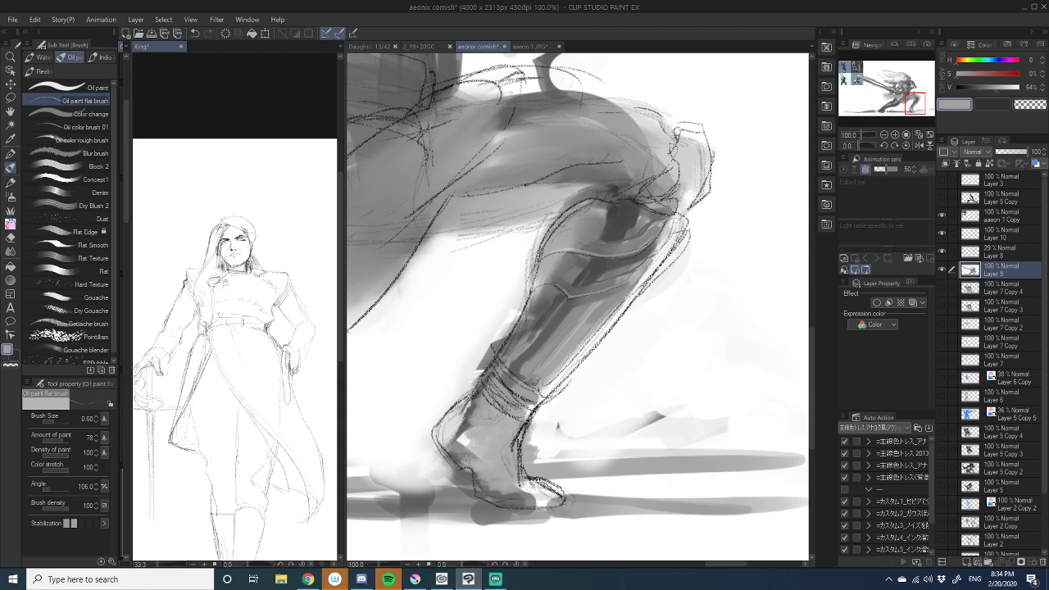
left_click(534, 382, "alt")
left_click(605, 312, "alt")
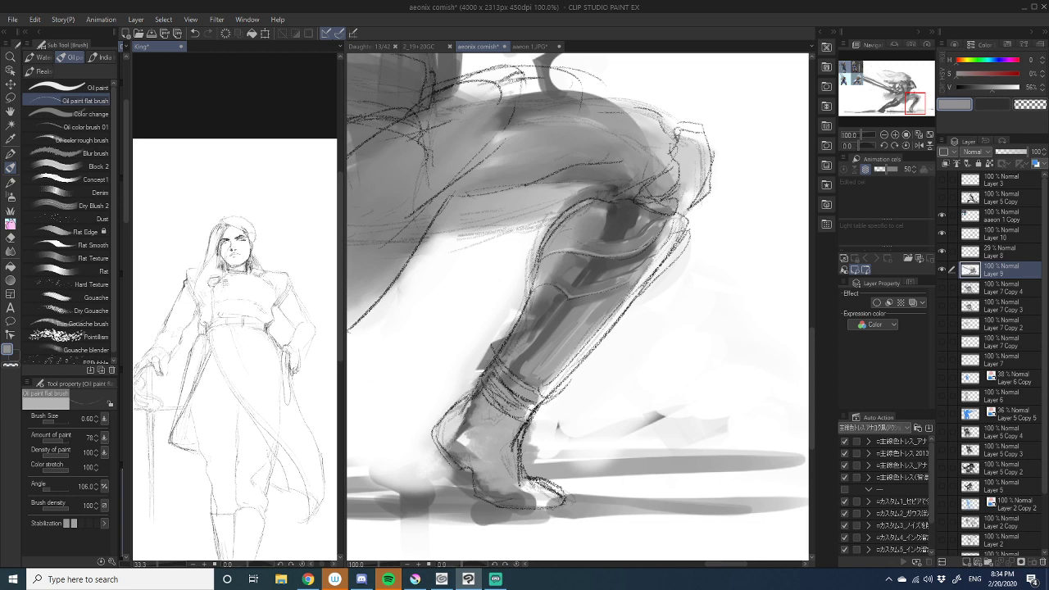
left_click_drag(605, 312, 483, 454)
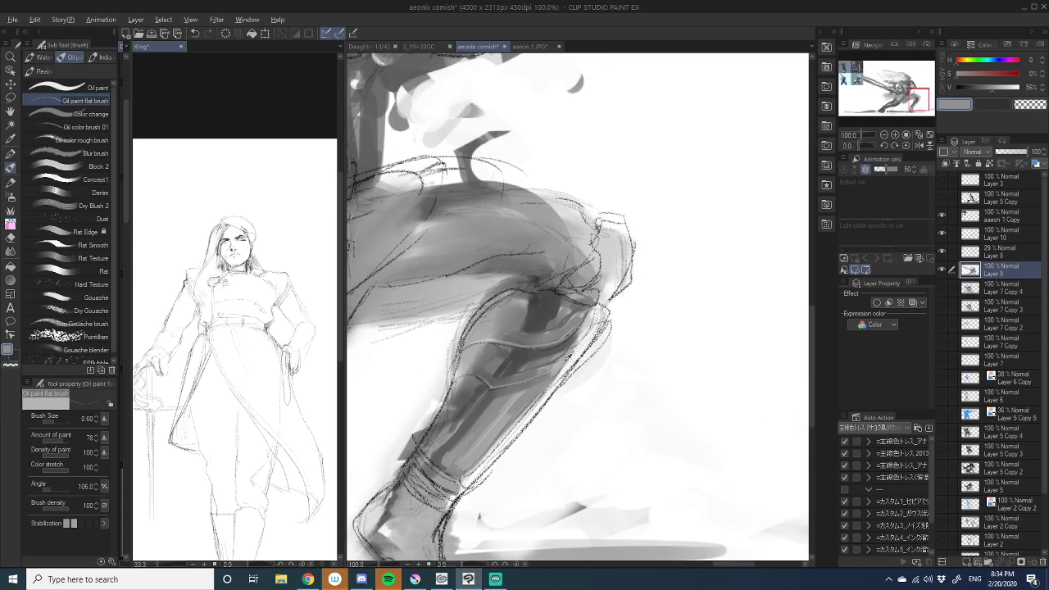
left_click(574, 348, "alt")
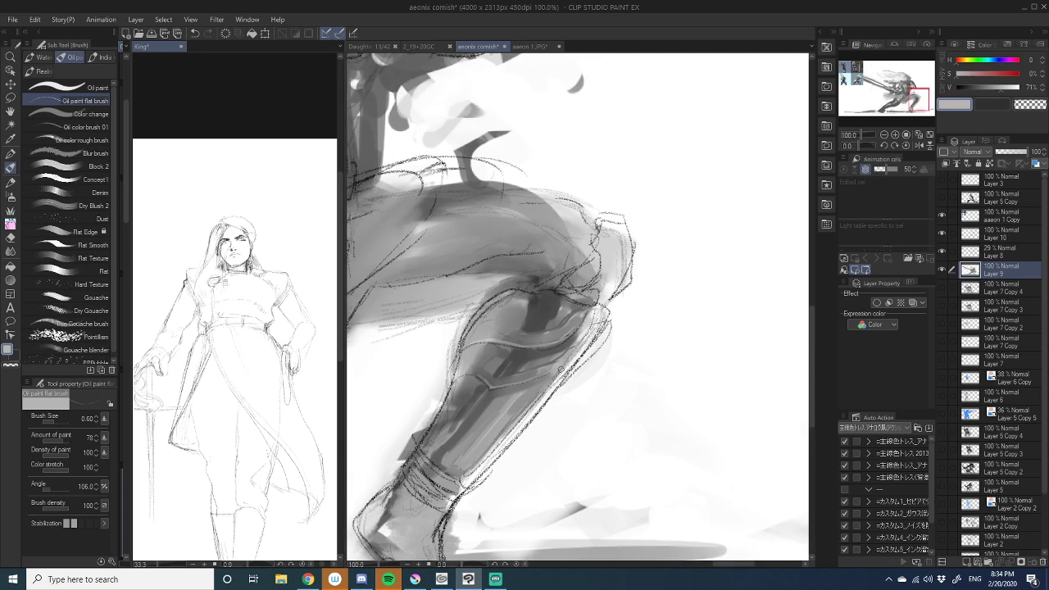
- Examine the shin guard's shading up close and against the whole figure at several zoom levels
left_click_drag(554, 398, 660, 320)
left_click(883, 135)
left_click(883, 136)
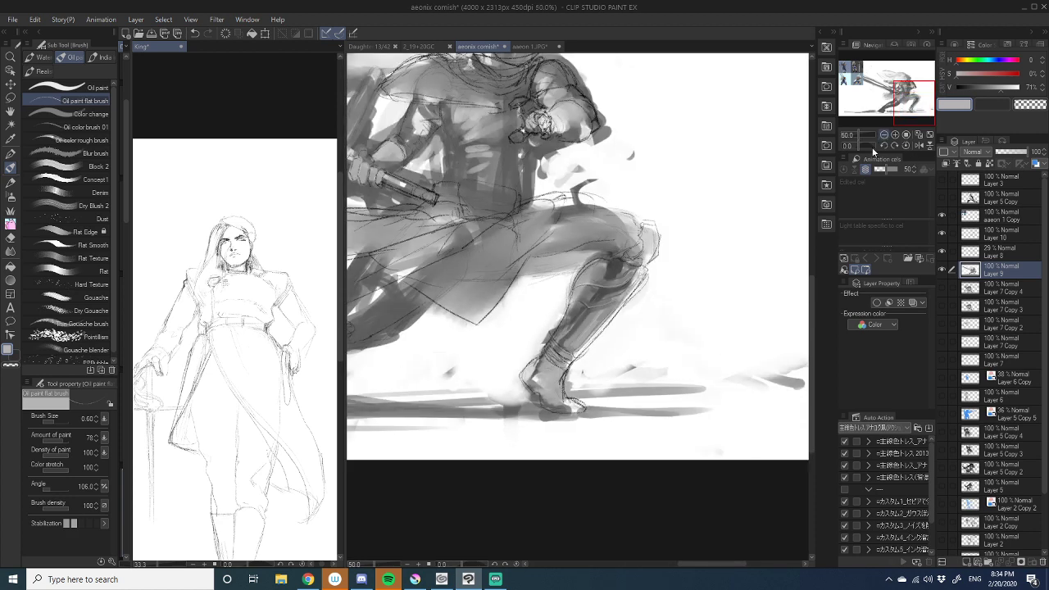
left_click_drag(580, 334, 624, 387)
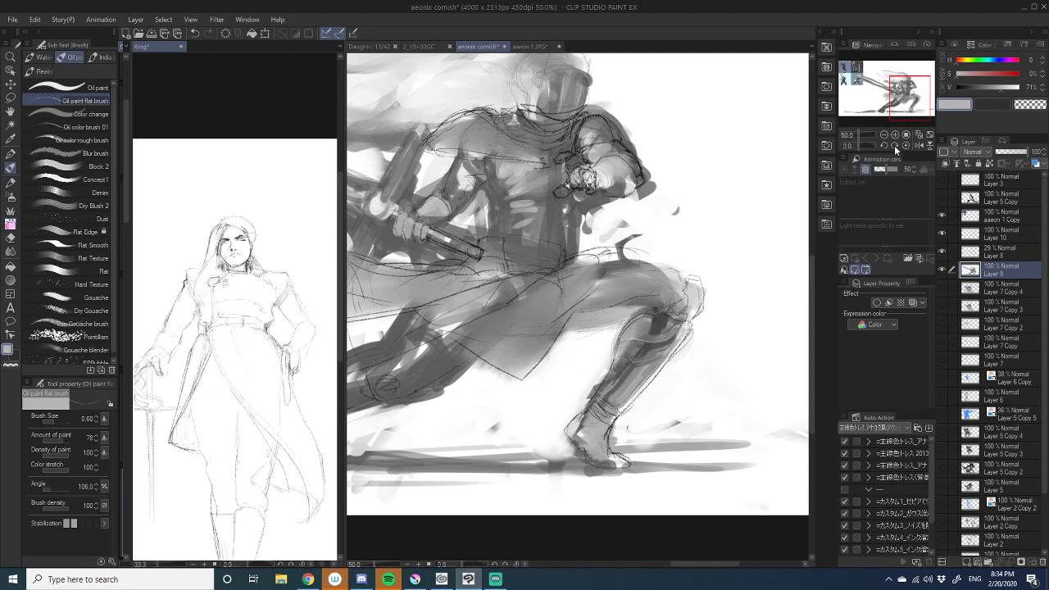
left_click(894, 134)
left_click(894, 134)
left_click_drag(747, 297, 677, 287)
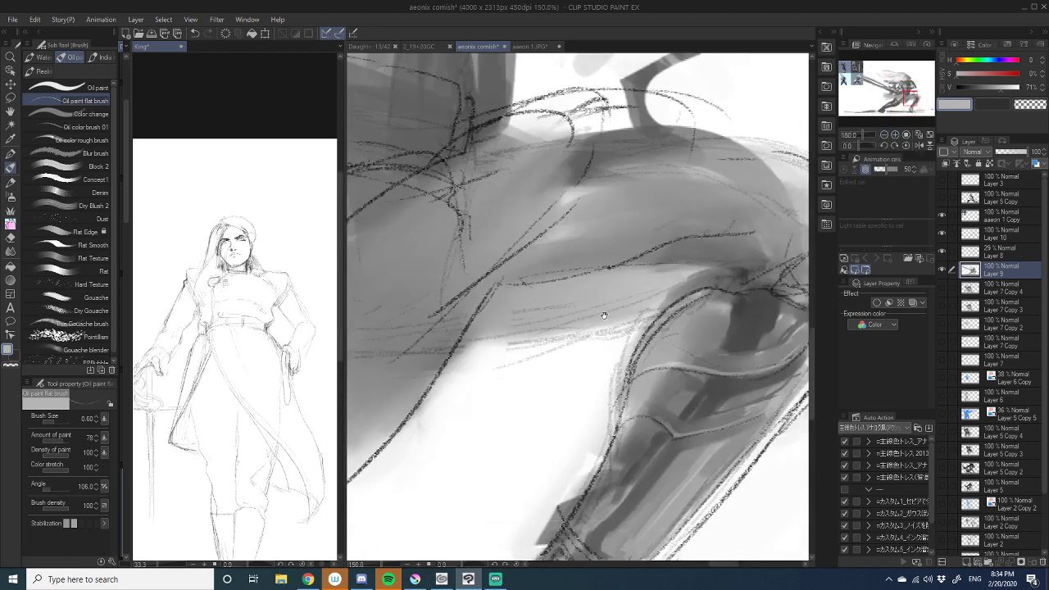
left_click_drag(727, 465, 639, 325)
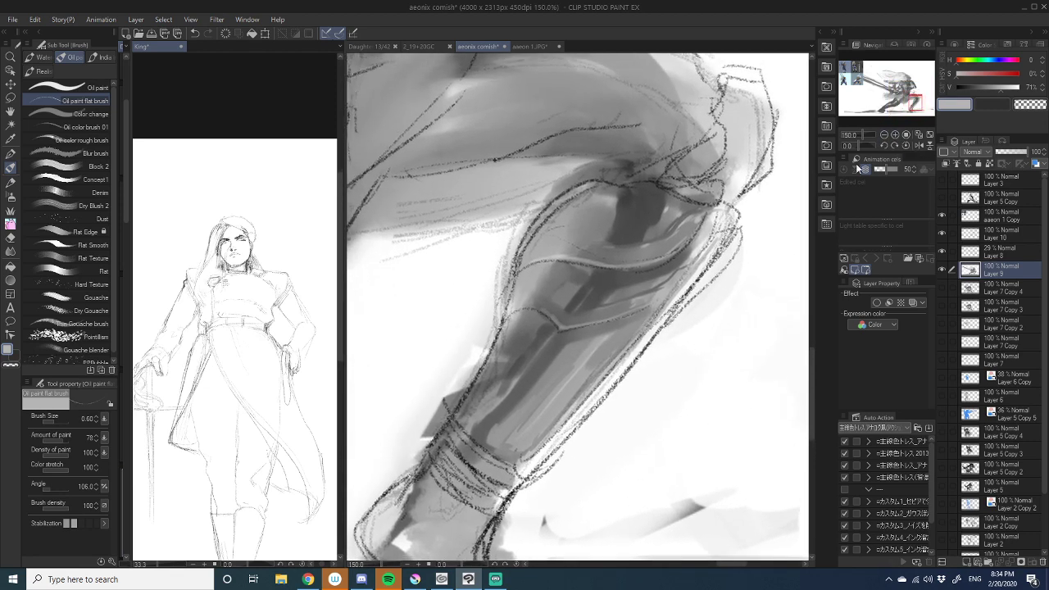
left_click(883, 136)
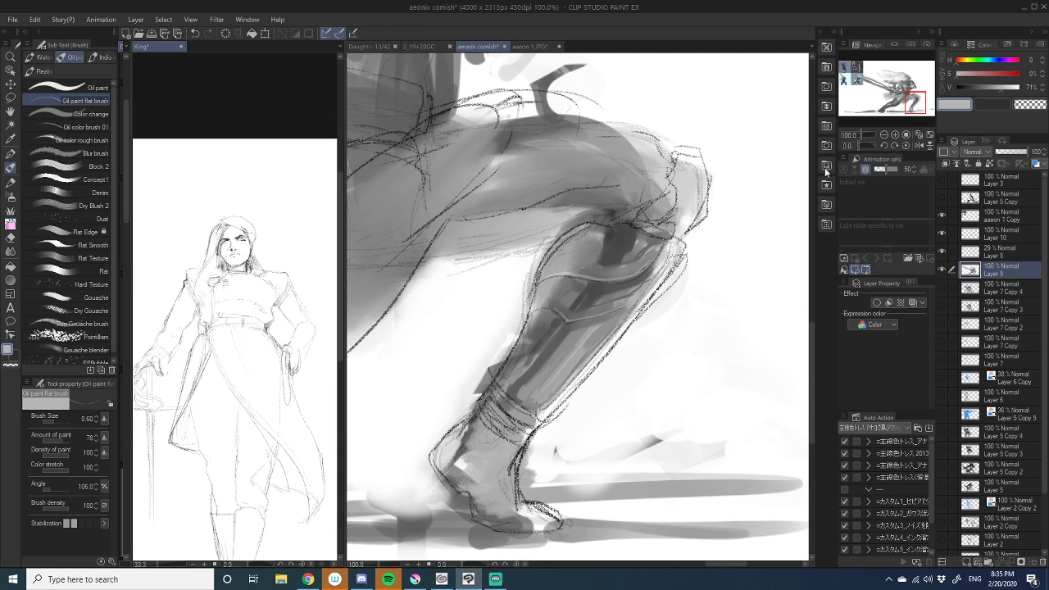
left_click(884, 134)
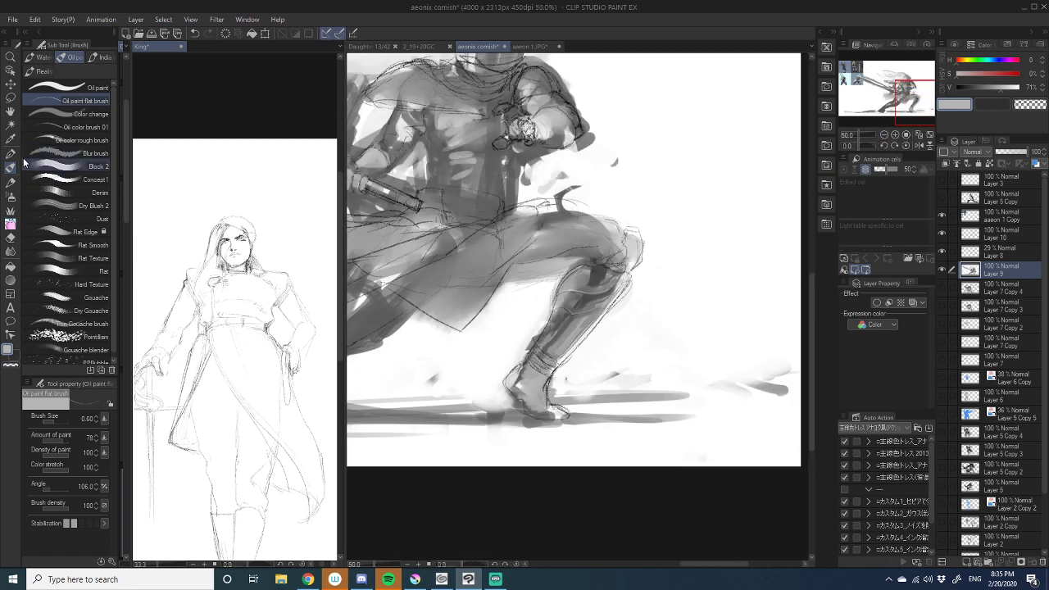
- Sketch a small black outline of a shin plate in the blank area before the front leg and erase it with the Softer eraser
left_click_drag(985, 88, 959, 87)
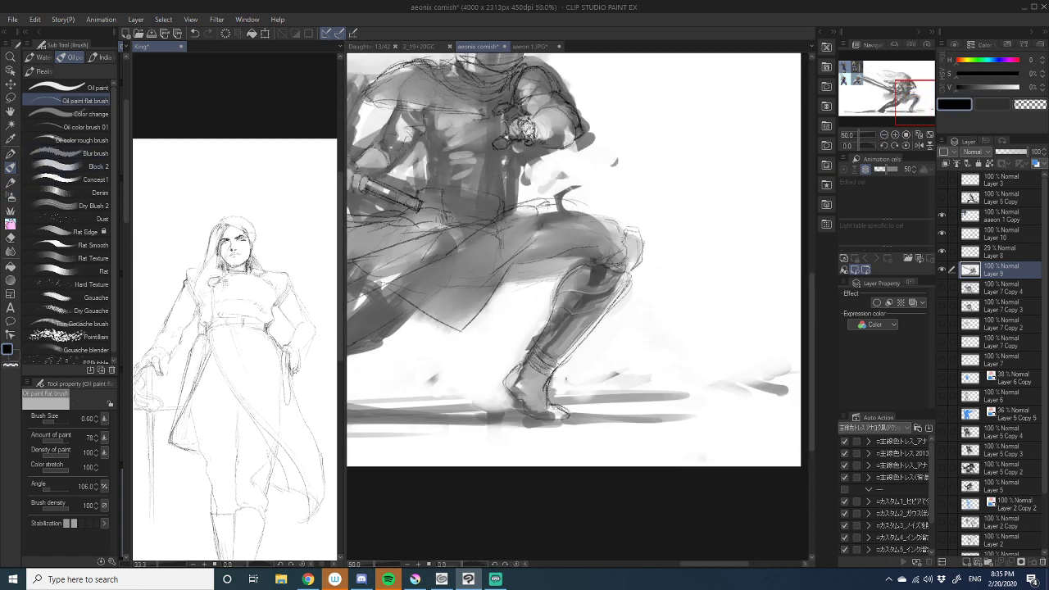
mouse_move(650, 305)
left_mouse_down()
mouse_move(690, 301)
mouse_move(662, 345)
left_mouse_up()
mouse_move(653, 292)
left_mouse_down()
mouse_move(637, 360)
mouse_move(667, 346)
left_mouse_up()
mouse_move(645, 312)
left_mouse_down()
mouse_move(685, 301)
mouse_move(679, 328)
left_mouse_up()
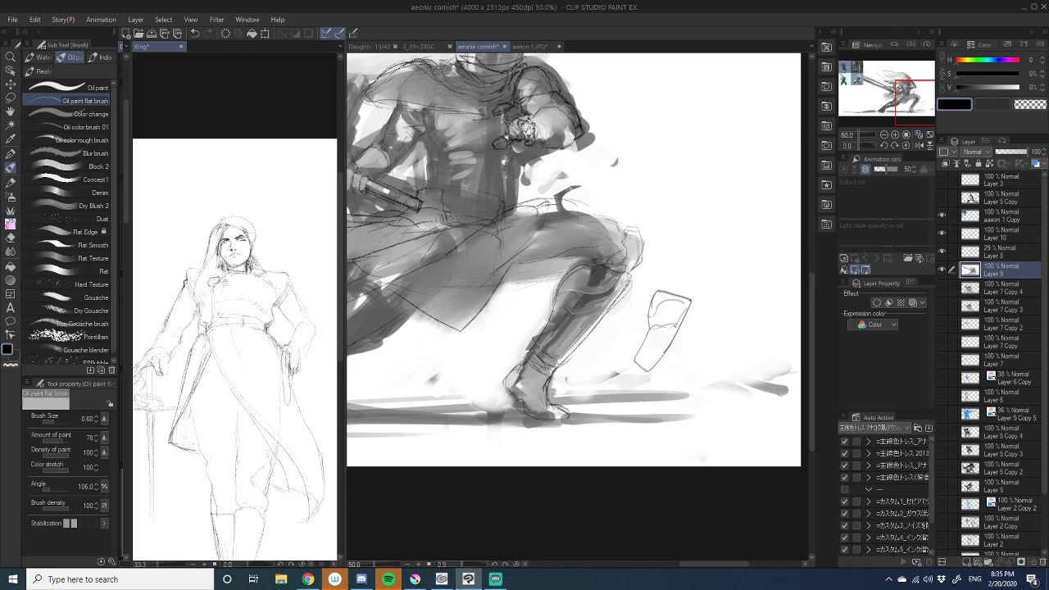
left_click_drag(598, 372, 626, 357)
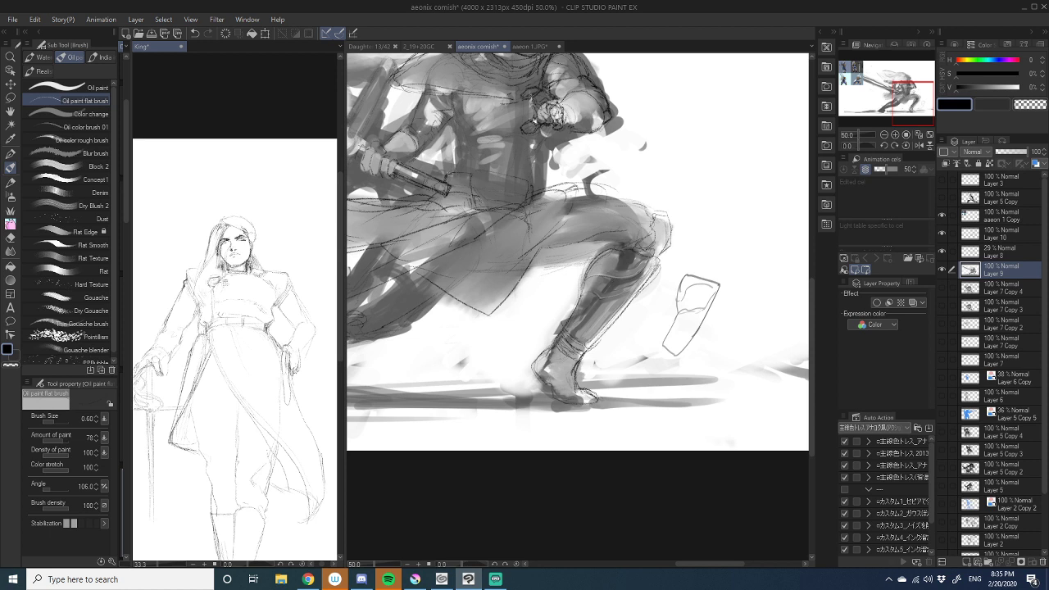
left_click_drag(697, 333, 695, 330)
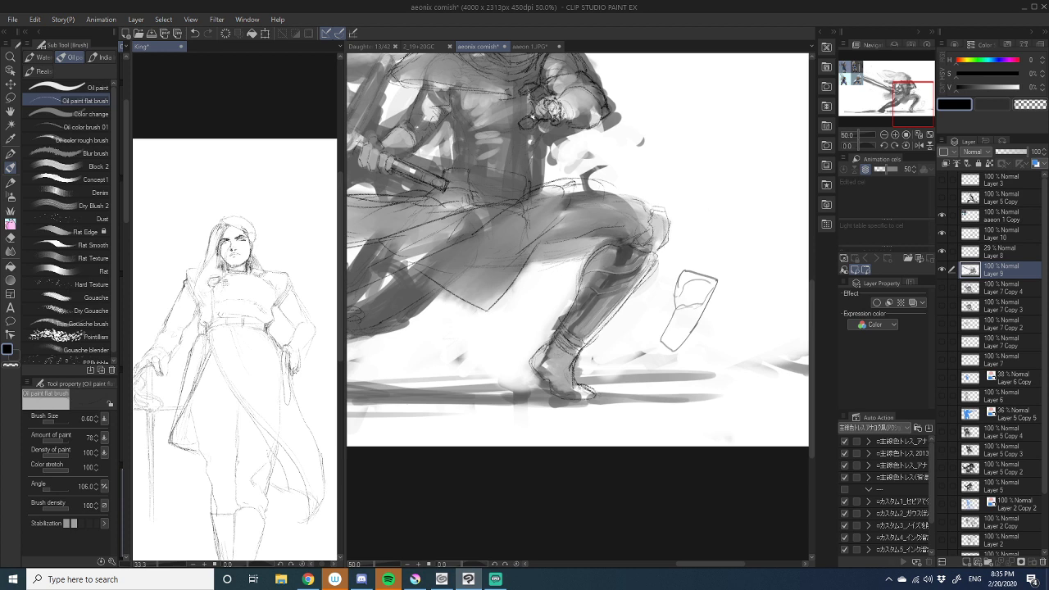
left_click(10, 237)
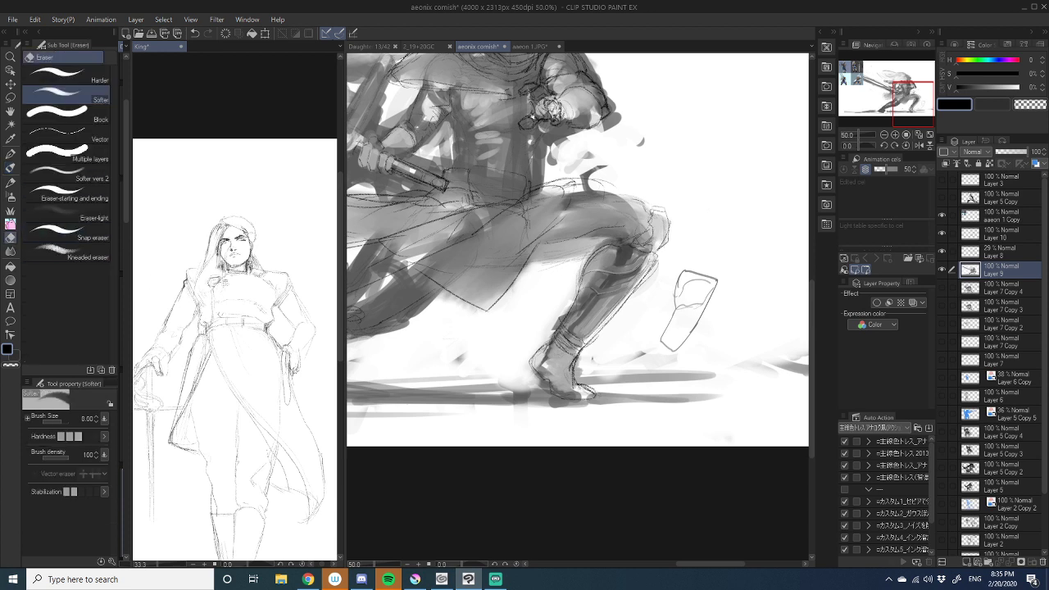
mouse_move(694, 276)
left_mouse_down()
mouse_move(662, 328)
mouse_move(707, 298)
mouse_move(688, 321)
left_mouse_up()
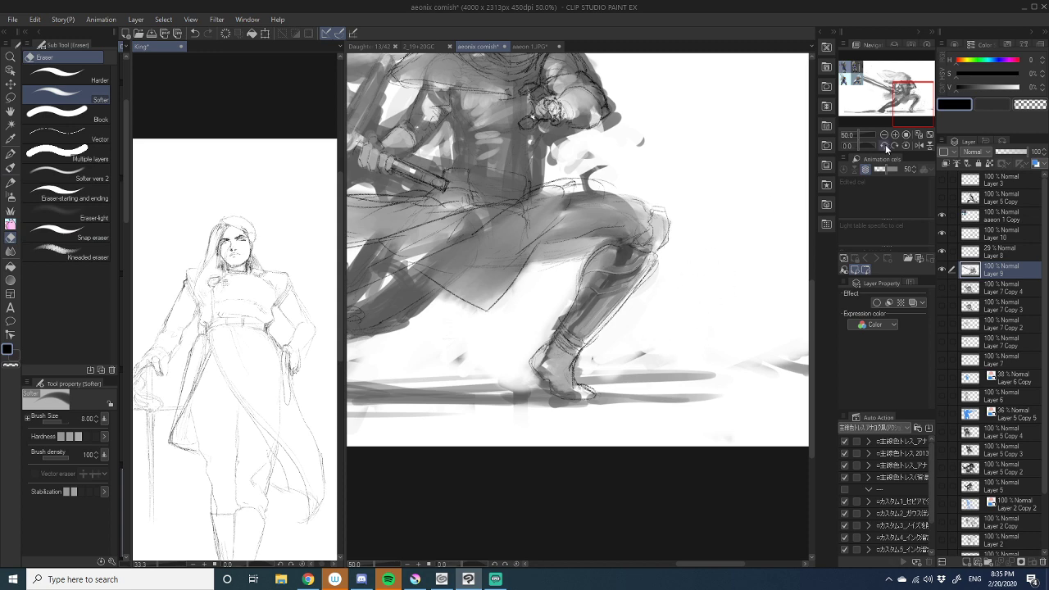
- Add fine white highlights and sampled mid-grey accents to the upper shin guard below the knee with the Darker pencil at size 0.70
left_click(895, 135)
left_click(894, 136)
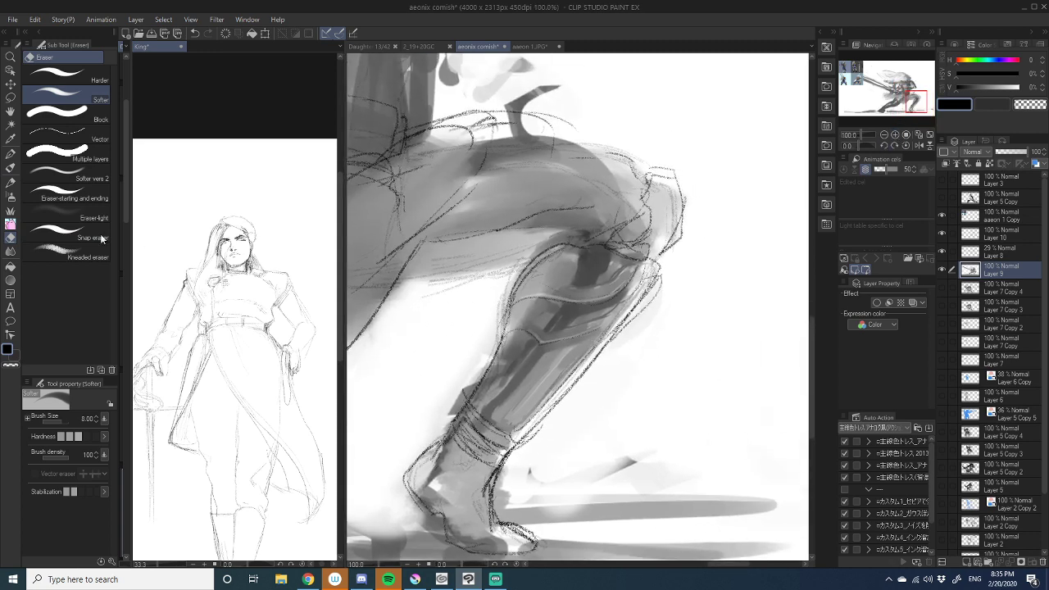
left_click(10, 181)
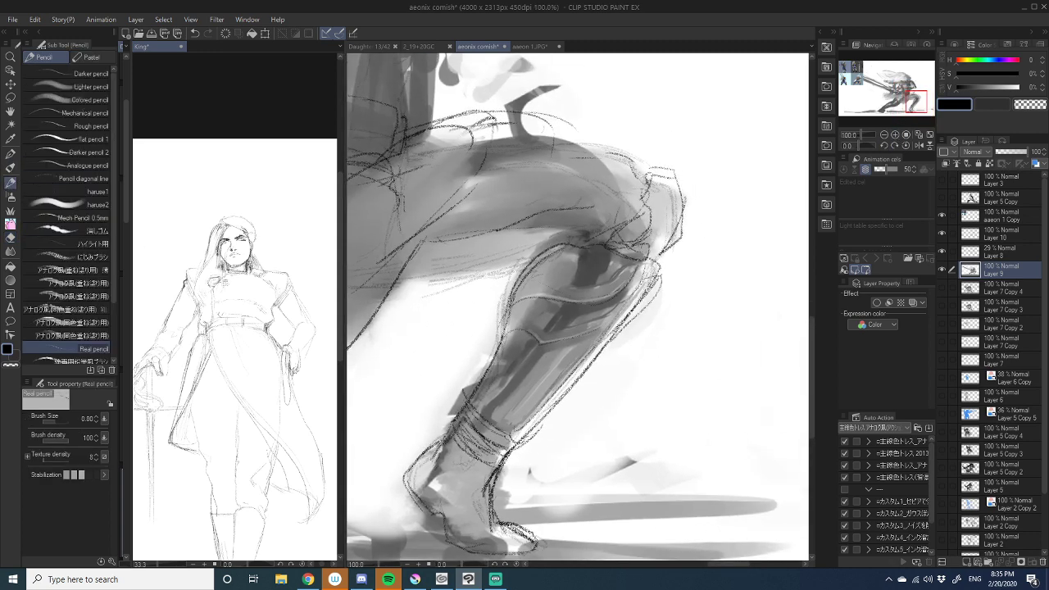
left_click(593, 277, "alt")
left_click(693, 291, "alt")
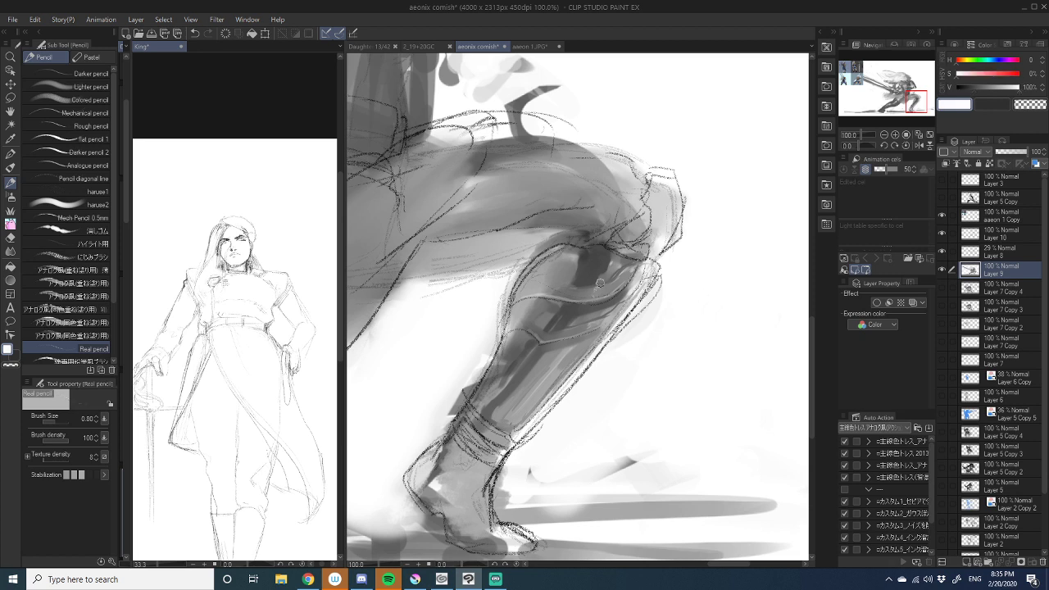
mouse_move(609, 278)
left_mouse_down()
mouse_move(601, 281)
mouse_move(637, 305)
left_mouse_up()
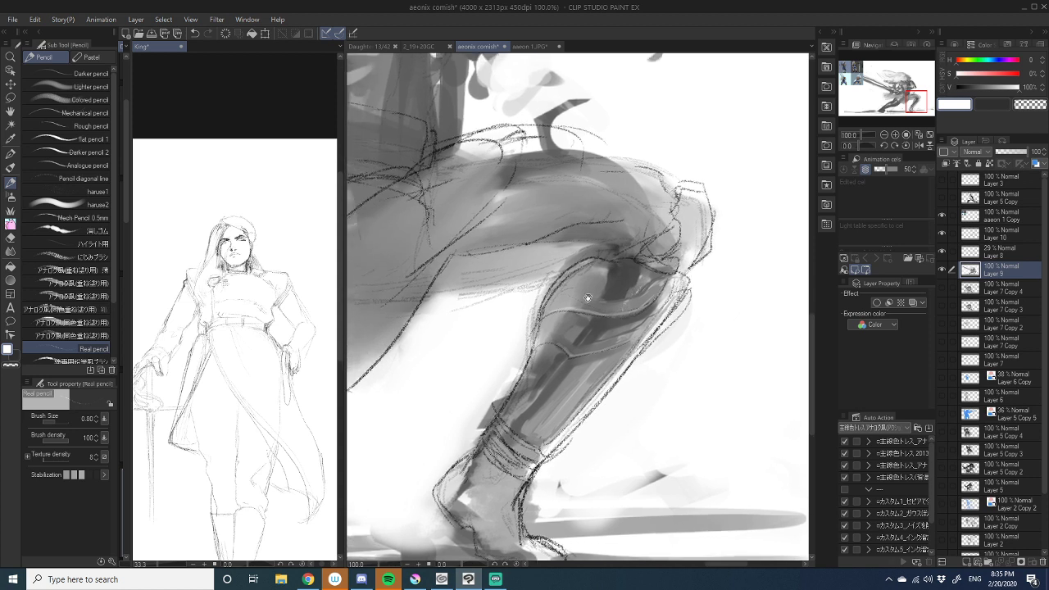
left_click(97, 74)
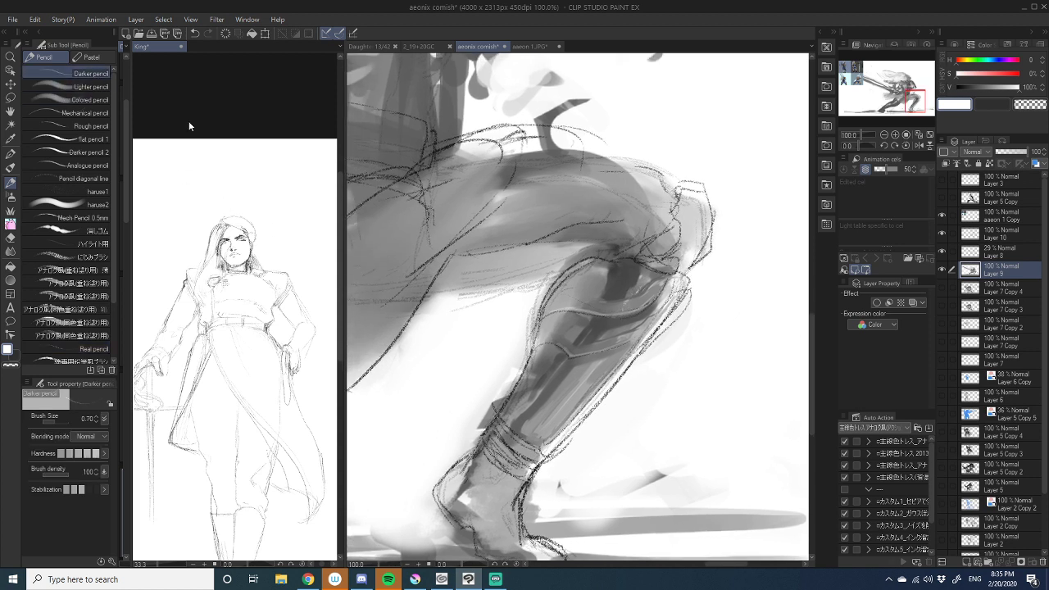
left_click_drag(627, 297, 640, 289)
left_click(642, 285, "alt")
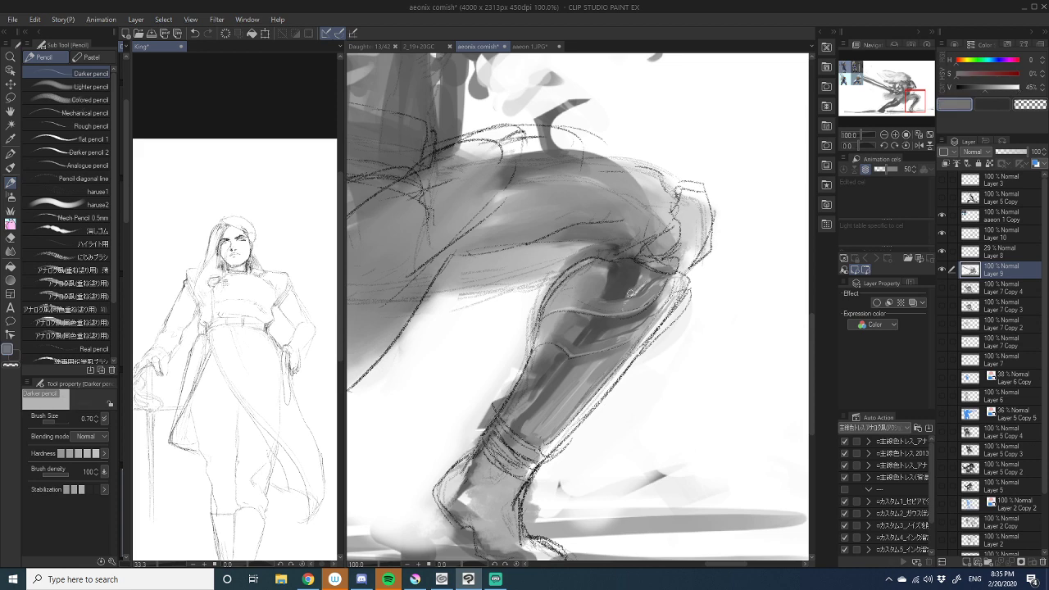
left_click_drag(607, 310, 661, 311)
- Draw a dark grey line along the underside of the front thigh toward the knee with the tone sampled from the shadow below the knee
scroll(631, 310, "down", 4)
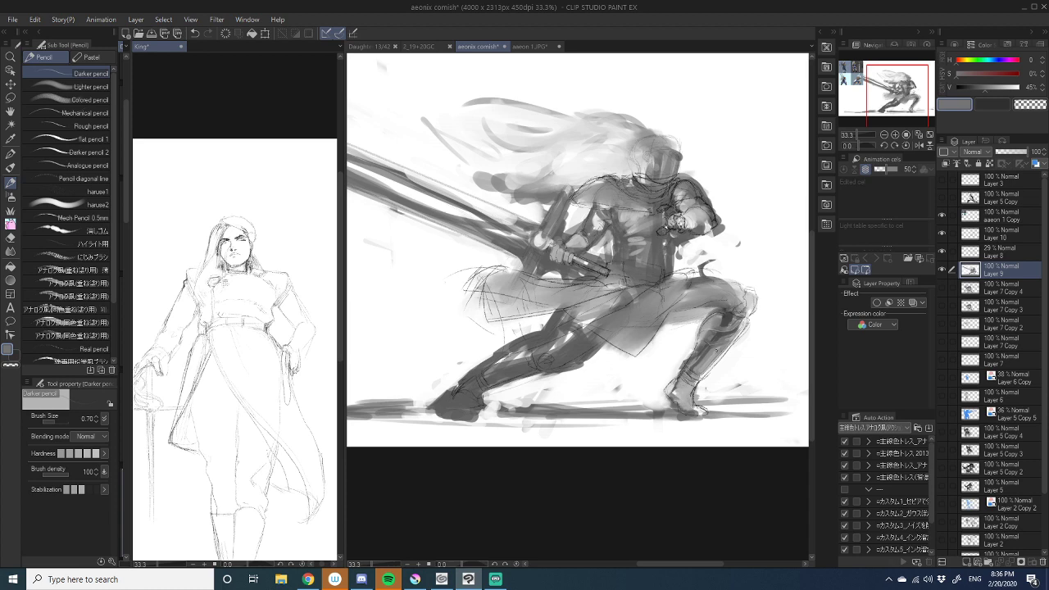
left_click_drag(698, 350, 703, 331)
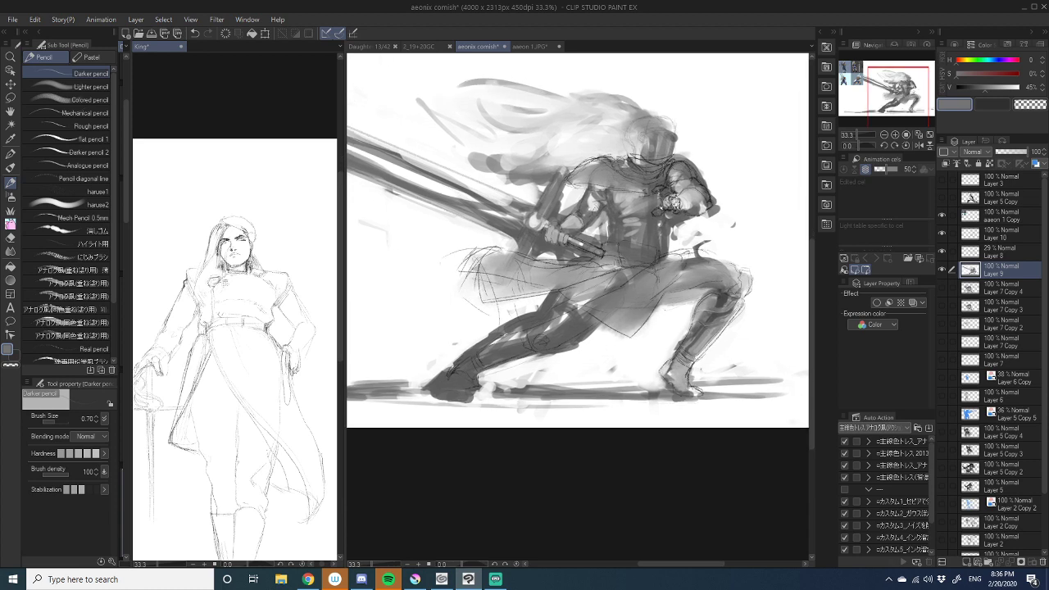
left_click(896, 136)
left_click(896, 136)
left_click_drag(803, 255, 598, 293)
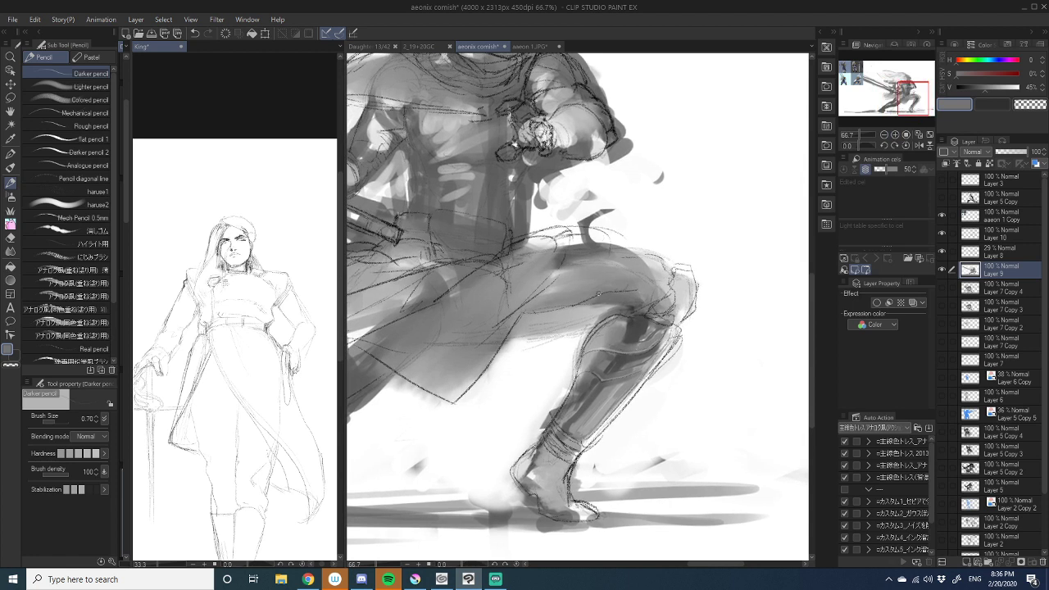
left_click(643, 322, "alt")
left_click_drag(506, 339, 602, 312)
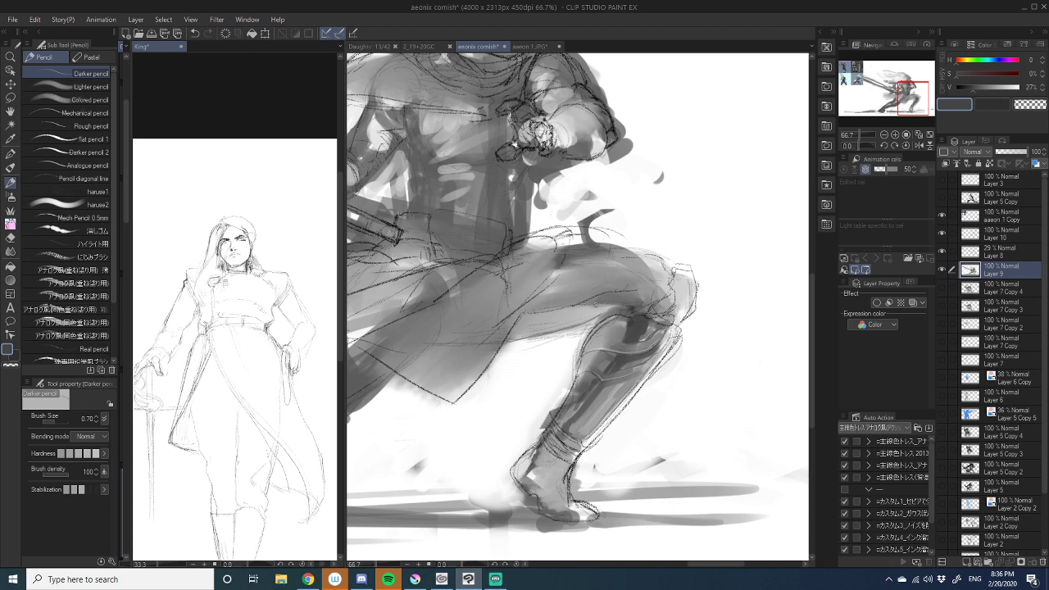
- Add small white highlight flecks across the front thigh near the knee and deepen the crease beneath them with a sampled dark grey
left_click(728, 240, "alt")
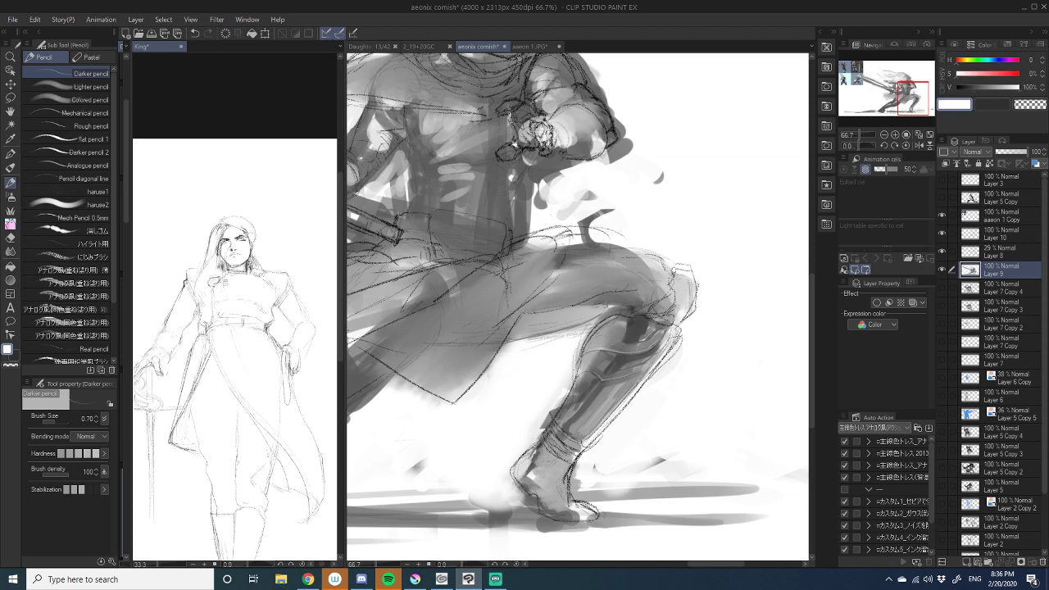
mouse_move(597, 312)
left_mouse_down()
mouse_move(573, 323)
mouse_move(565, 297)
mouse_move(611, 276)
left_mouse_up()
left_click(626, 321, "alt")
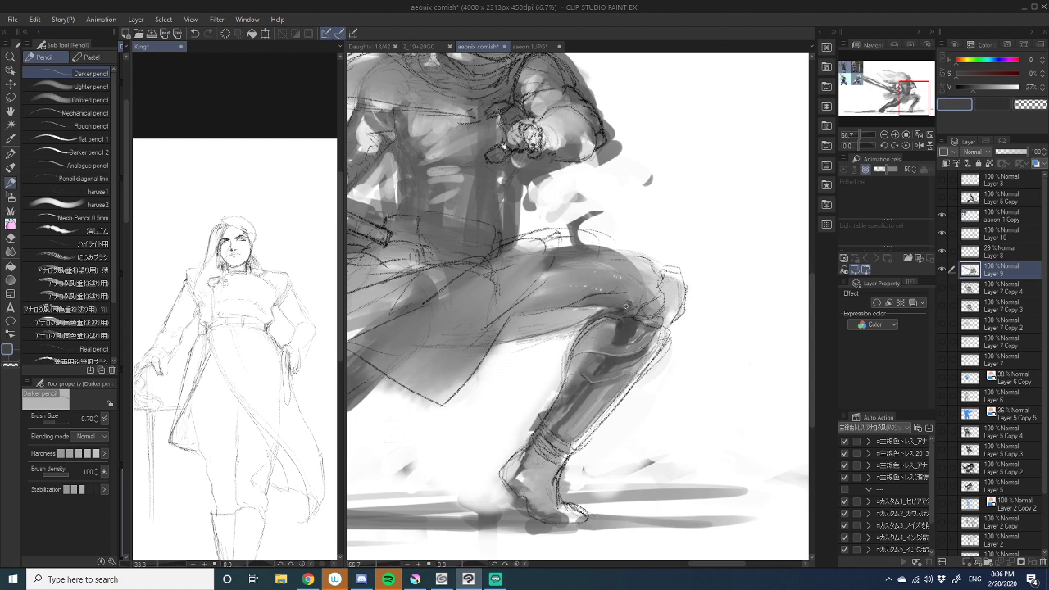
left_click_drag(593, 313, 613, 308)
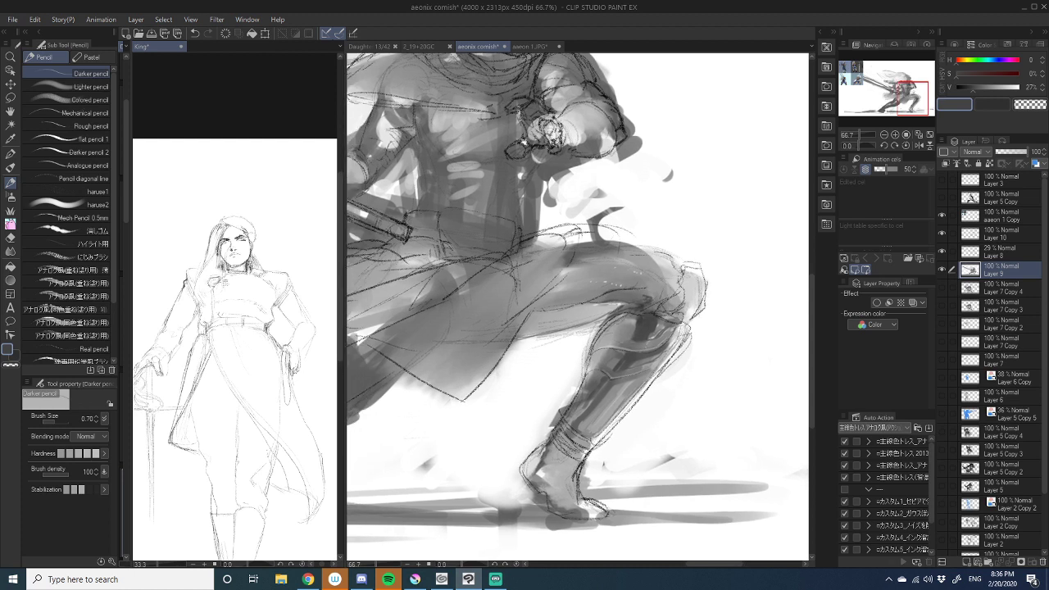
- Refine the lower thigh's shading behind the knee with mid and dark grey tones sampled from the thigh
left_click(561, 302, "alt")
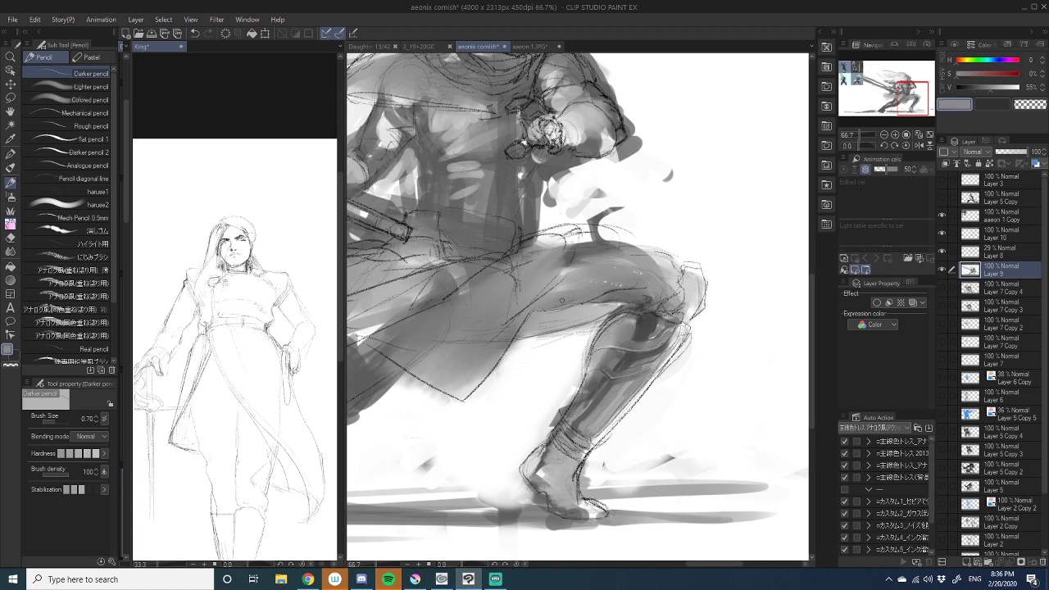
left_click(611, 289, "alt")
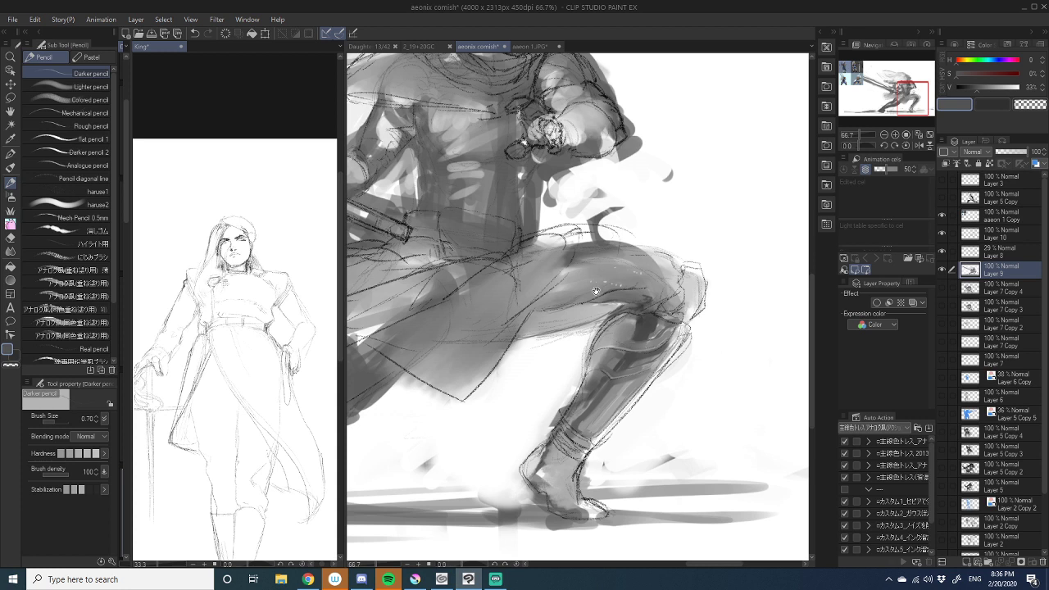
left_click_drag(596, 292, 583, 321)
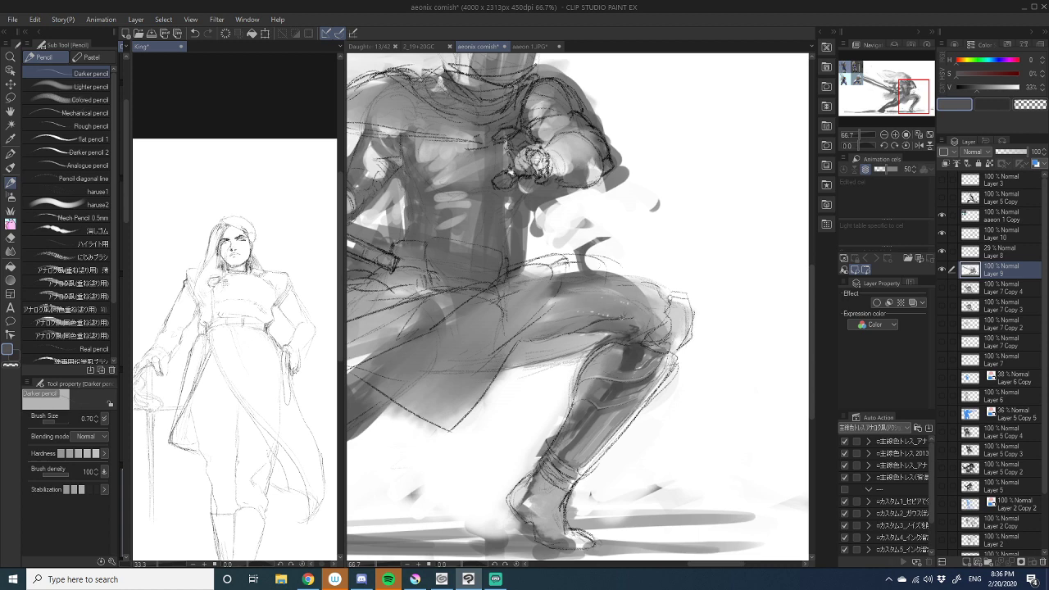
- Soften the shading along the front thigh's underside with the Soothing watercolor blender at size 1.50
left_click_drag(628, 318, 563, 302)
mouse_move(522, 344)
left_mouse_down()
mouse_move(654, 276)
mouse_move(624, 259)
mouse_move(589, 269)
mouse_move(628, 261)
left_mouse_up()
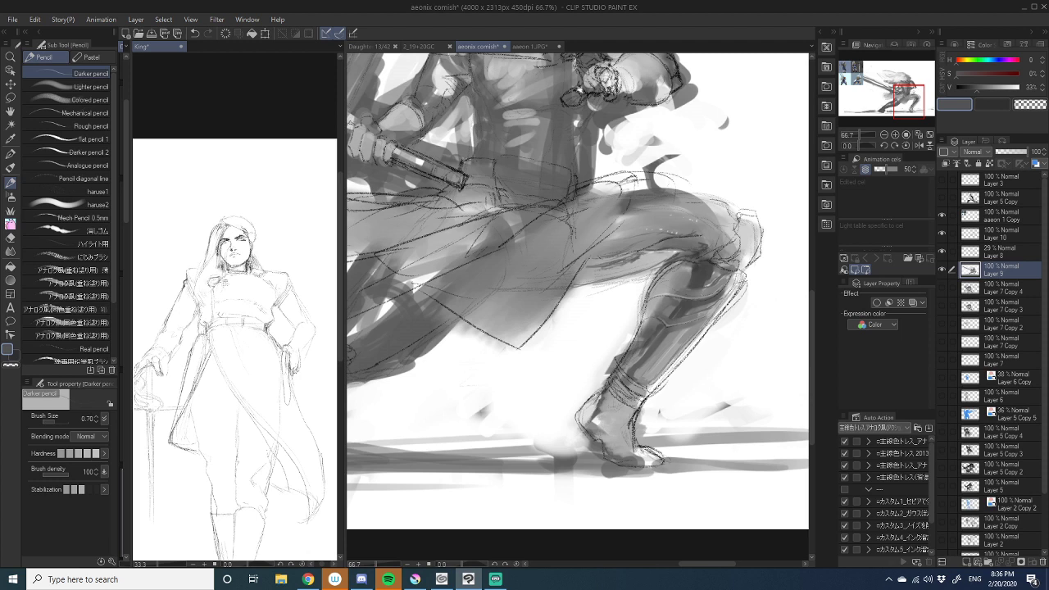
left_click(11, 251)
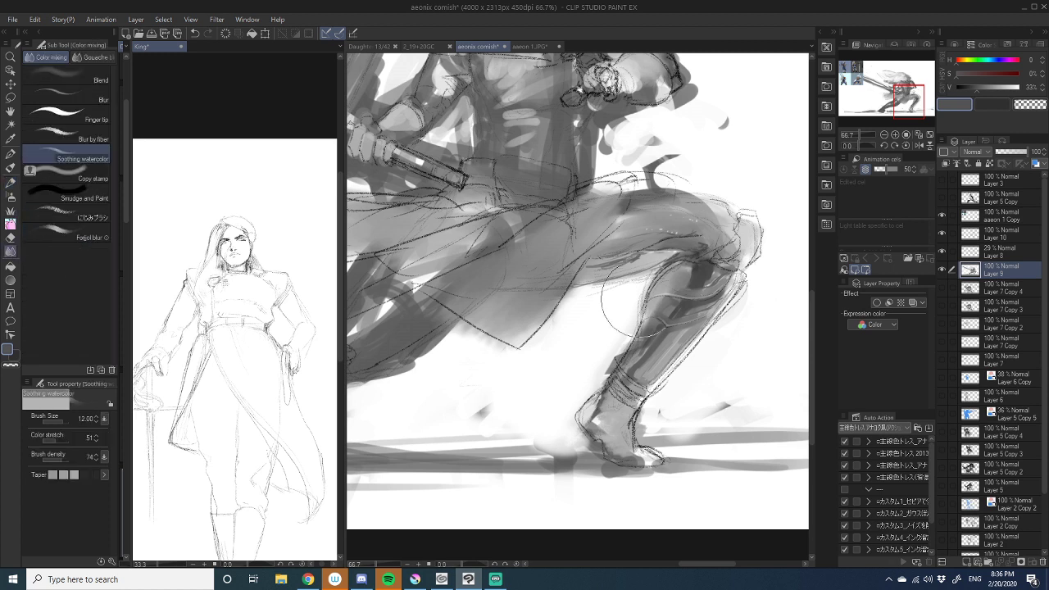
key("bracketleft")
key("bracketleft")
key("bracketleft")
key("bracketleft")
key("bracketleft")
key("bracketleft")
key("bracketleft")
key("bracketleft")
key("bracketleft")
key("bracketleft")
left_click_drag(634, 263, 628, 259)
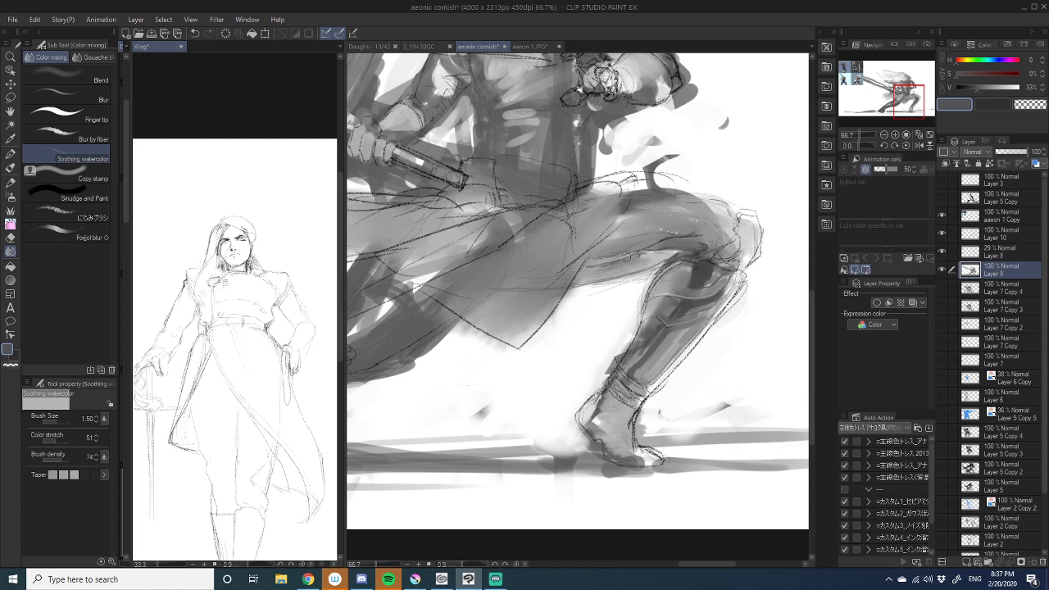
- Blend the grey strokes beneath the lower thigh's crease line at close range with the Soothing watercolor blender
left_click(894, 135)
left_click(894, 135)
left_click(894, 136)
left_click(893, 135)
left_click_drag(678, 225, 460, 540)
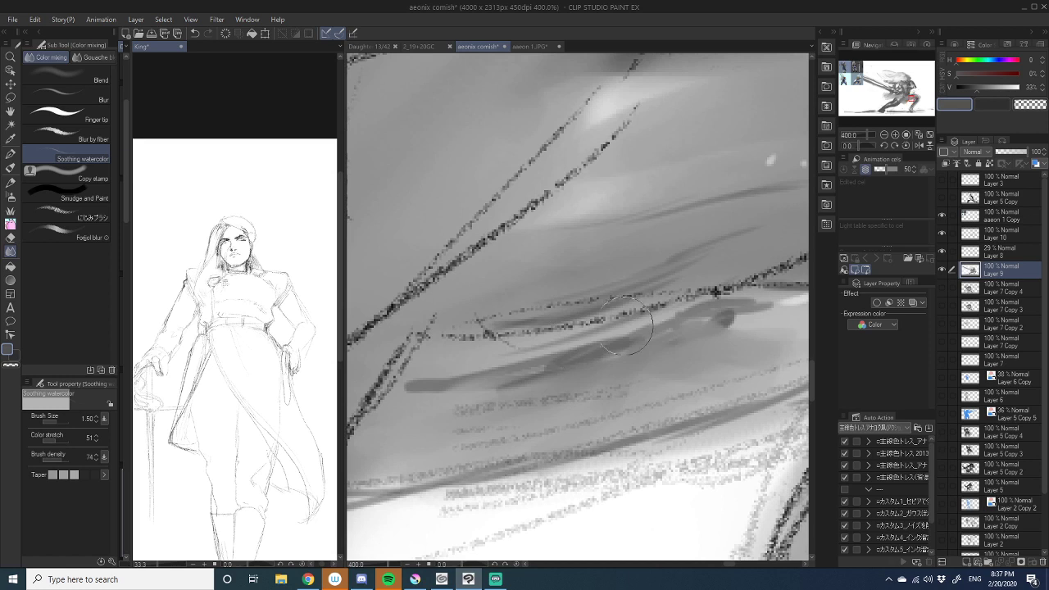
mouse_move(588, 337)
left_mouse_down()
mouse_move(648, 315)
mouse_move(606, 321)
mouse_move(661, 313)
mouse_move(491, 358)
left_mouse_up()
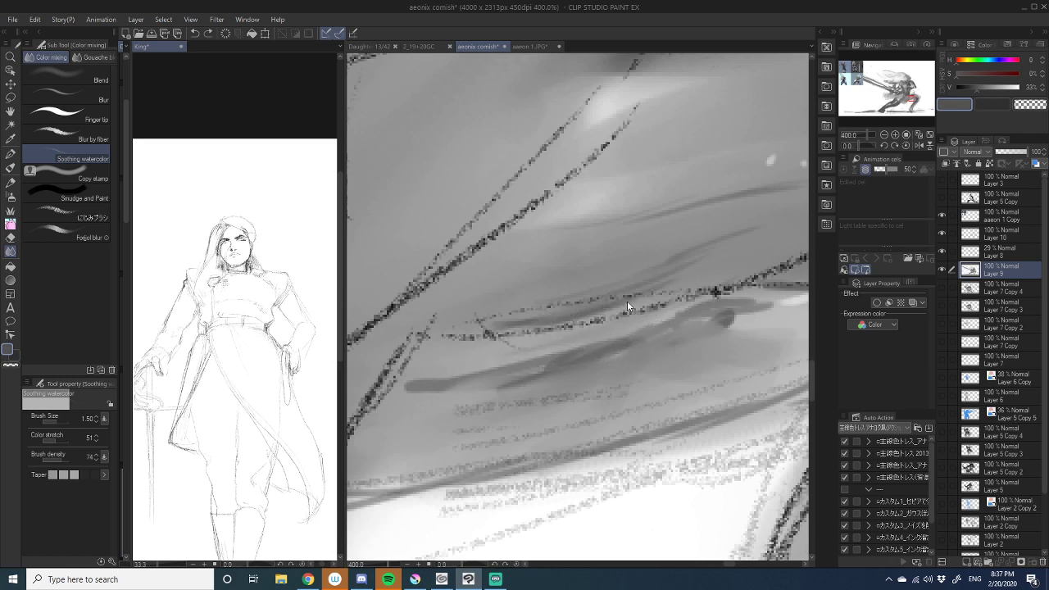
- Draw a thin light highlight along the crease under the front thigh with the Darker pencil and a sampled light grey
left_click(11, 186)
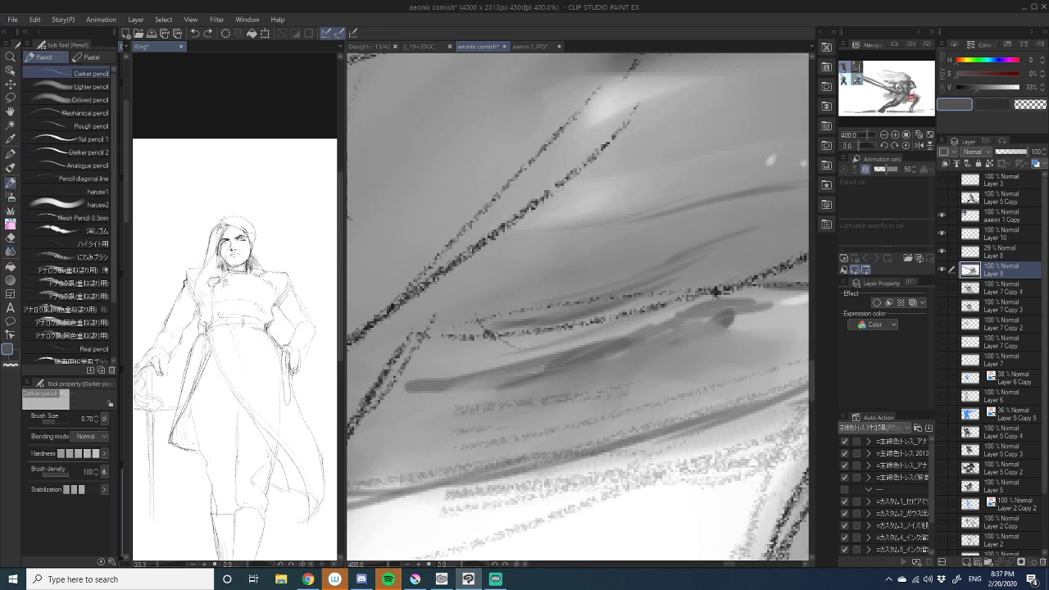
left_click(798, 296, "alt")
left_click_drag(505, 341, 653, 313)
left_click_drag(576, 336, 672, 308)
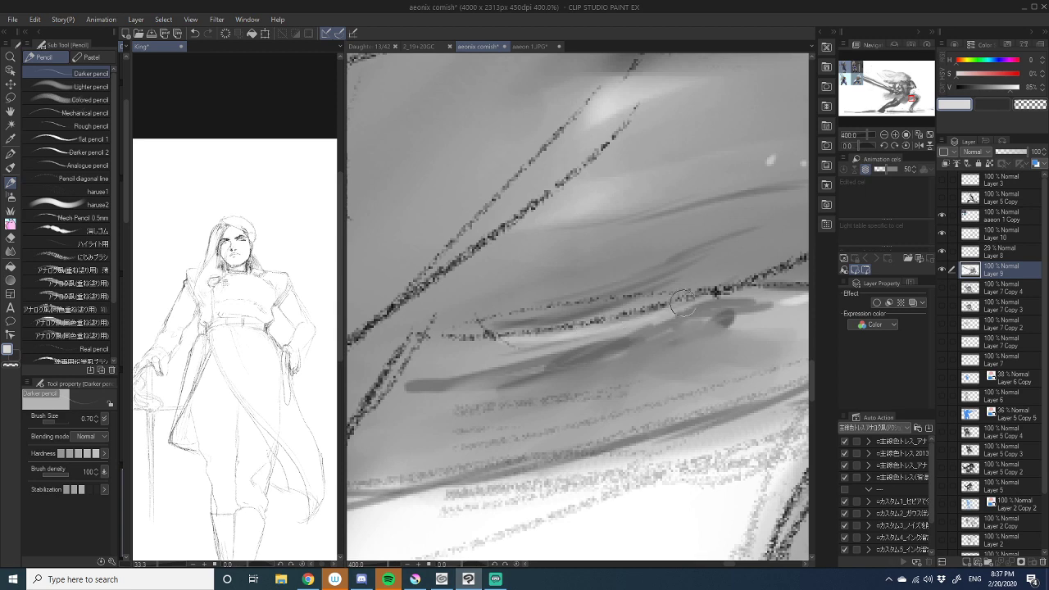
mouse_move(472, 339)
left_mouse_down()
mouse_move(505, 341)
mouse_move(448, 340)
left_mouse_up()
left_click(884, 136)
left_click_drag(469, 392, 461, 386)
- Touch up the tones just below the thigh crease with mid greys sampled from the surrounding shading
left_click(517, 324, "alt")
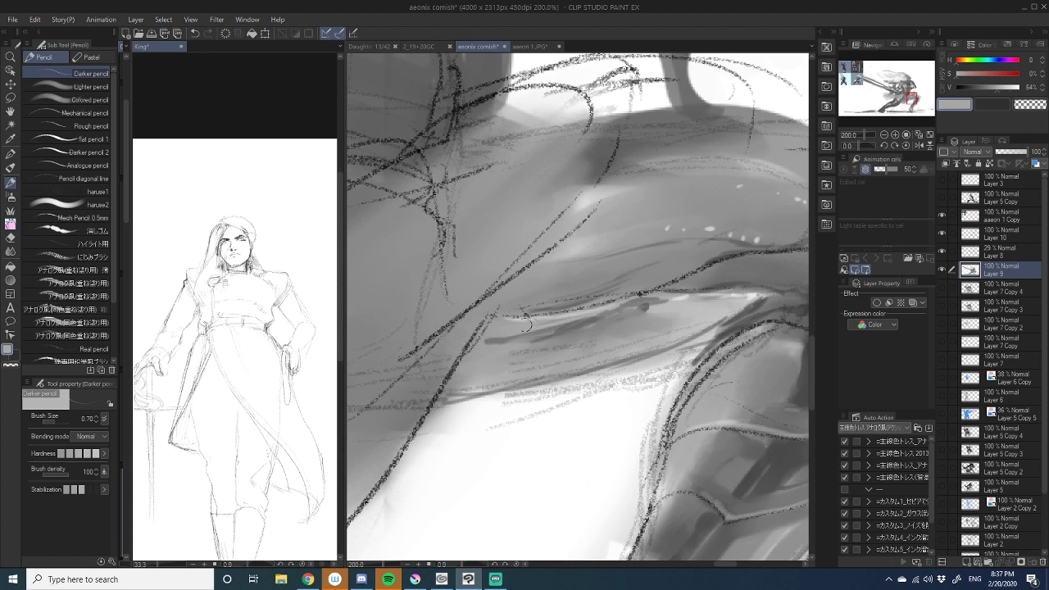
left_click(612, 317, "alt")
left_click(536, 330, "alt")
left_click(571, 331, "alt")
left_click_drag(595, 330, 515, 361)
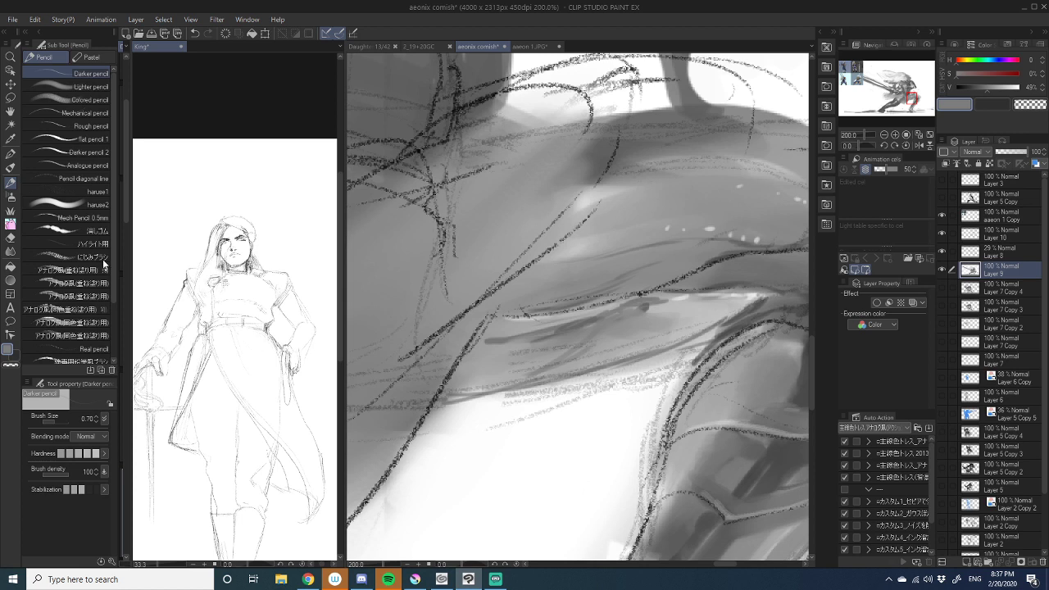
- Add darker diagonal strokes across the thigh's underside with the Darker pencil and a grey sampled from the nearby shadow
left_click(11, 251)
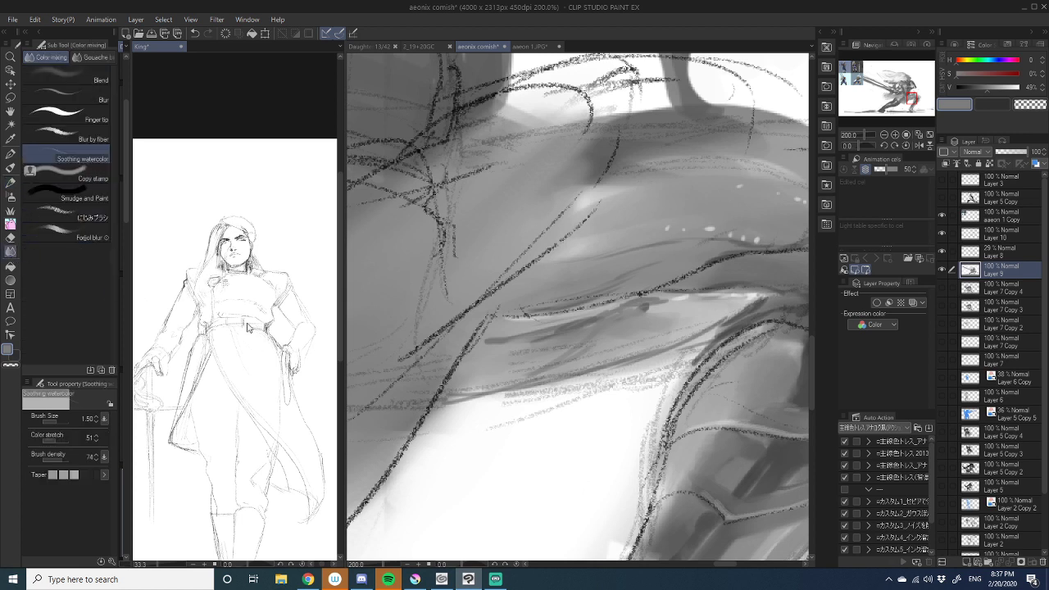
left_click(11, 182)
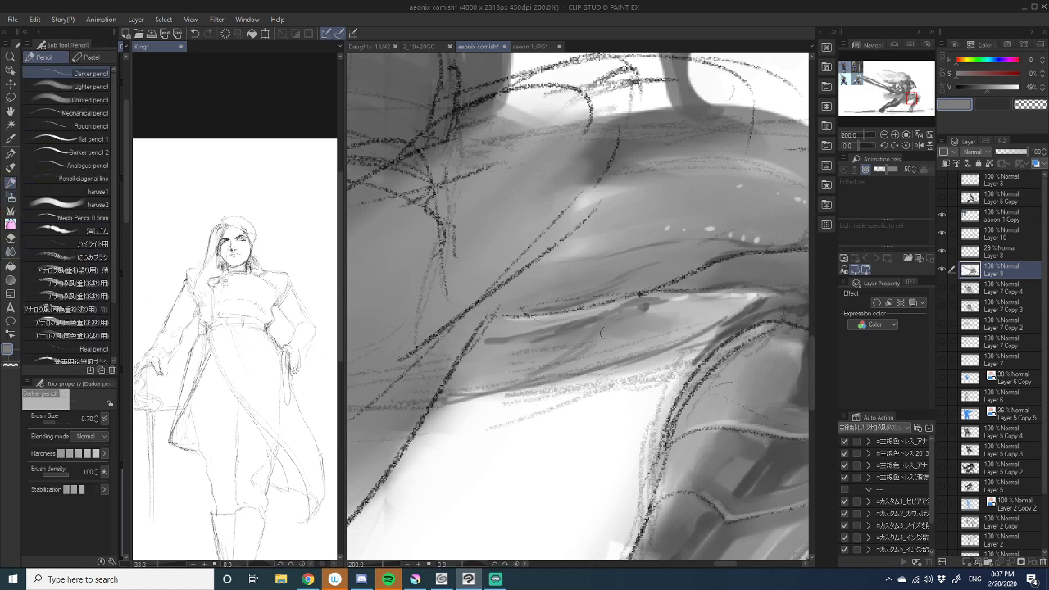
left_click(588, 322, "alt")
mouse_move(621, 334)
left_mouse_down()
mouse_move(592, 359)
mouse_move(480, 383)
left_mouse_up()
left_click_drag(586, 348, 544, 364)
left_click_drag(627, 334, 588, 357)
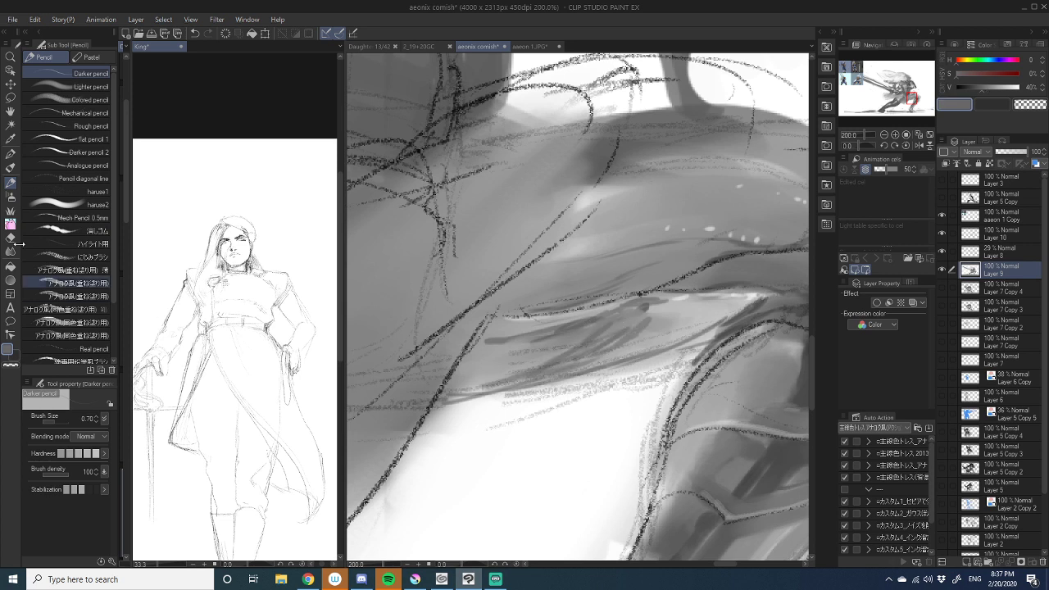
- Smooth the new dark strokes on the thigh's underside with the Soothing watercolor blender
left_click(11, 237)
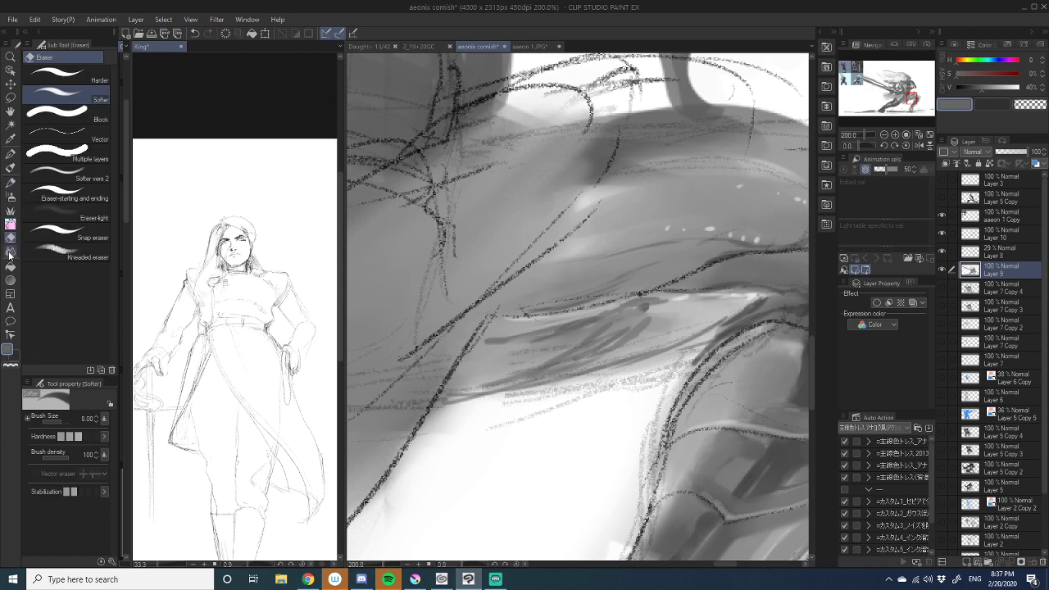
left_click(11, 251)
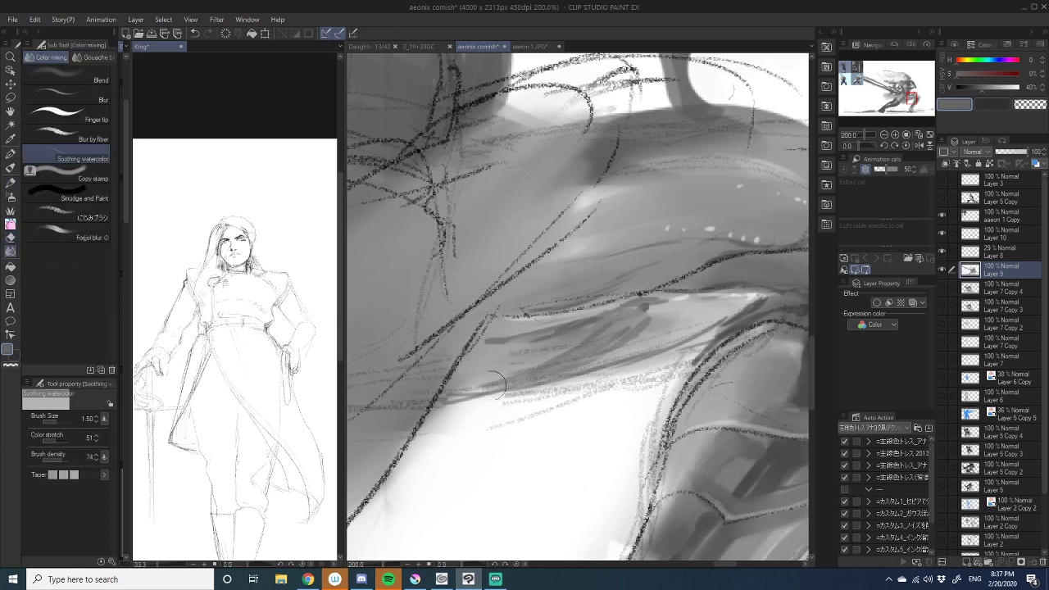
mouse_move(554, 331)
left_mouse_down()
mouse_move(580, 323)
mouse_move(572, 347)
mouse_move(652, 310)
mouse_move(484, 385)
mouse_move(680, 309)
mouse_move(684, 300)
mouse_move(672, 300)
mouse_move(747, 299)
mouse_move(712, 310)
mouse_move(661, 302)
mouse_move(743, 297)
mouse_move(611, 339)
mouse_move(636, 326)
mouse_move(667, 334)
left_mouse_up()
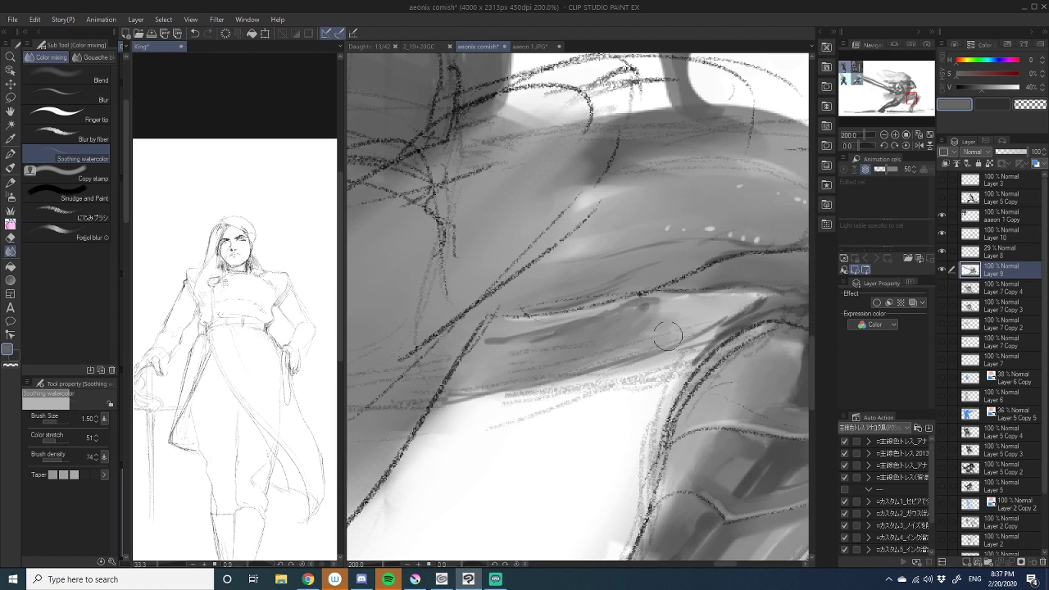
- Hide Layer 8 and blend the remaining hard edges of the shading below the thigh crease
left_click(942, 252)
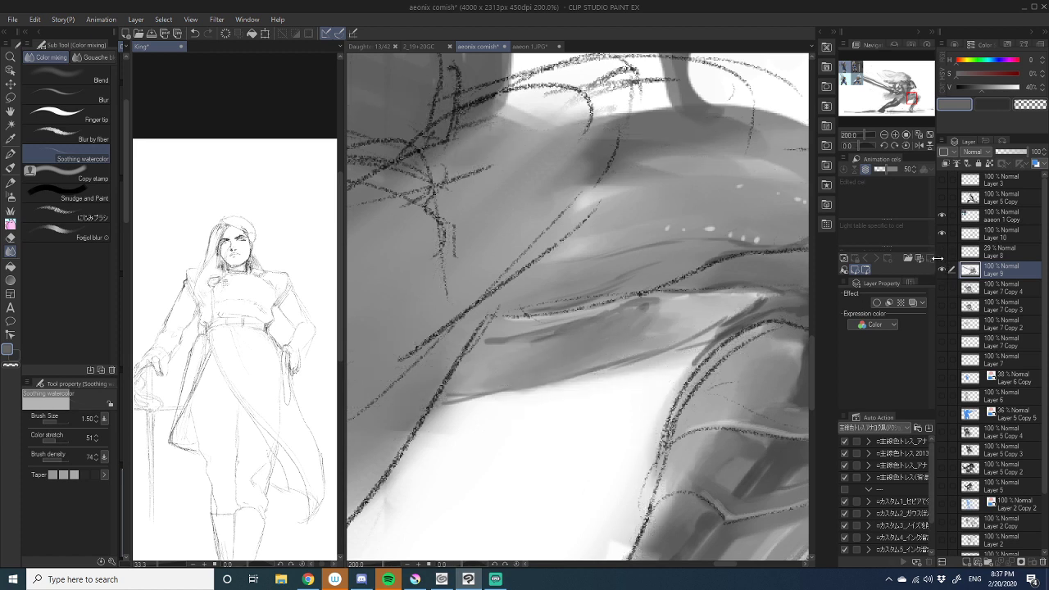
left_click_drag(475, 360, 467, 382)
left_click_drag(490, 339, 491, 351)
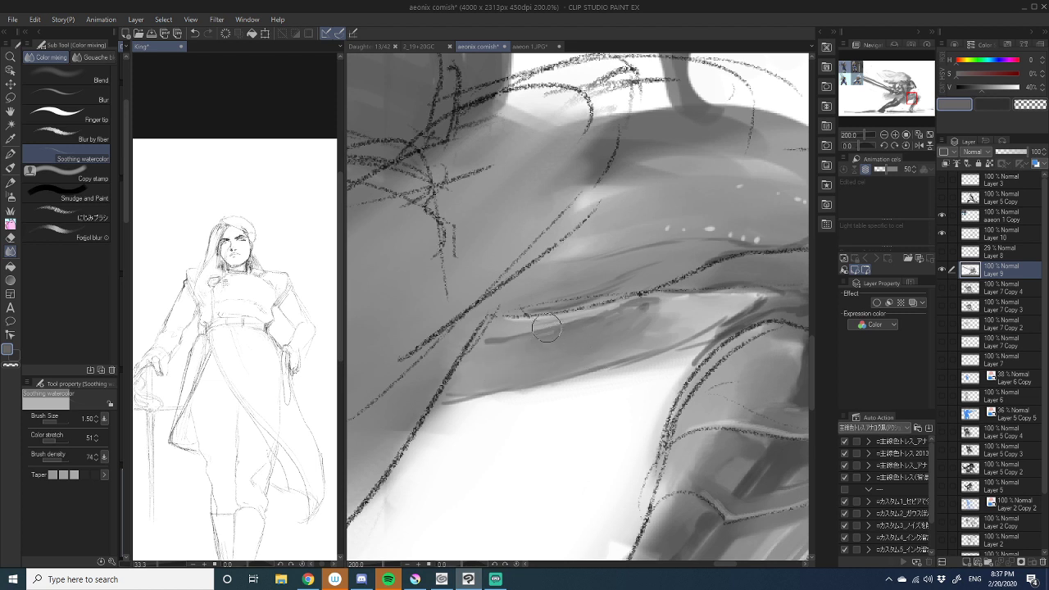
left_click_drag(576, 316, 501, 323)
- Hide the Layer 10 linework to examine the leg shading alone, and show Layers 8 and 10 again
left_click(942, 233)
left_click(942, 237)
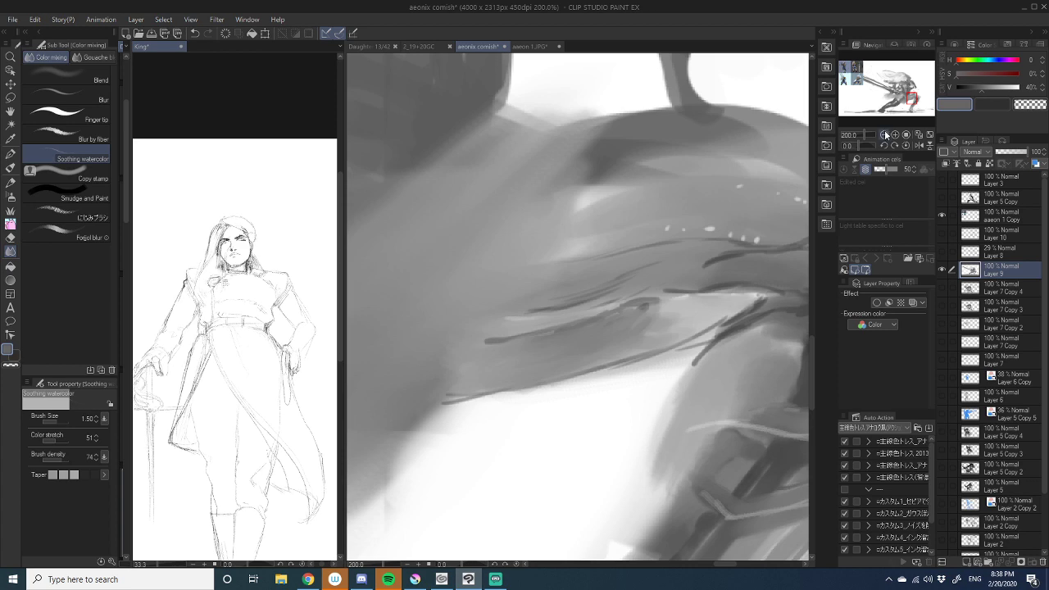
left_click(885, 133)
left_click(884, 134)
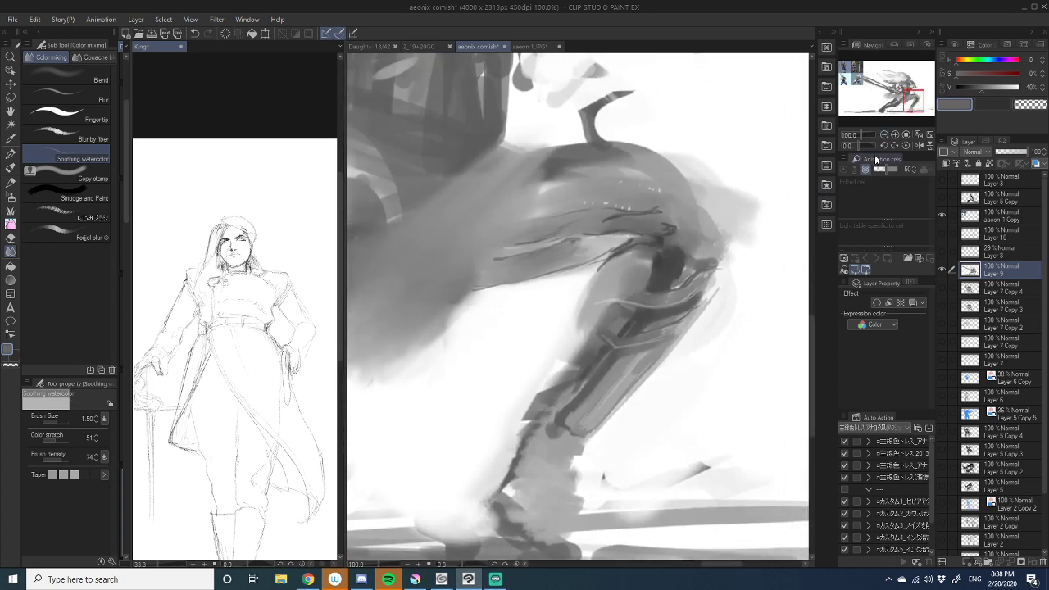
left_click(884, 134)
left_click(884, 134)
left_click_drag(460, 349, 480, 397)
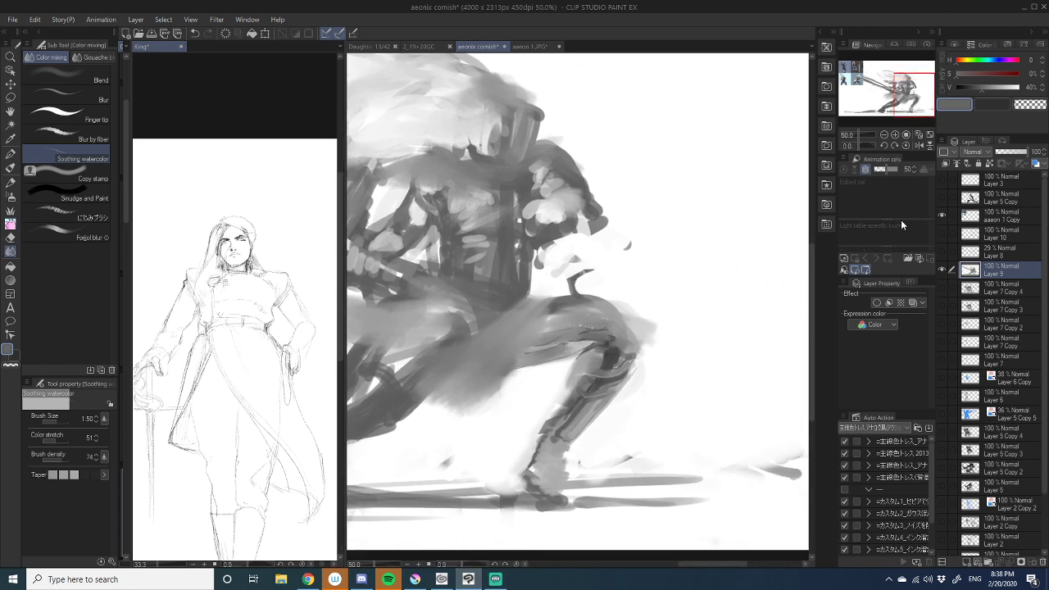
left_click(941, 252)
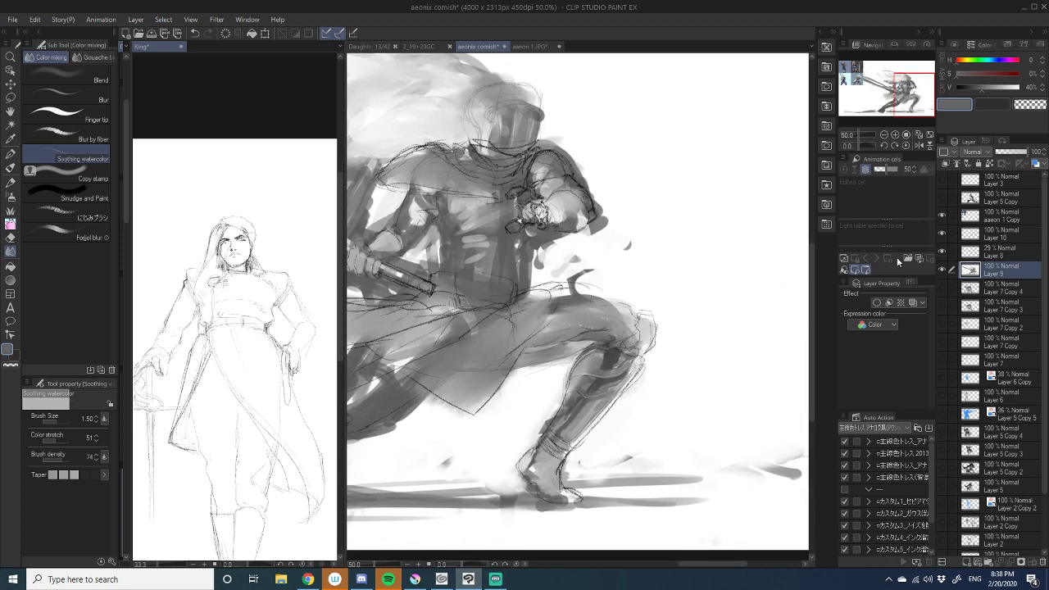
- Clean up the edge of the lower front calf with sampled white, using the Oil paint flat brush at size 1.50
left_click_drag(597, 388, 682, 366)
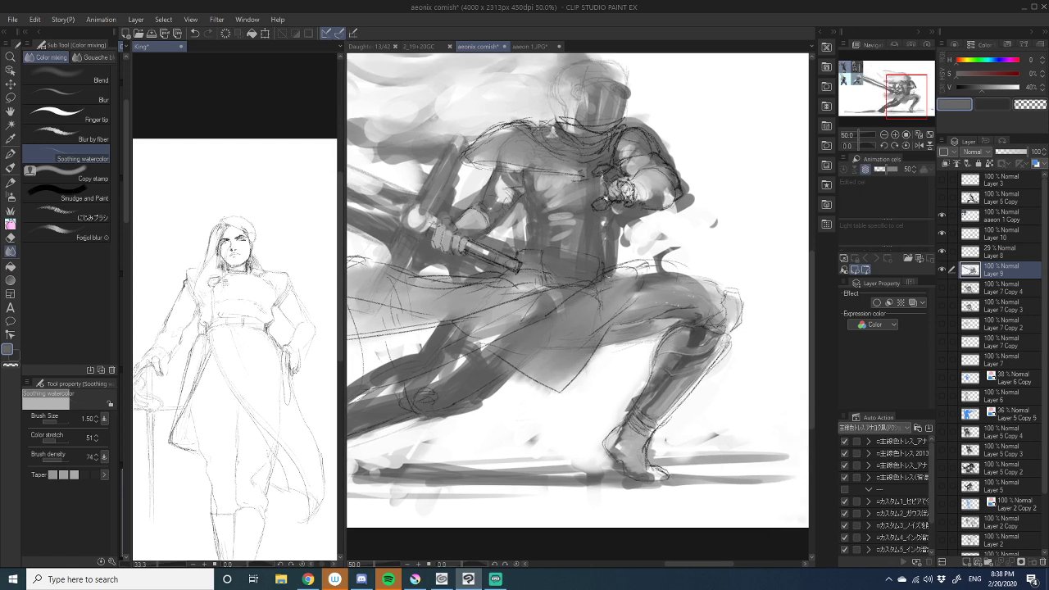
left_click_drag(662, 318, 647, 269)
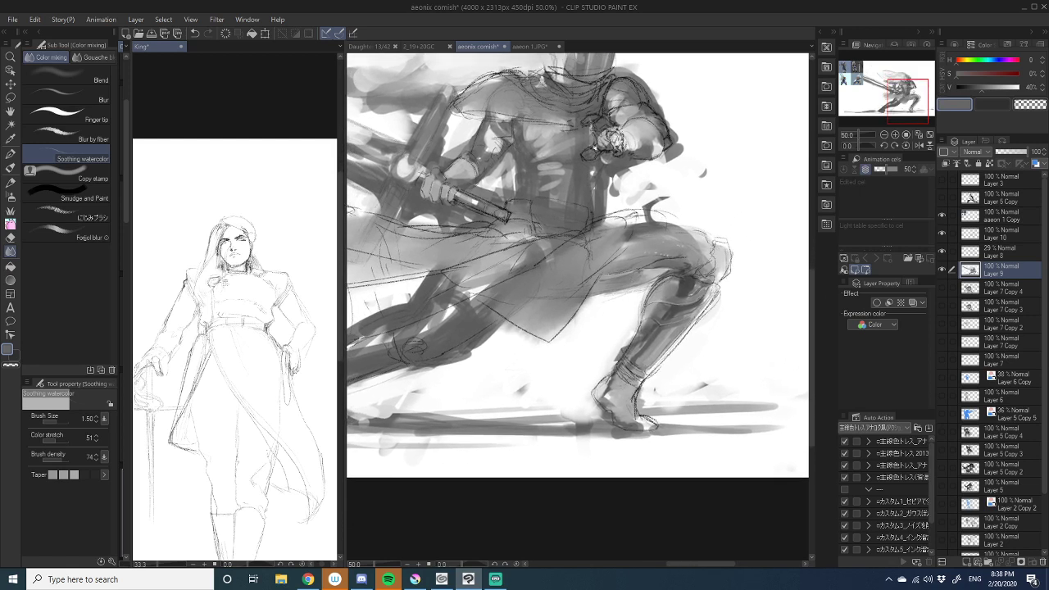
left_click_drag(619, 321, 598, 323)
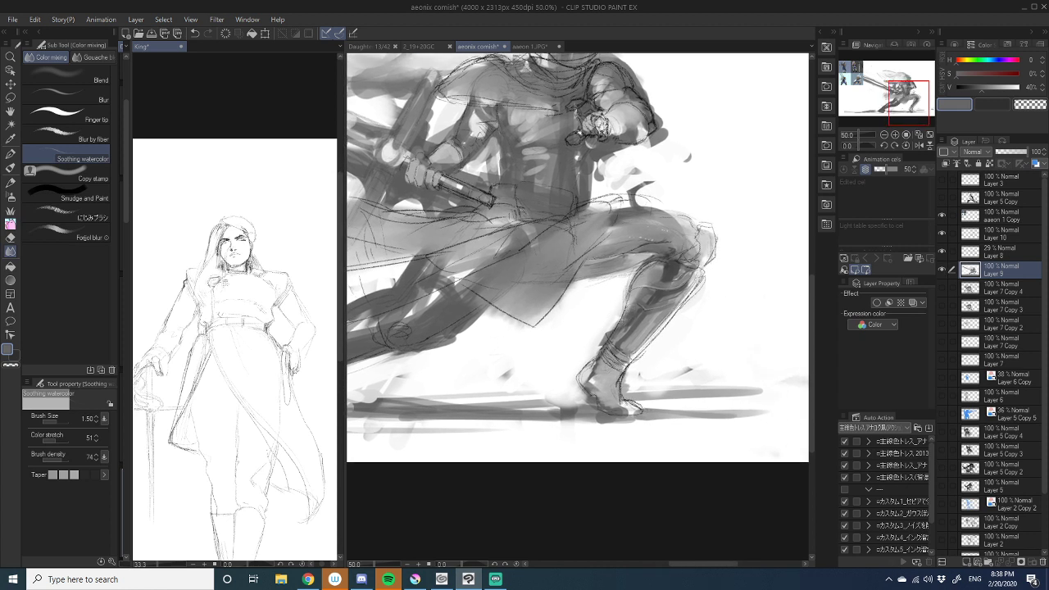
left_click_drag(634, 361, 645, 354)
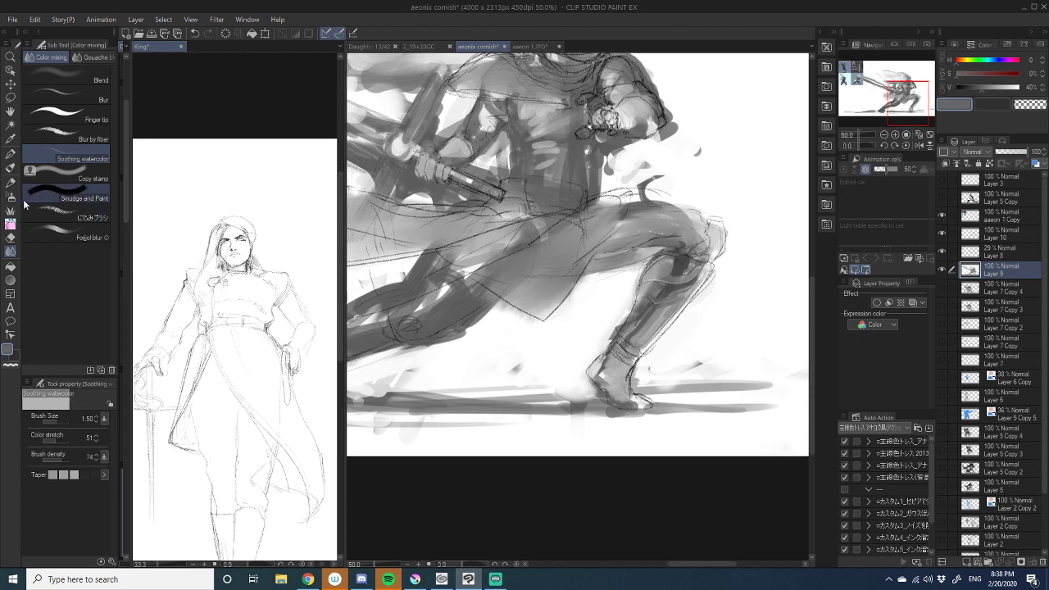
left_click(11, 167)
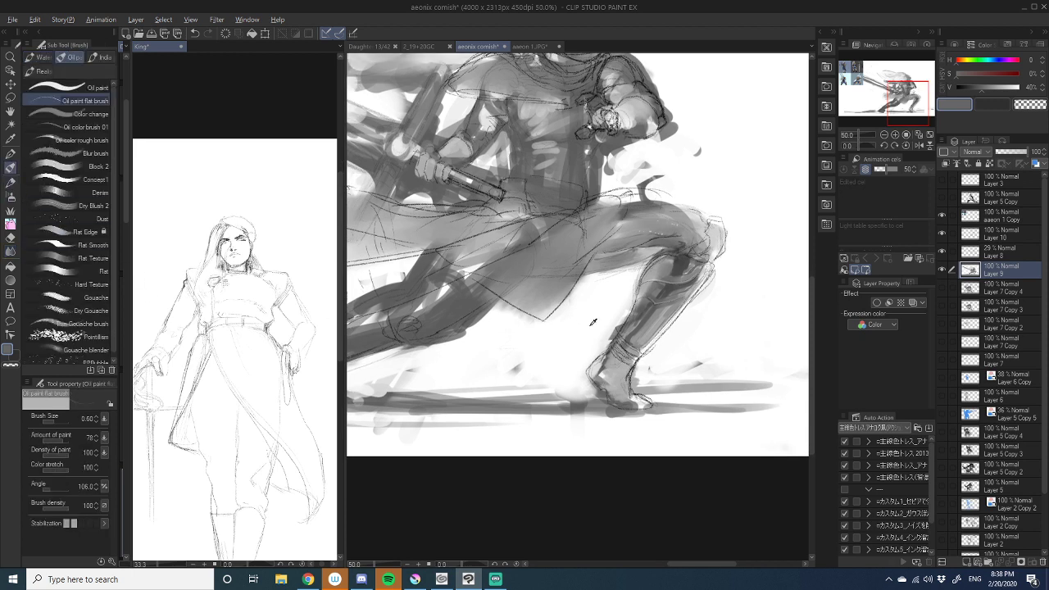
left_click(623, 314, "alt")
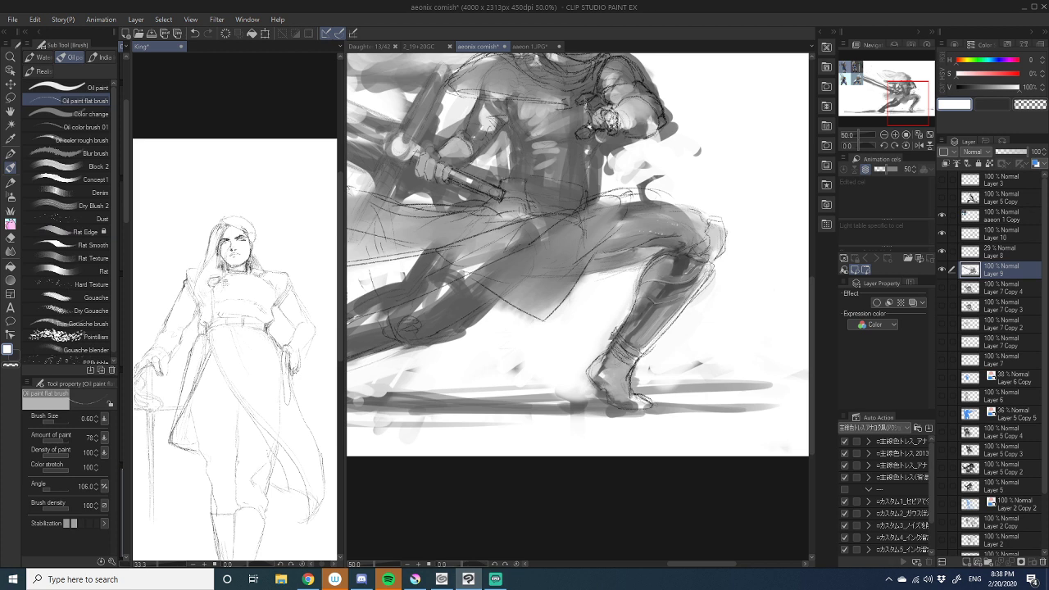
key("]")
left_click_drag(614, 328, 609, 336)
left_click_drag(568, 388, 563, 364)
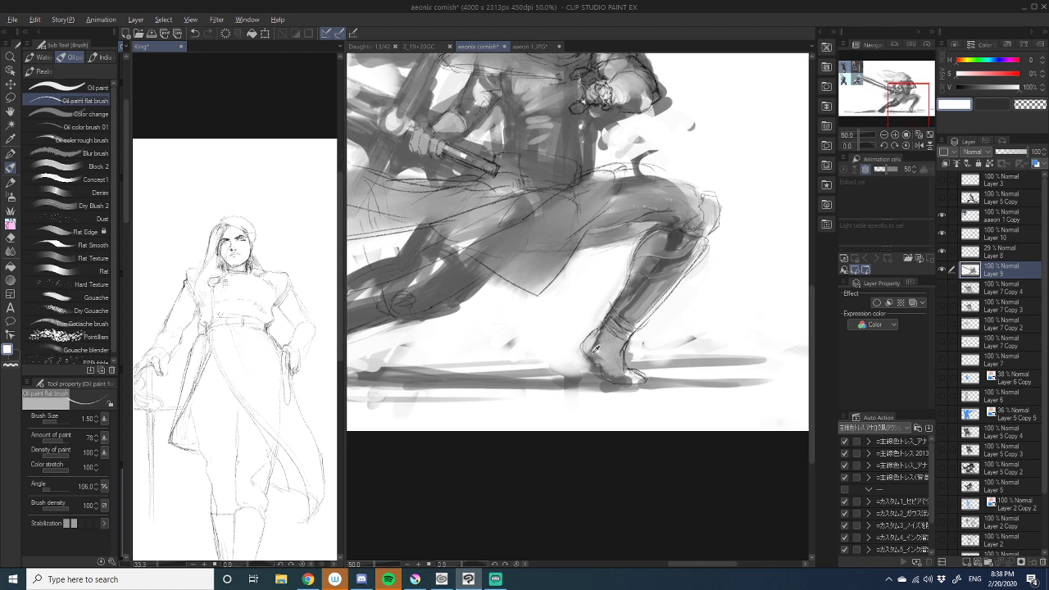
- Darken the front foot's heel and sole with sampled dark grey and add grey marks over the instep and ankle
left_click(598, 339, "alt")
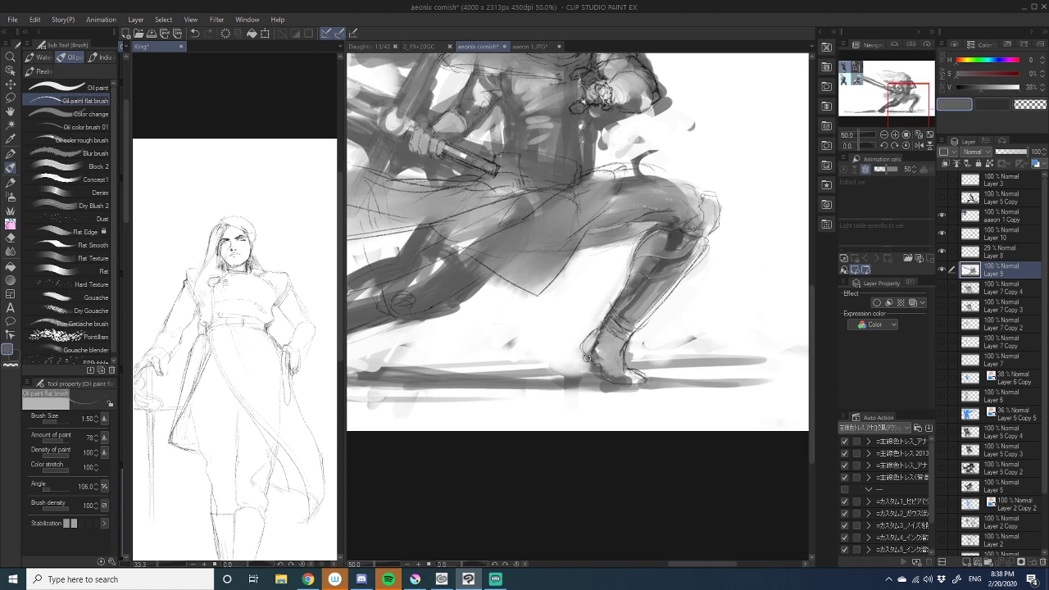
left_click_drag(585, 358, 620, 378)
left_click(620, 368, "alt")
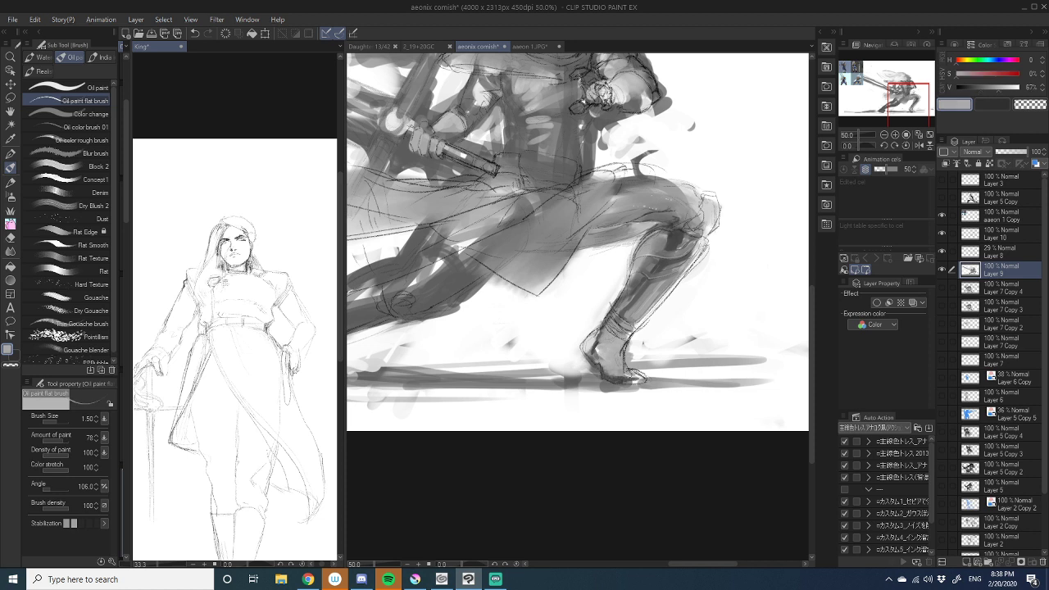
left_click(612, 368, "alt")
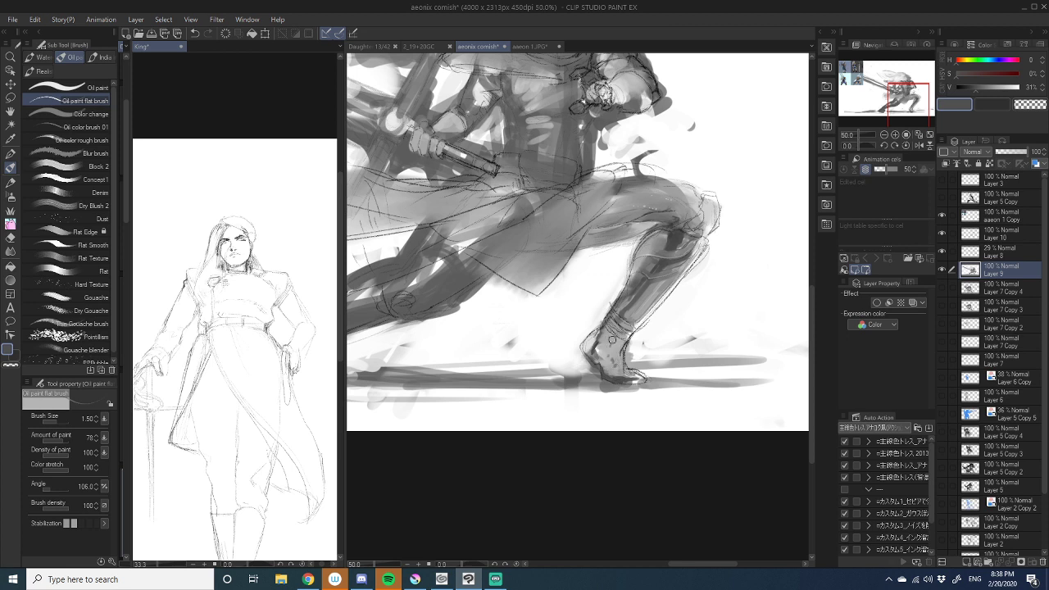
mouse_move(616, 325)
left_mouse_down()
mouse_move(600, 329)
mouse_move(610, 354)
left_mouse_up()
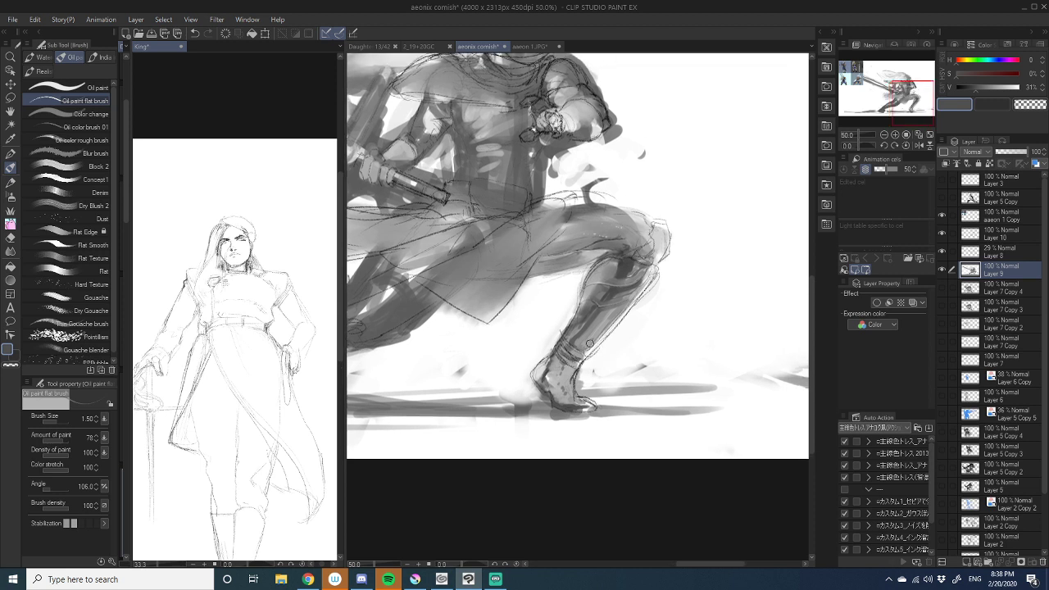
- Add sampled mid-grey strokes along the lower shin guard of the front leg
left_click(604, 326, "alt")
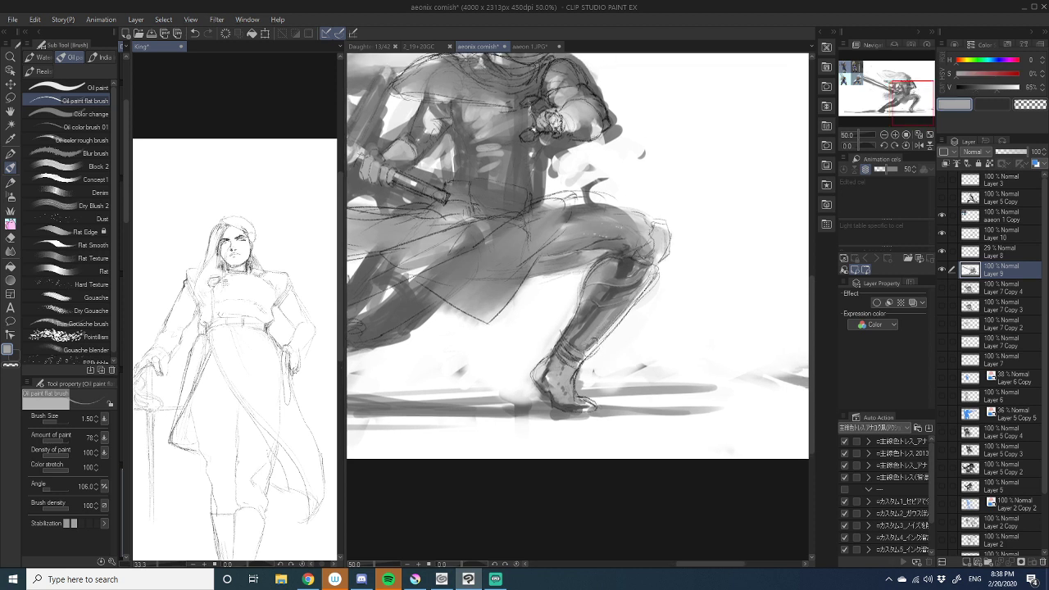
mouse_move(611, 324)
left_mouse_down()
mouse_move(628, 306)
mouse_move(592, 347)
left_mouse_up()
left_click_drag(623, 313, 587, 359)
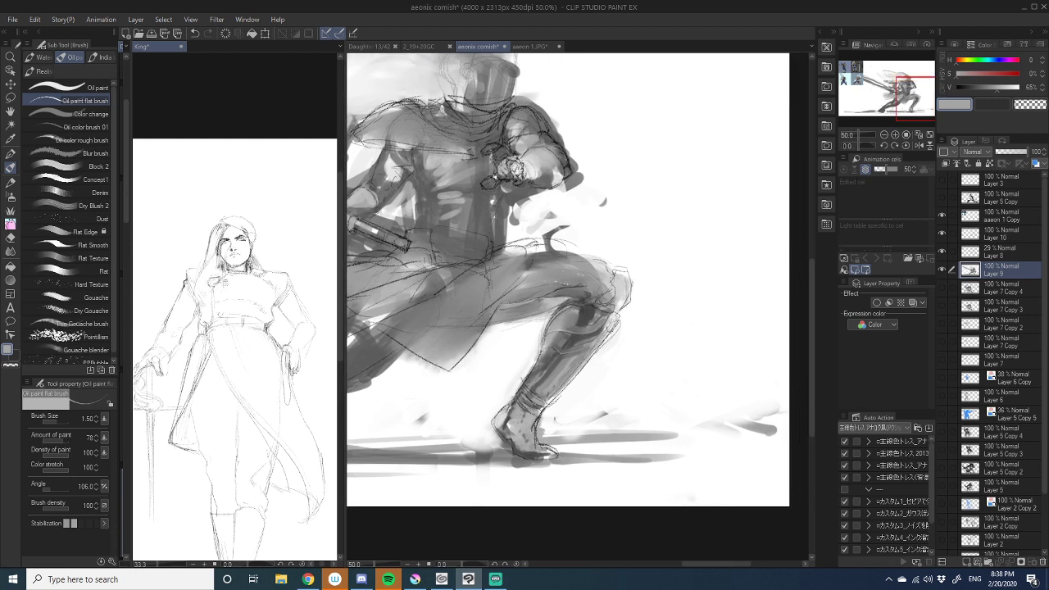
- Define the front knee with sampled dark grey and add sampled light grey over the kneecap
left_click(595, 312, "alt")
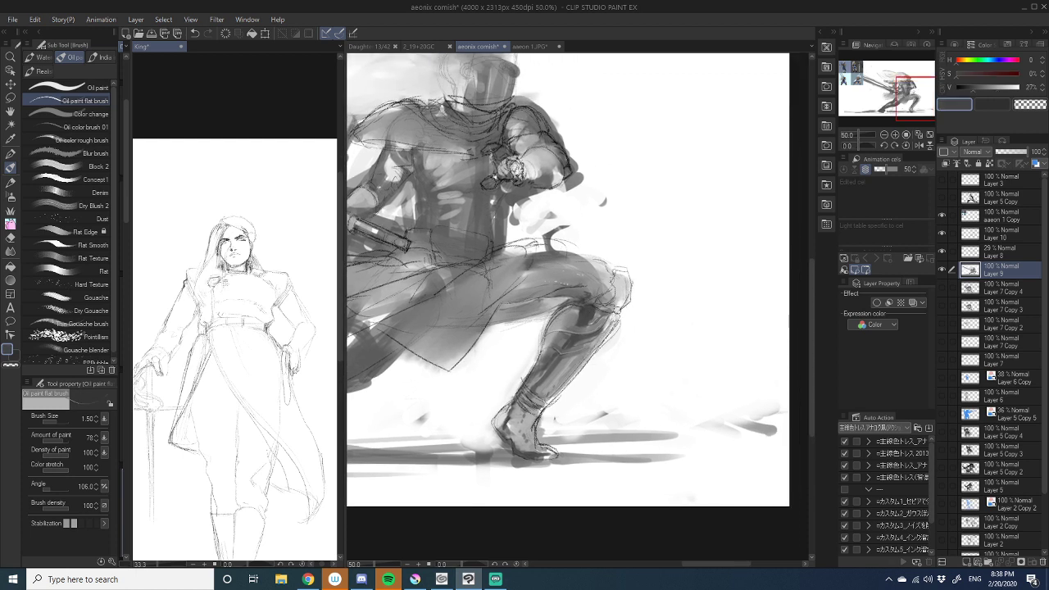
left_click_drag(616, 306, 612, 276)
left_click(613, 278, "alt")
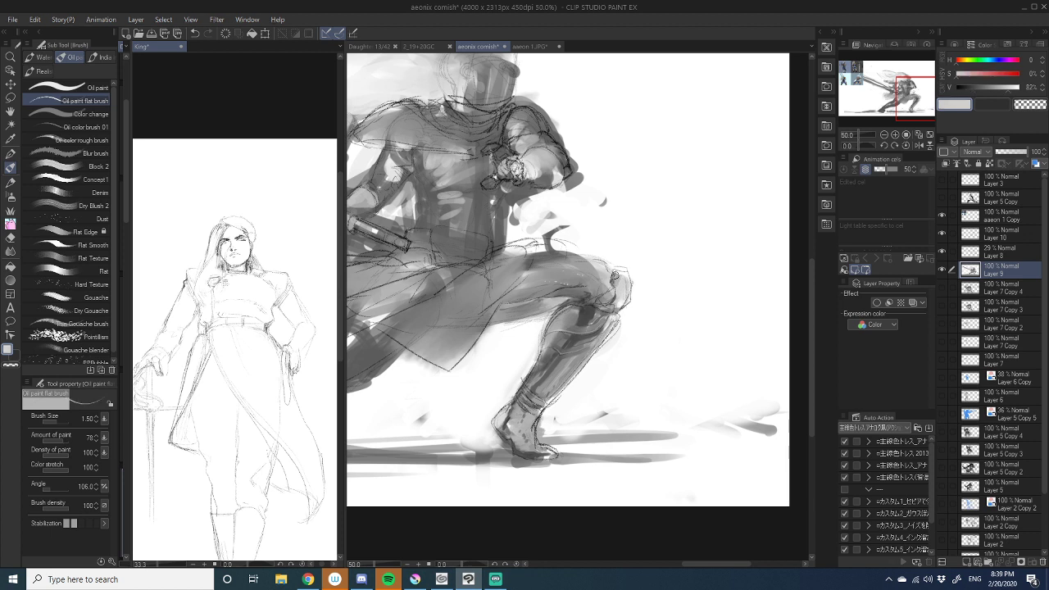
mouse_move(615, 276)
left_mouse_down()
mouse_move(627, 292)
mouse_move(605, 286)
left_mouse_up()
left_click_drag(600, 304, 629, 303)
- Refine the upper contour of the front thigh between hip and knee with sampled greys
left_click(629, 270, "alt")
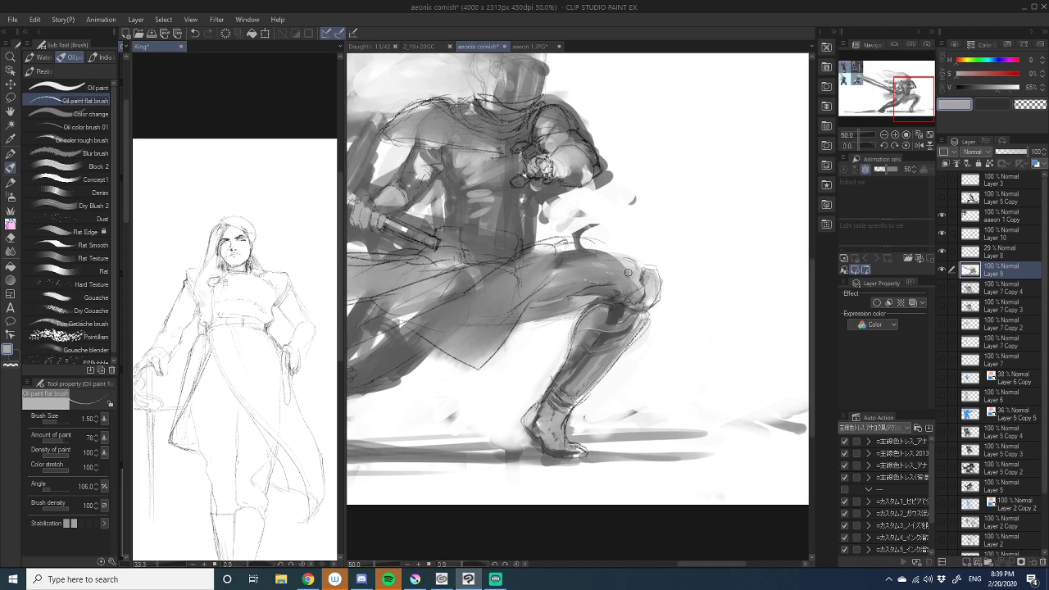
left_click(626, 262, "alt")
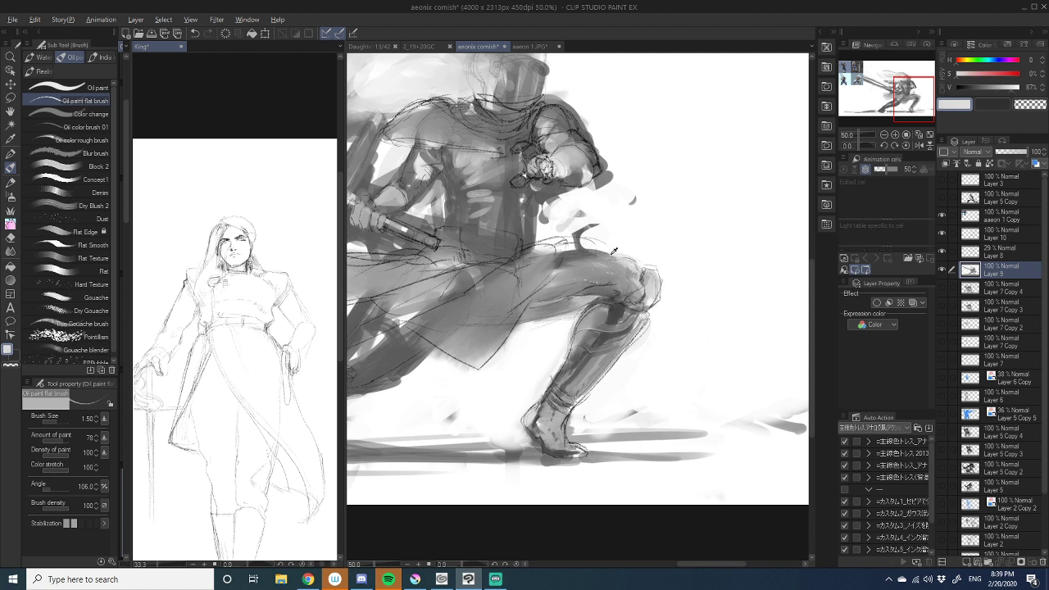
left_click(616, 259, "alt")
left_click_drag(592, 255, 630, 255)
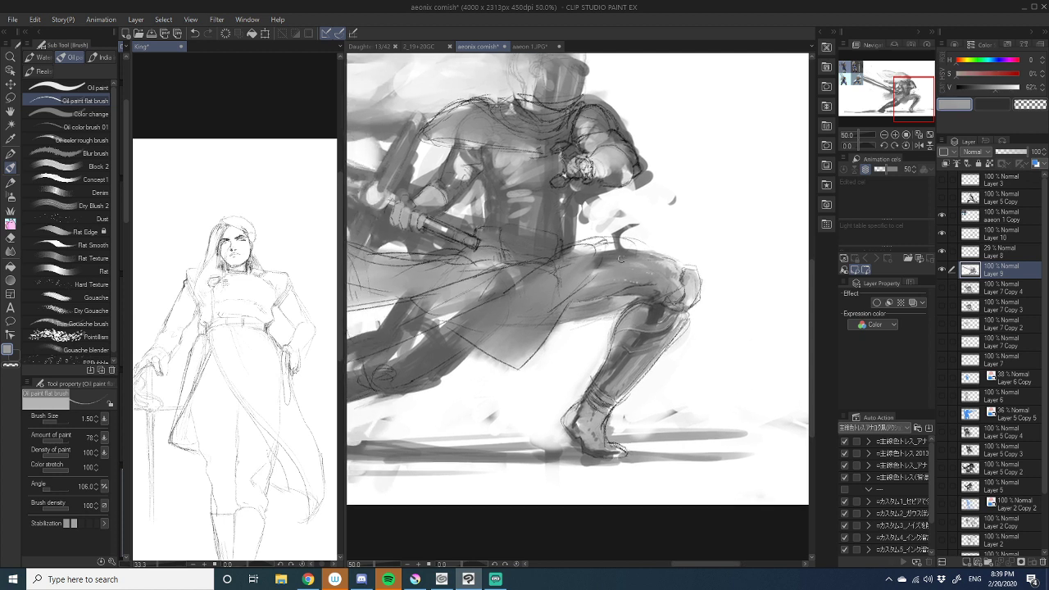
left_click(633, 252, "alt")
left_click(638, 255, "alt")
left_click(596, 247, "alt")
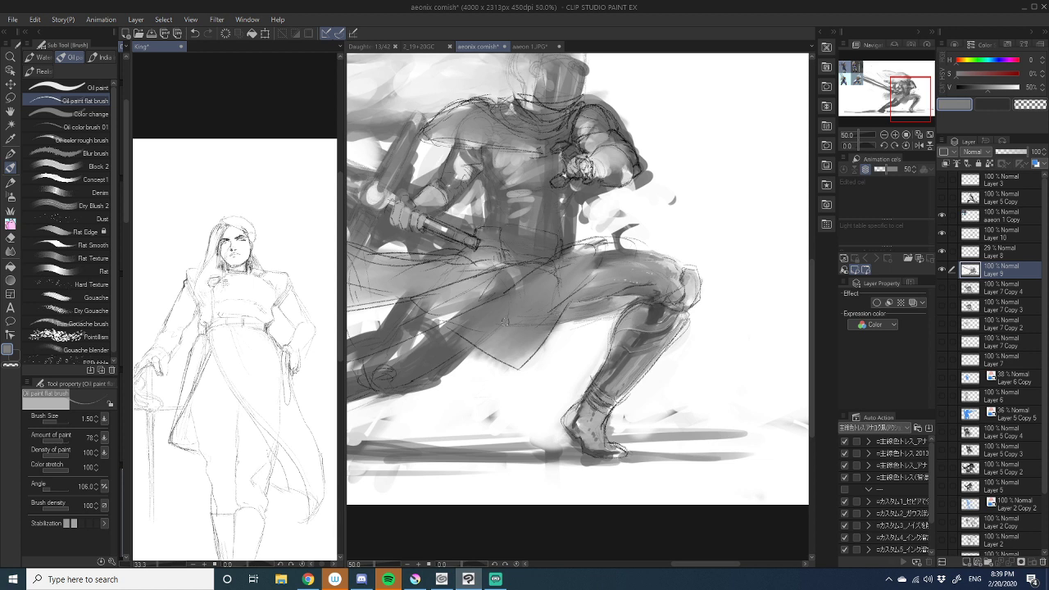
mouse_move(529, 272)
left_mouse_down()
mouse_move(442, 307)
mouse_move(484, 294)
mouse_move(517, 319)
mouse_move(629, 360)
mouse_move(563, 314)
left_mouse_up()
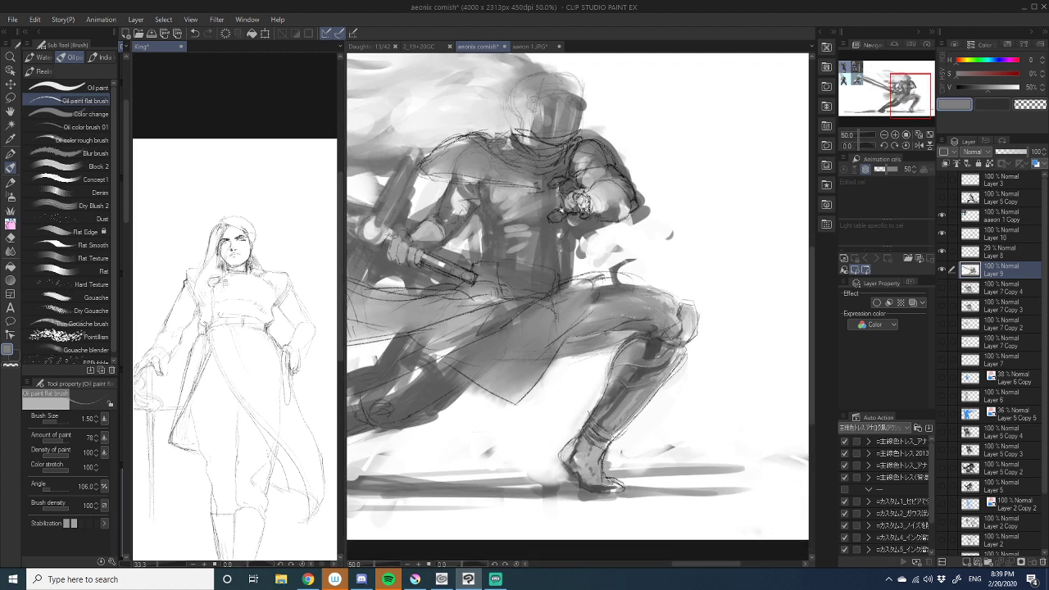
- Touch up the shading around the front foot's ankle and heel with sampled light grey
mouse_move(604, 422)
left_mouse_down()
mouse_move(621, 349)
mouse_move(589, 367)
left_mouse_up()
left_click(590, 375, "alt")
left_click(594, 374, "alt")
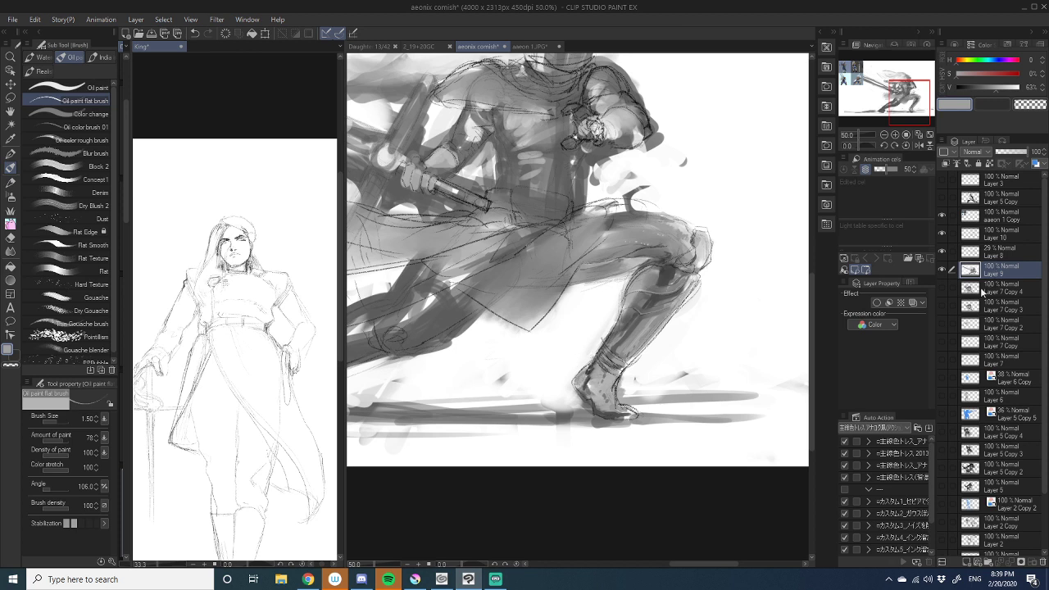
- Clean up the stray grey marks around the swordsman's hands and bent forearm with sampled white
scroll(557, 243, "down", 2)
left_click_drag(558, 248, 643, 311)
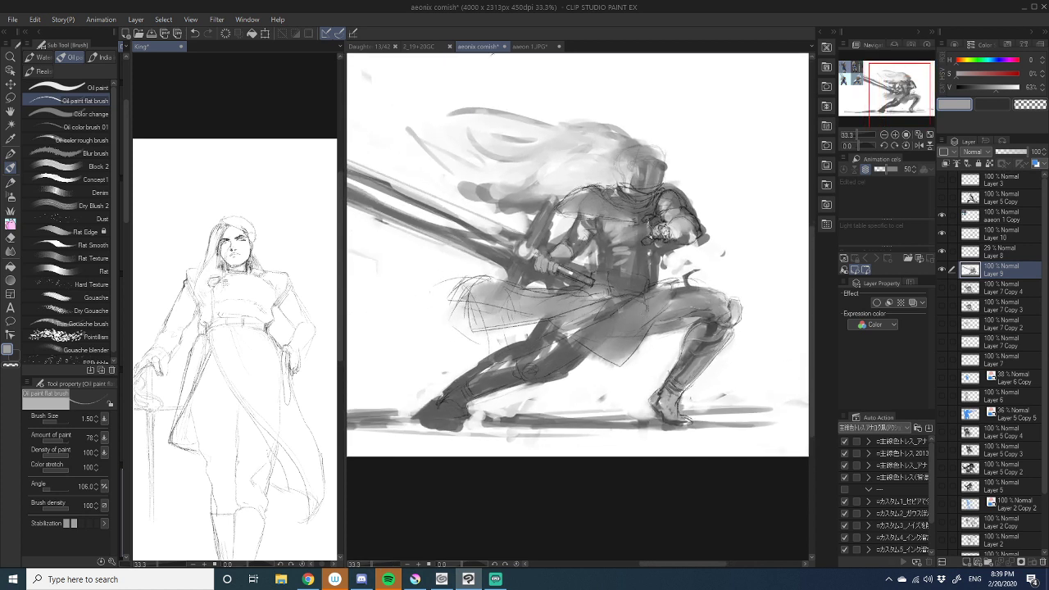
left_click(560, 218, "alt")
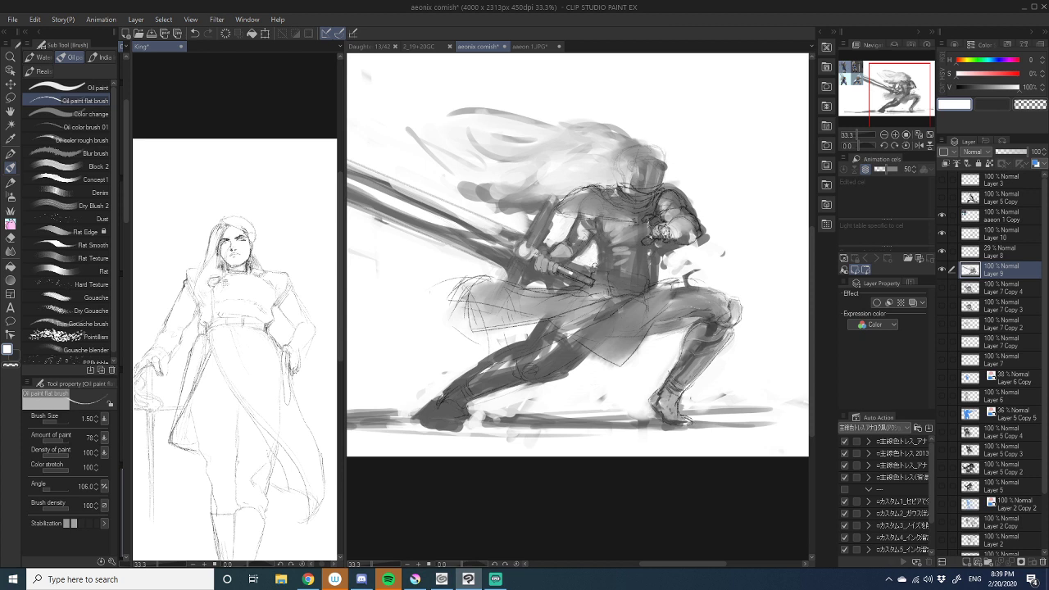
left_click_drag(591, 269, 578, 264)
scroll(587, 257, "right", 3)
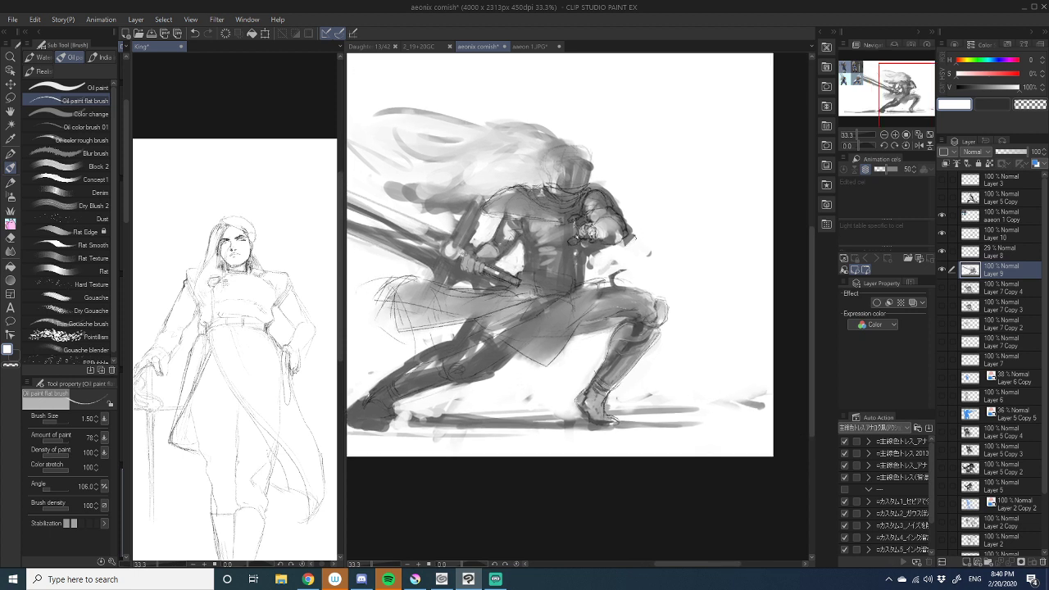
mouse_move(608, 246)
left_mouse_down()
mouse_move(585, 219)
mouse_move(593, 255)
mouse_move(619, 261)
left_mouse_up()
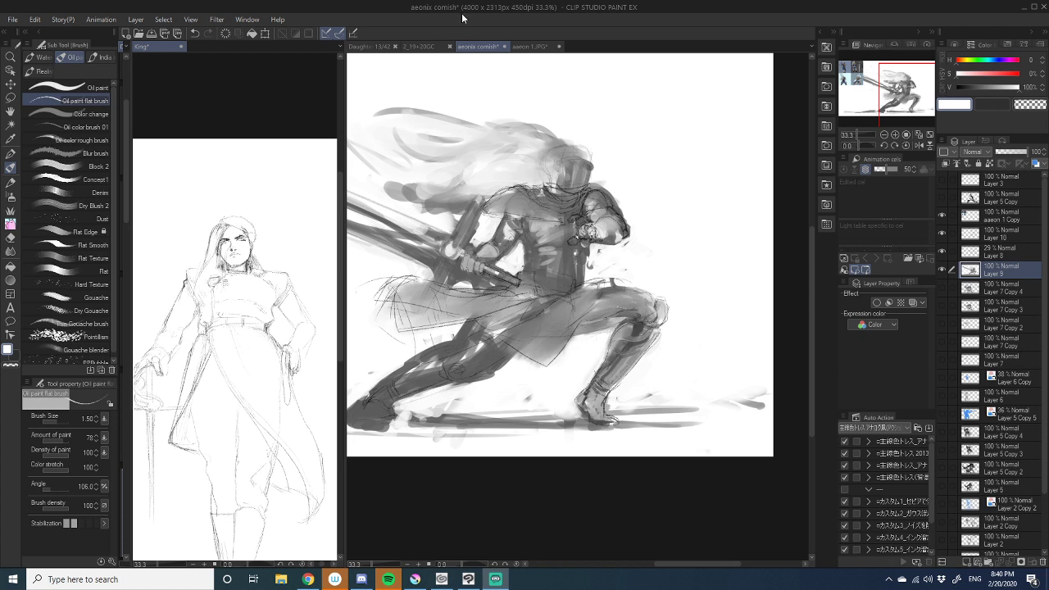
left_click(636, 315)
left_click_drag(556, 324, 693, 358)
left_click_drag(644, 350, 653, 337)
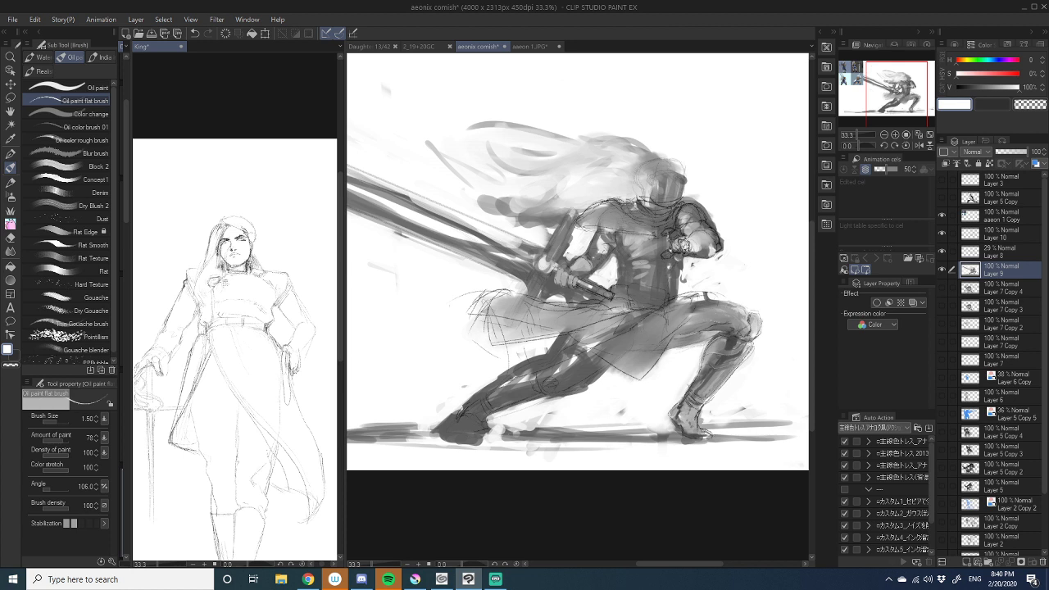
left_click(883, 135)
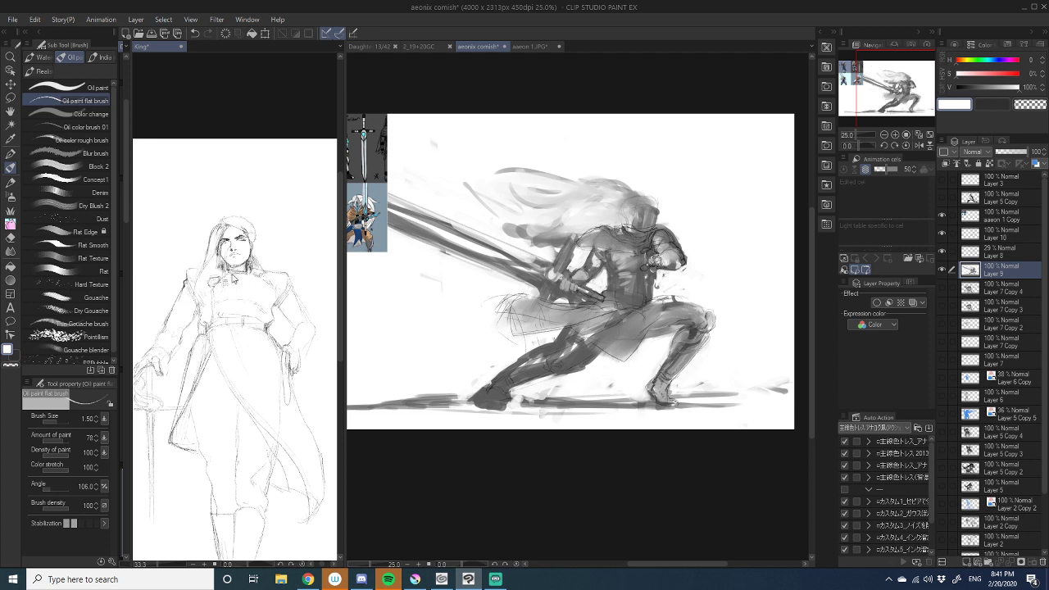
- Widen the King document's canvas area and enlarge its view to 50%
left_click(341, 268)
left_click_drag(348, 267, 758, 222)
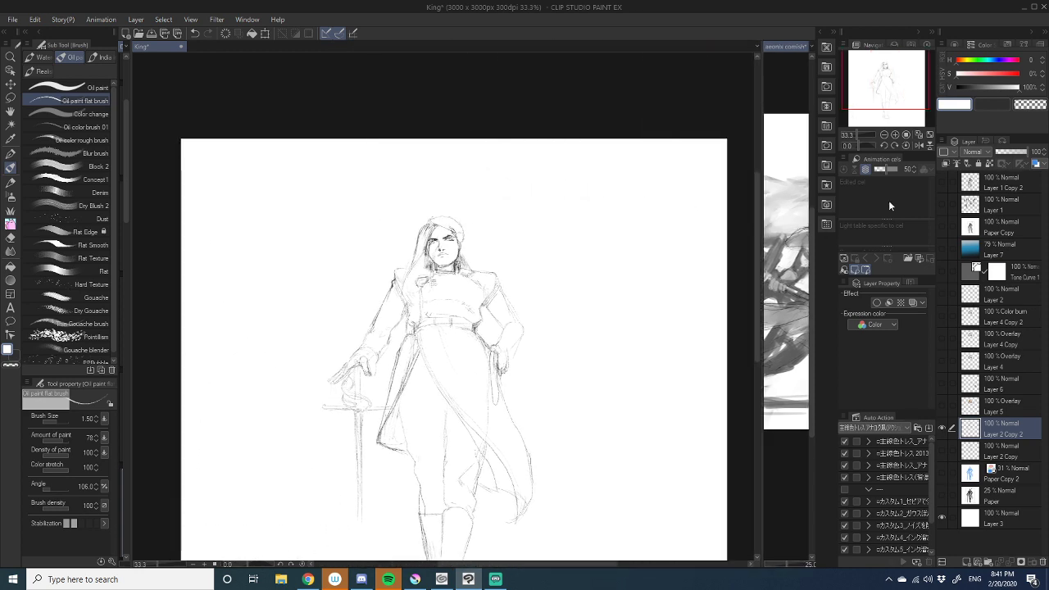
left_click(895, 135)
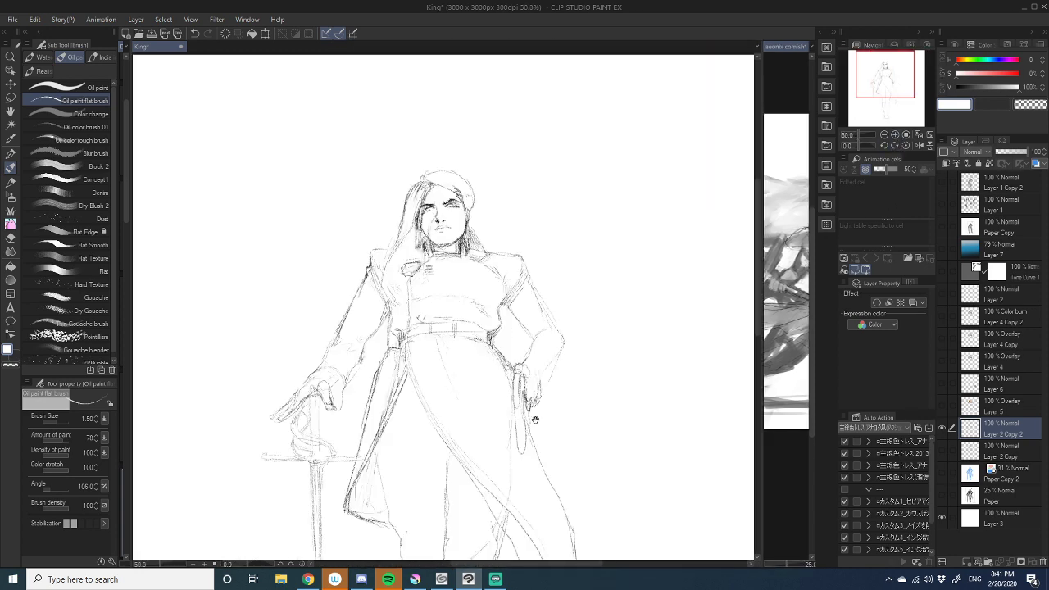
- Preview the Paper Copy and Paper layers in turn, hiding each one again
left_click(940, 230)
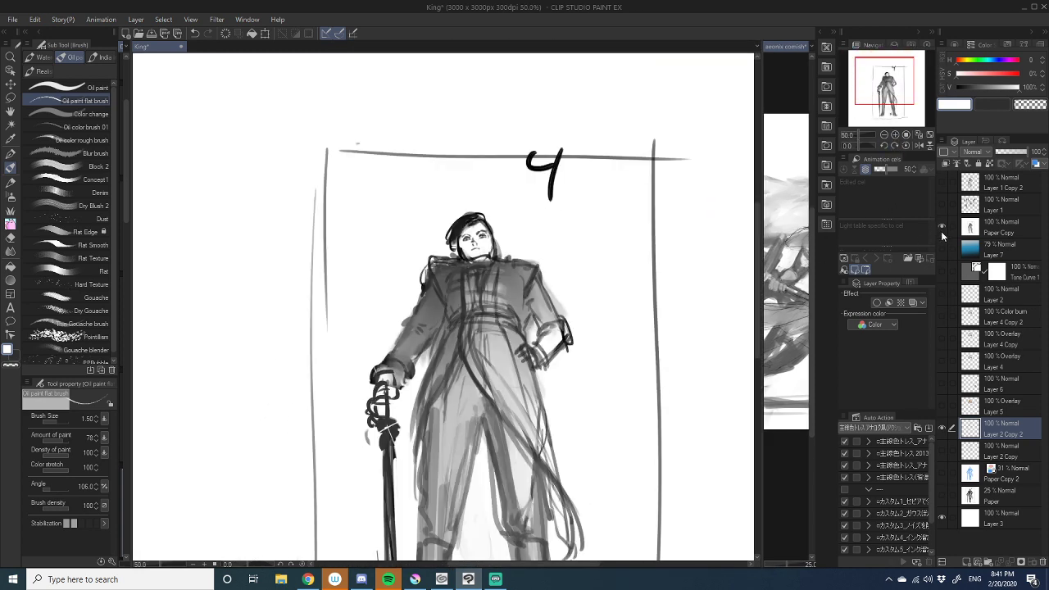
left_click(940, 230)
left_click(944, 495)
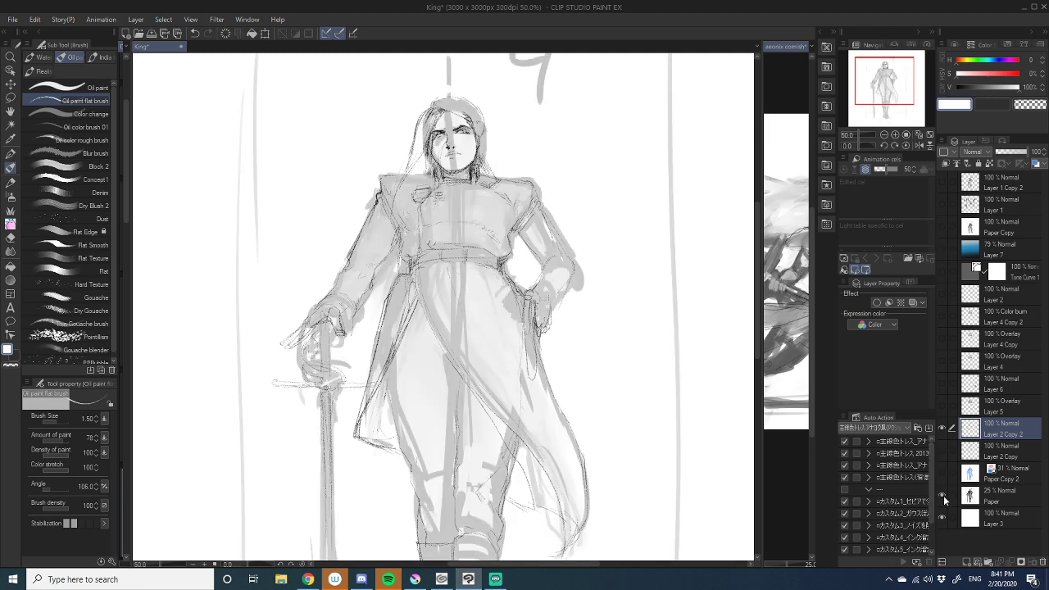
left_click(943, 494)
- Show the Paper Copy 2 layer, raise its opacity to 85% and turn off its layer color effect
left_click(941, 473)
left_click(992, 478)
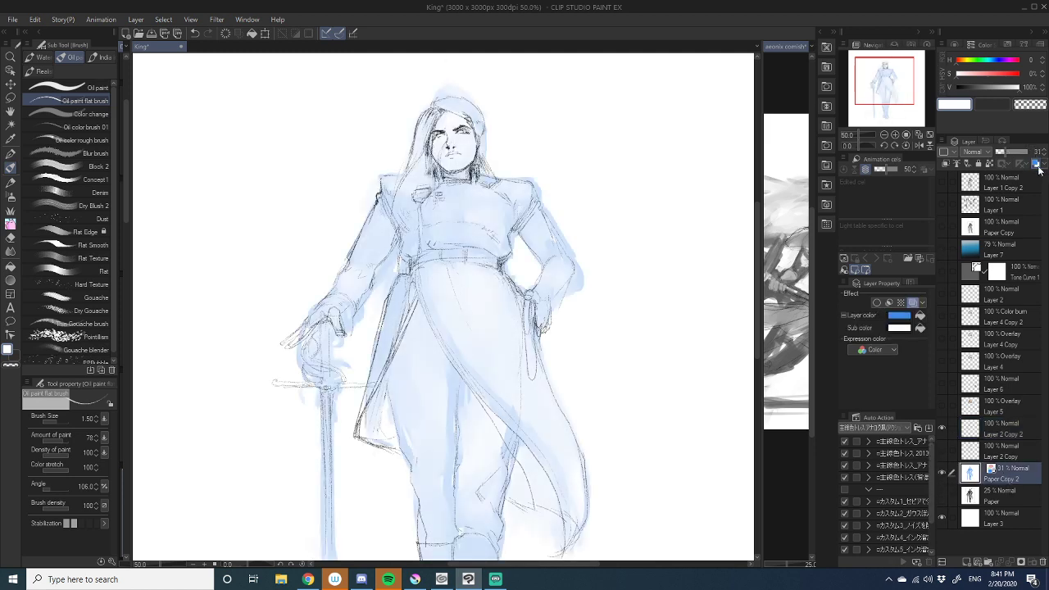
left_click_drag(1007, 152, 1021, 153)
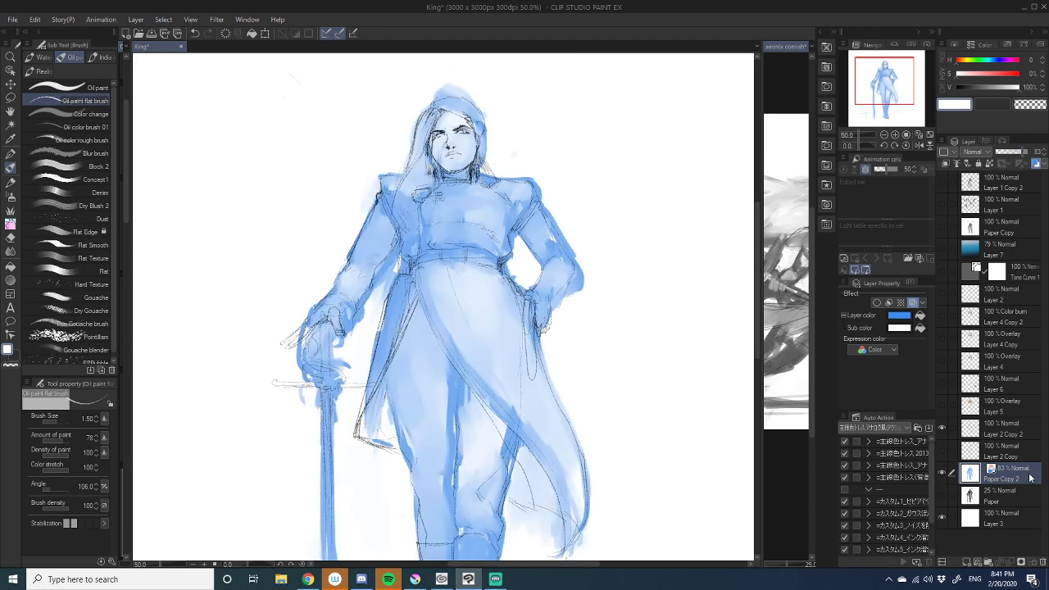
left_click(913, 302)
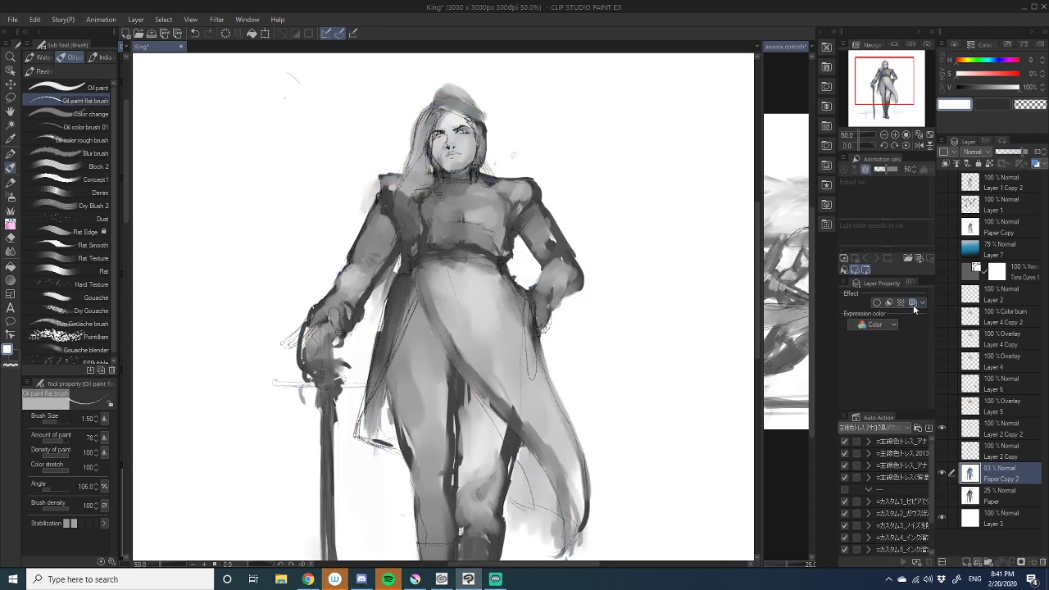
left_click_drag(1021, 154, 1023, 152)
- Paint sampled dark grey around the hair ends over the standing figure's chest at 66.7% zoom
left_click_drag(570, 240, 643, 337)
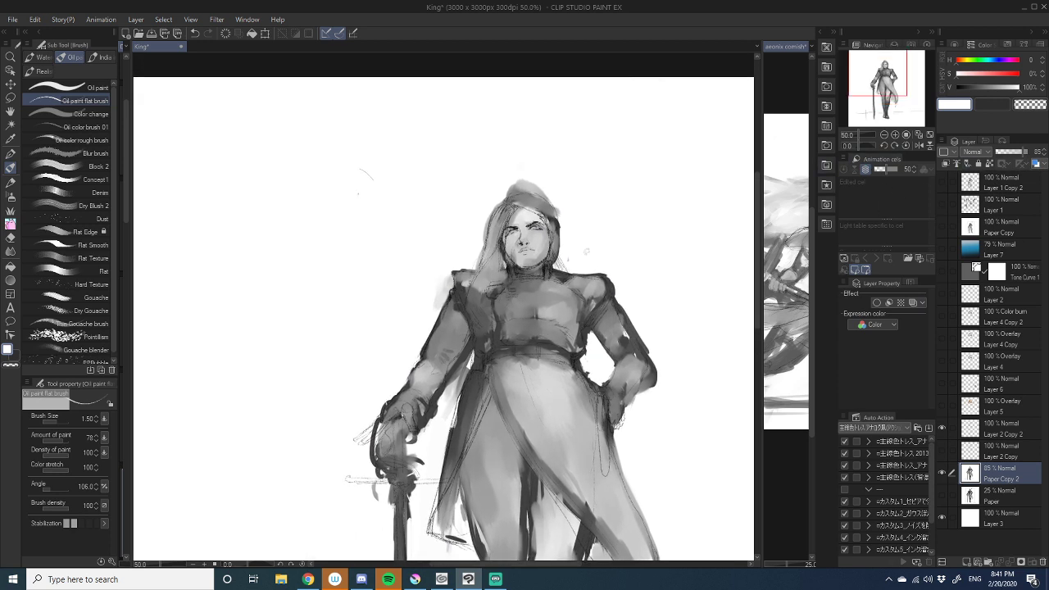
left_click(894, 135)
left_click_drag(655, 259, 630, 282)
left_click(469, 316, "alt")
left_click_drag(468, 311, 475, 293)
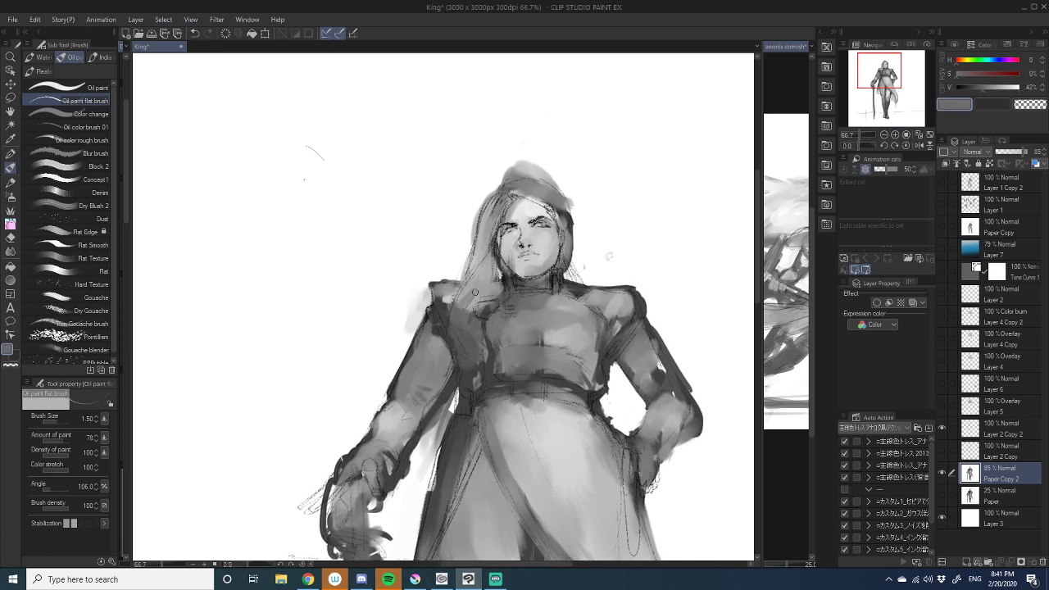
- Set Paper Copy 2 to 100% opacity and darken the coat's chest beneath the hair with sampled dark grey
left_click(463, 316, "alt")
left_click_drag(1020, 151, 1040, 151)
left_click(463, 316, "alt")
left_click_drag(463, 315, 481, 289)
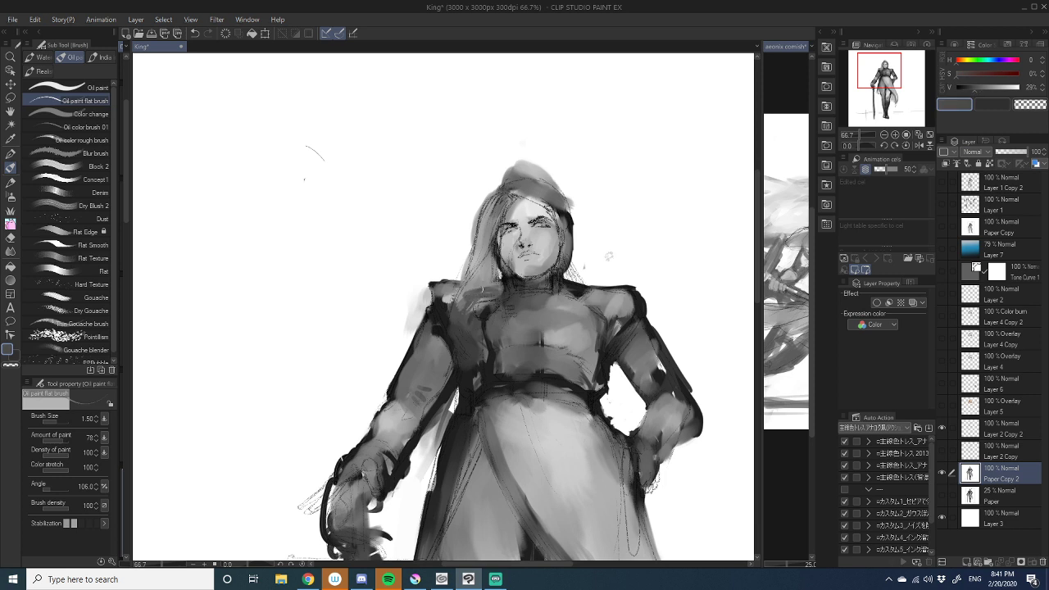
left_click_drag(575, 285, 552, 321)
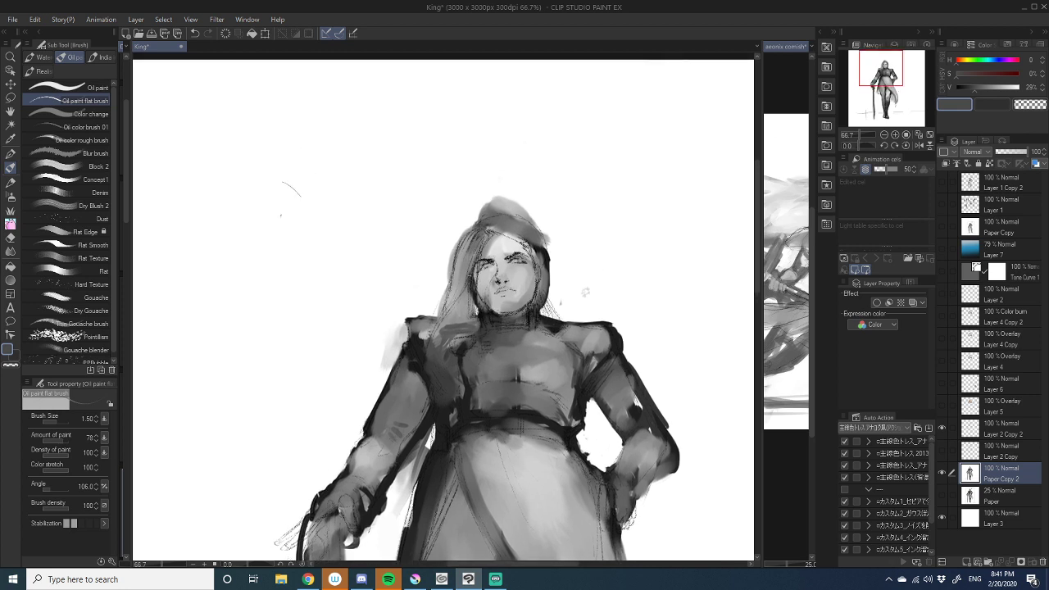
mouse_move(476, 285)
left_mouse_down()
mouse_move(457, 313)
mouse_move(513, 289)
mouse_move(525, 268)
left_mouse_up()
left_click(471, 291, "alt")
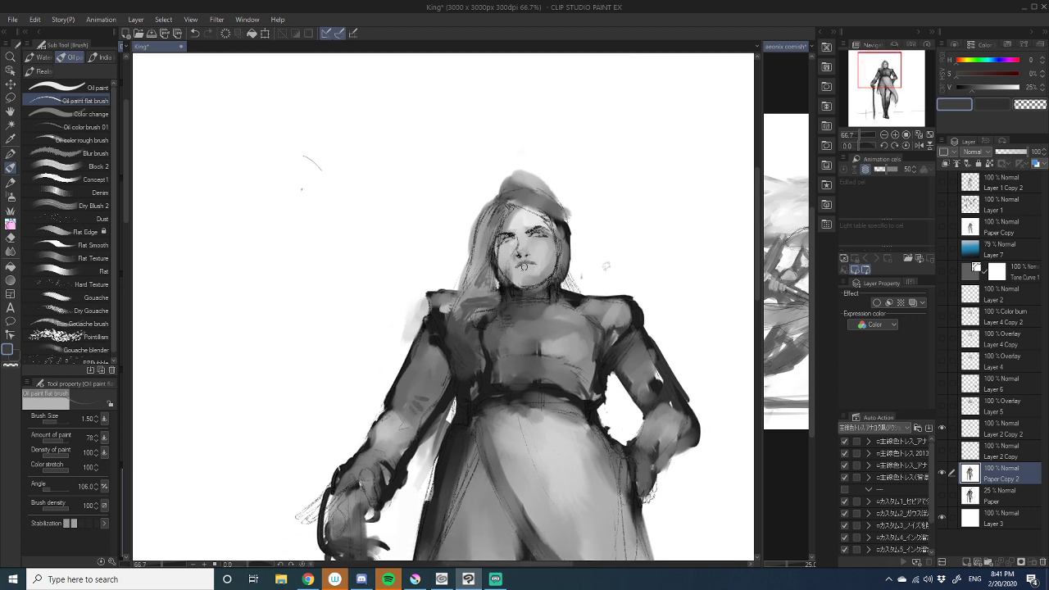
mouse_move(496, 308)
left_mouse_down()
mouse_move(535, 268)
mouse_move(486, 306)
left_mouse_up()
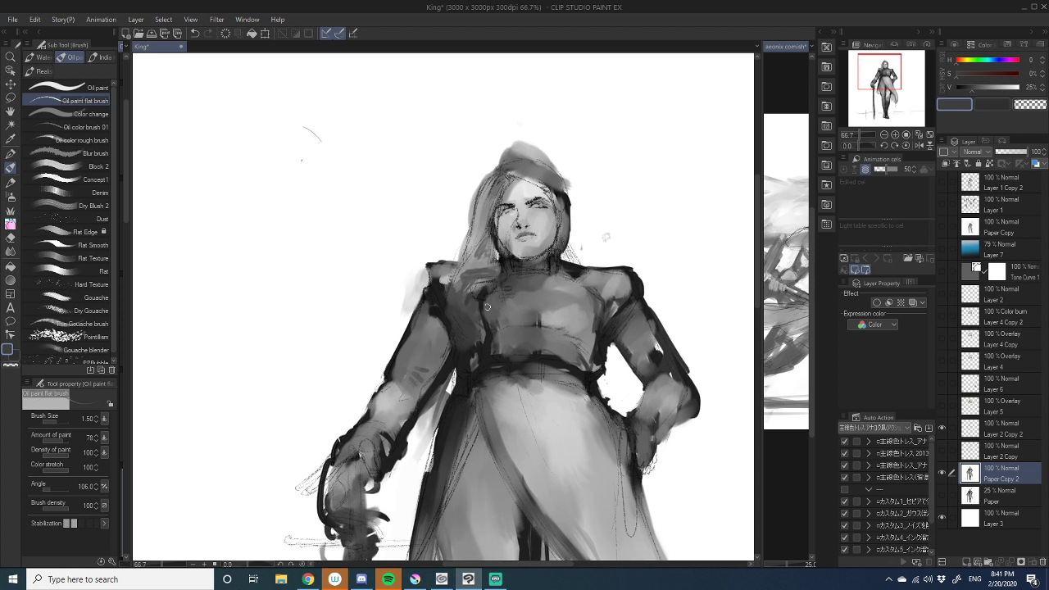
- Block in the brooch on the coat's chest with sampled light grey and sample darker tones around it
left_click(570, 316, "alt")
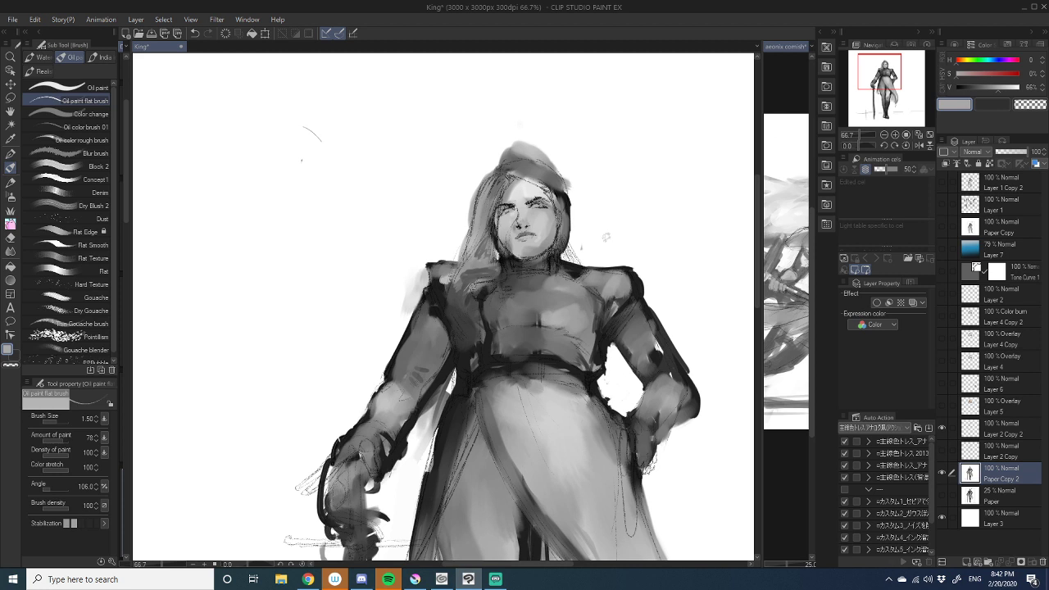
left_click_drag(471, 297, 500, 291)
left_click(518, 309, "alt")
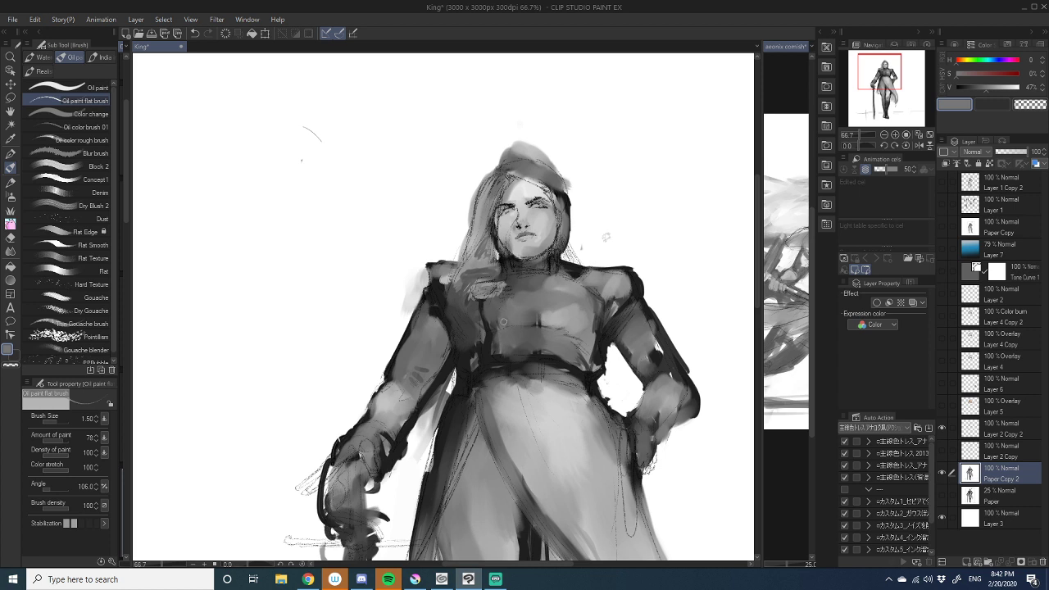
left_click(483, 301, "alt")
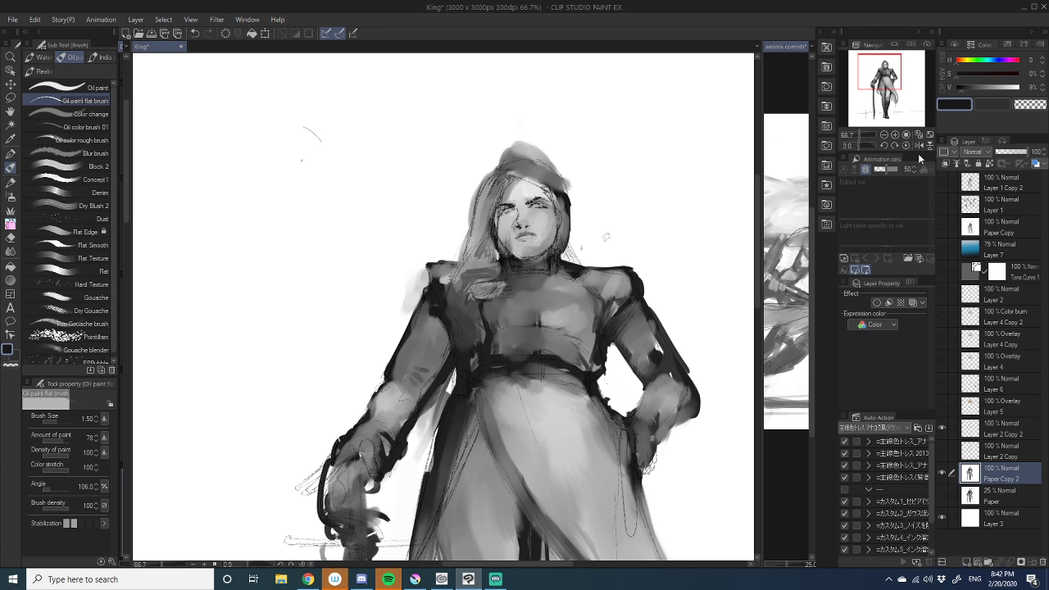
- Refine the brooch on the coat's chest with sampled light grey at 100% zoom
left_click(894, 134)
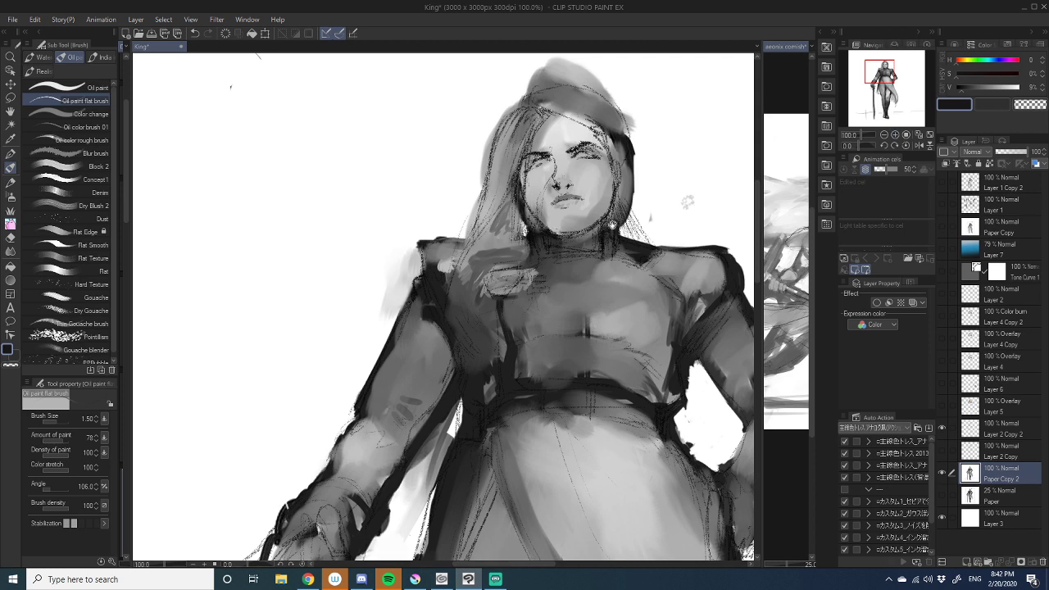
left_click_drag(598, 235, 584, 302)
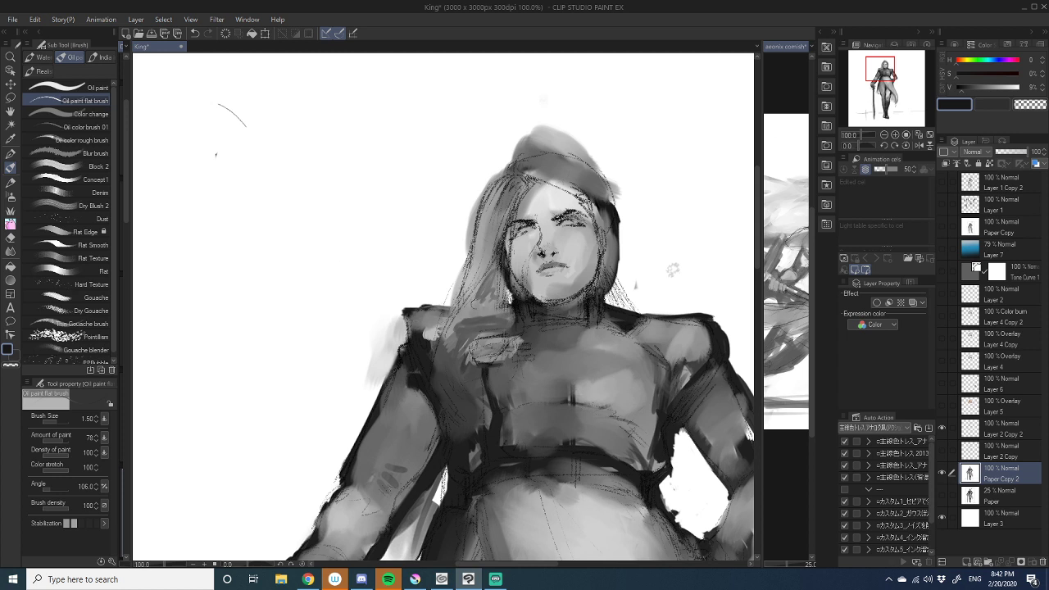
left_click(494, 367, "alt")
left_click_drag(495, 367, 490, 365)
left_click_drag(470, 344, 501, 336)
left_click(495, 352, "alt")
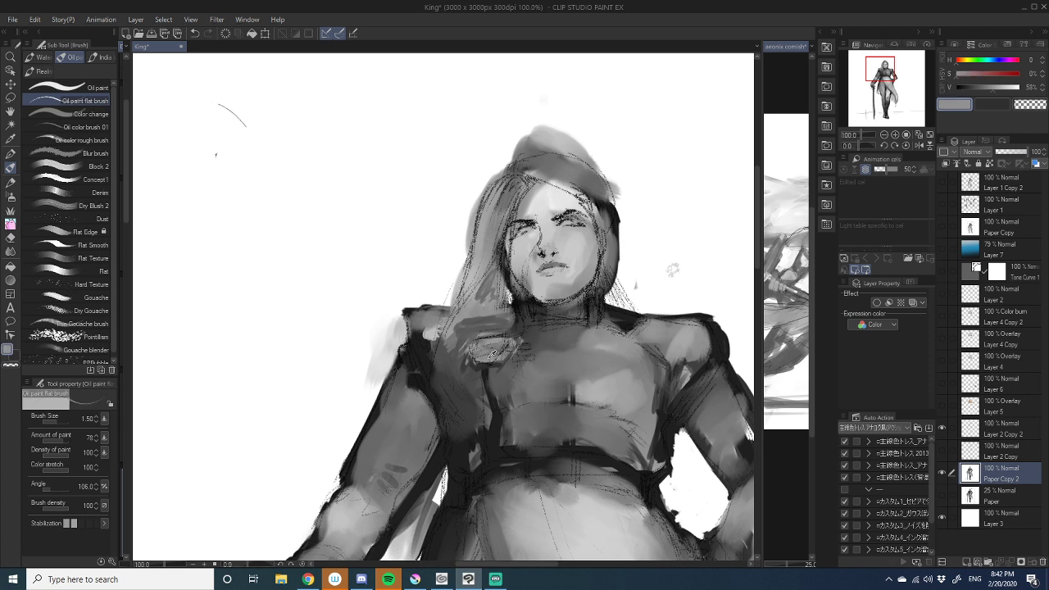
left_click_drag(487, 348, 501, 346)
- Hide the Layer 2 Copy 2 line art and paint the coat's shoulder beside the brooch with sampled dark greys
left_click(941, 429)
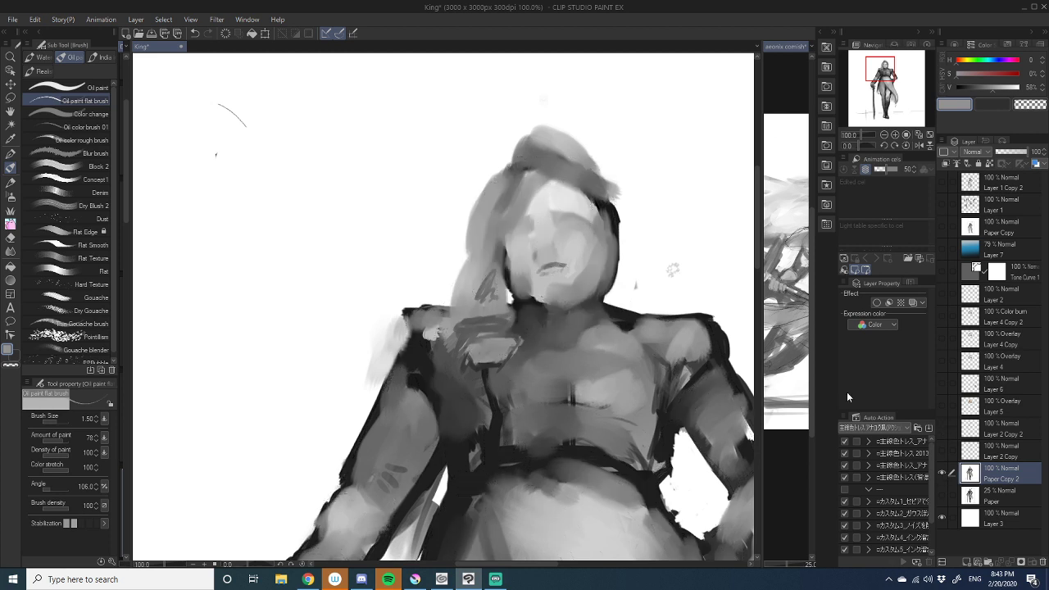
left_click(511, 325, "alt")
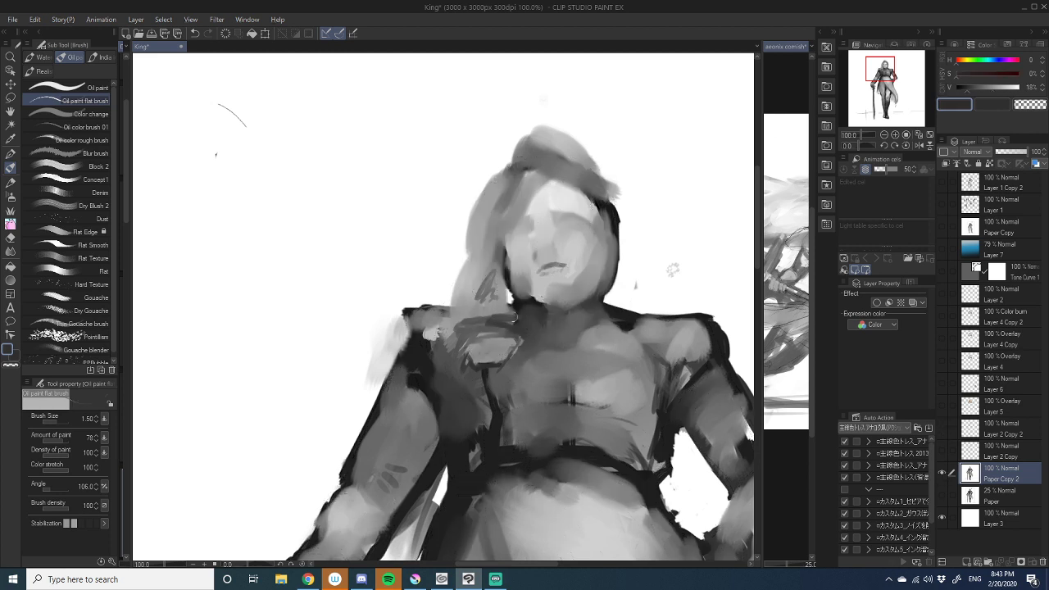
left_click(443, 347, "alt")
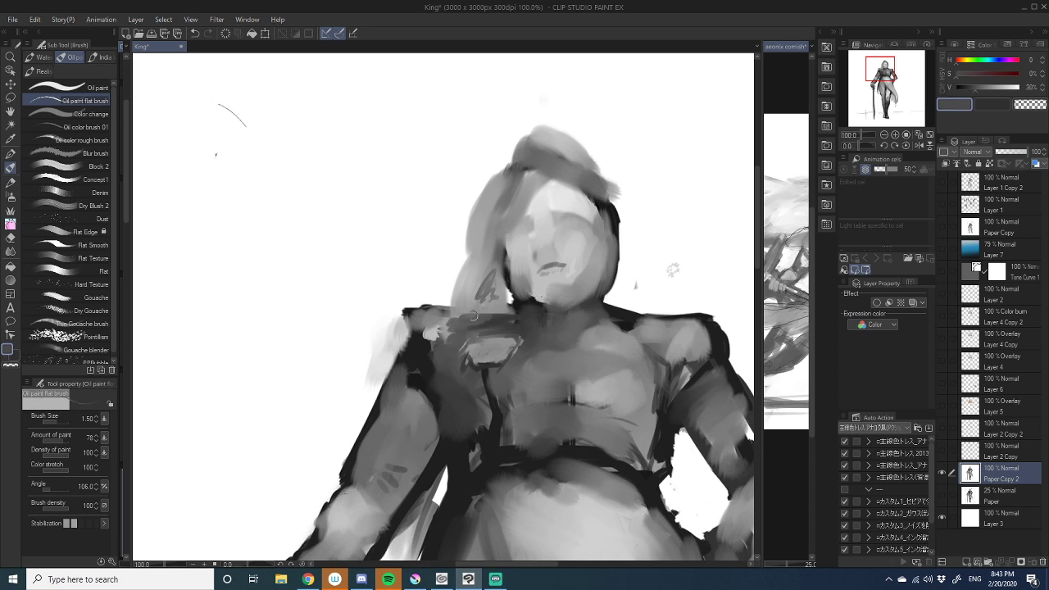
left_click(524, 306, "alt")
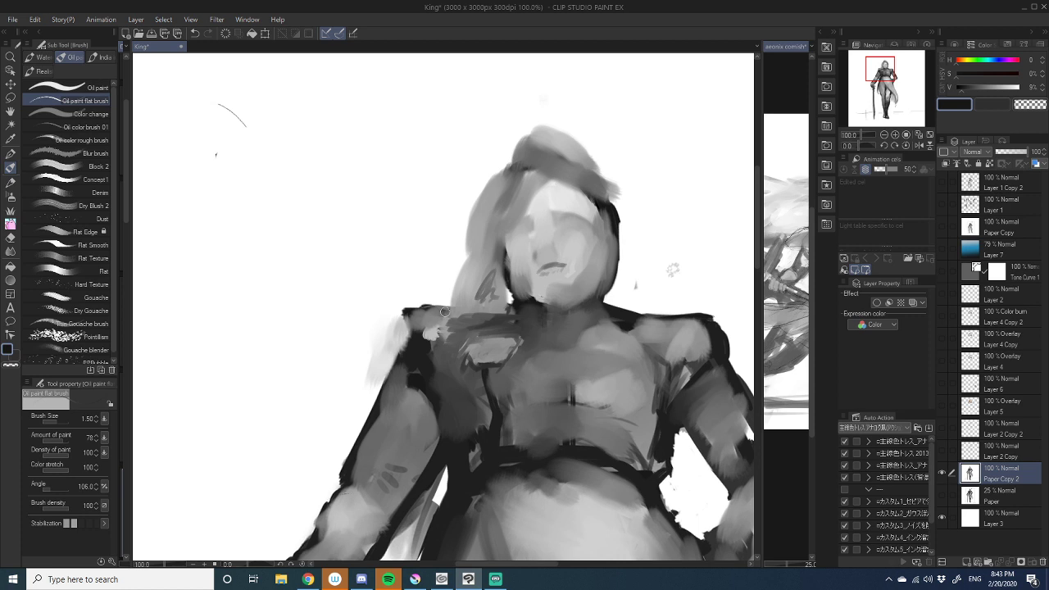
mouse_move(442, 309)
left_mouse_down()
mouse_move(507, 312)
mouse_move(446, 312)
mouse_move(432, 337)
left_mouse_up()
mouse_move(445, 390)
left_mouse_down()
mouse_move(419, 322)
mouse_move(427, 299)
left_mouse_up()
- Touch up the light patch at the middle of the coat's chest with sampled mid grey
left_click_drag(582, 303, 542, 293)
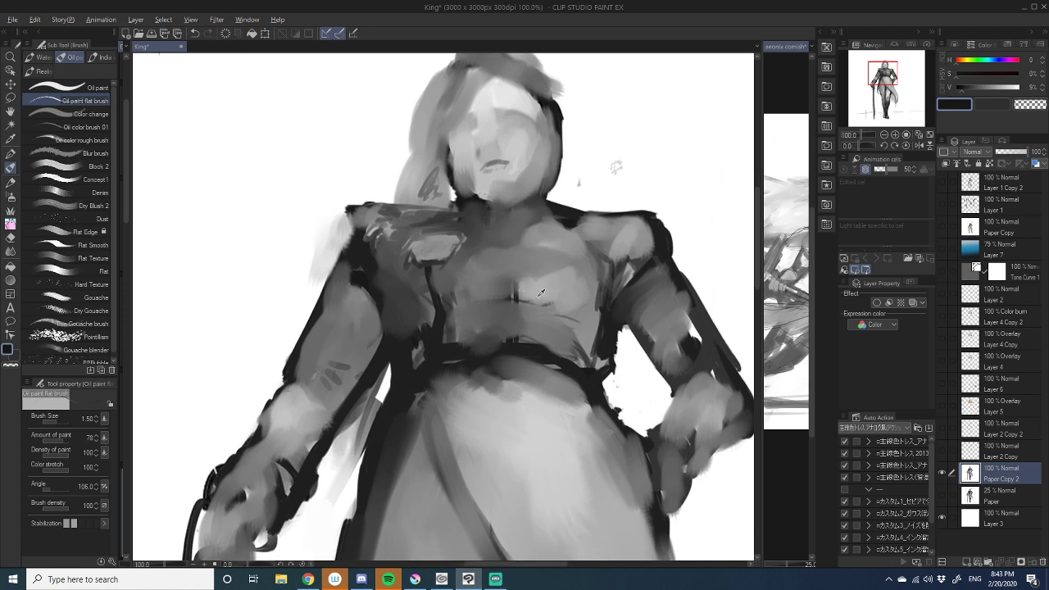
left_click(540, 293, "alt")
left_click(521, 293, "alt")
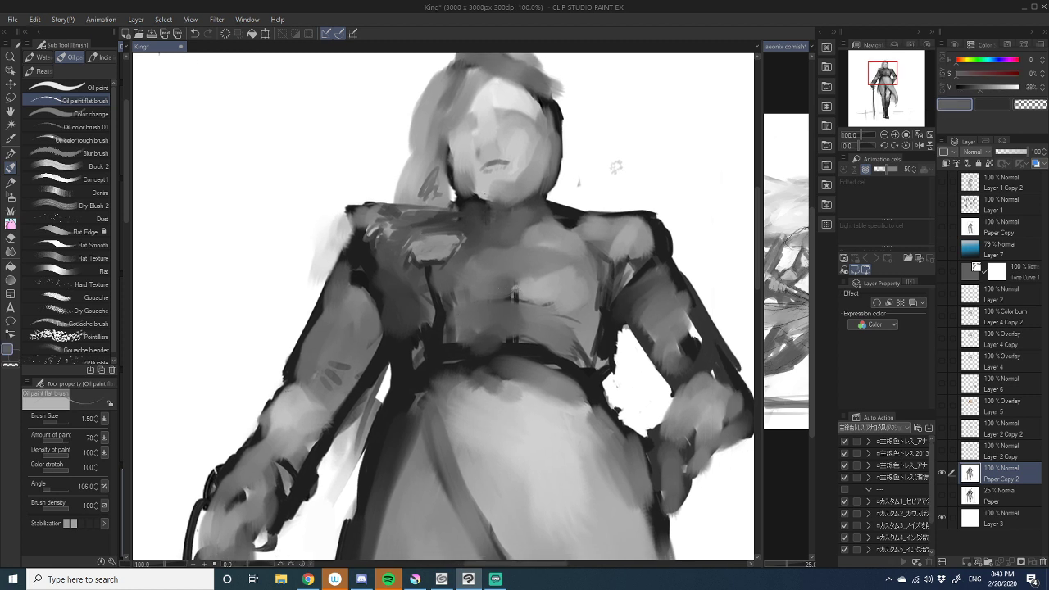
left_click_drag(524, 304, 553, 323)
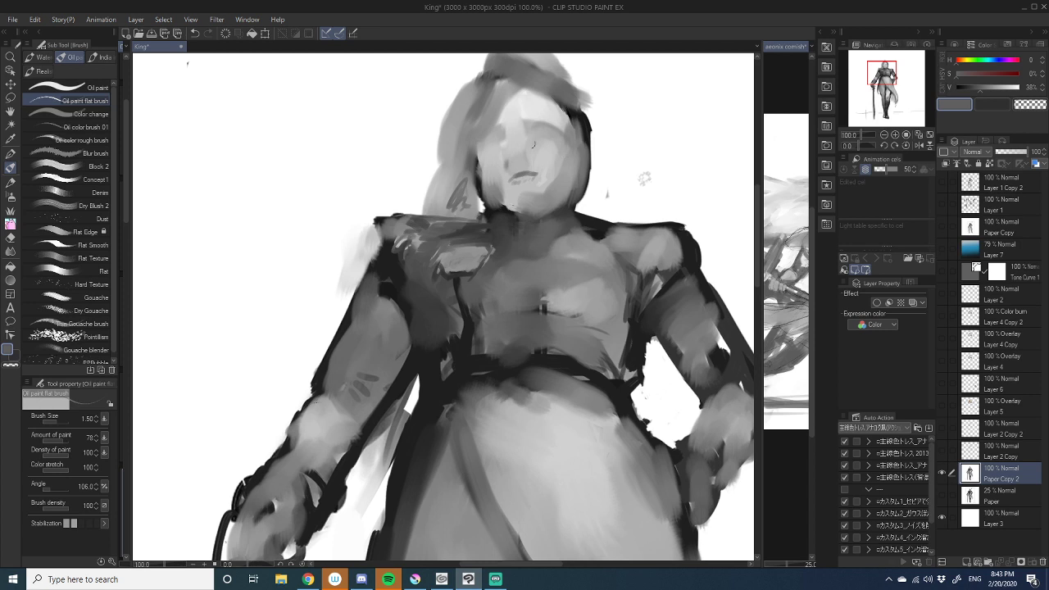
left_click_drag(532, 149, 532, 213)
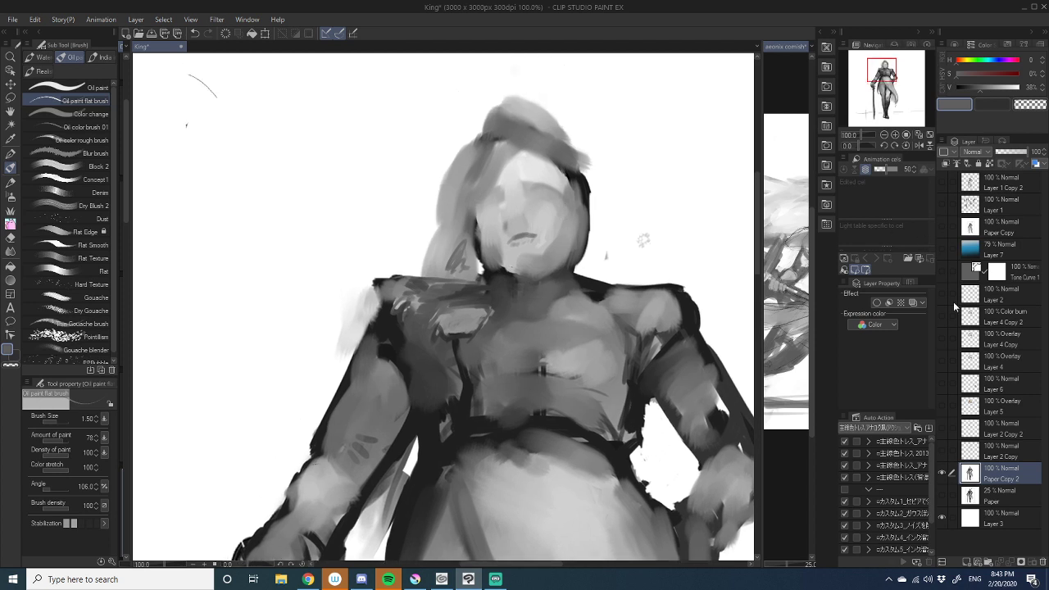
- Show the Layer 2 Copy line art over the painted figure and duplicate that layer
left_click(941, 452)
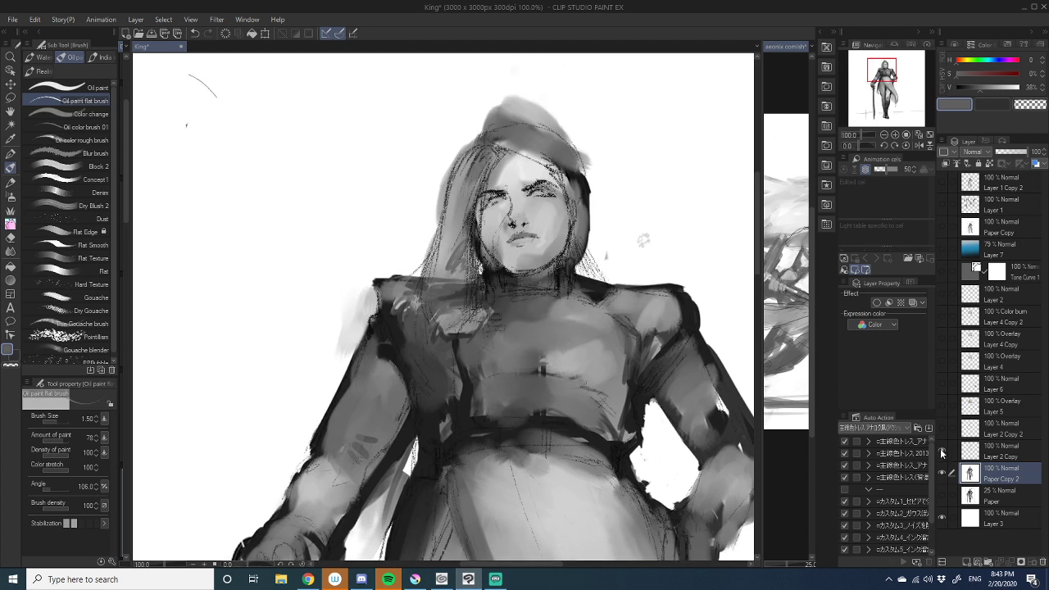
left_click(941, 452)
left_click(941, 452)
left_click(884, 136)
left_click(884, 135)
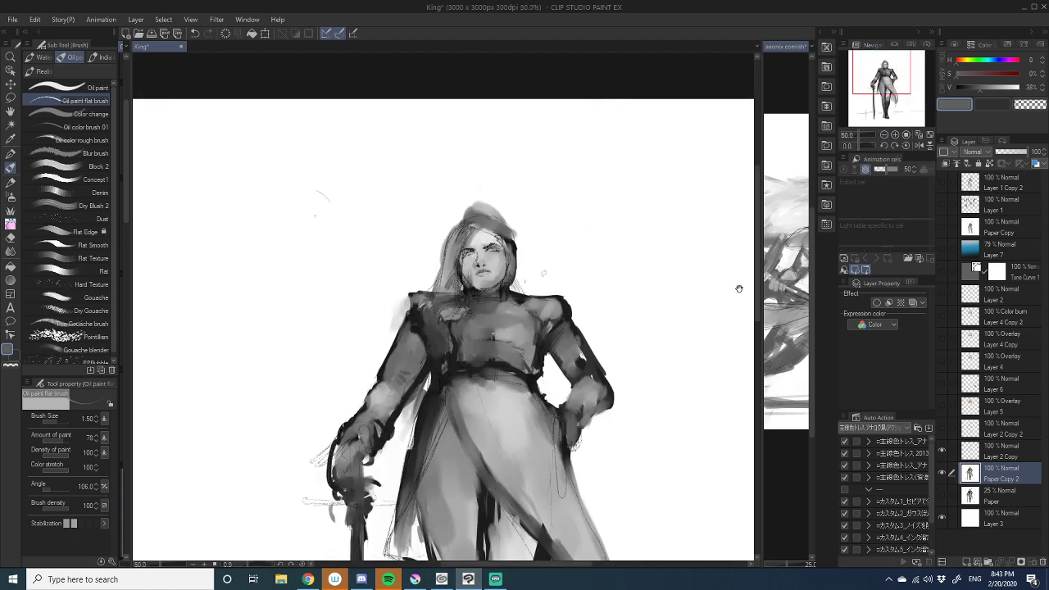
left_click_drag(608, 432, 625, 294)
left_click_drag(1006, 456, 965, 563)
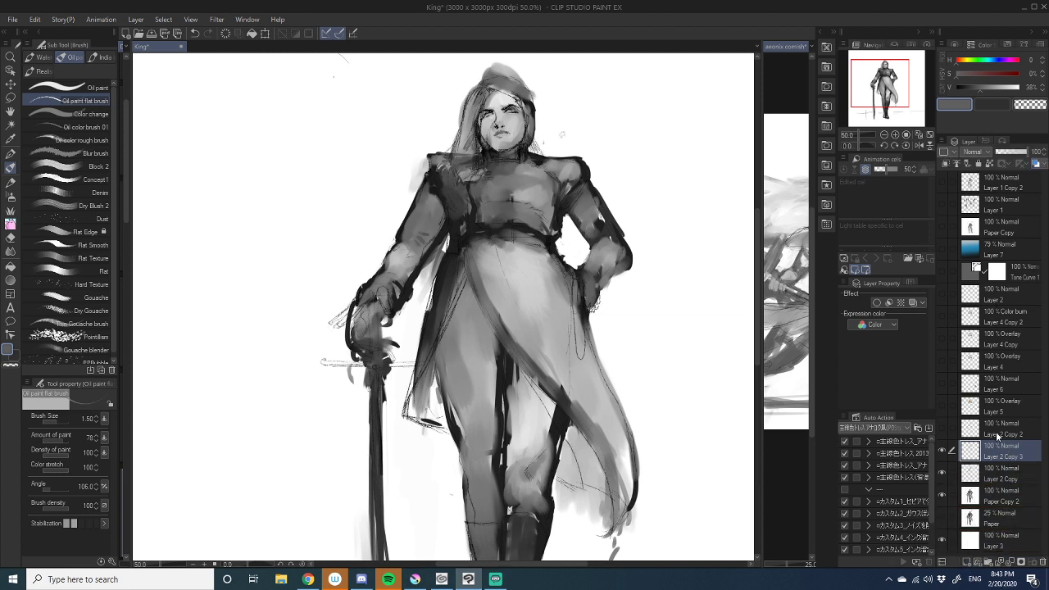
- Lighten Paper Copy 2 by merging into it a Tone Curve correction layer with its curve bent strongly upward
left_click(991, 490)
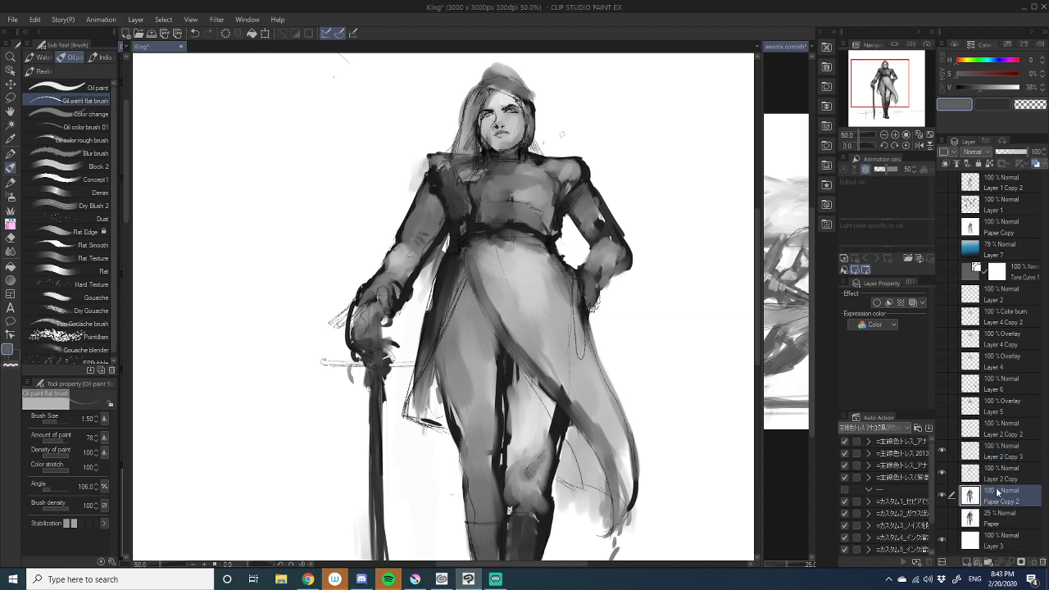
right_click(994, 493)
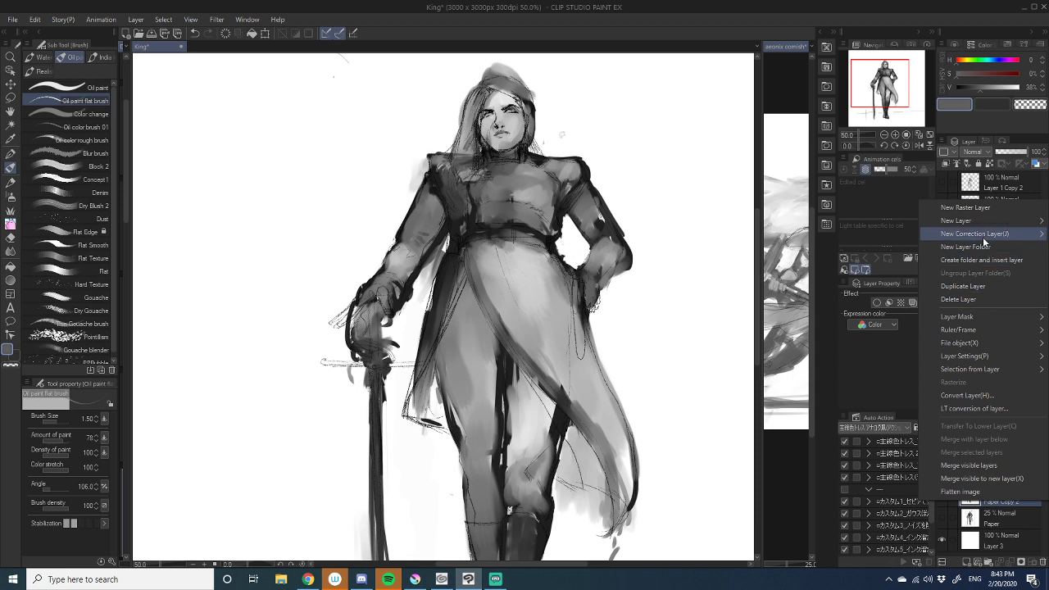
mouse_move(979, 235)
left_click(857, 301)
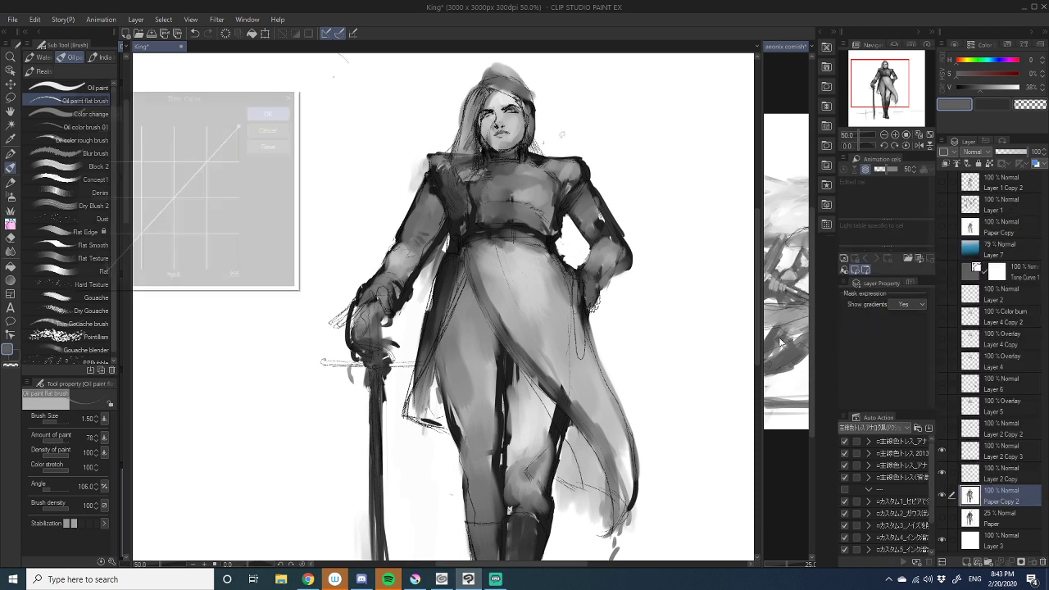
left_click_drag(161, 212, 146, 167)
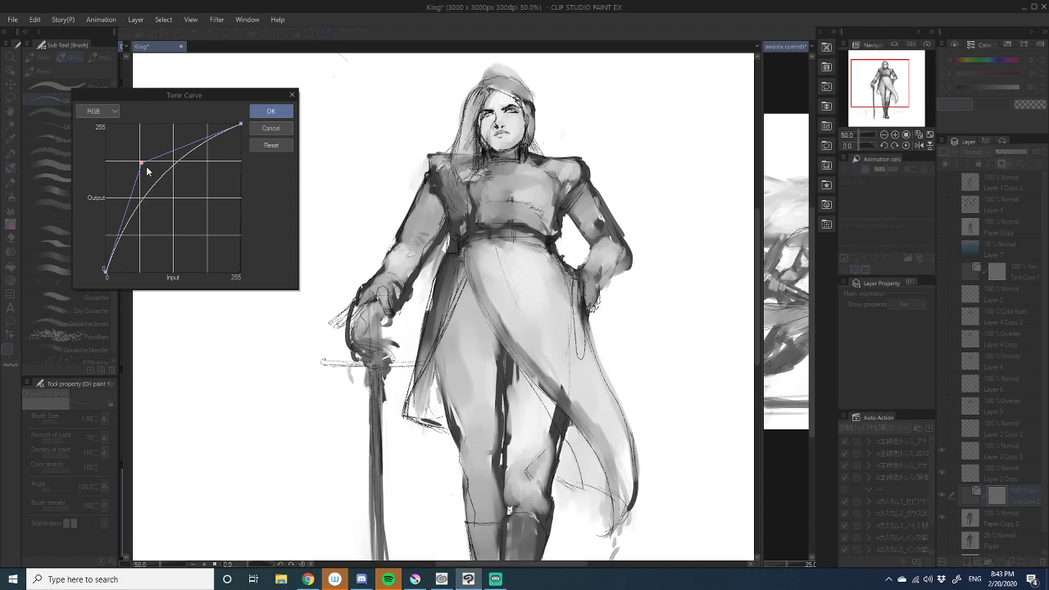
left_click_drag(192, 95, 224, 111)
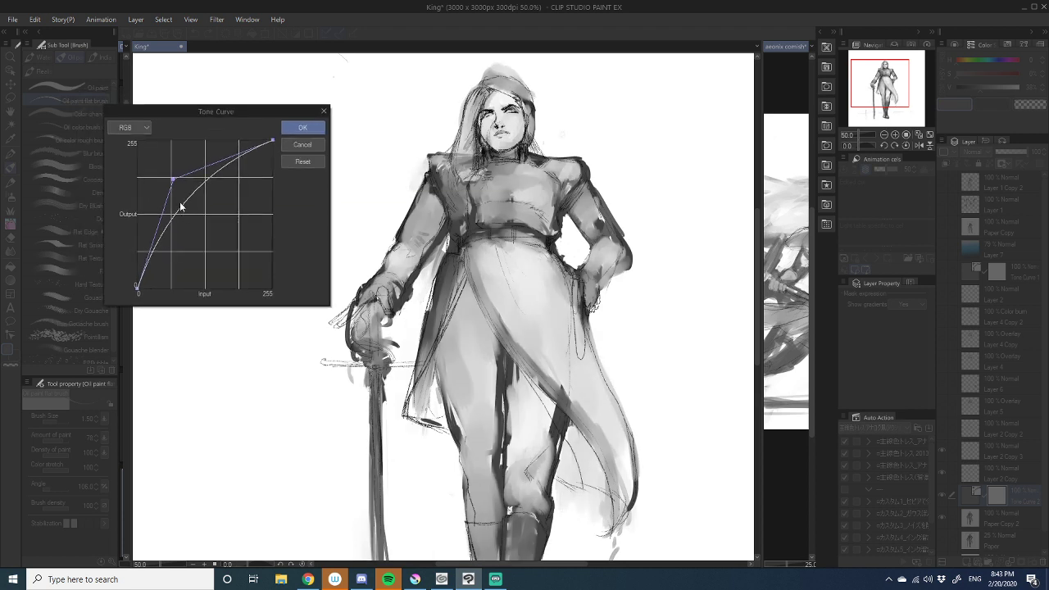
left_click_drag(173, 177, 168, 170)
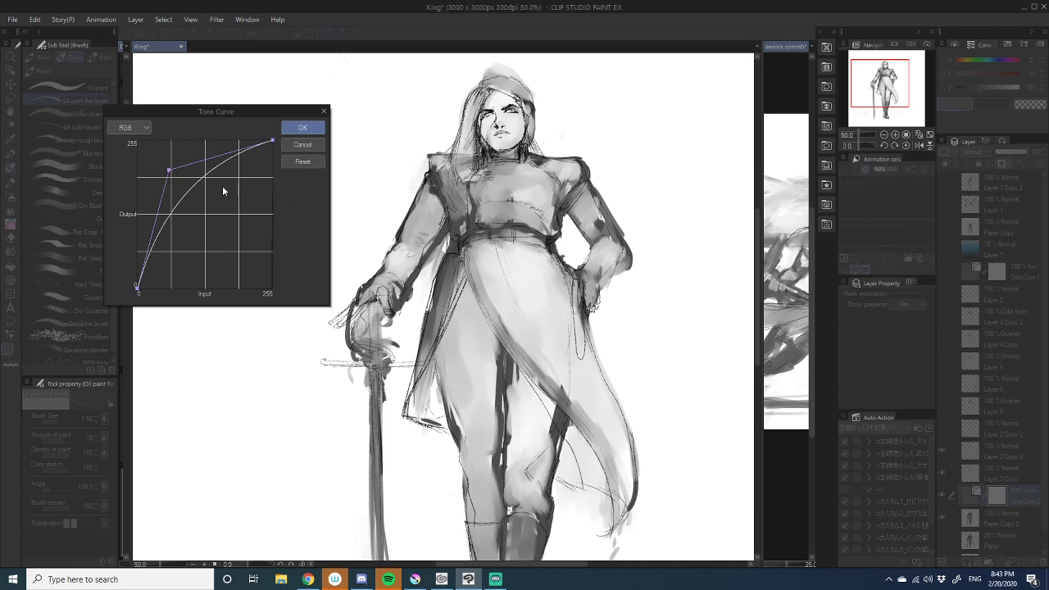
left_click(304, 133)
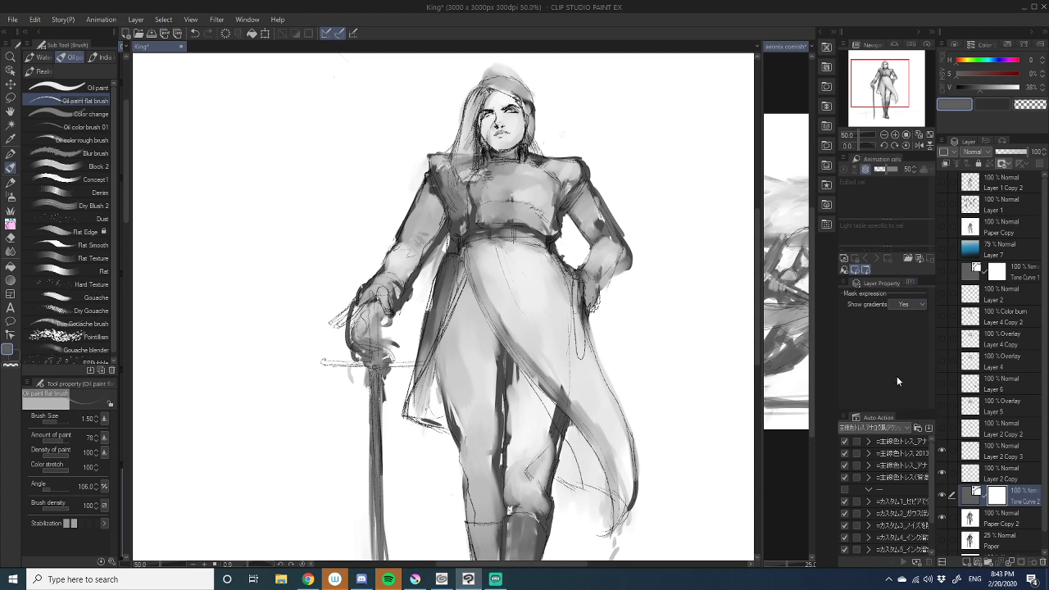
key("Delete")
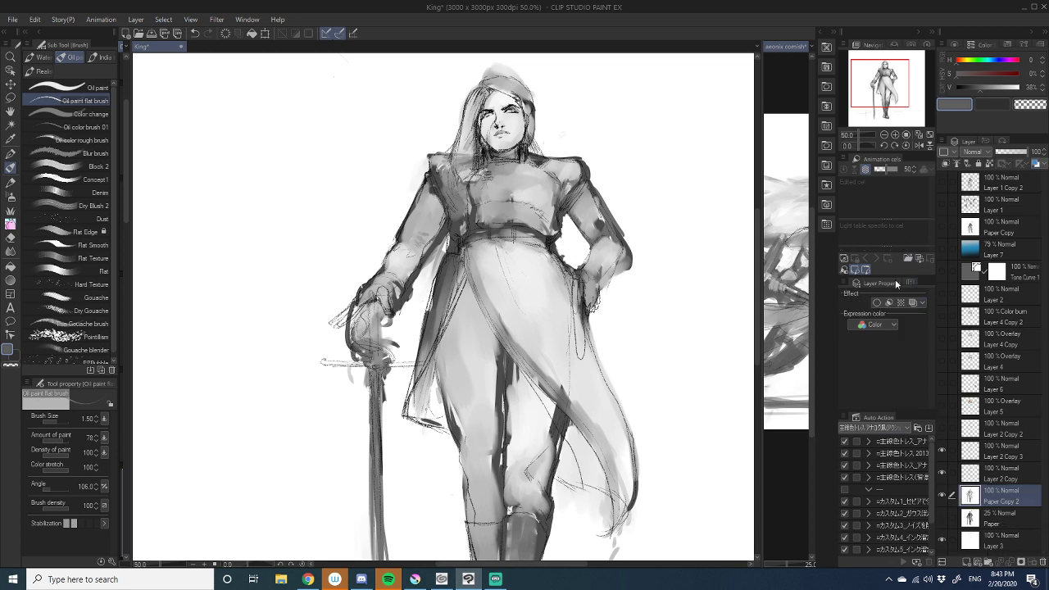
- Add fold shading to the upper coat skirt near the hand on the hip with sampled greys at 33.3% zoom
left_click(883, 135)
left_click_drag(622, 391, 560, 253)
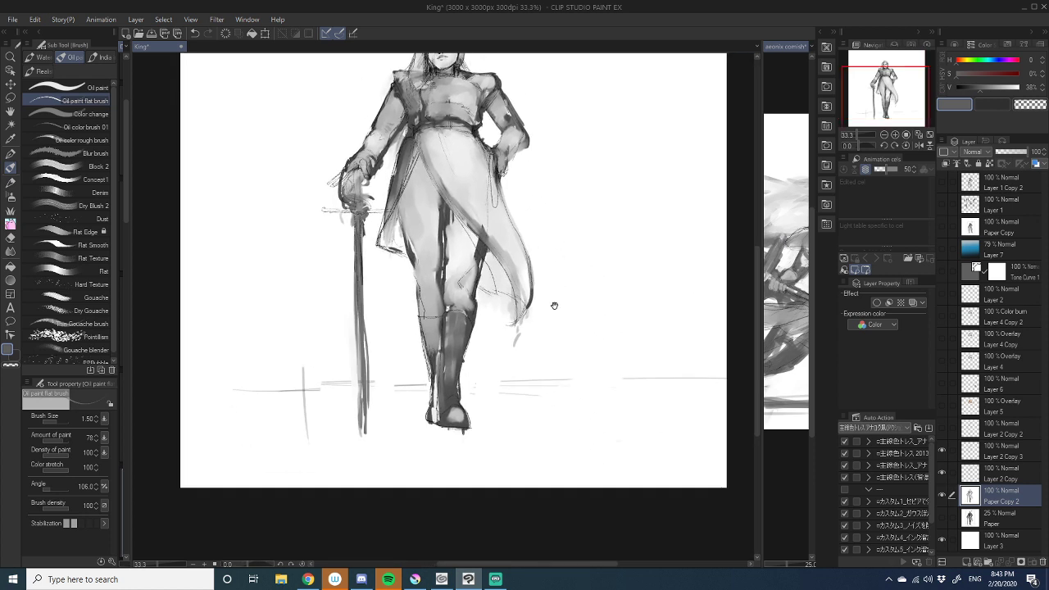
left_click_drag(555, 302, 587, 369)
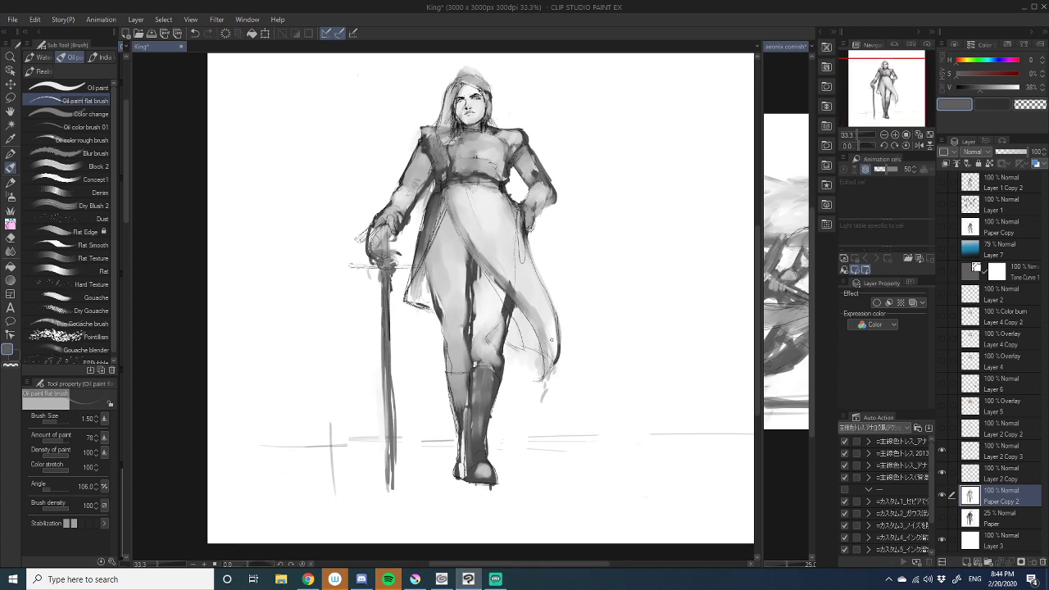
left_click_drag(565, 270, 563, 320)
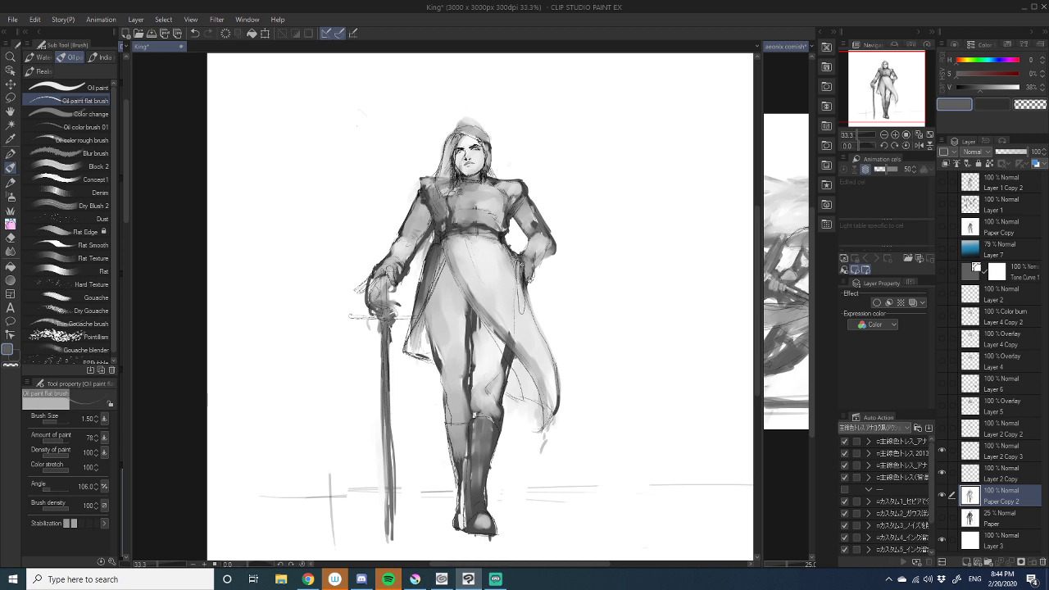
left_click(512, 290, "alt")
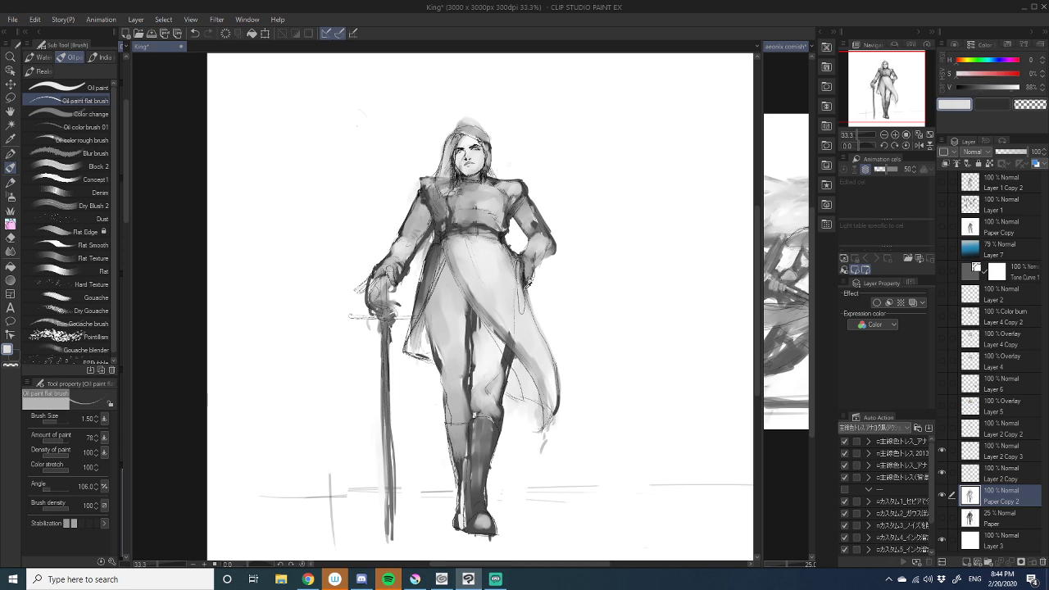
left_click(509, 285, "alt")
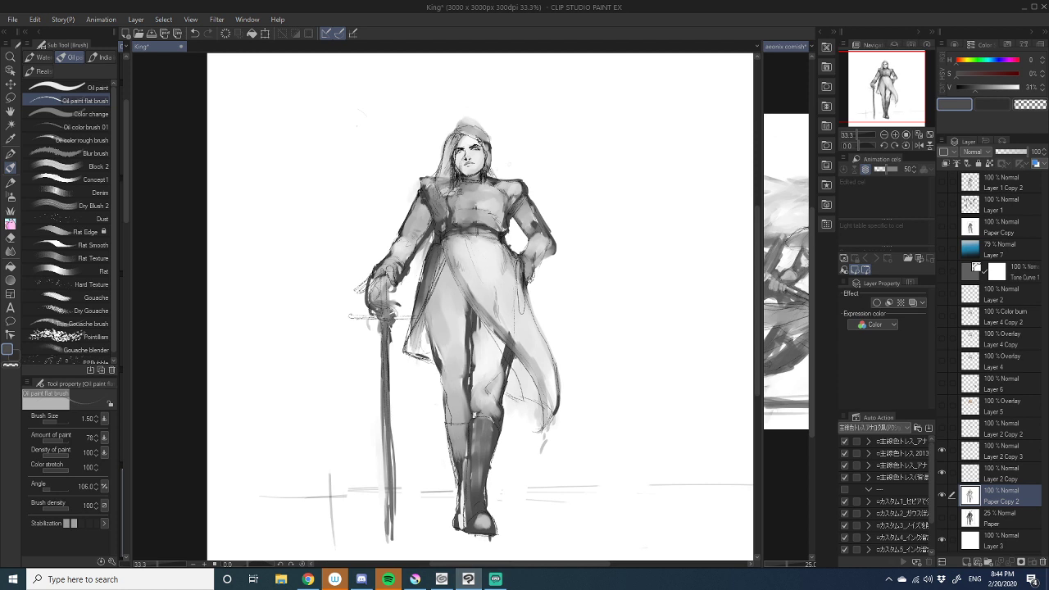
- Blend the shading on the coat with the Soothing watercolor tool at brush size 5.00
left_click(11, 251)
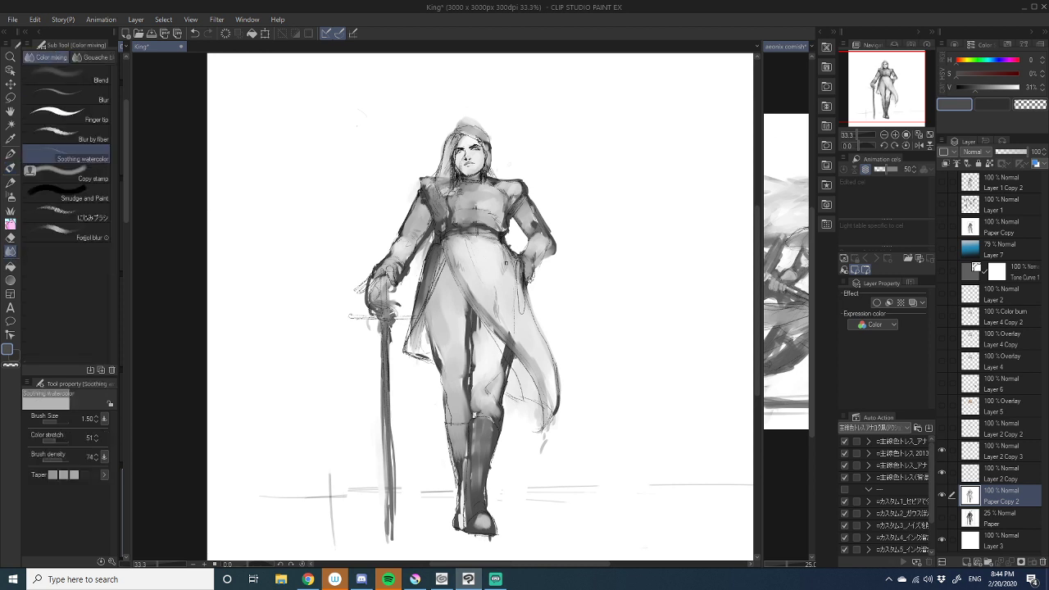
key("bracketright")
key("bracketright")
key("bracketright")
scroll(566, 259, "up", 2)
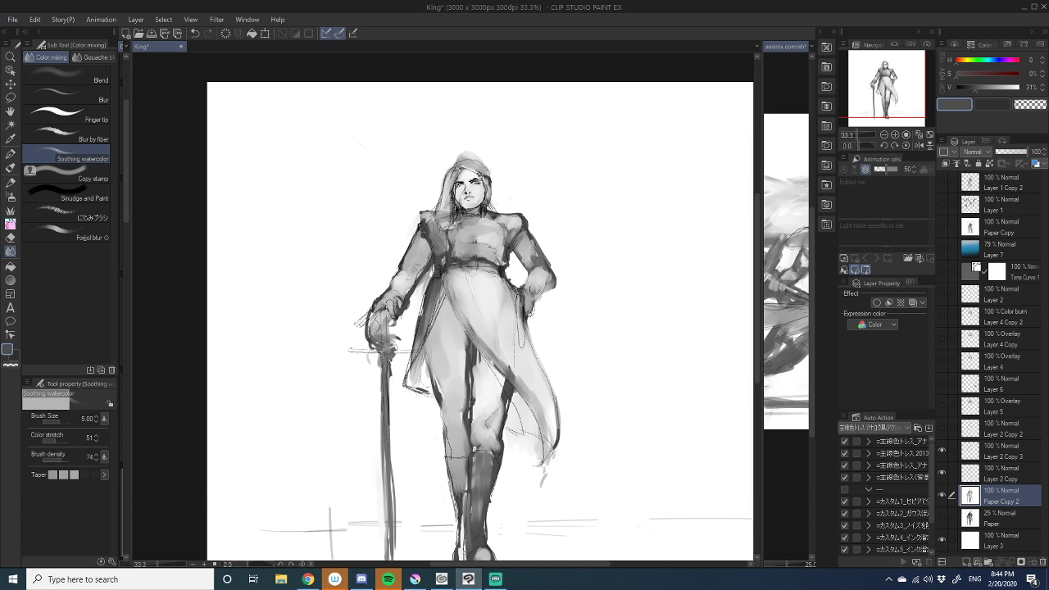
left_click_drag(477, 308, 534, 288)
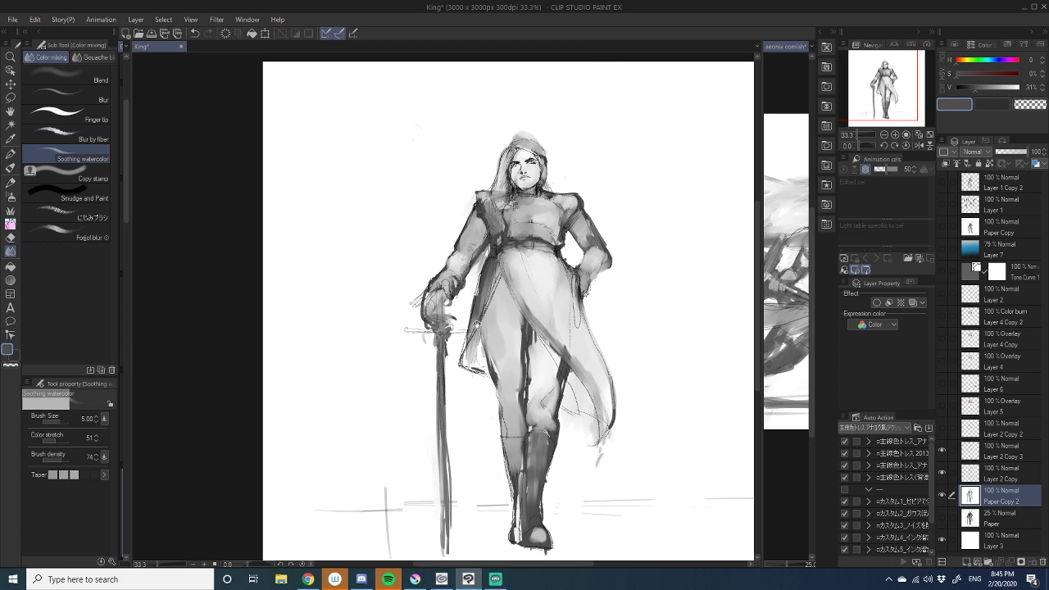
left_click_drag(477, 325, 466, 308)
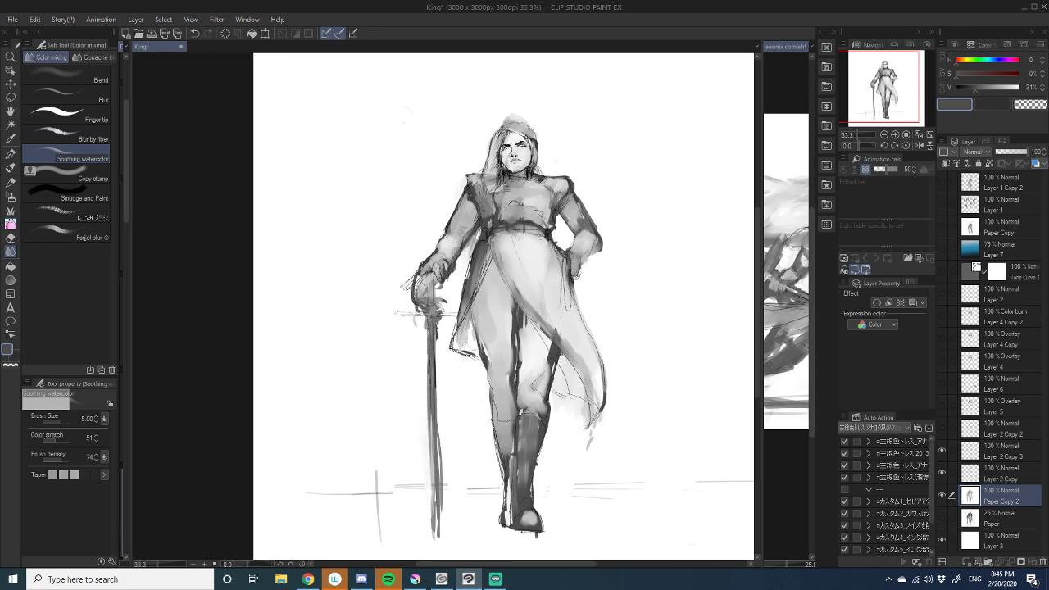
- Tidy the top of the figure's head, choosing the Softer eraser, and switch to the Darker pencil
left_click(11, 236)
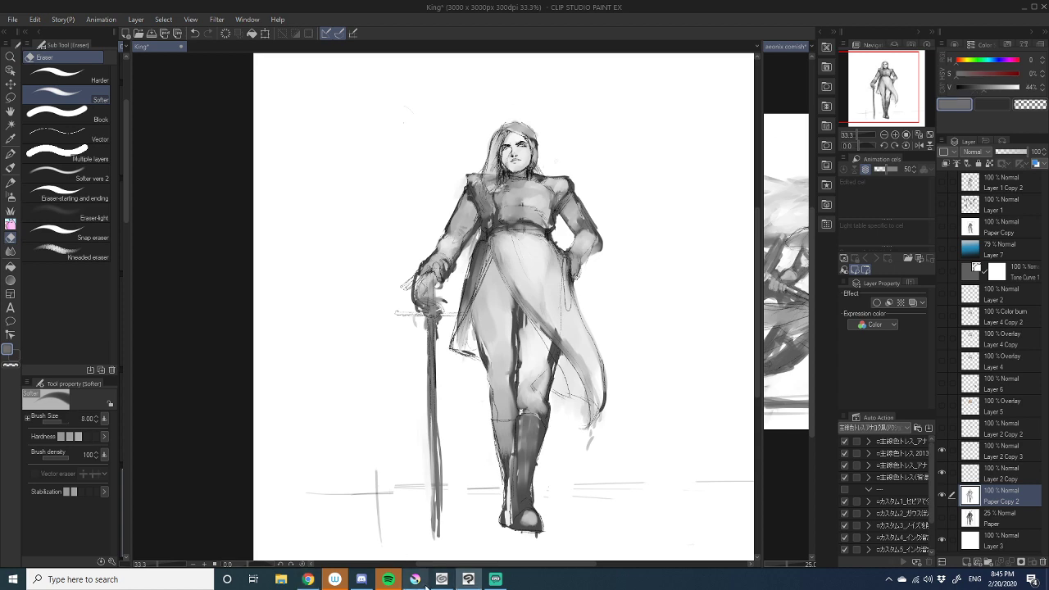
left_click(470, 583)
left_click(469, 583)
left_click(10, 182)
left_click_drag(596, 277, 525, 258)
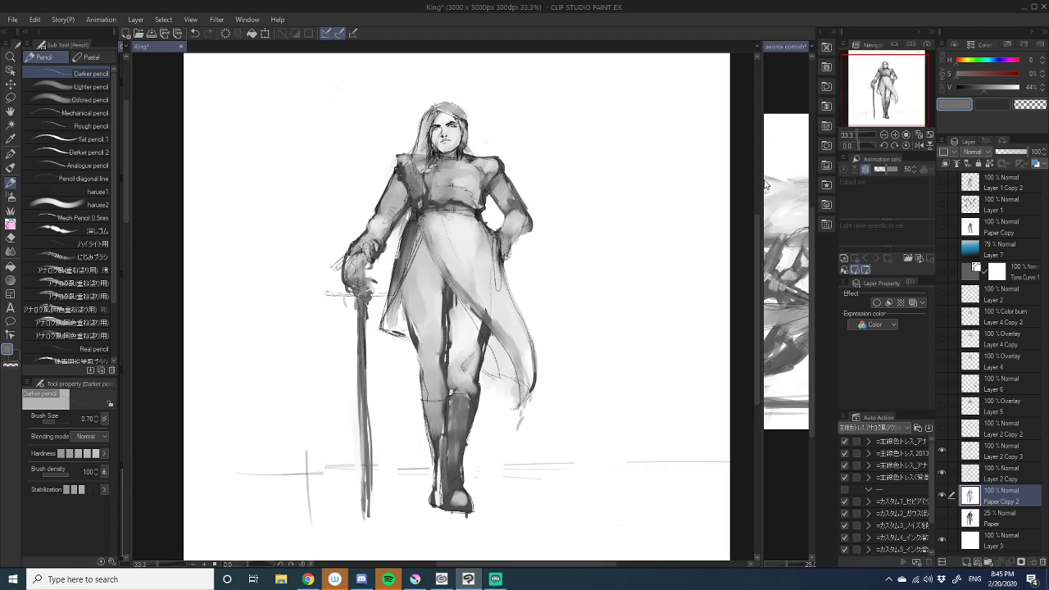
- Narrow the King canvas to reveal the aeonix cornish document and show its whole canvas at 13.3% zoom
left_click_drag(766, 185, 398, 185)
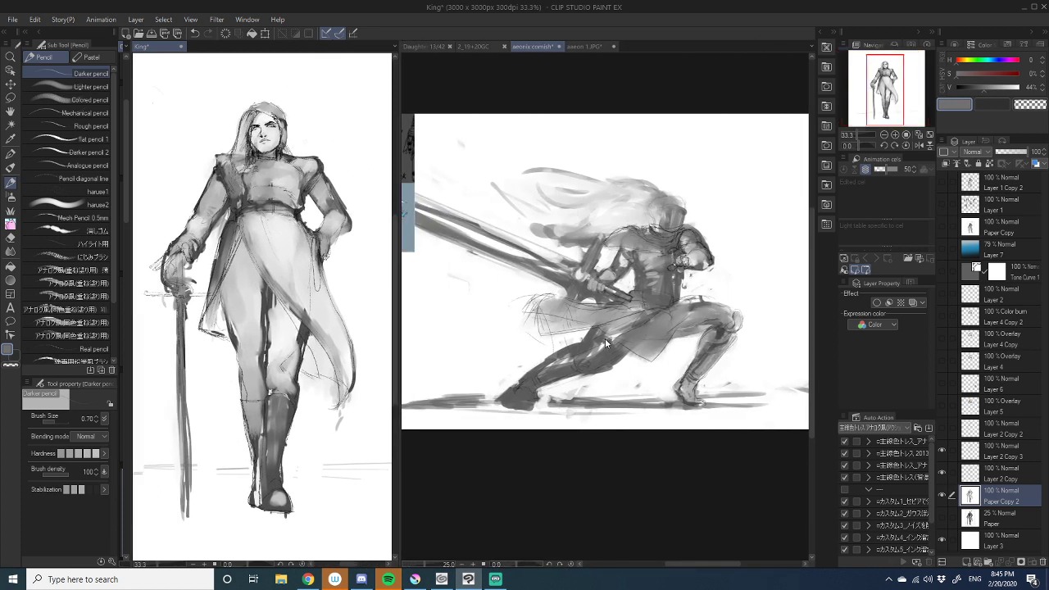
left_click(508, 304)
scroll(509, 304, "down", 3)
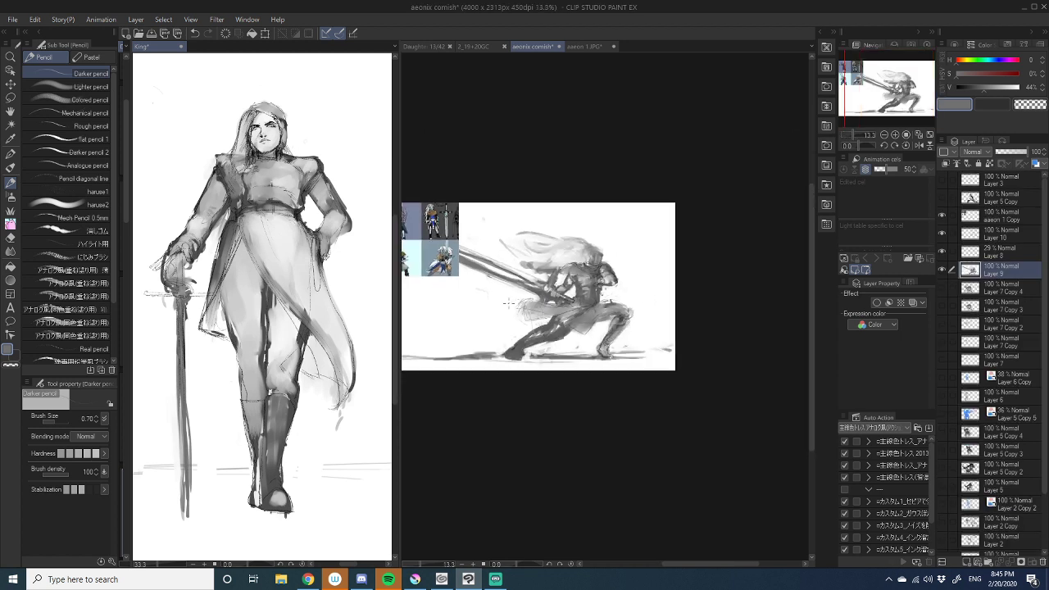
- Hide the reference collage layer in the aeonix cornish document, widen the King canvas and make King the active document
left_click(942, 216)
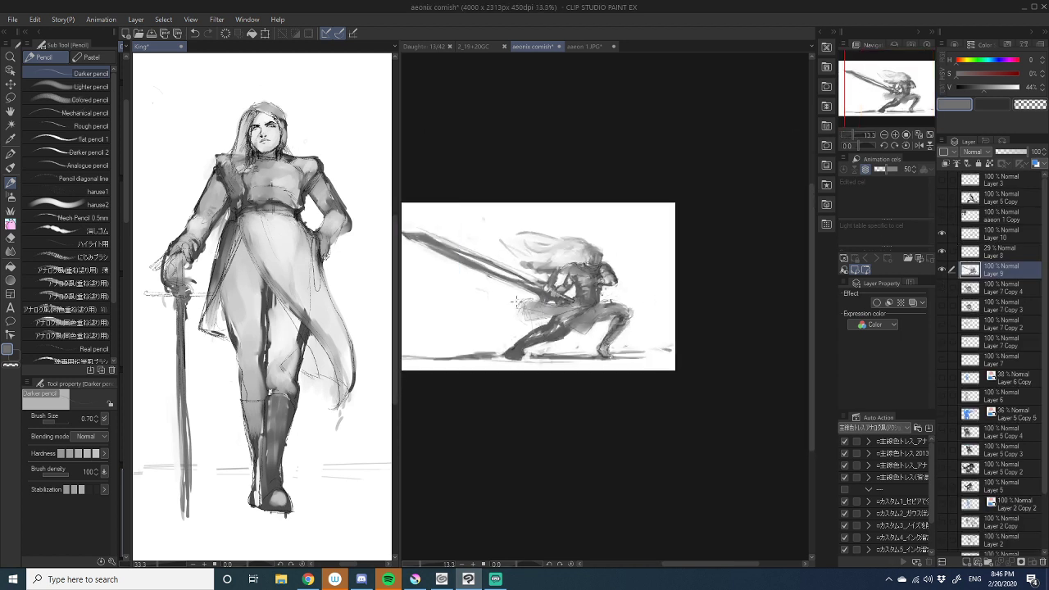
scroll(516, 302, "down", 1)
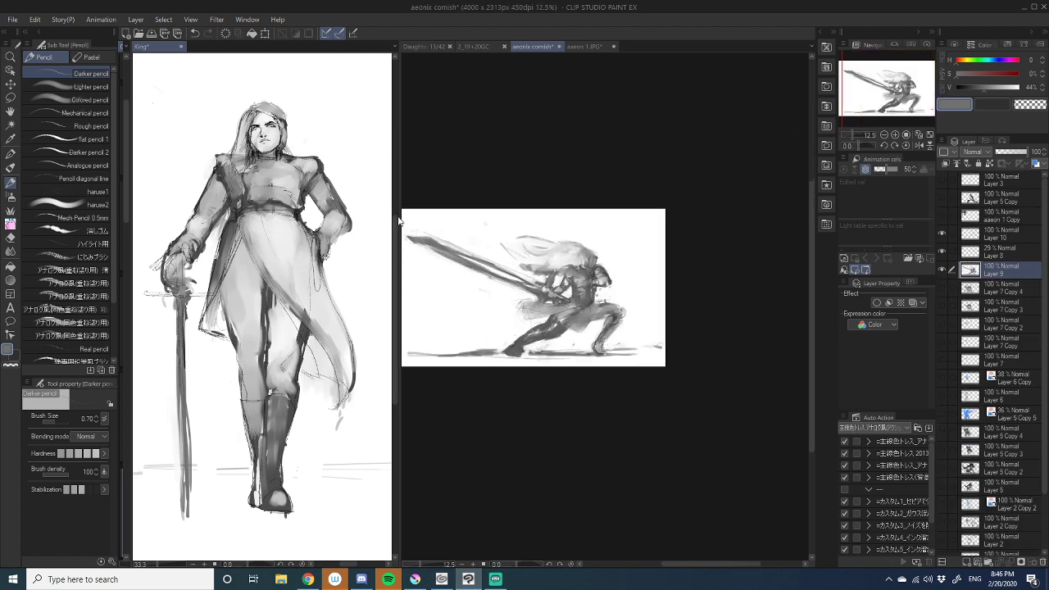
left_click_drag(400, 212, 466, 211)
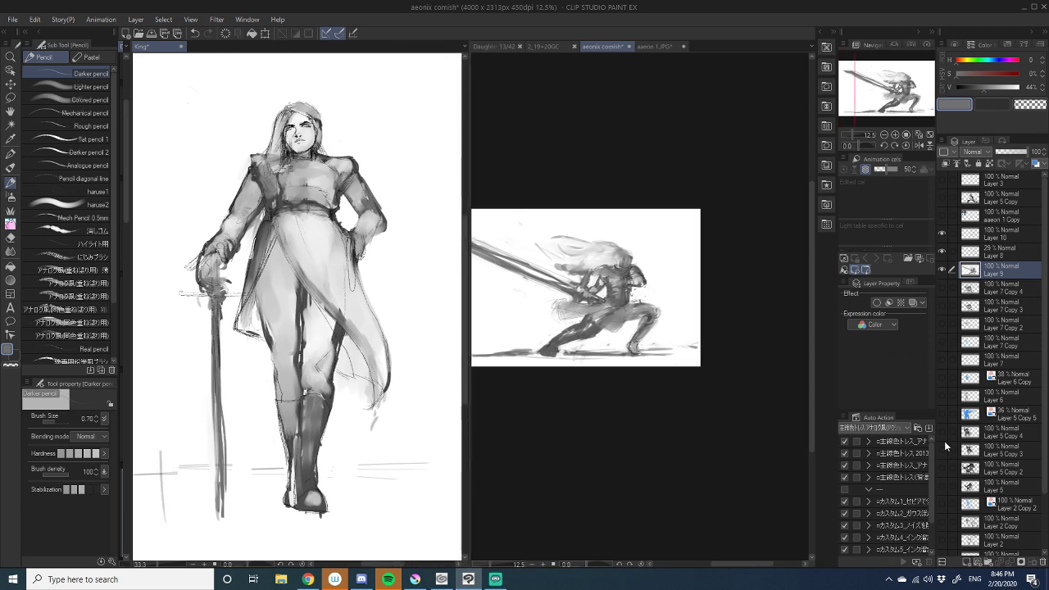
left_click(301, 251)
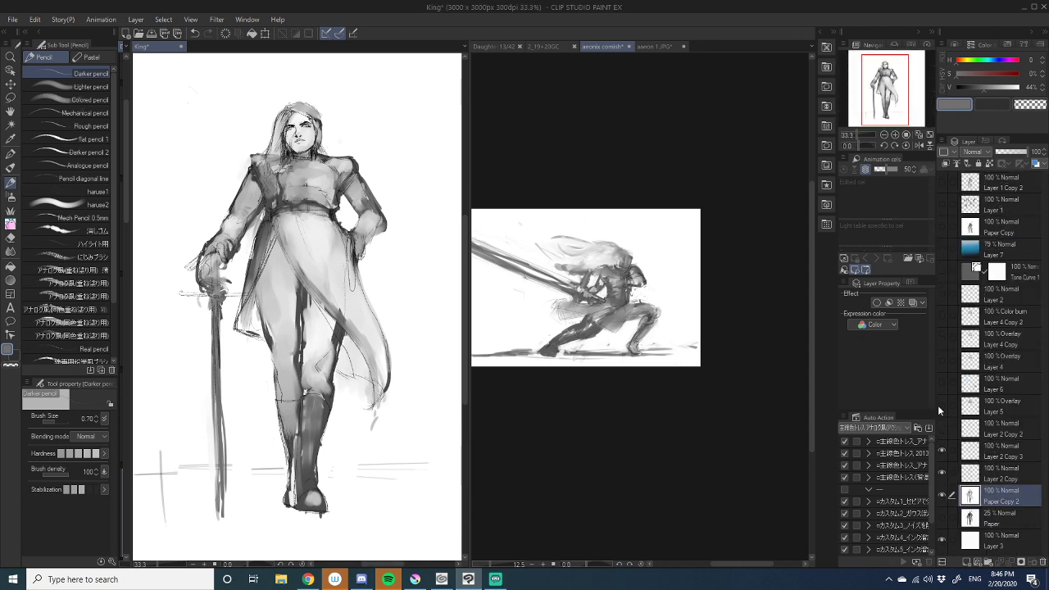
- Reveal Layer 5 in the King document and set its blending mode to Normal
left_click(939, 406)
left_click(939, 406)
key("ctrl+z")
key("ctrl+y")
left_click(971, 406)
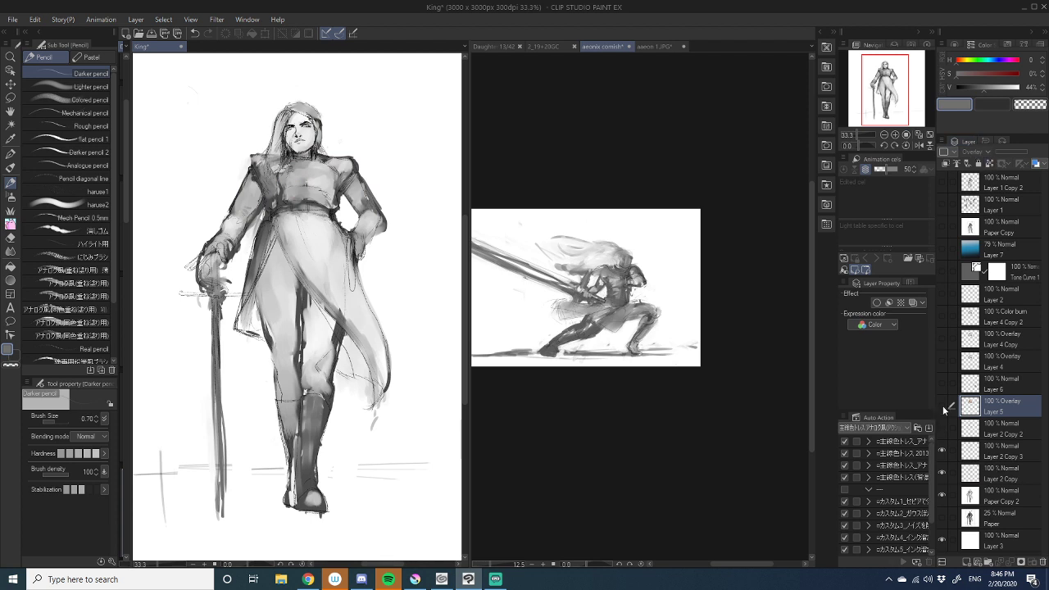
left_click(942, 405)
left_click(974, 153)
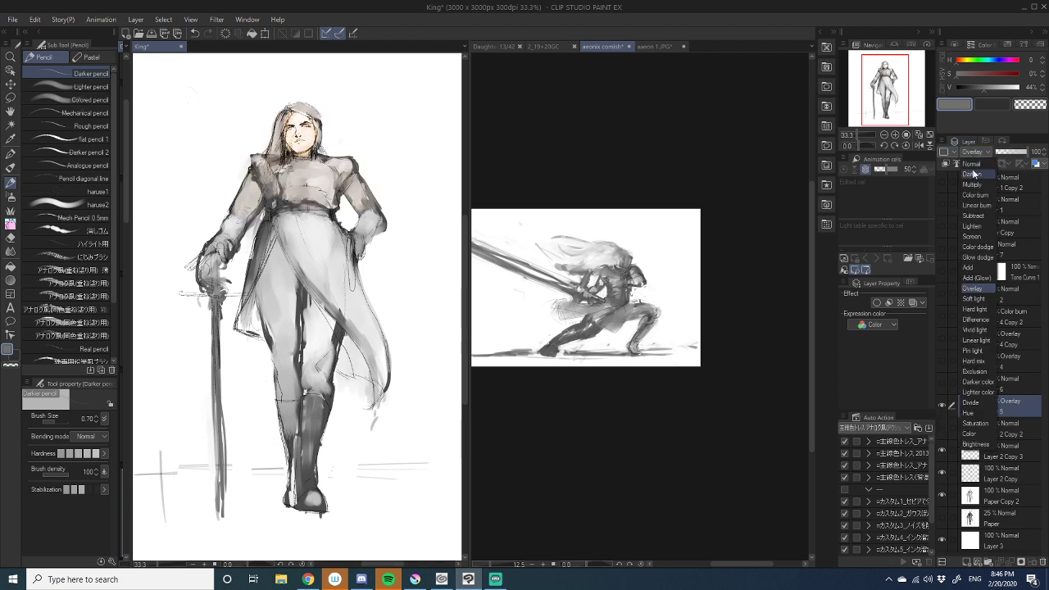
left_click(975, 172)
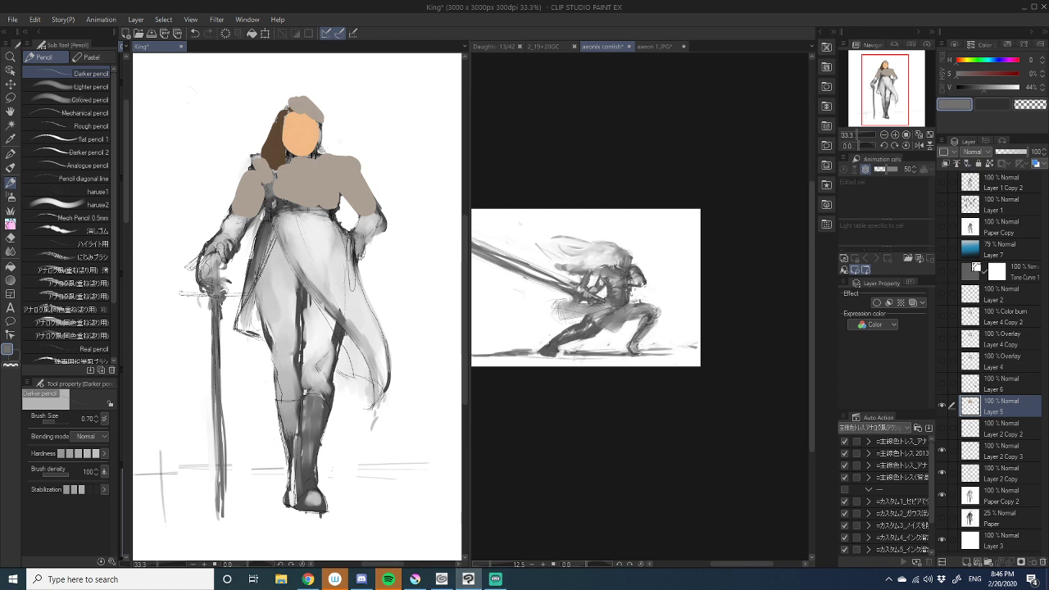
- Try Multiply, Color burn, Subtract, Add, Hard light and Soft light on Layer 5, and return its blending mode to Overlay
scroll(268, 191, "up", 3)
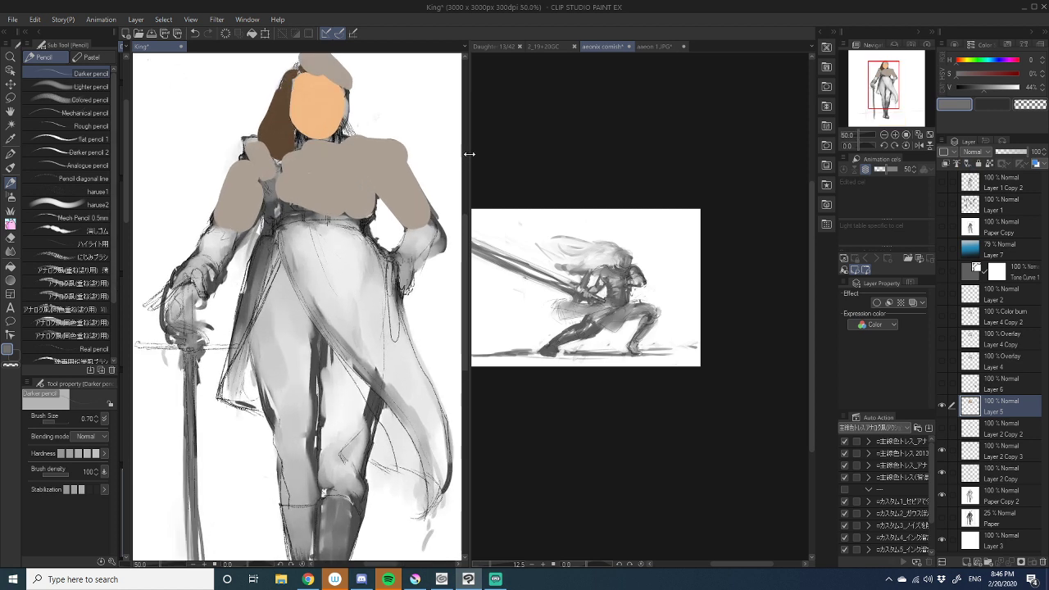
left_click_drag(466, 268, 466, 238)
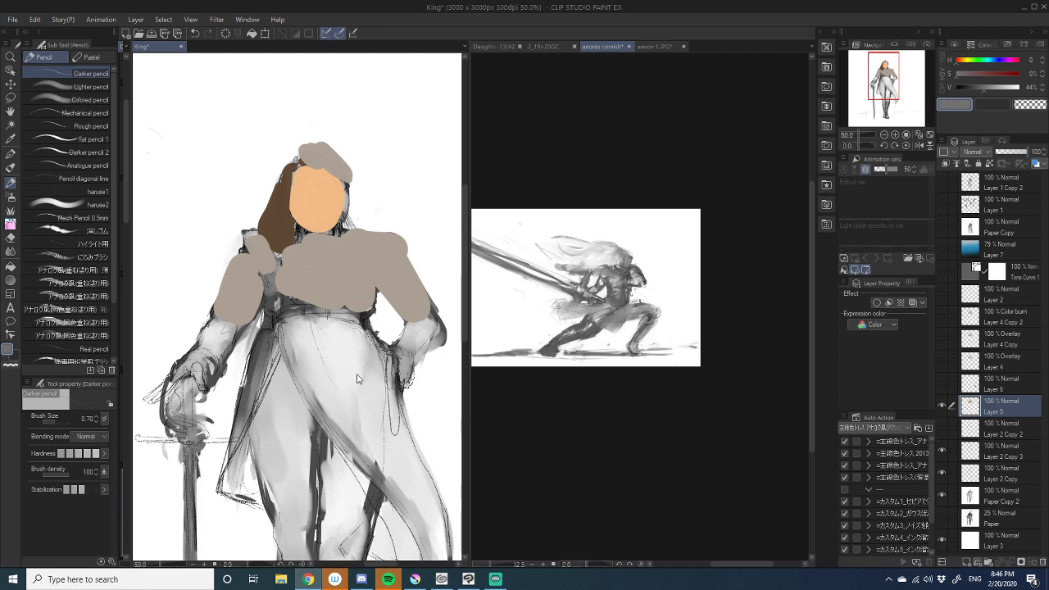
left_click(1012, 405)
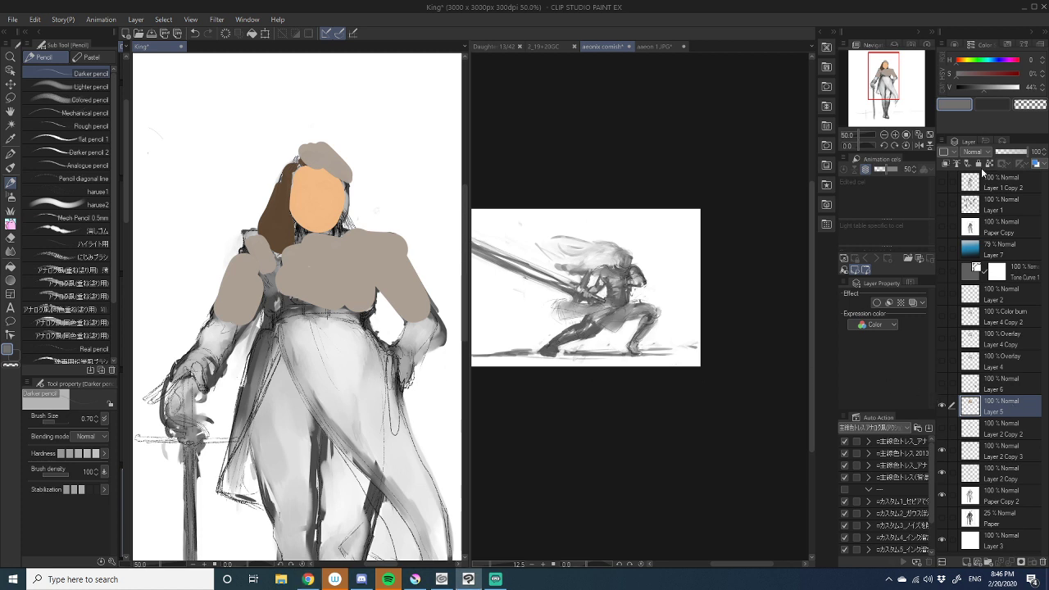
scroll(977, 155, "down", 2)
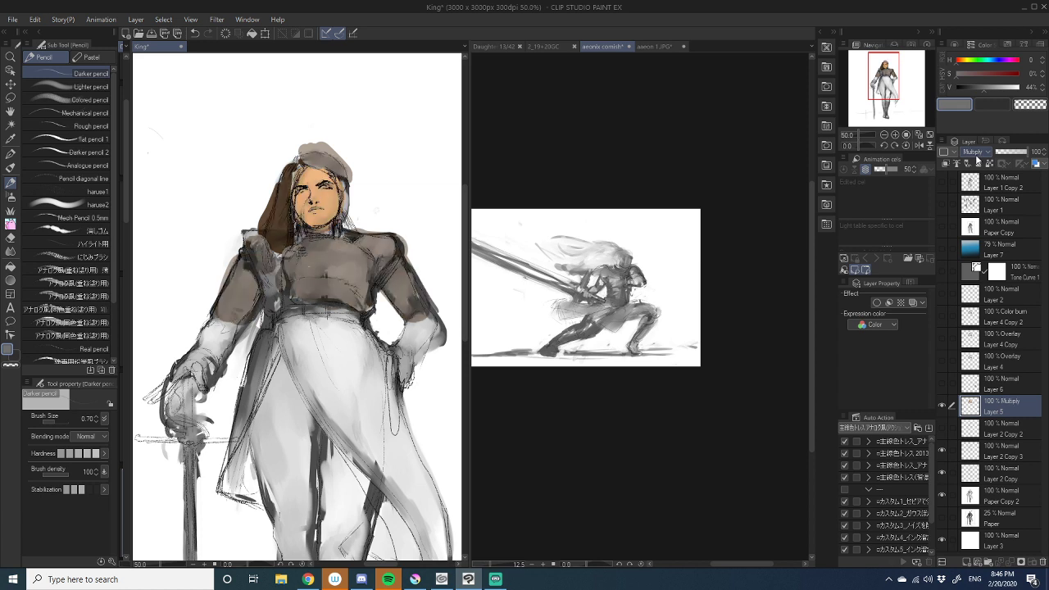
scroll(976, 159, "down", 1)
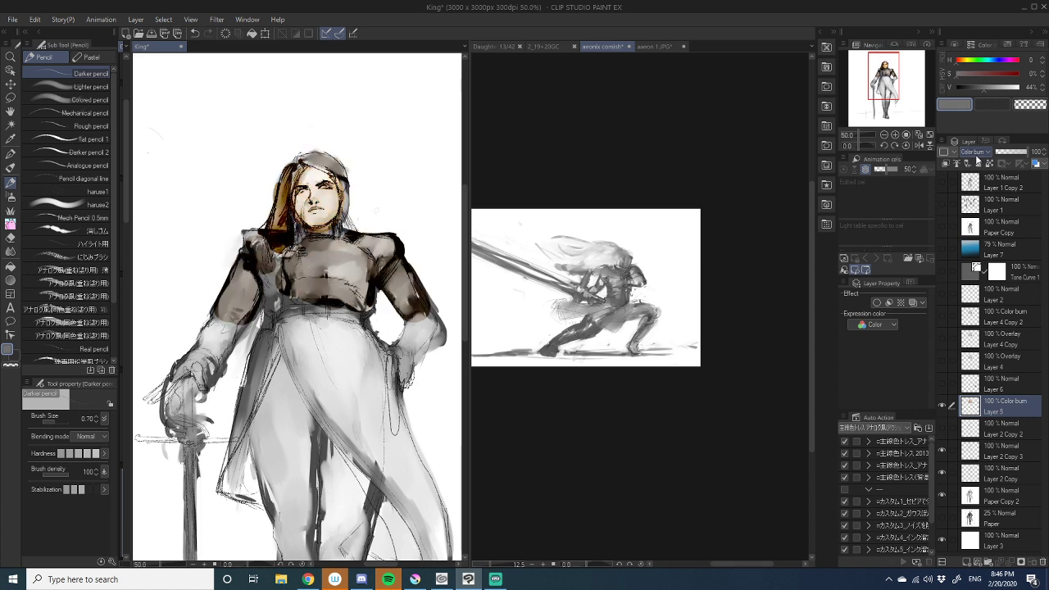
scroll(977, 160, "down", 1)
scroll(977, 160, "down", 1)
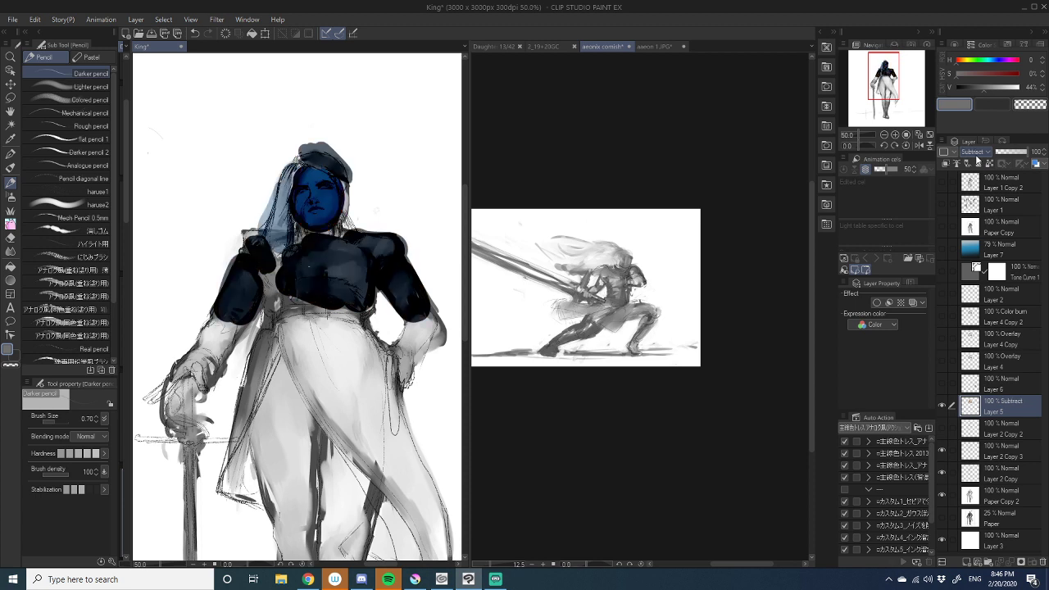
scroll(977, 160, "down", 6)
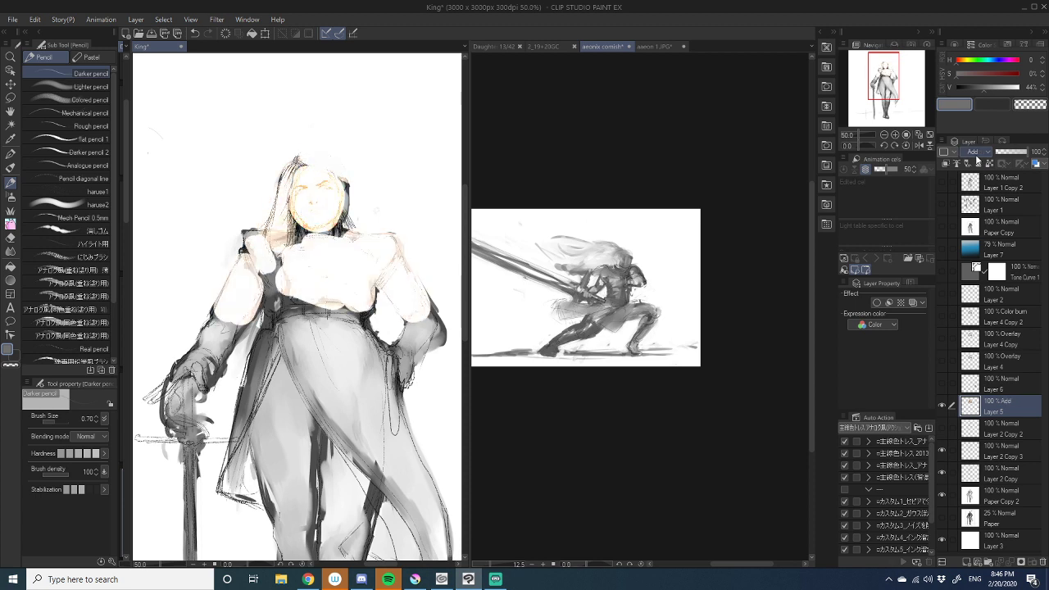
scroll(976, 159, "down", 5)
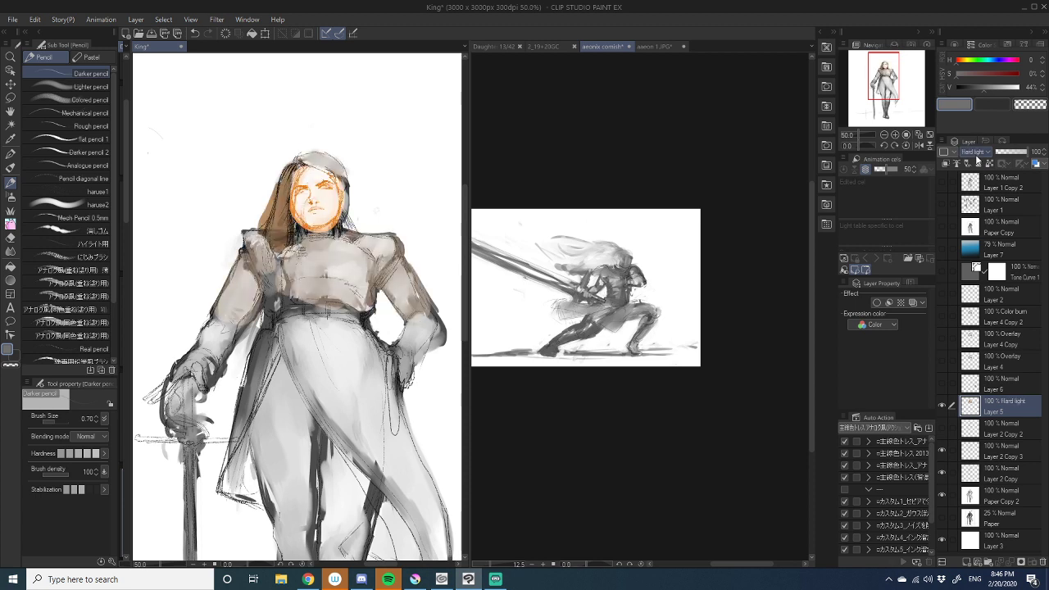
scroll(977, 160, "down", 1)
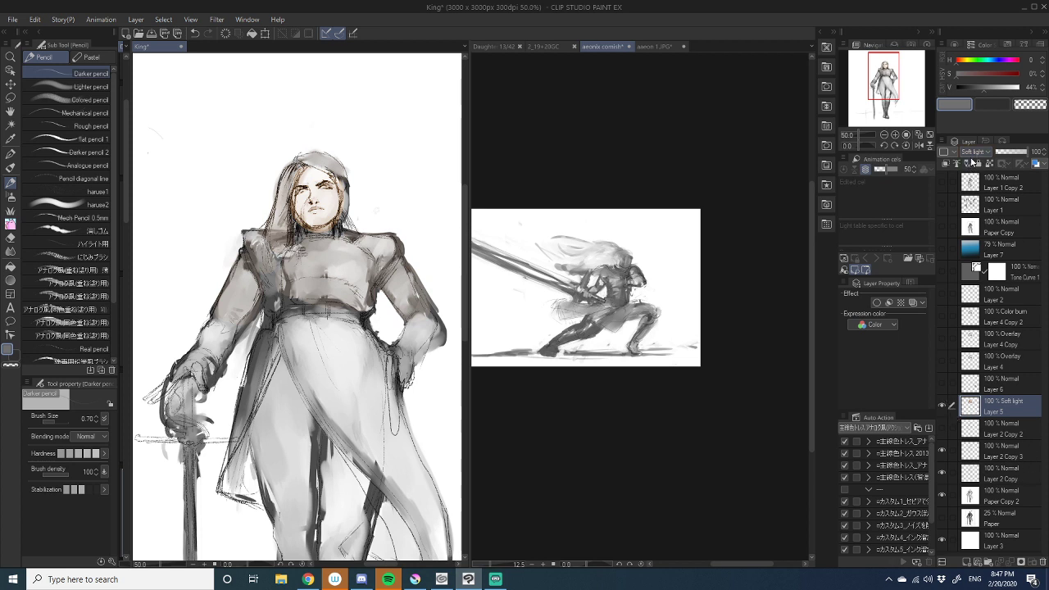
scroll(973, 158, "up", 1)
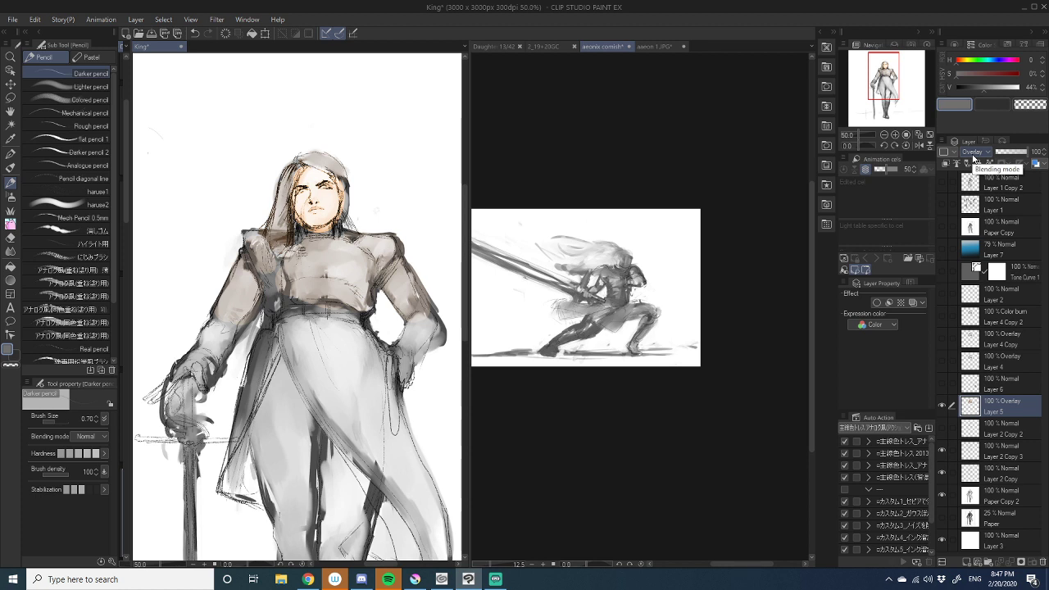
scroll(973, 158, "up", 1)
scroll(974, 158, "down", 1)
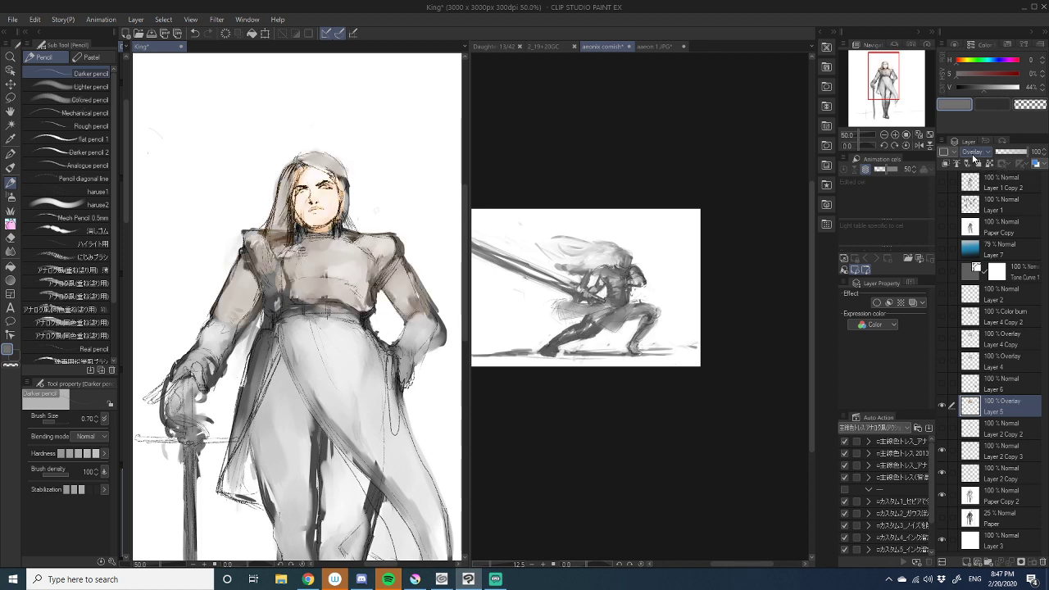
- Make Layer 2 Copy 2 visible and fit the full standing figure in the King canvas at 27.0% zoom
left_click(944, 432)
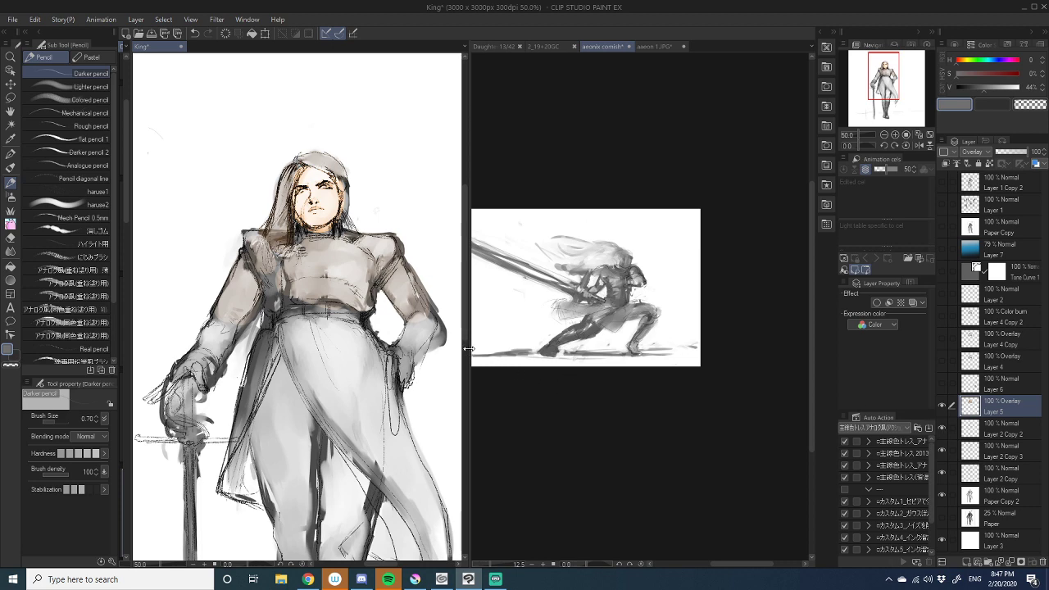
left_click_drag(468, 349, 545, 348)
scroll(414, 397, "down", 4)
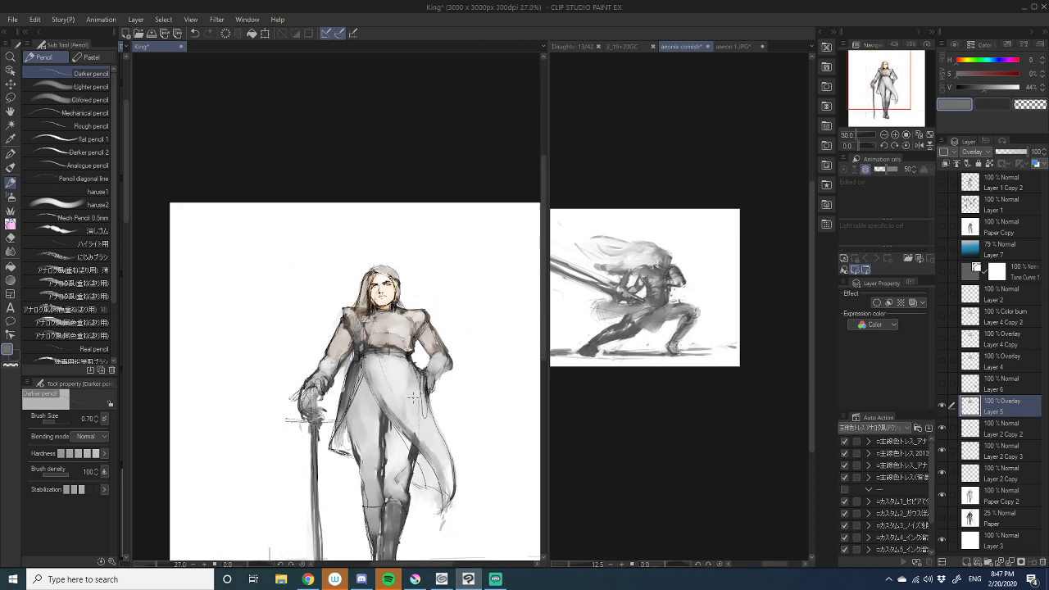
scroll(543, 305, "down", 3)
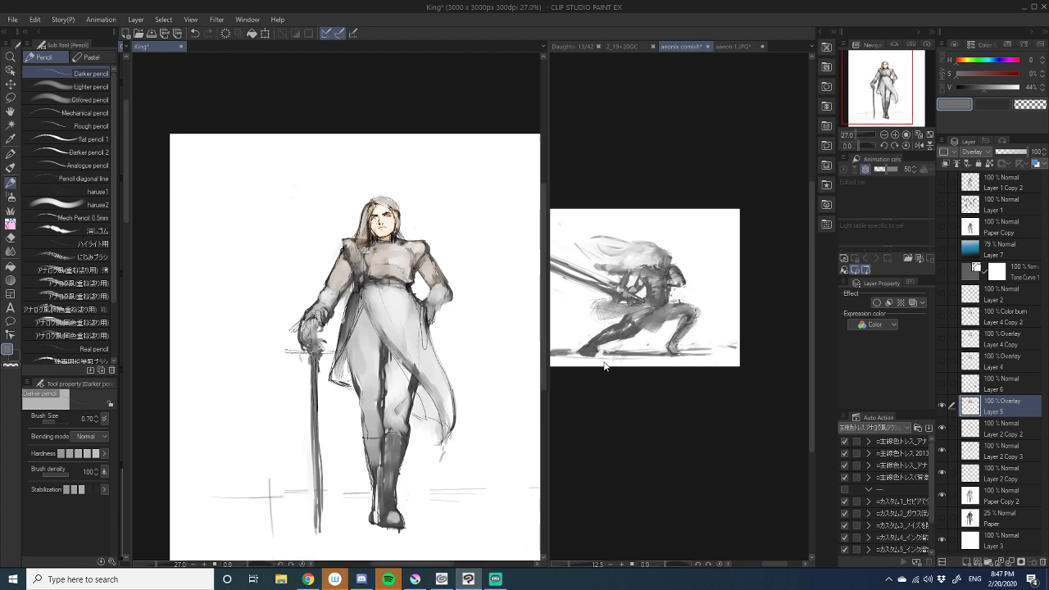
left_click_drag(541, 320, 475, 316)
- Hide Layer 5 and add a new raster layer directly above Layer 2 Copy 2
left_click(943, 405)
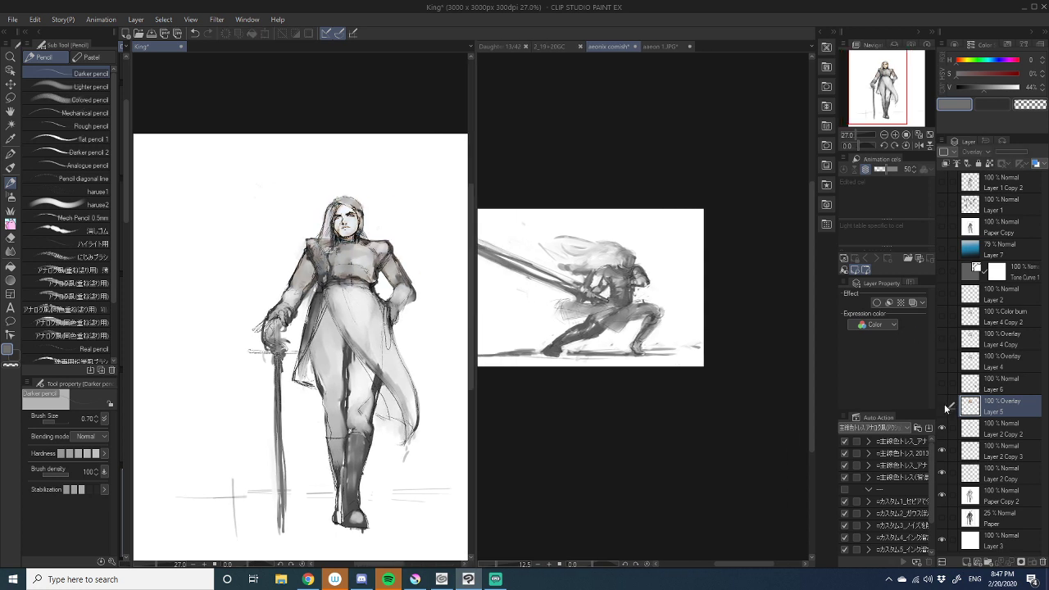
left_click(1000, 451)
left_click(996, 431)
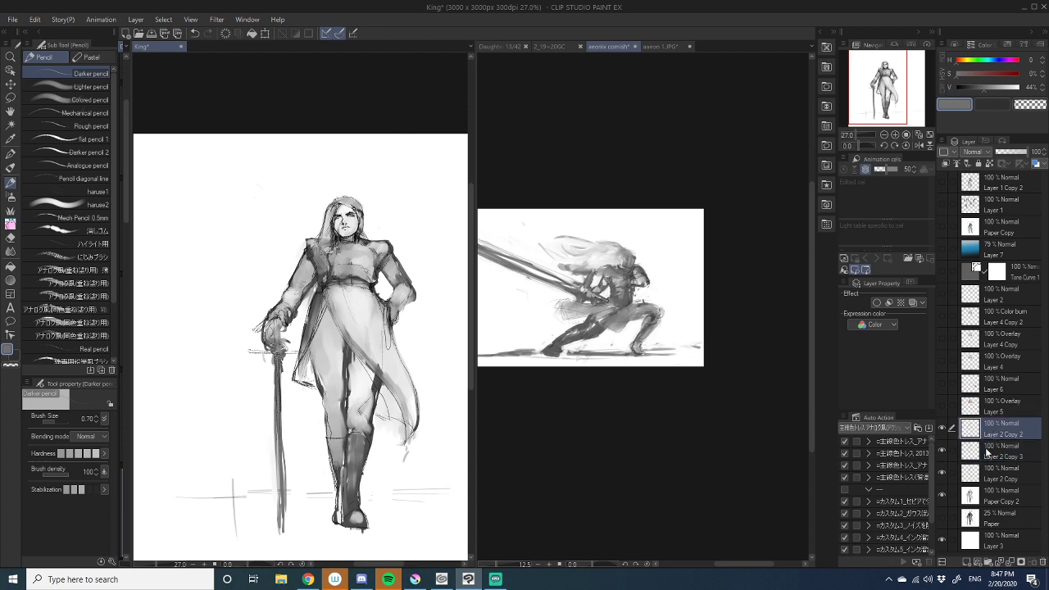
left_click(964, 562)
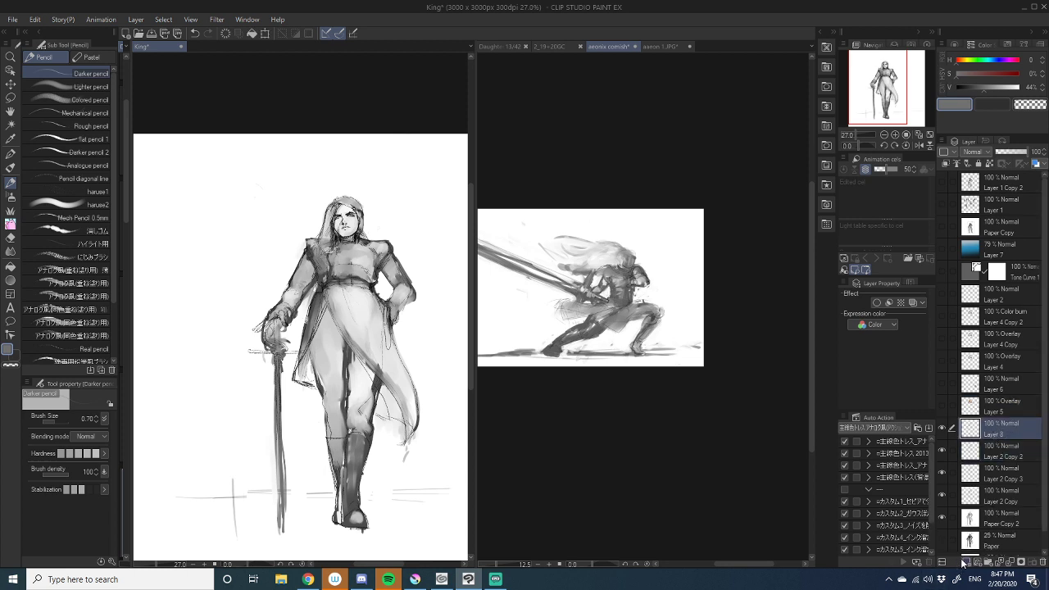
- Switch to the Oil paint flat brush and mix an orange-brown with hue 25, saturation 66% and value 69%
left_click(10, 167)
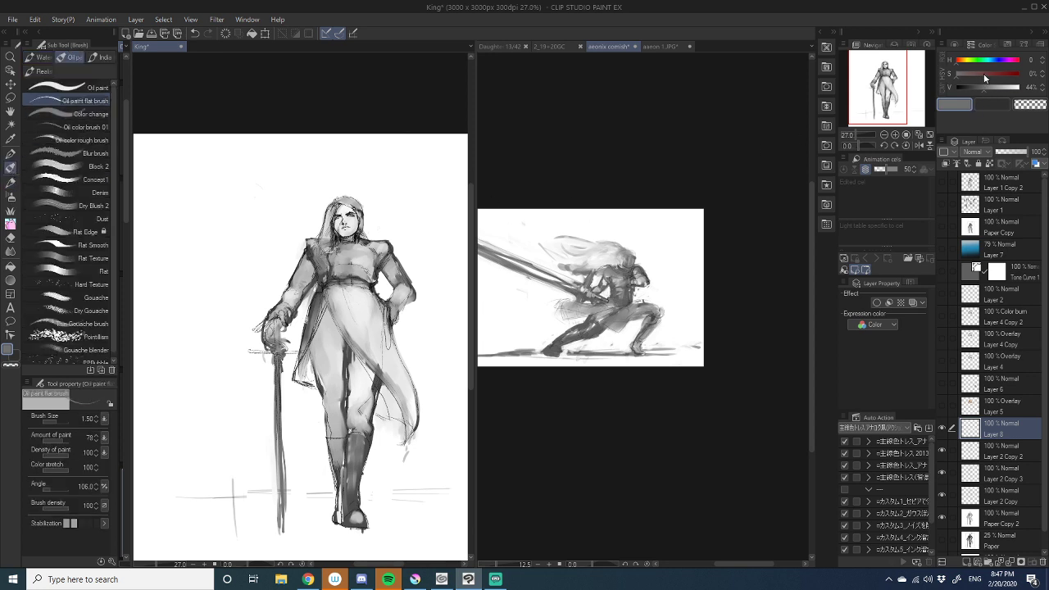
left_click(992, 75)
left_click(1012, 88)
left_click(981, 75)
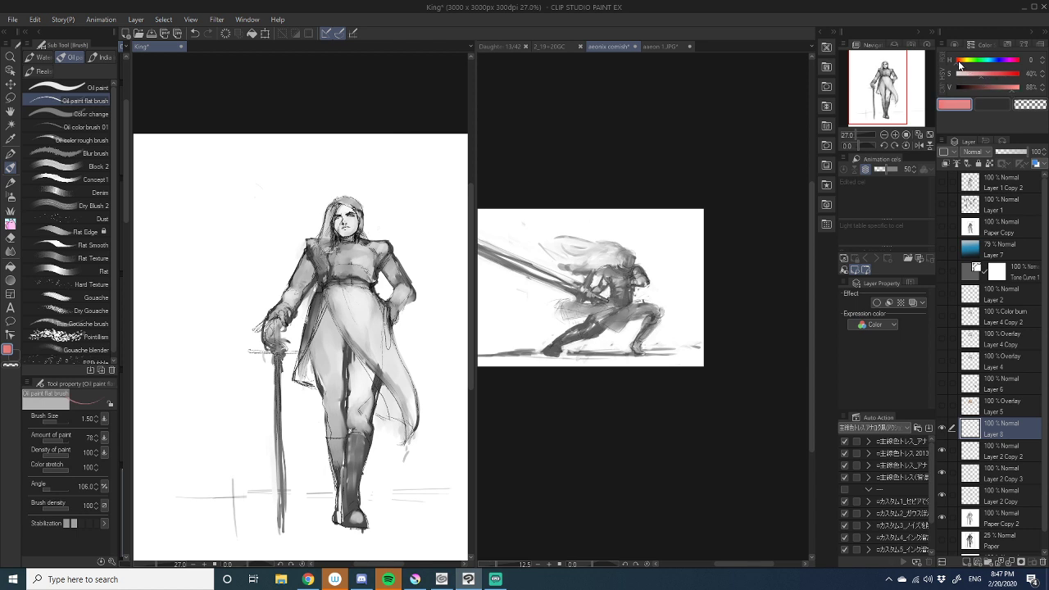
left_click_drag(957, 62, 960, 63)
left_click(997, 74)
left_click(1000, 87)
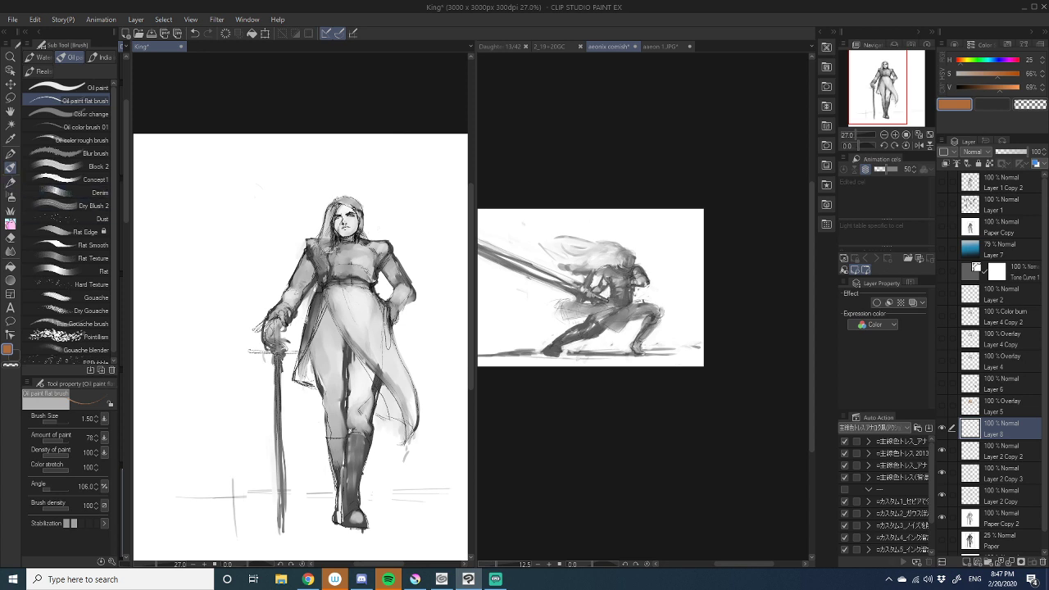
- Enlarge the brush to 15.00 and mix a blue with hue 220, saturation 80% and value 58%
key("]")
key("]")
key("bracketright")
key("bracketright")
left_click_drag(998, 80, 995, 60)
left_click(982, 59)
left_click(998, 75)
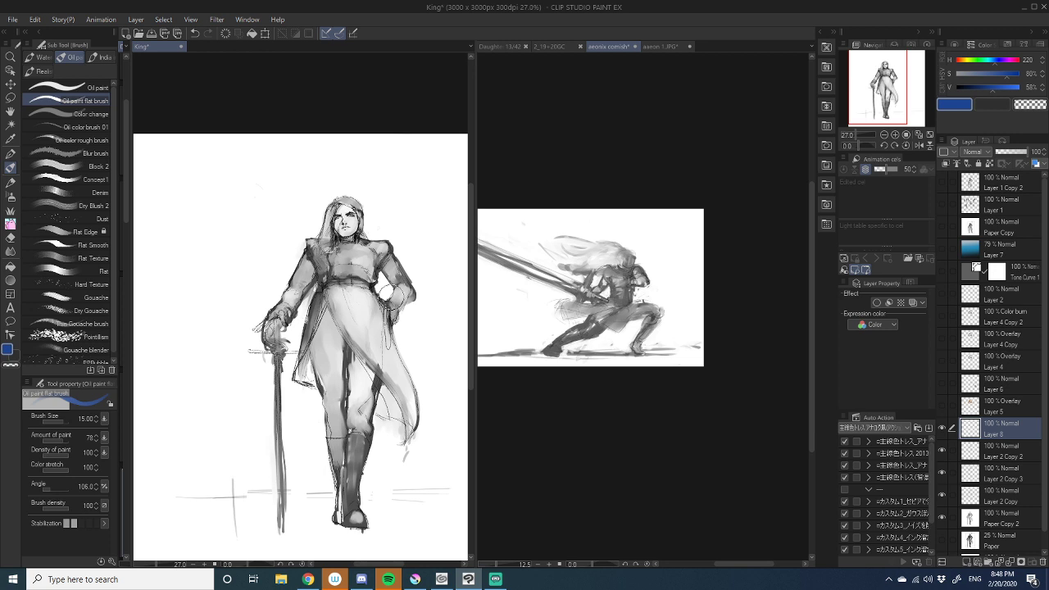
- Undo the first test stroke and block in the figure's waist, coat skirt and one forearm with flat blue
left_click(285, 227)
mouse_move(321, 267)
left_mouse_down()
mouse_move(334, 285)
mouse_move(329, 313)
left_mouse_up()
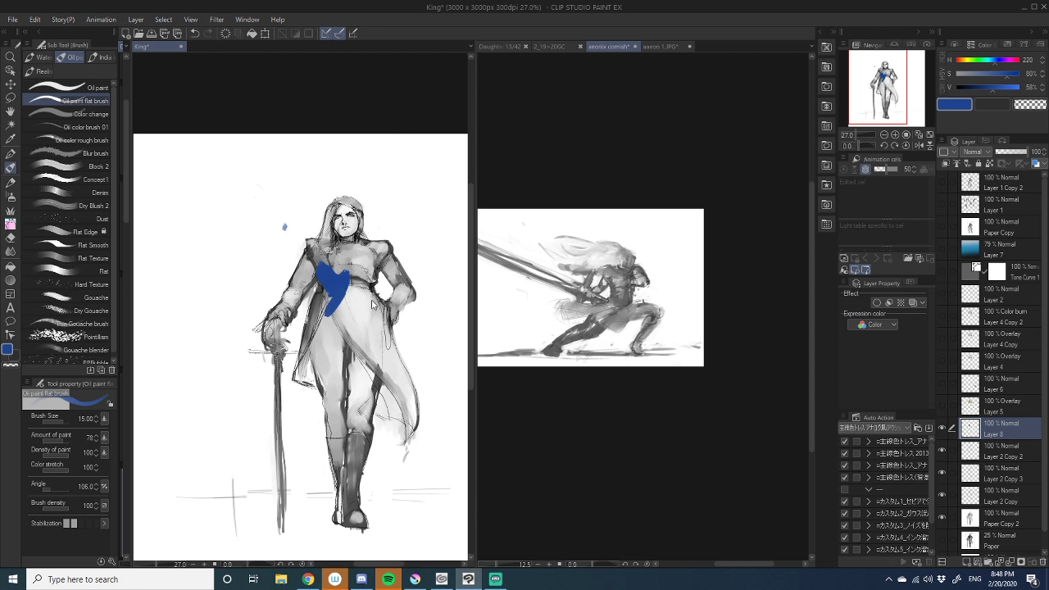
key("ctrl+z")
mouse_move(291, 282)
left_mouse_down()
mouse_move(362, 285)
mouse_move(331, 291)
mouse_move(316, 322)
mouse_move(331, 308)
mouse_move(365, 363)
mouse_move(345, 346)
mouse_move(344, 390)
mouse_move(328, 336)
mouse_move(312, 328)
mouse_move(308, 372)
mouse_move(370, 294)
mouse_move(352, 285)
mouse_move(342, 301)
mouse_move(361, 323)
mouse_move(368, 318)
mouse_move(395, 365)
mouse_move(406, 422)
left_mouse_up()
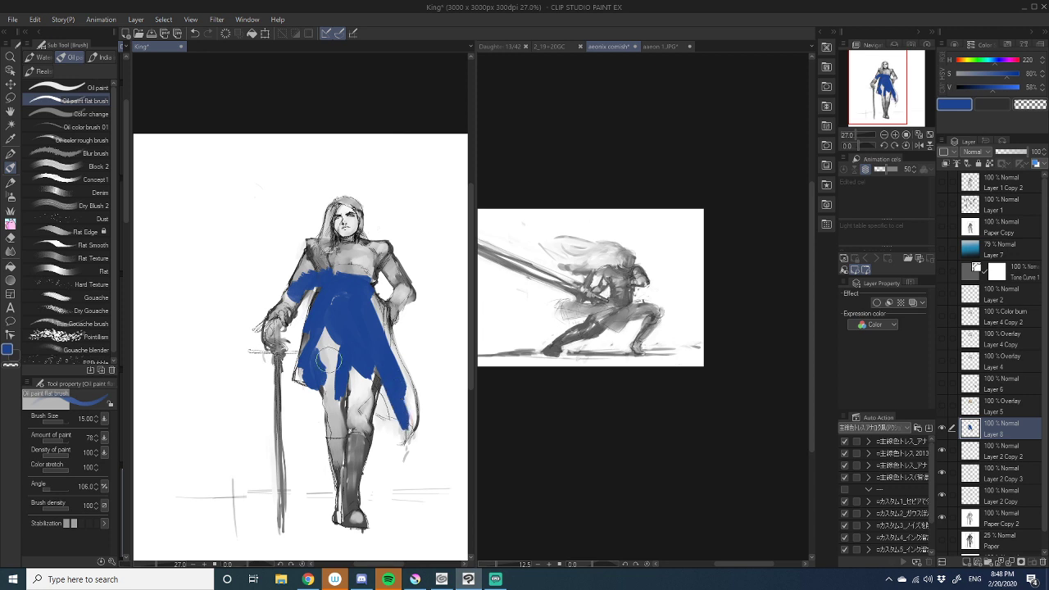
- Flip the canvas view horizontally and paint blue over one lower leg of the figure
key("h")
left_click_drag(278, 331, 442, 295)
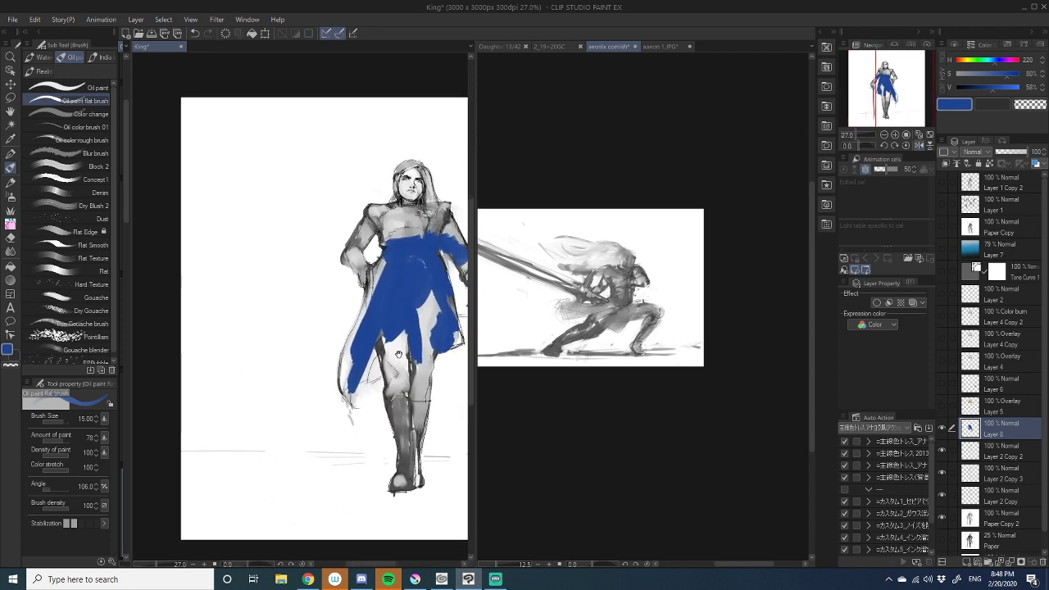
left_click_drag(400, 327, 366, 344)
left_click_drag(364, 408, 365, 455)
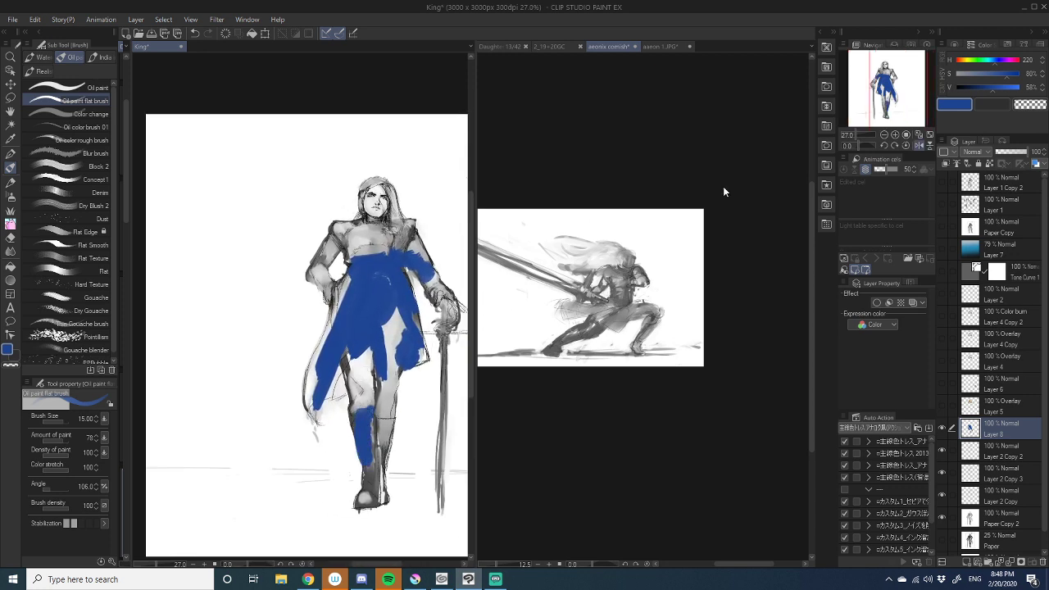
- Mix a red with hue 12, saturation 80% and value 73%, and paint the figure's chest, shoulders and upper sleeves
mouse_move(994, 63)
left_mouse_down()
mouse_move(1005, 62)
mouse_move(961, 72)
mouse_move(1003, 89)
left_mouse_up()
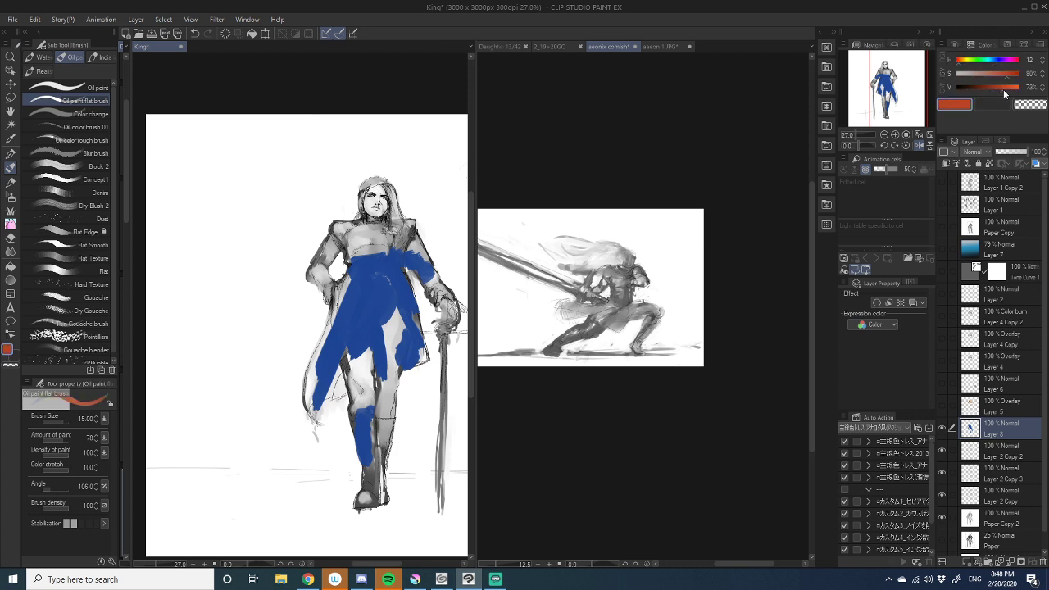
mouse_move(405, 393)
left_mouse_down()
mouse_move(399, 386)
mouse_move(364, 434)
left_mouse_up()
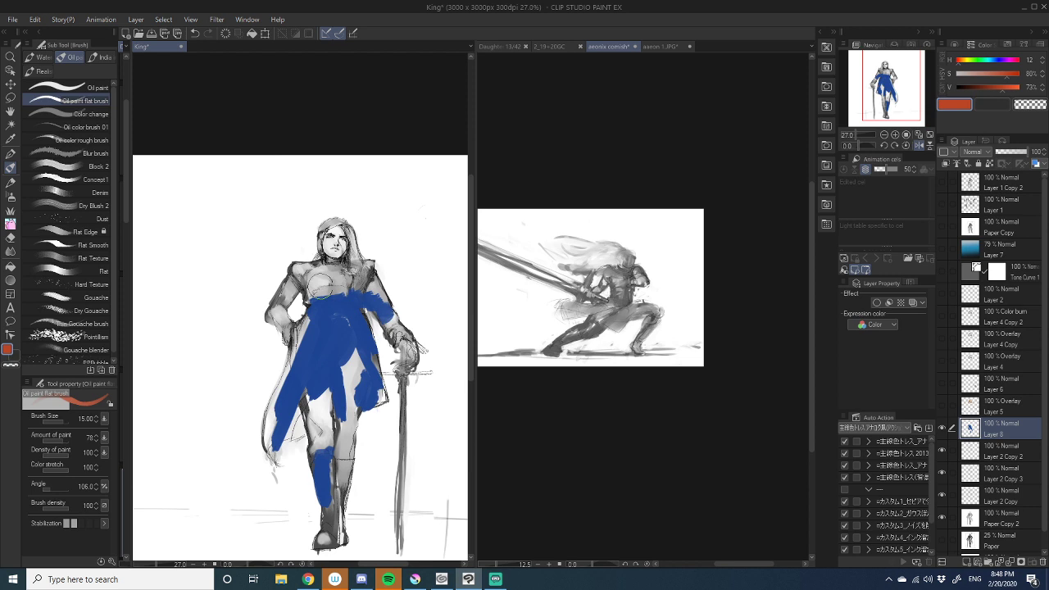
mouse_move(309, 277)
left_mouse_down()
mouse_move(320, 292)
mouse_move(360, 271)
mouse_move(305, 270)
mouse_move(278, 310)
mouse_move(324, 266)
mouse_move(361, 271)
mouse_move(380, 308)
mouse_move(344, 295)
mouse_move(323, 316)
mouse_move(352, 322)
mouse_move(315, 316)
left_mouse_up()
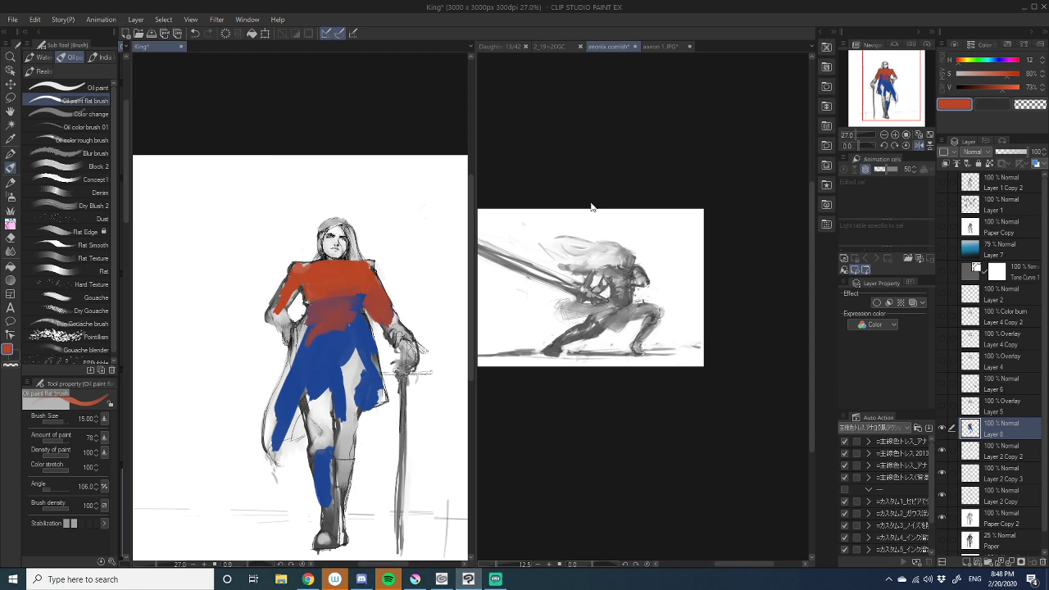
- Sample the dark blue and paint an open trapezoid shape on the empty canvas beside the figure
left_click(354, 339, "alt")
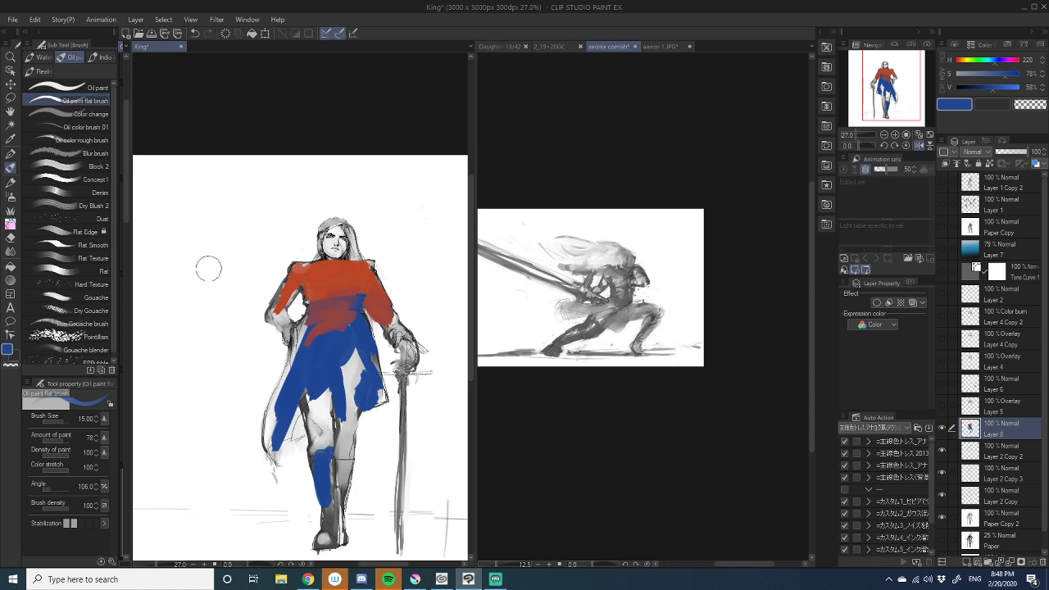
mouse_move(202, 277)
left_mouse_down()
mouse_move(204, 246)
mouse_move(194, 306)
mouse_move(201, 264)
mouse_move(227, 234)
mouse_move(241, 253)
mouse_move(260, 361)
left_mouse_up()
mouse_move(195, 307)
left_mouse_down()
mouse_move(182, 356)
mouse_move(260, 365)
left_mouse_up()
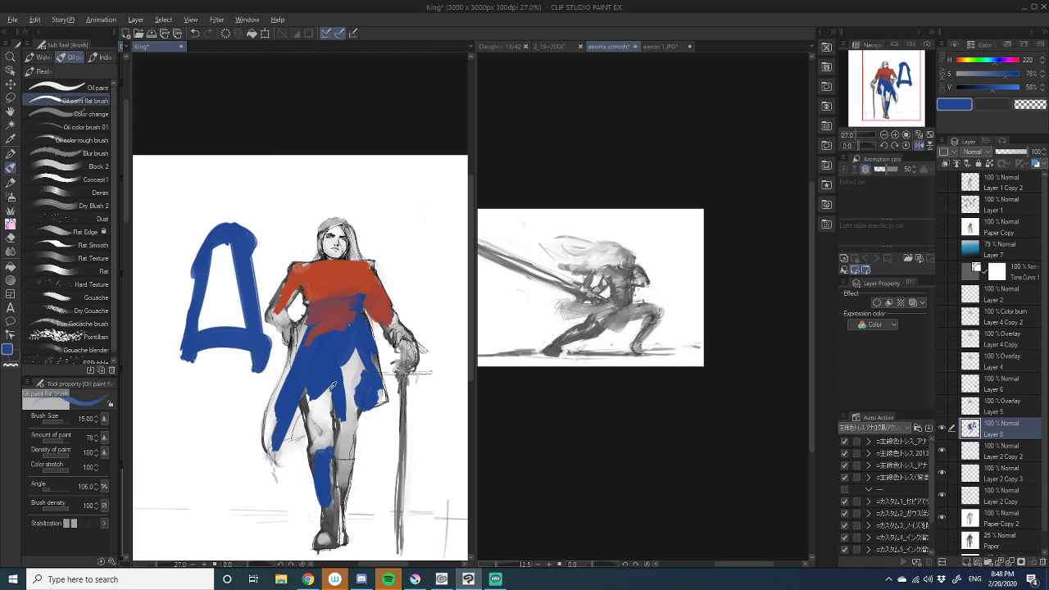
- Mix a lighter blue with saturation 40% and value 73%, and paint it over the figure's coat and legs
key("alt")
left_click(983, 75)
left_click(1001, 87)
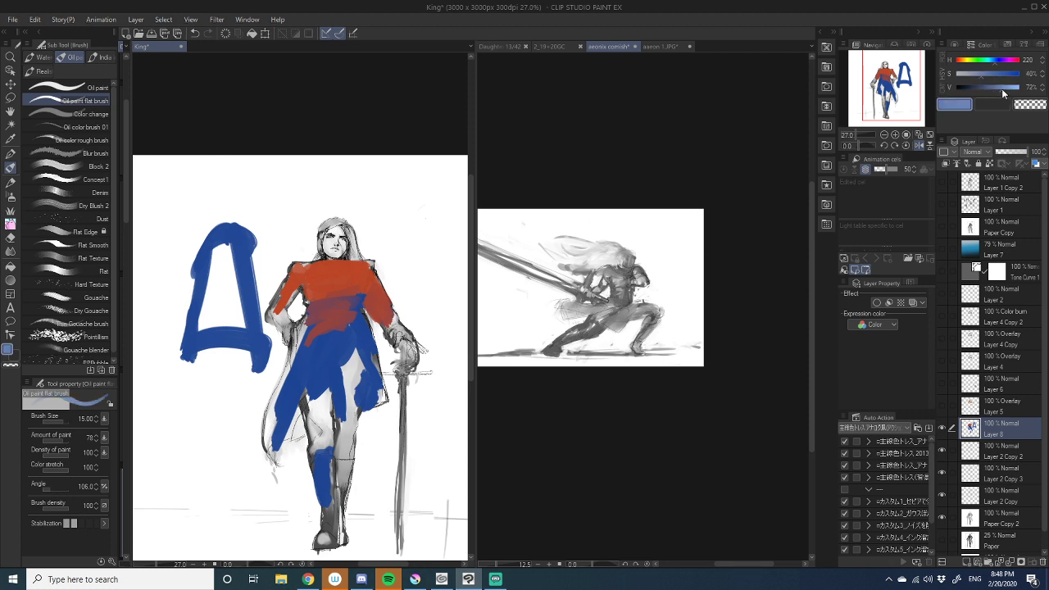
mouse_move(320, 400)
left_mouse_down()
mouse_move(324, 471)
mouse_move(344, 508)
mouse_move(328, 504)
mouse_move(324, 524)
mouse_move(359, 383)
mouse_move(299, 409)
mouse_move(276, 434)
mouse_move(282, 393)
mouse_move(298, 360)
mouse_move(305, 375)
mouse_move(317, 360)
mouse_move(361, 352)
mouse_move(378, 393)
mouse_move(367, 405)
mouse_move(323, 324)
mouse_move(308, 344)
mouse_move(316, 307)
mouse_move(282, 307)
mouse_move(283, 328)
mouse_move(361, 295)
mouse_move(328, 288)
mouse_move(324, 245)
mouse_move(344, 233)
mouse_move(327, 222)
mouse_move(373, 275)
mouse_move(408, 344)
mouse_move(399, 513)
left_mouse_up()
- Sample the figure's red and paint the head, the lowered sleeve and the sword blade with it
left_click(335, 269, "alt")
left_click(365, 355, "alt")
left_click(401, 334, "alt")
left_click_drag(399, 433, 397, 525)
left_click_drag(375, 460, 415, 451)
- Sample the lighter blue and paint over the coat skirt and the arm resting on the hip
left_click(397, 351, "alt")
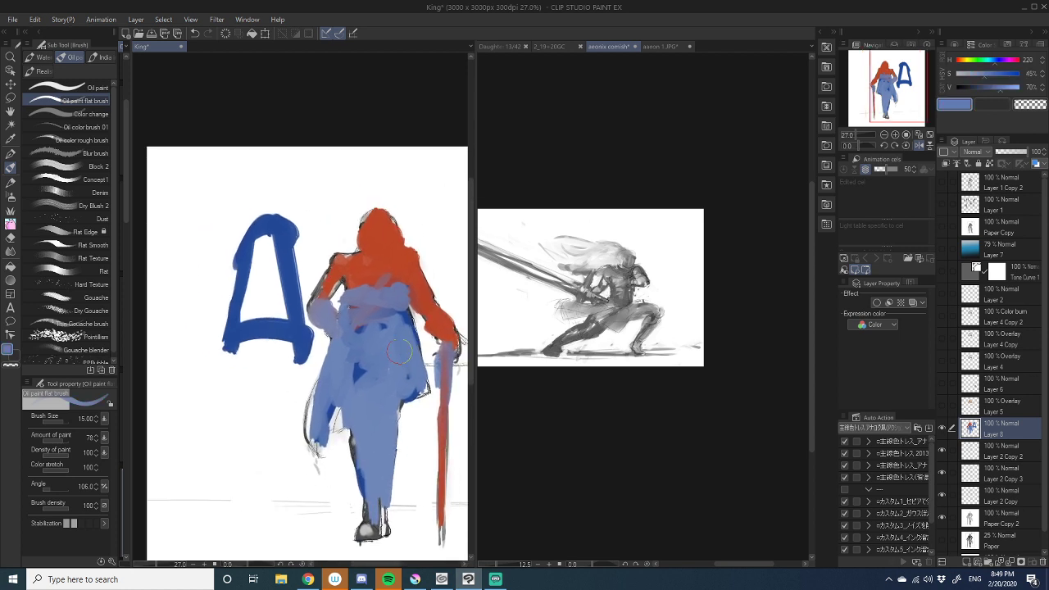
mouse_move(416, 375)
left_mouse_down()
mouse_move(370, 362)
mouse_move(346, 372)
mouse_move(329, 417)
mouse_move(320, 404)
mouse_move(347, 418)
left_mouse_up()
mouse_move(344, 300)
left_mouse_down()
mouse_move(326, 347)
mouse_move(308, 343)
mouse_move(320, 313)
mouse_move(309, 325)
left_mouse_up()
- Switch to painting with transparent colour and erase the blue trapezoid shape beside the figure
left_click(329, 310, "alt")
key("c")
mouse_move(238, 287)
left_mouse_down()
mouse_move(189, 410)
mouse_move(245, 284)
mouse_move(255, 350)
mouse_move(213, 401)
mouse_move(270, 430)
mouse_move(222, 380)
left_mouse_up()
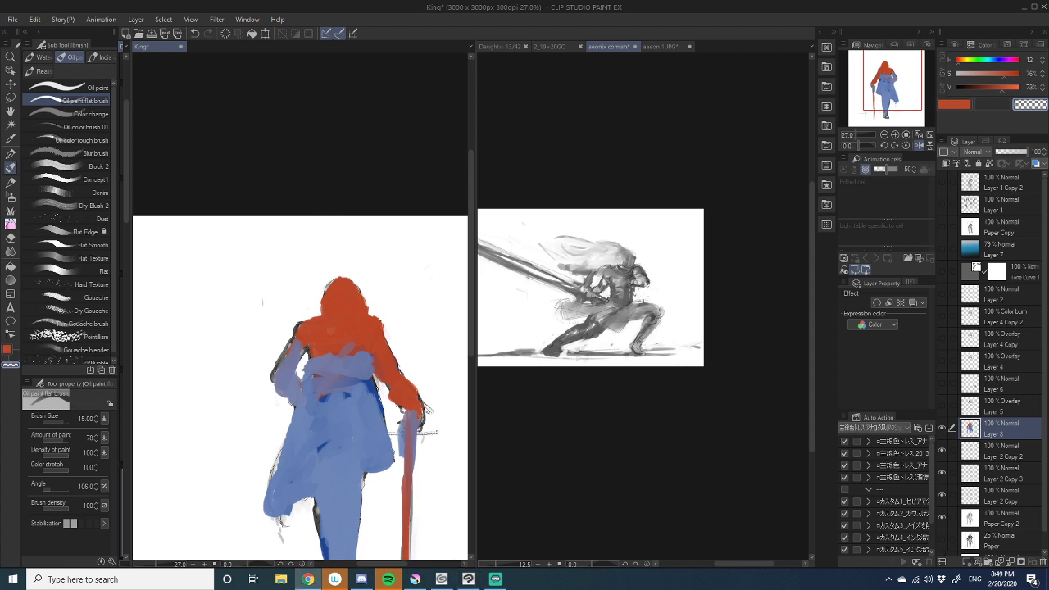
- Sample the figure's red for strokes down the waist, and dab a sampled muted blue onto the face
scroll(389, 353, "down", 2)
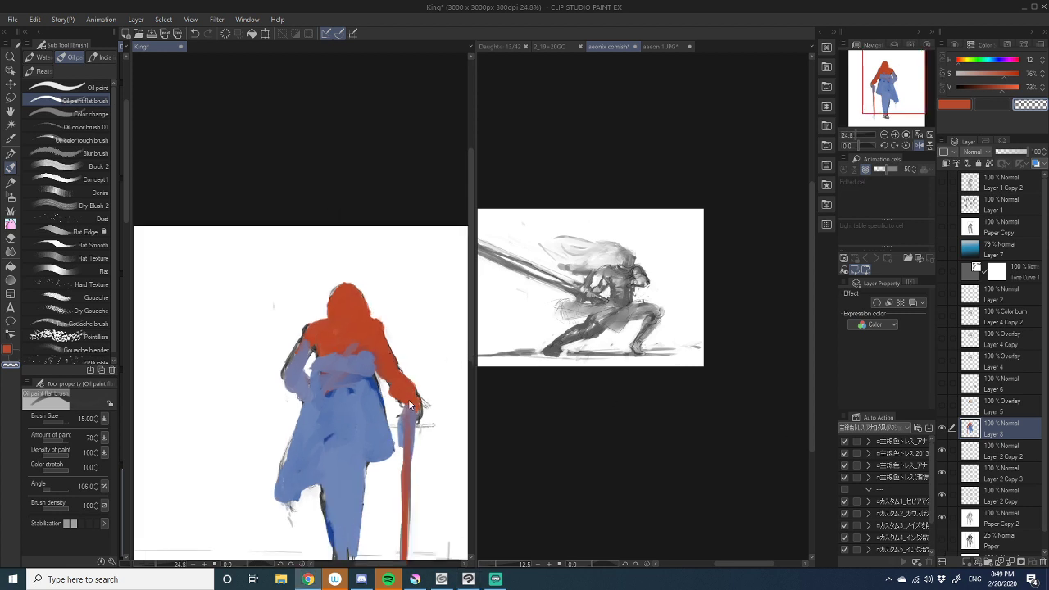
left_click_drag(400, 378, 364, 267)
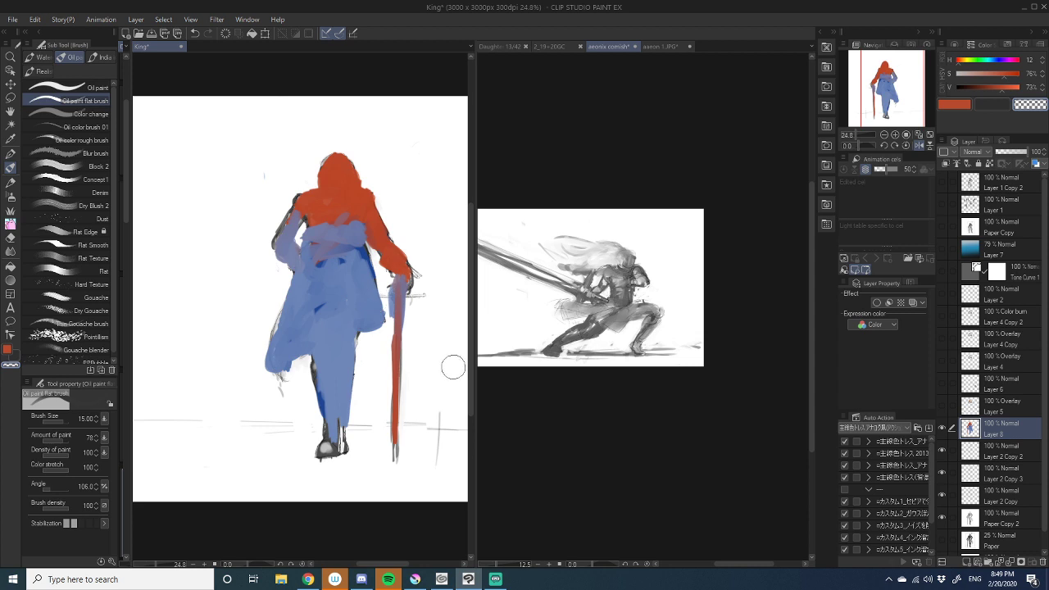
scroll(307, 279, "down", 4)
scroll(304, 284, "up", 5)
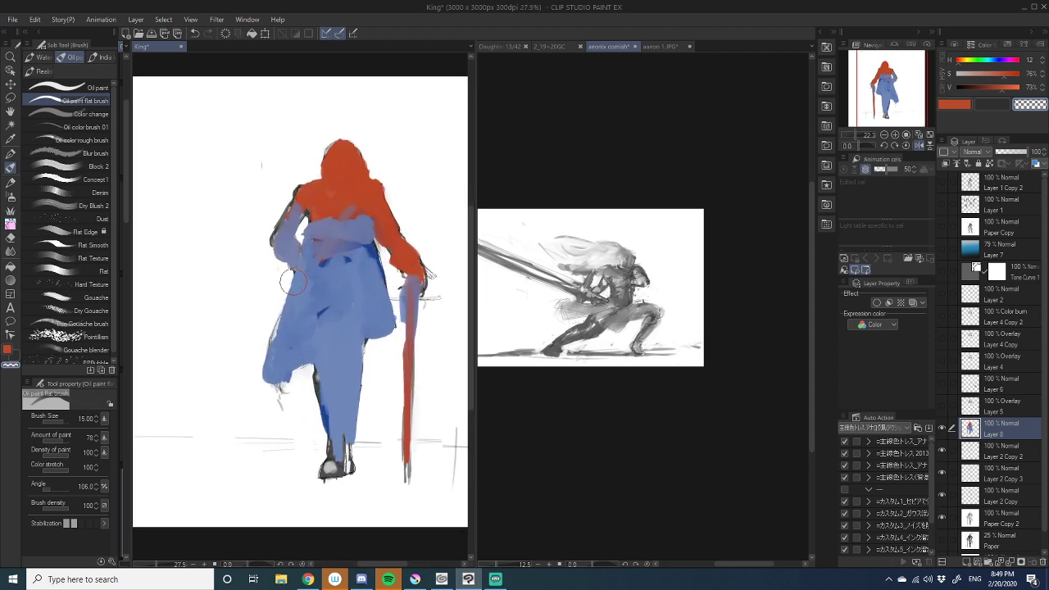
scroll(302, 294, "down", 2)
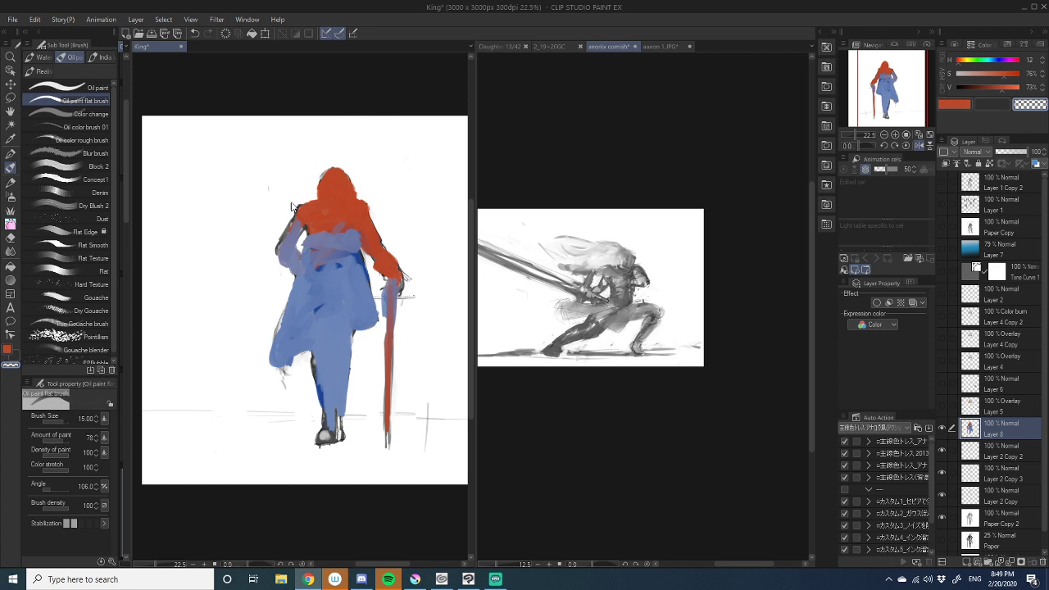
left_click(335, 282, "alt")
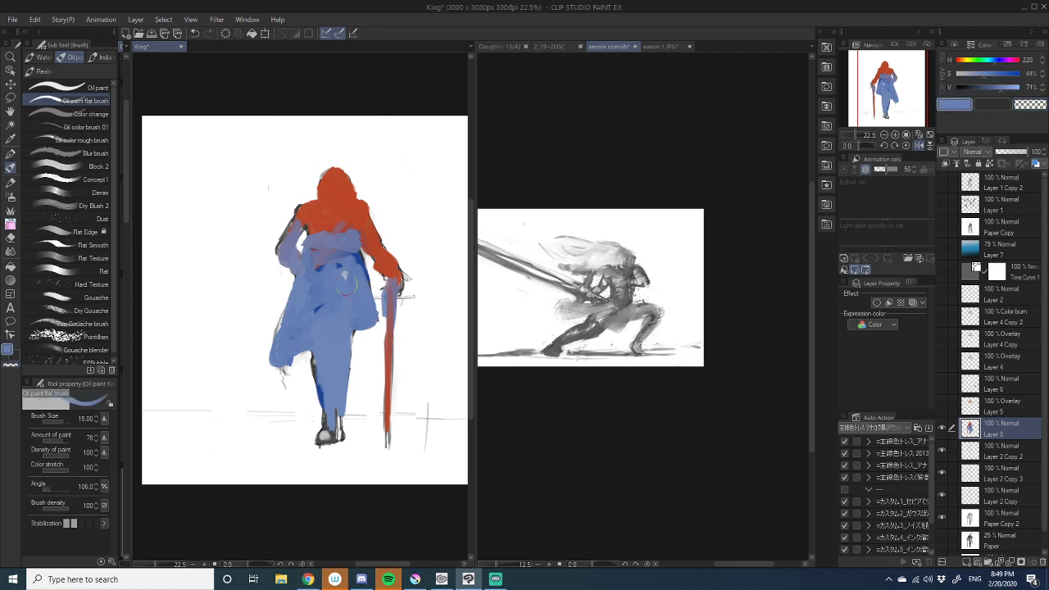
left_click(358, 224, "alt")
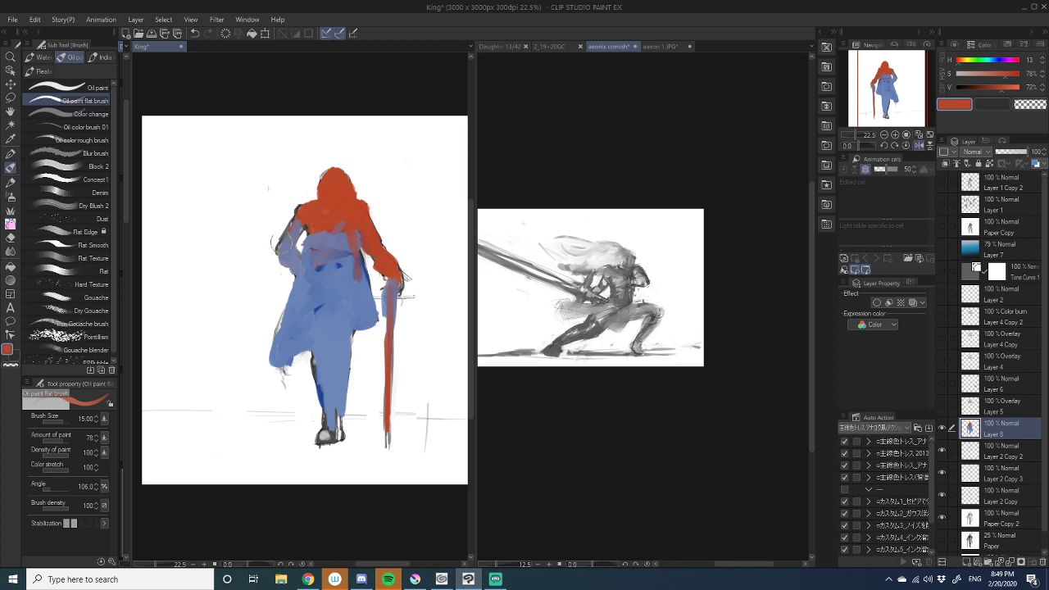
left_click(334, 245, "alt")
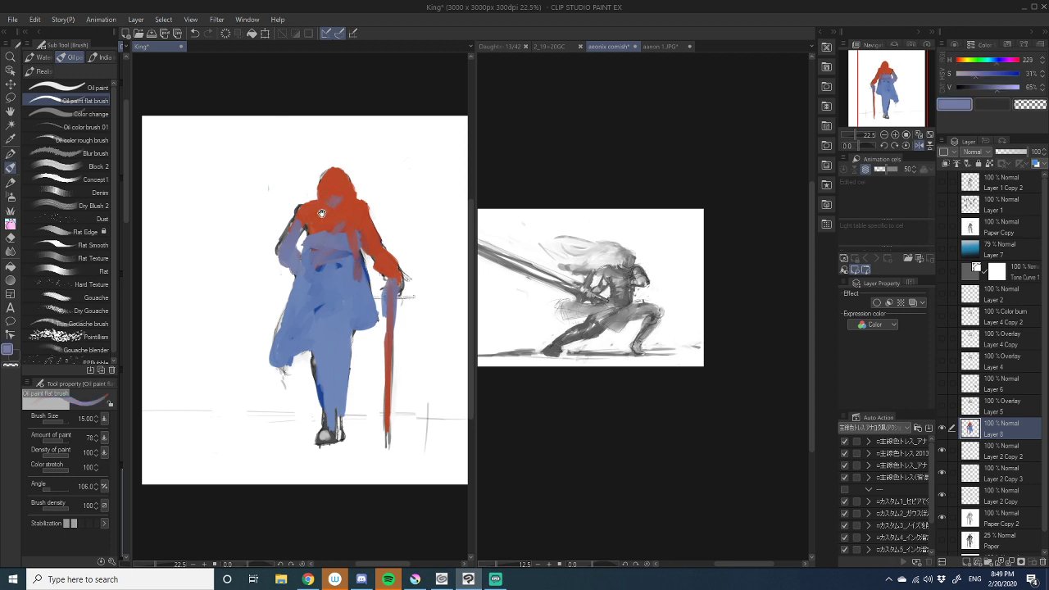
- Sample a mauve from the overlapping colours and paint the sword's crossguard with it
left_click_drag(321, 213, 358, 233)
left_click(895, 135)
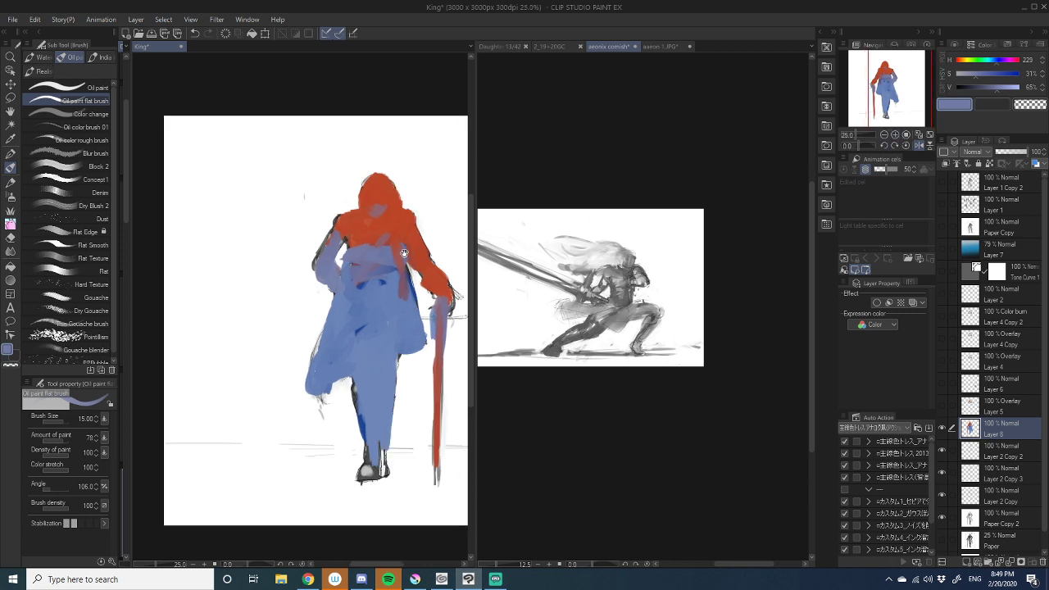
left_click(895, 134)
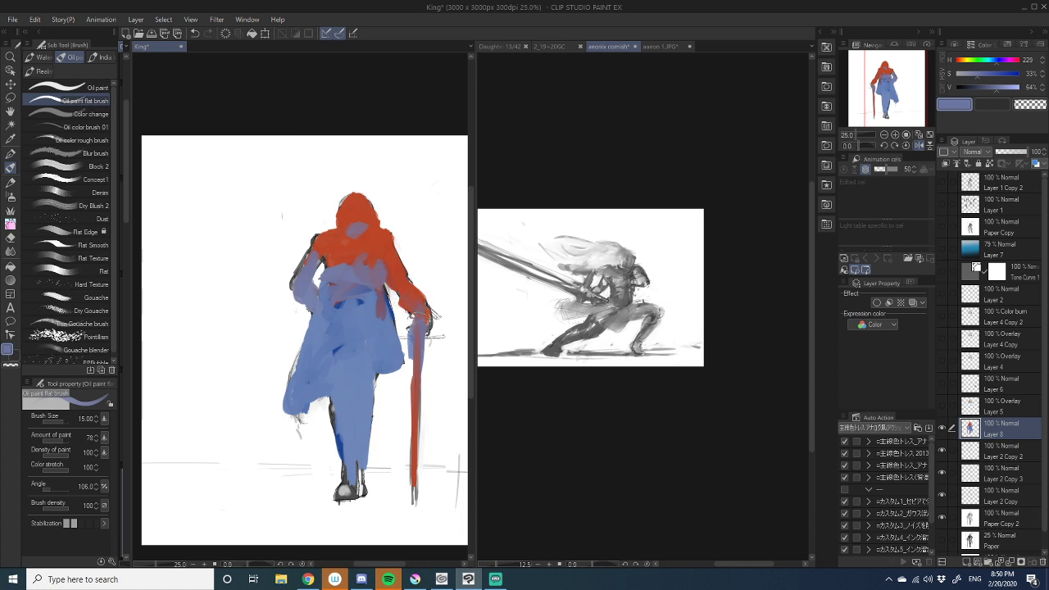
left_click(407, 336, "alt")
left_click(408, 335, "alt")
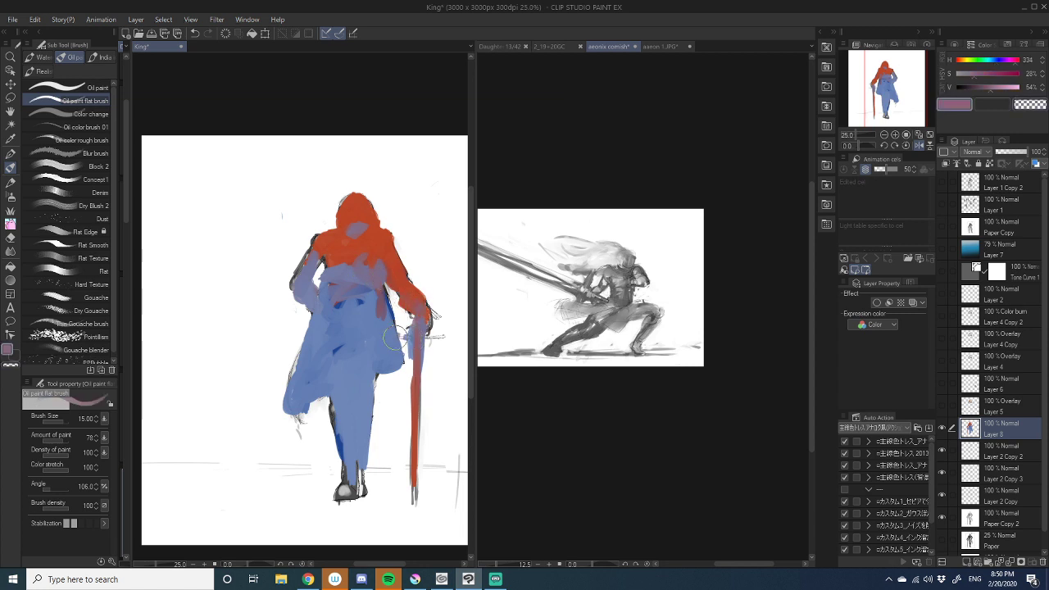
left_click_drag(393, 337, 448, 341)
- Sample blended mauves from the figure and paint them over the shoulder of the bent arm
left_click_drag(330, 321, 364, 339)
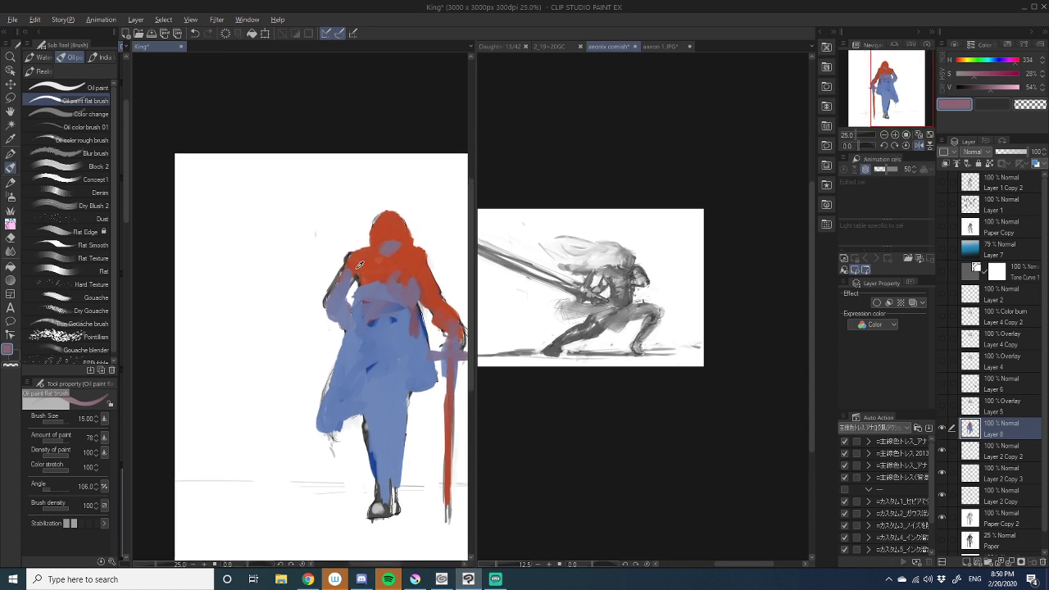
left_click(366, 270, "alt")
left_click(343, 293, "alt")
left_click(344, 264, "alt")
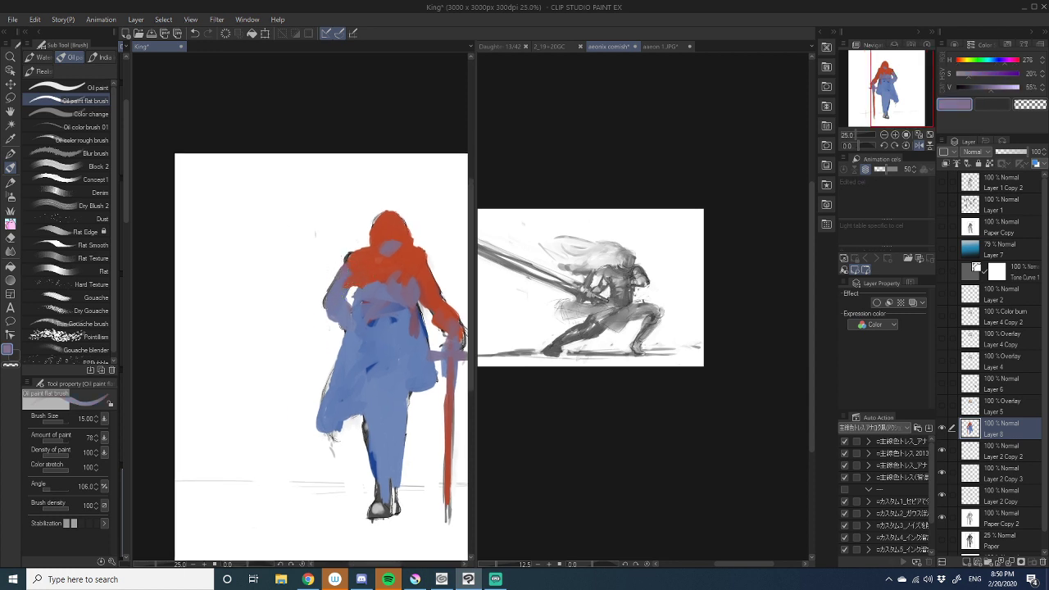
left_click(354, 263, "alt")
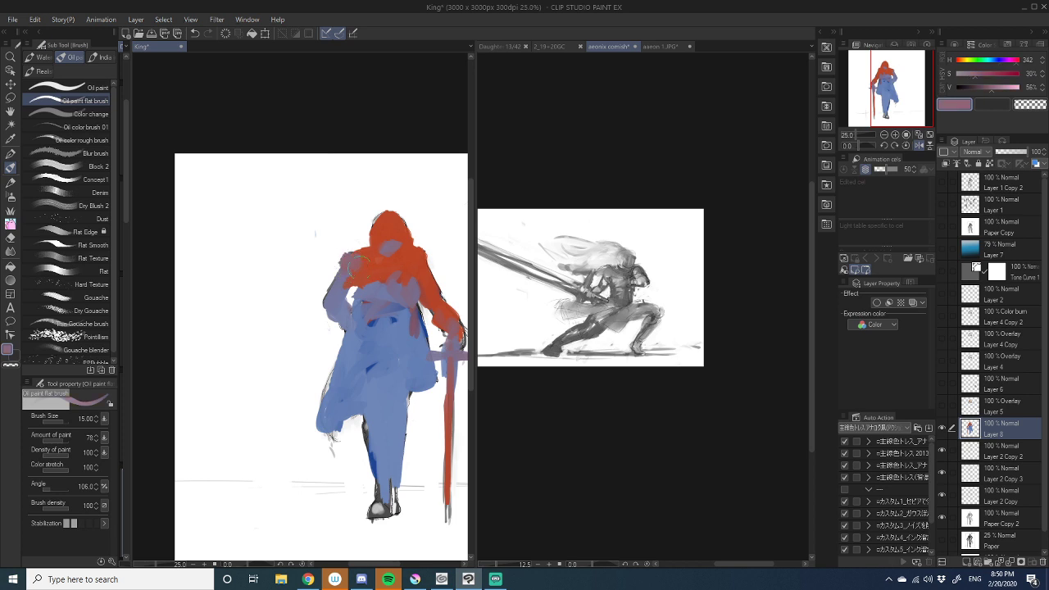
- Sample the red and a muted rose, and blend them over the chest, waist and coat skirt
scroll(369, 260, "down", 1)
left_click(384, 262, "alt")
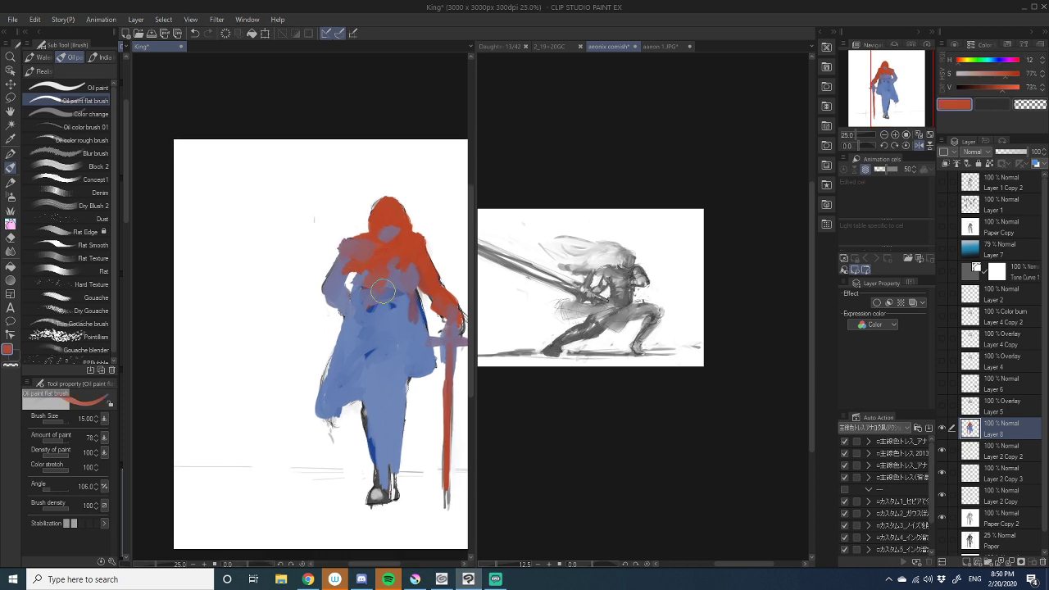
left_click(412, 275, "alt")
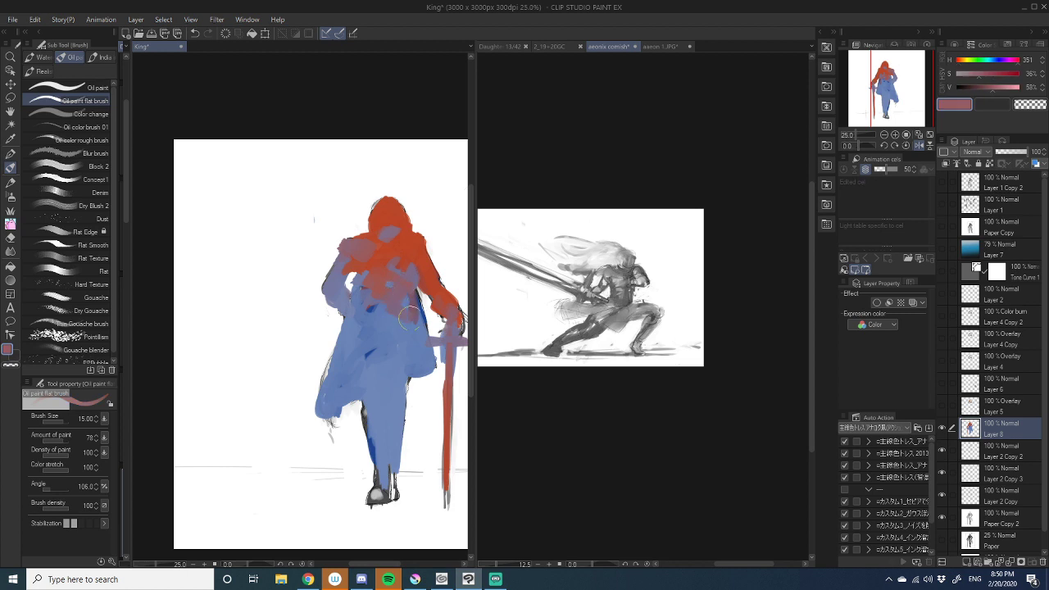
mouse_move(378, 326)
left_mouse_down()
mouse_move(396, 283)
mouse_move(298, 346)
mouse_move(311, 325)
left_mouse_up()
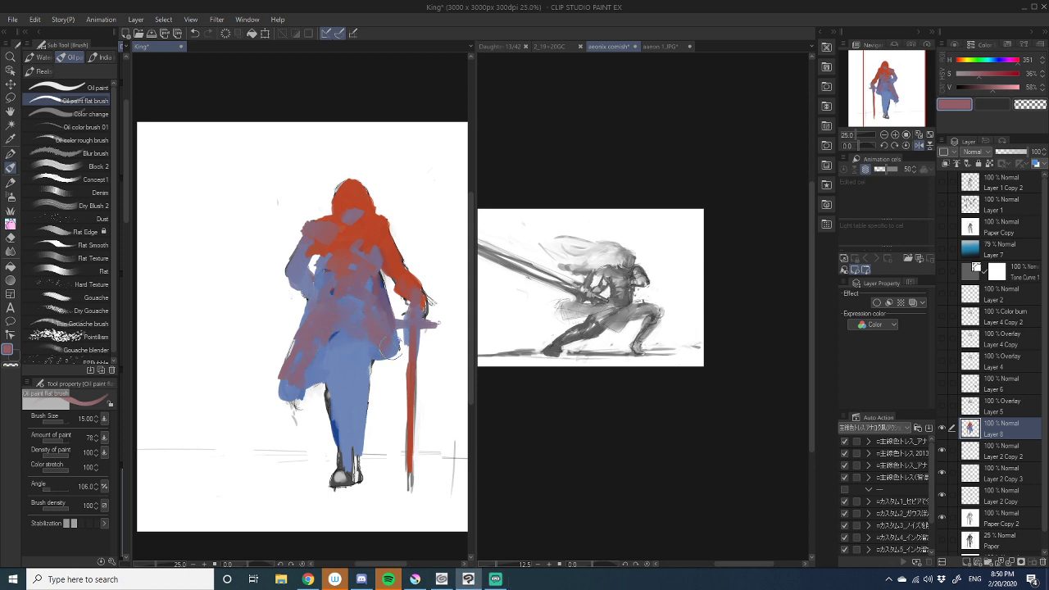
- Sample the light blue and cover the remaining grey of the lower legs and boots
mouse_move(303, 375)
left_mouse_down()
mouse_move(327, 377)
mouse_move(348, 473)
mouse_move(337, 460)
mouse_move(356, 465)
left_mouse_up()
left_click(346, 399, "alt")
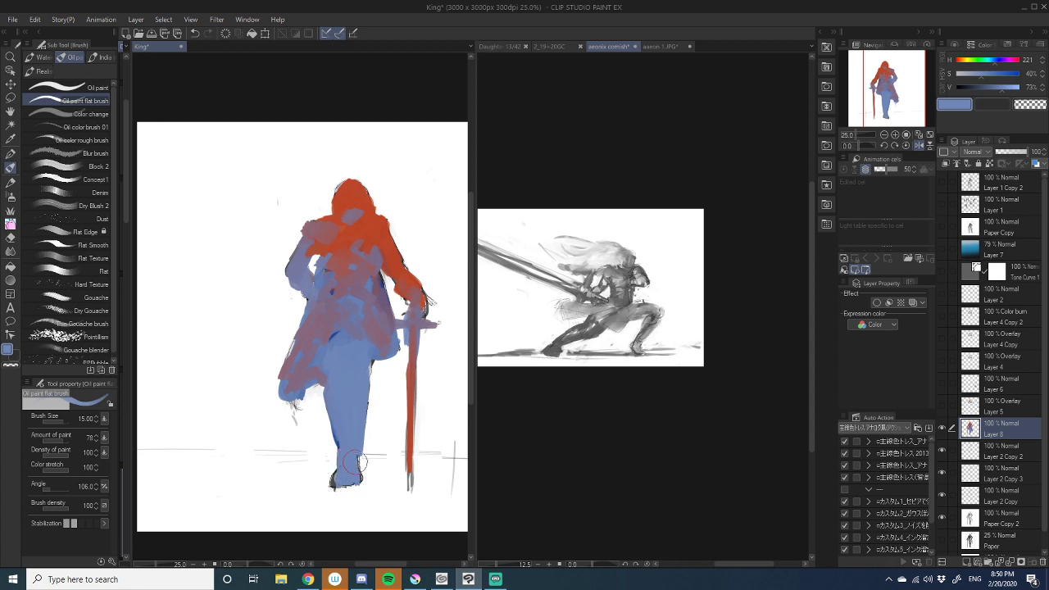
left_click_drag(350, 377, 351, 417)
- Sample the coat's mauve and paint it into the skirt's hem, the bent arm and the lowered forearm
left_click(383, 372, "alt")
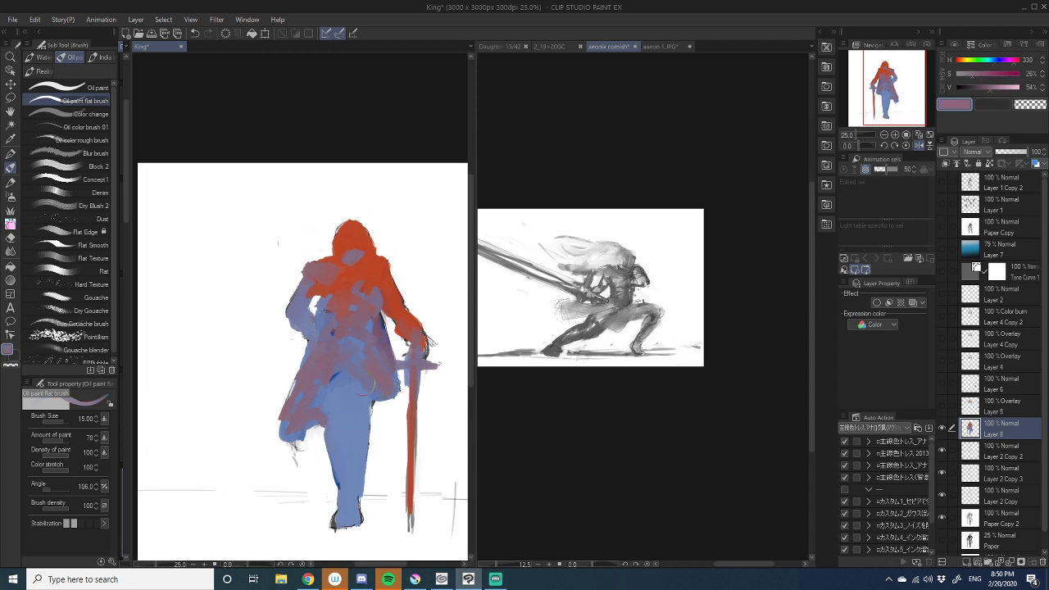
left_click_drag(331, 399, 324, 375)
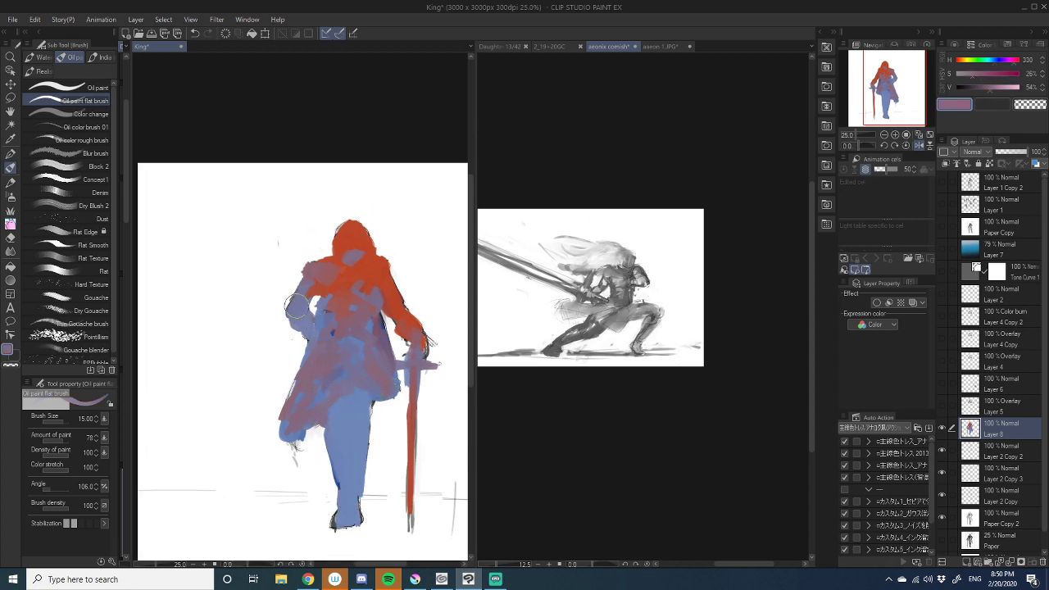
left_click_drag(296, 305, 300, 308)
mouse_move(410, 321)
left_mouse_down()
mouse_move(406, 334)
mouse_move(398, 321)
mouse_move(390, 331)
left_mouse_up()
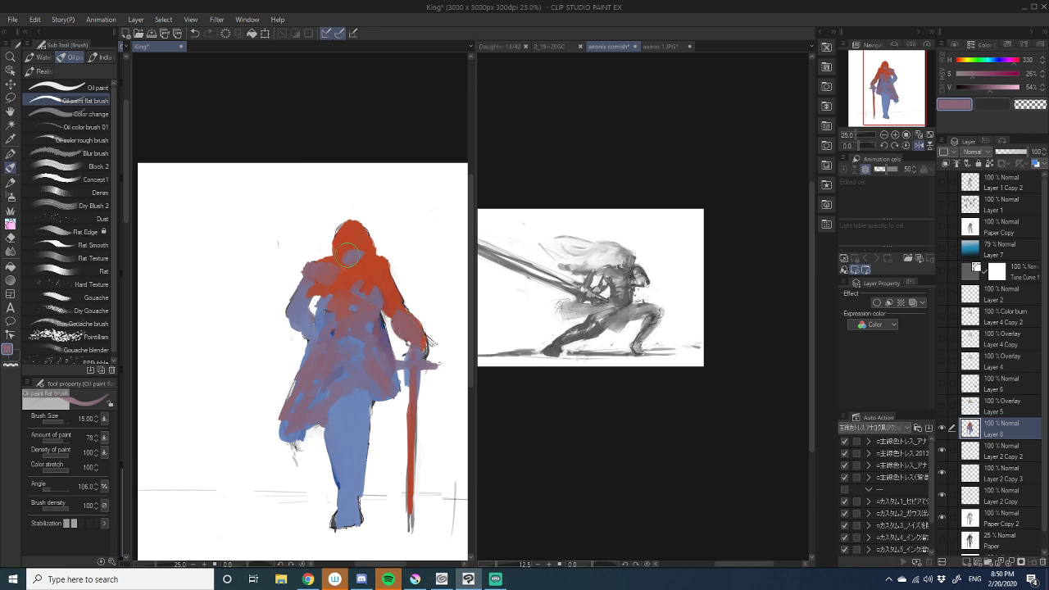
- Sample the leg's light blue and paint it along the side of the figure's head
left_click(366, 408, "alt")
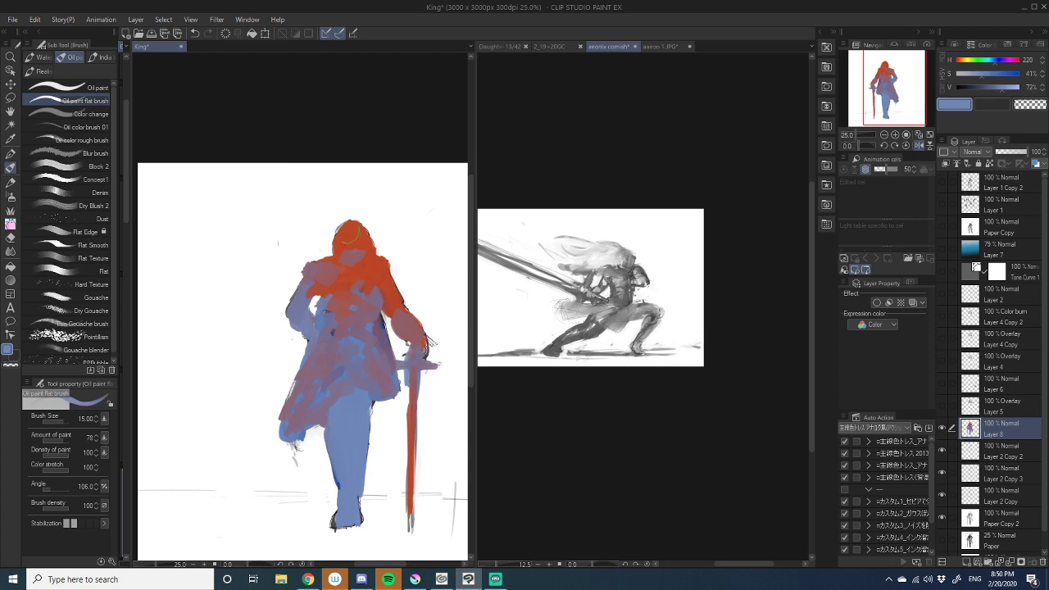
mouse_move(334, 252)
left_mouse_down()
mouse_move(343, 219)
mouse_move(373, 251)
left_mouse_up()
mouse_move(354, 382)
left_mouse_down()
mouse_move(355, 340)
mouse_move(334, 339)
mouse_move(339, 326)
left_mouse_up()
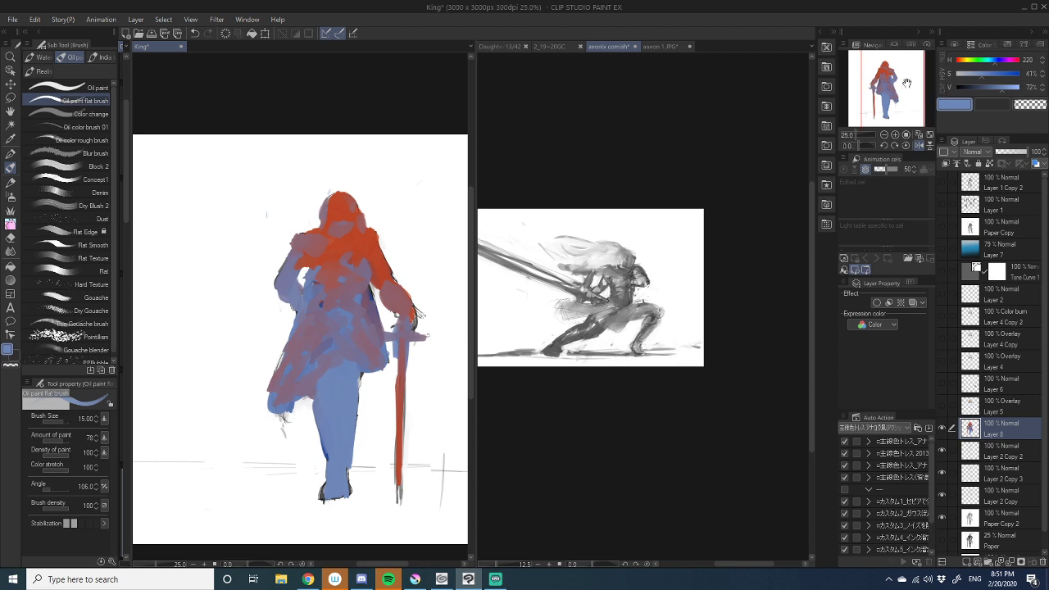
- Mix a green with hue 96, saturation 56% and value 57%, and flip the canvas view horizontally
left_click(973, 61)
left_click(991, 75)
left_click(991, 87)
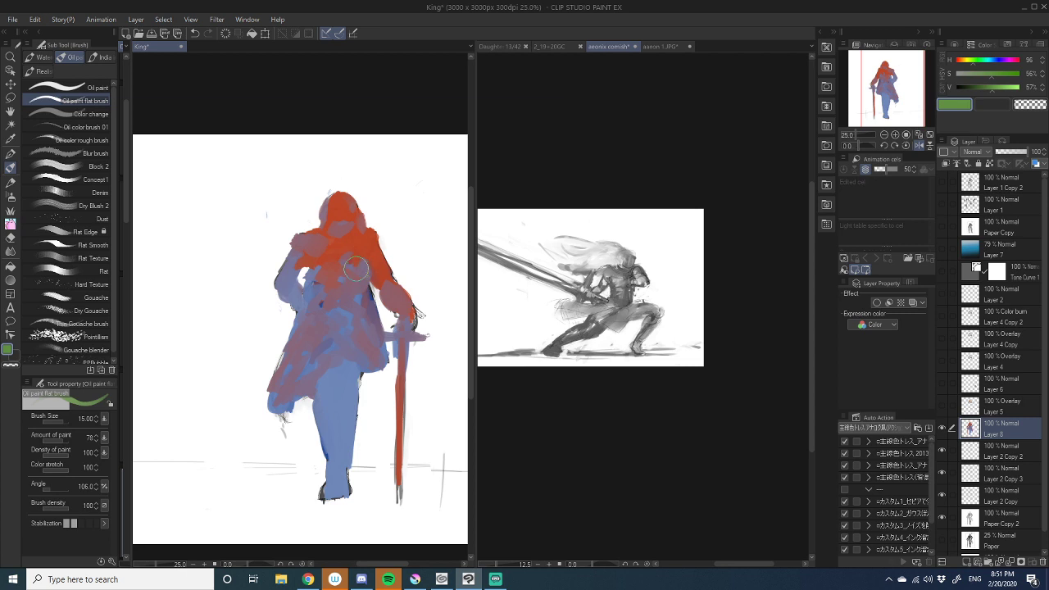
key("h")
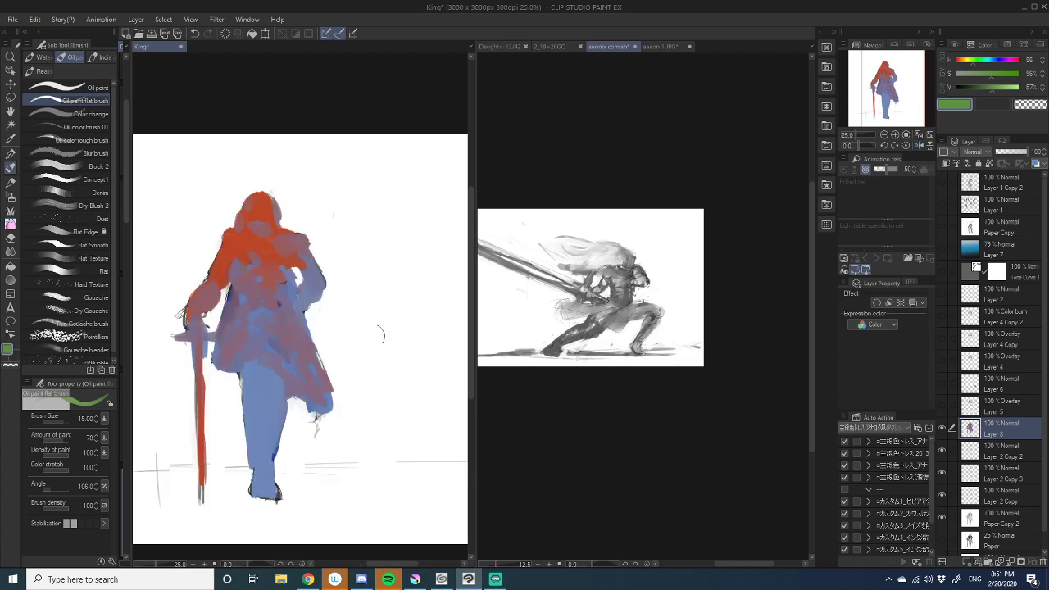
- Reduce the brush size to 8.00 and paint a green streak down the figure's chest
left_click_drag(348, 337, 410, 357)
key("[")
key("[")
key("[")
key("[")
key("[")
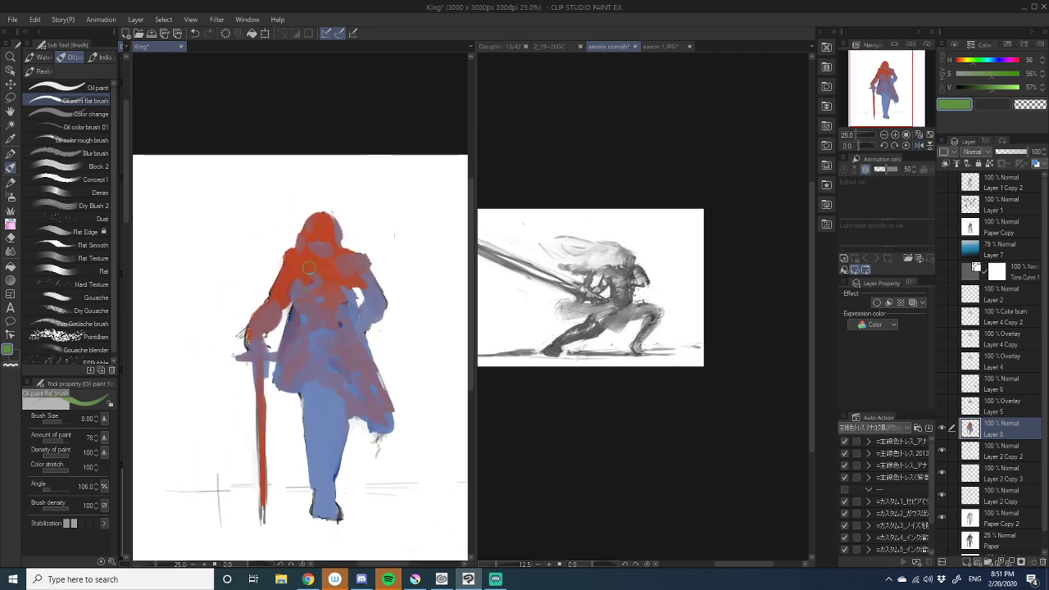
left_click_drag(305, 262, 314, 306)
- Enlarge the brush to 10.00 and extend the green down the coat, comparing with Layer 8 hidden
key("bracketright")
key("bracketright")
key("bracketright")
mouse_move(314, 324)
left_mouse_down()
mouse_move(318, 312)
mouse_move(320, 334)
left_mouse_up()
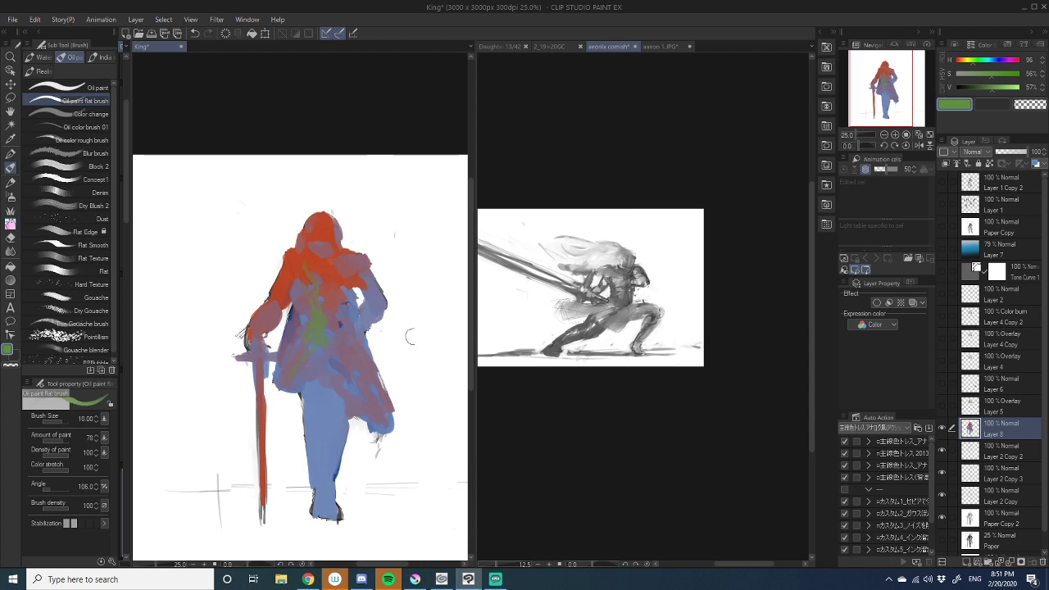
left_click(942, 427)
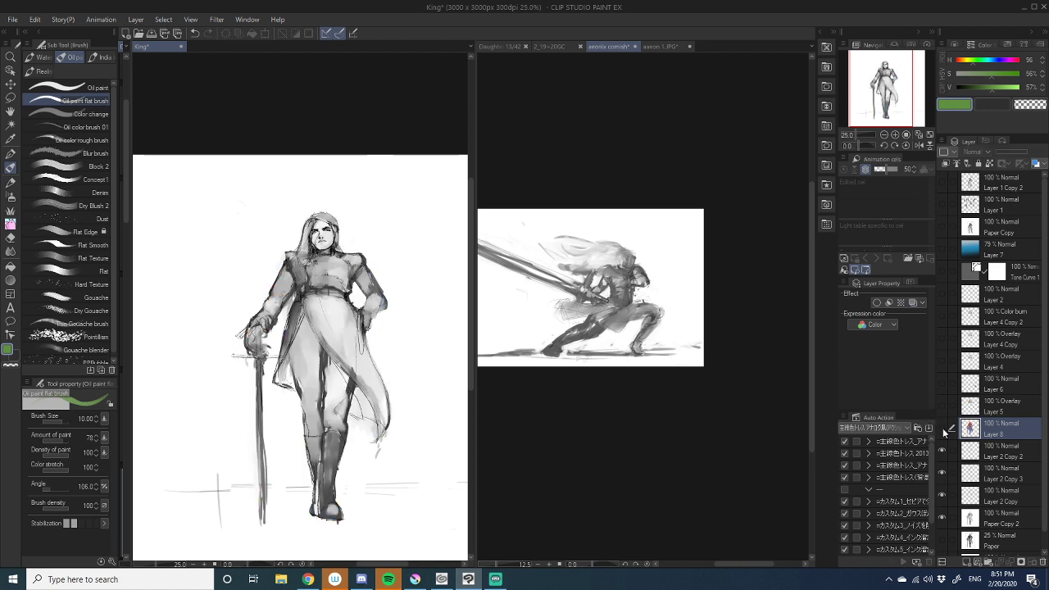
left_click(942, 428)
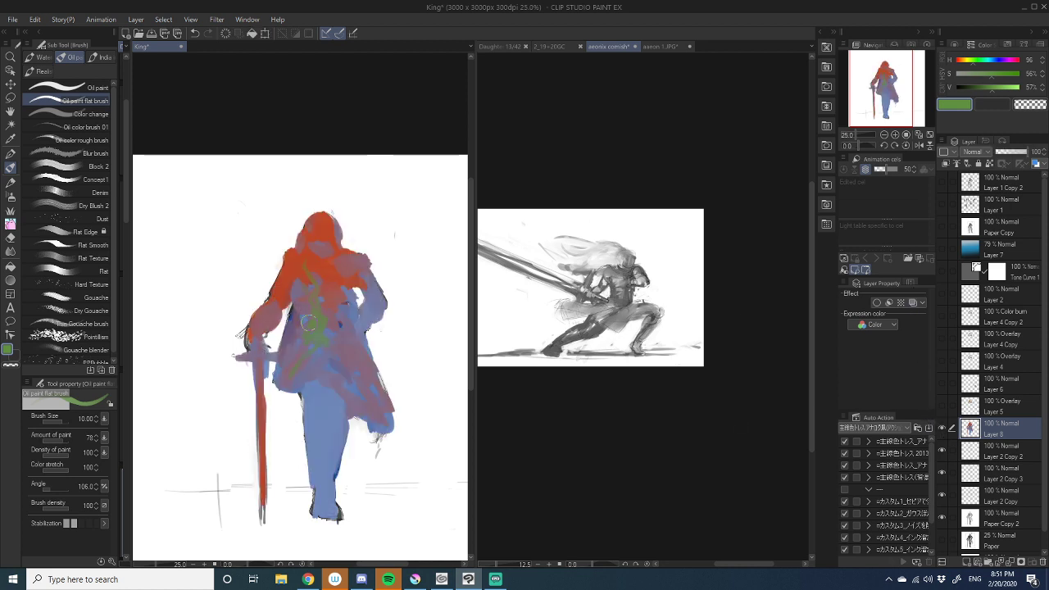
left_click_drag(308, 319, 352, 363)
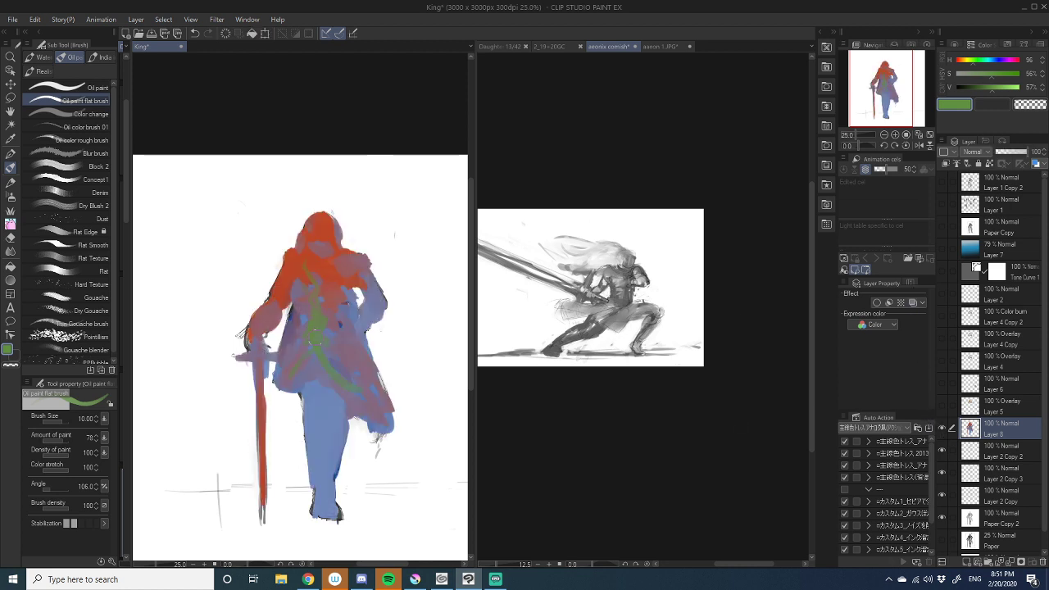
- Mix a light yellow with hue 62, saturation 44% and value 100%, and paint it along the green streak down the coat
left_click(969, 63)
mouse_move(997, 89)
left_mouse_down()
mouse_move(1020, 88)
mouse_move(984, 74)
left_mouse_up()
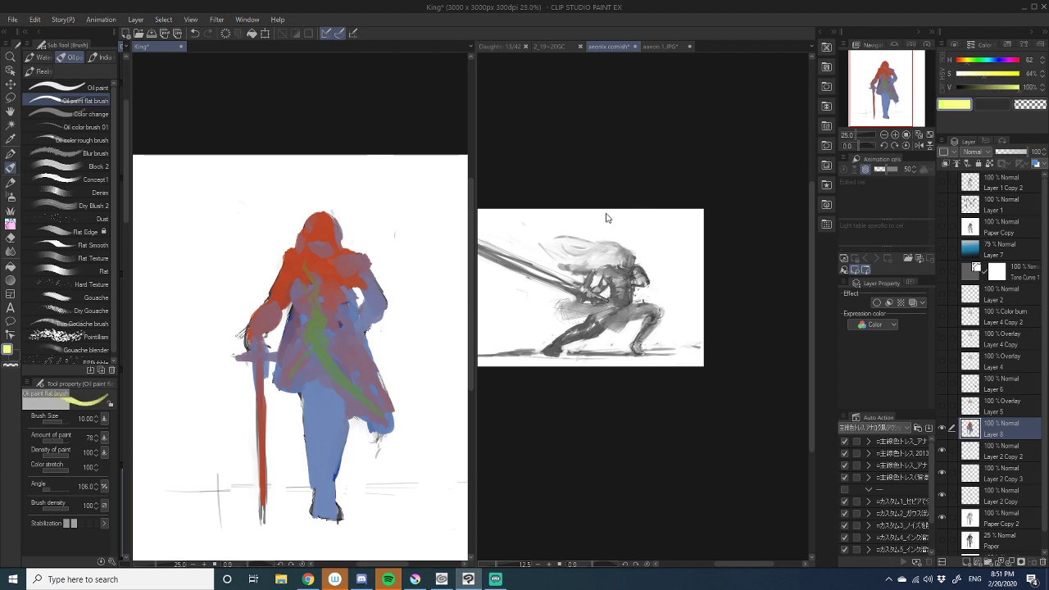
mouse_move(310, 275)
left_mouse_down()
mouse_move(326, 366)
mouse_move(349, 381)
left_mouse_up()
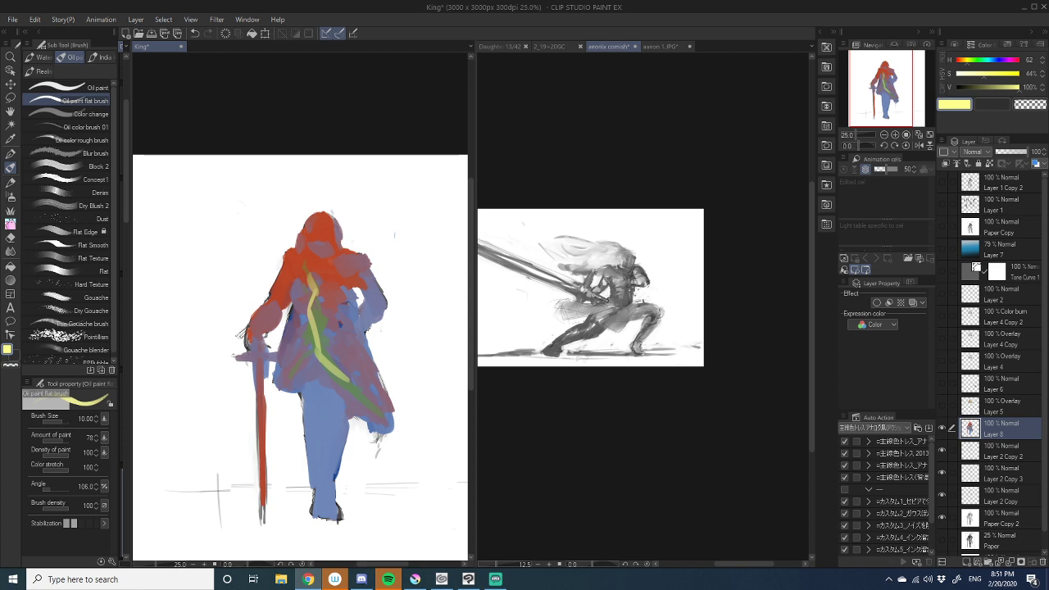
key("alt+Tab")
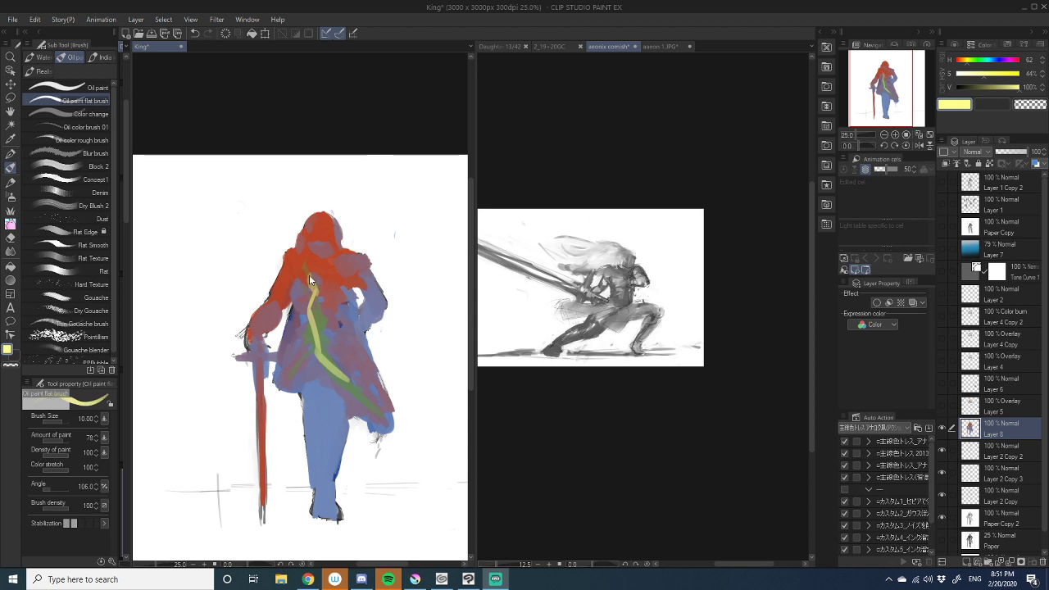
- Add light yellow accents to the figure's shoulder, chest edge, lower coat and the upper part of the sword
mouse_move(298, 254)
left_mouse_down()
mouse_move(304, 272)
mouse_move(289, 265)
left_mouse_up()
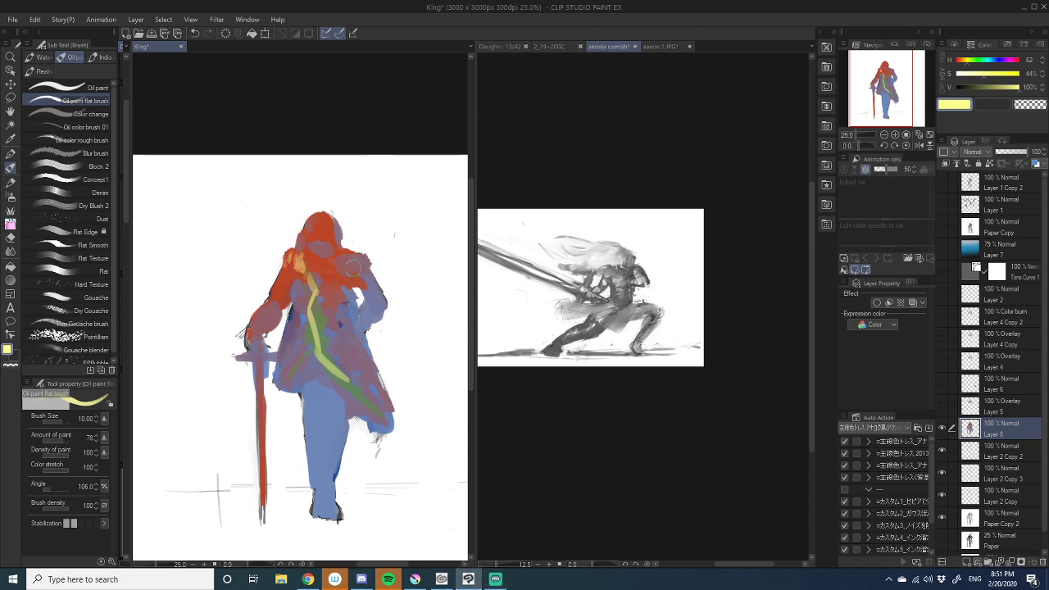
mouse_move(356, 275)
left_mouse_down()
mouse_move(320, 359)
mouse_move(367, 410)
left_mouse_up()
mouse_move(257, 357)
left_mouse_down()
mouse_move(282, 348)
mouse_move(284, 401)
left_mouse_up()
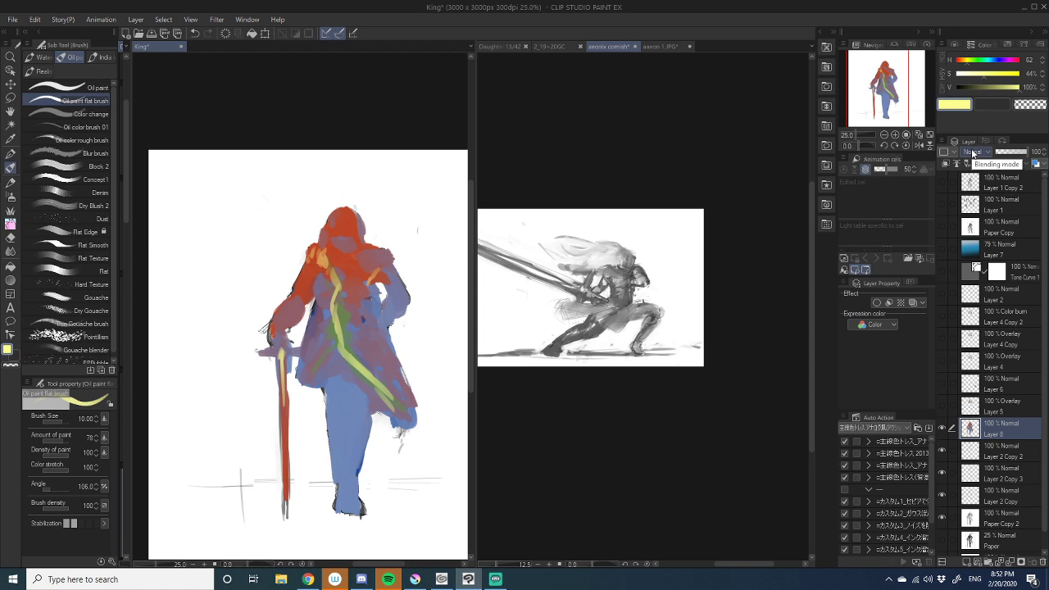
- Try Color burn, Screen, Color dodge and Soft light as the blending mode of Layer 8
scroll(972, 153, "down", 1)
scroll(972, 154, "down", 3)
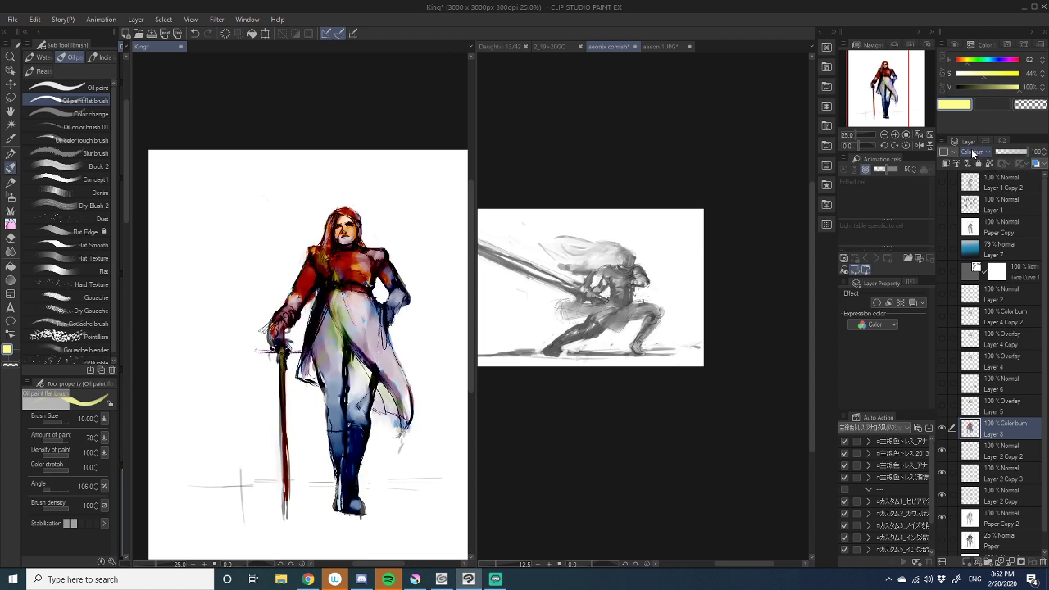
scroll(971, 154, "down", 1)
scroll(971, 154, "up", 1)
scroll(972, 153, "down", 4)
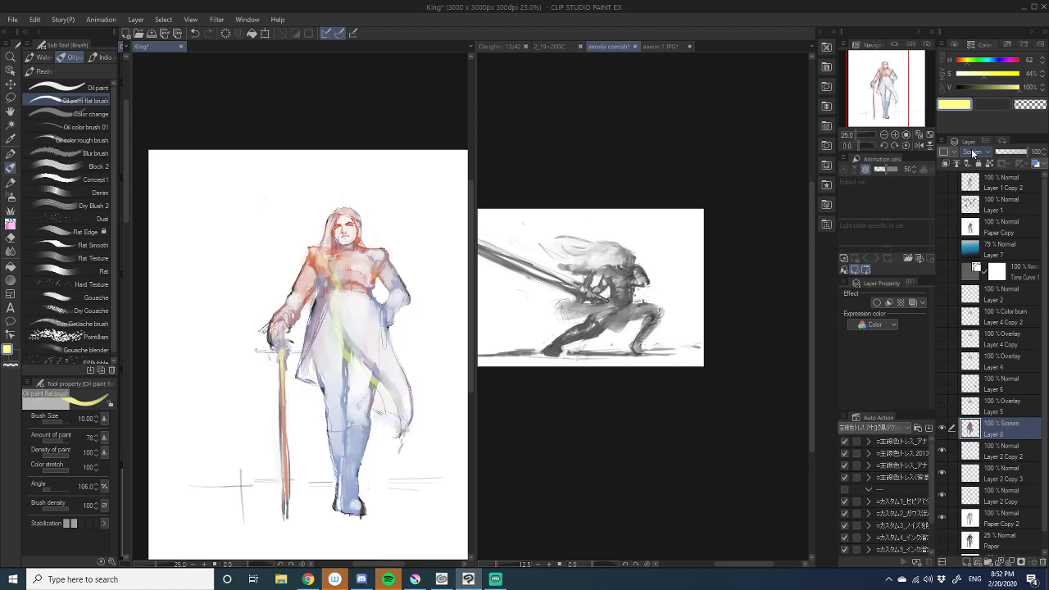
scroll(972, 153, "down", 1)
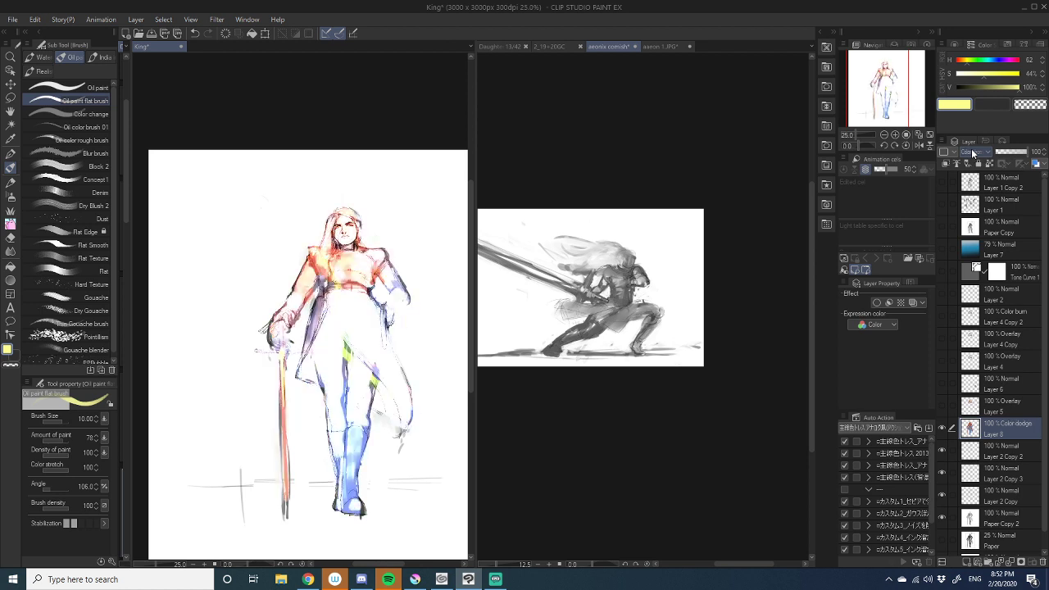
scroll(971, 153, "down", 5)
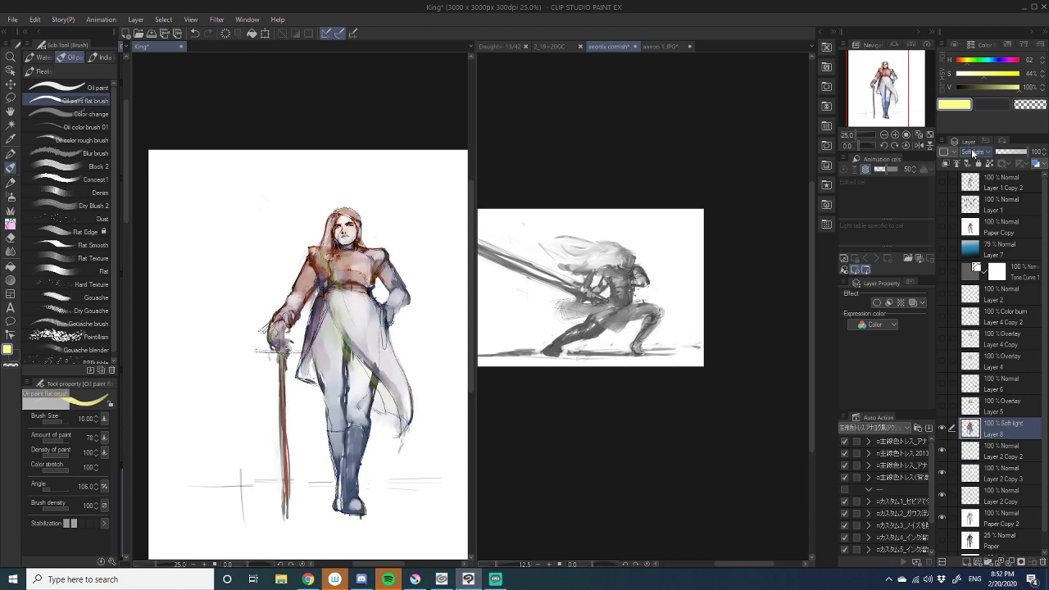
- Compare Pin light with Vivid light on Layer 8 and set the layer to Vivid light
scroll(971, 153, "down", 6)
scroll(971, 153, "up", 4)
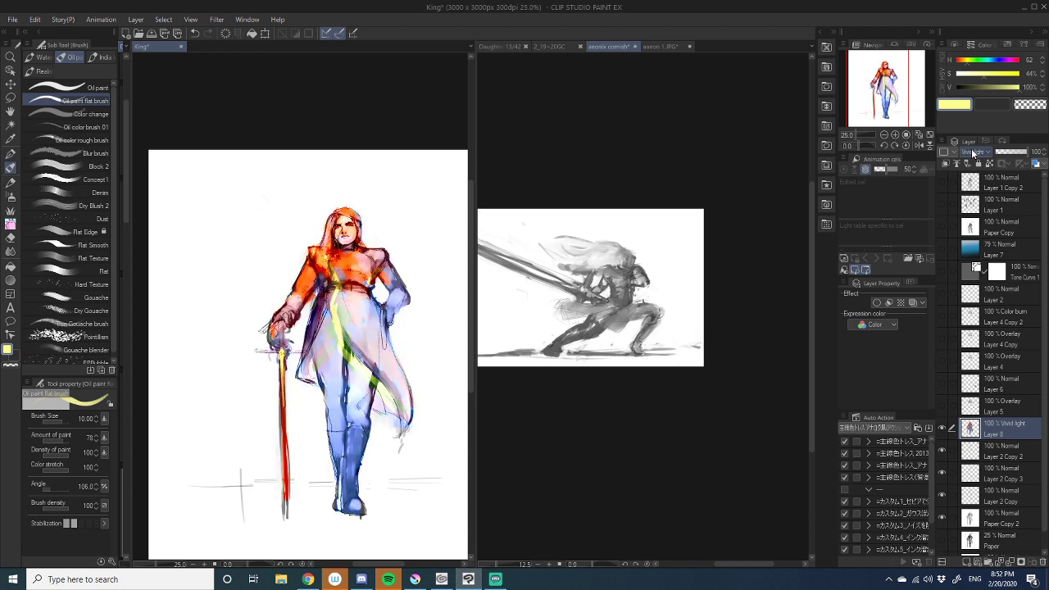
scroll(971, 153, "down", 3)
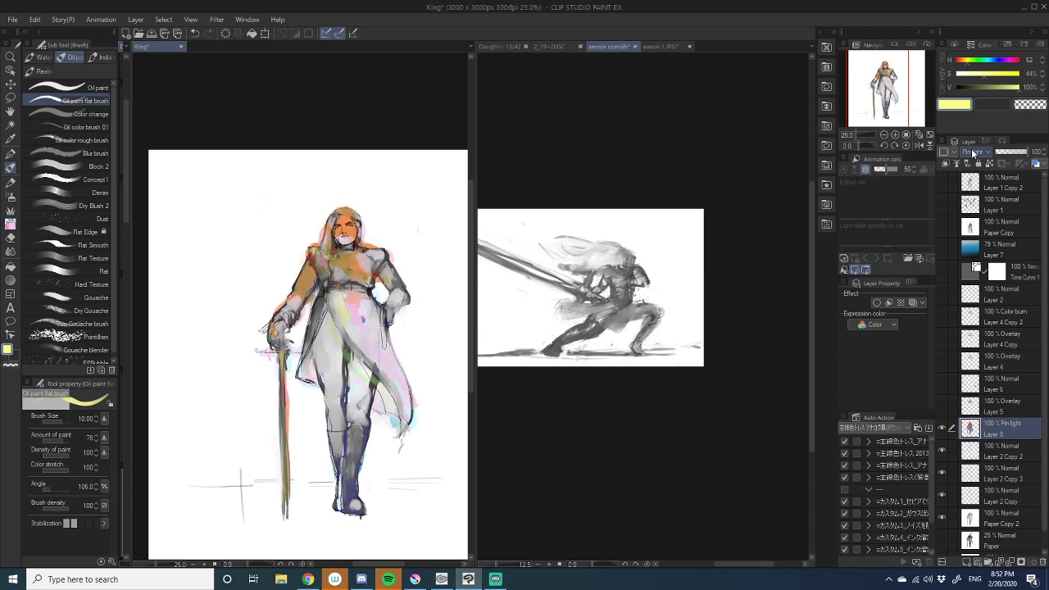
scroll(972, 153, "up", 1)
scroll(972, 154, "up", 1)
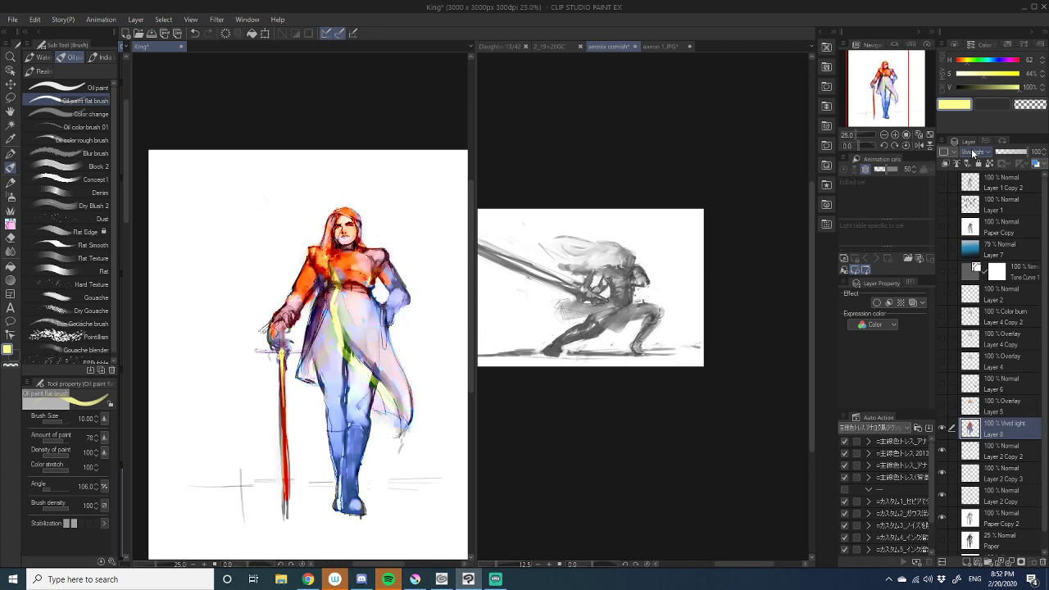
- Widen the King canvas pane and set Layer 8's blending mode to Overlay, comparing it with Hard light and Add (Glow)
left_click_drag(474, 216, 610, 215)
scroll(562, 391, "up", 3)
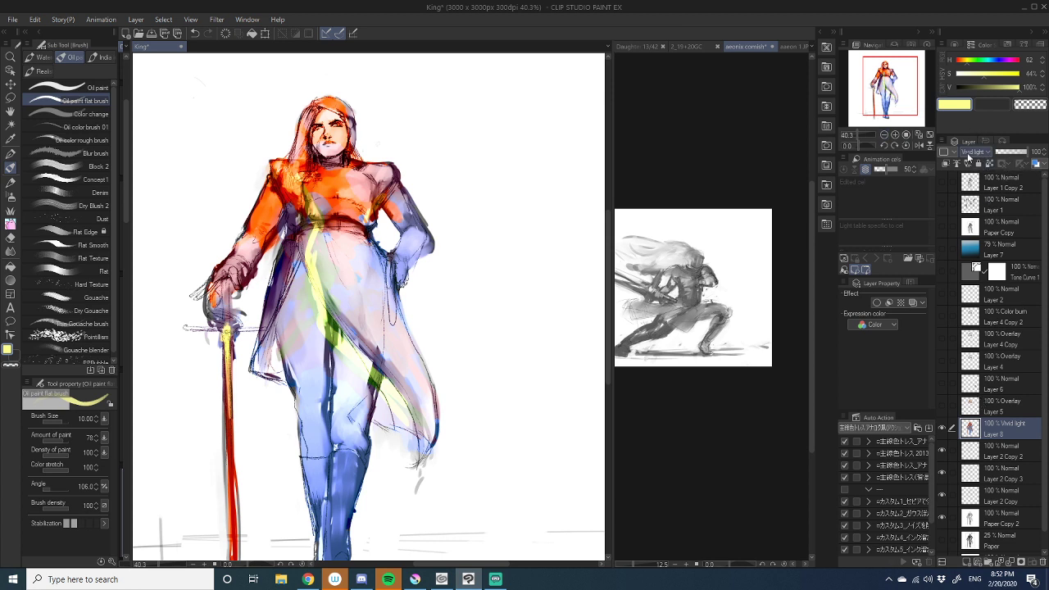
scroll(967, 157, "up", 4)
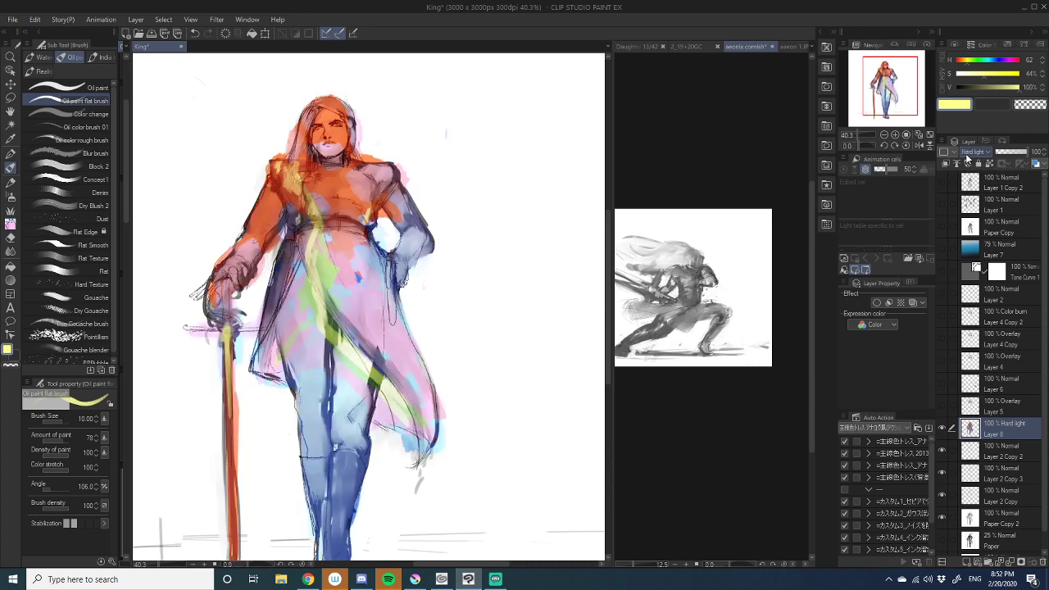
scroll(967, 157, "up", 2)
scroll(968, 157, "up", 1)
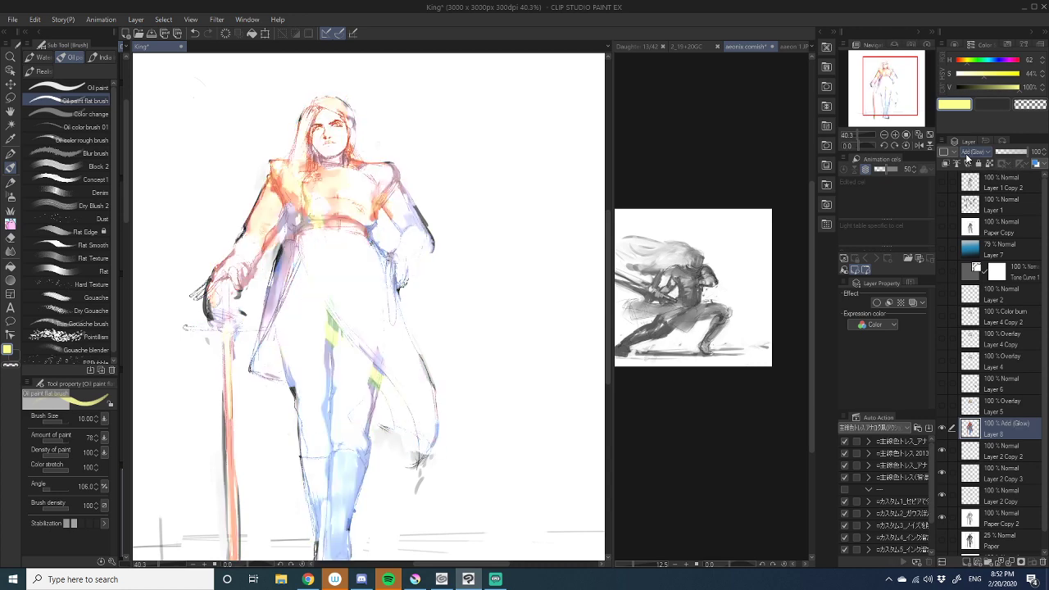
scroll(968, 157, "down", 1)
scroll(967, 157, "up", 1)
scroll(968, 157, "down", 1)
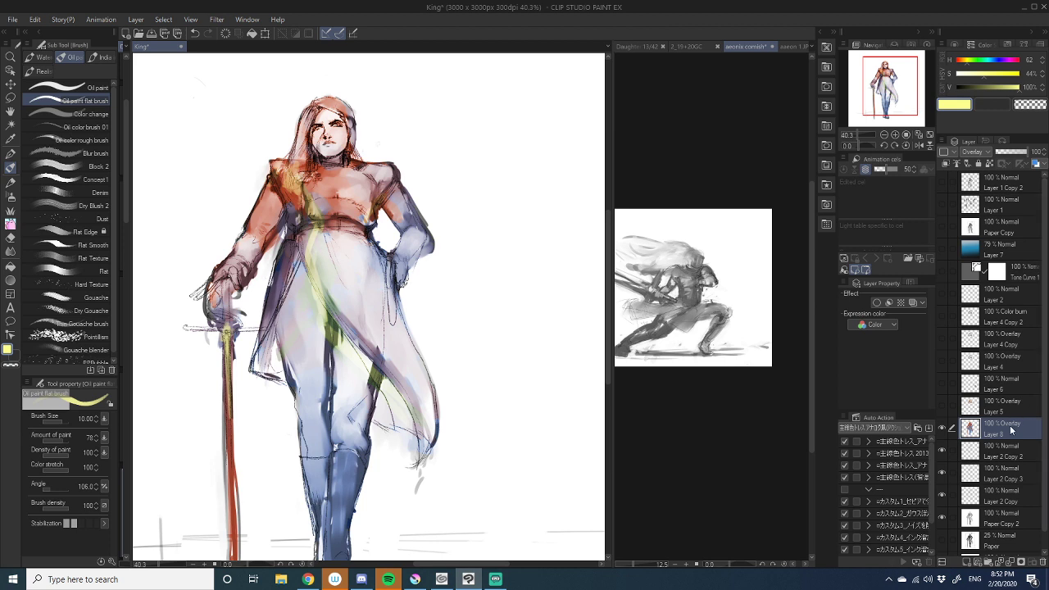
- Duplicate Layer 8 and set the copy's blending mode to Linear burn, trying Add and Glow dodge on the way
left_click_drag(1010, 430, 966, 562)
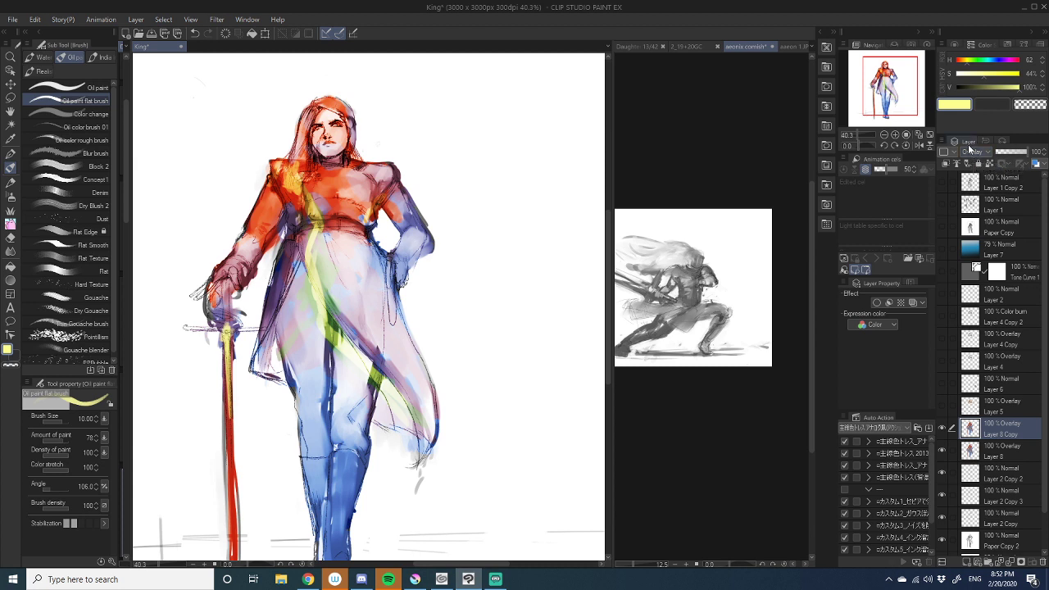
scroll(972, 153, "up", 2)
scroll(973, 153, "up", 1)
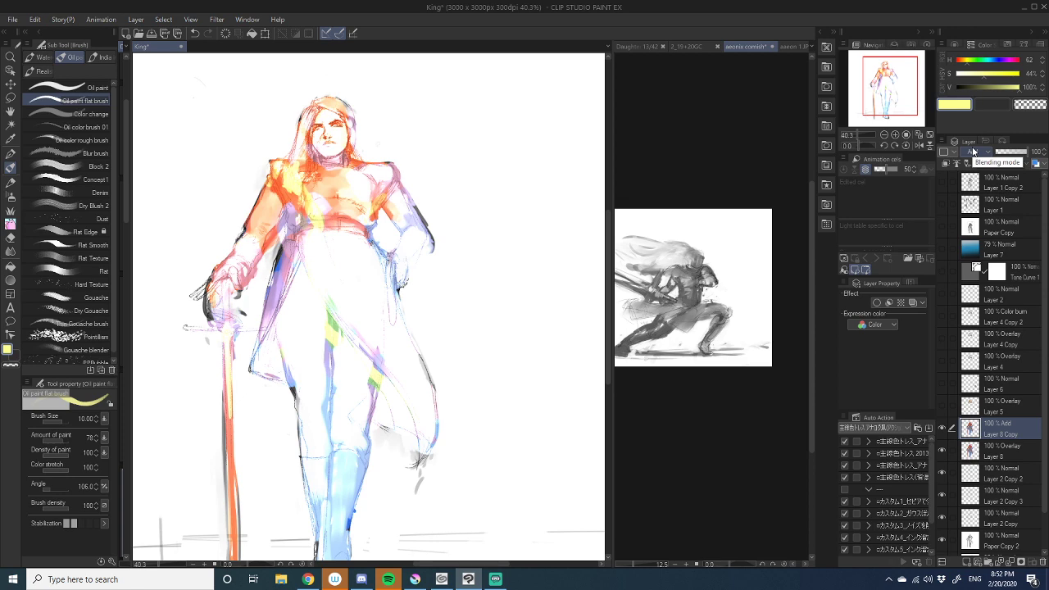
scroll(977, 156, "up", 1)
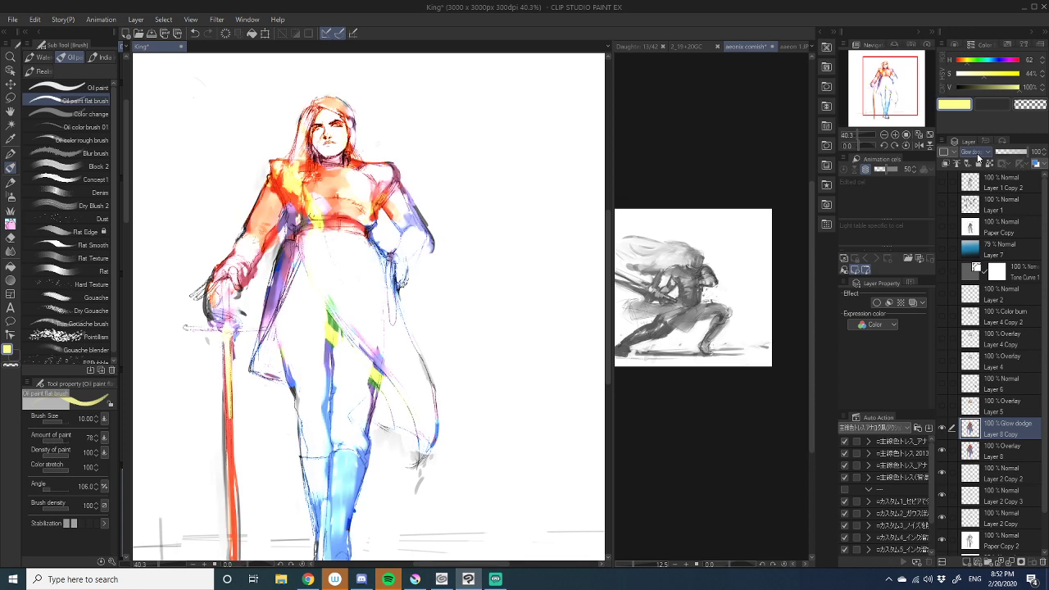
scroll(977, 157, "up", 6)
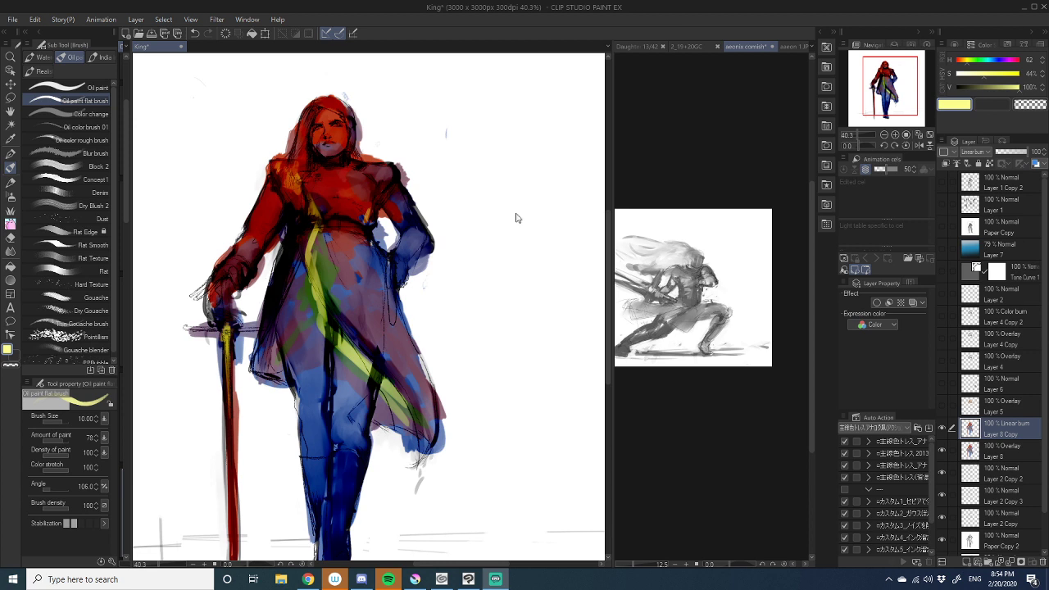
- Check the 2_19+20GC portrait and the crouching swordsman document's layers, including Layer 5 Copy 2, and return to the King canvas
left_click(702, 46)
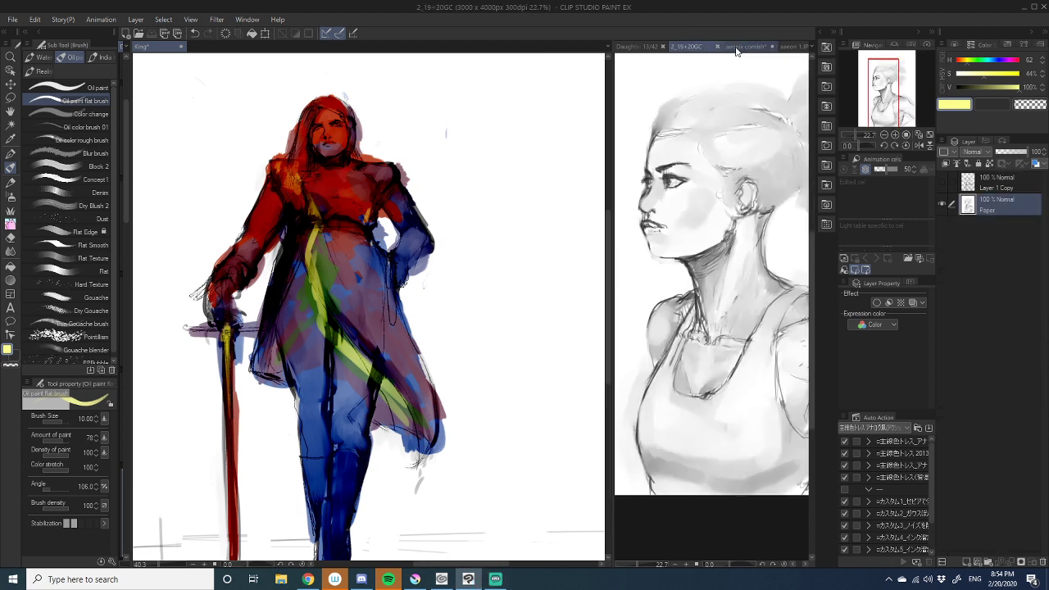
left_click(741, 47)
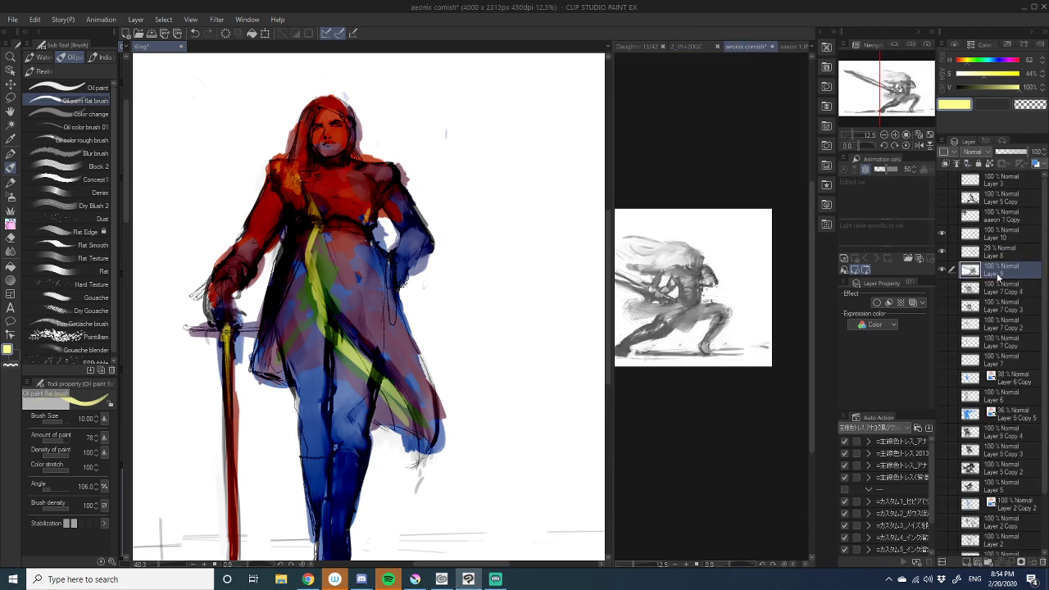
left_click(1004, 469)
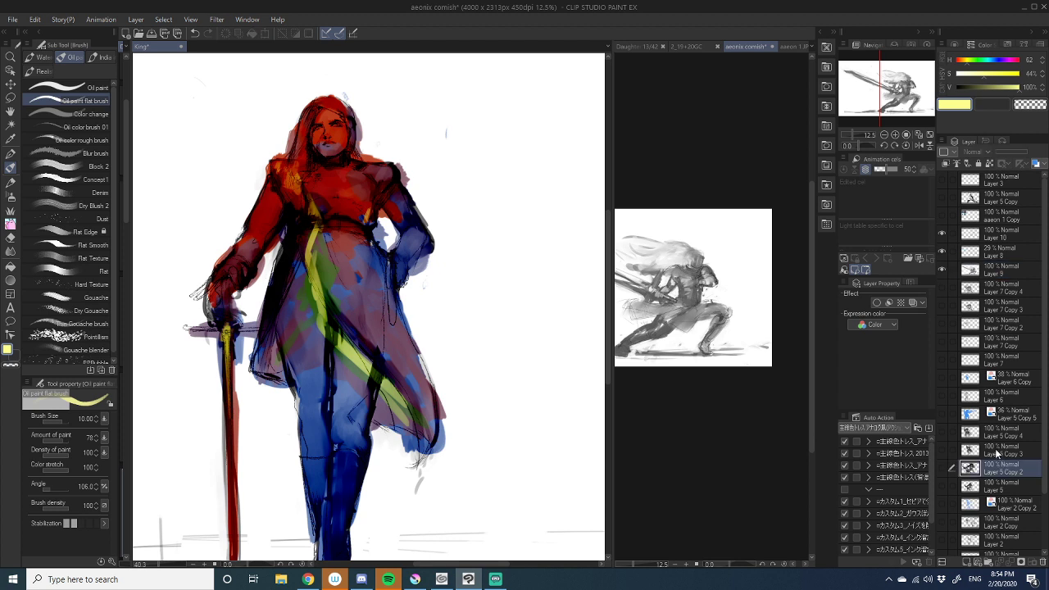
scroll(983, 490, "down", 1)
scroll(983, 491, "down", 1)
left_click(377, 321)
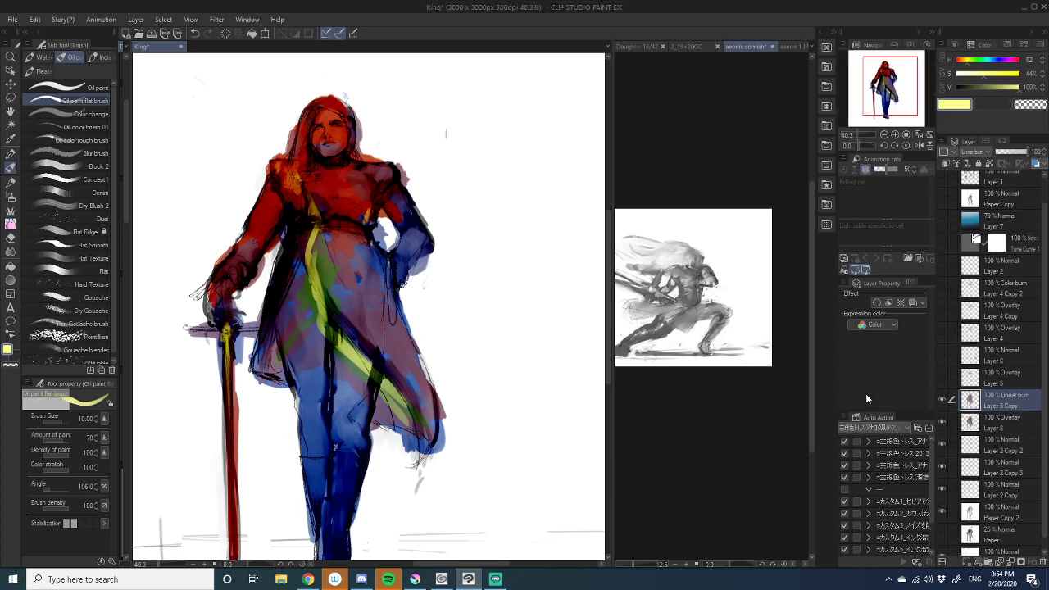
- Compare the figure with Layer 8 Copy hidden and shown, and try Subtract and Color dodge as its blending mode
left_click(942, 399)
left_click(942, 400)
scroll(969, 153, "down", 1)
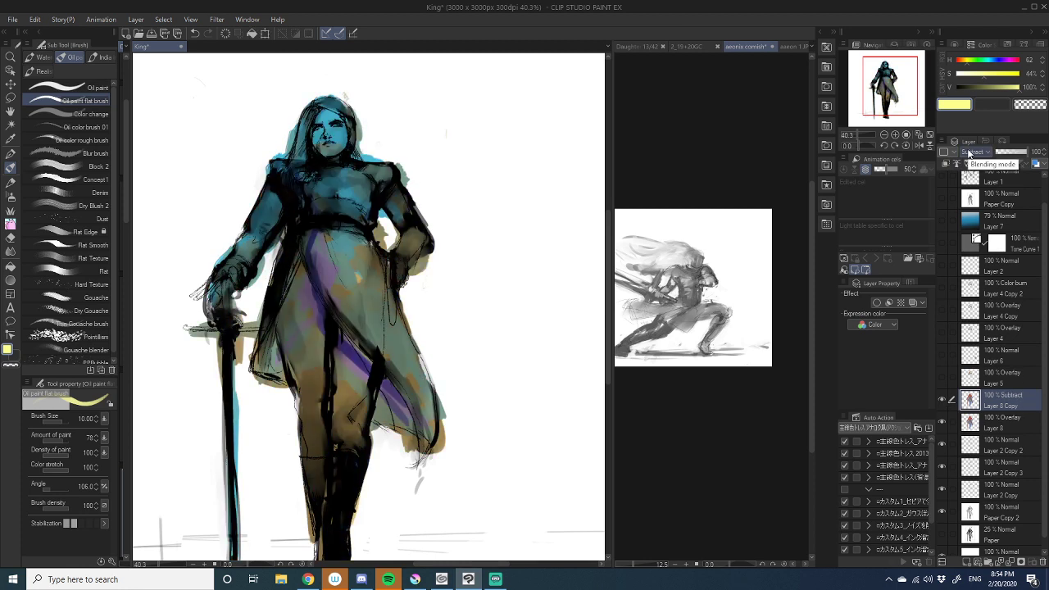
scroll(969, 153, "down", 6)
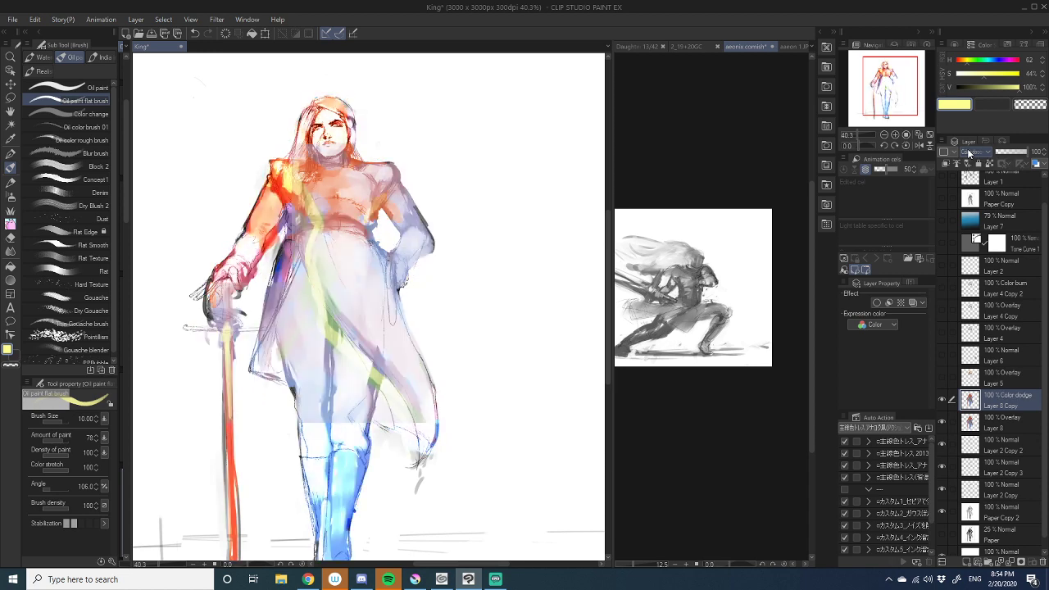
scroll(969, 153, "up", 3)
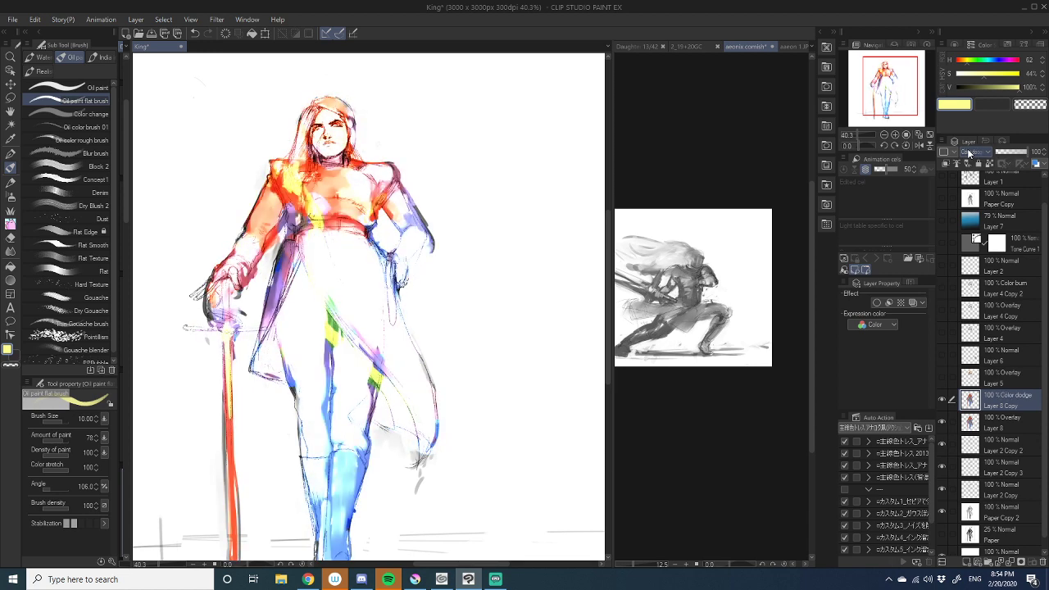
scroll(969, 153, "up", 4)
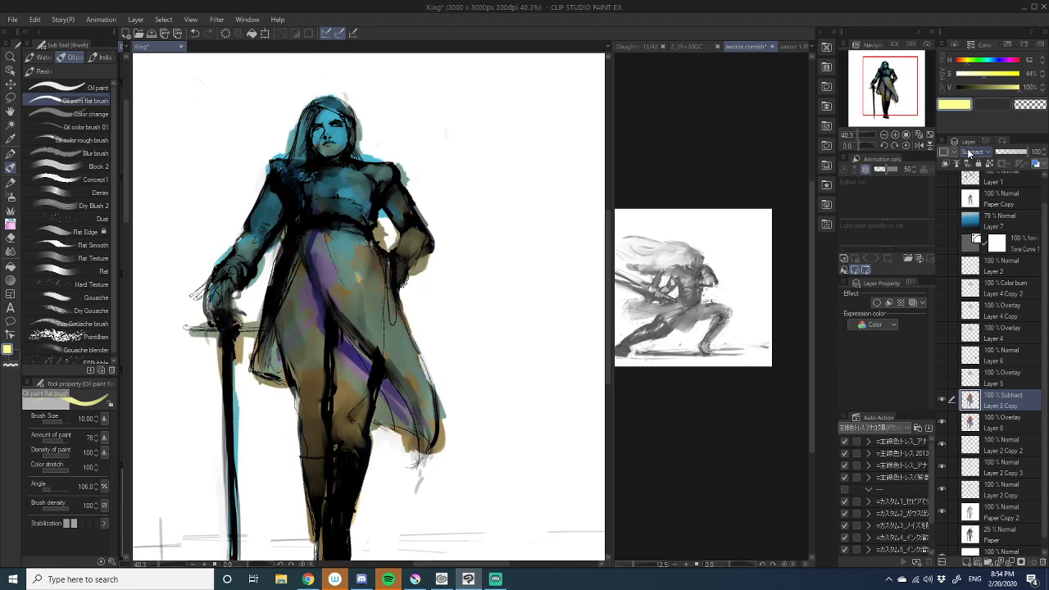
- Try Add, Soft light and Linear light as the blending mode of Layer 8 Copy
scroll(969, 153, "down", 5)
scroll(969, 153, "down", 3)
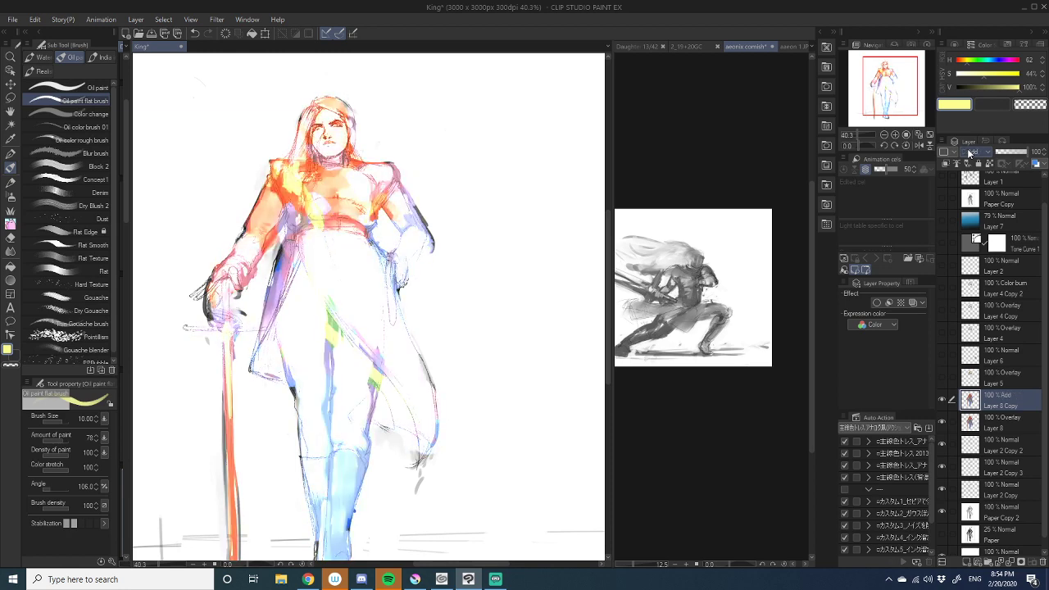
scroll(969, 153, "down", 4)
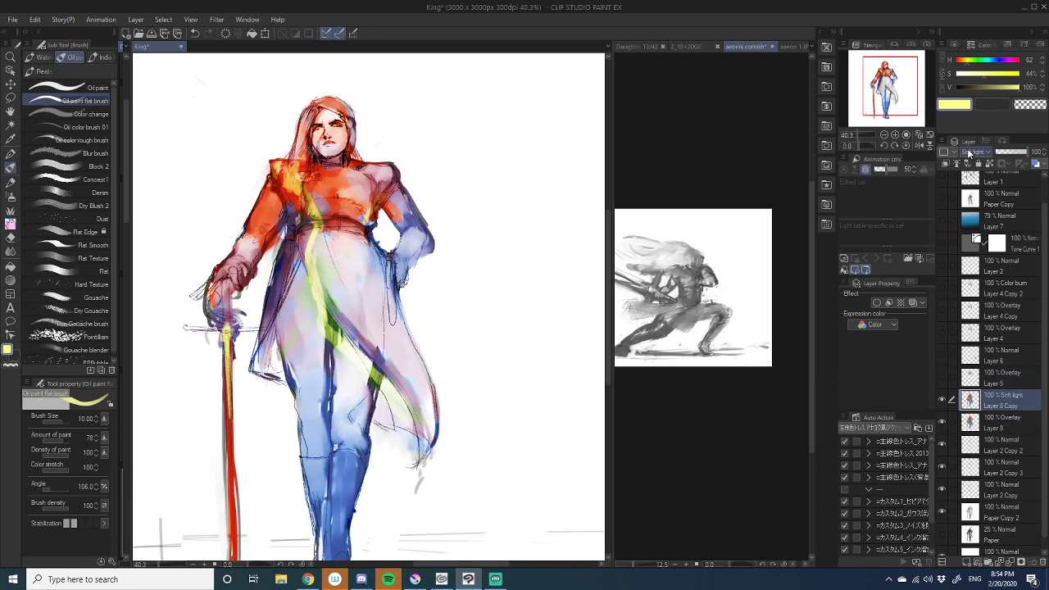
scroll(969, 153, "down", 3)
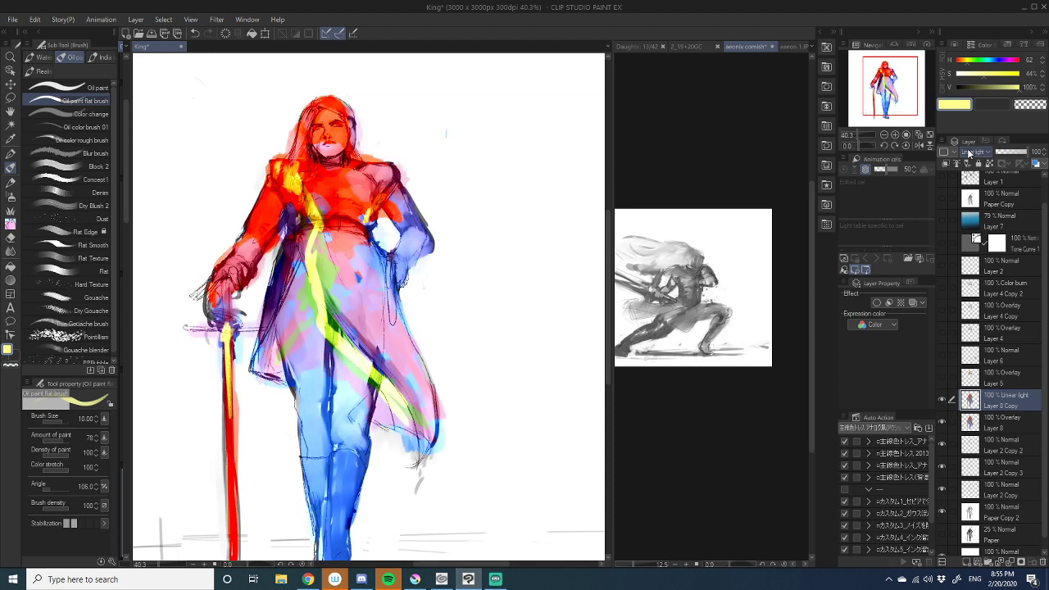
- Try Darker color, Pin light and Difference as the blending mode of Layer 8 Copy
scroll(970, 153, "up", 5)
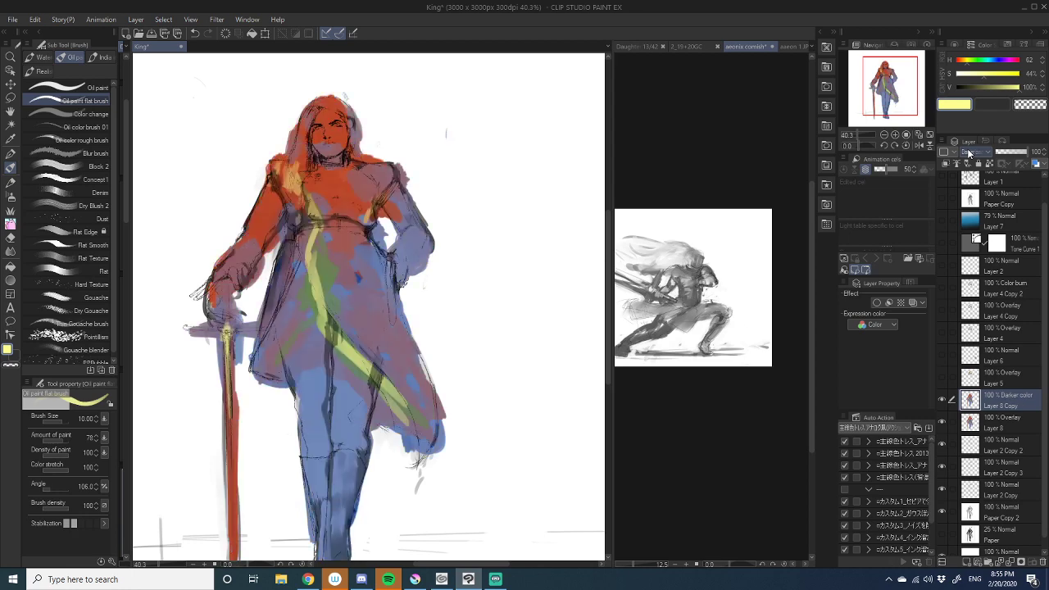
scroll(969, 154, "down", 14)
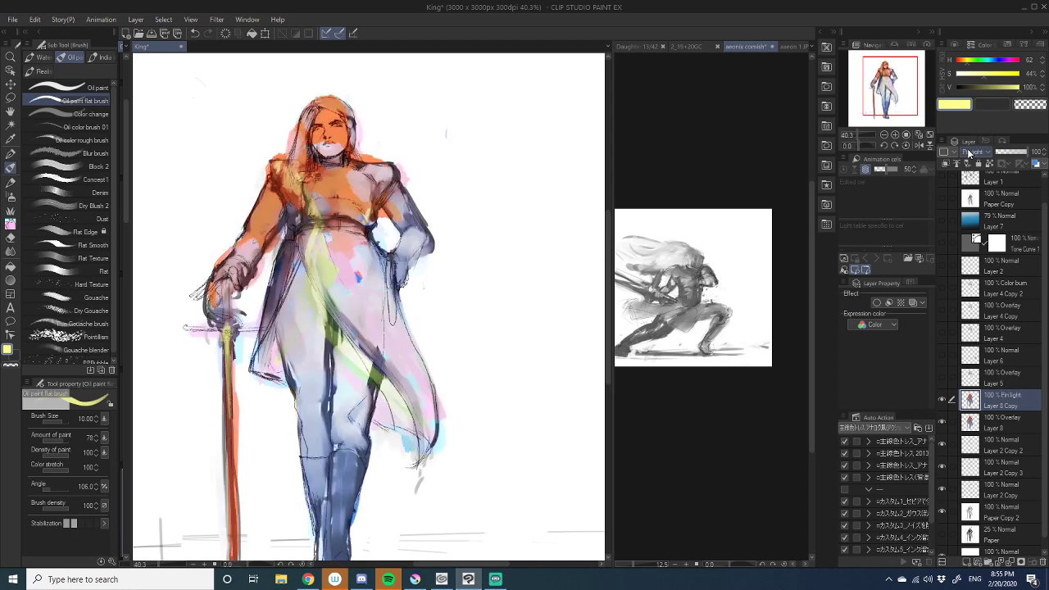
scroll(970, 153, "down", 2)
scroll(456, 295, "down", 2)
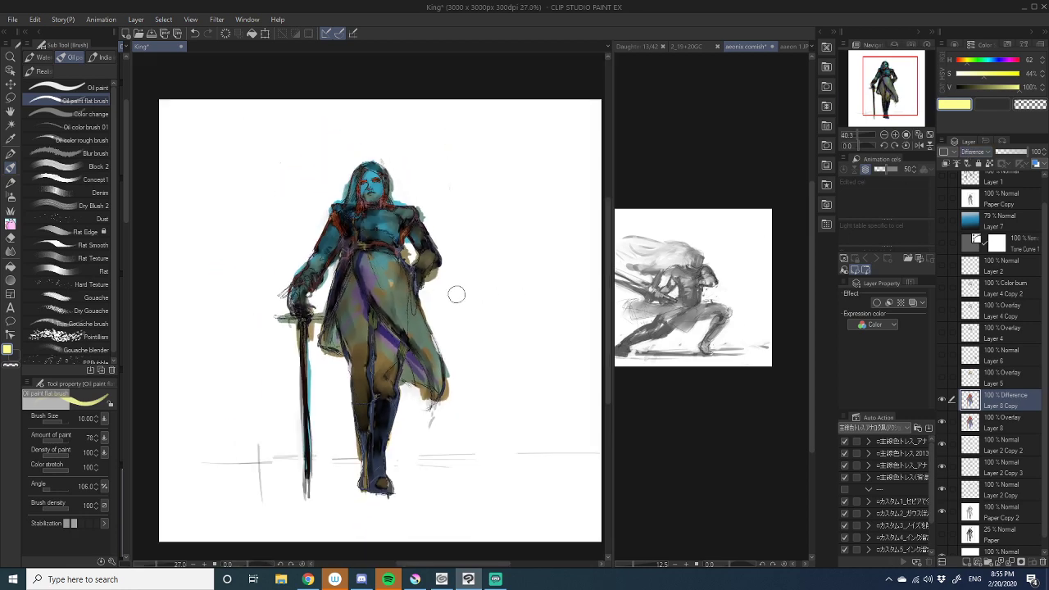
- Set the blending mode of Layer 8 Copy to Overlay, trying Color burn and Screen on the way
left_click(971, 153)
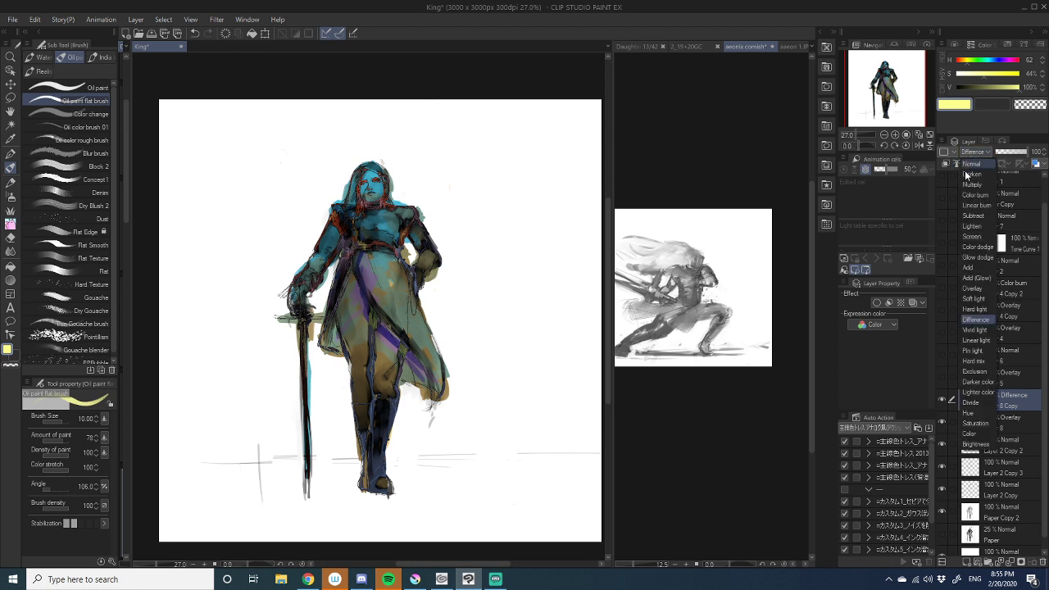
left_click(975, 204)
scroll(968, 156, "down", 1)
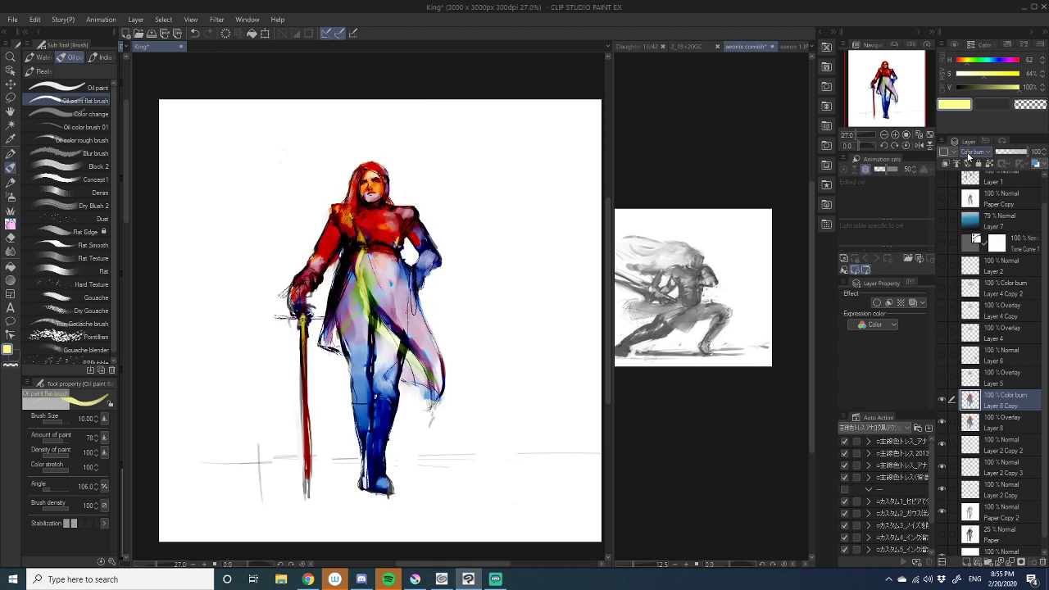
scroll(968, 156, "up", 1)
scroll(969, 156, "down", 4)
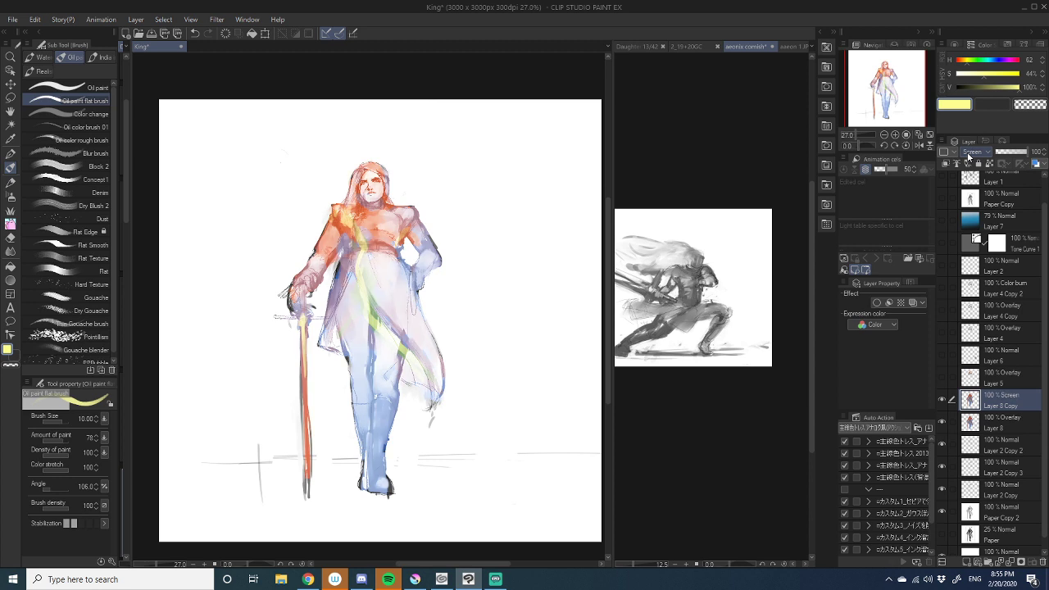
scroll(968, 155, "down", 4)
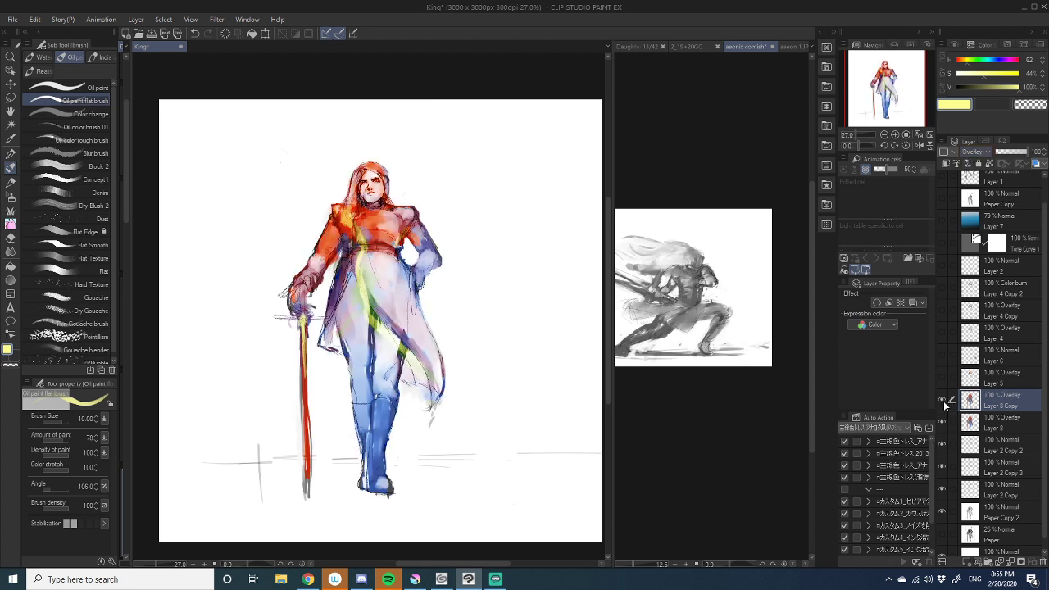
- Compare the figure with Layer 8 Copy hidden and shown, and lower that layer's opacity to 36%
left_click(942, 401)
left_click(944, 401)
left_click(1008, 154)
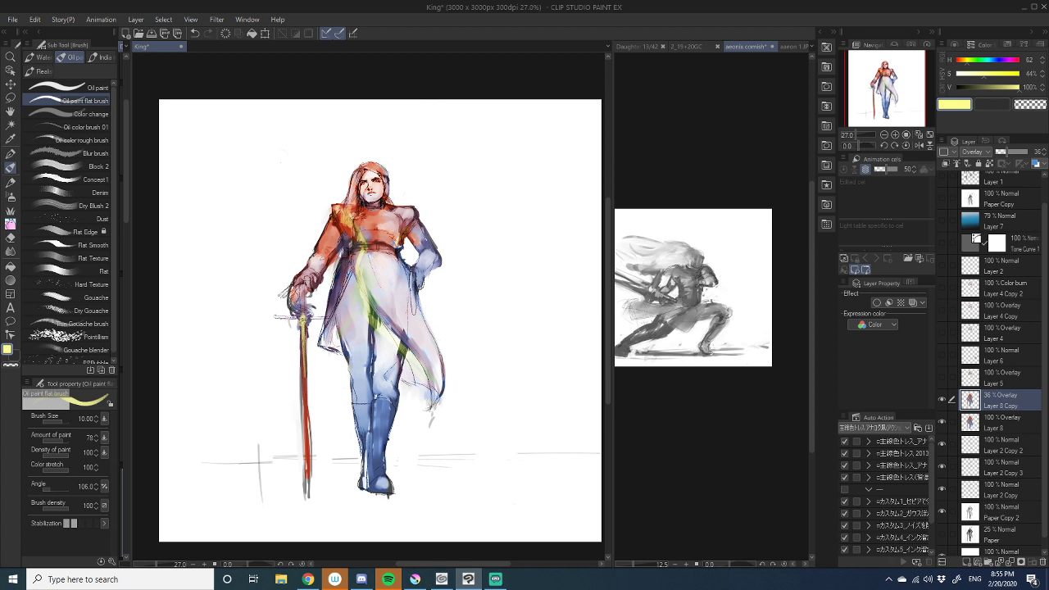
left_click(308, 579)
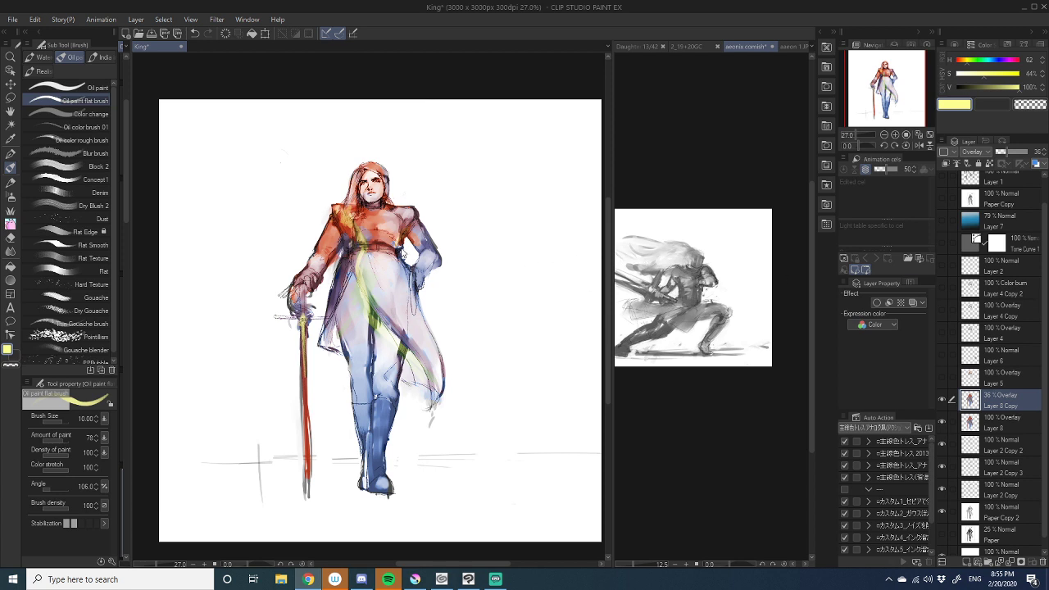
- Briefly toggle Layer 5's visibility and lower the opacity of Layer 8 to 54%
left_click(941, 379)
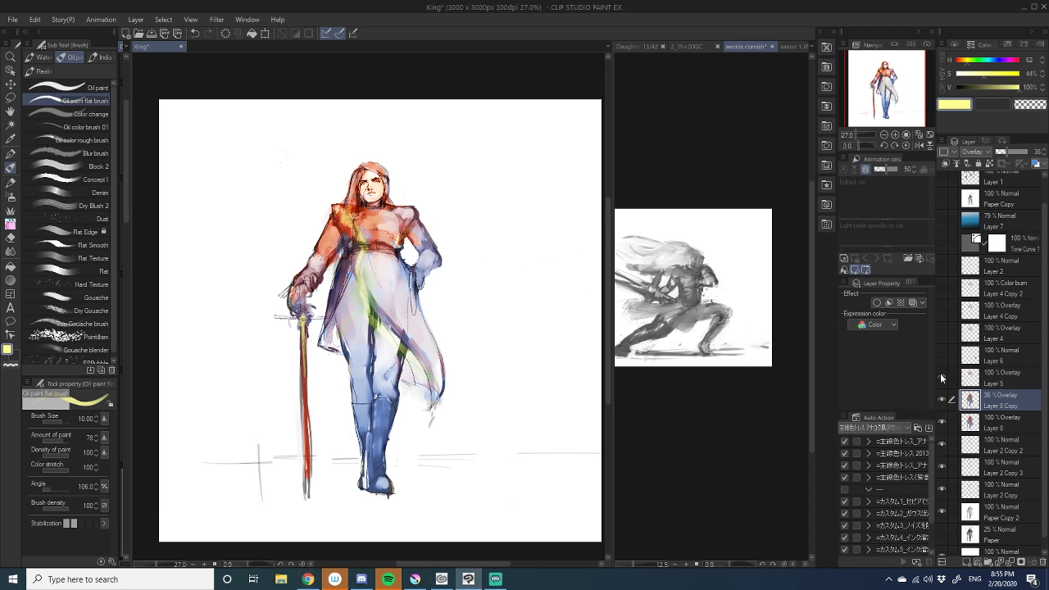
left_click(941, 378)
left_click(1015, 382)
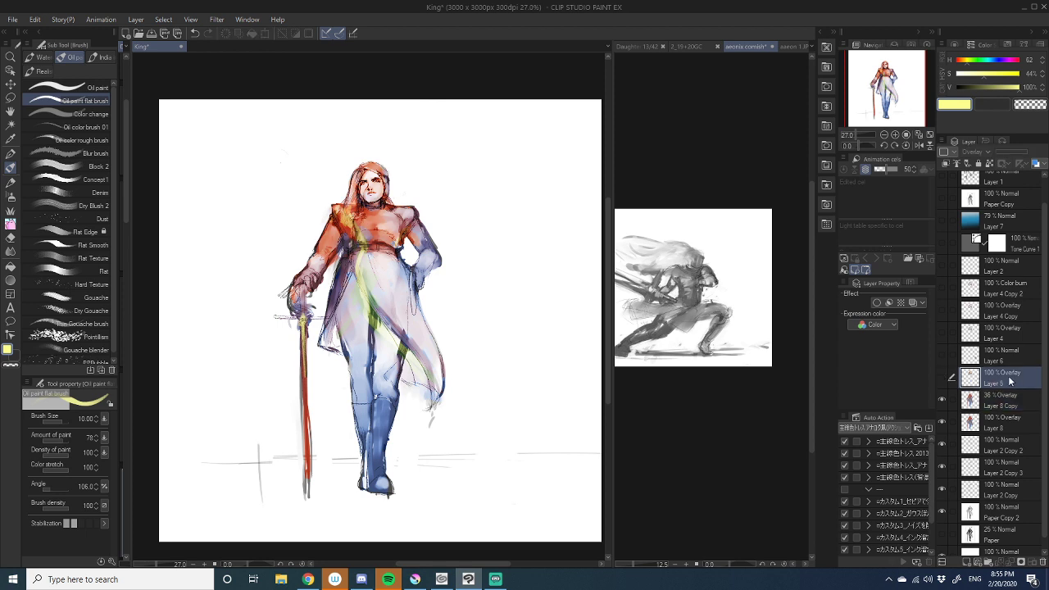
left_click(996, 421)
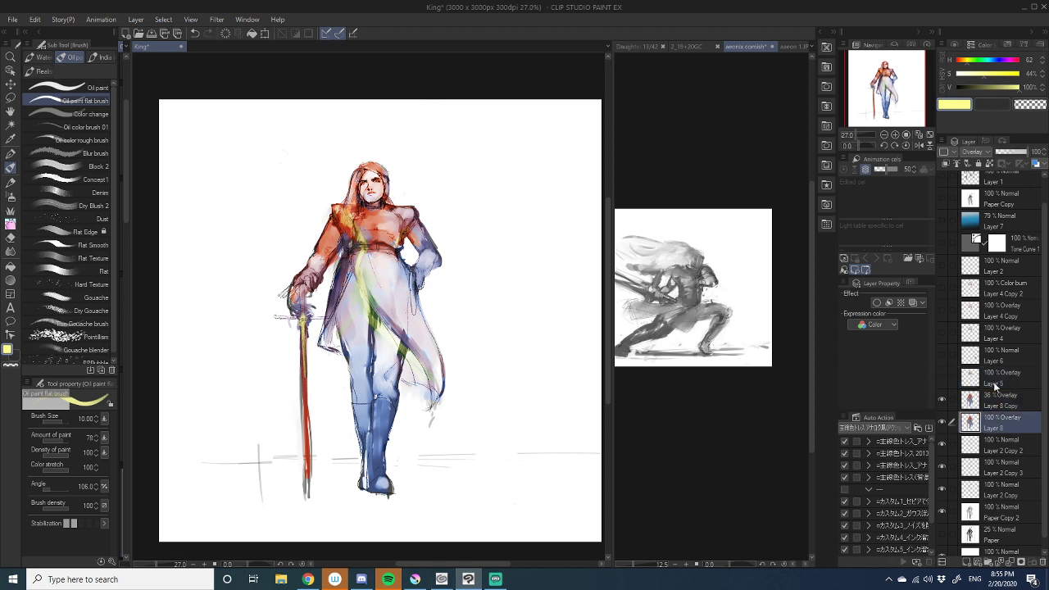
left_click(1014, 153)
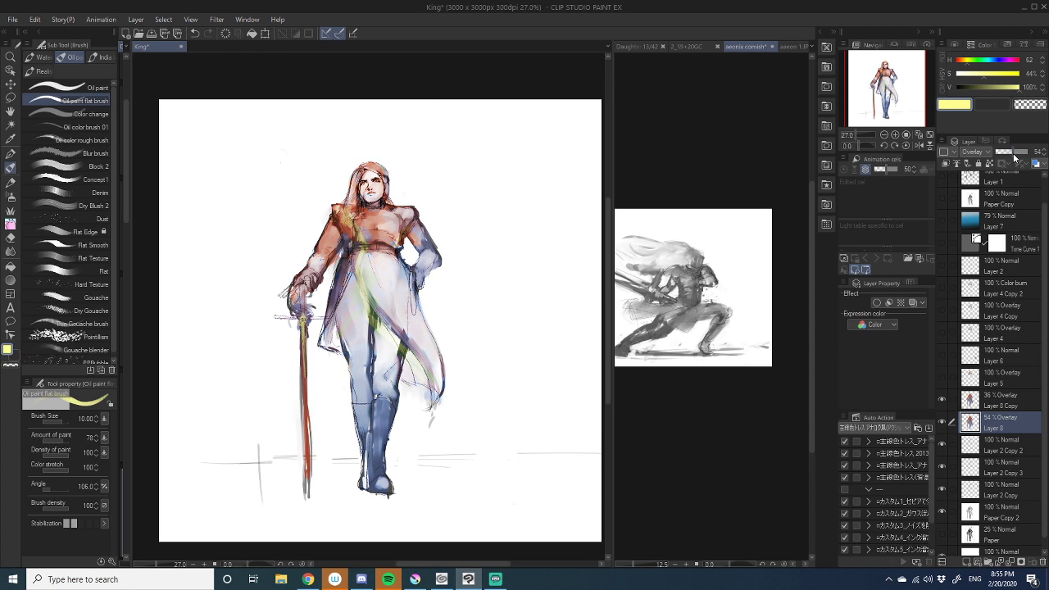
- Show Layer 5 and try Subtract, Color burn and Multiply as its blending mode
left_click(941, 376)
left_click(993, 382)
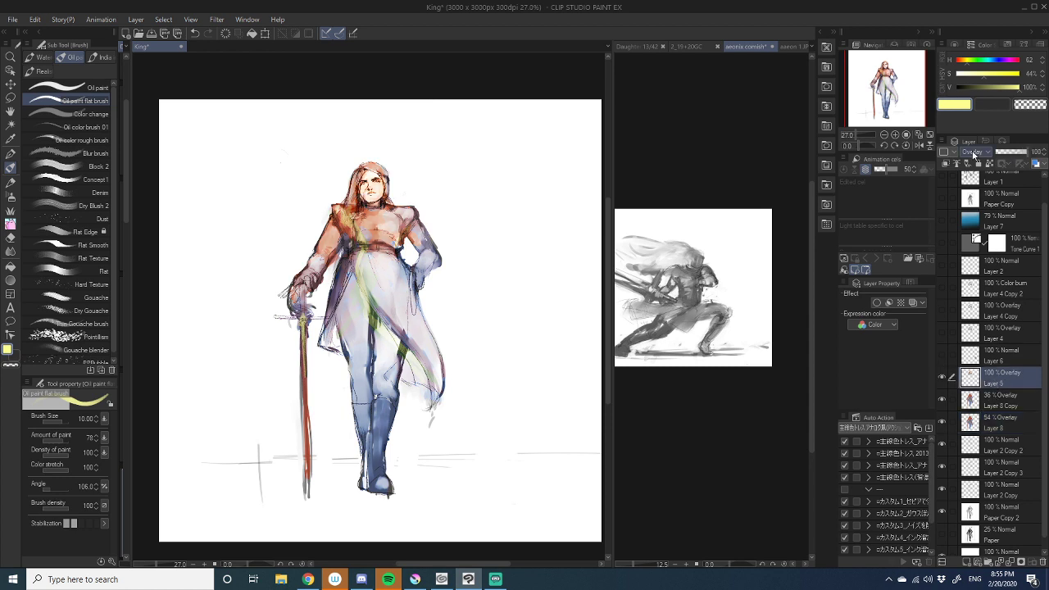
scroll(973, 155, "up", 2)
scroll(973, 153, "up", 6)
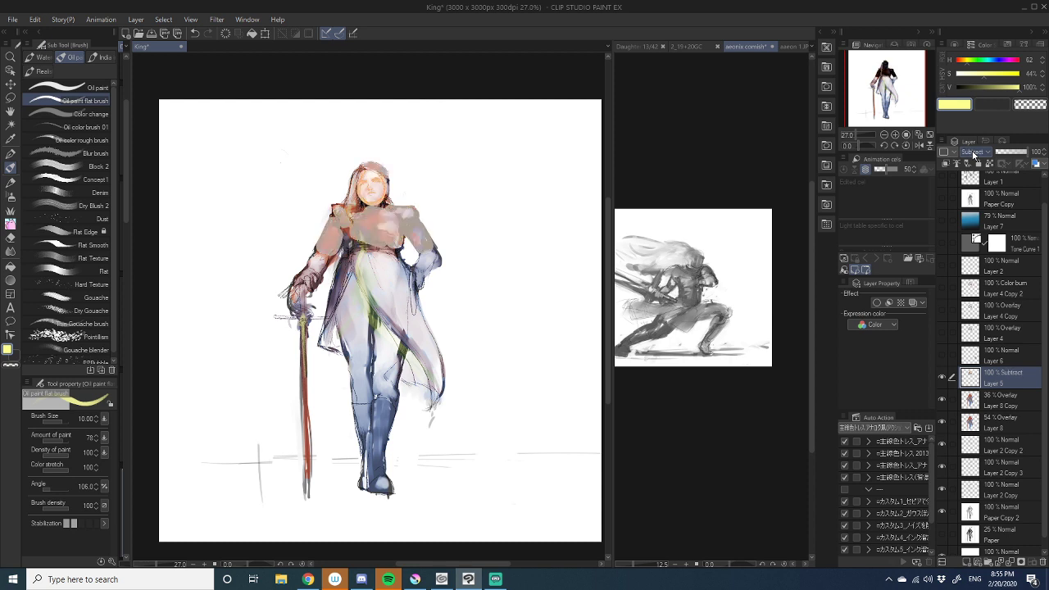
scroll(973, 152, "up", 1)
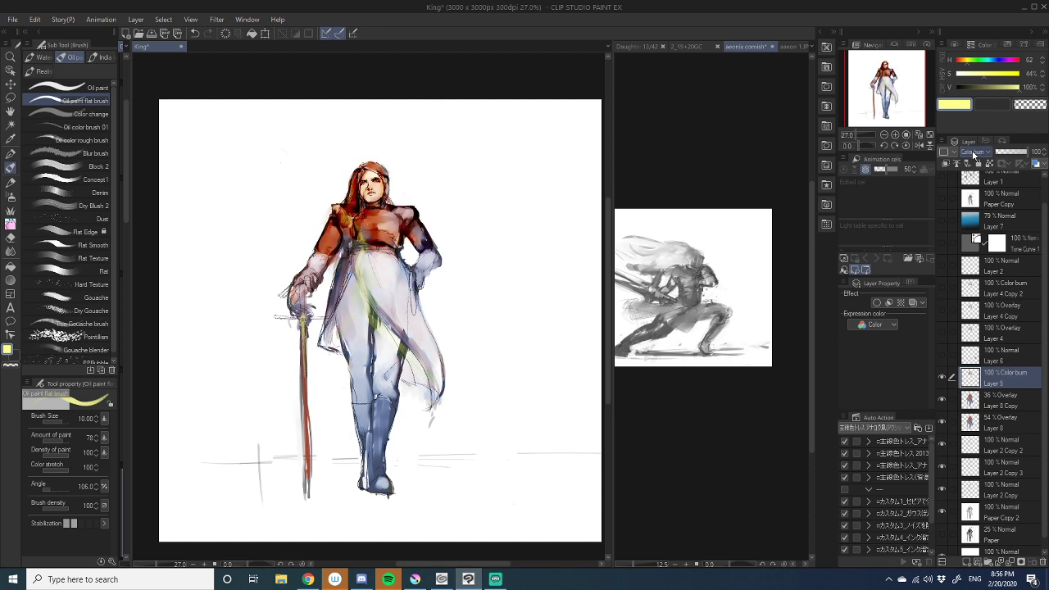
scroll(973, 152, "up", 2)
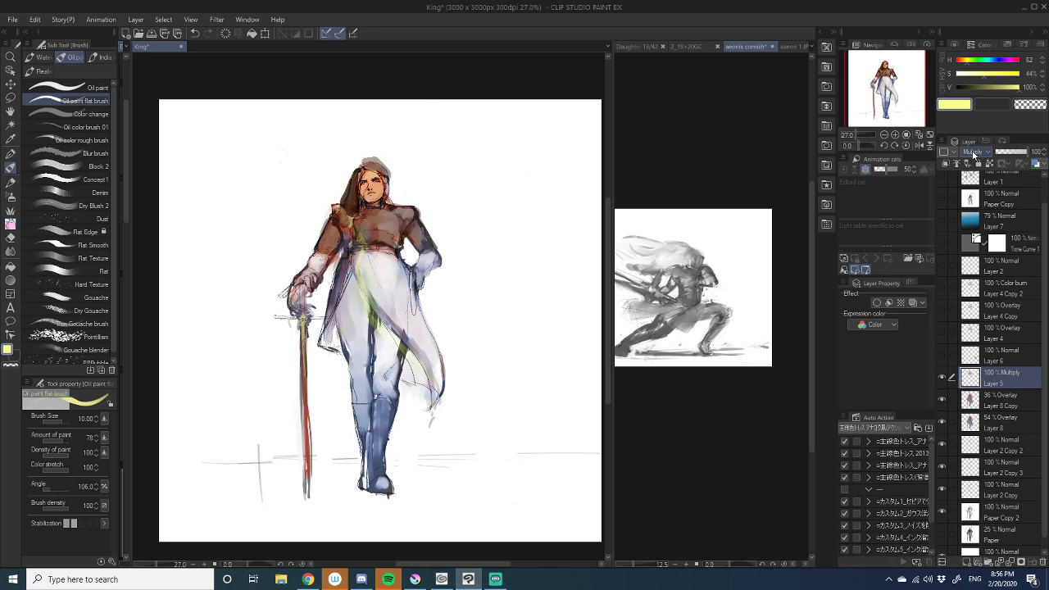
scroll(505, 215, "up", 3)
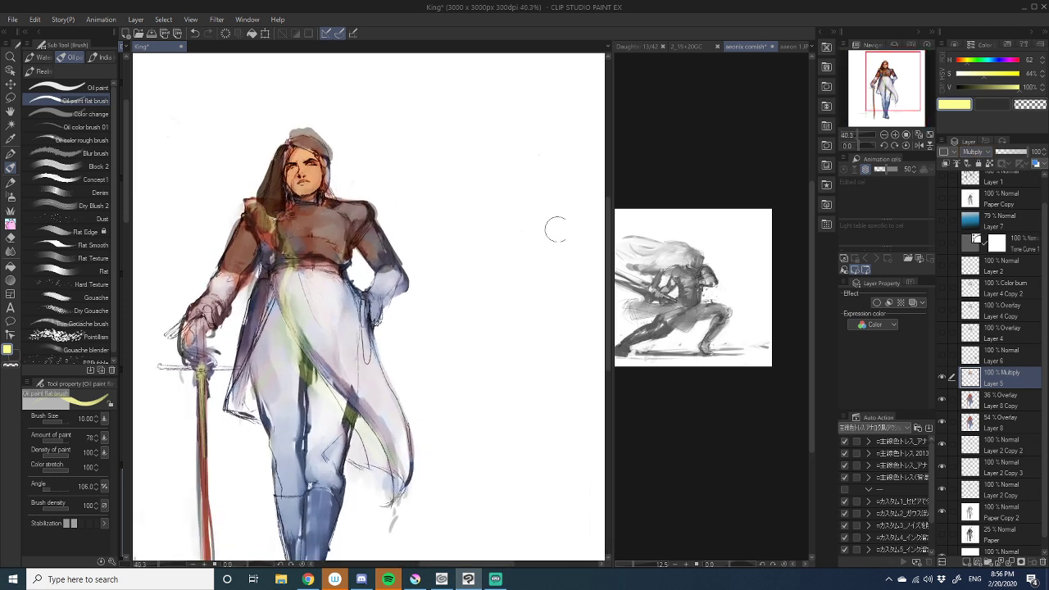
- Try Linear burn as the blending mode of Layer 5
left_click_drag(911, 104, 893, 103)
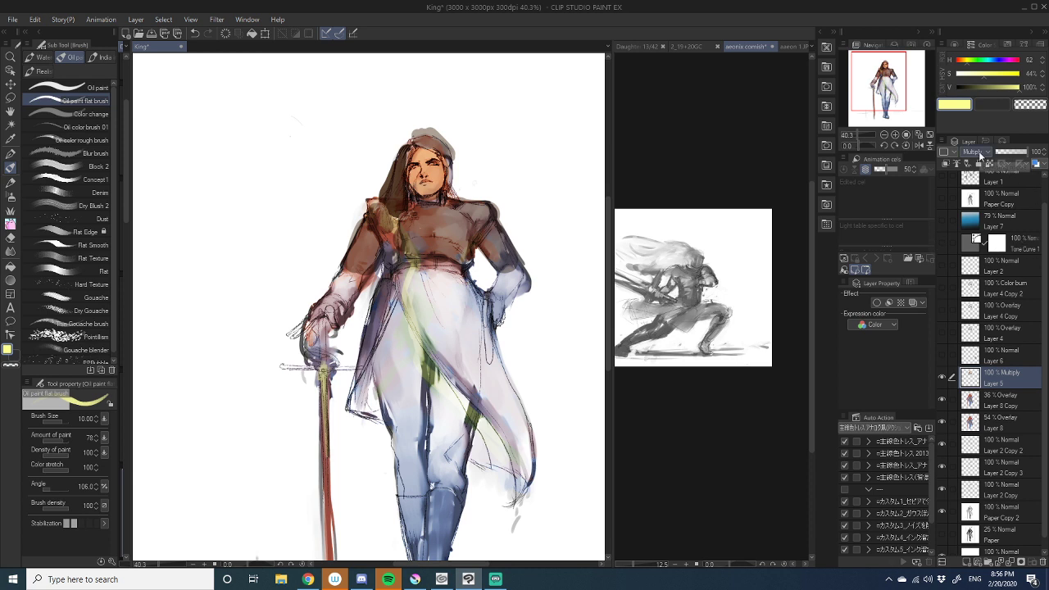
scroll(980, 154, "down", 1)
scroll(980, 154, "down", 1)
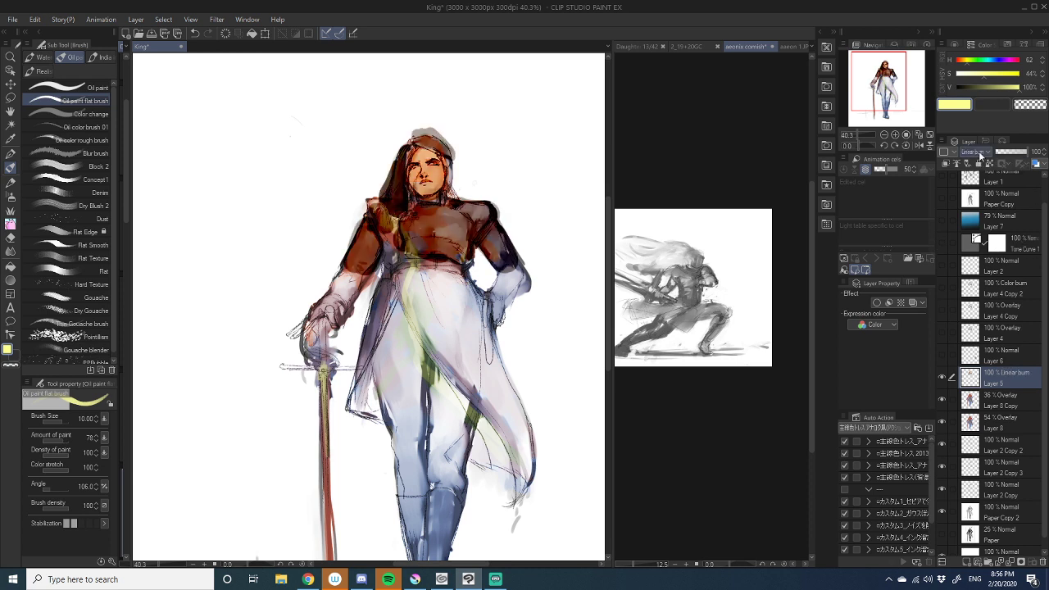
scroll(980, 154, "down", 1)
scroll(980, 154, "up", 1)
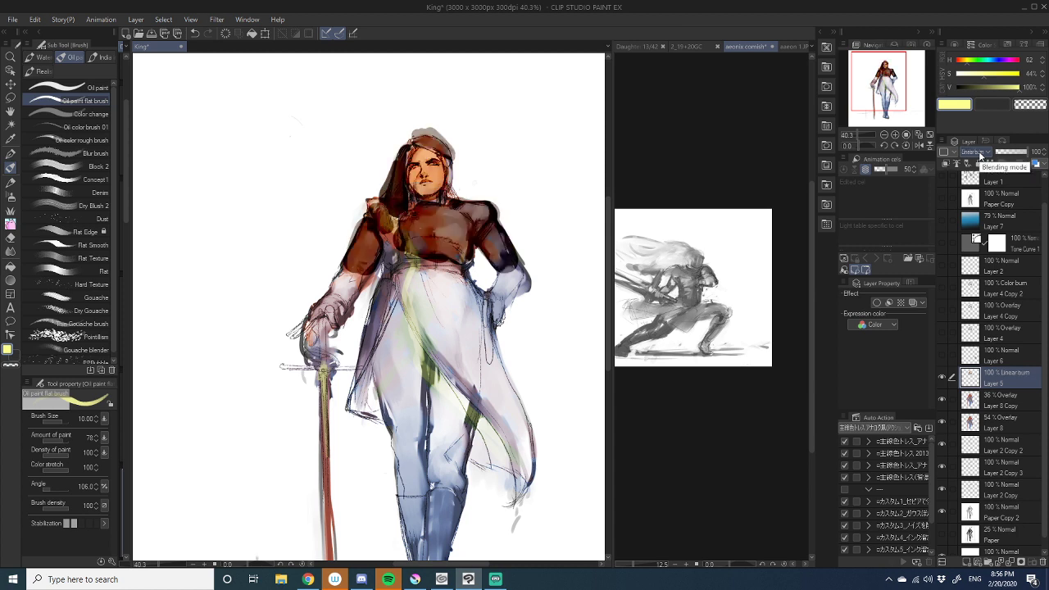
- Set Layer 5's blending mode to Normal, trying Subtract, Glow dodge and Overlay on the way
scroll(975, 156, "down", 3)
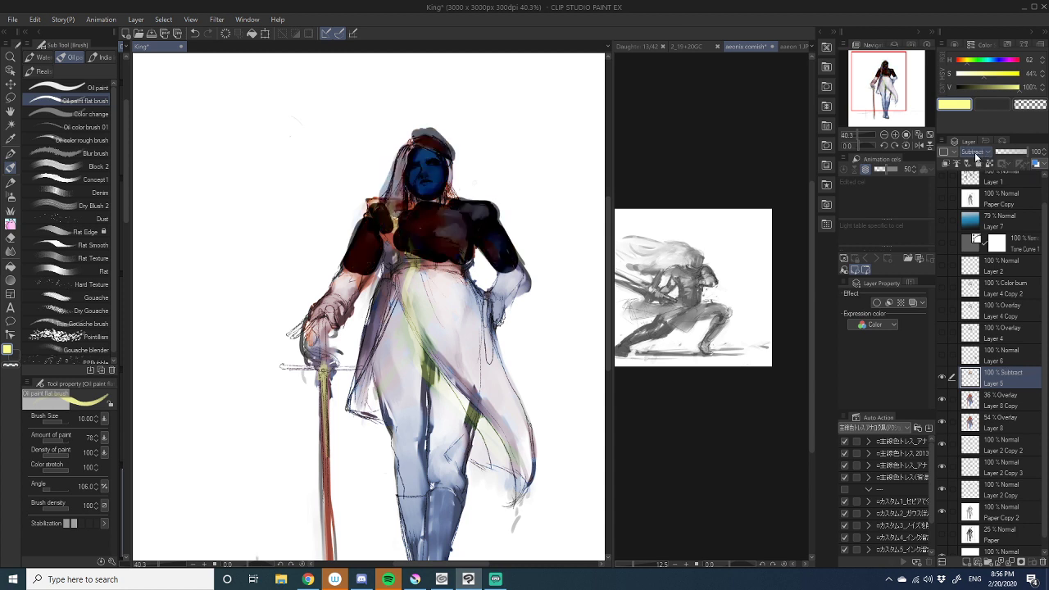
scroll(975, 156, "down", 2)
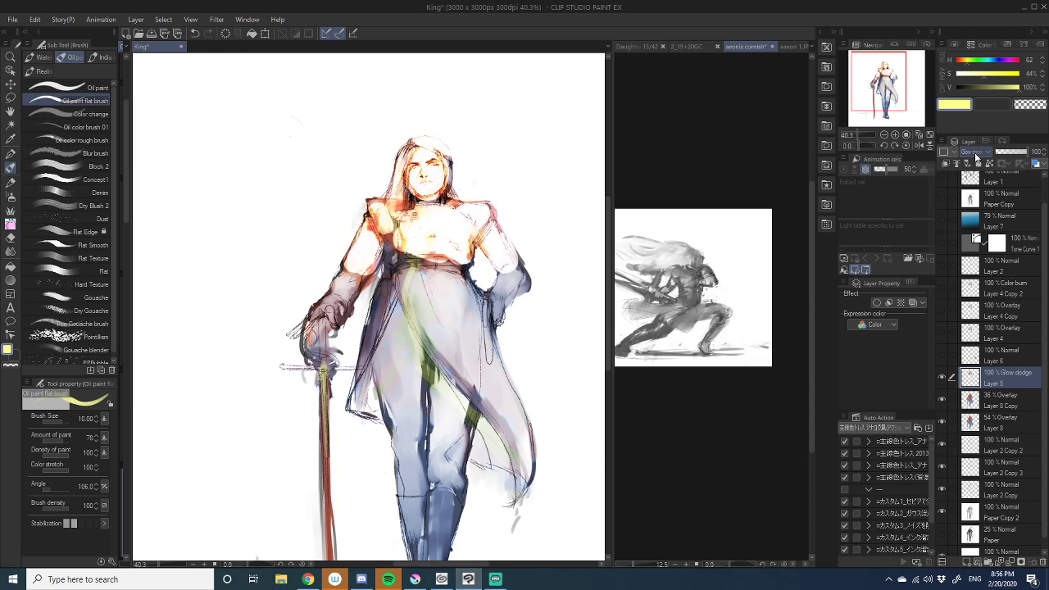
scroll(974, 155, "down", 3)
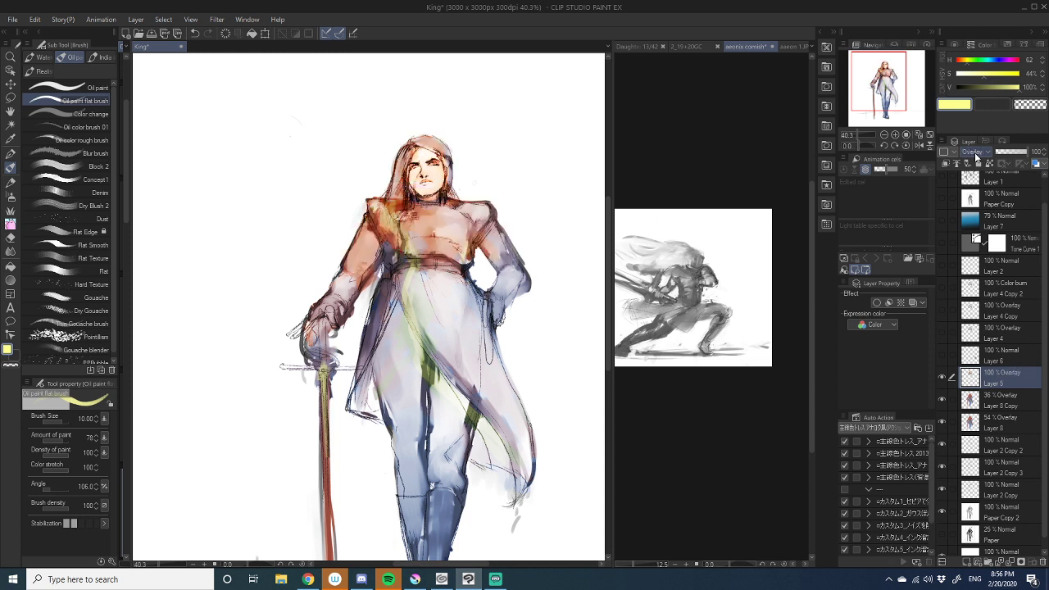
scroll(974, 156, "down", 1)
scroll(975, 155, "up", 1)
left_click(970, 152)
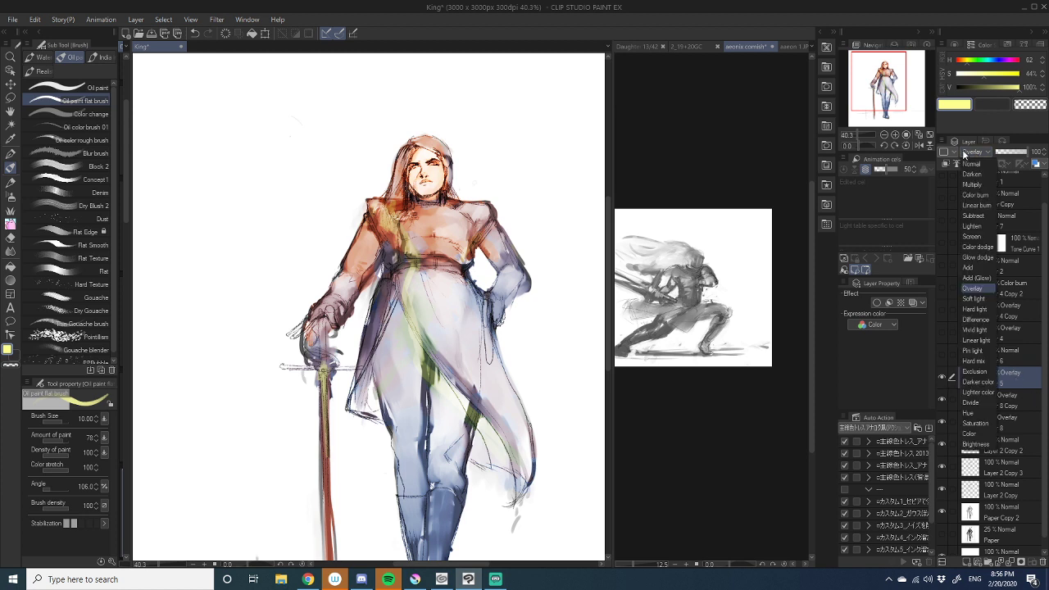
left_click(967, 165)
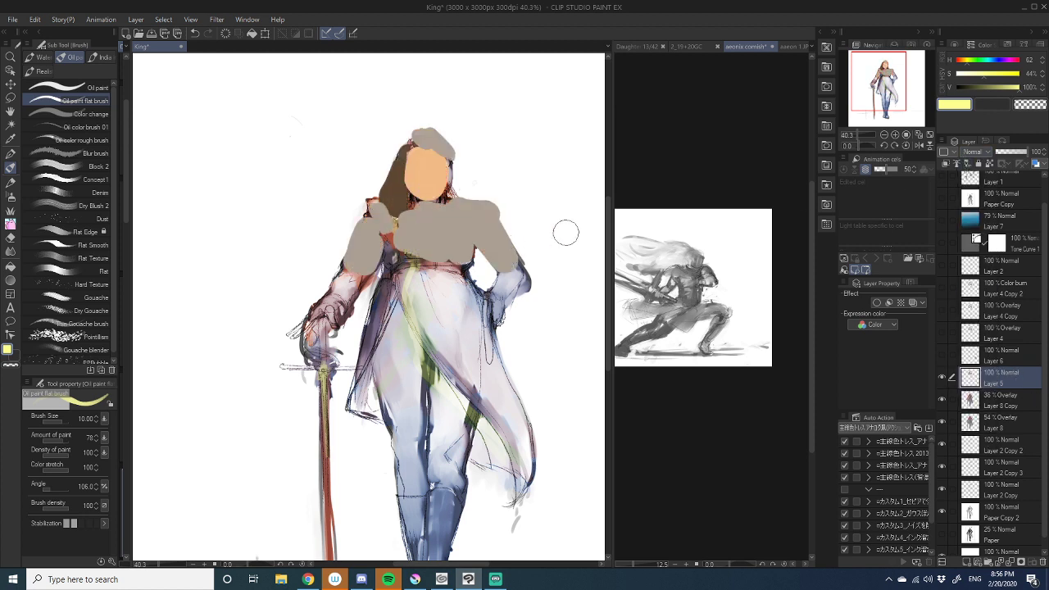
- Extend the flat grey-beige of the coat on Layer 5 down over the waist and the forearm resting on the hip
left_click(436, 215, "alt")
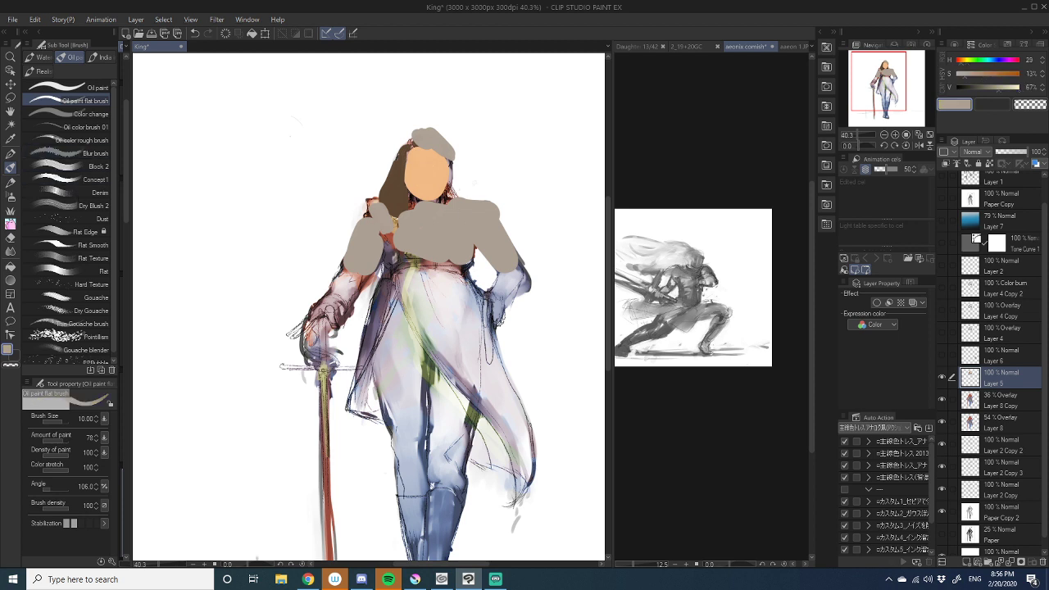
mouse_move(416, 256)
left_mouse_down()
mouse_move(437, 296)
mouse_move(443, 251)
mouse_move(472, 325)
mouse_move(501, 295)
mouse_move(505, 269)
mouse_move(512, 276)
mouse_move(488, 319)
left_mouse_up()
left_click(436, 190, "alt")
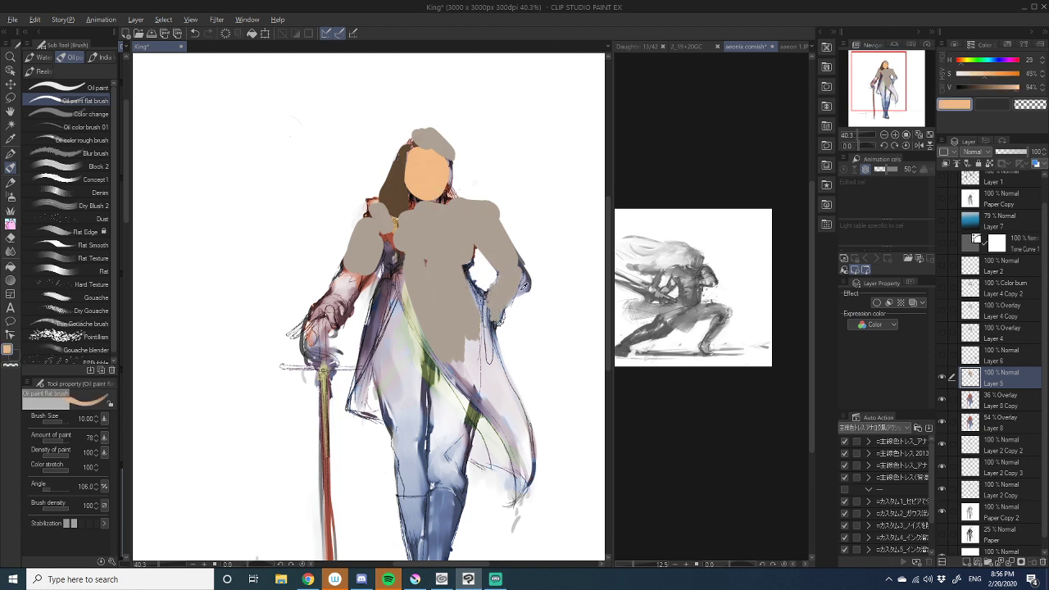
left_click(523, 287, "alt")
mouse_move(510, 277)
left_mouse_down()
mouse_move(502, 247)
mouse_move(511, 279)
mouse_move(488, 311)
left_mouse_up()
left_click(503, 247, "alt")
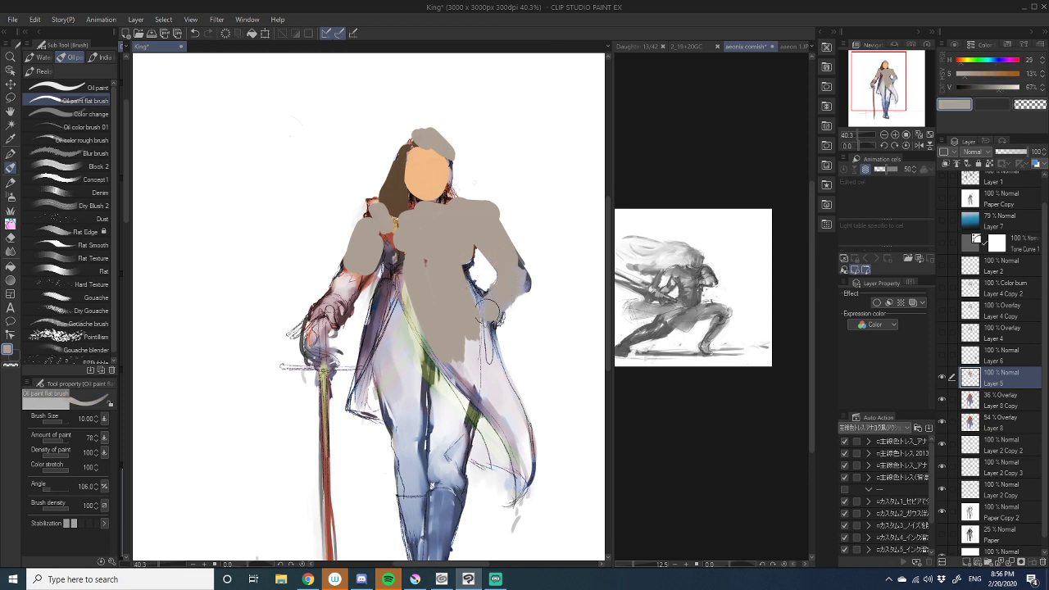
- Block in the sword arm's sleeve and both hanging coat tails with the same grey-beige
mouse_move(366, 262)
left_mouse_down()
mouse_move(332, 307)
mouse_move(337, 316)
mouse_move(392, 287)
mouse_move(392, 246)
mouse_move(363, 365)
mouse_move(368, 418)
left_mouse_up()
left_click_drag(451, 365, 479, 397)
mouse_move(463, 319)
left_mouse_down()
mouse_move(457, 365)
mouse_move(496, 366)
mouse_move(494, 390)
mouse_move(521, 450)
left_mouse_up()
mouse_move(522, 450)
left_mouse_down()
mouse_move(499, 369)
mouse_move(456, 366)
mouse_move(485, 365)
mouse_move(504, 389)
mouse_move(491, 410)
mouse_move(465, 343)
mouse_move(476, 397)
left_mouse_up()
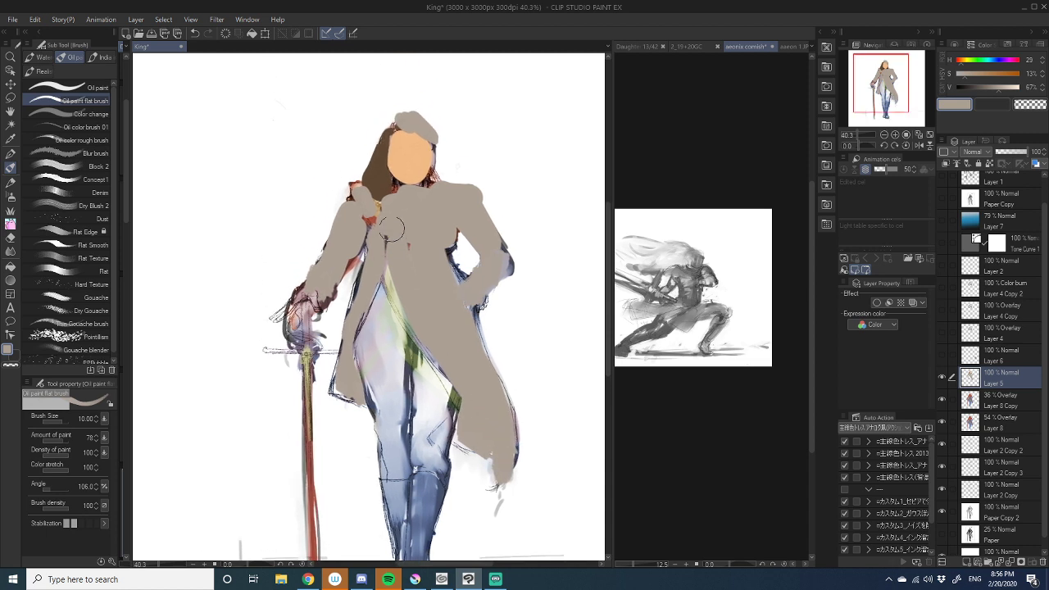
- Fill the gaps at the coat's collar and upper chest with the sampled grey-beige
mouse_move(390, 229)
left_mouse_down()
mouse_move(369, 209)
mouse_move(399, 208)
mouse_move(379, 207)
mouse_move(369, 190)
mouse_move(377, 174)
mouse_move(364, 192)
mouse_move(401, 201)
left_mouse_up()
left_click(377, 182, "alt")
left_click(395, 207, "alt")
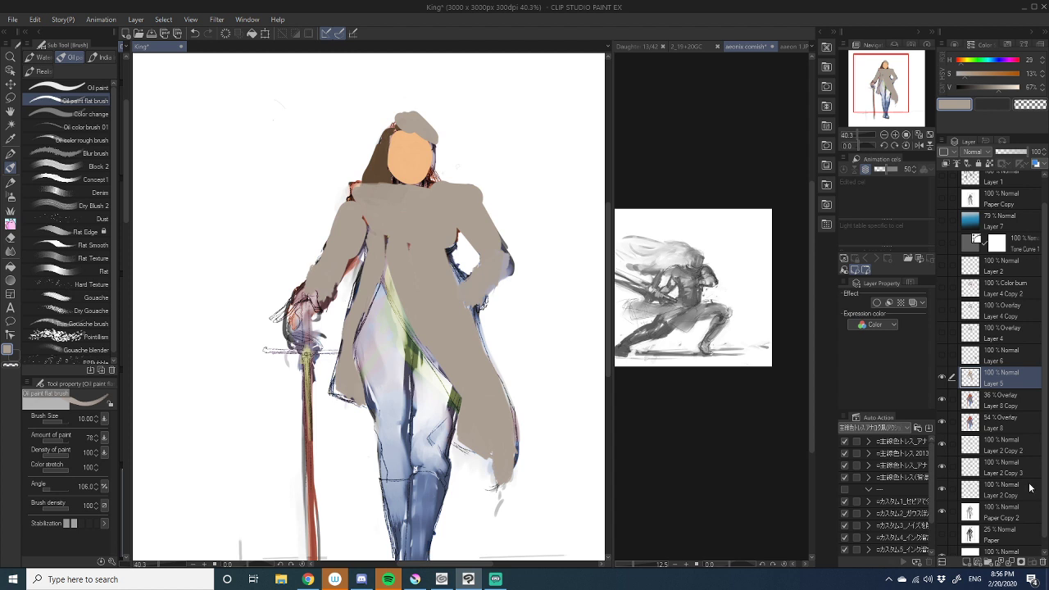
key("asciicircum")
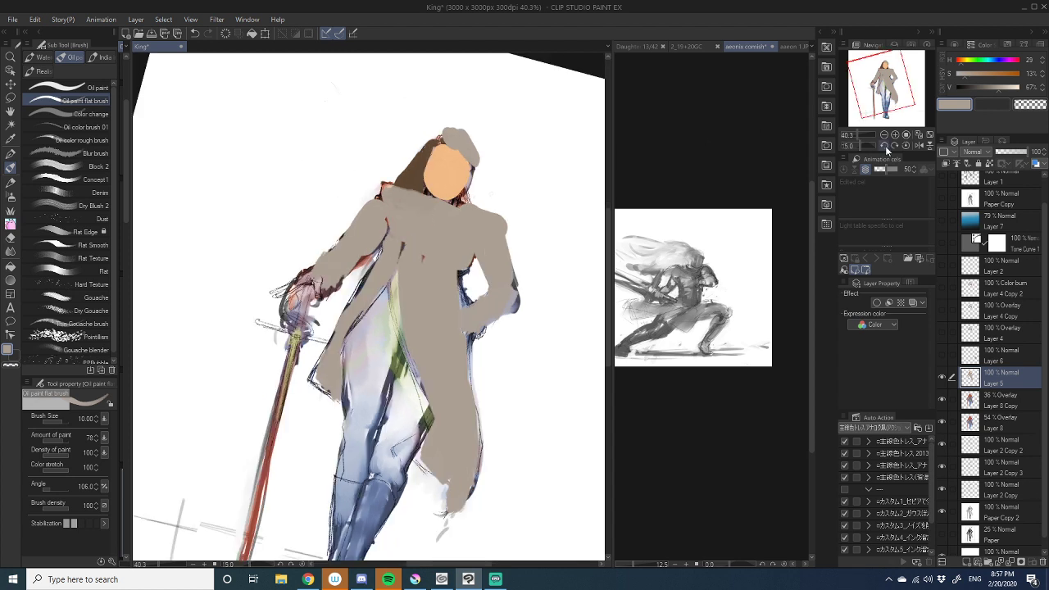
left_click(885, 146)
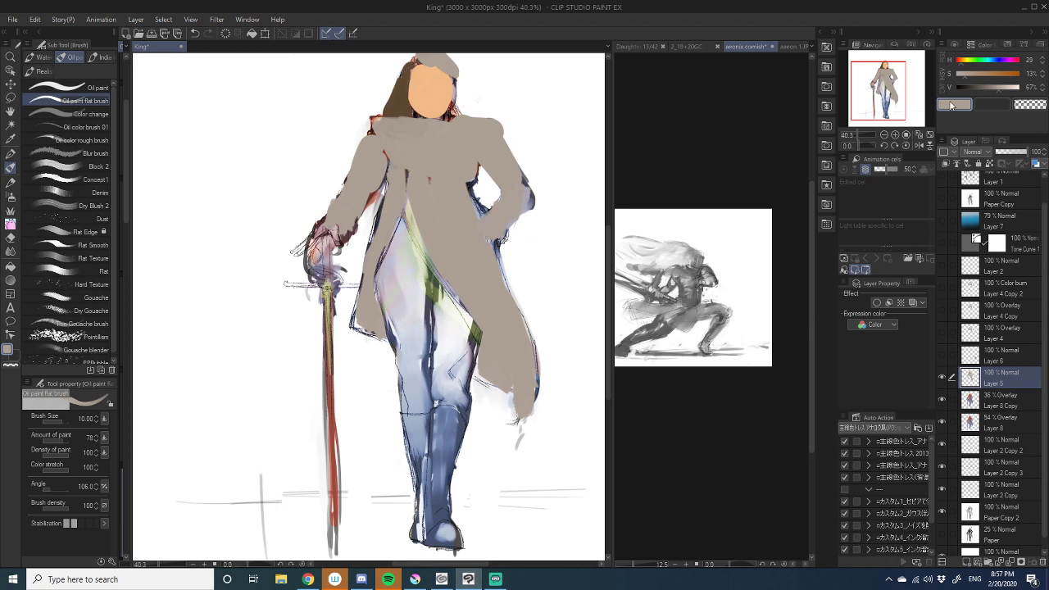
- Sample the coat colour, brighten it to about 73%, and block in the thigh beside the sword
left_click(414, 374, "alt")
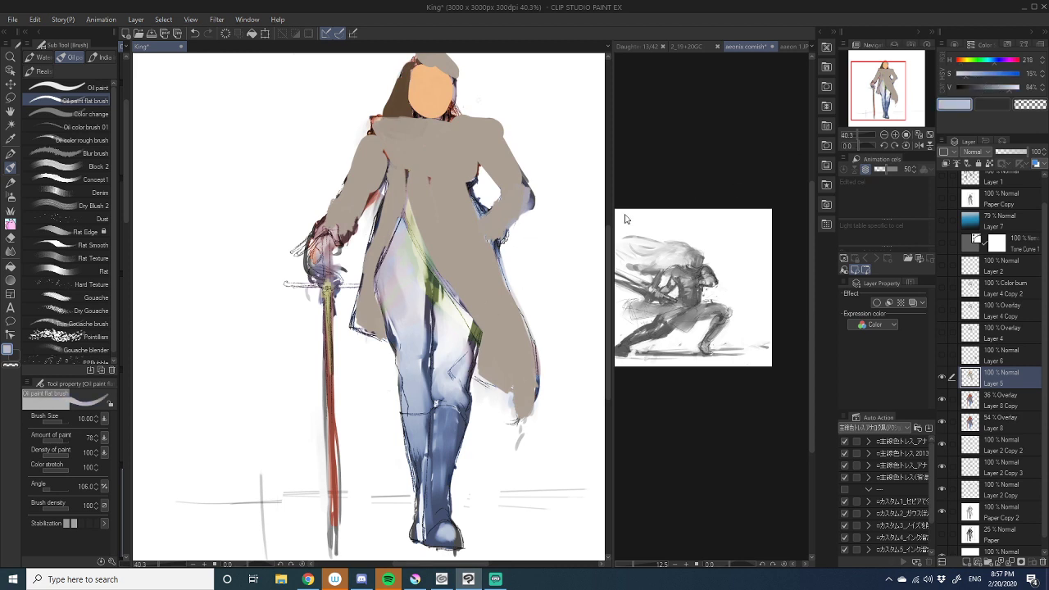
left_click(488, 251, "alt")
left_click(1002, 86)
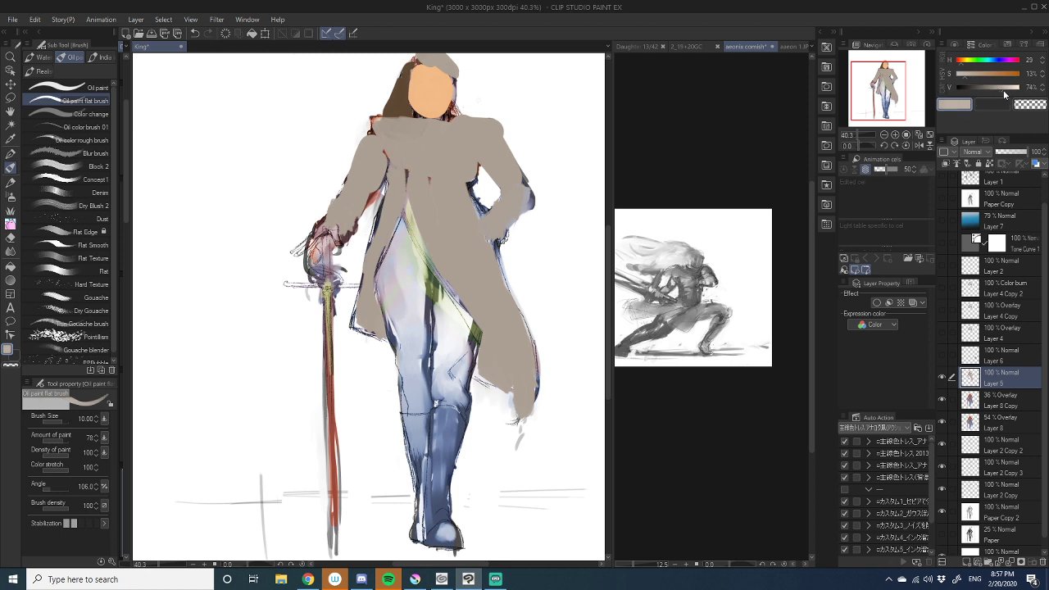
mouse_move(391, 348)
left_mouse_down()
mouse_move(400, 246)
mouse_move(408, 344)
left_mouse_up()
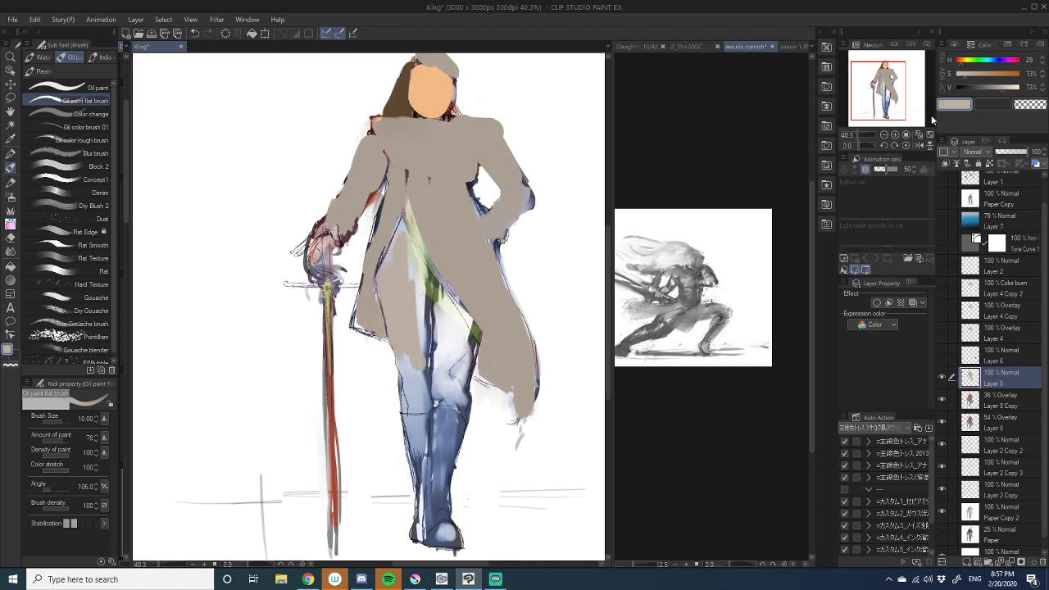
- Paint the trousers from the coat opening down to the boot tops in pale beige with 11% saturation and 85% brightness
left_click(1009, 86)
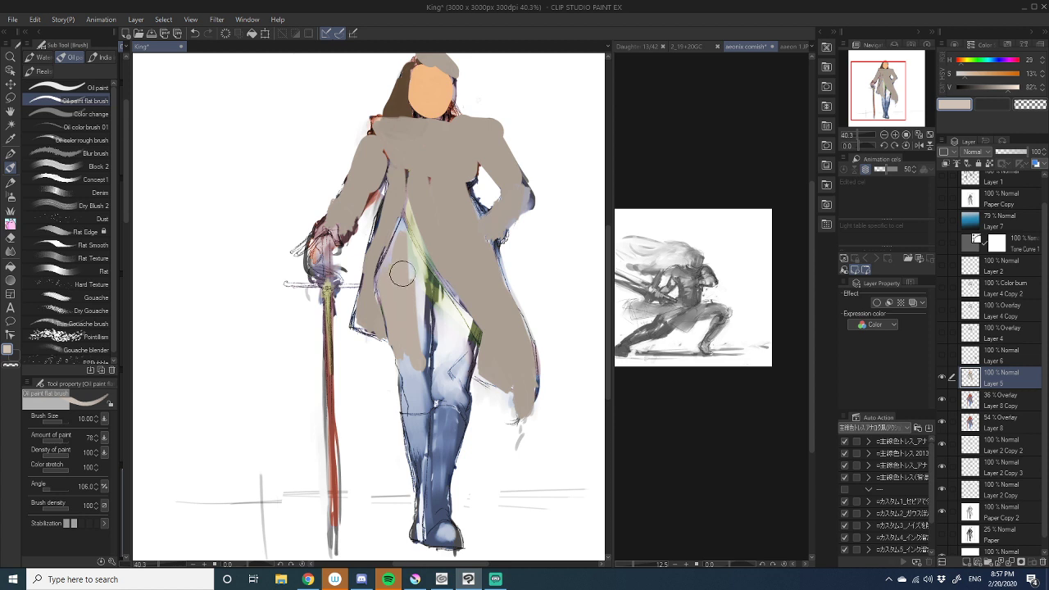
left_click_drag(403, 274, 411, 360)
left_click_drag(1006, 91, 962, 76)
mouse_move(407, 270)
left_mouse_down()
mouse_move(440, 334)
mouse_move(451, 316)
mouse_move(443, 397)
mouse_move(451, 358)
mouse_move(465, 402)
mouse_move(413, 389)
mouse_move(416, 378)
mouse_move(407, 399)
mouse_move(397, 266)
mouse_move(390, 297)
mouse_move(398, 230)
mouse_move(384, 264)
mouse_move(395, 316)
mouse_move(402, 244)
mouse_move(469, 333)
mouse_move(473, 287)
mouse_move(434, 235)
mouse_move(433, 250)
mouse_move(408, 197)
mouse_move(489, 356)
mouse_move(455, 347)
mouse_move(473, 347)
mouse_move(457, 395)
left_mouse_up()
left_click(474, 288, "alt")
left_click(457, 359, "alt")
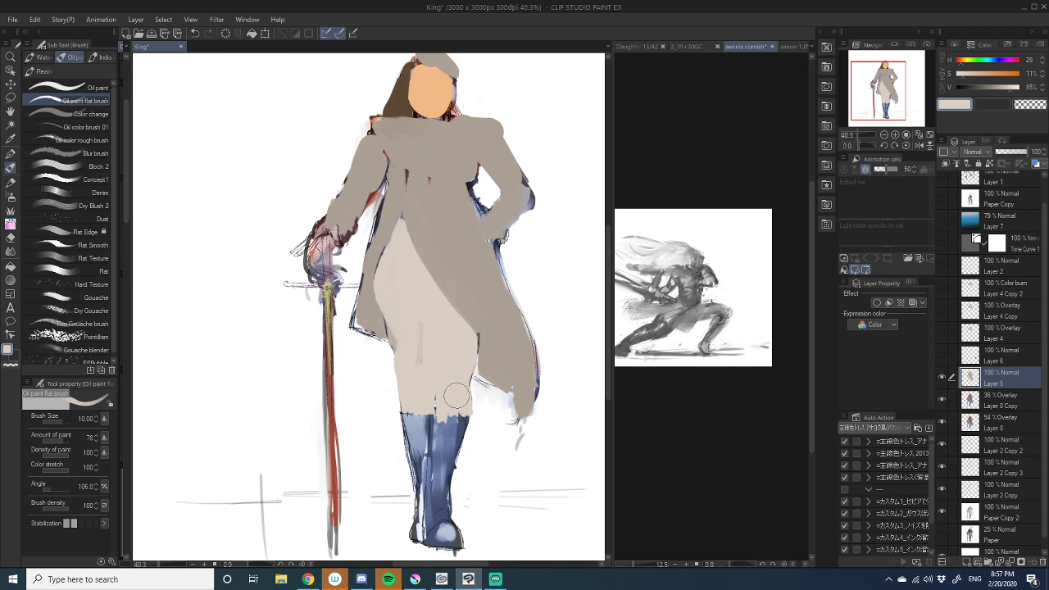
- Sample the coat's grey-brown color and paint it over the sketch showing along the coat's edges beside the waist and hip
left_click_drag(421, 288, 429, 376)
left_click(454, 292, "alt")
mouse_move(455, 292)
left_mouse_down()
mouse_move(429, 259)
mouse_move(412, 277)
mouse_move(383, 208)
left_mouse_up()
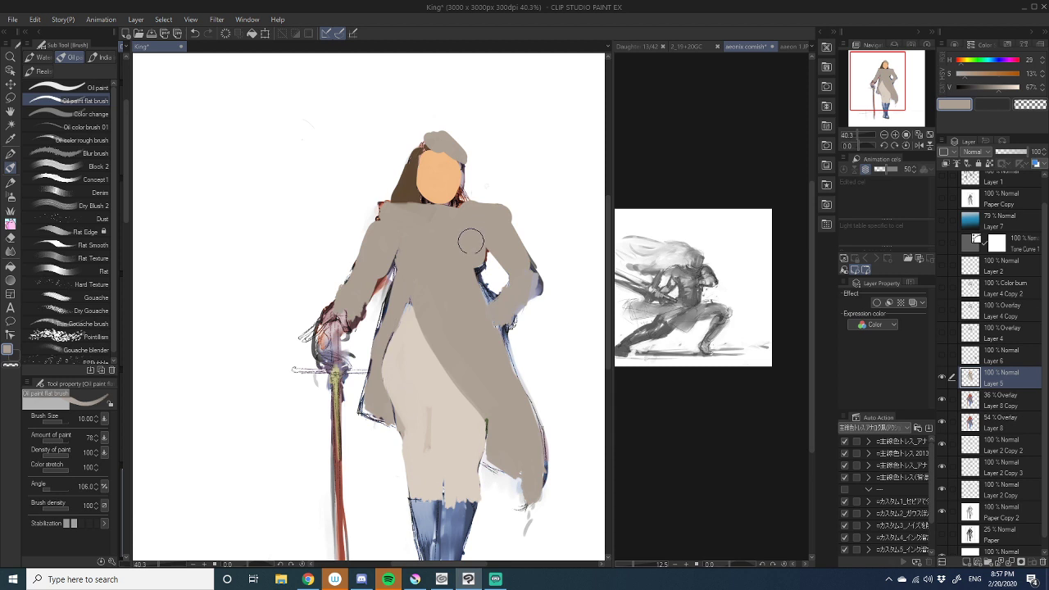
left_click_drag(478, 281, 500, 319)
left_click_drag(469, 333, 485, 334)
- Paint both hands a near-white cream with 5% saturation and 100% brightness, using the flat brush at size 5
left_click_drag(539, 426, 505, 270)
left_click(1013, 87)
left_click(960, 73)
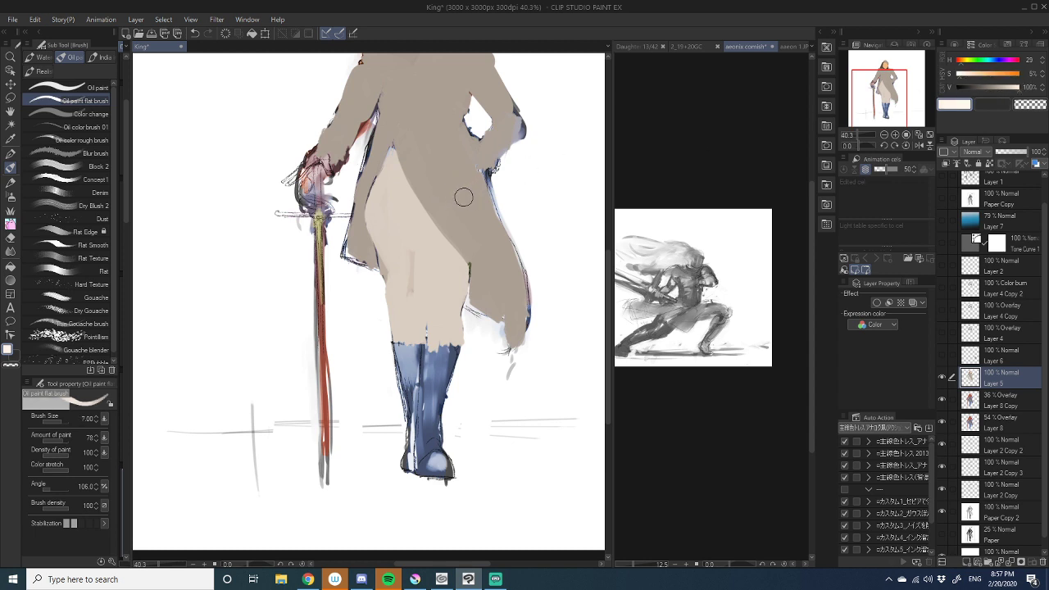
key("bracketleft")
key("bracketleft")
key("bracketleft")
key("bracketleft")
mouse_move(308, 167)
left_mouse_down()
mouse_move(289, 180)
mouse_move(318, 158)
mouse_move(329, 172)
mouse_move(318, 153)
mouse_move(334, 163)
mouse_move(304, 157)
left_mouse_up()
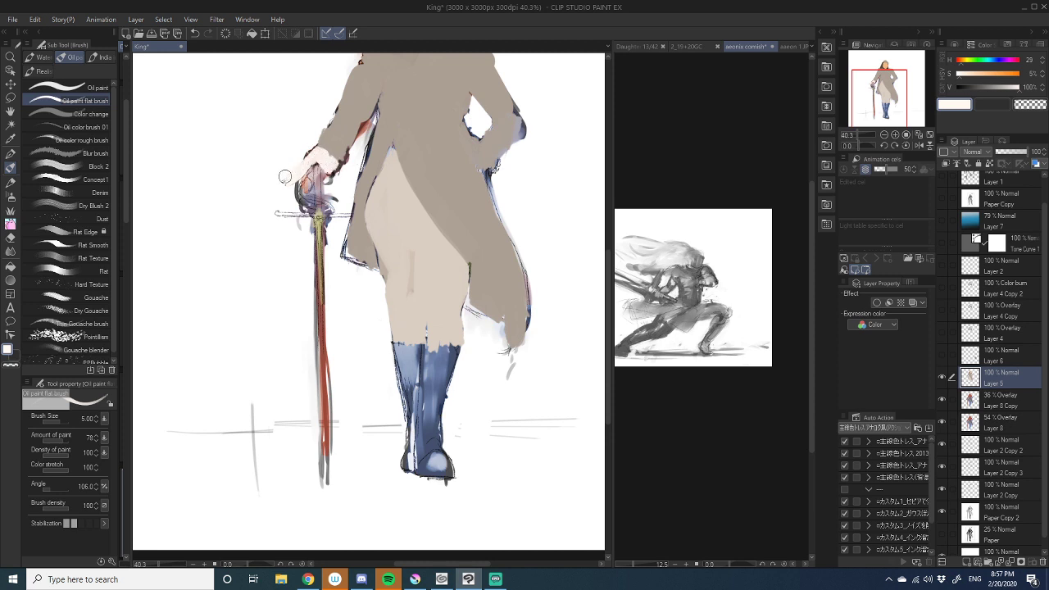
mouse_move(480, 152)
left_mouse_down()
mouse_move(477, 145)
mouse_move(488, 198)
left_mouse_up()
- Darken the paint color to 22% brightness and block in both boots down to the soles
left_click_drag(465, 282, 474, 308)
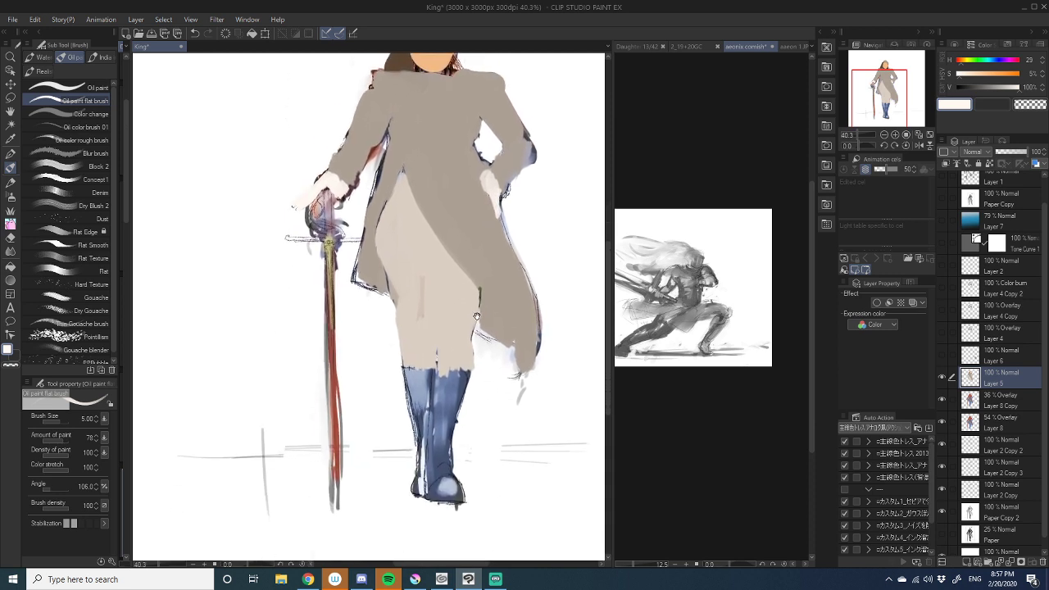
key("alt")
left_click_drag(998, 88, 970, 89)
left_click_drag(405, 368, 422, 441)
mouse_move(438, 382)
left_mouse_down()
mouse_move(450, 407)
mouse_move(443, 457)
mouse_move(423, 471)
mouse_move(436, 488)
mouse_move(447, 475)
mouse_move(419, 495)
mouse_move(445, 462)
mouse_move(442, 381)
mouse_move(461, 385)
mouse_move(418, 382)
mouse_move(417, 459)
mouse_move(447, 467)
mouse_move(433, 379)
mouse_move(445, 377)
left_mouse_up()
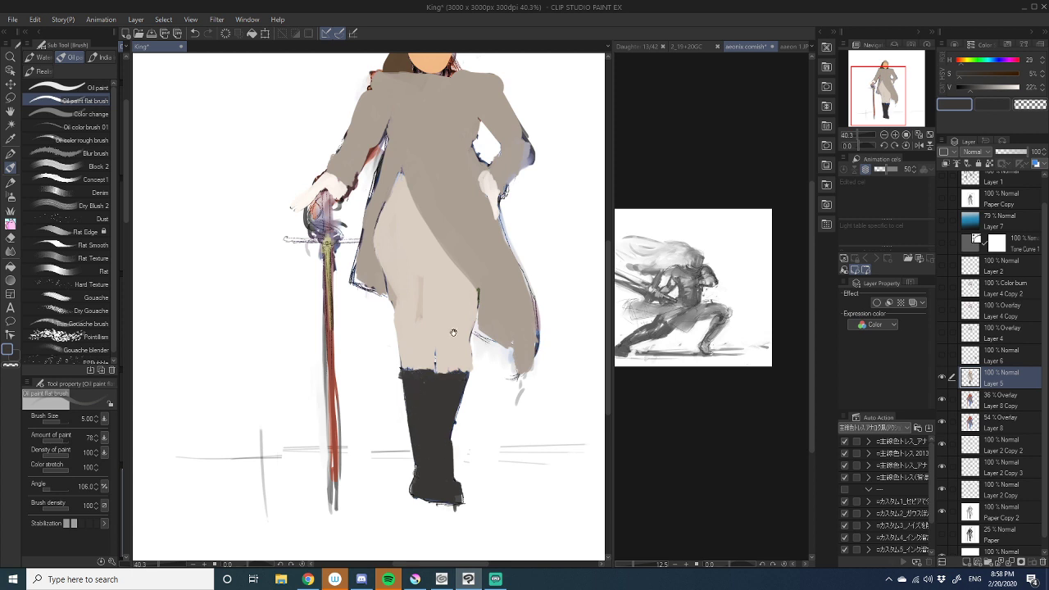
- Sample the coat's grey-brown again and cover the blue sketch around the elbow of the arm resting on the hip
mouse_move(451, 332)
left_mouse_down()
mouse_move(433, 508)
mouse_move(431, 499)
left_mouse_up()
left_click(491, 335, "alt")
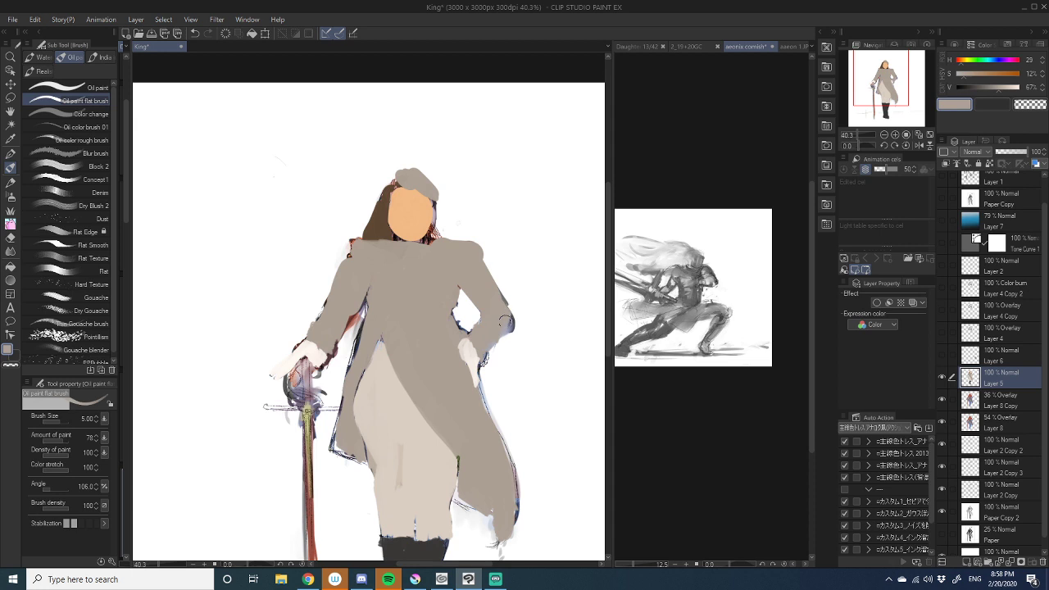
left_click_drag(479, 274, 498, 331)
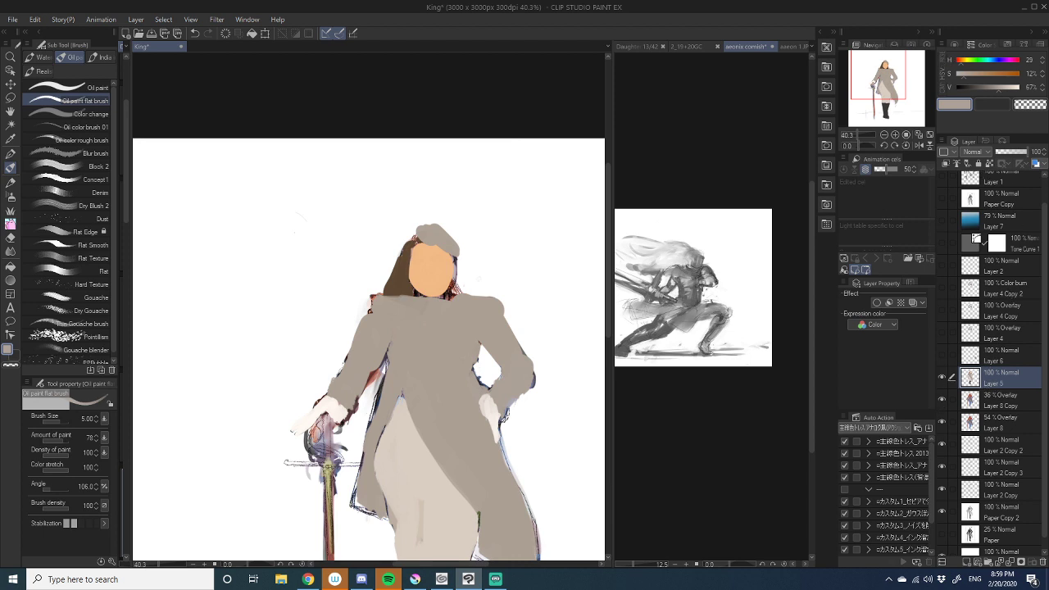
- Zoom out to the whole figure and try Darken, Color burn and Multiply as Layer 5's blending mode
scroll(385, 285, "down", 3)
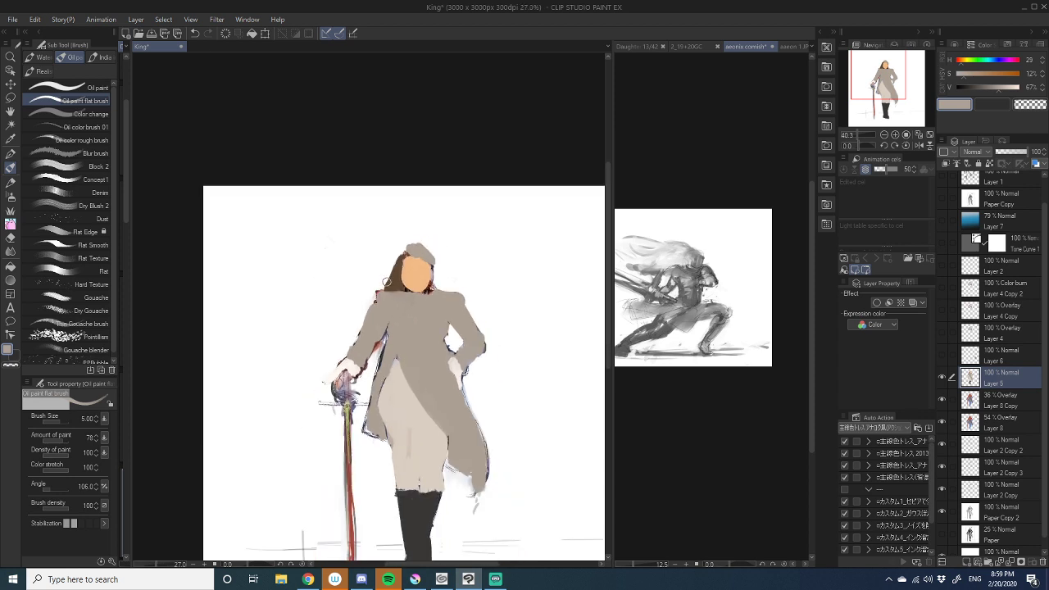
left_click_drag(418, 399, 407, 324)
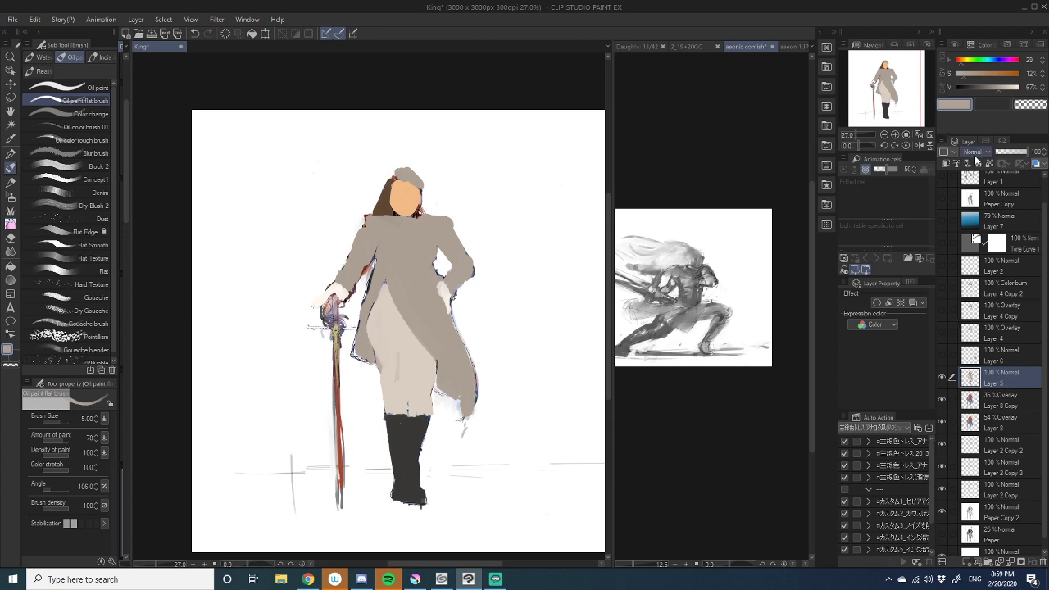
scroll(973, 157, "down", 1)
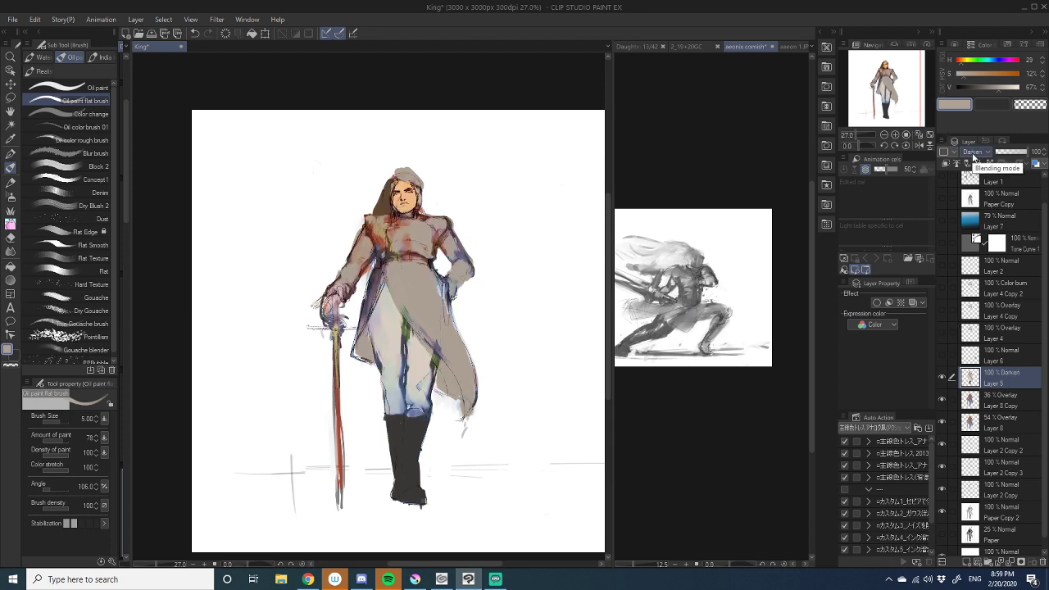
scroll(973, 157, "down", 2)
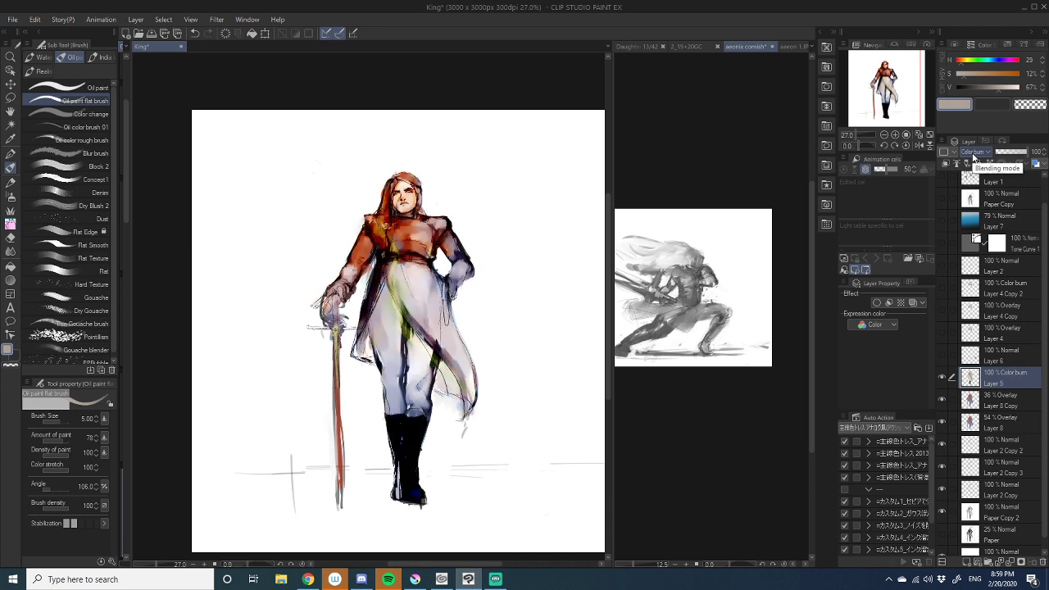
scroll(974, 158, "up", 1)
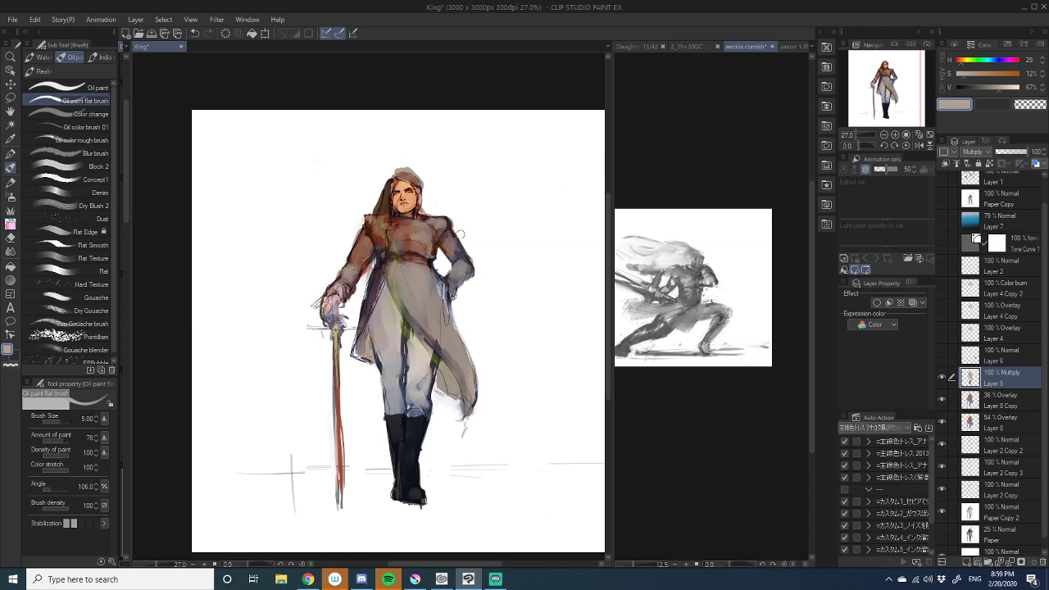
scroll(460, 235, "down", 2)
scroll(458, 236, "up", 1)
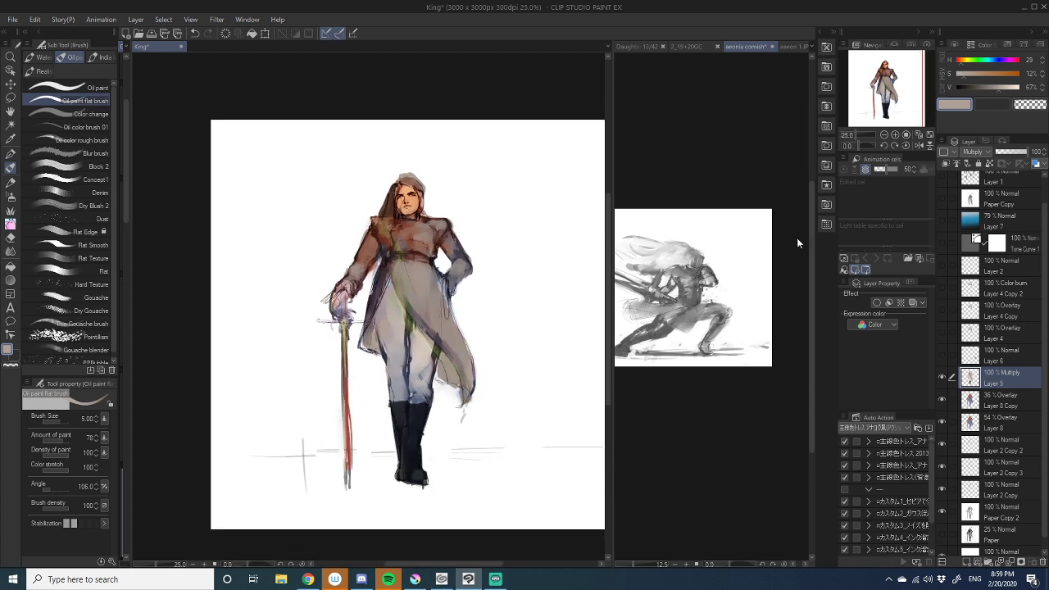
- Compare further blending modes on Layer 5, from Linear burn to Vivid light, and set it to Soft light
scroll(973, 152, "down", 1)
scroll(973, 152, "down", 2)
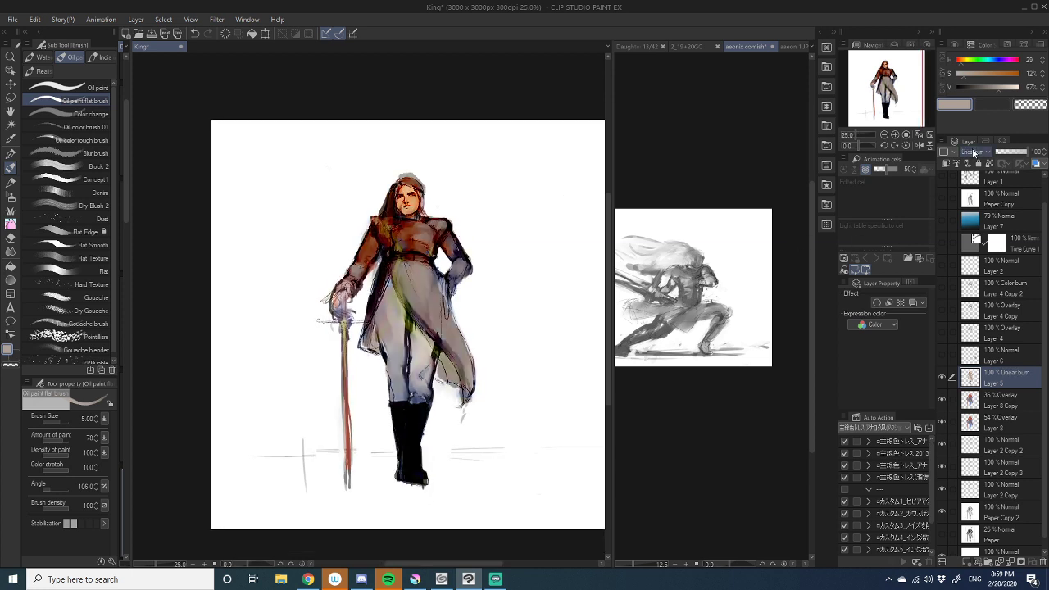
scroll(973, 153, "down", 3)
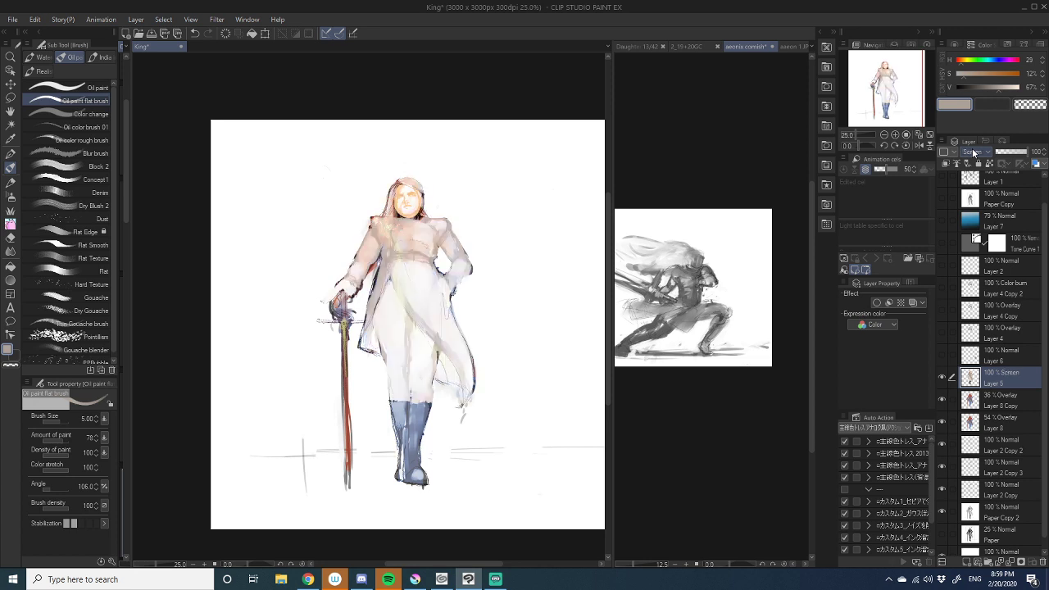
scroll(973, 153, "down", 6)
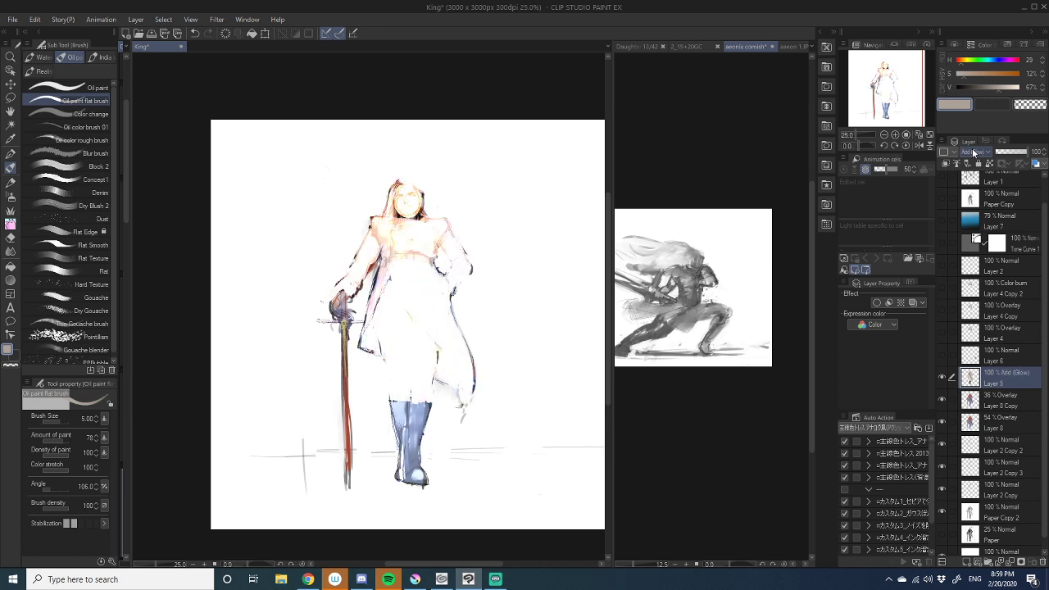
scroll(974, 152, "down", 2)
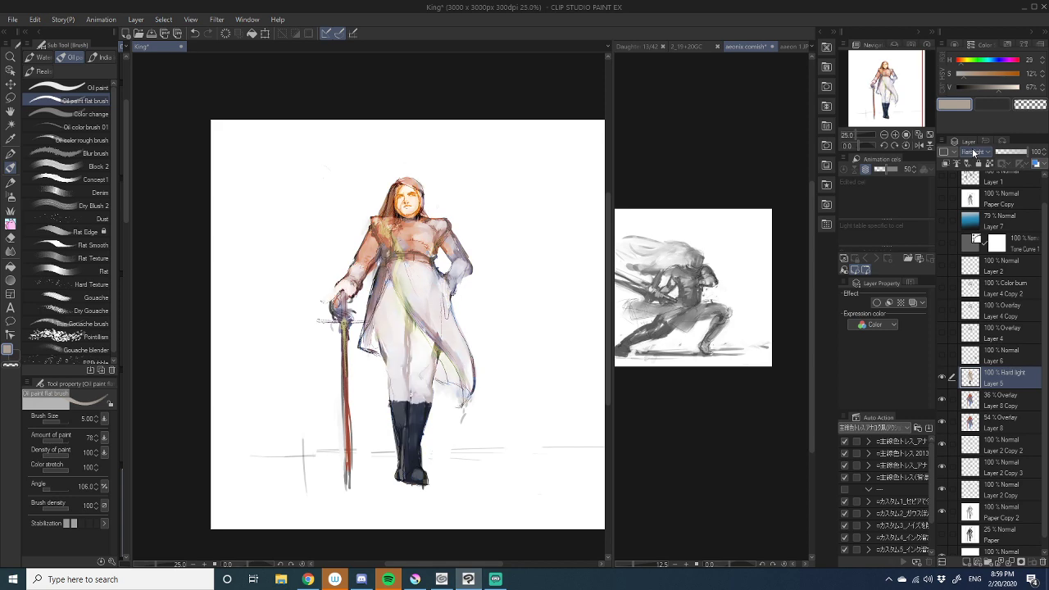
scroll(973, 152, "down", 2)
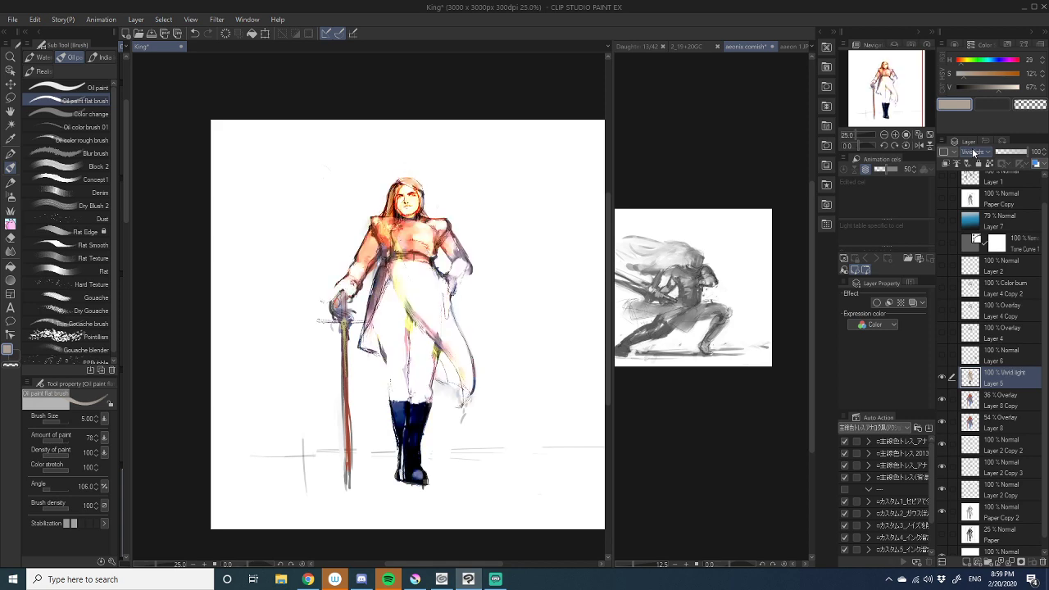
scroll(974, 152, "down", 3)
scroll(973, 153, "up", 3)
scroll(973, 152, "up", 4)
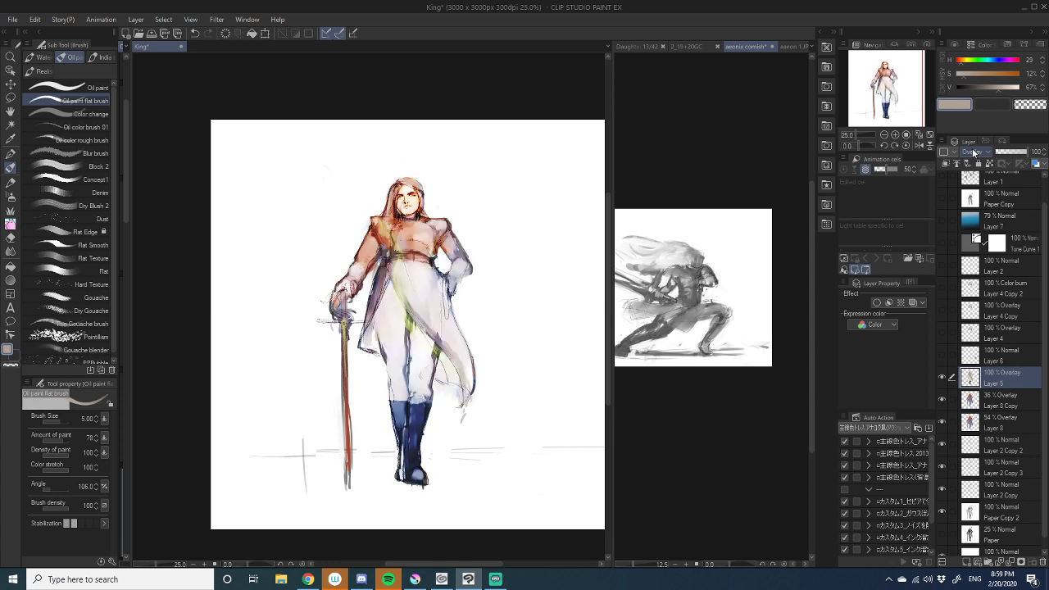
scroll(973, 153, "down", 1)
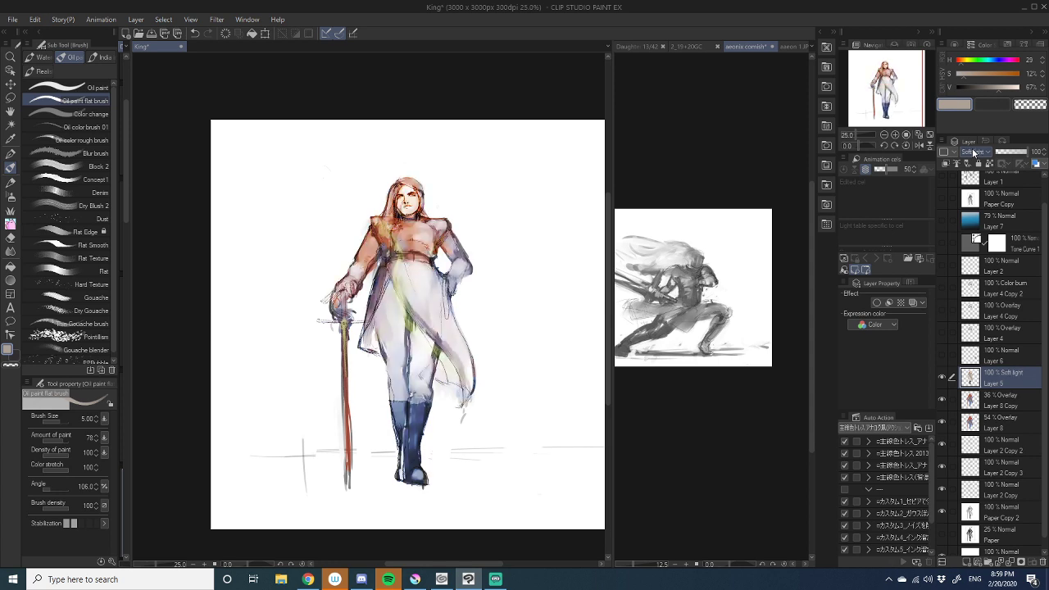
- Hide the 36% Overlay copy of Layer 8 and raise Layer 8's opacity to 88%
left_click(997, 401)
left_click(942, 400)
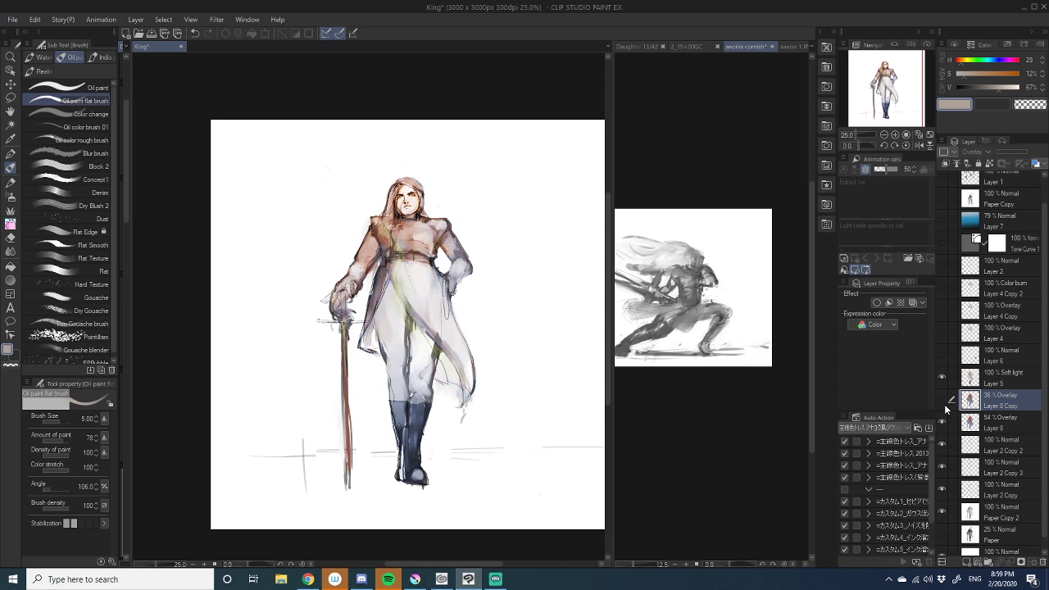
left_click(981, 423)
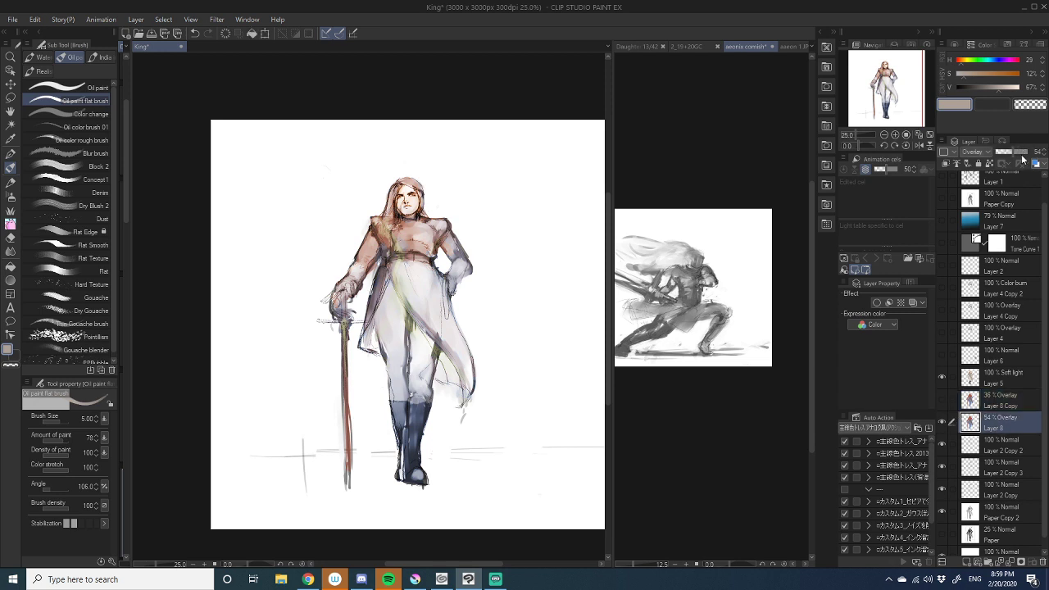
left_click_drag(1014, 153, 1025, 154)
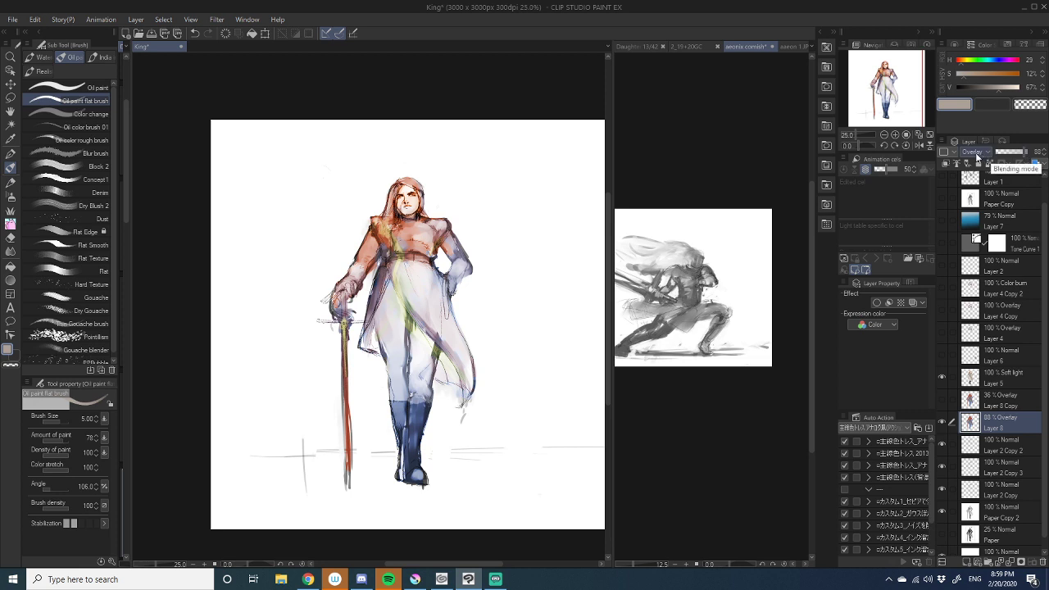
- Compare blending modes such as Difference, Hard mix, Darker color and Saturation on Layer 8 and set it to Soft light
scroll(973, 154, "down", 2)
scroll(972, 154, "down", 1)
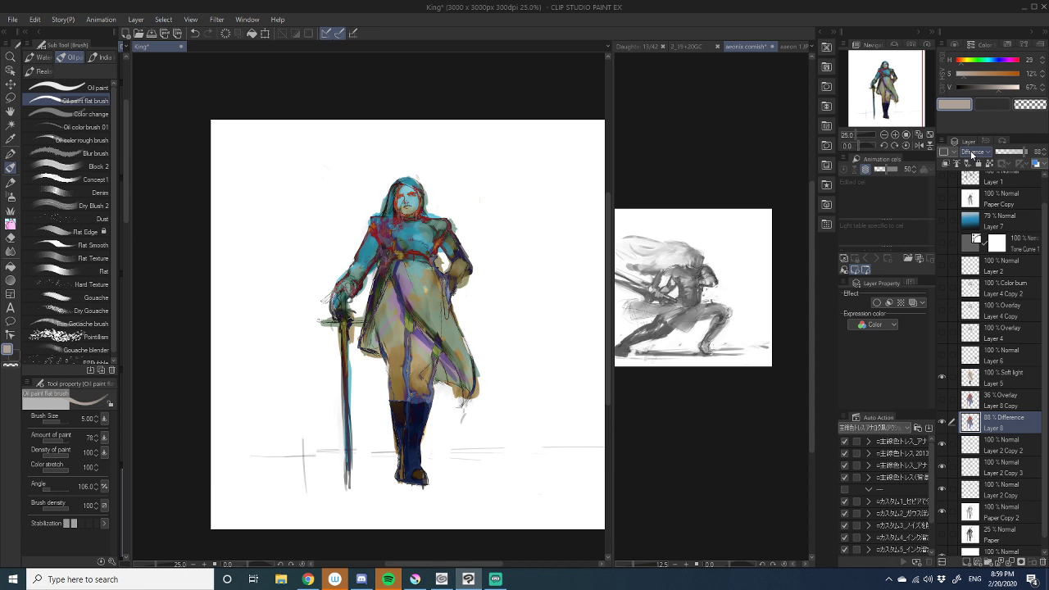
scroll(972, 154, "down", 4)
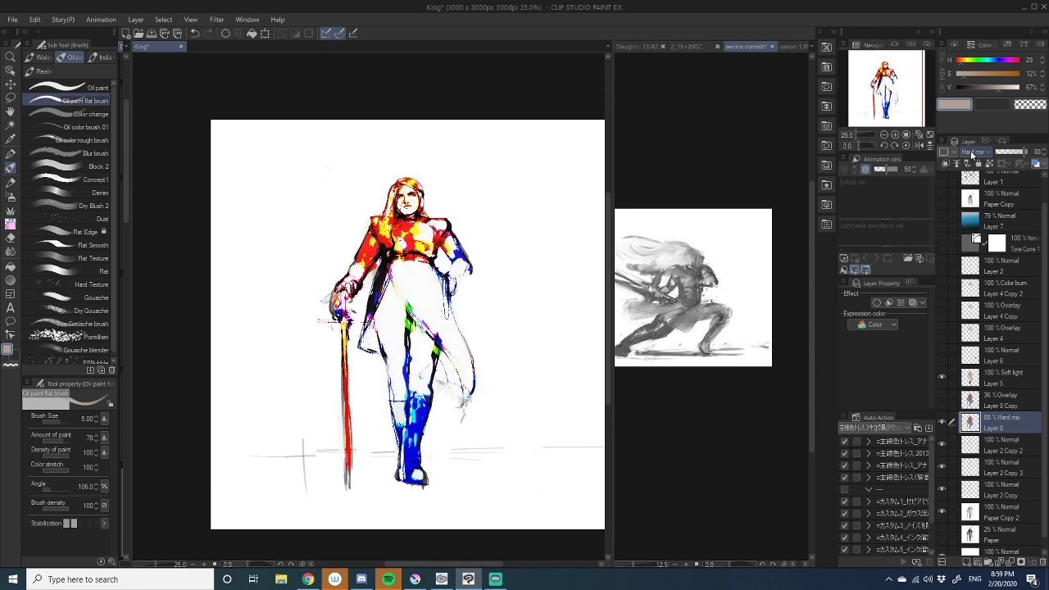
scroll(970, 154, "down", 5)
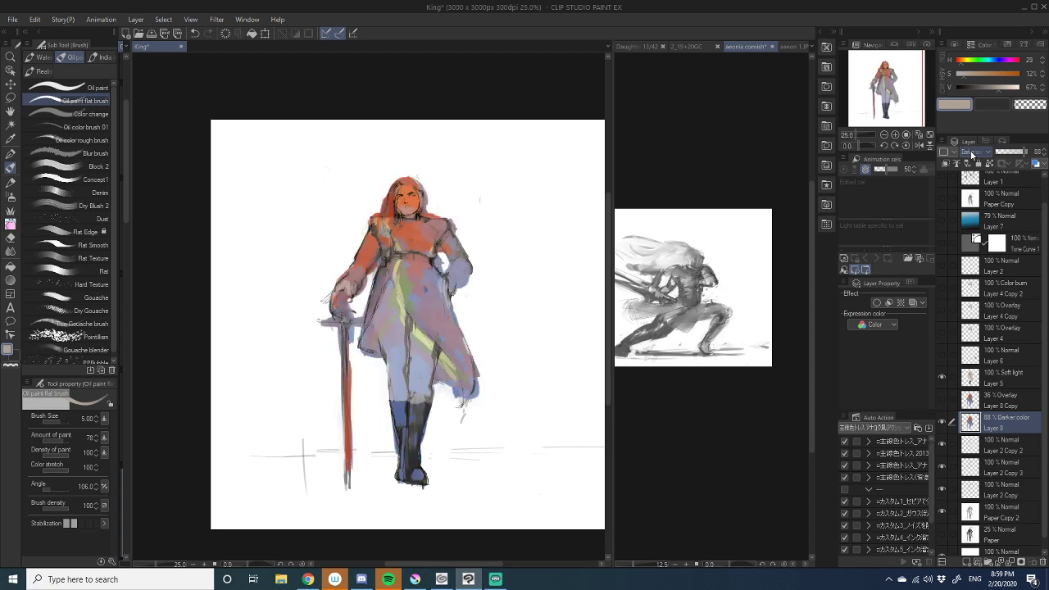
scroll(970, 154, "down", 3)
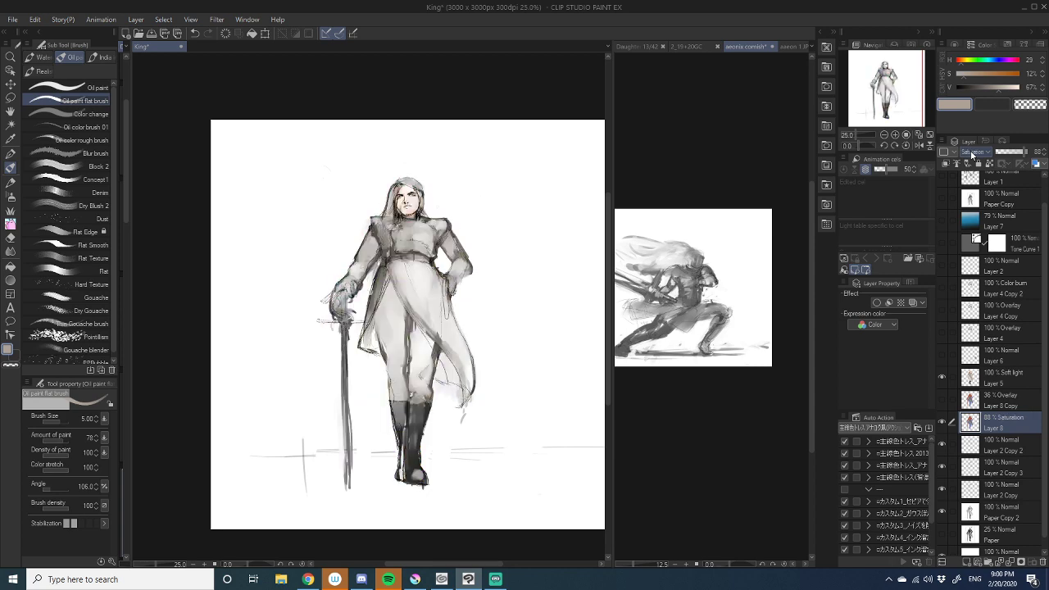
scroll(970, 154, "up", 9)
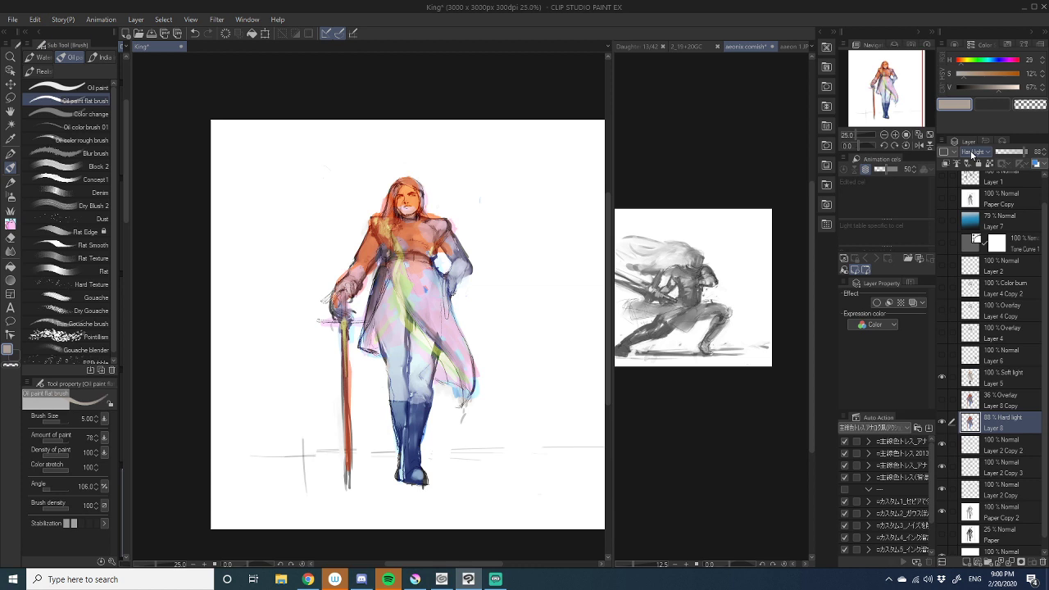
scroll(971, 154, "up", 1)
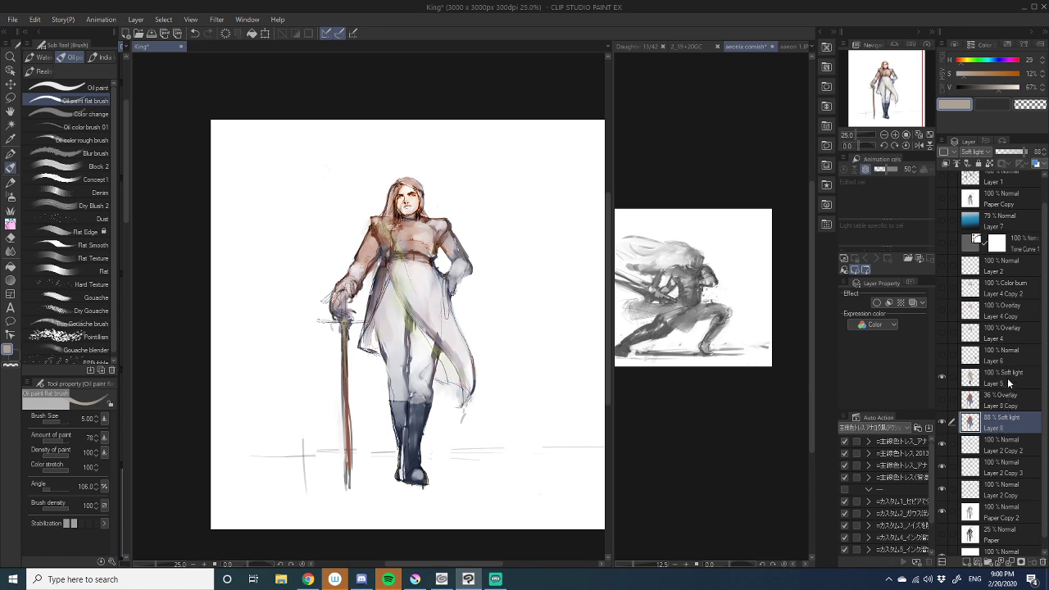
- Compare blending modes such as Difference, Add (Glow), Glow dodge and Linear burn on Layer 5 and set it to Color burn
left_click(1008, 382)
left_click(973, 154)
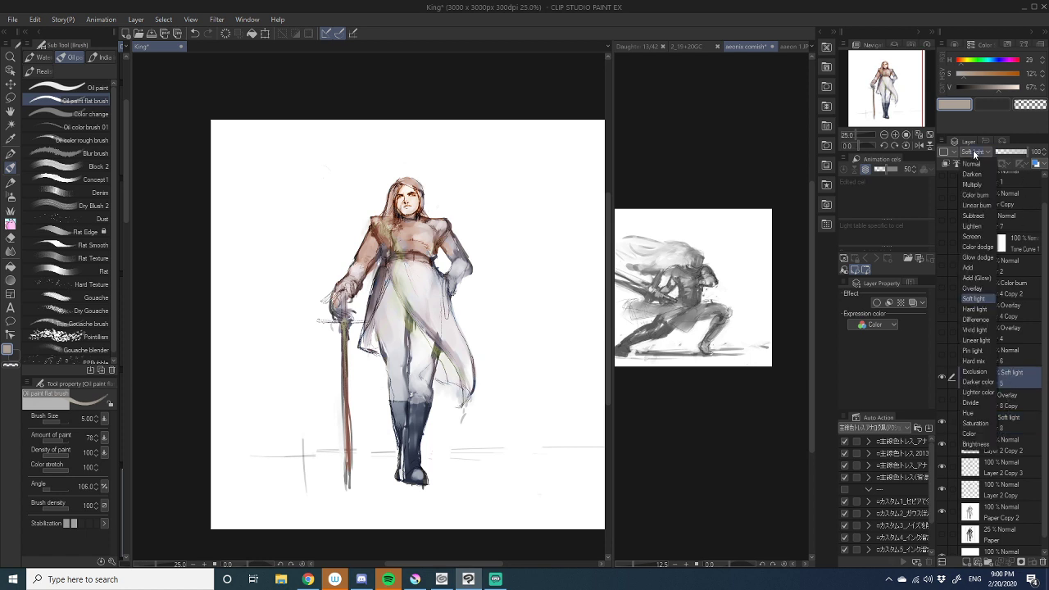
left_click(974, 155)
scroll(974, 154, "down", 2)
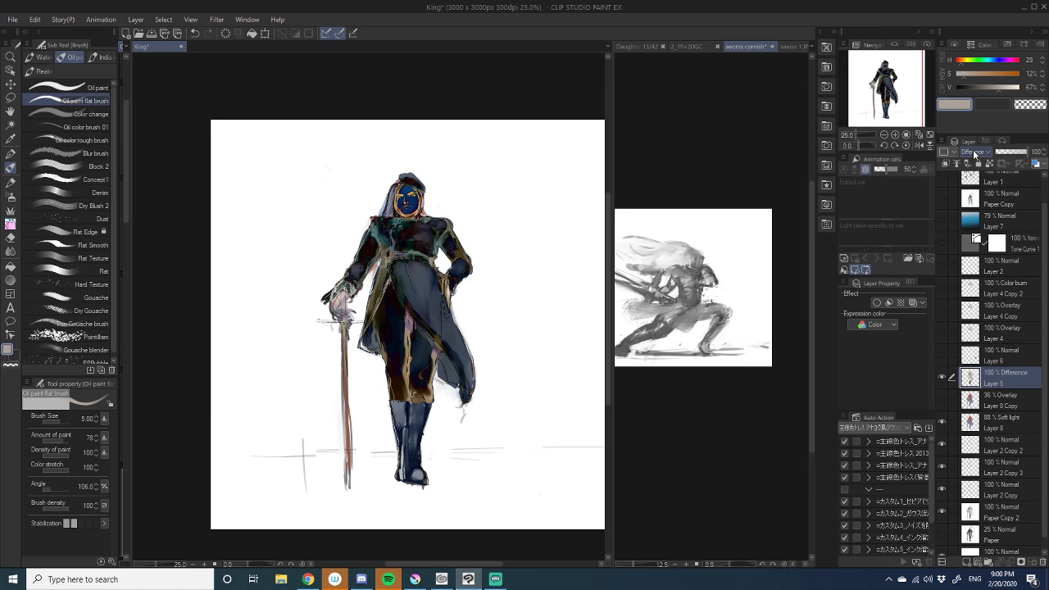
scroll(974, 155, "up", 1)
scroll(973, 153, "up", 4)
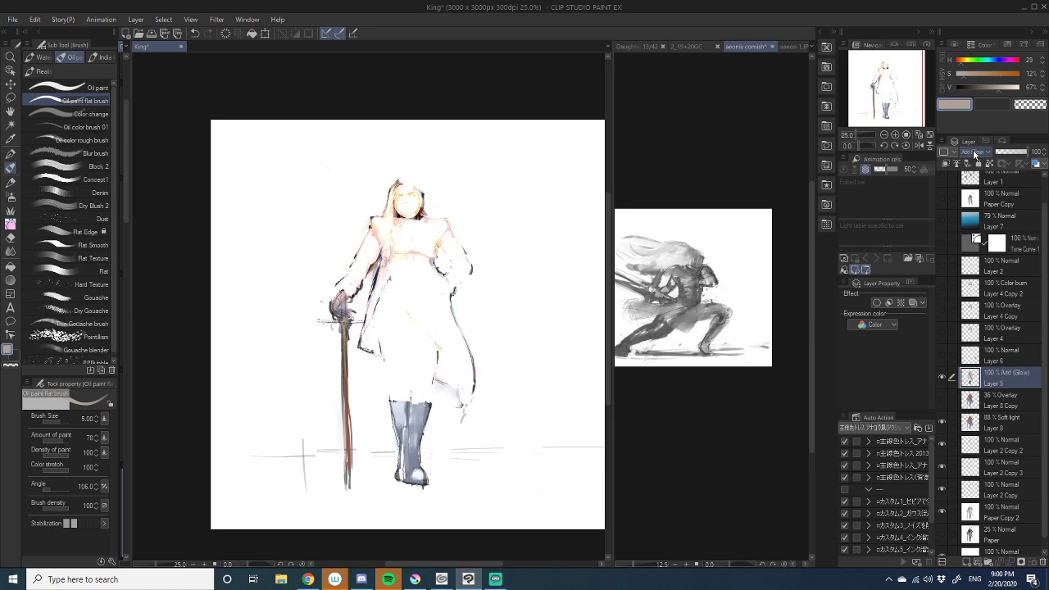
scroll(973, 154, "up", 2)
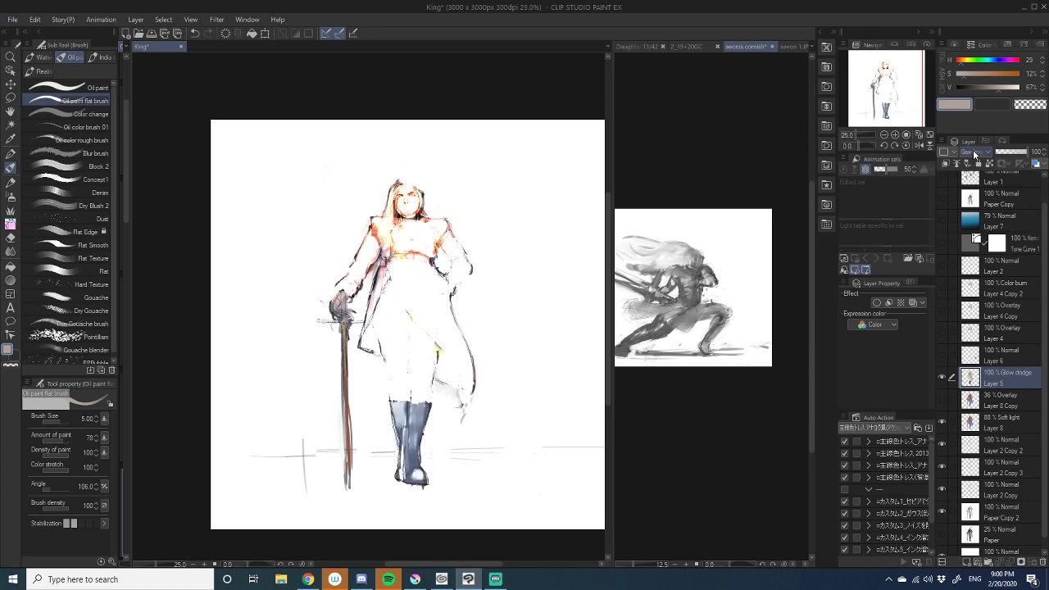
scroll(973, 153, "up", 5)
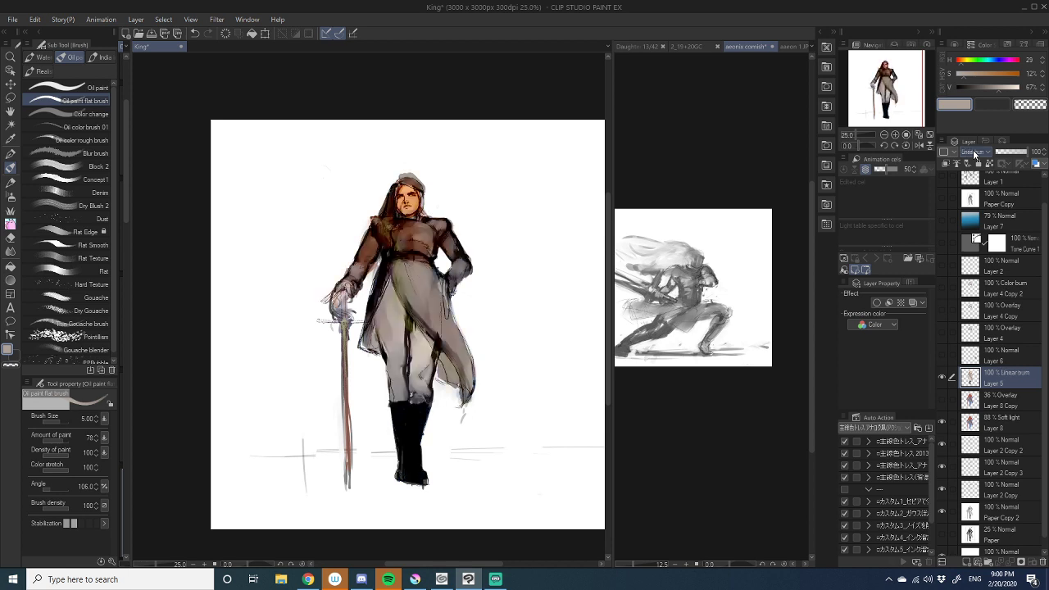
scroll(974, 153, "up", 1)
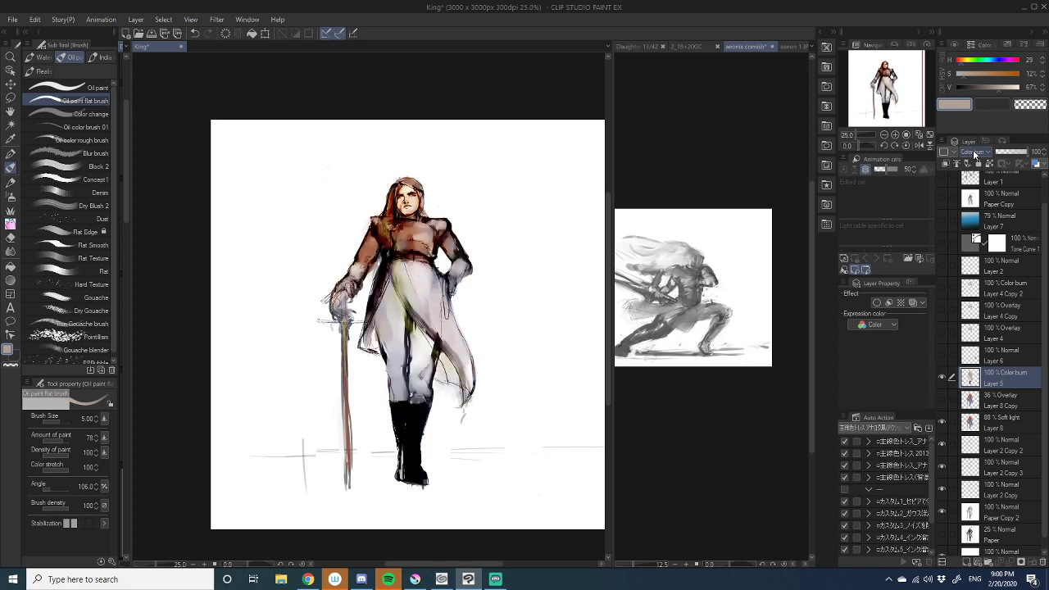
- Compare further blending modes such as Lighten on Layer 5, set it to Overlay and lower its opacity to 53%
scroll(973, 153, "up", 1)
scroll(973, 153, "down", 1)
scroll(973, 153, "down", 5)
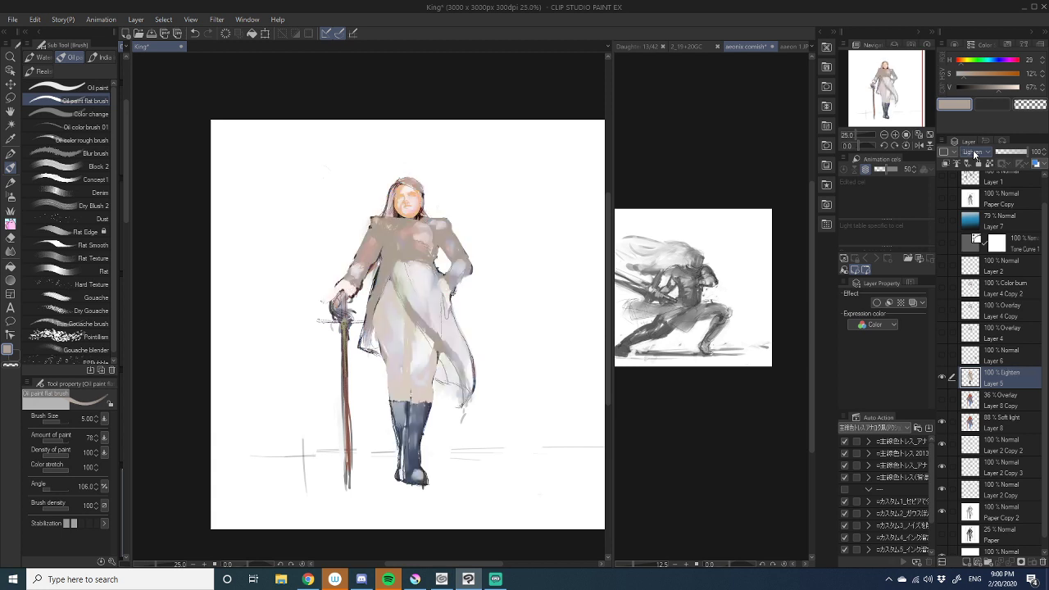
scroll(974, 153, "down", 4)
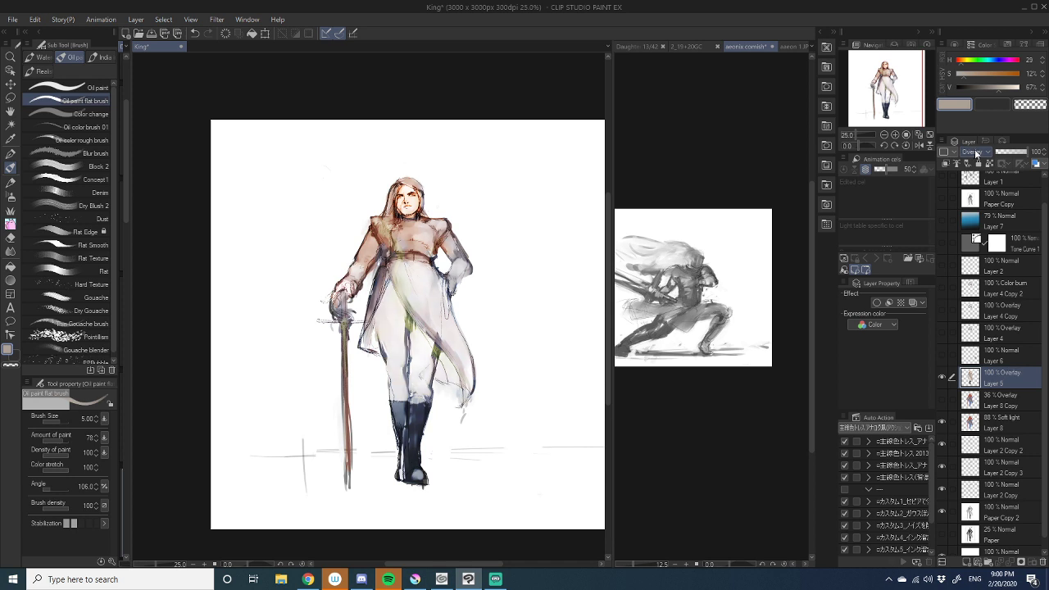
left_click(1015, 153)
left_click_drag(1014, 152, 1012, 152)
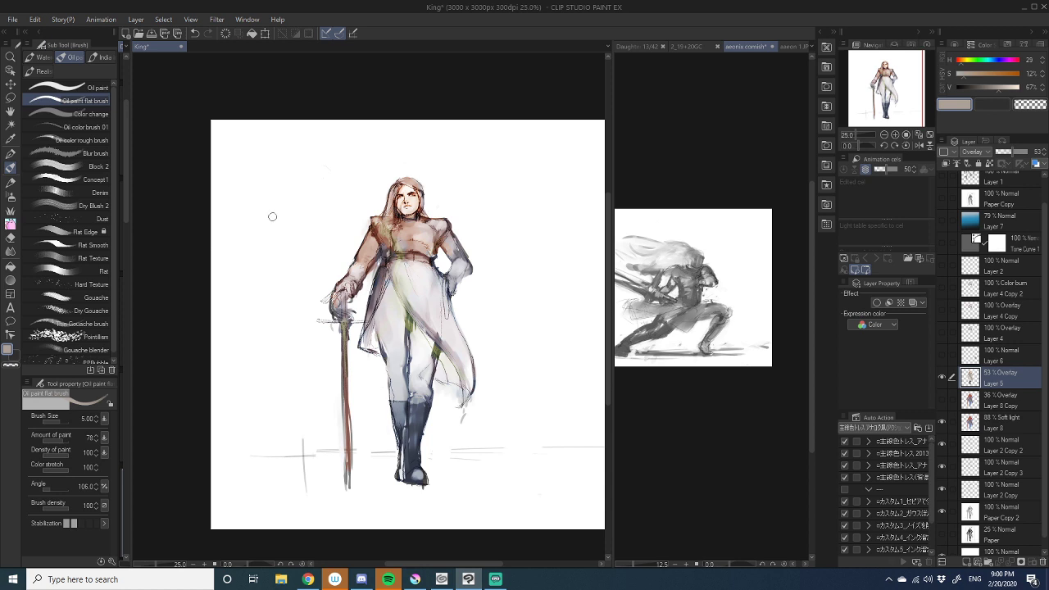
- Examine the blended colors on the character, both as a full figure and up close on the torso
scroll(272, 216, "up", 1)
scroll(271, 217, "down", 1)
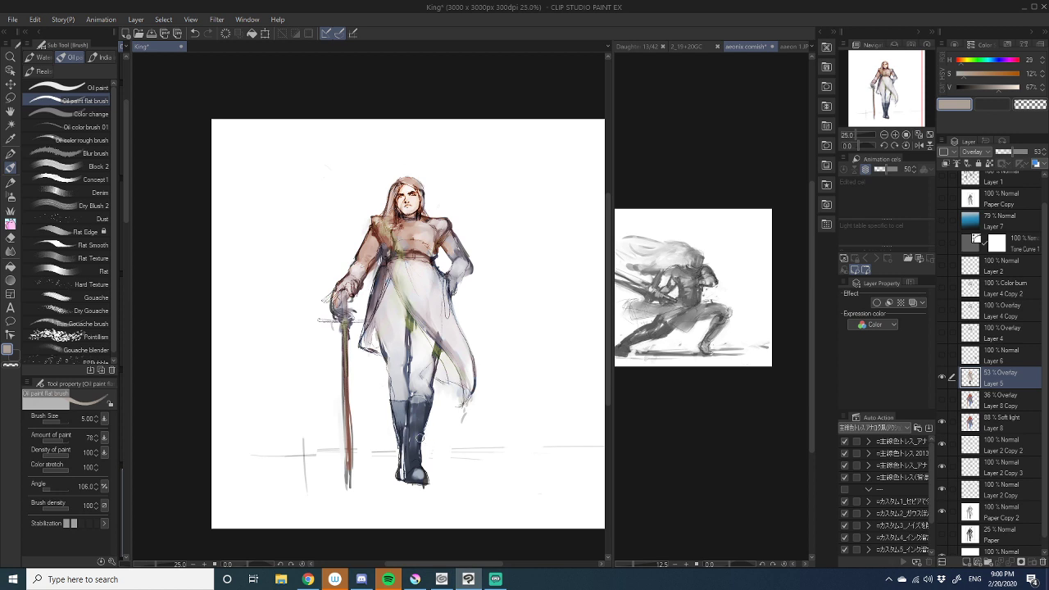
scroll(418, 396, "up", 2)
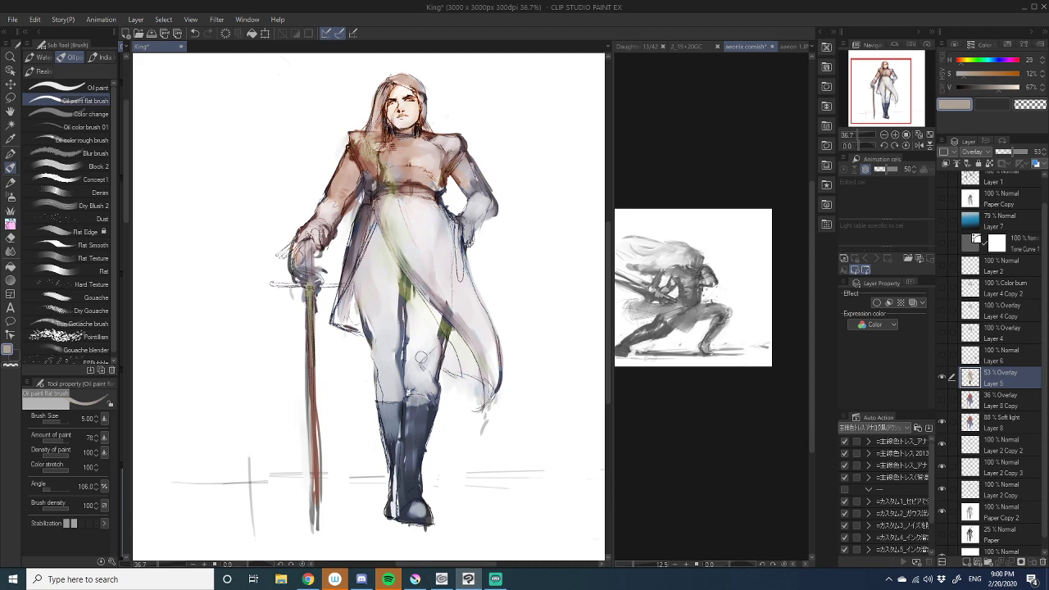
scroll(421, 357, "up", 1)
left_click_drag(609, 234, 610, 207)
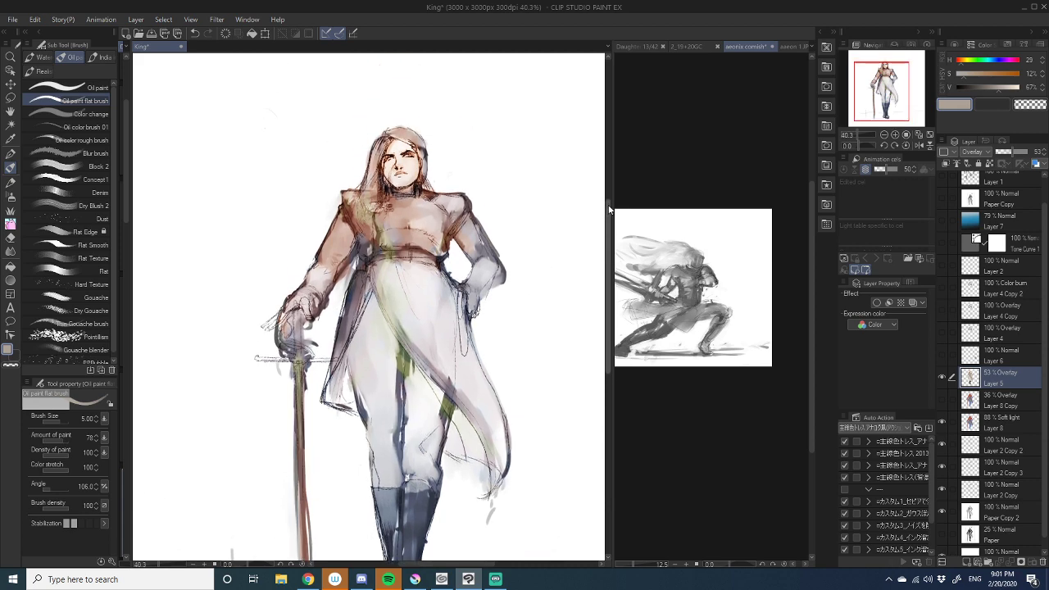
scroll(353, 231, "up", 8)
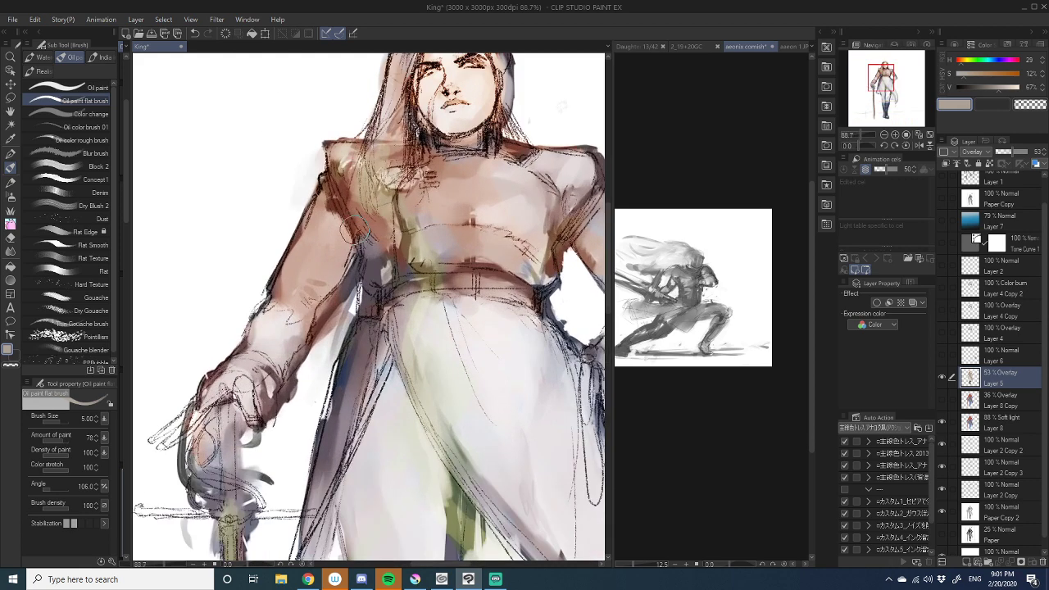
scroll(354, 230, "down", 6)
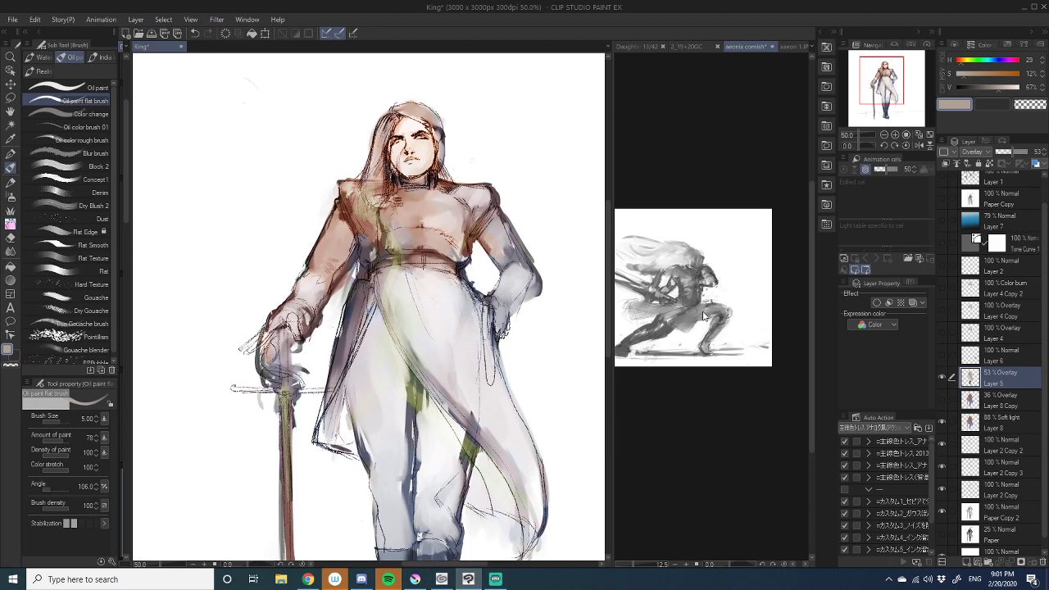
- Examine the grey swordsman sketch in the neighboring canvas at a wider view and restore the side-by-side layout
scroll(703, 315, "up", 8)
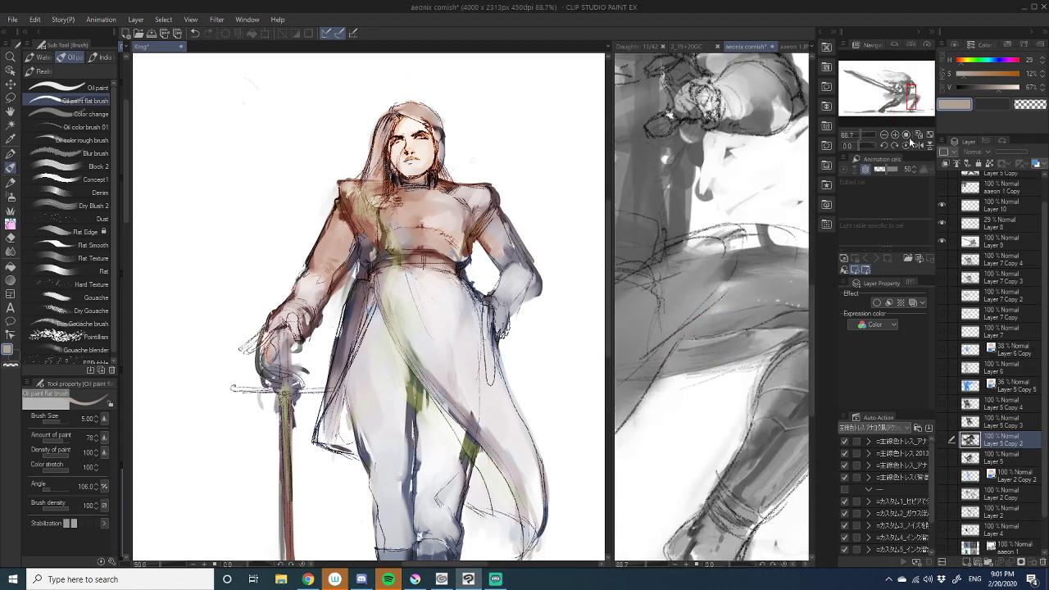
left_click_drag(909, 95, 916, 99)
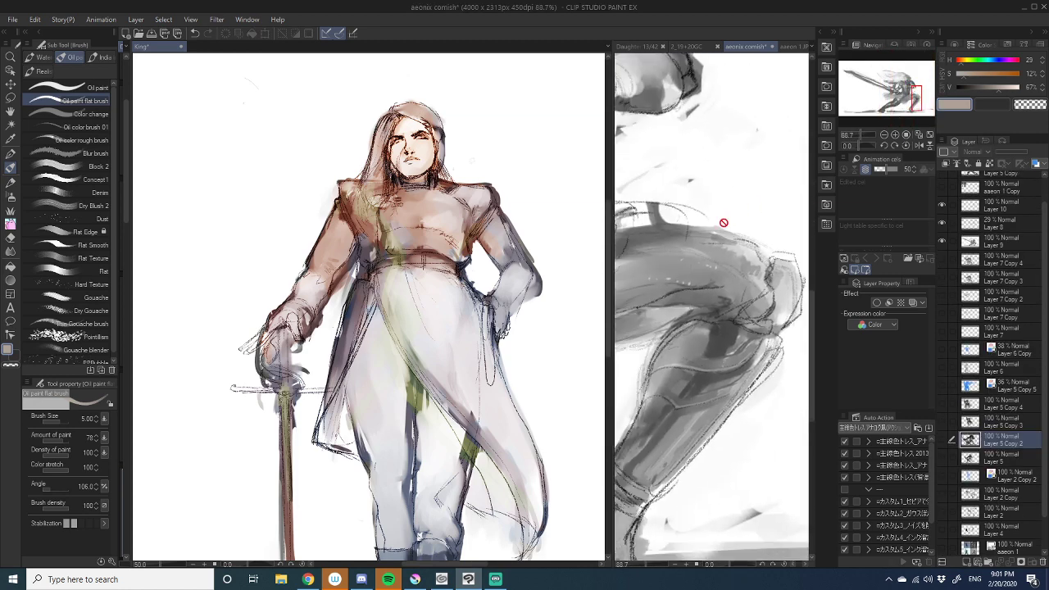
left_click_drag(613, 255, 148, 260)
scroll(464, 339, "down", 4)
left_click_drag(421, 390, 489, 377)
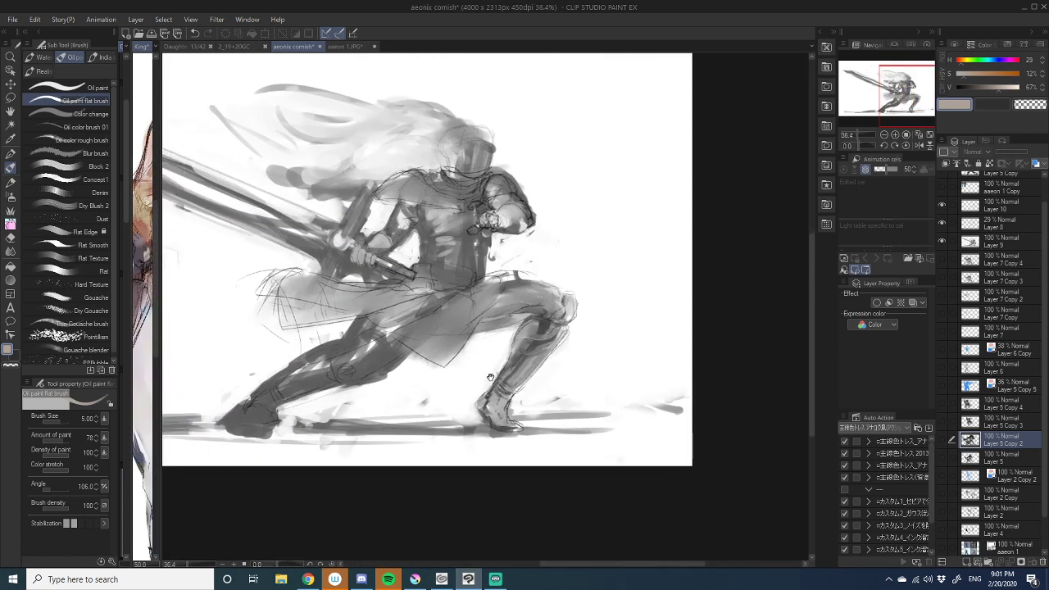
scroll(477, 369, "down", 1)
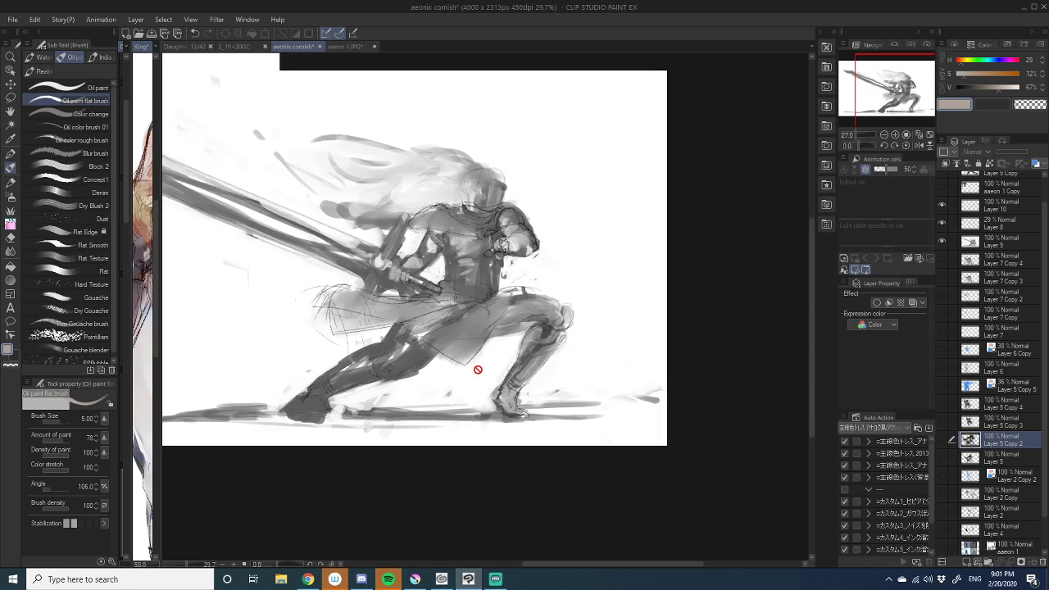
scroll(478, 369, "up", 1)
scroll(477, 369, "down", 3)
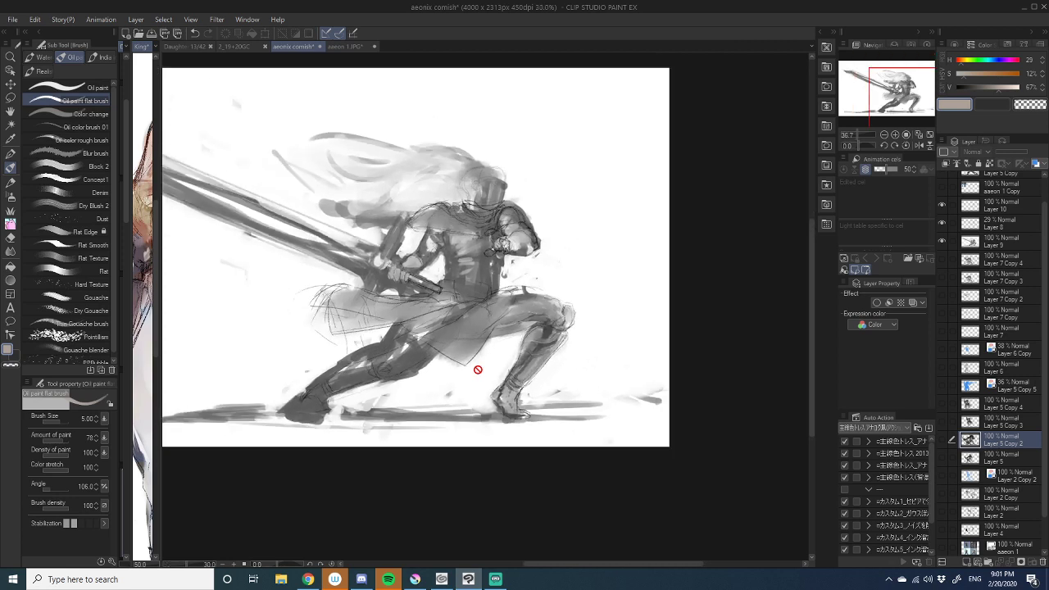
left_click_drag(421, 369, 586, 360)
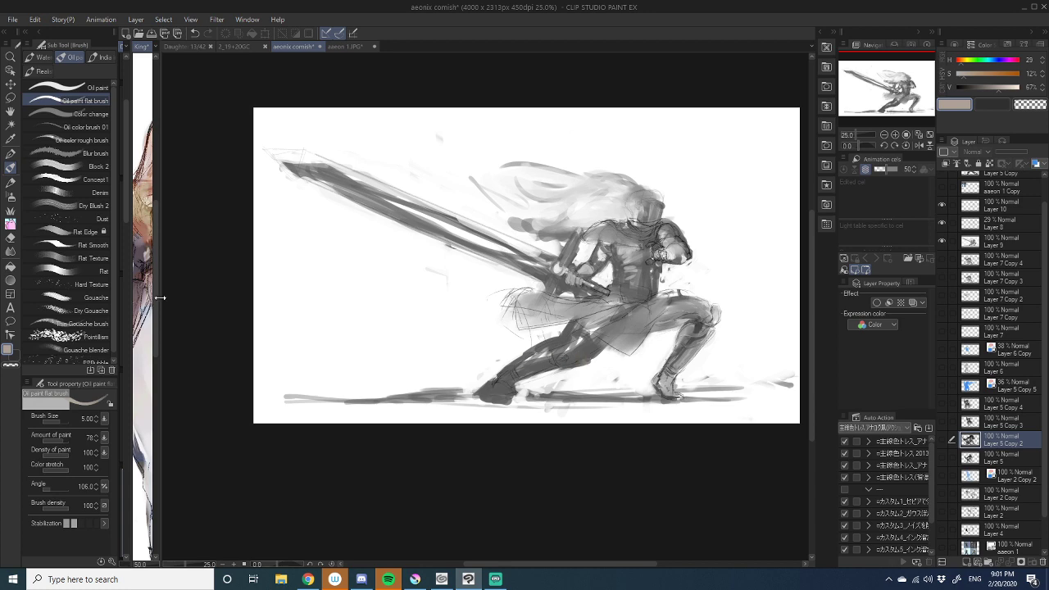
left_click_drag(156, 302, 603, 303)
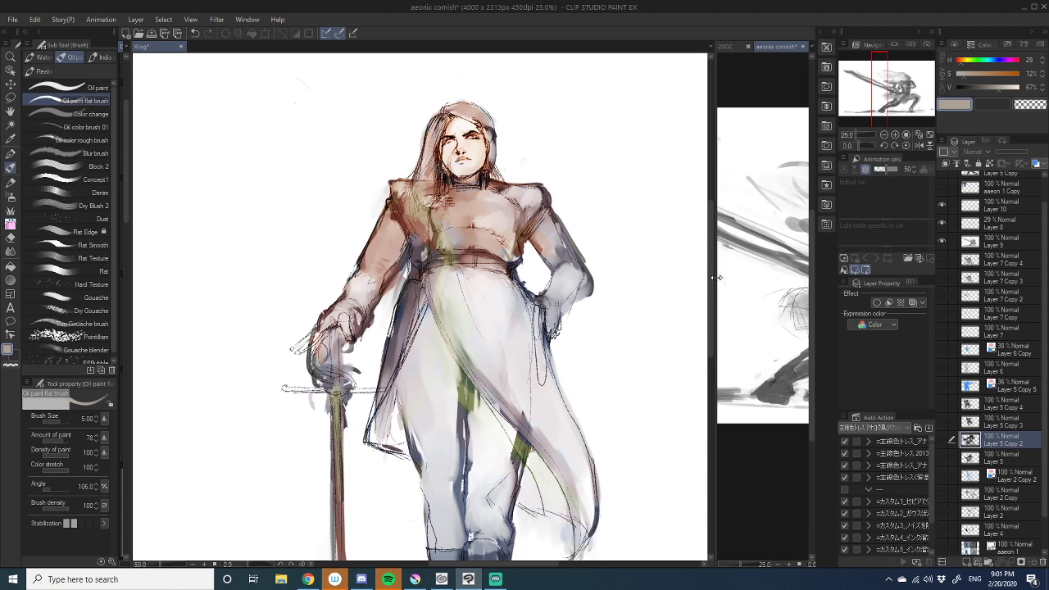
left_click_drag(714, 278, 586, 274)
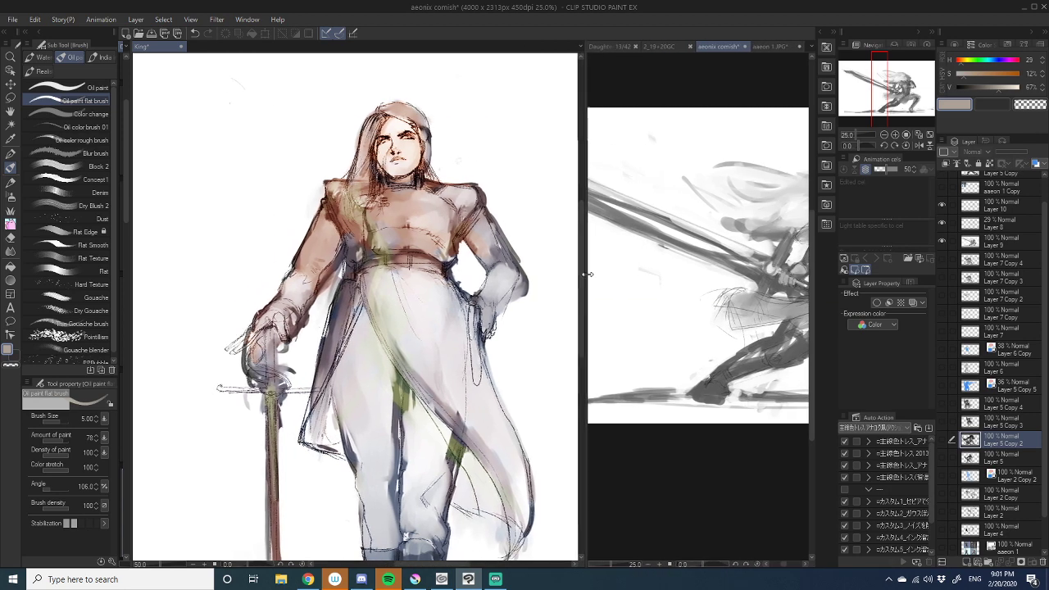
- Return to the King canvas and raise Layer 5's opacity to 75%
left_click(374, 348)
scroll(374, 344, "down", 4)
scroll(373, 344, "up", 1)
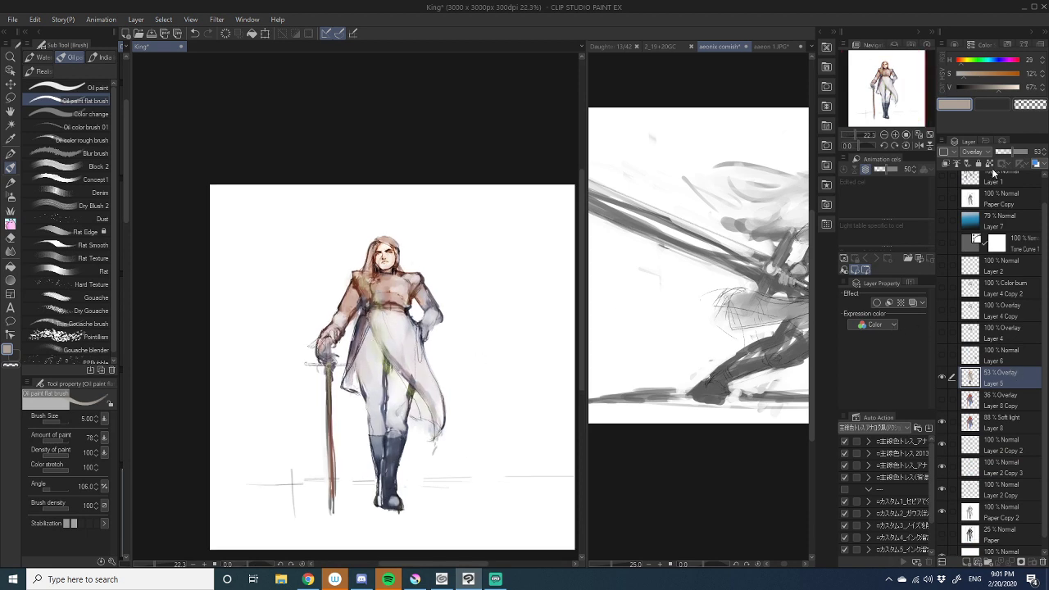
left_click(1019, 153)
left_click_drag(1019, 154, 1022, 153)
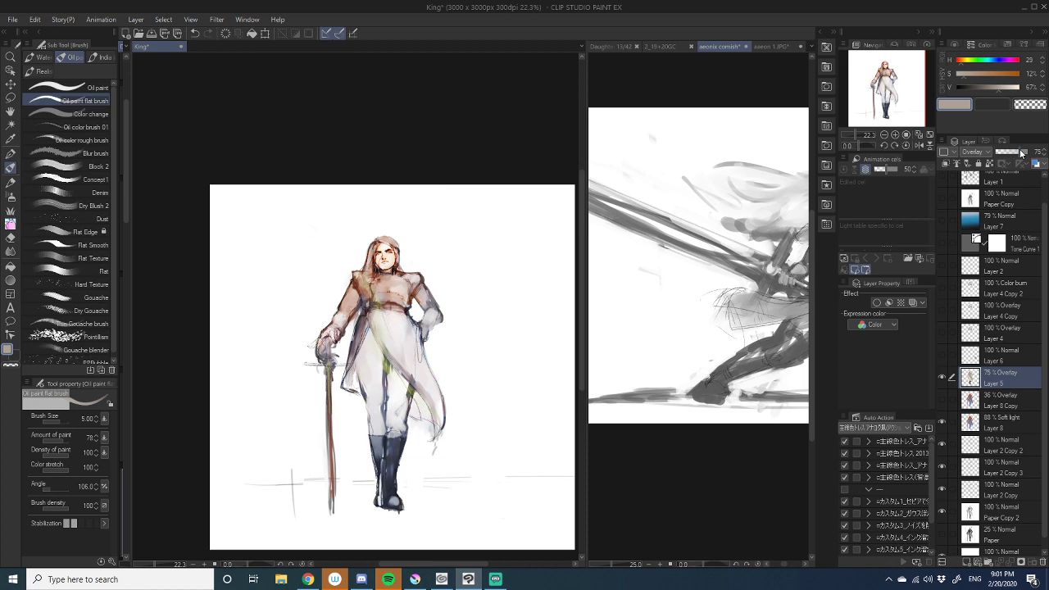
- Add a new raster layer above Layer 5 and switch to the Darker pencil
scroll(382, 306, "up", 1)
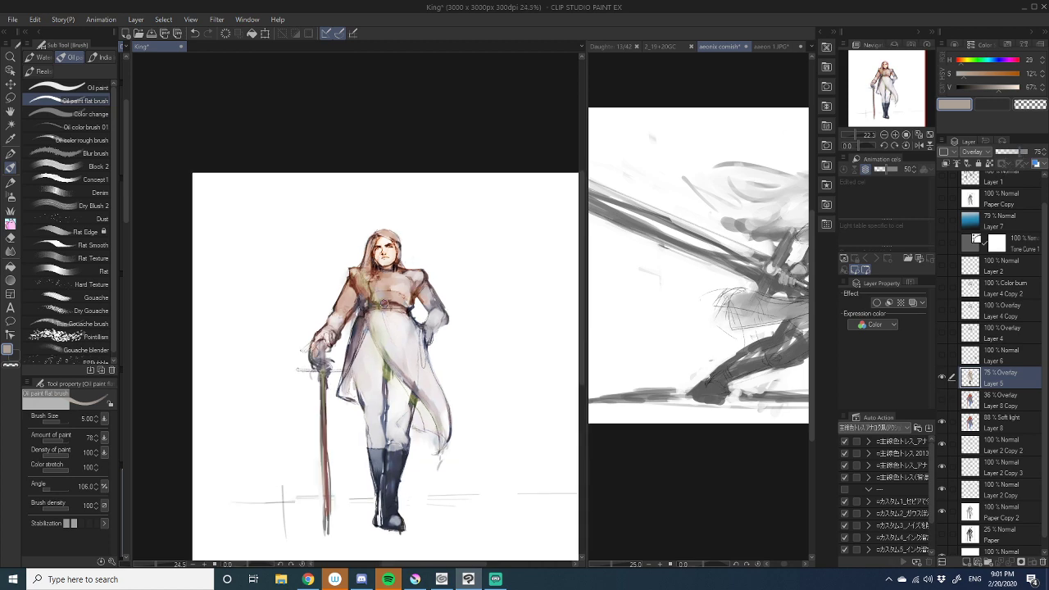
scroll(383, 304, "up", 5)
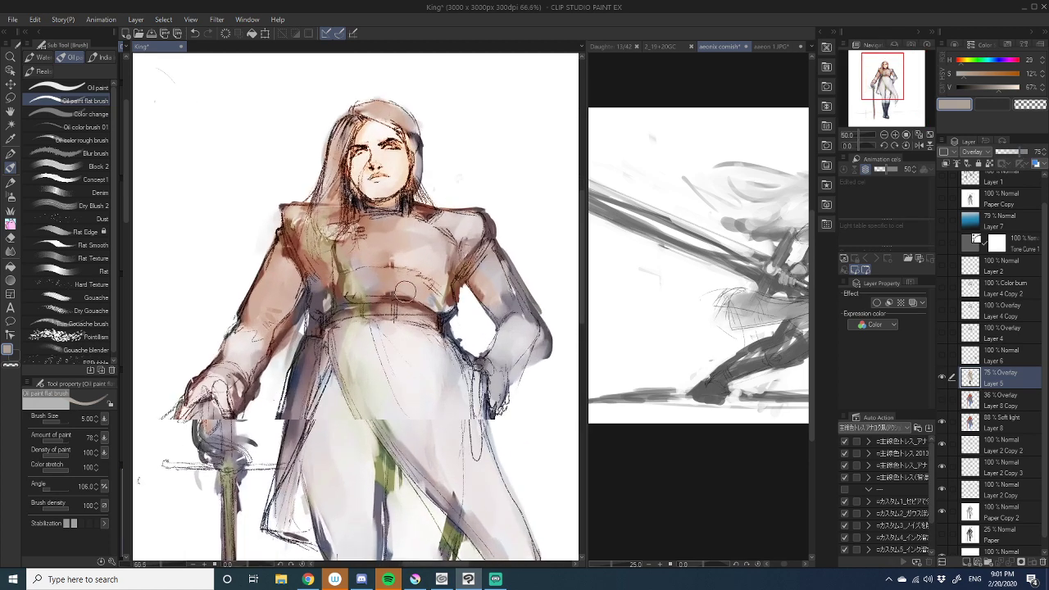
scroll(404, 291, "up", 3)
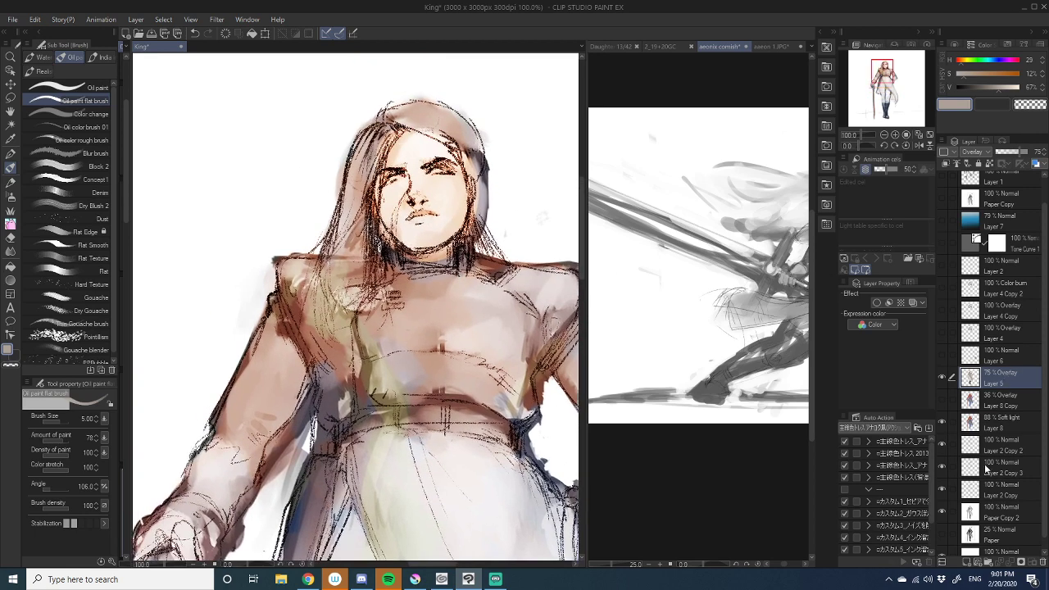
left_click(965, 562)
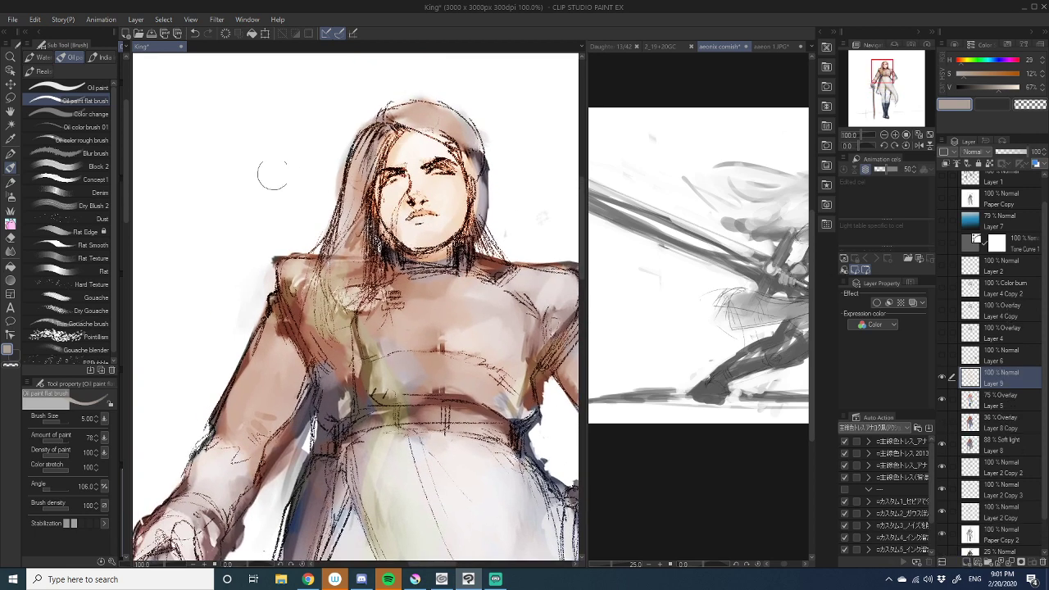
left_click(9, 183)
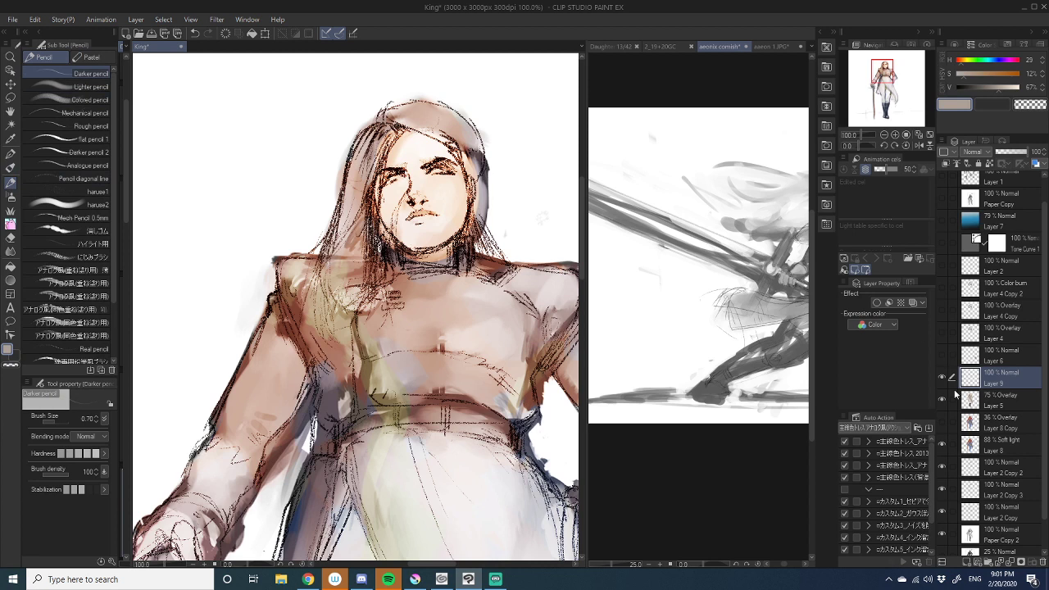
- Merge all visible layers into a new layer directly above Layer 5
left_click(1006, 402)
right_click(1002, 401)
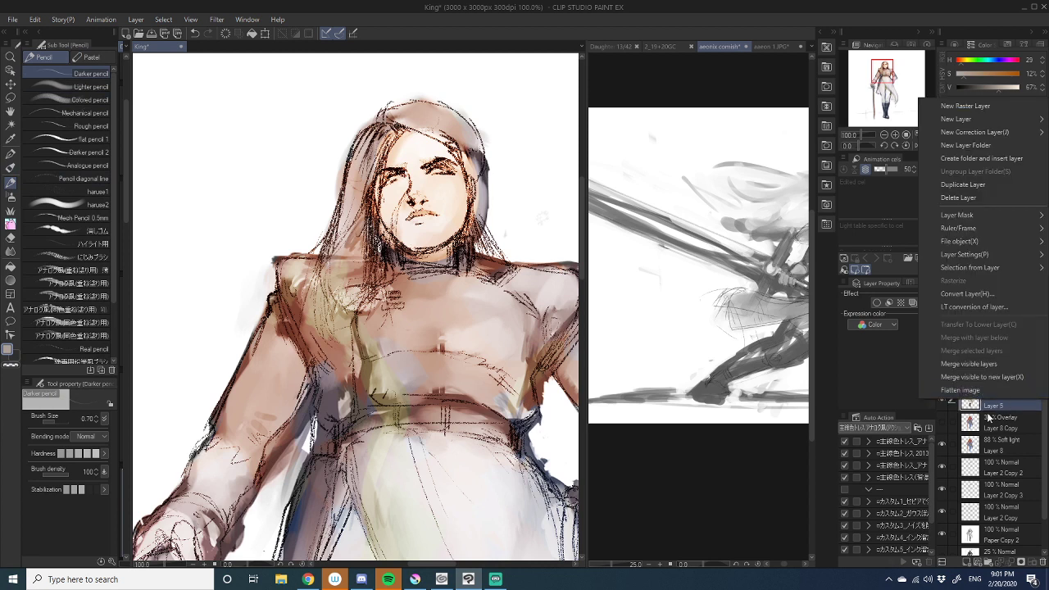
left_click(1002, 376)
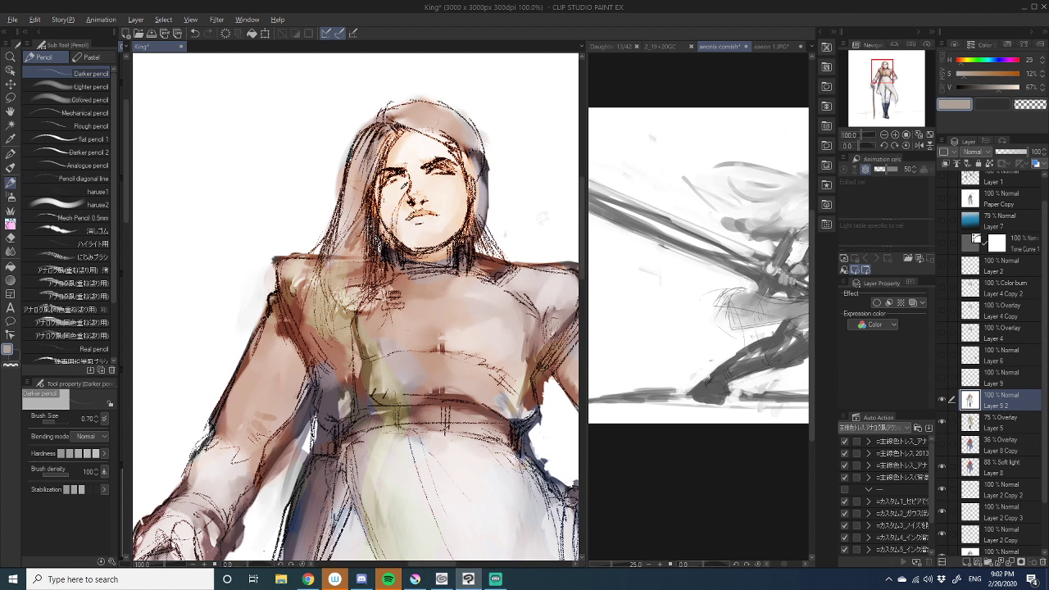
- Sample a near-black from the eye and pencil in the shaded eye, brow and nearby facial lines on the merged layer
left_click(402, 186, "alt")
left_click(314, 202, "alt")
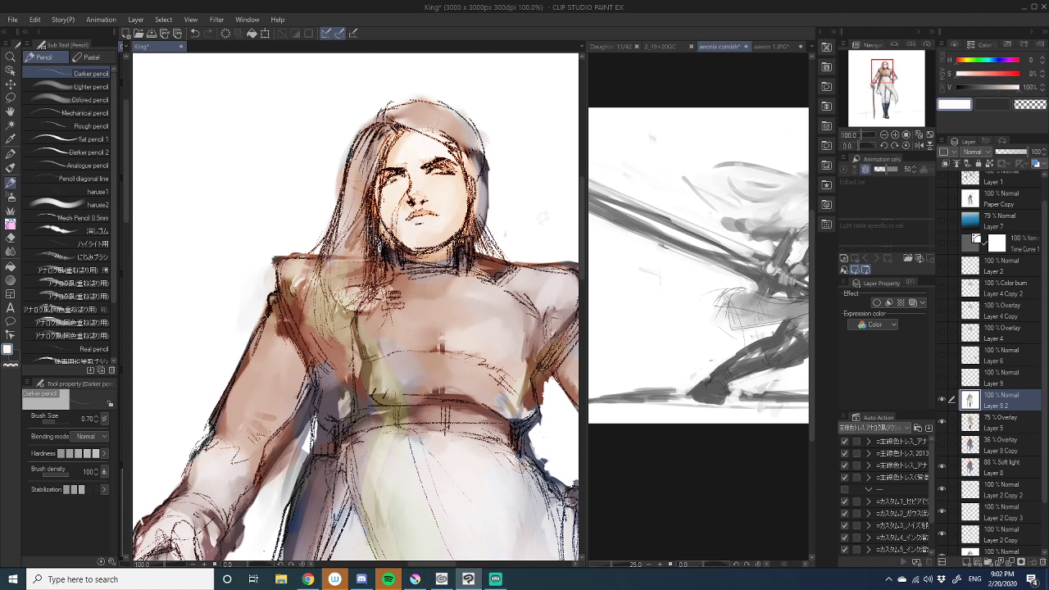
left_click(396, 172, "alt")
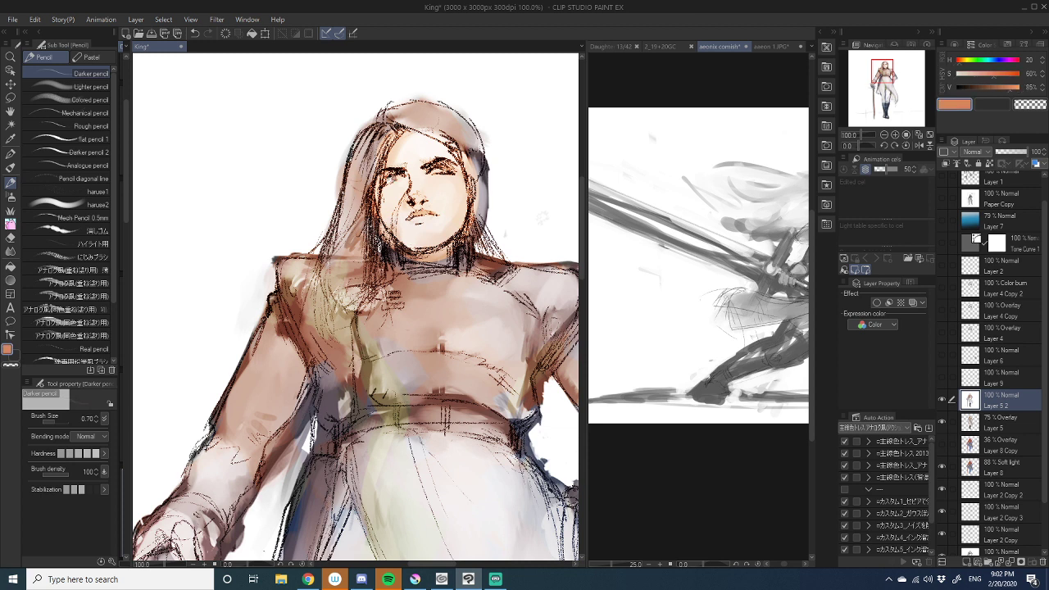
left_click(400, 171, "alt")
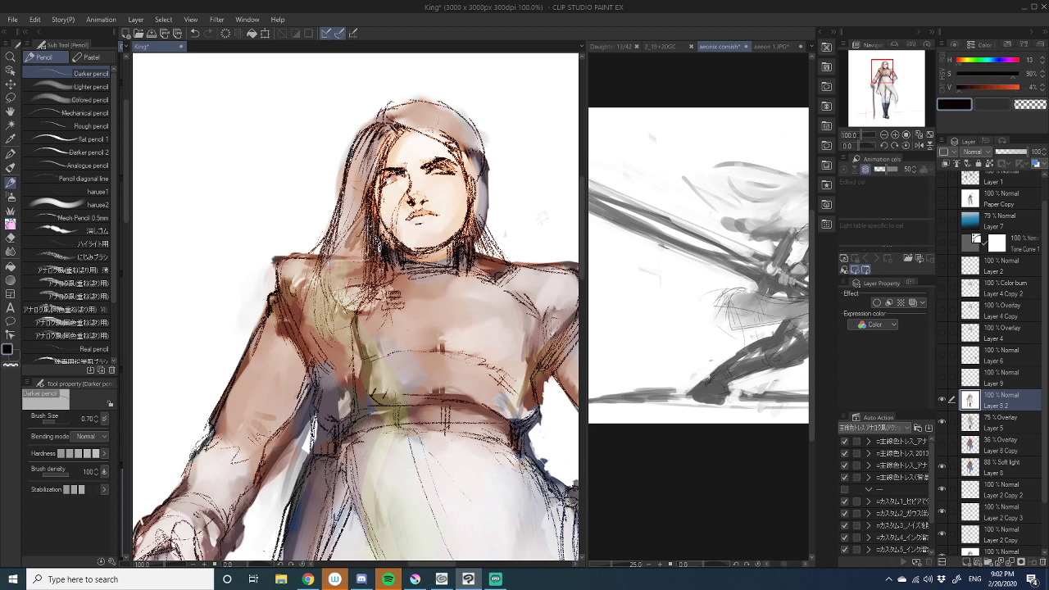
left_click_drag(389, 174, 397, 179)
left_click_drag(389, 166, 379, 174)
left_click_drag(393, 188, 409, 212)
left_click_drag(412, 158, 391, 203)
left_click_drag(404, 166, 390, 248)
left_click_drag(403, 213, 393, 227)
- Sample the cheek's skin tone and shift it to a coral red (H 6, S 61, V 98) for the cheek line
left_click(412, 227, "alt")
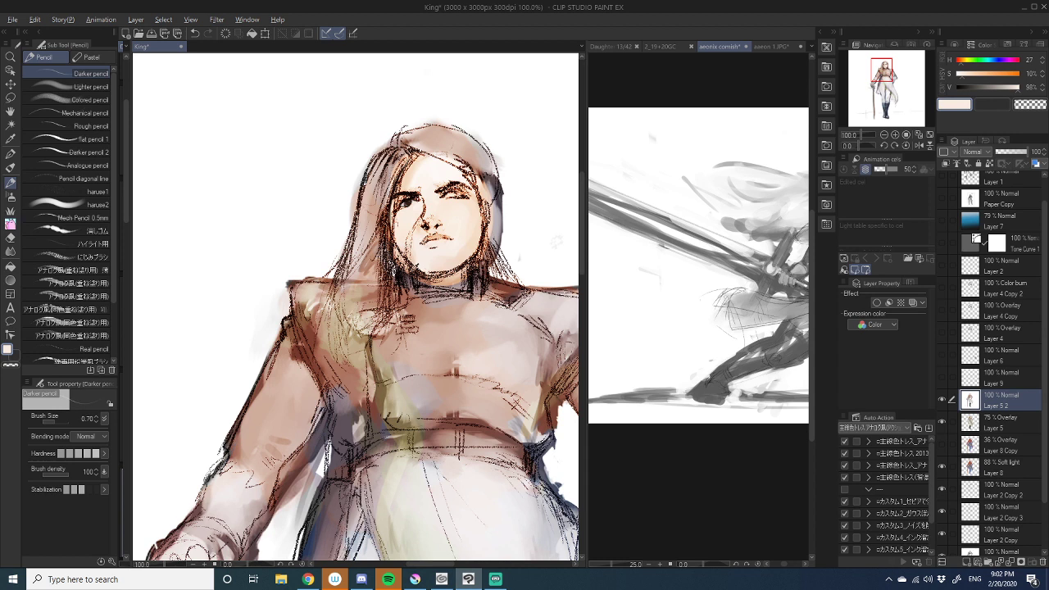
key("alt")
left_click_drag(960, 62, 957, 63)
left_click_drag(965, 74, 995, 74)
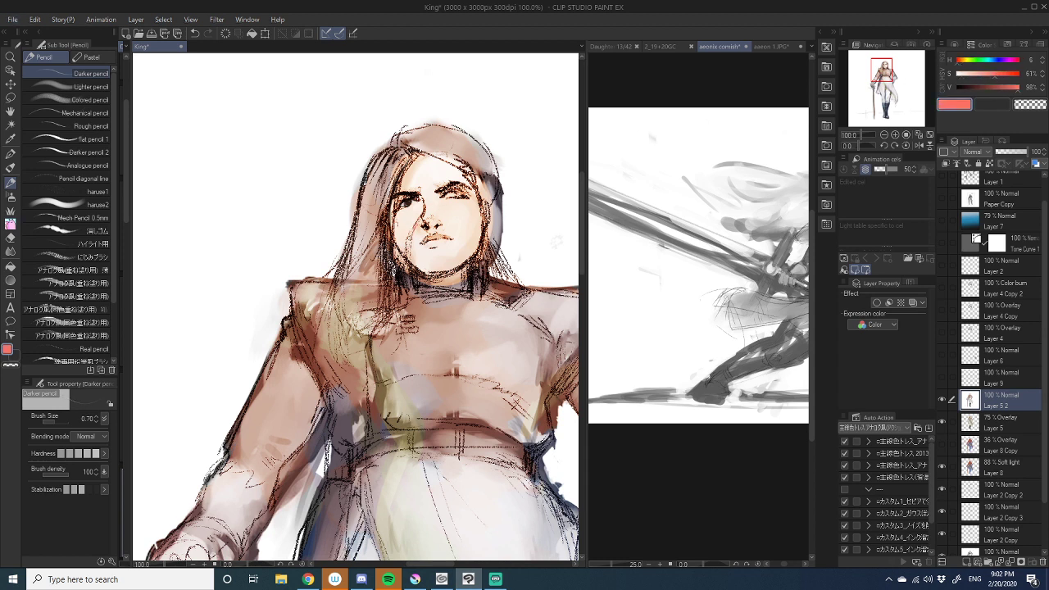
- Sample the dark brown (H 18, S 52, V 13) beside the eye and pencil over the line between eye and cheek
left_click(412, 197, "alt")
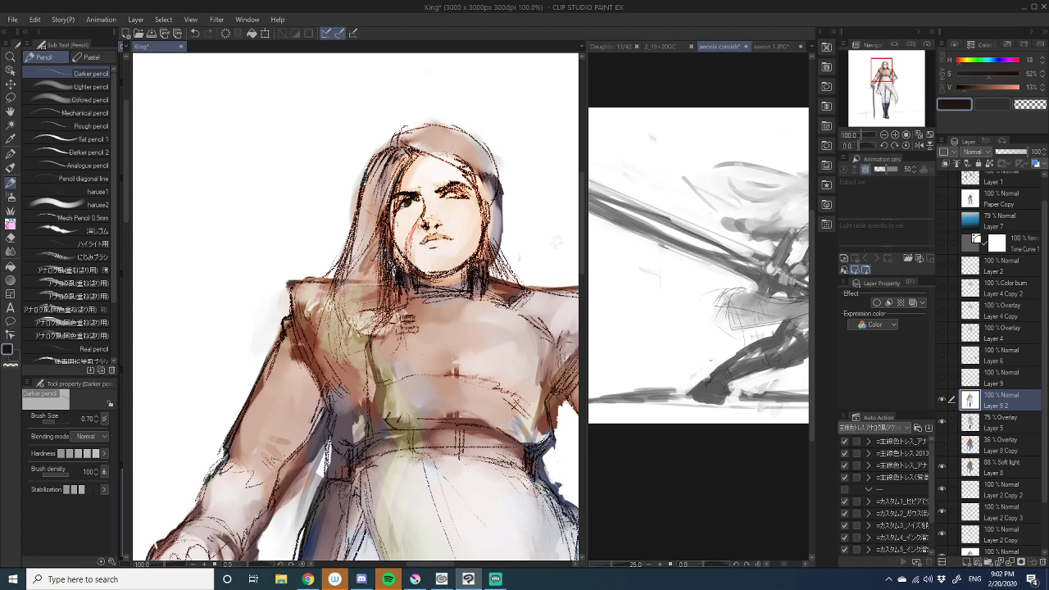
mouse_move(417, 227)
left_mouse_down()
mouse_move(414, 263)
mouse_move(413, 165)
left_mouse_up()
left_click_drag(495, 243, 516, 171)
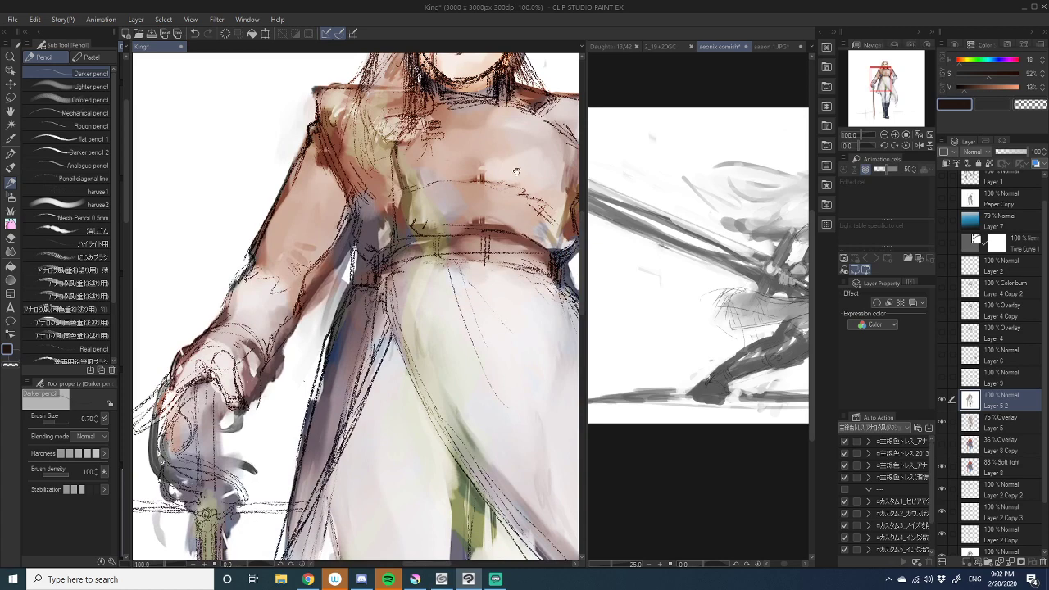
scroll(516, 171, "up", 5)
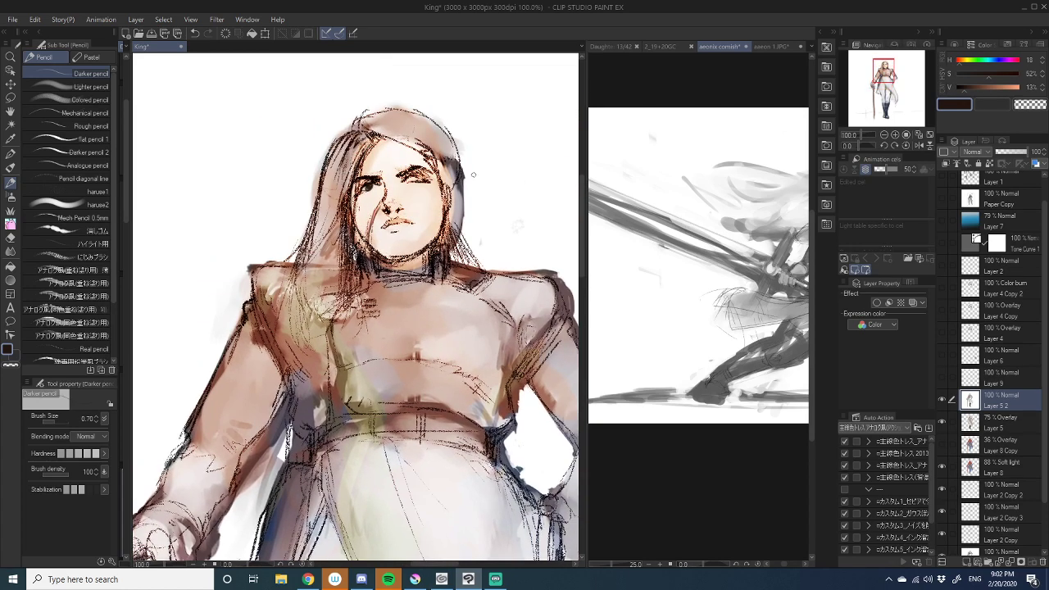
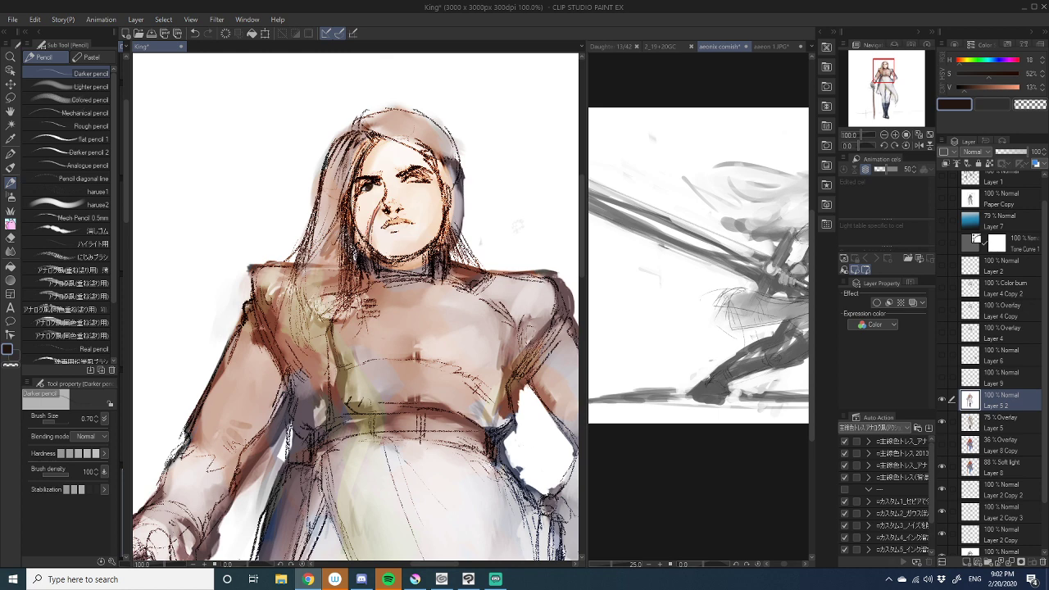
scroll(416, 317, "down", 5)
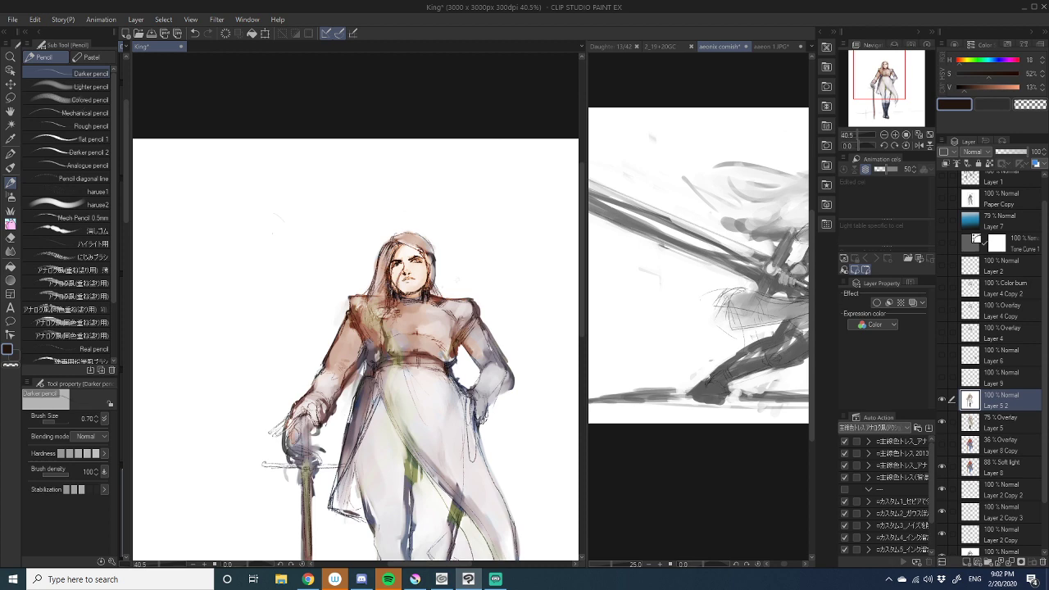
- Blend the coat's skirt, chest, shoulder and upper arm on the merged layer with the size 5 Soothing watercolor brush
left_click_drag(450, 465, 441, 354)
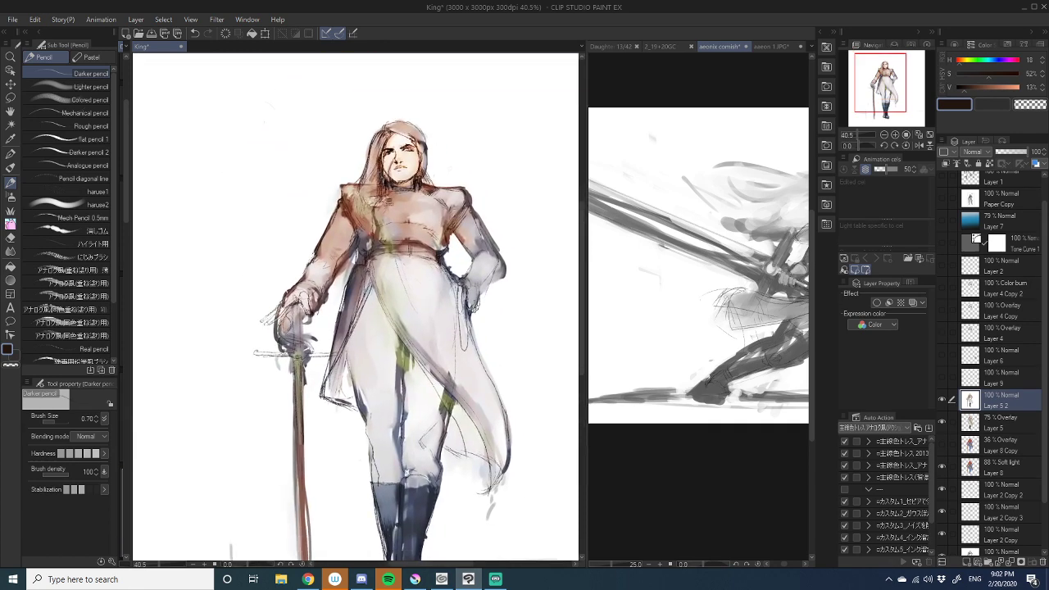
scroll(416, 299, "up", 2)
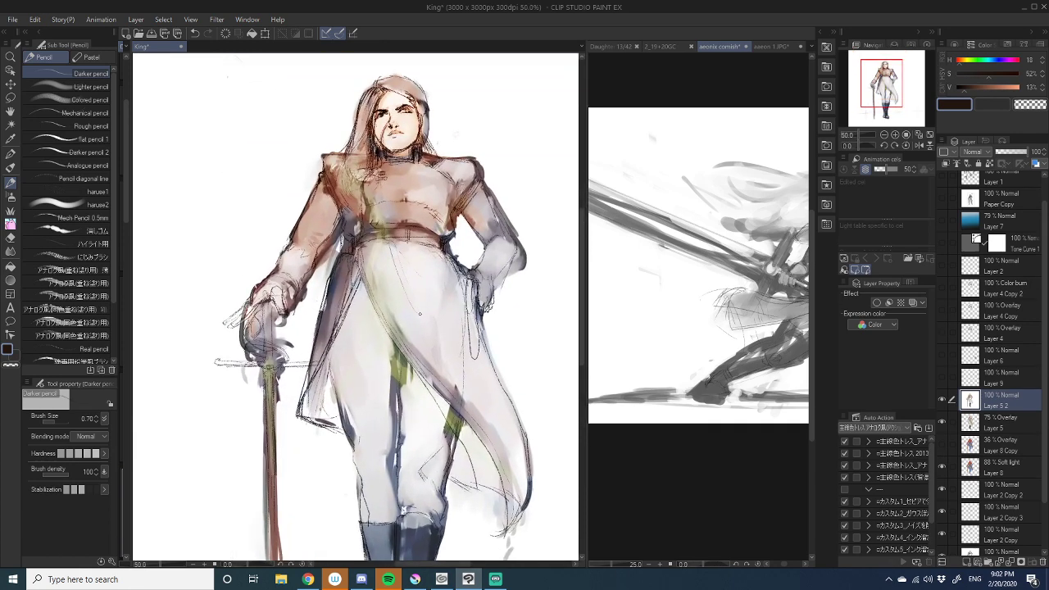
left_click(10, 250)
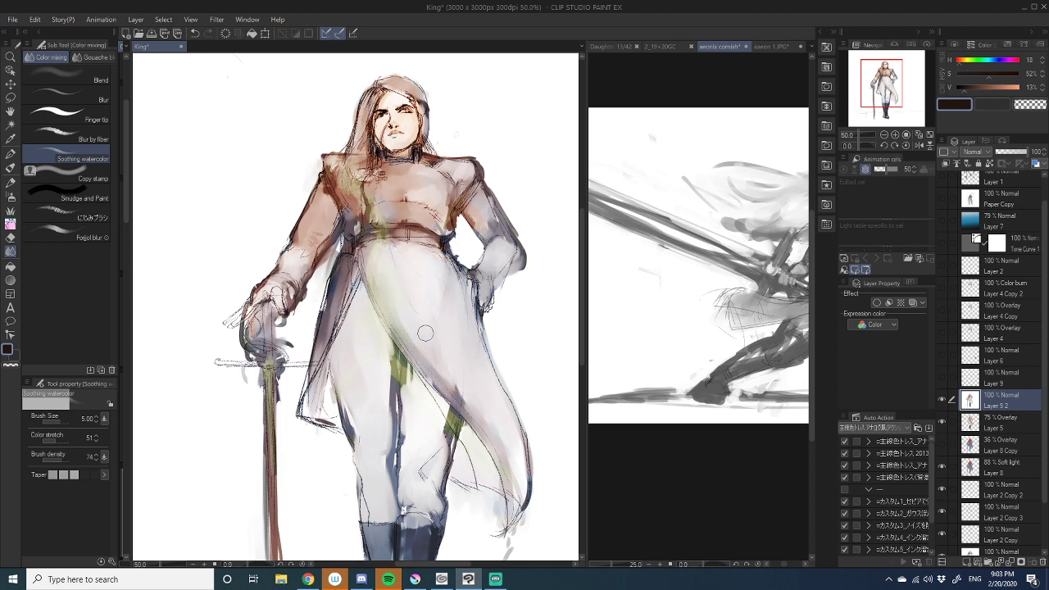
left_click_drag(508, 455, 485, 406)
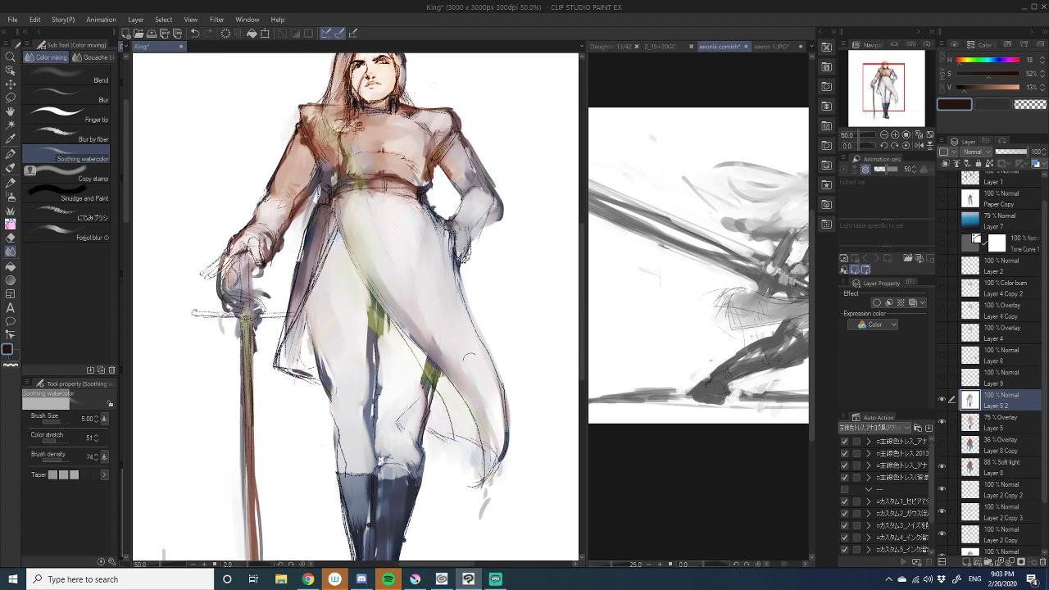
mouse_move(412, 206)
left_mouse_down("space")
mouse_move(443, 360)
mouse_move(405, 340)
mouse_move(430, 348)
mouse_move(428, 324)
left_mouse_up("space")
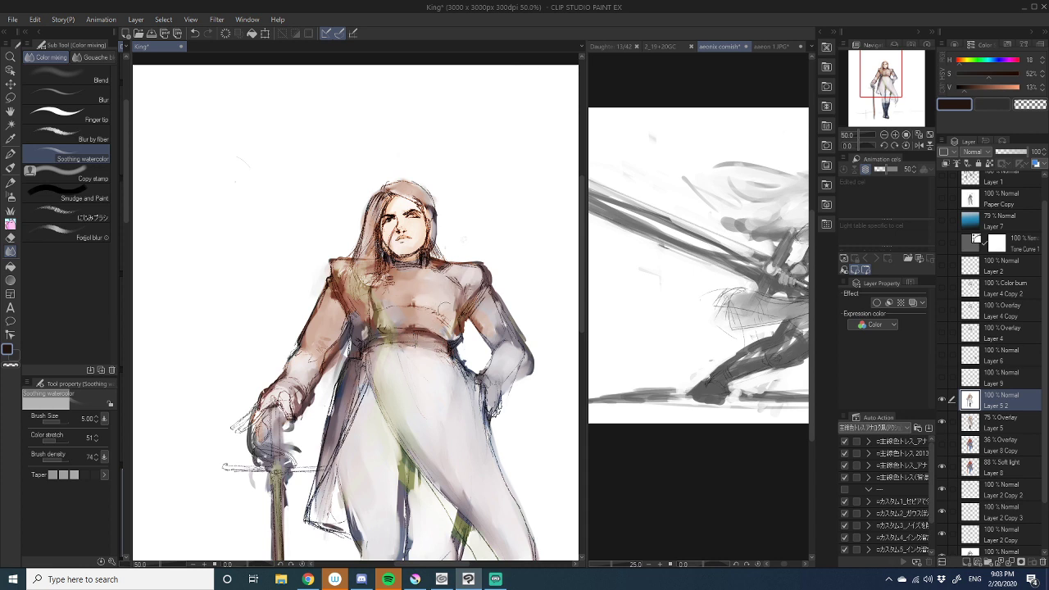
mouse_move(430, 304)
left_mouse_down()
mouse_move(439, 276)
mouse_move(411, 273)
left_mouse_up()
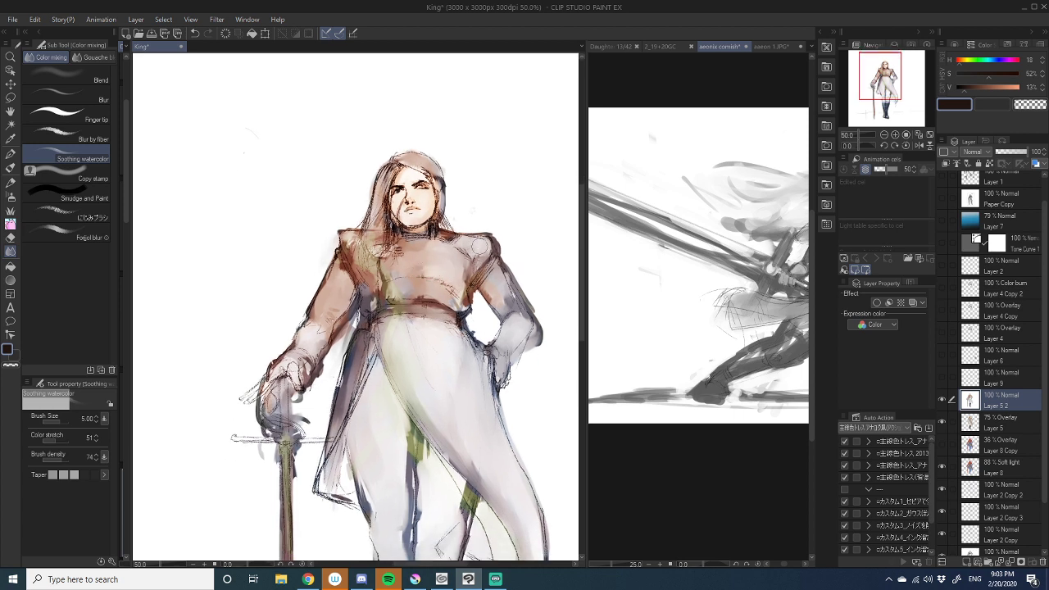
left_click_drag(479, 308, 455, 279)
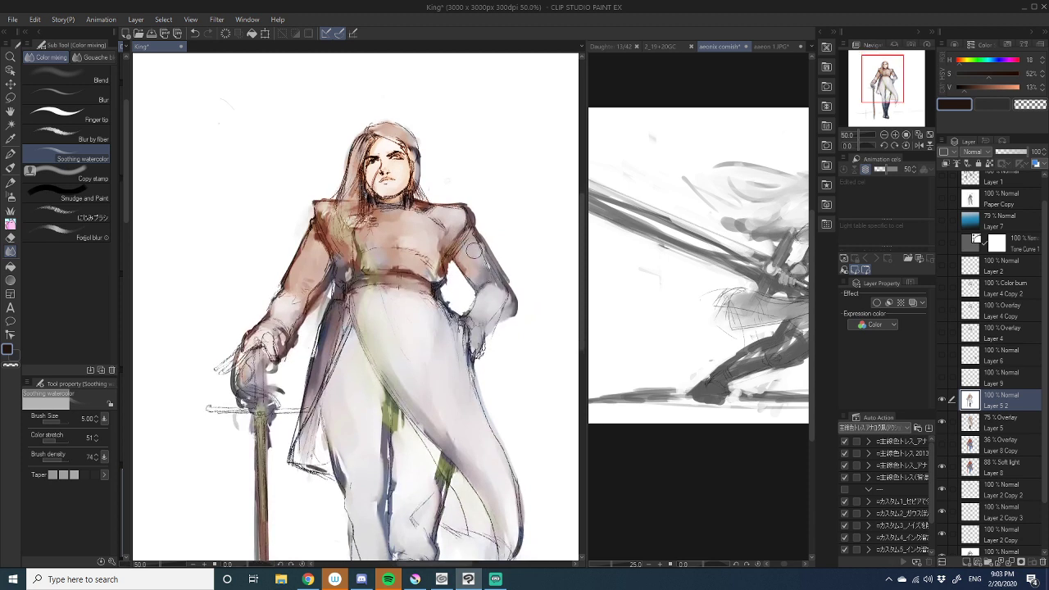
mouse_move(476, 286)
left_mouse_down()
mouse_move(500, 251)
mouse_move(510, 268)
left_mouse_up()
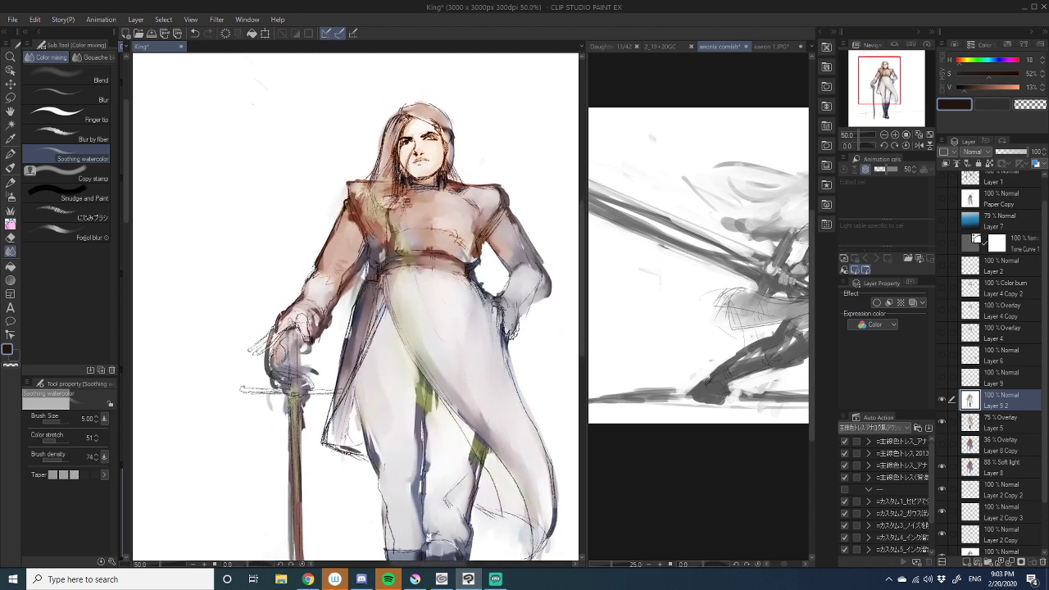
- Touch up the waist and boot-top edges with the Darker pencil, using white and a sampled slate (H 251, S 15, V 41)
left_click(5, 185)
key("x")
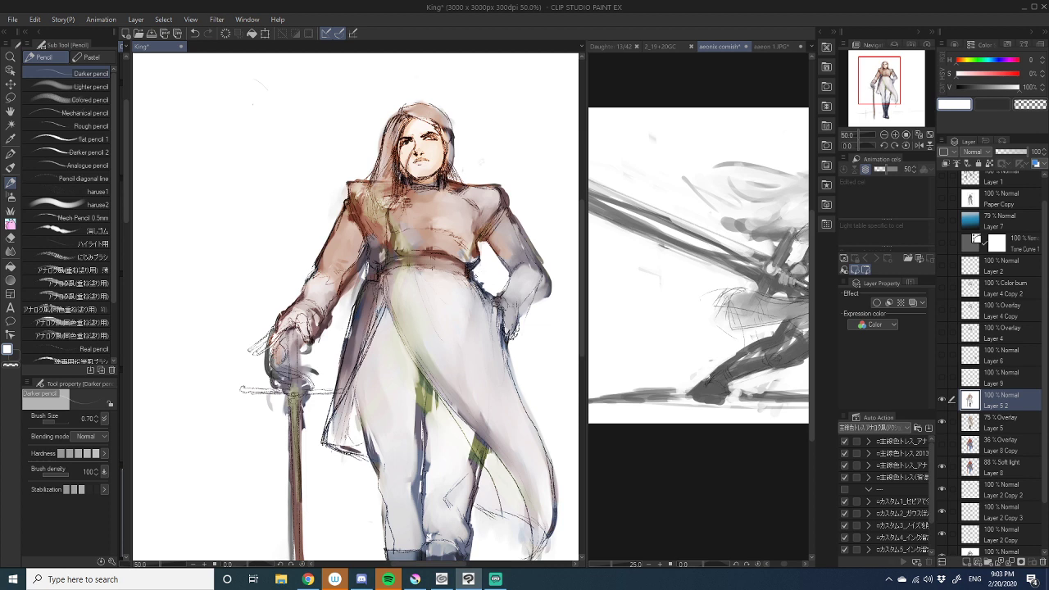
left_click_drag(510, 287, 470, 271)
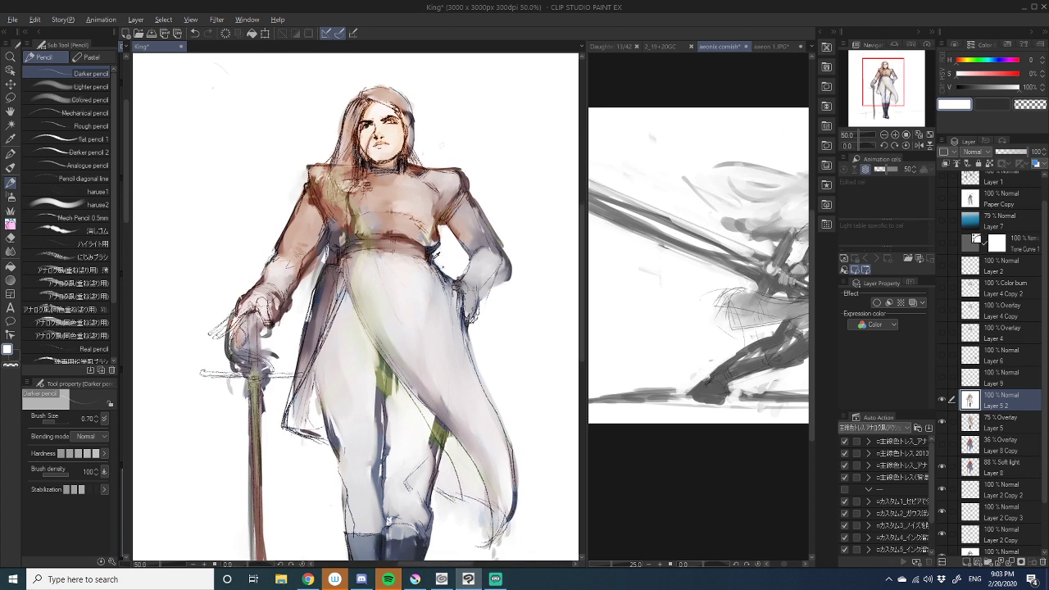
left_click(387, 525, "alt")
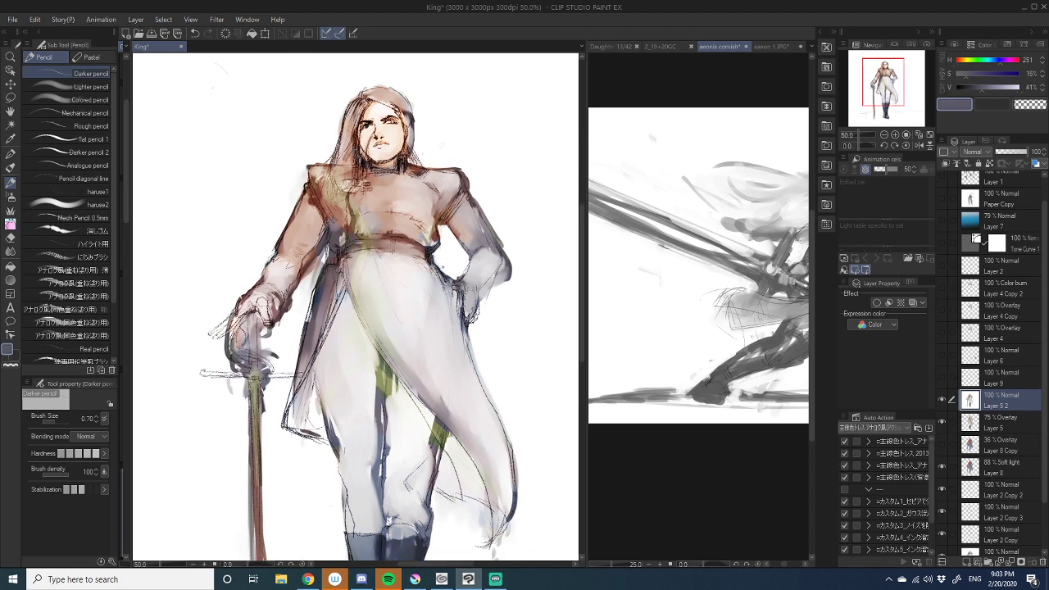
left_click_drag(465, 288, 488, 340)
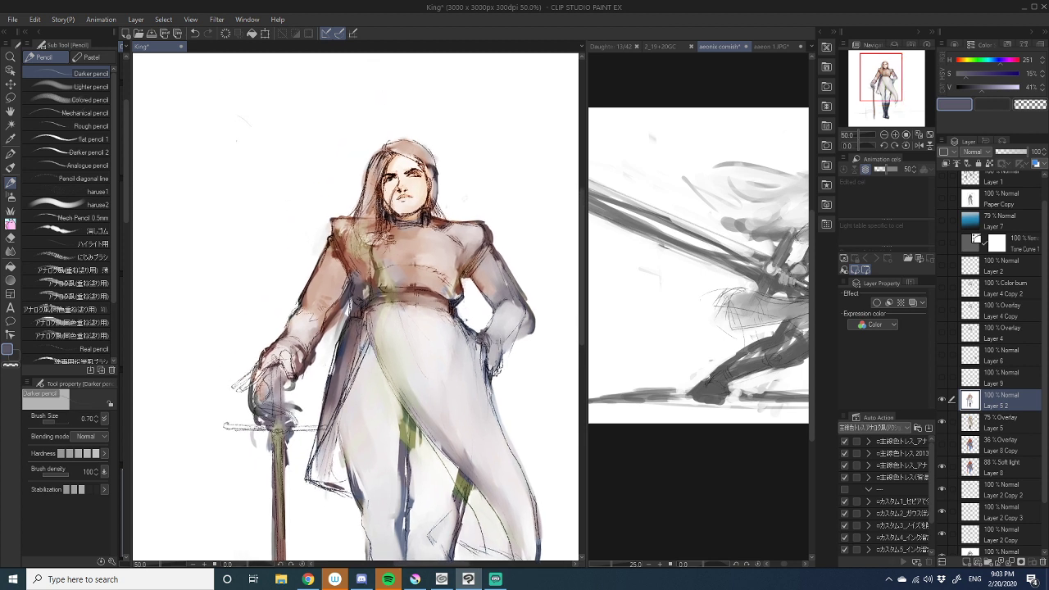
- Sample near-black, pale grey and dark browns around the bent arm and pencil its shoulder and armpit lines
left_click(464, 274, "alt")
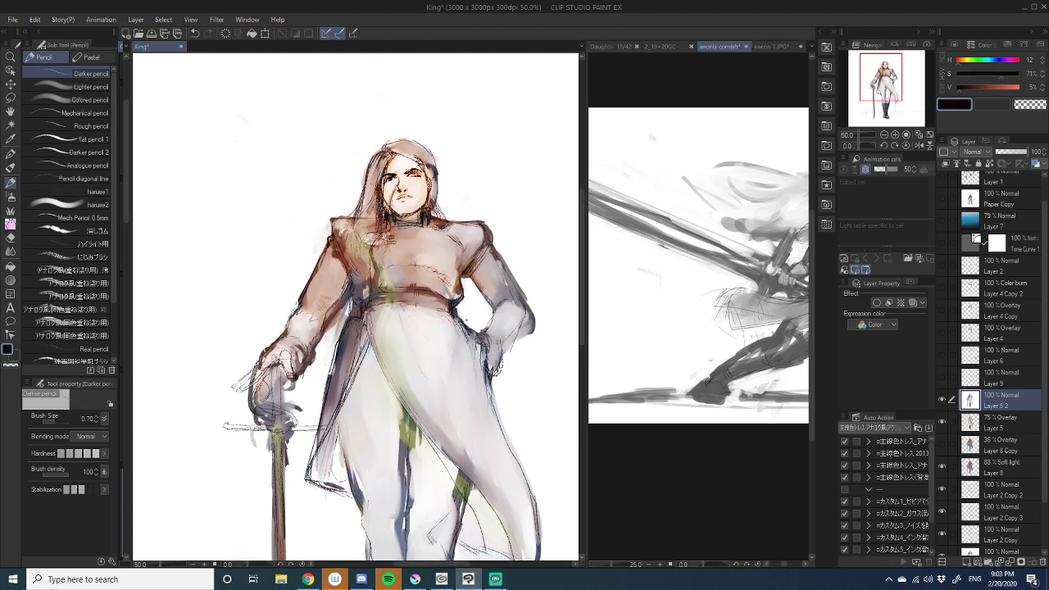
left_click(485, 249, "alt")
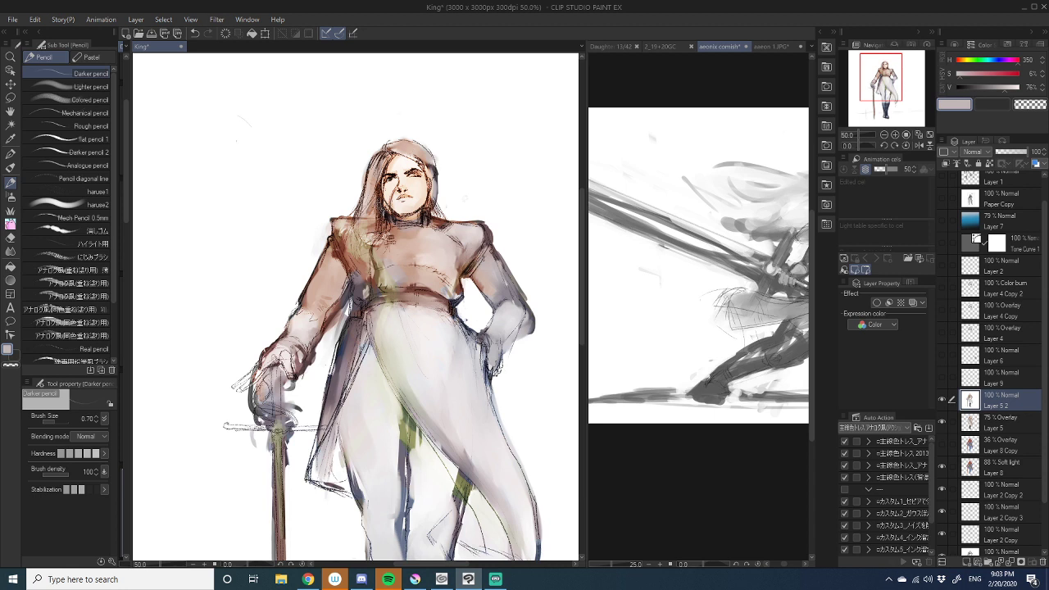
left_click(485, 249, "alt")
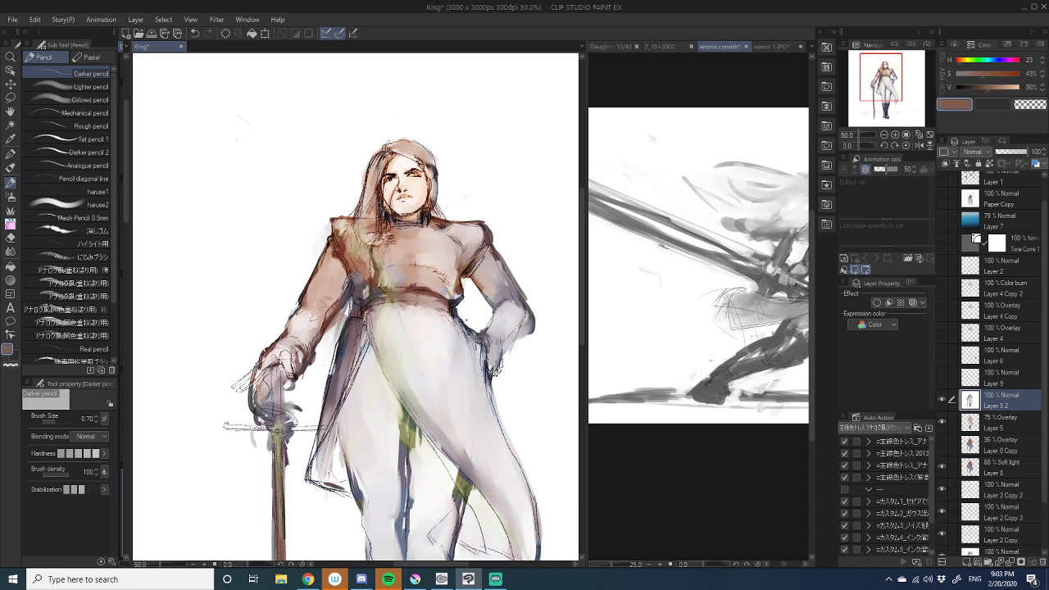
left_click(485, 249, "alt")
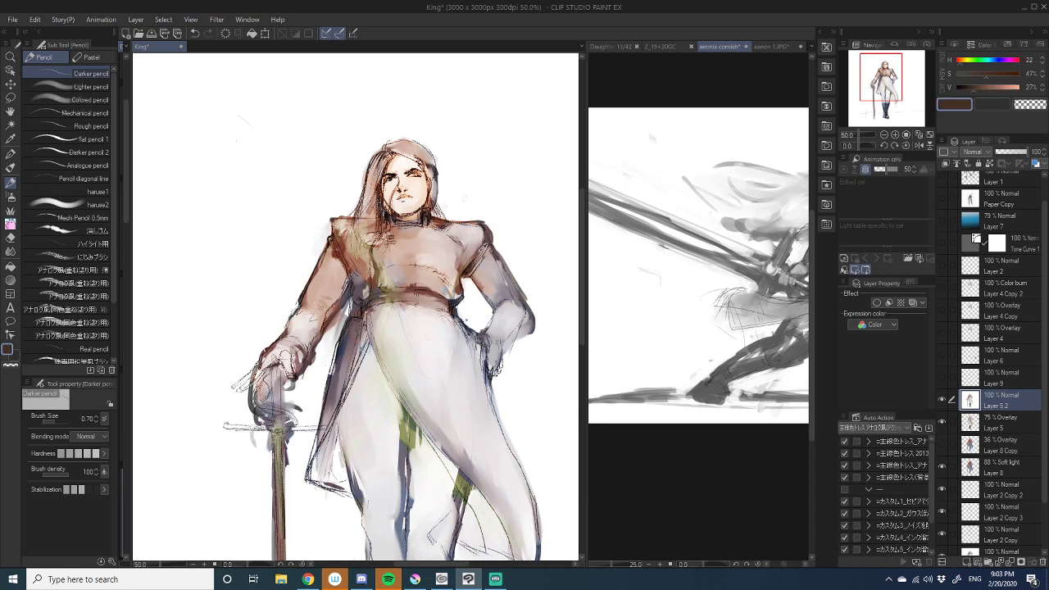
left_click(472, 267, "alt")
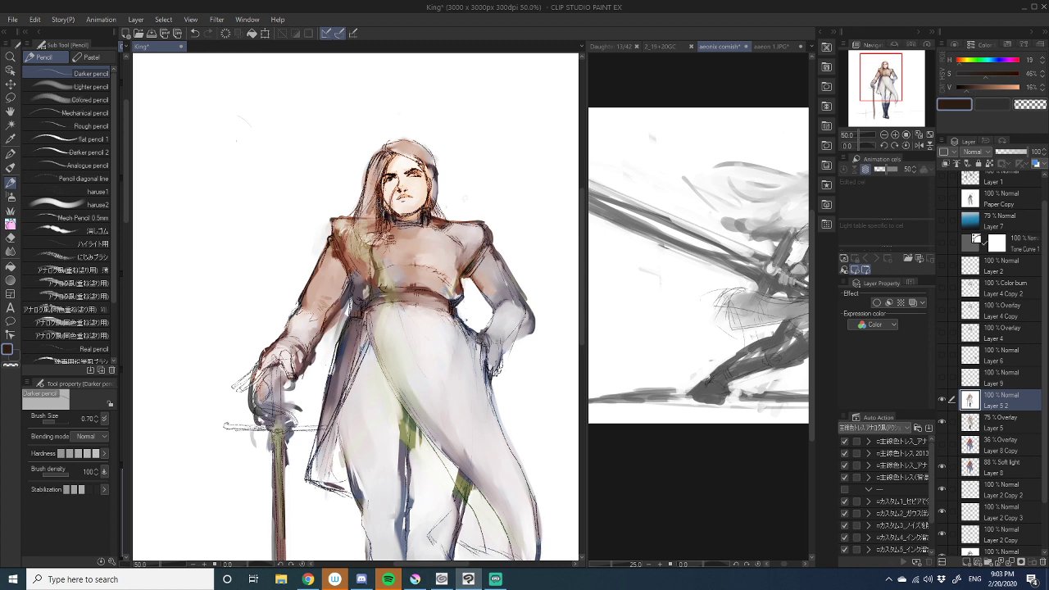
- Clean outside the bent arm's shoulder in white, and sample a dark purple-grey (H 300, S 12, V 27) for the hair's edge
left_click(498, 221, "alt")
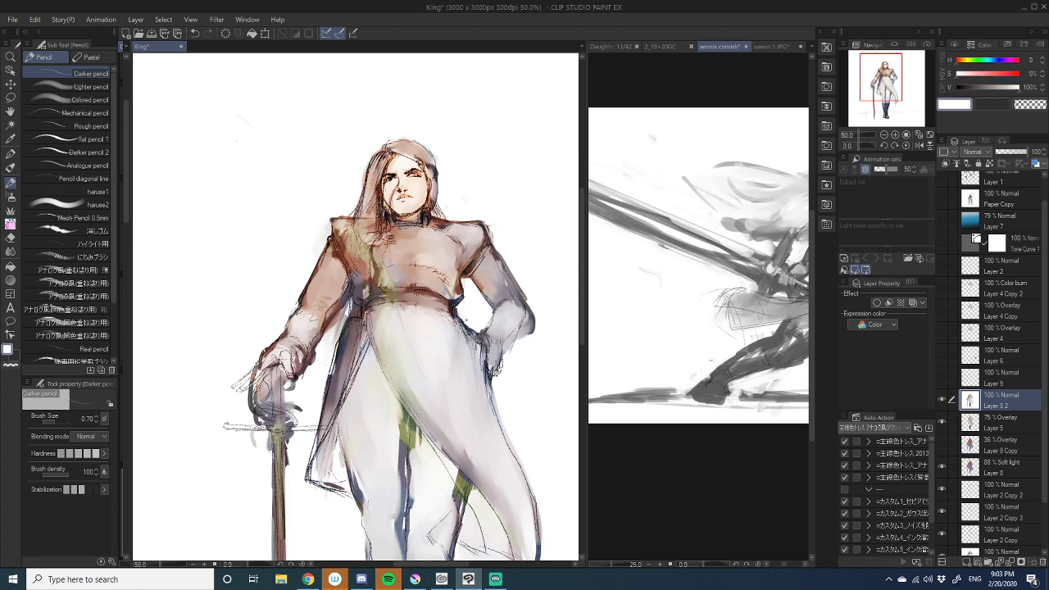
left_click_drag(462, 216, 494, 234)
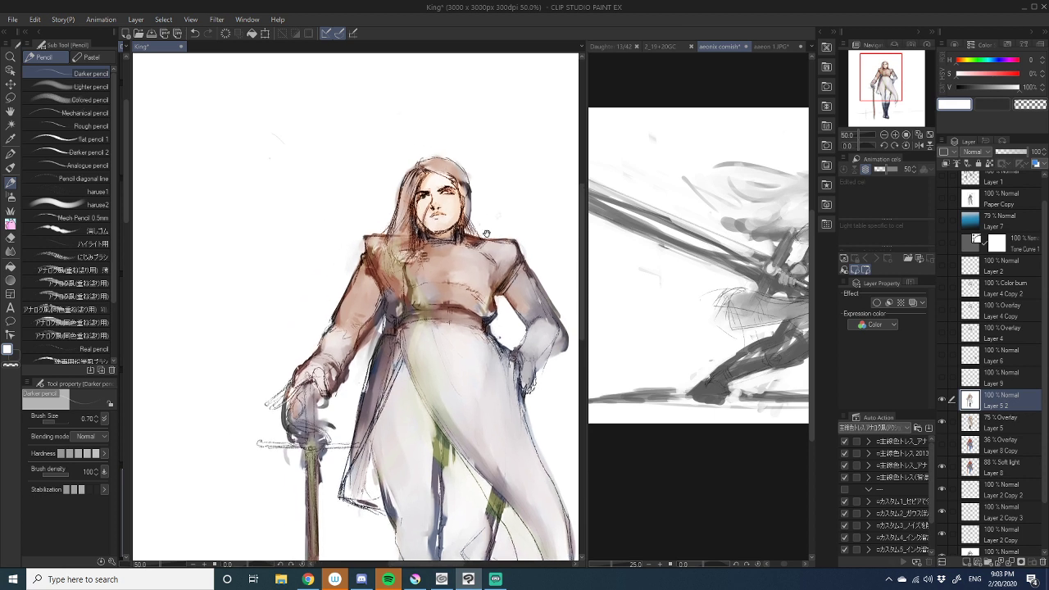
left_click(471, 190, "alt")
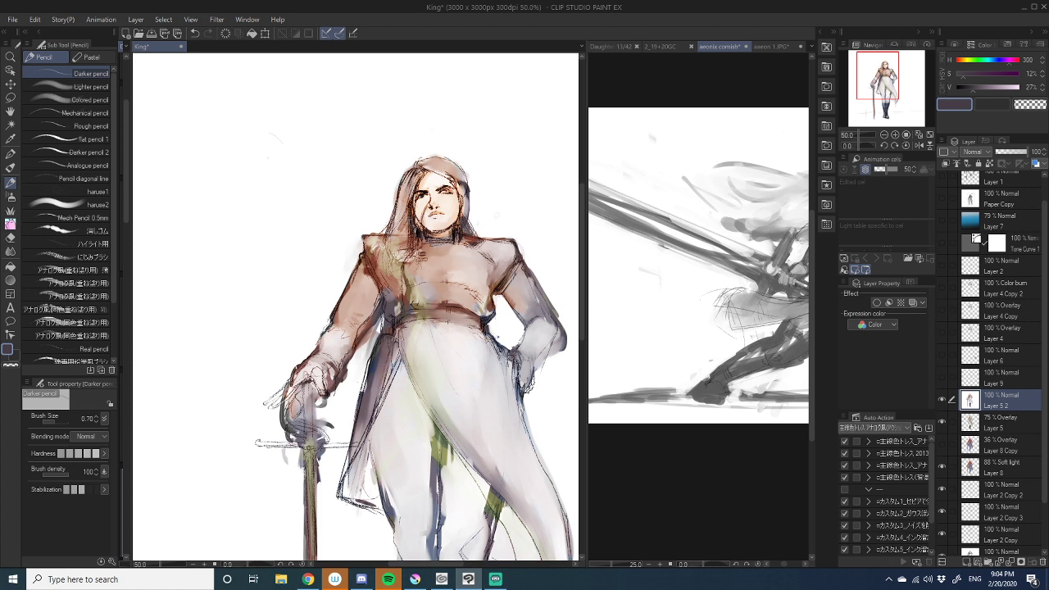
- Sample peach, rust and tan tones from the coat's upper chest and pencil the collar and shoulder-trim details
mouse_move(431, 234)
left_mouse_down()
mouse_move(476, 258)
mouse_move(435, 255)
mouse_move(423, 271)
left_mouse_up()
left_click(483, 287, "alt")
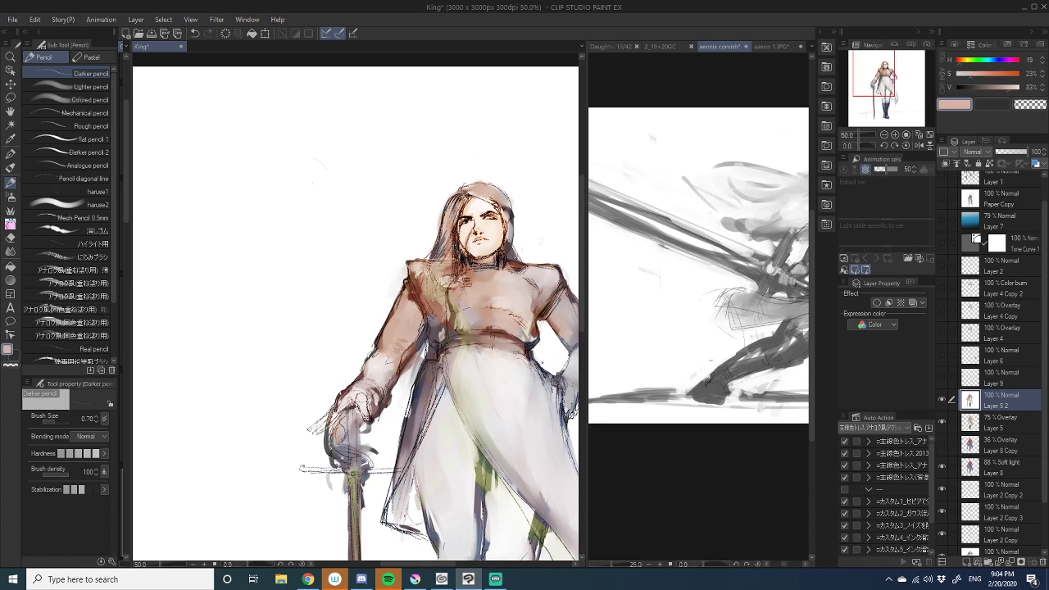
left_click(462, 264, "alt")
left_click(452, 265, "alt")
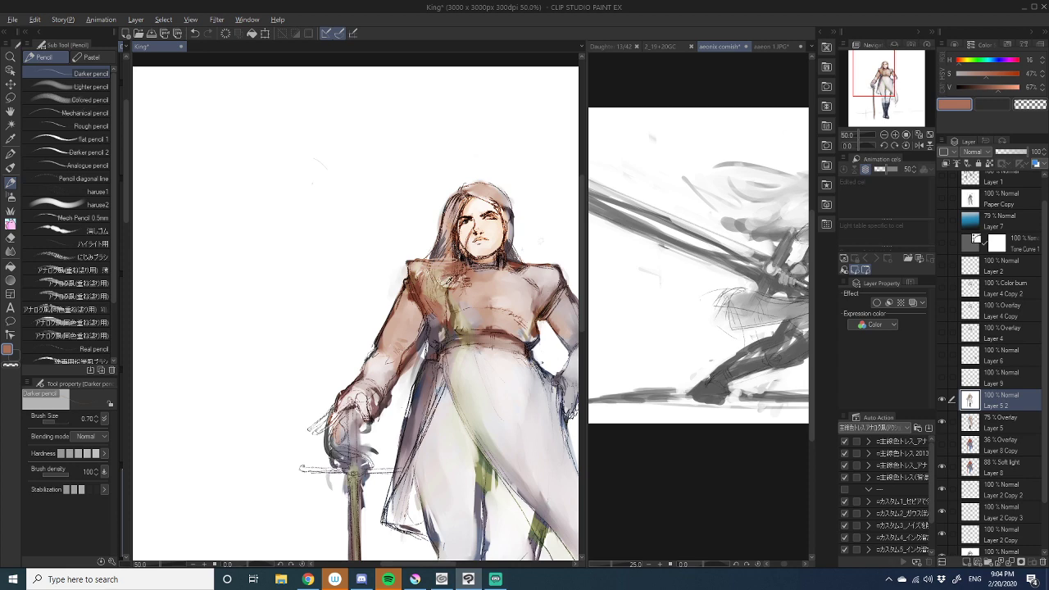
left_click(446, 281, "alt")
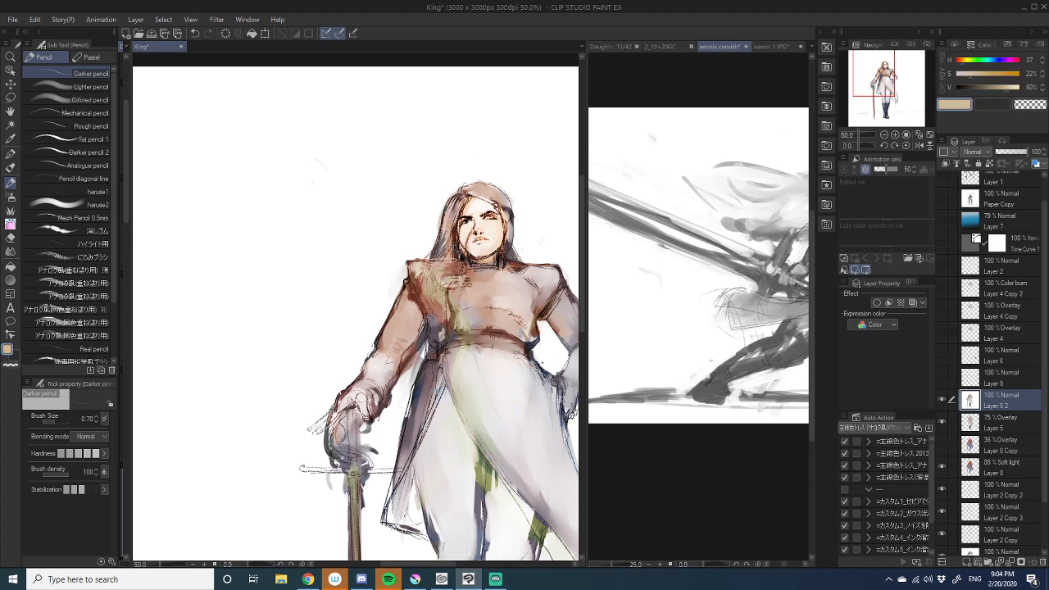
left_click_drag(471, 296, 432, 277)
left_click_drag(470, 229, 455, 241)
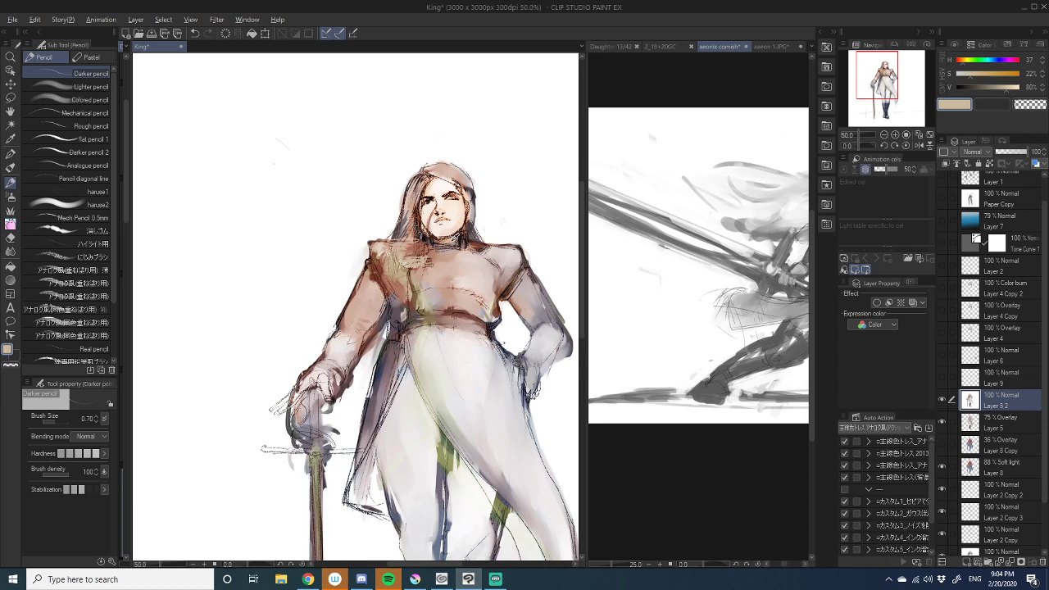
left_click(455, 248, "alt")
left_click_drag(425, 305, 412, 233)
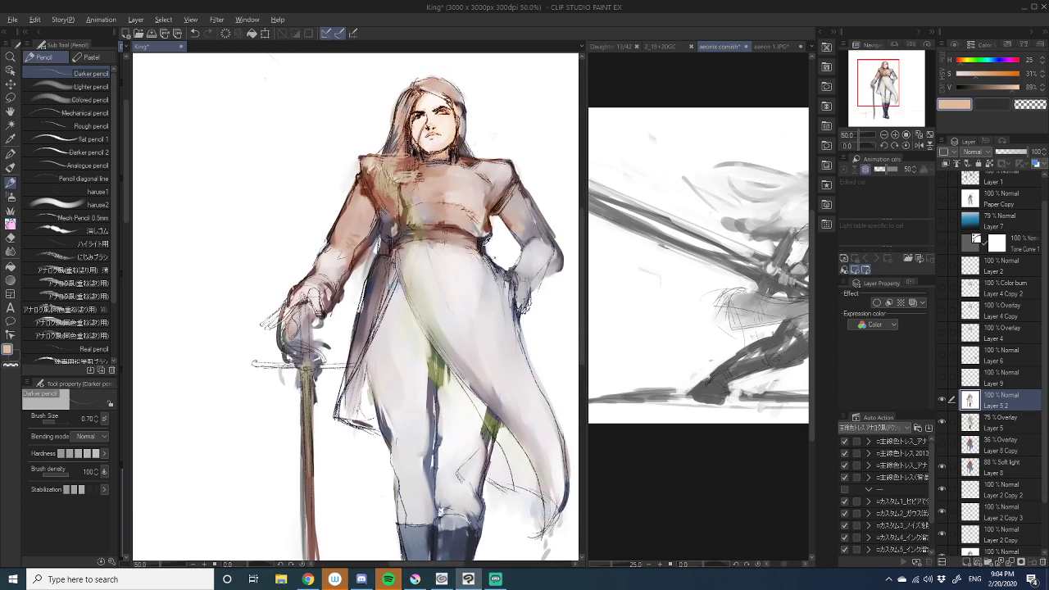
- Sample dark navy (H 240, S 29, V 20) for the leg and boot lines, and near-white (V 98) for cleanup near the coat tail
left_click(440, 513, "alt")
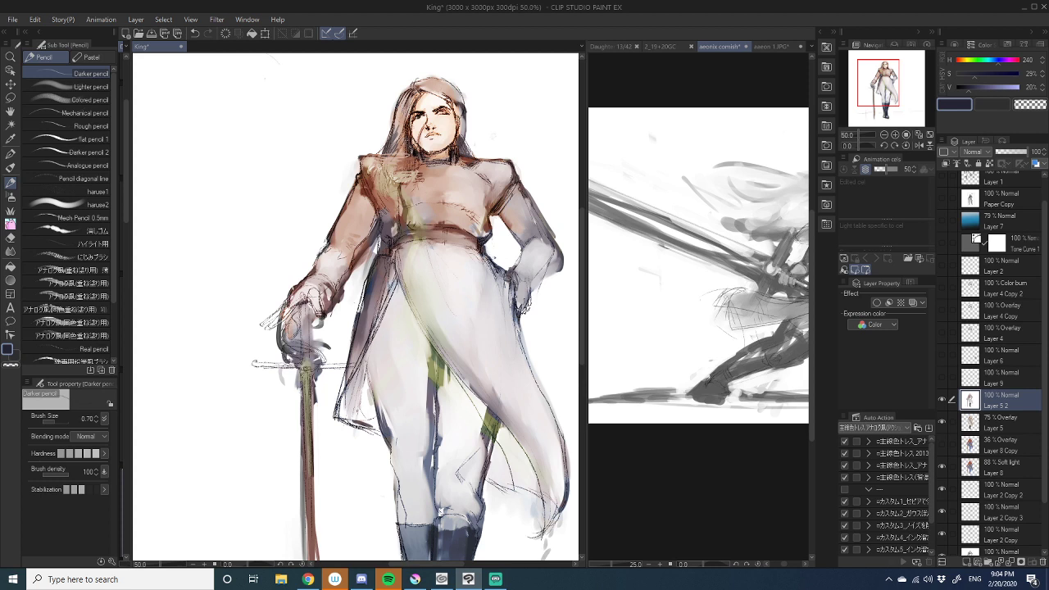
left_click_drag(502, 459, 416, 452)
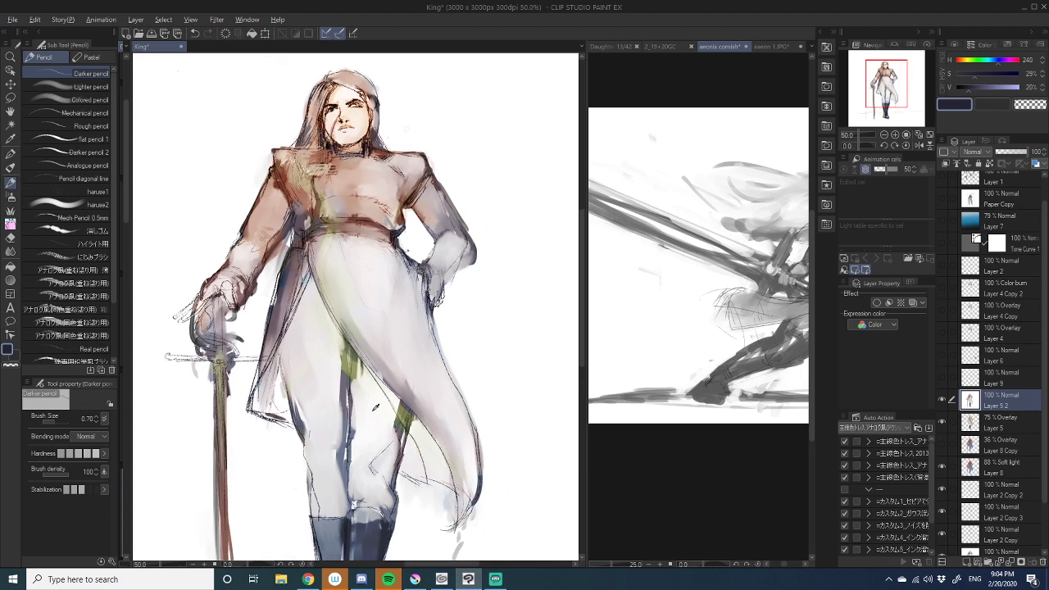
left_click(419, 463, "alt")
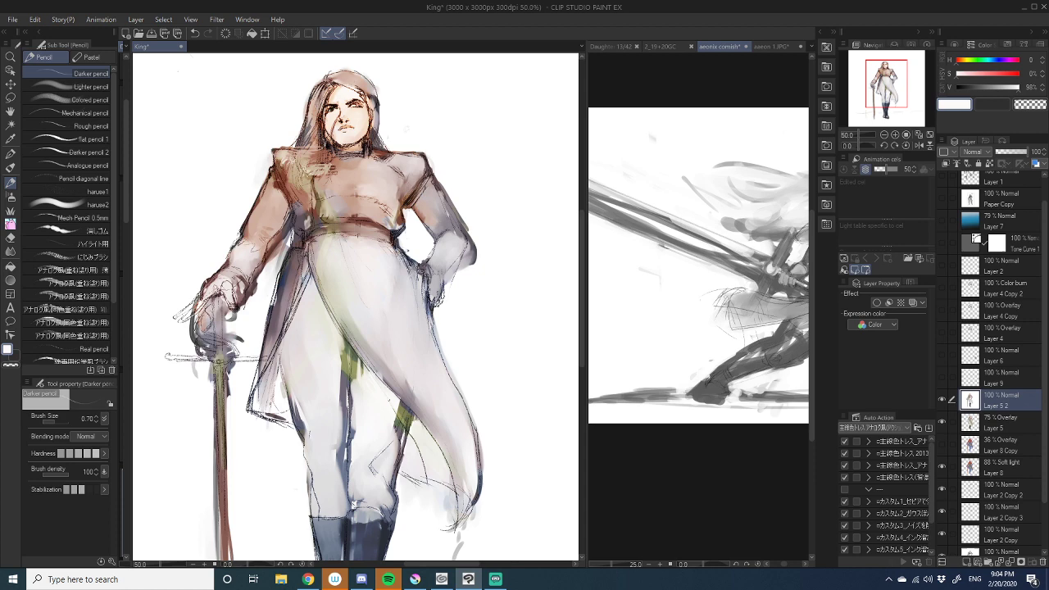
left_click_drag(371, 389, 459, 362)
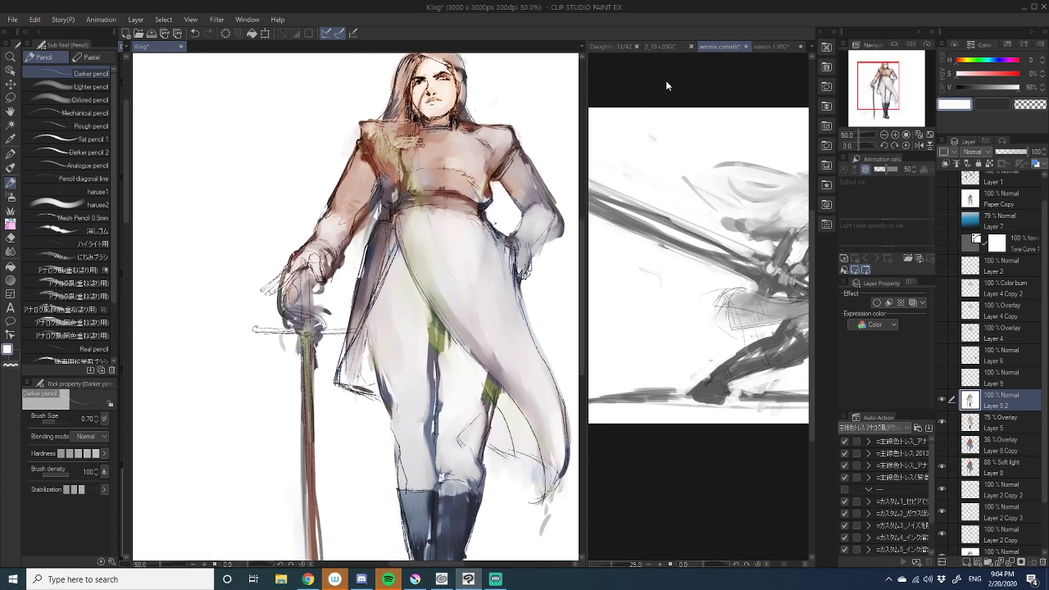
- Enlarge the Darker pencil to 4.00 and repaint the sword's hilt and crossguard with white and sampled purple-grey (H 285, S 9, V 55)
left_click(883, 136)
left_click_drag(426, 323, 451, 336)
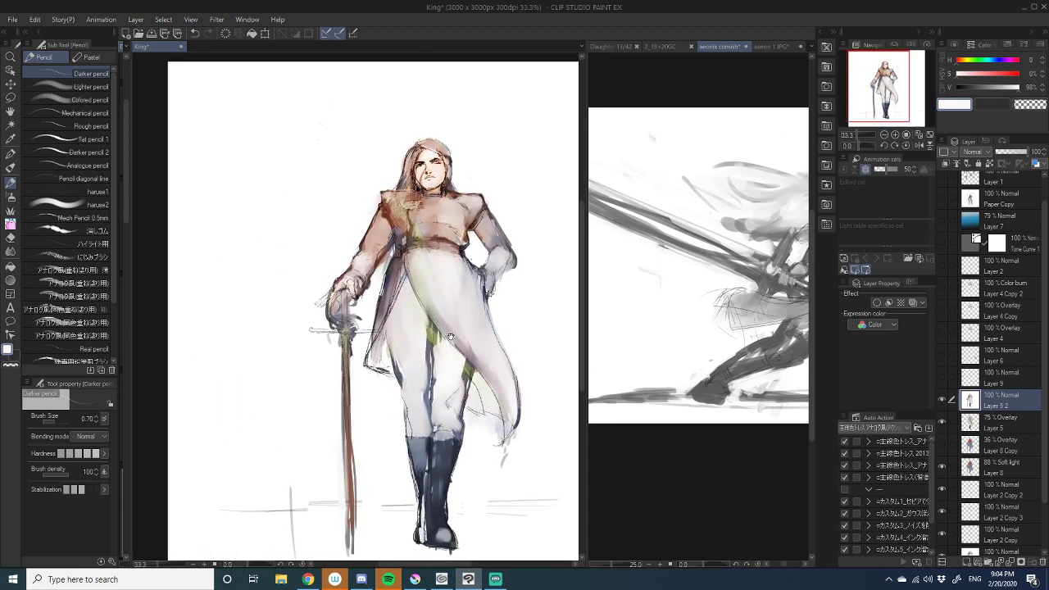
left_click_drag(401, 395, 443, 359)
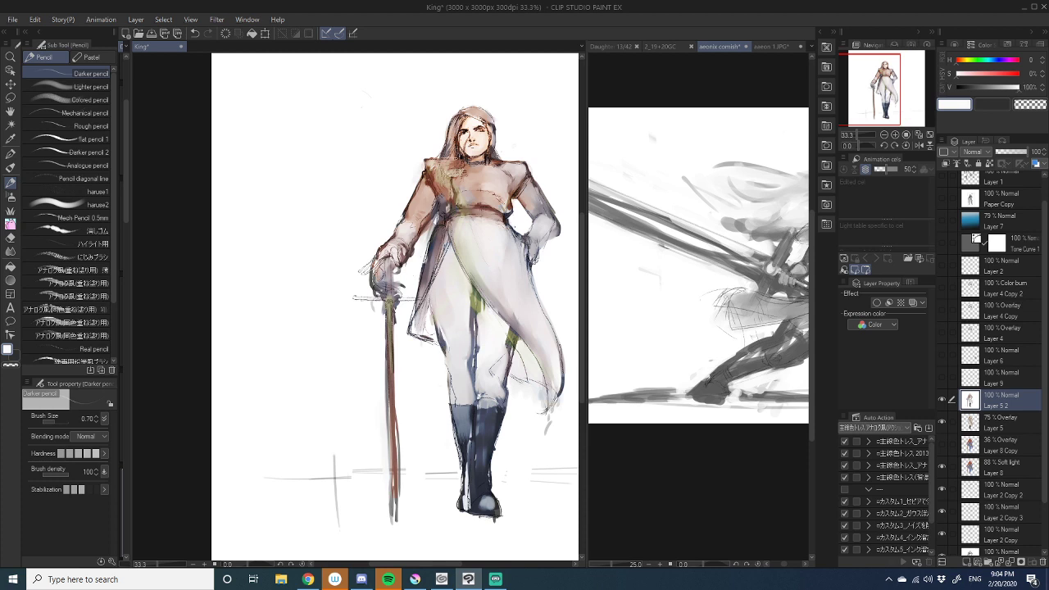
key("bracketright")
key("bracketright")
key("bracketright")
key("bracketright")
key("bracketright")
key("bracketright")
left_click(392, 295, "alt")
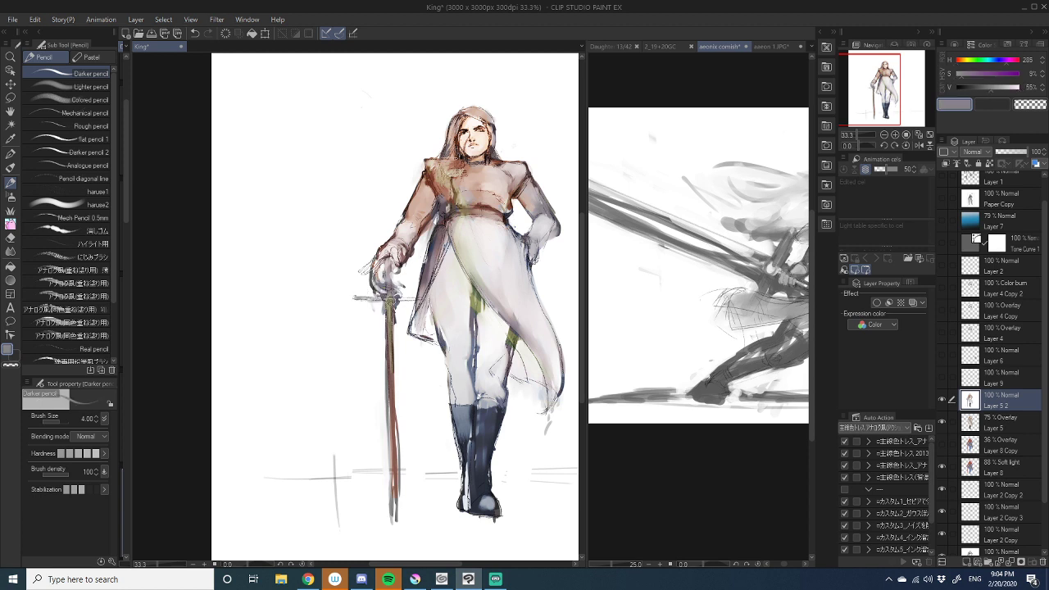
- Touch up both upper sleeves with sampled rust (H 12, S 60, V 52), and sample dusty pink (H 9, S 27, V 64) from the bent arm
left_click_drag(550, 288, 501, 312)
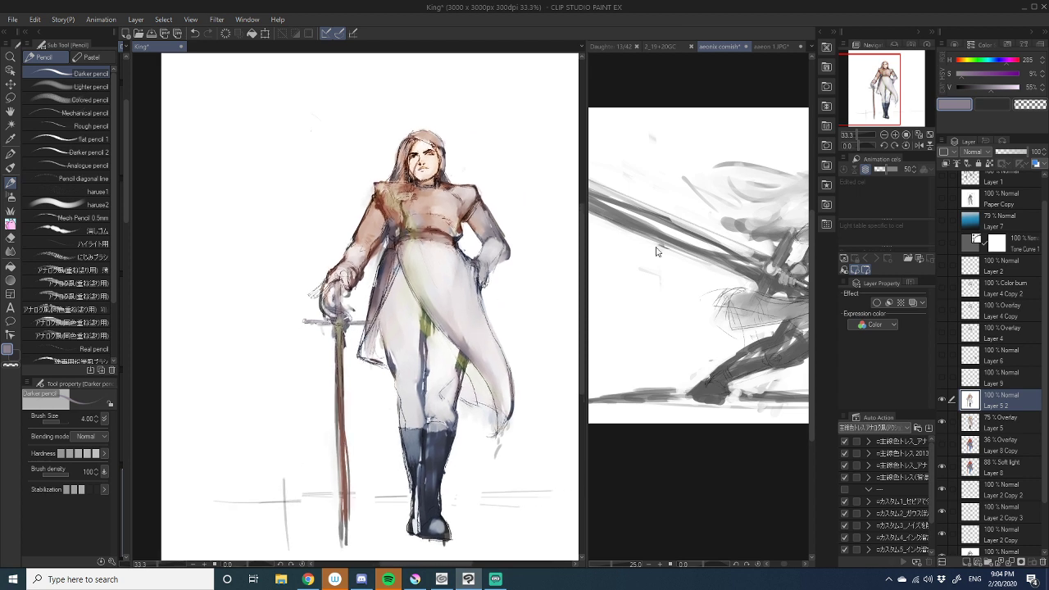
left_click(379, 206, "alt")
mouse_move(379, 205)
left_mouse_down()
mouse_move(380, 231)
mouse_move(383, 220)
left_mouse_up()
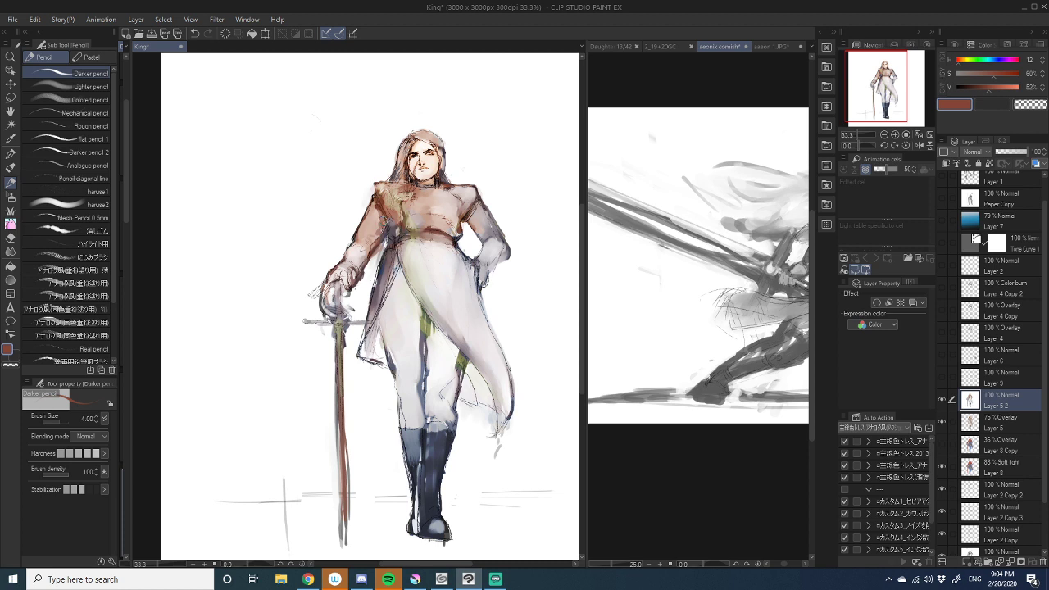
mouse_move(482, 212)
left_mouse_down()
mouse_move(474, 215)
mouse_move(482, 221)
left_mouse_up()
left_click(483, 211, "alt")
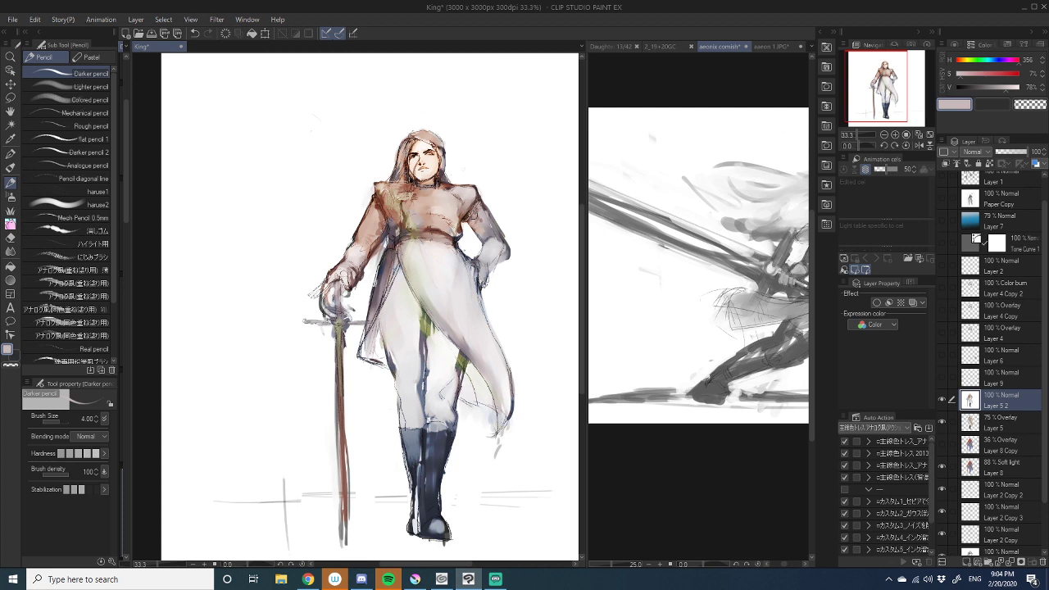
left_click(479, 209, "alt")
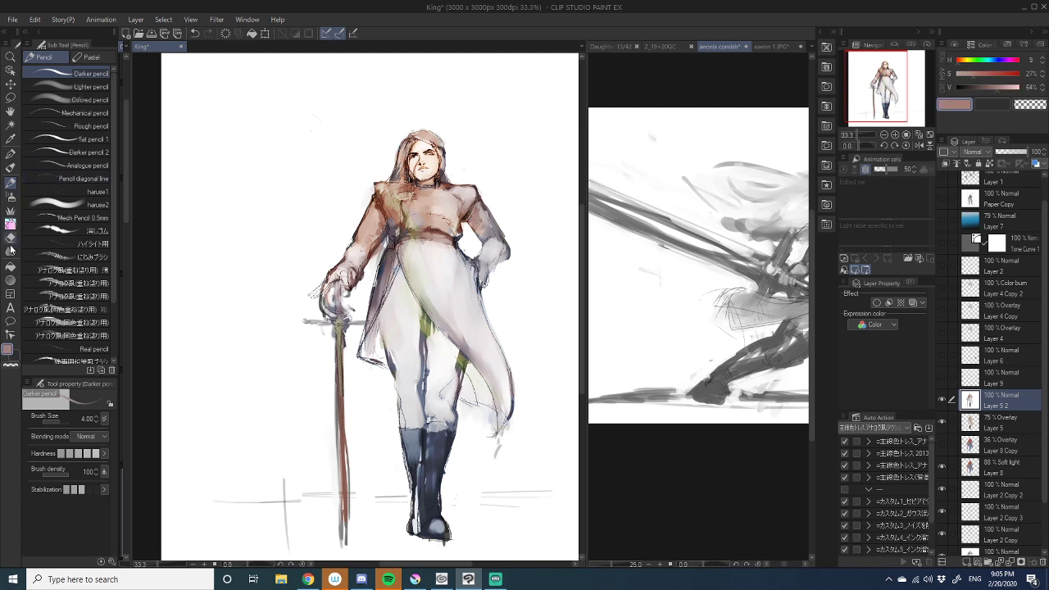
key("j")
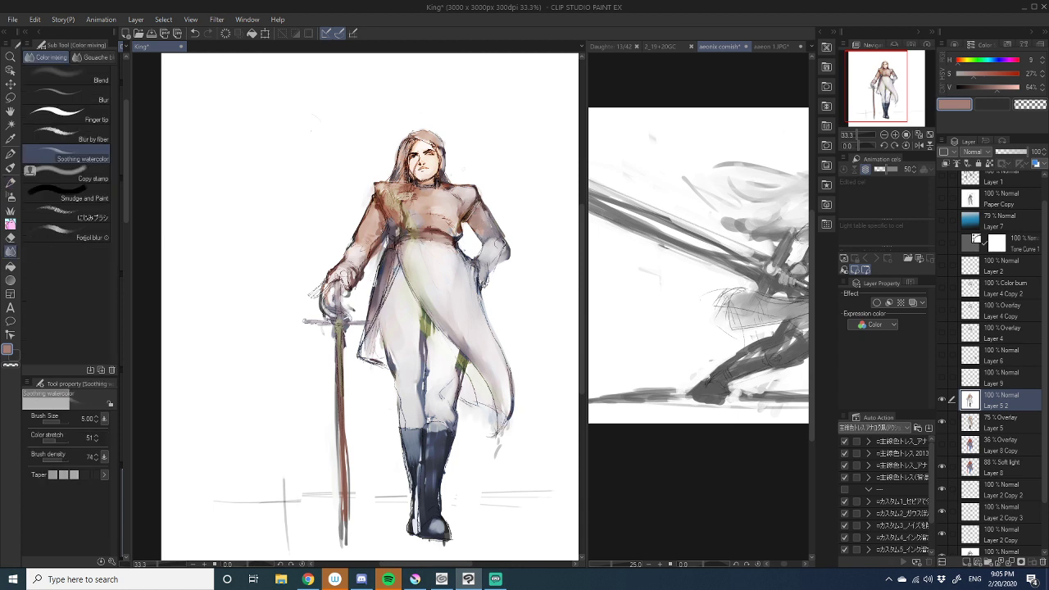
left_click_drag(394, 239, 439, 257)
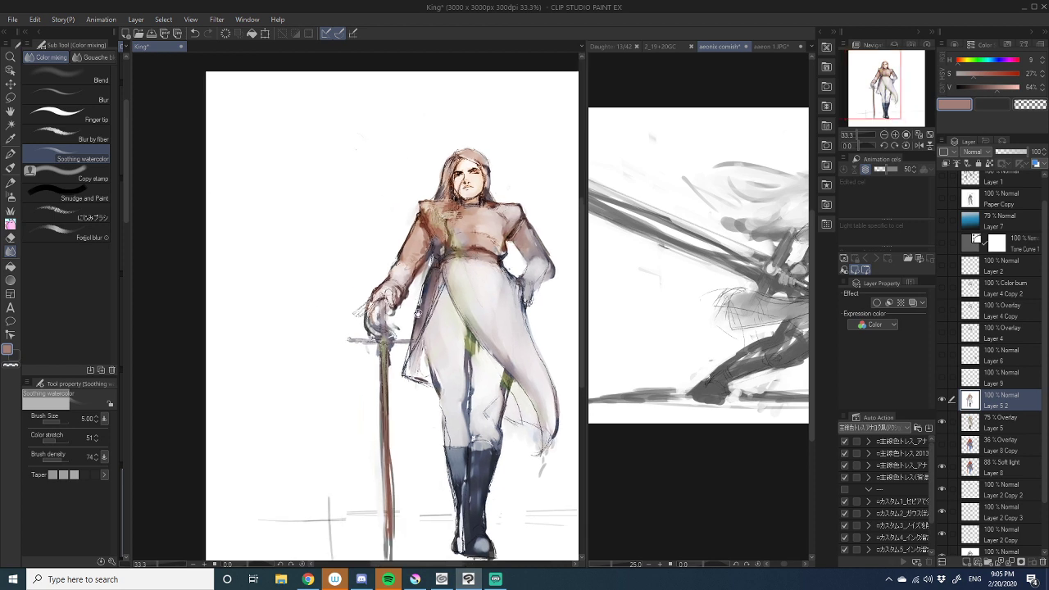
left_click_drag(418, 314, 375, 338)
left_click(11, 182)
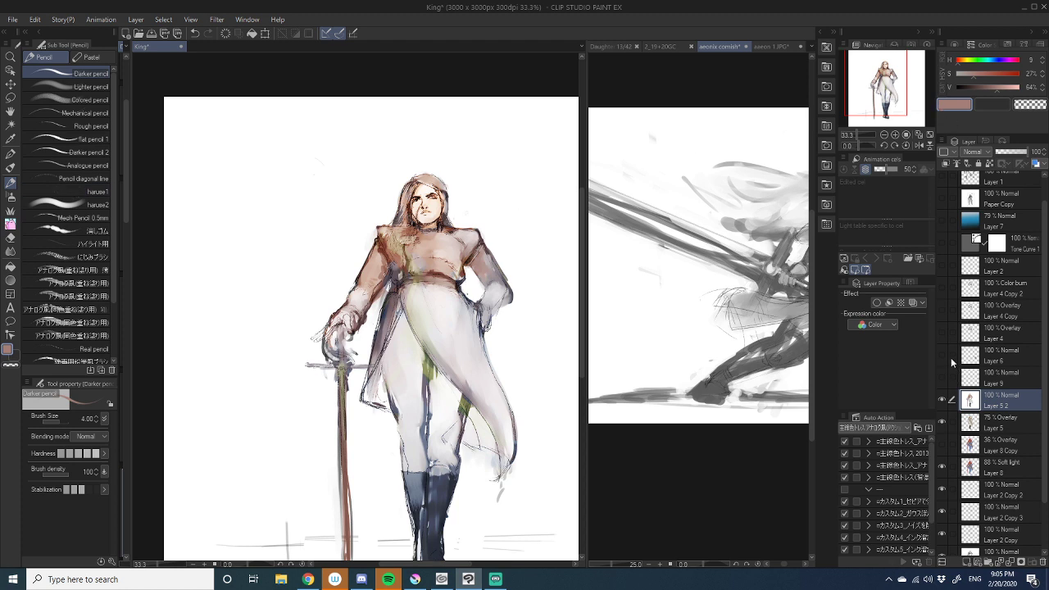
- Preview the figure with Layer 4 Copy, Layer 4 Copy 2, Layer 2 and Layer 4 shown, and hide them again
left_click(942, 376)
left_click(939, 310)
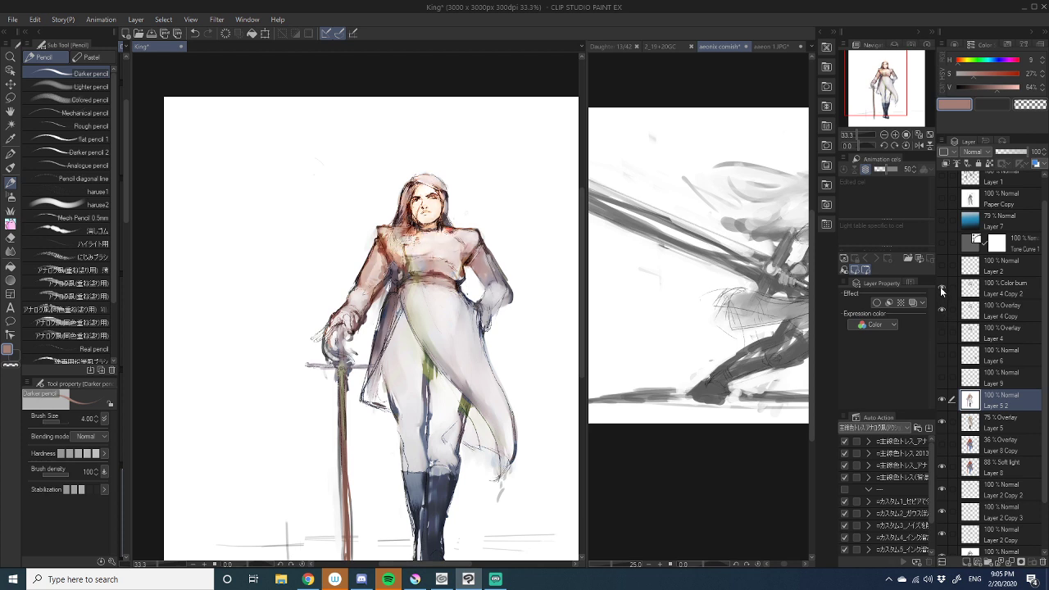
left_click(940, 288)
left_click(941, 288)
left_click(941, 266)
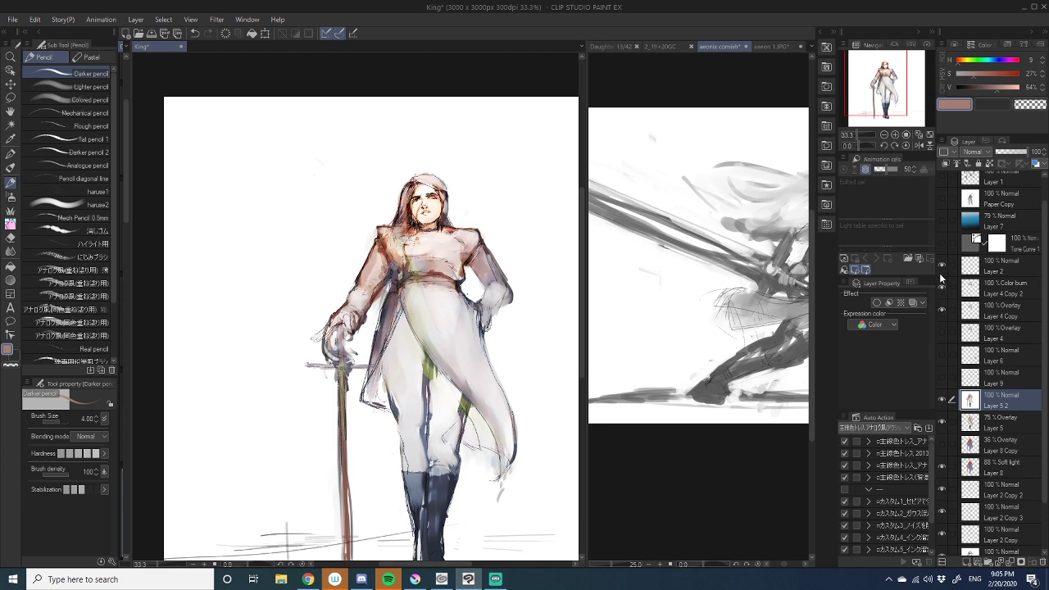
left_click(941, 332)
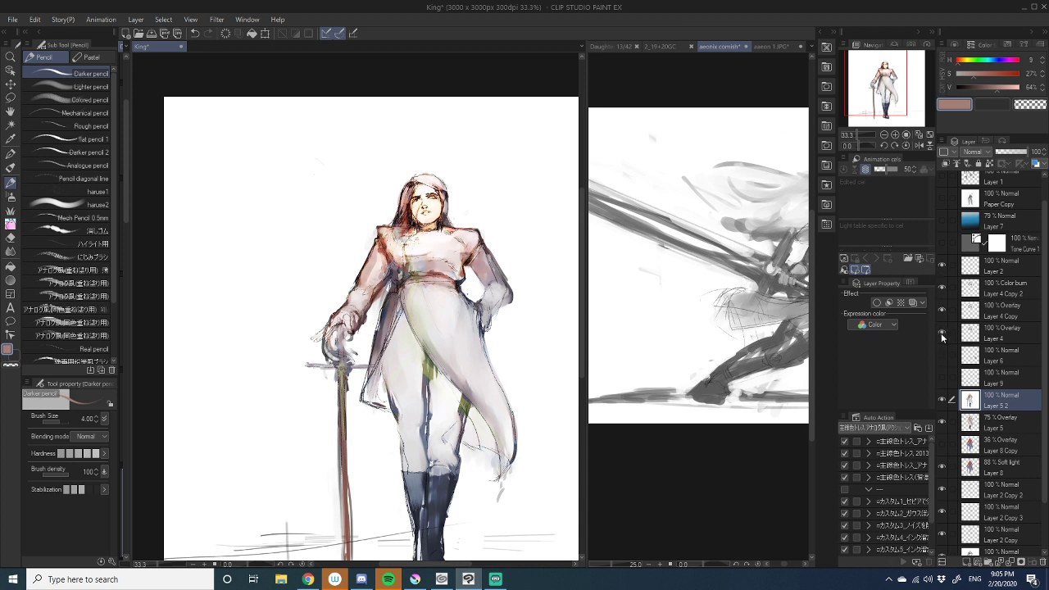
left_click(940, 332)
left_click(940, 333)
left_click(942, 286)
left_click(943, 268)
left_click(941, 311)
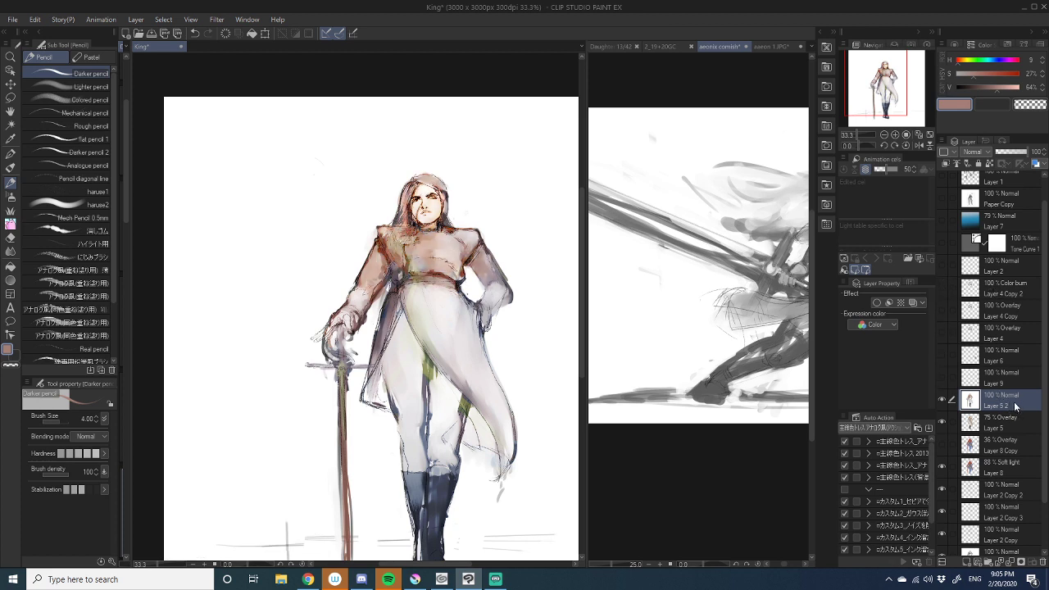
- Duplicate Layer 5 2 and turn the copy into extracted line art blended in Color burn mode
left_click_drag(1016, 407, 969, 567)
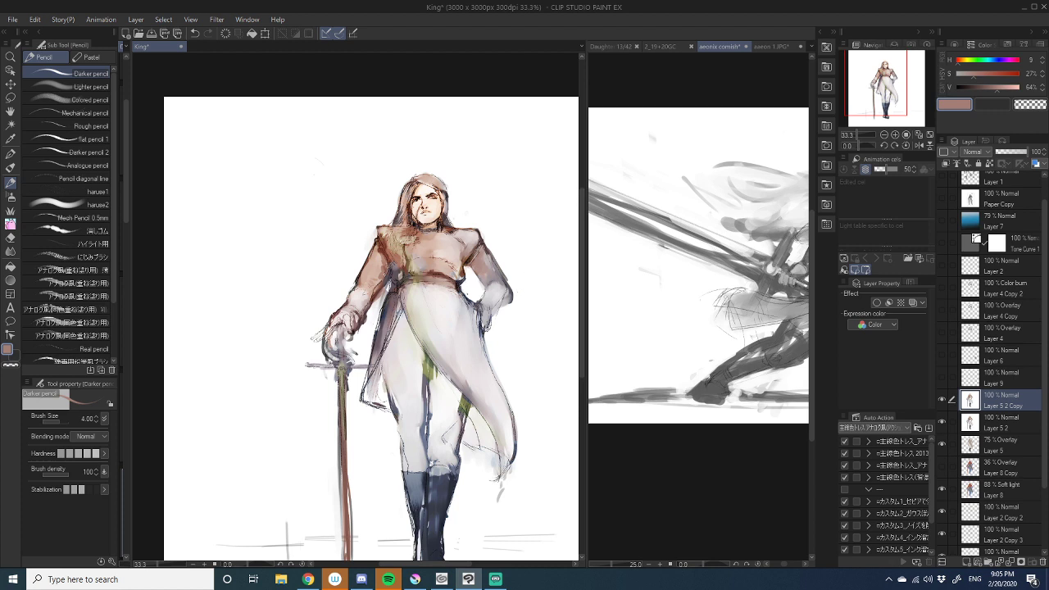
left_click(888, 306)
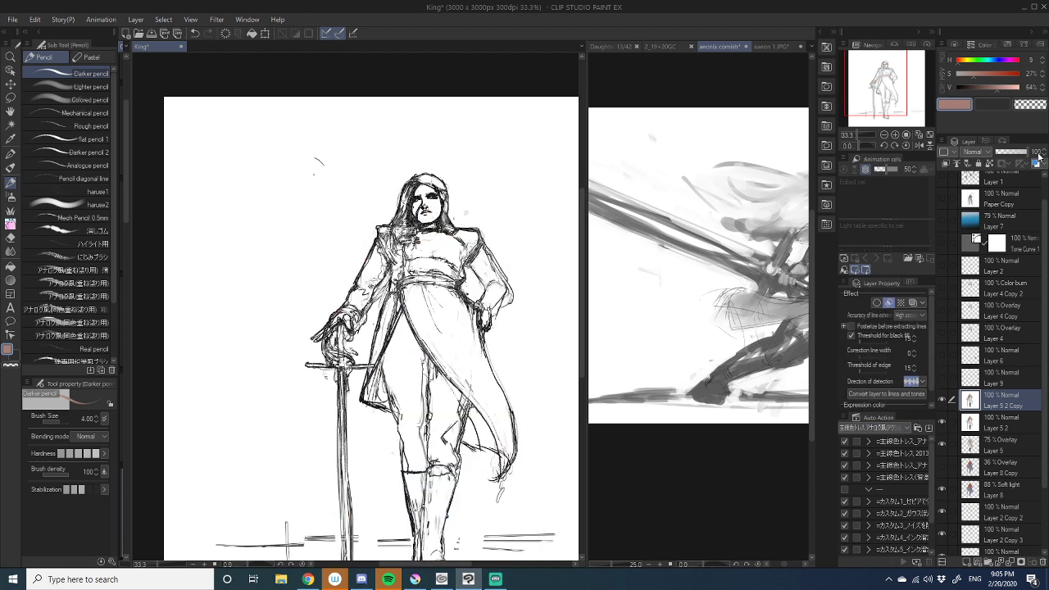
scroll(973, 154, "down", 3)
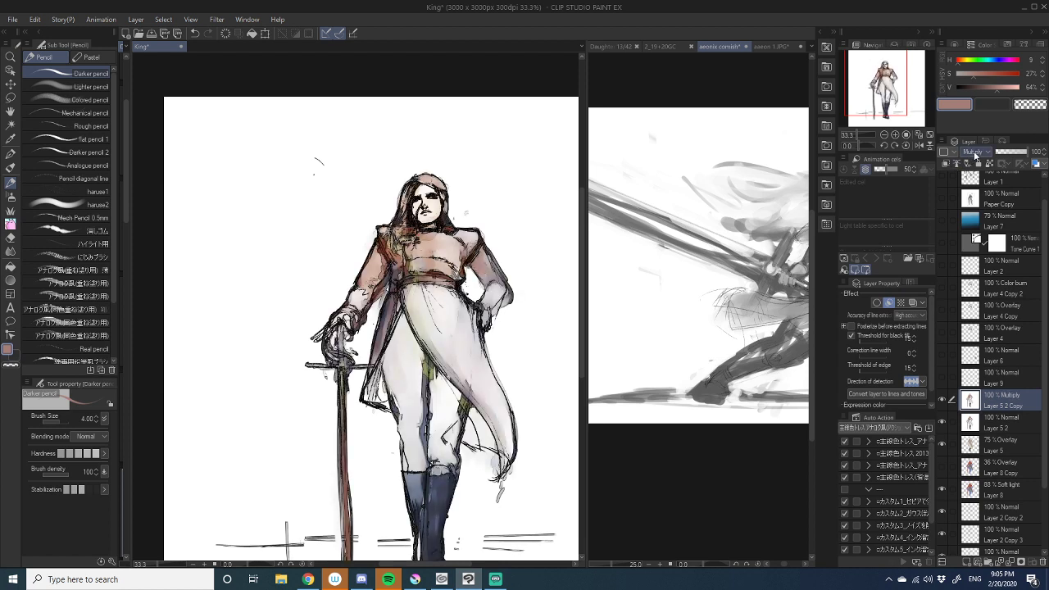
scroll(975, 156, "down", 1)
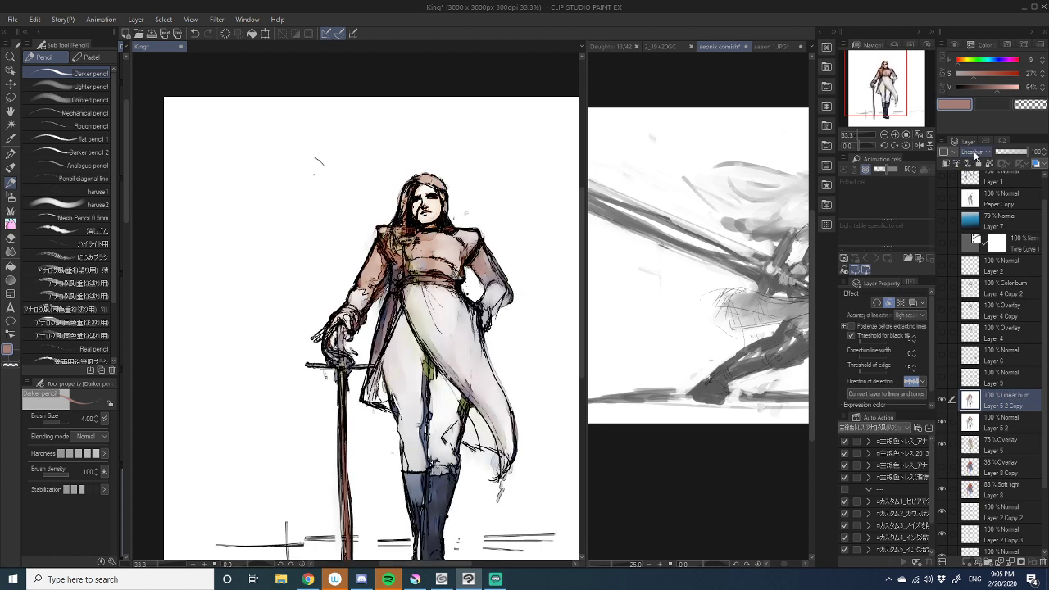
scroll(975, 156, "up", 1)
scroll(472, 338, "up", 1)
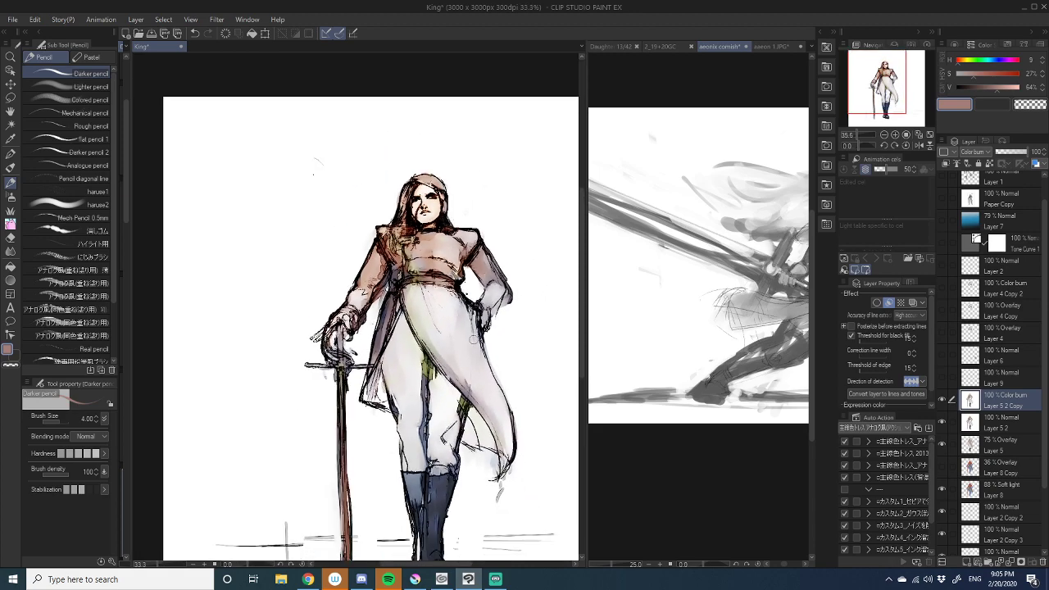
- Reduce the extracted line layer's opacity to 49% and compare the figure with the Extract line effect off and on
scroll(472, 337, "up", 3)
scroll(472, 337, "up", 2)
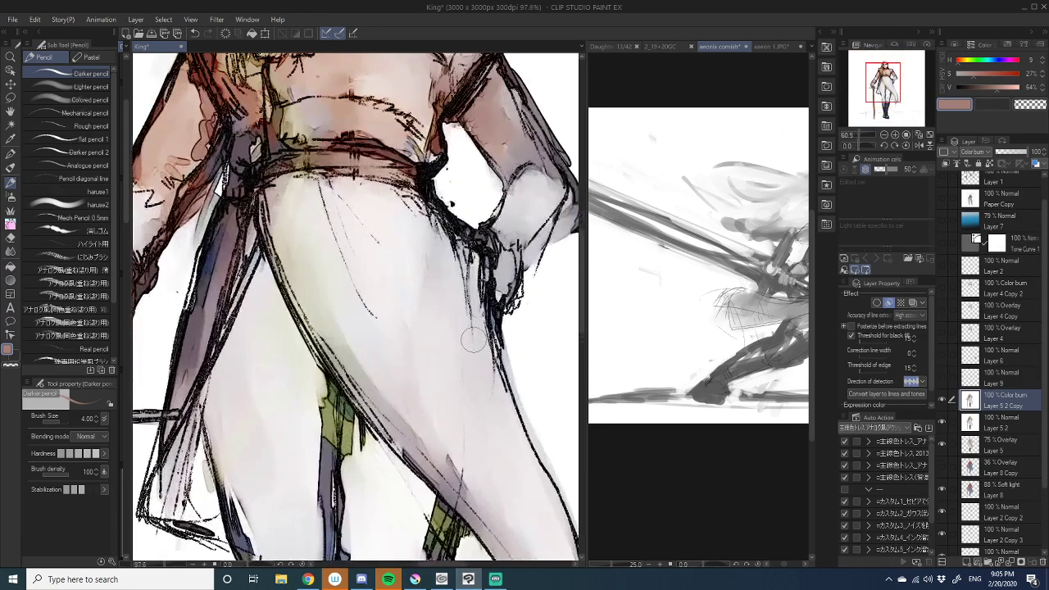
scroll(472, 338, "down", 3)
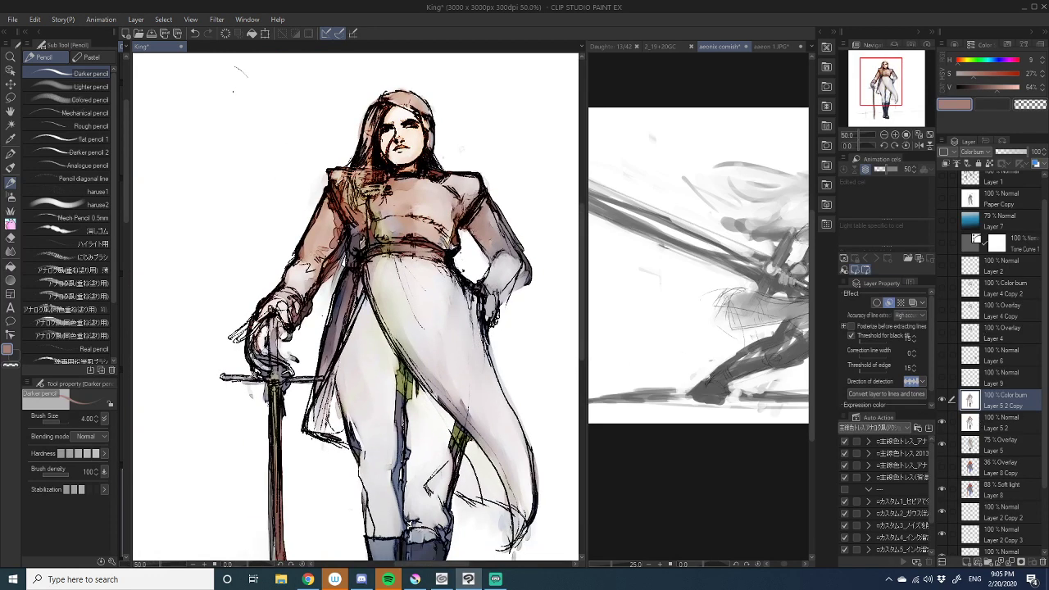
key("alt+Tab")
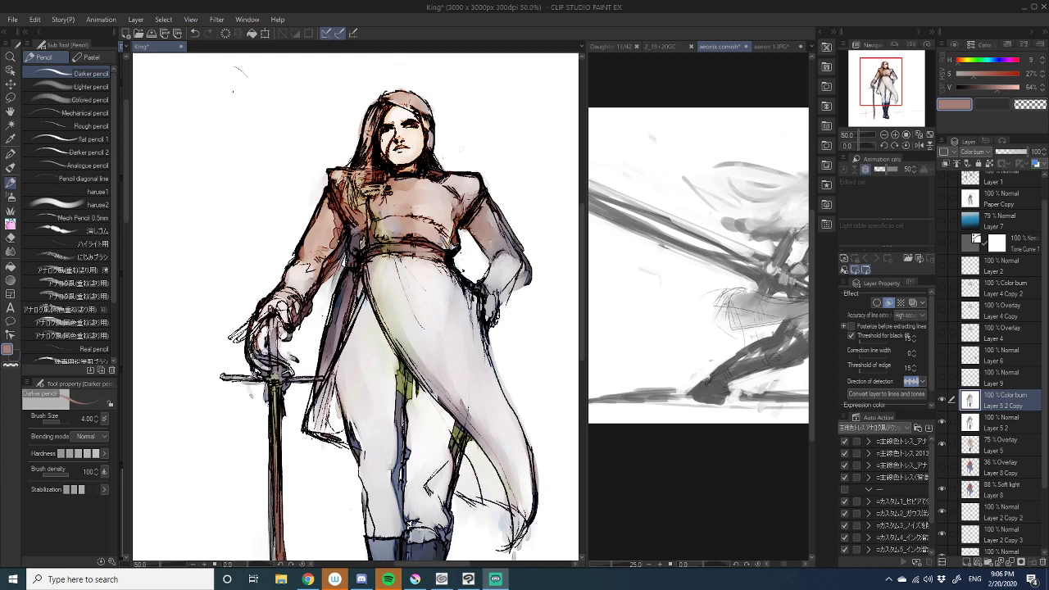
scroll(445, 288, "down", 3)
scroll(444, 287, "up", 3)
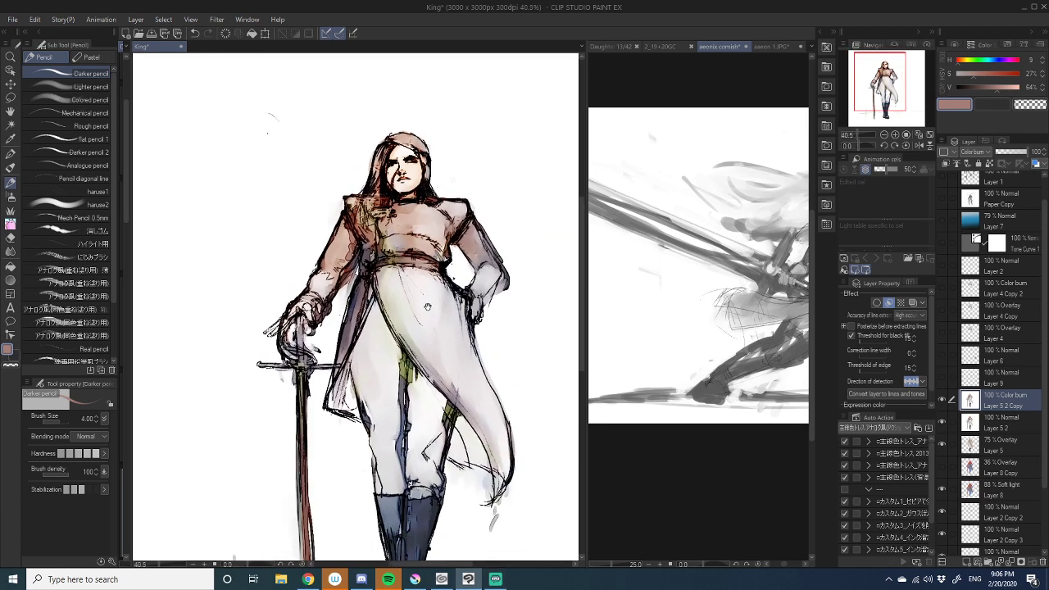
scroll(428, 298, "down", 1)
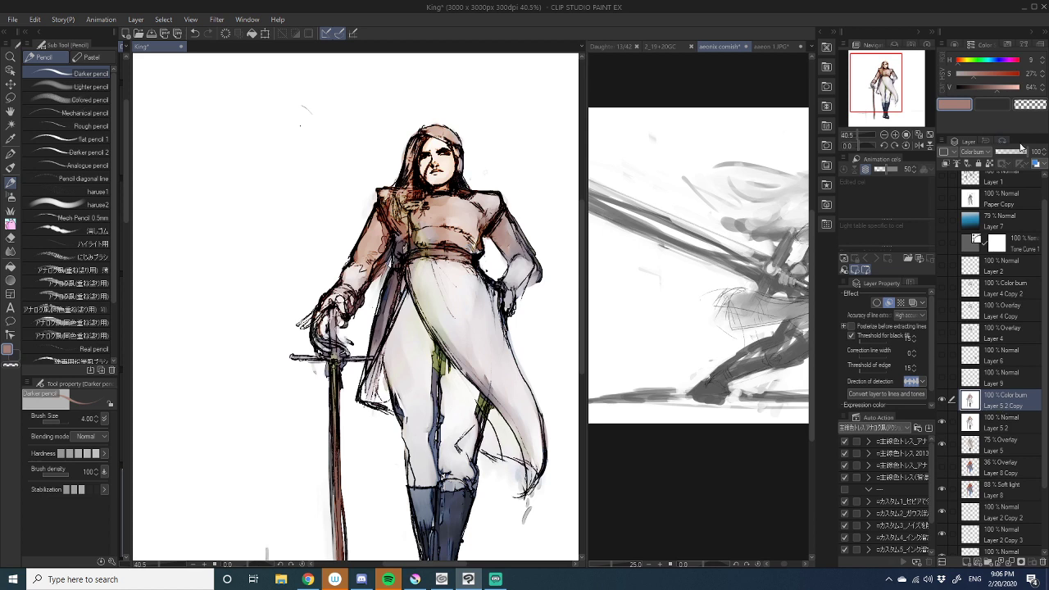
mouse_move(1020, 151)
left_mouse_down()
mouse_move(1001, 153)
mouse_move(1013, 153)
left_mouse_up()
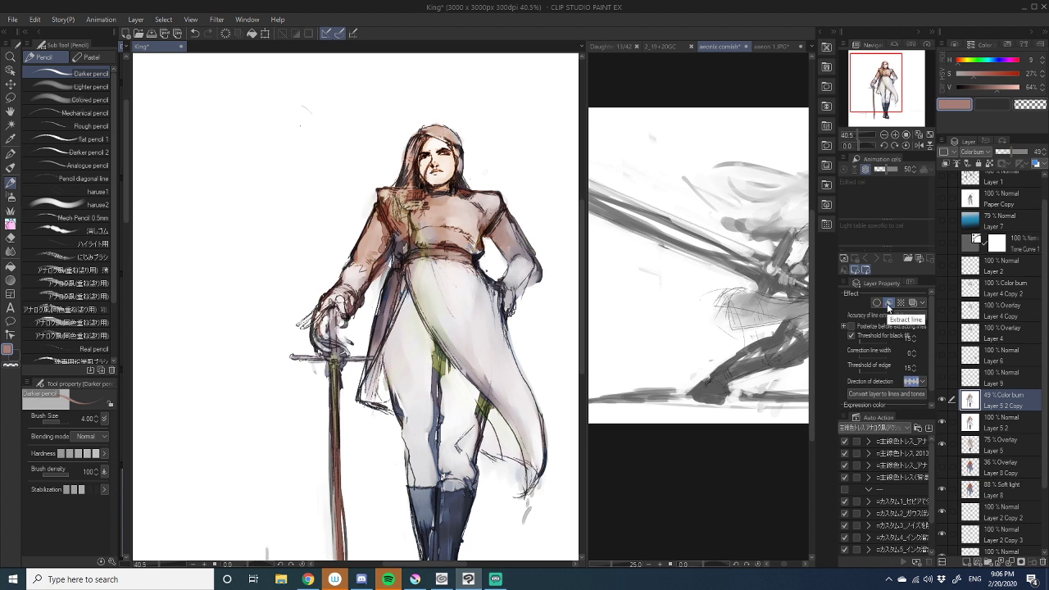
left_click(887, 304)
left_click(887, 304)
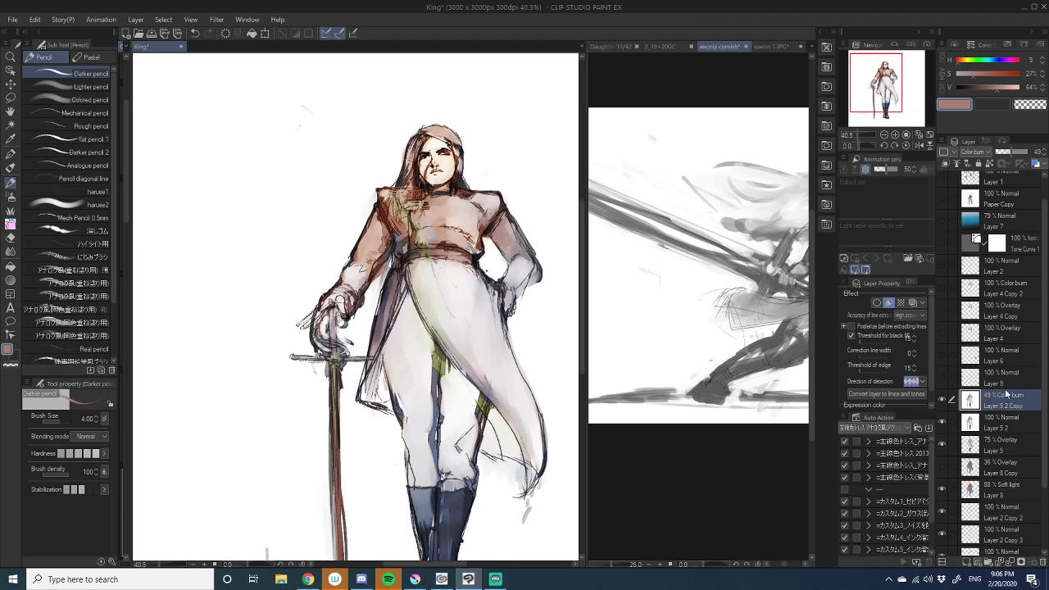
- Try the extracted line layer in Normal and Overlay blending at 100% opacity
left_click(972, 154)
left_click(970, 163)
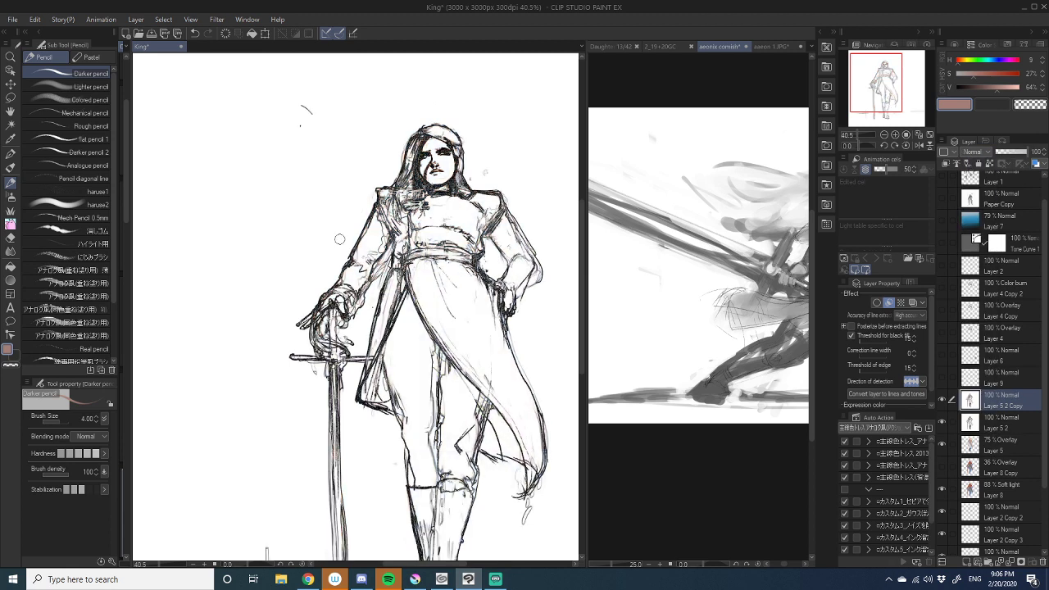
left_click(971, 153)
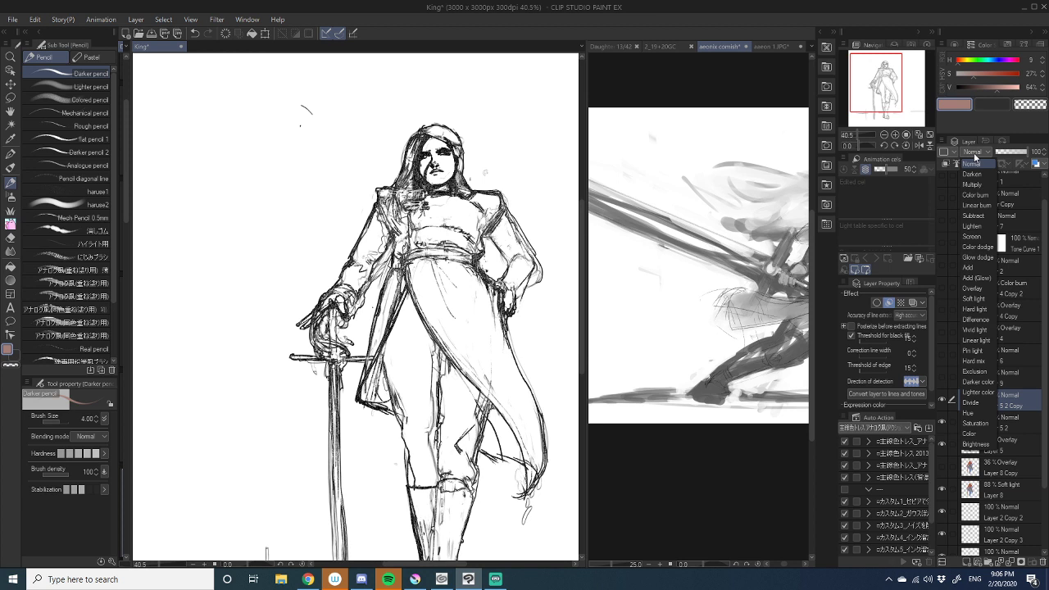
left_click(970, 290)
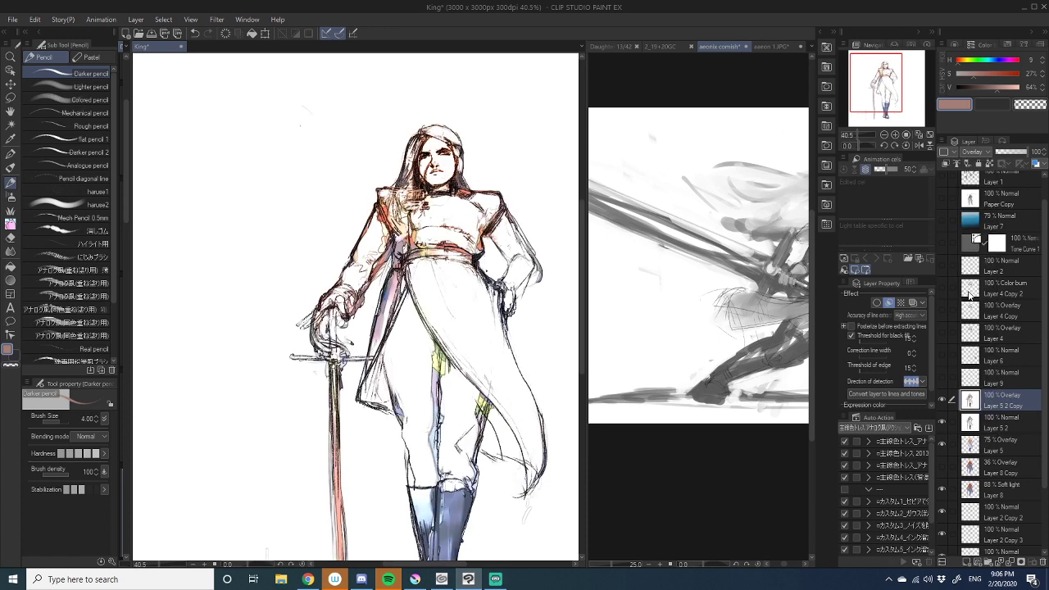
scroll(462, 296, "up", 2)
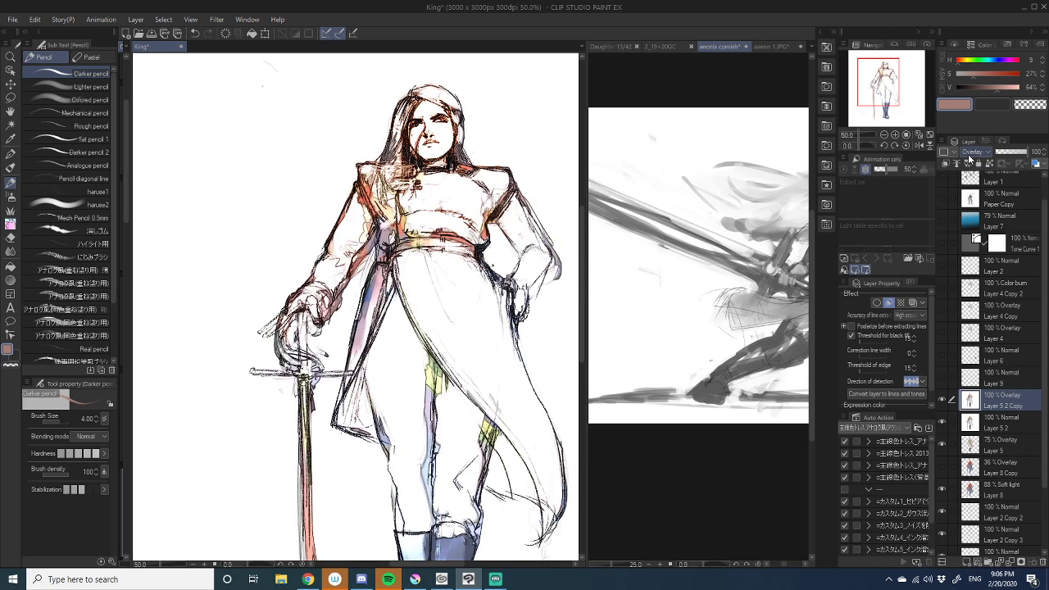
scroll(576, 296, "down", 3)
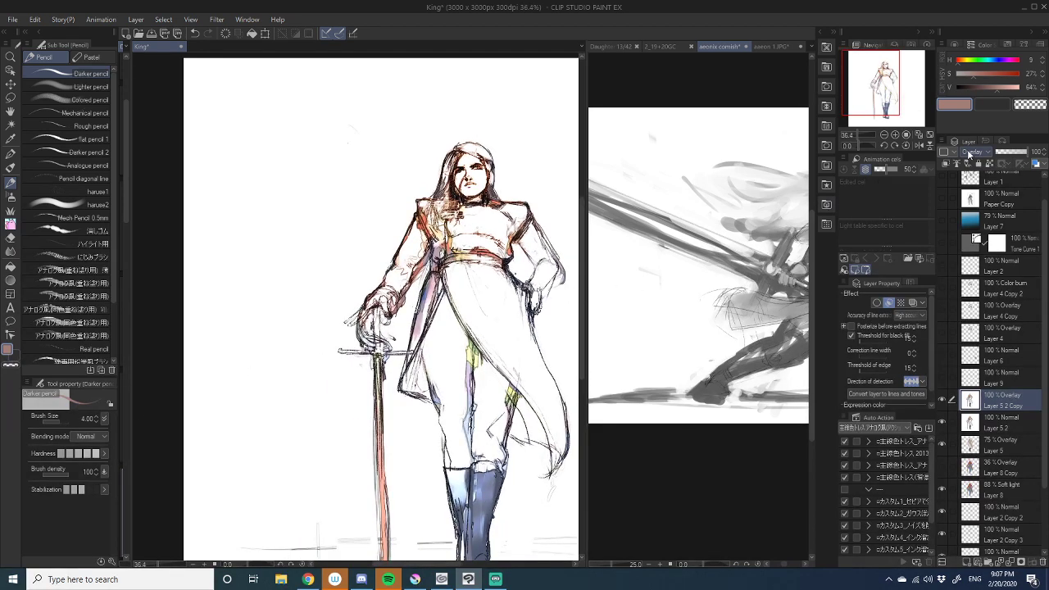
- Try Soft light, Add and Subtract blending on the extracted line layer
scroll(967, 155, "down", 1)
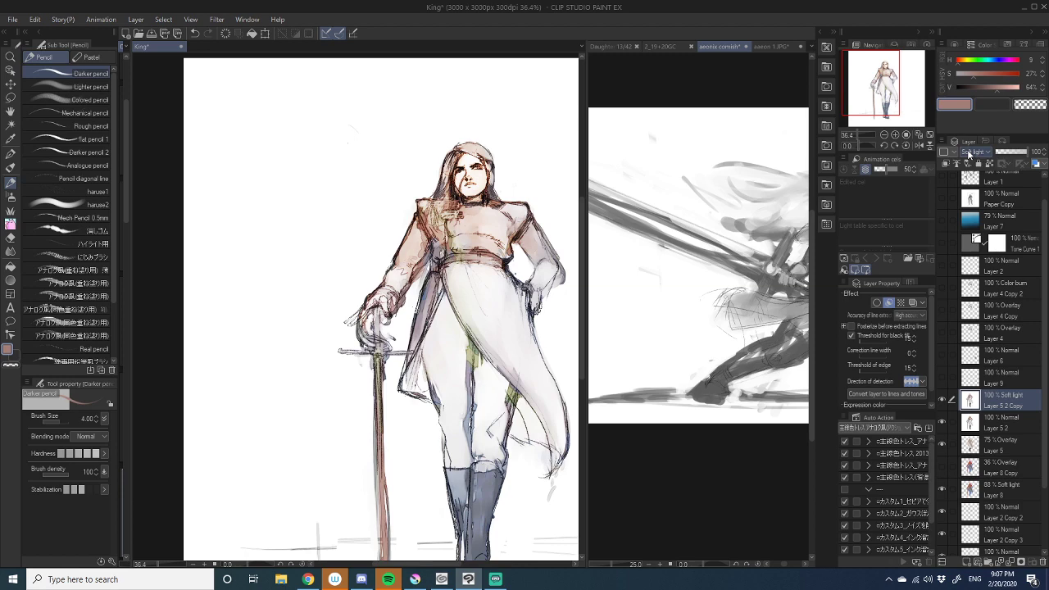
scroll(968, 155, "up", 1)
scroll(967, 155, "down", 1)
scroll(969, 155, "up", 7)
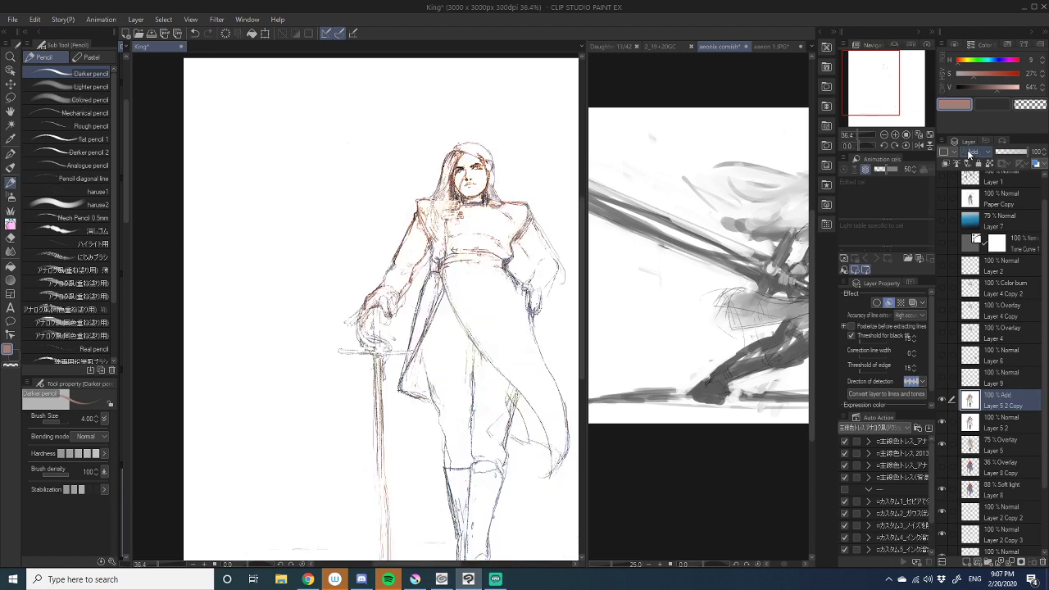
scroll(969, 155, "up", 5)
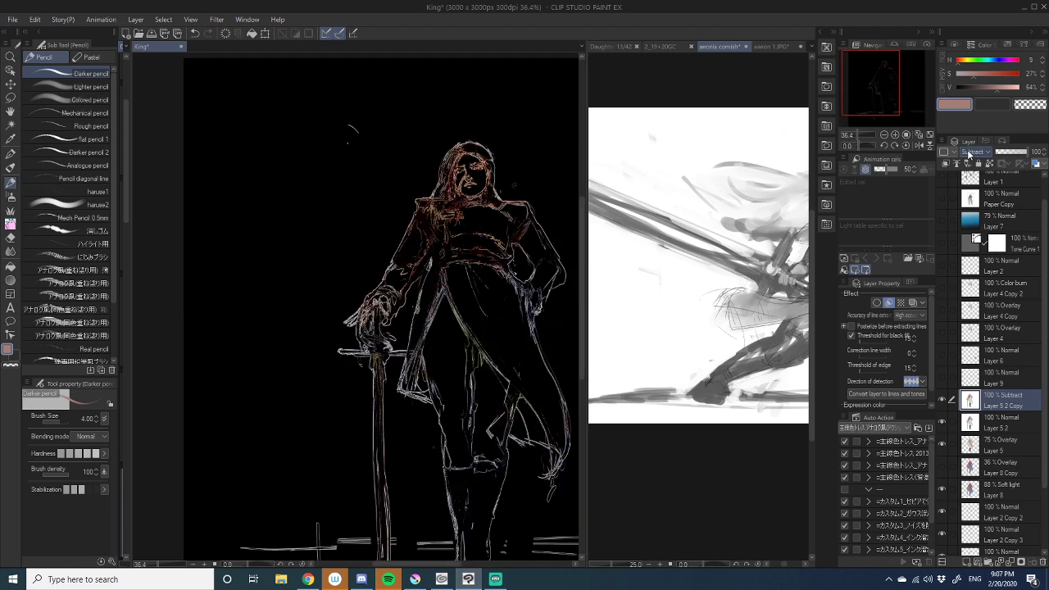
- Set the extracted line layer's blending mode to Color burn and its opacity to 56%
scroll(969, 155, "up", 1)
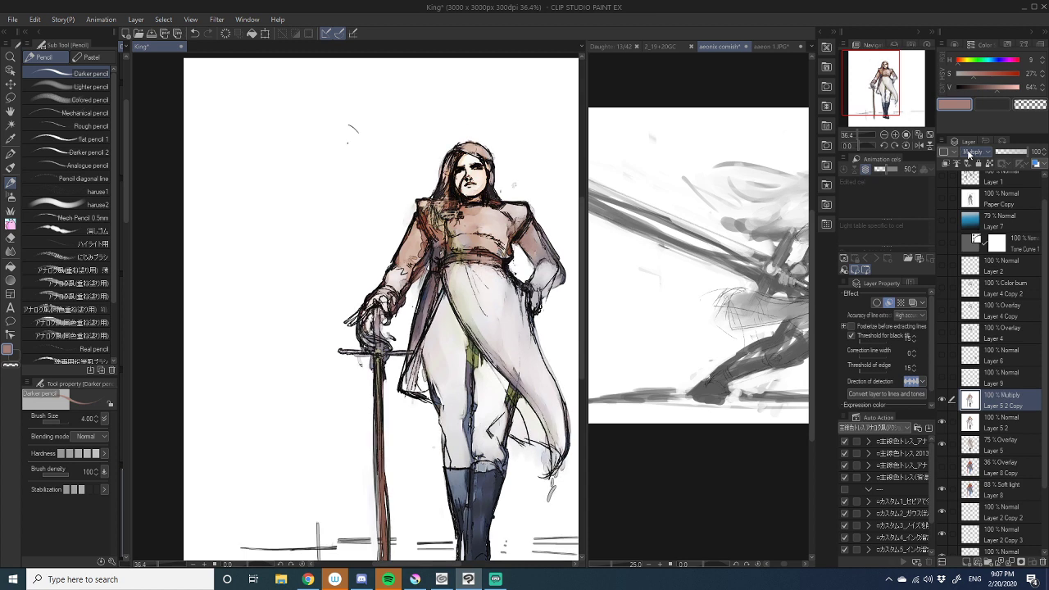
scroll(969, 155, "down", 1)
left_click(1016, 152)
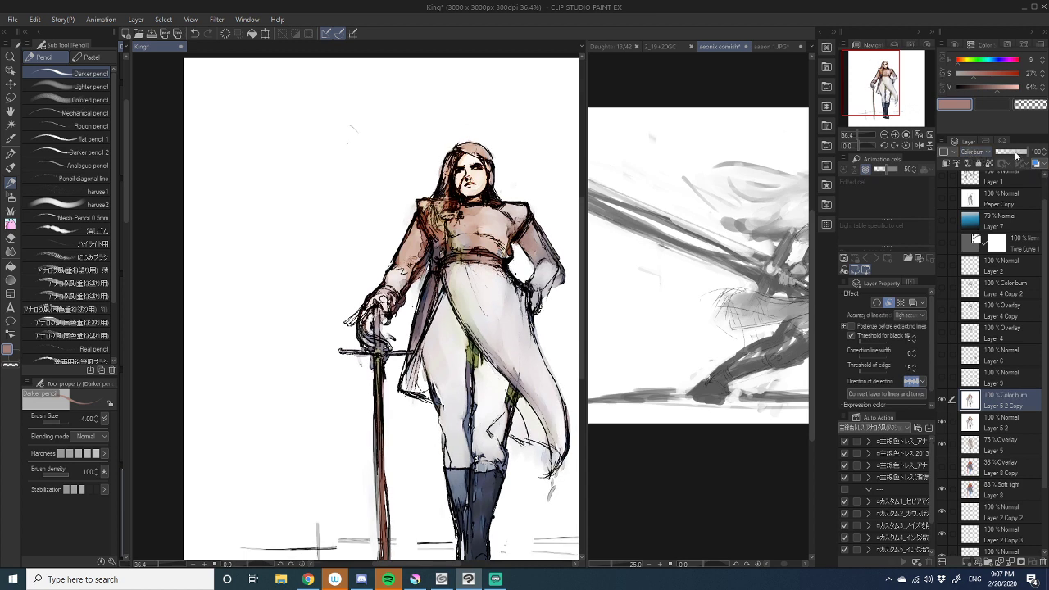
scroll(472, 374, "down", 4)
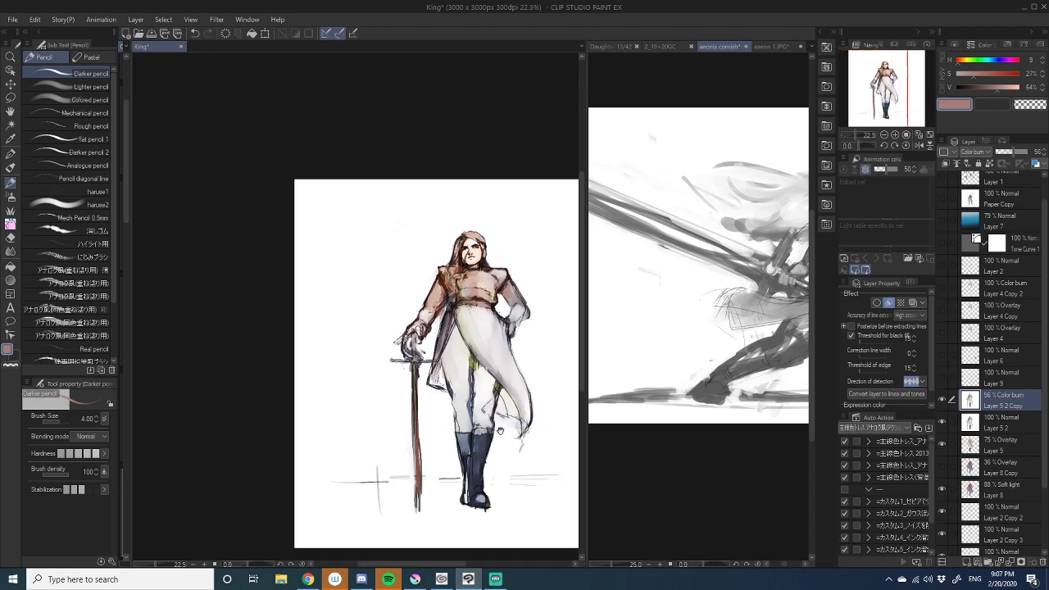
left_click_drag(480, 342, 472, 382)
scroll(472, 381, "up", 5)
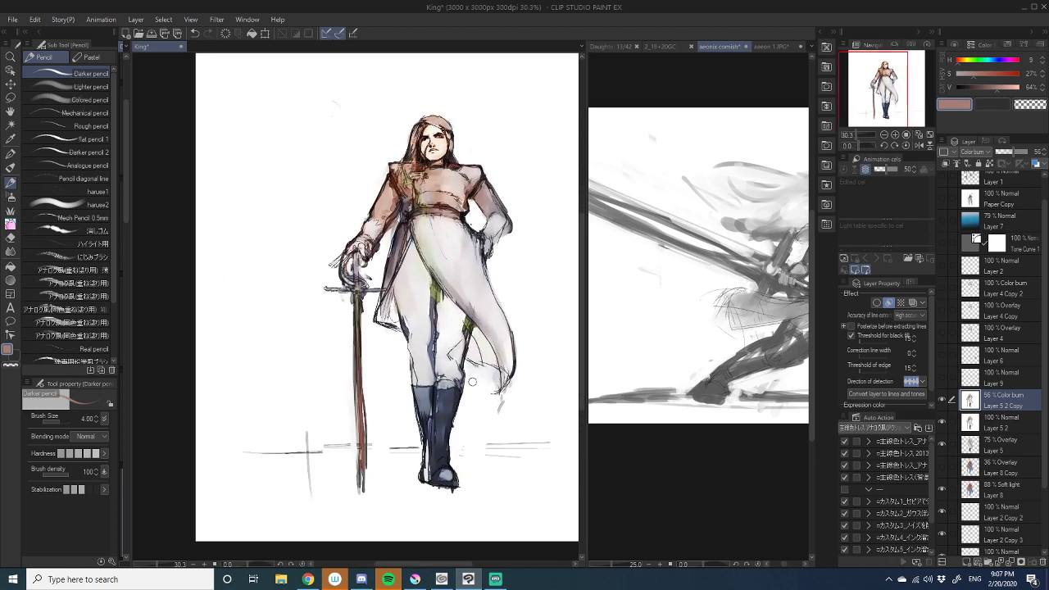
- Show the Tone Curve 1 layer and reshape its RGB curve, shifting the lower and upper control points toward brighter input values
scroll(460, 391, "down", 5)
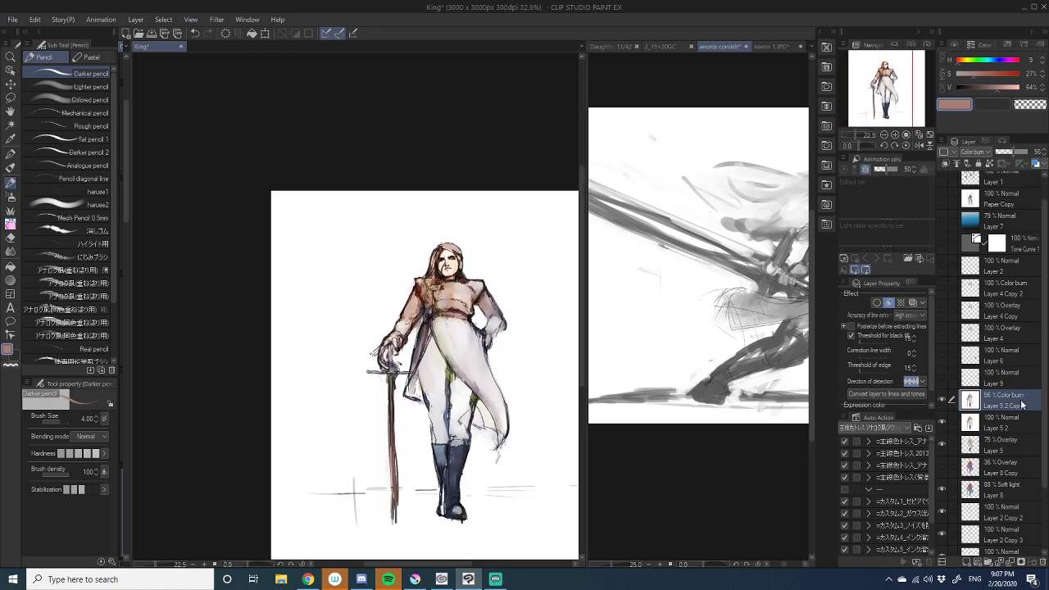
left_click(941, 243)
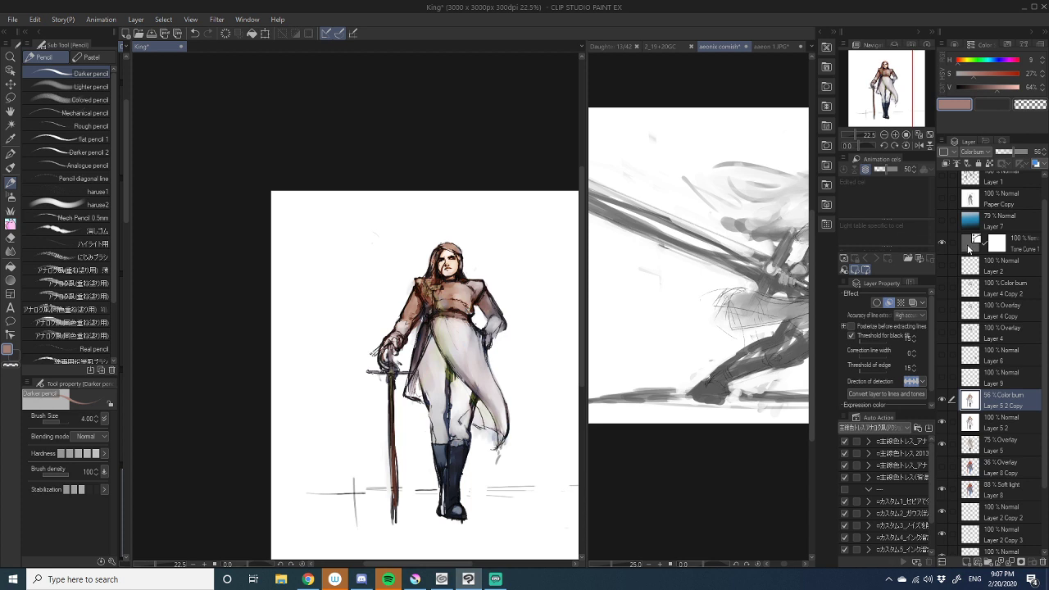
left_click(971, 246)
double_click(972, 246)
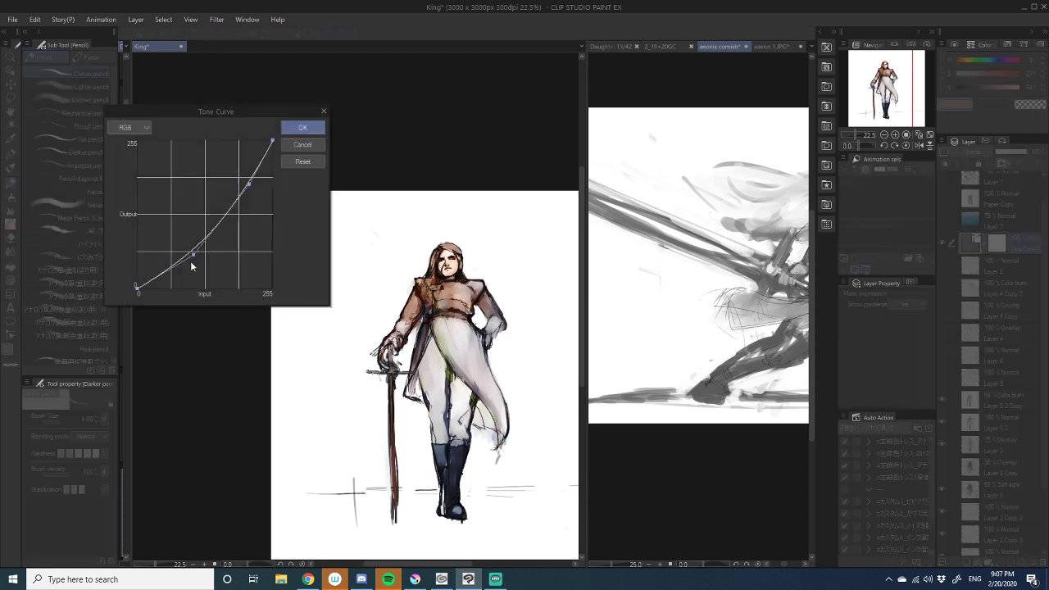
left_click_drag(192, 264, 202, 245)
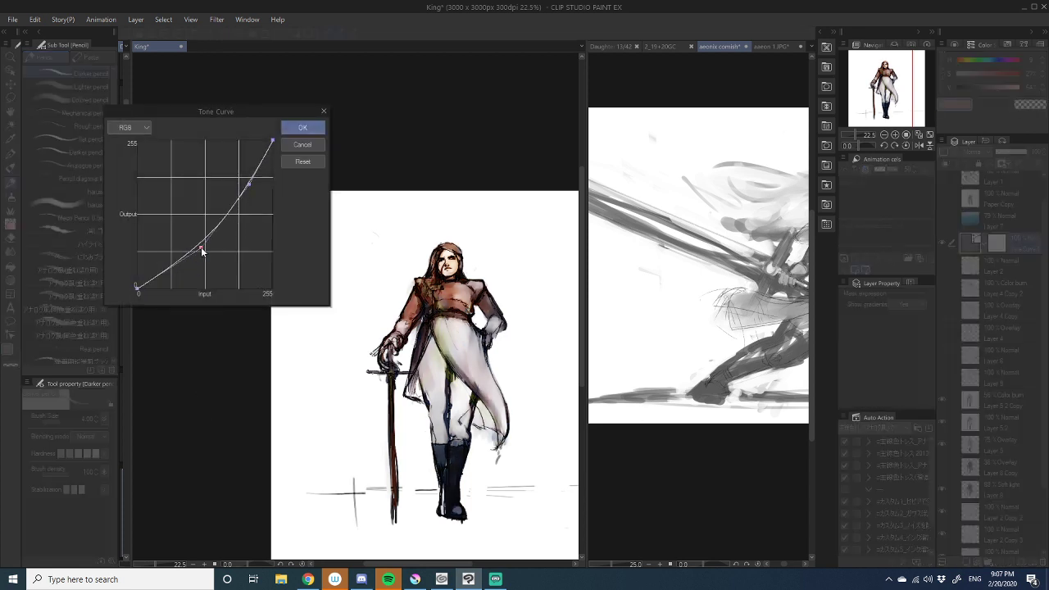
mouse_move(249, 189)
left_mouse_down()
mouse_move(237, 164)
mouse_move(254, 195)
left_mouse_up()
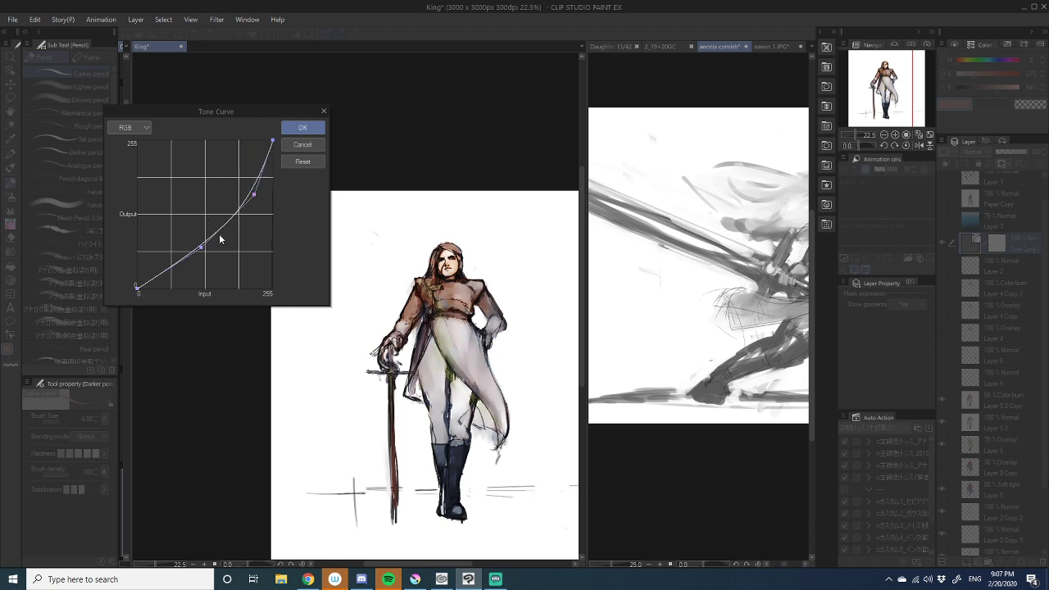
mouse_move(201, 246)
left_mouse_down()
mouse_move(227, 240)
mouse_move(217, 243)
left_mouse_up()
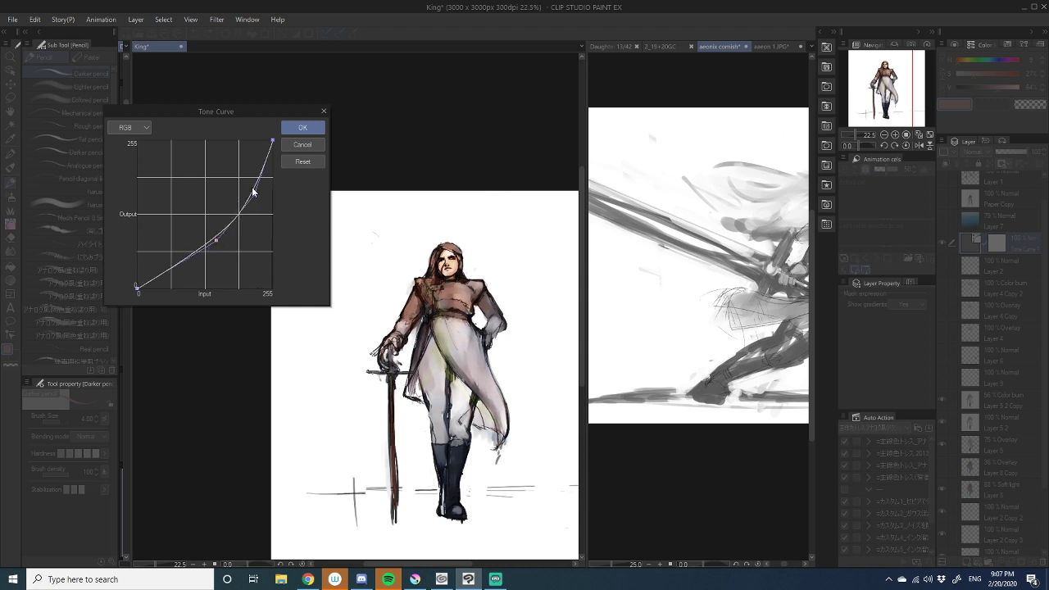
mouse_move(252, 188)
left_mouse_down()
mouse_move(240, 171)
mouse_move(252, 186)
left_mouse_up()
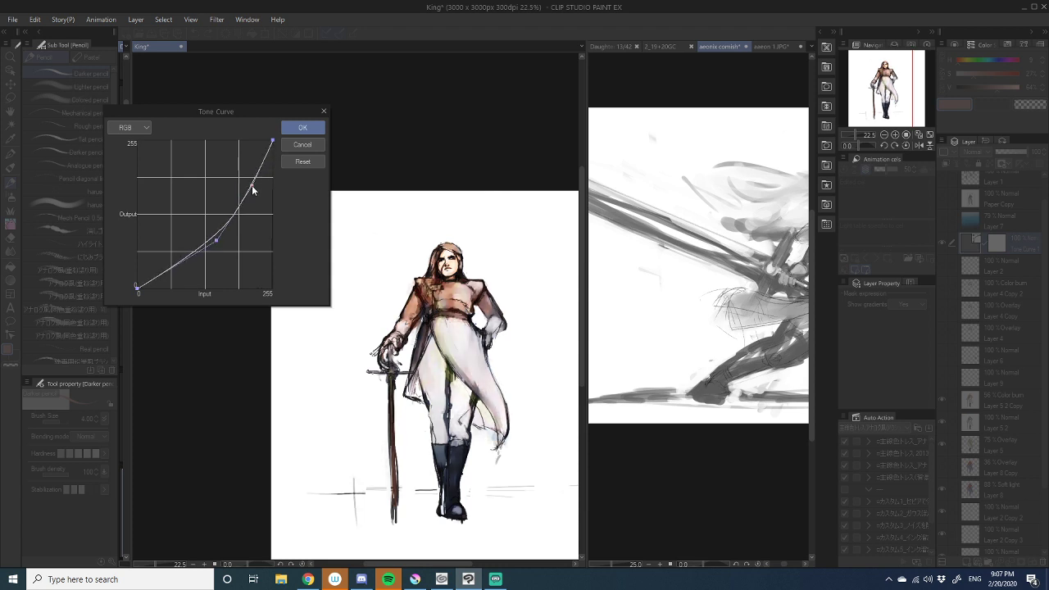
left_click(302, 129)
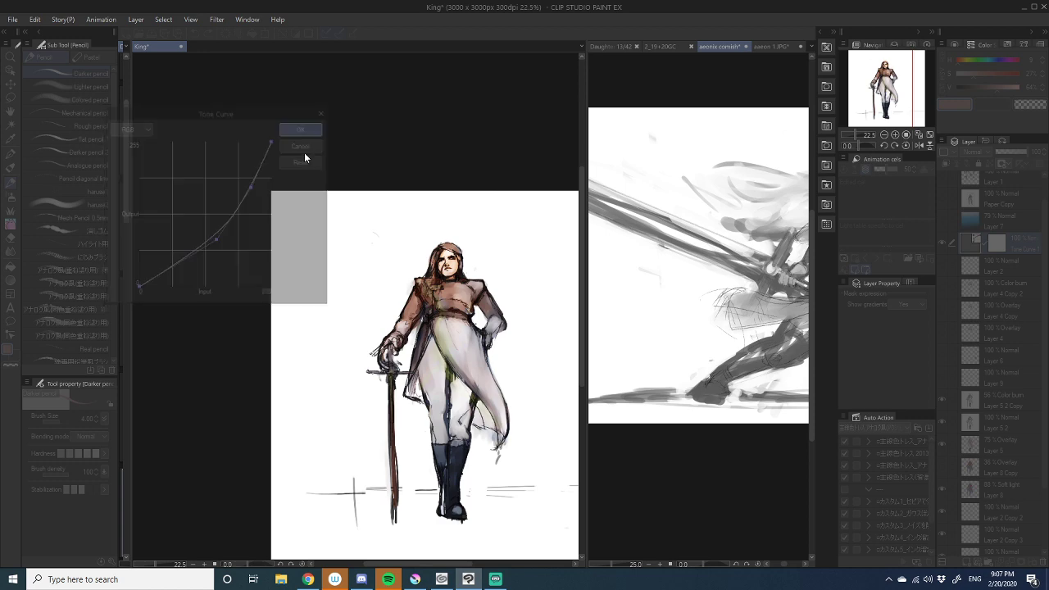
scroll(503, 368, "up", 4)
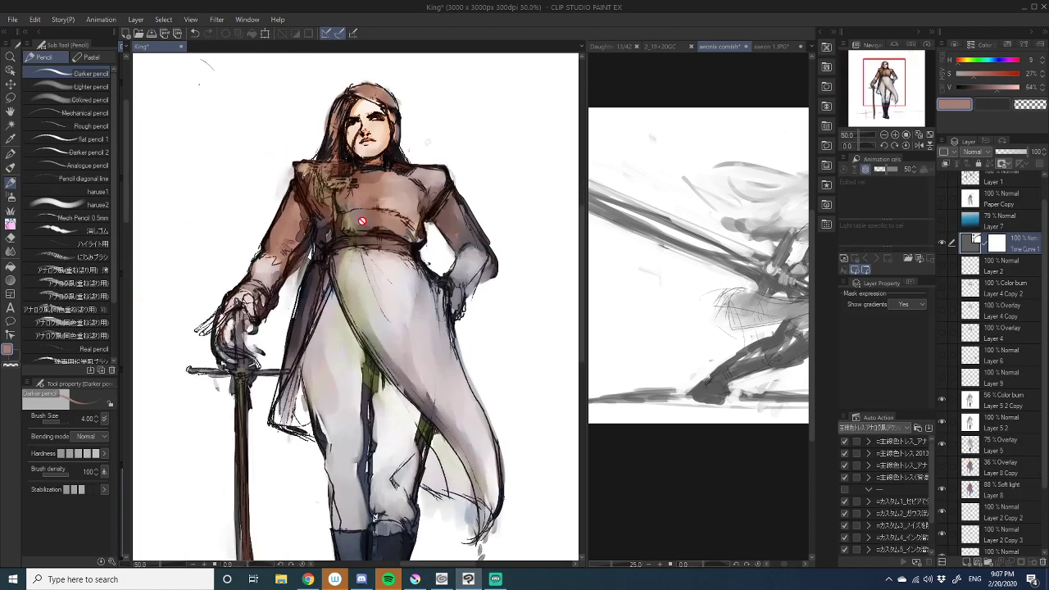
scroll(393, 347, "down", 3)
scroll(405, 435, "down", 2)
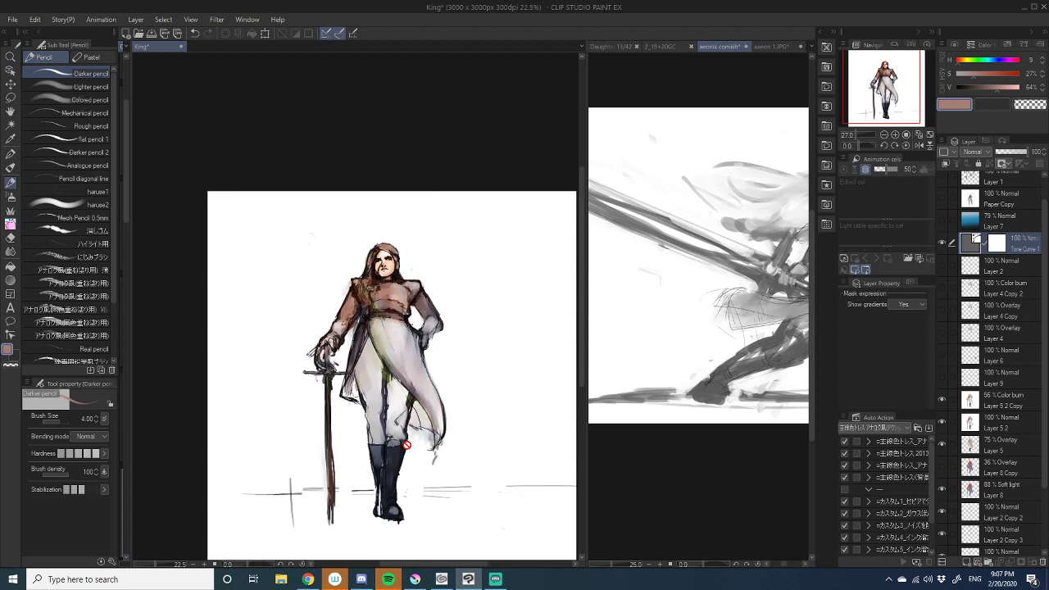
left_click_drag(475, 435, 458, 413)
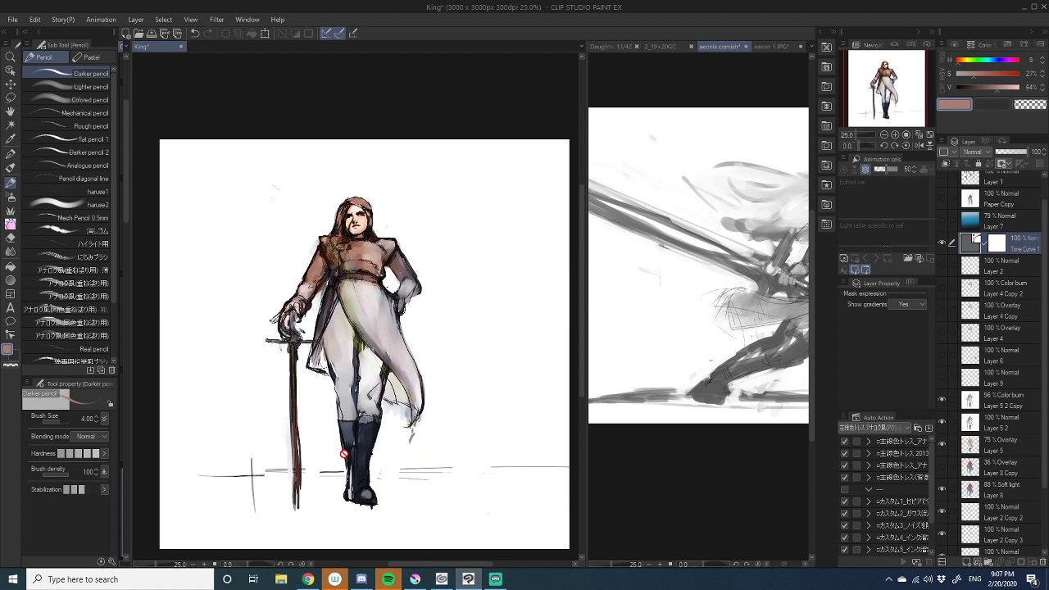
- Give the aeonix comish drawing more workspace, add a new layer to it, and show the aaeon 1 Copy reference layer
left_click_drag(587, 326, 198, 326)
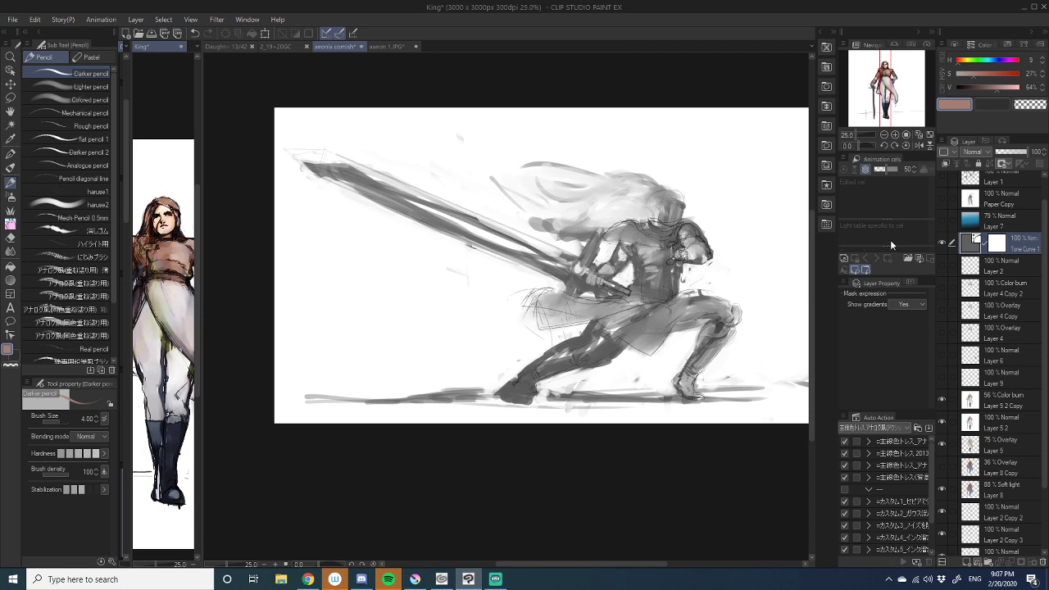
left_click(670, 281)
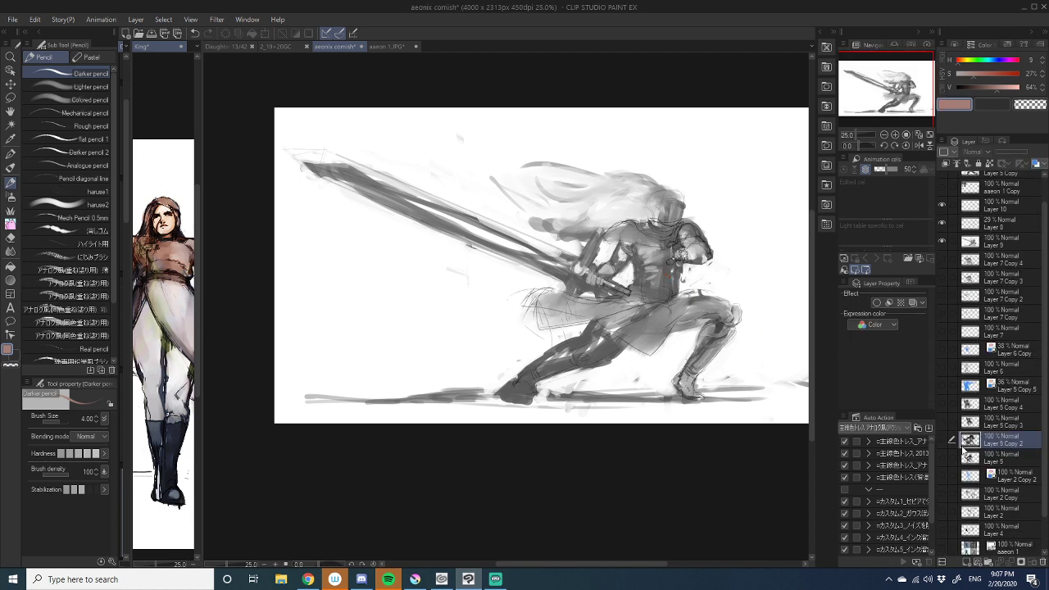
left_click(966, 562)
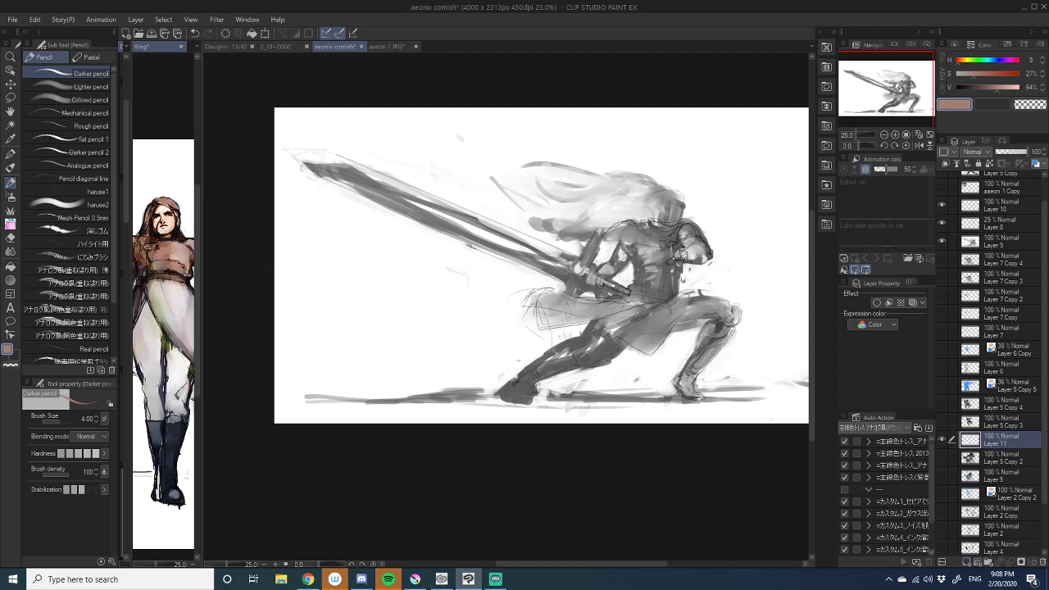
left_click(942, 187)
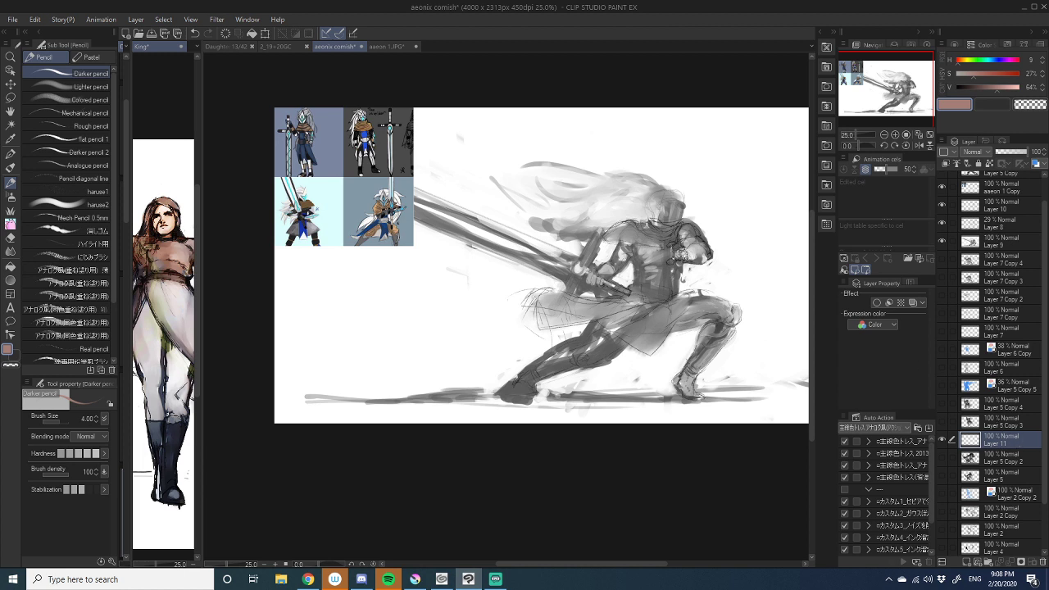
- Paint the swordsman's scarf across the shoulders with the Oil paint flat brush in brown sampled from the reference
left_click(10, 168)
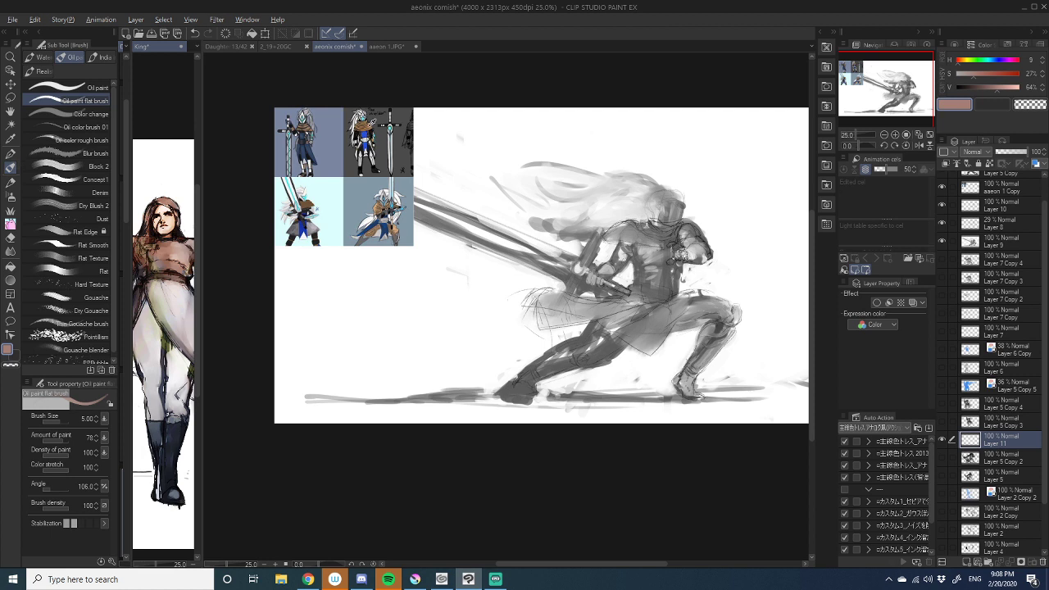
left_click(369, 123, "alt")
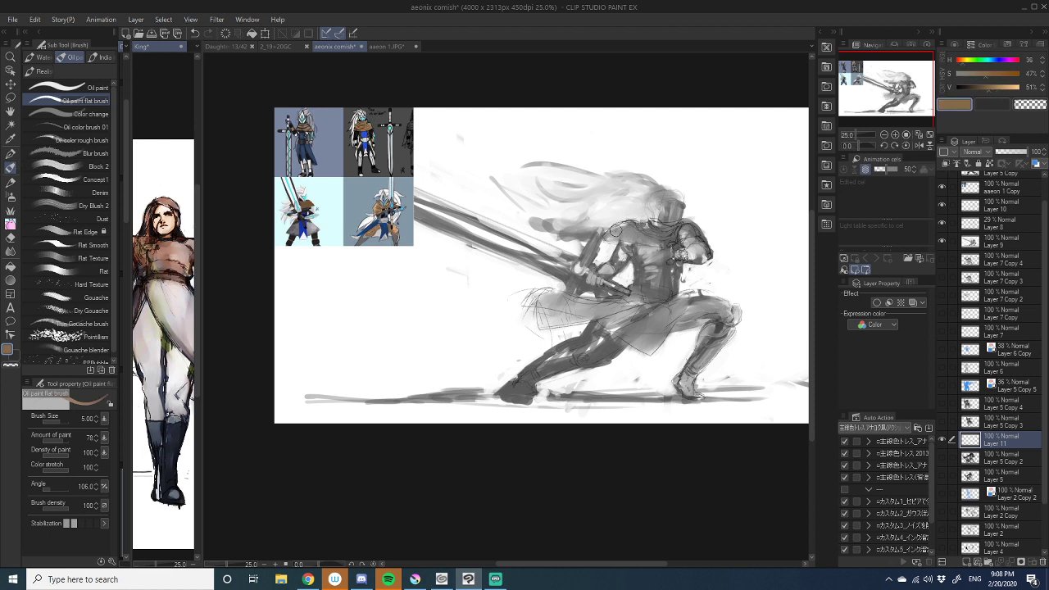
left_click_drag(615, 230, 676, 246)
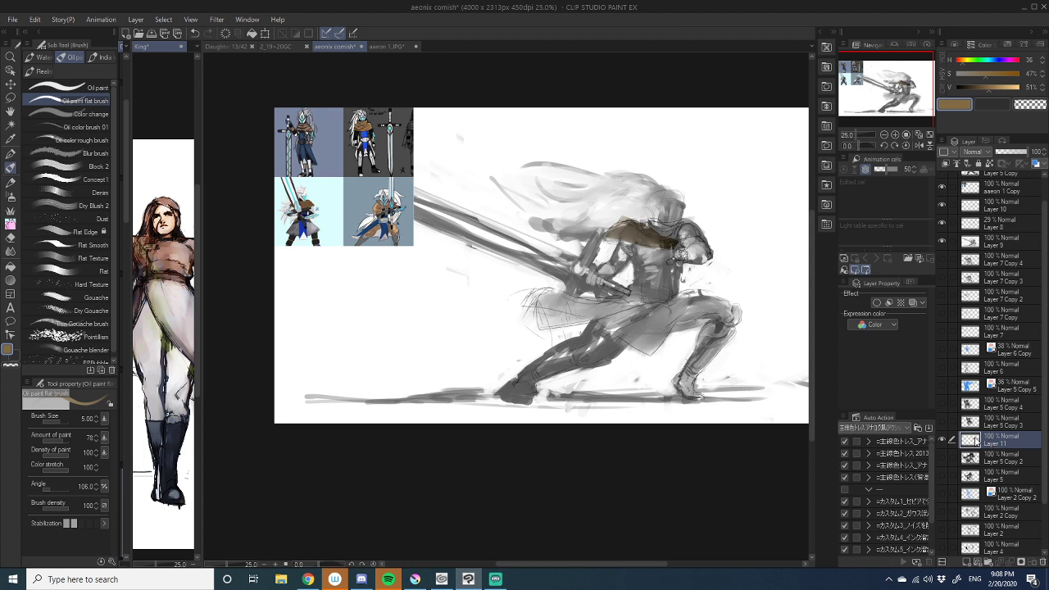
- Move Layer 11 above Layer 10 and fill out the brown scarf with opaque color
left_click(942, 441)
left_click(943, 441)
mouse_move(1010, 447)
left_mouse_down()
mouse_move(997, 199)
mouse_move(998, 211)
left_mouse_up()
left_click_drag(655, 228, 647, 220)
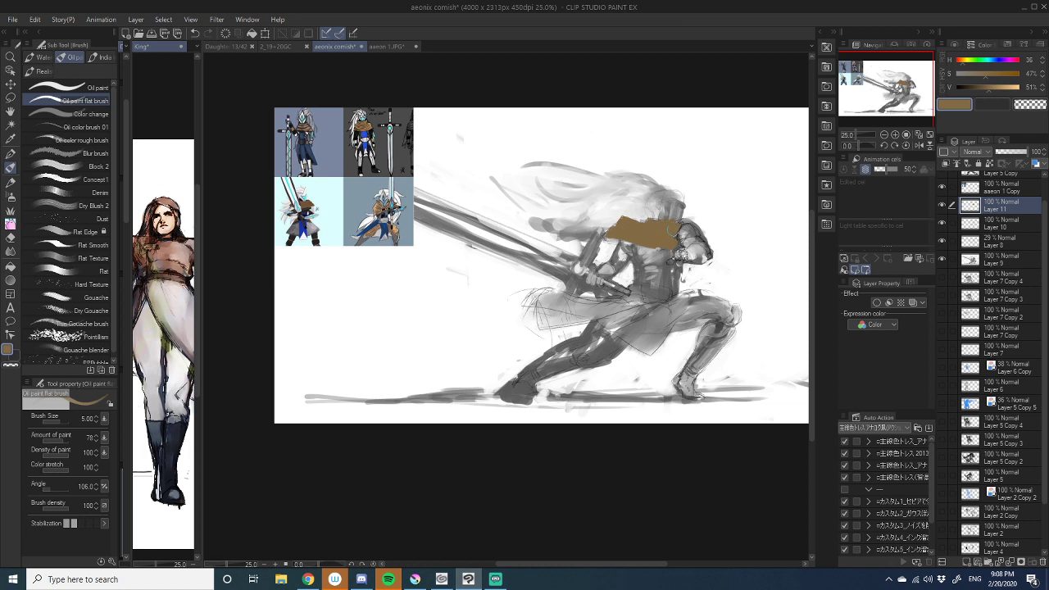
left_click_drag(663, 243, 685, 244)
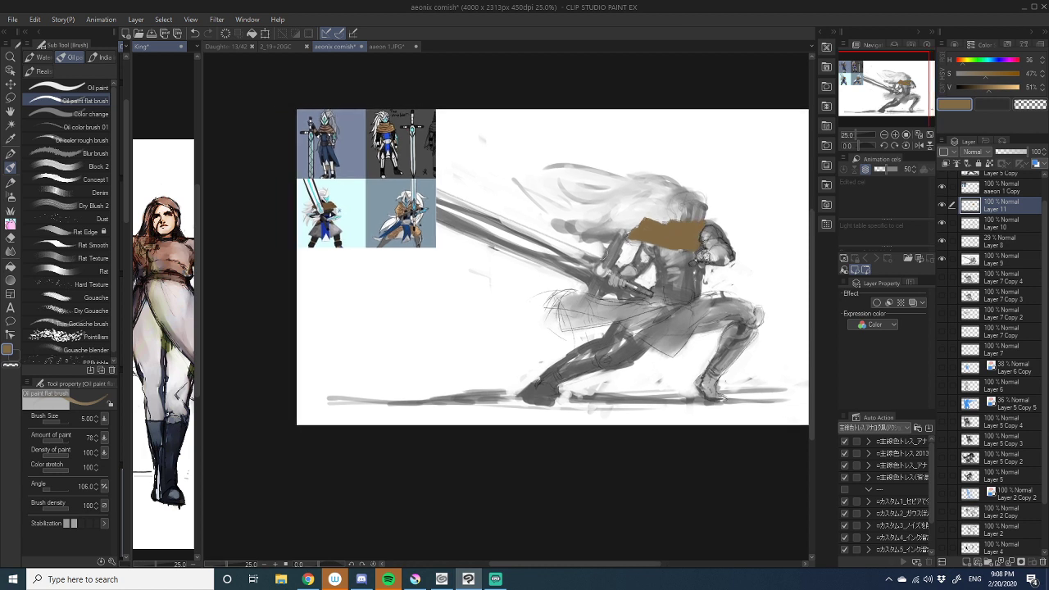
- Block in the swordsman's upper arm and far shoulder in near-black sampled from the reference figures
left_click(398, 134, "alt")
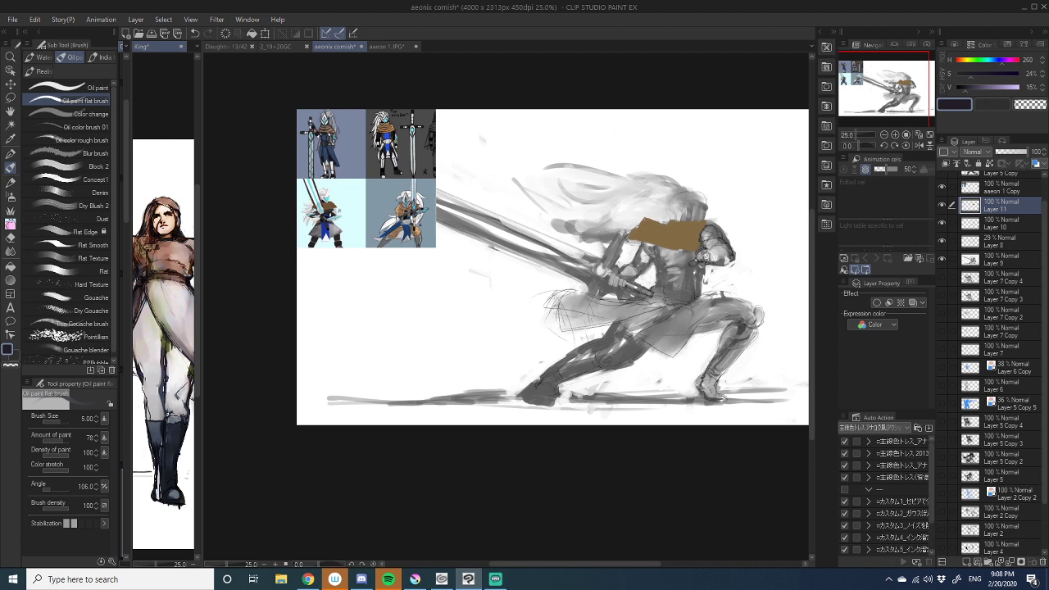
left_click_drag(651, 262, 641, 257)
left_click(647, 251, "alt")
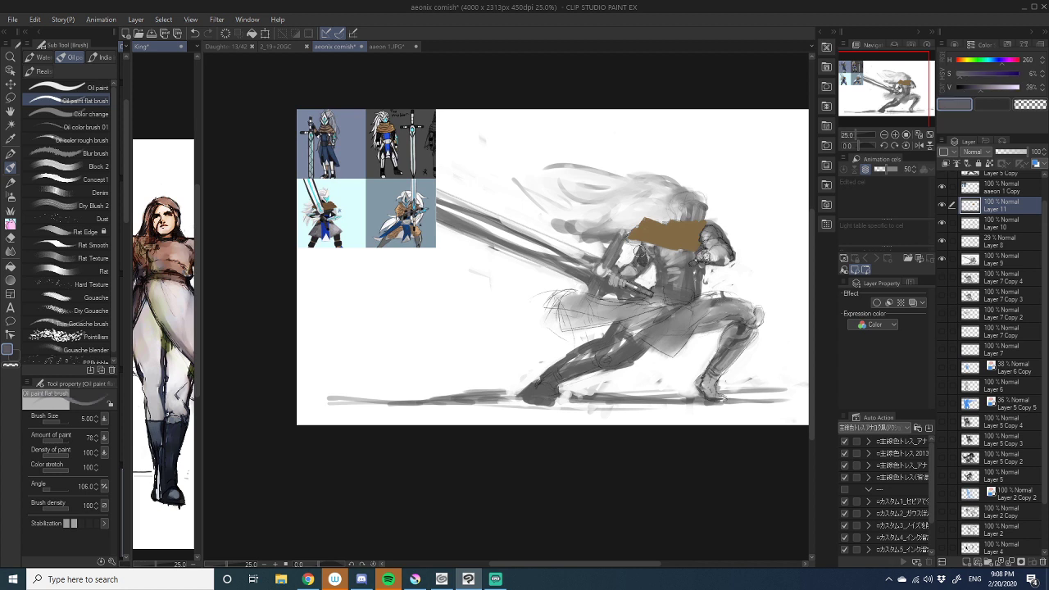
left_click_drag(641, 254, 635, 257)
left_click(398, 138, "alt")
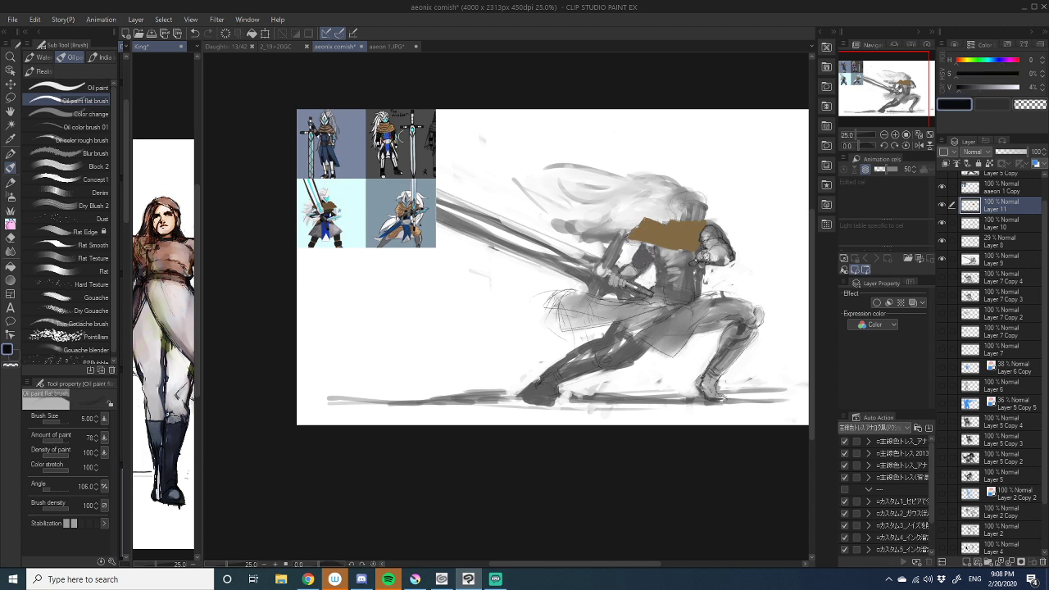
mouse_move(644, 260)
left_mouse_down()
mouse_move(647, 249)
mouse_move(634, 272)
left_mouse_up()
mouse_move(703, 238)
left_mouse_down()
mouse_move(714, 215)
mouse_move(711, 246)
mouse_move(722, 237)
mouse_move(704, 215)
mouse_move(722, 239)
mouse_move(684, 280)
left_mouse_up()
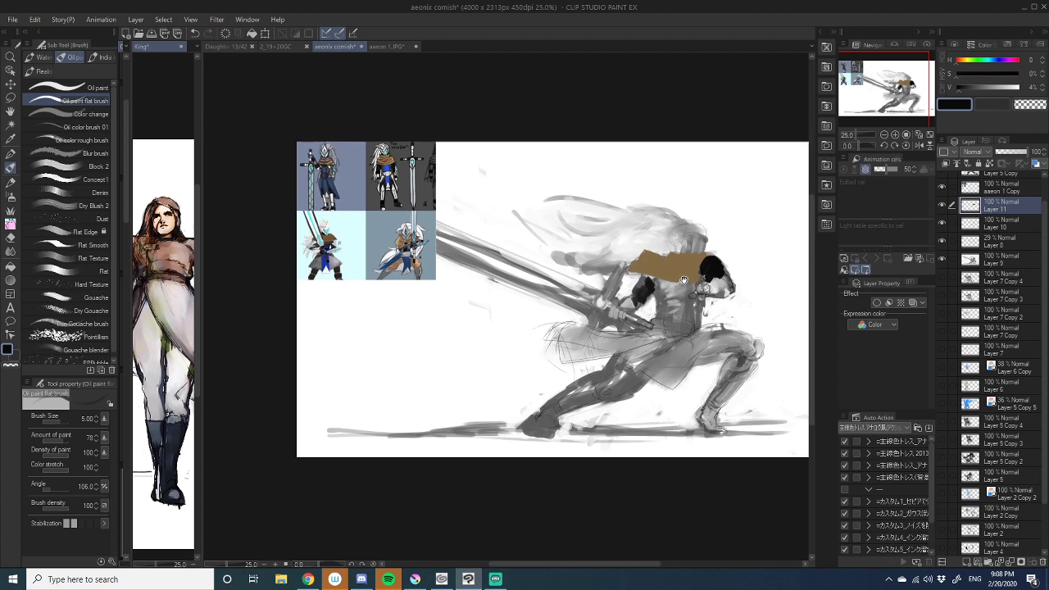
- Block in the swordsman's legs, using black at the rear knee, gray at 35% value on the front thigh, and light gray at 75% value
left_click_drag(647, 374, 646, 326)
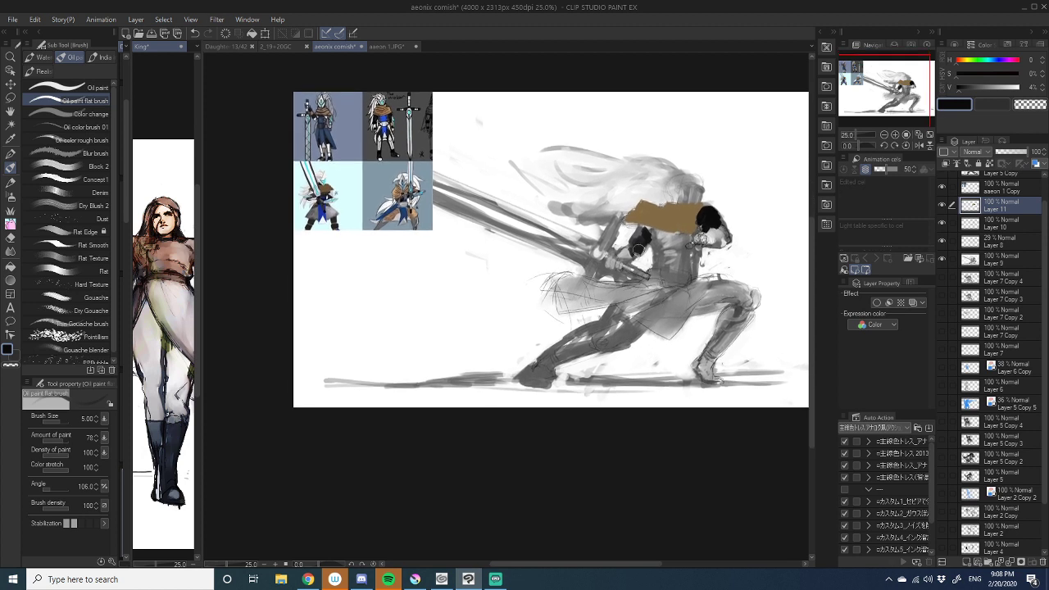
left_click_drag(644, 245, 669, 206)
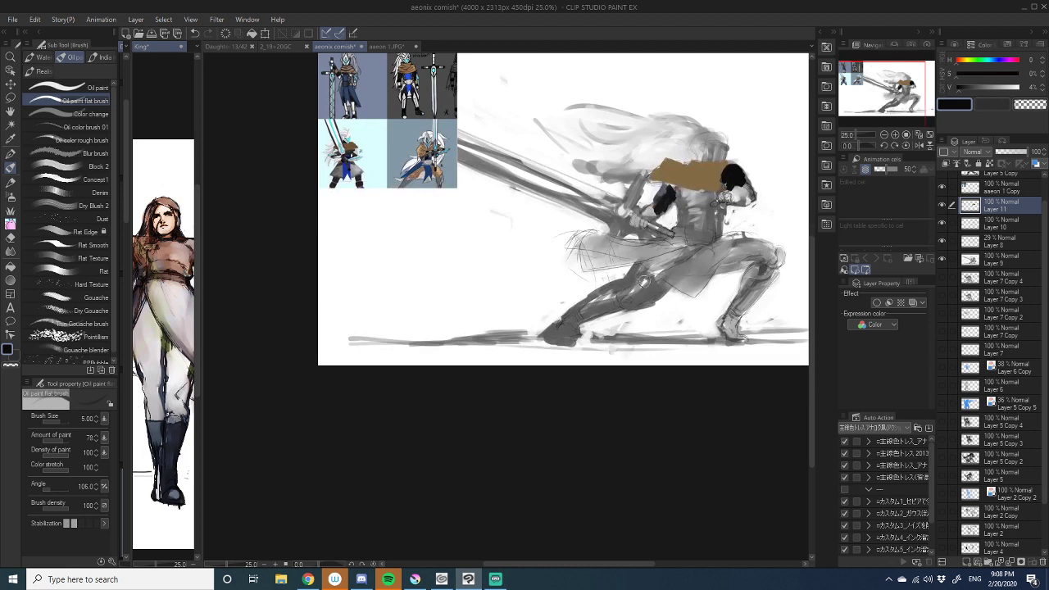
left_click_drag(639, 279, 654, 281)
mouse_move(724, 257)
left_mouse_down()
mouse_move(749, 244)
mouse_move(754, 252)
mouse_move(732, 260)
mouse_move(749, 248)
mouse_move(762, 250)
mouse_move(761, 265)
mouse_move(774, 261)
mouse_move(735, 305)
left_mouse_up()
left_click(984, 87)
left_click(980, 87)
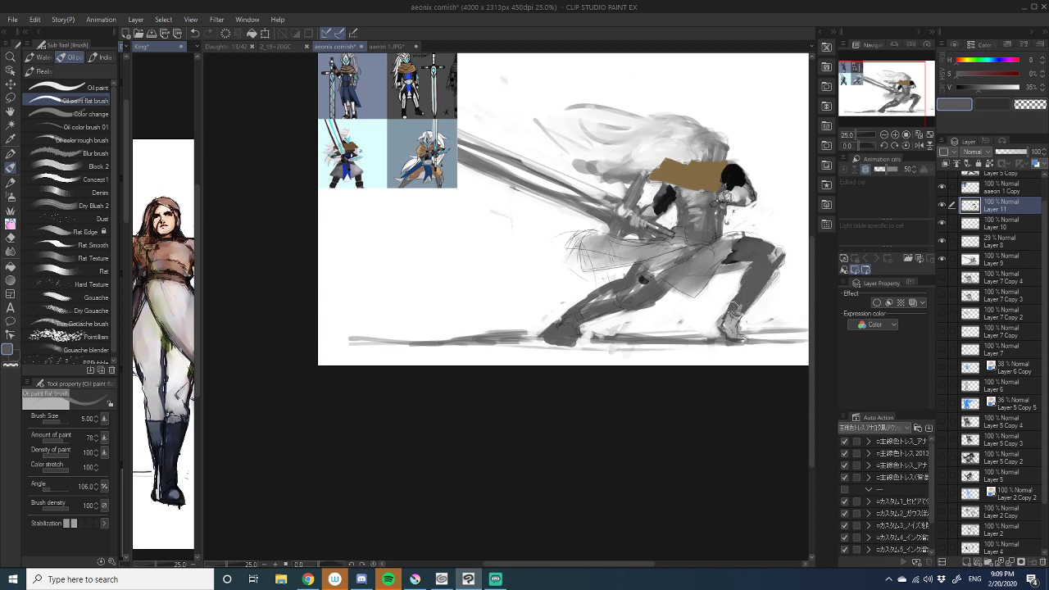
left_click(1003, 87)
left_click_drag(763, 275, 727, 329)
left_click_drag(648, 320, 654, 318)
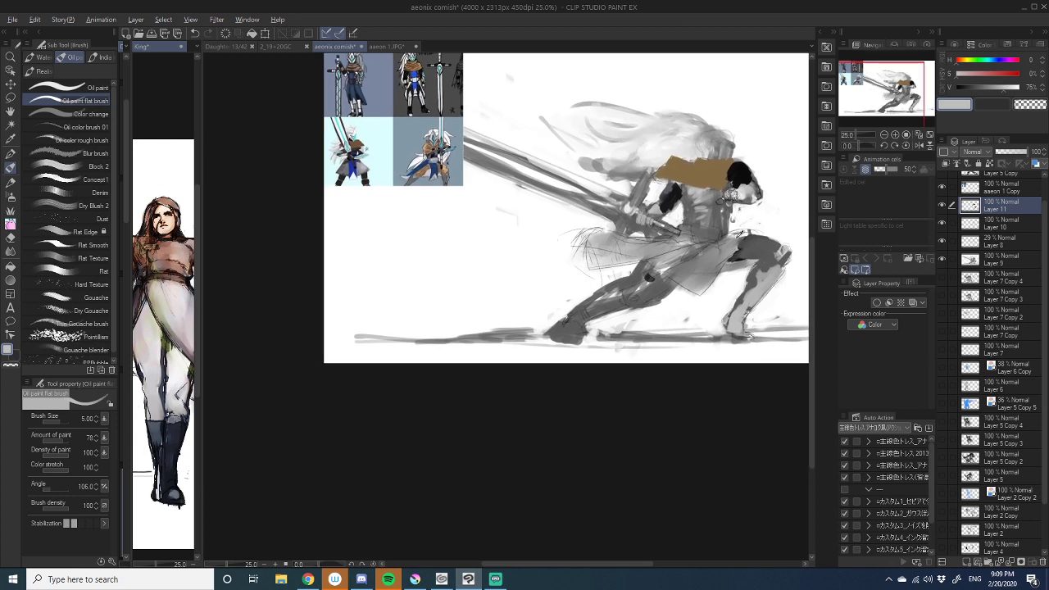
- Paint both boots near-black and the rear knee dark gray, sampling the shades from the painting
left_click(744, 172, "alt")
mouse_move(745, 314)
left_mouse_down()
mouse_move(728, 324)
mouse_move(751, 334)
left_mouse_up()
mouse_move(574, 316)
left_mouse_down()
mouse_move(569, 328)
mouse_move(644, 300)
mouse_move(649, 269)
mouse_move(641, 274)
mouse_move(662, 282)
mouse_move(656, 290)
left_mouse_up()
left_click(768, 286, "alt")
left_click(653, 279, "alt")
left_click_drag(702, 237, 686, 298)
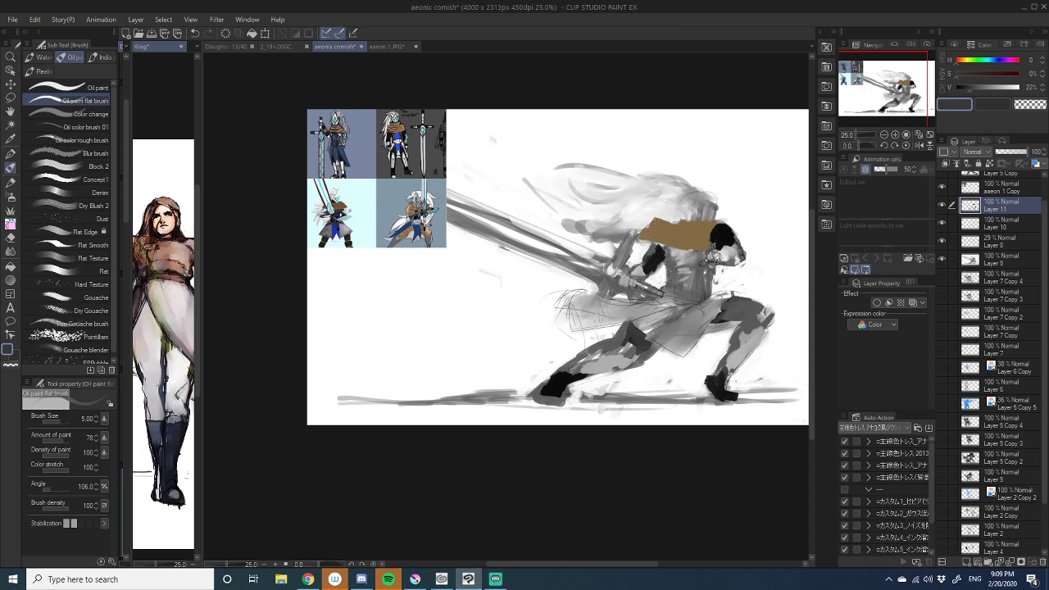
- Paint the chest and the hanging and trailing coat panels in bright blue sampled from the reference
left_click(402, 134, "alt")
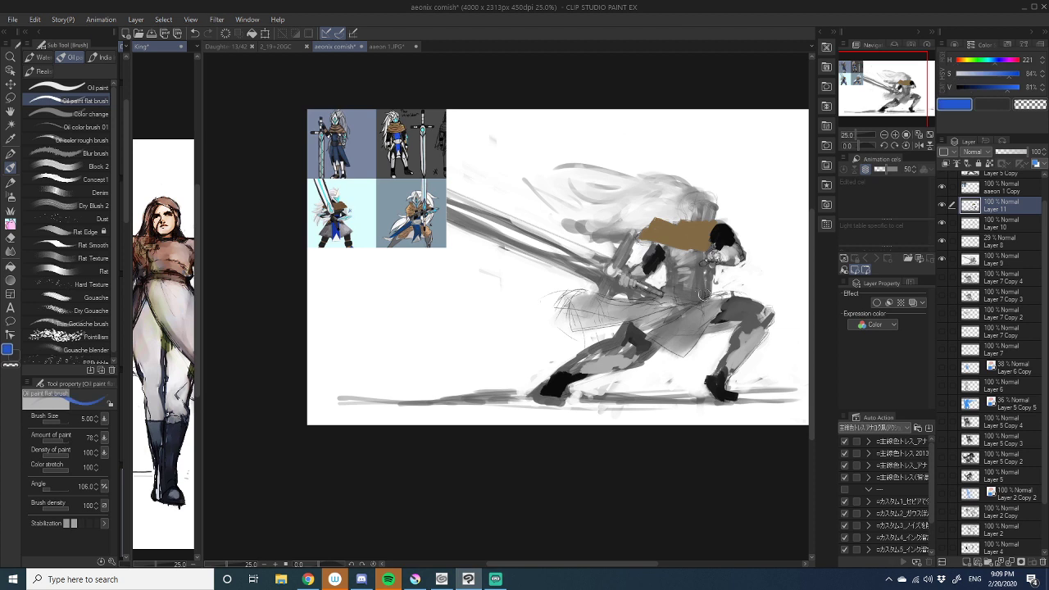
mouse_move(677, 255)
left_mouse_down()
mouse_move(688, 254)
mouse_move(685, 270)
mouse_move(700, 258)
mouse_move(696, 281)
mouse_move(680, 274)
mouse_move(684, 300)
left_mouse_up()
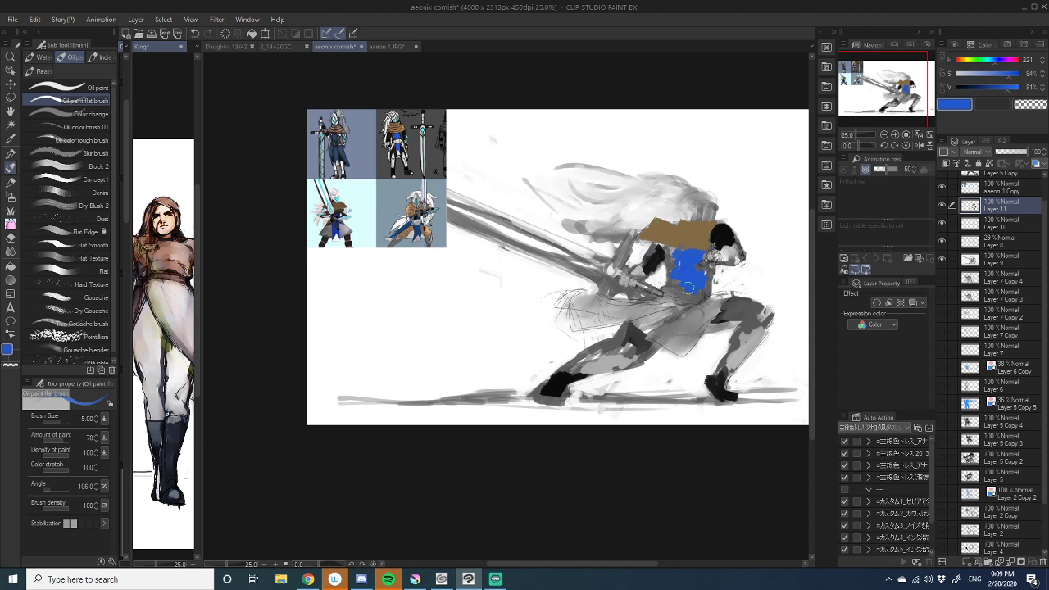
mouse_move(678, 310)
left_mouse_down()
mouse_move(663, 319)
mouse_move(708, 313)
mouse_move(664, 336)
mouse_move(635, 310)
mouse_move(604, 322)
mouse_move(643, 305)
mouse_move(582, 295)
mouse_move(594, 303)
mouse_move(586, 319)
mouse_move(596, 318)
mouse_move(580, 301)
mouse_move(692, 303)
mouse_move(659, 348)
mouse_move(727, 292)
mouse_move(721, 312)
mouse_move(626, 339)
mouse_move(667, 370)
left_mouse_up()
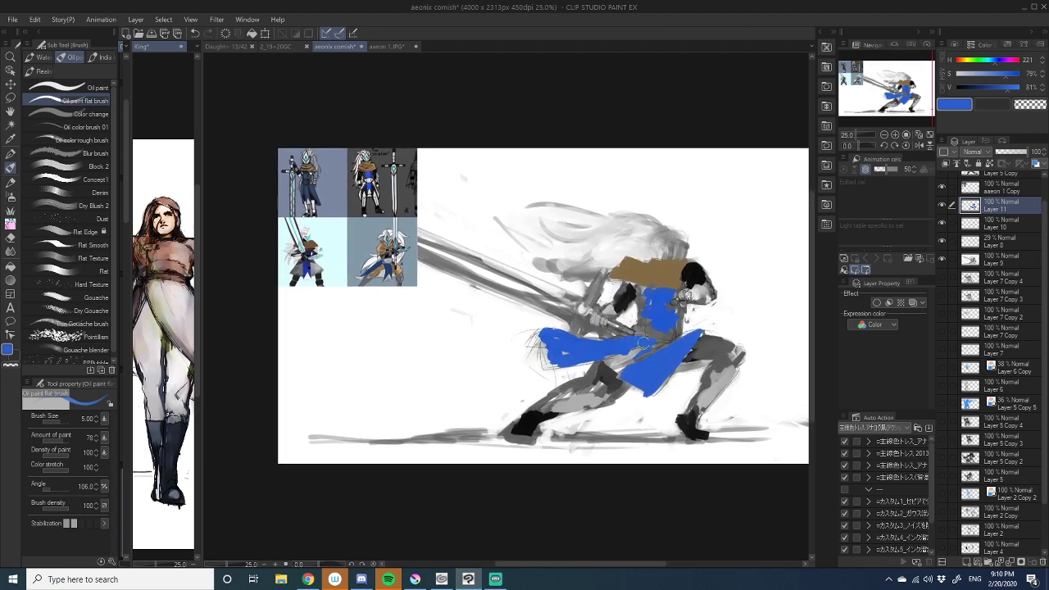
- Paint the swordsman's belt gray, the near hand and torso sides near-black, and touch up the blue chest, sampling shades from the painting
left_click(648, 337, "alt")
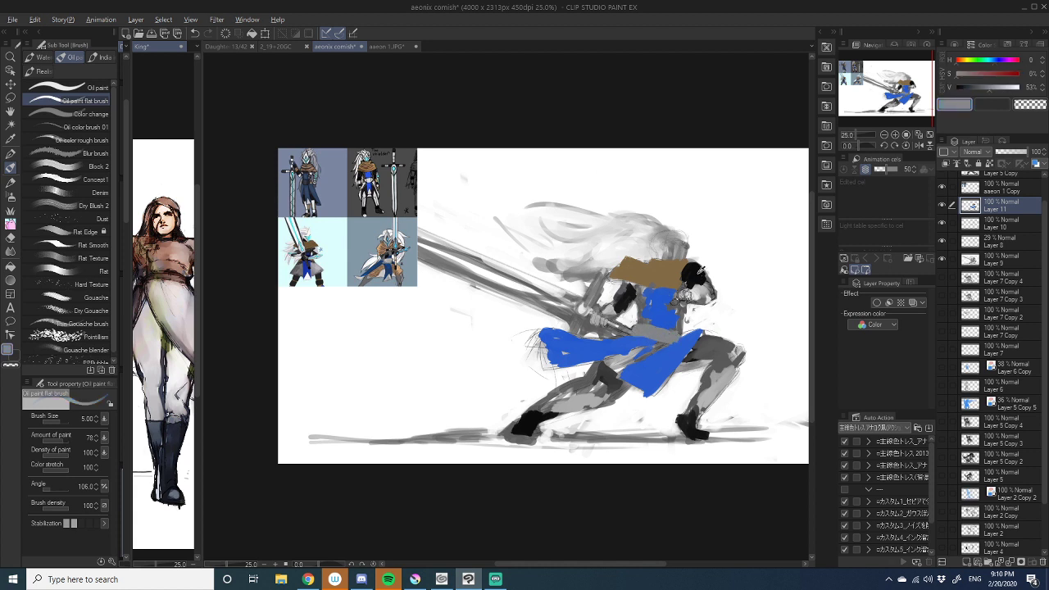
left_click(702, 273, "alt")
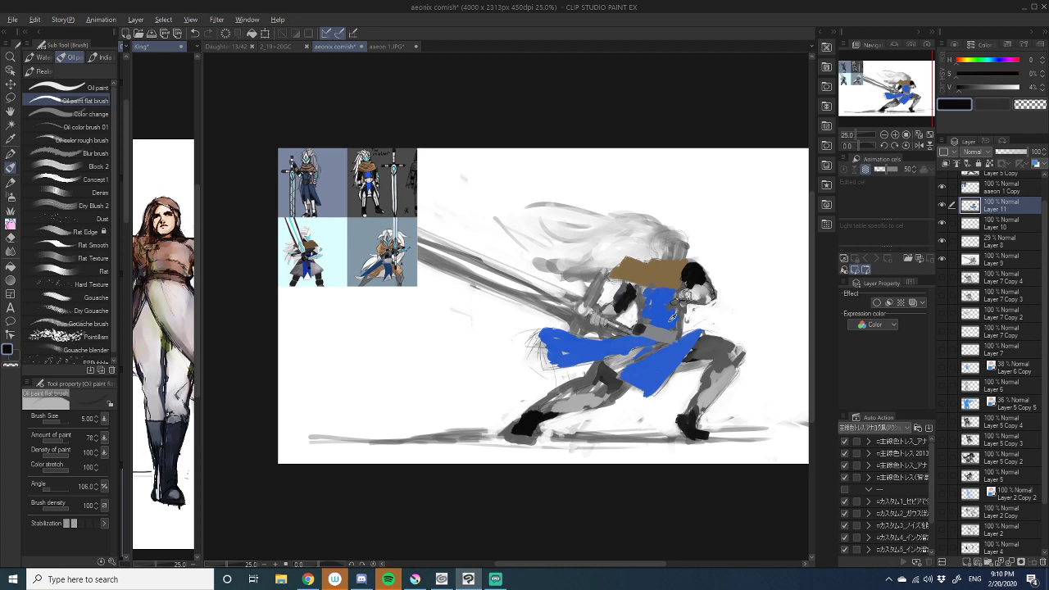
left_click(674, 317, "alt")
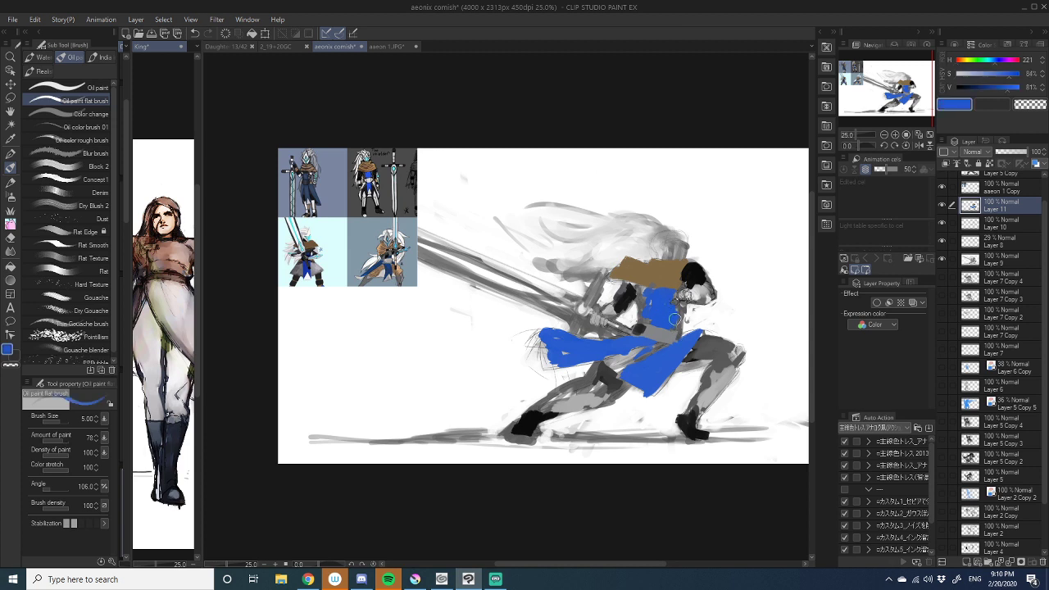
left_click(634, 292, "alt")
mouse_move(636, 298)
left_mouse_down()
mouse_move(638, 290)
mouse_move(645, 312)
mouse_move(682, 325)
mouse_move(679, 310)
mouse_move(707, 288)
left_mouse_up()
left_click_drag(684, 296, 695, 332)
- Block in the swordsman's head and flowing hair in off-white at 93% value sampled from the painting
left_click(640, 280, "alt")
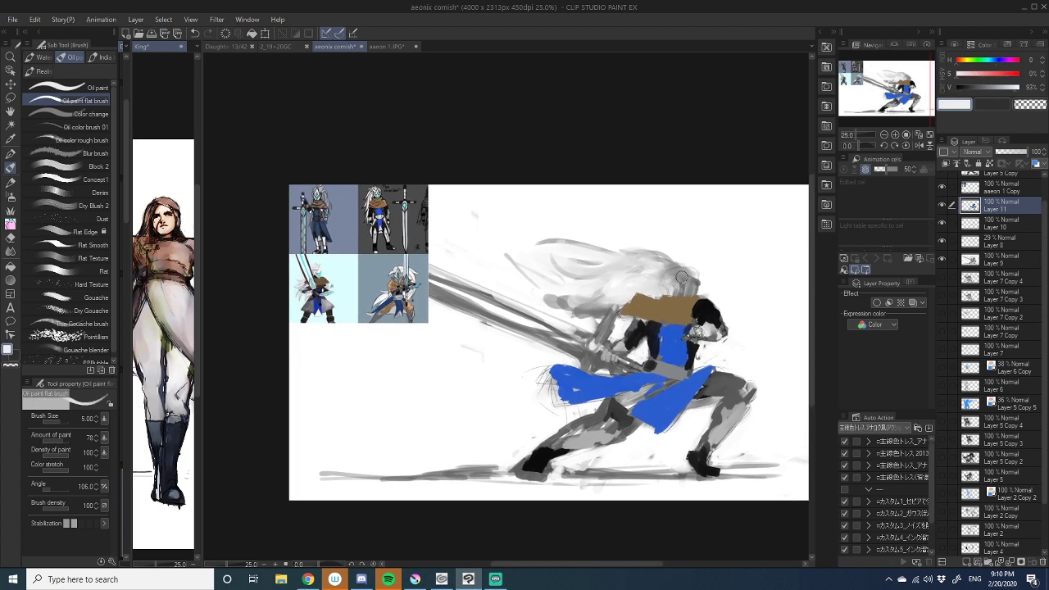
mouse_move(681, 277)
left_mouse_down()
mouse_move(682, 287)
mouse_move(692, 275)
mouse_move(693, 289)
mouse_move(688, 274)
mouse_move(667, 283)
left_mouse_up()
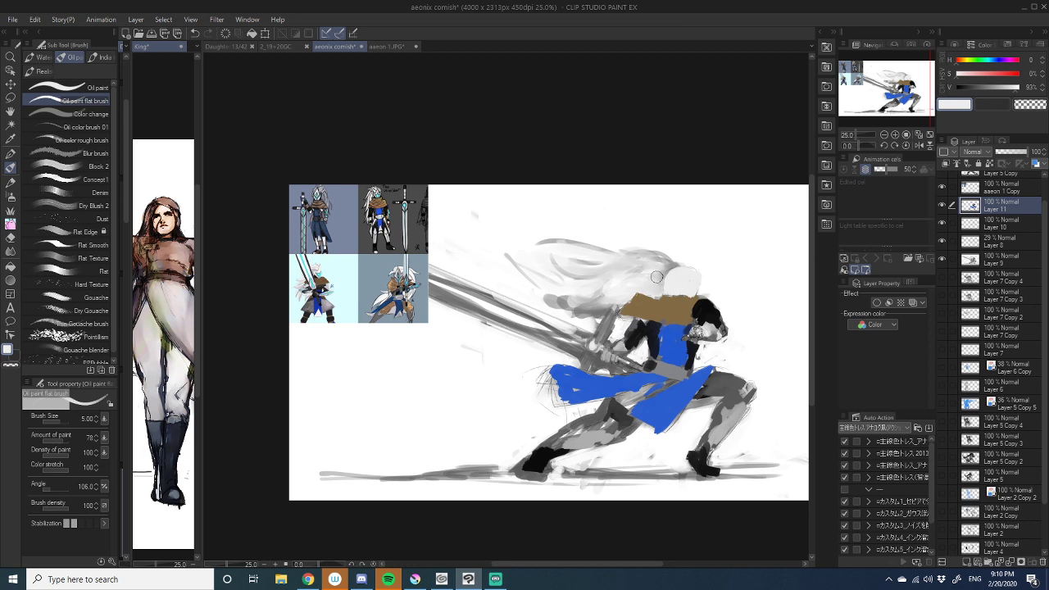
mouse_move(656, 276)
left_mouse_down()
mouse_move(567, 300)
mouse_move(573, 266)
left_mouse_up()
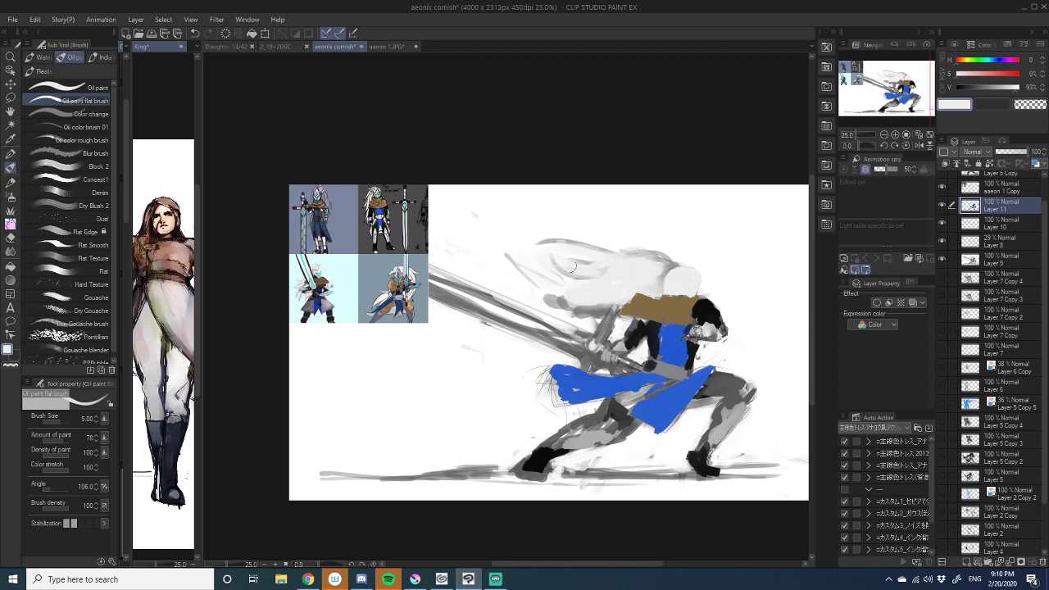
mouse_move(646, 256)
left_mouse_down()
mouse_move(660, 270)
mouse_move(652, 299)
mouse_move(571, 281)
mouse_move(641, 297)
mouse_move(655, 321)
left_mouse_up()
- Paint the sword's crossguard near-black and its round hub off-white, and add bright cyan to the hub's gem and the face
left_click(686, 341, "alt")
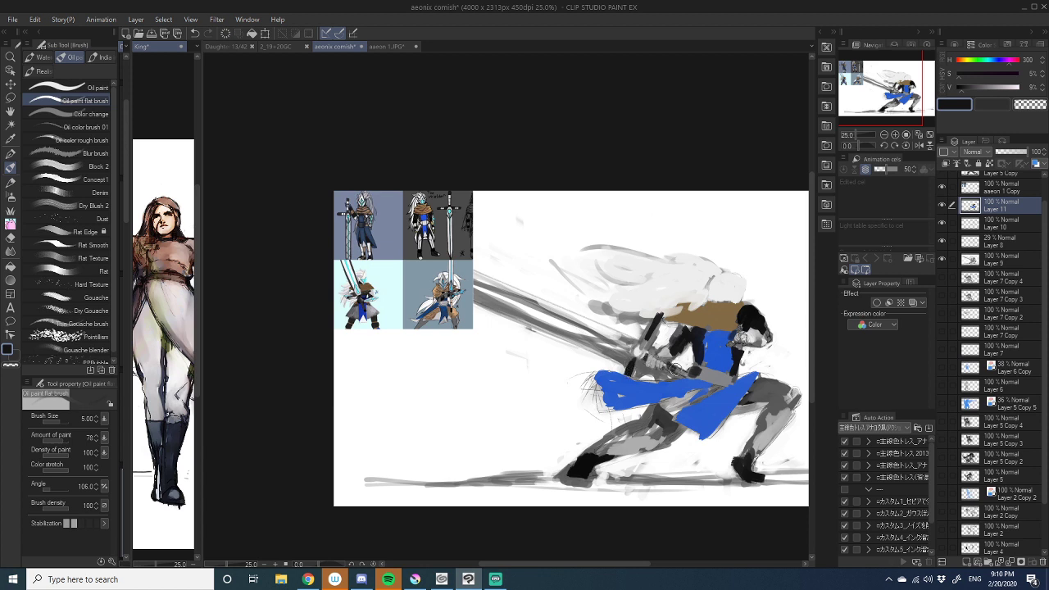
left_click_drag(662, 360, 690, 379)
left_click(635, 310, "alt")
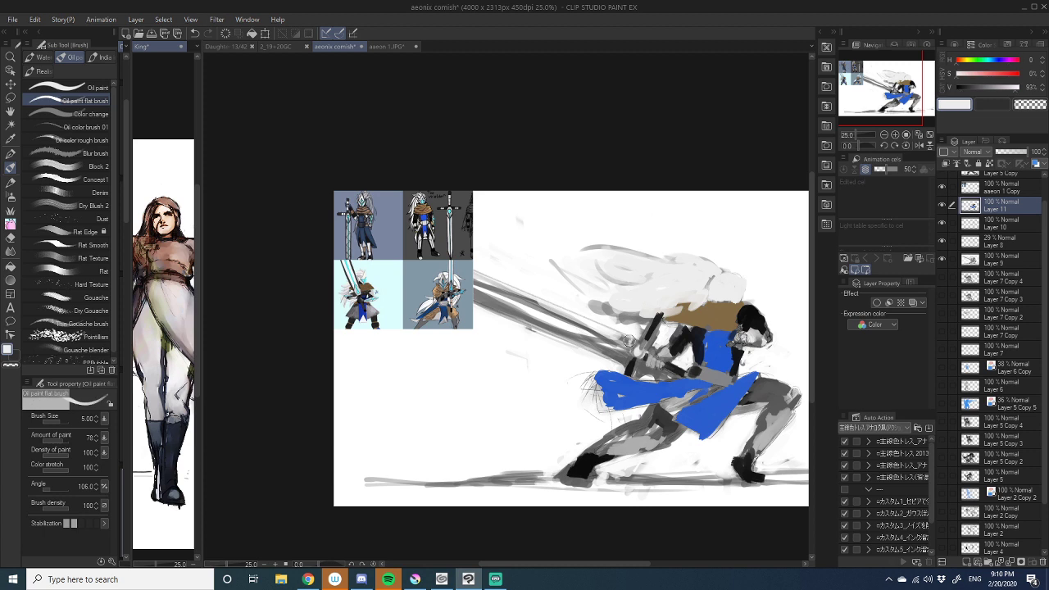
left_click_drag(627, 340, 628, 361)
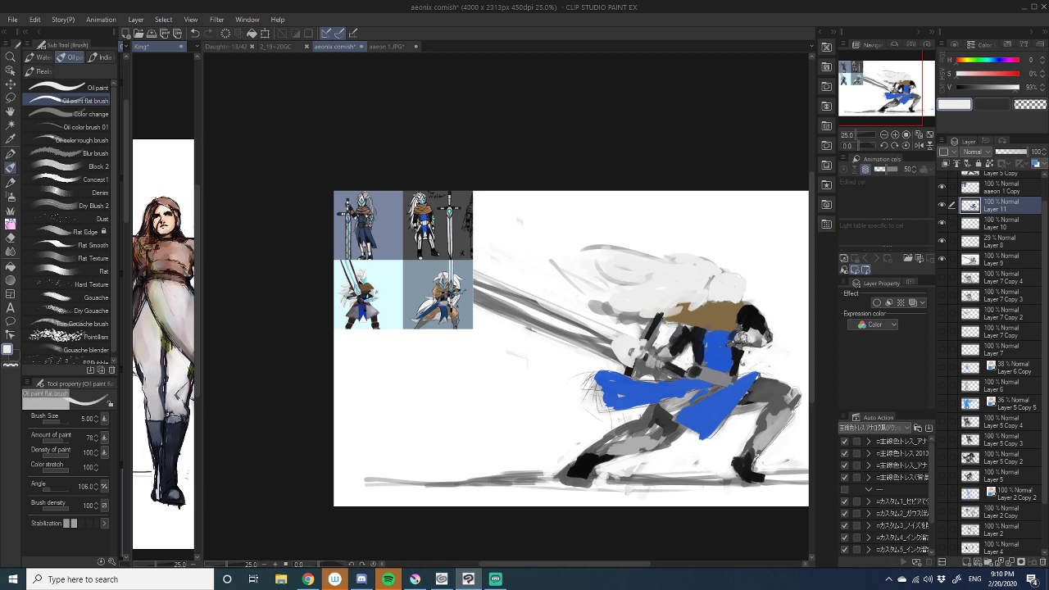
left_click(449, 212, "alt")
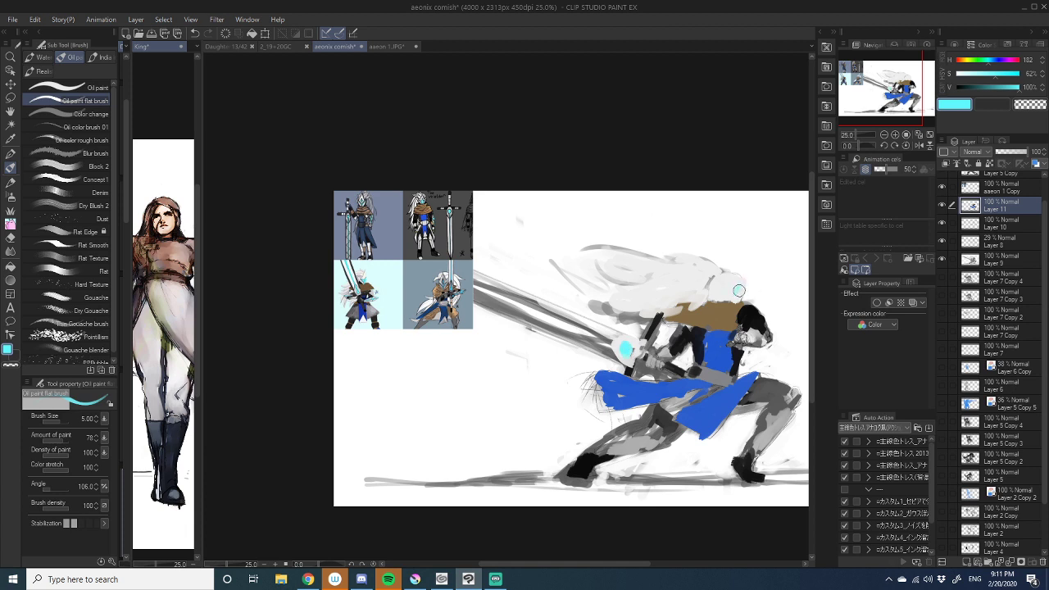
left_click_drag(642, 352, 678, 342)
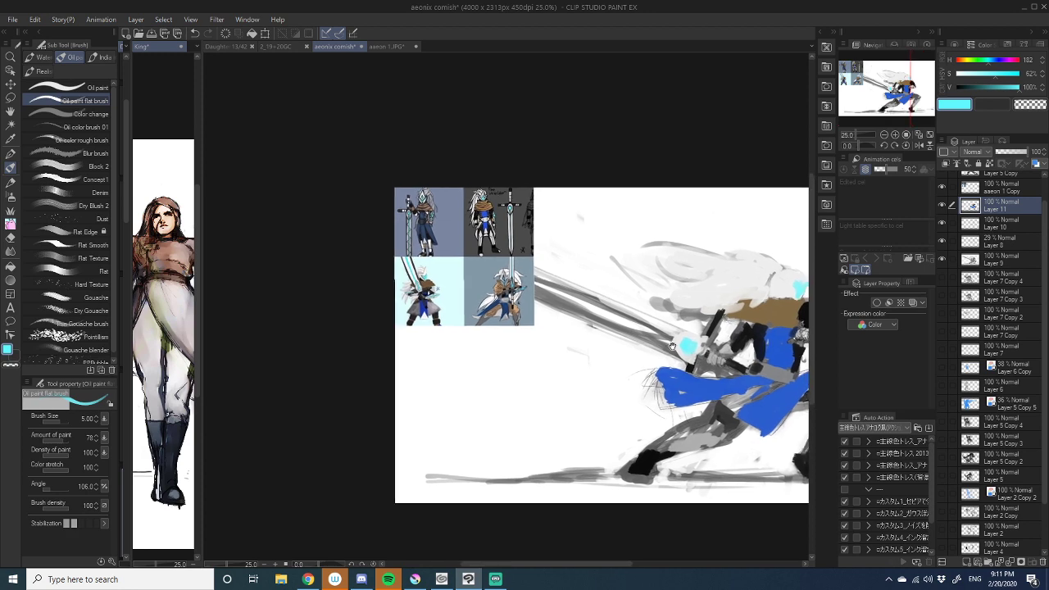
- Paint a bright cyan stripe along the blade from the hub gem up to the edge of the reference images
left_click(895, 135)
left_click(894, 136)
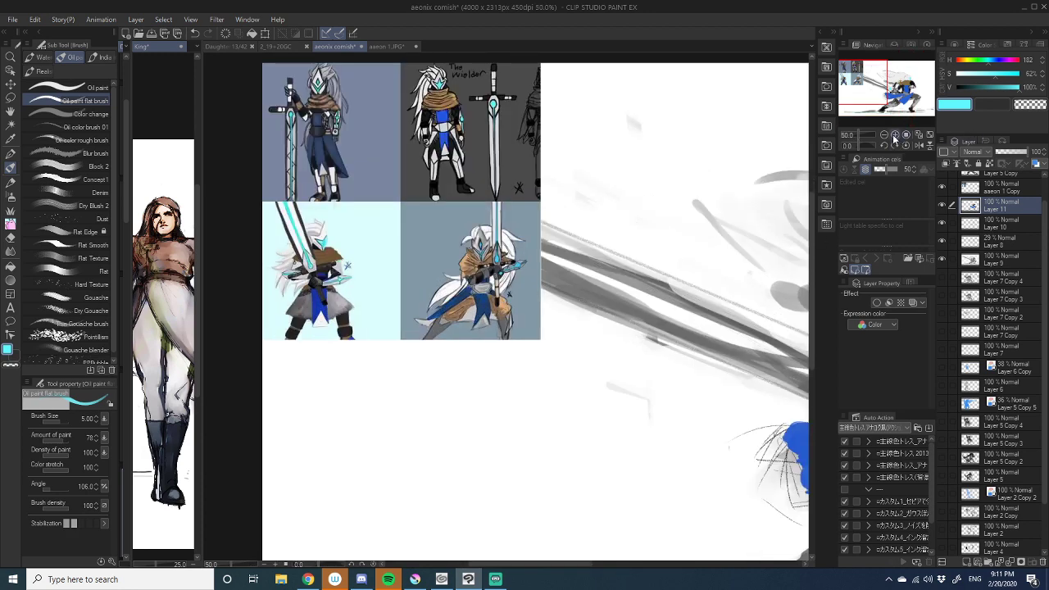
left_click(884, 135)
left_click(884, 135)
left_click(895, 146)
left_click(894, 145)
left_click(895, 146)
left_click(895, 146)
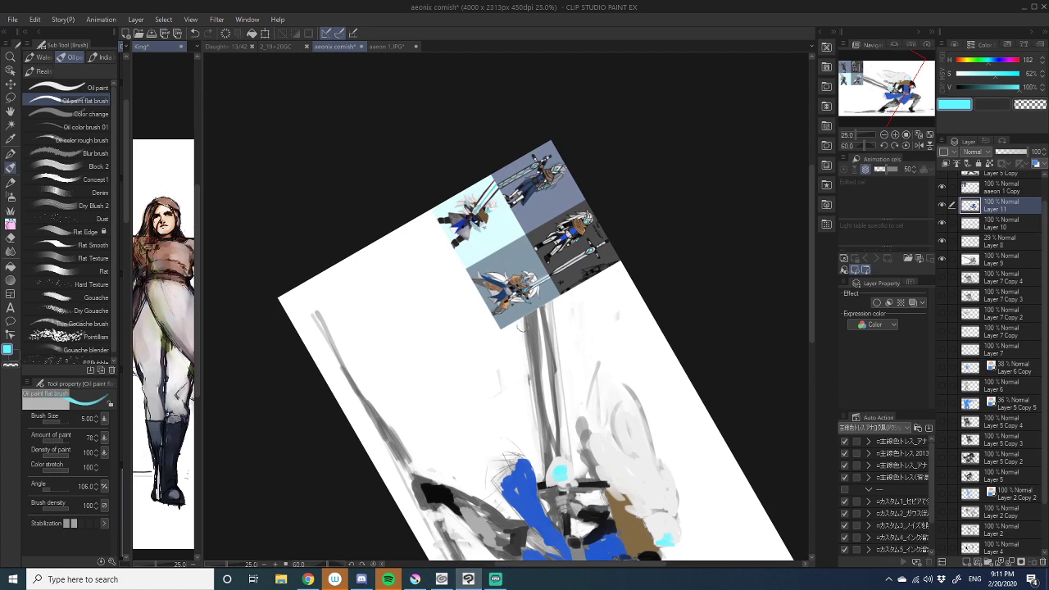
left_click_drag(540, 305, 538, 401)
left_click_drag(540, 308, 549, 447)
left_click_drag(542, 393, 554, 450)
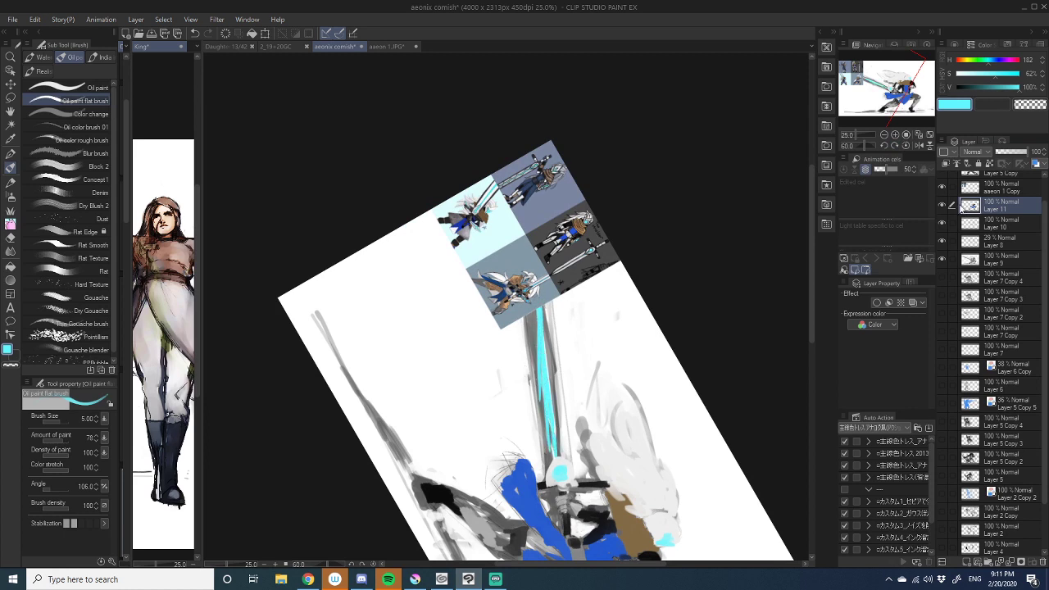
- Hide the reference image layer and extend the cyan stripe to the sword's tip
left_click(942, 189)
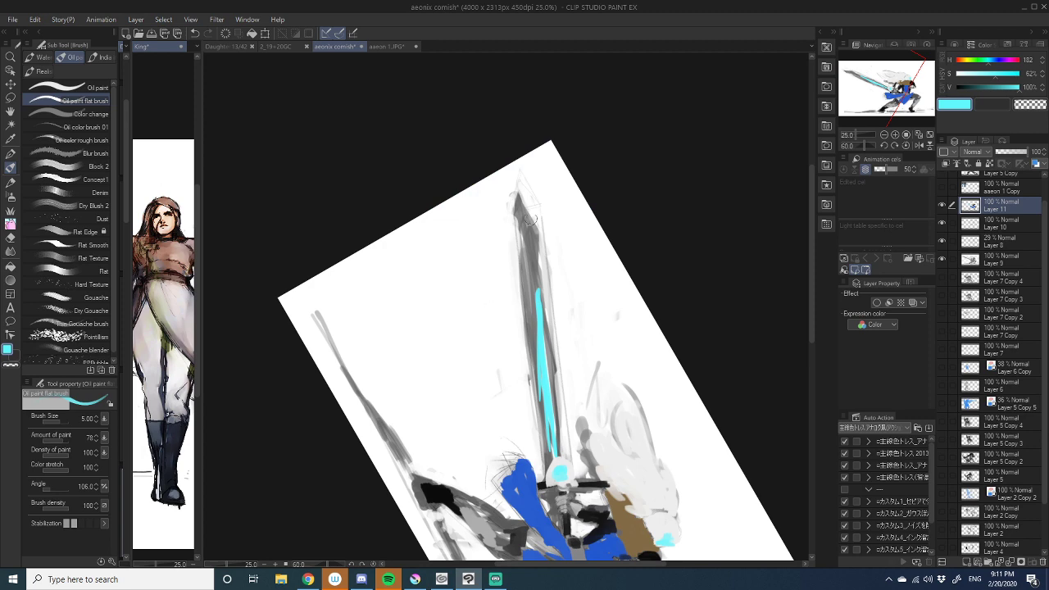
left_click_drag(528, 198, 537, 332)
left_click_drag(537, 287, 527, 189)
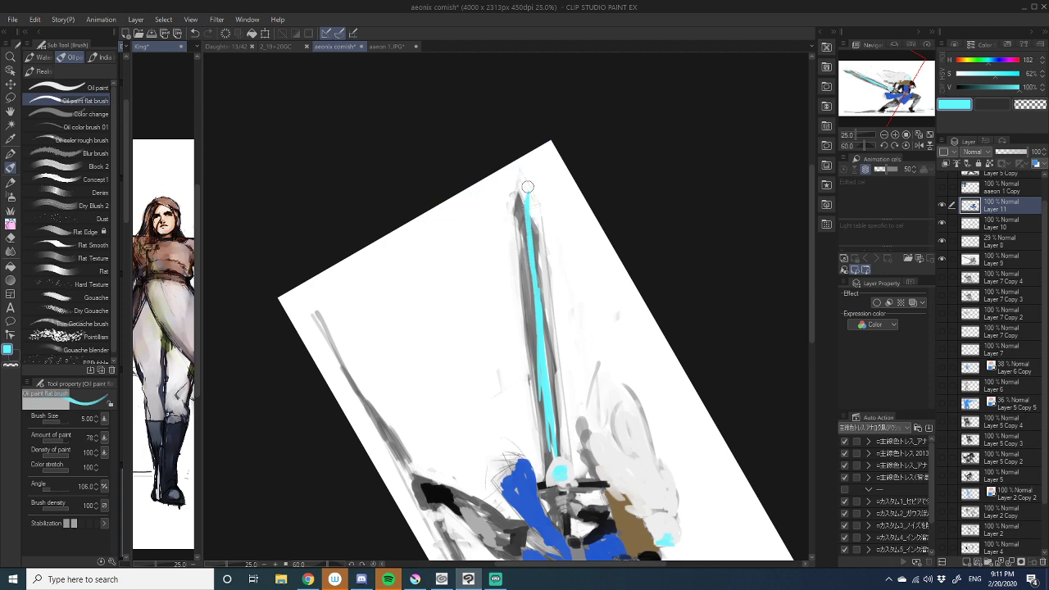
- Cover the gray blade with off-white at 92% value, enlarging the brush to size 12
left_click(884, 145)
left_click(884, 145)
left_click(884, 145)
left_click(884, 145)
left_click(884, 145)
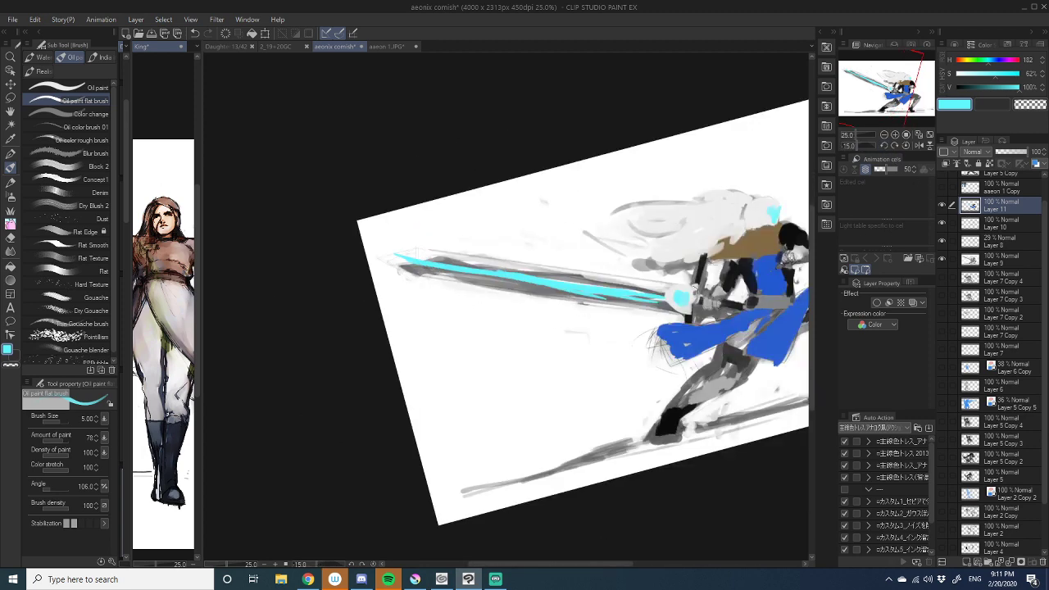
left_click(670, 293, "alt")
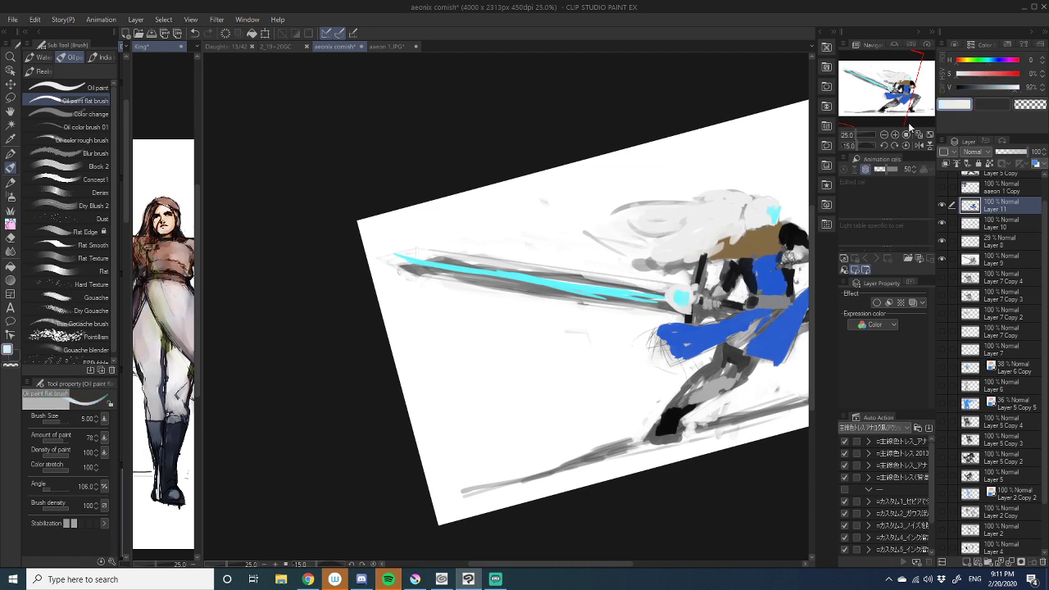
left_click(883, 145)
left_click(884, 145)
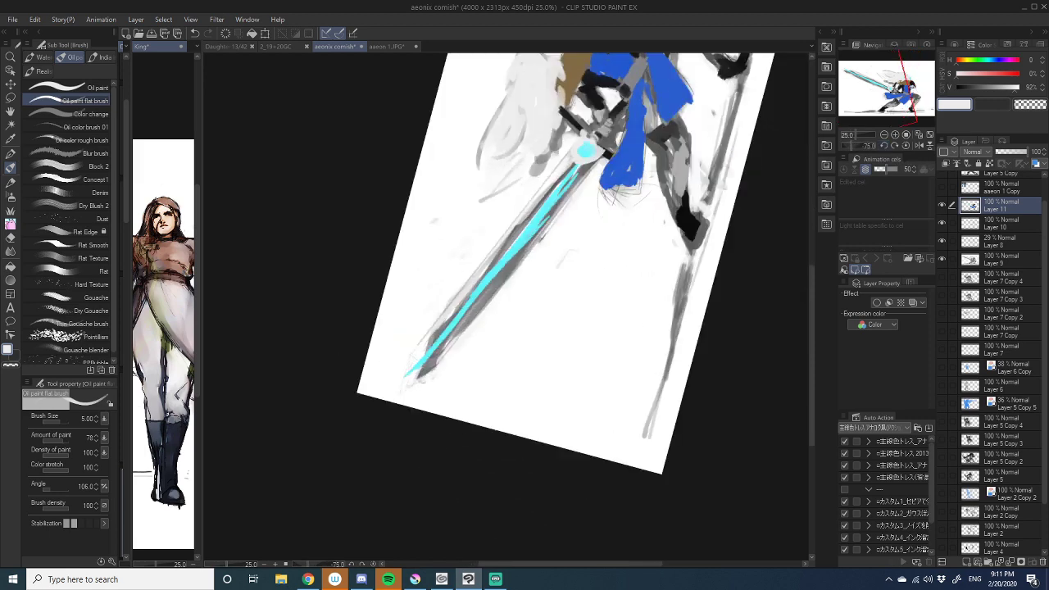
left_click_drag(553, 170, 507, 239)
key("bracketright")
key("bracketright")
key("bracketright")
key("bracketright")
key("bracketright")
left_click_drag(587, 171, 415, 361)
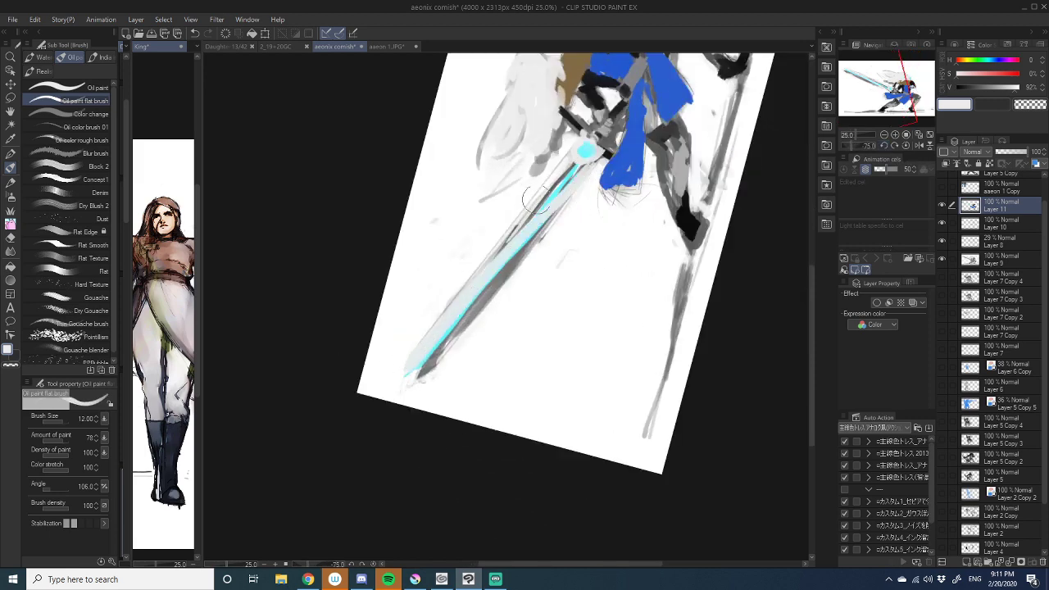
left_click_drag(557, 172, 455, 300)
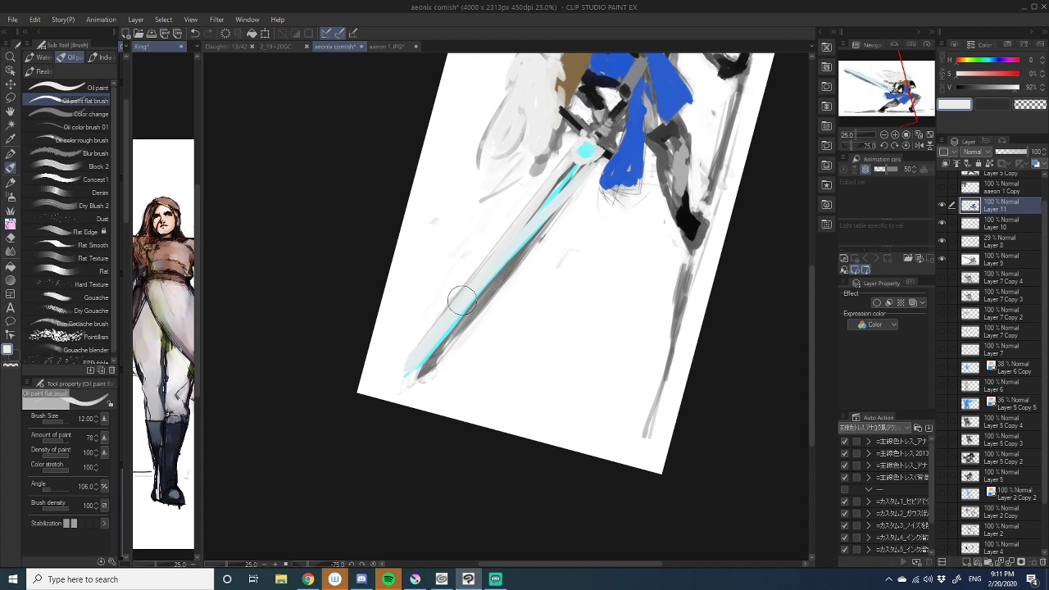
- Paint the sword's tip cyan and blend it down the blade with a pale blue-white sampled from the blade
left_click(549, 205, "alt")
left_click_drag(412, 372, 450, 333)
left_click(430, 339, "alt")
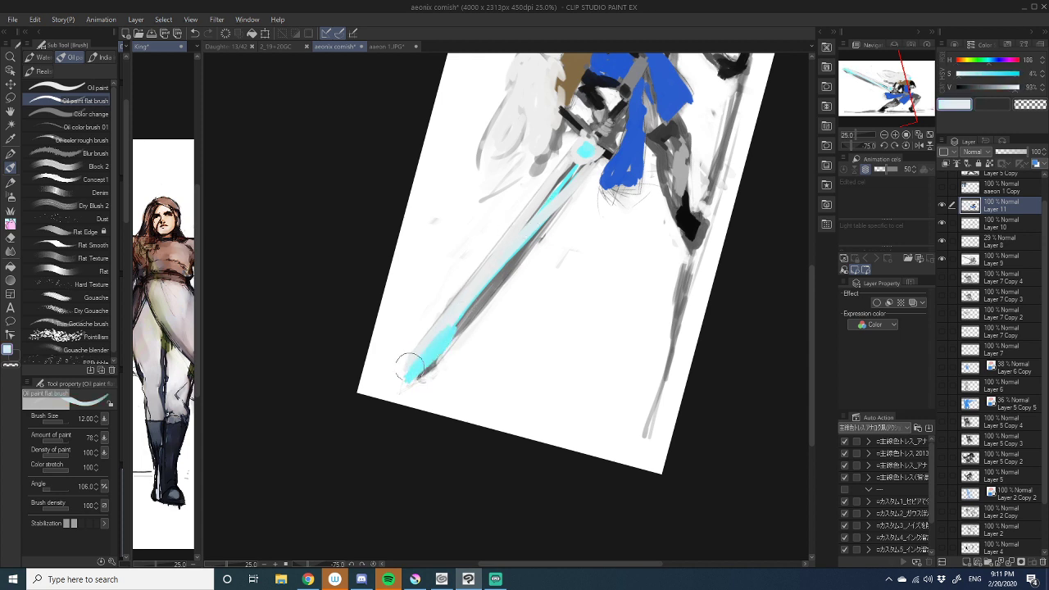
left_click_drag(410, 366, 541, 224)
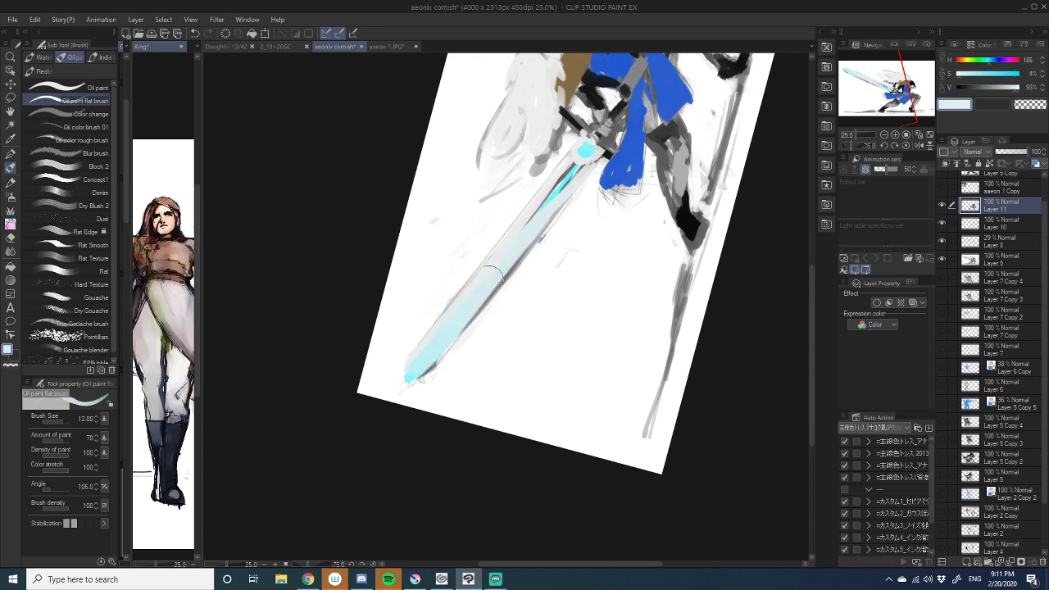
- Paint a muted teal groove along the blade's center and lighten the blade near the hub with sampled pale blue-white
left_click(567, 177, "alt")
left_click_drag(572, 174, 445, 327)
left_click(560, 183, "alt")
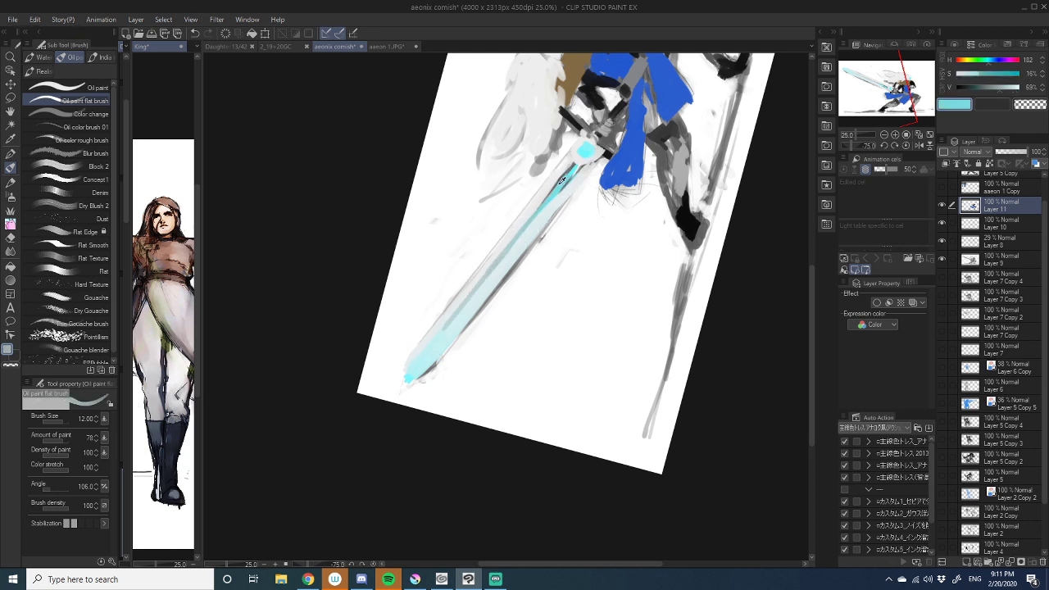
left_click_drag(562, 180, 543, 208)
left_click(573, 186, "alt")
left_click_drag(589, 167, 468, 364)
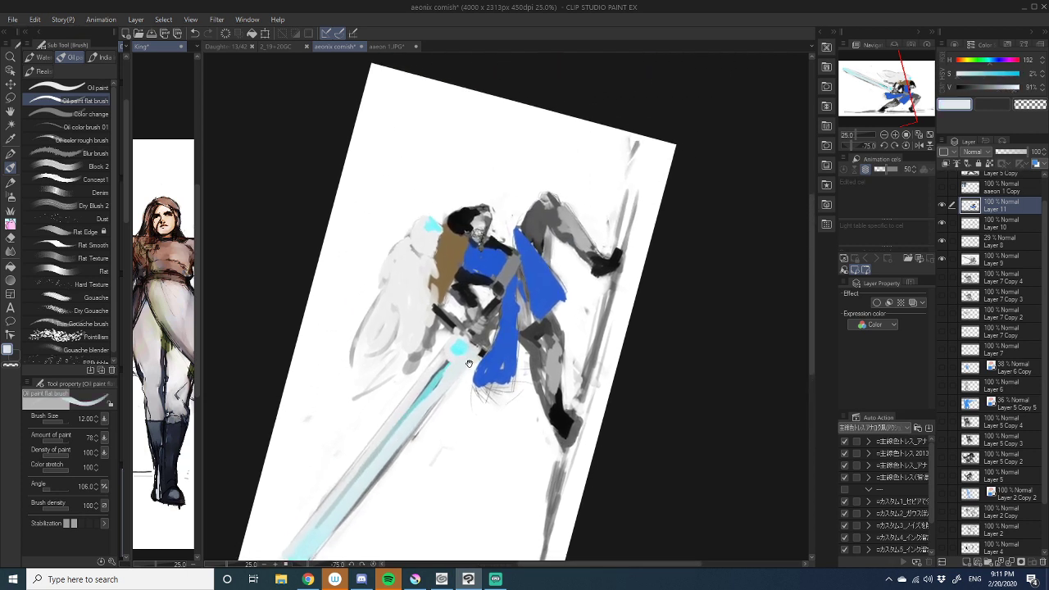
- Level the canvas and paint both of the swordsman's forearms in light gray and off-white sampled from the painting
left_click(896, 146)
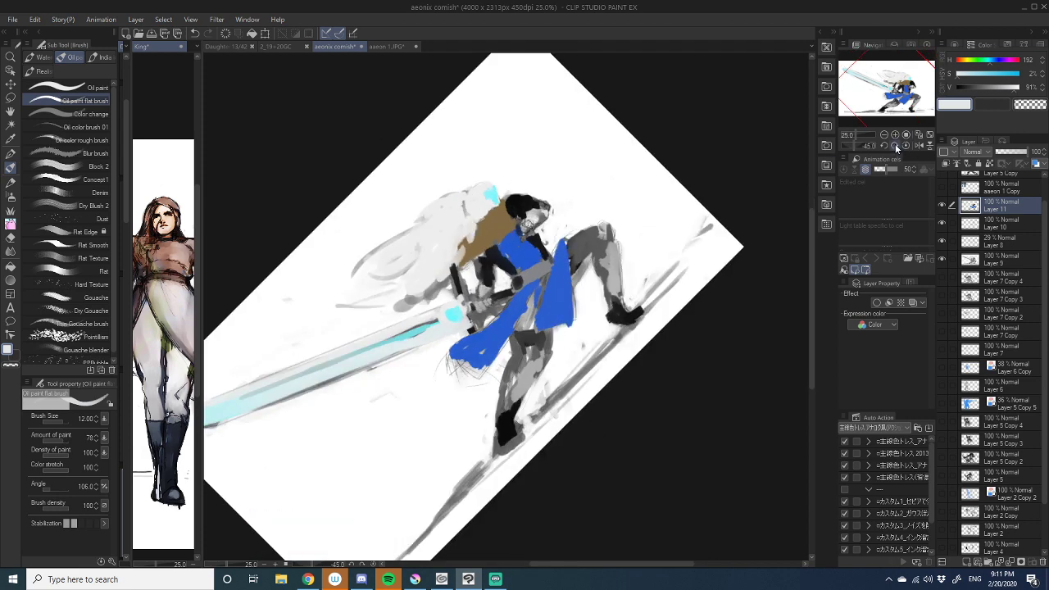
left_click(896, 146)
left_click(566, 244, "alt")
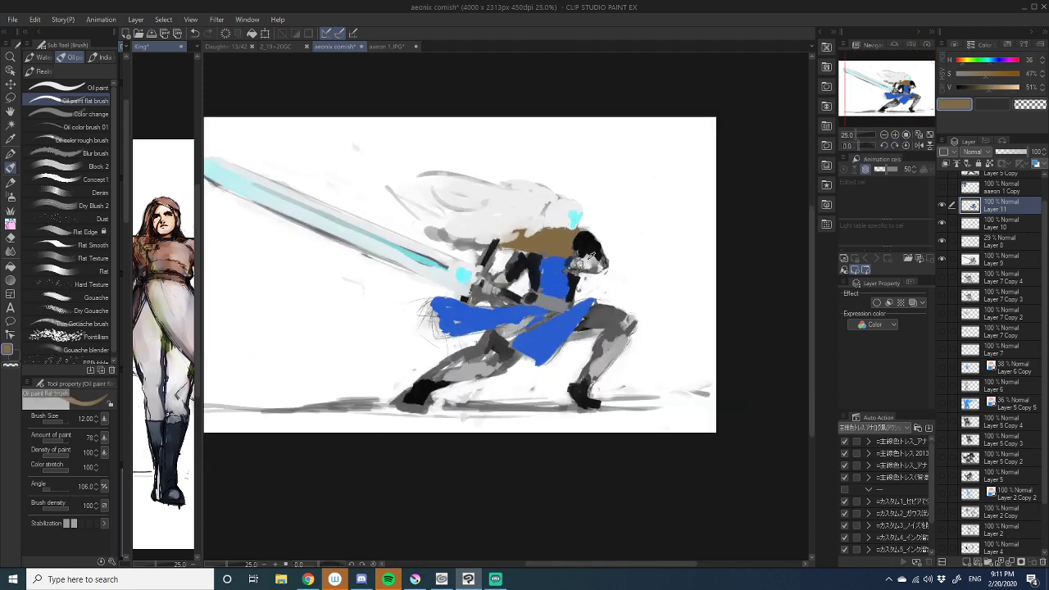
left_click(592, 258, "alt")
left_click_drag(596, 259, 576, 268)
key("alt")
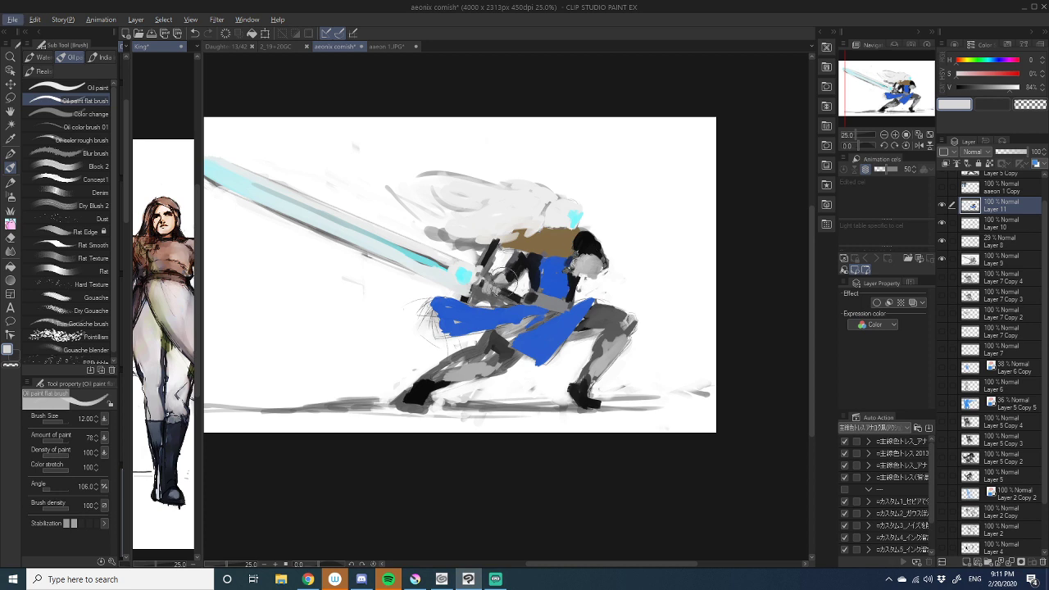
left_click_drag(507, 276, 494, 287)
left_click(522, 220, "alt")
mouse_move(592, 263)
left_mouse_down()
mouse_move(579, 269)
mouse_move(597, 267)
left_mouse_up()
left_click_drag(506, 278, 492, 286)
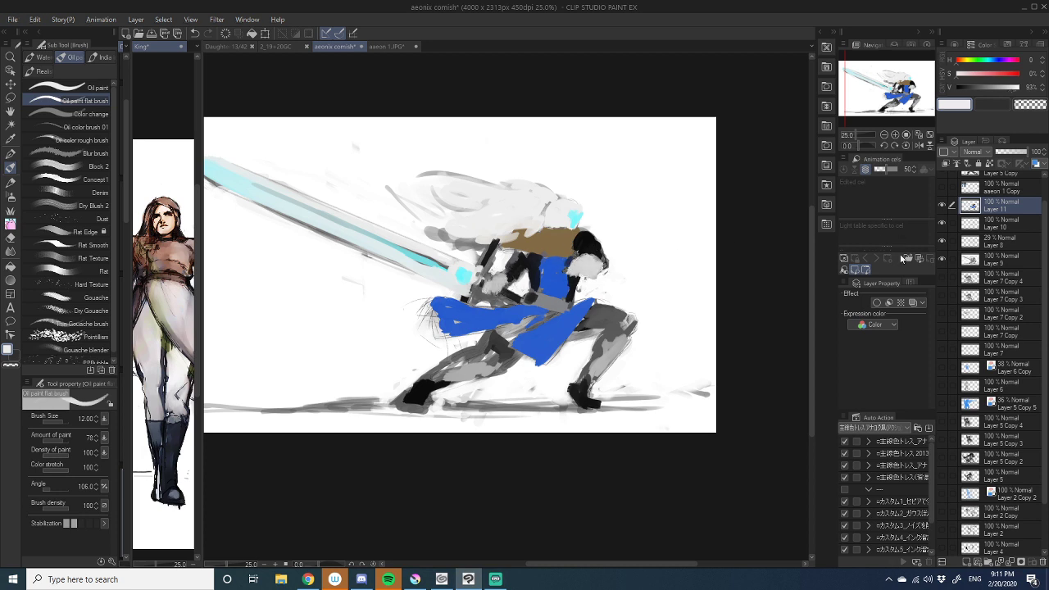
- Add a new layer above the color block-in layer and hide the block-in layer
mouse_move(941, 259)
left_mouse_down()
mouse_move(941, 226)
mouse_move(935, 251)
left_mouse_up()
left_click(965, 561)
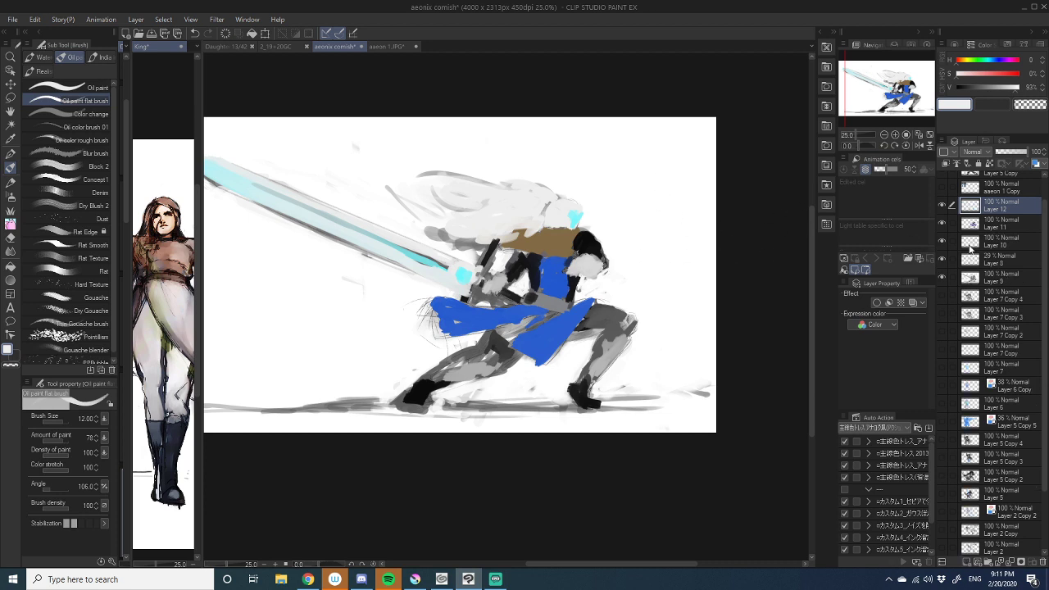
left_click(941, 224)
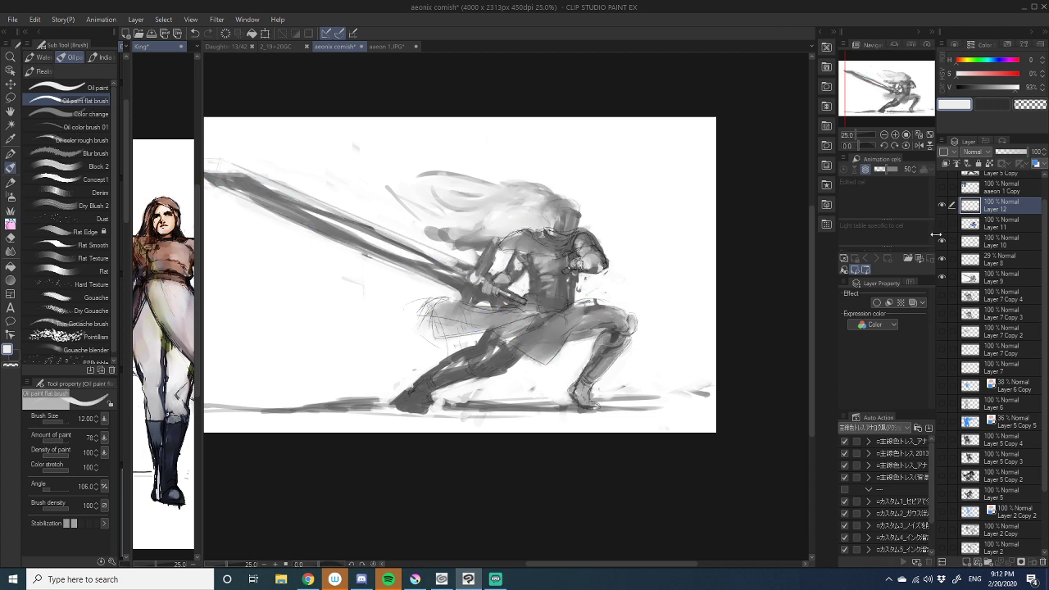
- Mark the sword arm, shoulder area and raised forearm with red patches at 93% saturation on the new layer
left_click(1014, 73)
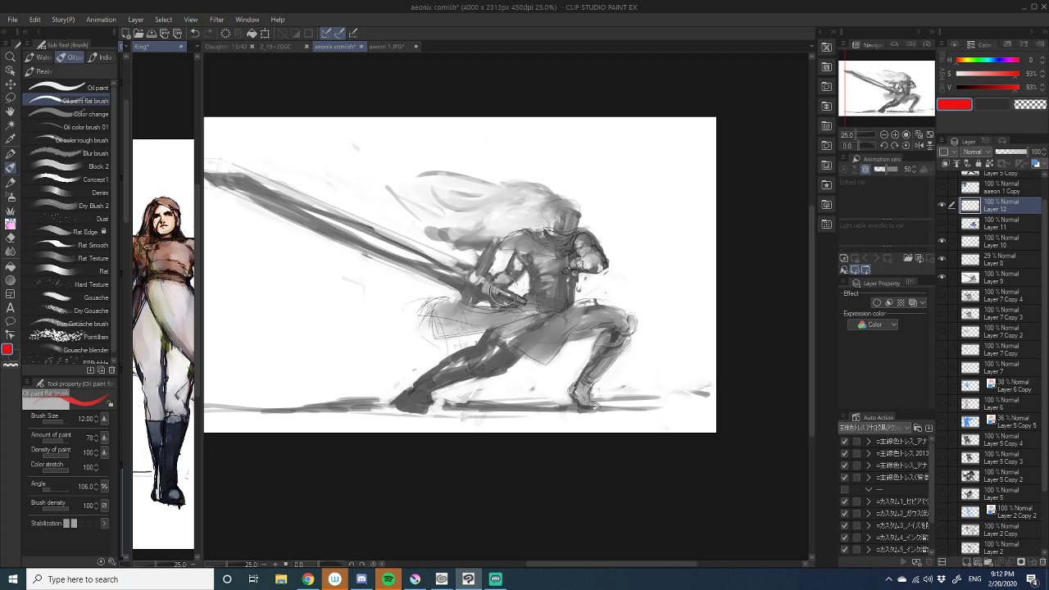
mouse_move(475, 275)
left_mouse_down()
mouse_move(504, 295)
mouse_move(528, 263)
mouse_move(504, 282)
left_mouse_up()
mouse_move(573, 266)
left_mouse_down()
mouse_move(578, 245)
mouse_move(588, 254)
mouse_move(560, 242)
mouse_move(538, 250)
left_mouse_up()
- Mark the rear foot and shin, and the front thigh and shin, with the same red
left_click_drag(584, 289, 613, 237)
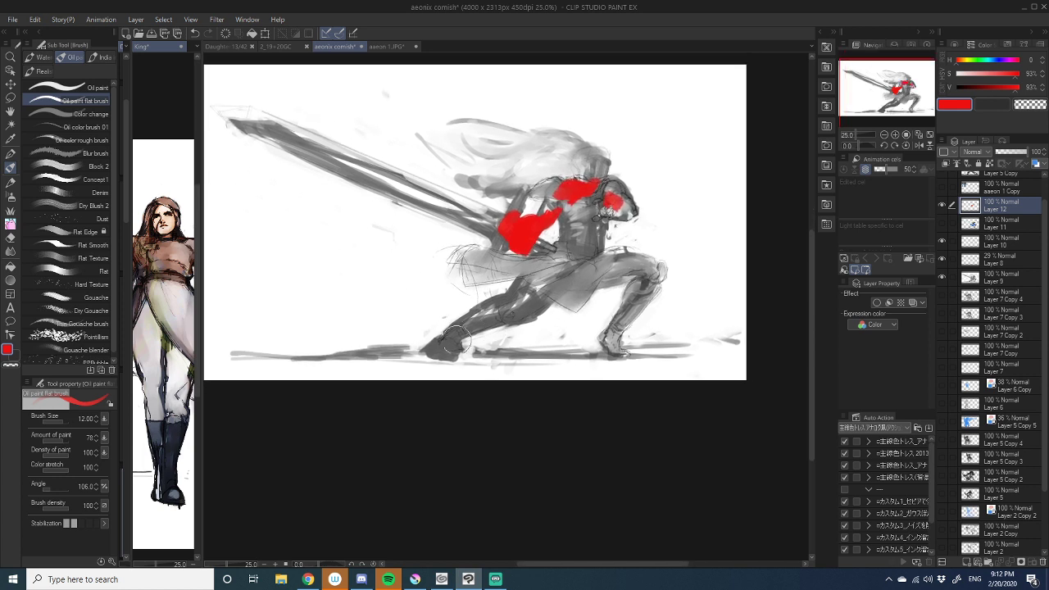
left_click_drag(455, 336, 442, 348)
mouse_move(490, 324)
left_mouse_down()
mouse_move(514, 315)
mouse_move(476, 343)
left_mouse_up()
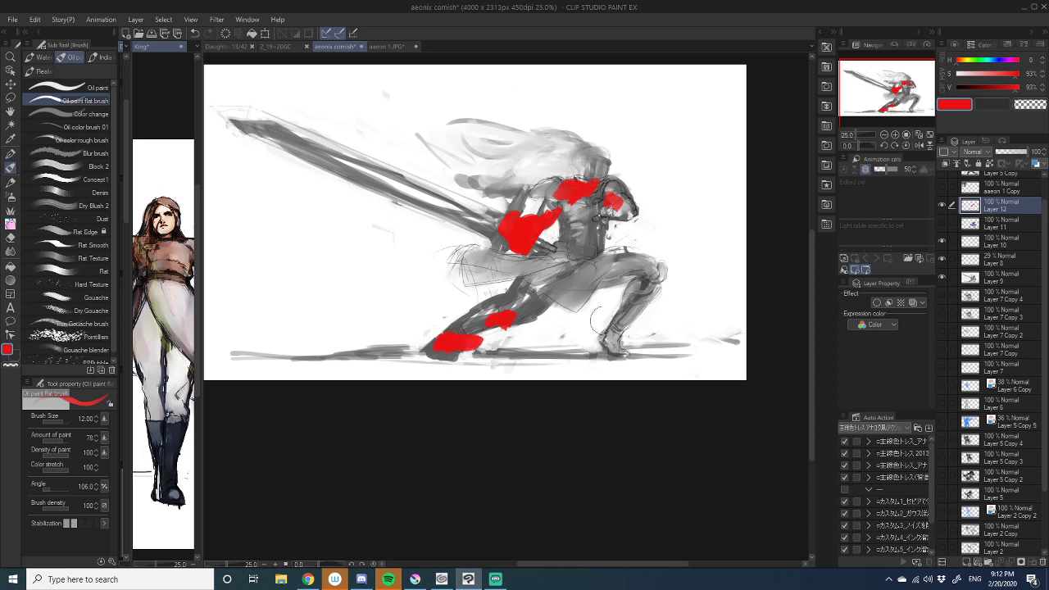
mouse_move(642, 295)
left_mouse_down()
mouse_move(650, 271)
mouse_move(636, 283)
mouse_move(606, 276)
mouse_move(645, 267)
mouse_move(613, 277)
mouse_move(634, 270)
mouse_move(610, 354)
left_mouse_up()
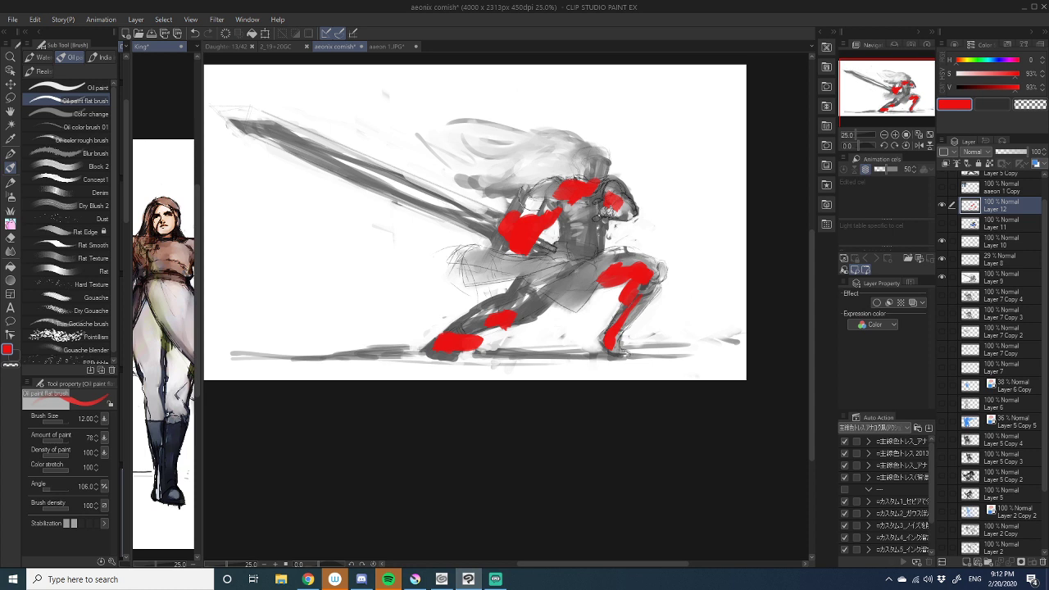
- Extend the red onto the lower blade and paint the rest of the greatsword's blade in blue with hue 202, saturation 69%, value 93%
mouse_move(542, 244)
left_mouse_down()
mouse_move(570, 300)
mouse_move(528, 280)
mouse_move(532, 256)
mouse_move(440, 218)
mouse_move(544, 270)
left_mouse_up()
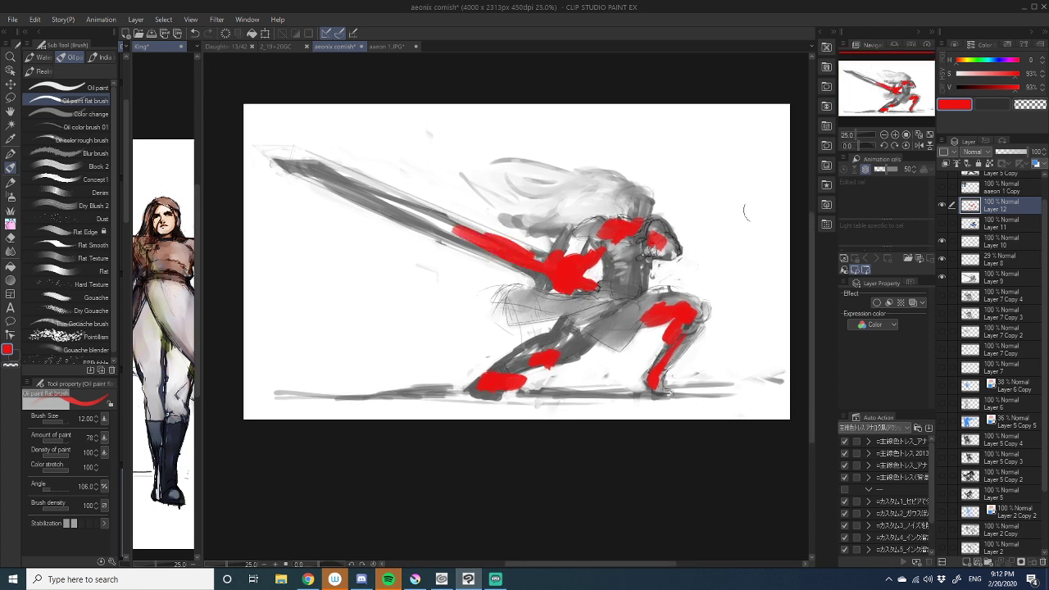
left_click_drag(995, 62, 987, 63)
left_click(999, 75)
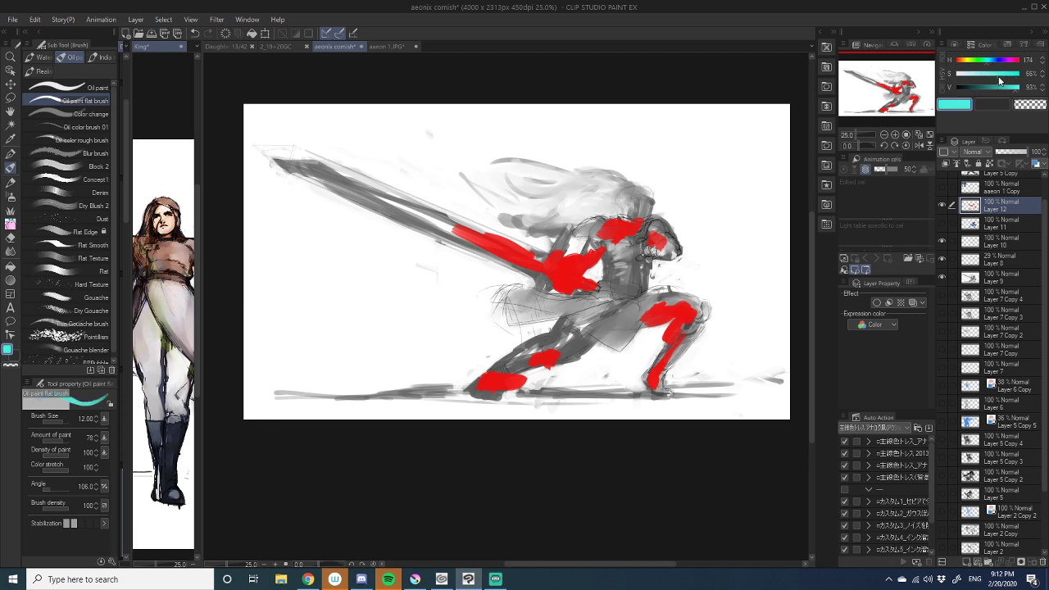
left_click(991, 63)
left_click_drag(678, 277, 711, 257)
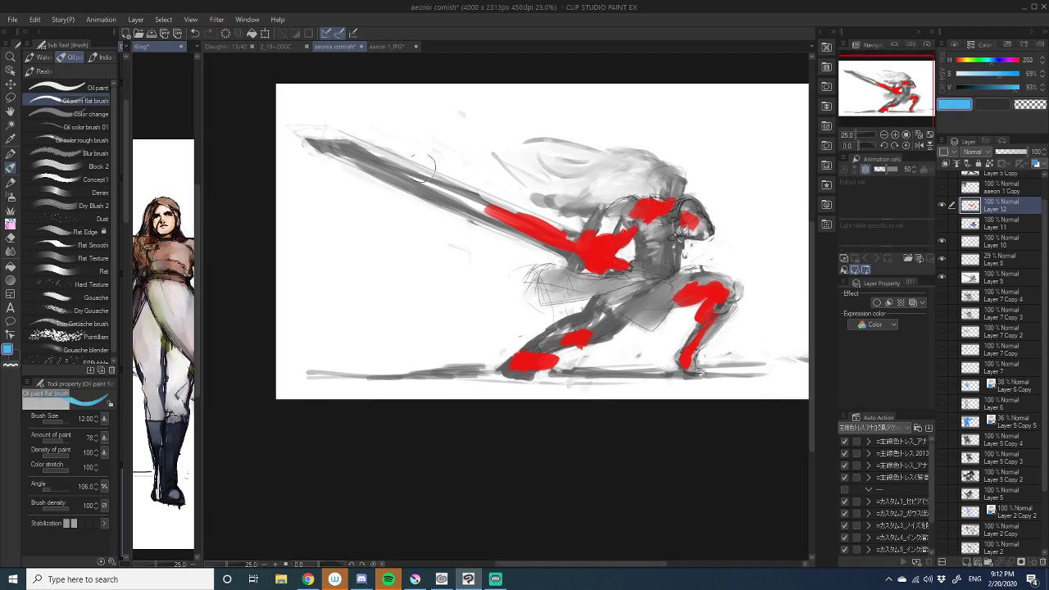
mouse_move(321, 135)
left_mouse_down()
mouse_move(439, 176)
mouse_move(550, 236)
left_mouse_up()
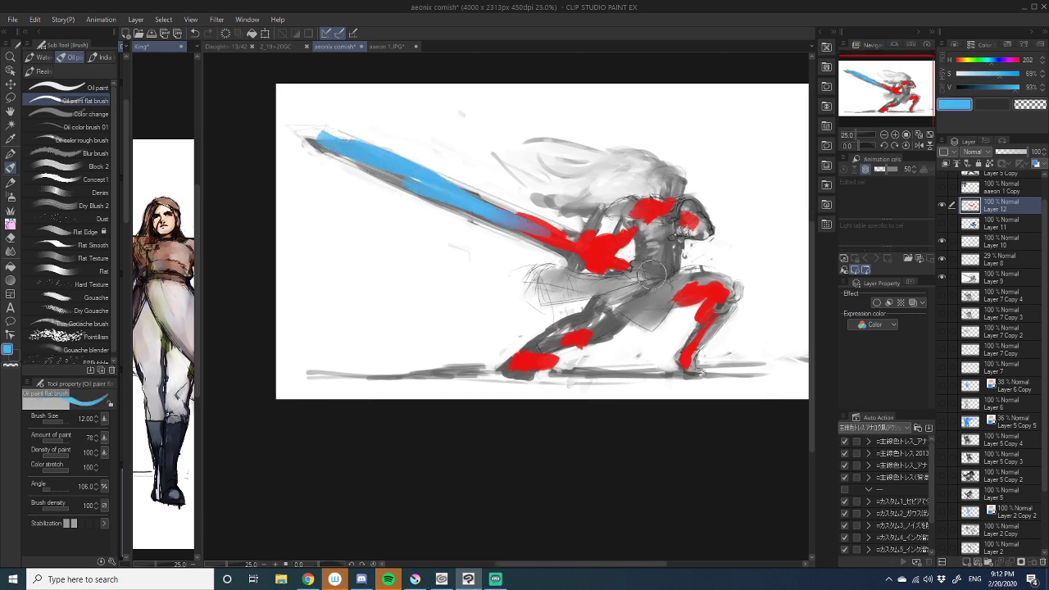
- Carry the blue down the blade to the hilt and over the swordsman's upper torso
left_click_drag(504, 210, 587, 254)
mouse_move(517, 227)
left_mouse_down()
mouse_move(601, 261)
mouse_move(528, 224)
mouse_move(577, 242)
left_mouse_up()
mouse_move(651, 215)
left_mouse_down()
mouse_move(637, 236)
mouse_move(656, 219)
mouse_move(648, 210)
mouse_move(606, 216)
mouse_move(646, 241)
mouse_move(647, 261)
left_mouse_up()
- Paint the swordsman's head and flowing hair in muted blue-purple sampled from the painting
left_click(652, 217, "alt")
left_click(634, 207, "alt")
mouse_move(642, 207)
left_mouse_down()
mouse_move(670, 224)
mouse_move(665, 199)
mouse_move(680, 182)
mouse_move(659, 172)
mouse_move(553, 202)
left_mouse_up()
left_click(650, 207, "alt")
left_click(662, 202, "alt")
left_click(641, 208, "alt")
mouse_move(580, 181)
left_mouse_down()
mouse_move(548, 198)
mouse_move(555, 155)
left_mouse_up()
- Blend sampled red into the crown of the hair and paint the outer hair strands in blue sampled from the blade
left_click(652, 213, "alt")
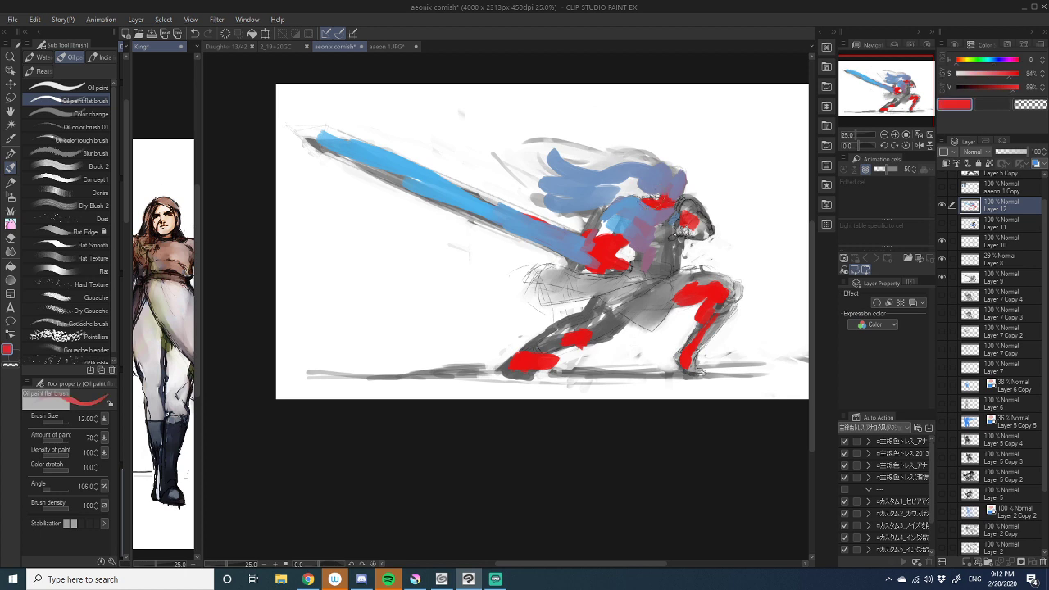
mouse_move(643, 190)
left_mouse_down()
mouse_move(653, 164)
mouse_move(633, 159)
mouse_move(644, 156)
mouse_move(633, 149)
mouse_move(653, 175)
mouse_move(642, 174)
mouse_move(656, 157)
mouse_move(571, 168)
mouse_move(627, 171)
mouse_move(575, 182)
left_mouse_up()
left_click(646, 176, "alt")
left_click(418, 176, "alt")
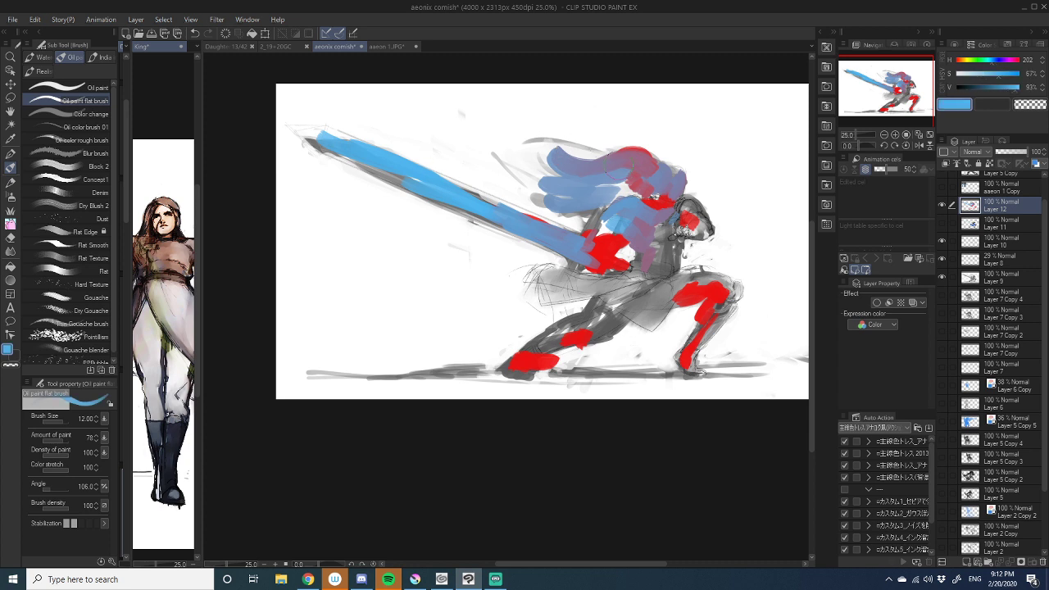
mouse_move(626, 139)
left_mouse_down()
mouse_move(475, 164)
mouse_move(573, 164)
mouse_move(631, 184)
mouse_move(606, 201)
mouse_move(583, 264)
mouse_move(475, 203)
mouse_move(356, 170)
mouse_move(317, 135)
mouse_move(444, 190)
left_mouse_up()
- Blend the sword from red at the hilt through purple to blue at the tip using colors sampled from the painting
left_click(598, 237, "alt")
left_click(610, 238, "alt")
left_click(494, 212, "alt")
left_click(535, 229, "alt")
left_click(388, 165, "alt")
left_click_drag(646, 321, 574, 292)
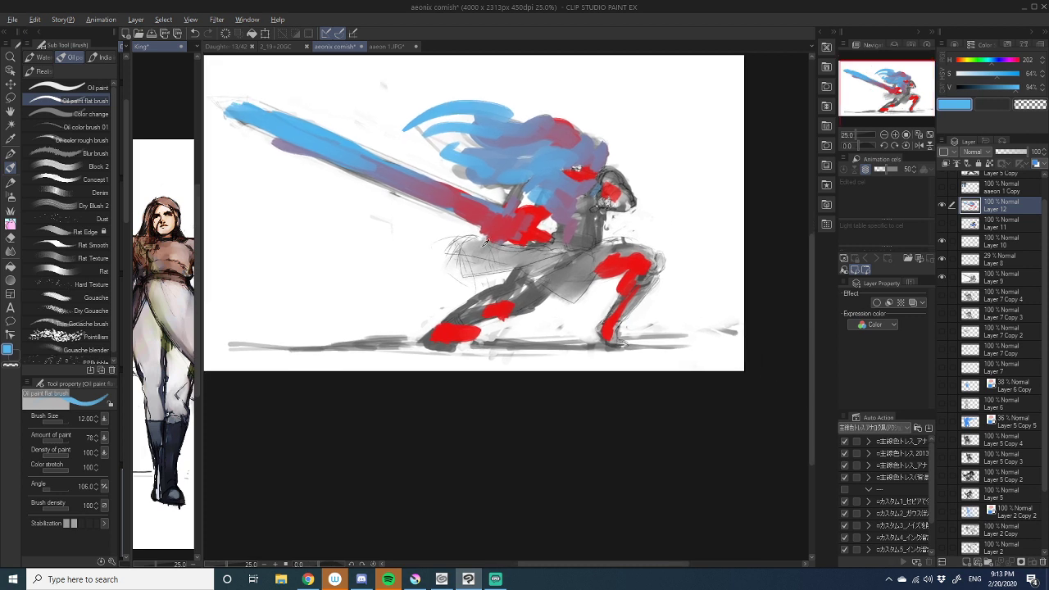
- Paint the rear leg with blue sampled from the blade and red sampled from the foot along its underside
left_click(351, 149, "alt")
mouse_move(454, 307)
left_mouse_down()
mouse_move(516, 297)
mouse_move(506, 287)
left_mouse_up()
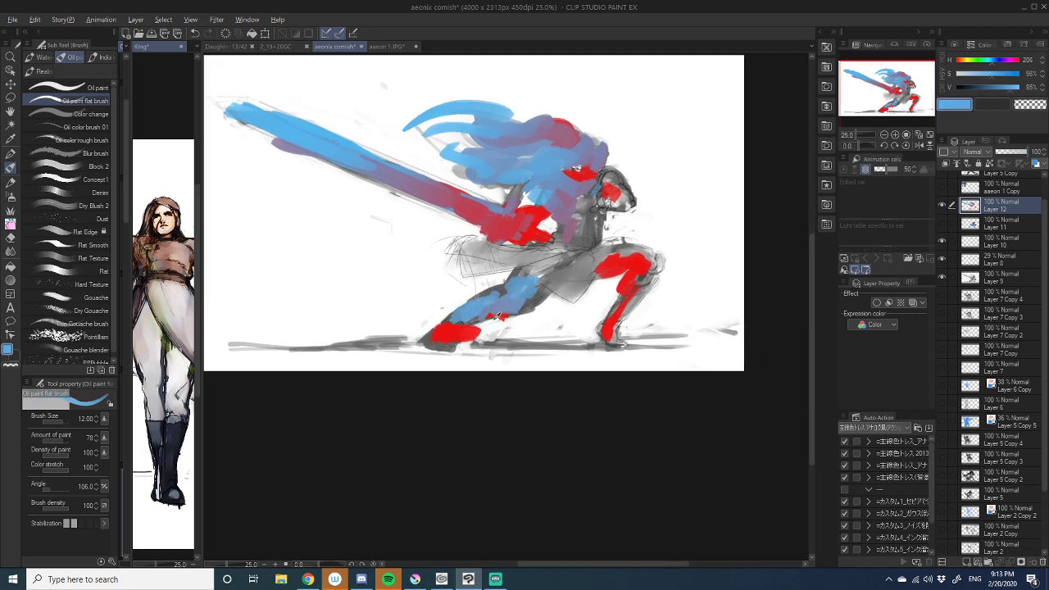
left_click(454, 332, "alt")
mouse_move(443, 334)
left_mouse_down()
mouse_move(523, 313)
mouse_move(506, 310)
mouse_move(552, 274)
left_mouse_up()
- Paint the rear thigh, hips and trailing waist cloth in muted blue sampled from the rear leg
left_click(473, 307, "alt")
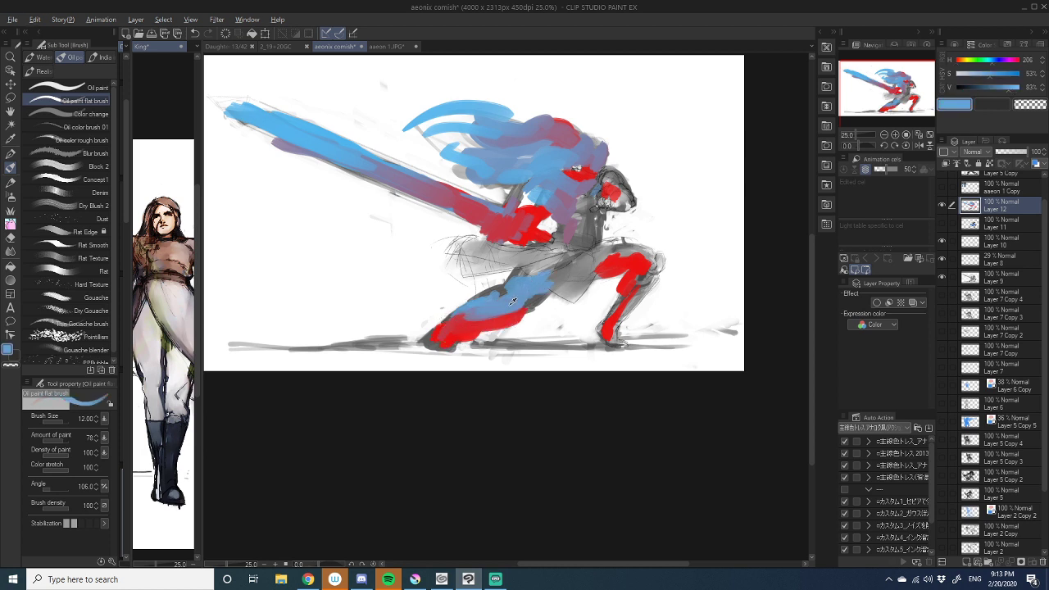
left_click(510, 305, "alt")
mouse_move(500, 314)
left_mouse_down()
mouse_move(581, 270)
mouse_move(559, 292)
mouse_move(514, 258)
mouse_move(572, 256)
left_mouse_up()
left_click_drag(489, 264, 461, 247)
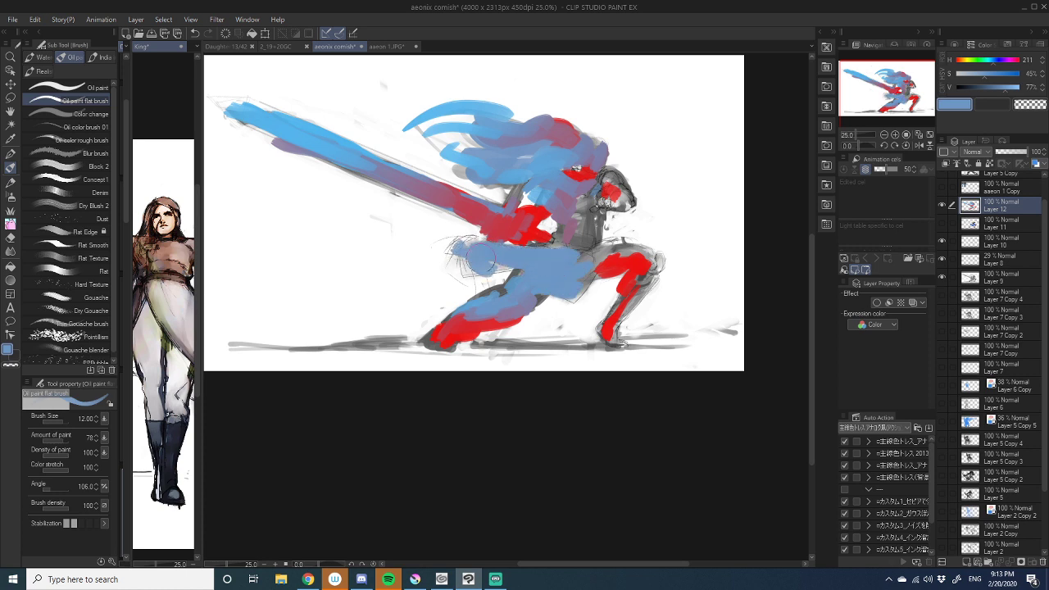
- Paint the front thigh blue, the front foot red, and the knee and shin in sampled purple
mouse_move(574, 257)
left_mouse_down()
mouse_move(639, 255)
mouse_move(614, 338)
left_mouse_up()
left_click(629, 287, "alt")
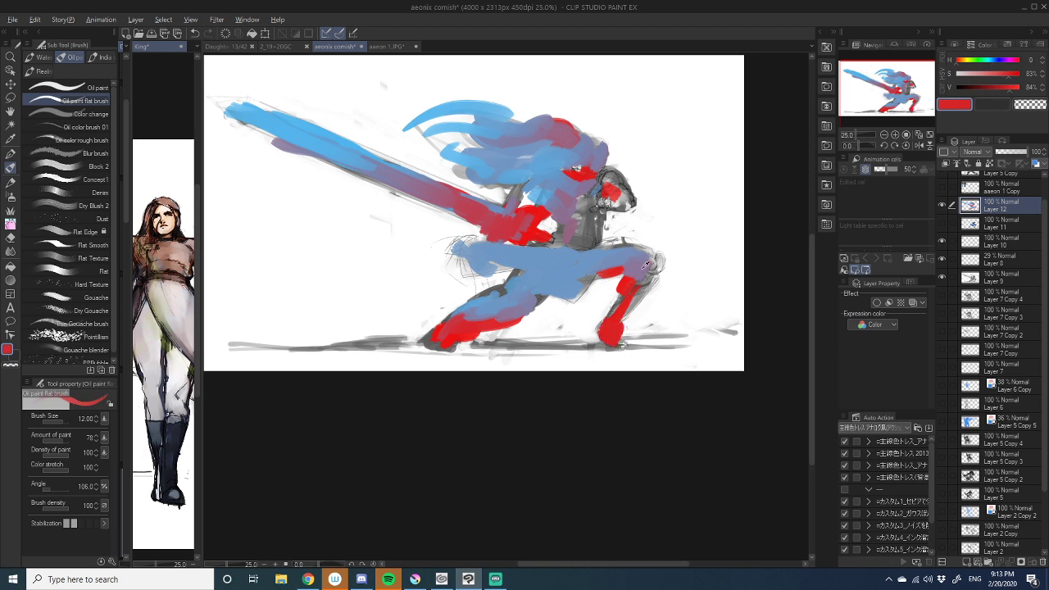
left_click(646, 266, "alt")
left_click_drag(643, 284, 632, 301)
left_click_drag(616, 264, 656, 253)
mouse_move(659, 256)
left_mouse_down()
mouse_move(655, 287)
mouse_move(614, 328)
left_mouse_up()
- Fill the waist and chest with sampled blue and red, and cover the raised forearm in lighter red
left_click(593, 260, "alt")
left_click_drag(595, 252, 597, 240)
mouse_move(605, 246)
left_mouse_down()
mouse_move(634, 241)
mouse_move(582, 238)
mouse_move(588, 215)
mouse_move(590, 231)
left_mouse_up()
left_click(587, 172, "alt")
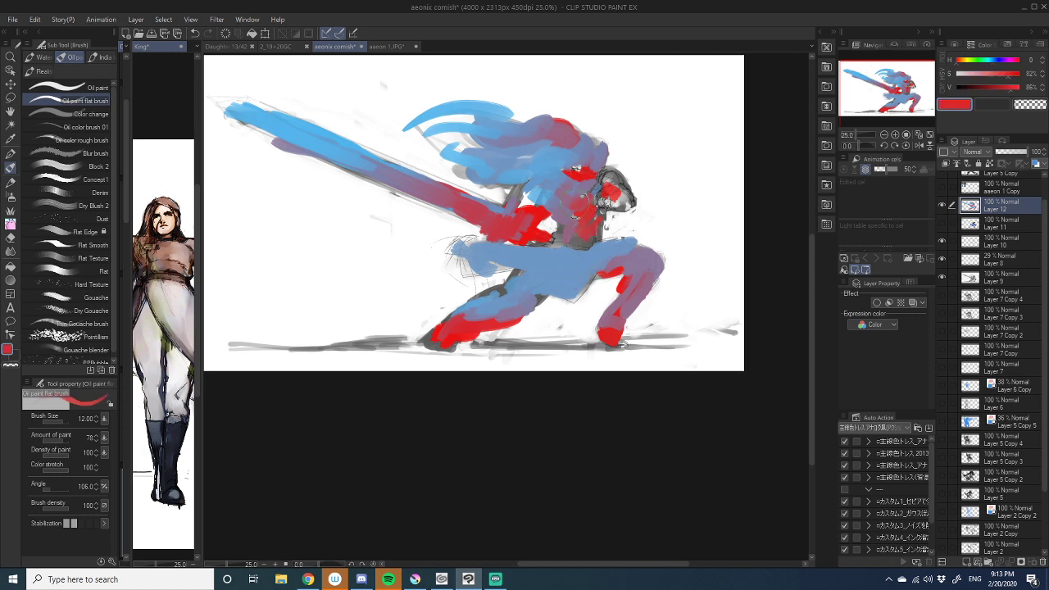
left_click(614, 195, "alt")
left_click_drag(610, 187, 604, 205)
left_click_drag(608, 197, 630, 206)
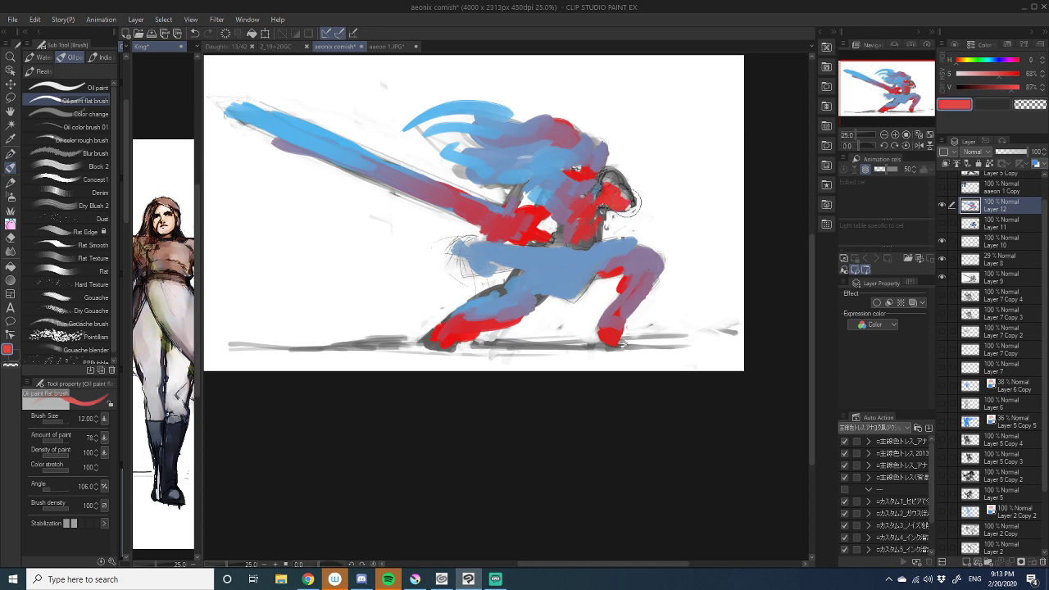
- Paint the raised shoulder, torso and sword arm with purple and blue tones sampled from the hair and body
left_click(598, 162, "alt")
left_click(551, 164, "alt")
mouse_move(608, 171)
left_mouse_down()
mouse_move(629, 190)
mouse_move(597, 195)
mouse_move(579, 238)
mouse_move(556, 240)
left_mouse_up()
left_click(576, 222, "alt")
left_click(545, 195, "alt")
mouse_move(547, 205)
left_mouse_down()
mouse_move(556, 219)
mouse_move(535, 204)
mouse_move(541, 197)
mouse_move(513, 198)
left_mouse_up()
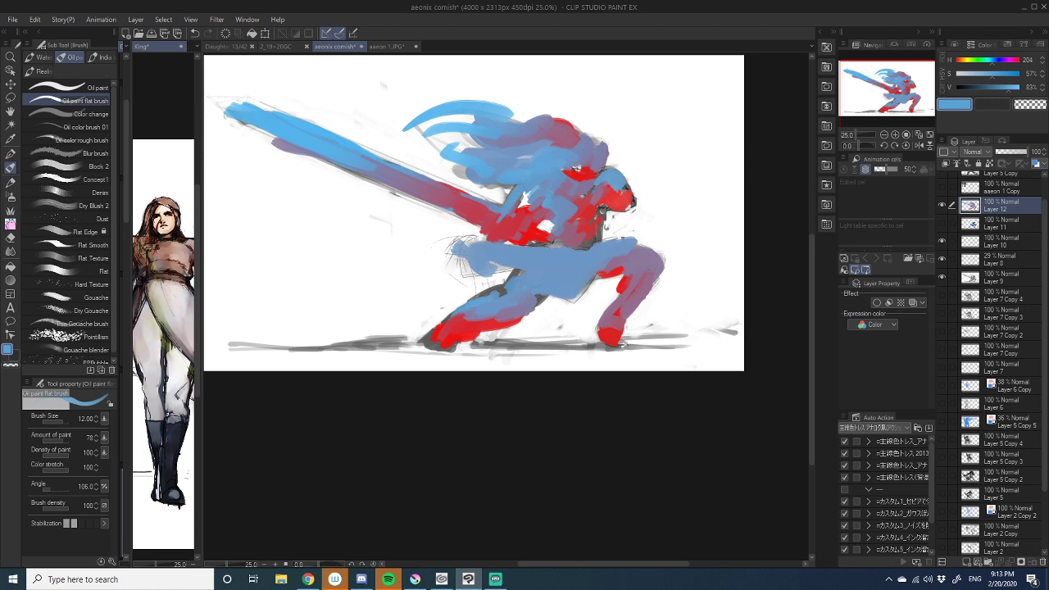
- Patch the remaining gaps on the waist, chest and neck with blue and sampled purple
key("alt+Tab")
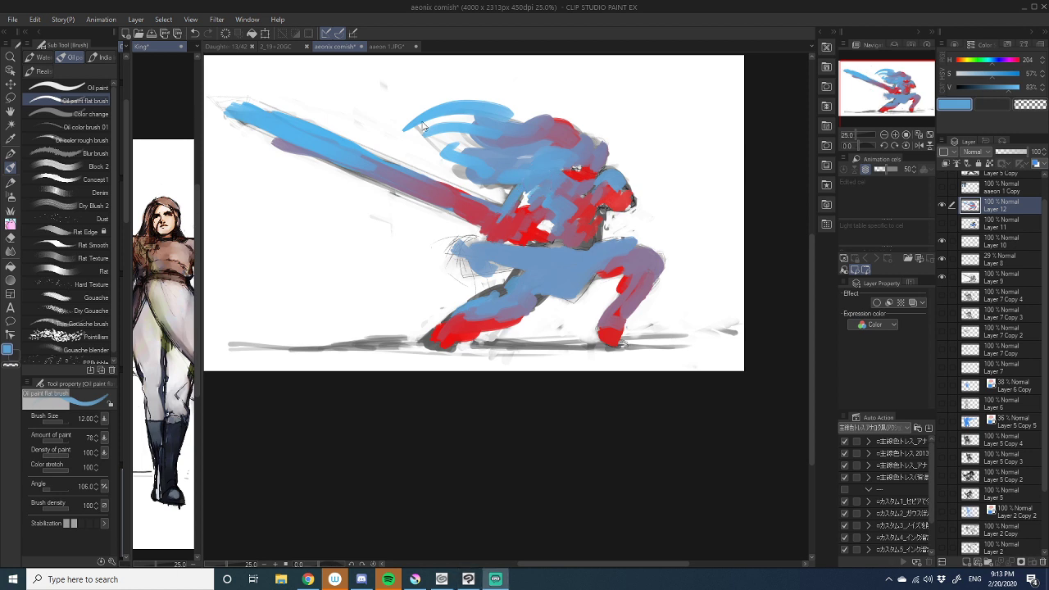
left_click(552, 235)
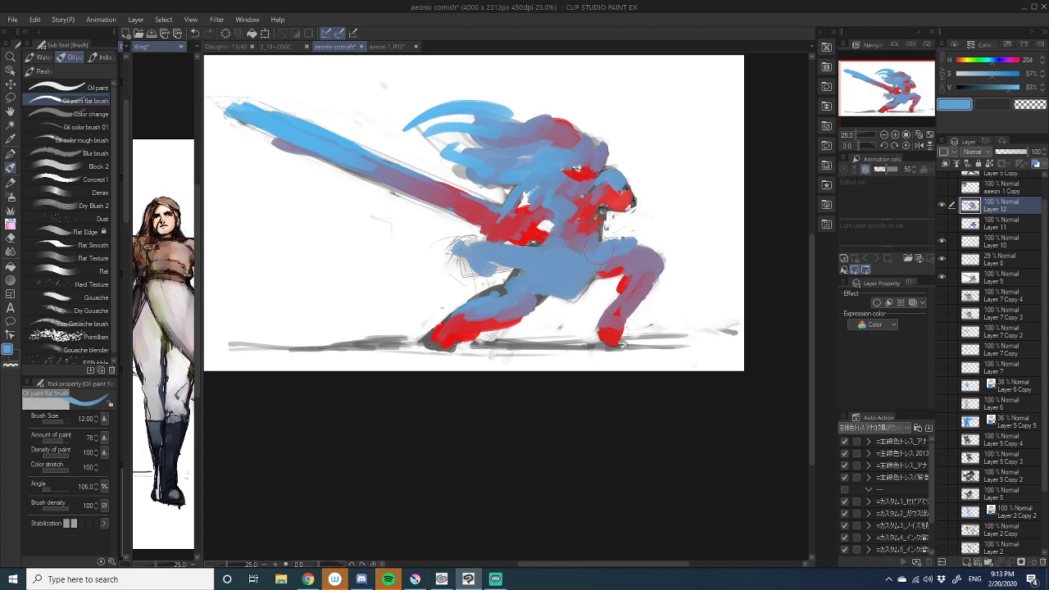
left_click_drag(607, 226, 588, 223)
left_click(580, 160, "alt")
left_click_drag(567, 161, 583, 176)
- Fill out the front and trailing ends of the waist cloth in muted blue sampled from the thigh
left_click(601, 259, "alt")
left_click_drag(587, 281, 564, 294)
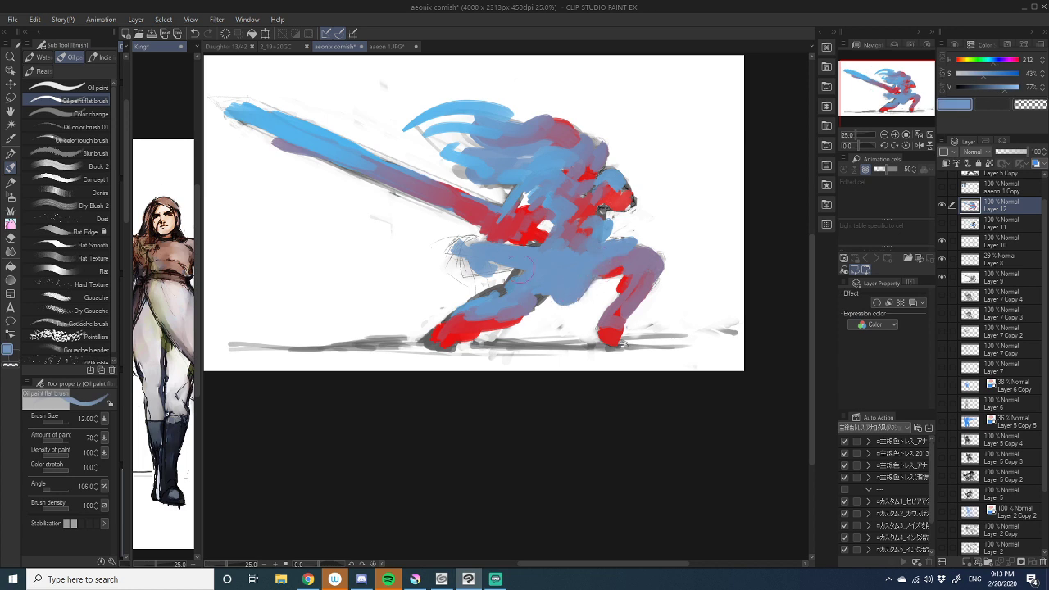
mouse_move(459, 252)
left_mouse_down()
mouse_move(490, 263)
mouse_move(461, 265)
mouse_move(470, 268)
left_mouse_up()
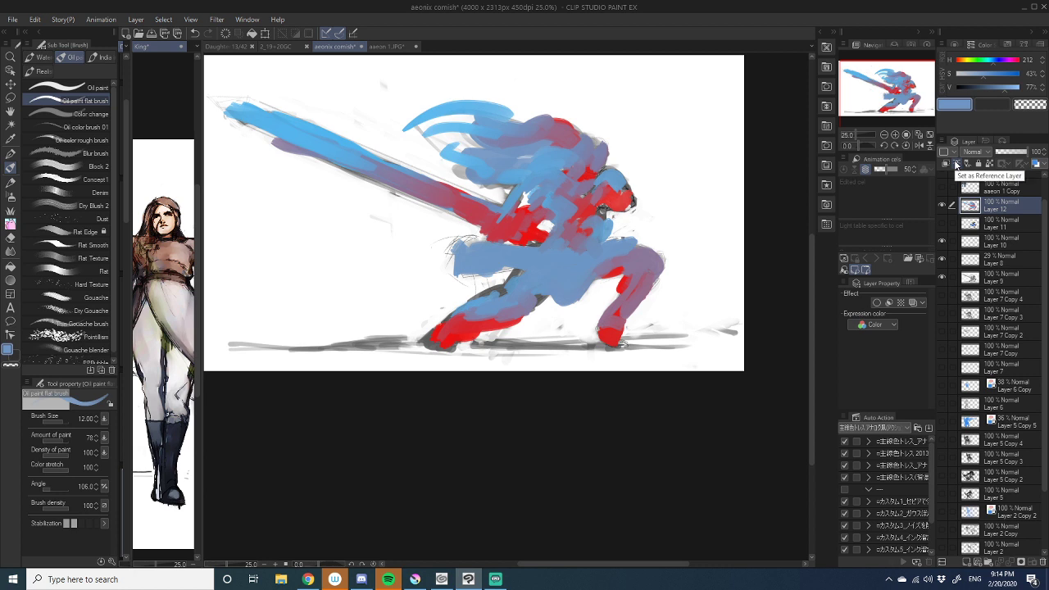
- Compare blending modes such as Darken, Color burn, Subtract, Difference, Vivid light and Soft light on Layer 12, and set it to Overlay
scroll(969, 155, "down", 2)
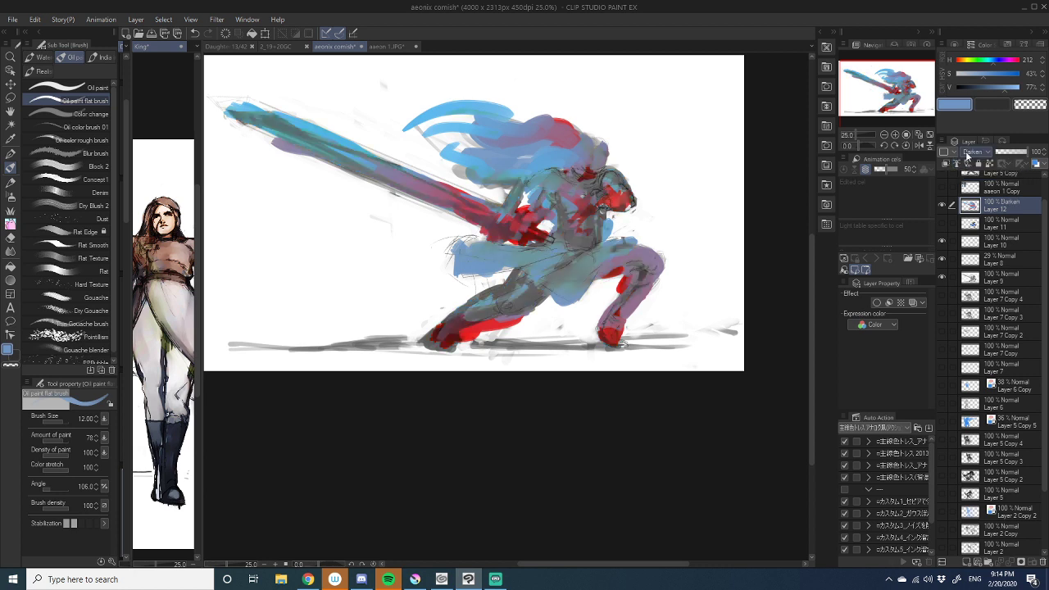
scroll(969, 156, "down", 3)
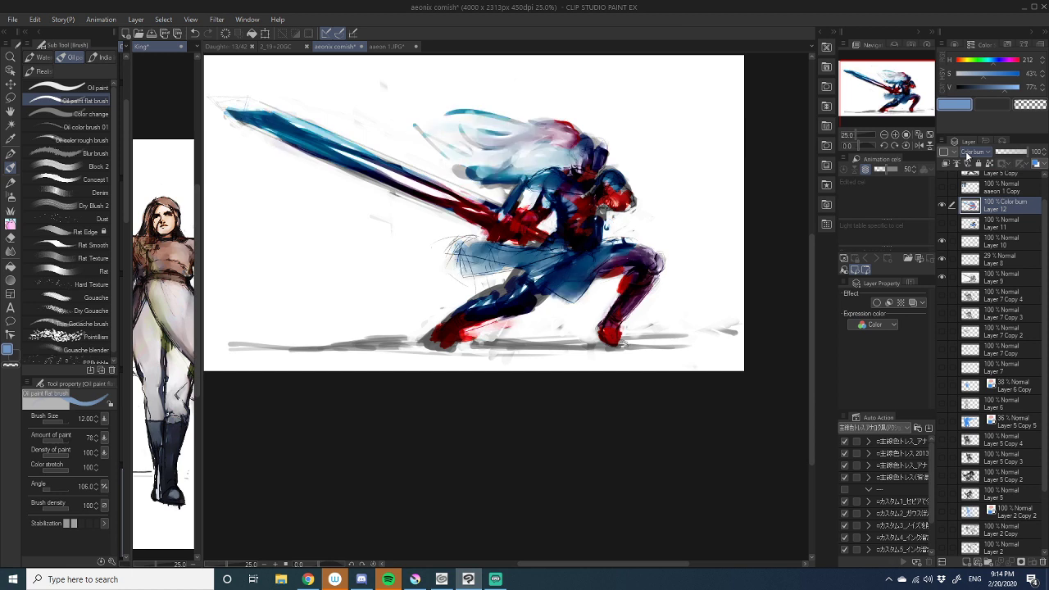
scroll(969, 156, "down", 2)
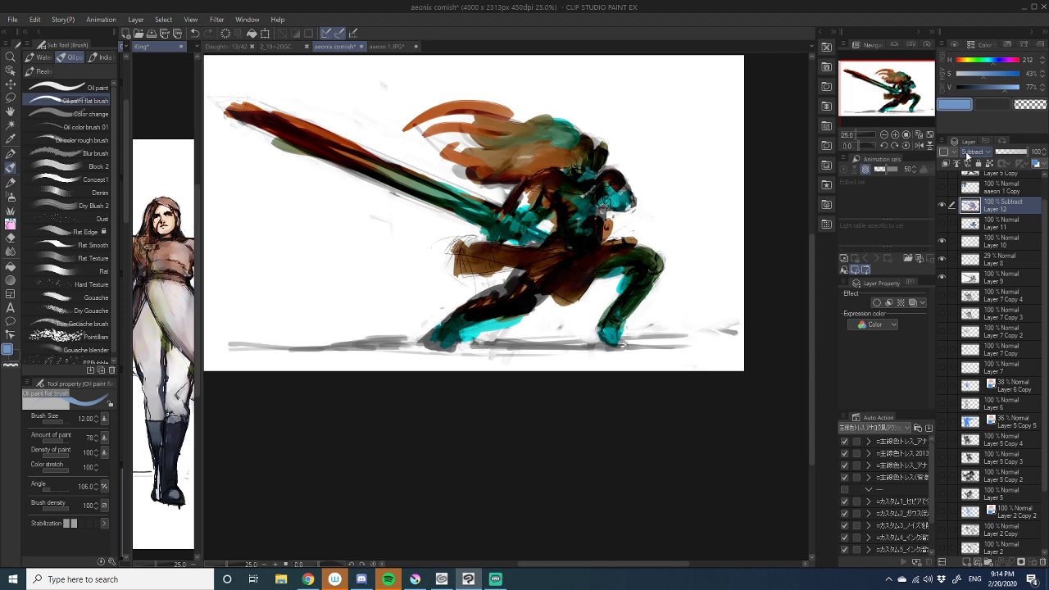
scroll(967, 156, "down", 2)
scroll(967, 156, "down", 7)
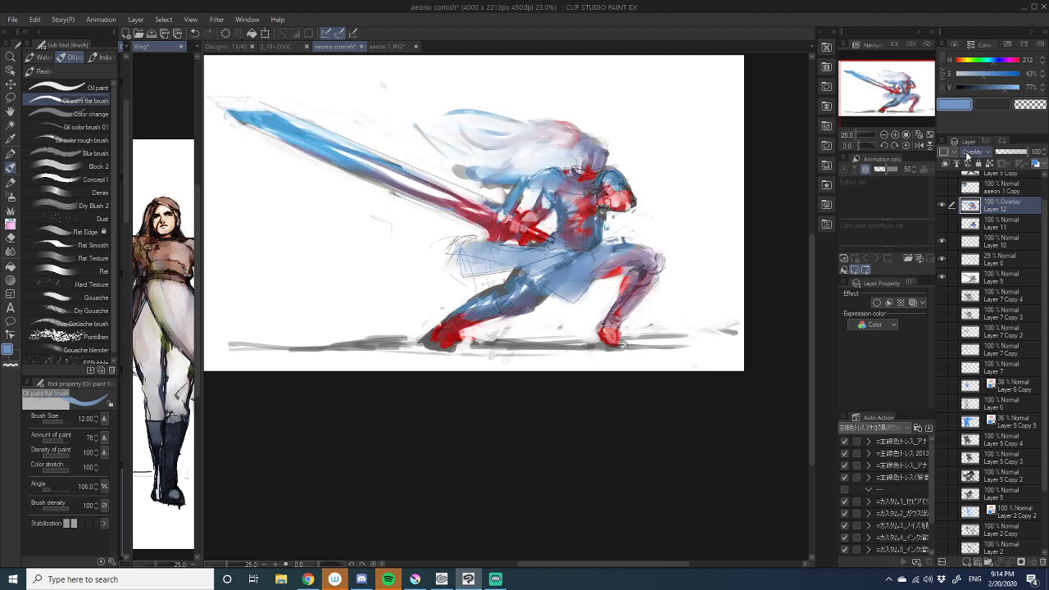
scroll(578, 253, "down", 1)
scroll(579, 253, "down", 1)
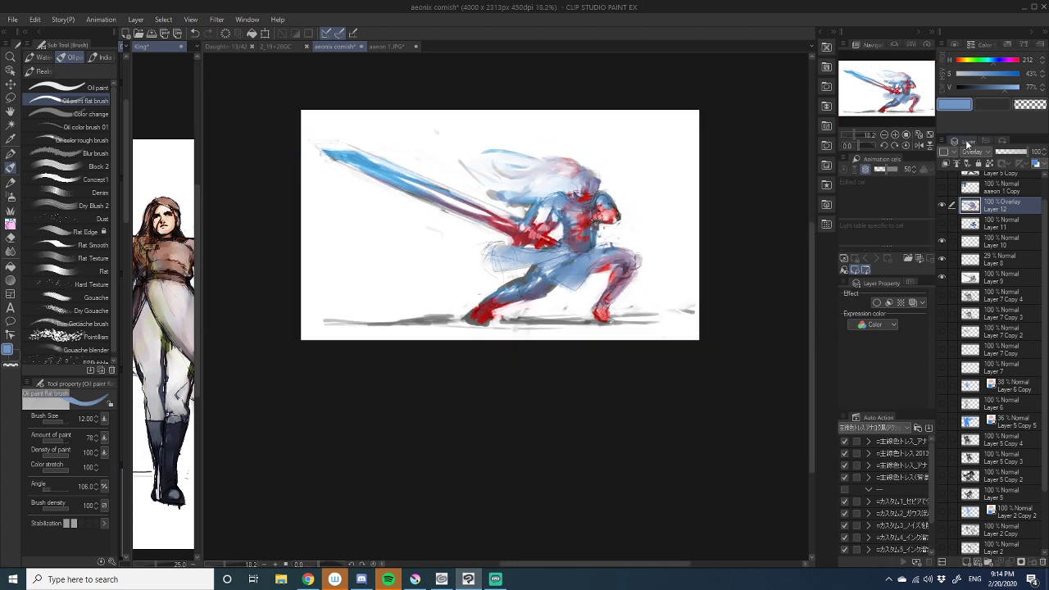
scroll(972, 159, "down", 1)
scroll(972, 159, "down", 4)
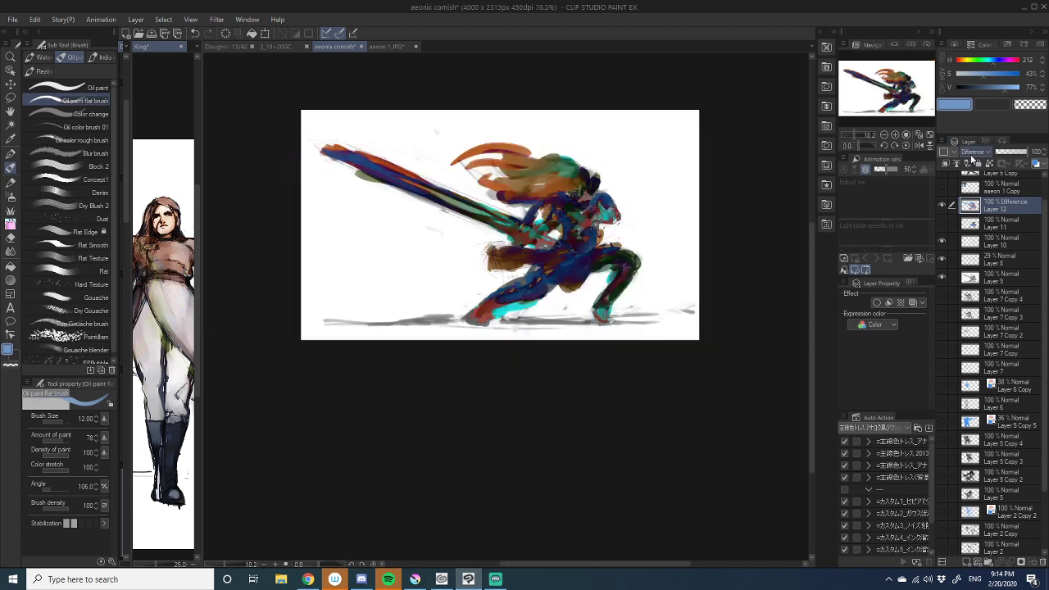
scroll(972, 159, "down", 1)
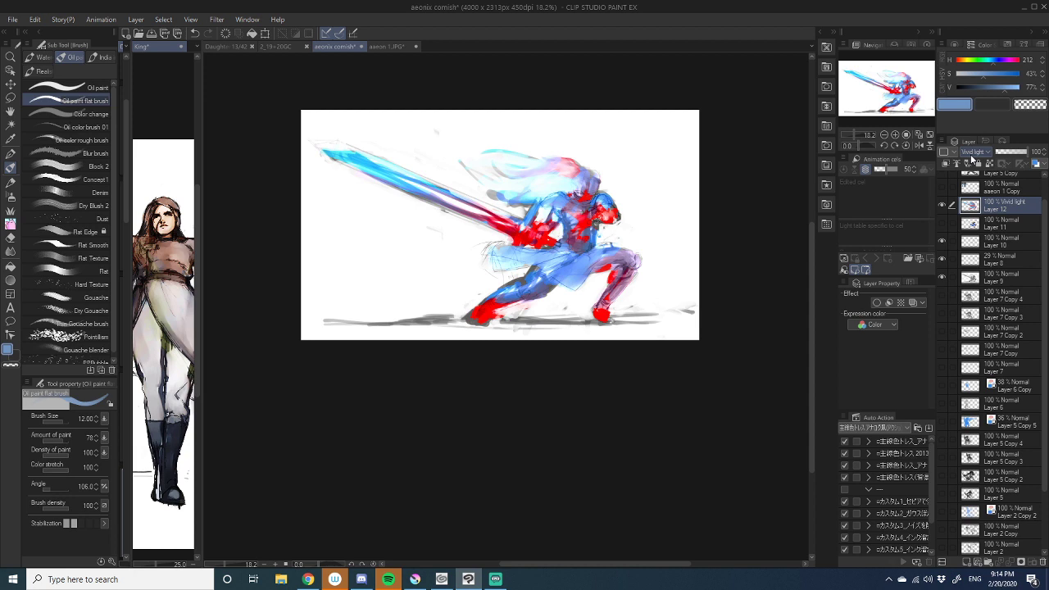
scroll(972, 161, "up", 3)
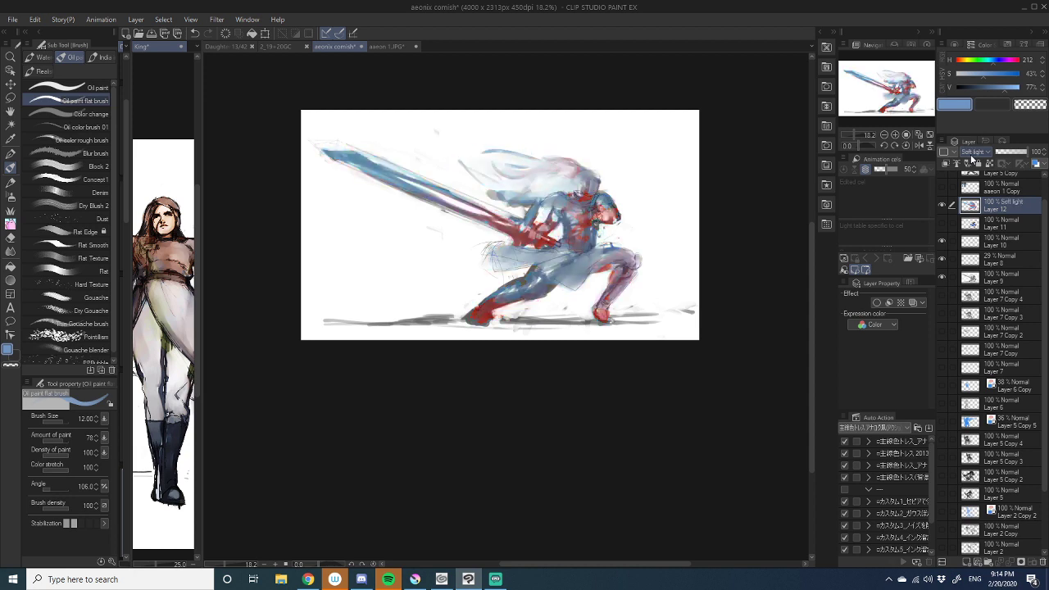
scroll(973, 160, "up", 2)
scroll(973, 160, "down", 1)
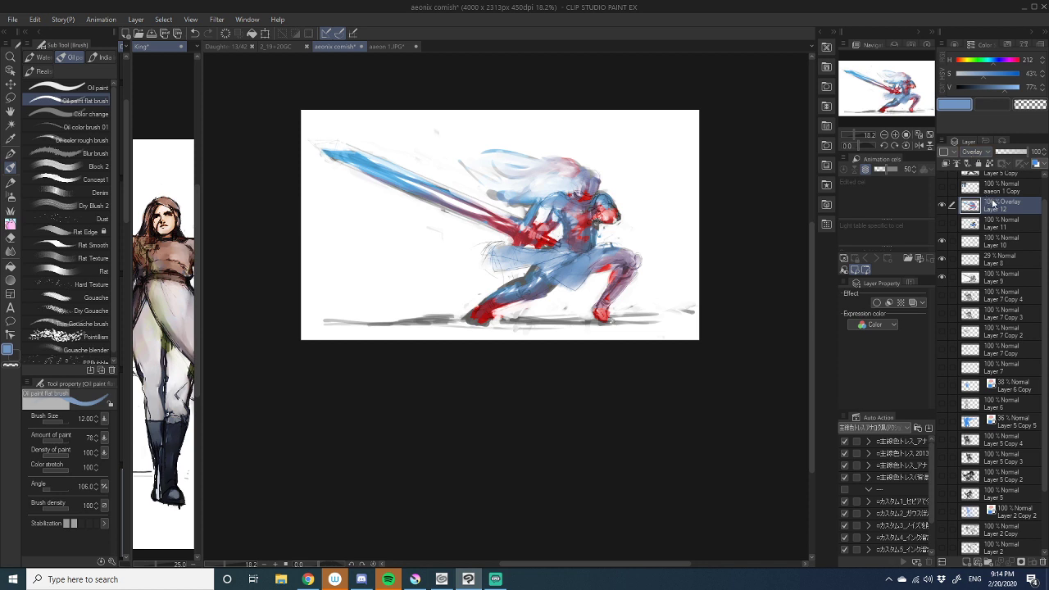
- Move the color block-in layer, Layer 11, above the Overlay layer and show it
left_click_drag(1002, 226, 996, 202)
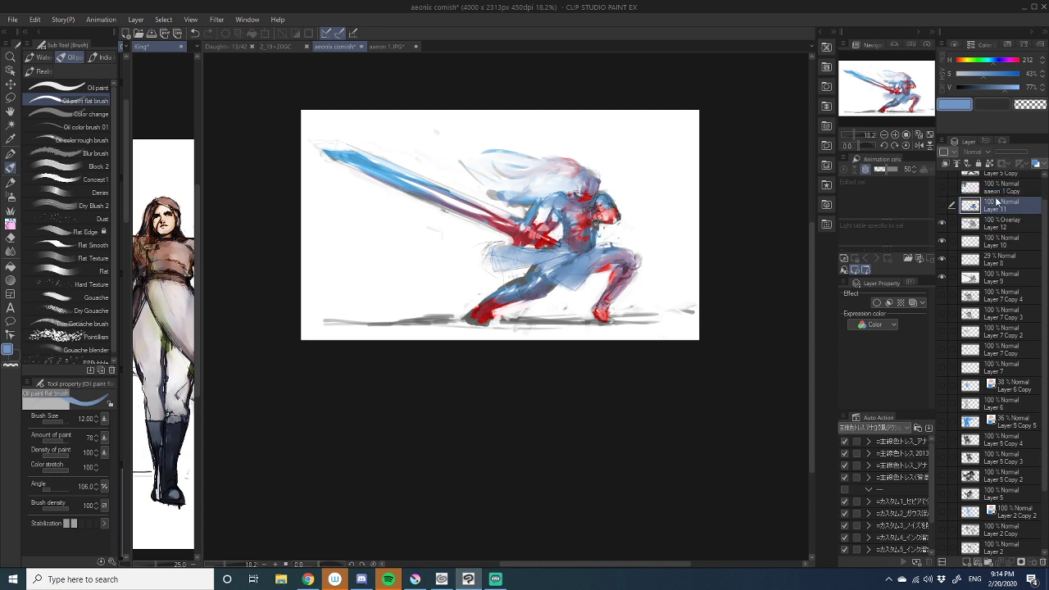
left_click(943, 206)
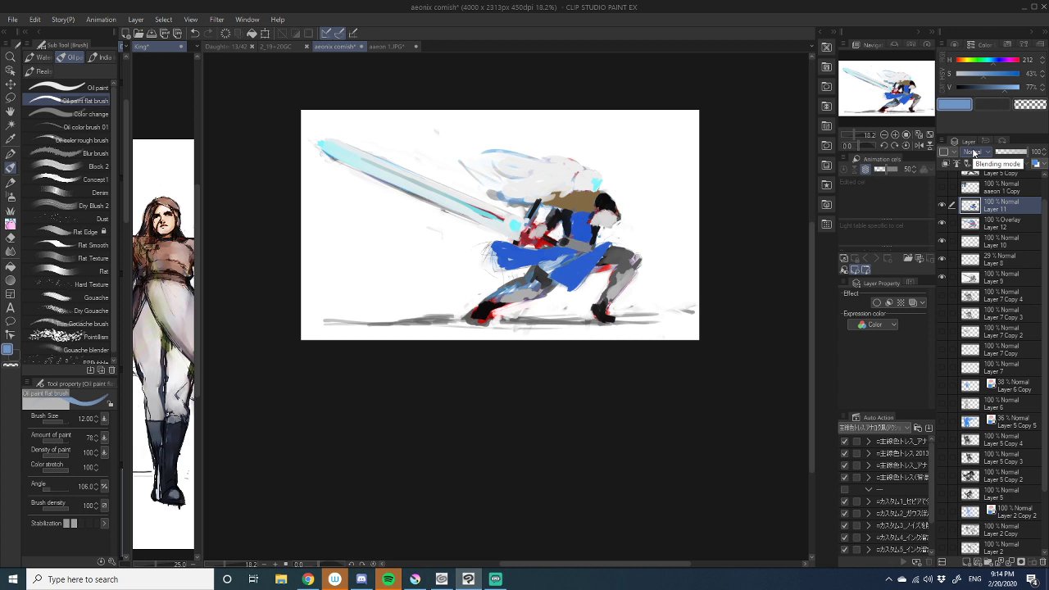
- Compare Color burn, Subtract, Color dodge, Add (Glow) and Soft light on Layer 11, and set its blending mode to Hard light
scroll(973, 152, "down", 3)
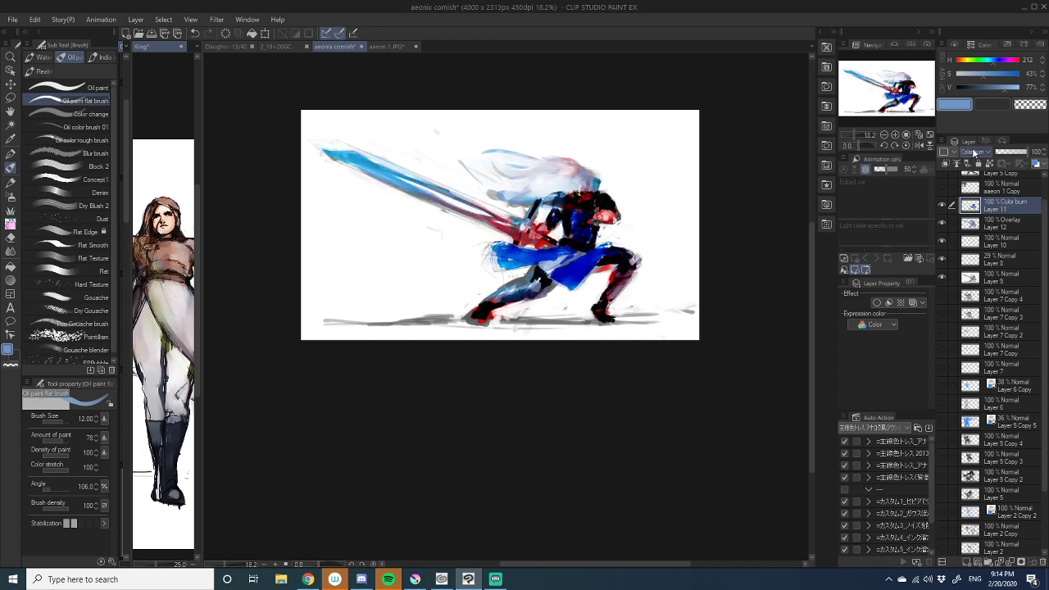
scroll(973, 153, "down", 2)
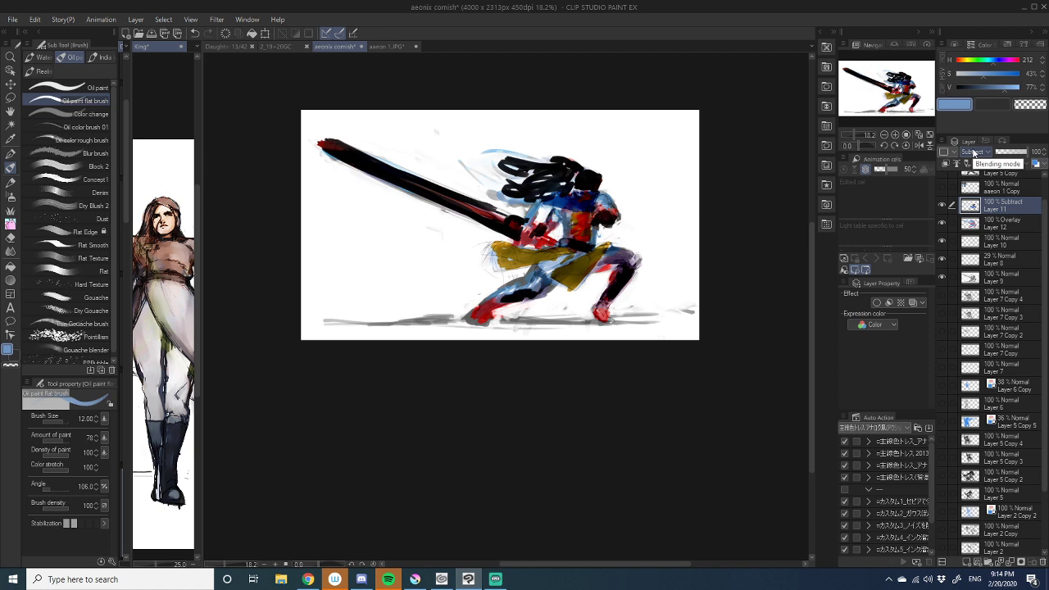
scroll(973, 152, "down", 3)
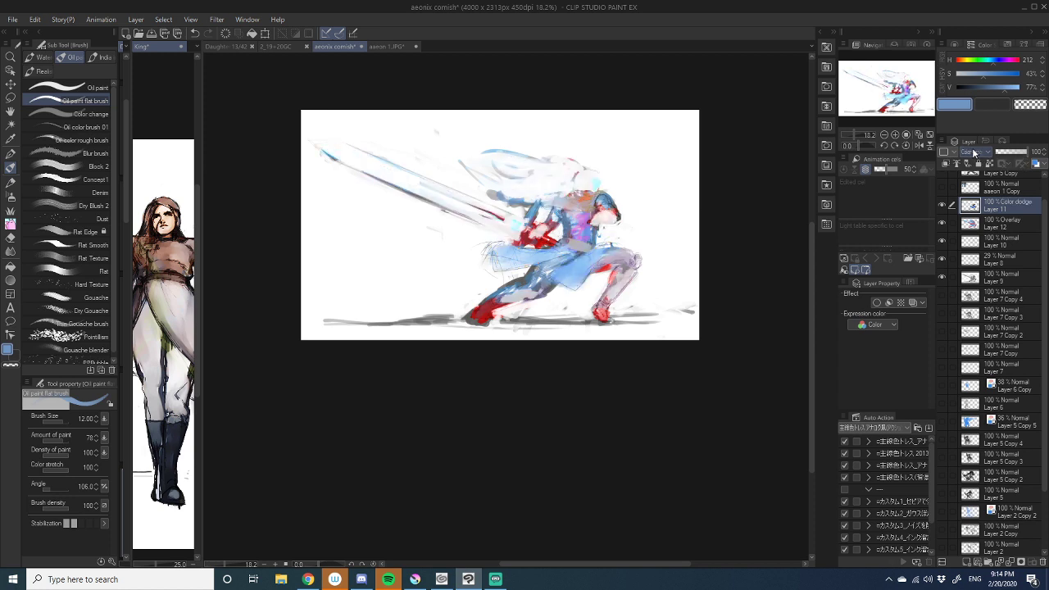
scroll(973, 152, "down", 3)
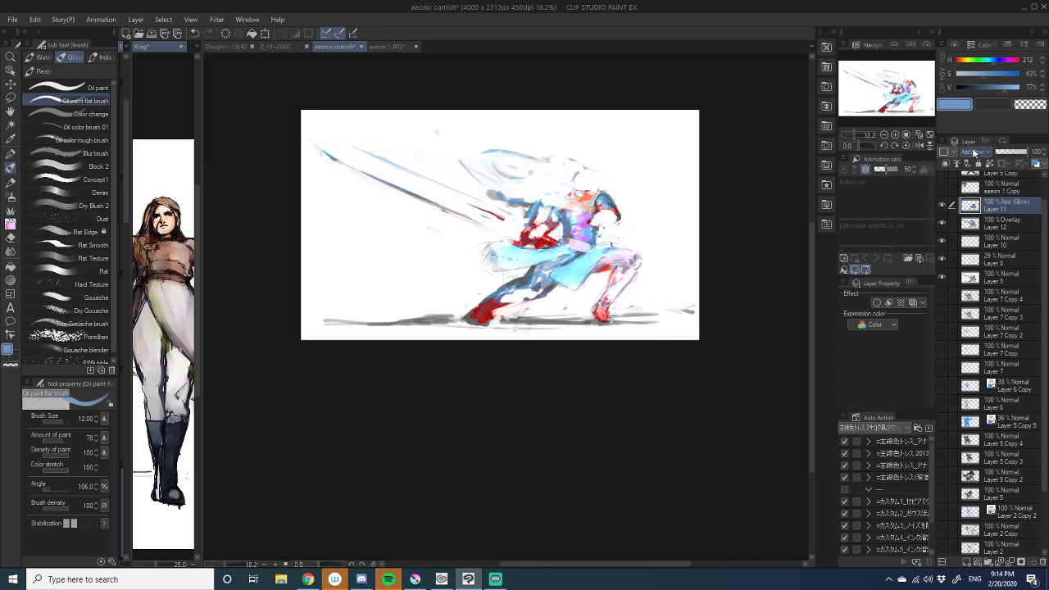
scroll(973, 152, "down", 2)
scroll(973, 152, "down", 1)
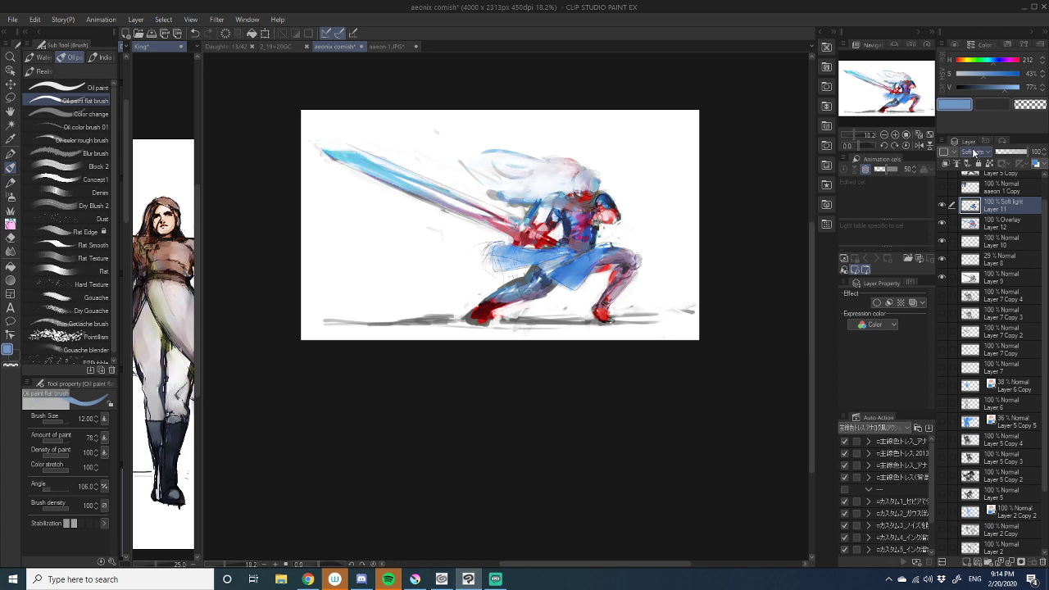
scroll(973, 152, "down", 2)
scroll(973, 152, "up", 1)
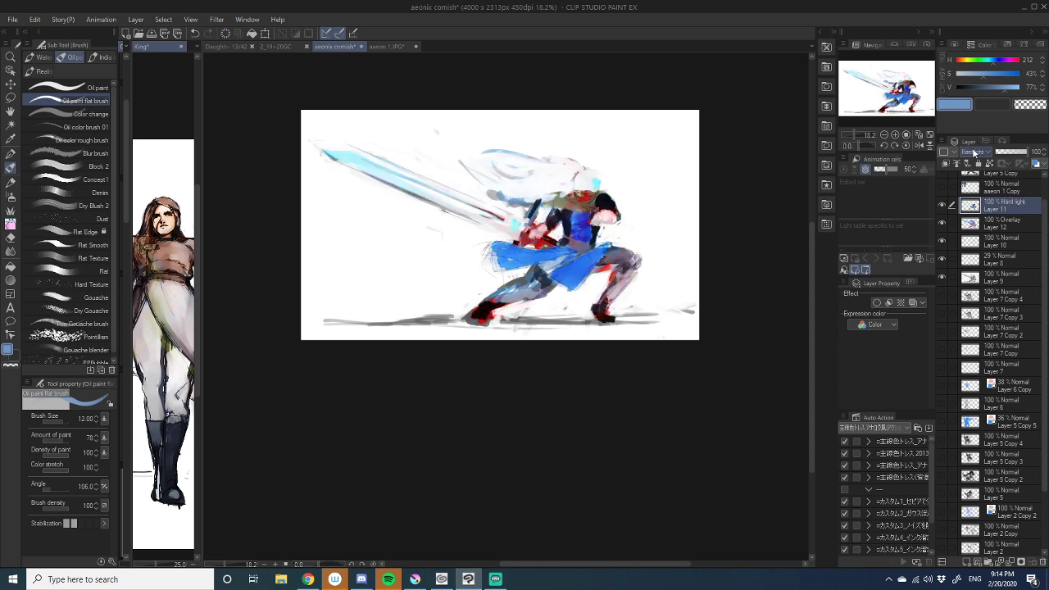
- Compare Soft light, Overlay, Color dodge, Lighten, Multiply, Darken and Screen on Layer 11, and set its blending mode to Add (Glow)
scroll(973, 152, "up", 4)
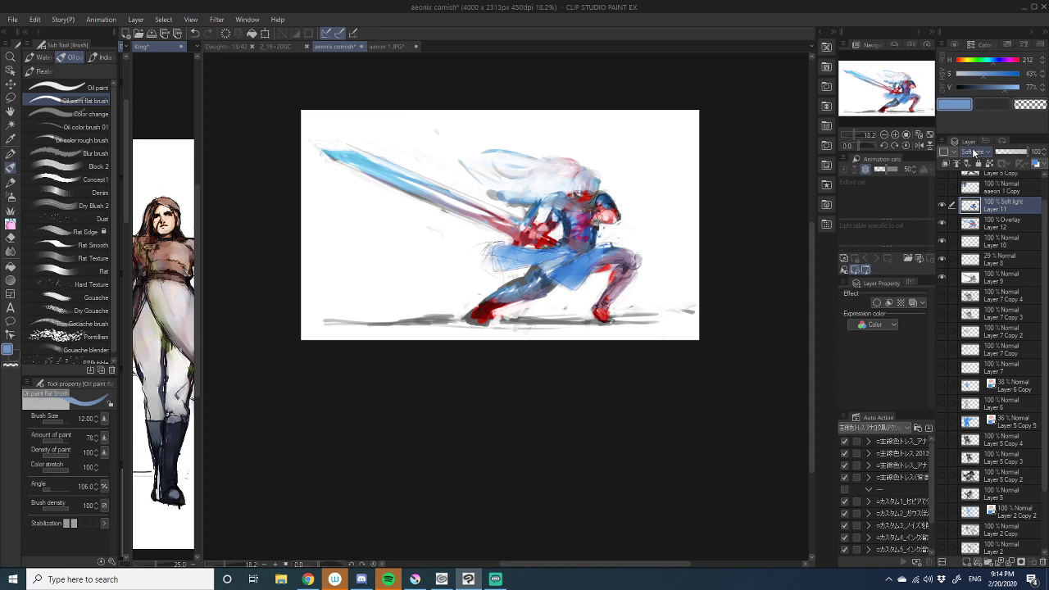
scroll(973, 152, "down", 2)
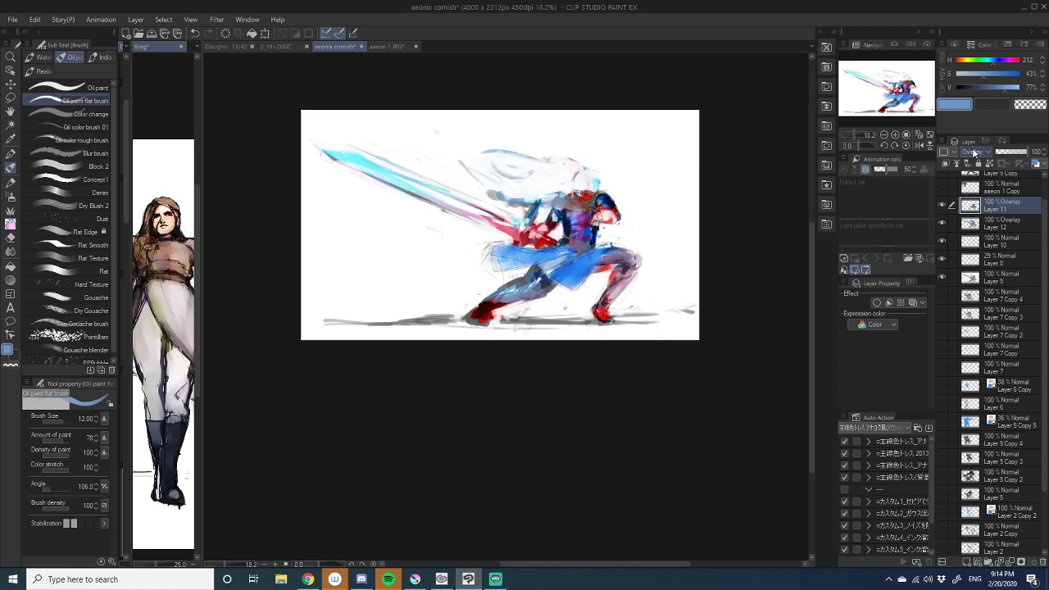
scroll(973, 153, "up", 4)
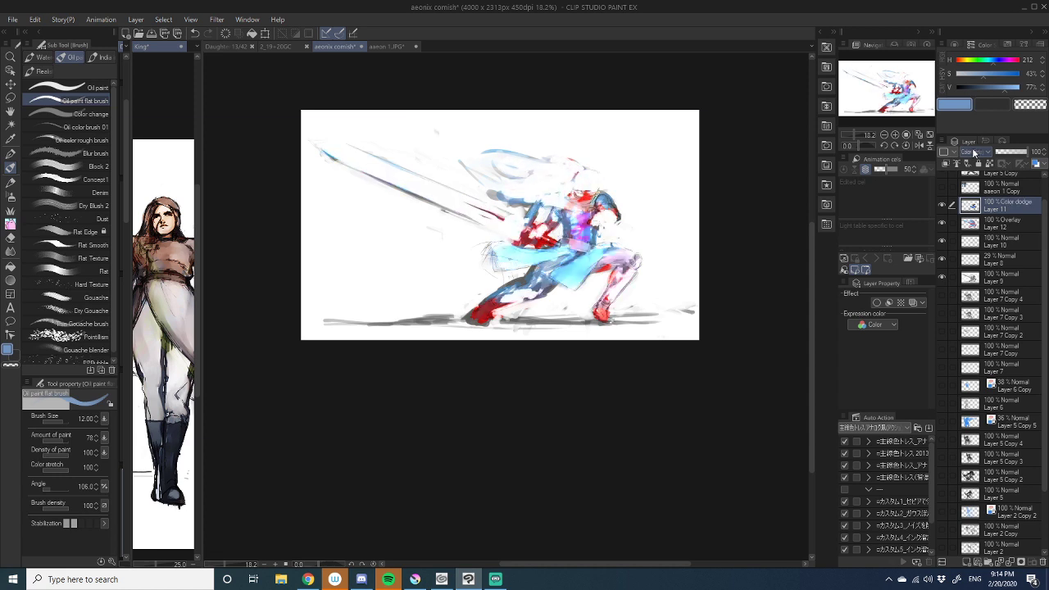
scroll(973, 153, "up", 3)
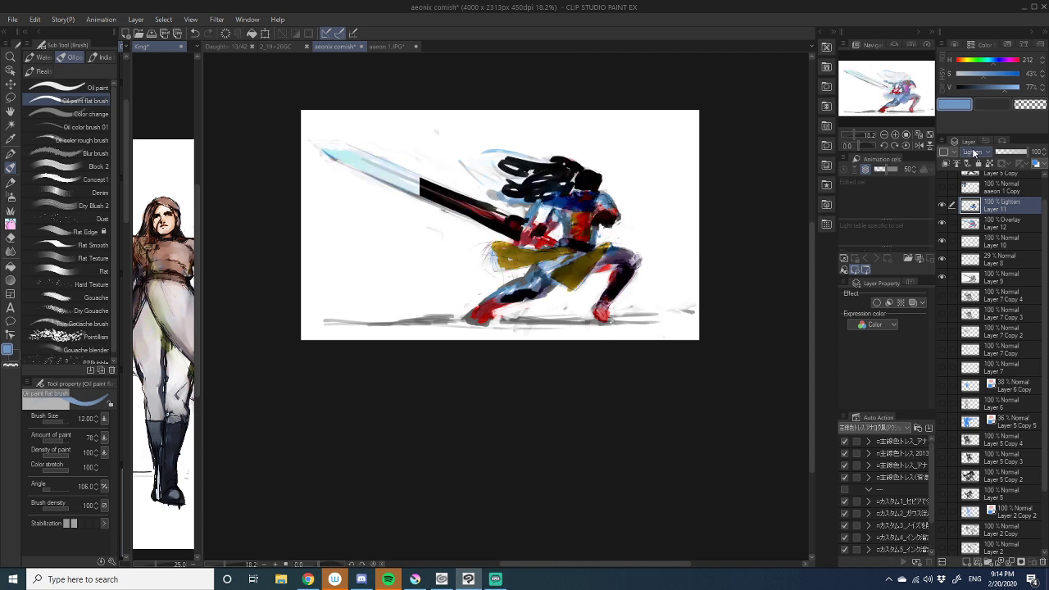
scroll(973, 152, "up", 5)
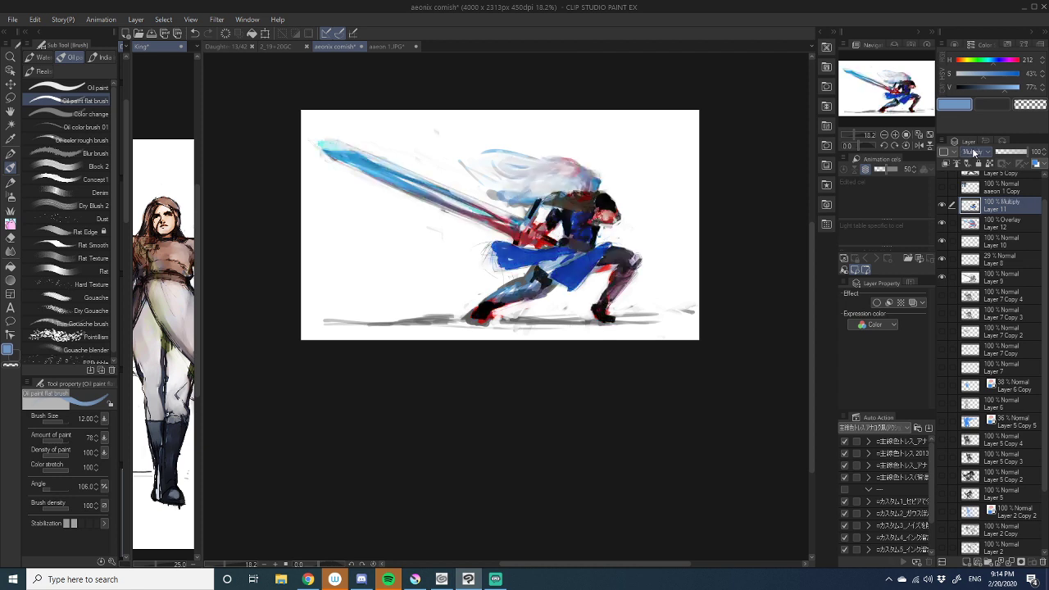
scroll(973, 152, "up", 2)
scroll(973, 153, "up", 1)
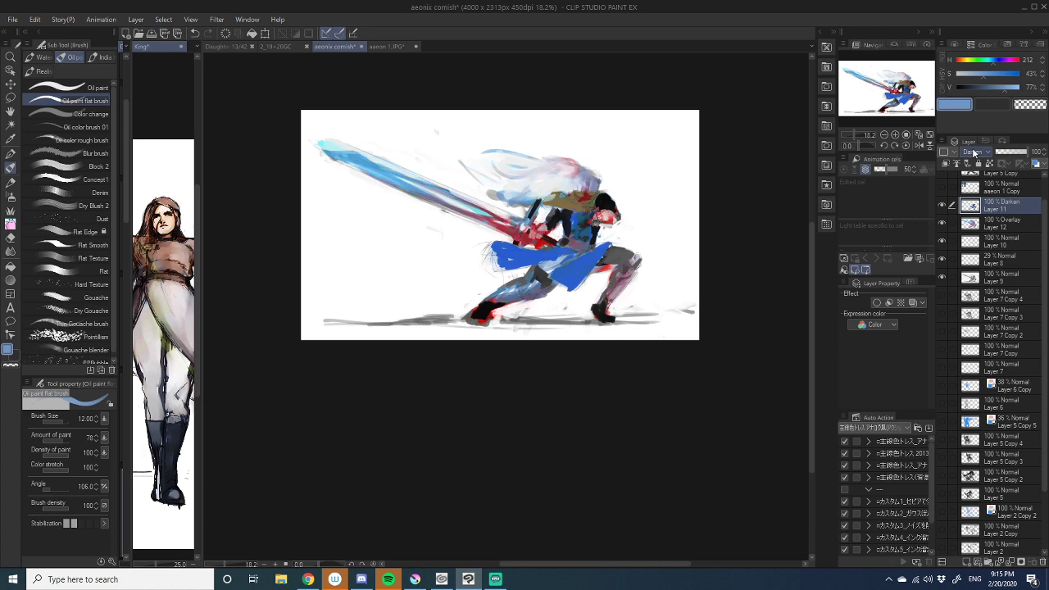
scroll(973, 152, "down", 5)
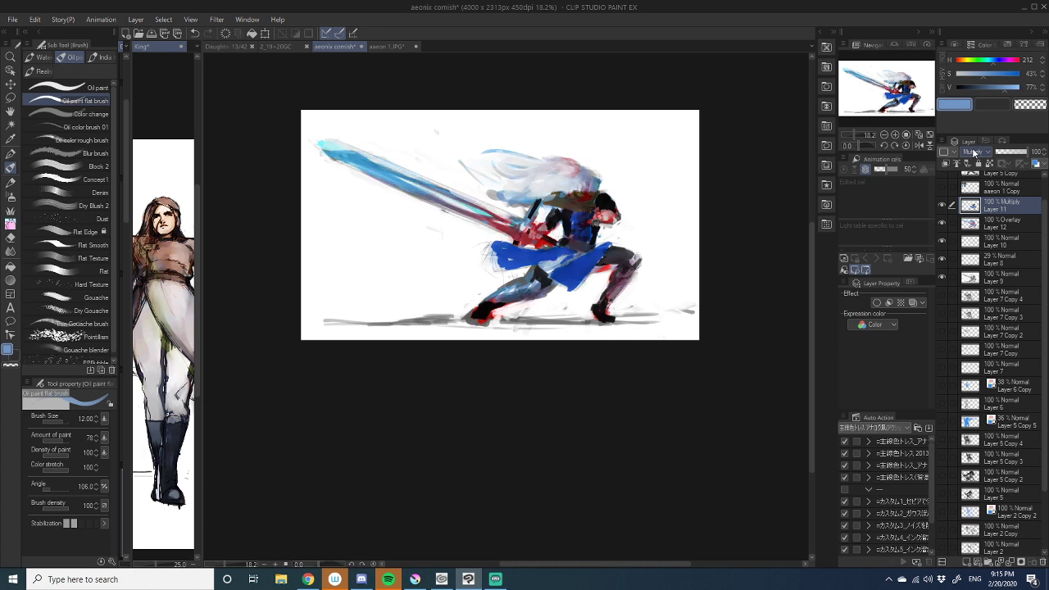
scroll(973, 153, "down", 2)
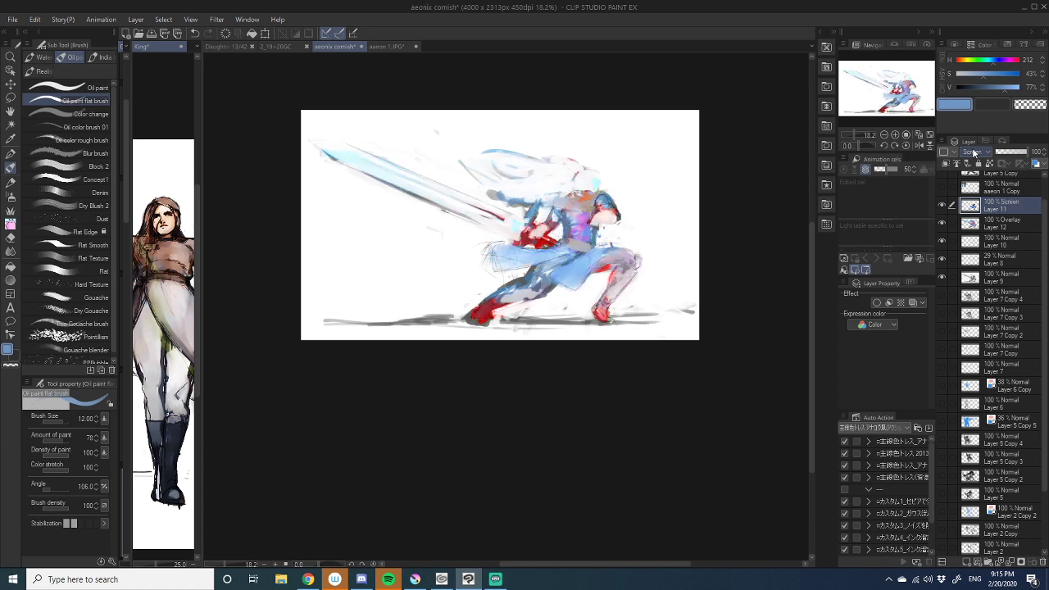
scroll(973, 152, "down", 2)
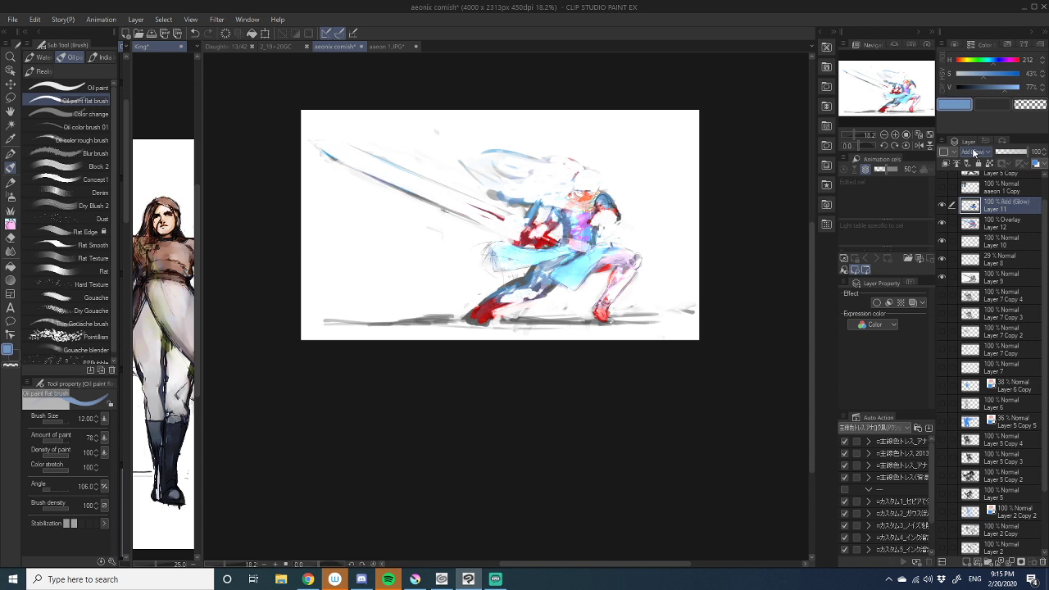
- Move Layer 11 beneath the Overlay layer, Layer 12, and hide Layer 12
left_click(999, 226)
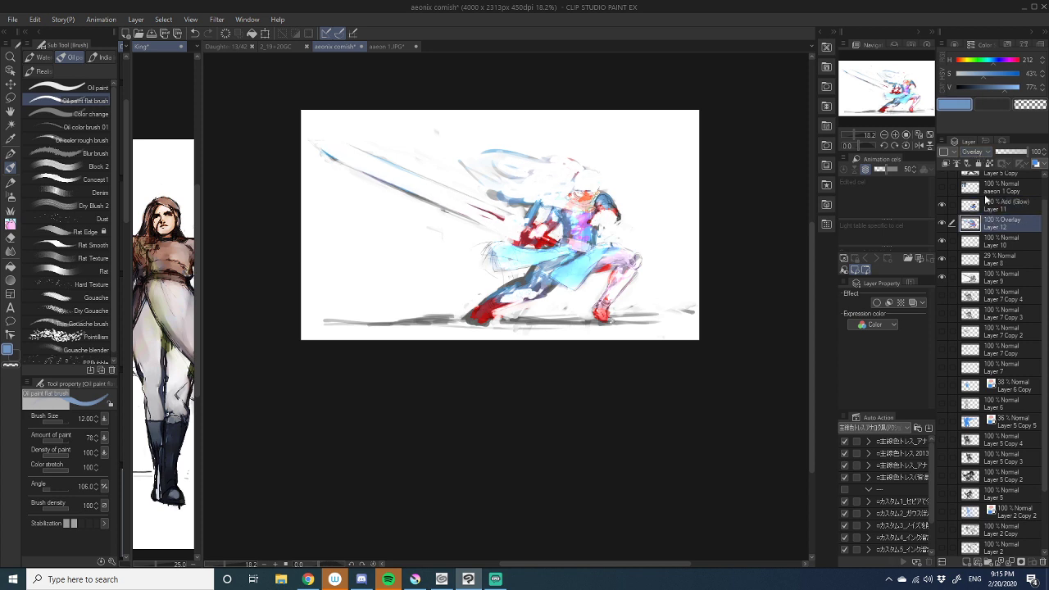
left_click(987, 206)
left_click_drag(986, 206, 997, 234)
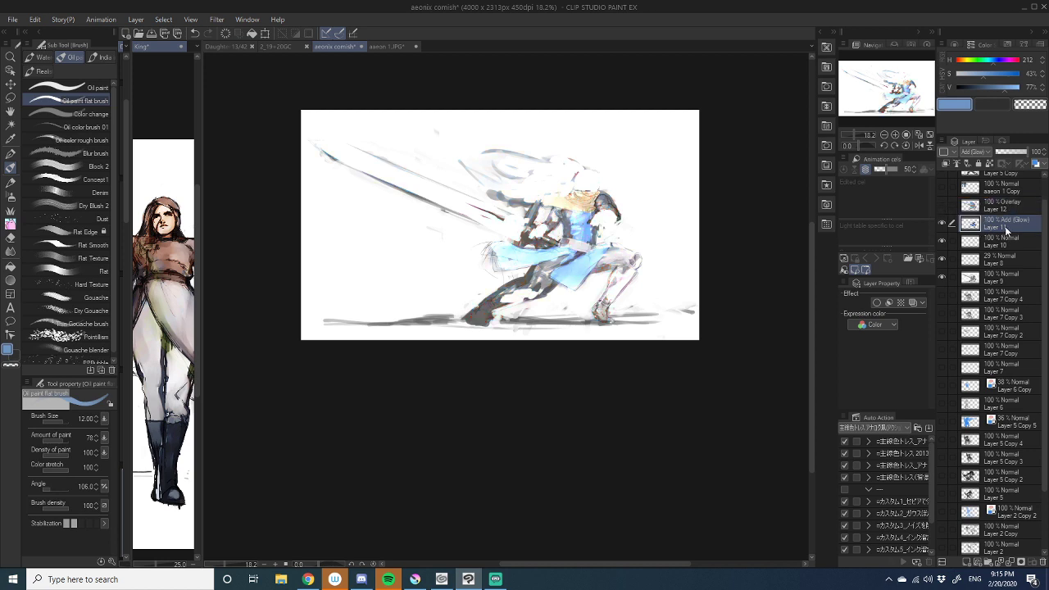
- Compare Overlay with neighbouring blending modes on Layer 11, and set it to Soft light
scroll(969, 153, "down", 2)
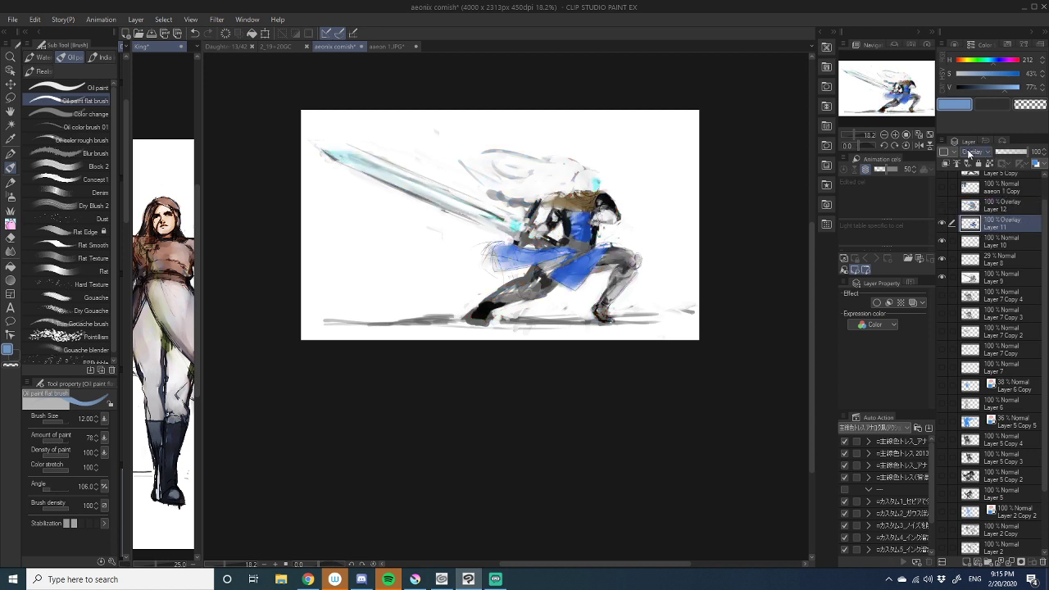
scroll(969, 154, "down", 2)
scroll(969, 154, "up", 2)
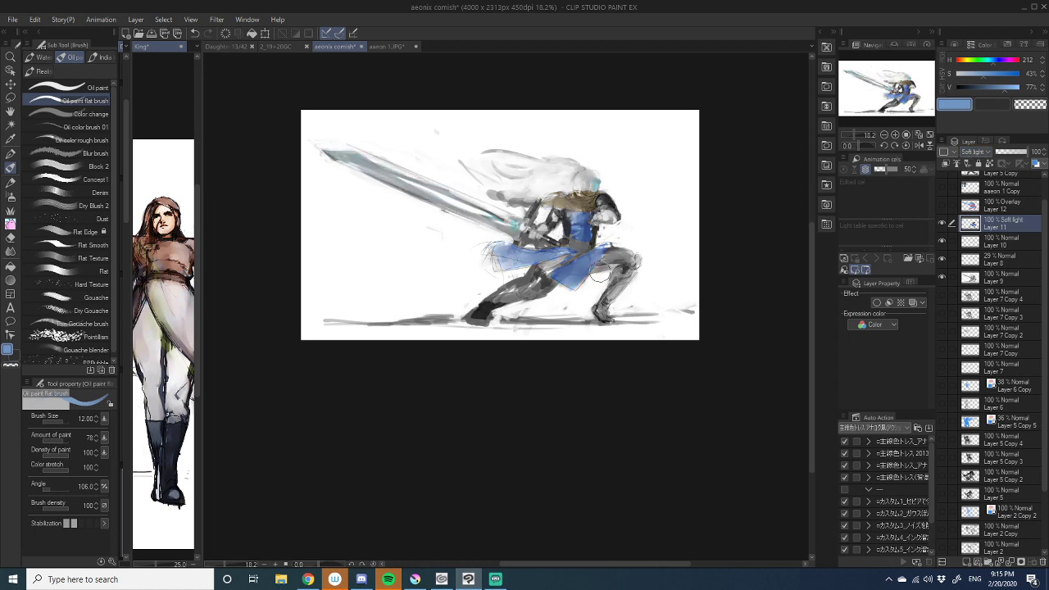
- Try a light blue stroke across the upper chest of the tunic on Layer 11, and undo it
scroll(600, 270, "up", 4)
scroll(600, 215, "up", 6)
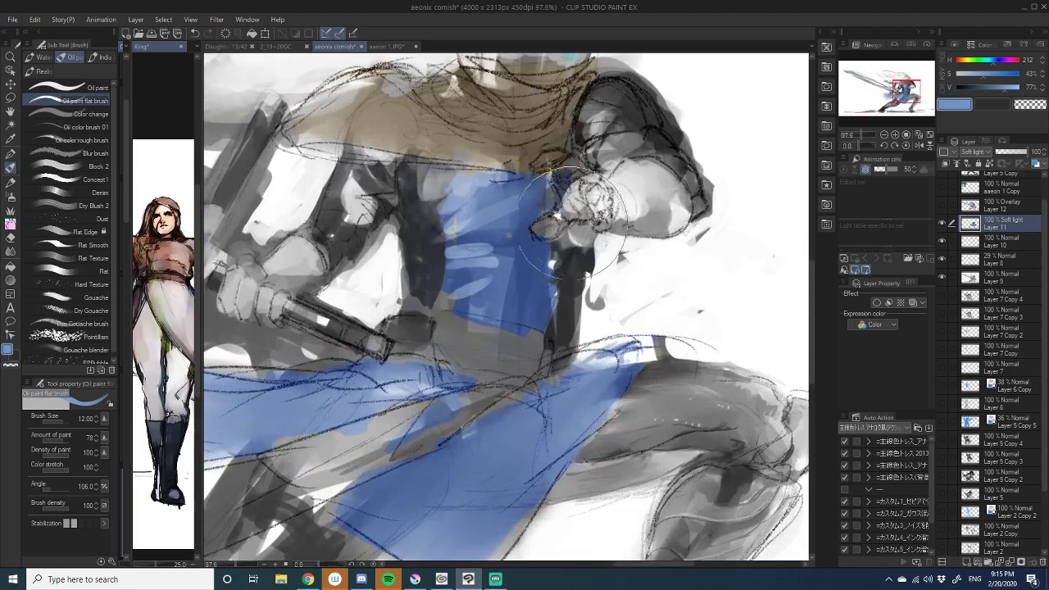
left_click_drag(475, 209, 434, 221)
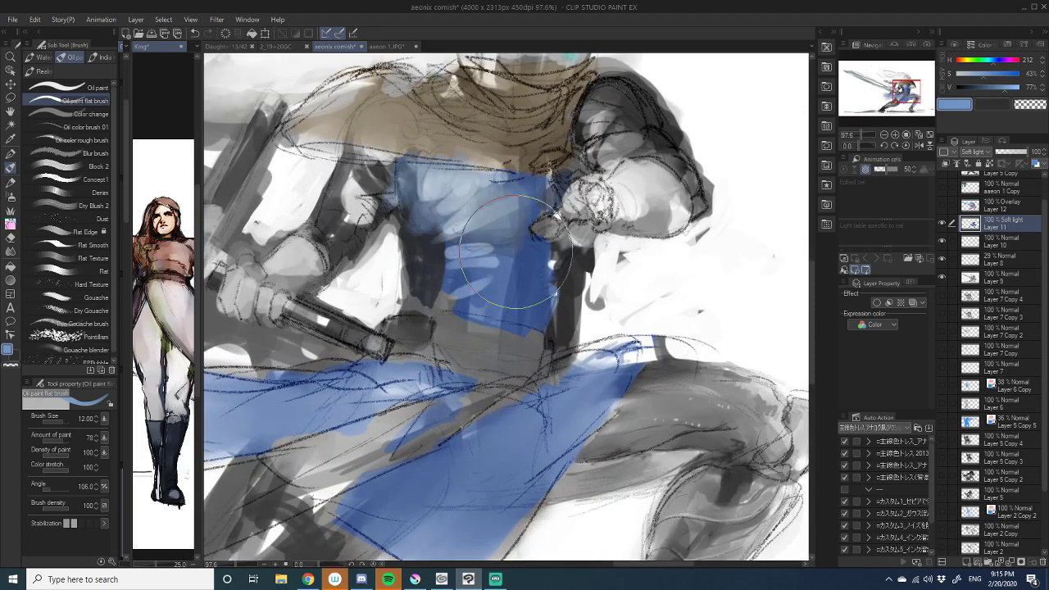
key("ctrl+z")
scroll(541, 262, "down", 6)
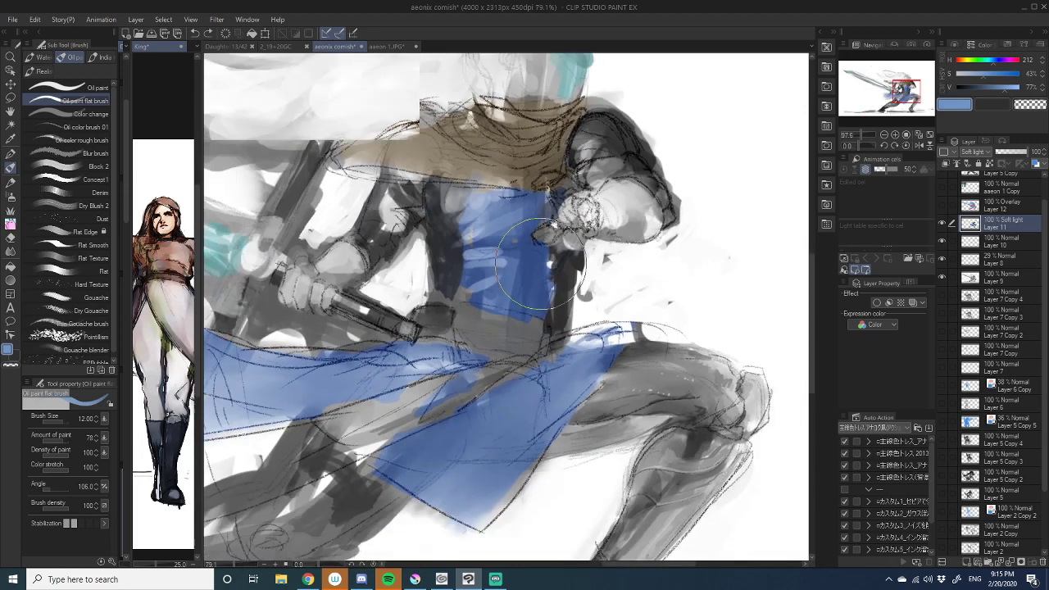
scroll(540, 262, "down", 1)
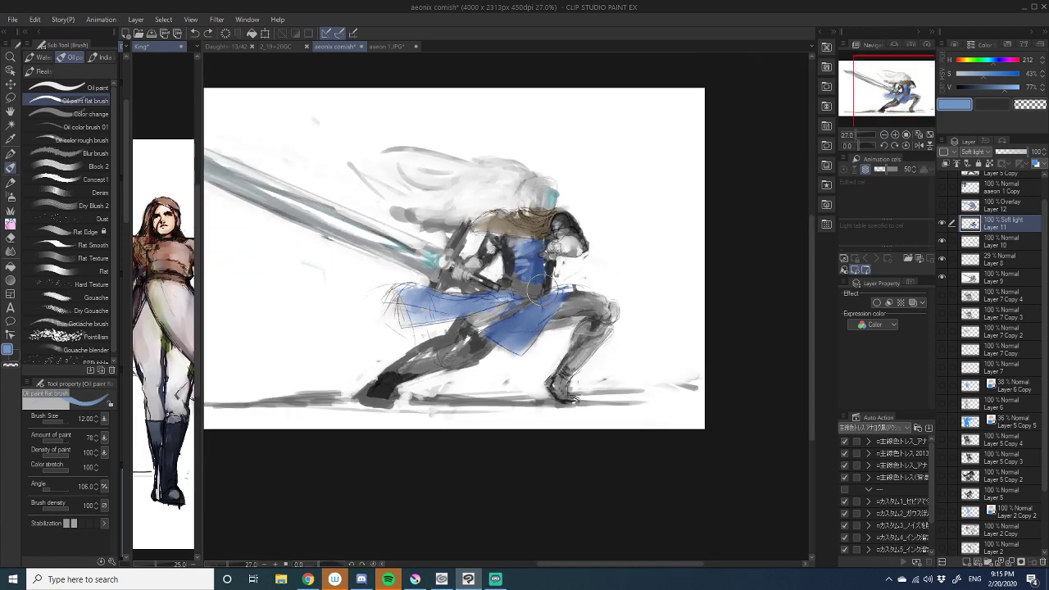
scroll(544, 287, "down", 1)
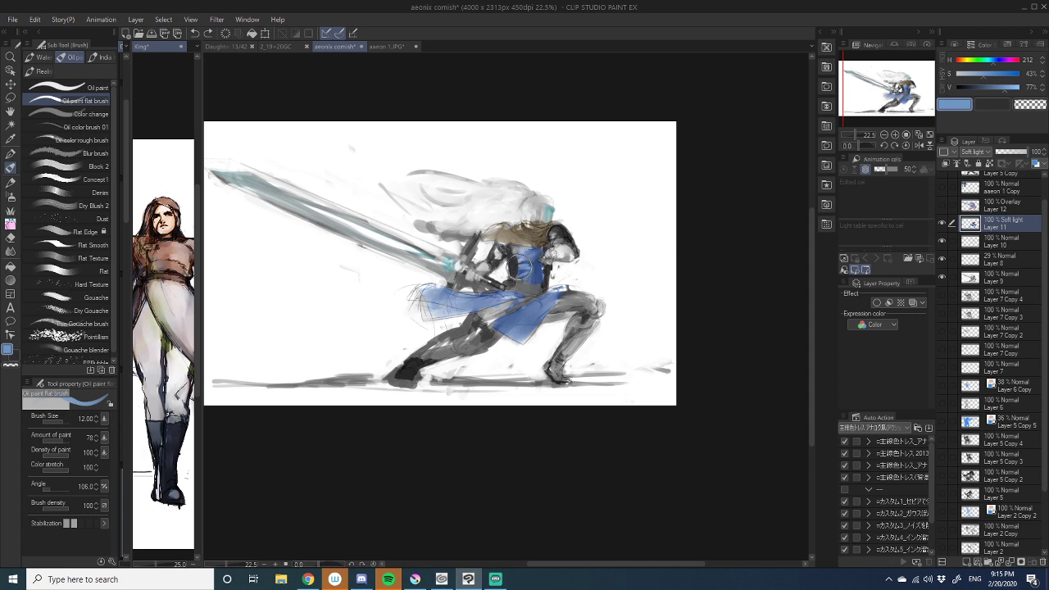
scroll(529, 269, "down", 1)
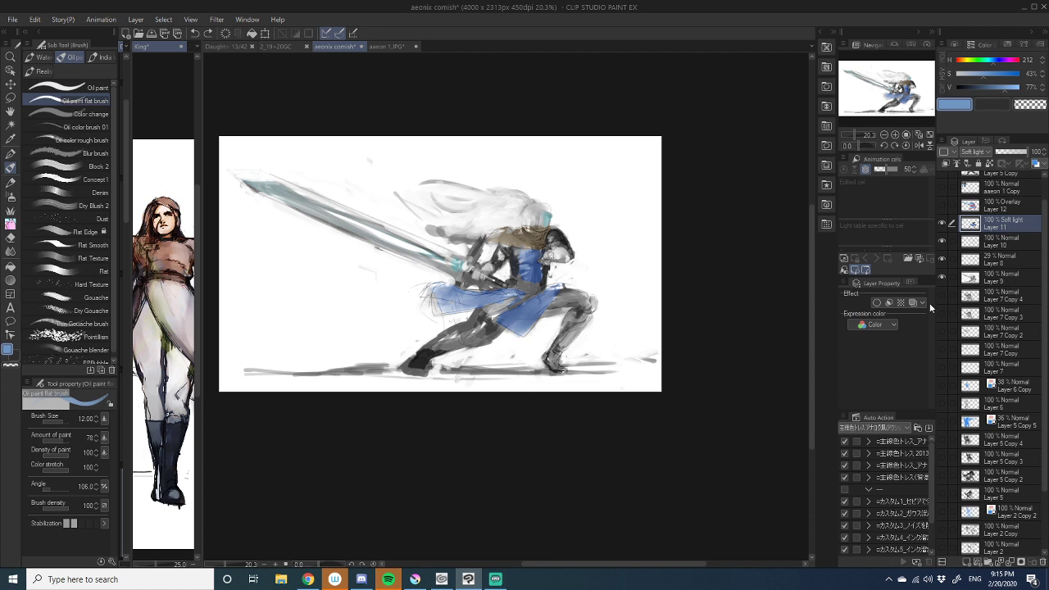
- Show Layer 12 and compare Color dodge, Subtract, Multiply and Color burn as its blending mode
left_click(942, 205)
left_click(1006, 211)
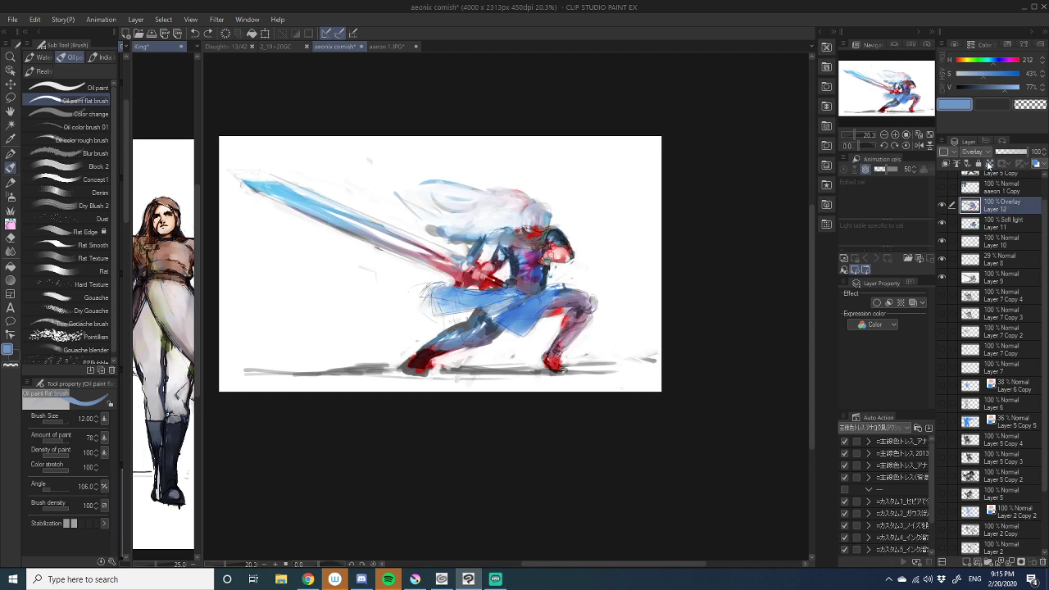
scroll(975, 156, "up", 4)
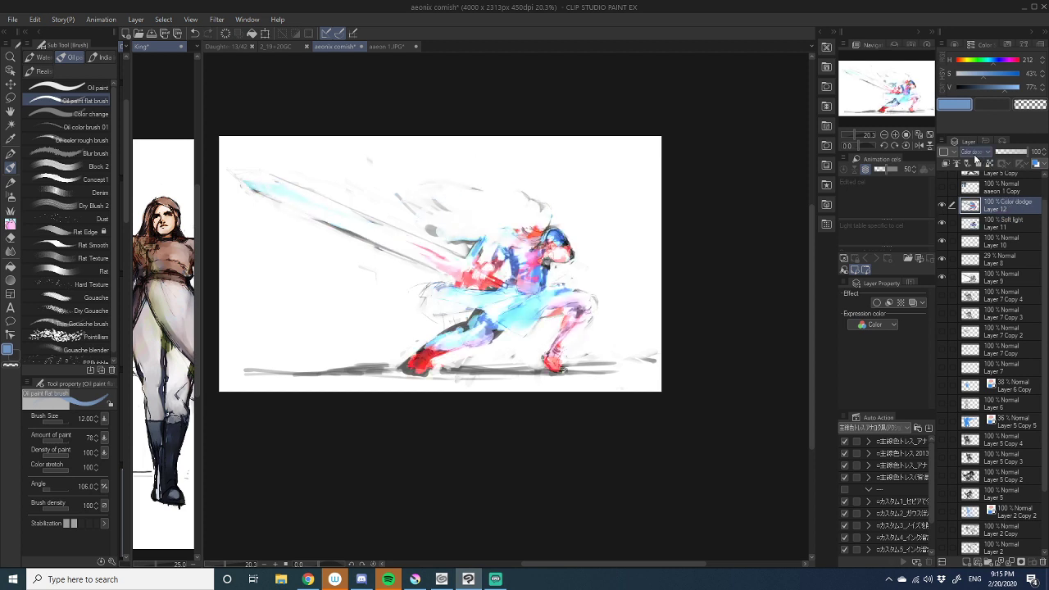
scroll(974, 156, "up", 2)
scroll(975, 155, "up", 3)
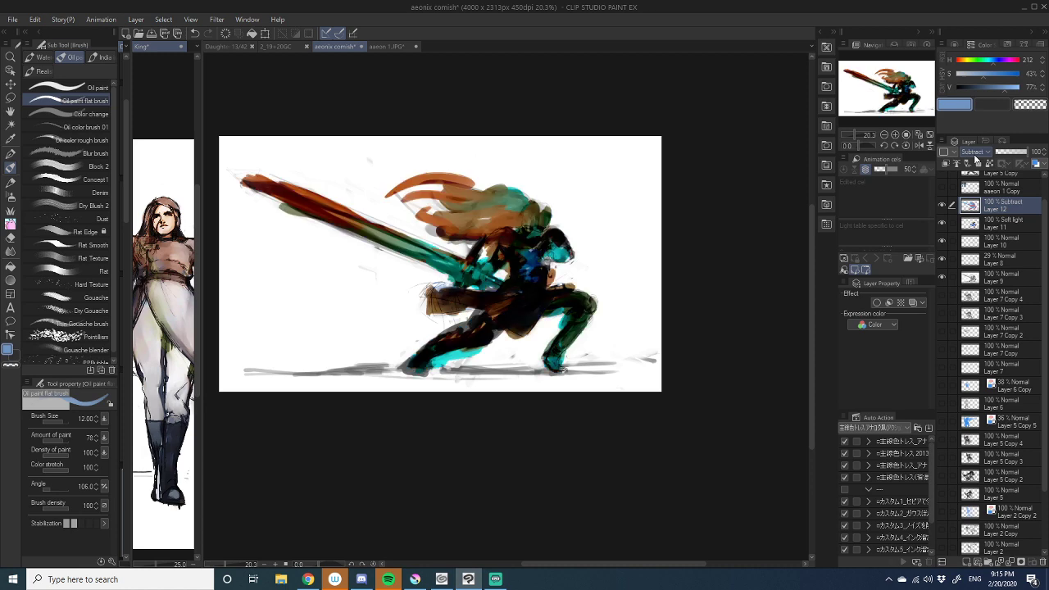
scroll(975, 160, "up", 5)
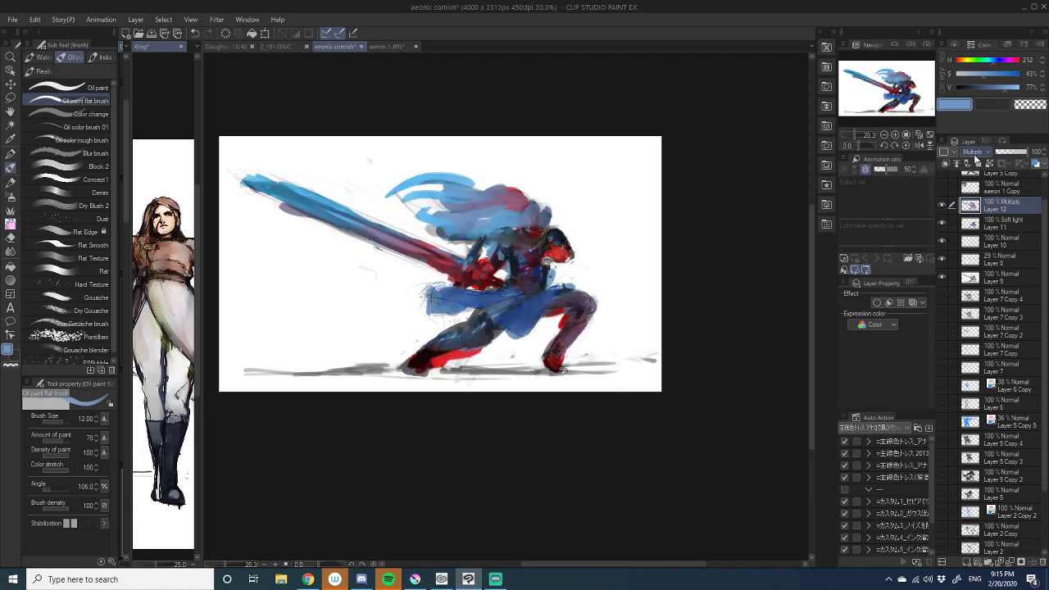
scroll(976, 161, "down", 4)
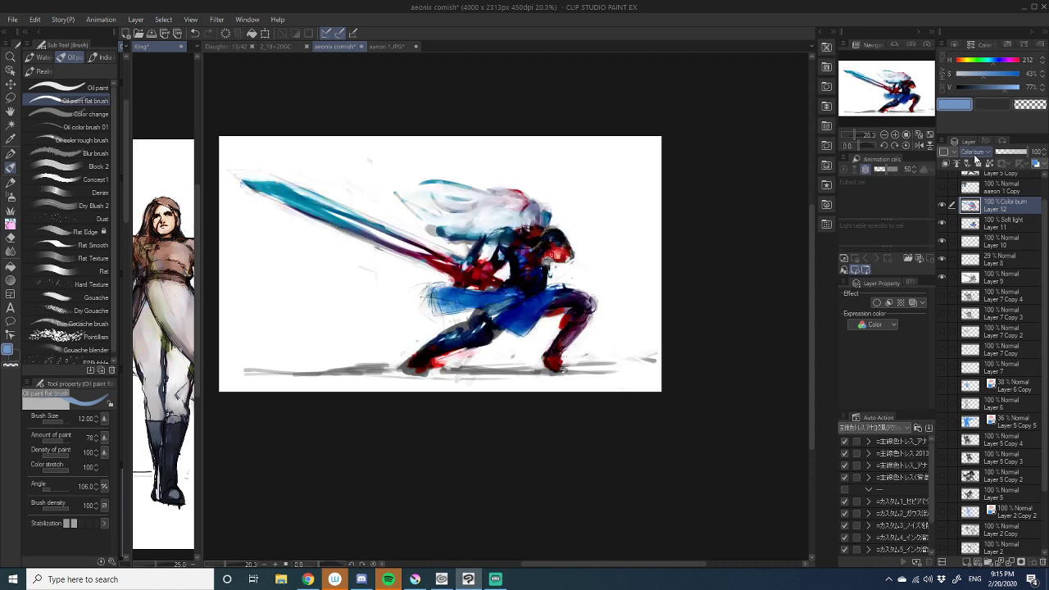
- Compare Linear burn, Subtract, Add and Soft light on Layer 12 at reduced opacity, and set it to Difference at 25% opacity
left_click(1006, 153)
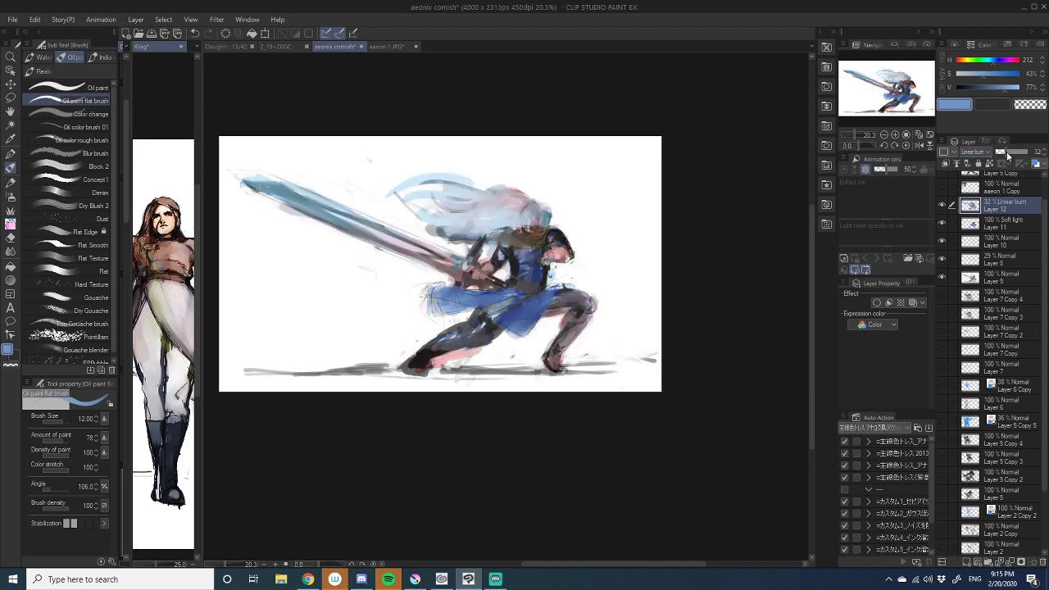
scroll(975, 161, "down", 3)
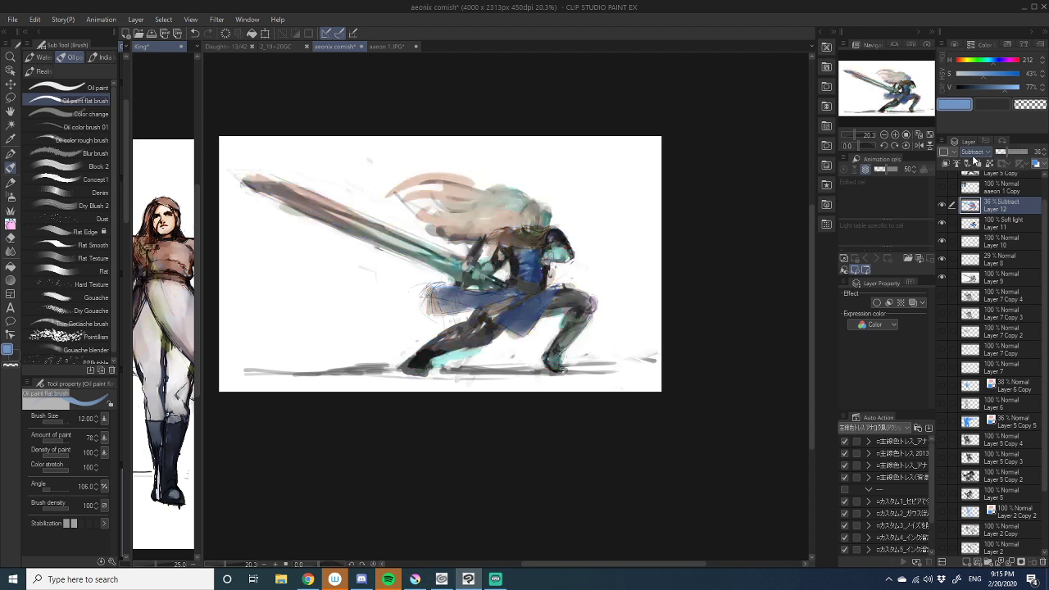
scroll(975, 161, "down", 4)
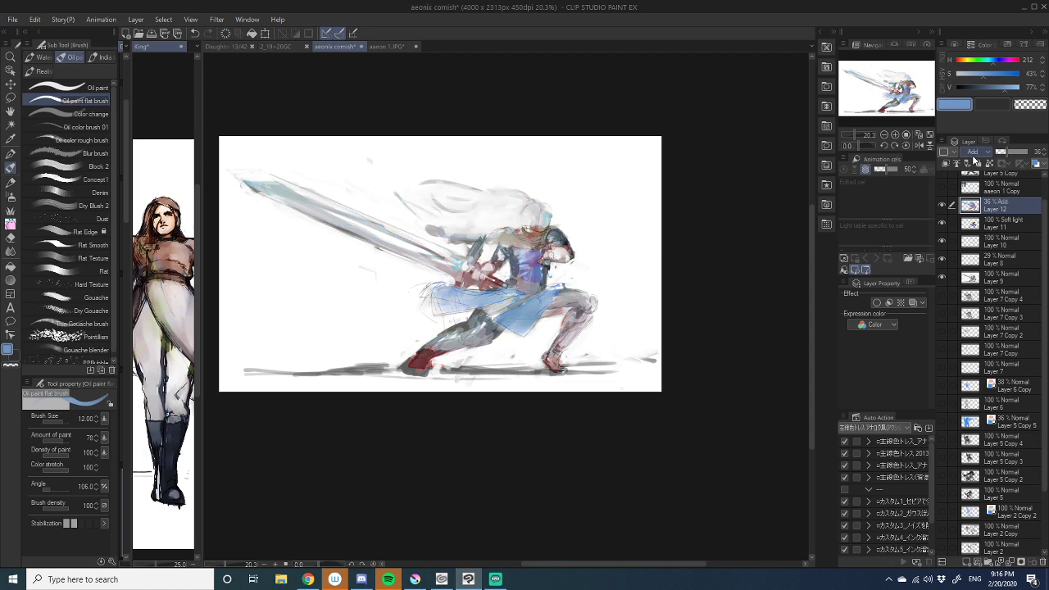
scroll(975, 162, "down", 3)
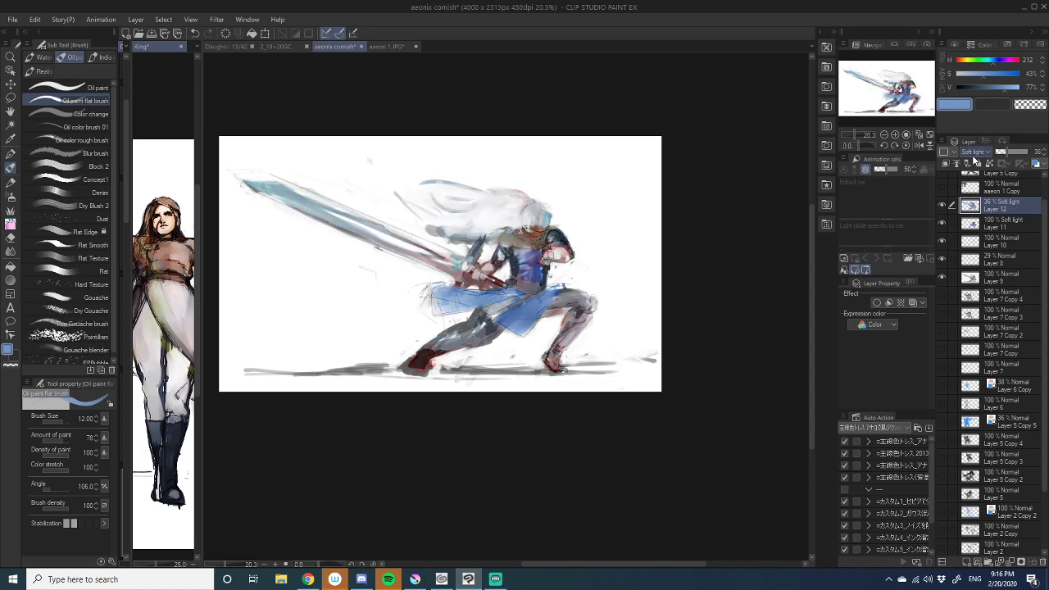
scroll(975, 162, "down", 6)
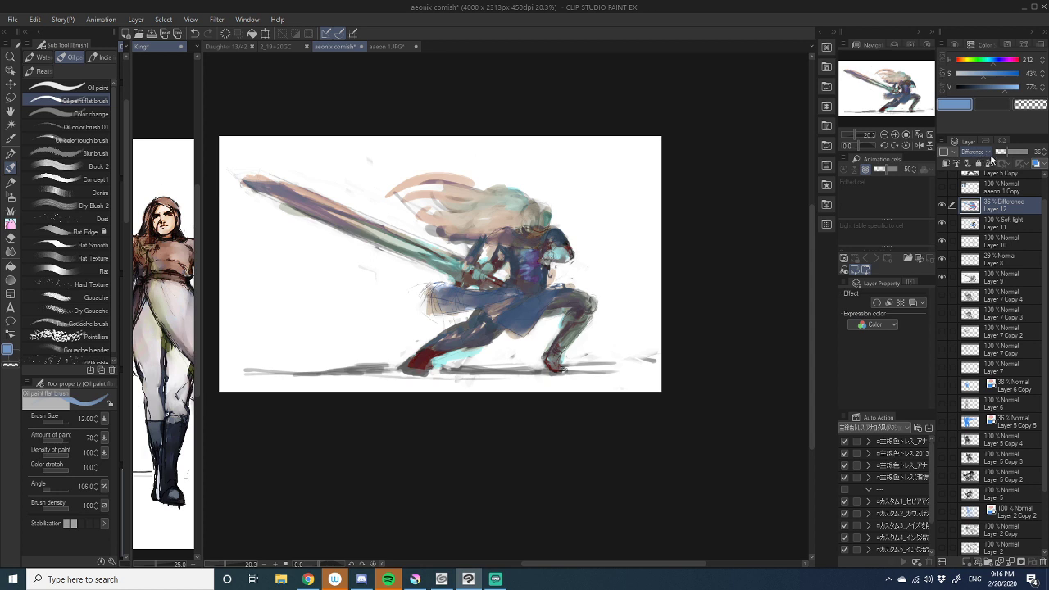
left_click_drag(1004, 149, 1000, 149)
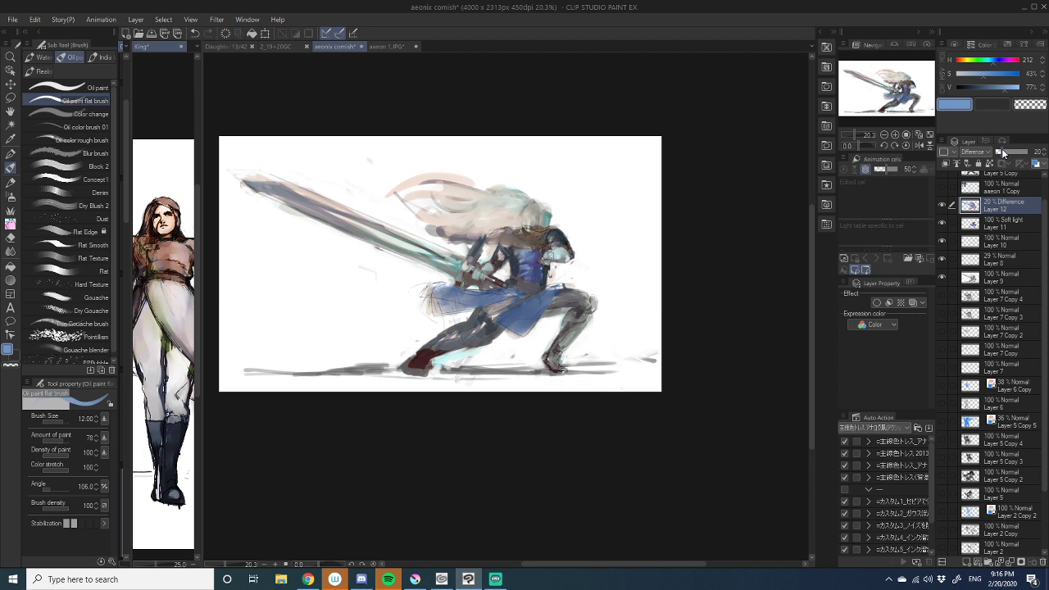
left_click_drag(1001, 150, 1002, 150)
- Duplicate Layer 12, try Vivid light at 44% opacity on the copy, and hide it, returning to the original layer
left_click_drag(1004, 207, 965, 562)
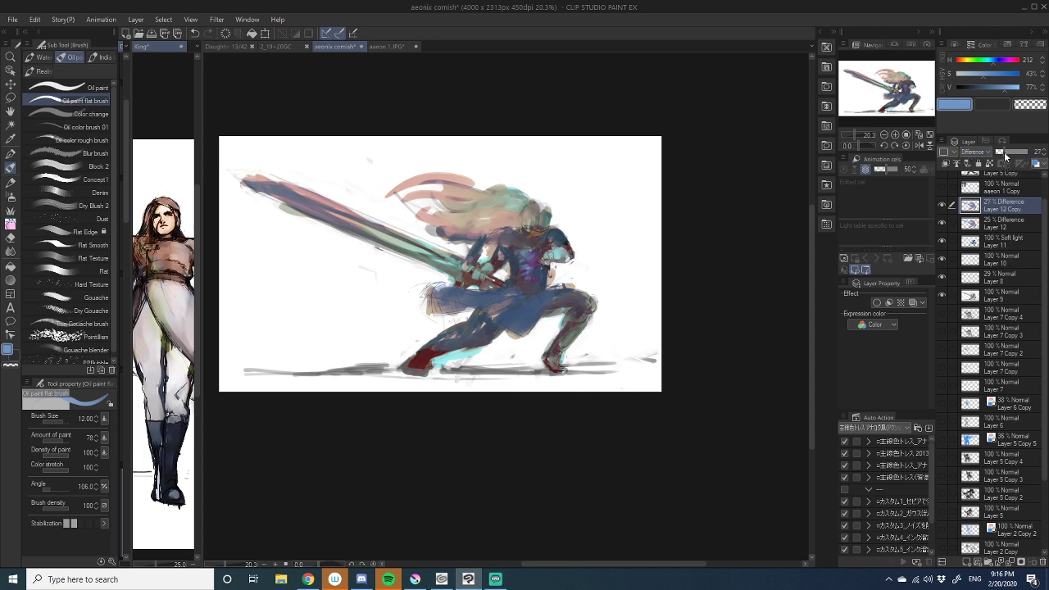
left_click_drag(1003, 151, 1010, 156)
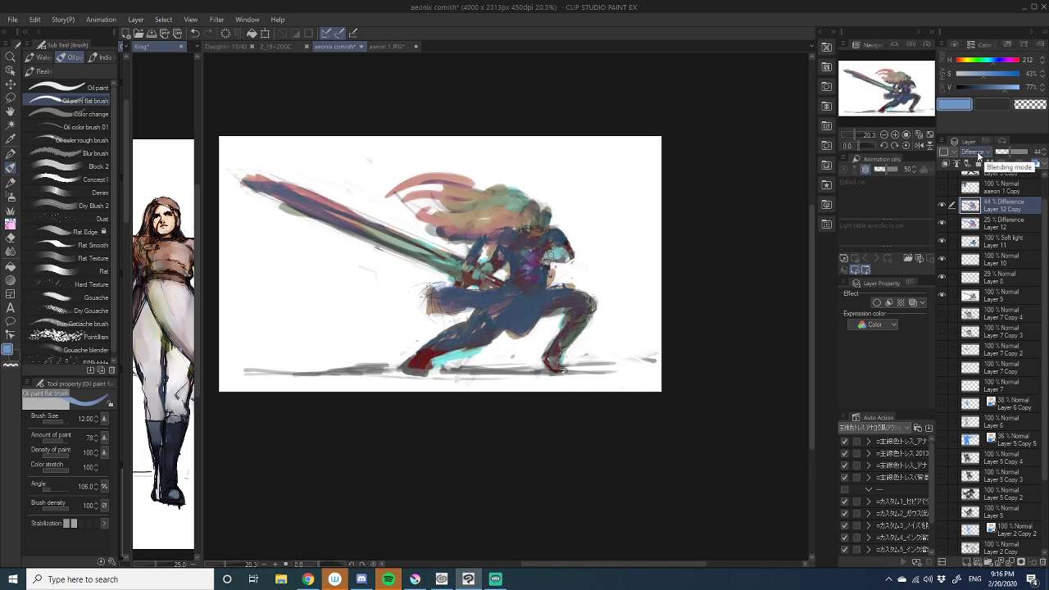
scroll(987, 155, "down", 1)
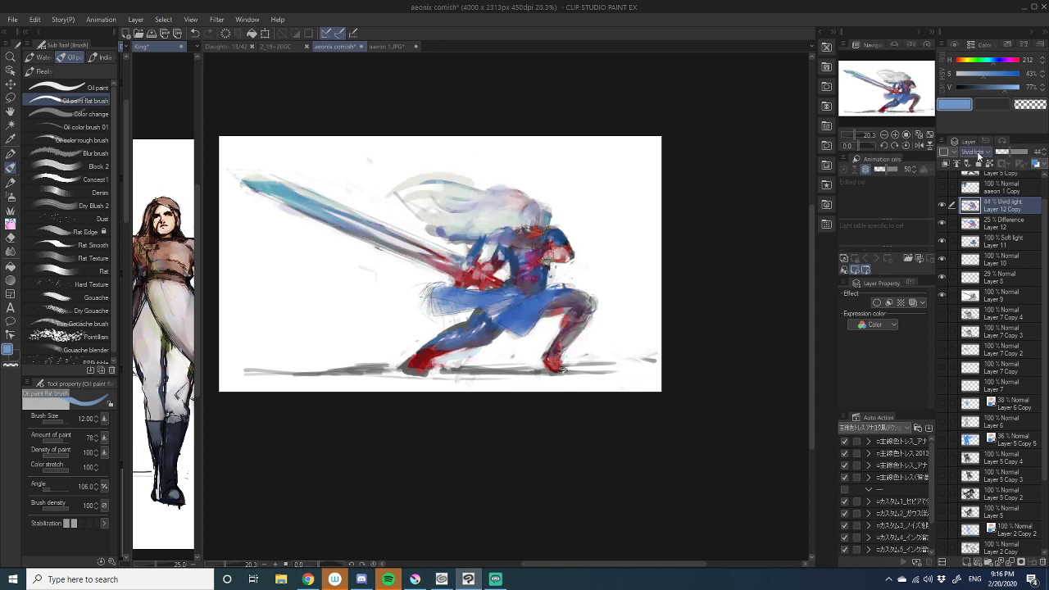
left_click(941, 206)
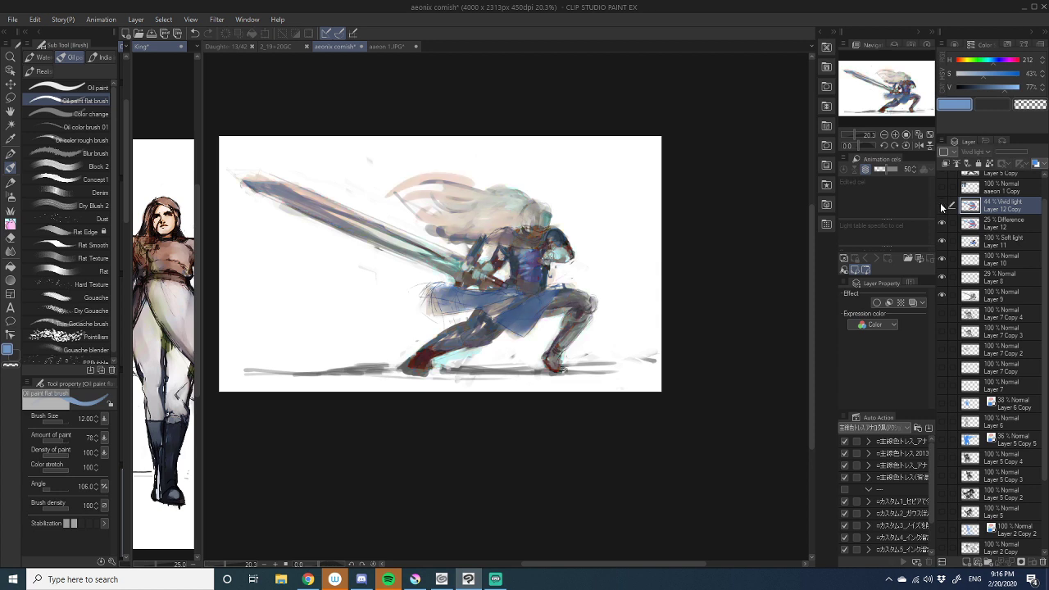
left_click(991, 223)
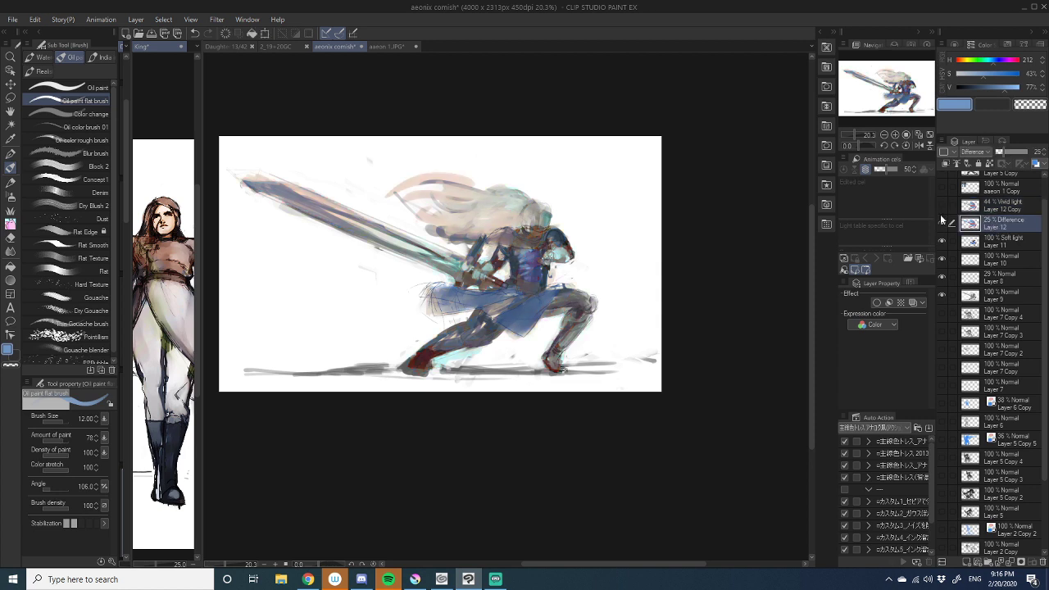
- Show Layer 12 Copy, compare Pin light, Darker color and Lighter color as its blending mode, and set its opacity to 53%
left_click(941, 207)
left_click(987, 206)
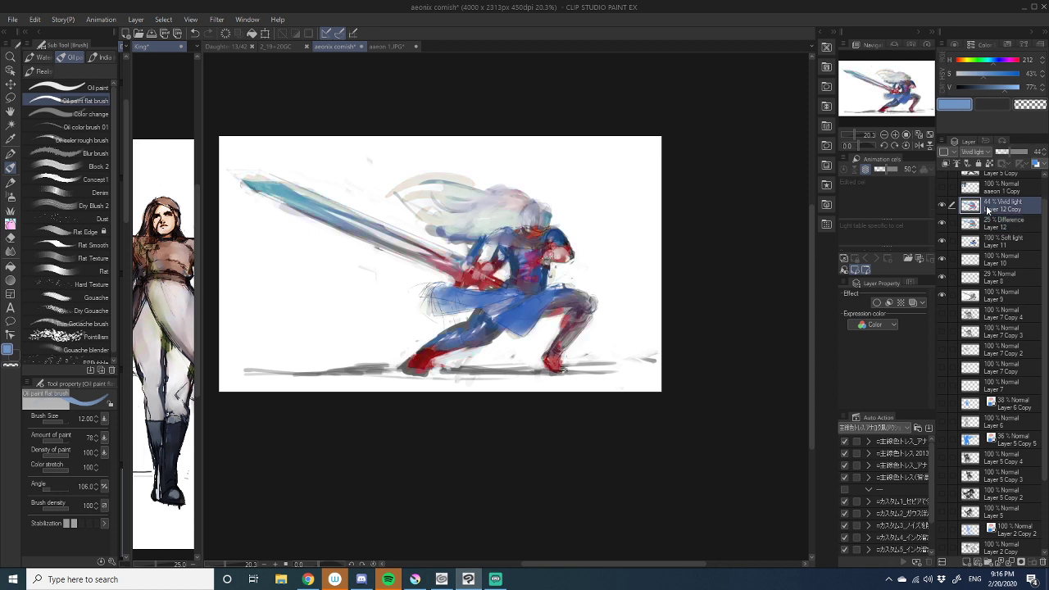
scroll(968, 154, "down", 1)
scroll(968, 156, "down", 2)
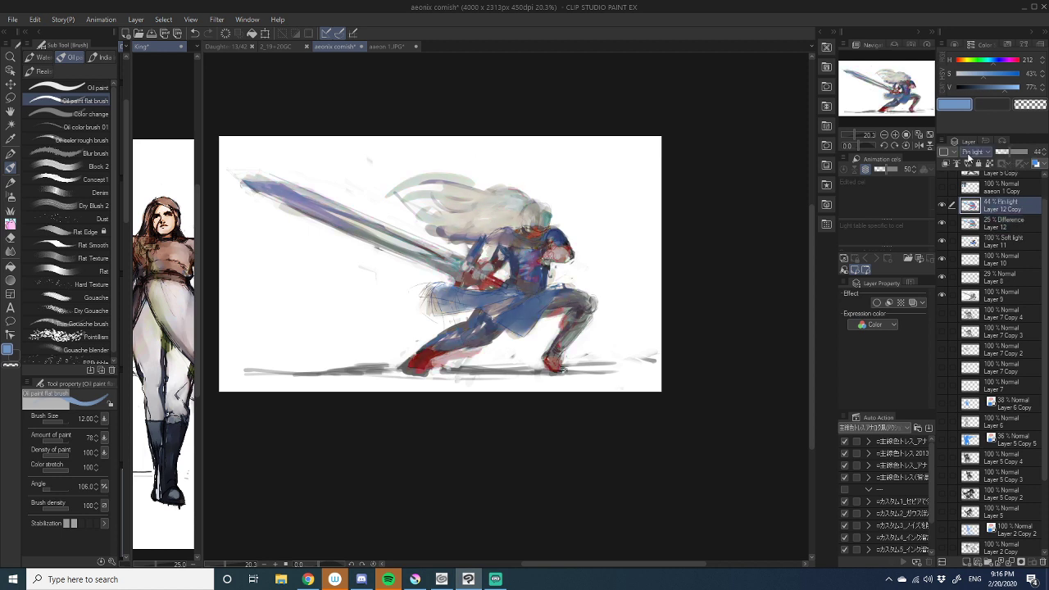
scroll(968, 155, "down", 3)
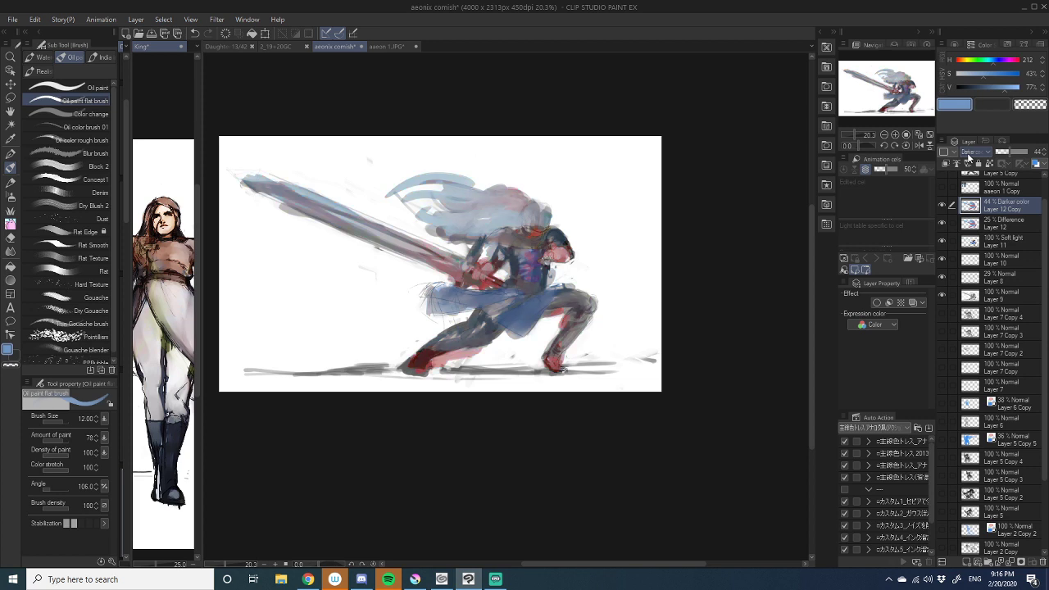
left_click_drag(1009, 154, 1012, 153)
scroll(963, 154, "down", 2)
scroll(964, 158, "down", 1)
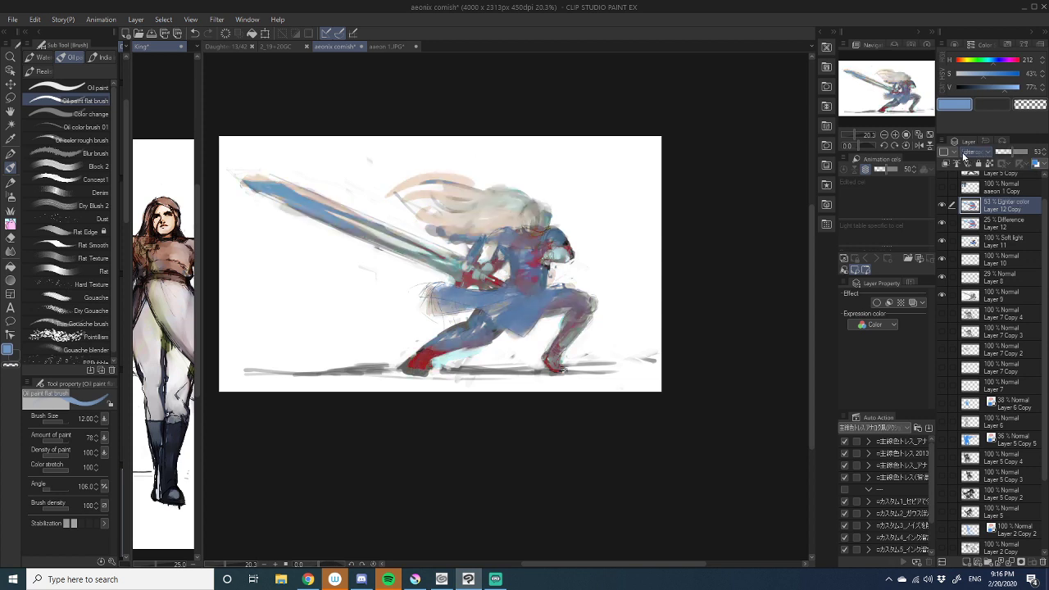
- Compare Divide and Color on Layer 12 Copy, and set its blending mode to Divide
scroll(964, 157, "up", 1)
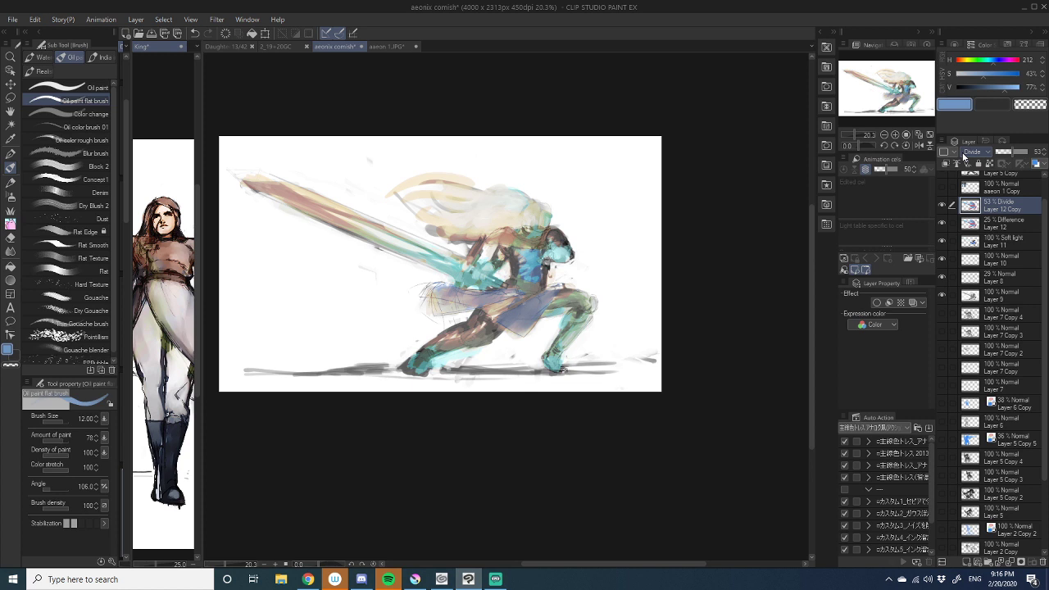
scroll(963, 158, "up", 4)
scroll(963, 158, "down", 4)
scroll(964, 157, "up", 4)
scroll(963, 157, "down", 1)
scroll(963, 157, "up", 1)
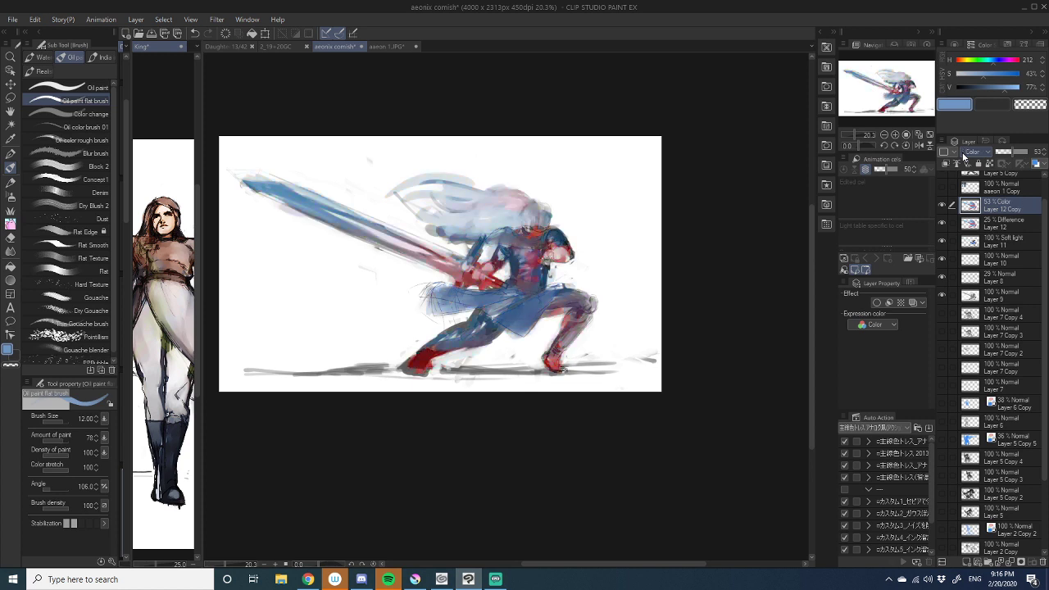
scroll(963, 157, "down", 1)
scroll(963, 158, "down", 3)
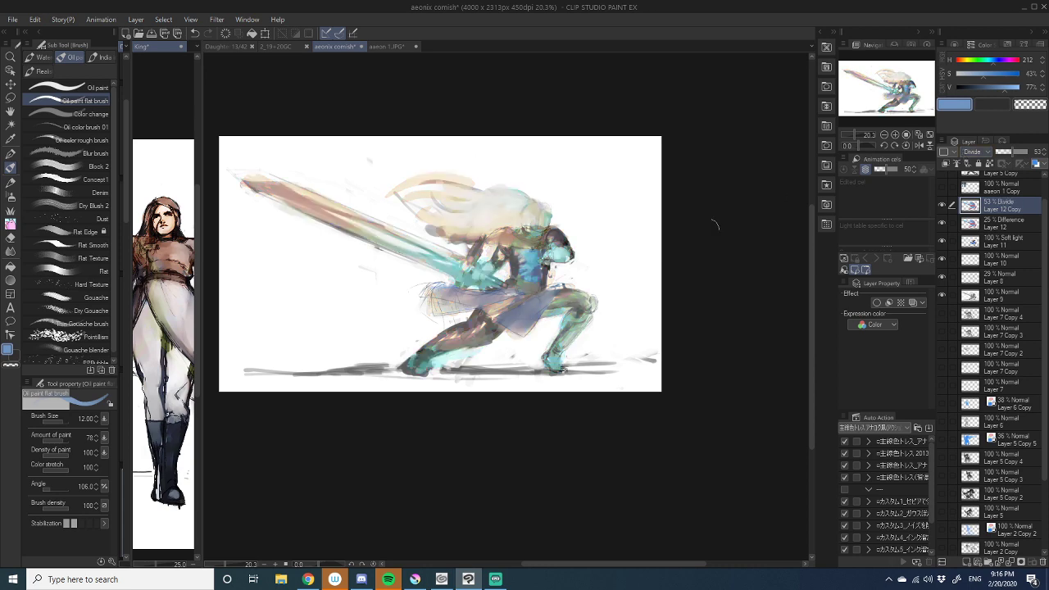
- Widen the pane of the standing character reference, and show the aaeon 1 Copy reference layer on the swordsman canvas
left_click_drag(201, 221, 246, 221)
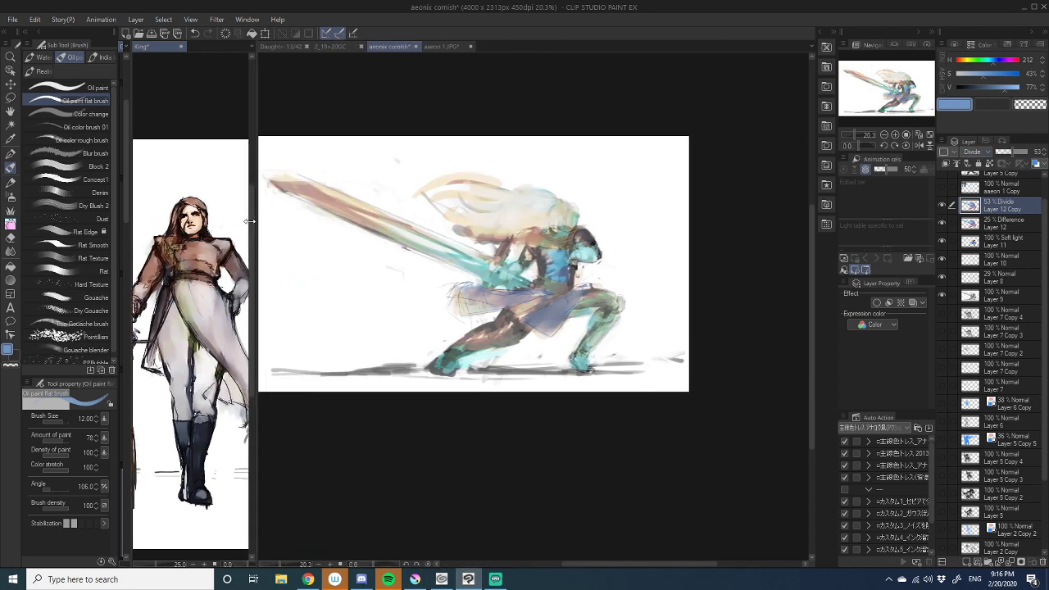
left_click(941, 188)
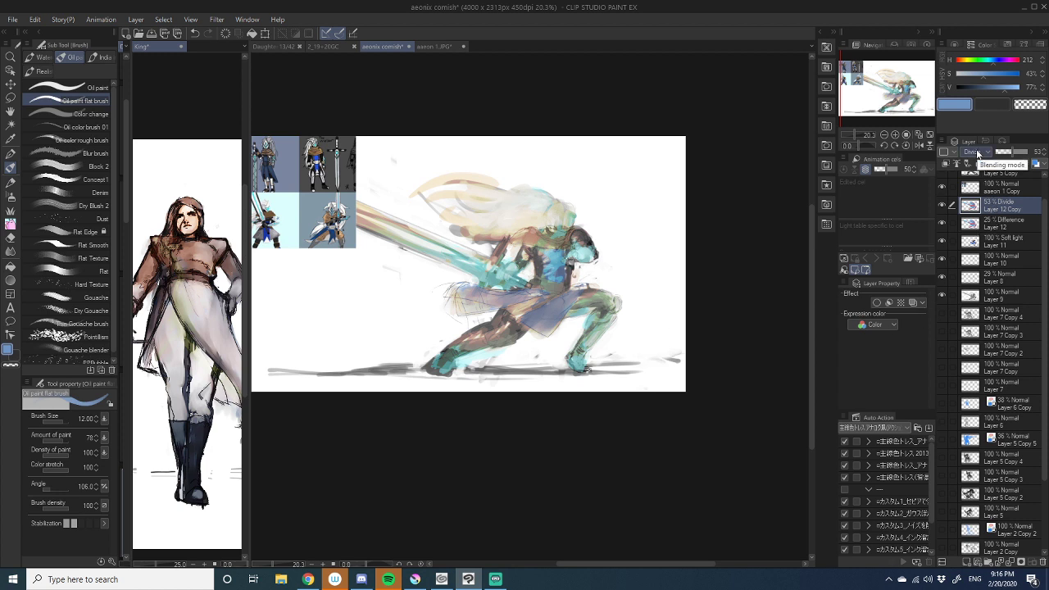
- Check Color against Divide on Layer 12 Copy beside the reference images, and return it to Divide
scroll(977, 154, "down", 1)
scroll(977, 154, "down", 1)
scroll(977, 154, "down", 1)
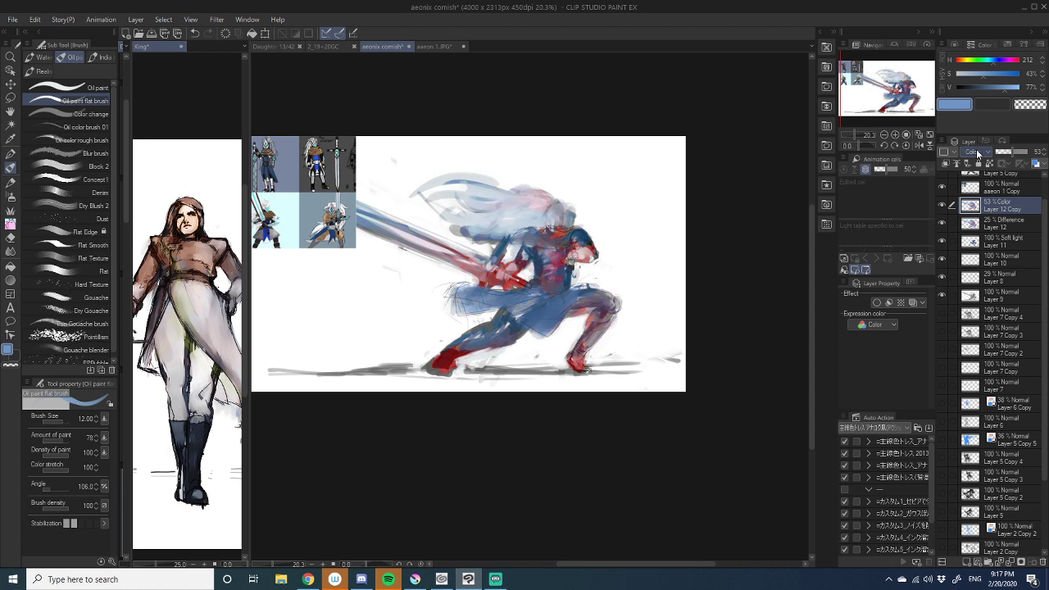
scroll(977, 154, "up", 1)
scroll(978, 154, "up", 2)
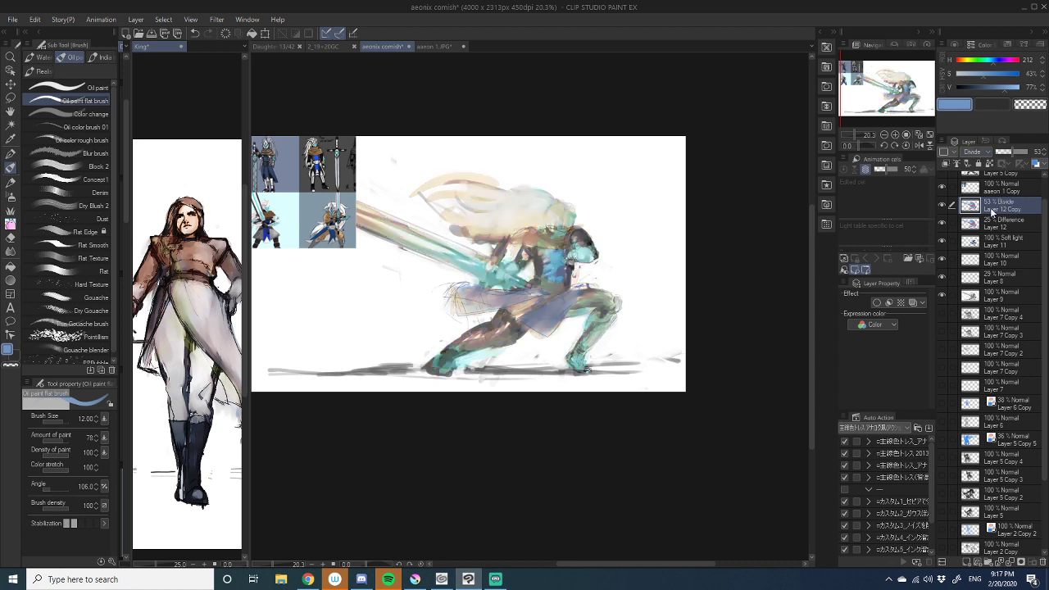
- Duplicate Layer 12 Copy, set the duplicate to 59% opacity, and compare Pin light, Difference and Add (Glow) as its blending mode
left_click_drag(998, 207, 969, 564)
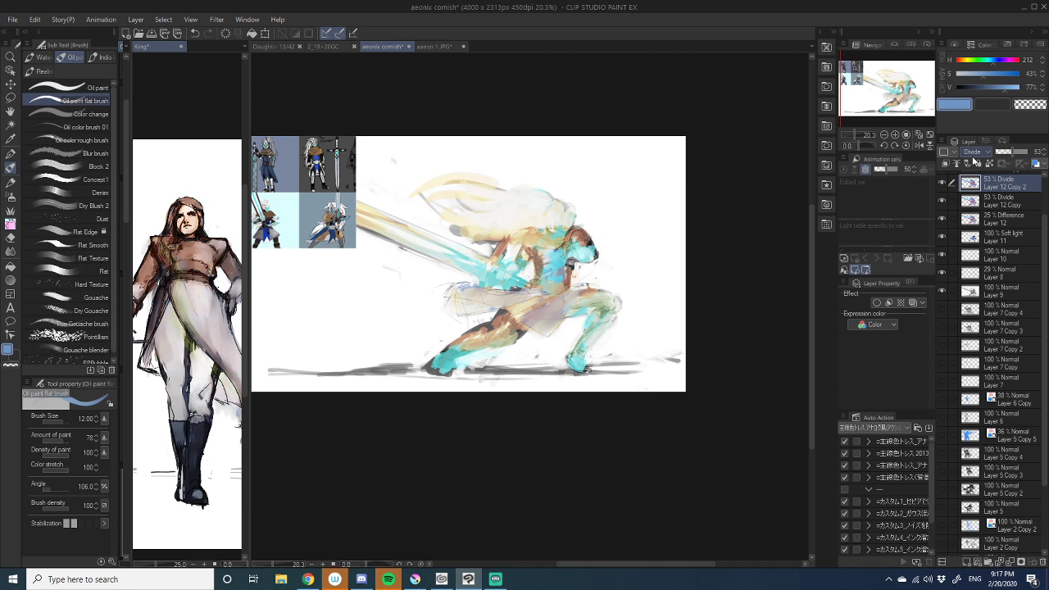
scroll(975, 161, "up", 8)
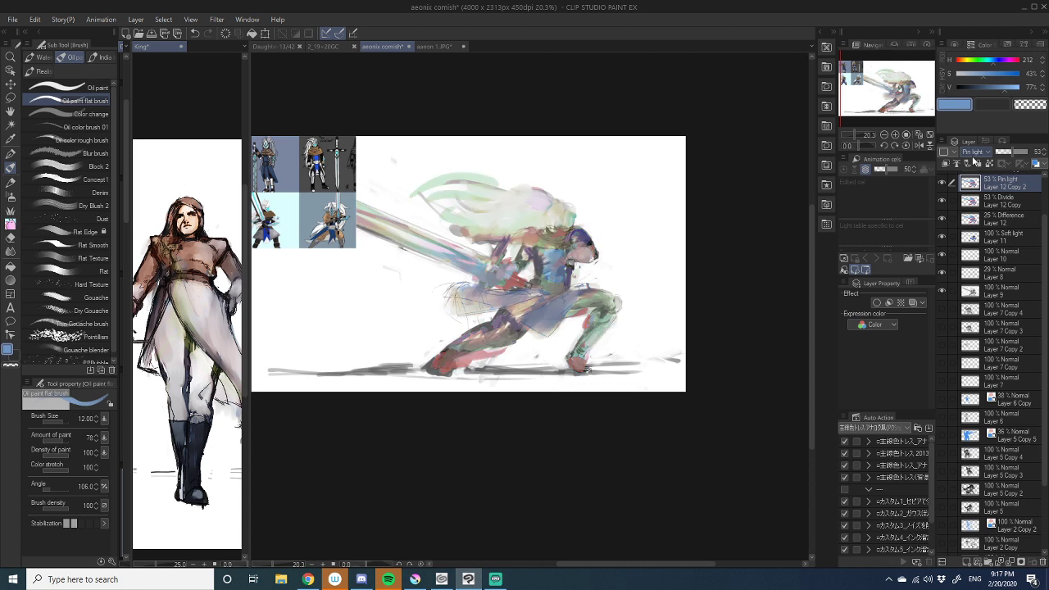
scroll(975, 162, "up", 1)
scroll(975, 162, "down", 1)
left_click(1010, 153)
left_click(1017, 153)
scroll(972, 153, "up", 3)
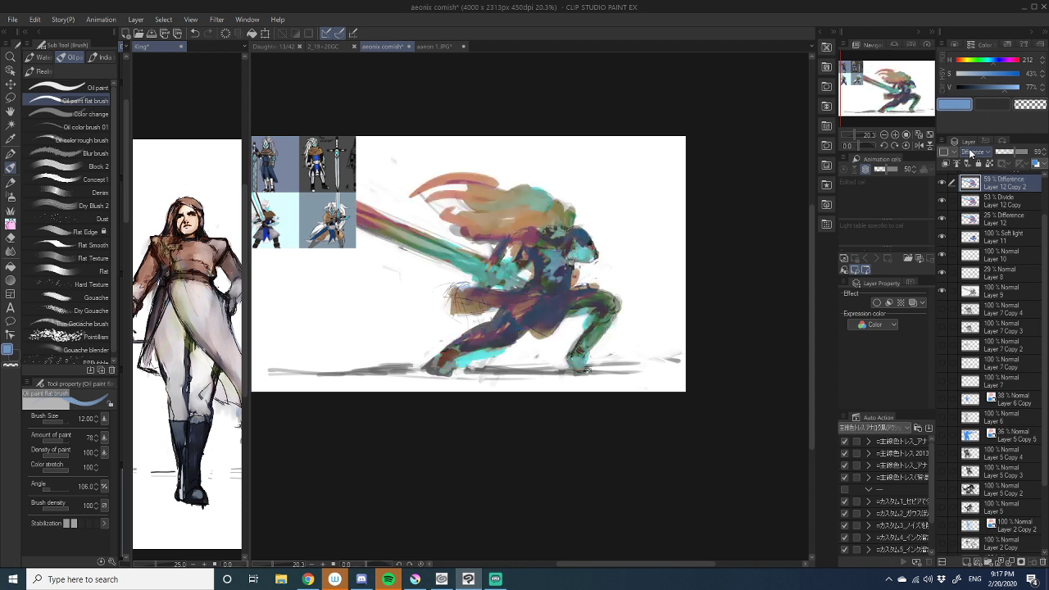
scroll(972, 154, "up", 5)
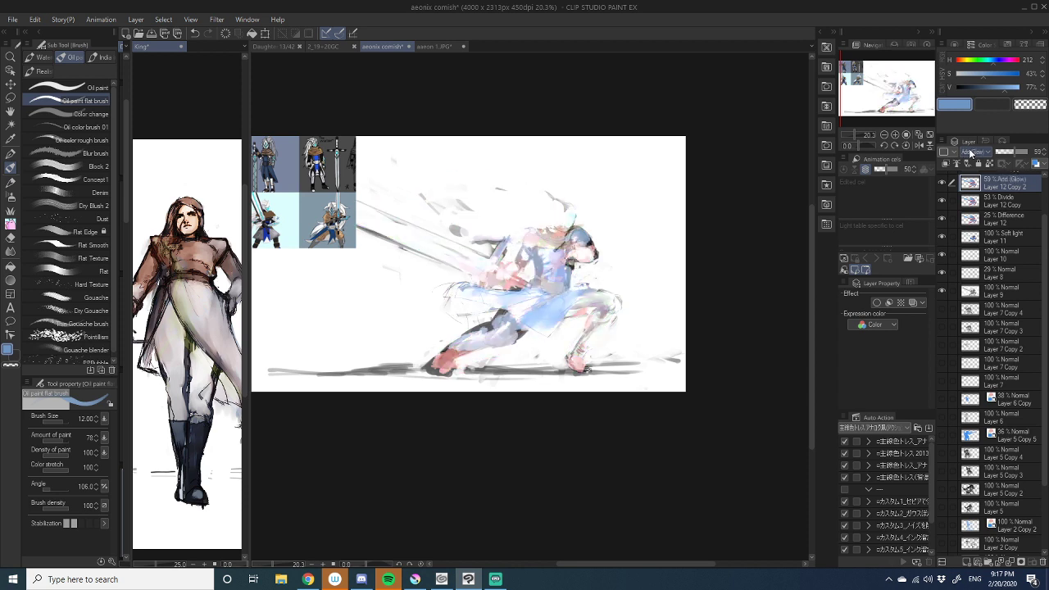
- Raise Layer 12 Copy 2 to 69% opacity, compare Add, Glow dodge and Lighten, and set it to Color burn
left_click(1019, 153)
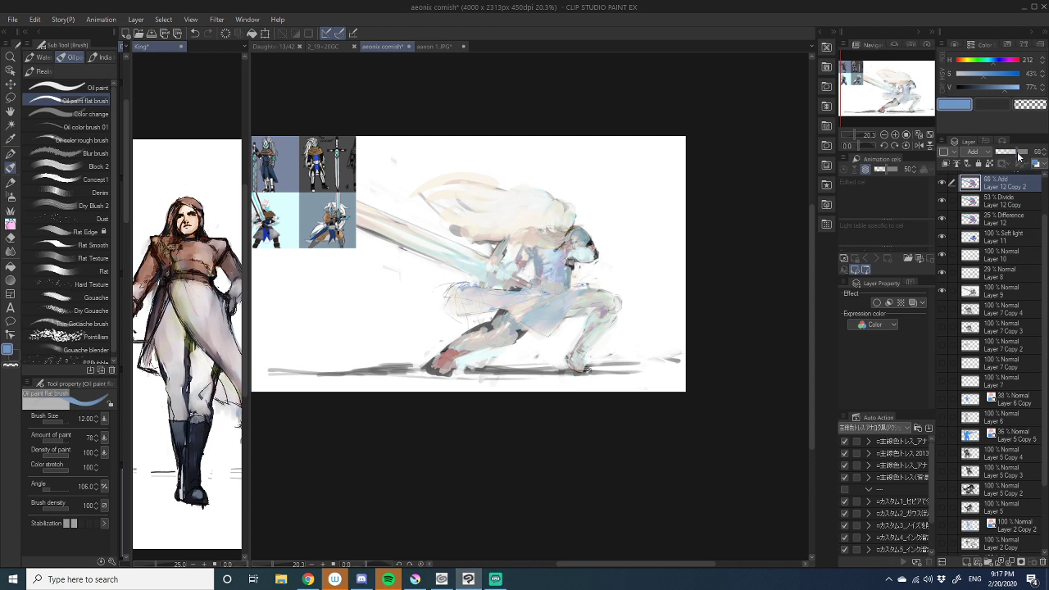
scroll(987, 160, "up", 3)
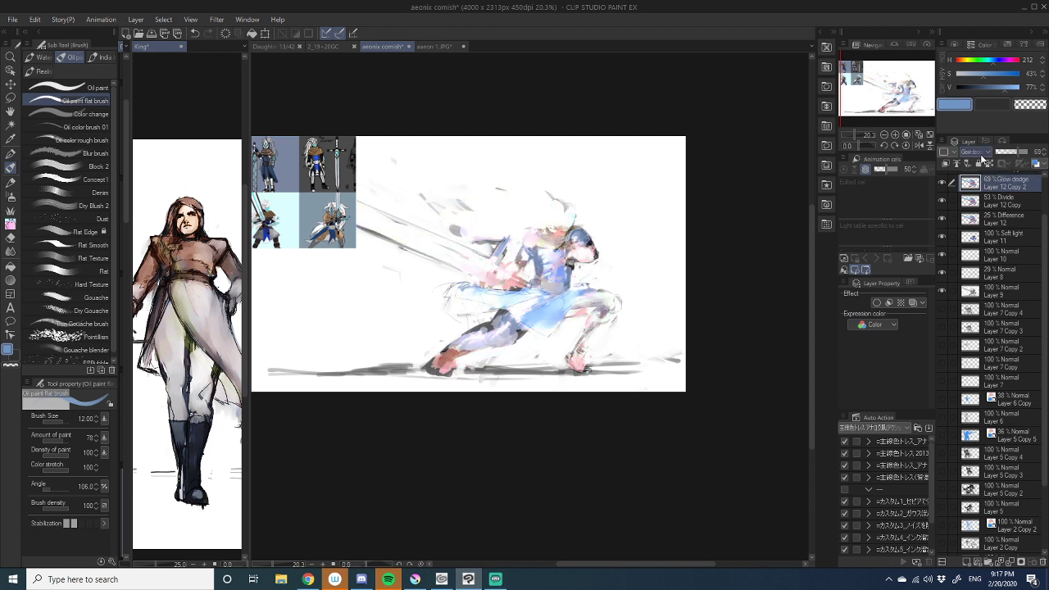
scroll(987, 160, "up", 1)
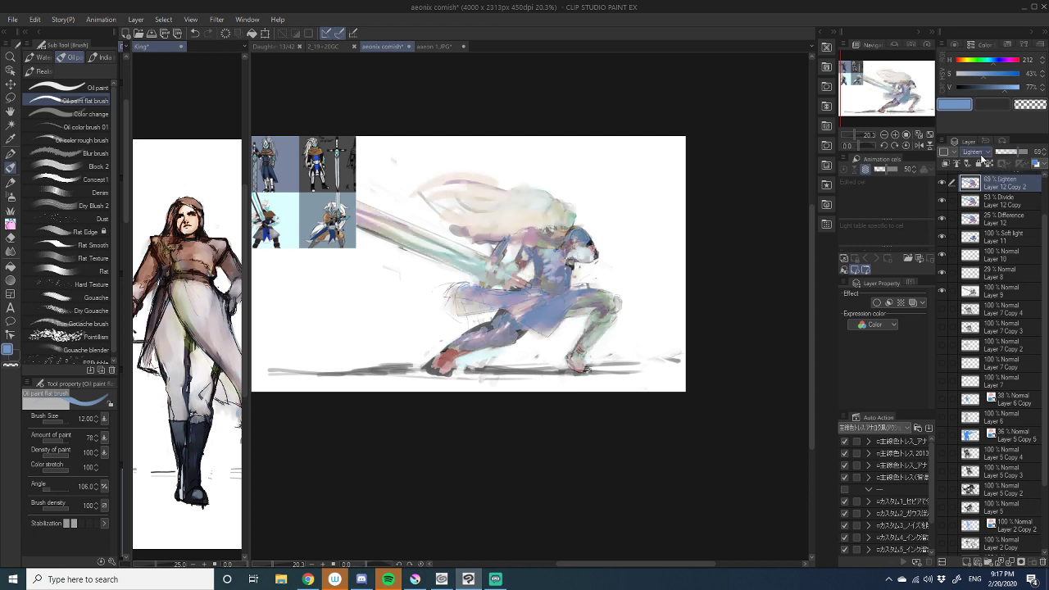
scroll(987, 160, "up", 2)
scroll(982, 160, "up", 1)
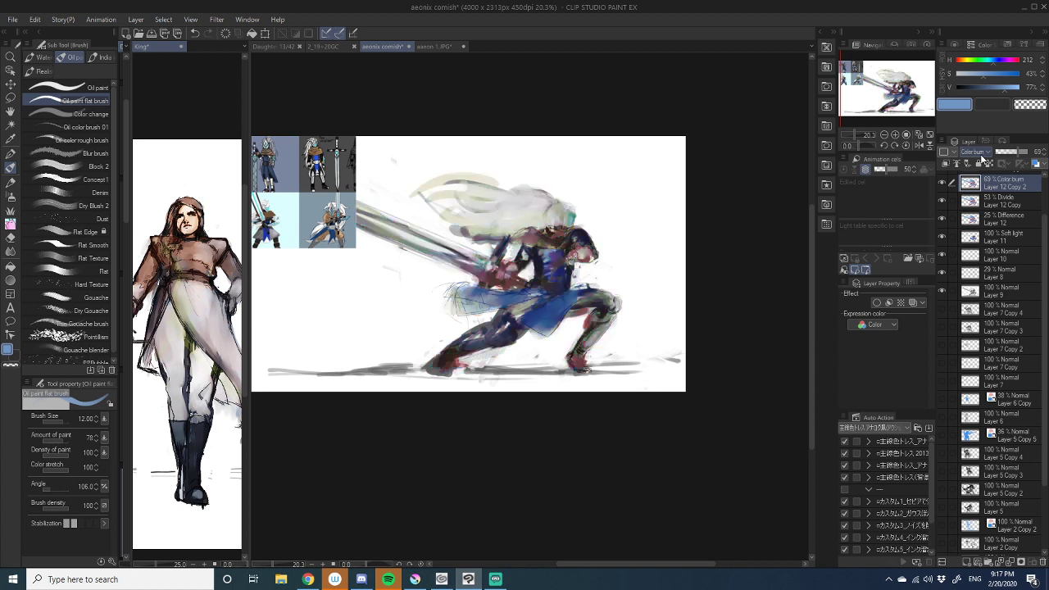
scroll(983, 160, "up", 1)
scroll(983, 160, "down", 1)
- Compare Normal with Color burn on Layer 12 Copy 2, and set it to Color burn at 63% opacity
left_click_drag(1009, 154, 1016, 155)
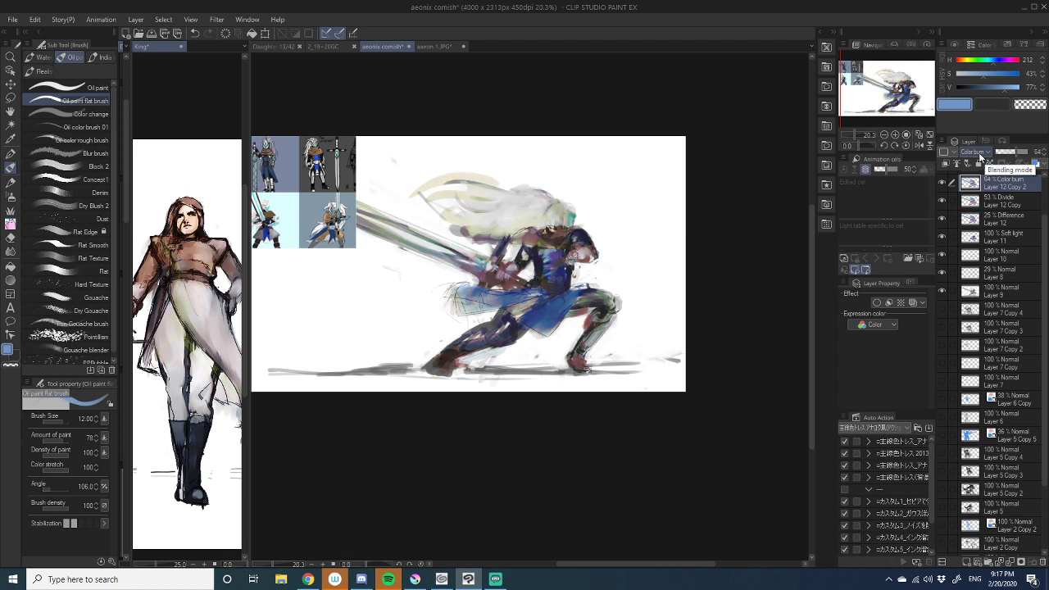
scroll(980, 156, "up", 1)
scroll(970, 156, "up", 1)
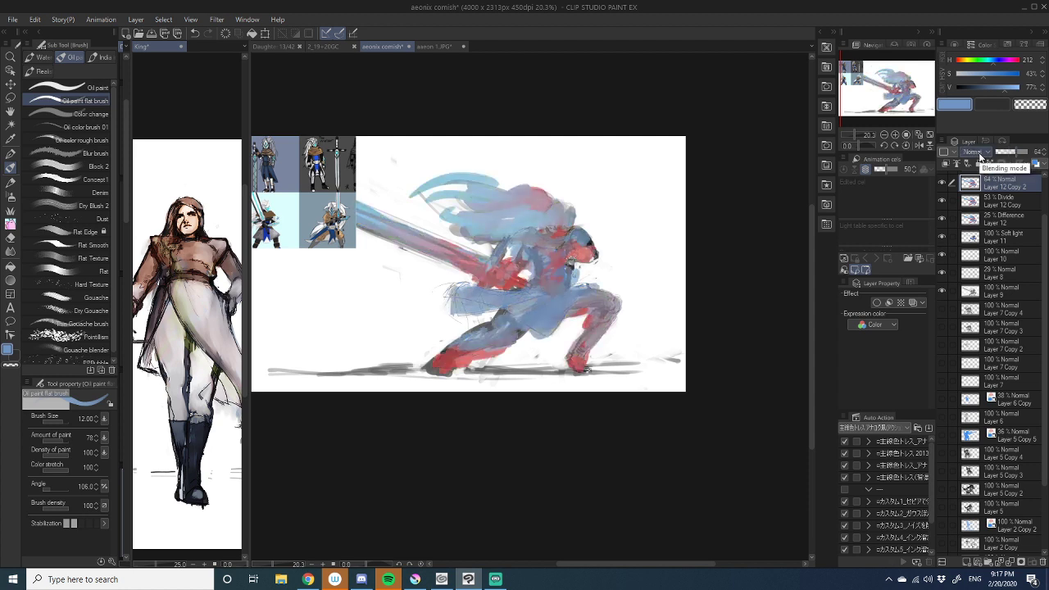
scroll(970, 155, "down", 2)
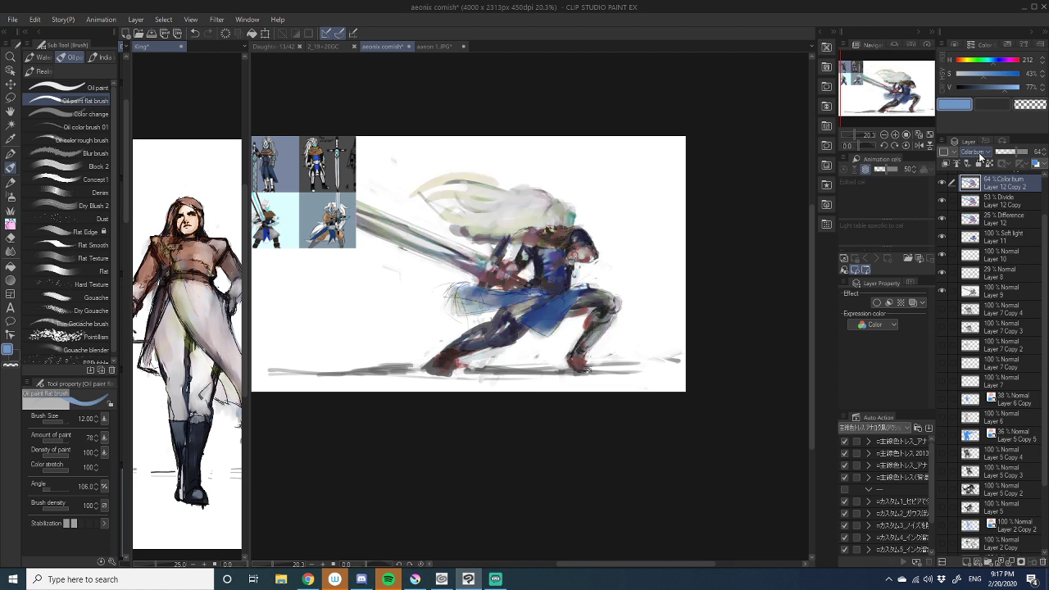
left_click(1021, 156)
left_click(1016, 155)
scroll(549, 291, "down", 1)
scroll(550, 290, "up", 1)
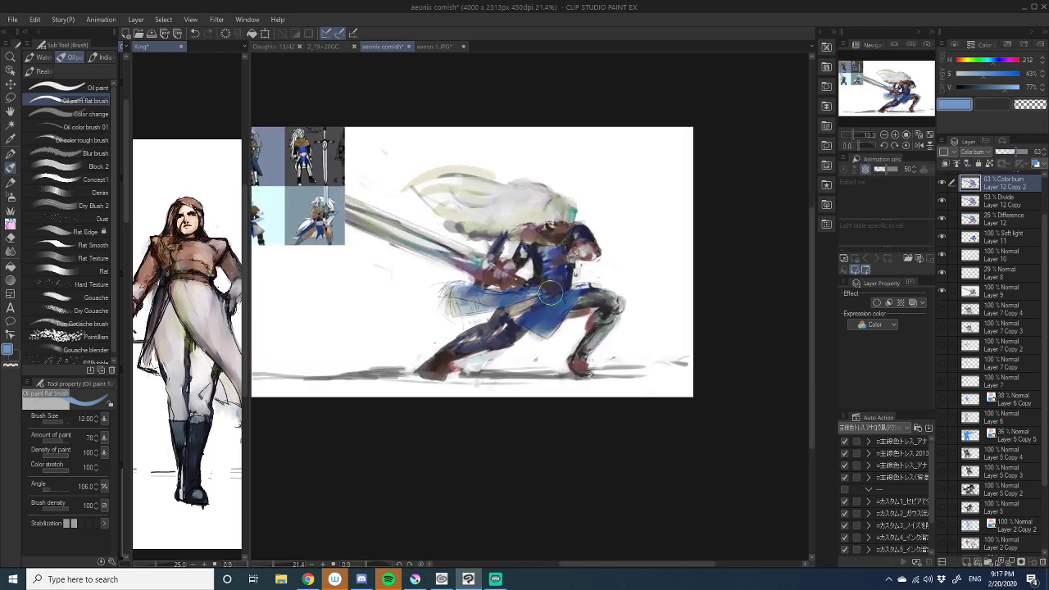
- Compare the figure with and without Layer 12 Copy, and set that Divide layer's opacity to 58%
left_click(991, 205)
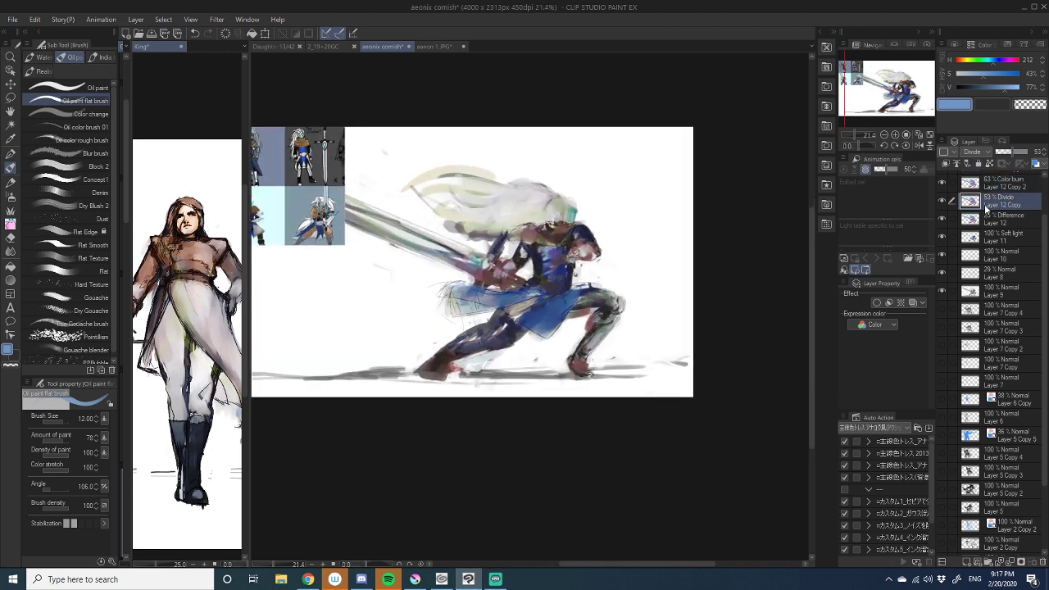
left_click(942, 201)
left_click(942, 200)
left_click(942, 201)
left_click(942, 200)
mouse_move(1013, 152)
left_mouse_down()
mouse_move(1003, 153)
mouse_move(1015, 156)
left_mouse_up()
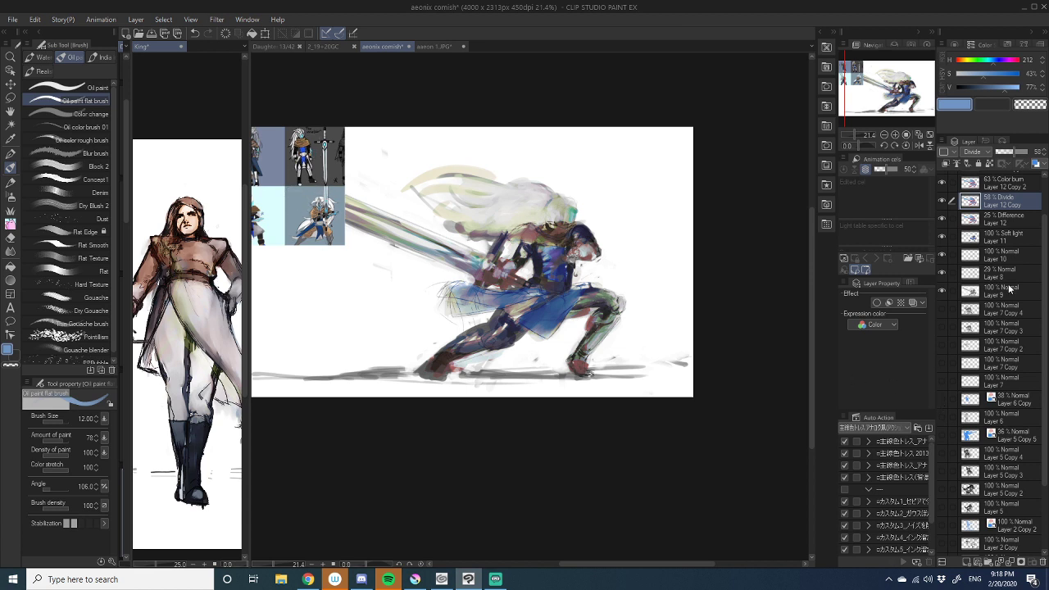
- Hide and show Layer 11 and Layer 12 in turn to examine what each contributes to the figure's colors
left_click(943, 239)
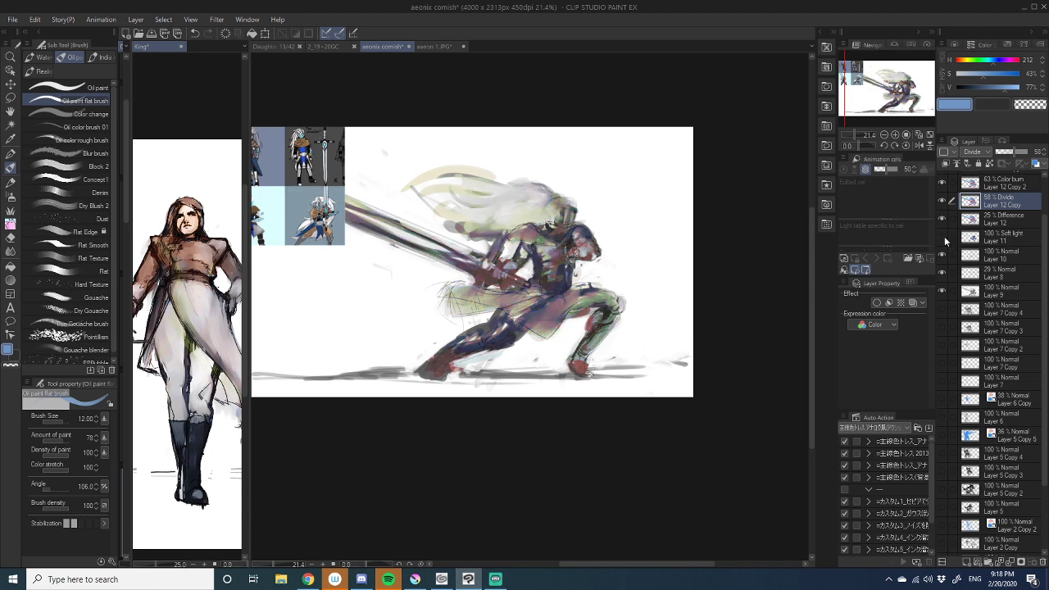
left_click(943, 238)
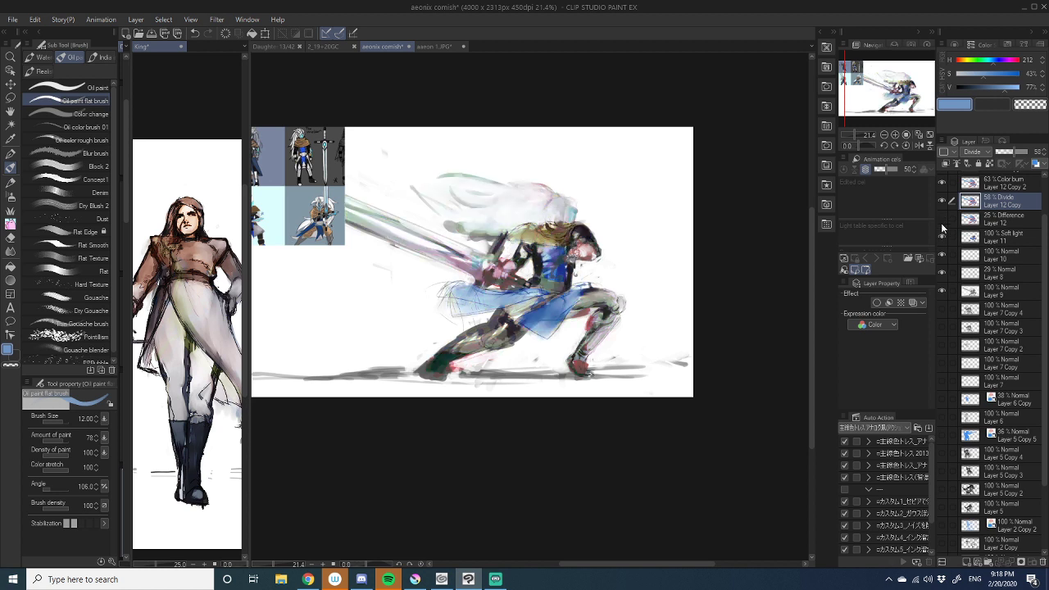
left_click(942, 218)
left_click(942, 230)
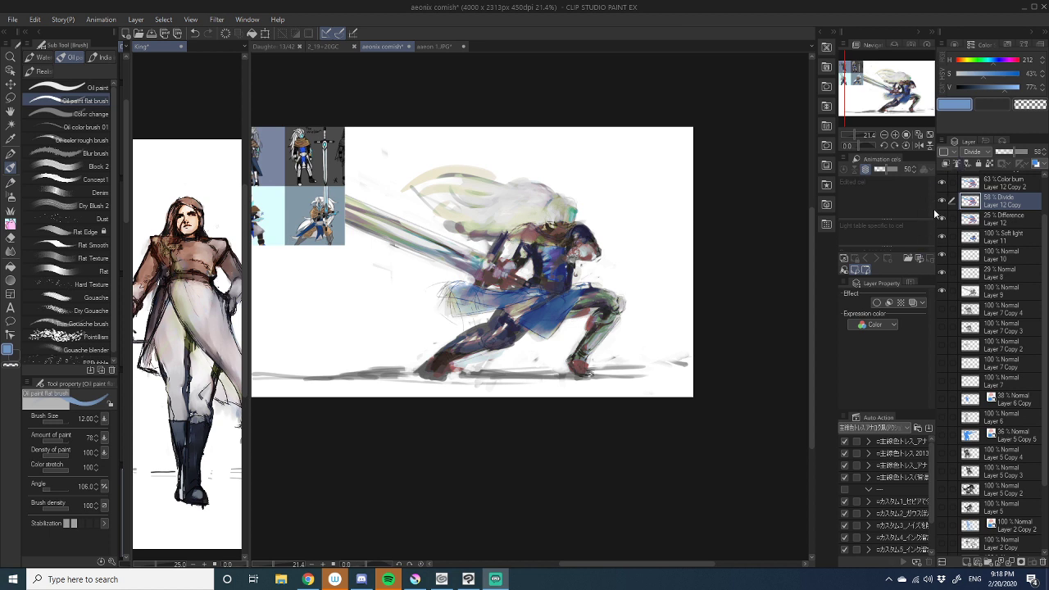
- Try Hue as the blending mode of Layer 12 Copy, and return it to Divide
scroll(969, 155, "down", 1)
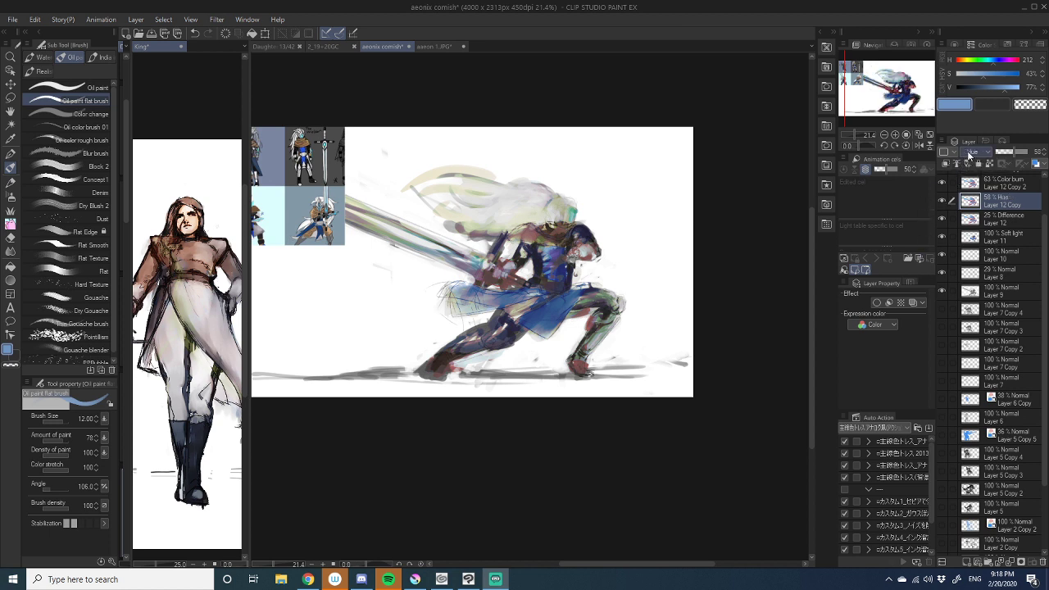
scroll(969, 155, "down", 2)
scroll(969, 155, "up", 3)
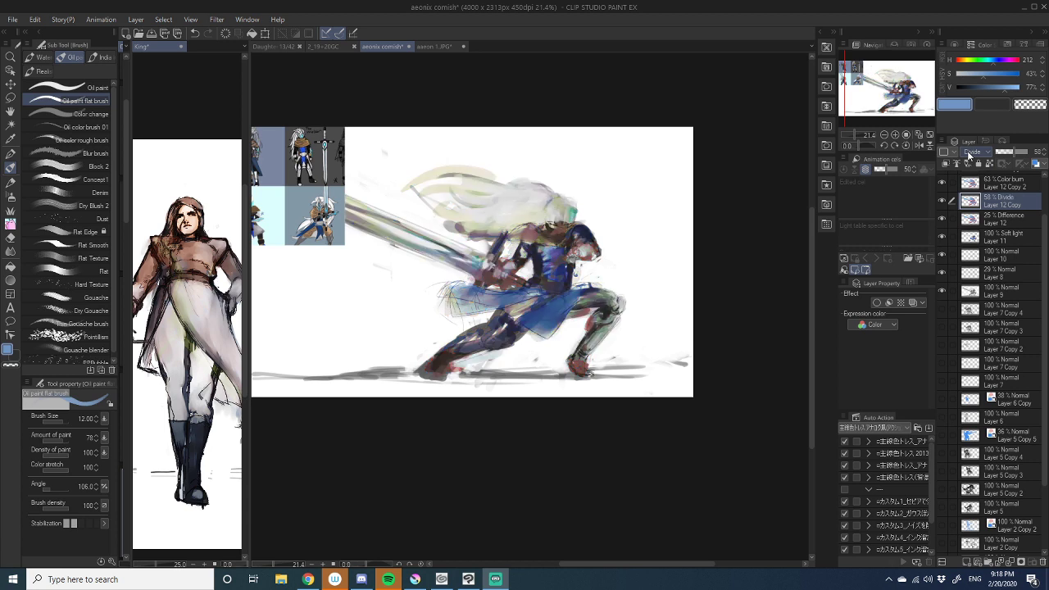
scroll(969, 155, "down", 1)
scroll(969, 155, "up", 1)
scroll(620, 350, "down", 1)
scroll(620, 351, "down", 2)
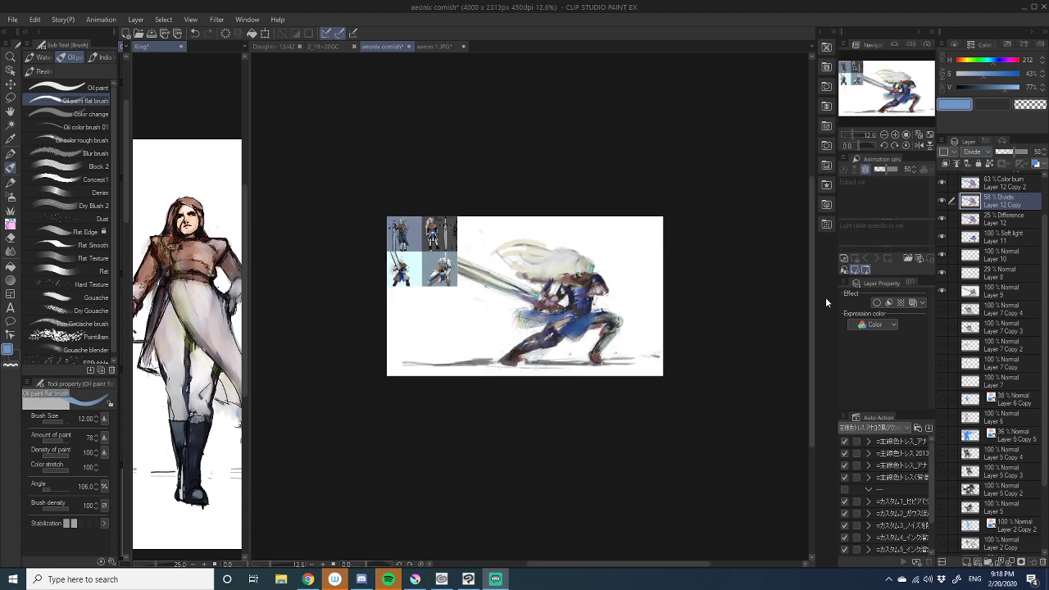
- Compare the figure with and without Layer 11, and hide the aaeon 1 Copy reference layer
left_click(942, 238)
left_click(942, 238)
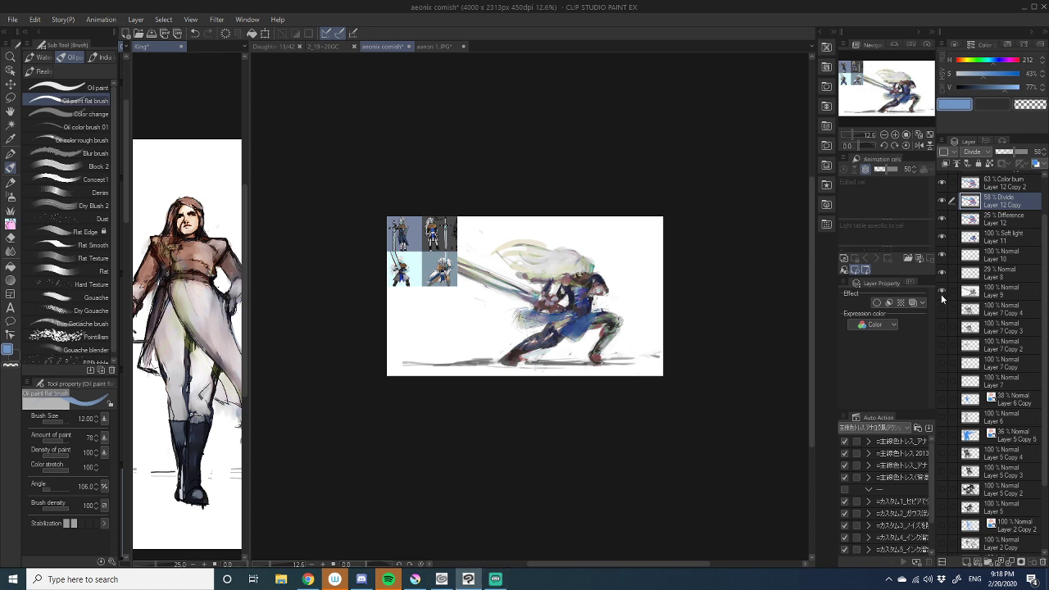
scroll(945, 412, "up", 3)
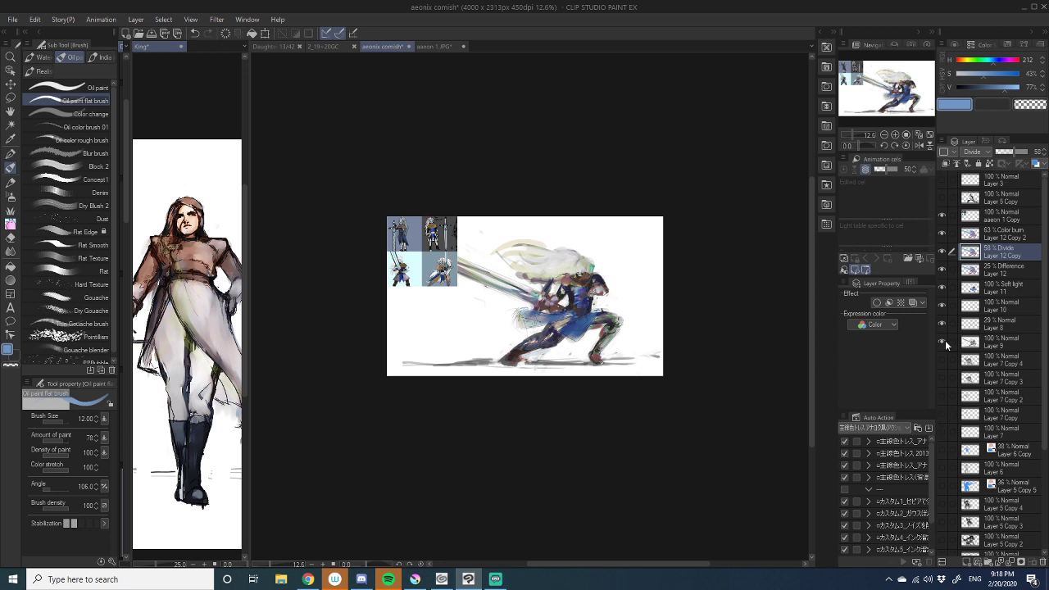
left_click(942, 215)
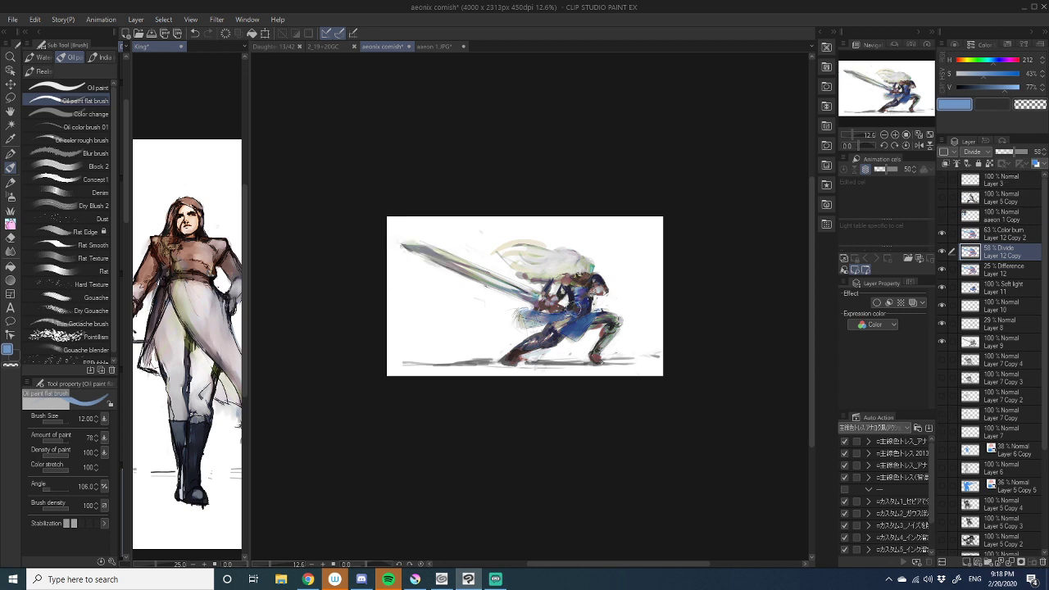
scroll(574, 311, "up", 3)
scroll(573, 311, "down", 2)
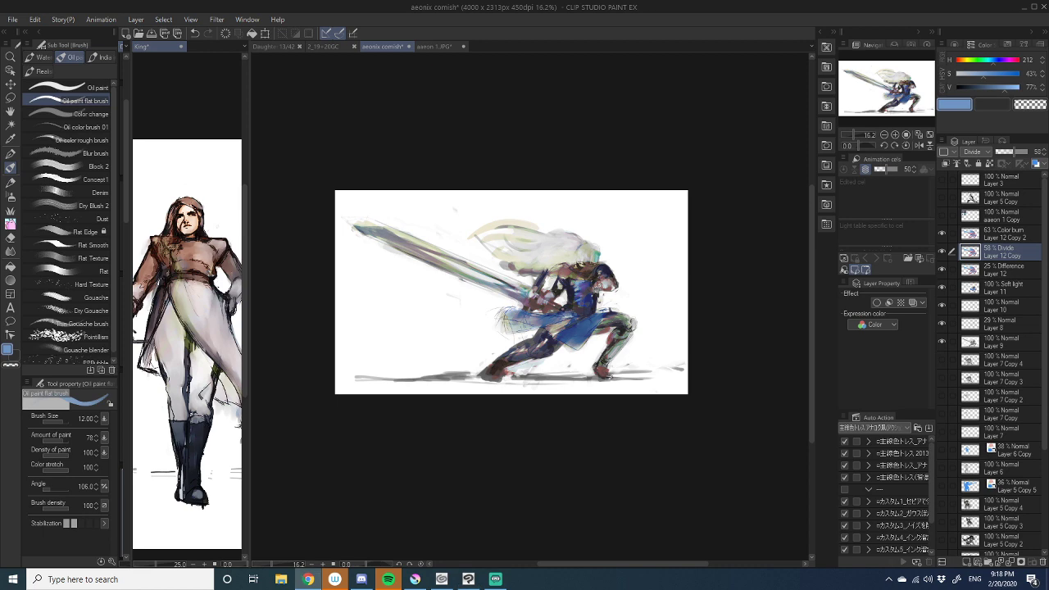
- Look at the posed figure in Magic Poser Web and switch back to the drawing in Clip Studio Paint
left_click_drag(1048, 164, 573, 2)
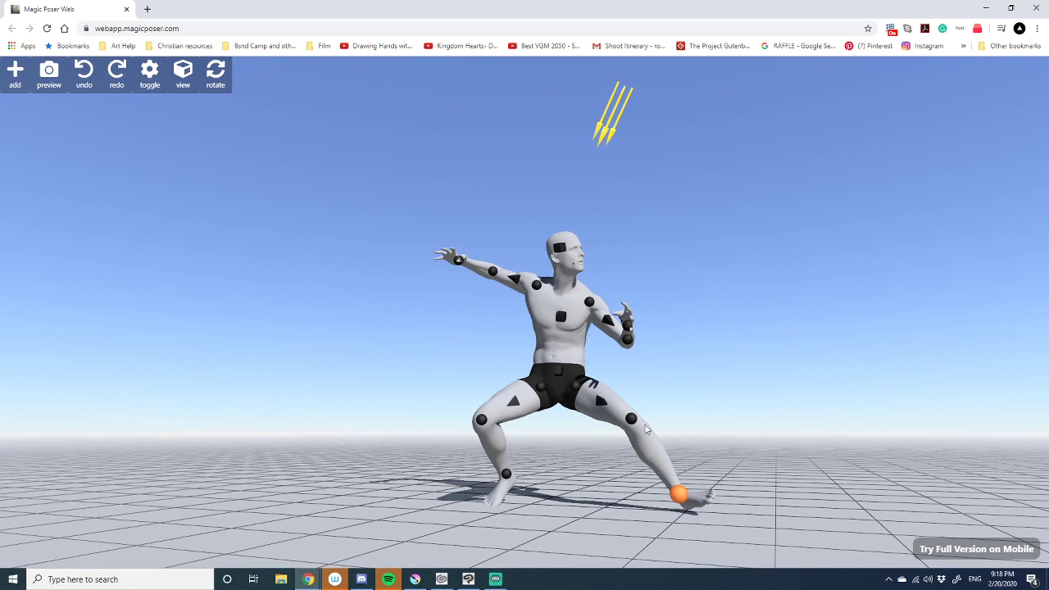
left_click(443, 583)
left_click(443, 583)
left_click(469, 583)
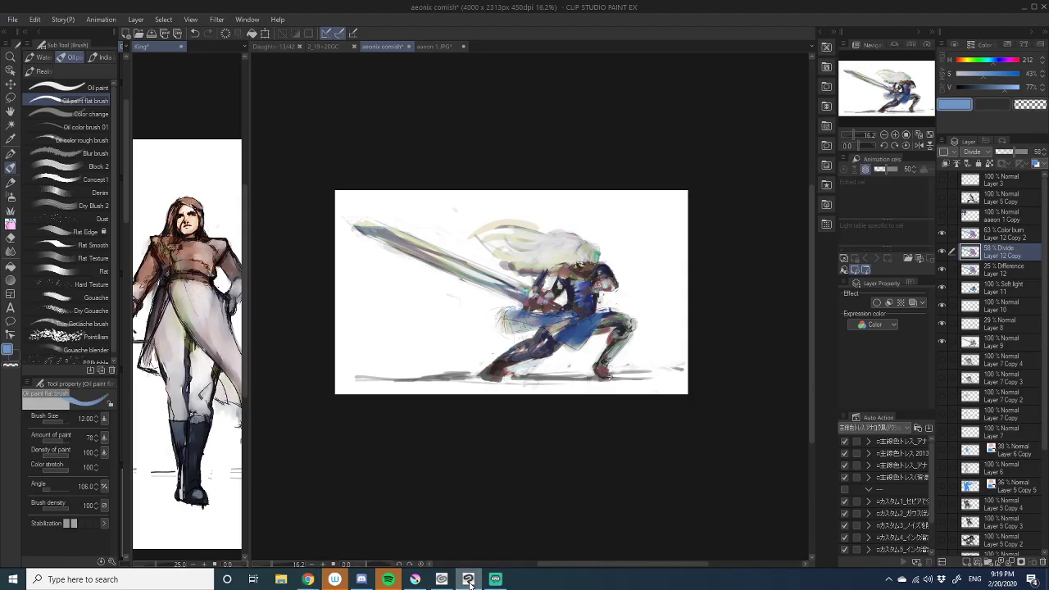
left_click(468, 580)
left_click(468, 579)
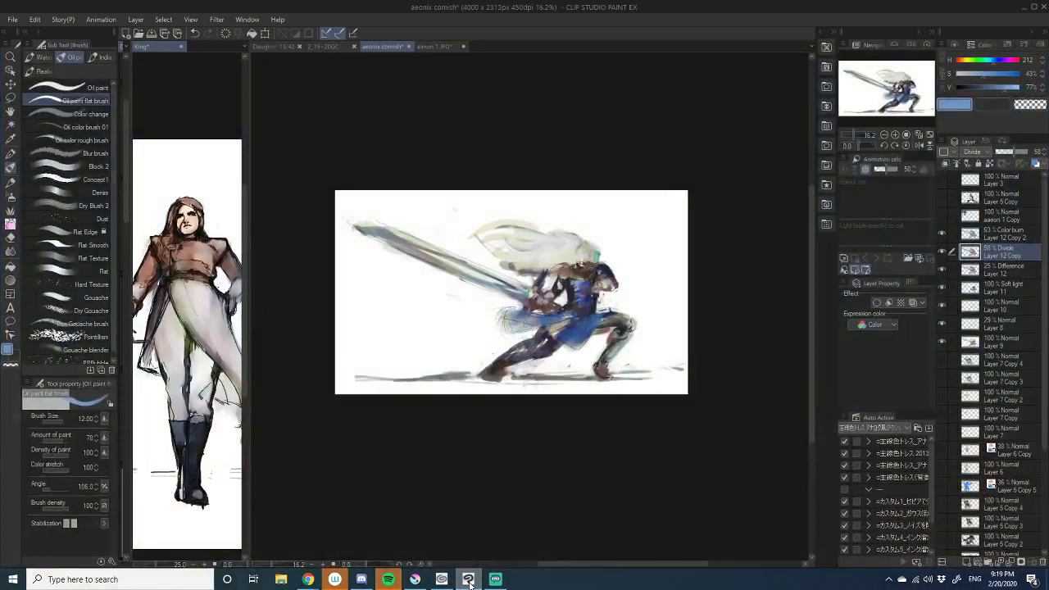
- Hide and show Layer 12 Copy, Layer 12 Copy 2 and Layer 12 to compare their effect on the figure's colors
scroll(573, 410, "up", 1)
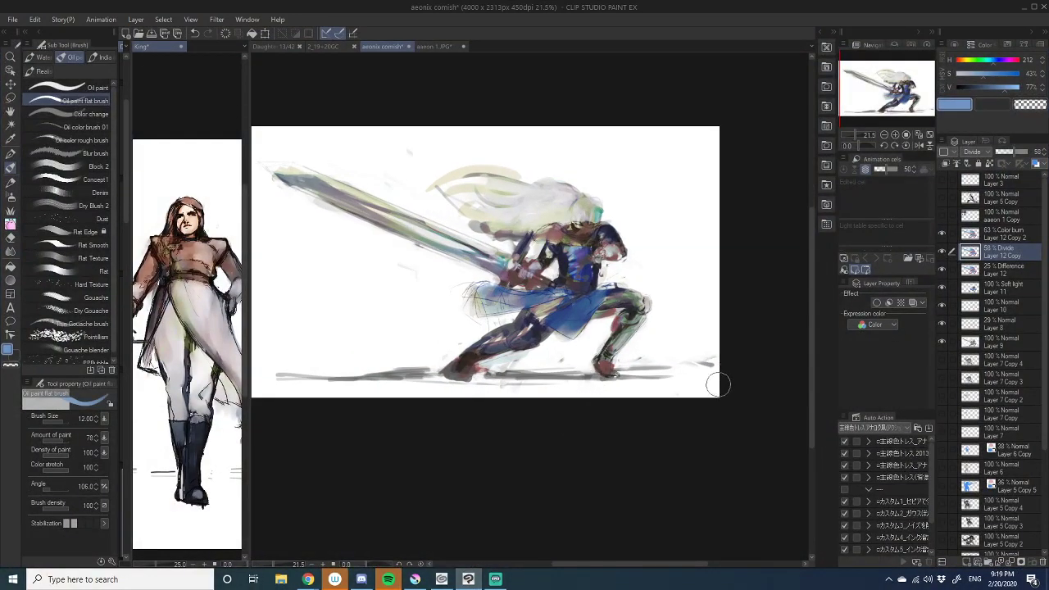
left_click(942, 252)
left_click(942, 234)
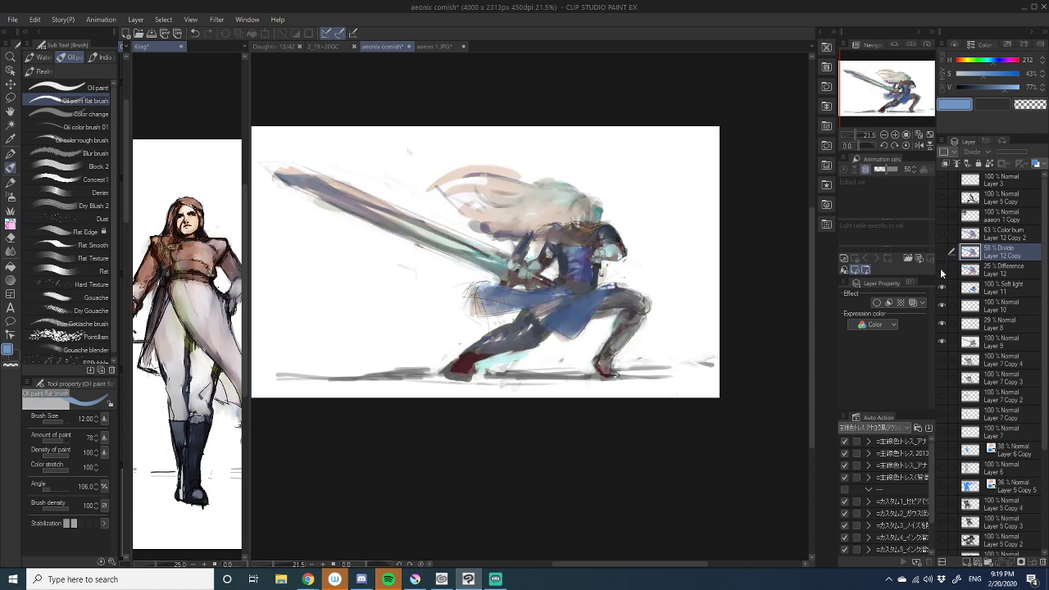
left_click(941, 271)
left_click(941, 251)
left_click(941, 234)
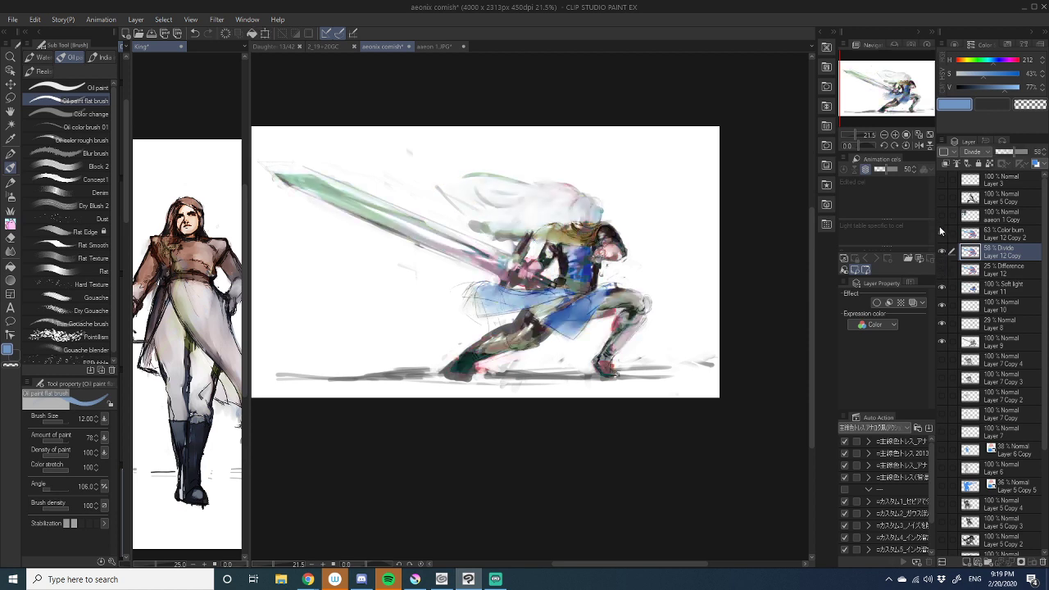
left_click(941, 269)
- Hide Layer 10, Layer 12 and Layer 12 Copy, and compare the figure with and without Layer 11
left_click(942, 306)
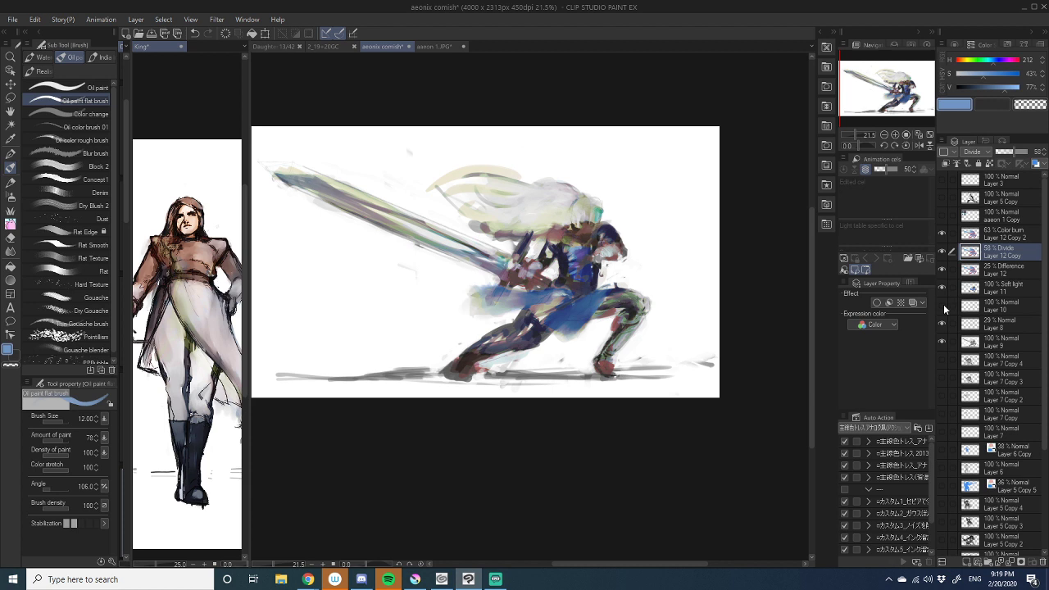
left_click(942, 306)
left_click(942, 305)
left_click(941, 269)
left_click(941, 252)
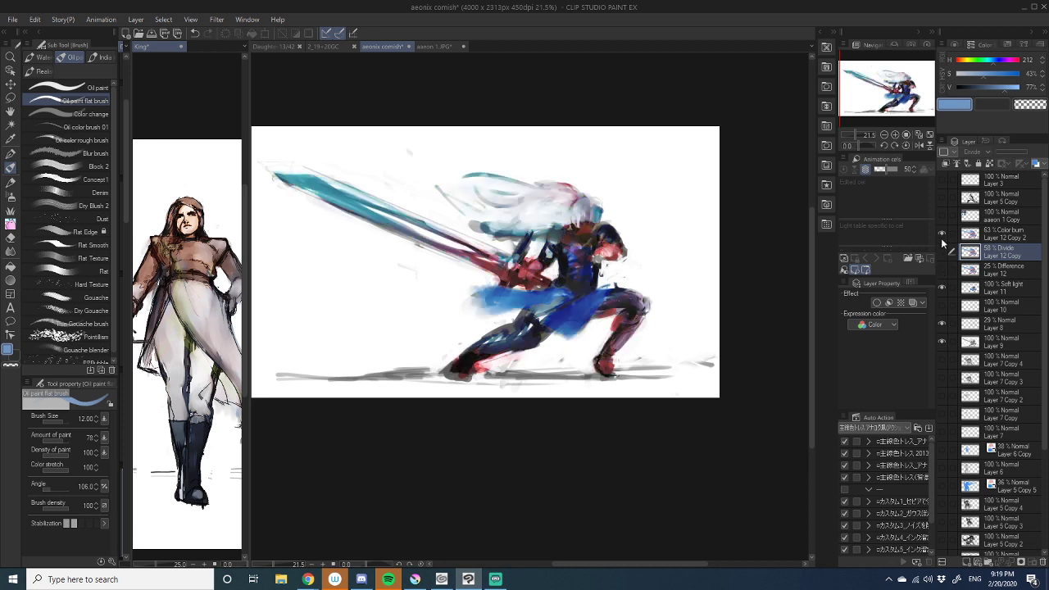
left_click(942, 287)
left_click(943, 287)
- Duplicate Layer 11 and move the copy above Layer 12 Copy 2 in the layer stack
left_click(1002, 287)
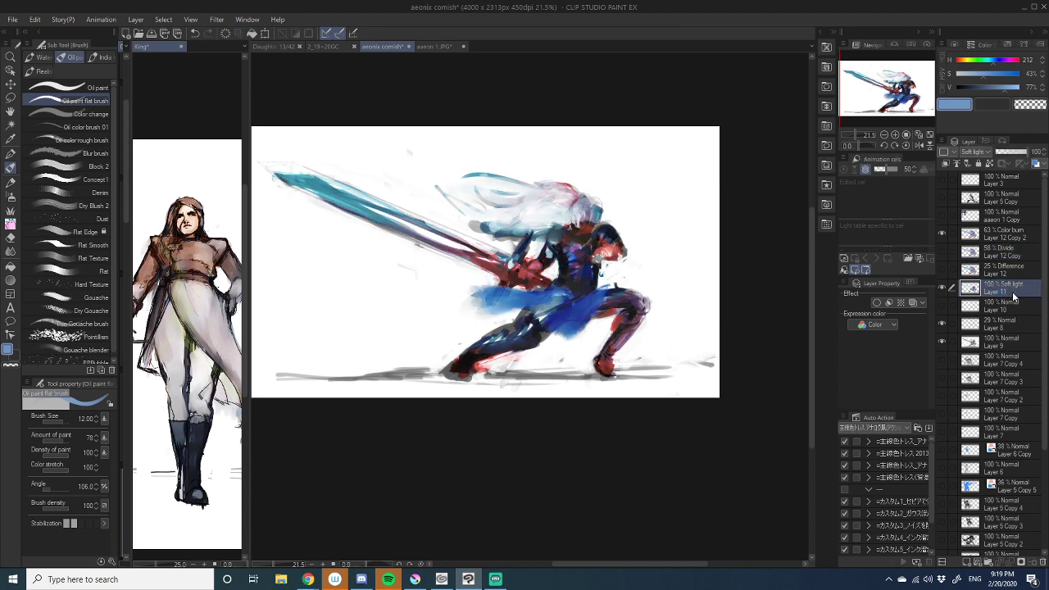
left_click_drag(1013, 297, 967, 562)
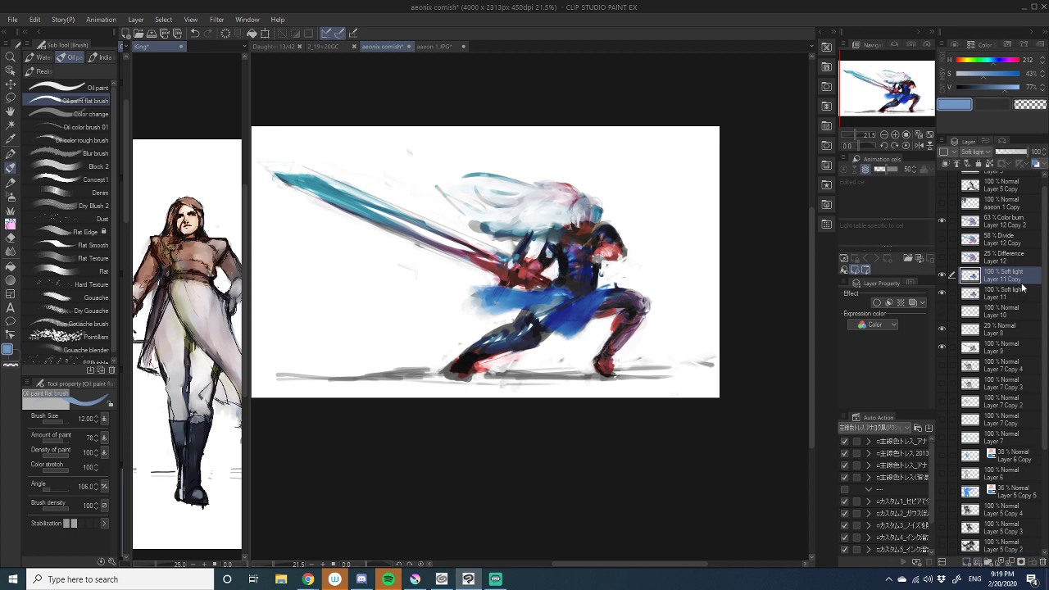
left_click_drag(1016, 278, 993, 216)
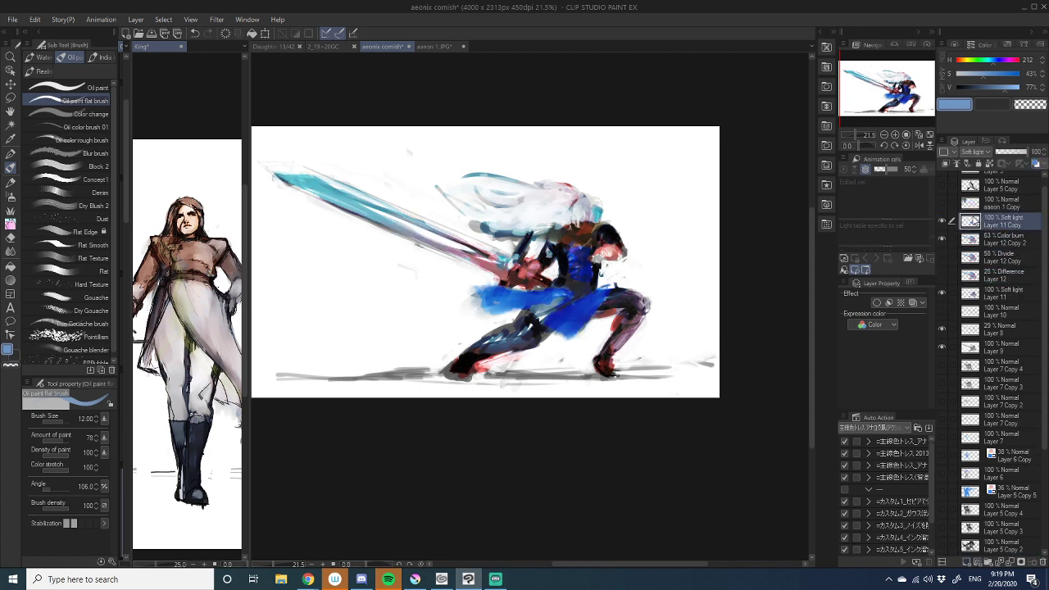
- Try Add (Glow), Glow dodge and Subtract as the duplicated layer's blending mode, and set it to Screen
scroll(975, 159, "up", 3)
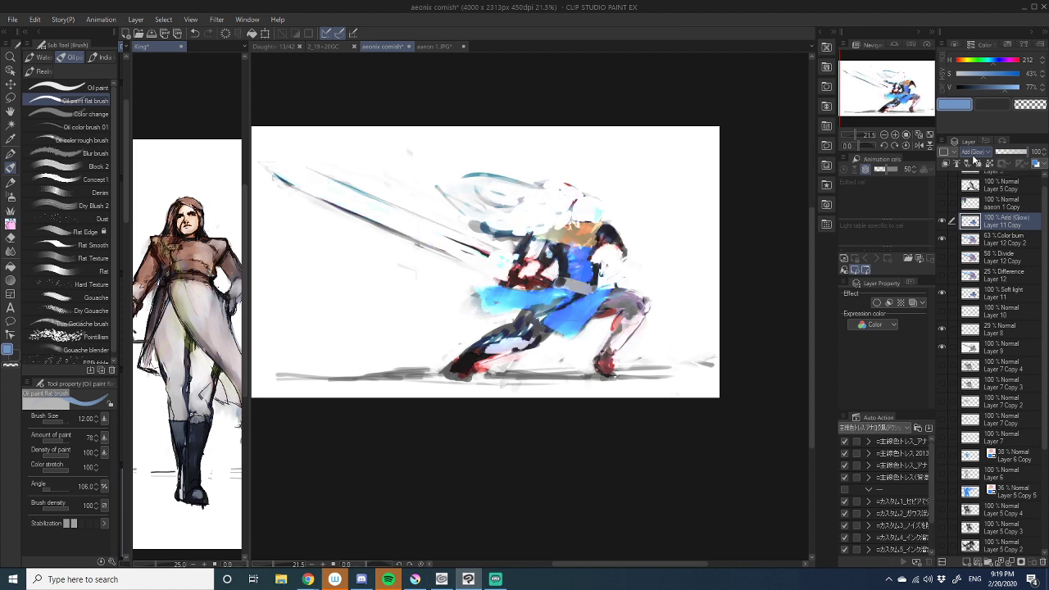
scroll(975, 159, "up", 2)
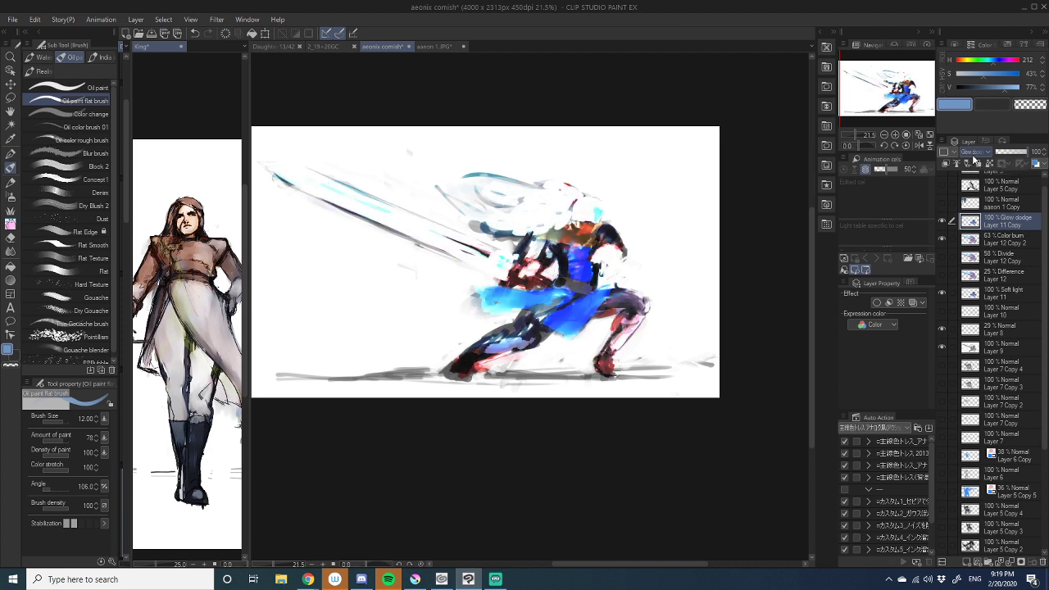
scroll(975, 160, "up", 2)
scroll(974, 160, "up", 2)
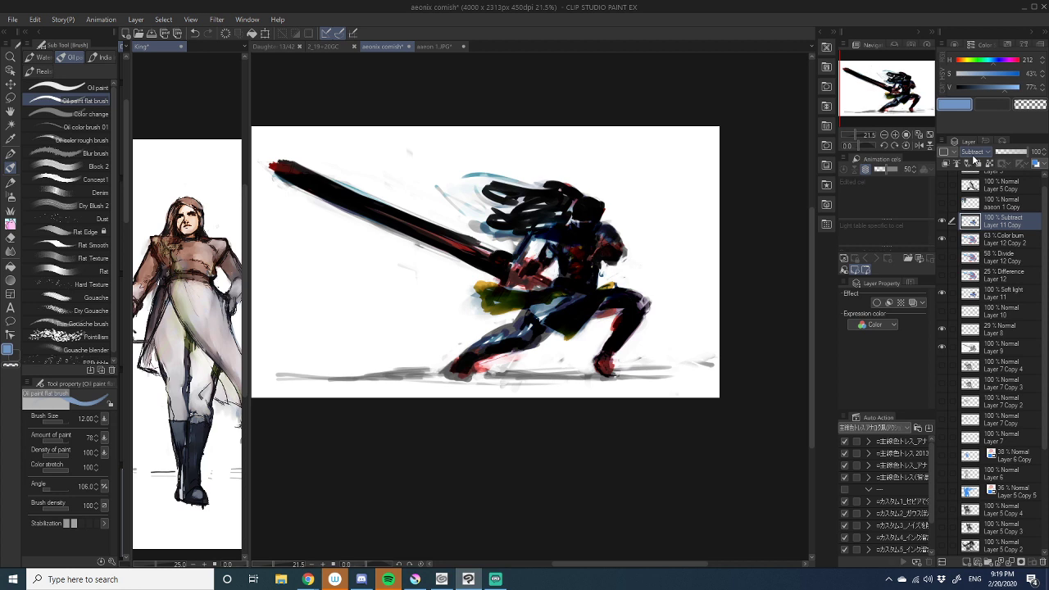
scroll(974, 160, "down", 3)
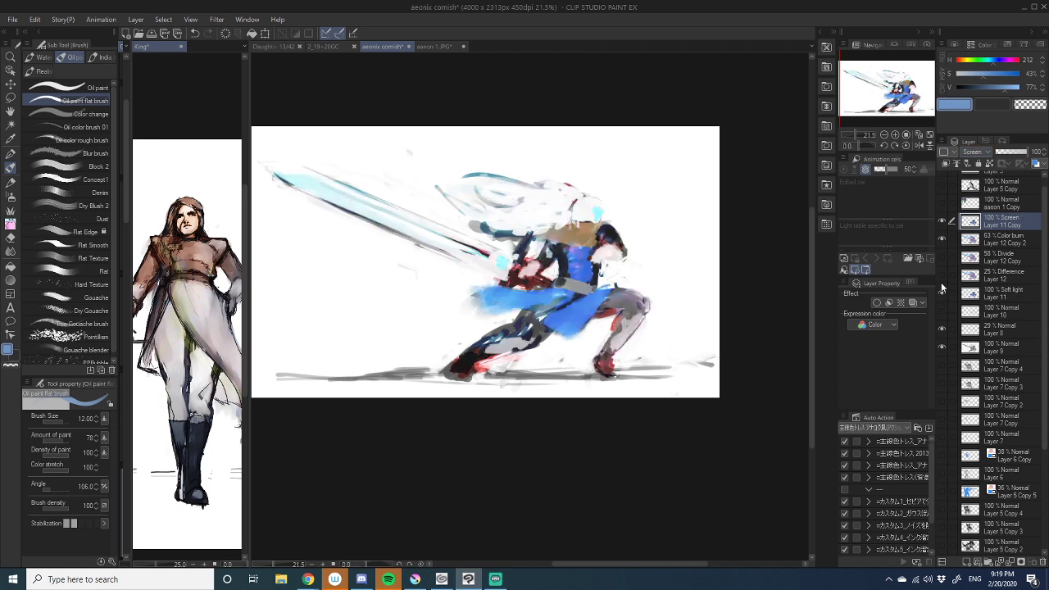
- Compare the figure with and without Layer 12 and Layer 12 Copy beneath the Screen layer
left_click(941, 275)
left_click(941, 275)
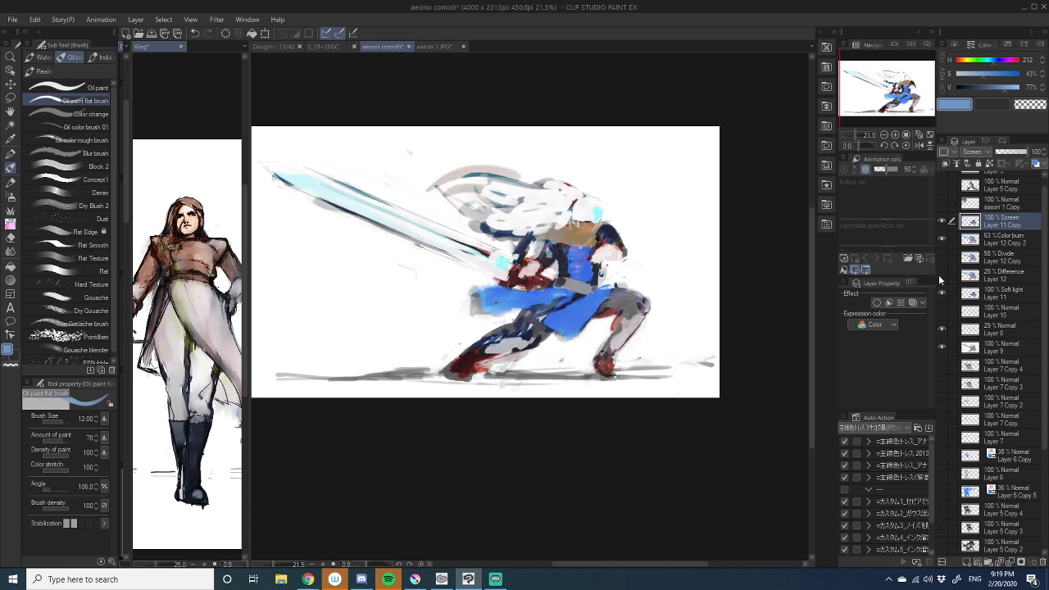
key("alt+Tab")
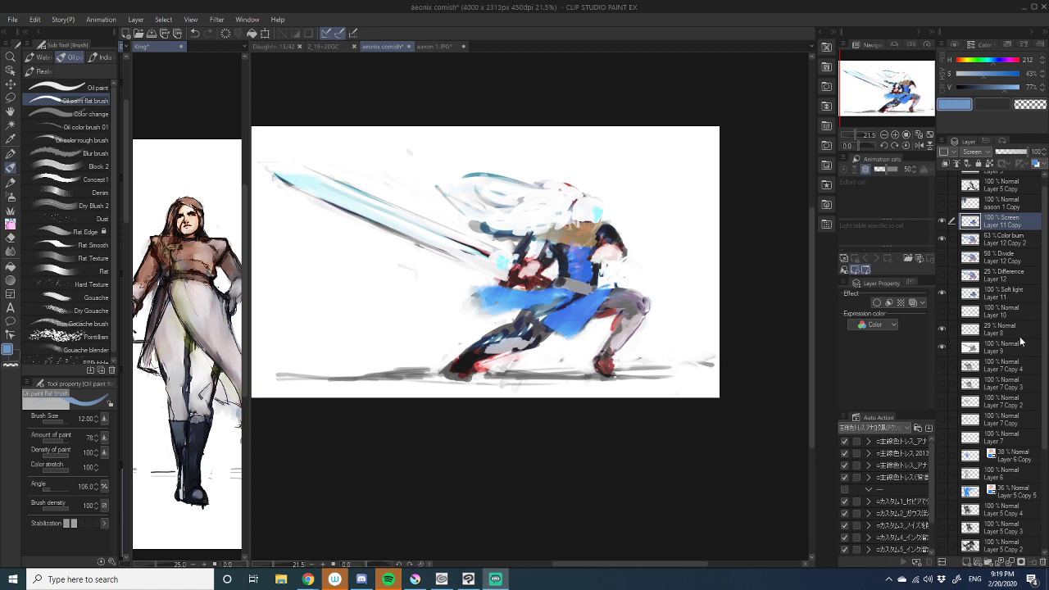
left_click(941, 256)
left_click(942, 257)
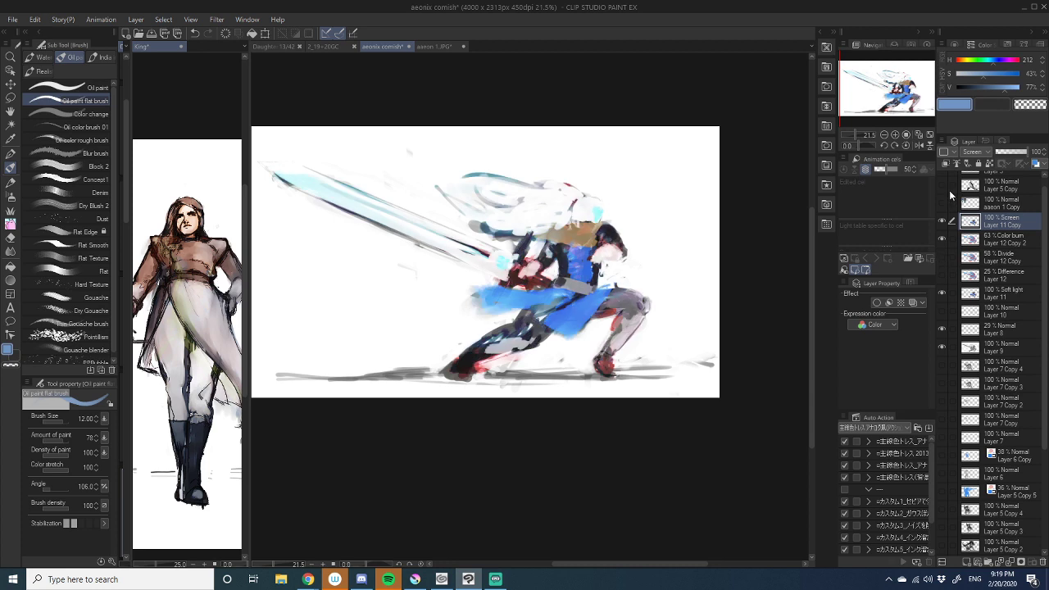
- Show Layer 12, Layer 12 Copy and Layer 10 again
left_click(941, 279)
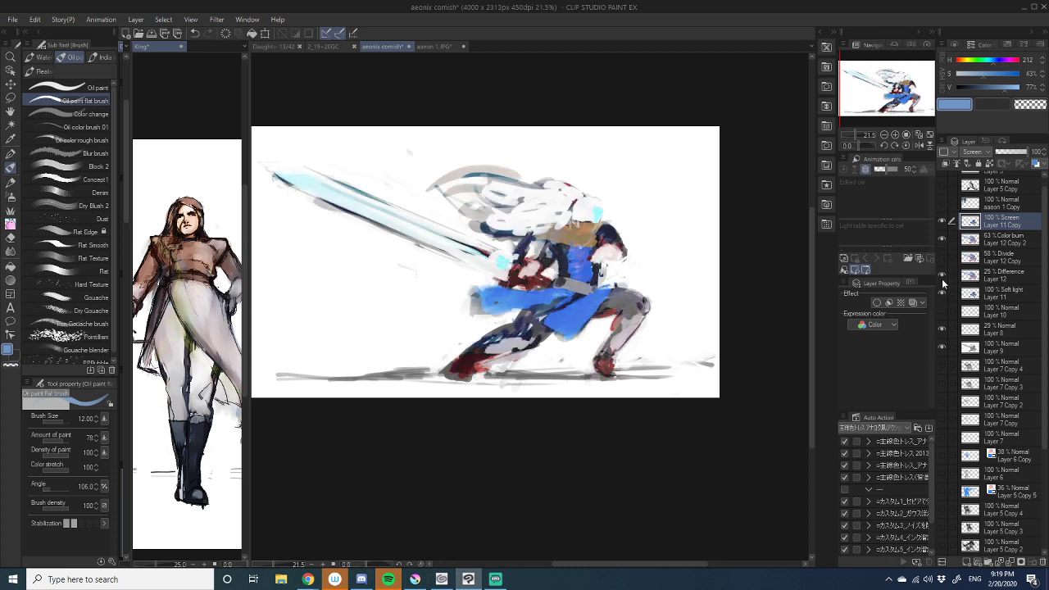
left_click(941, 257)
left_click(942, 311)
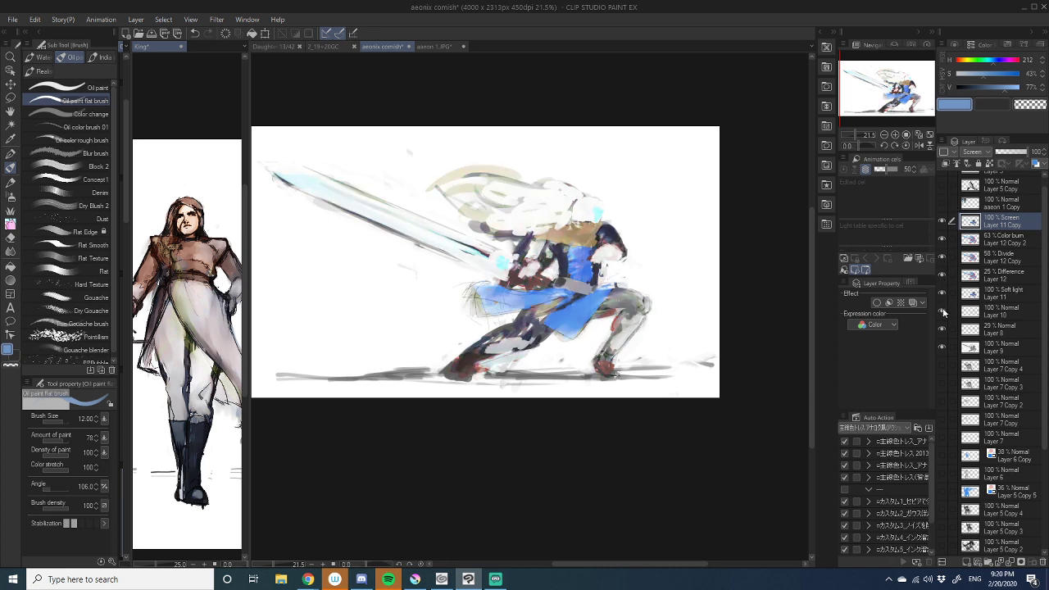
- Hide Layer 12 Copy 2, Layer 11 Copy, Layer 12 Copy and Layer 12, leaving the base colors of the figure
left_click(941, 239)
left_click(941, 221)
left_click(941, 256)
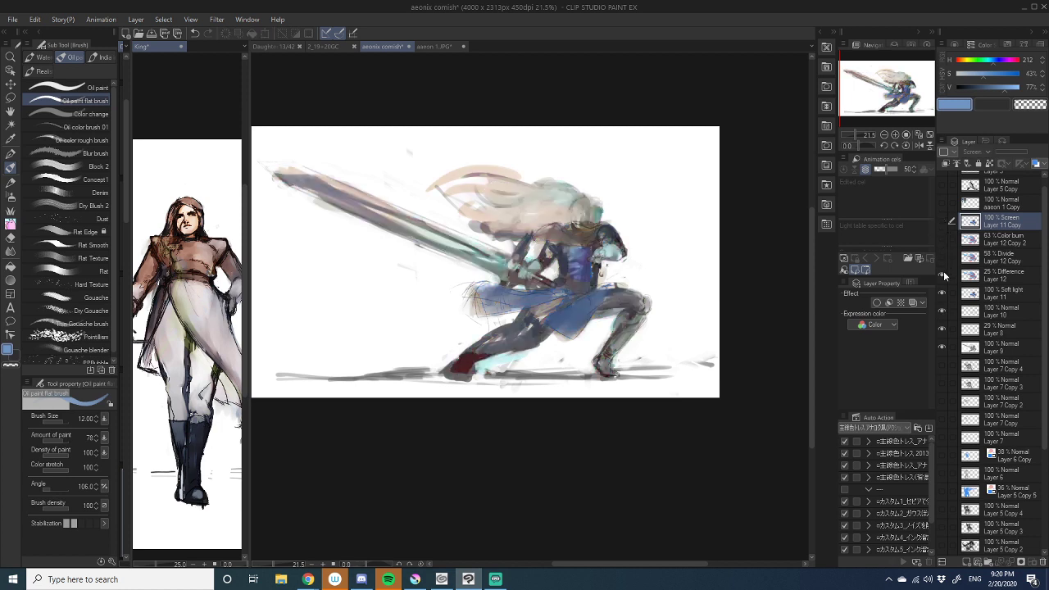
left_click(941, 274)
- Widen the King canvas view so its whole standing figure shows beside the swordsman drawing
scroll(565, 361, "down", 2)
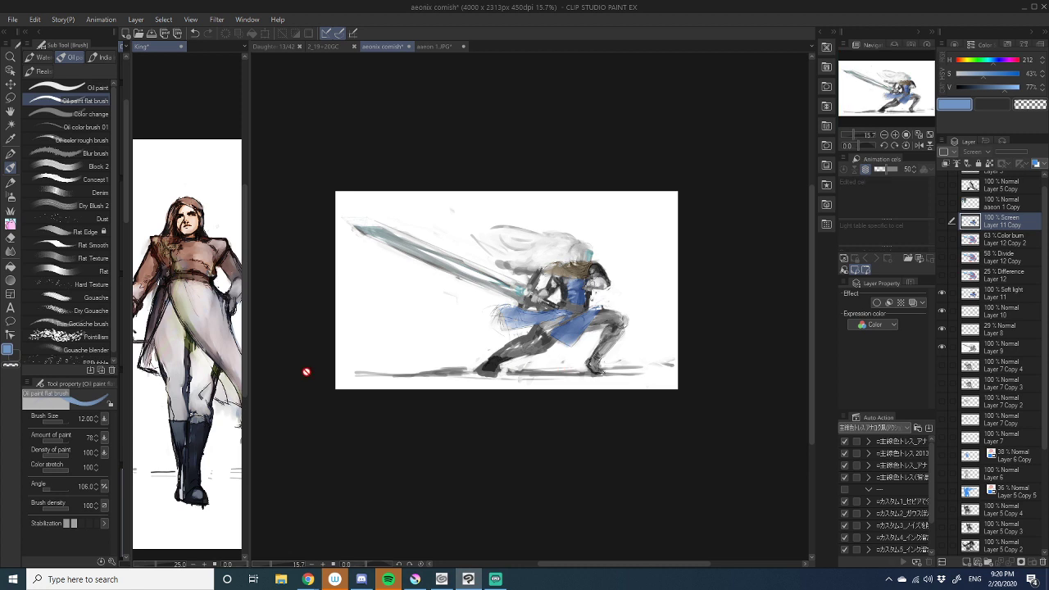
left_click_drag(249, 331, 469, 329)
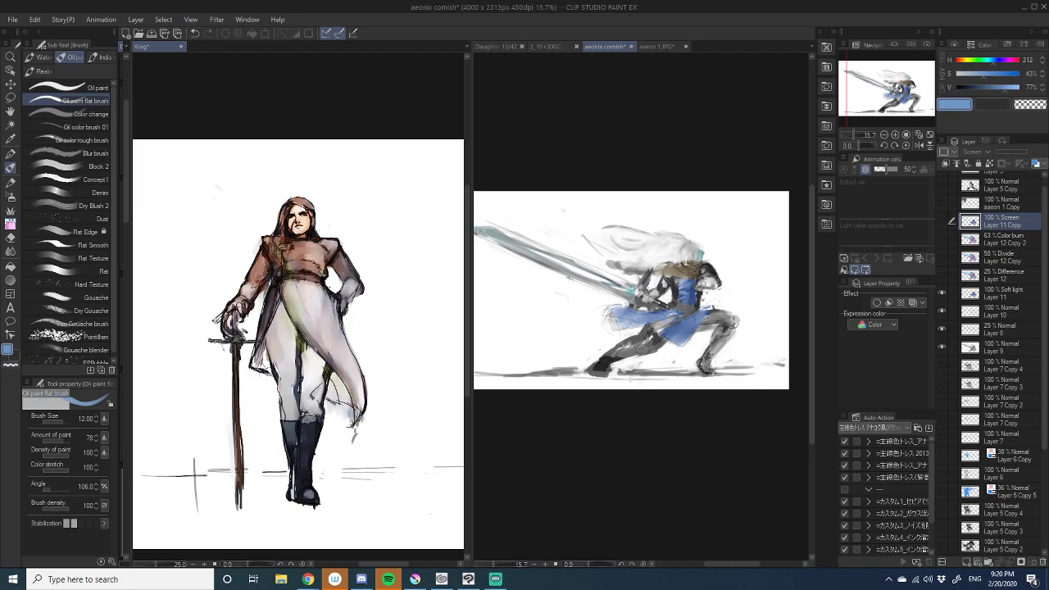
- Check the posed figure in Magic Poser Web, return to Clip Studio Paint, and widen the King canvas view further
key("alt+Tab")
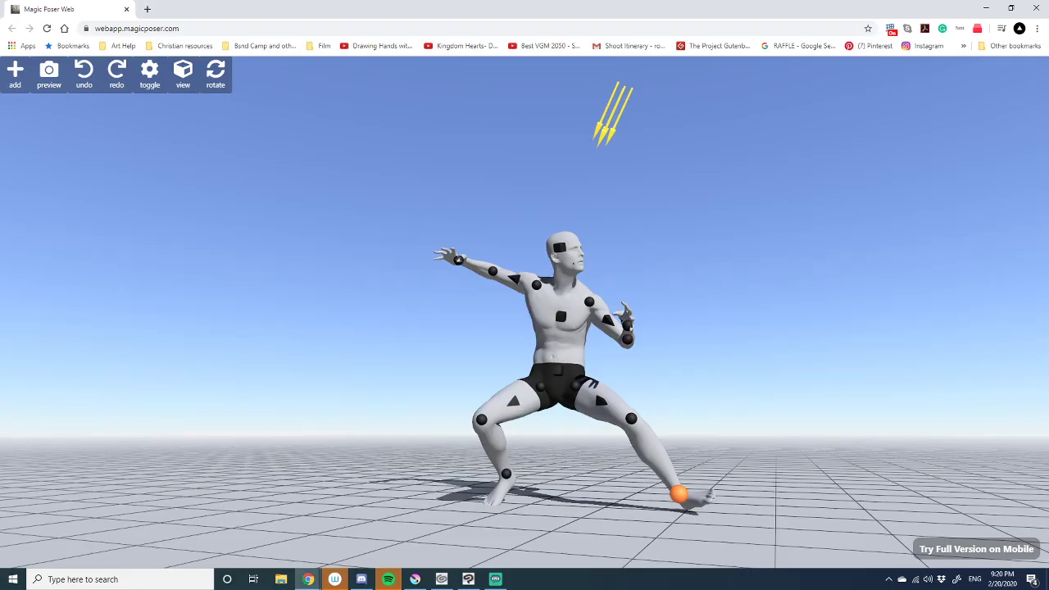
key("alt+Tab")
left_click(441, 580)
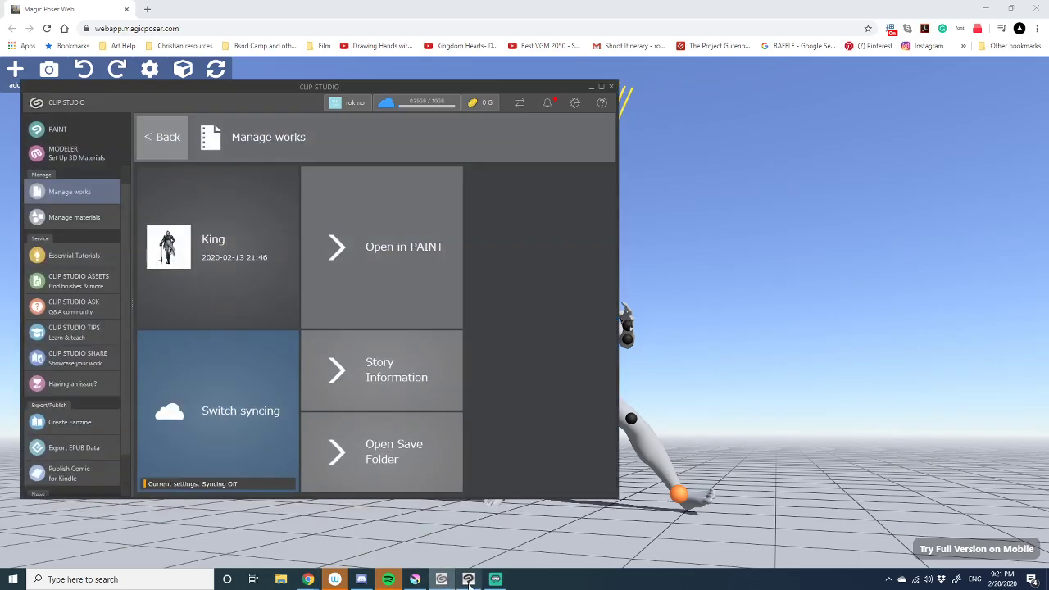
left_click(468, 579)
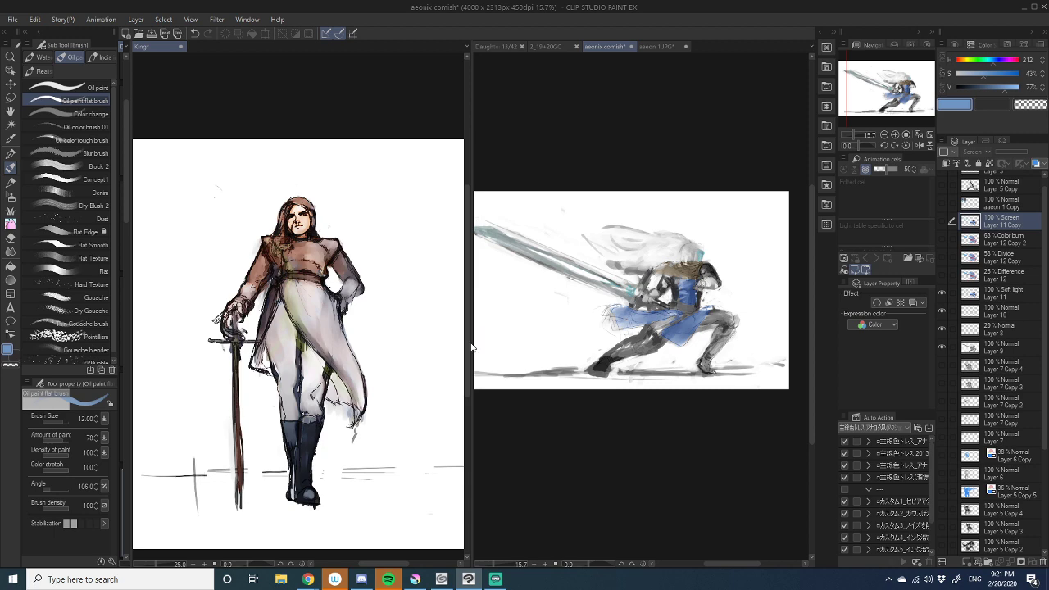
left_click_drag(472, 347, 516, 349)
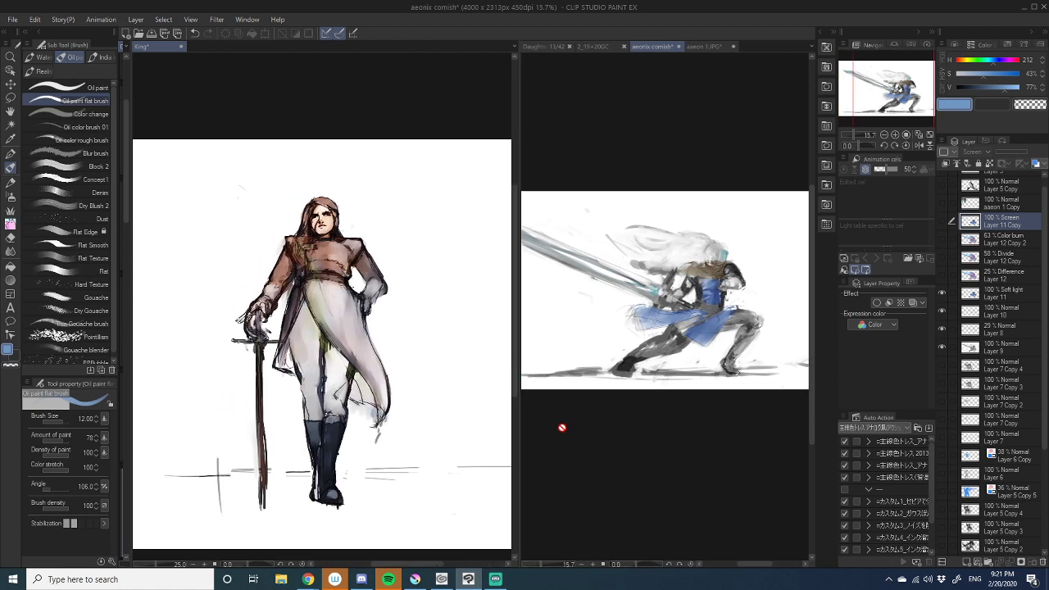